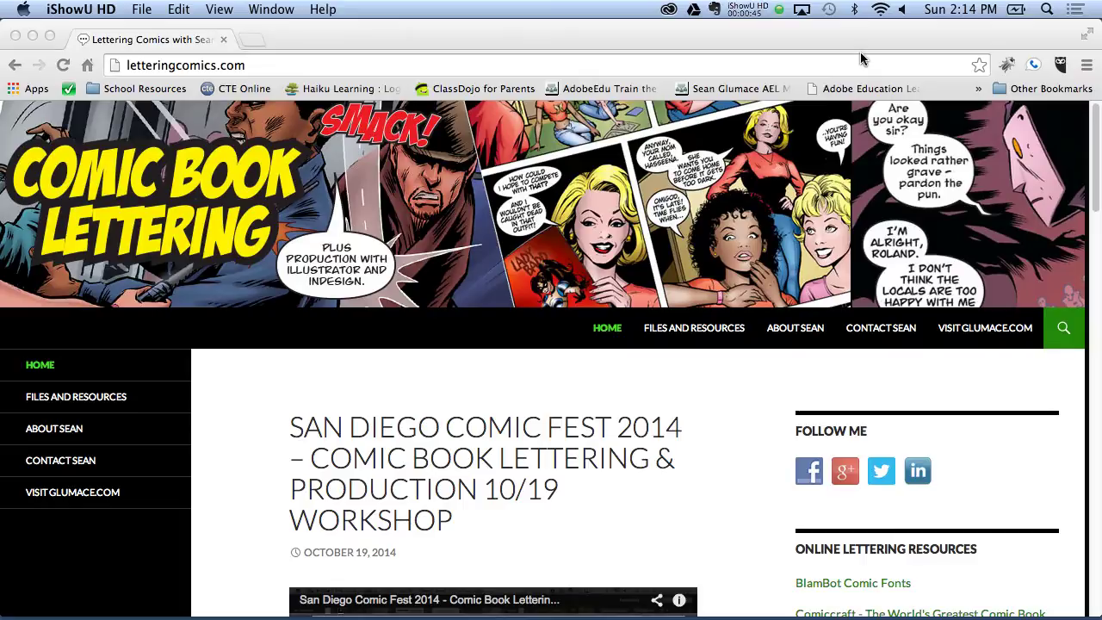
# Step: Bring Chrome forward and scroll through the letteringcomics.com workshop post
pyautogui.click(1087, 165)
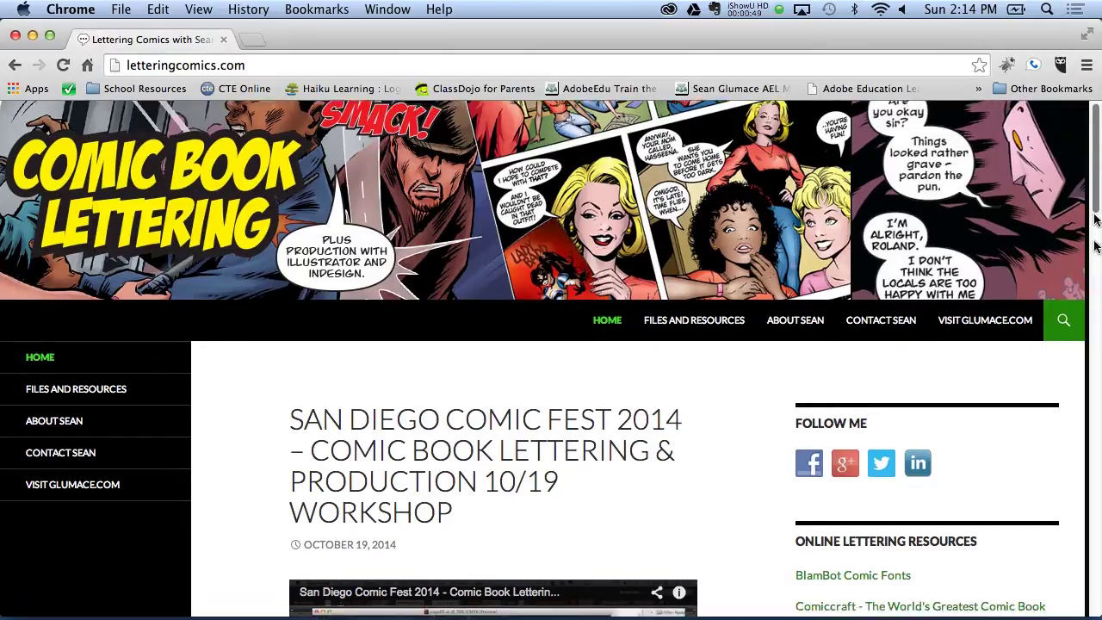
pyautogui.scroll(-5, 1096, 294)
pyautogui.scroll(-2, 1096, 294)
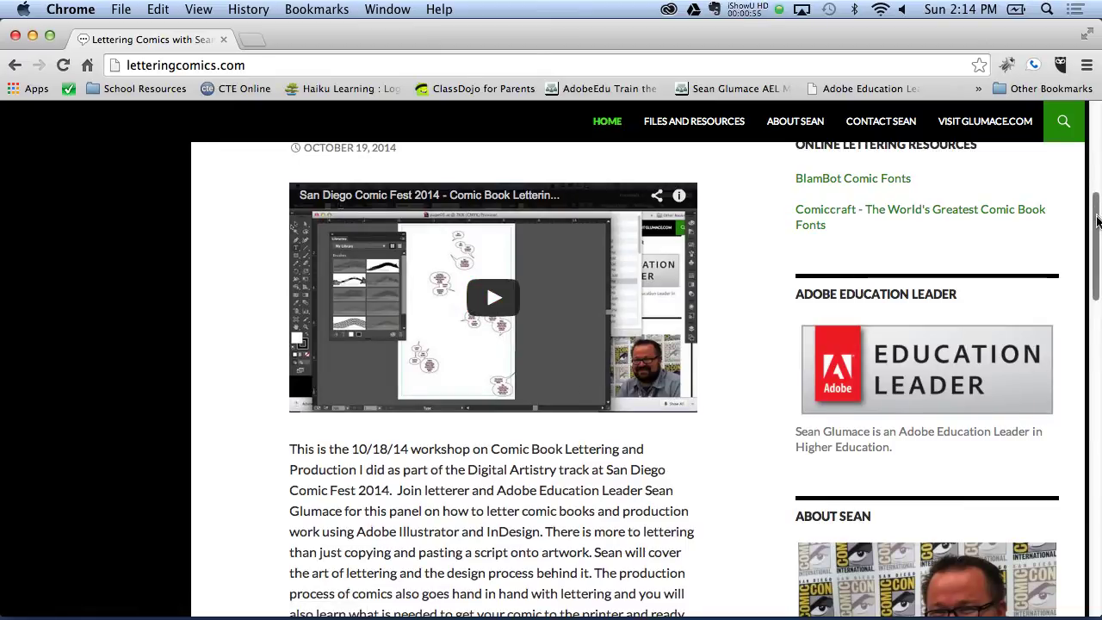
pyautogui.moveTo(1096, 222); pyautogui.dragTo(1081, 73)
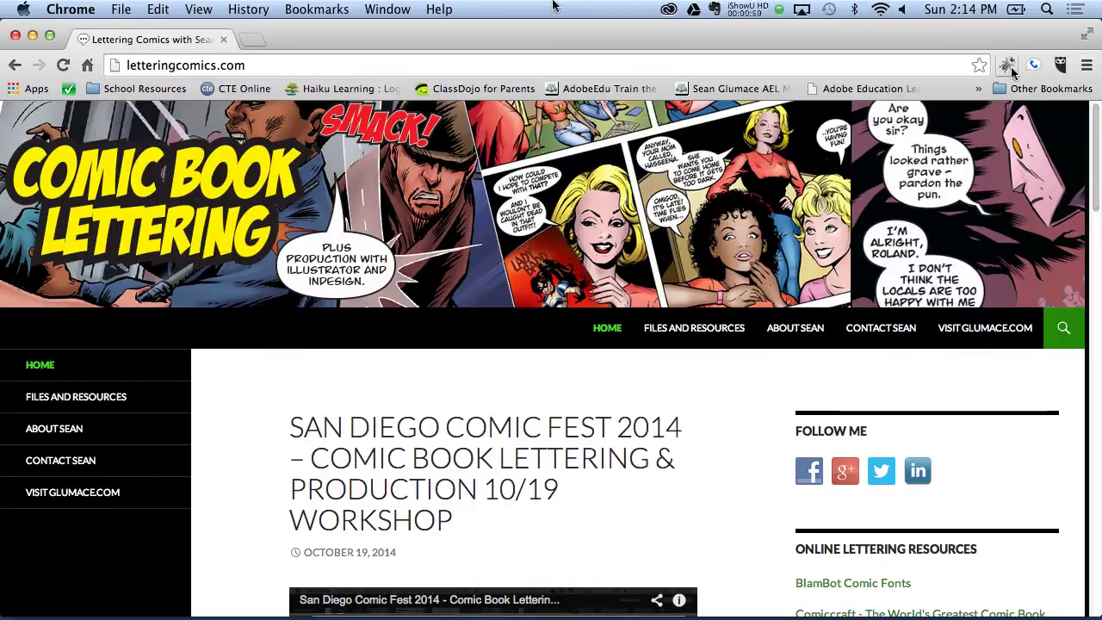
pyautogui.click(190, 64)
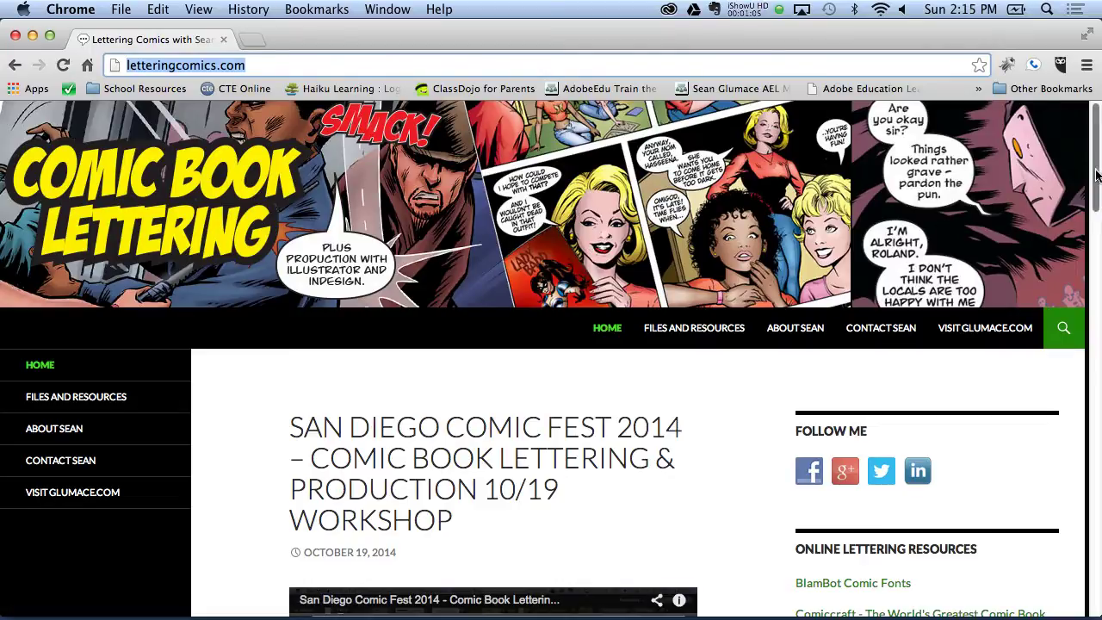
# Step: Scroll down through the Files and Resources template downloads
pyautogui.moveTo(1096, 176); pyautogui.dragTo(1067, 360)
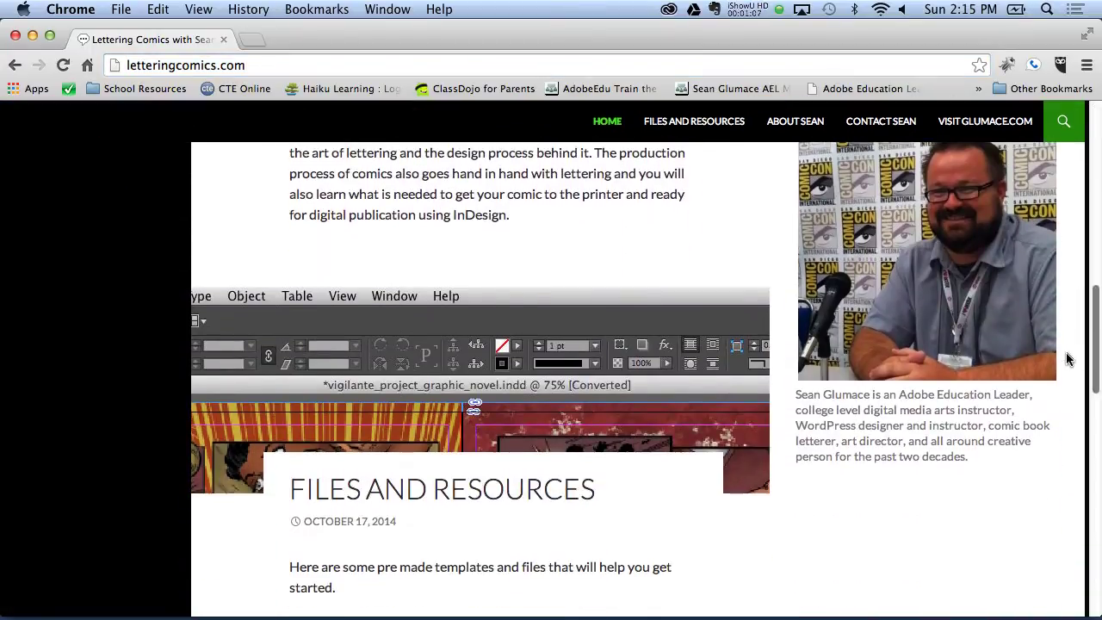
pyautogui.scroll(-5, 1068, 359)
pyautogui.scroll(-3, 1045, 411)
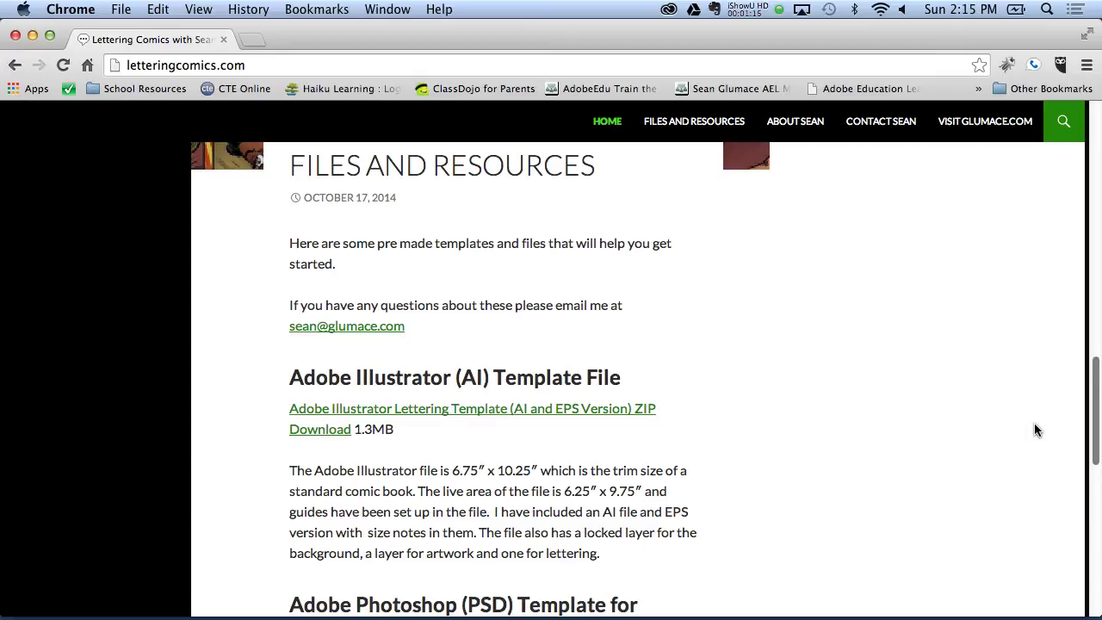
pyautogui.scroll(-2, 1034, 422)
pyautogui.scroll(-1, 1030, 438)
pyautogui.scroll(-1, 1030, 450)
pyautogui.scroll(-3, 1025, 463)
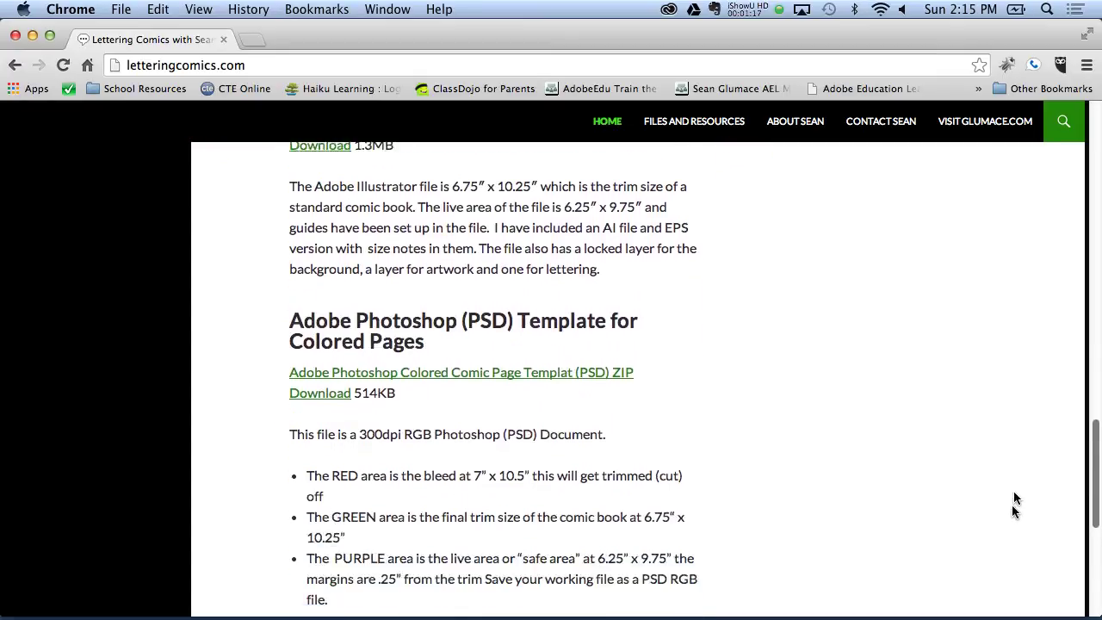
pyautogui.scroll(-3, 1013, 512)
pyautogui.scroll(-1, 1002, 556)
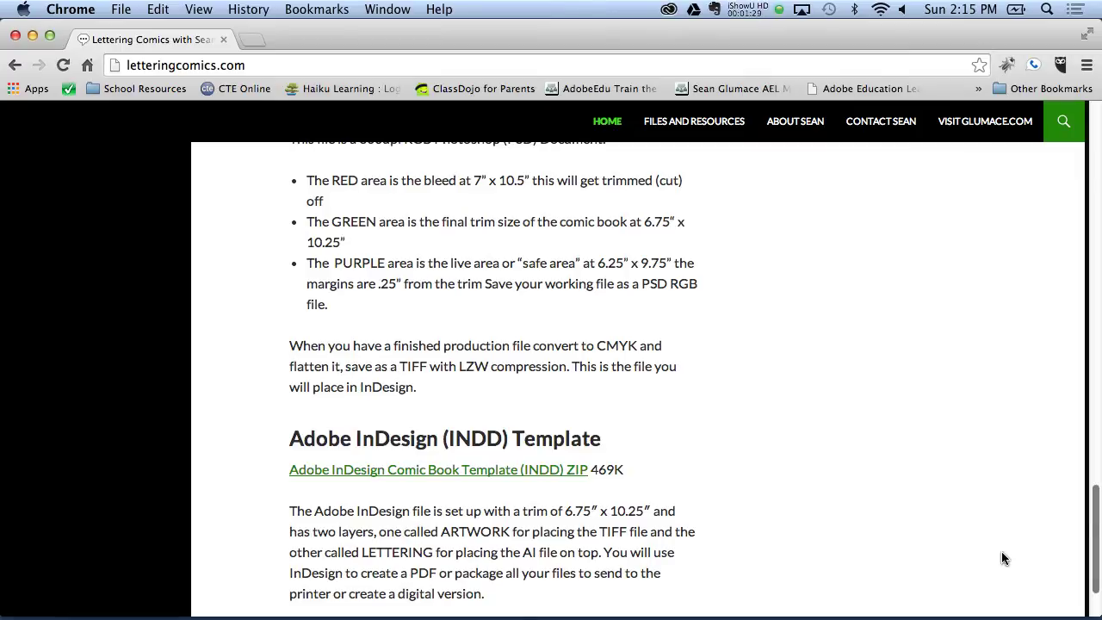
# Step: Scroll back to the sidebar and open the Comicraft comic book fonts site
pyautogui.scroll(2, 1001, 551)
pyautogui.scroll(15, 1004, 546)
pyautogui.scroll(5, 1025, 345)
pyautogui.scroll(5, 1031, 223)
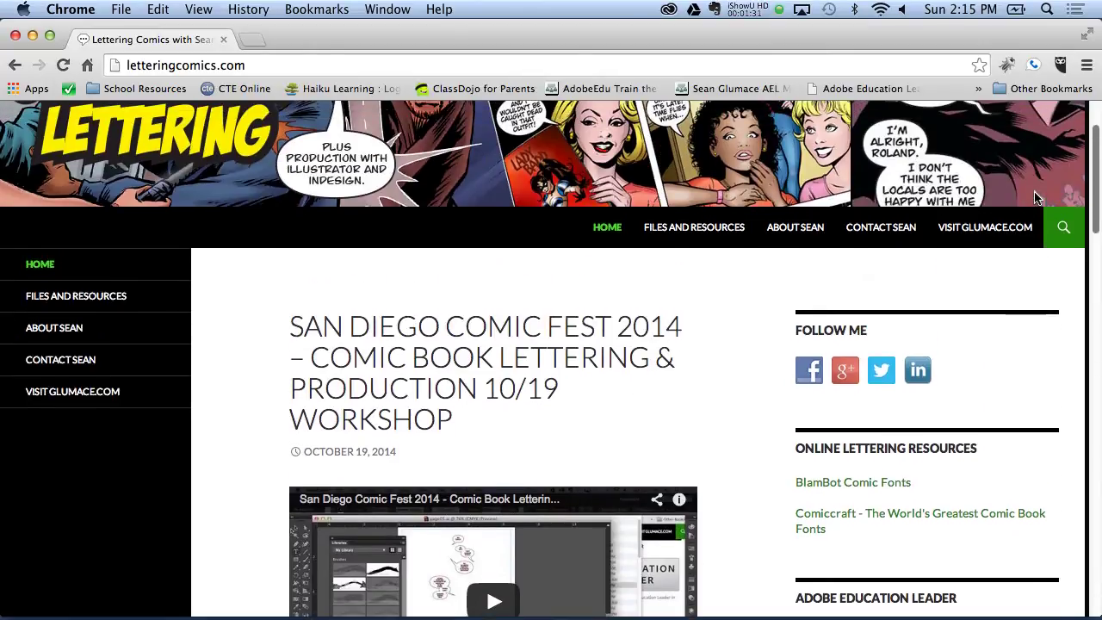
pyautogui.scroll(-2, 1033, 211)
pyautogui.scroll(-2, 1024, 226)
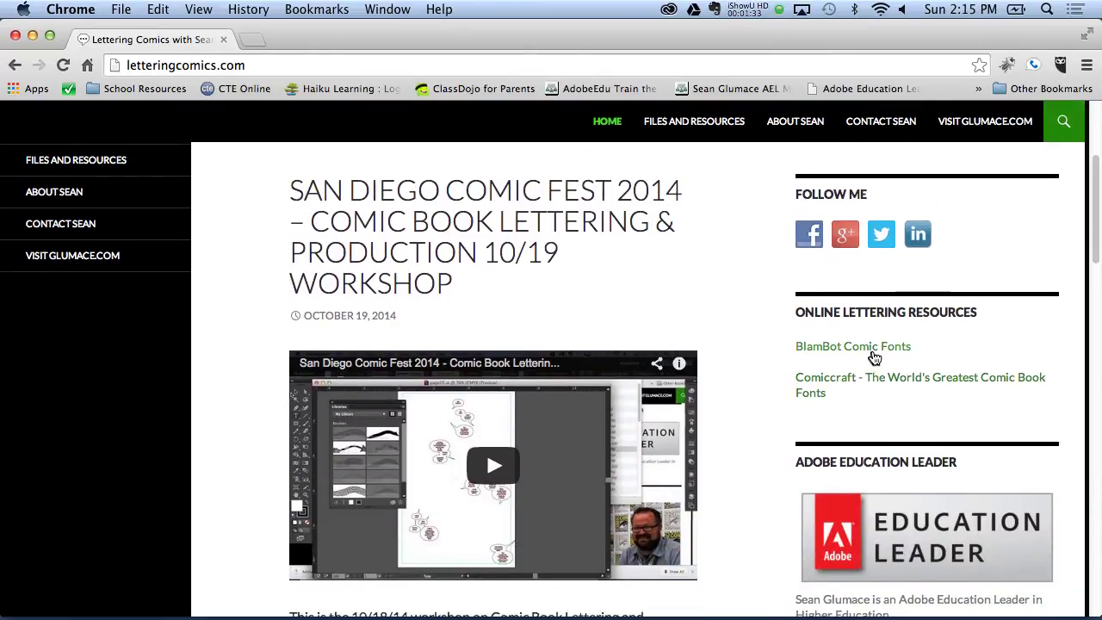
pyautogui.click(865, 382)
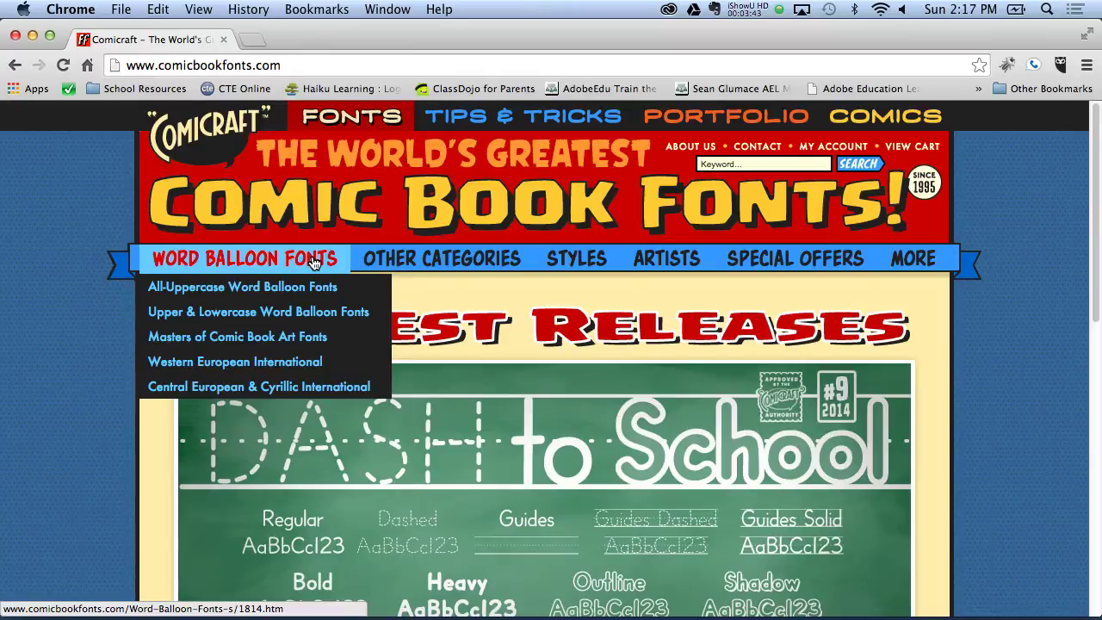
# Step: Search a well-known comic letterer's name in a new tab and check the top result
pyautogui.click(258, 40)
pyautogui.write('todd')
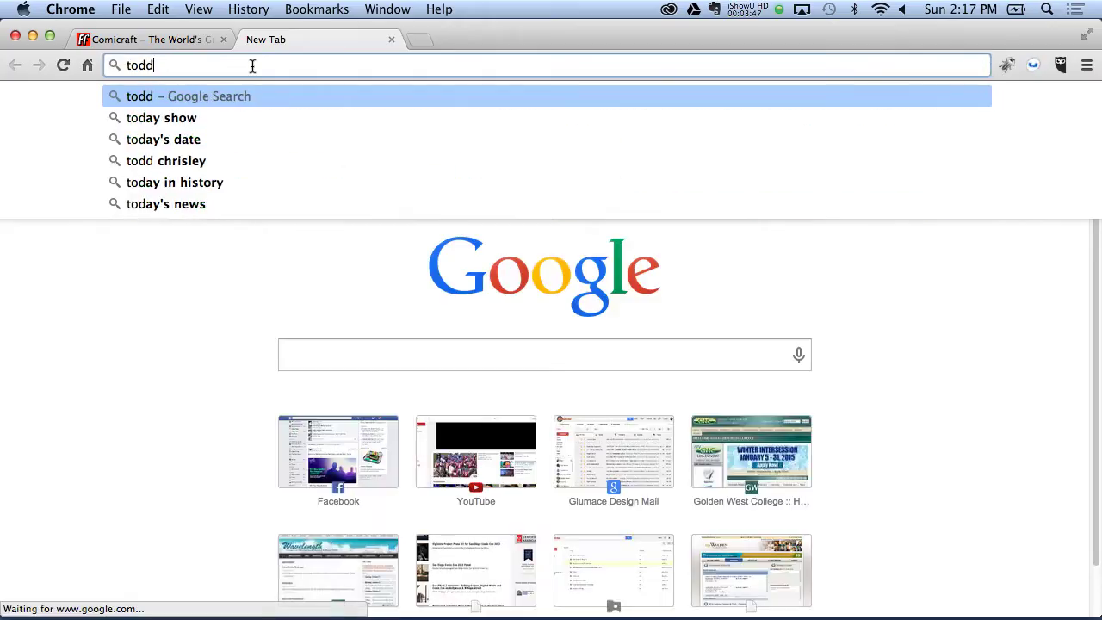
pyautogui.write(' klei')
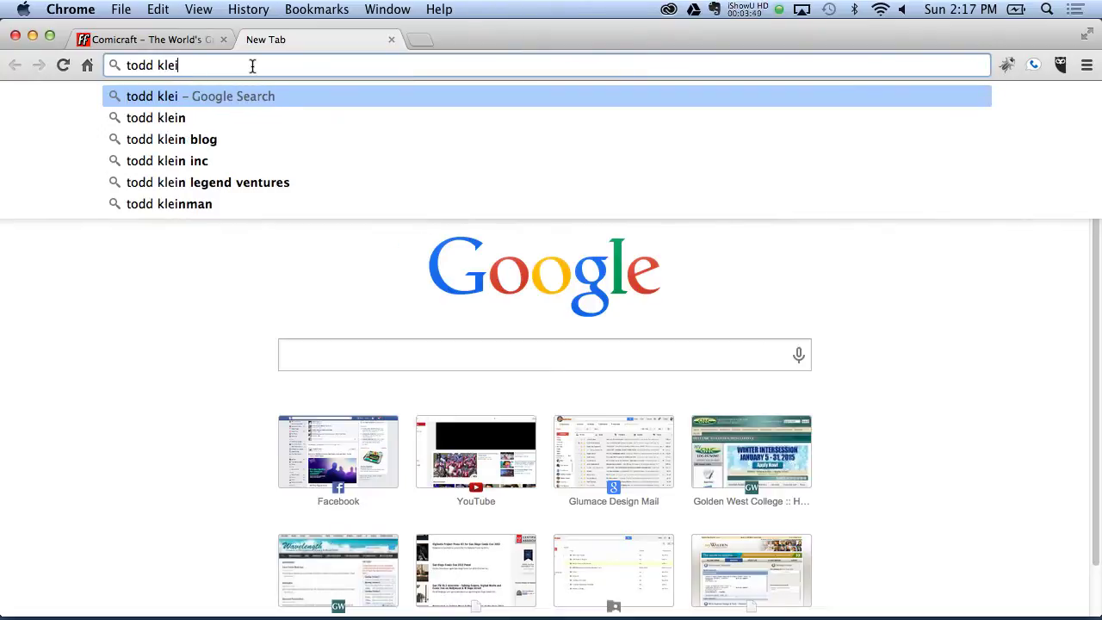
pyautogui.write('n')
pyautogui.press('Return')
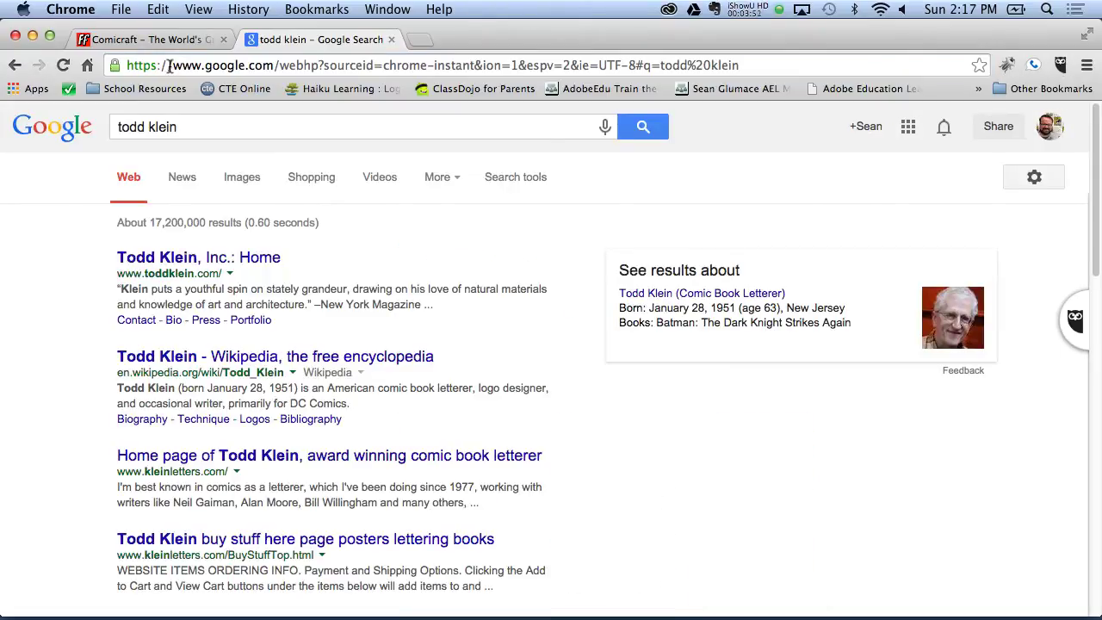
pyautogui.click(204, 264)
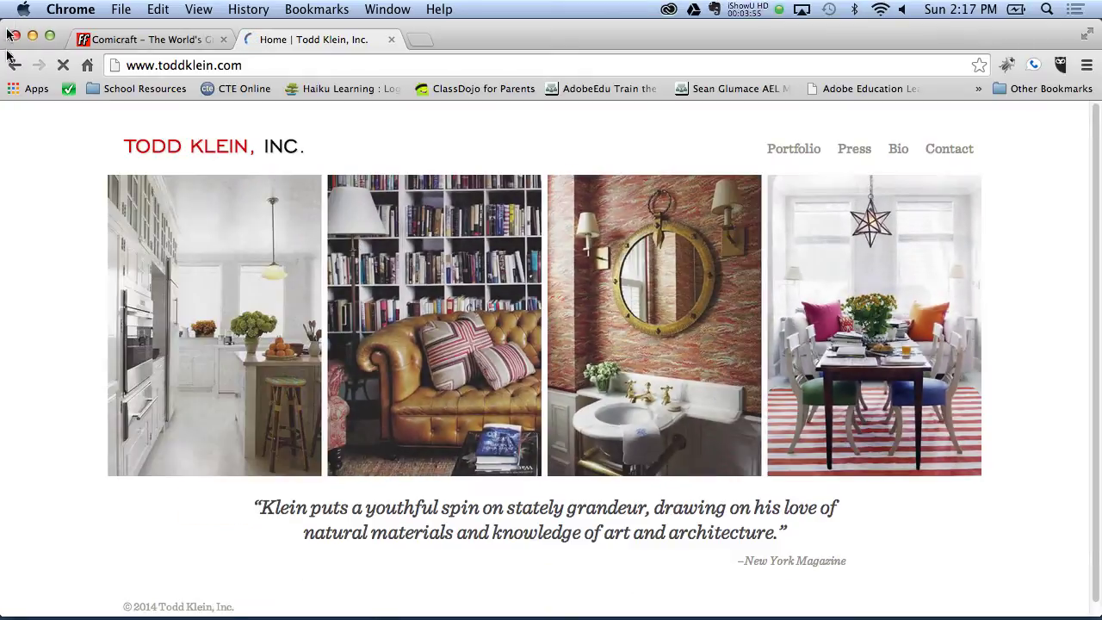
pyautogui.click(14, 64)
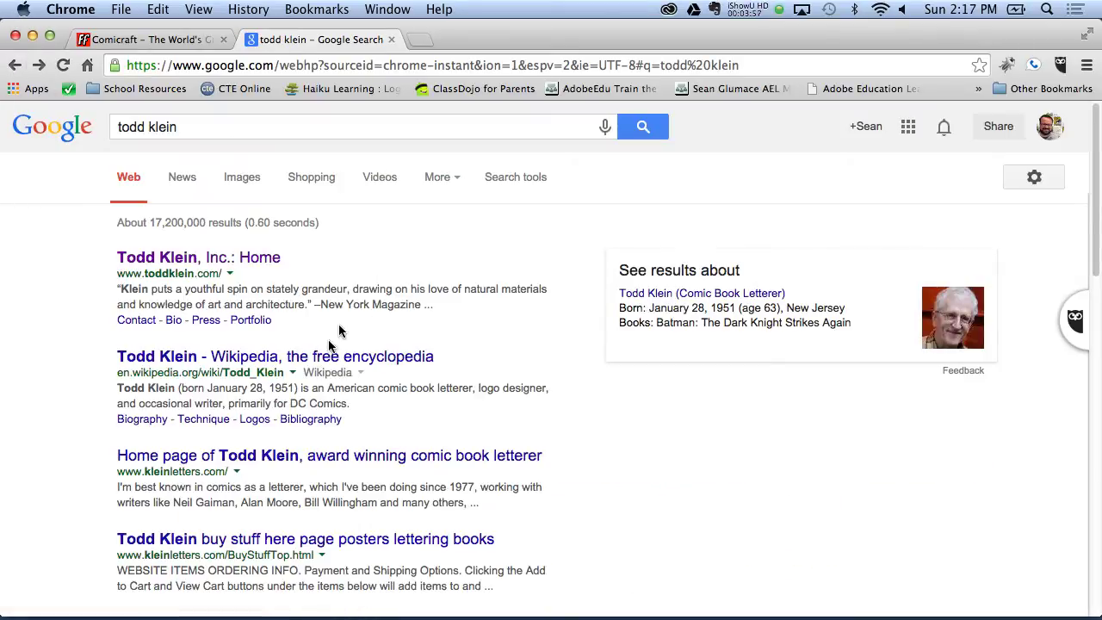
# Step: Browse the letterer's own lettering home page, then go back to the blank page
pyautogui.click(325, 464)
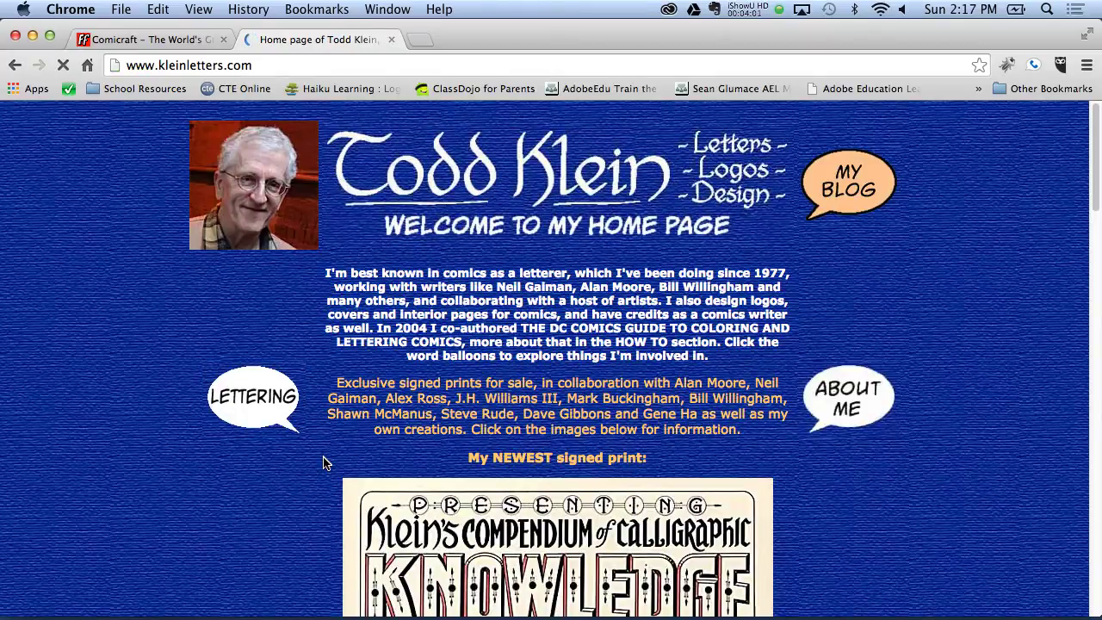
pyautogui.moveTo(1095, 182)
pyautogui.mouseDown()
pyautogui.moveTo(1096, 263)
pyautogui.moveTo(1067, 402)
pyautogui.mouseUp()
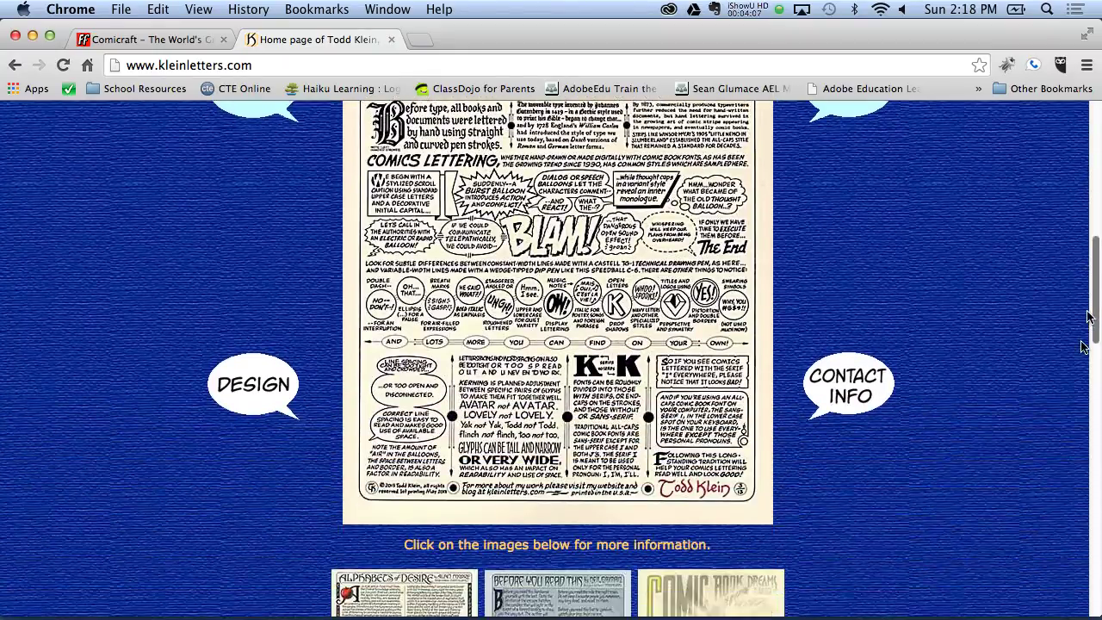
pyautogui.scroll(-3, 1063, 421)
pyautogui.scroll(-3, 1055, 482)
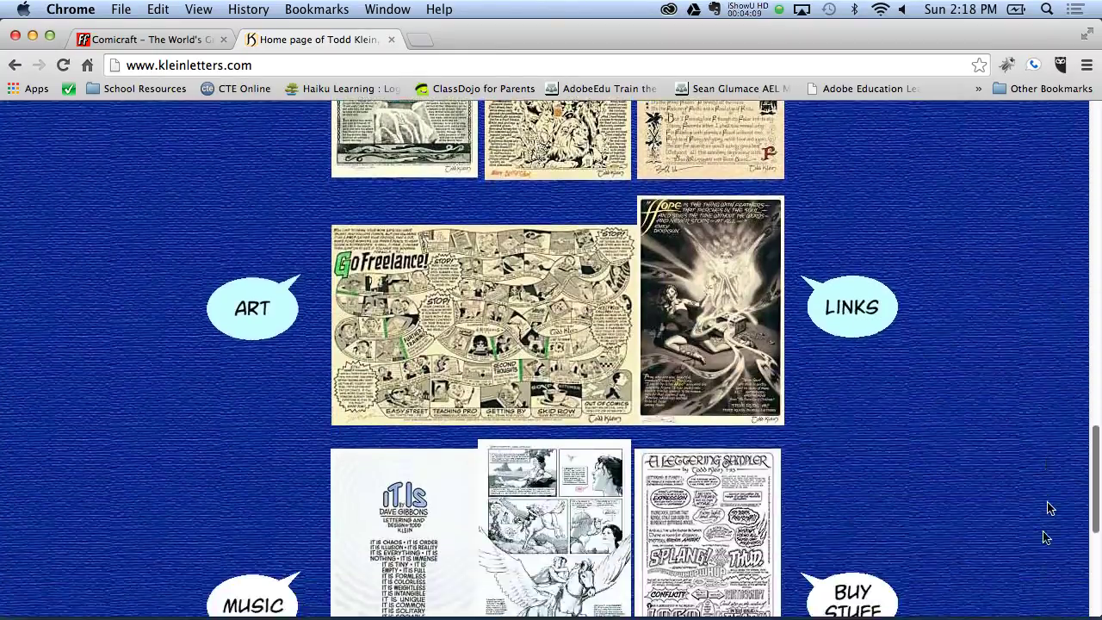
pyautogui.scroll(-3, 1044, 542)
pyautogui.scroll(-1, 1038, 572)
pyautogui.scroll(15, 1037, 576)
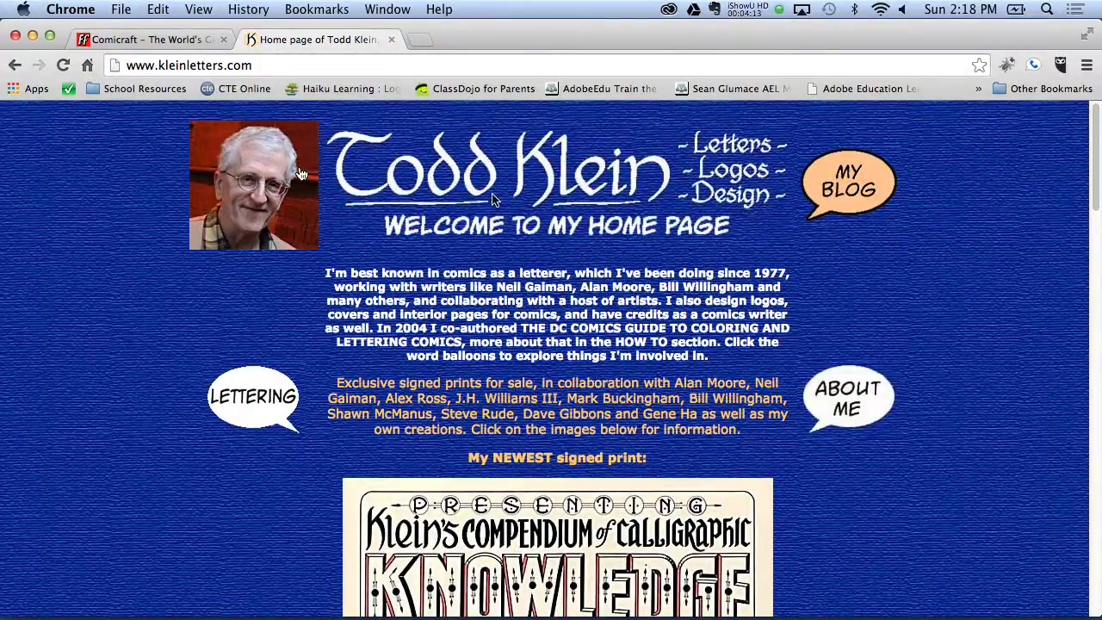
pyautogui.click(15, 65)
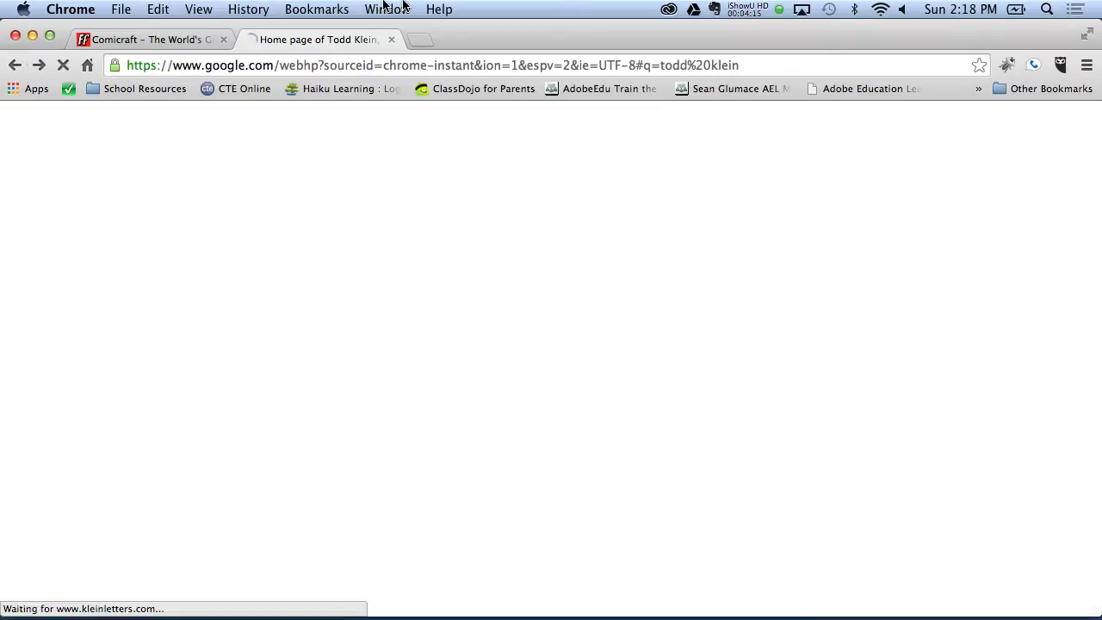
pyautogui.click(16, 65)
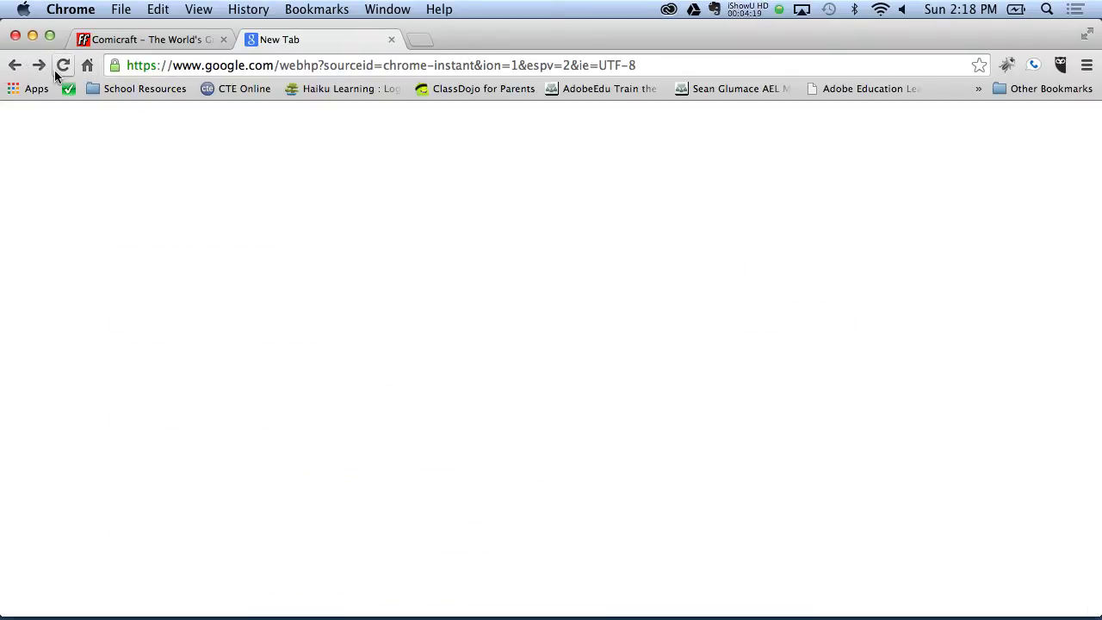
# Step: Close the extra new tab, returning to the comicbookfonts.com Latest Releases page
pyautogui.click(55, 74)
pyautogui.click(15, 65)
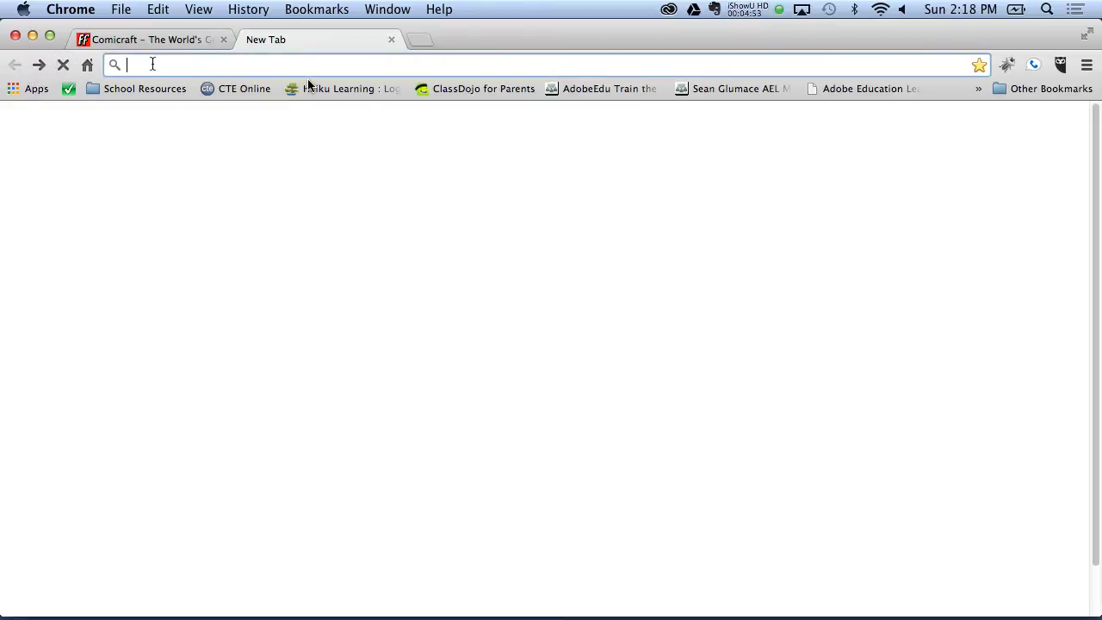
pyautogui.click(391, 39)
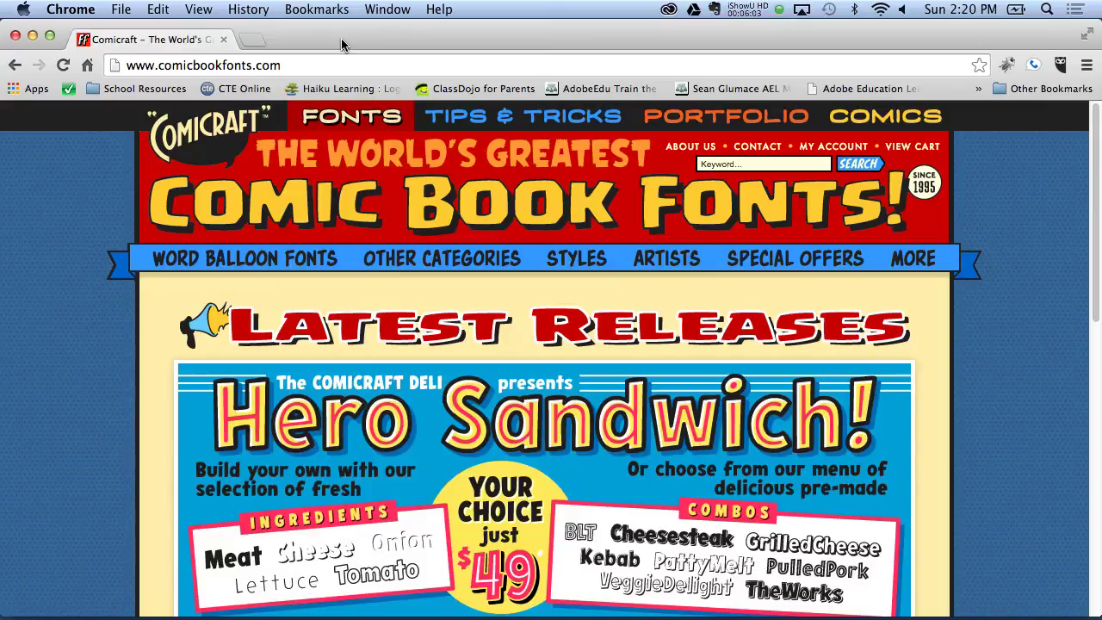
# Step: Search 'vigilante project' in a new tab and open the Vigilante Project website
pyautogui.click(248, 41)
pyautogui.write('vivi')
pyautogui.press('BackSpace')
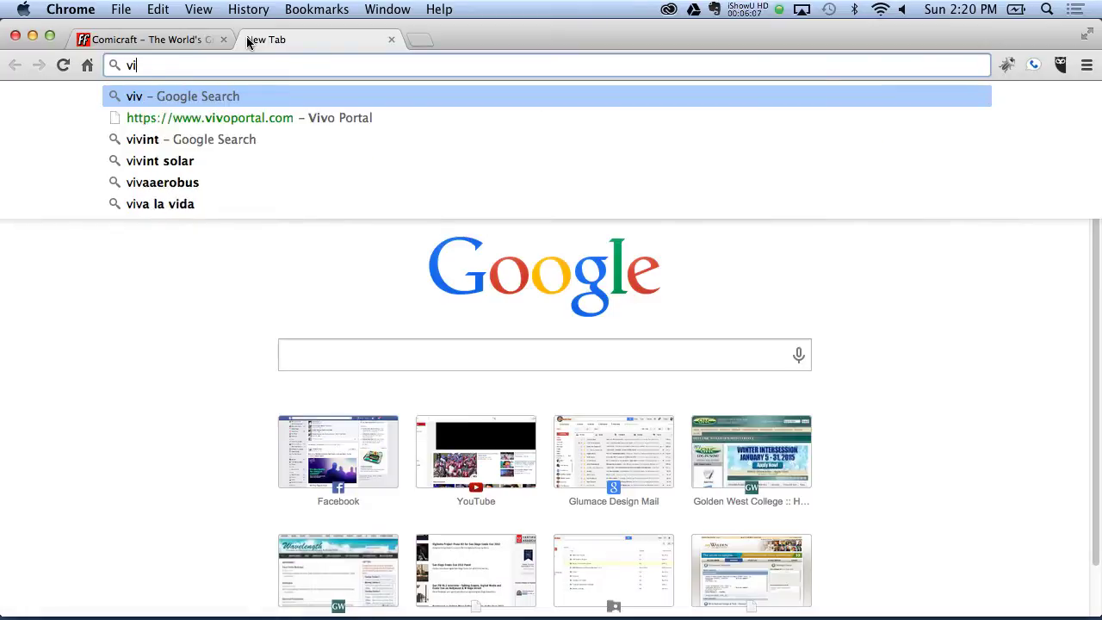
pyautogui.write('gilante')
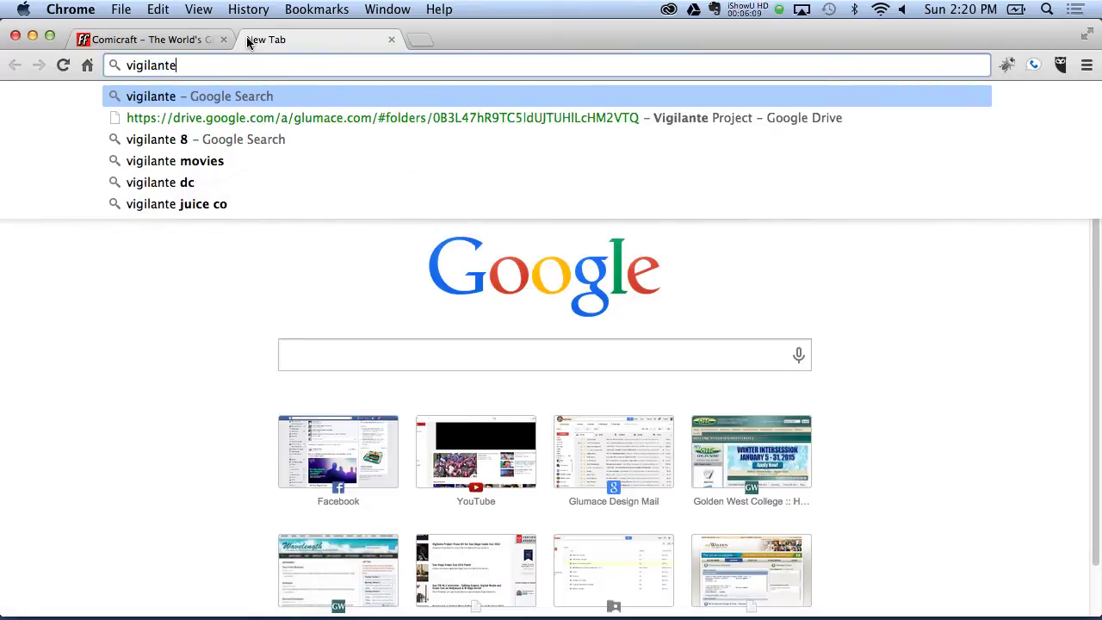
pyautogui.write(' proje')
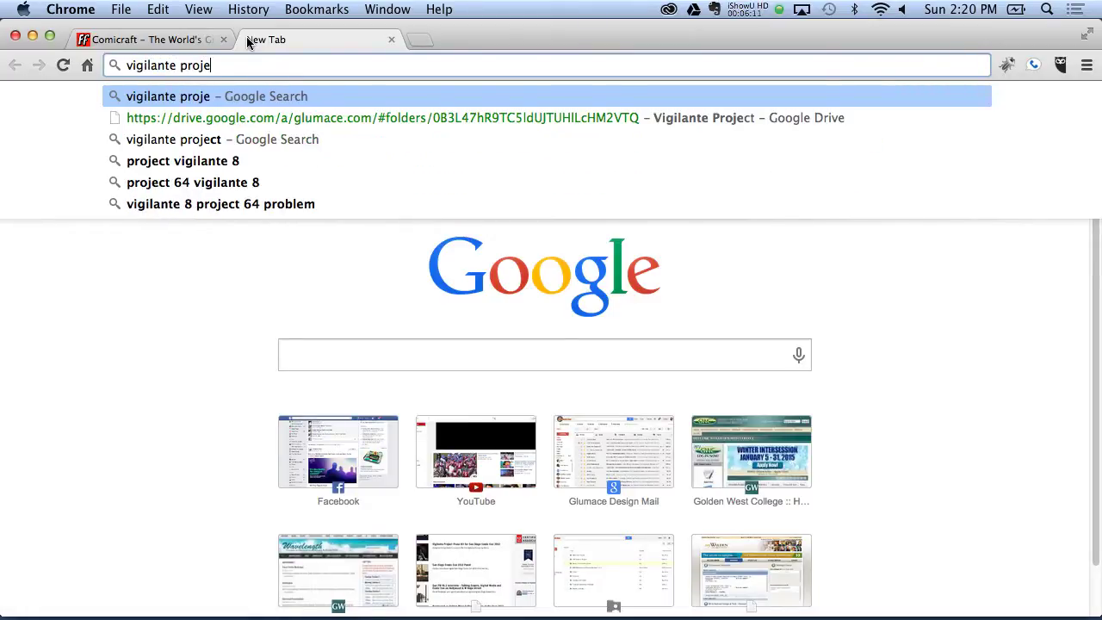
pyautogui.write('ct')
pyautogui.press('Return')
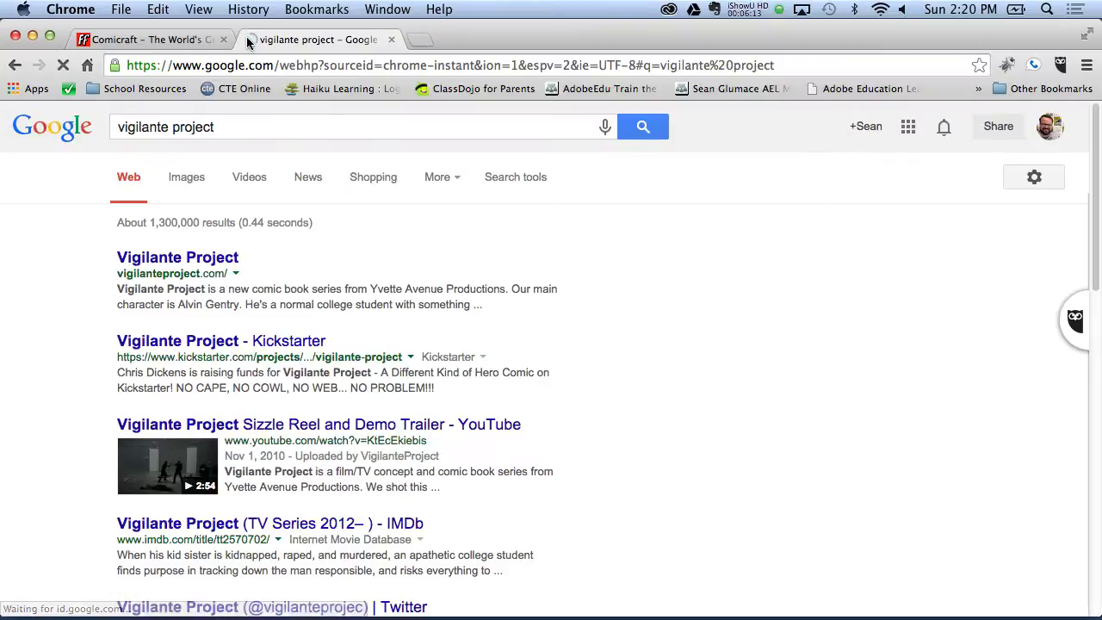
pyautogui.click(155, 261)
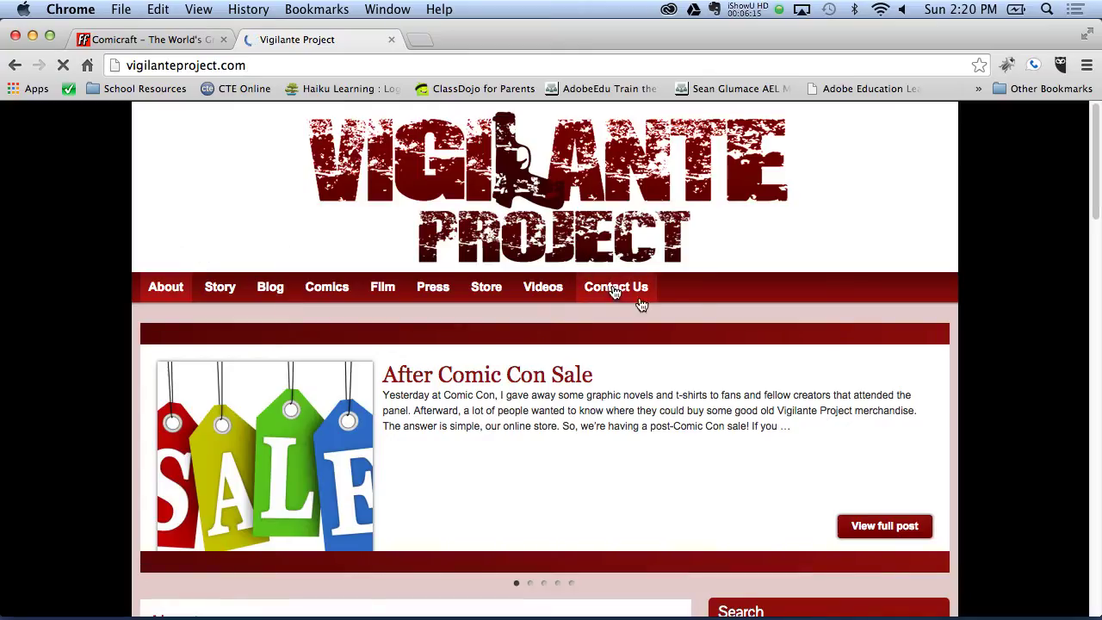
# Step: Open the site's Story and Comics pages, then return the first tab to letteringcomics.com
pyautogui.moveTo(1097, 172); pyautogui.dragTo(1082, 300)
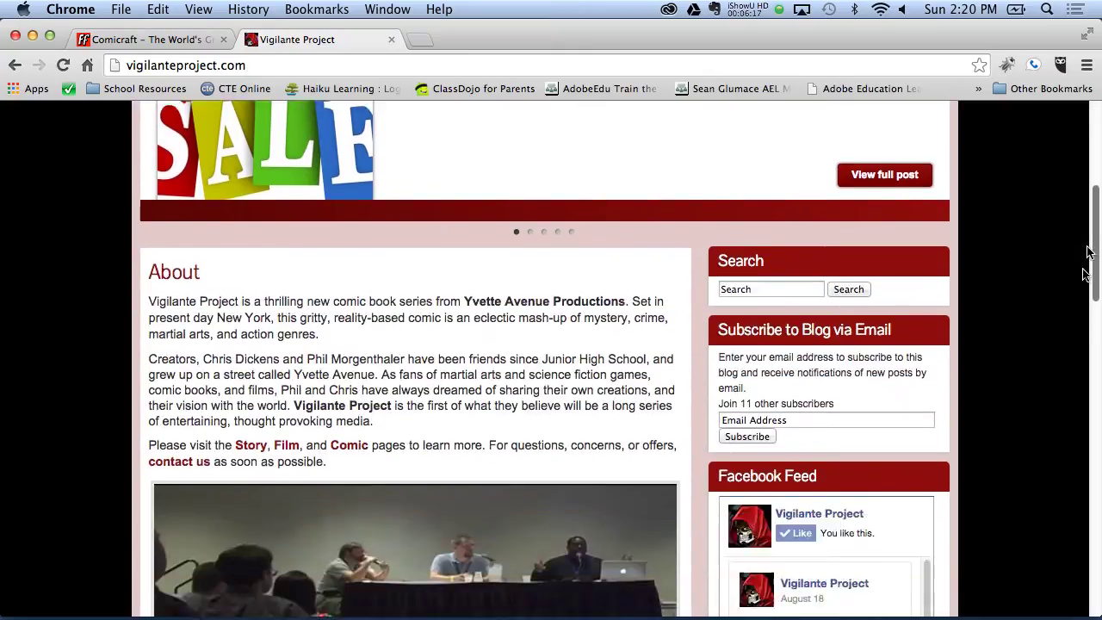
pyautogui.scroll(-5, 1082, 300)
pyautogui.scroll(-4, 1076, 344)
pyautogui.scroll(20, 1062, 387)
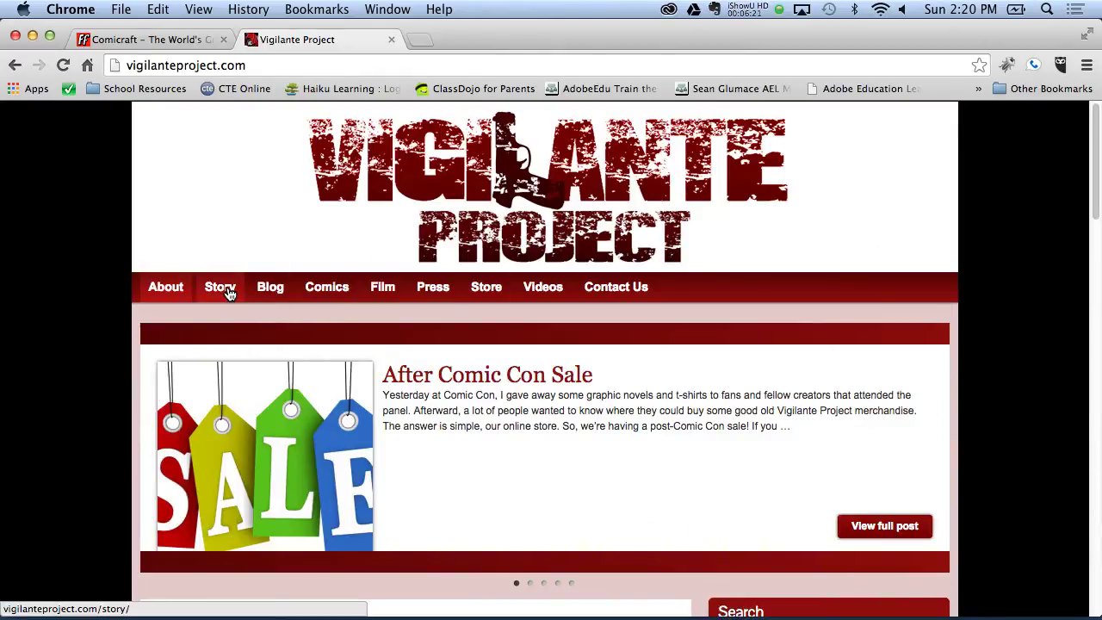
pyautogui.click(229, 293)
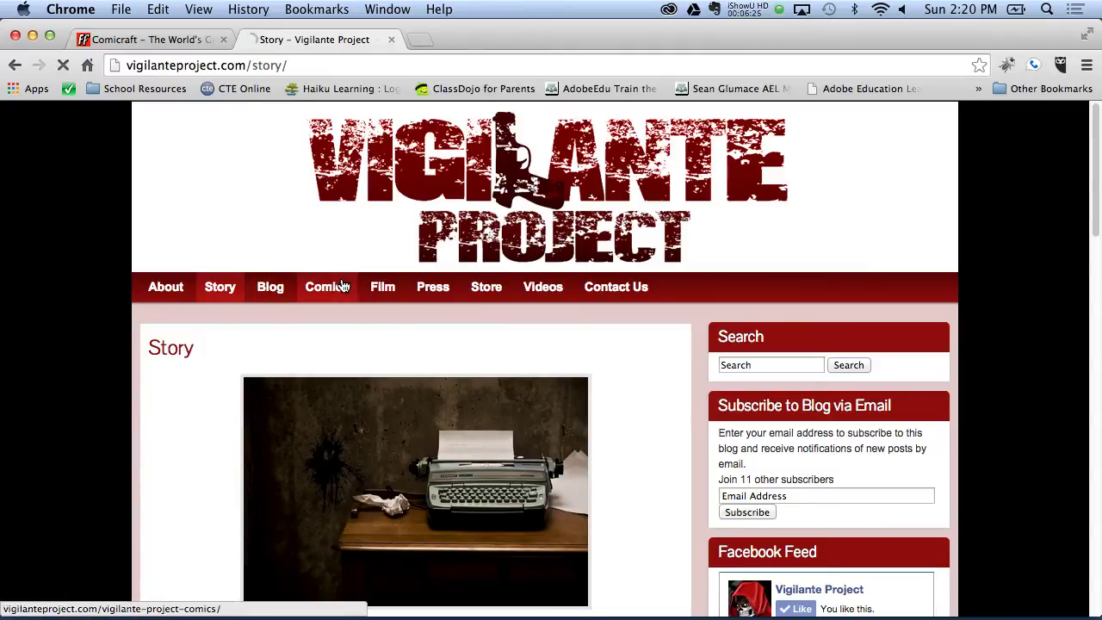
pyautogui.click(325, 288)
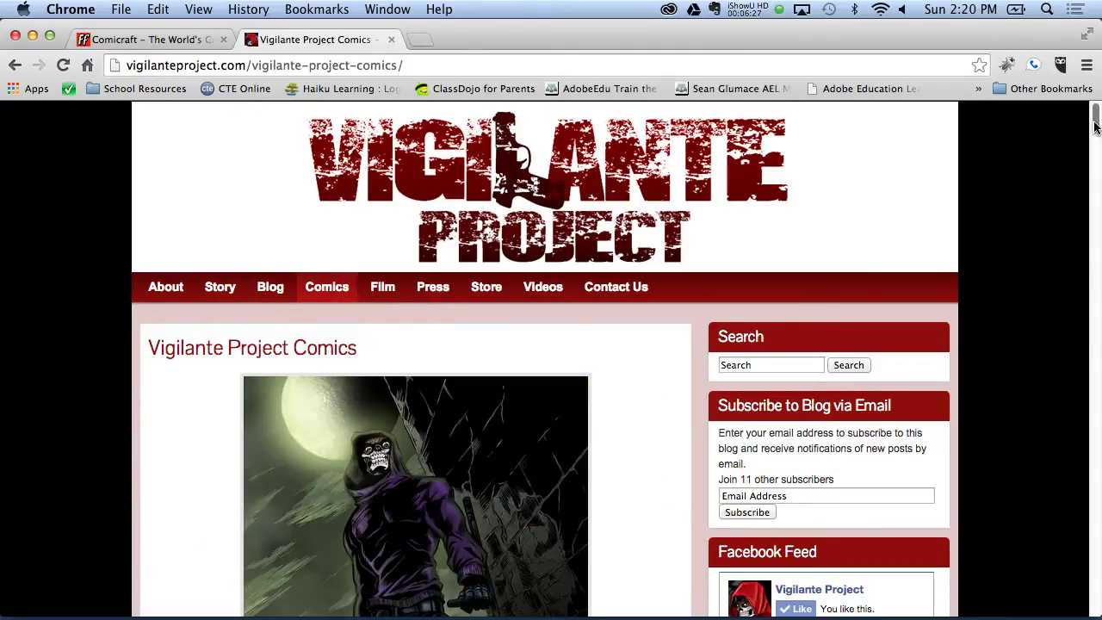
pyautogui.moveTo(1095, 129); pyautogui.dragTo(1082, 195)
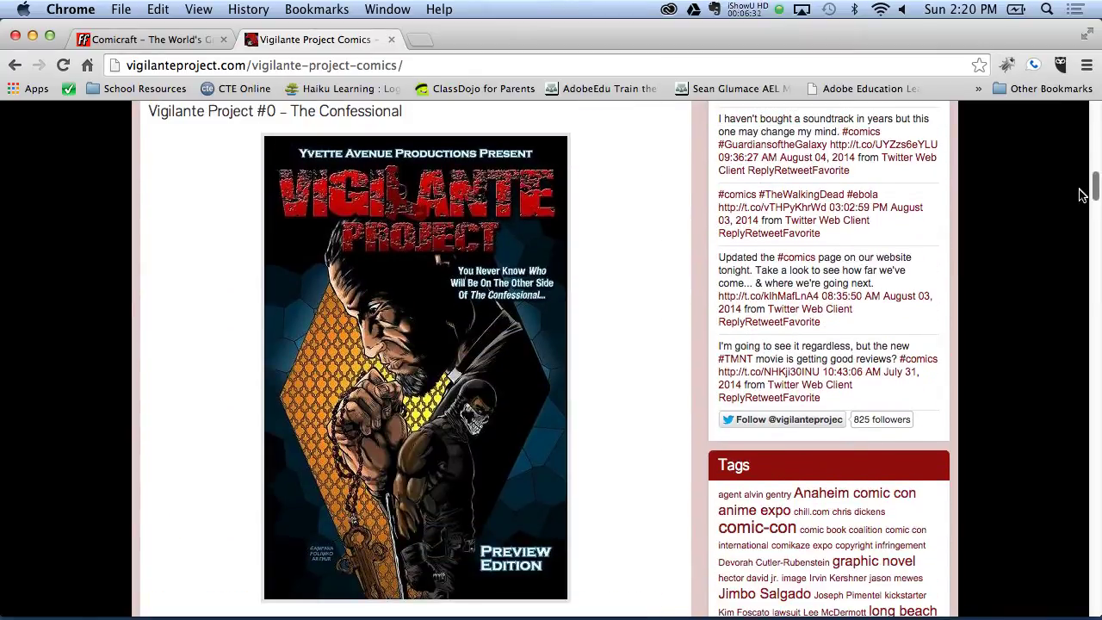
pyautogui.moveTo(1082, 195); pyautogui.dragTo(1079, 199)
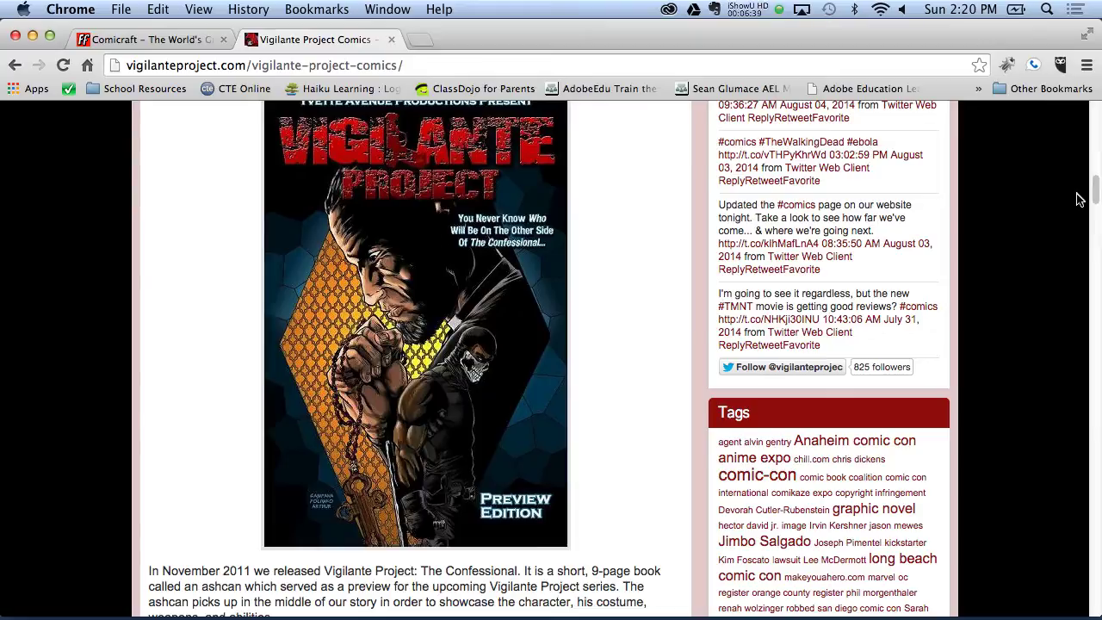
pyautogui.click(213, 40)
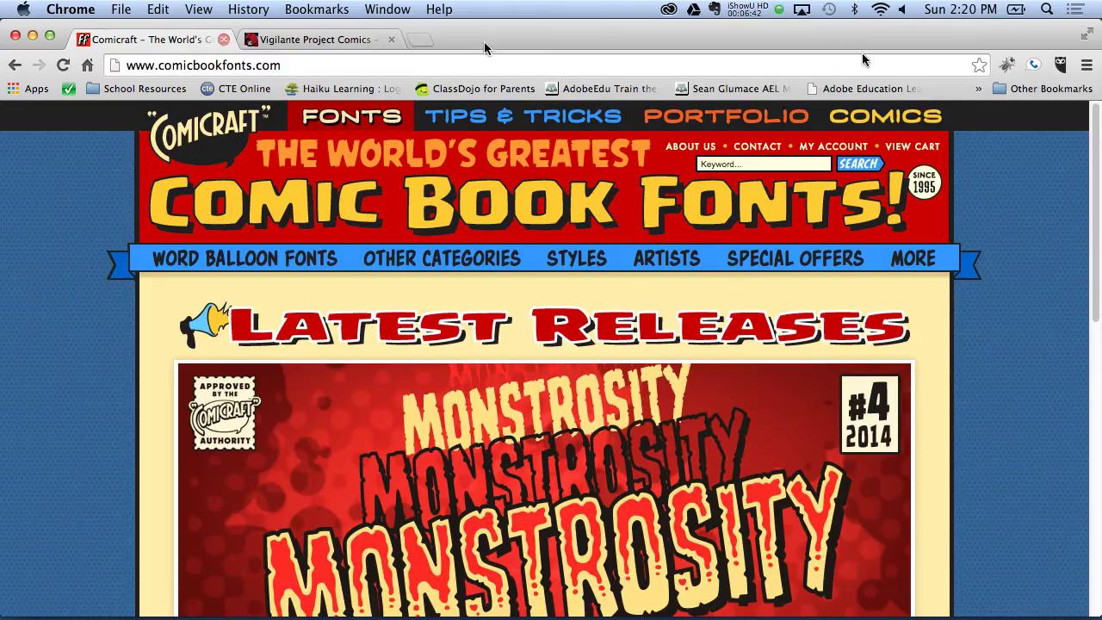
pyautogui.click(15, 64)
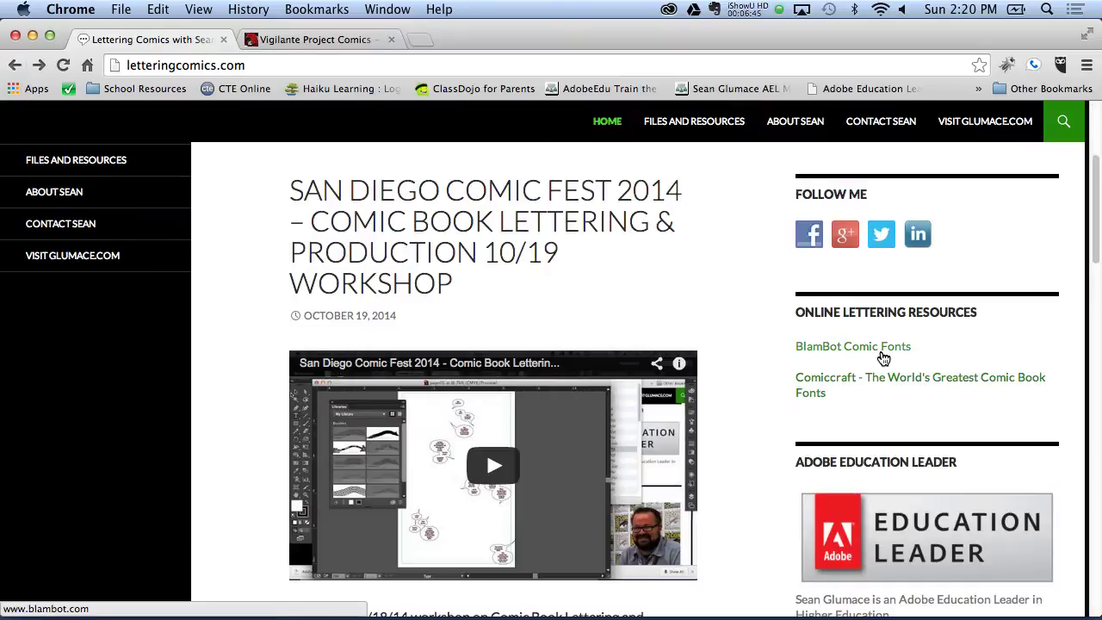
# Step: Open blambot.com, view all its Sound FX fonts, and return to Blambot's home page
pyautogui.click(880, 348)
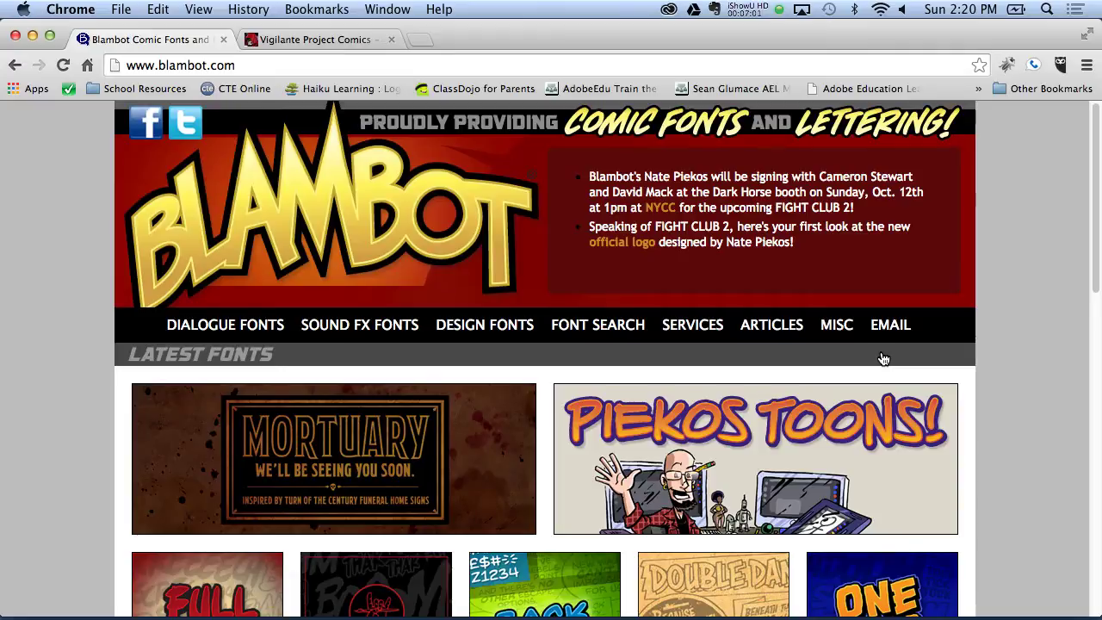
pyautogui.moveTo(359, 324)
pyautogui.click(327, 361)
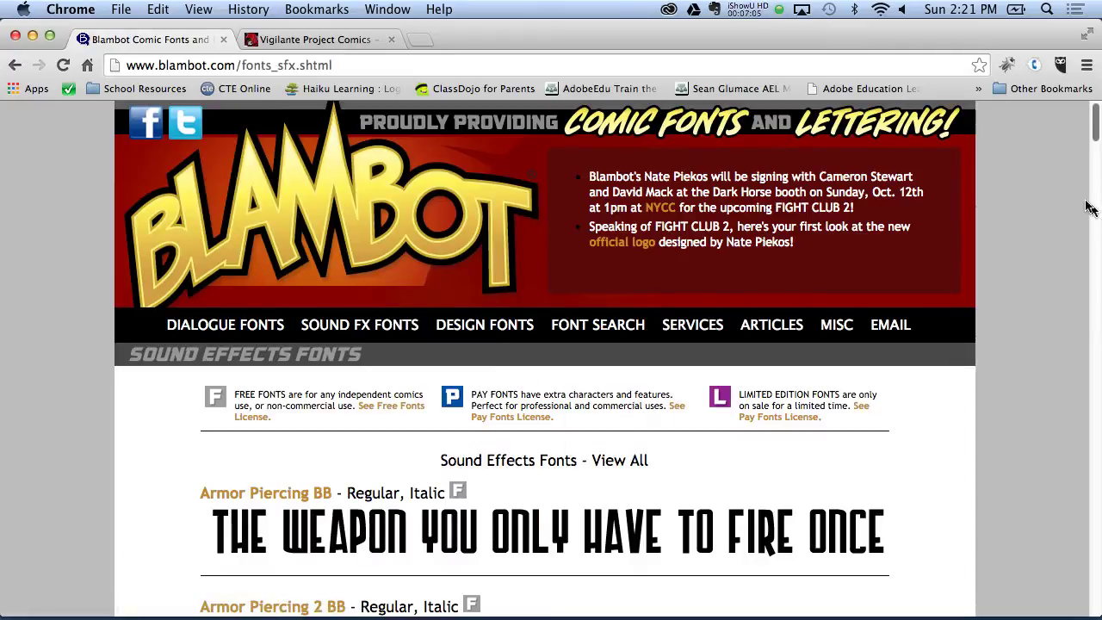
pyautogui.moveTo(1095, 133); pyautogui.dragTo(1095, 171)
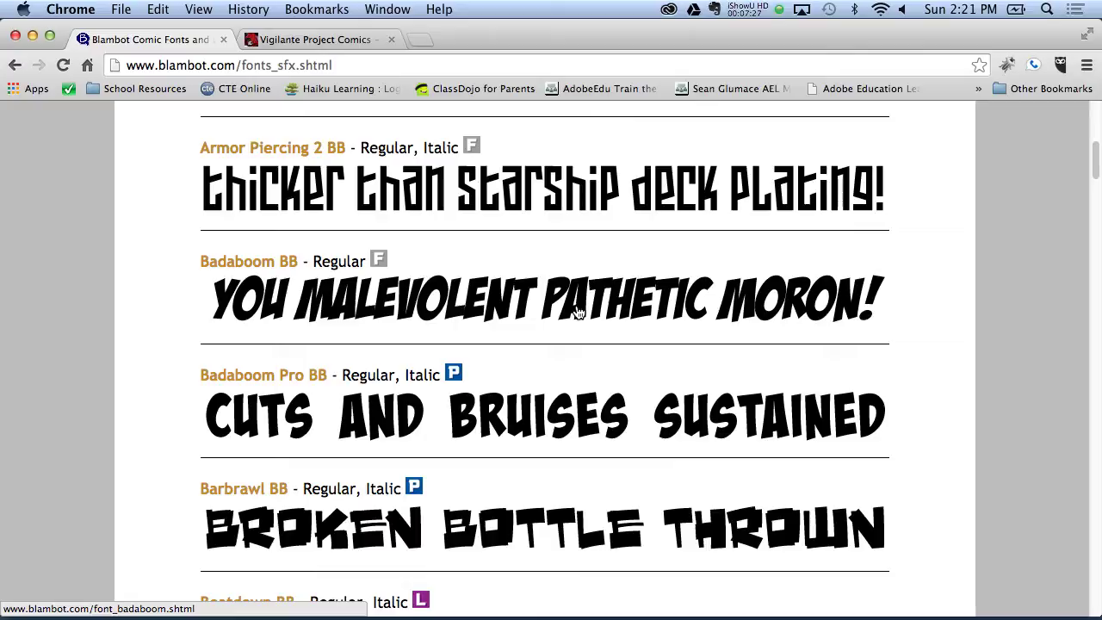
pyautogui.click(15, 67)
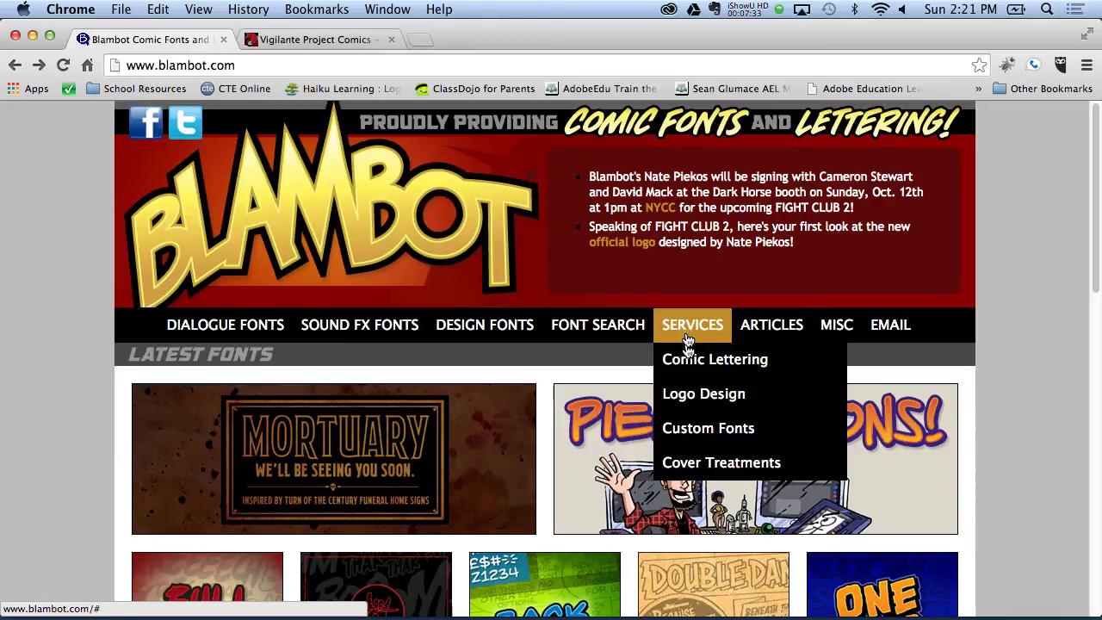
pyautogui.moveTo(771, 324)
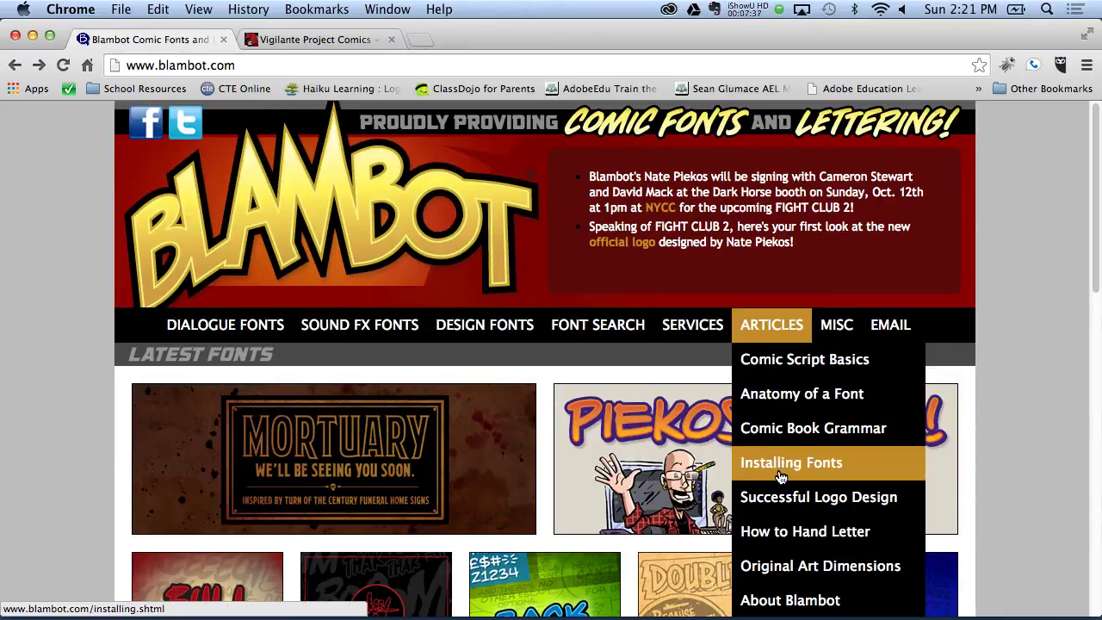
# Step: Open Blambot's How to Hand Letter article and scroll through it to the footer
pyautogui.click(794, 541)
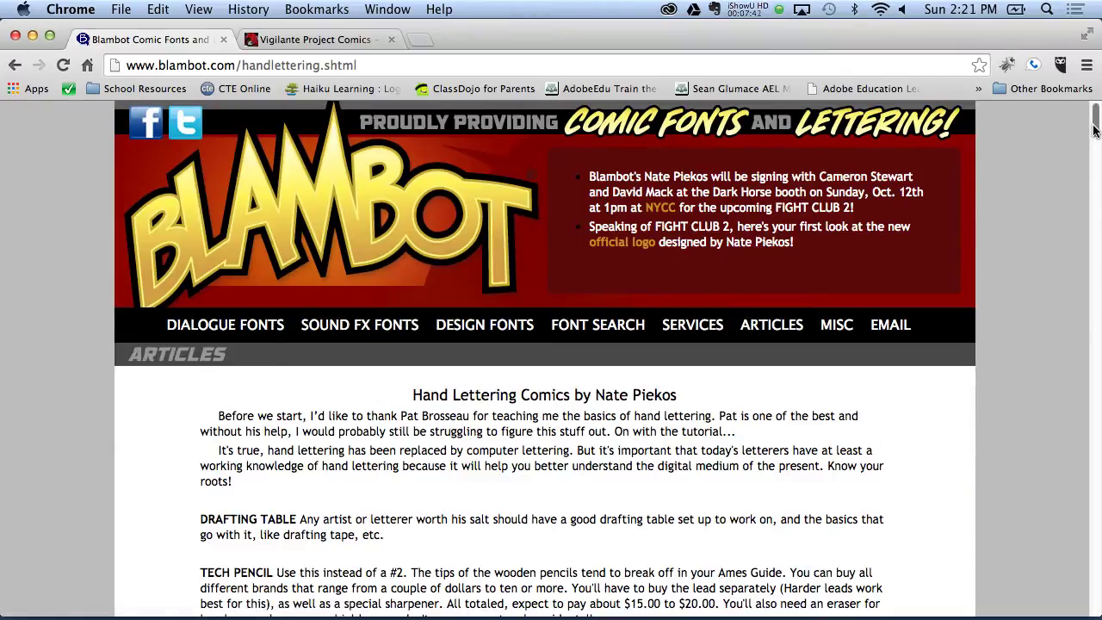
pyautogui.moveTo(1095, 130); pyautogui.dragTo(1078, 187)
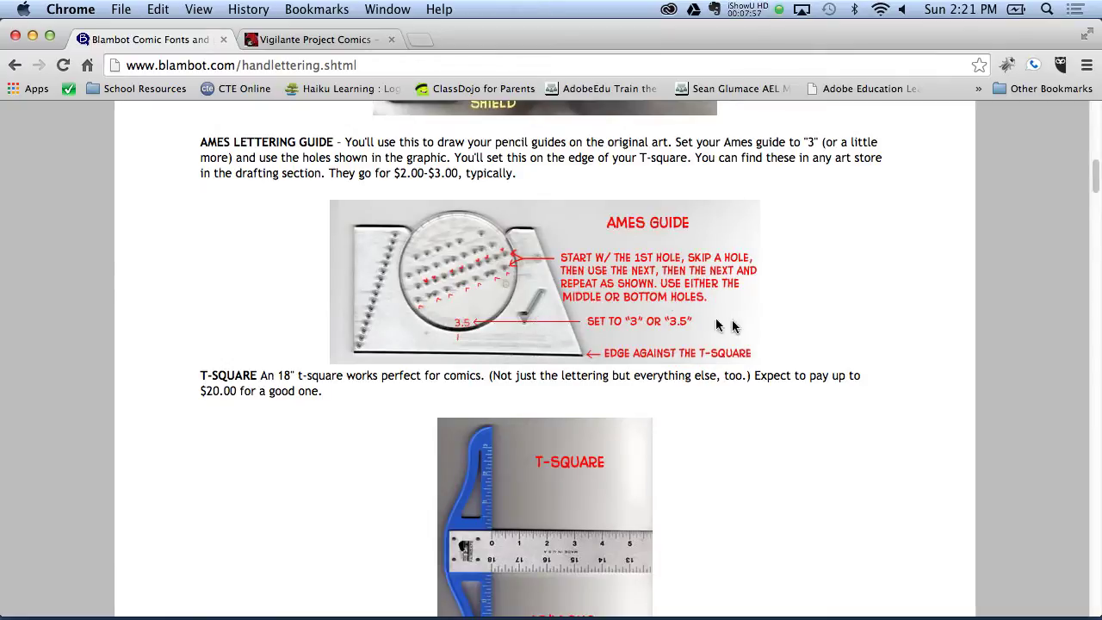
pyautogui.moveTo(1094, 159)
pyautogui.mouseDown()
pyautogui.moveTo(1090, 238)
pyautogui.moveTo(1074, 255)
pyautogui.mouseUp()
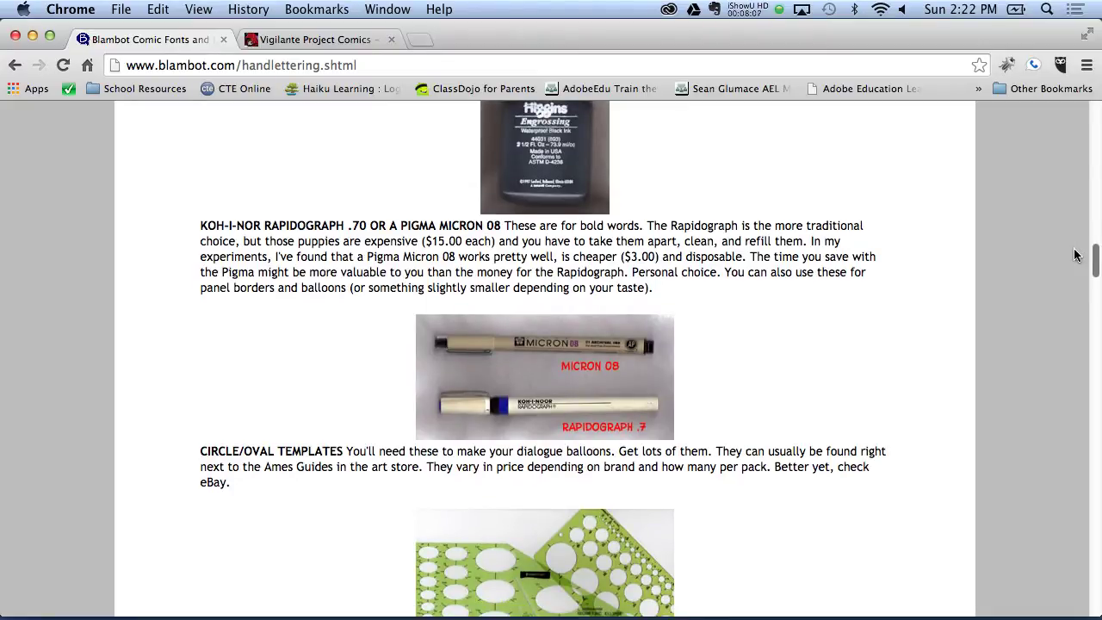
pyautogui.moveTo(1074, 255); pyautogui.dragTo(1072, 246)
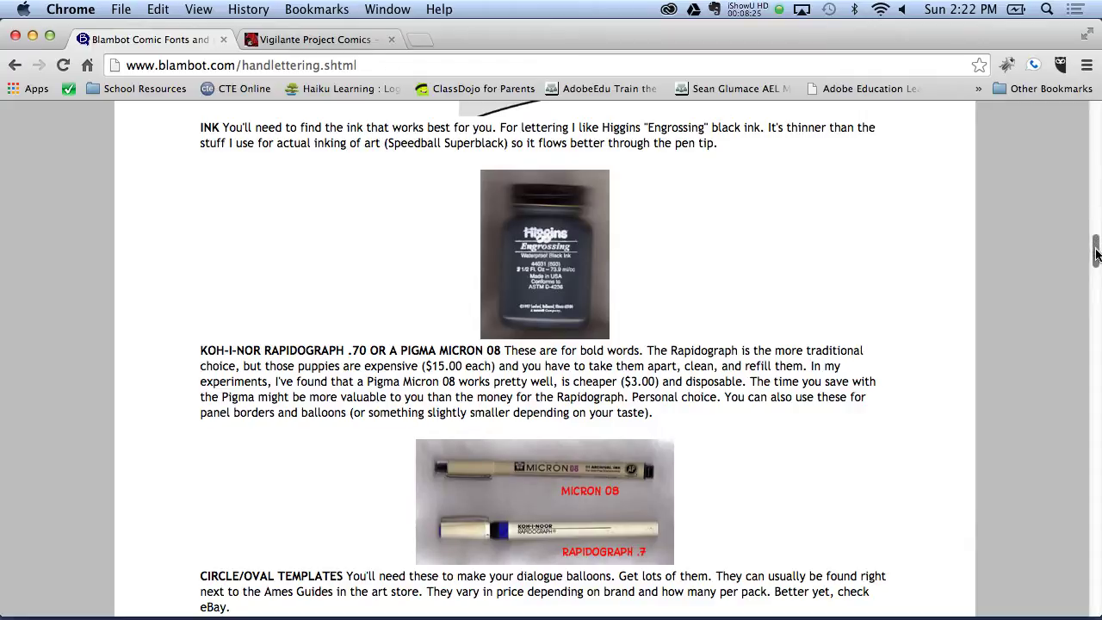
pyautogui.moveTo(1096, 254); pyautogui.dragTo(1096, 265)
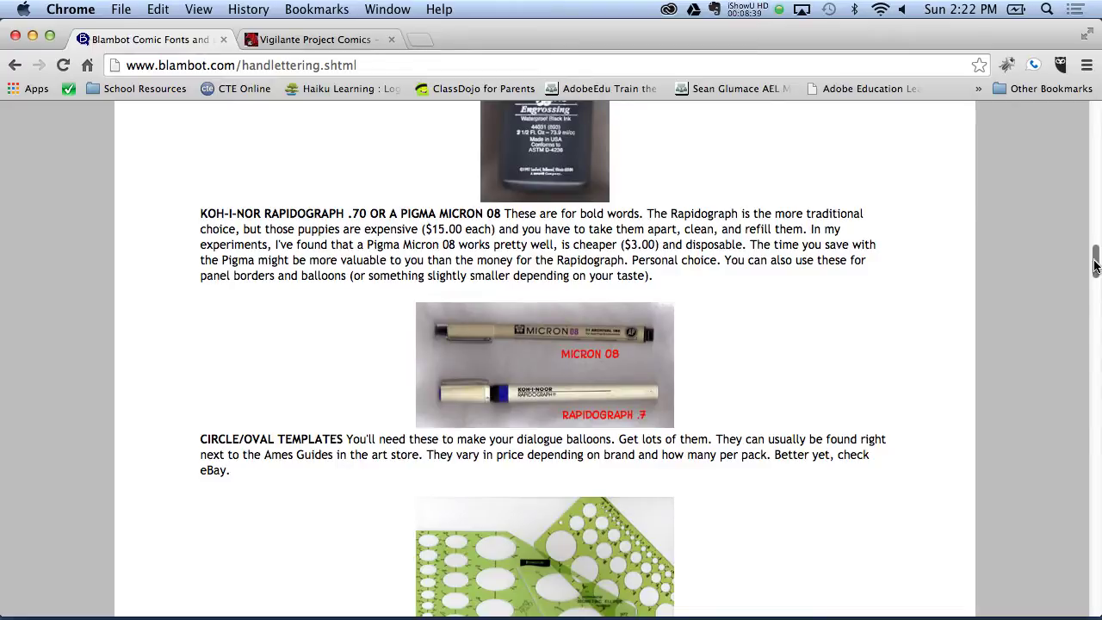
pyautogui.moveTo(1093, 267)
pyautogui.mouseDown()
pyautogui.moveTo(1092, 297)
pyautogui.moveTo(1016, 371)
pyautogui.mouseUp()
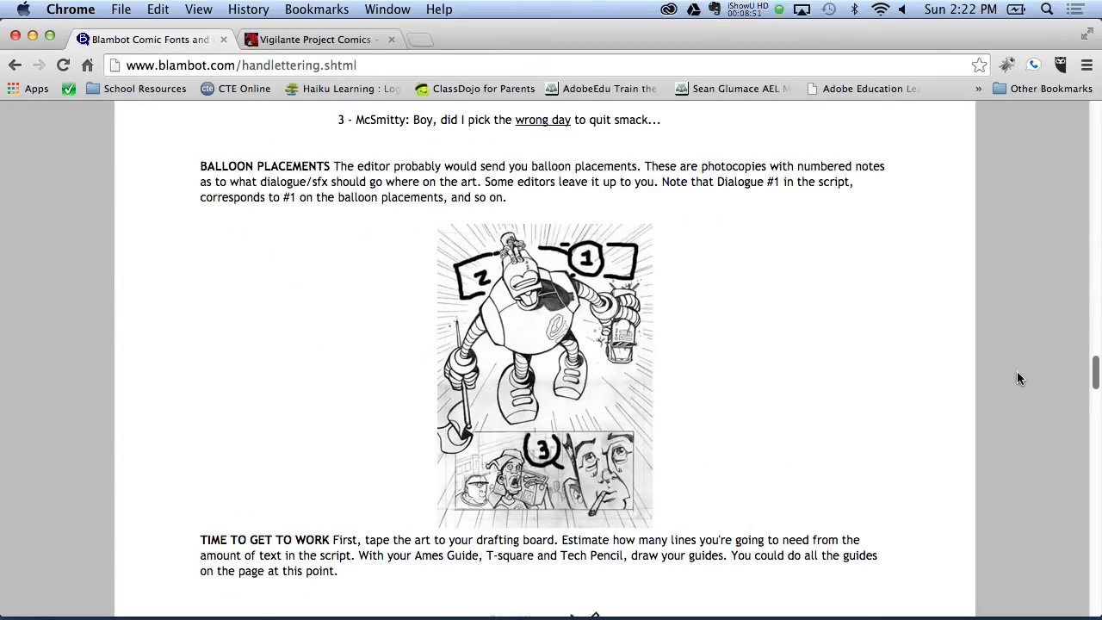
pyautogui.scroll(-5, 1017, 377)
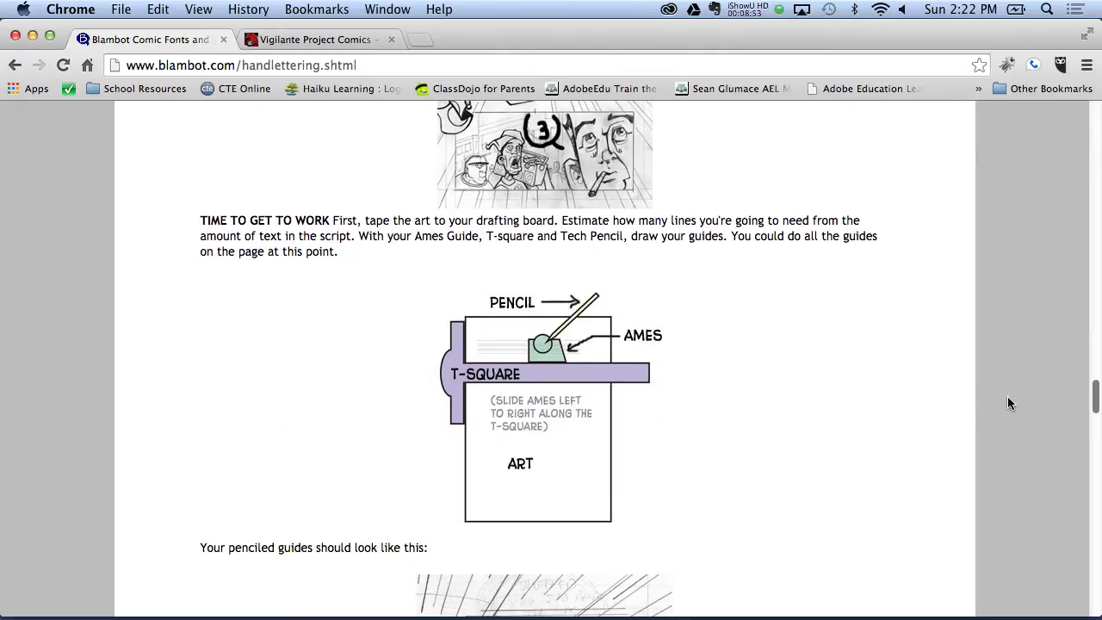
pyautogui.scroll(-4, 1007, 409)
pyautogui.scroll(-3, 996, 438)
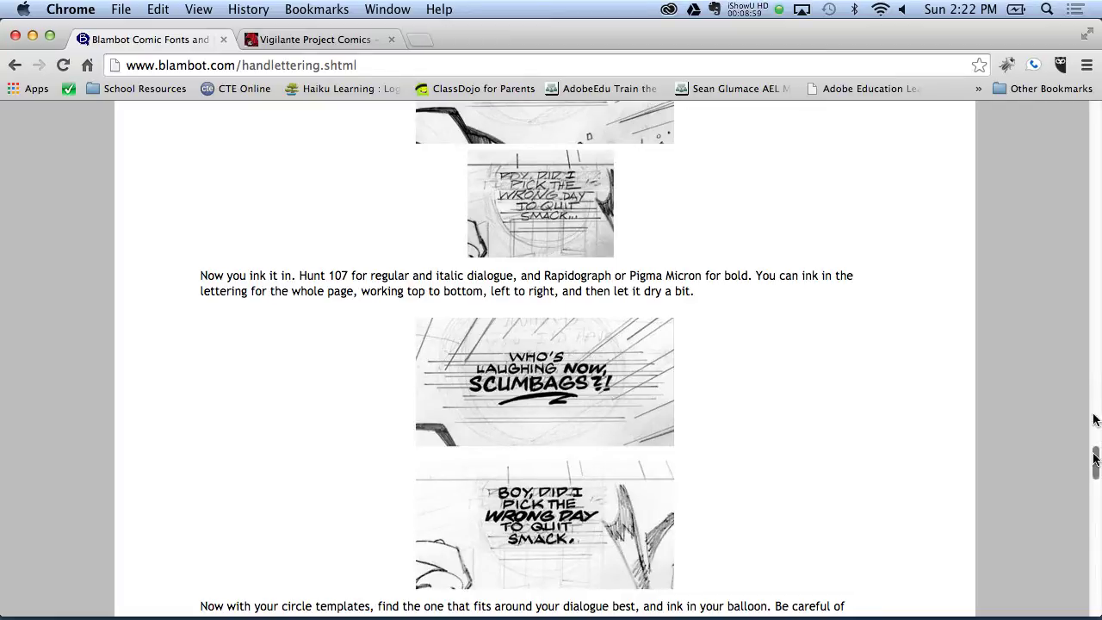
pyautogui.scroll(-1, 1095, 474)
pyautogui.moveTo(1095, 477)
pyautogui.mouseDown()
pyautogui.moveTo(1076, 560)
pyautogui.moveTo(1082, 591)
pyautogui.moveTo(1073, 6)
pyautogui.mouseUp()
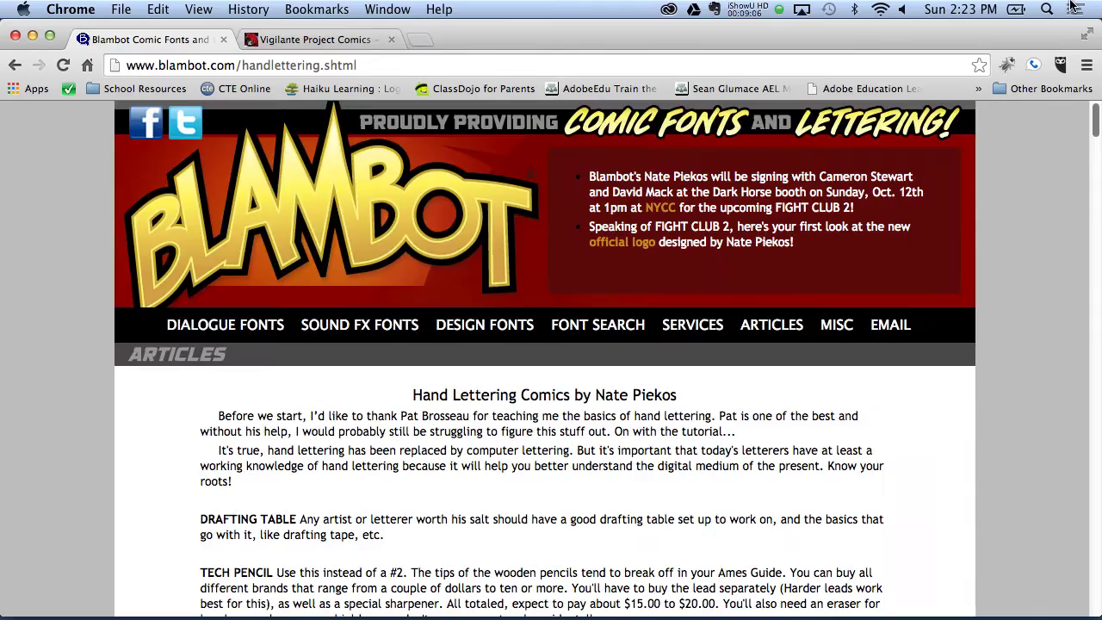
# Step: Go back from Blambot, briefly hide and restore Chrome, and return to the letteringcomics.com workshop post
pyautogui.click(16, 67)
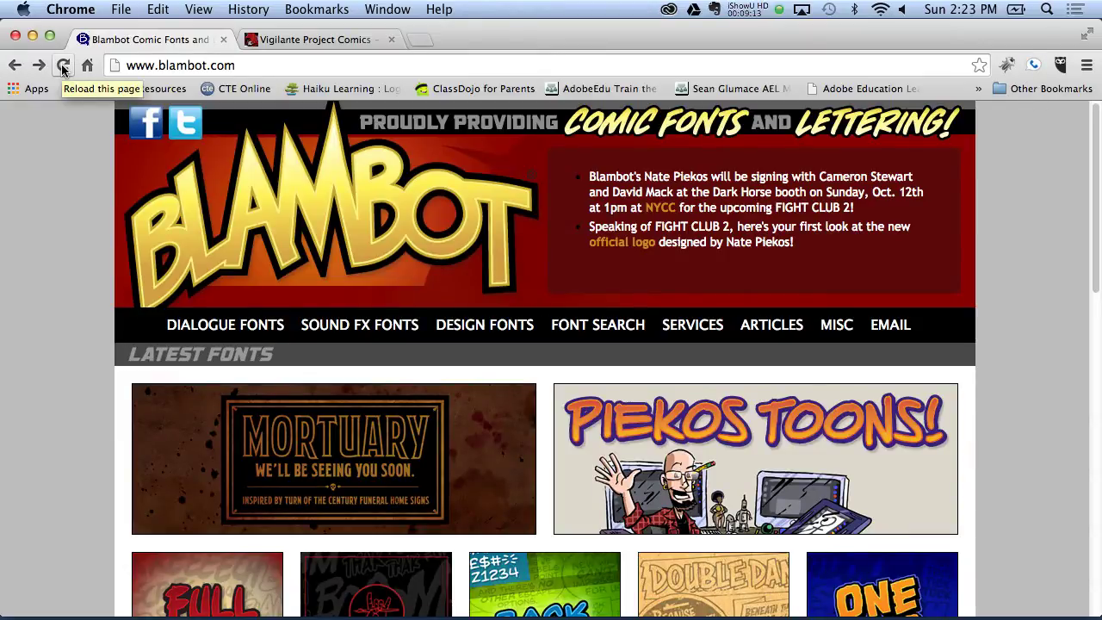
pyautogui.click(293, 41)
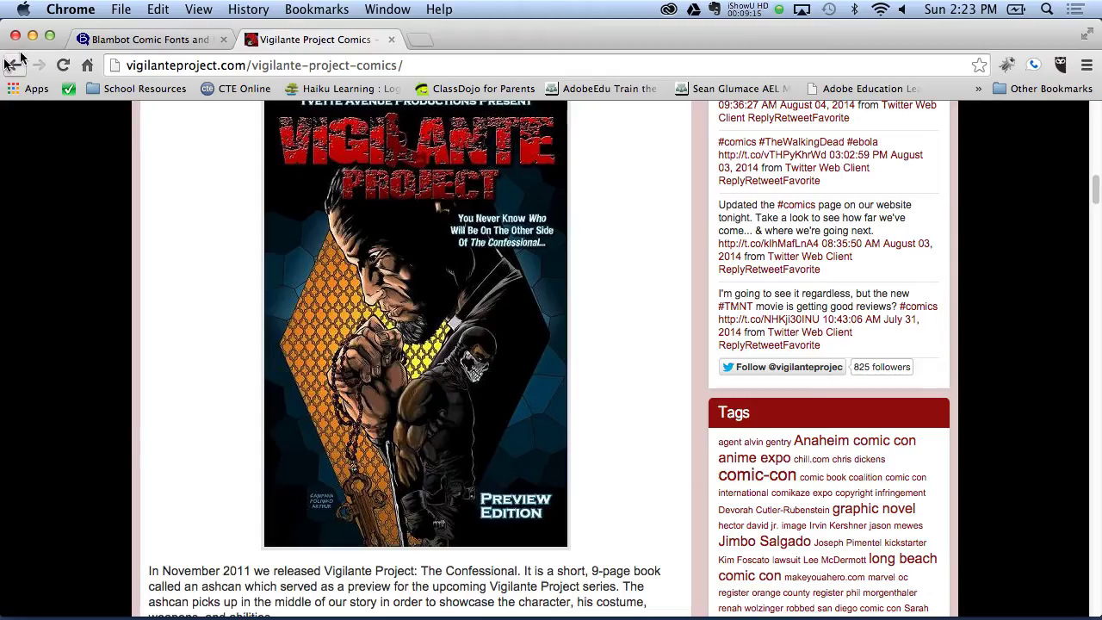
pyautogui.click(33, 35)
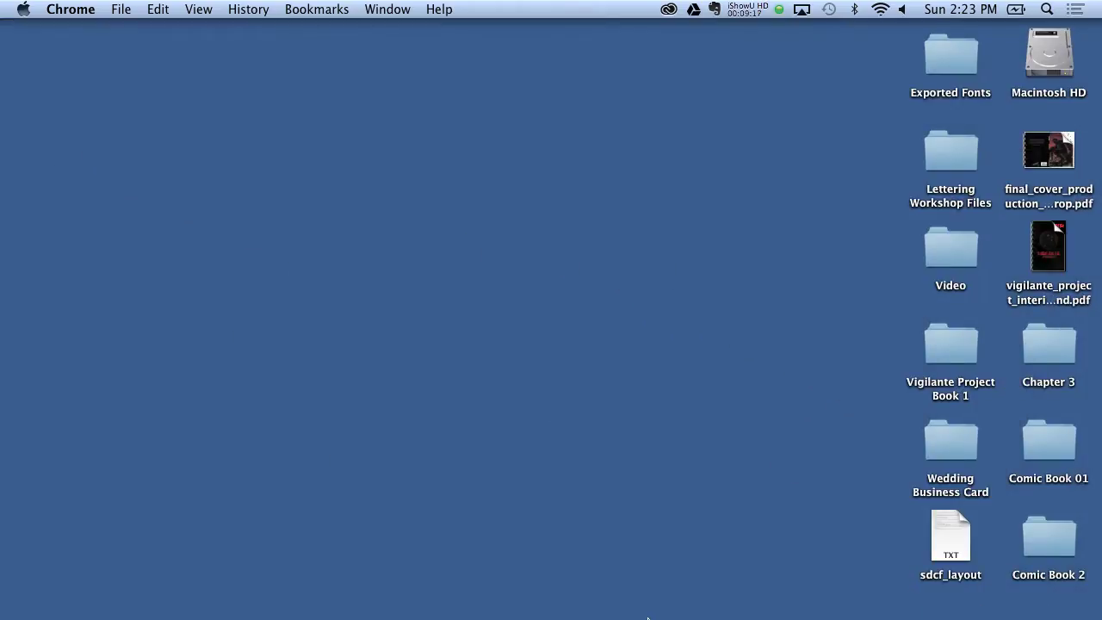
pyautogui.moveTo(922, 602)
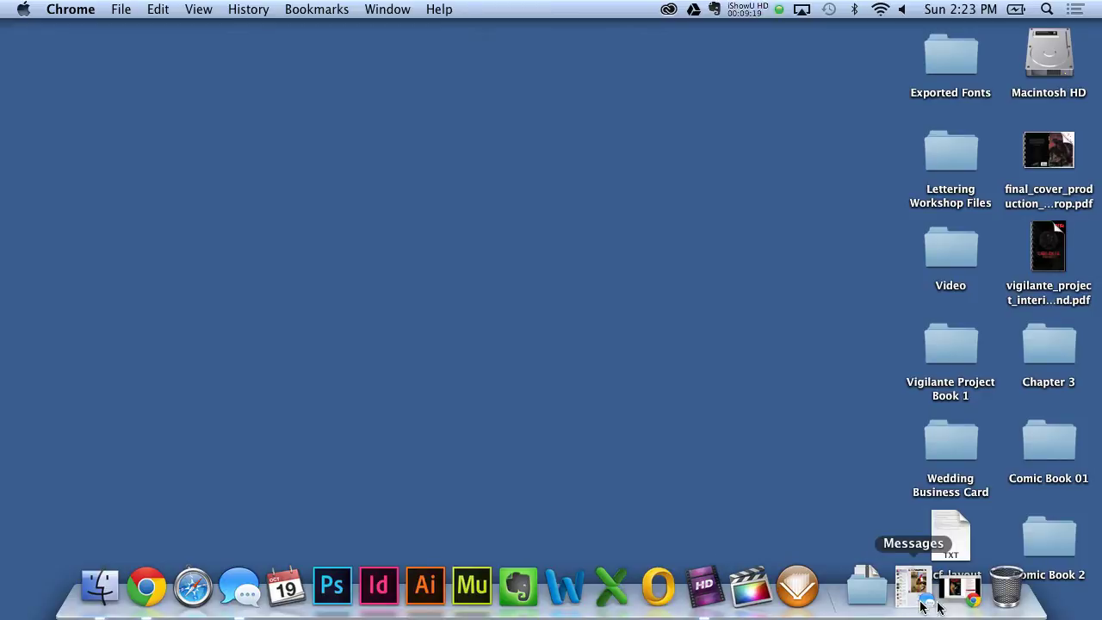
pyautogui.click(938, 602)
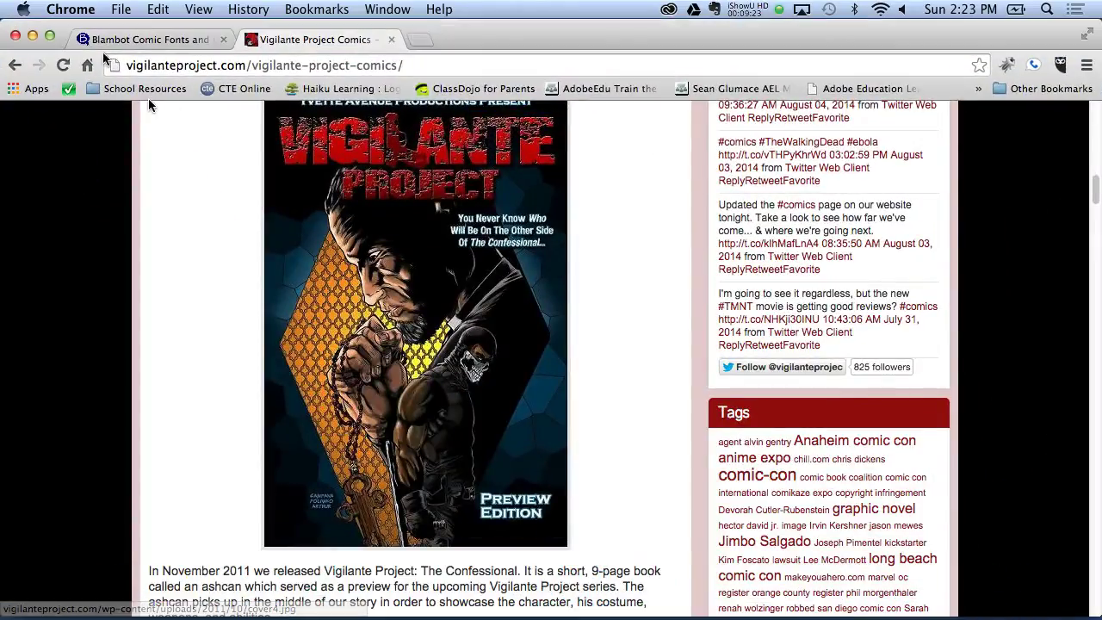
pyautogui.click(112, 39)
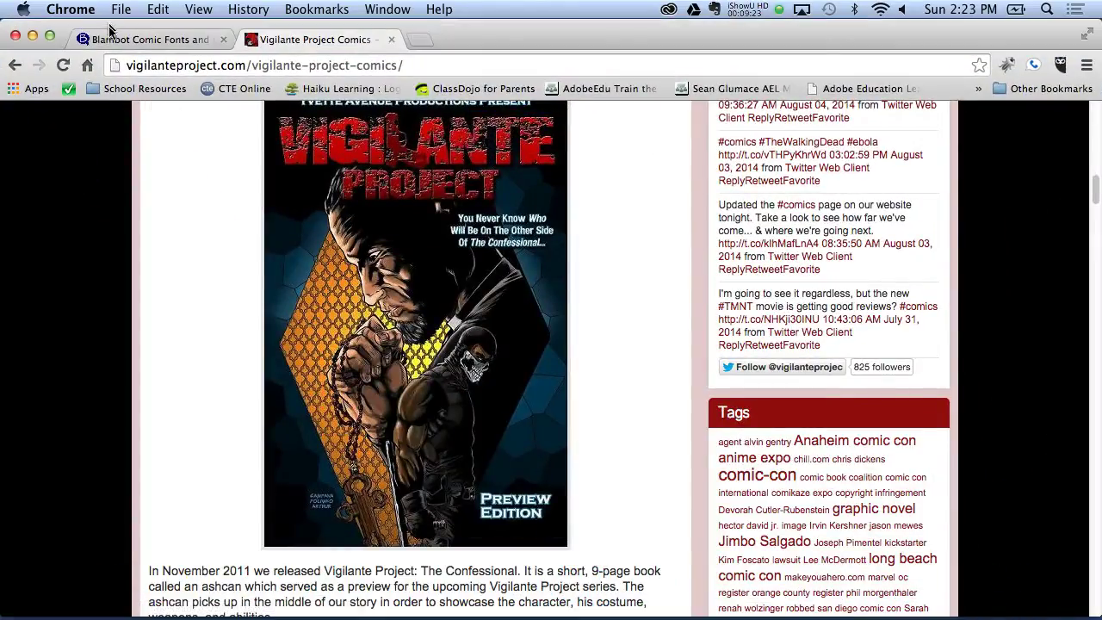
pyautogui.click(16, 66)
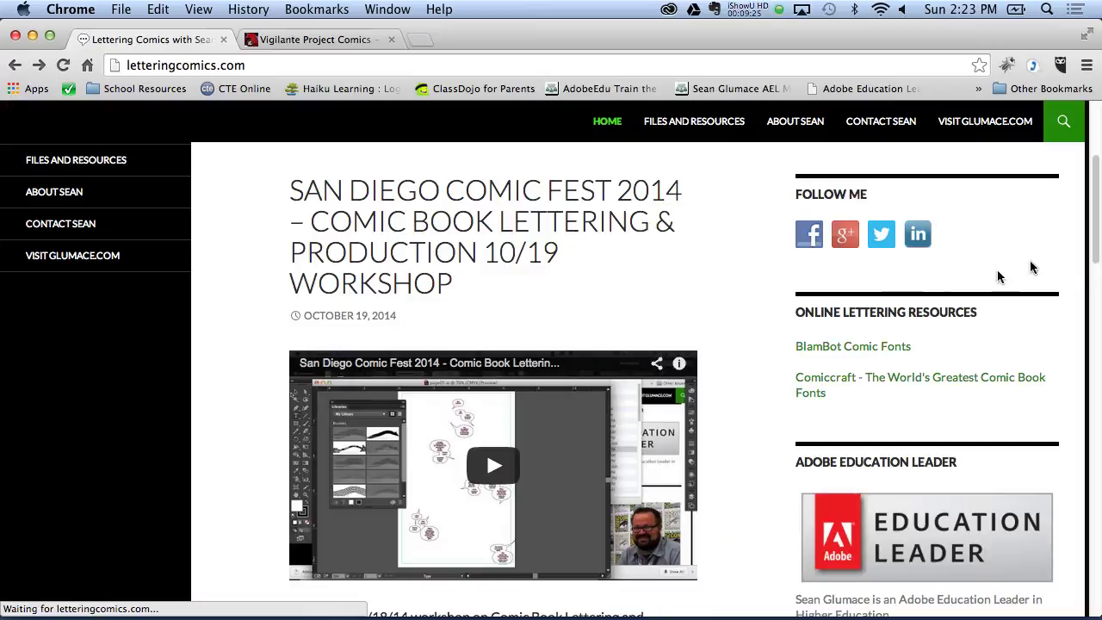
# Step: Scroll down to the Photoshop (PSD) colored-pages template's 514KB ZIP download
pyautogui.moveTo(1089, 185)
pyautogui.mouseDown()
pyautogui.moveTo(1089, 237)
pyautogui.moveTo(1041, 383)
pyautogui.mouseUp()
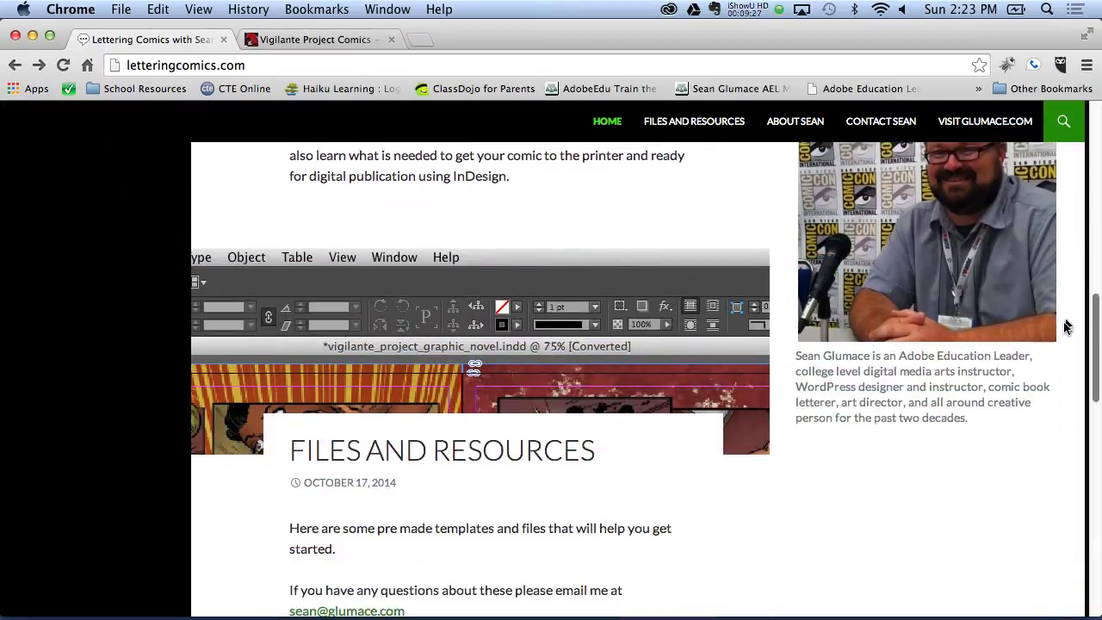
pyautogui.scroll(-3, 1041, 383)
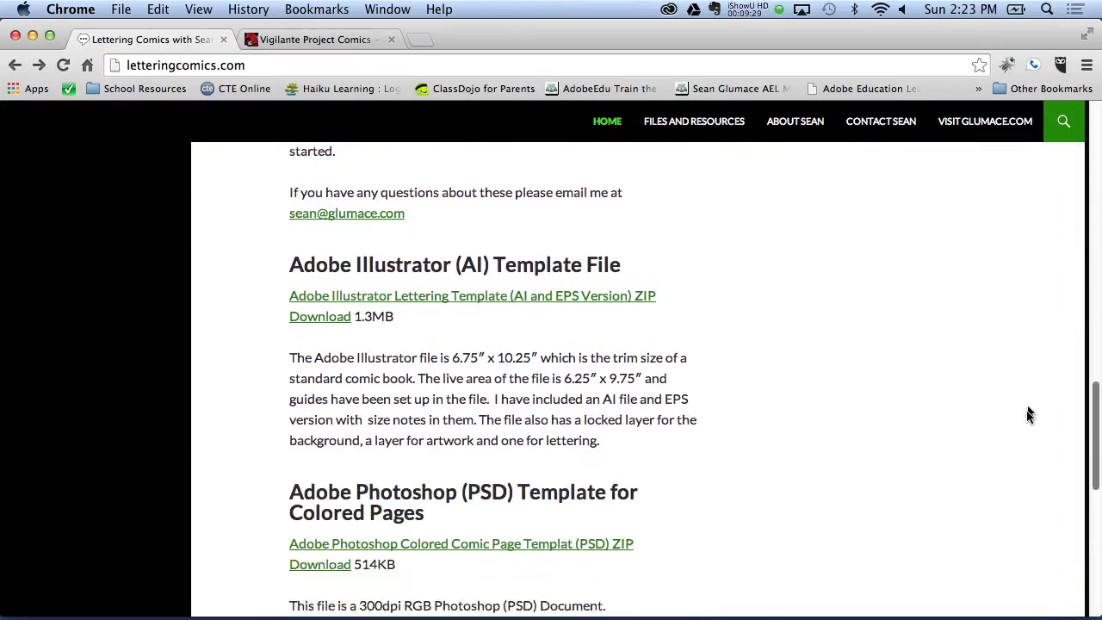
pyautogui.scroll(-3, 1027, 411)
pyautogui.scroll(-2, 1021, 438)
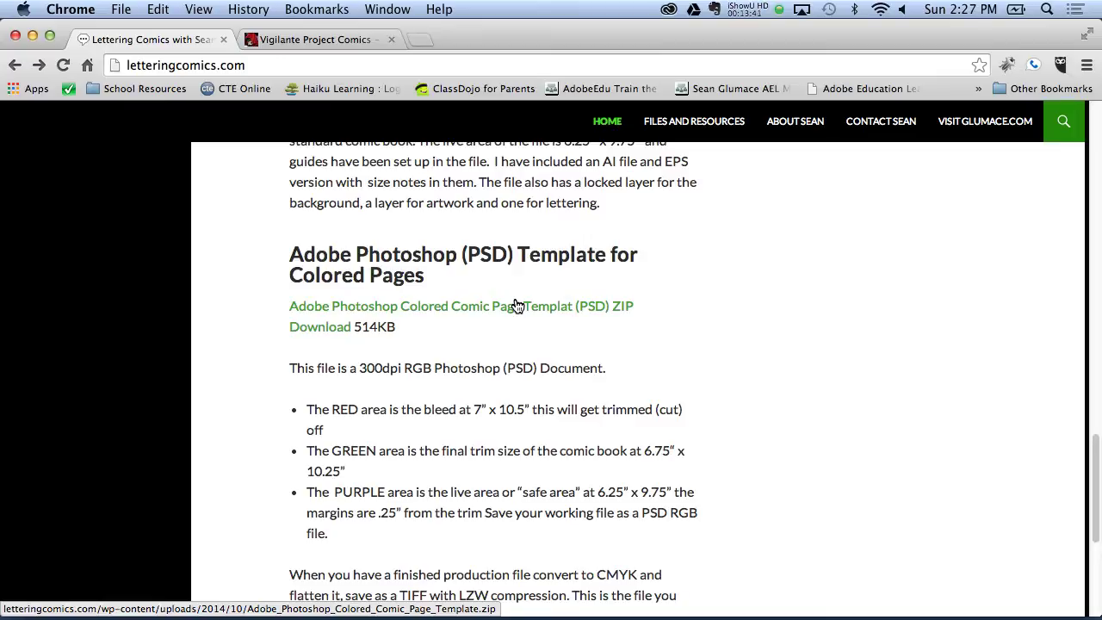
pyautogui.click(517, 306)
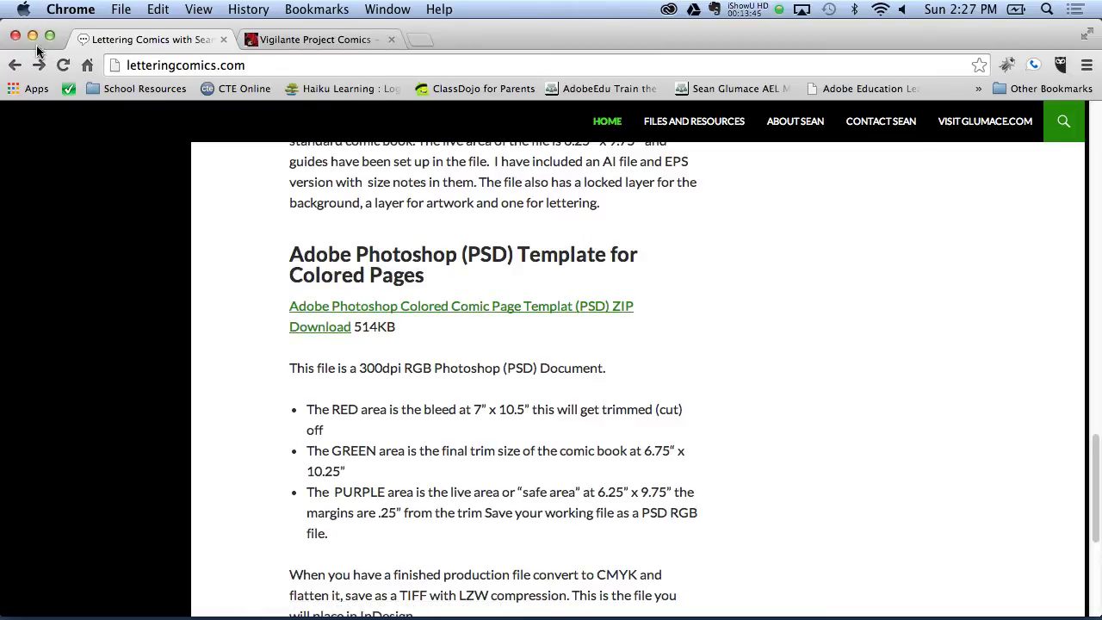
# Step: Open the Vigilante Project Book 1 desktop folder, collapse Original Files, and expand Fonts
pyautogui.click(33, 36)
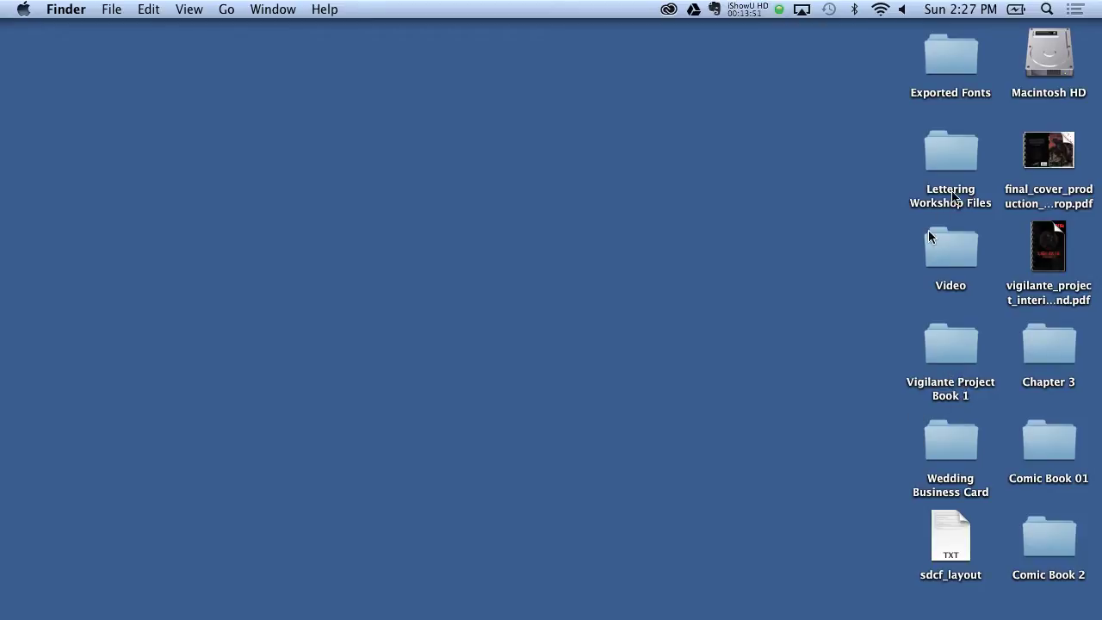
pyautogui.doubleClick(964, 358)
pyautogui.scroll(-5, 552, 197)
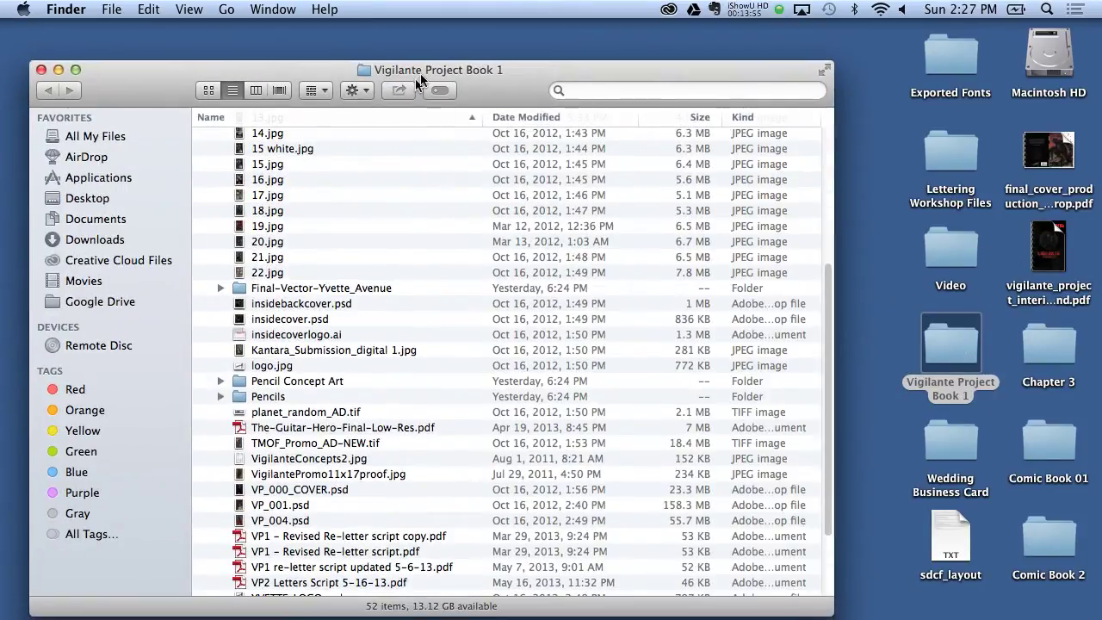
pyautogui.moveTo(602, 70); pyautogui.dragTo(603, 31)
pyautogui.scroll(10, 825, 249)
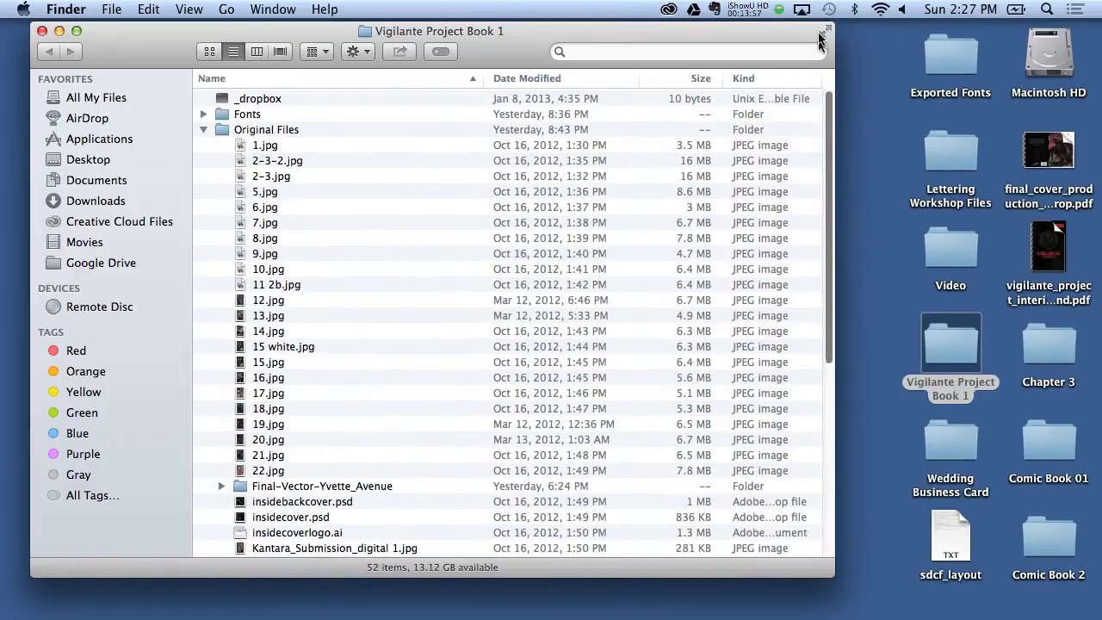
pyautogui.click(203, 129)
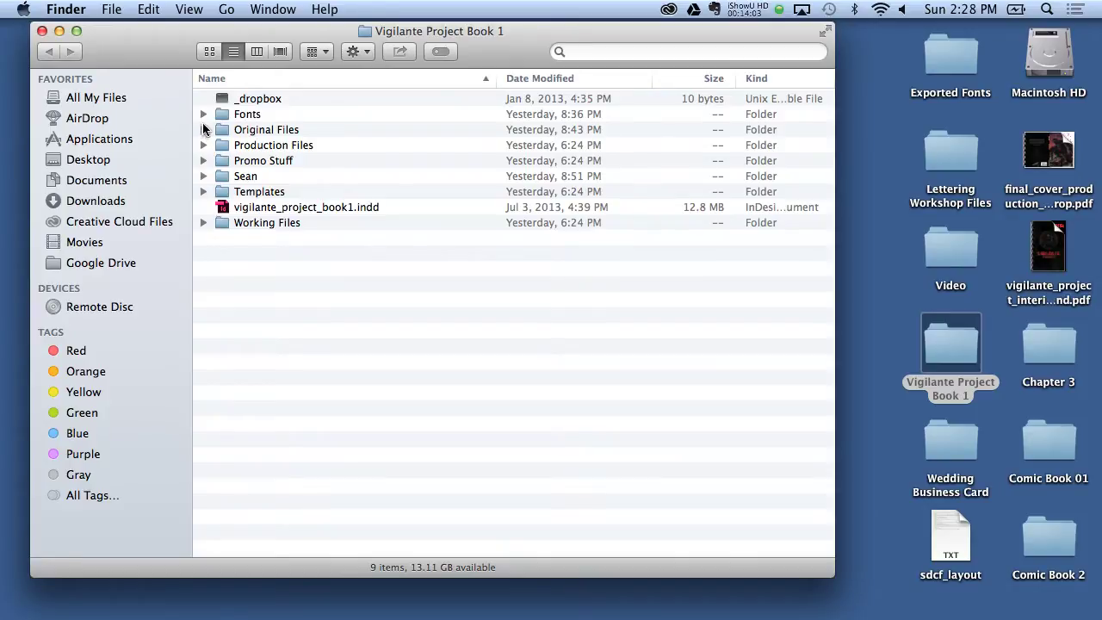
pyautogui.click(204, 117)
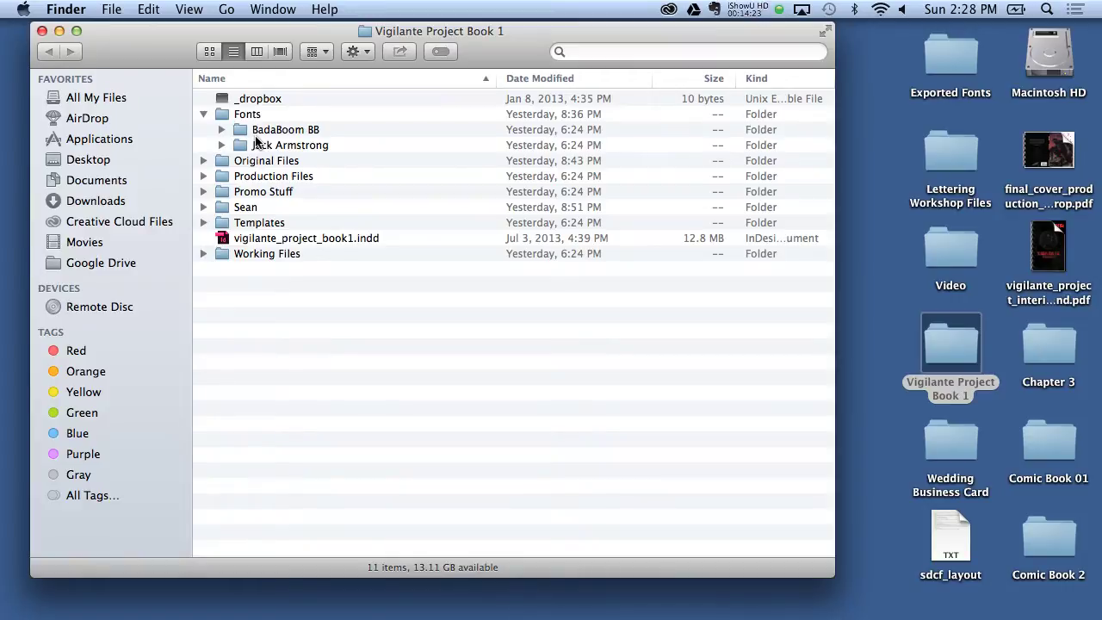
# Step: Peek into BadaBoom BB, collapse Fonts, and expand Original Files to list its JPEG pages
pyautogui.click(221, 129)
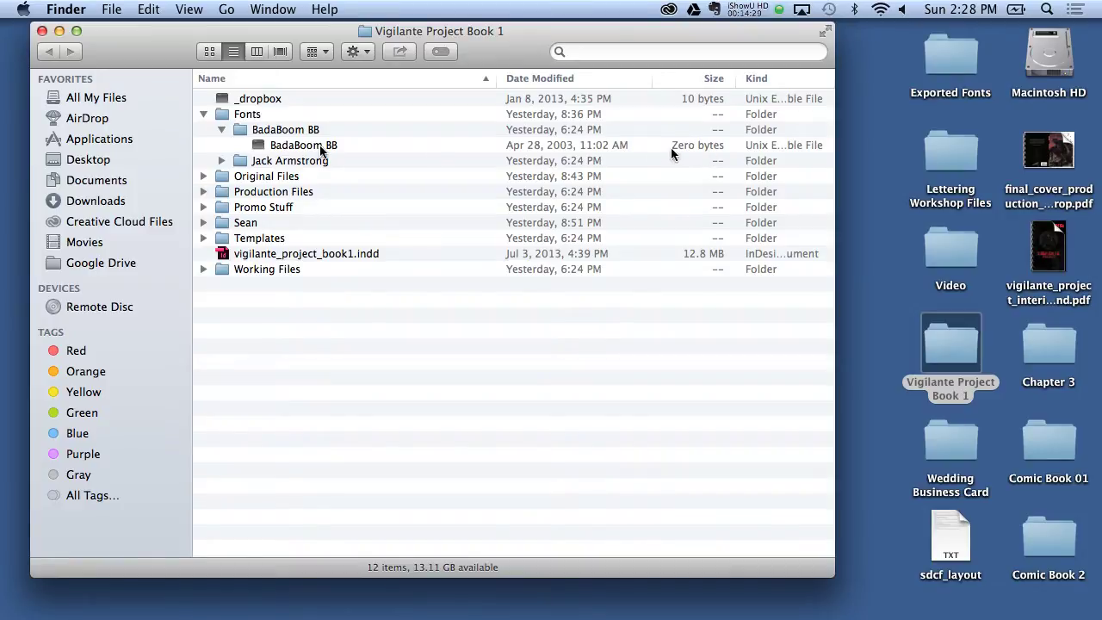
pyautogui.click(221, 130)
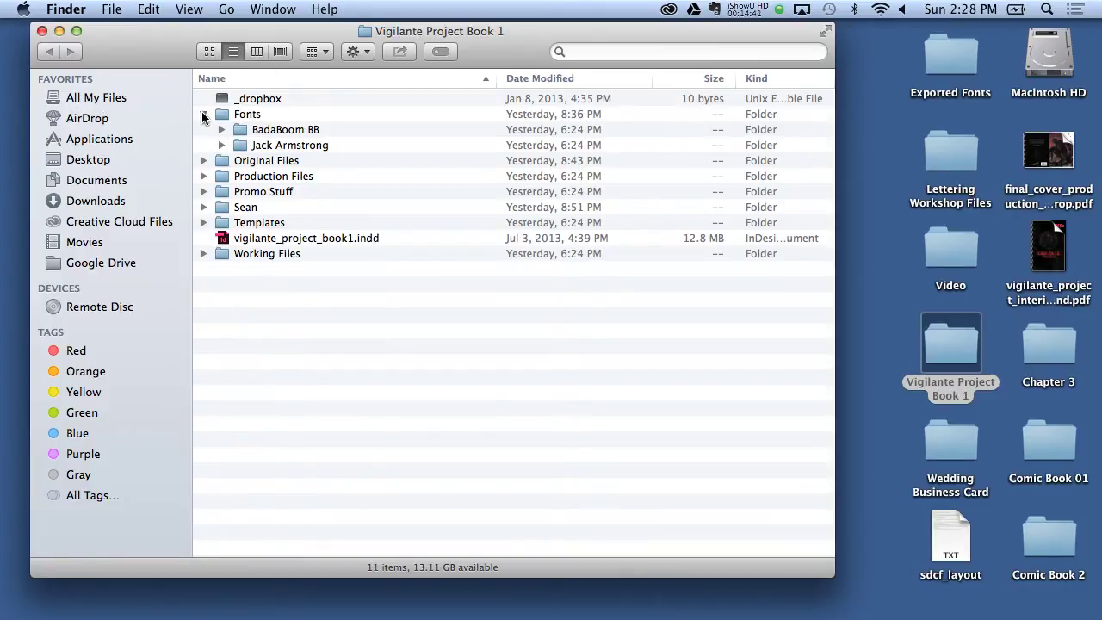
pyautogui.click(203, 113)
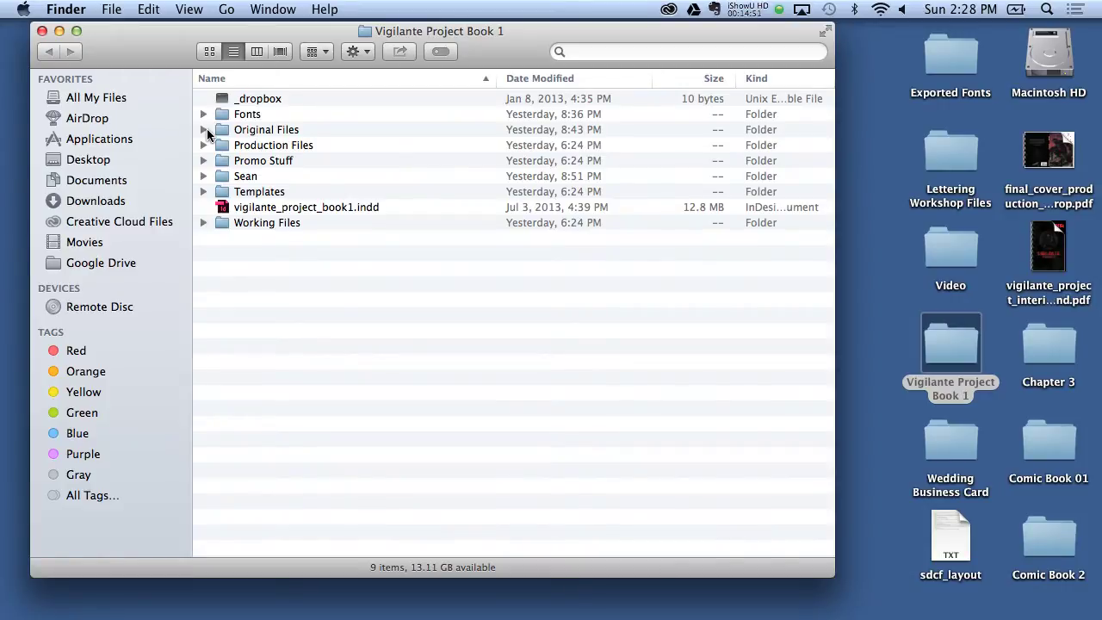
pyautogui.click(204, 130)
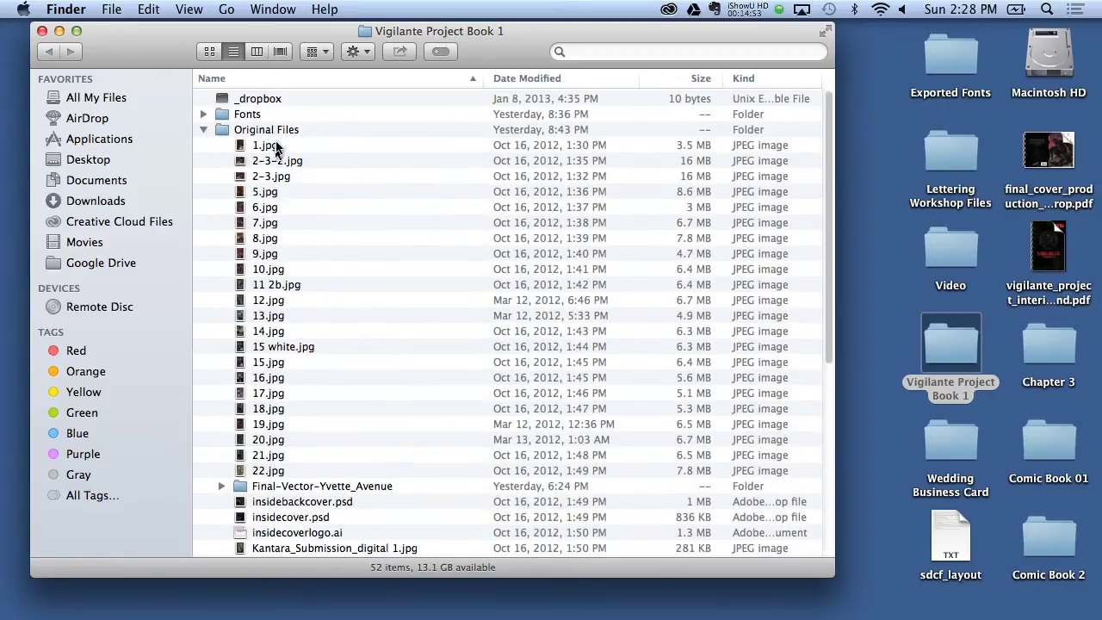
# Step: Quick Look the first comic page, 1.jpg, in Original Files, then close it
pyautogui.click(276, 149)
pyautogui.press('space')
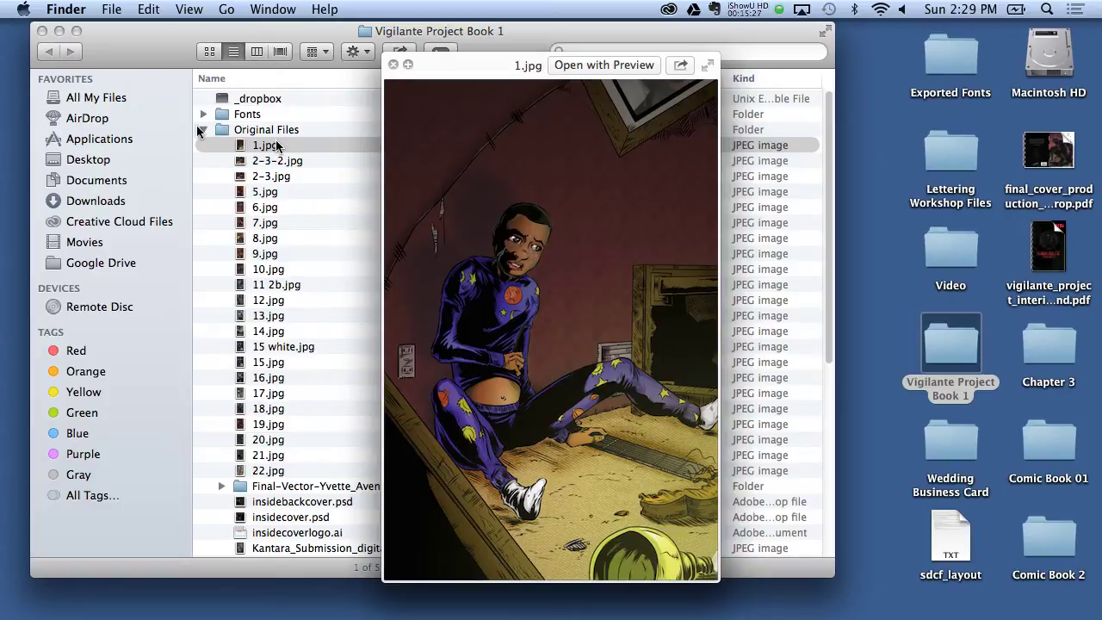
pyautogui.click(392, 68)
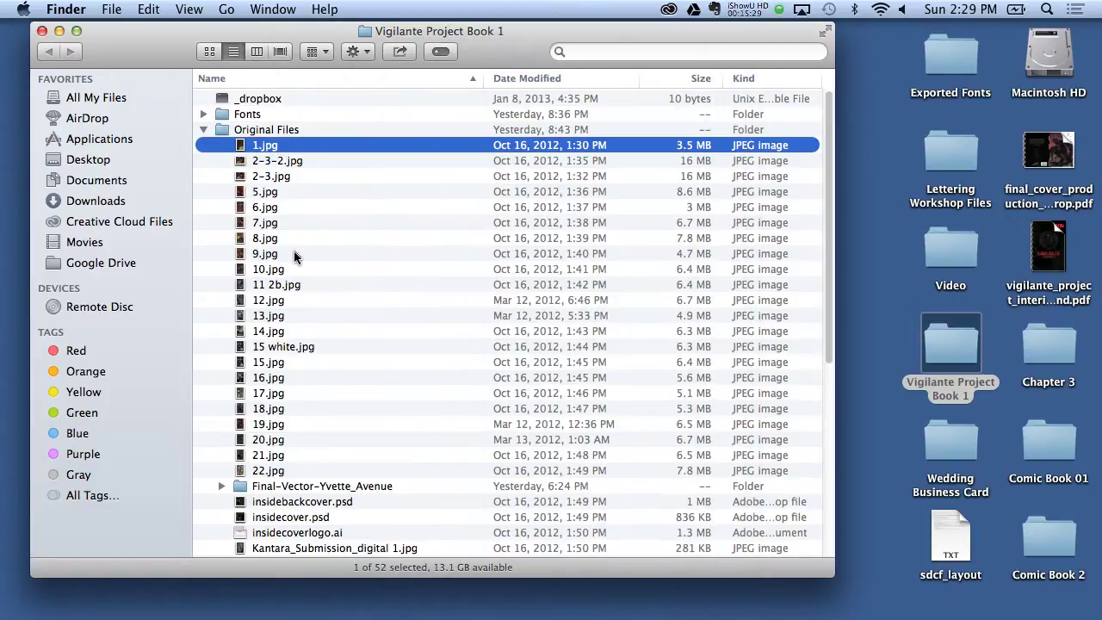
# Step: Preview 6.jpg, then step through the following comic pages from 7.jpg onward
pyautogui.click(288, 210)
pyautogui.press('space')
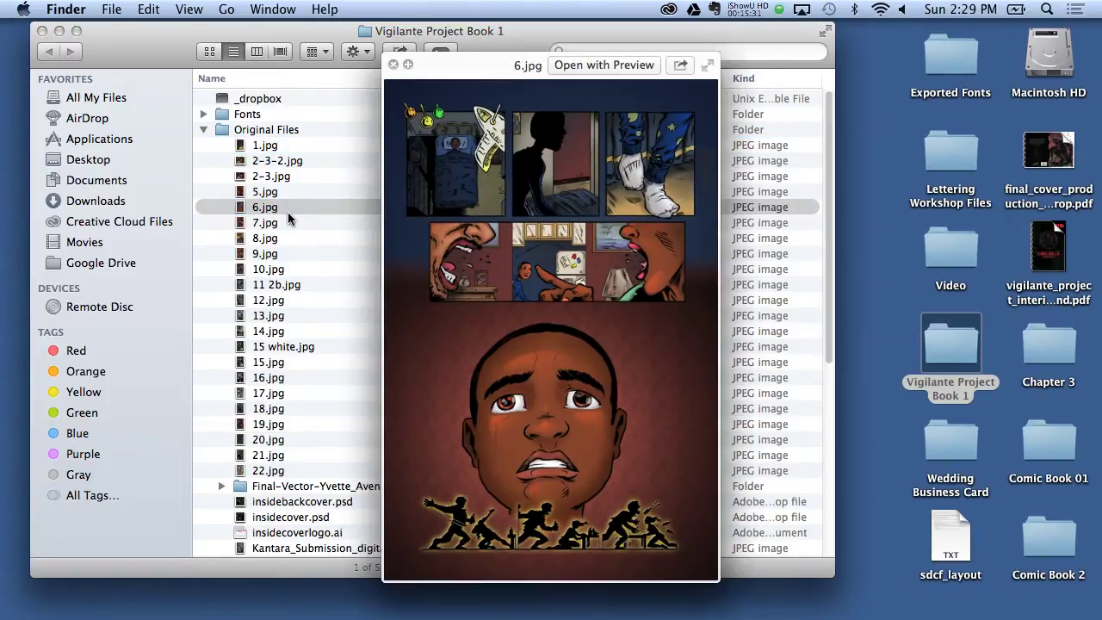
pyautogui.press('space')
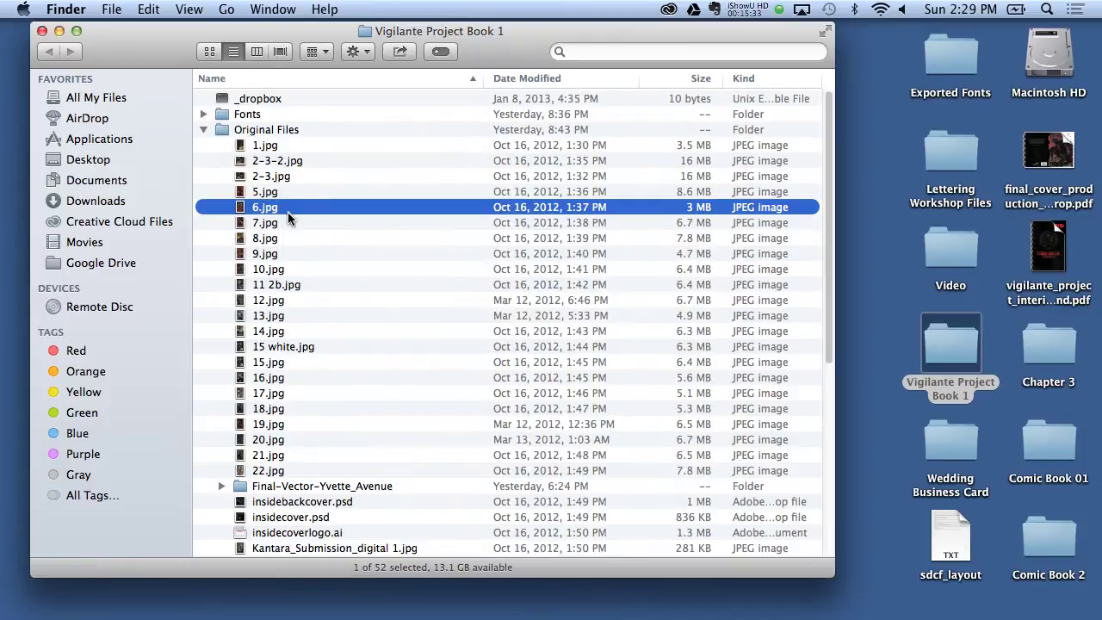
pyautogui.press('Down')
pyautogui.press('space')
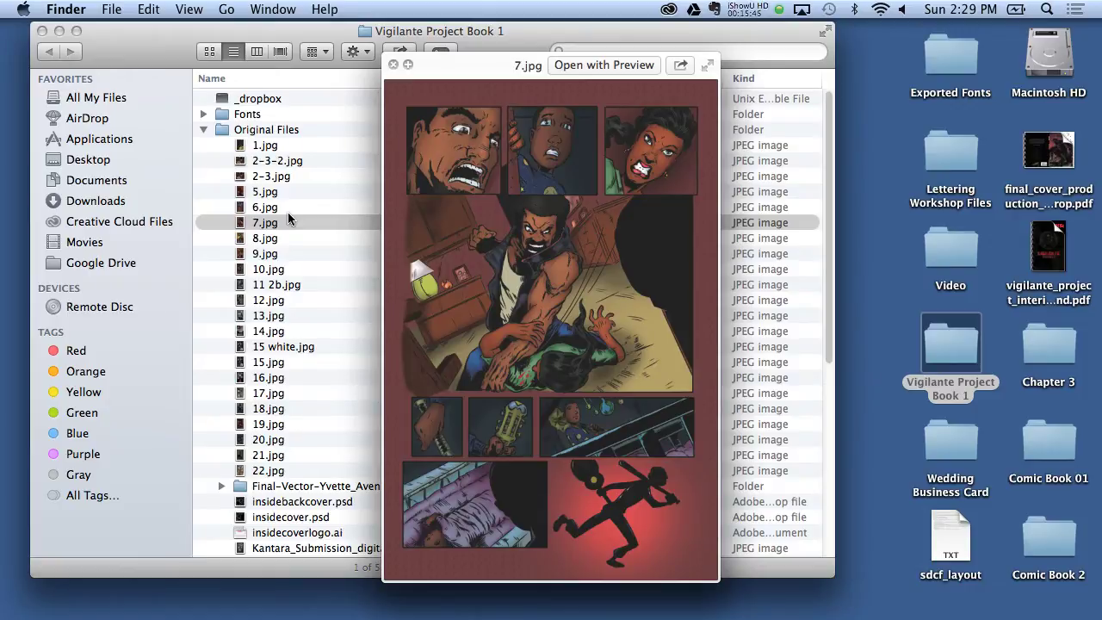
pyautogui.press('Down')
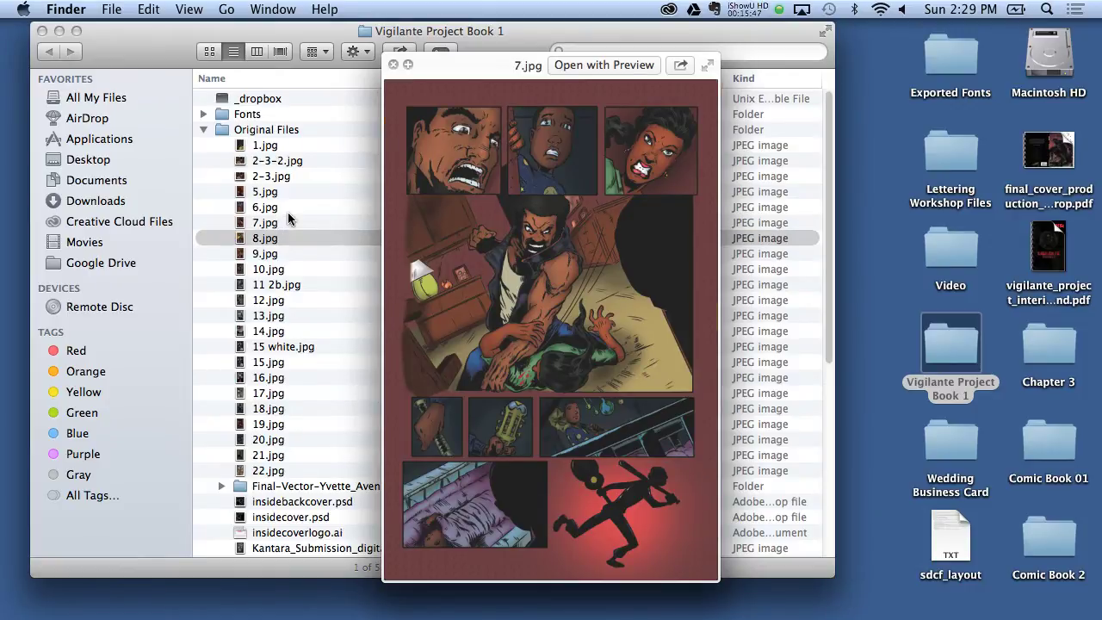
pyautogui.press('Down')
pyautogui.press('Down')
pyautogui.press('Down')
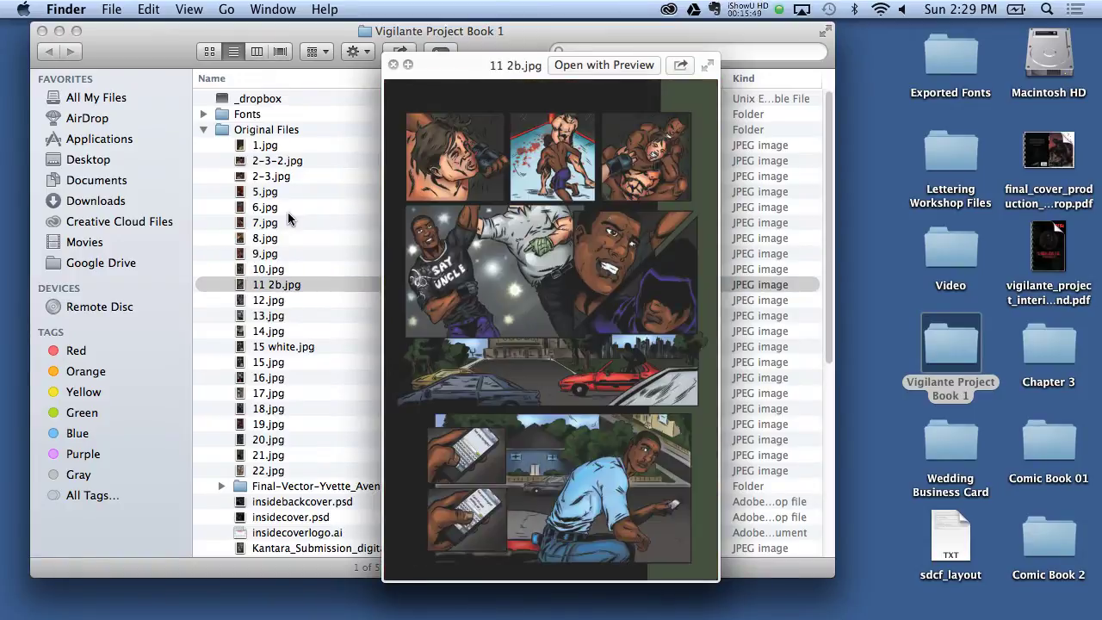
pyautogui.press('Down')
pyautogui.press('Down')
pyautogui.press('Down')
pyautogui.press('Down')
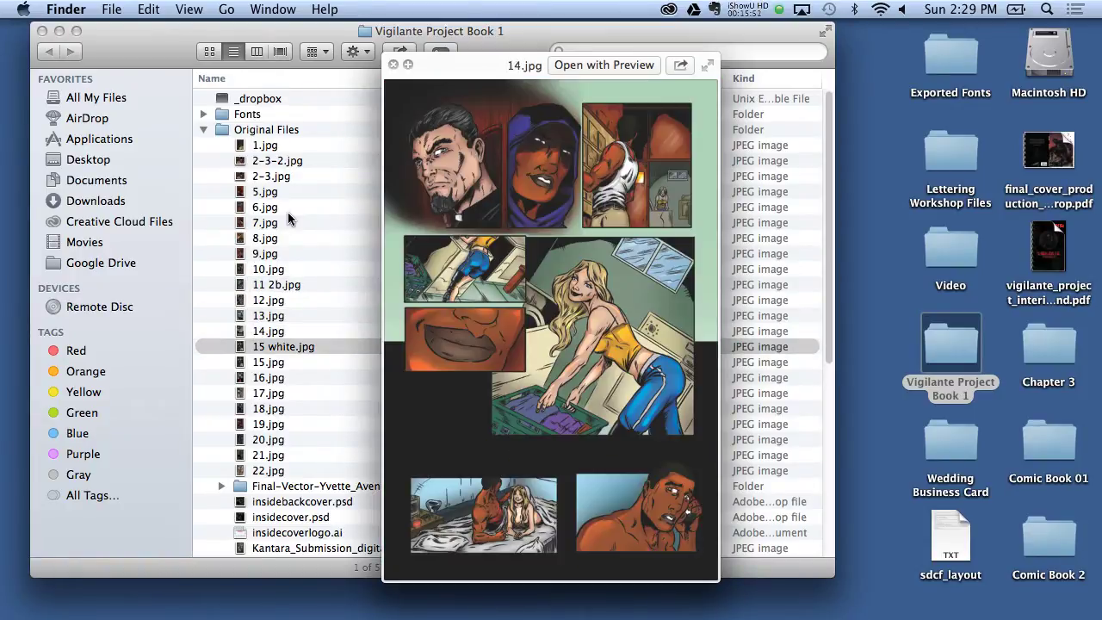
pyautogui.press('Down')
pyautogui.press('Down')
pyautogui.press('Down')
pyautogui.press('Down')
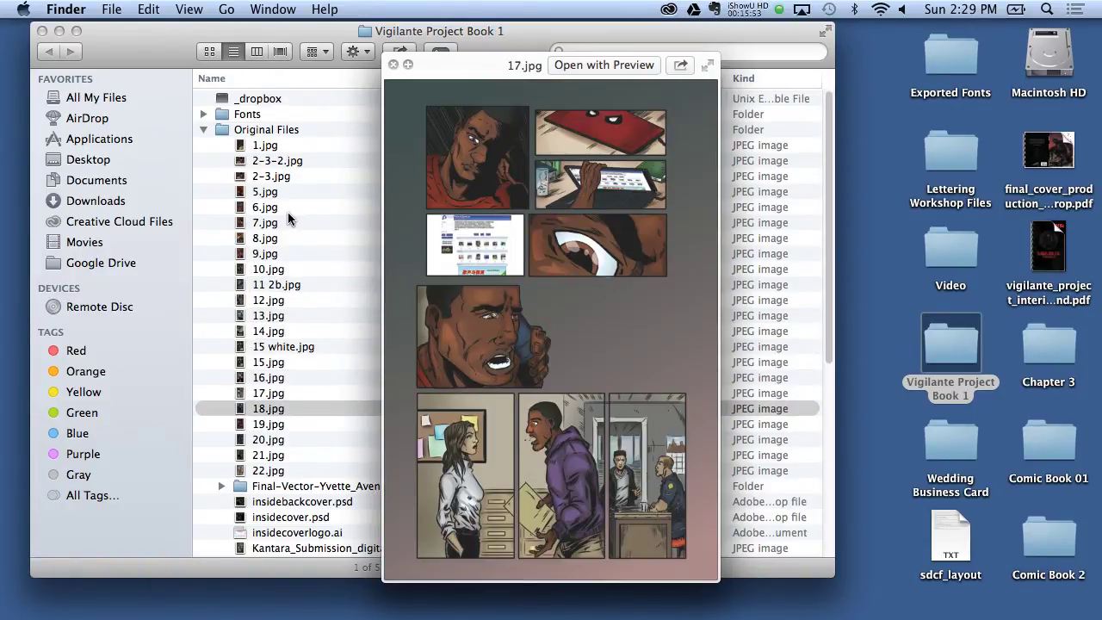
pyautogui.press('Down')
pyautogui.press('Down')
pyautogui.press('Down')
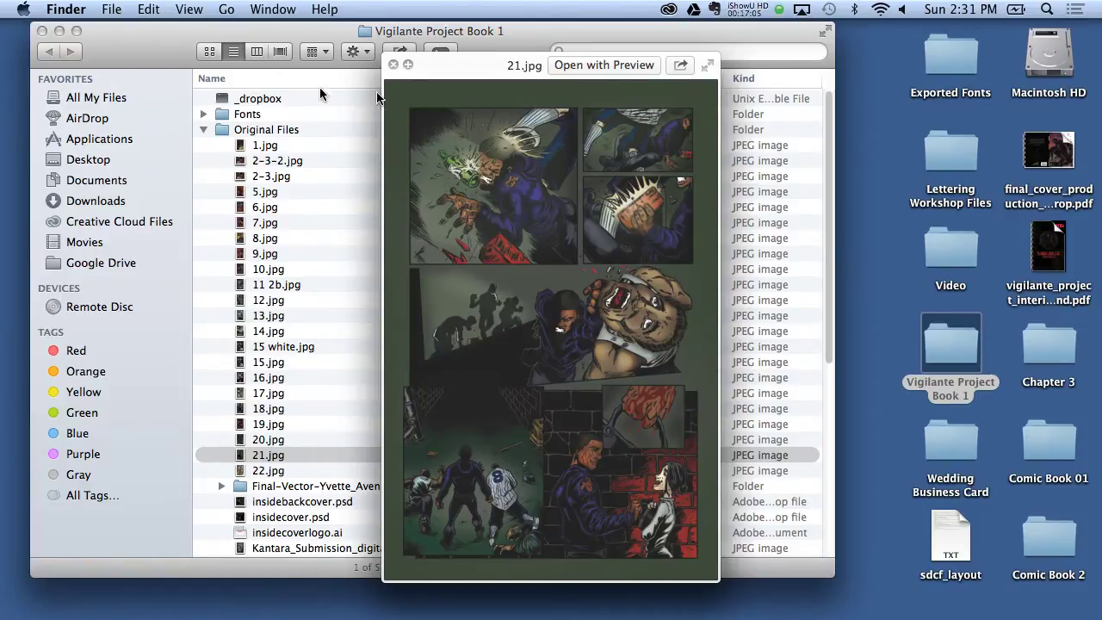
# Step: Close the 21.jpg preview and Quick Look insidebackcover.psd and insidecoverlogo.ai
pyautogui.click(393, 65)
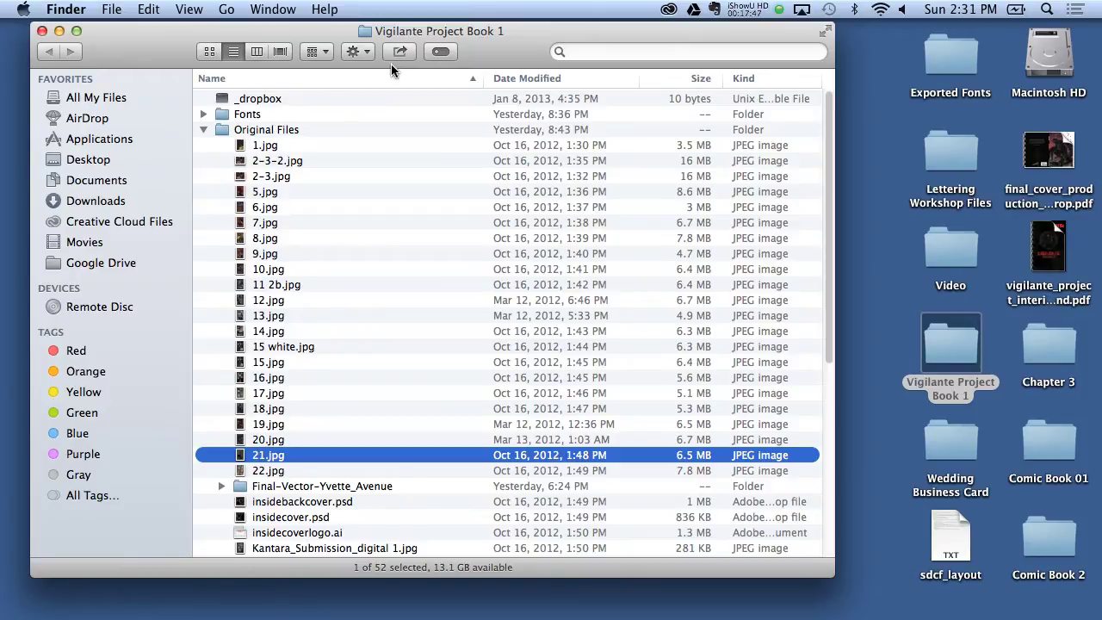
pyautogui.press('Down')
pyautogui.press('Down')
pyautogui.press('Down')
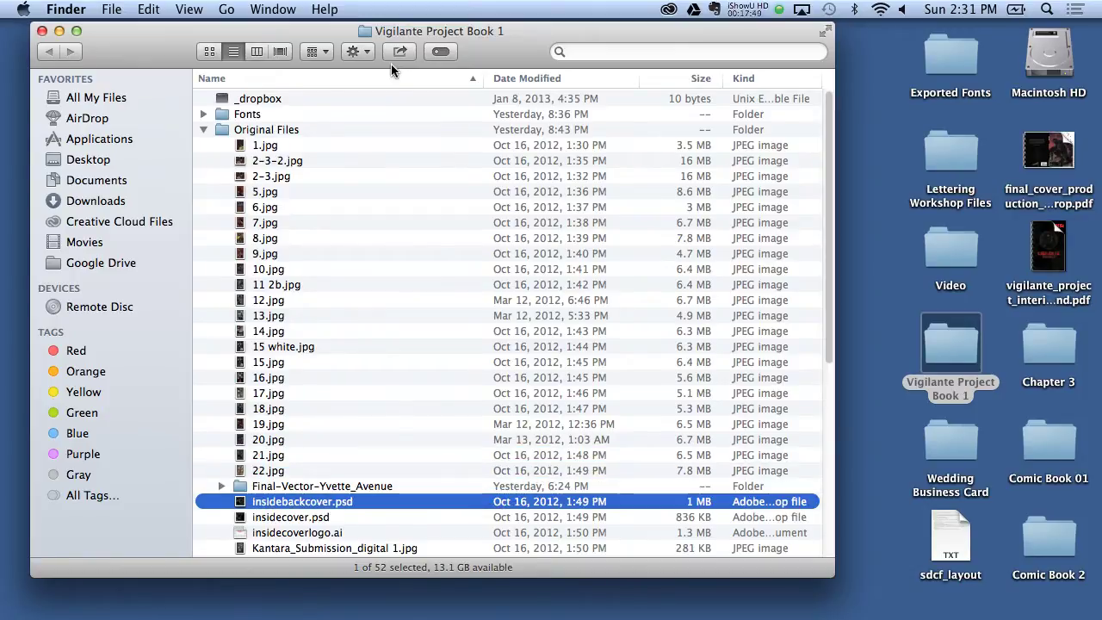
pyautogui.press('space')
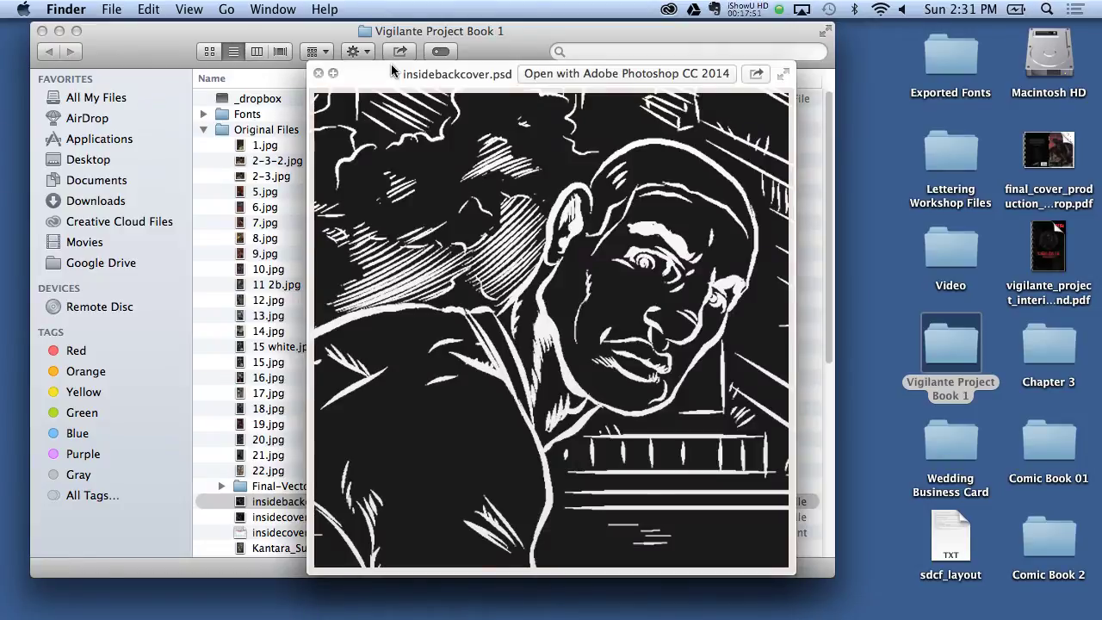
pyautogui.press('space')
pyautogui.press('Down')
pyautogui.press('Down')
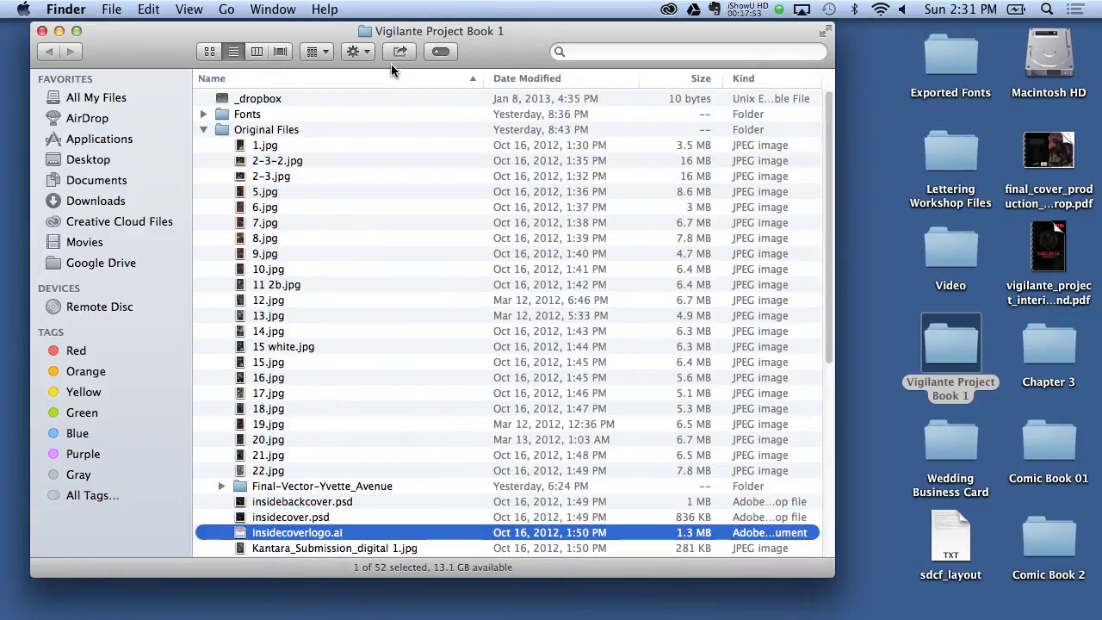
pyautogui.press('space')
pyautogui.press('space')
# Step: Recheck insidecoverlogo.ai, then preview the Kantara_Submission_digital 1.jpg cover and Pencil Concept Art
pyautogui.press('Down')
pyautogui.press('Down')
pyautogui.press('Down')
pyautogui.press('Up')
pyautogui.press('Up')
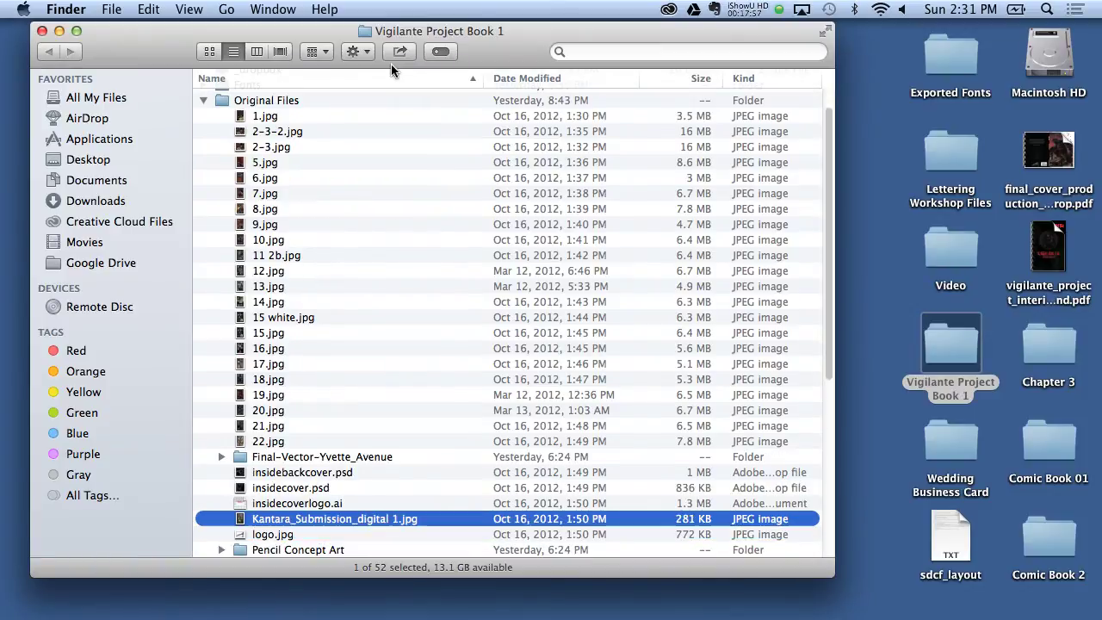
pyautogui.press('Up')
pyautogui.press('space')
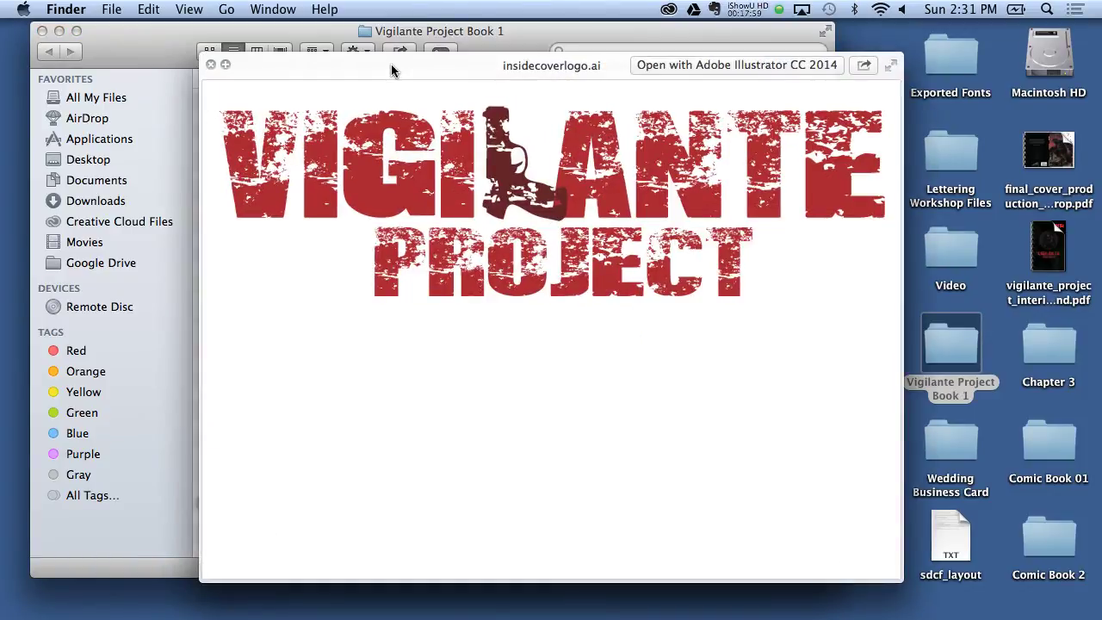
pyautogui.press('Down')
pyautogui.press('Down')
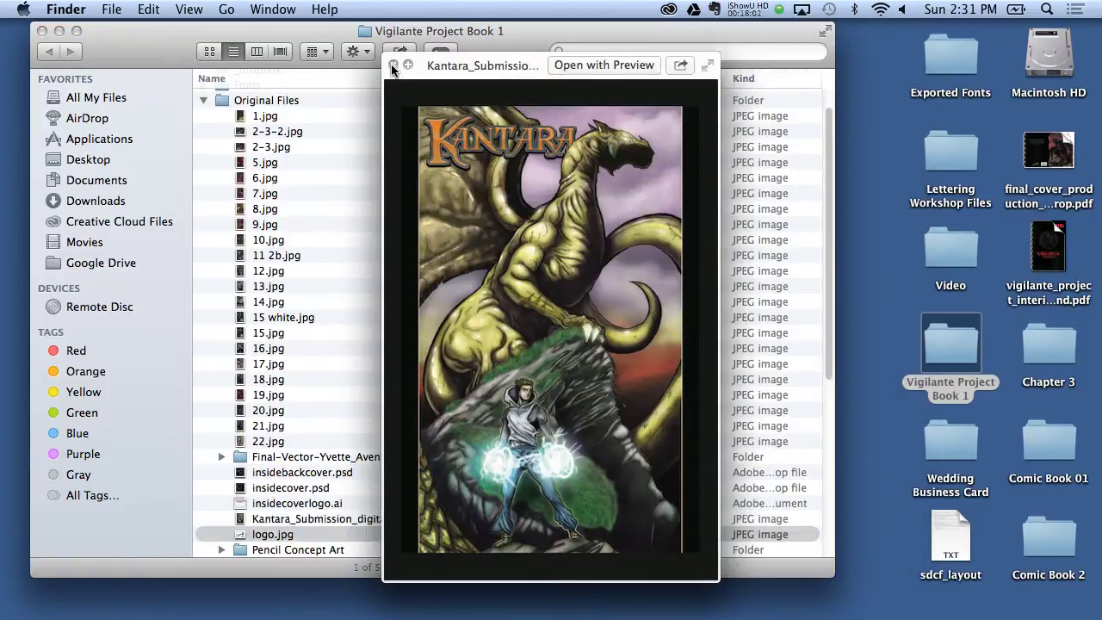
pyautogui.press('Down')
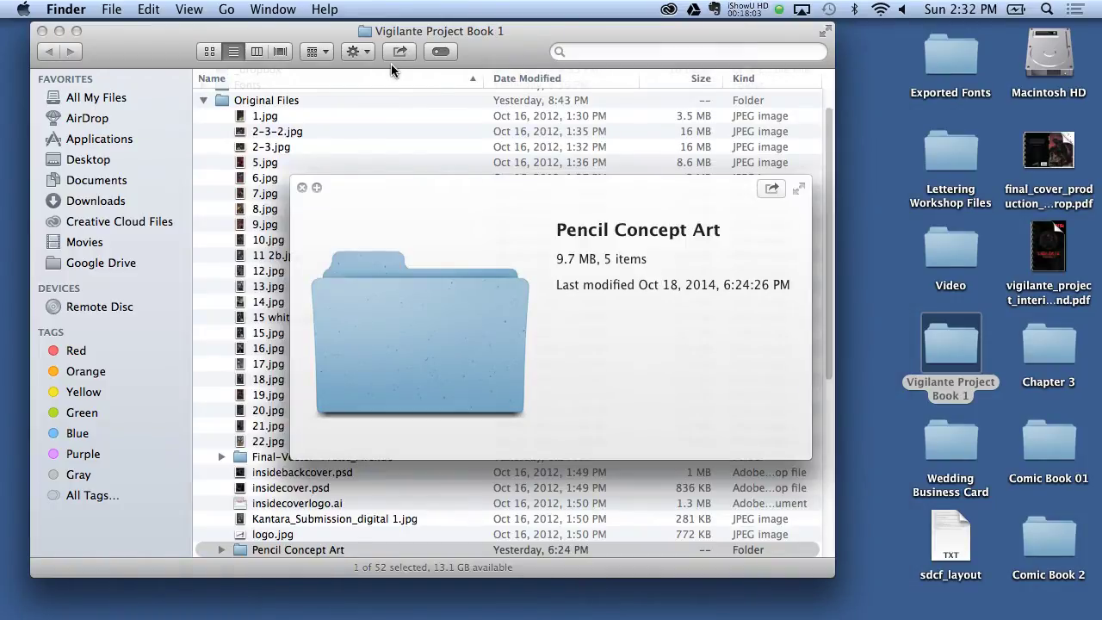
# Step: Open Pencil Concept Art and Quick Look the Vigilante-1 to Vigilante-3 sketches
pyautogui.click(319, 551)
pyautogui.doubleClick(319, 551)
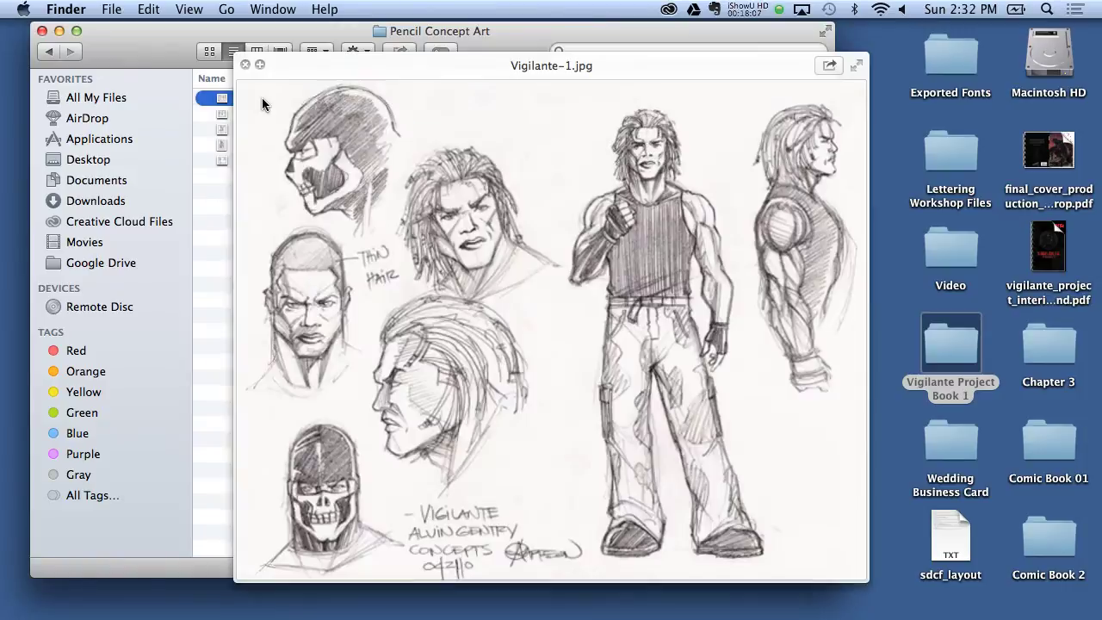
pyautogui.click(263, 101)
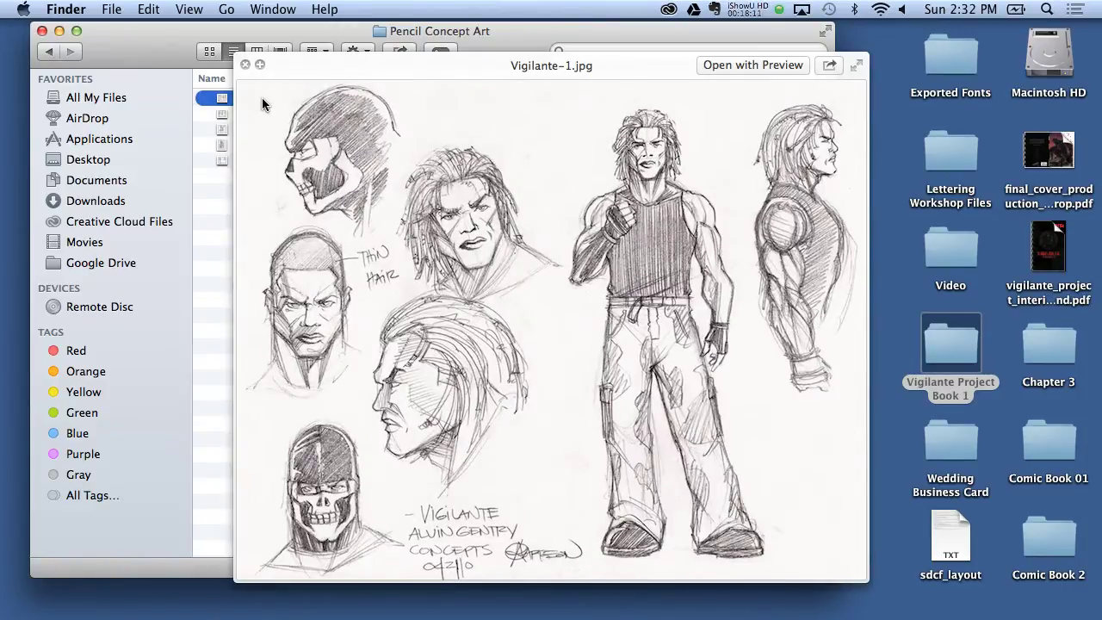
pyautogui.press('Down')
pyautogui.press('Down')
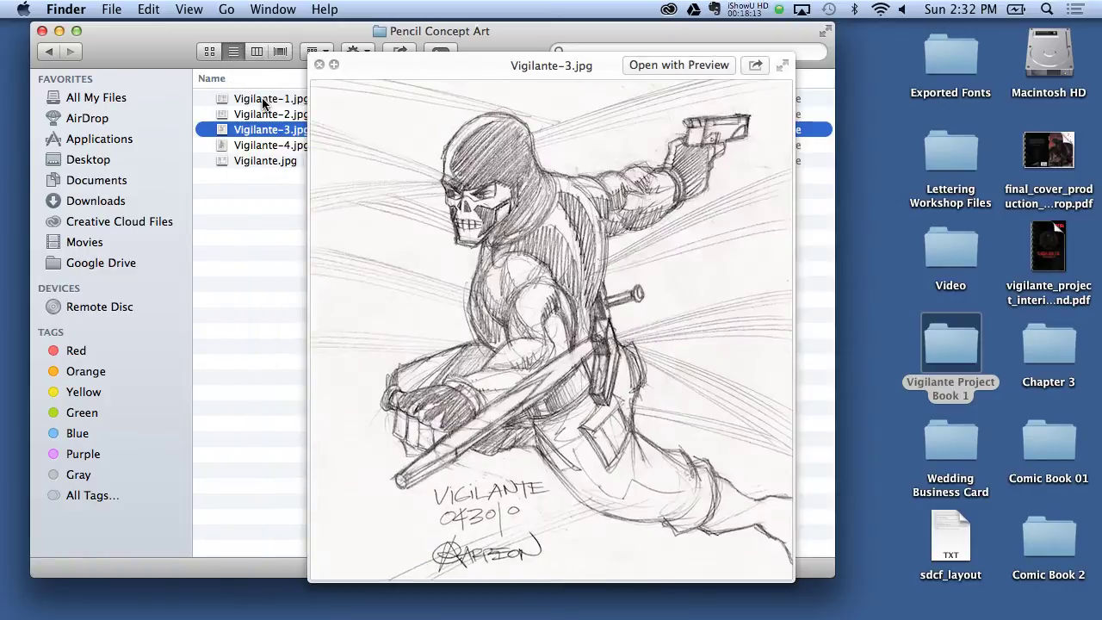
pyautogui.press('Down')
pyautogui.press('Down')
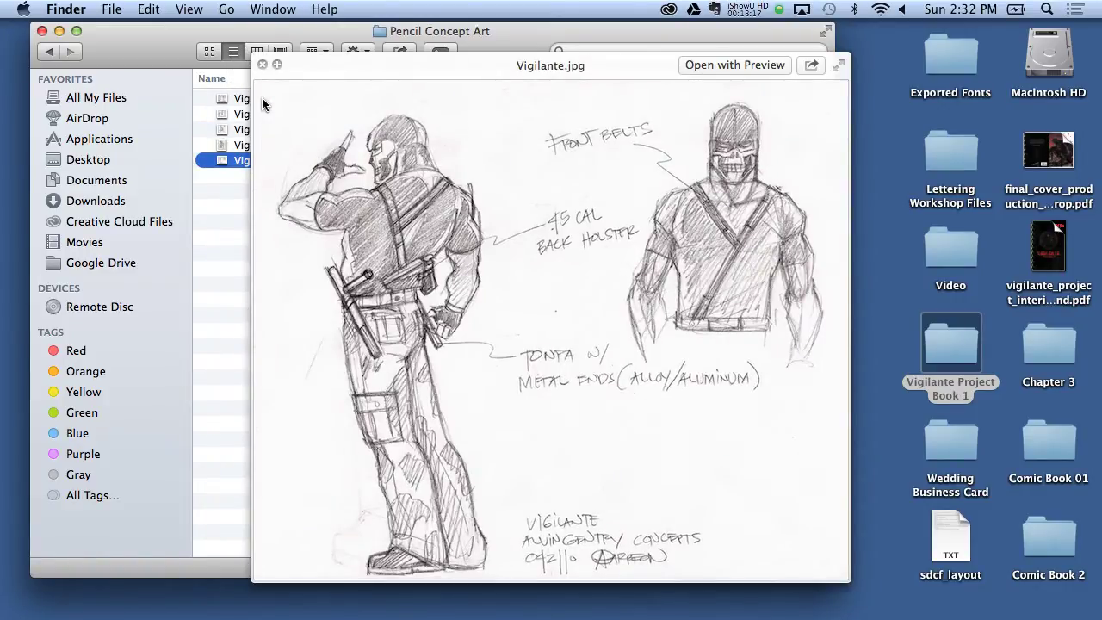
pyautogui.press('Up')
pyautogui.press('Up')
pyautogui.press('Up')
pyautogui.press('Up')
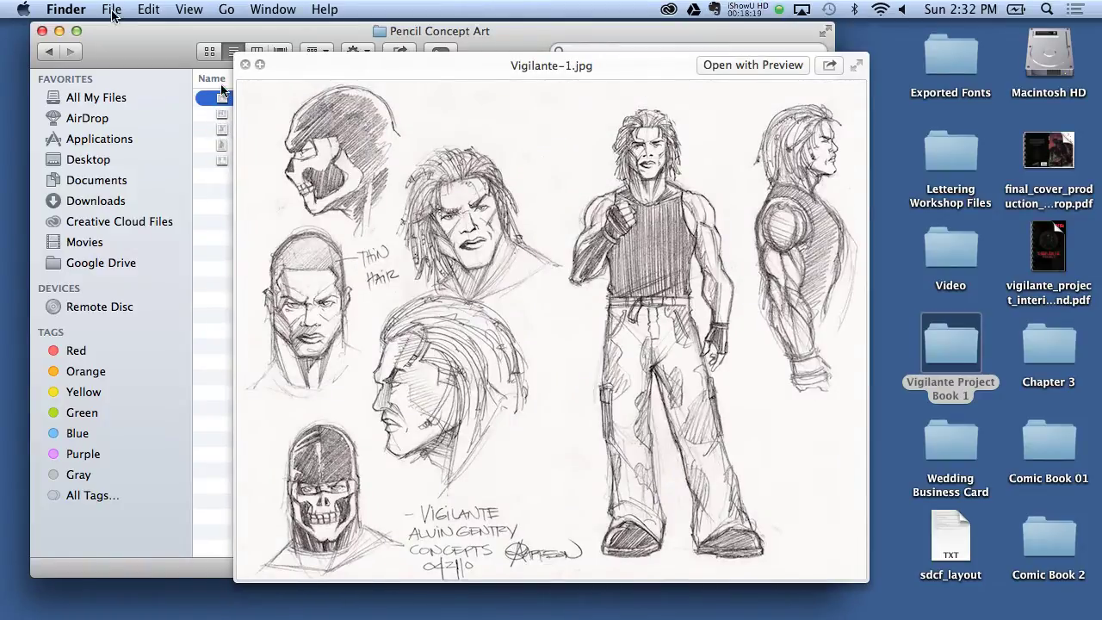
pyautogui.click(245, 65)
# Step: Return to Vigilante Project Book 1 and select VP1 re-letter script updated 5-6-13.pdf
pyautogui.click(59, 51)
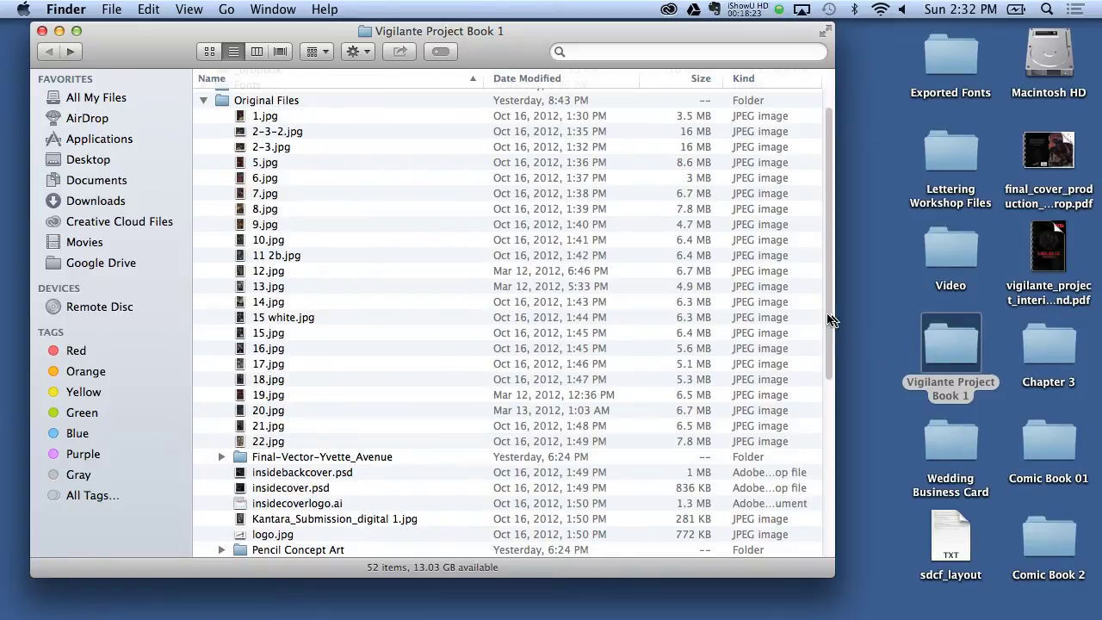
pyautogui.scroll(-2, 826, 362)
pyautogui.scroll(-8, 812, 463)
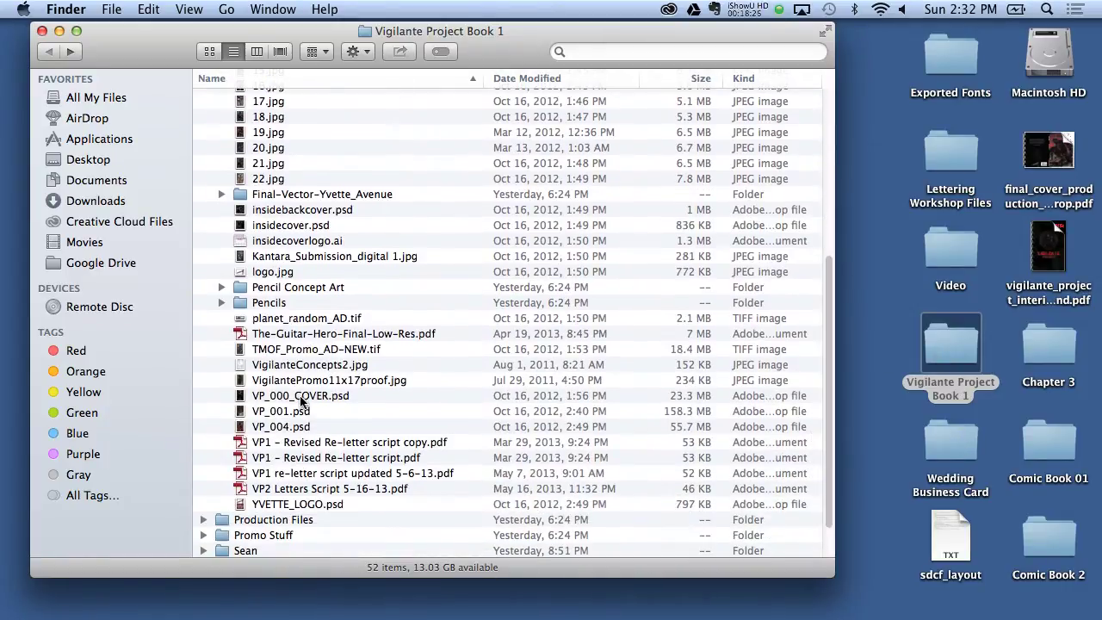
pyautogui.click(294, 474)
# Step: Open VP1 re-letter script updated 5-6-13.pdf in Acrobat and start scrolling through it
pyautogui.doubleClick(294, 473)
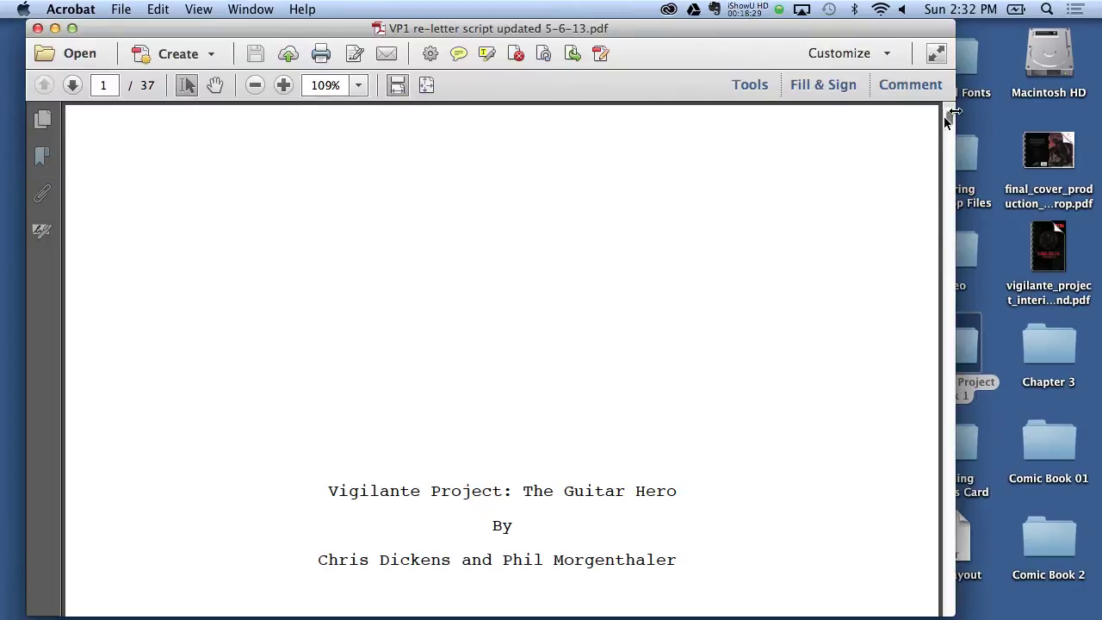
pyautogui.moveTo(947, 121); pyautogui.dragTo(948, 137)
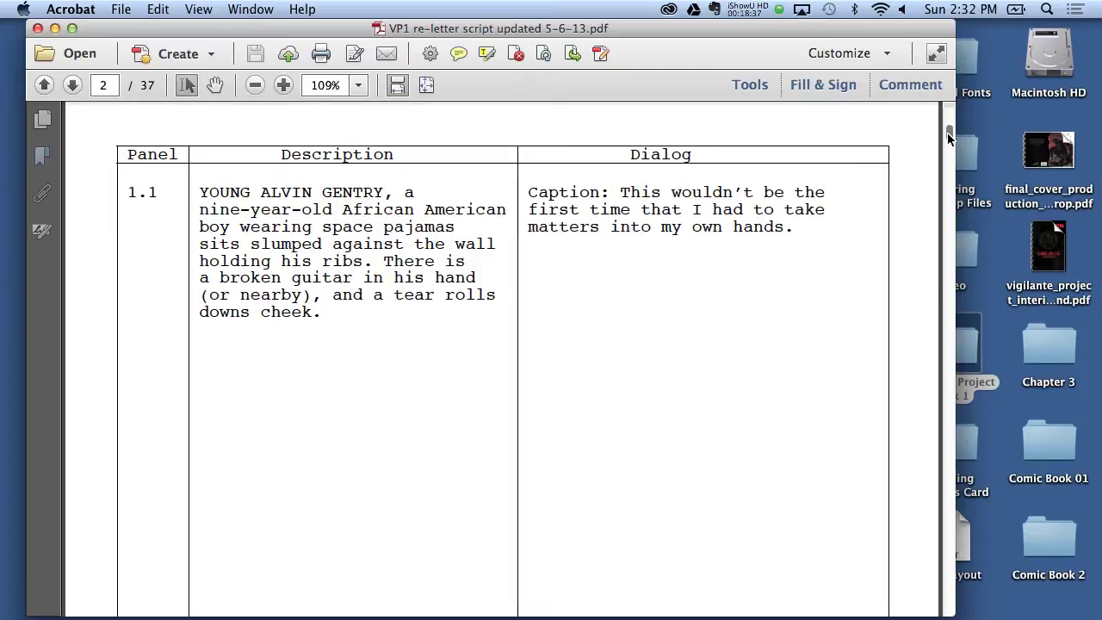
pyautogui.scroll(-3, 948, 137)
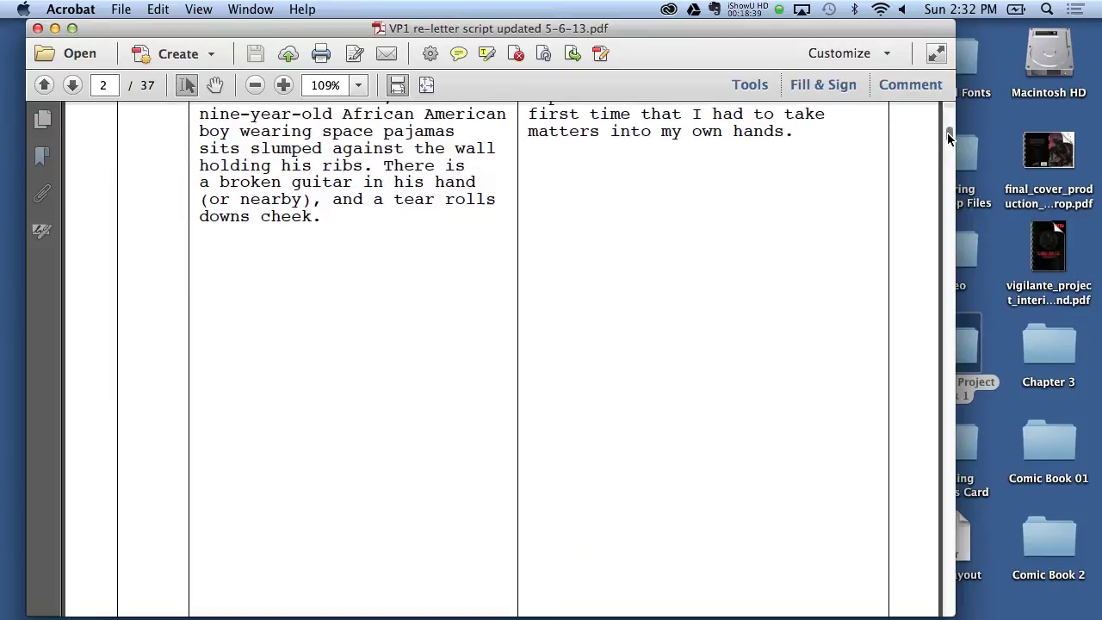
pyautogui.scroll(-5, 947, 138)
pyautogui.scroll(-3, 948, 137)
pyautogui.scroll(-3, 948, 138)
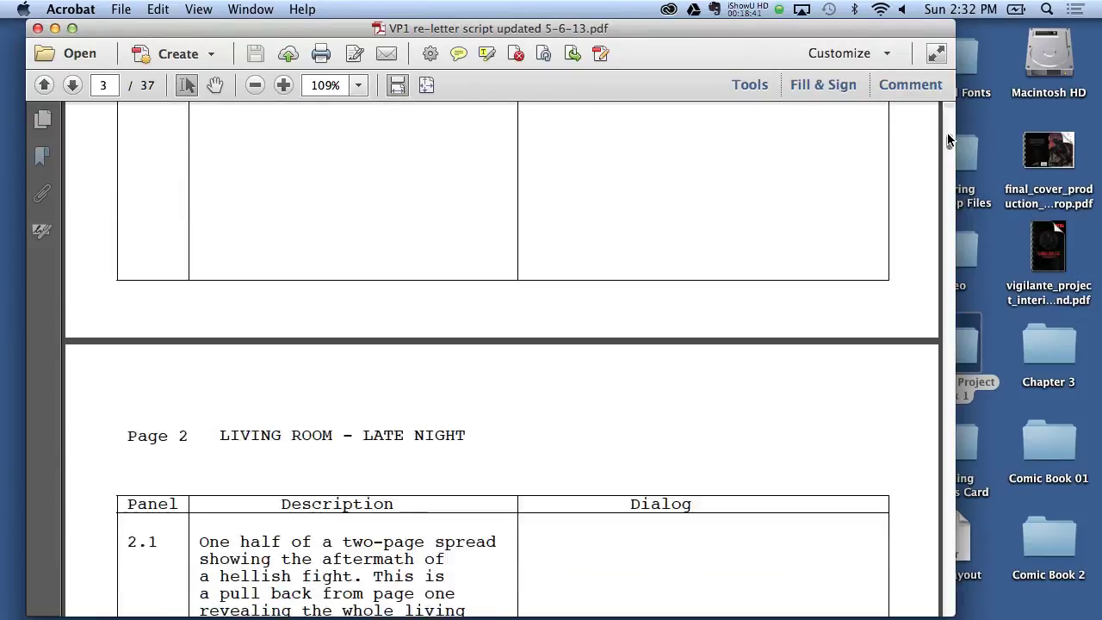
pyautogui.scroll(-5, 948, 138)
# Step: Scroll past panel 3.1 to page 5 showing panels 4.1–4.5
pyautogui.scroll(-5, 948, 138)
pyautogui.scroll(-5, 948, 138)
pyautogui.scroll(-5, 948, 137)
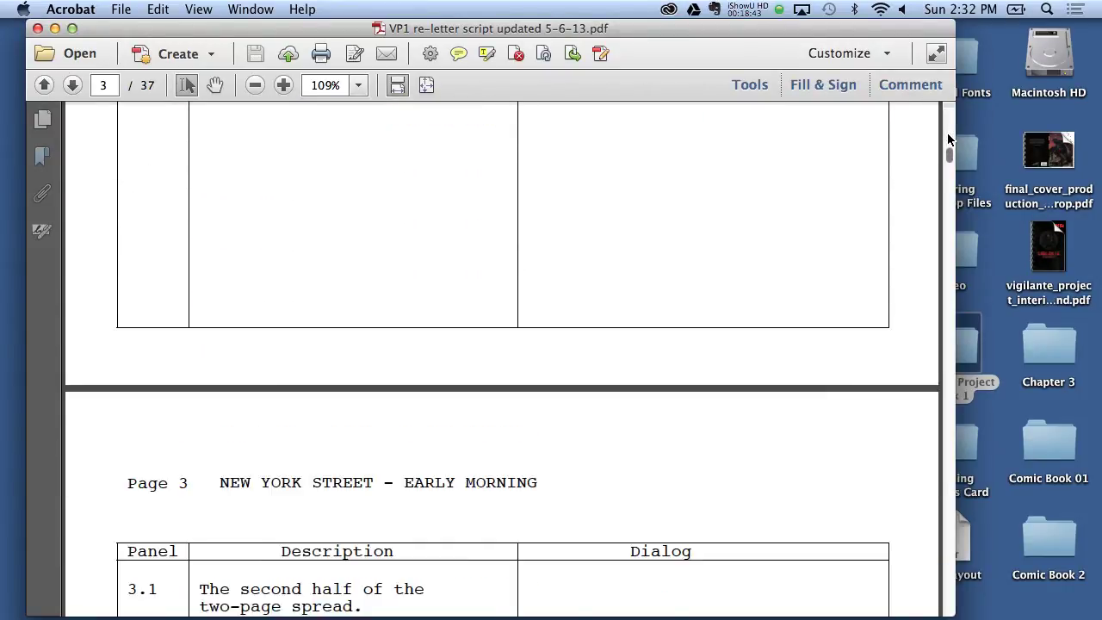
pyautogui.scroll(-5, 948, 137)
pyautogui.scroll(-1, 948, 137)
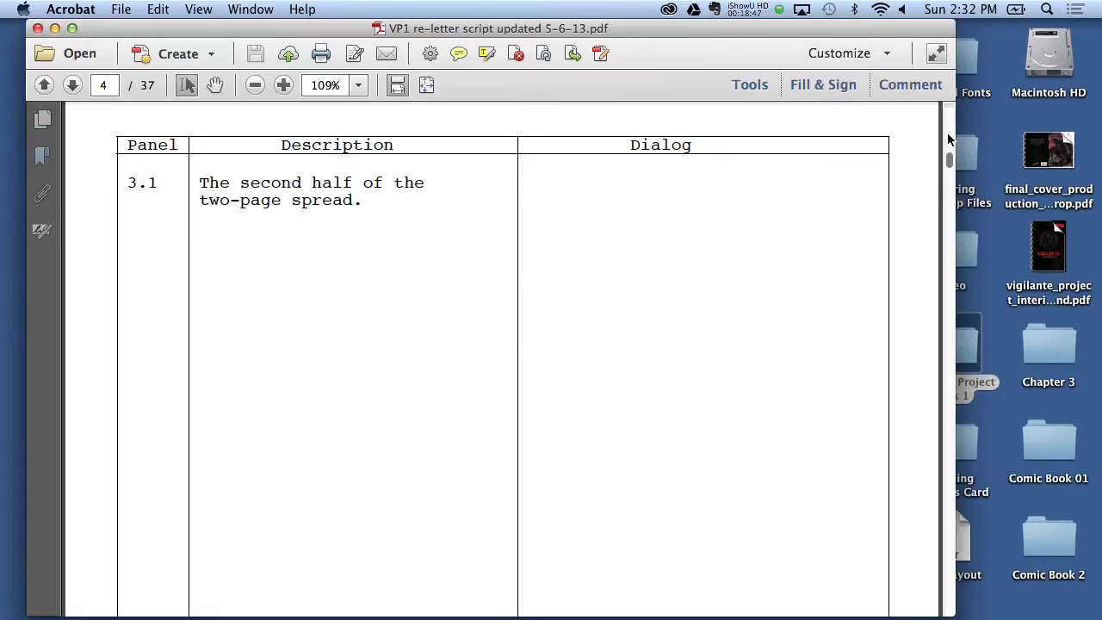
pyautogui.scroll(-1, 947, 137)
pyautogui.scroll(-3, 948, 138)
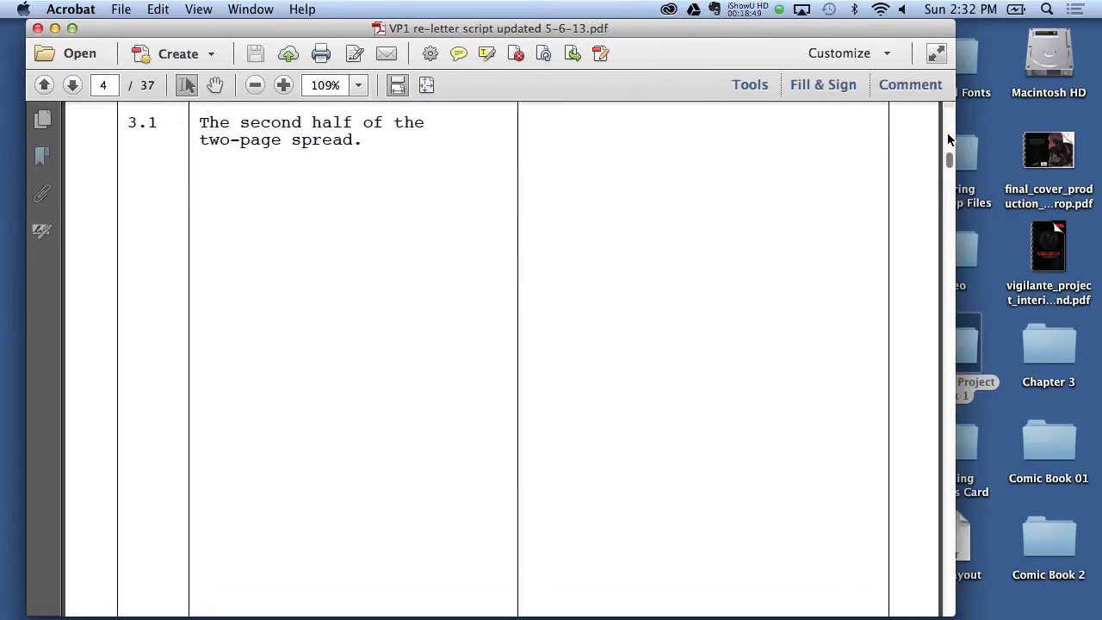
pyautogui.scroll(-5, 948, 138)
pyautogui.scroll(-2, 948, 138)
pyautogui.scroll(-3, 948, 138)
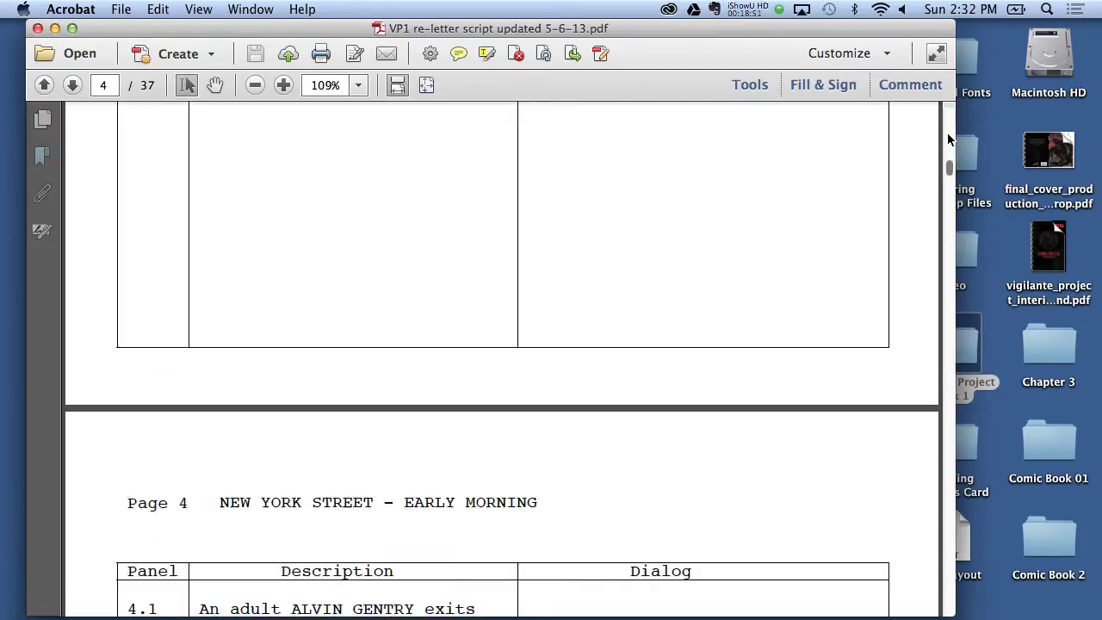
pyautogui.scroll(-5, 947, 138)
pyautogui.scroll(-5, 948, 138)
pyautogui.scroll(-1, 948, 138)
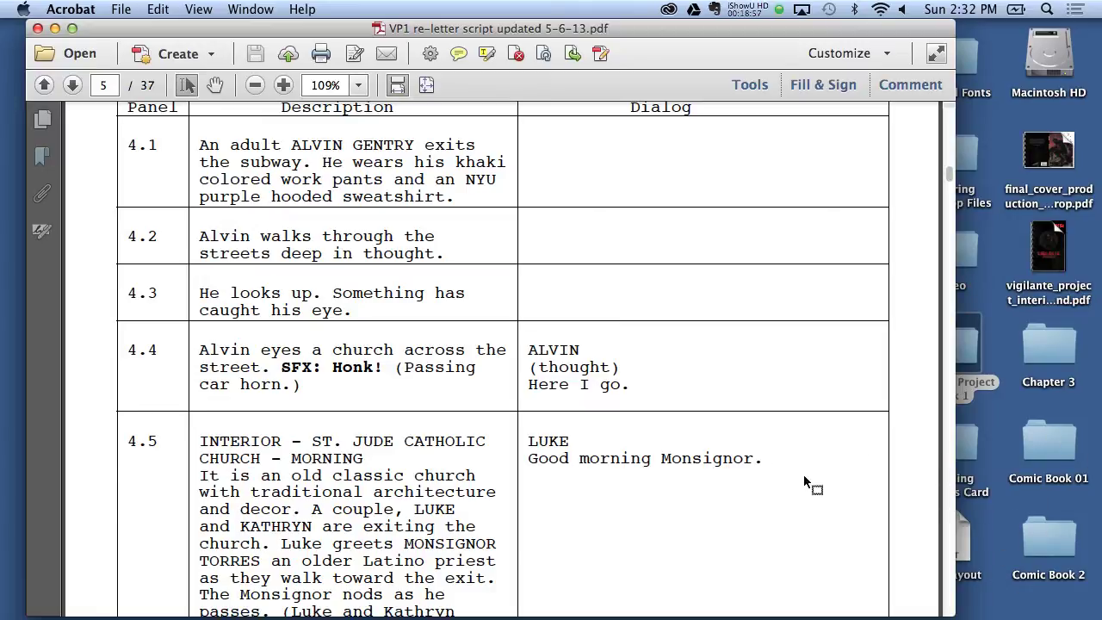
# Step: Select 'Here I go.' and 'SFX: Honk!' in panel 4.4, then scroll to page 6
pyautogui.moveTo(631, 384); pyautogui.dragTo(529, 386)
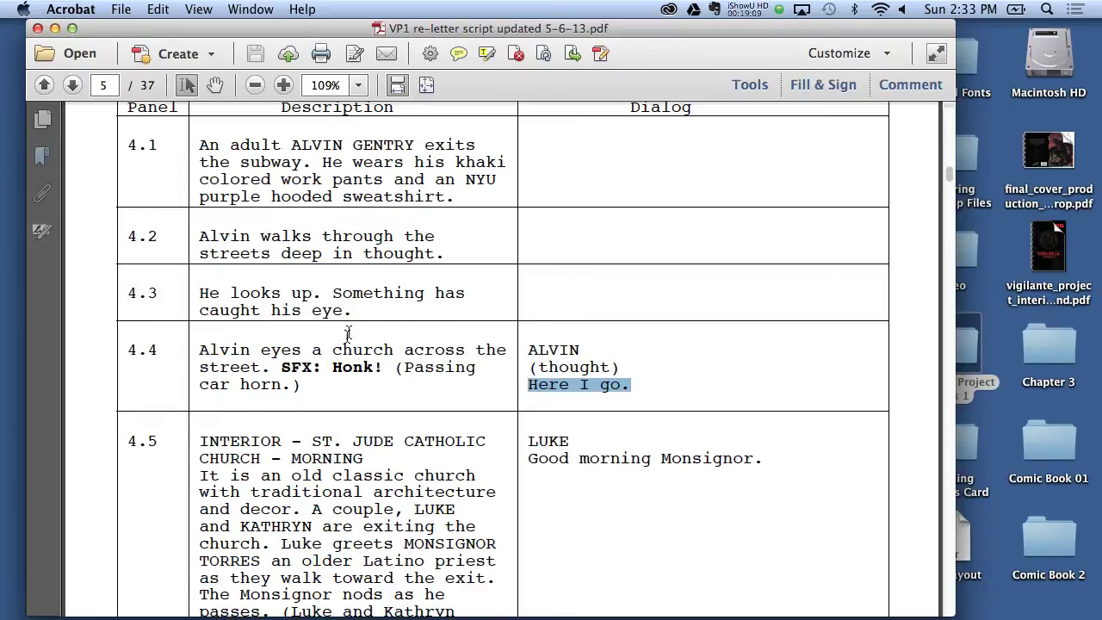
pyautogui.moveTo(282, 368); pyautogui.dragTo(375, 369)
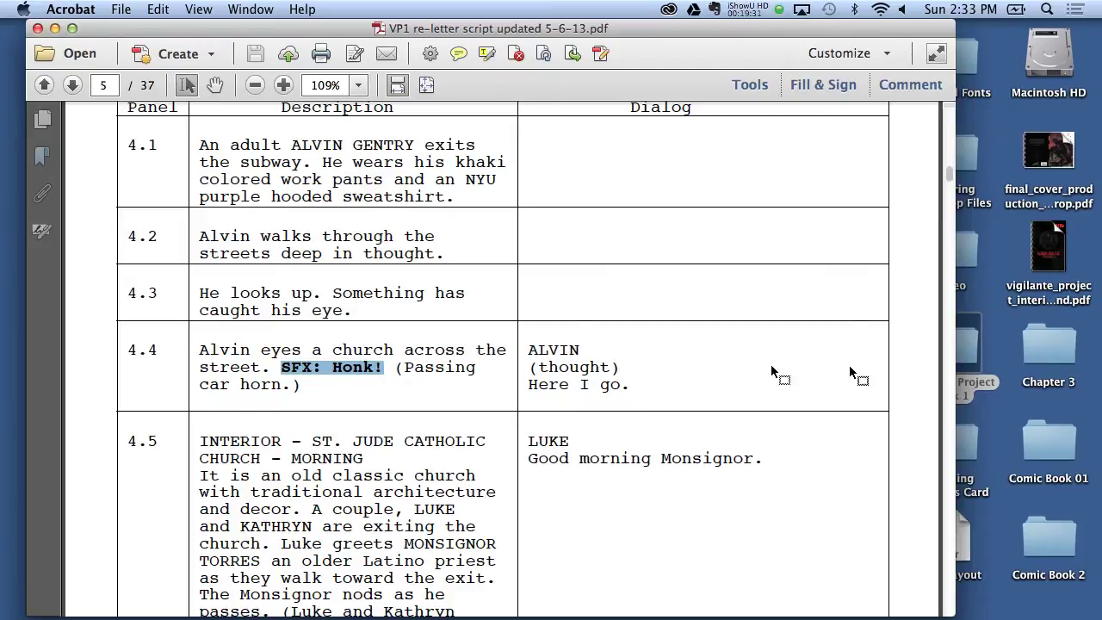
pyautogui.scroll(-10, 954, 187)
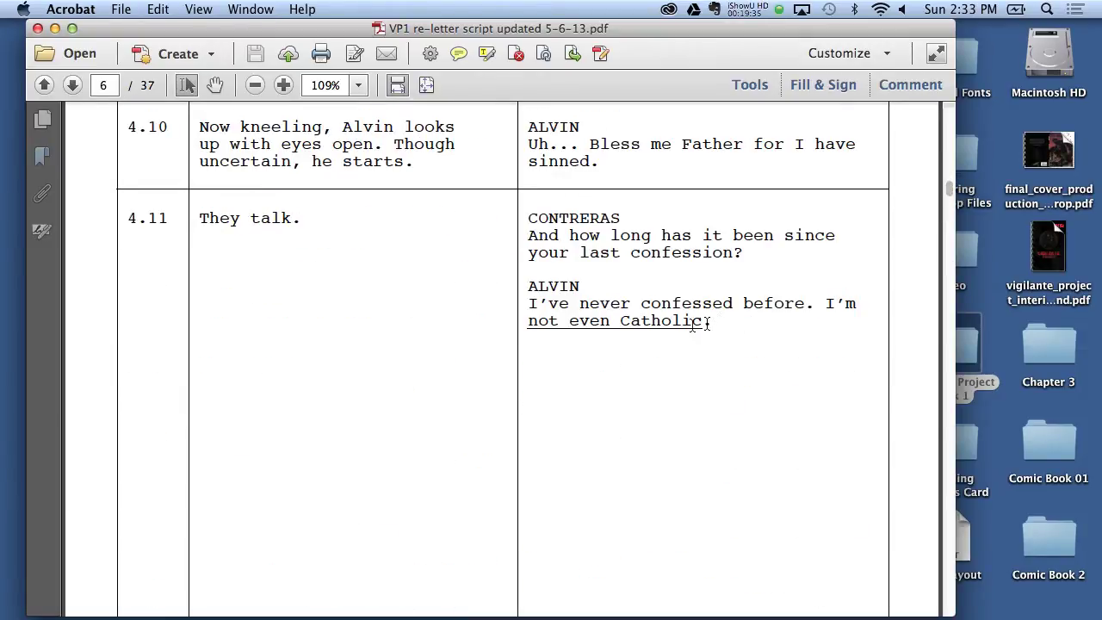
# Step: Select 'not even Catholic.', scroll to page 37, then close the script and welcome screen
pyautogui.moveTo(712, 322); pyautogui.dragTo(499, 332)
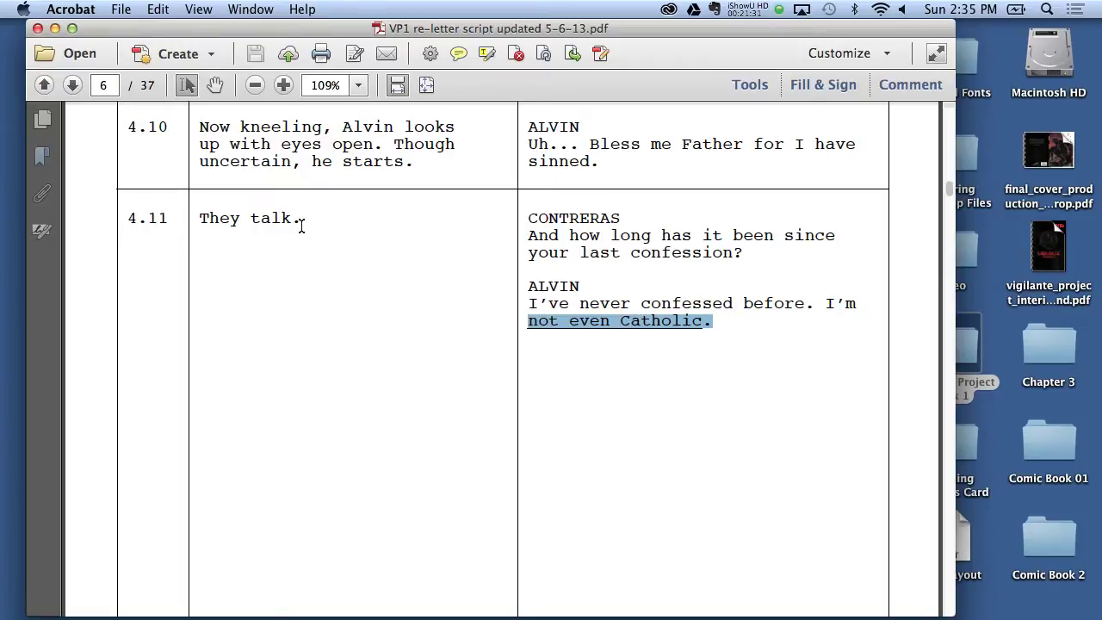
pyautogui.scroll(1, 643, 358)
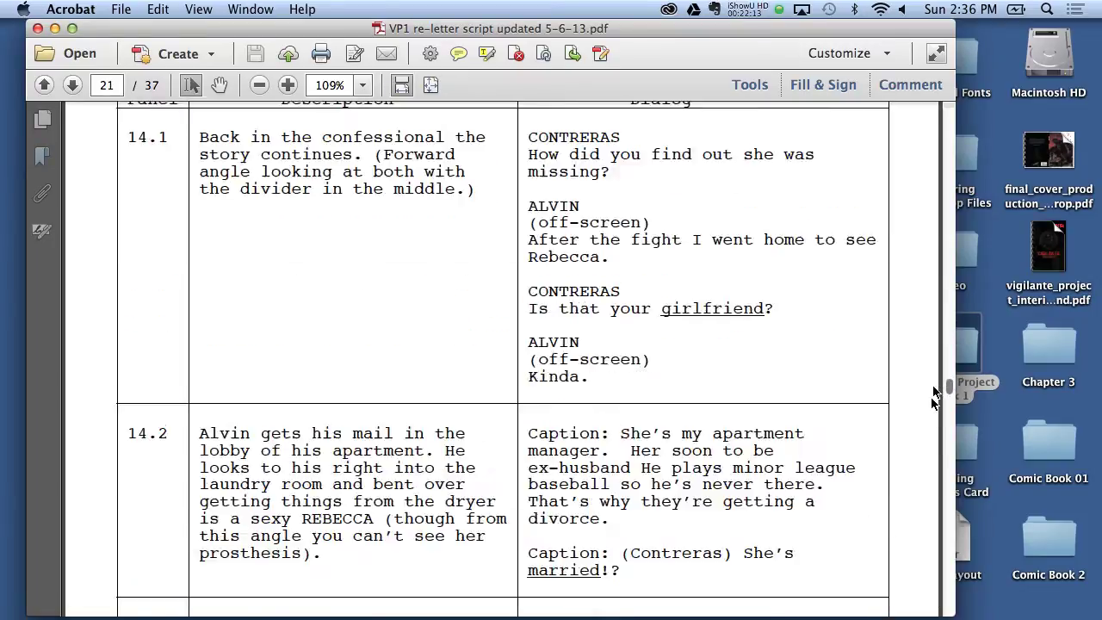
pyautogui.moveTo(950, 191); pyautogui.dragTo(911, 603)
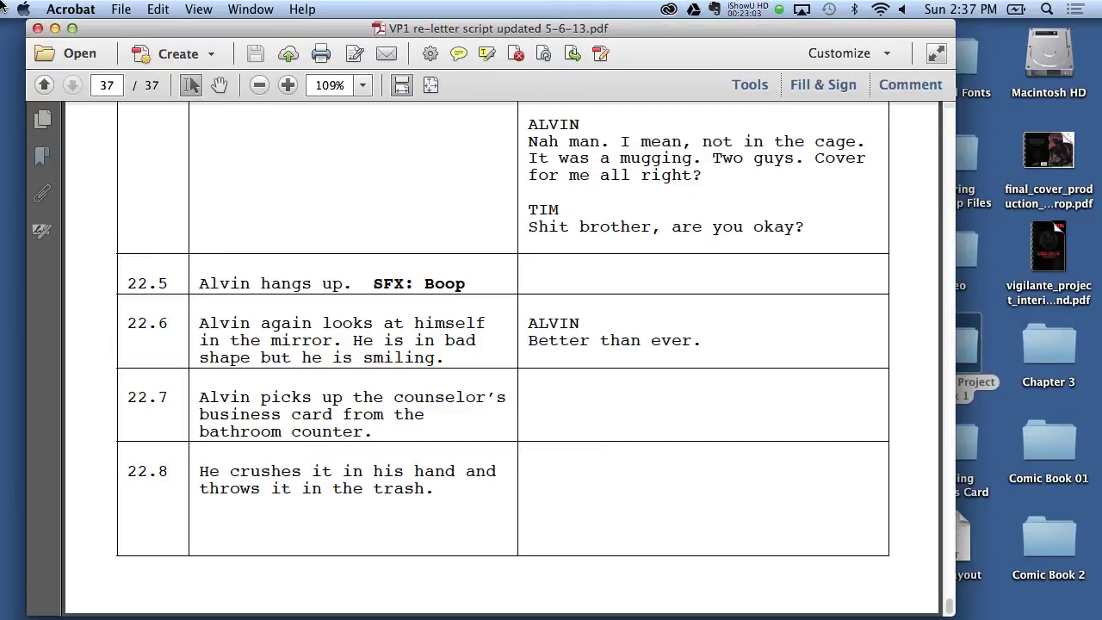
pyautogui.click(36, 29)
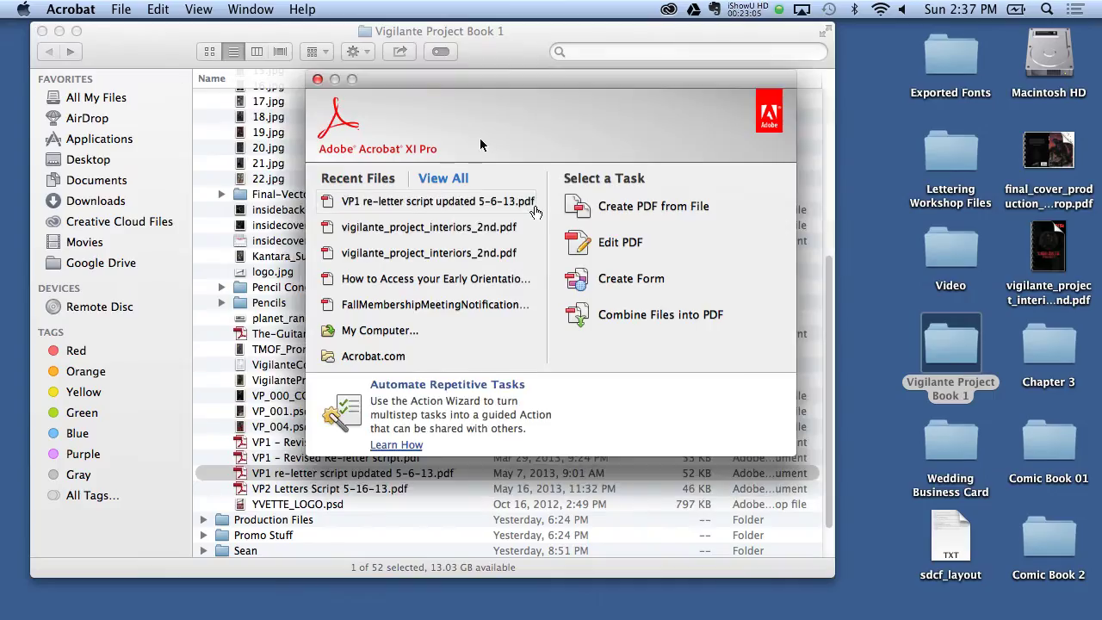
pyautogui.click(310, 79)
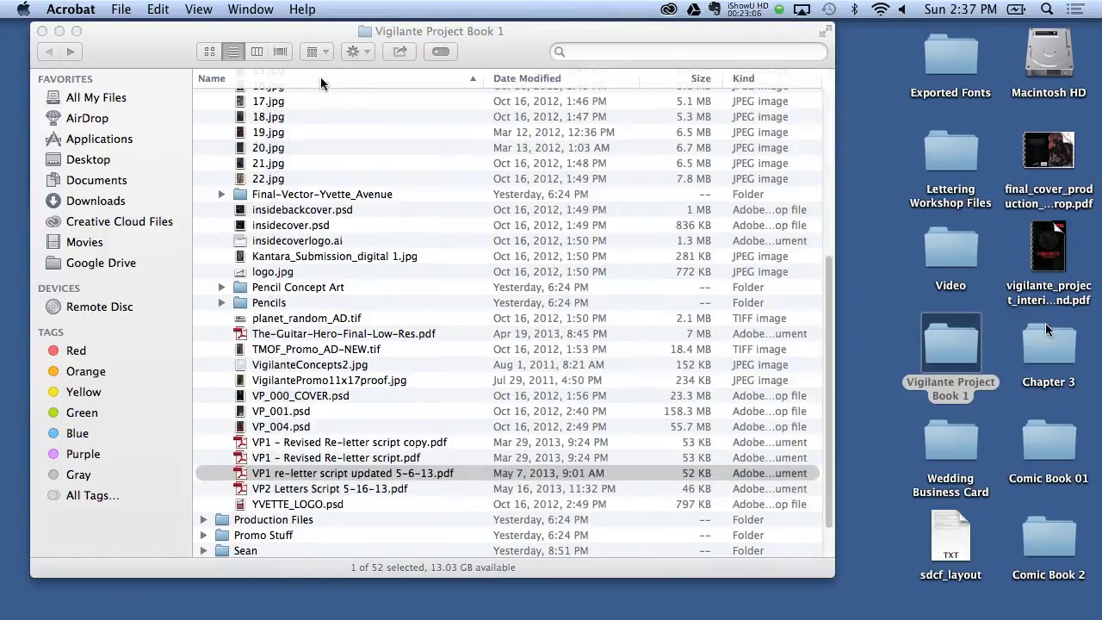
# Step: Bring the Vigilante Project Book 1 Finder window forward and collapse Original Files
pyautogui.click(828, 360)
pyautogui.scroll(10, 788, 116)
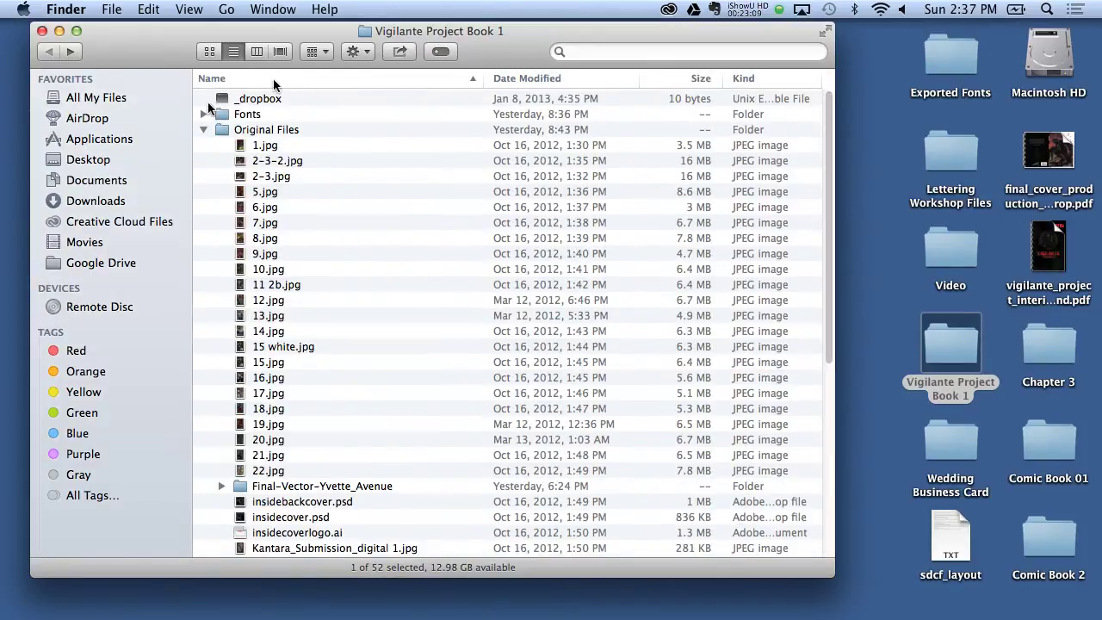
pyautogui.click(203, 129)
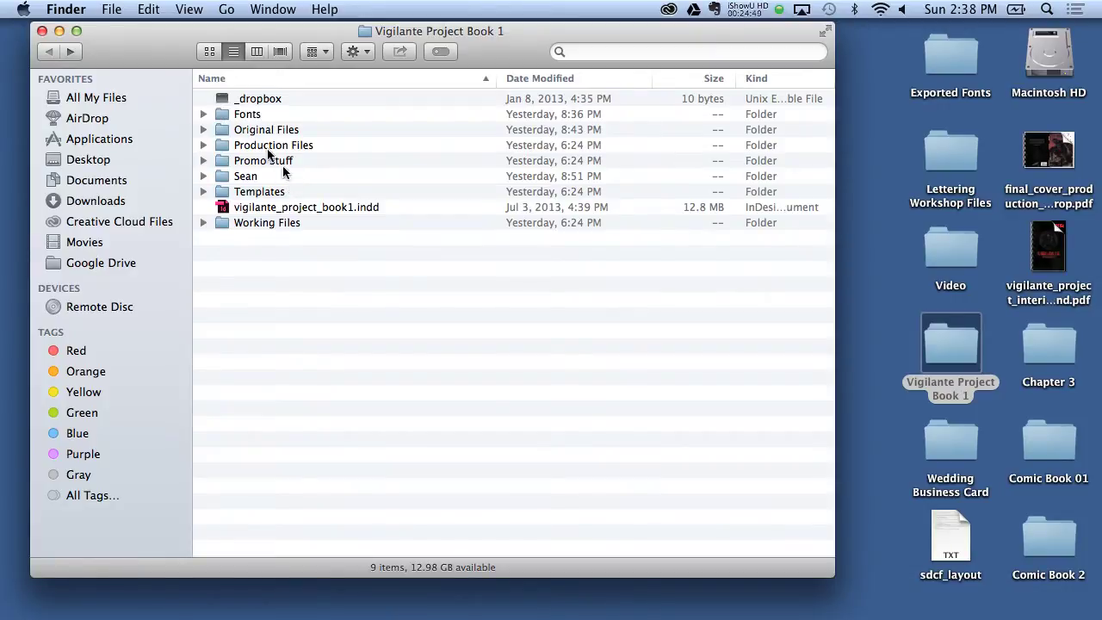
# Step: Expand Production Files and Quick Look credits_page.tif, then page01.ai
pyautogui.click(204, 146)
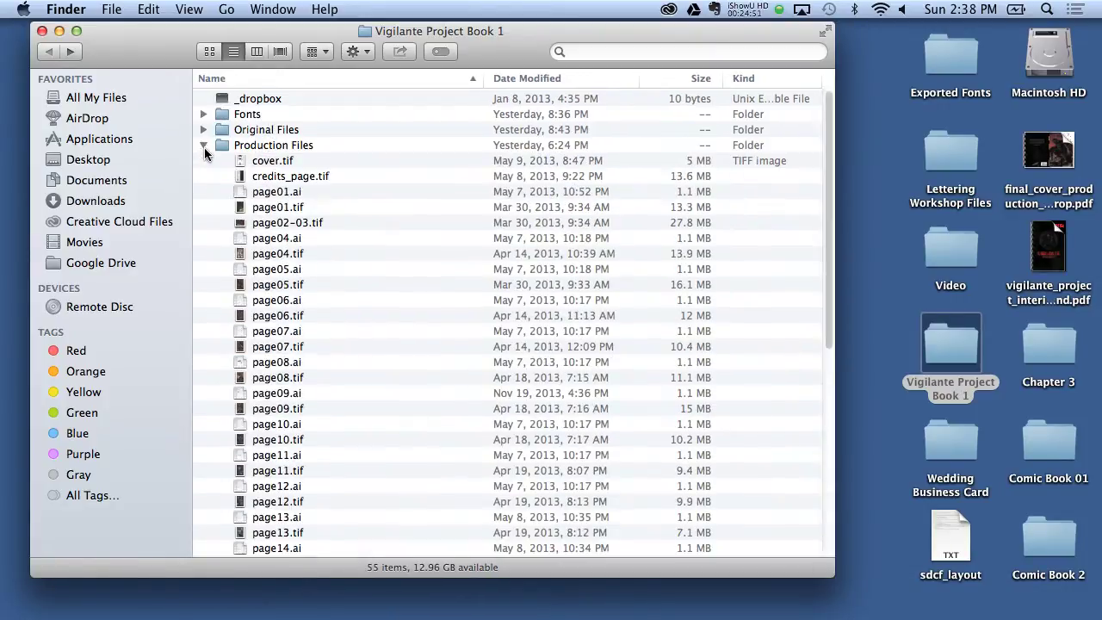
pyautogui.click(288, 162)
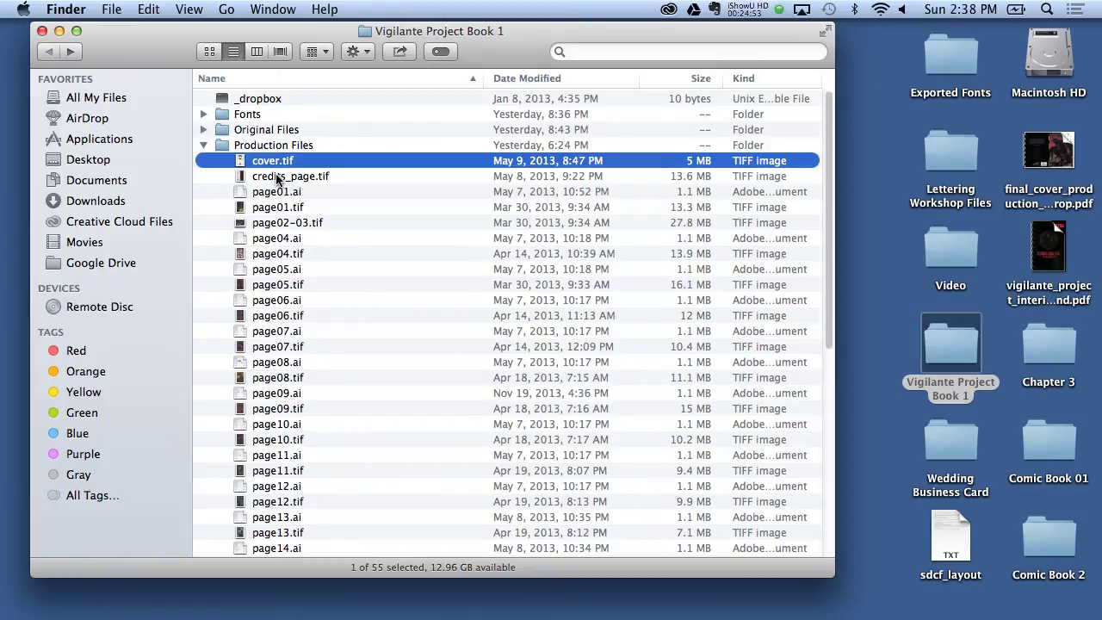
pyautogui.click(278, 178)
pyautogui.press('space')
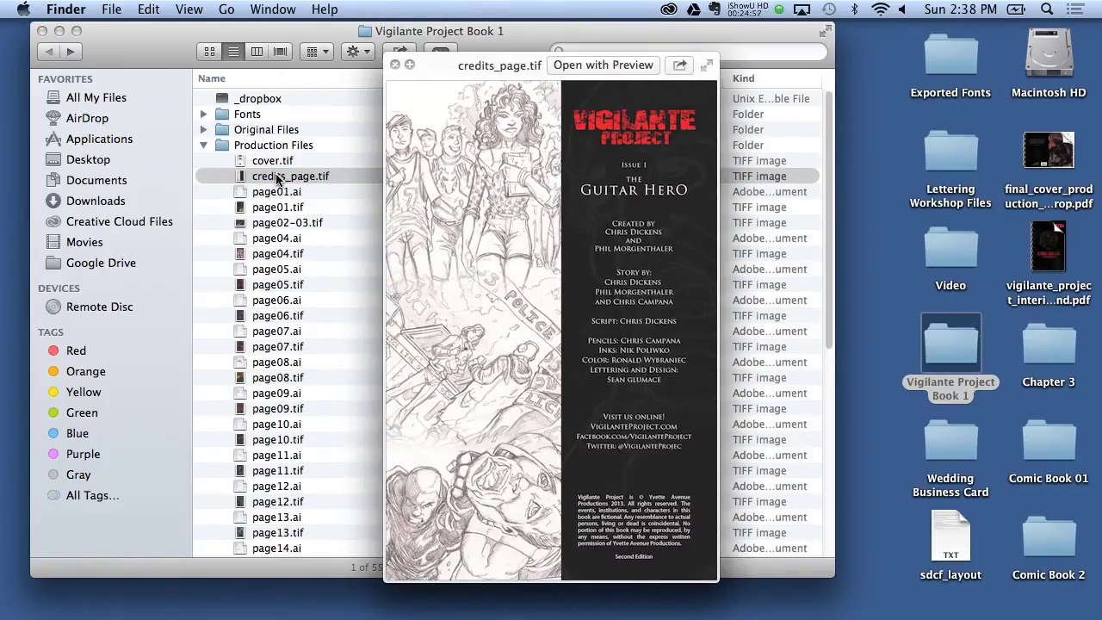
pyautogui.press('Down')
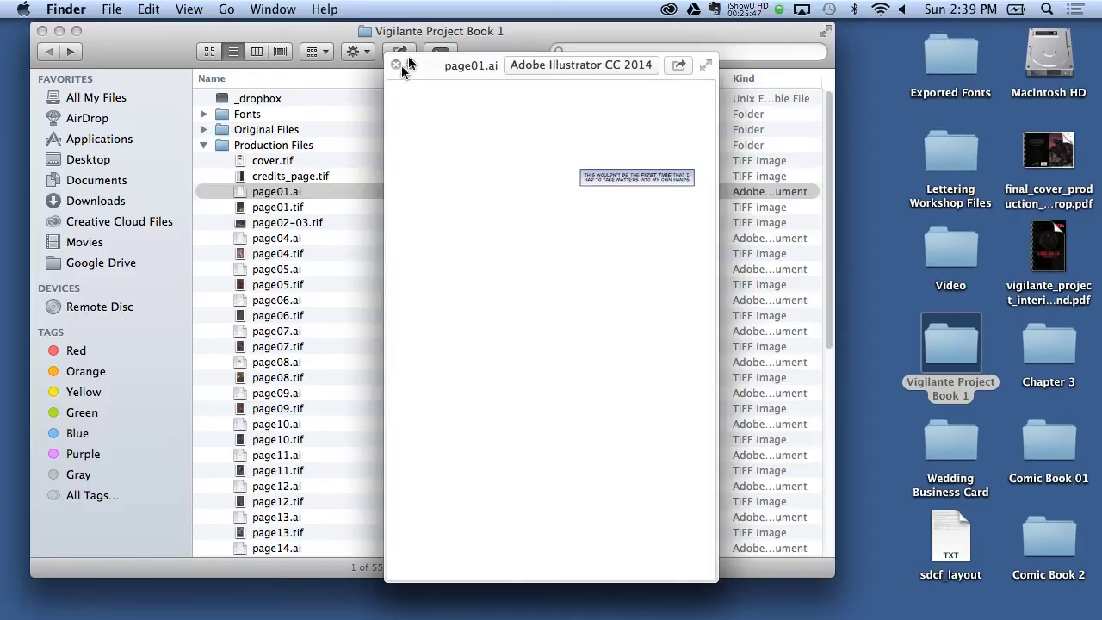
# Step: Collapse Production Files, expand Promo Stuff, and preview Alley Promo Pencils.jpg
pyautogui.click(396, 65)
pyautogui.click(203, 145)
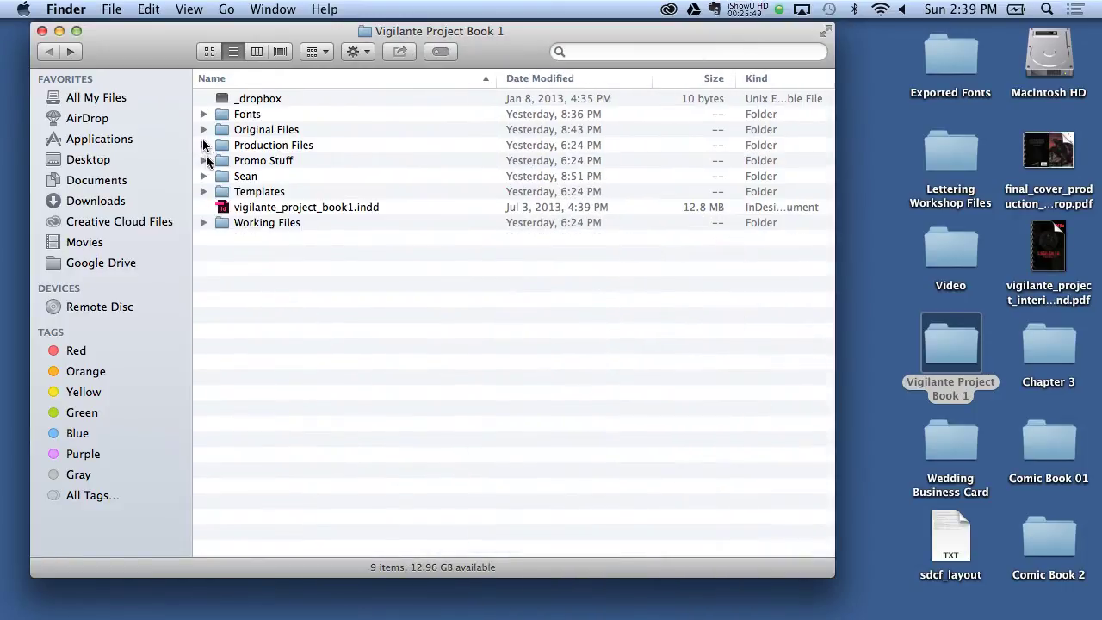
pyautogui.click(206, 160)
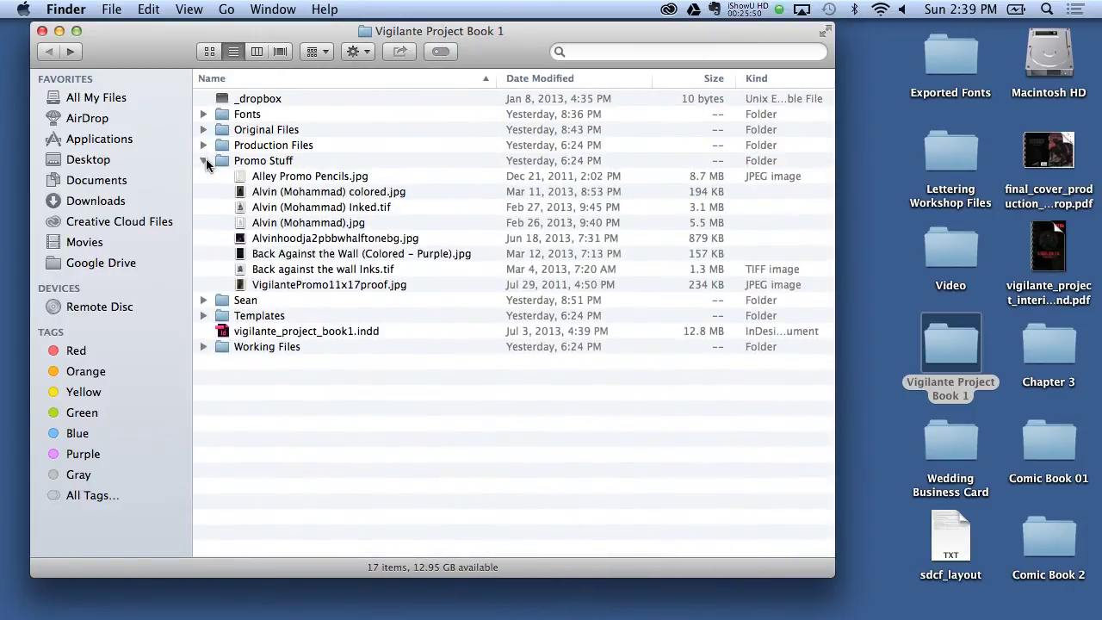
pyautogui.click(253, 179)
pyautogui.press('space')
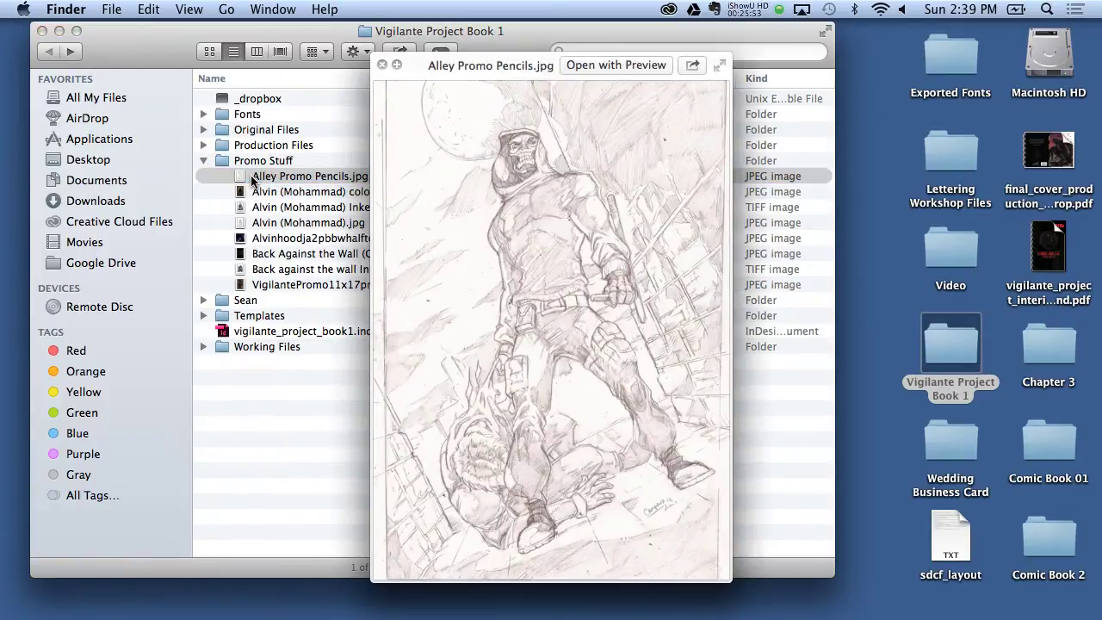
# Step: Compare the inked and pencil Alvin images and step through the remaining Promo Stuff previews
pyautogui.press('Down')
pyautogui.press('Down')
pyautogui.press('Down')
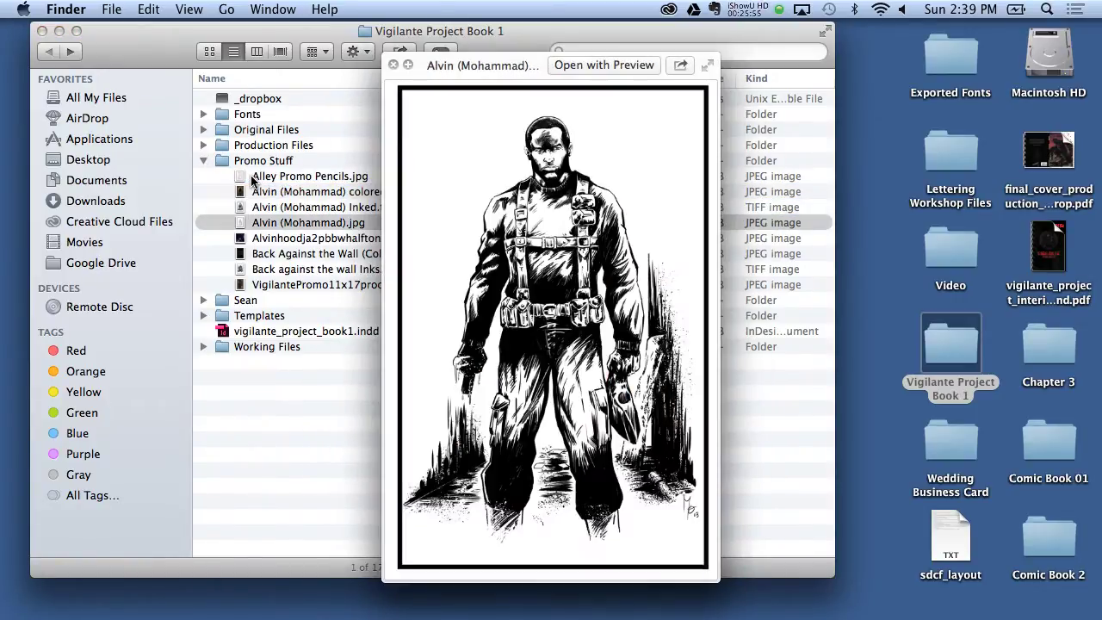
pyautogui.press('Up')
pyautogui.press('Down')
pyautogui.press('Up')
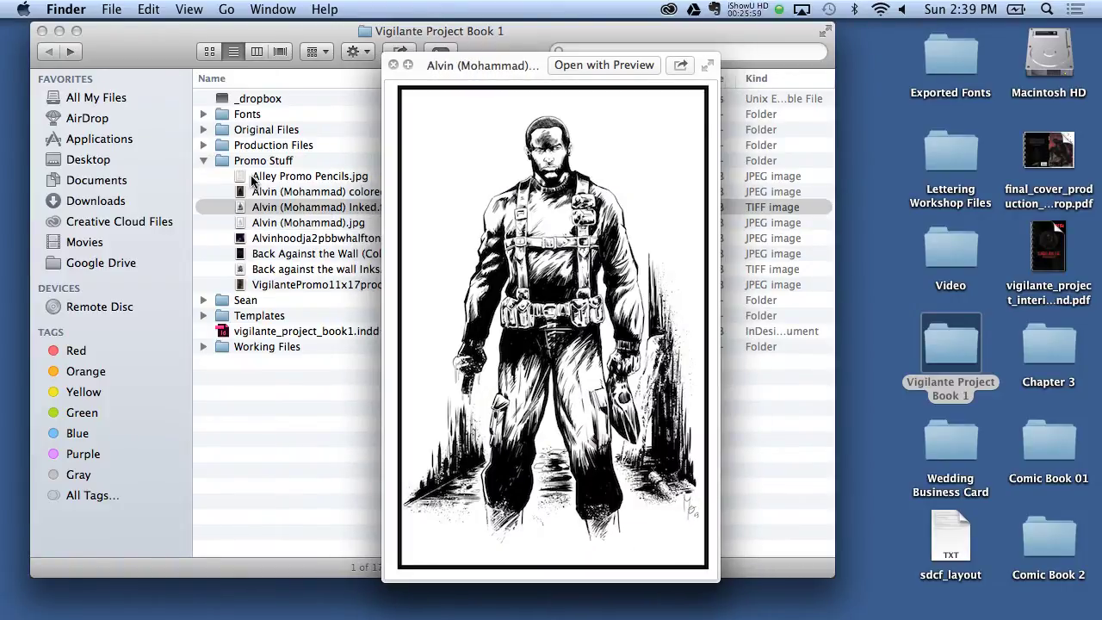
pyautogui.press('Down')
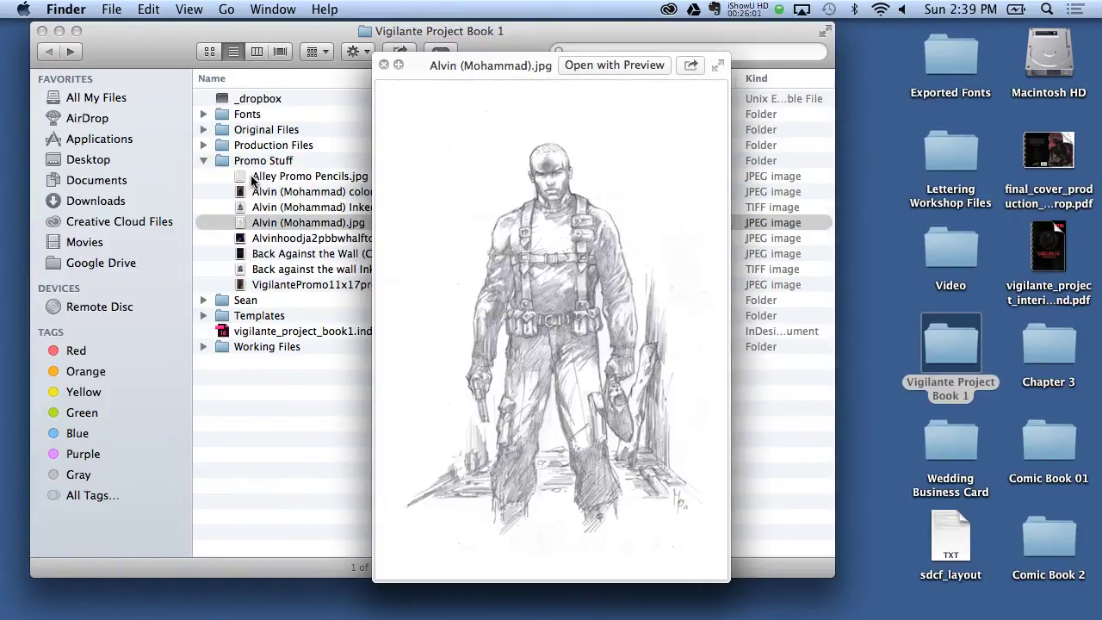
pyautogui.press('Up')
pyautogui.press('Down')
pyautogui.press('Down')
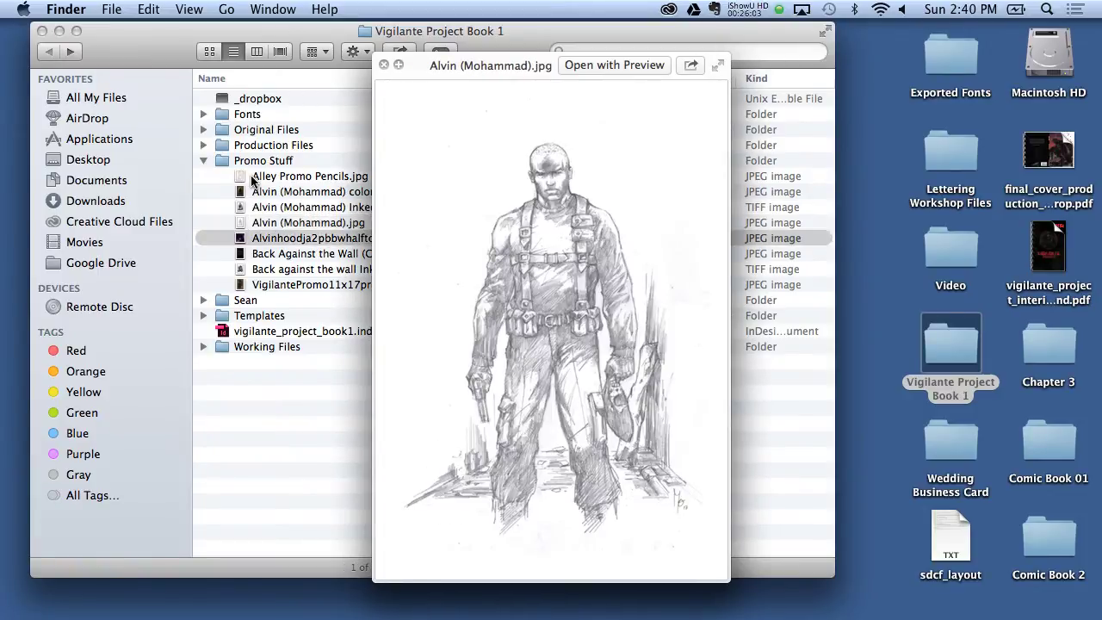
pyautogui.press('Down')
pyautogui.press('Down')
pyautogui.press('Down')
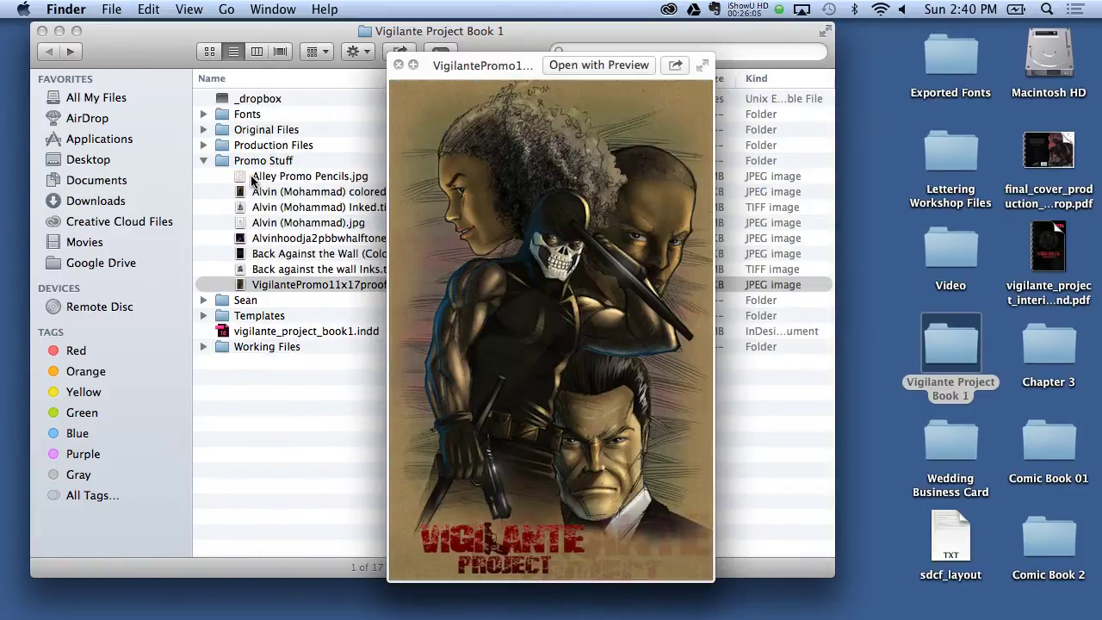
pyautogui.press('Down')
# Step: Check the Sean folder and Templates files, then select vigilante_project_book1.indd
pyautogui.click(203, 161)
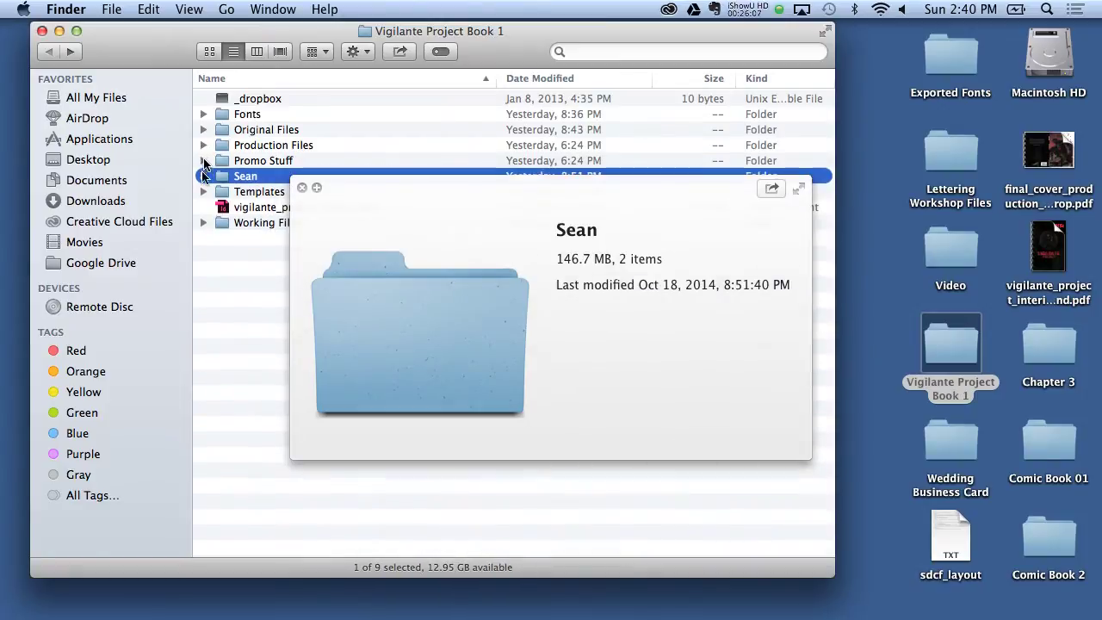
pyautogui.click(204, 191)
pyautogui.click(302, 188)
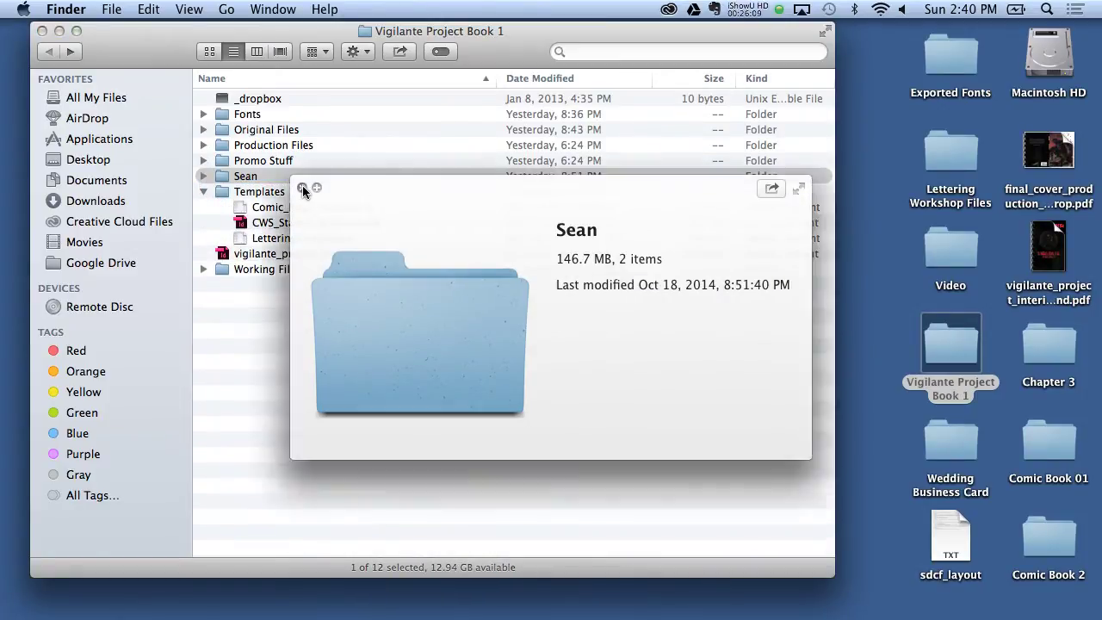
pyautogui.click(203, 191)
pyautogui.click(263, 209)
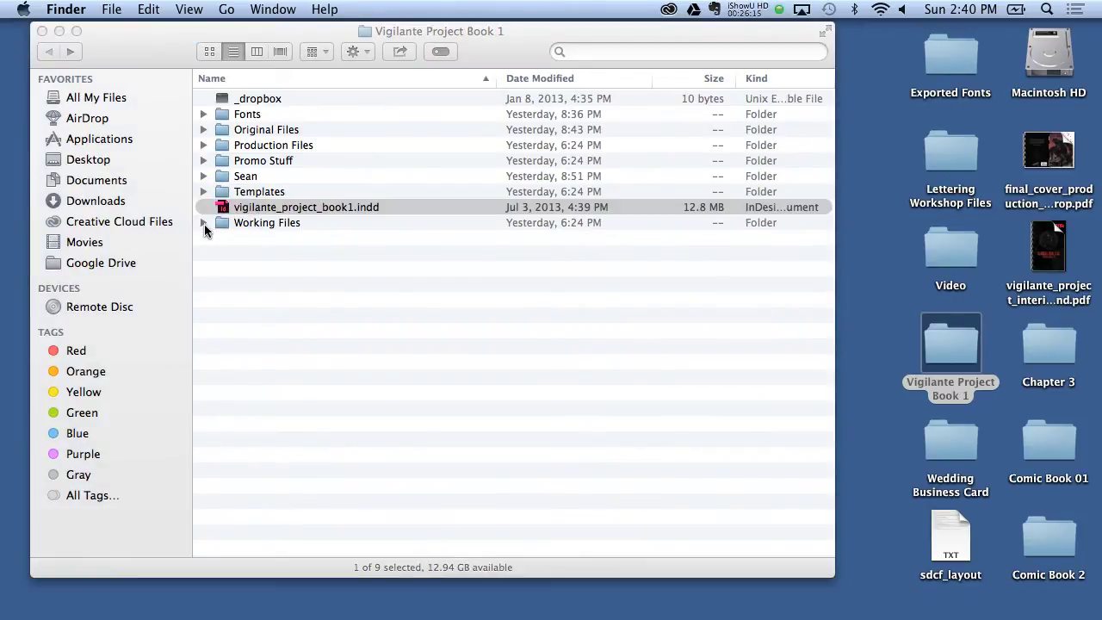
# Step: Expand Working Files and Quick Look cover.psd, then credits_page.psd
pyautogui.click(204, 223)
pyautogui.click(291, 245)
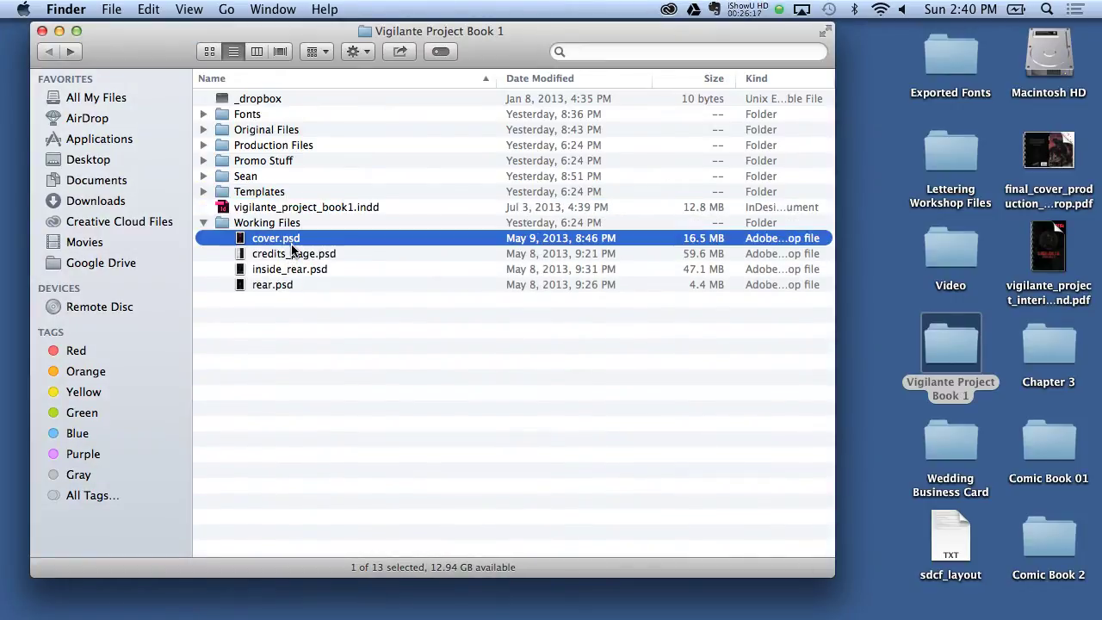
pyautogui.press('space')
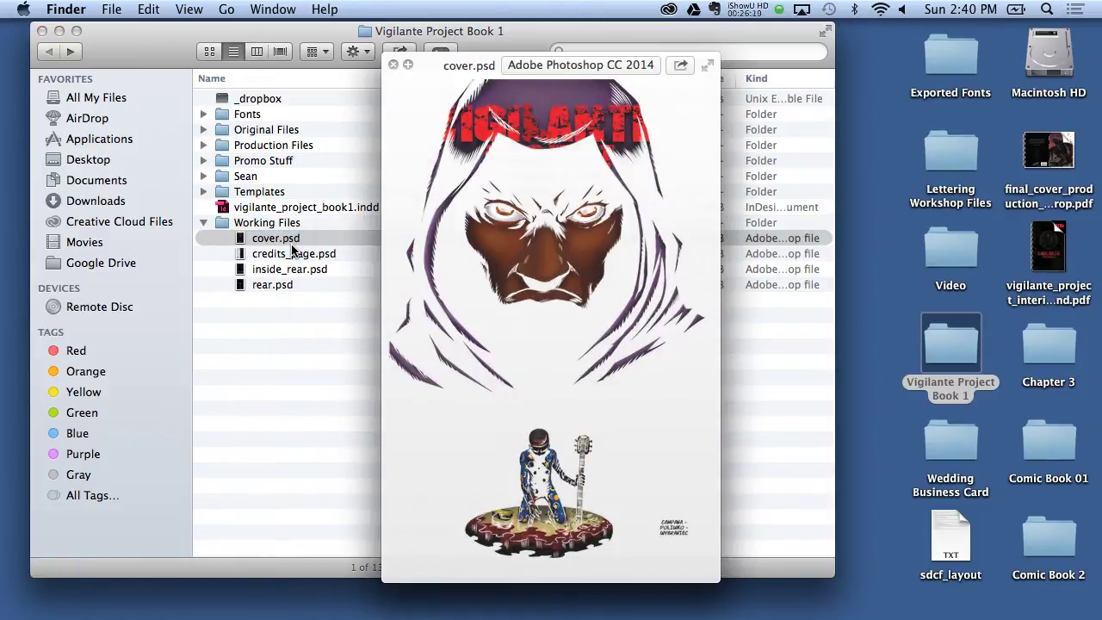
pyautogui.press('Down')
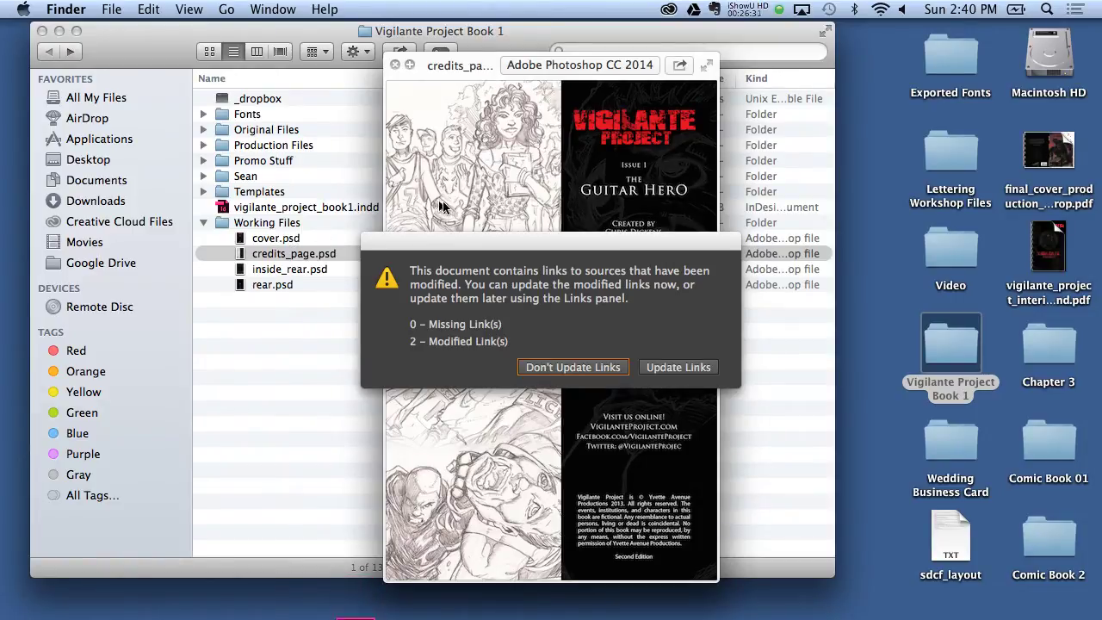
# Step: Clear the links warning and What's New window, scroll the vigilante_project_book1 spreads, then close it
pyautogui.click(592, 370)
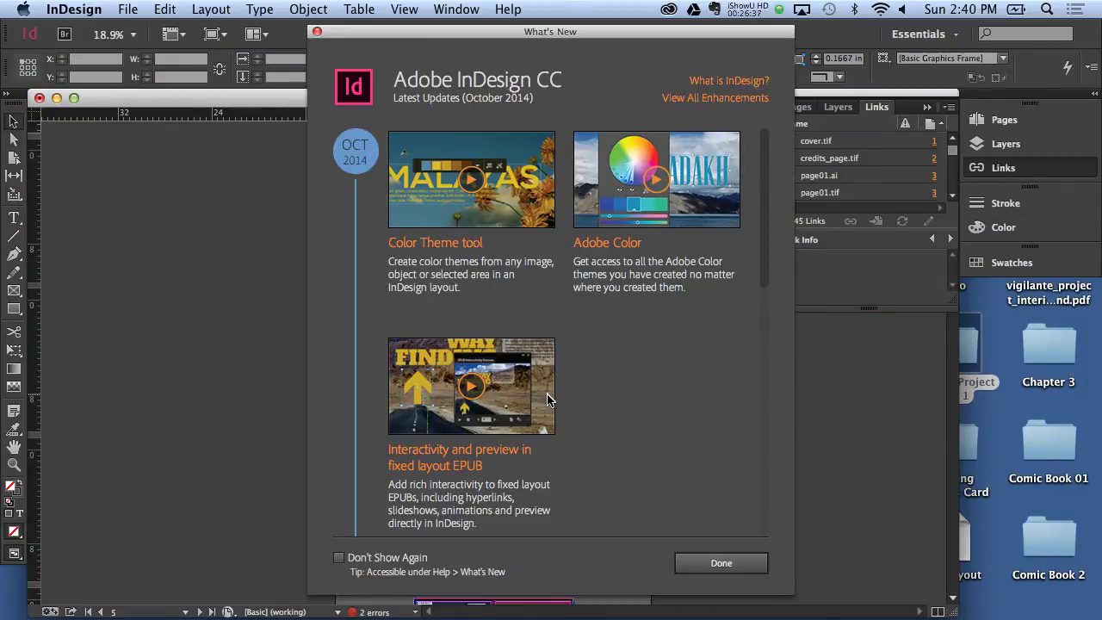
pyautogui.click(317, 32)
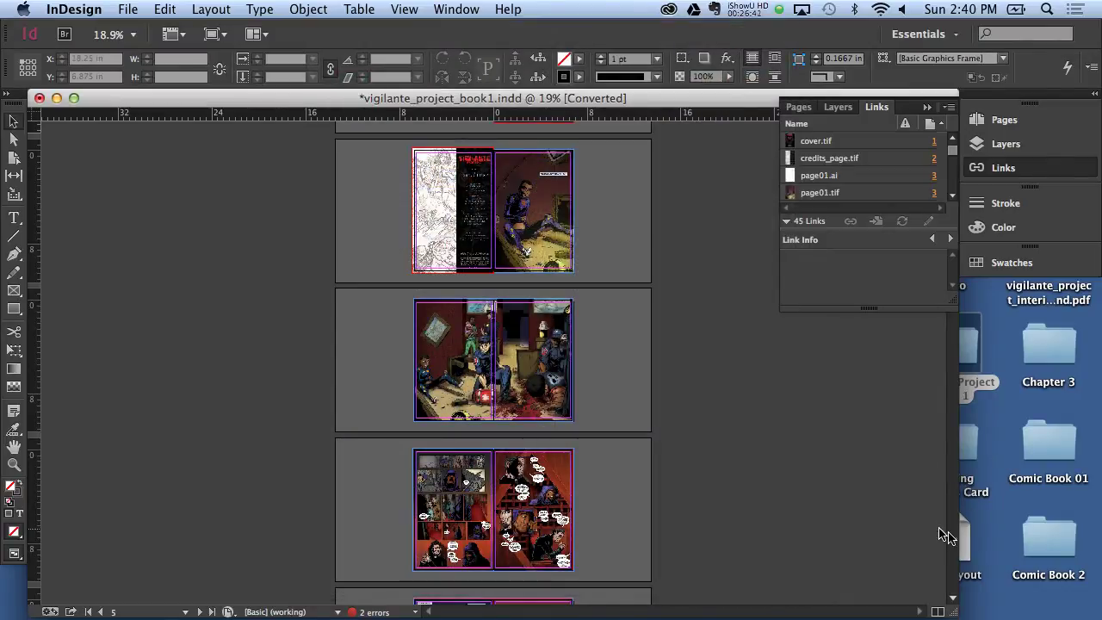
pyautogui.scroll(-5, 950, 537)
pyautogui.scroll(-10, 951, 543)
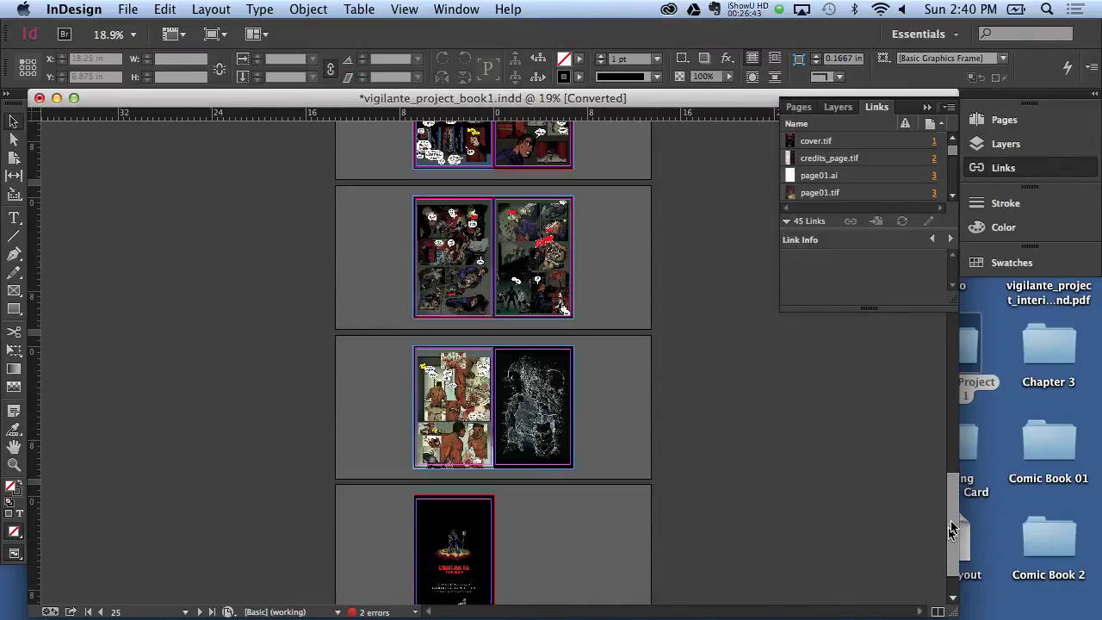
pyautogui.scroll(-1, 952, 555)
pyautogui.scroll(5, 947, 517)
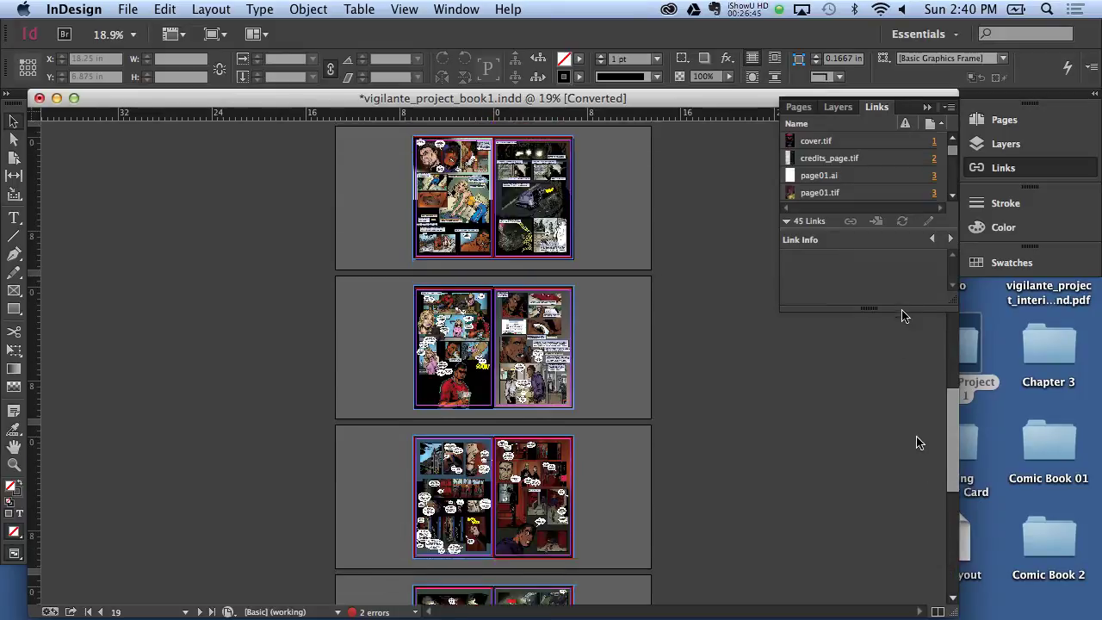
pyautogui.scroll(6, 903, 313)
pyautogui.scroll(5, 866, 155)
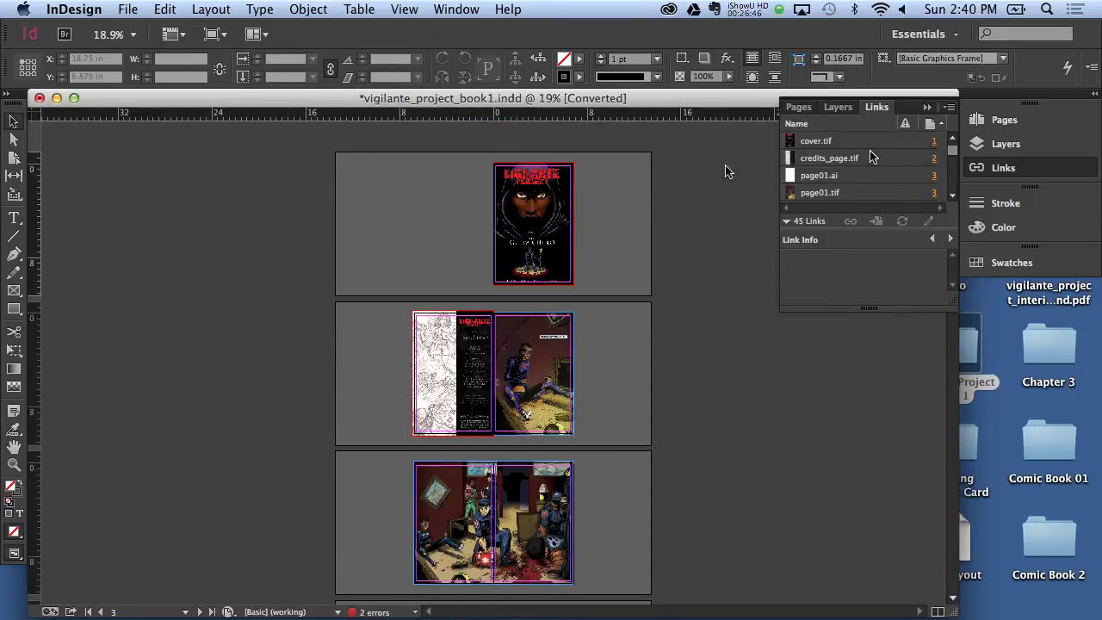
pyautogui.click(38, 98)
pyautogui.click(514, 341)
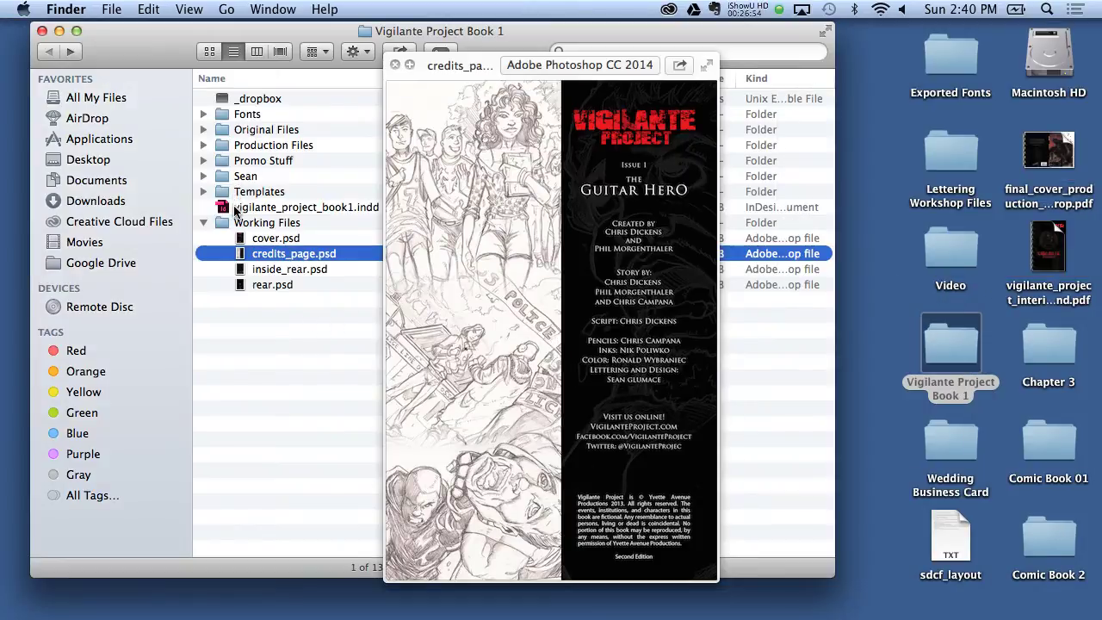
# Step: Quick Look vigilante_project_book1.indd, then preview the inside_rear.psd artwork
pyautogui.click(236, 207)
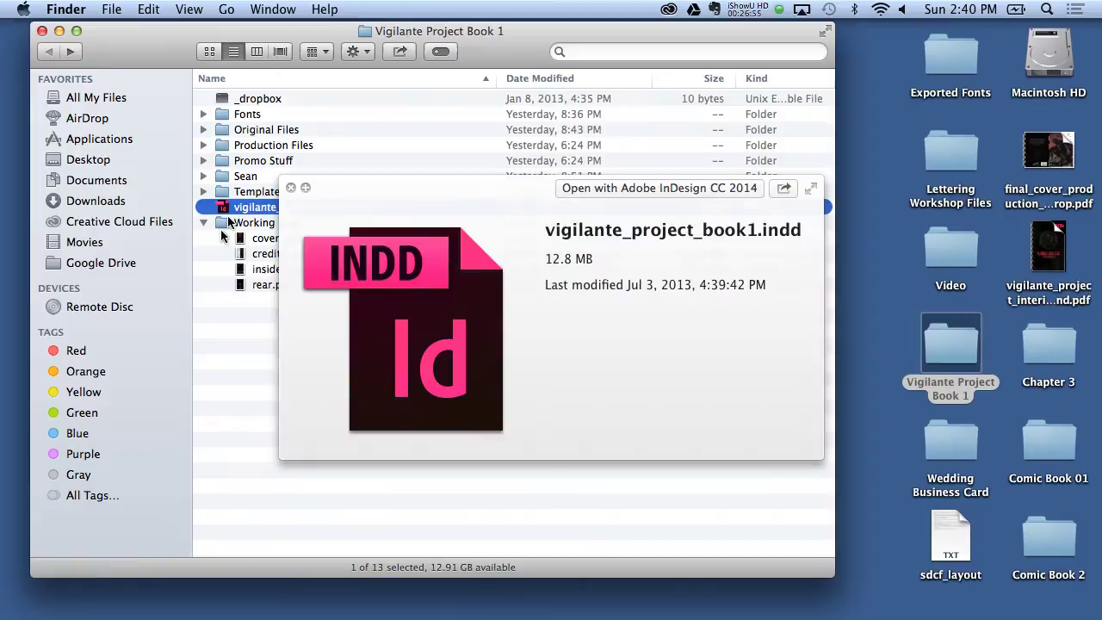
pyautogui.click(291, 188)
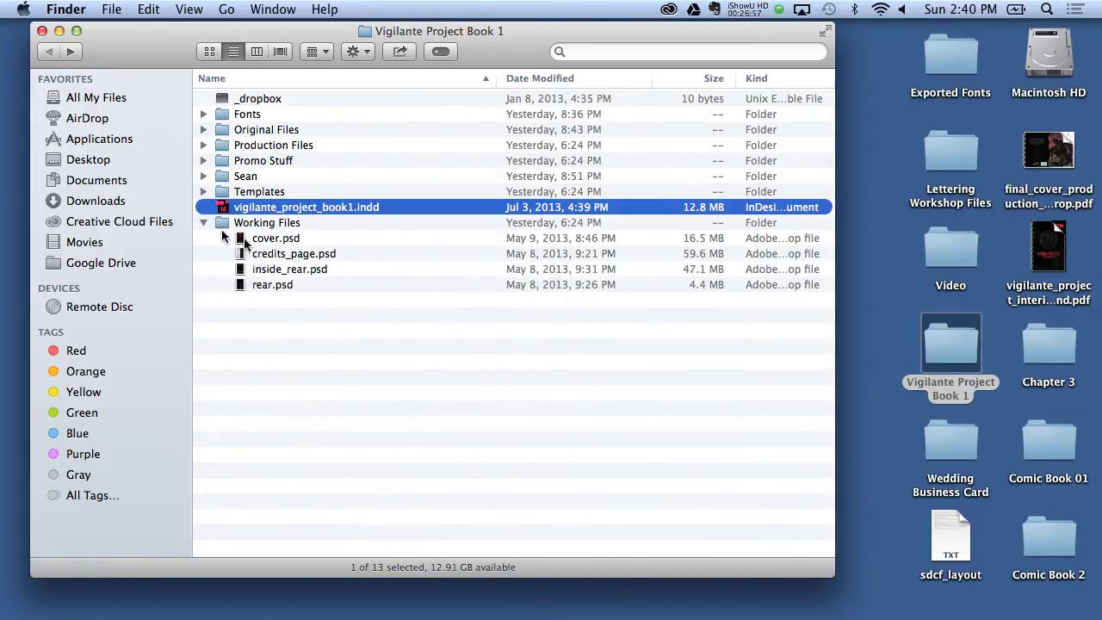
pyautogui.click(276, 270)
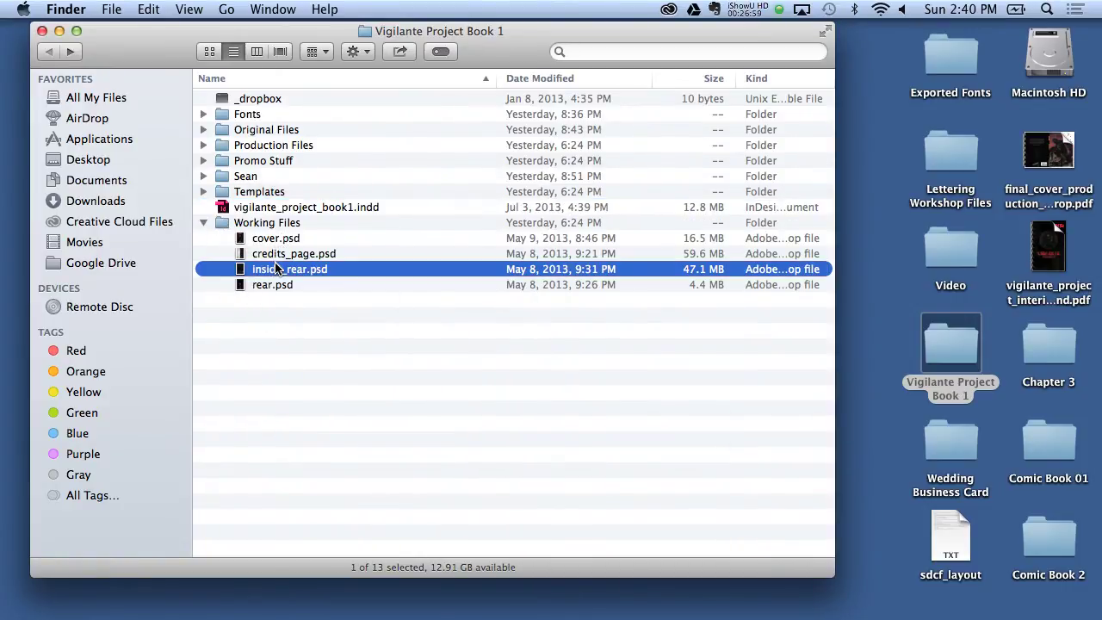
pyautogui.press('space')
# Step: Step through the rear, credits page and cover artwork previews, then collapse Working Files
pyautogui.press('Down')
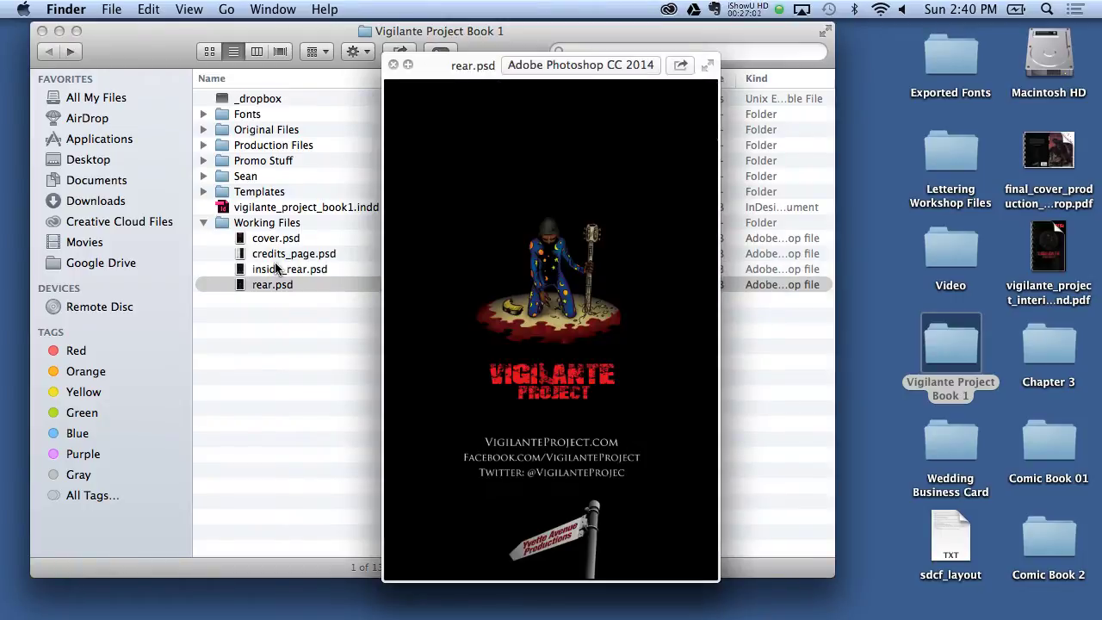
pyautogui.press('Up')
pyautogui.press('Up')
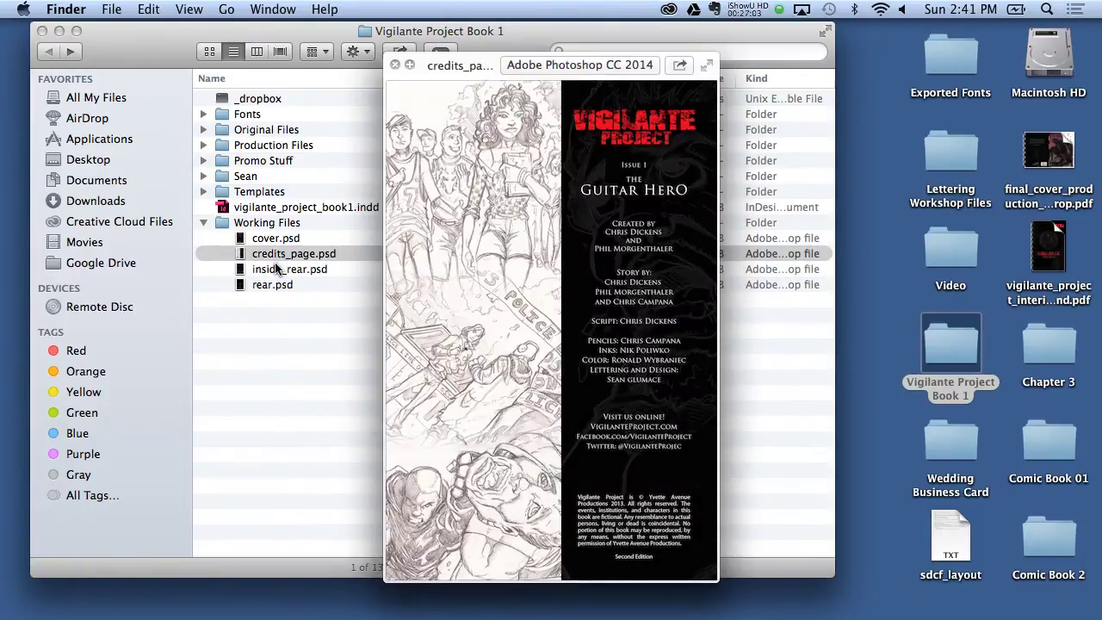
pyautogui.press('Up')
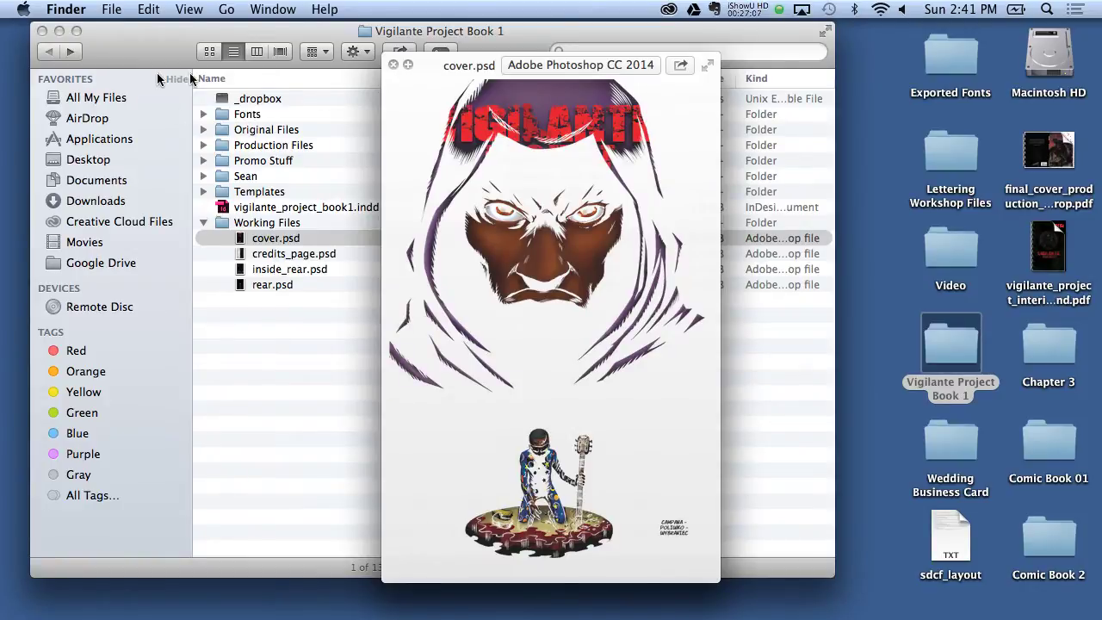
pyautogui.click(394, 65)
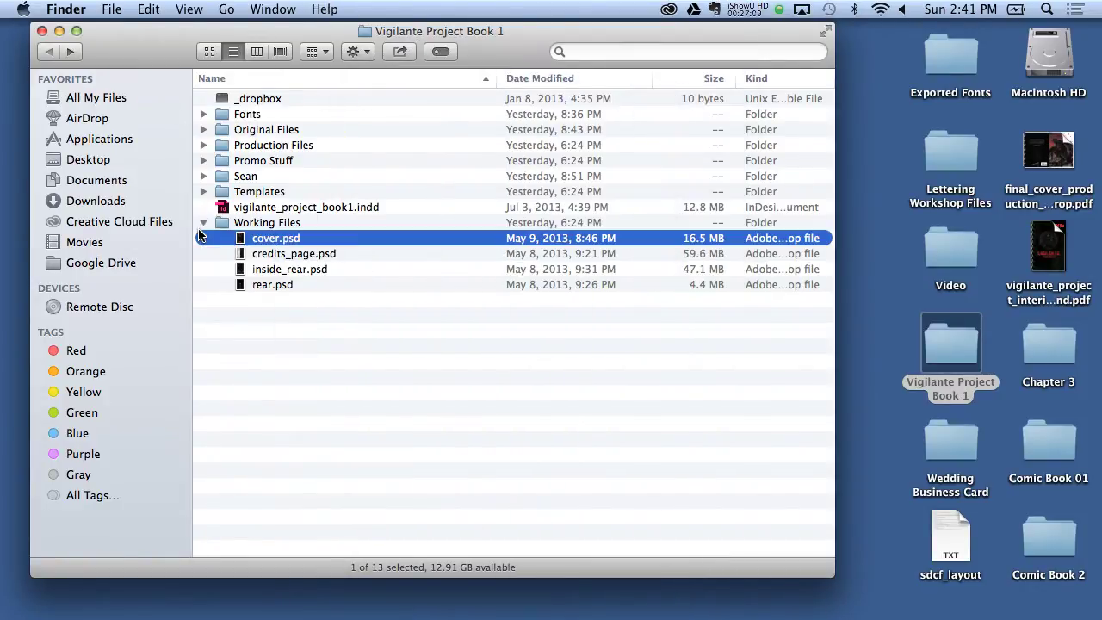
pyautogui.click(203, 223)
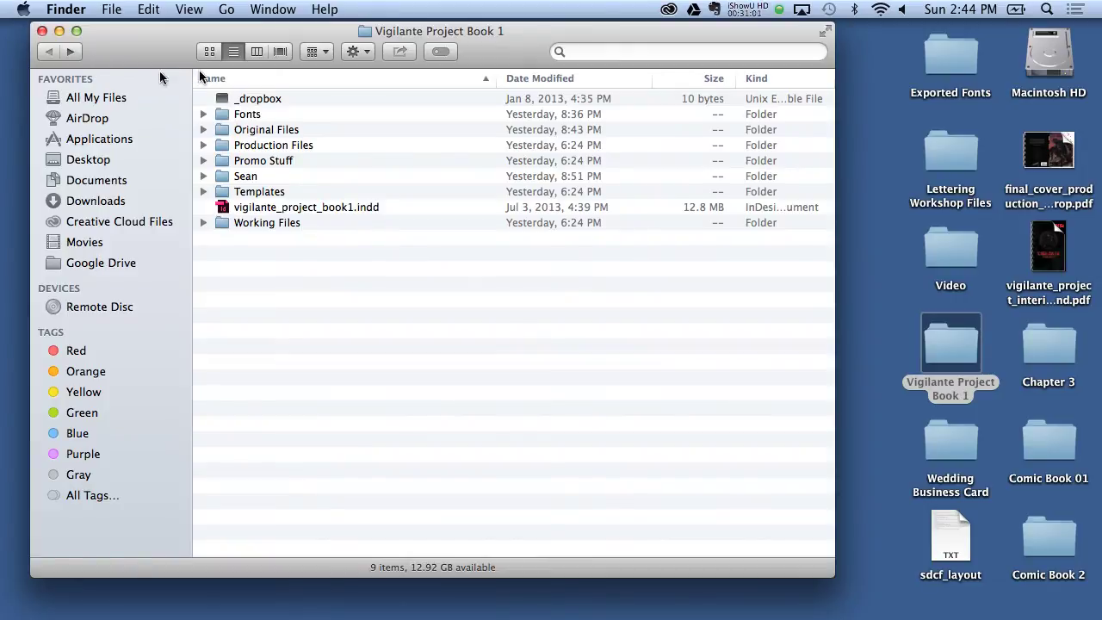
# Step: Download the Photoshop colored-page template ZIP from the lettering web page and unzip it in Downloads
pyautogui.click(42, 31)
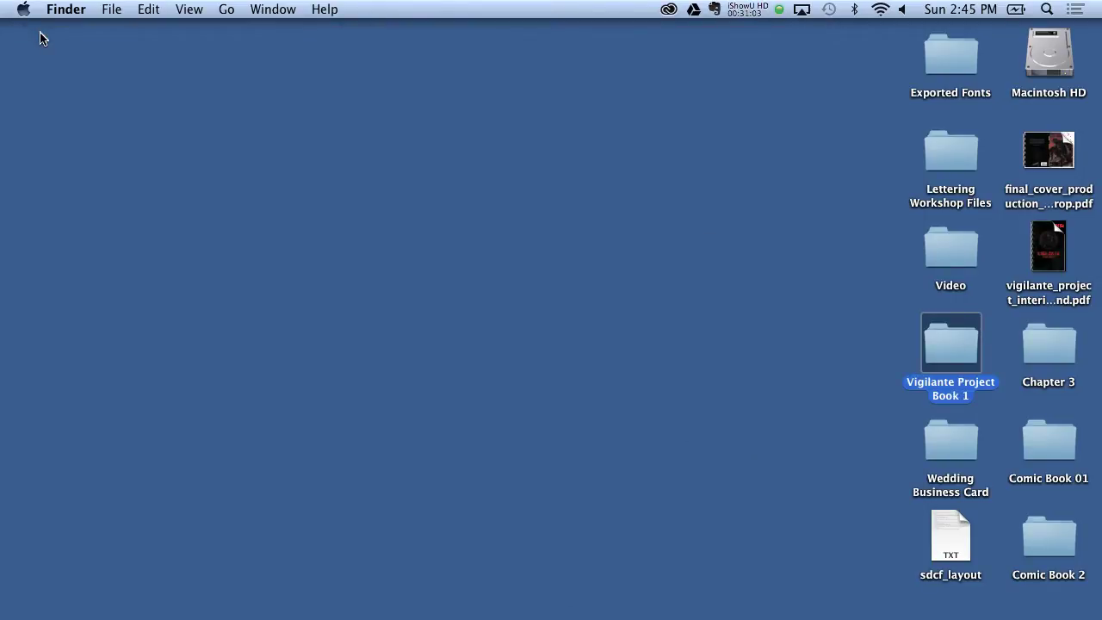
pyautogui.click(804, 353)
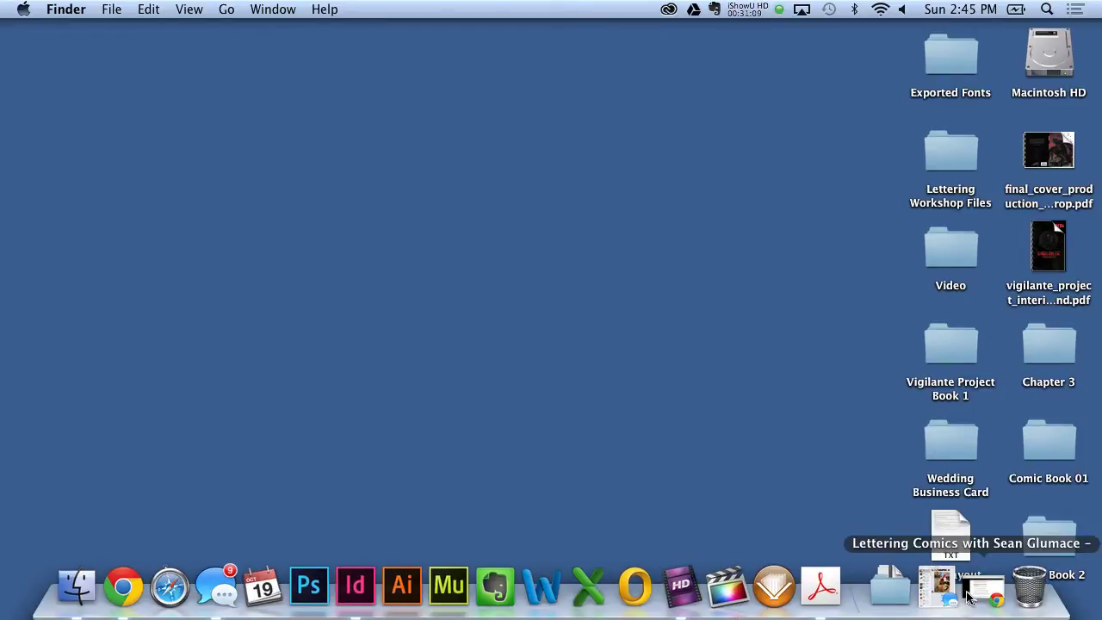
pyautogui.click(140, 594)
pyautogui.click(474, 312)
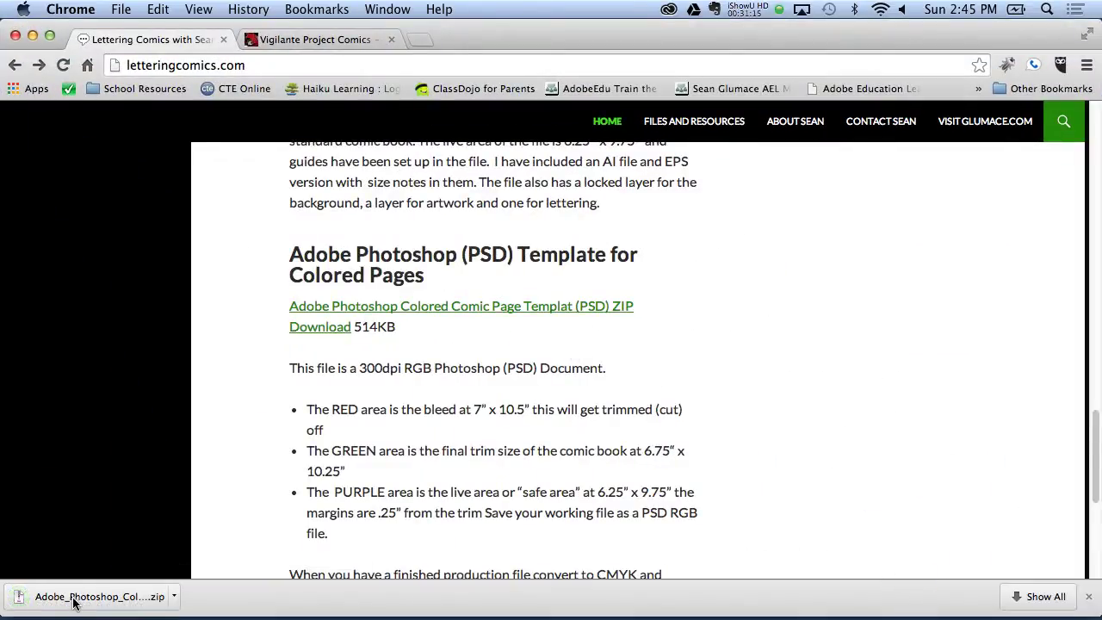
pyautogui.click(73, 600)
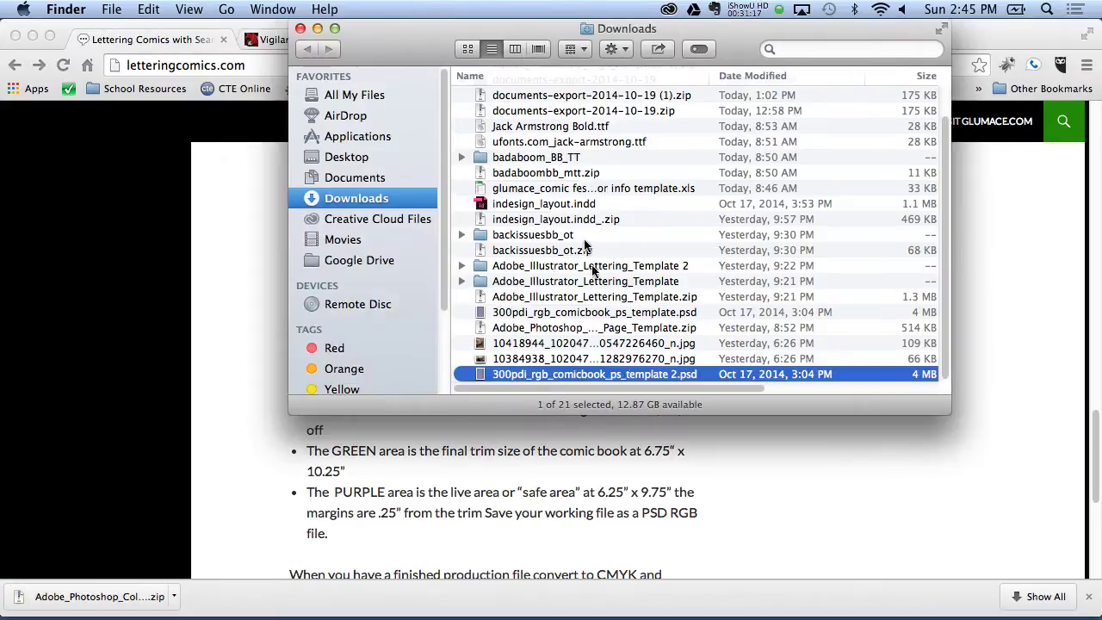
# Step: Open 300pdi_rgb_comicbook_ps_template 2.psd in Photoshop, pick the Move tool and browse the View menu
pyautogui.doubleClick(557, 377)
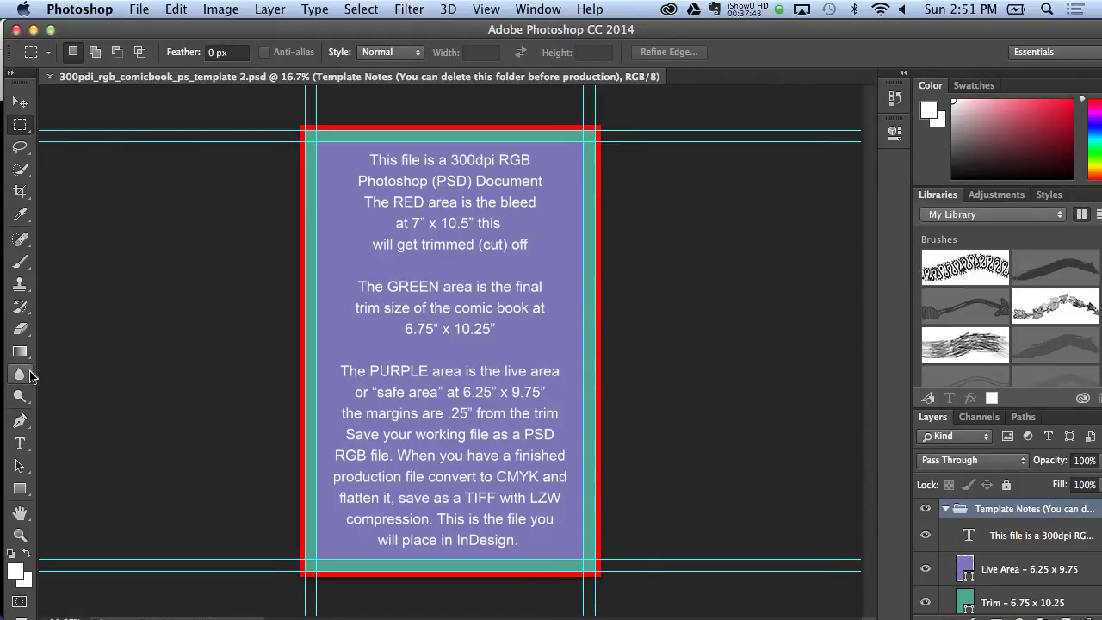
pyautogui.click(20, 105)
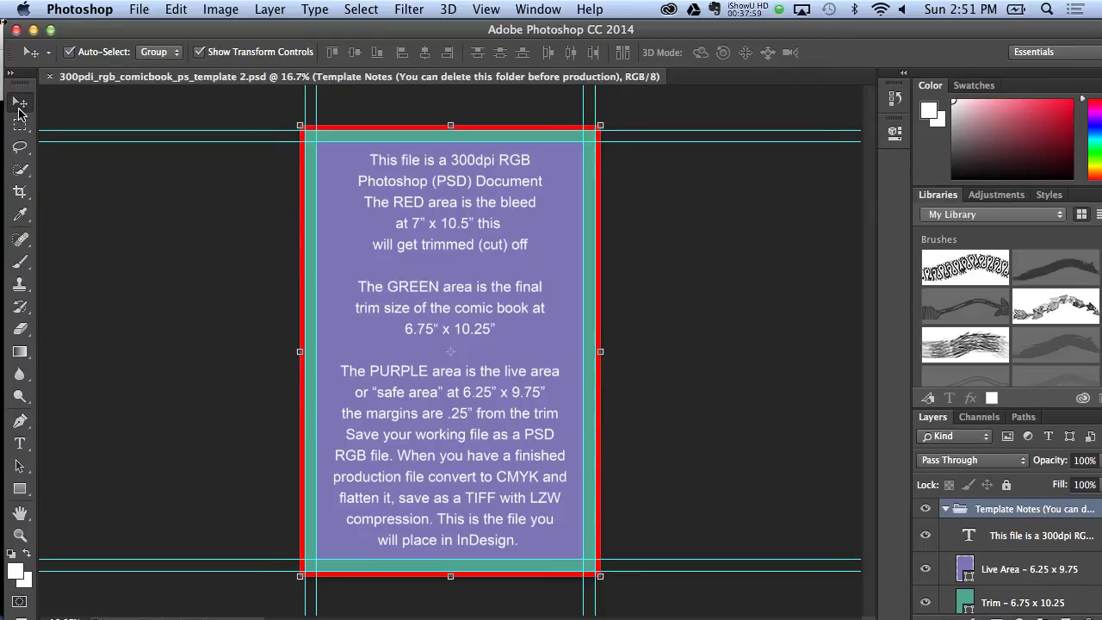
pyautogui.click(270, 9)
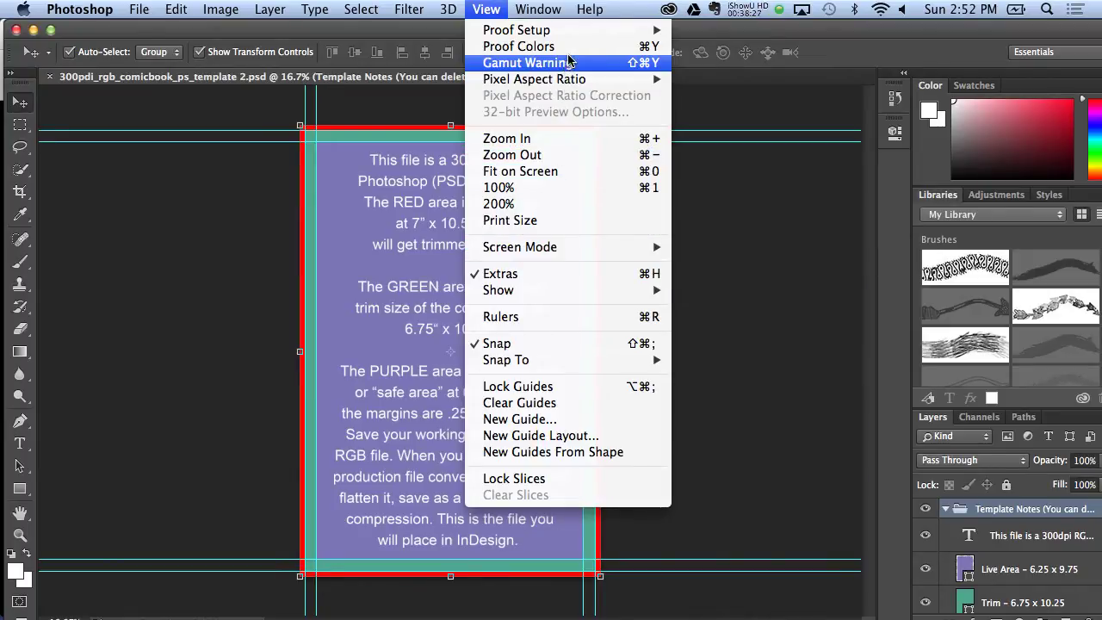
# Step: Preview the template as a Working CMYK proof, then turn Proof Colors back off
pyautogui.click(518, 46)
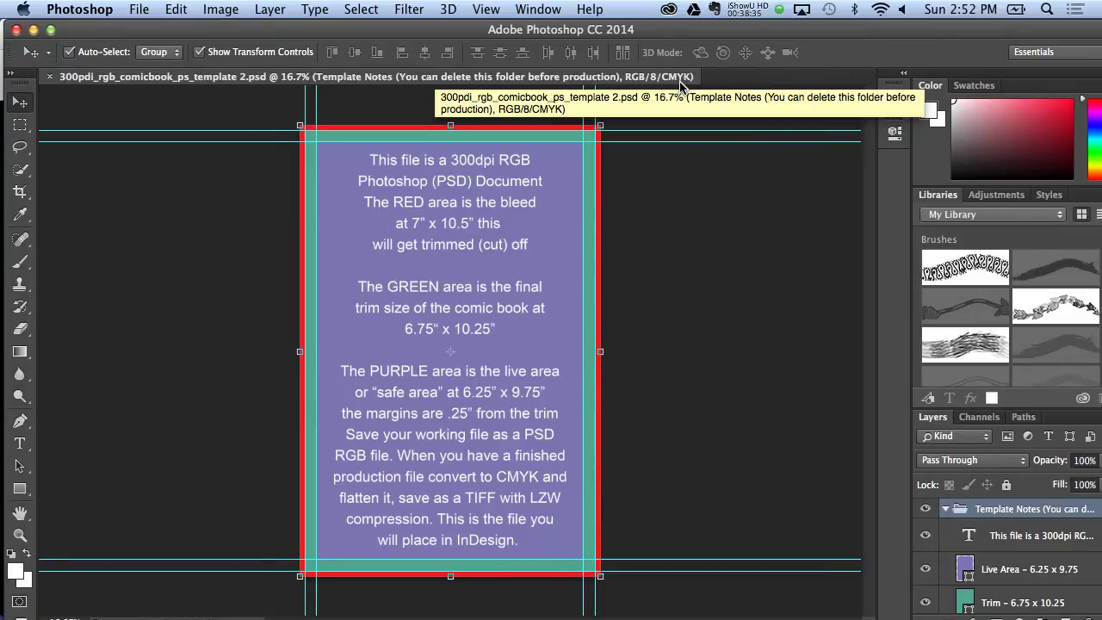
pyautogui.click(532, 8)
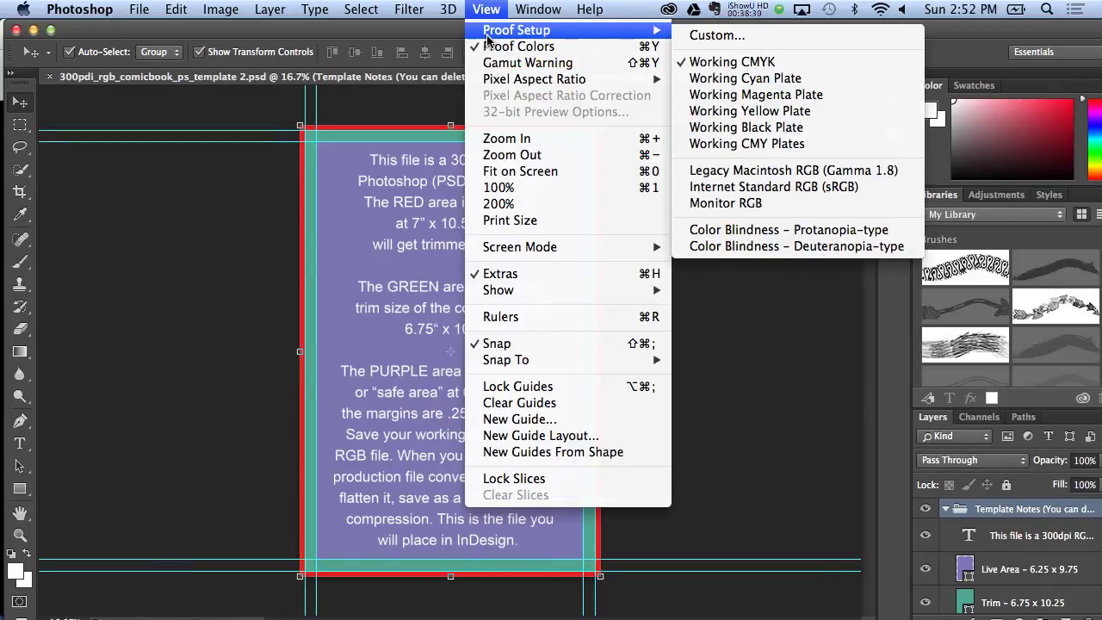
pyautogui.moveTo(517, 29)
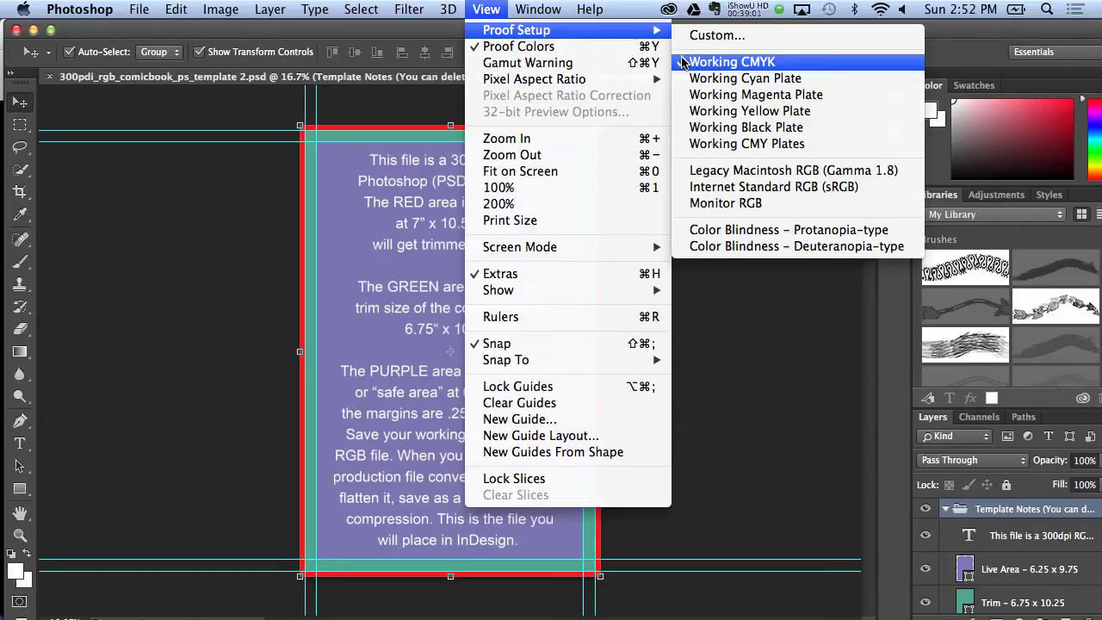
pyautogui.click(732, 62)
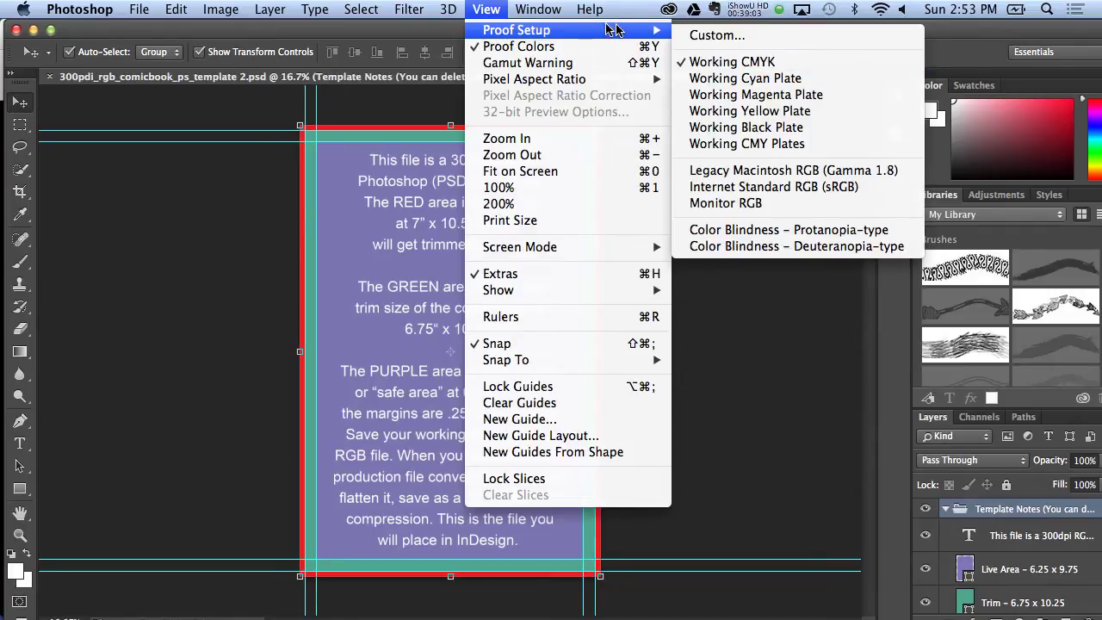
pyautogui.click(568, 45)
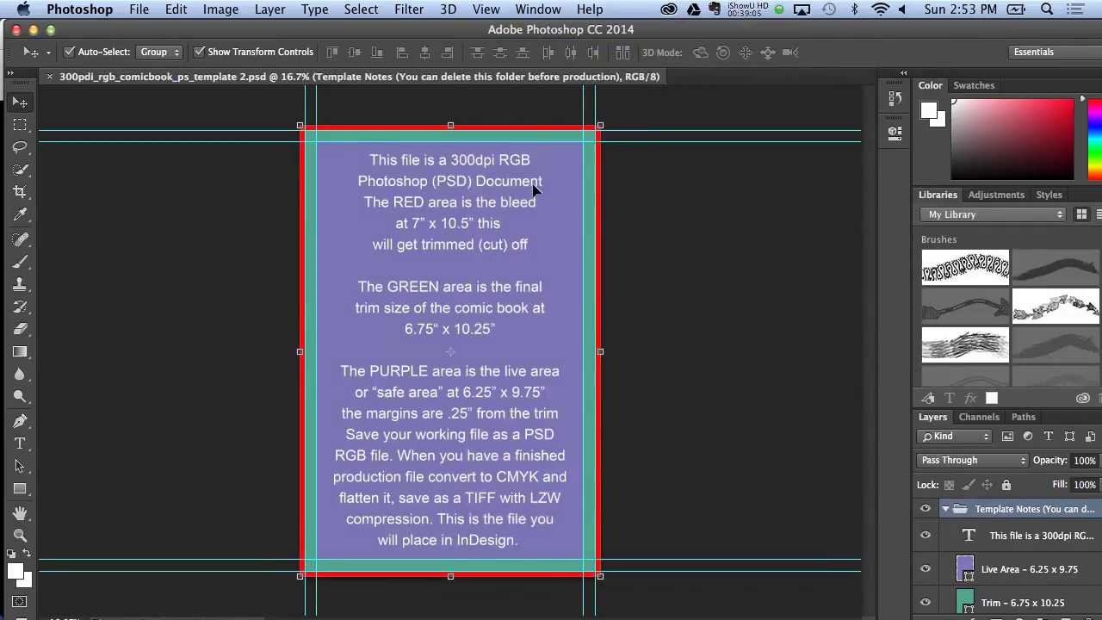
pyautogui.click(139, 9)
# Step: In the Open dialog, browse up from Production Files to the Desktop folder
pyautogui.click(155, 47)
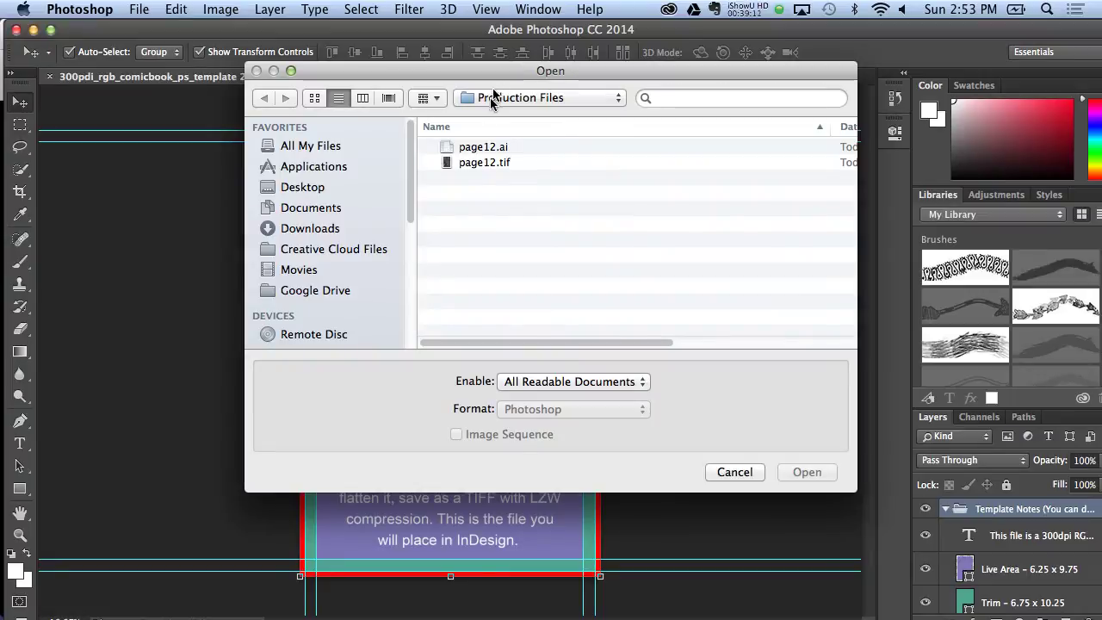
pyautogui.click(496, 98)
pyautogui.click(493, 115)
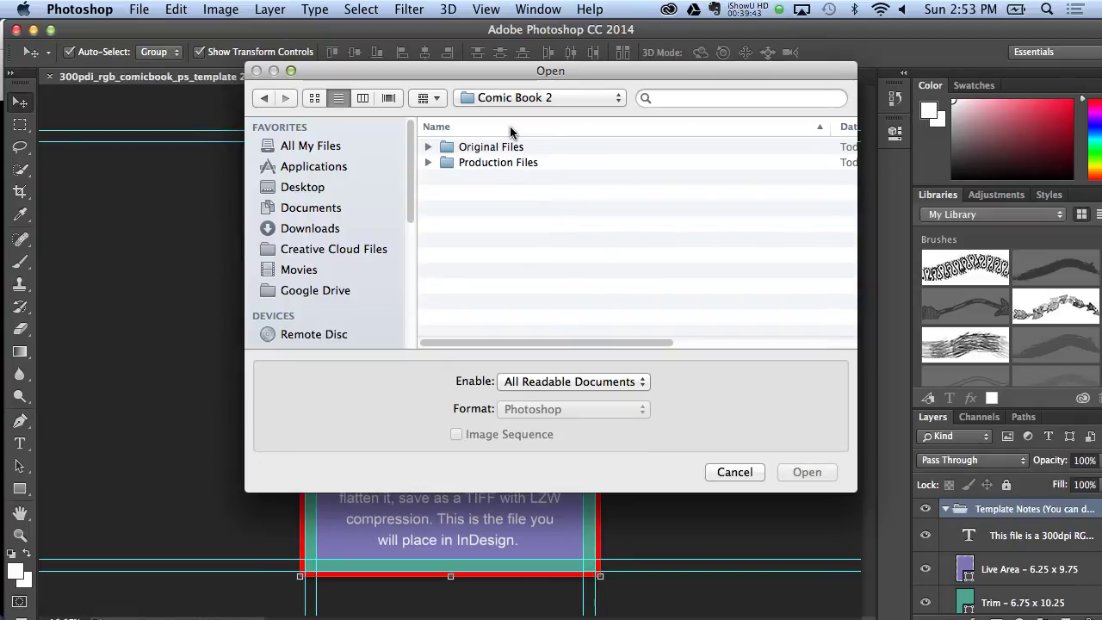
pyautogui.click(548, 100)
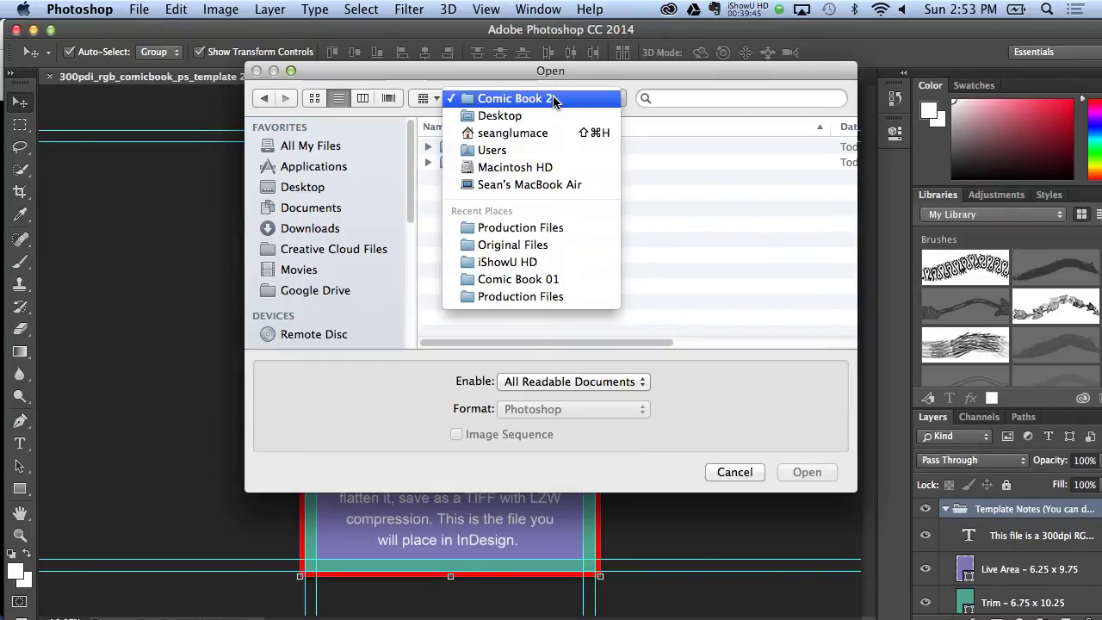
pyautogui.click(545, 110)
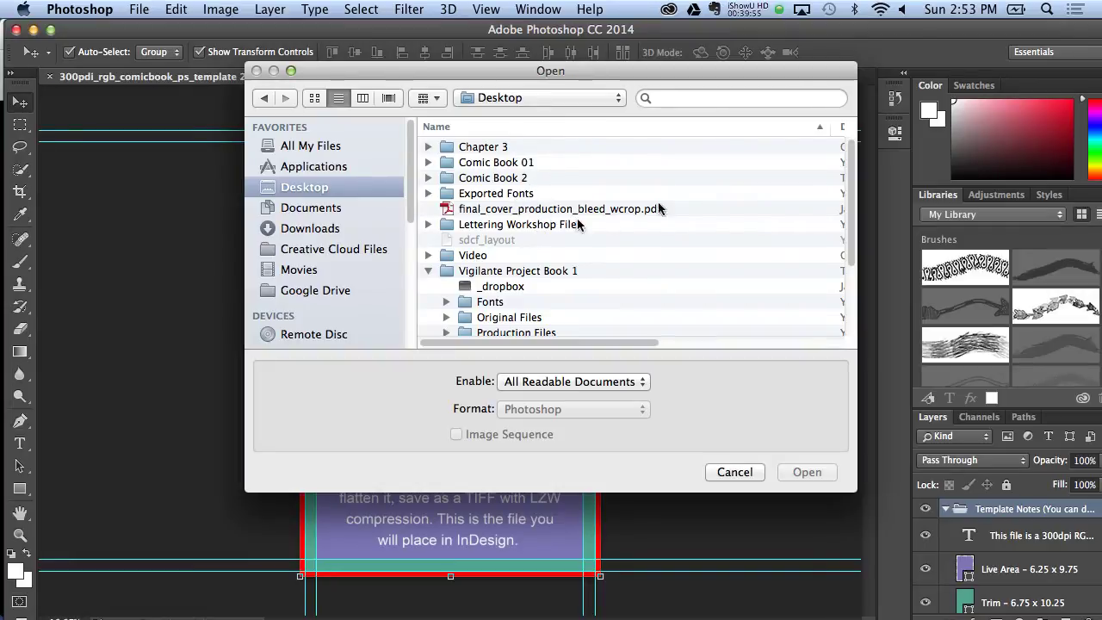
pyautogui.click(581, 146)
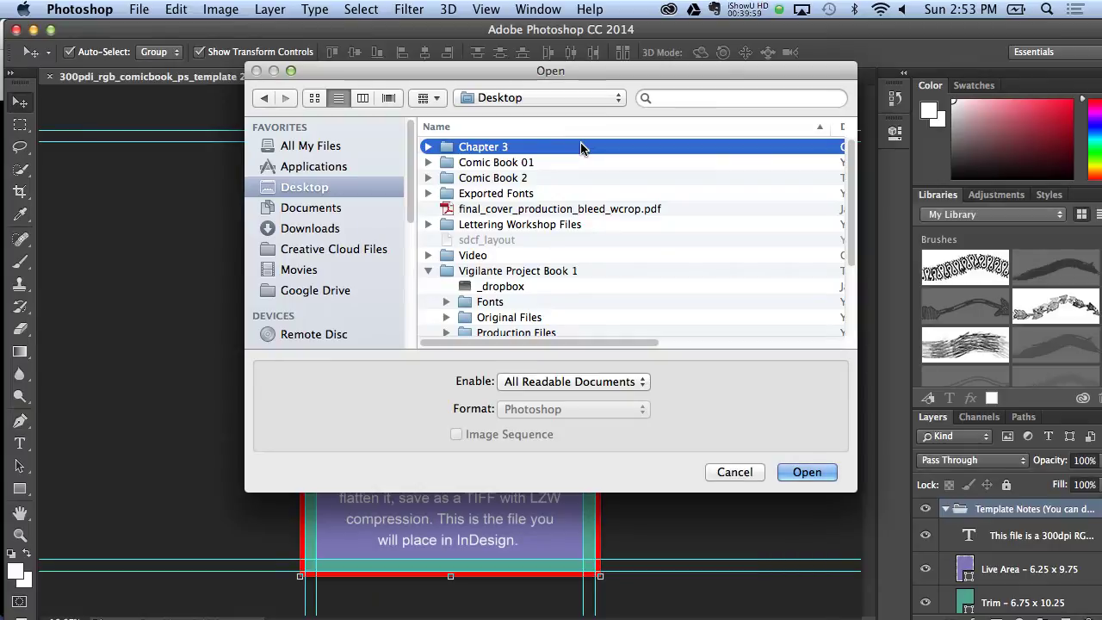
pyautogui.moveTo(341, 80); pyautogui.dragTo(529, 394)
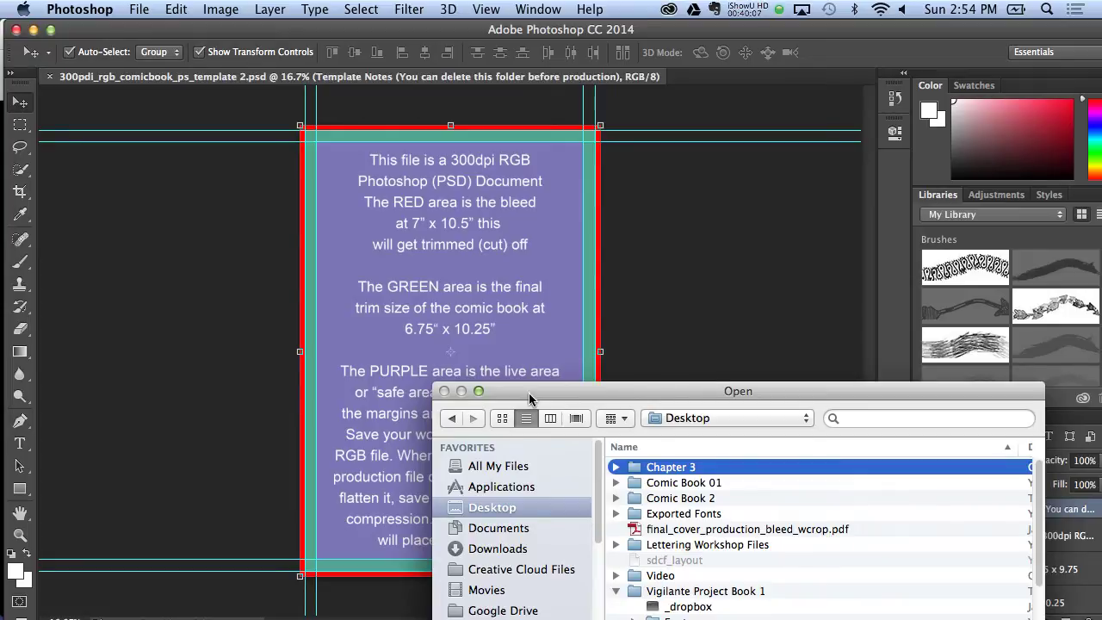
pyautogui.moveTo(529, 392); pyautogui.dragTo(283, 53)
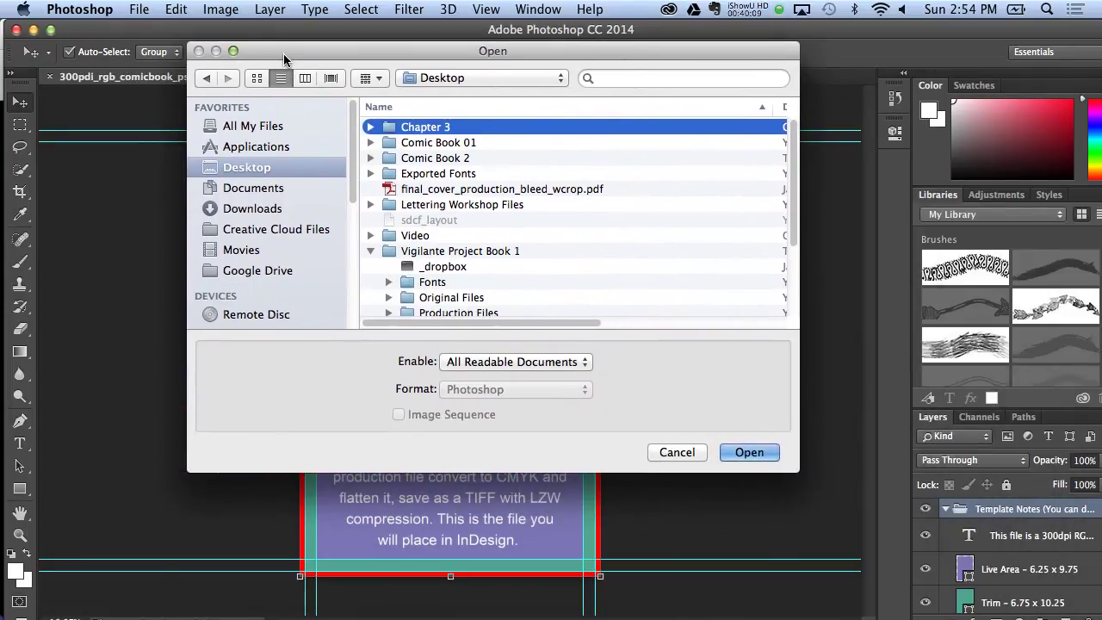
# Step: Locate 12.jpg in the Original Files folder and preview it with Quick Look
pyautogui.doubleClick(534, 207)
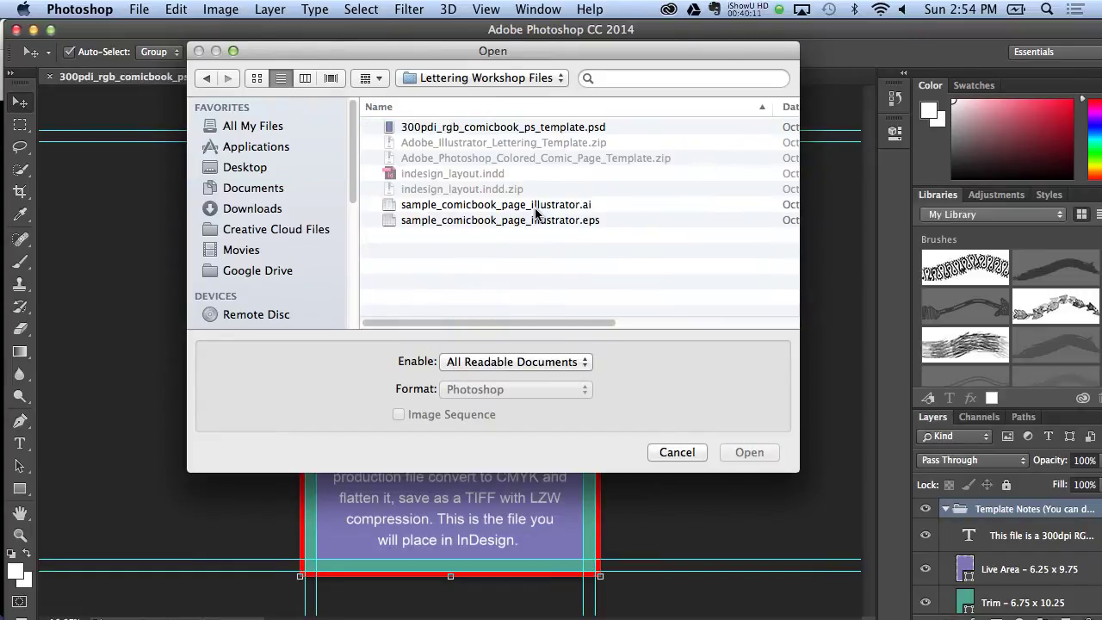
pyautogui.click(469, 78)
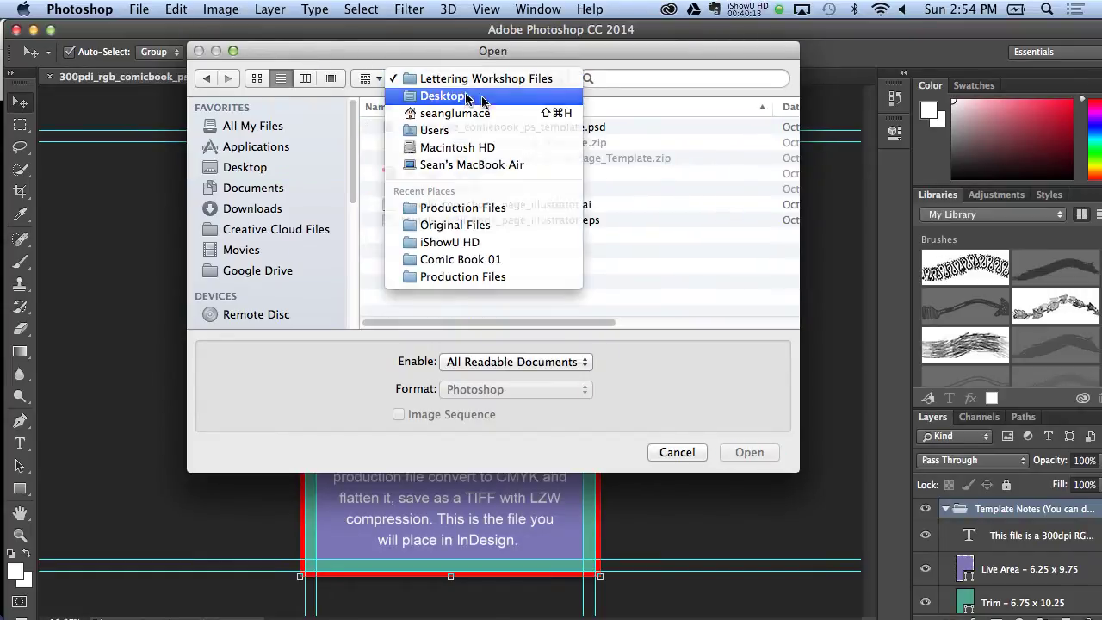
pyautogui.click(472, 96)
pyautogui.scroll(-5, 774, 166)
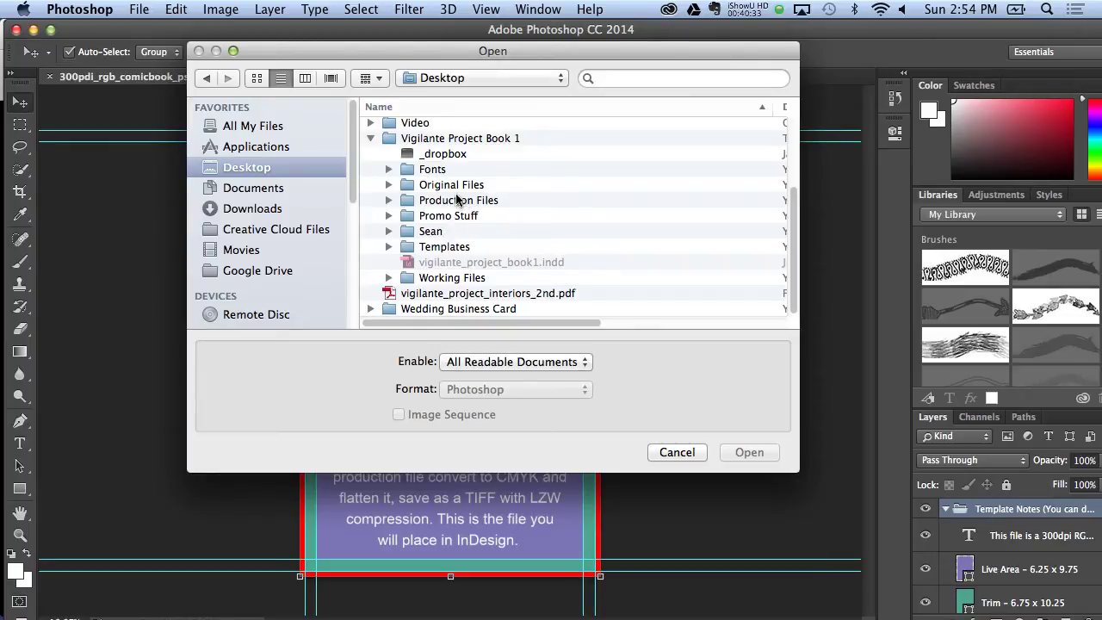
pyautogui.doubleClick(465, 184)
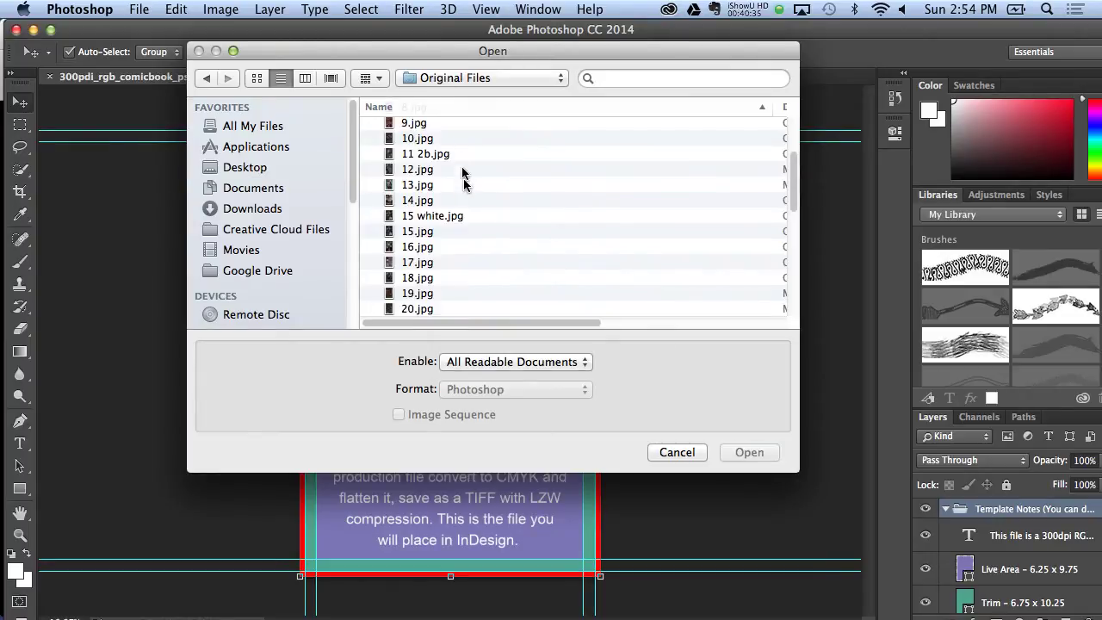
pyautogui.moveTo(793, 172); pyautogui.dragTo(799, 76)
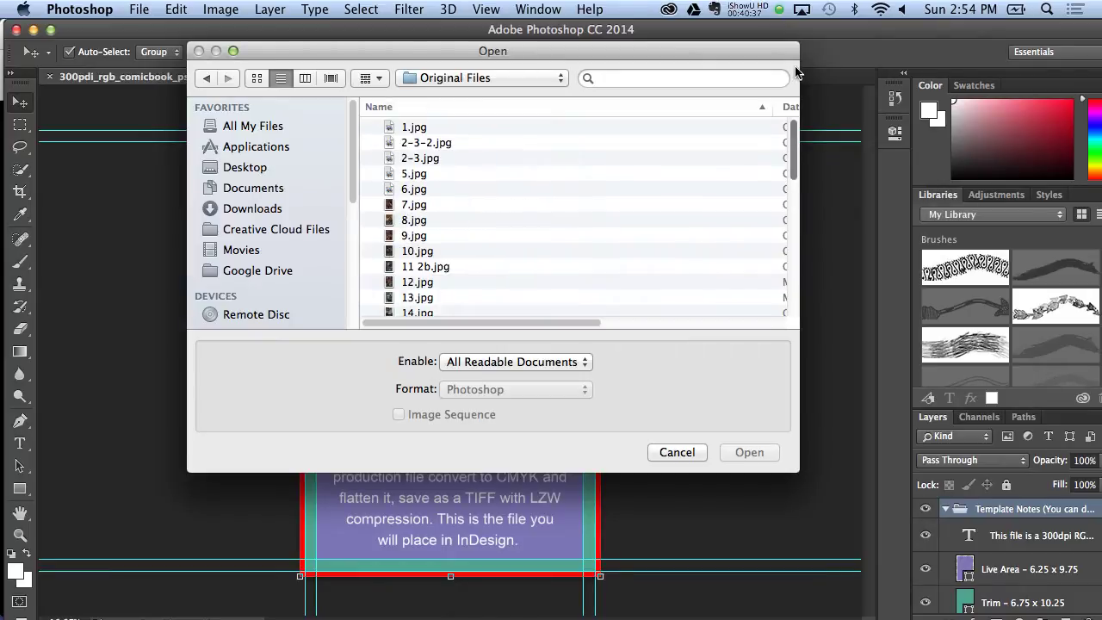
pyautogui.click(421, 284)
pyautogui.press('space')
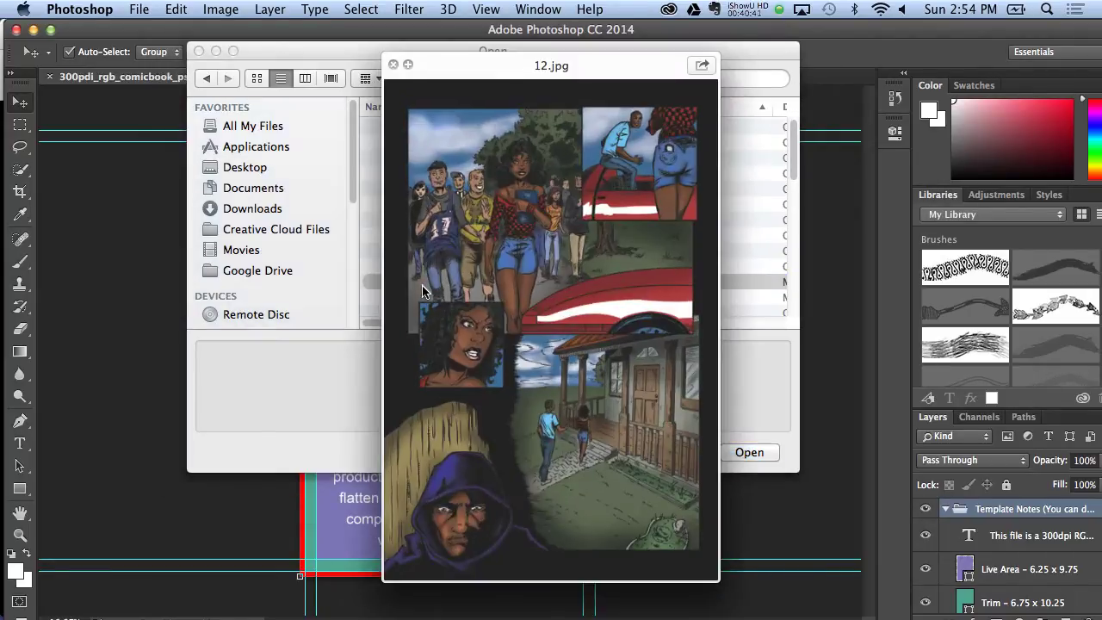
pyautogui.press('space')
# Step: Open 12.jpg and check its Image Size (7 × 10.5 in at 300 ppi) without changing it
pyautogui.click(746, 451)
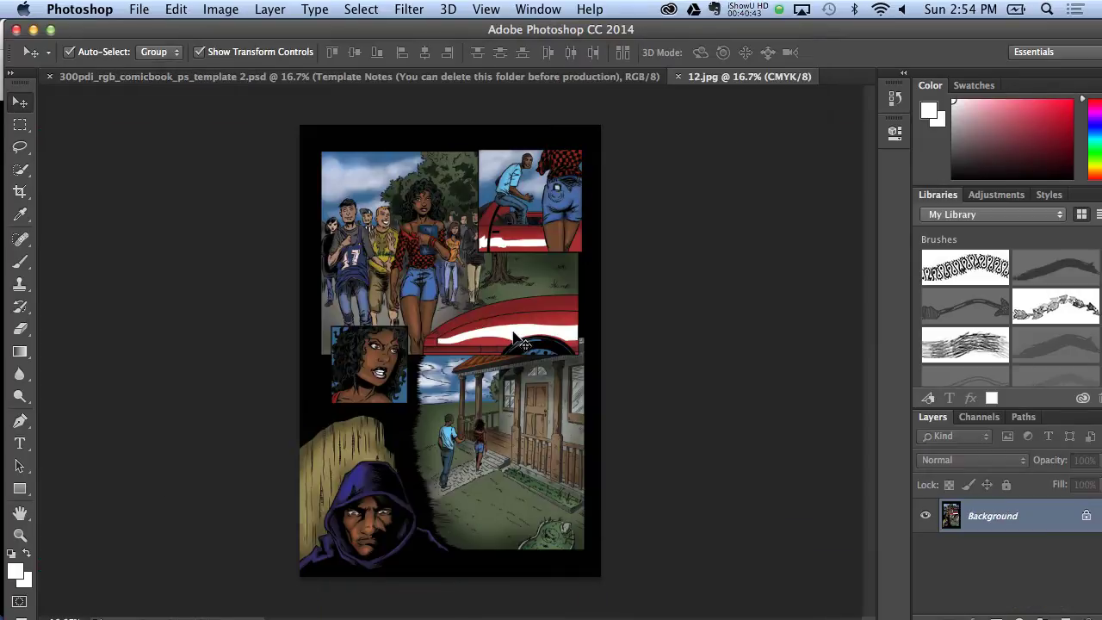
pyautogui.click(241, 9)
pyautogui.click(243, 143)
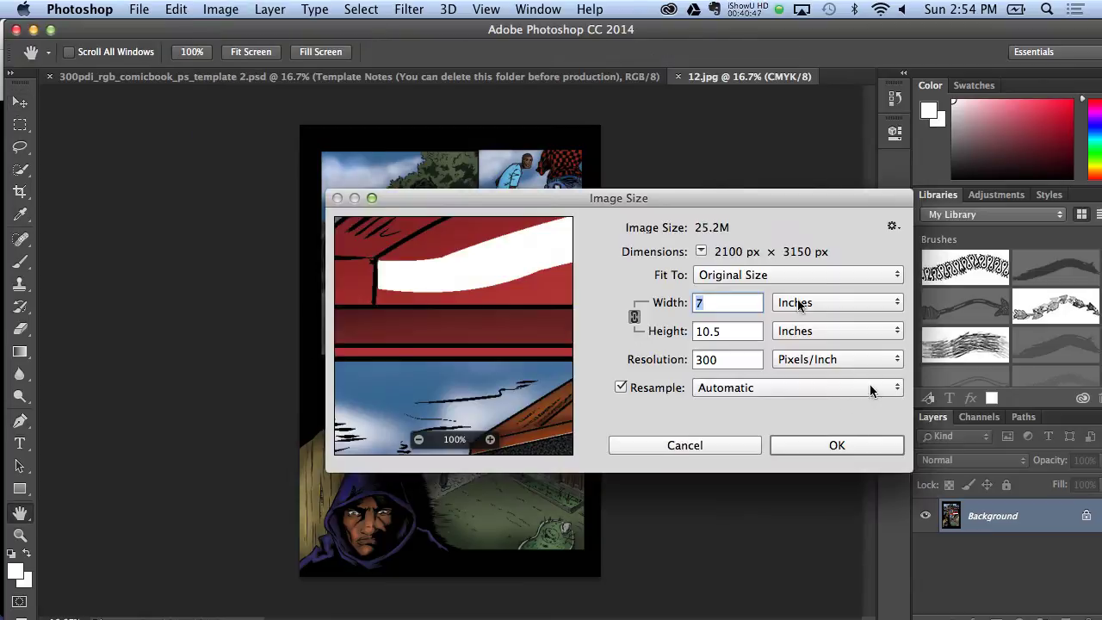
pyautogui.moveTo(744, 155); pyautogui.dragTo(606, 124)
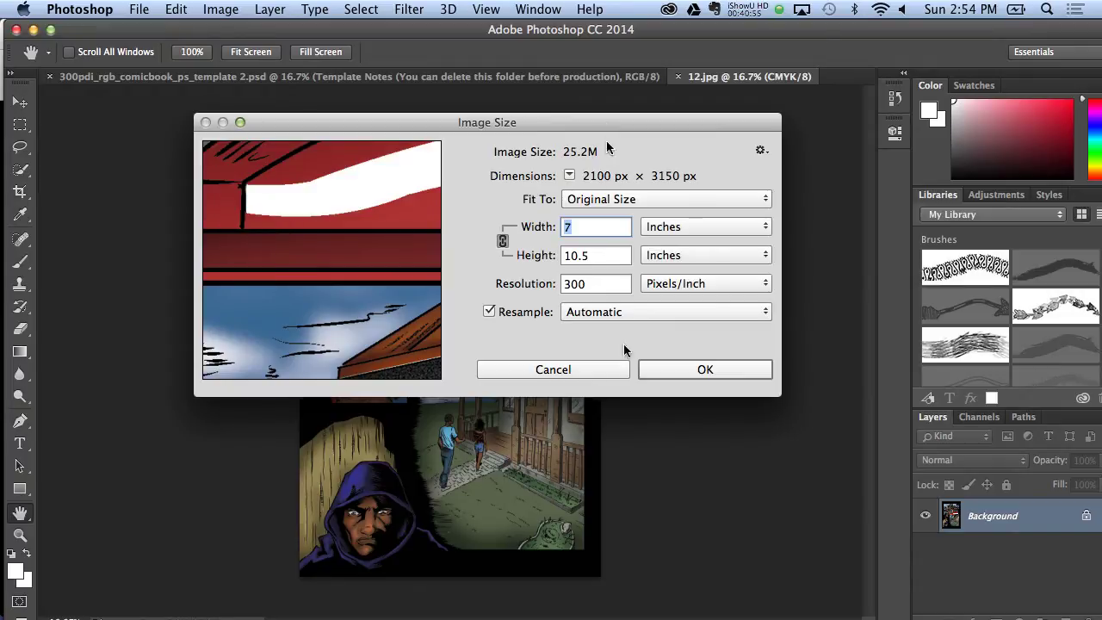
pyautogui.click(618, 312)
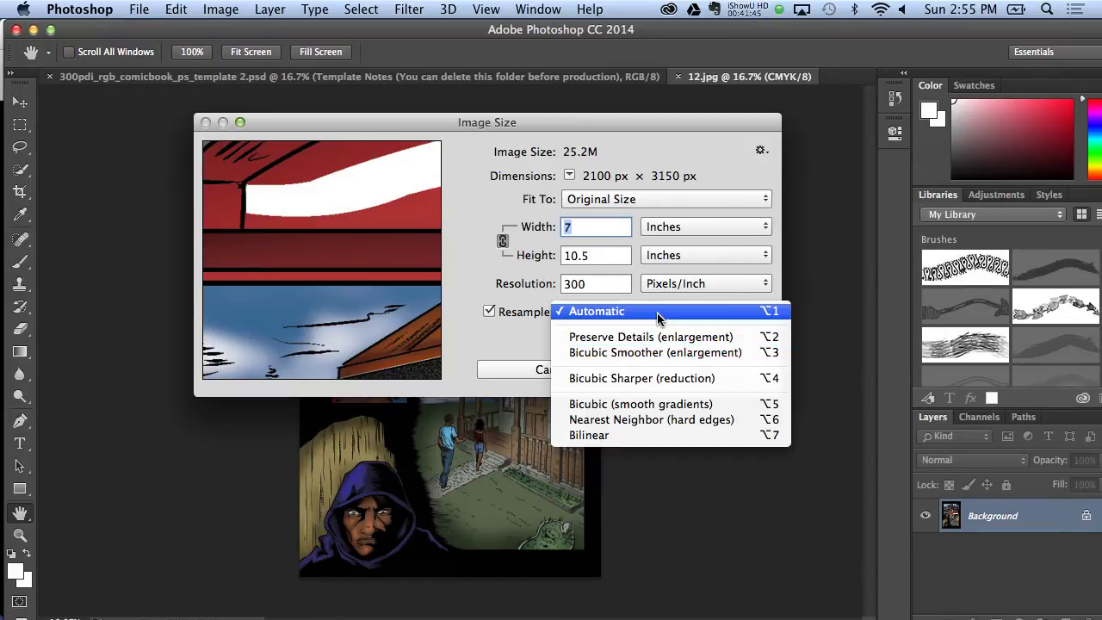
pyautogui.click(657, 312)
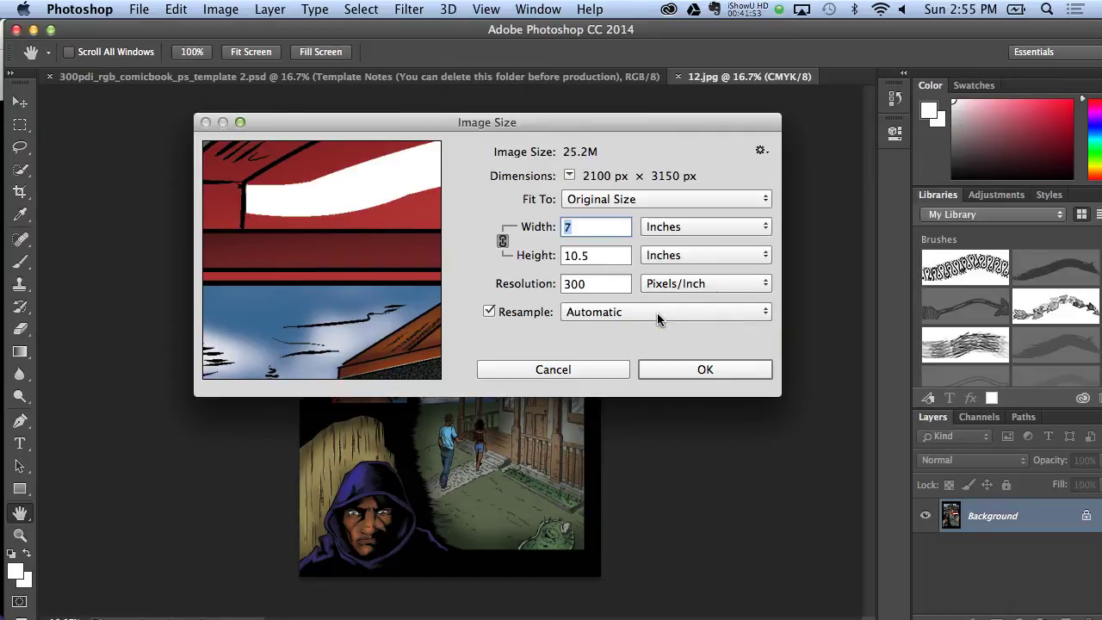
pyautogui.click(584, 369)
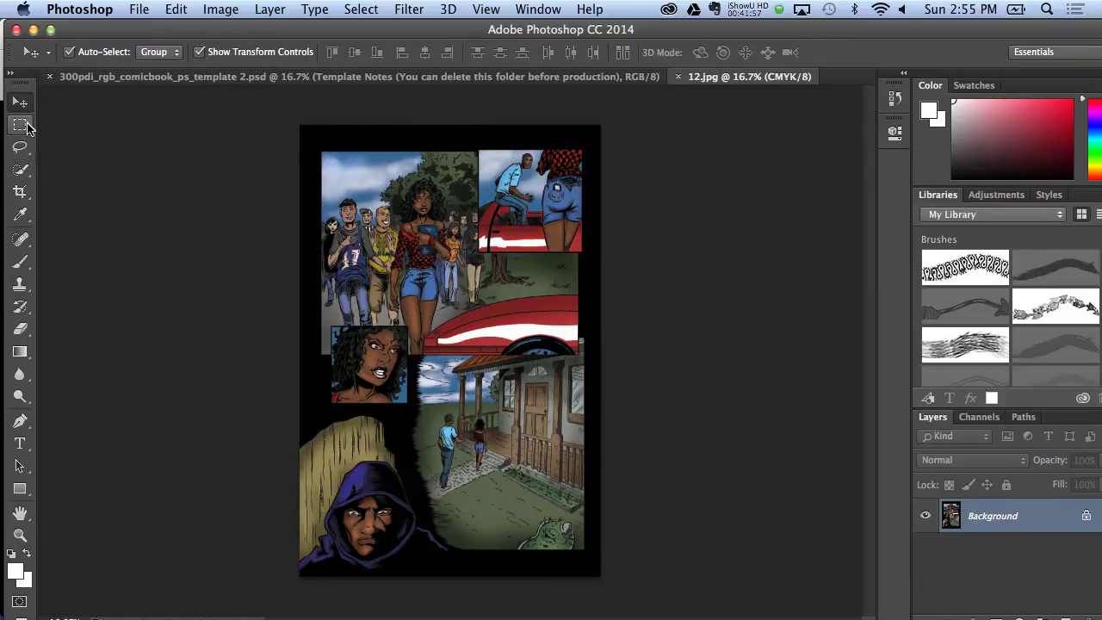
# Step: Copy the entire 12.jpg page and paste it into the comic template as Layer 1
pyautogui.click(20, 125)
pyautogui.press('super+a')
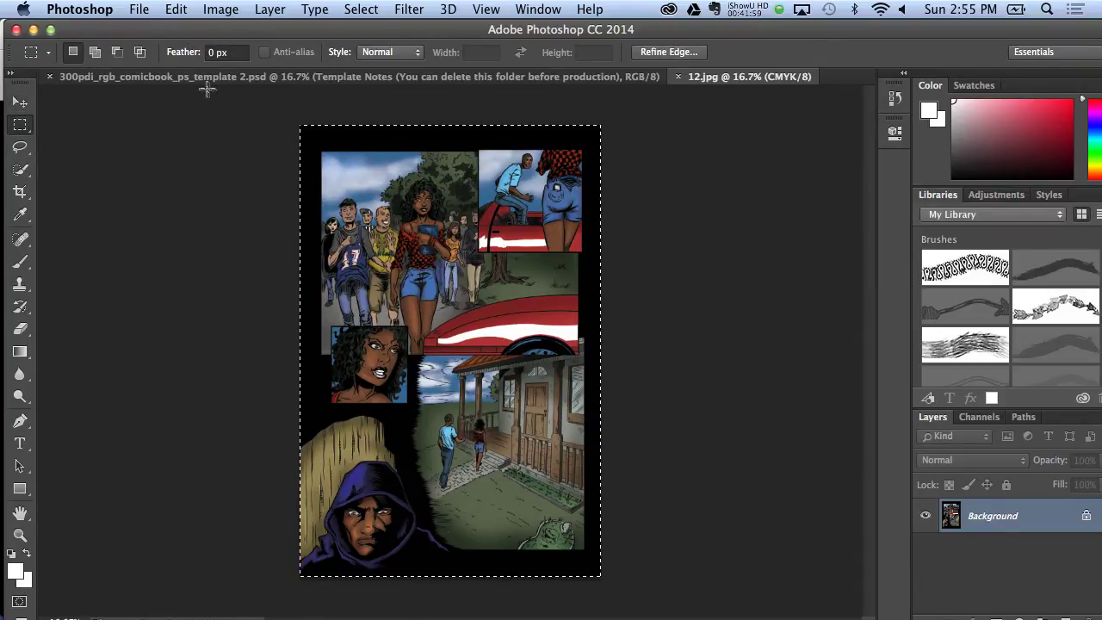
pyautogui.press('super+d')
pyautogui.click(217, 84)
pyautogui.press('super+v')
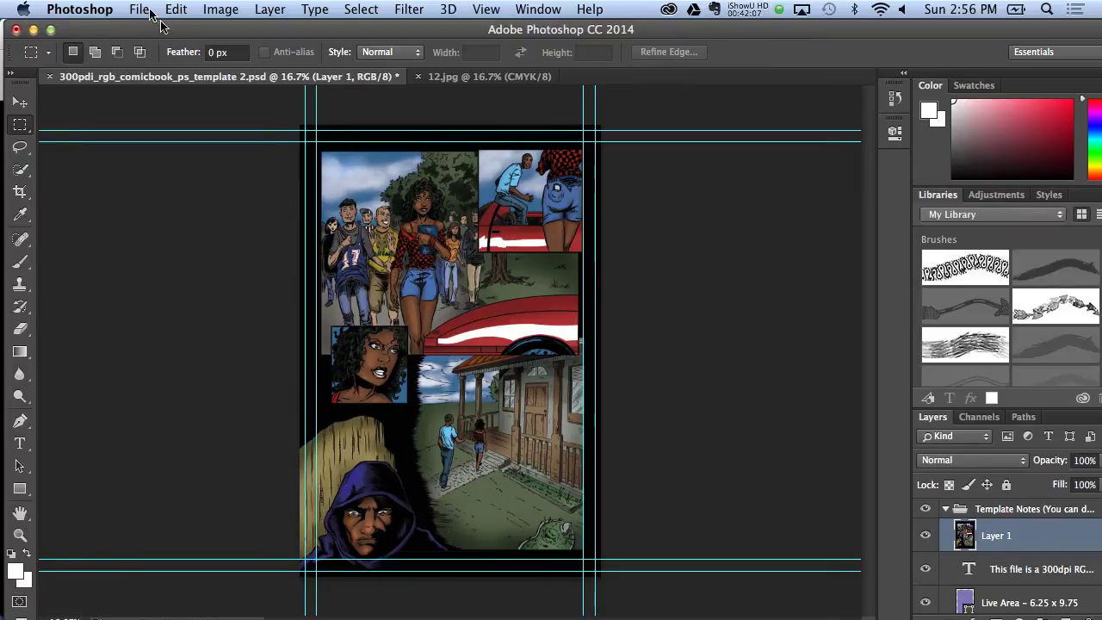
pyautogui.moveTo(164, 31); pyautogui.dragTo(170, 285)
# Step: In Finder, go from Desktop through Vigilante Project Book 1 into the Original Files folder
pyautogui.click(579, 180)
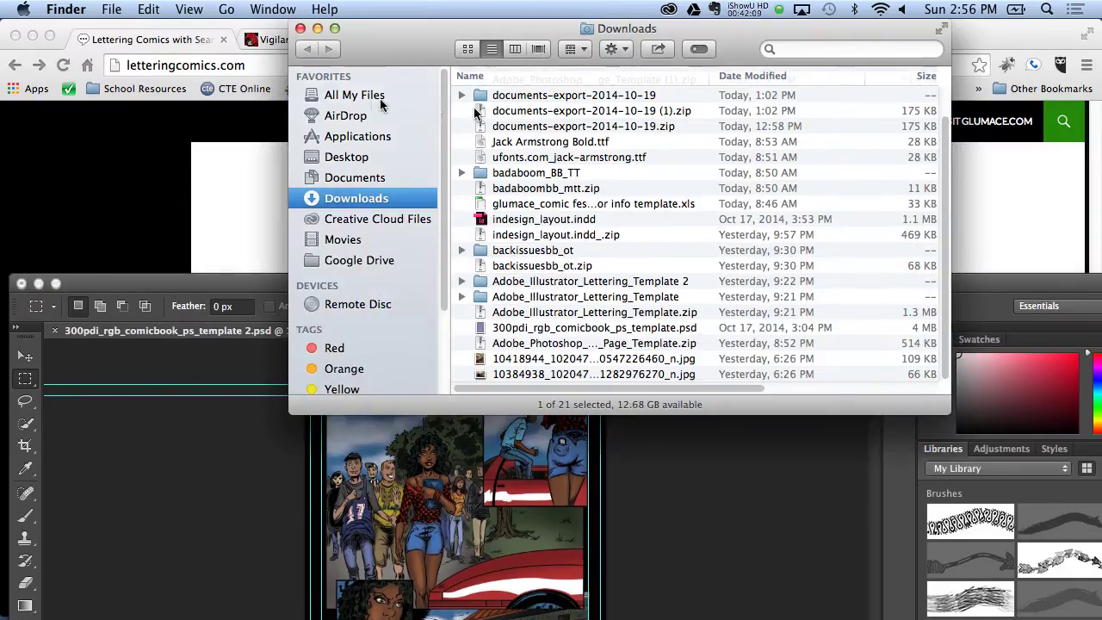
pyautogui.click(332, 157)
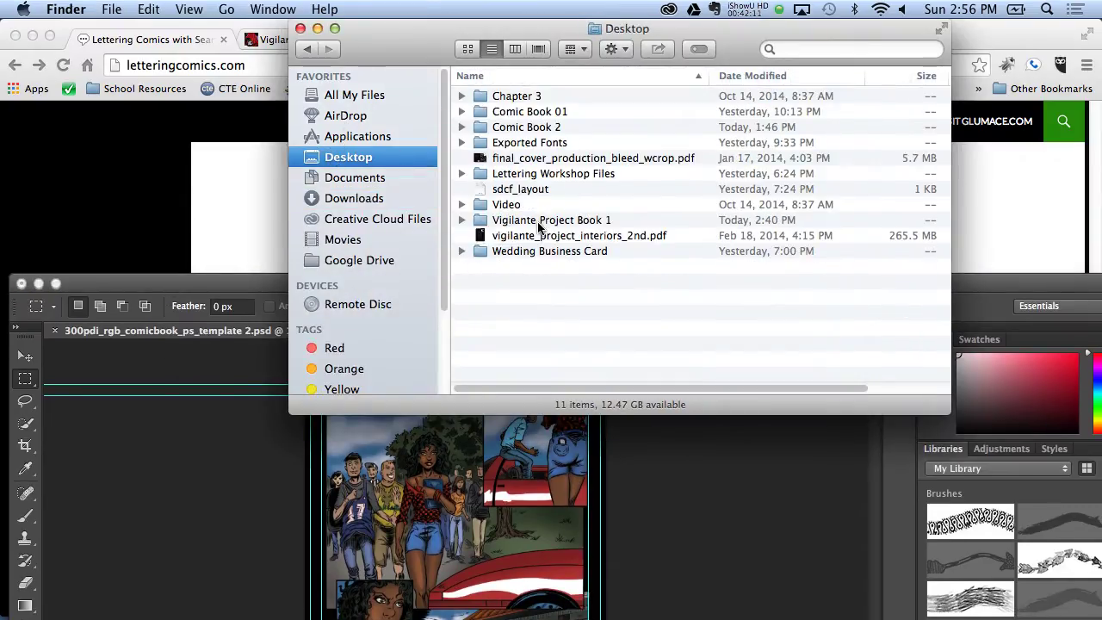
pyautogui.doubleClick(543, 219)
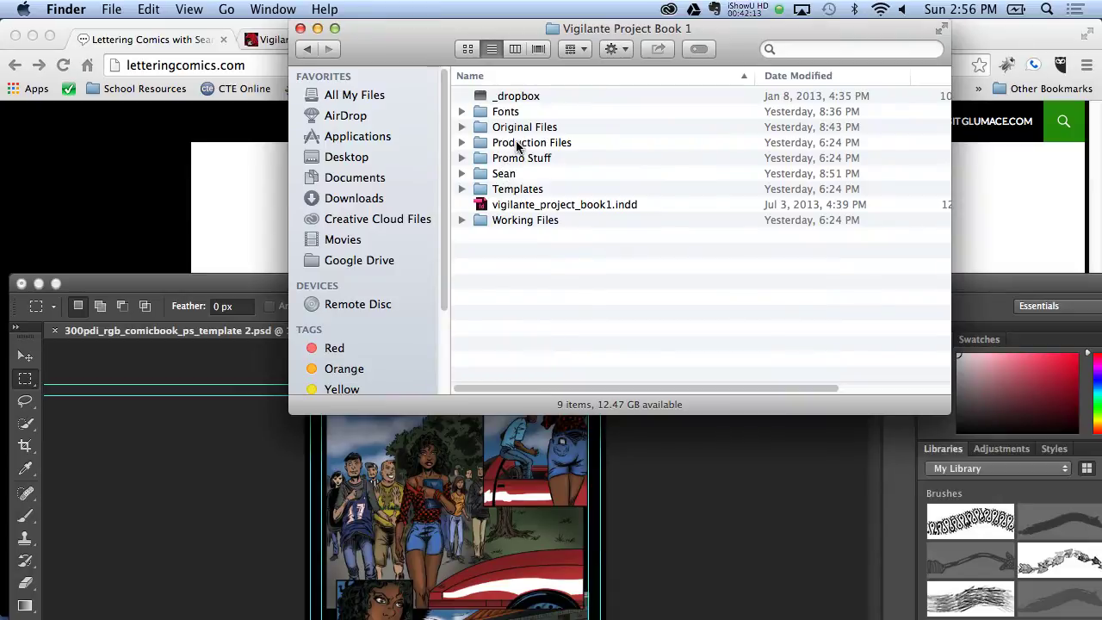
pyautogui.doubleClick(522, 143)
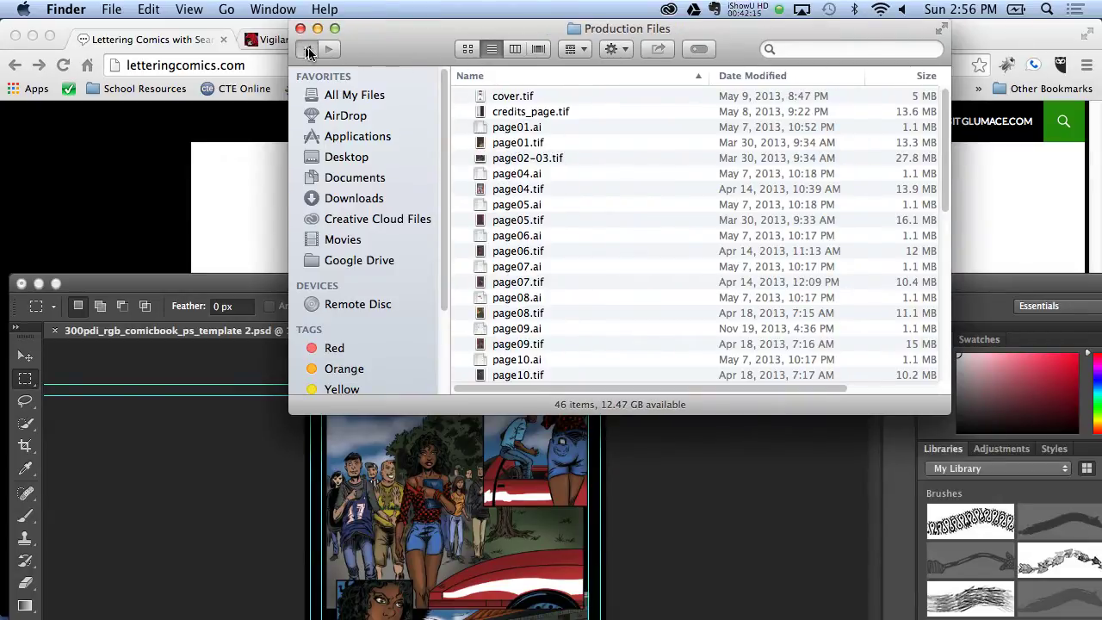
pyautogui.click(307, 49)
pyautogui.click(527, 129)
pyautogui.doubleClick(527, 128)
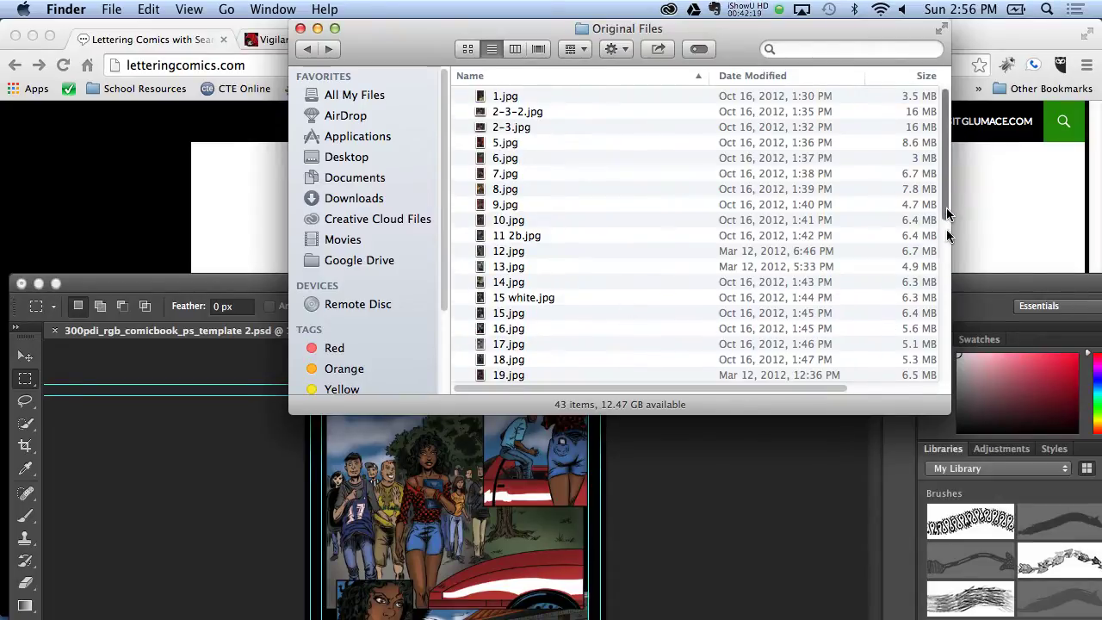
pyautogui.scroll(-10, 946, 213)
pyautogui.scroll(4, 934, 293)
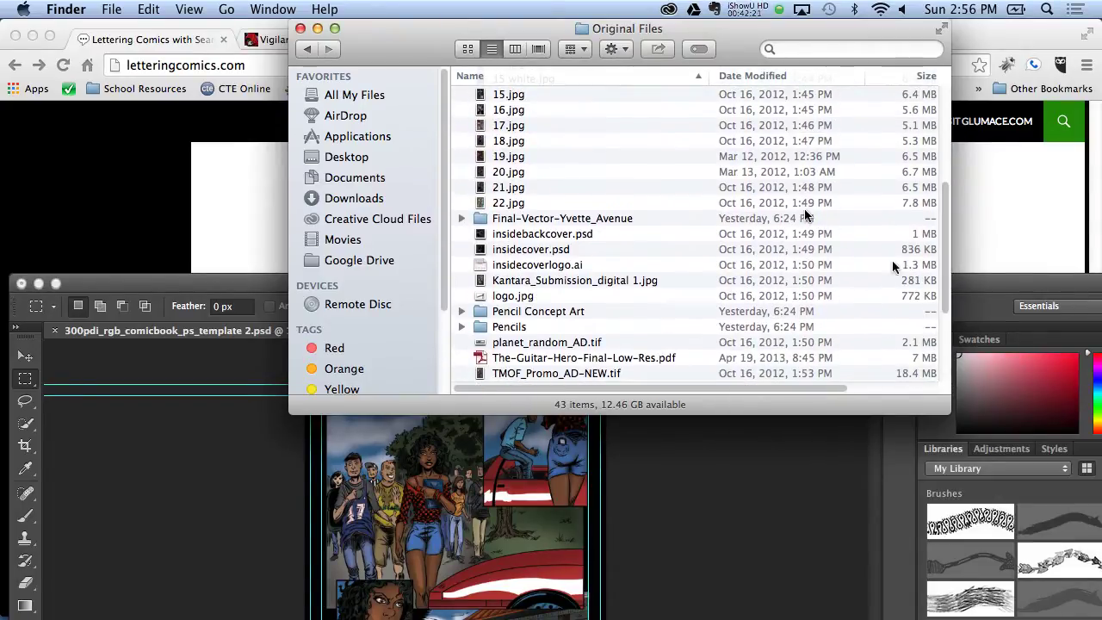
# Step: Select and Quick Look 6.jpg, then drag it onto the Photoshop window
pyautogui.click(778, 193)
pyautogui.press('Up')
pyautogui.press('Up')
pyautogui.press('Up')
pyautogui.press('Up')
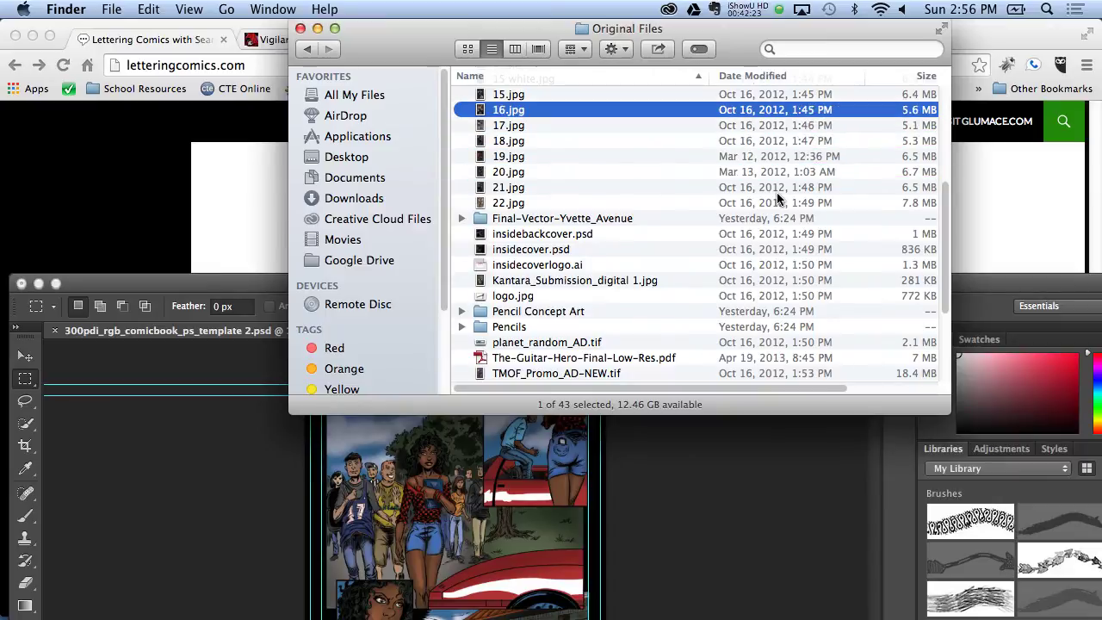
pyautogui.press('Up')
pyautogui.press('Up')
pyautogui.press('Up')
pyautogui.press('Up')
pyautogui.press('Up')
pyautogui.press('Up')
pyautogui.press('Up')
pyautogui.press('Up')
pyautogui.press('Up')
pyautogui.press('Up')
pyautogui.press('Up')
pyautogui.press('Up')
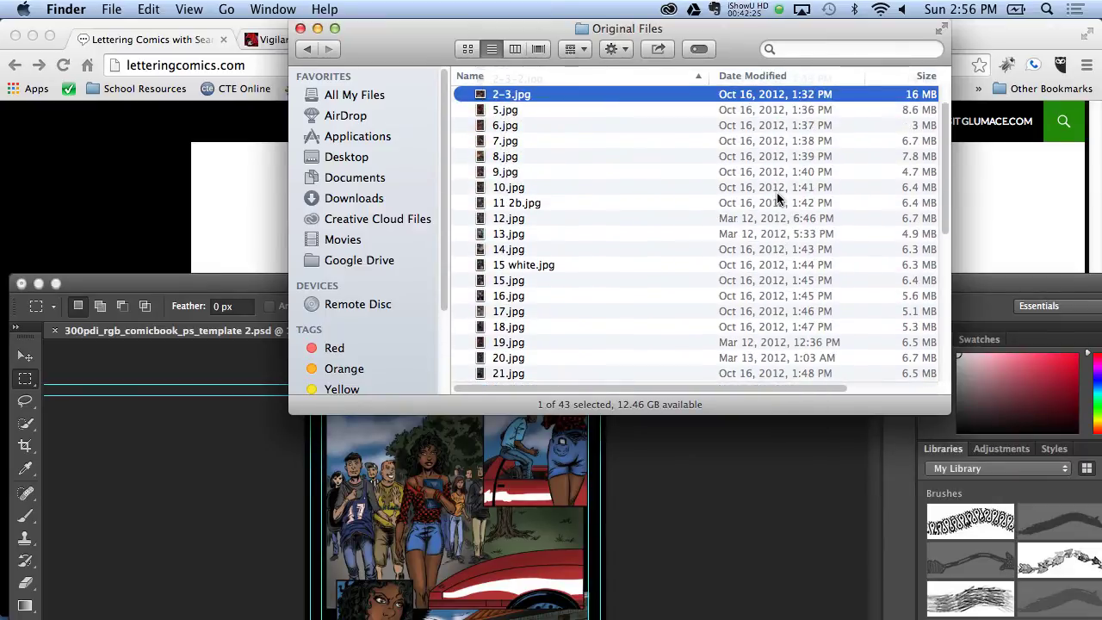
pyautogui.press('Up')
pyautogui.press('Up')
pyautogui.press('Down')
pyautogui.press('Down')
pyautogui.press('Down')
pyautogui.press('Down')
pyautogui.press('space')
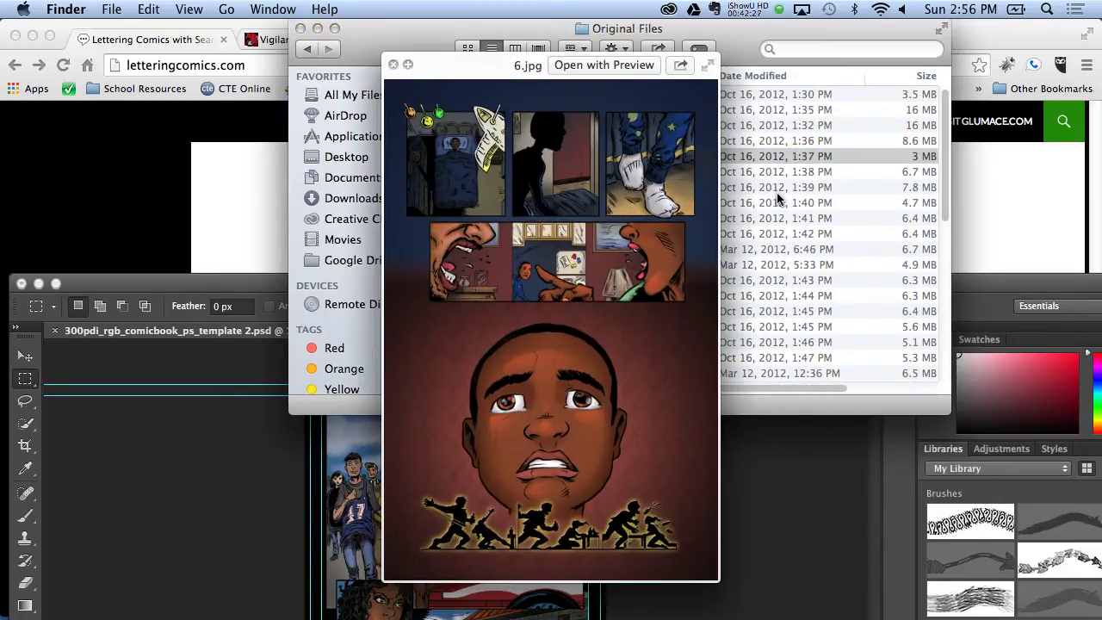
pyautogui.press('space')
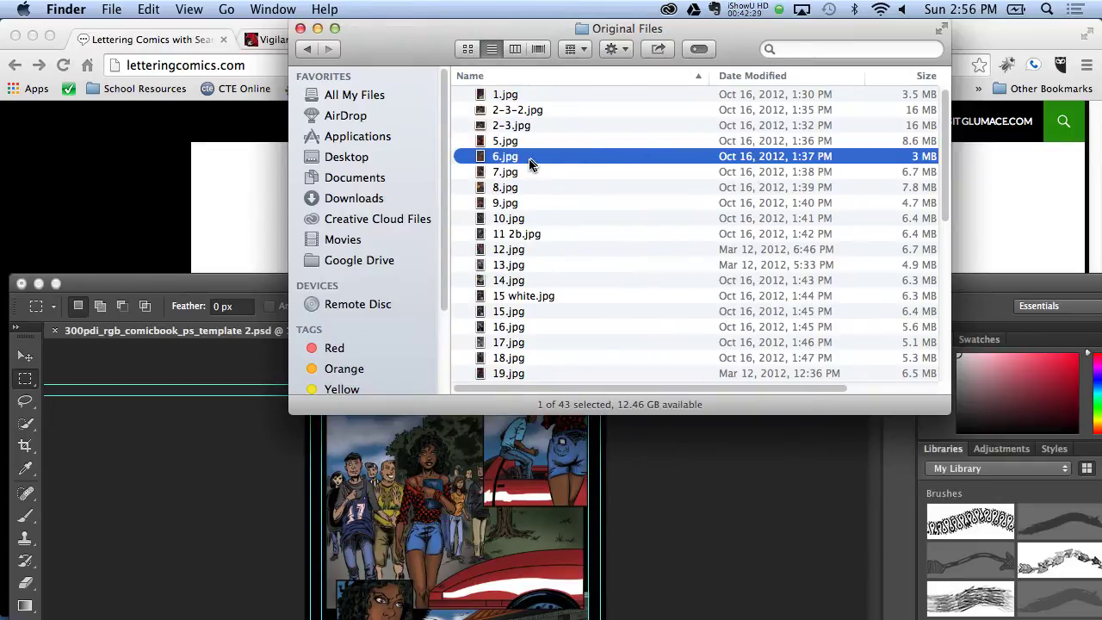
pyautogui.click(543, 170)
pyautogui.moveTo(518, 155)
pyautogui.mouseDown()
pyautogui.moveTo(497, 461)
pyautogui.moveTo(526, 166)
pyautogui.mouseUp()
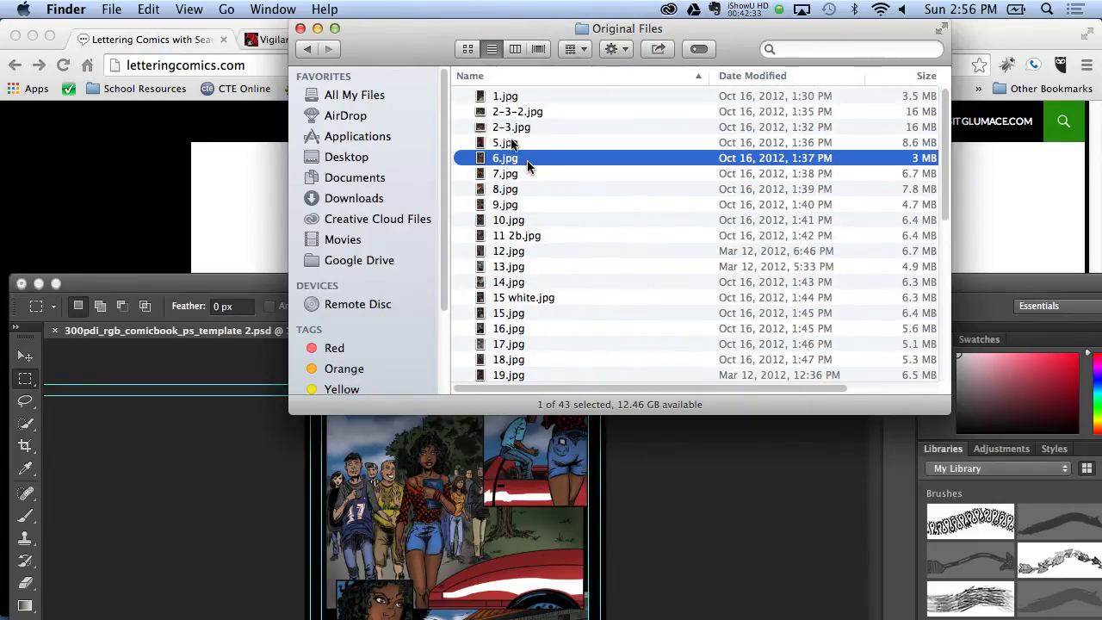
pyautogui.moveTo(498, 167)
pyautogui.mouseDown()
pyautogui.moveTo(618, 606)
pyautogui.moveTo(320, 594)
pyautogui.mouseUp()
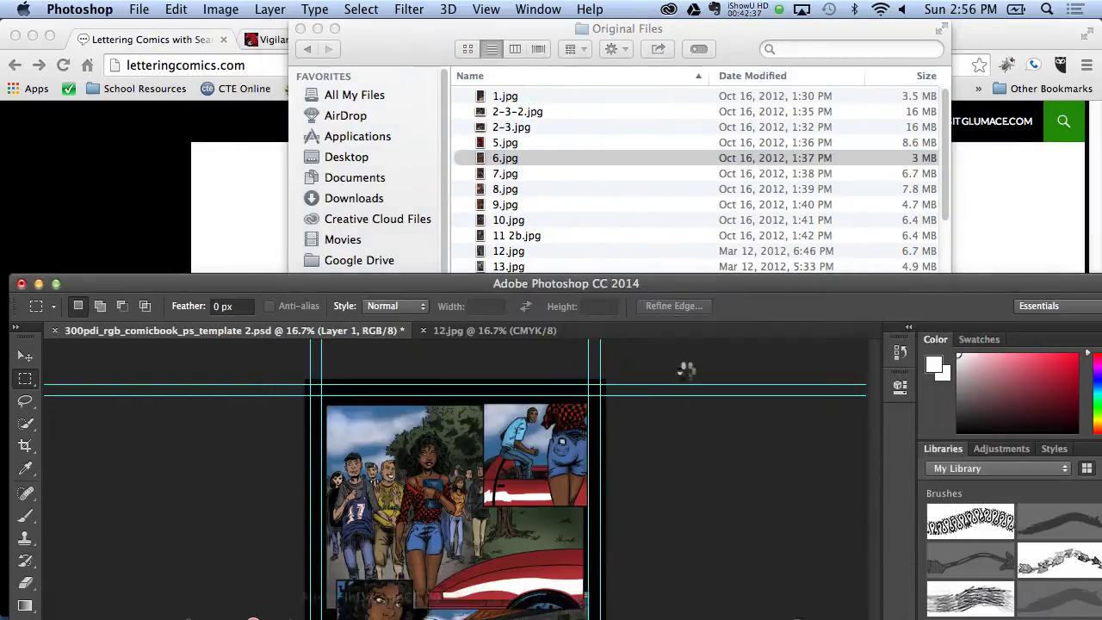
# Step: Open 6.jpg, check its Image Size without changes, then close it to return to the template
pyautogui.moveTo(672, 284); pyautogui.dragTo(667, 12)
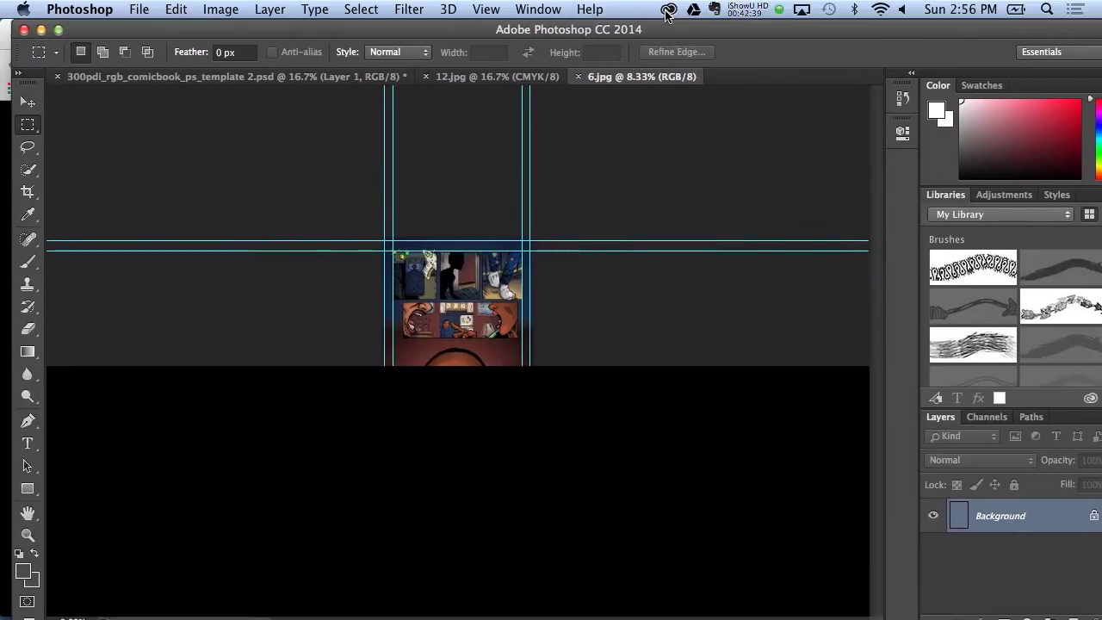
pyautogui.click(226, 9)
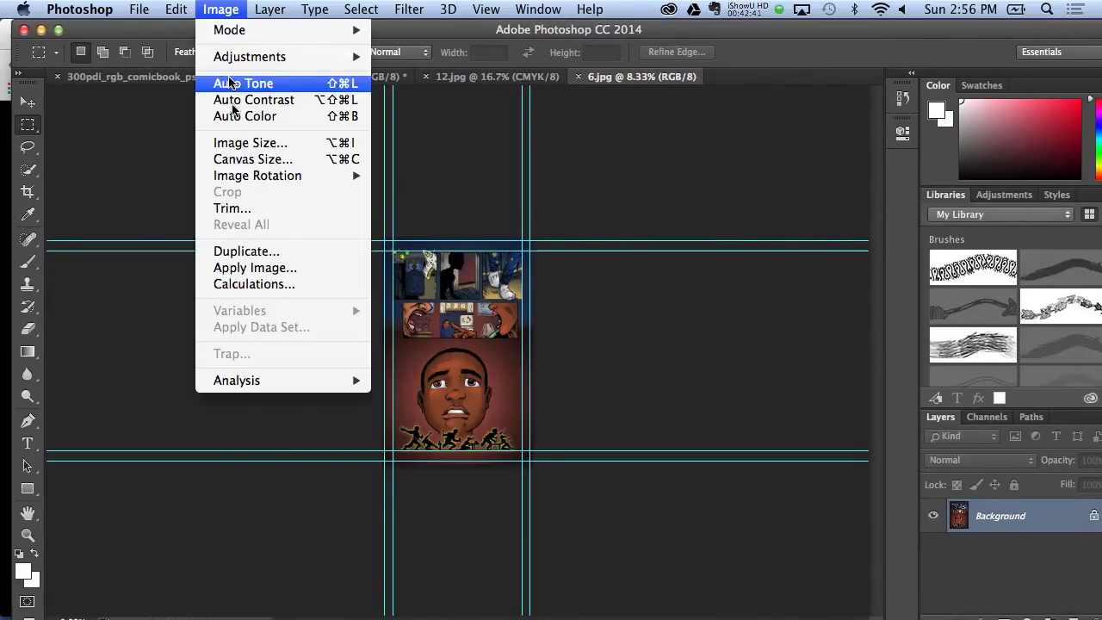
pyautogui.click(232, 144)
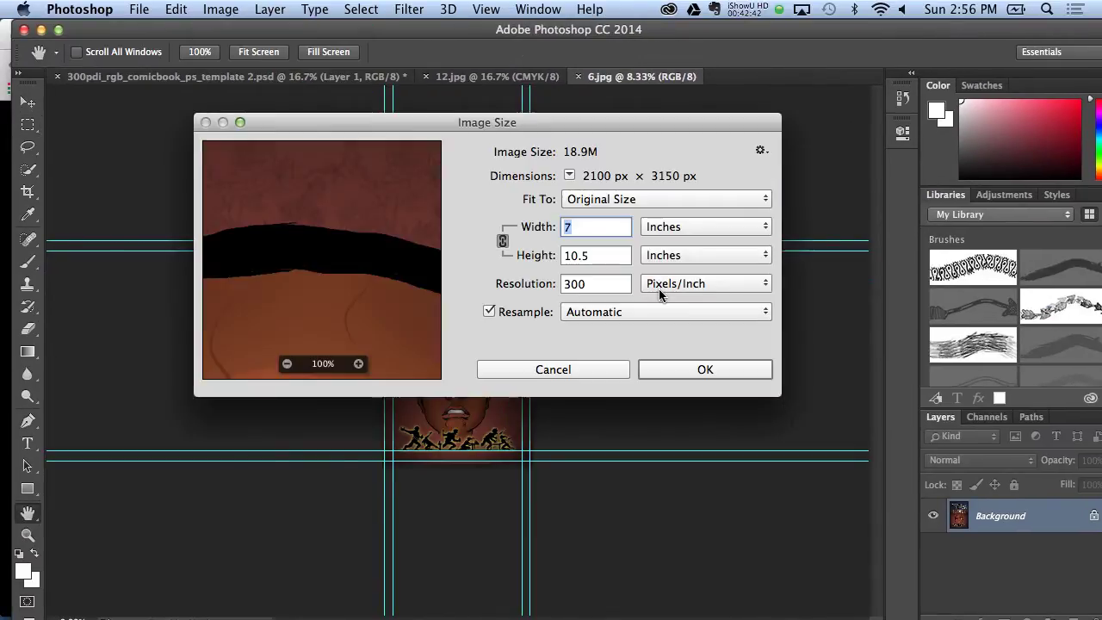
pyautogui.click(573, 364)
pyautogui.press('m')
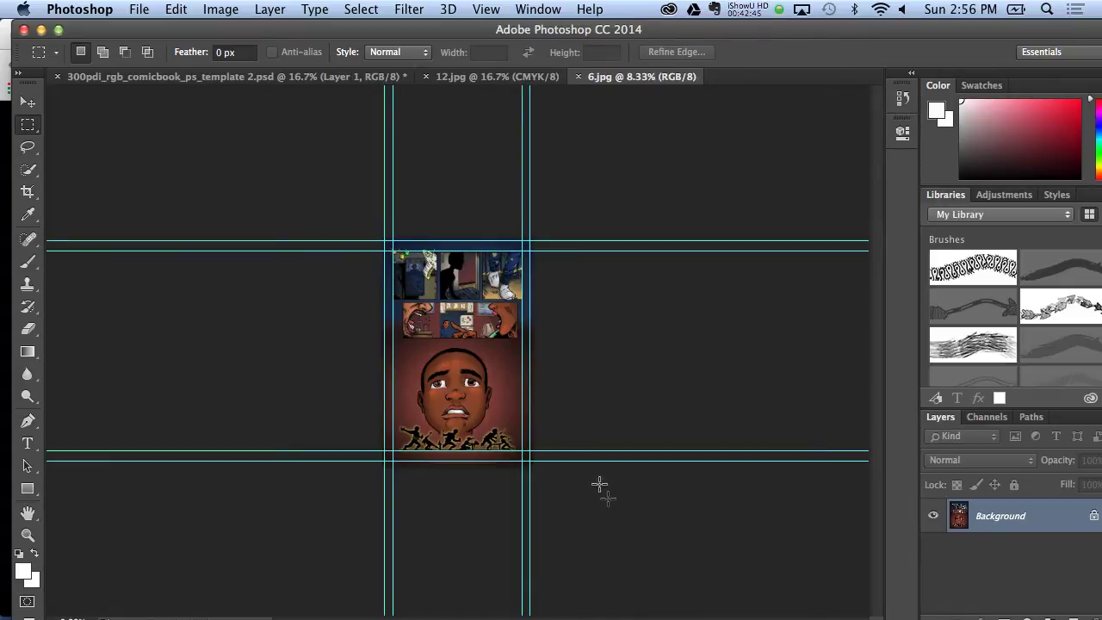
pyautogui.click(578, 77)
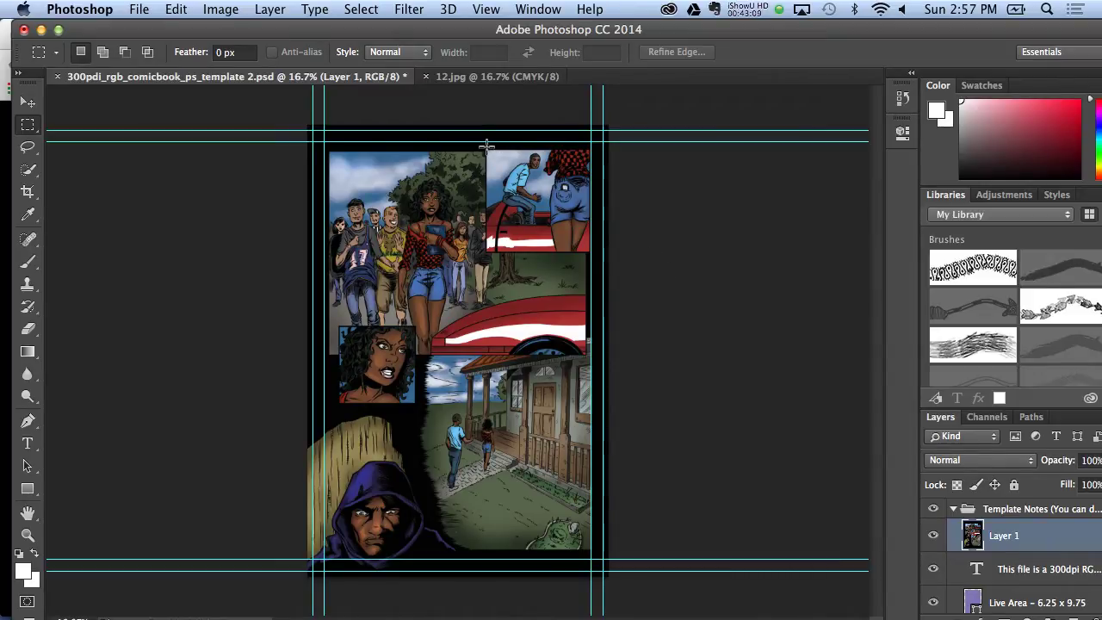
pyautogui.moveTo(486, 144); pyautogui.dragTo(593, 251)
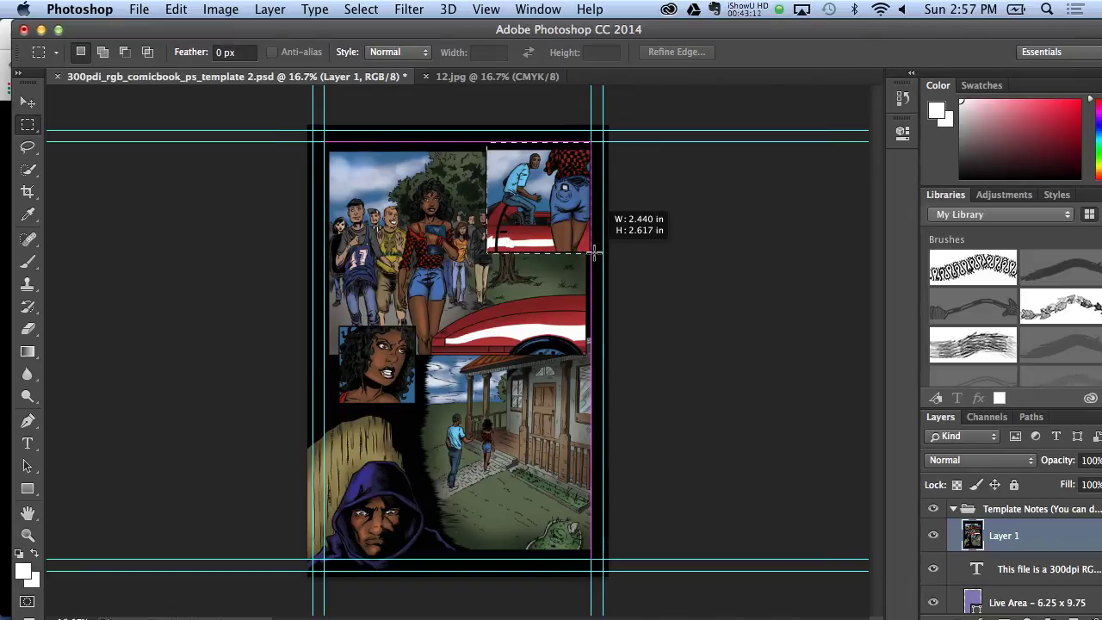
pyautogui.moveTo(593, 252); pyautogui.dragTo(594, 252)
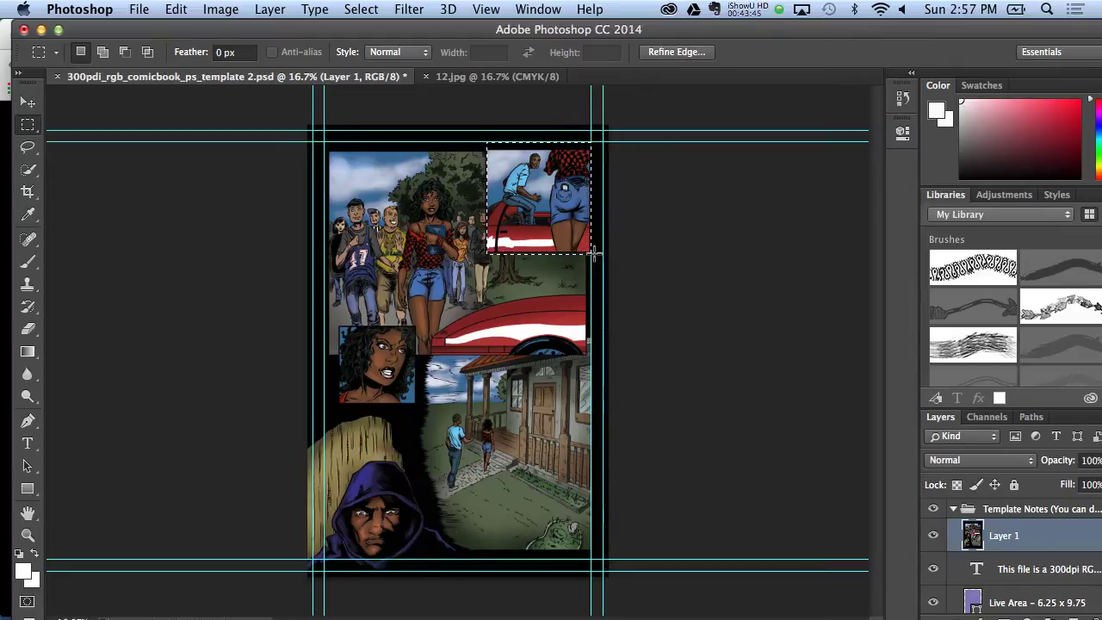
pyautogui.click(258, 176)
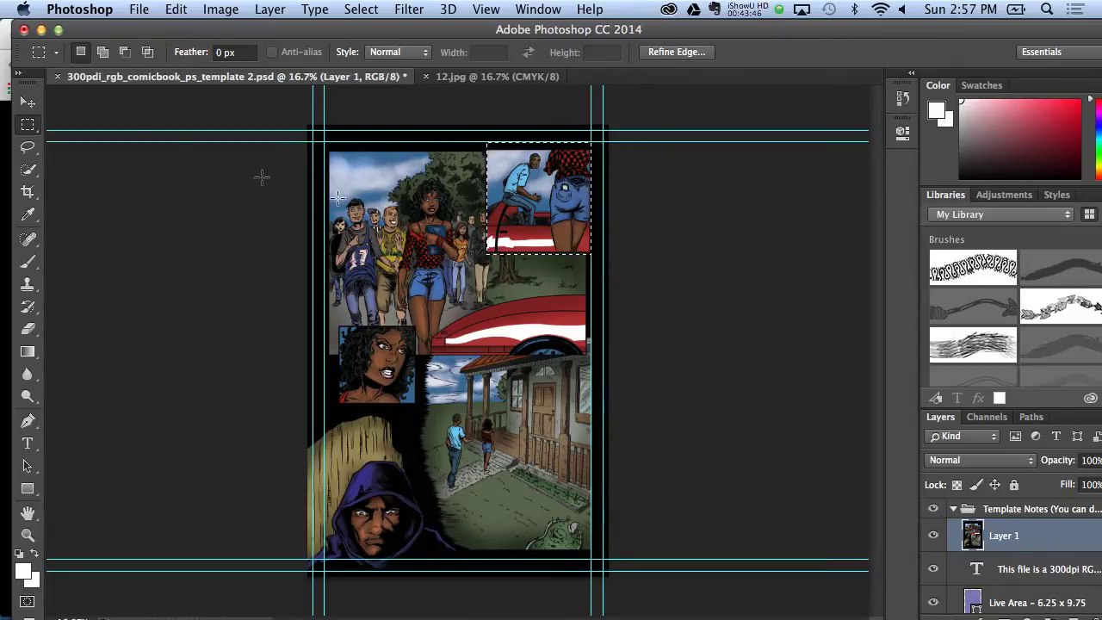
# Step: Convert the comic template to CMYK Color, flattening its layers and accepting the conversion warning
pyautogui.click(495, 78)
pyautogui.click(356, 79)
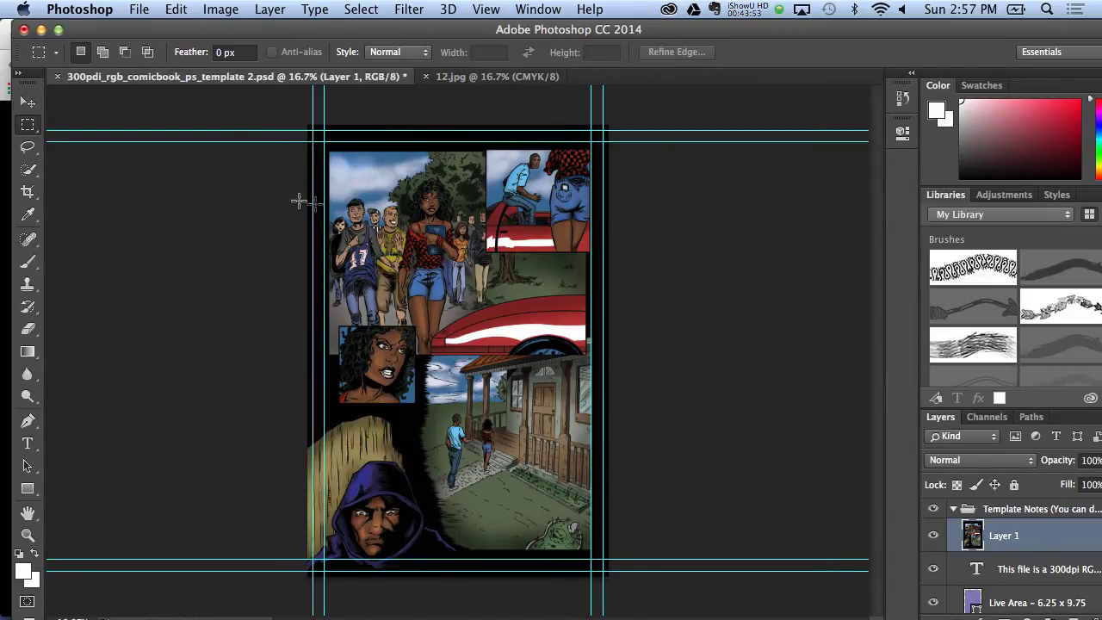
pyautogui.click(139, 8)
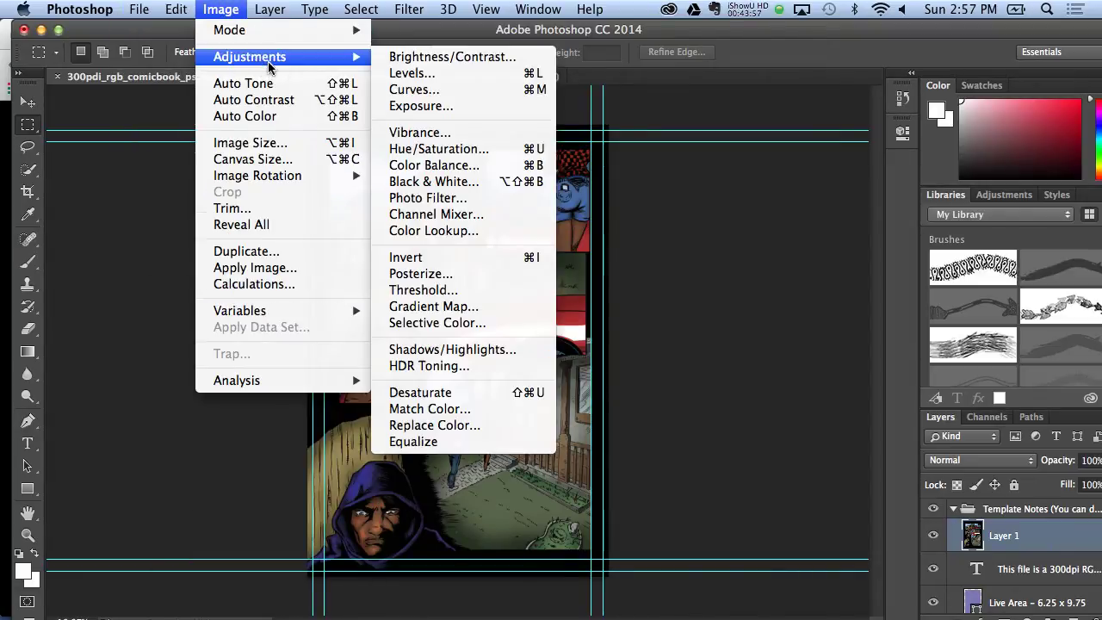
pyautogui.moveTo(229, 30)
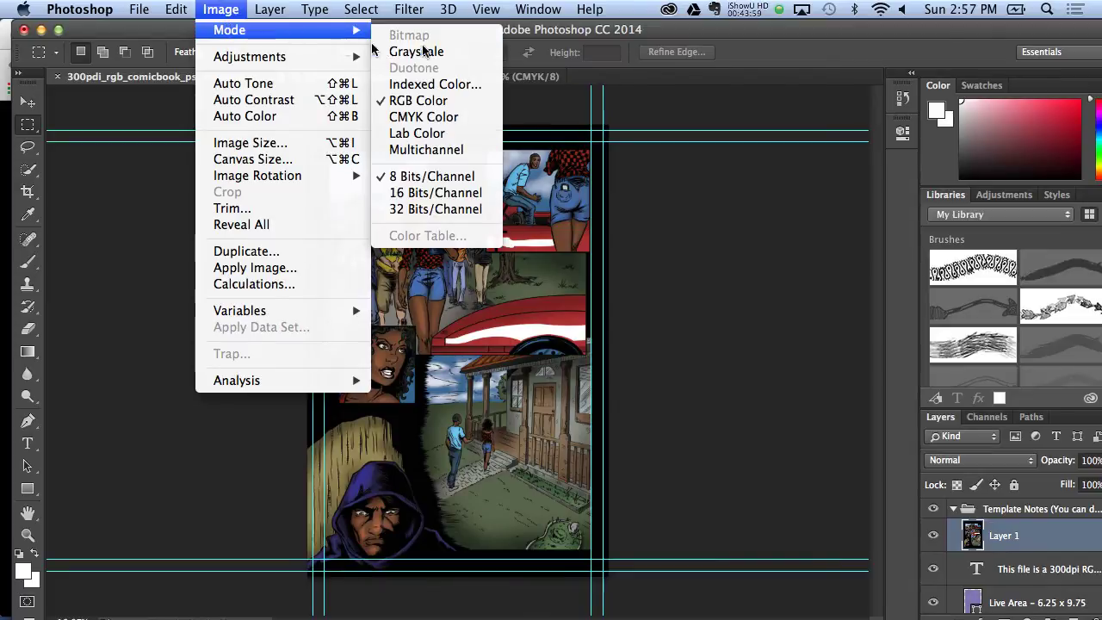
pyautogui.click(423, 116)
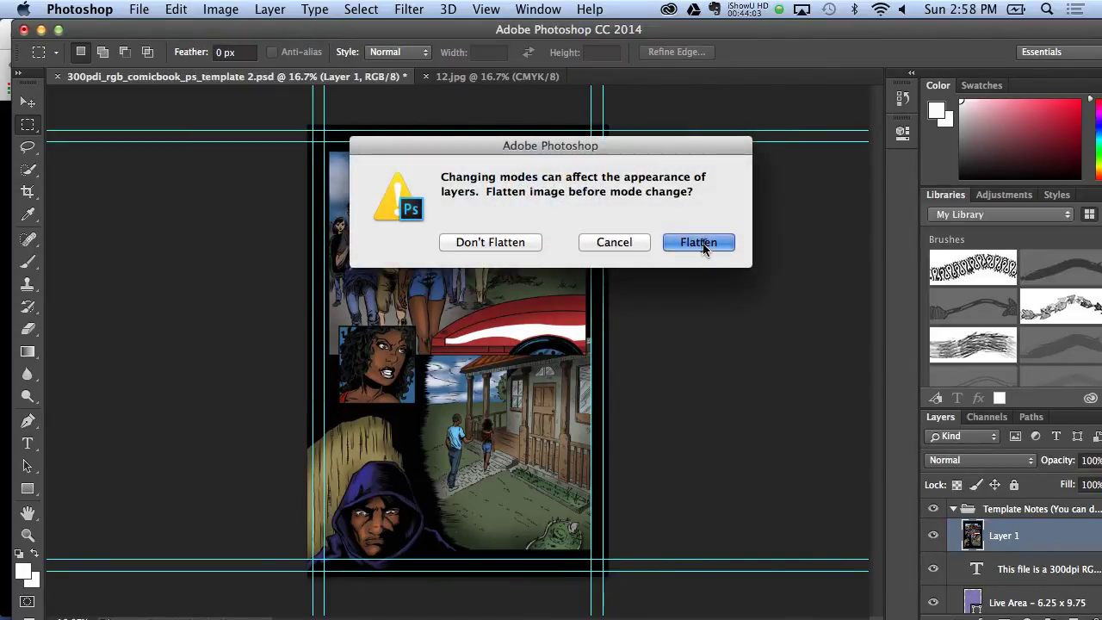
pyautogui.click(703, 244)
pyautogui.click(675, 303)
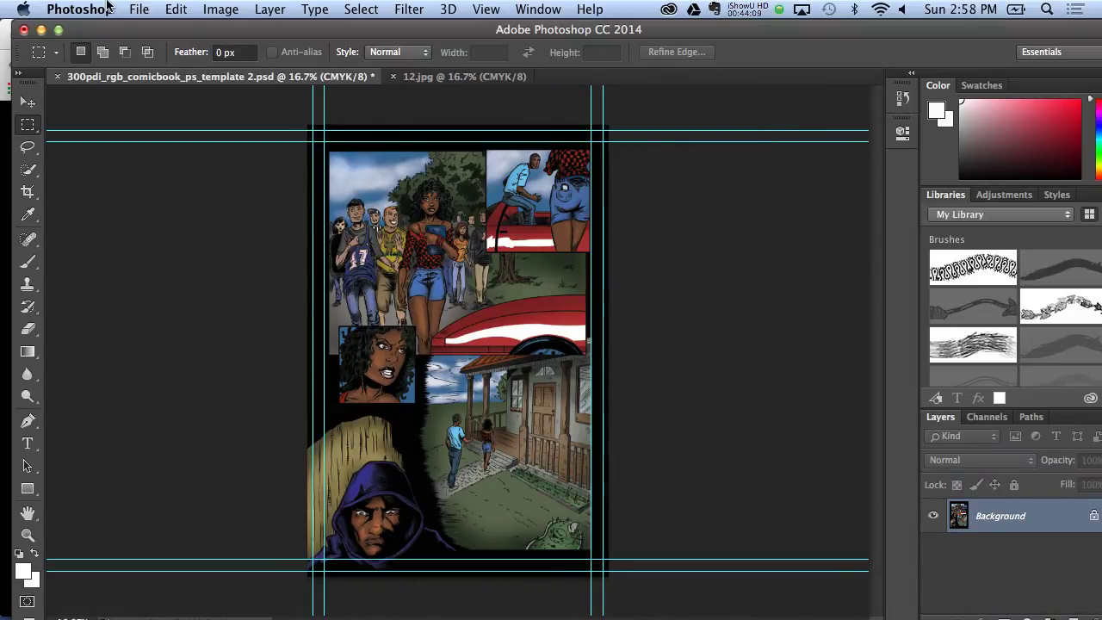
# Step: Save As into Desktop > Comic Book 2 > Production Files with the name page12
pyautogui.click(145, 8)
pyautogui.click(182, 194)
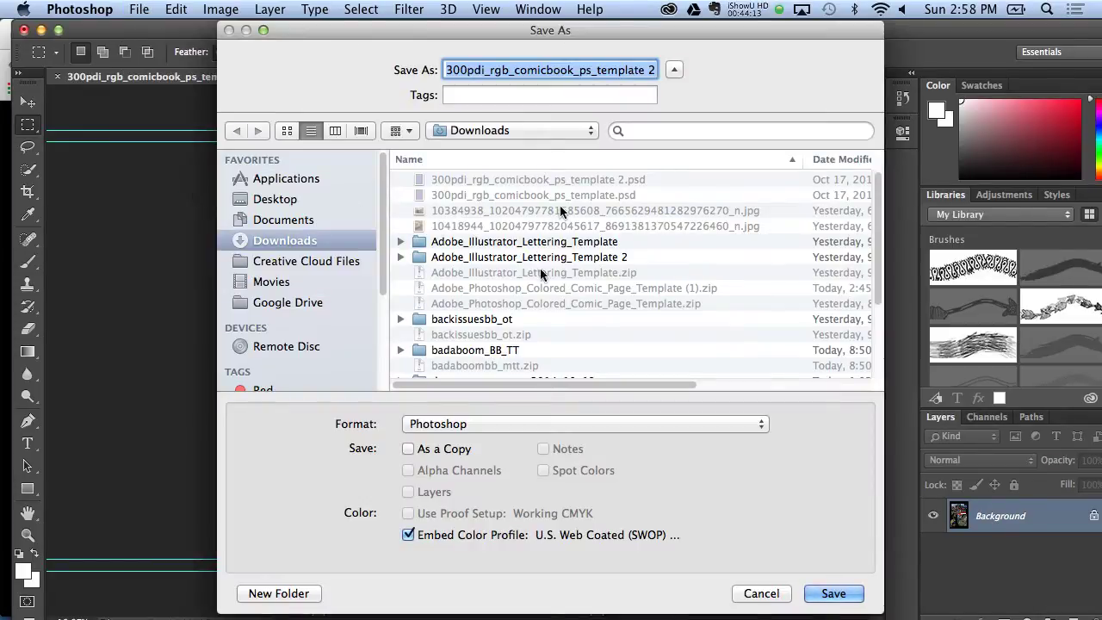
pyautogui.moveTo(879, 242)
pyautogui.mouseDown()
pyautogui.moveTo(879, 332)
pyautogui.moveTo(879, 258)
pyautogui.mouseUp()
pyautogui.click(249, 199)
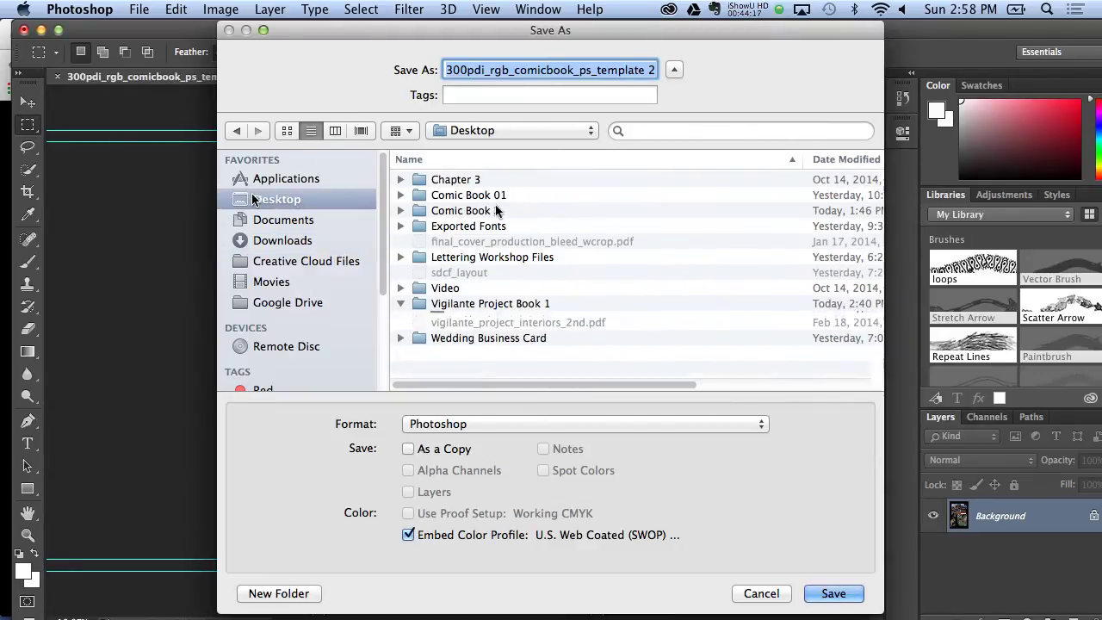
pyautogui.click(467, 211)
pyautogui.doubleClick(466, 211)
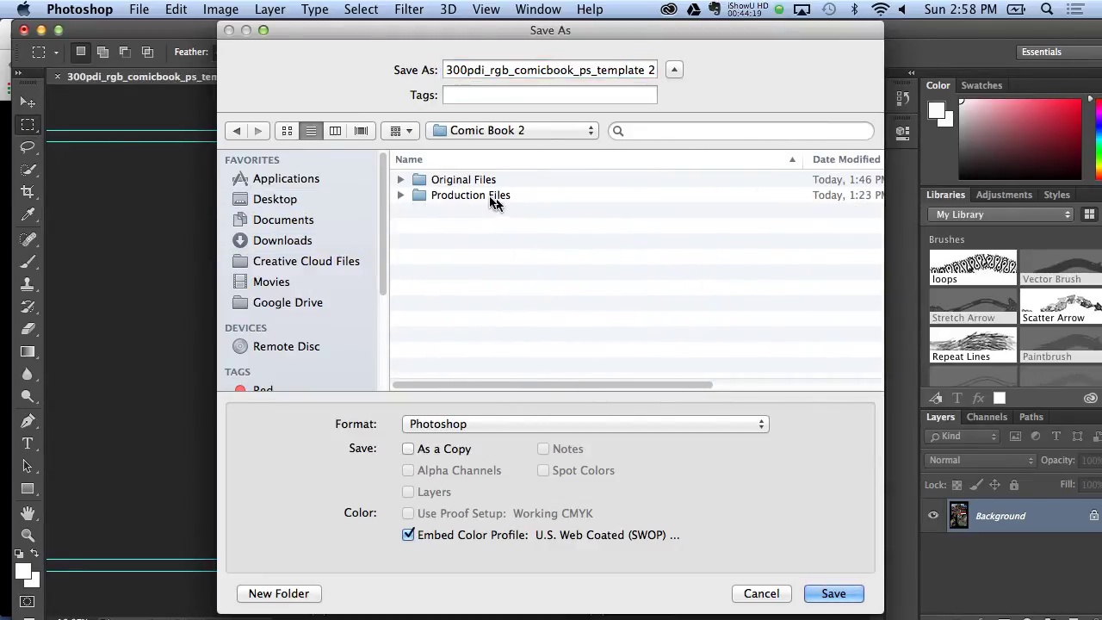
pyautogui.click(489, 195)
pyautogui.doubleClick(489, 196)
pyautogui.click(591, 69)
pyautogui.press('shift+super+Left')
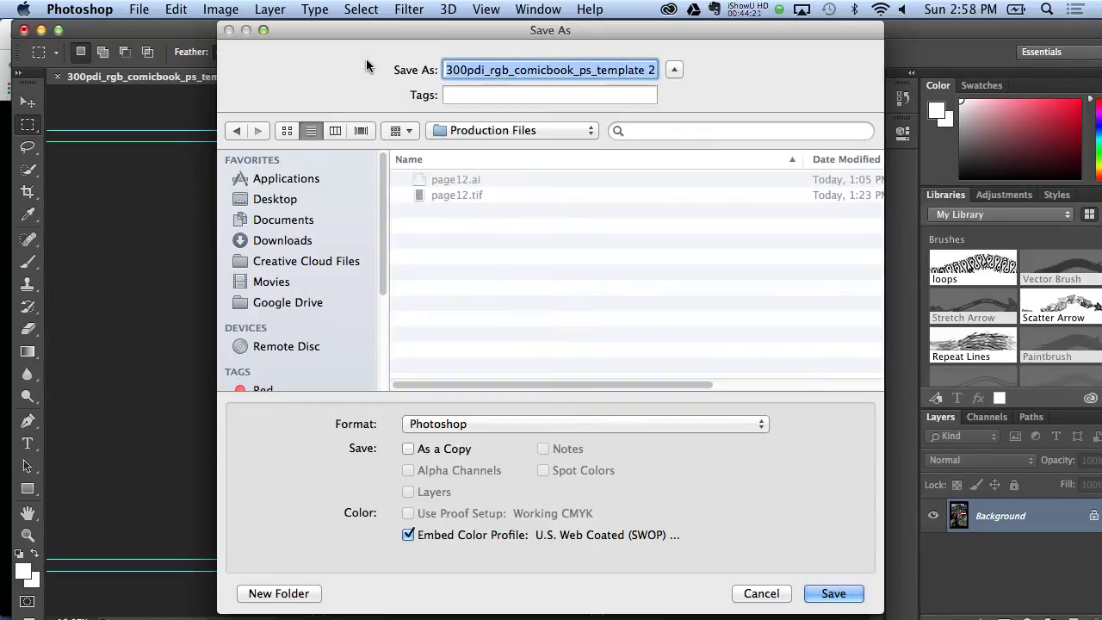
pyautogui.press('BackSpace')
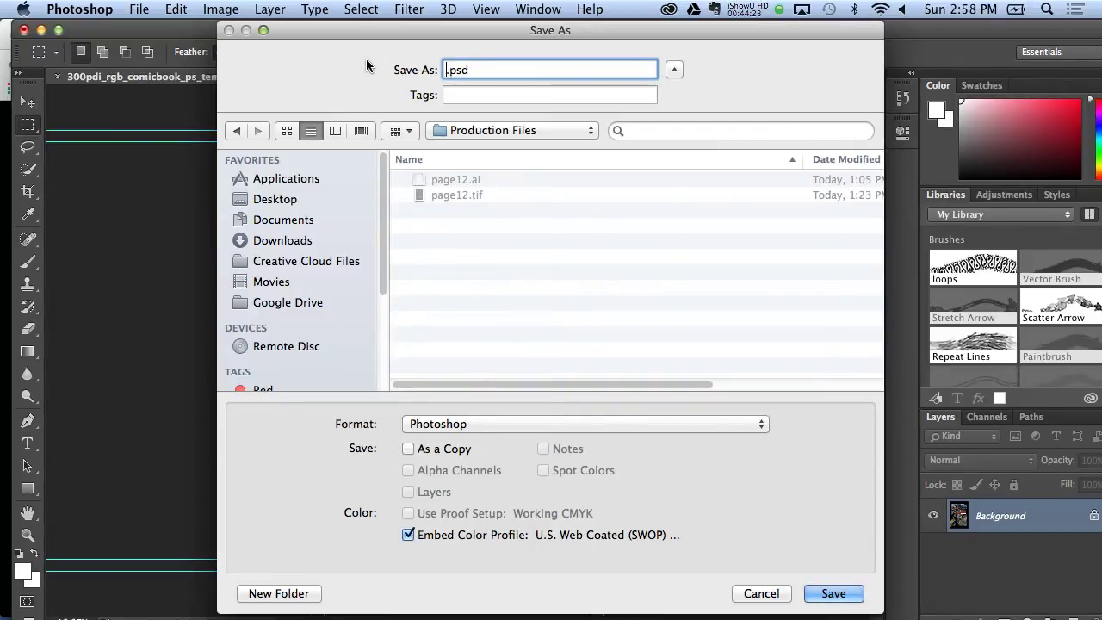
pyautogui.write('page12')
# Step: Save it as TIFF with the U.S. Web Coated profile embedded, replacing the existing page12.tif
pyautogui.click(458, 424)
pyautogui.click(469, 580)
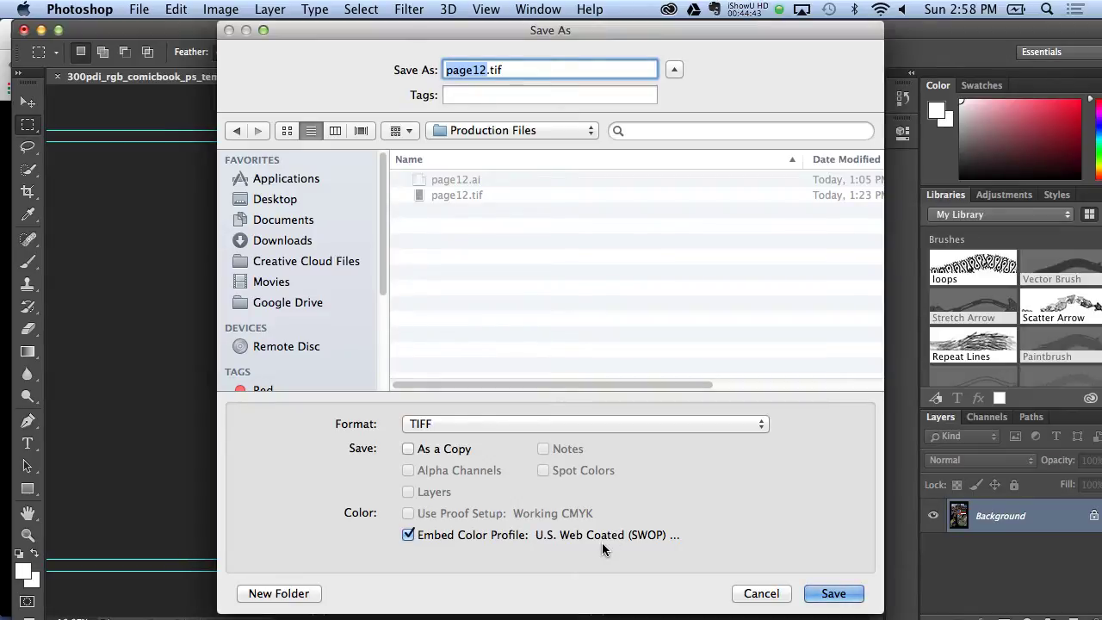
pyautogui.click(407, 536)
pyautogui.click(844, 594)
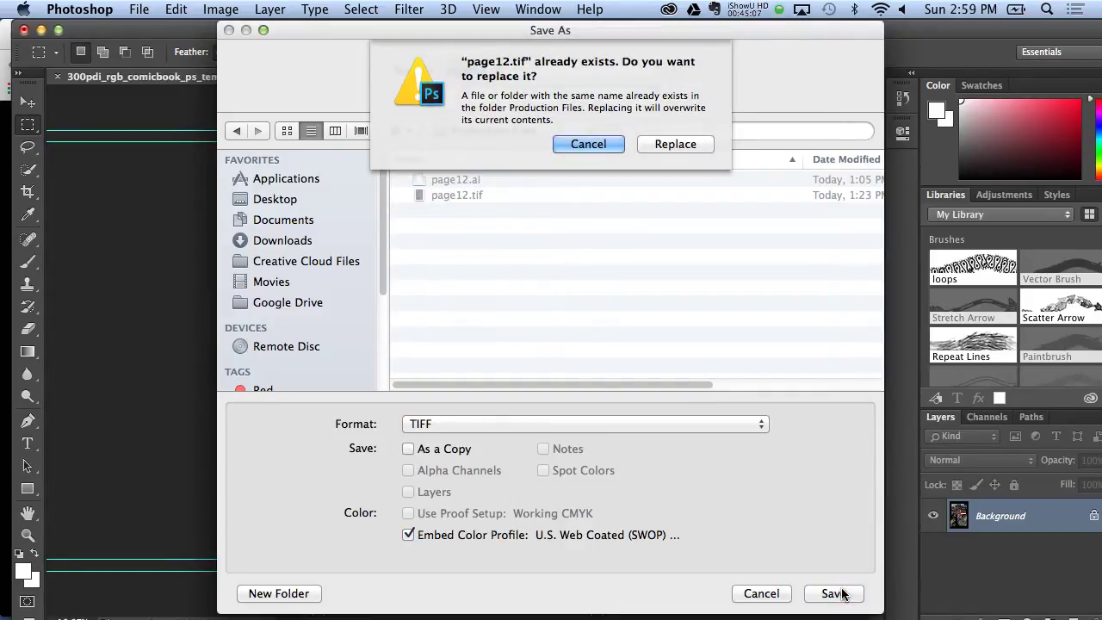
pyautogui.click(673, 144)
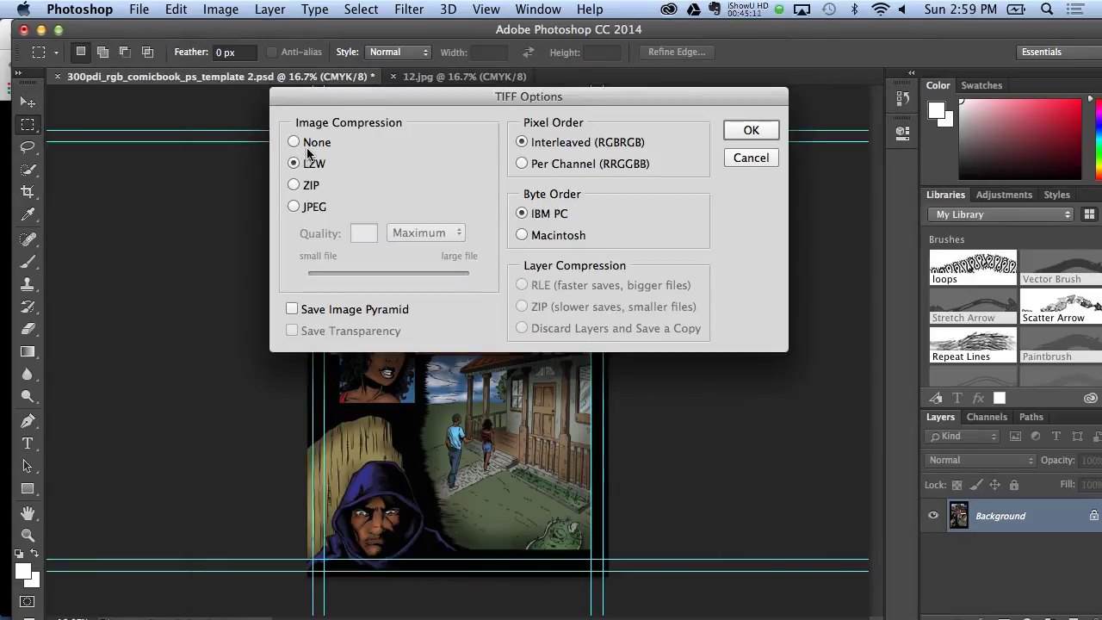
# Step: Set TIFF image compression to None and confirm to finish saving page12.tif
pyautogui.click(306, 147)
pyautogui.click(305, 164)
pyautogui.click(312, 143)
pyautogui.click(751, 131)
pyautogui.click(751, 130)
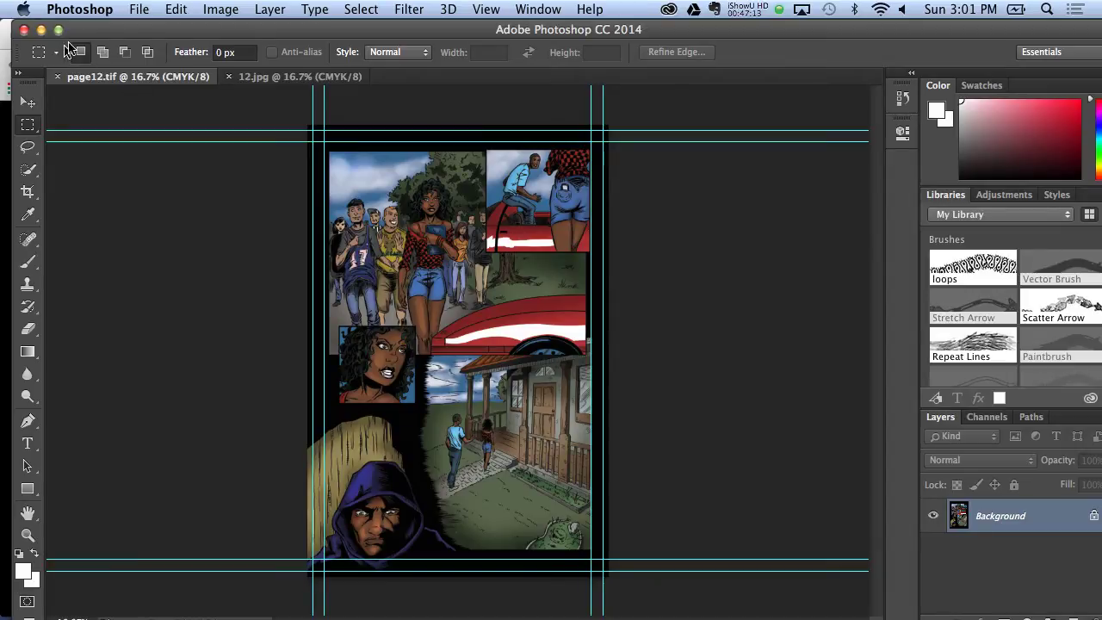
# Step: Download the Illustrator lettering template ZIP from the lettering website and reveal it in Finder
pyautogui.click(41, 30)
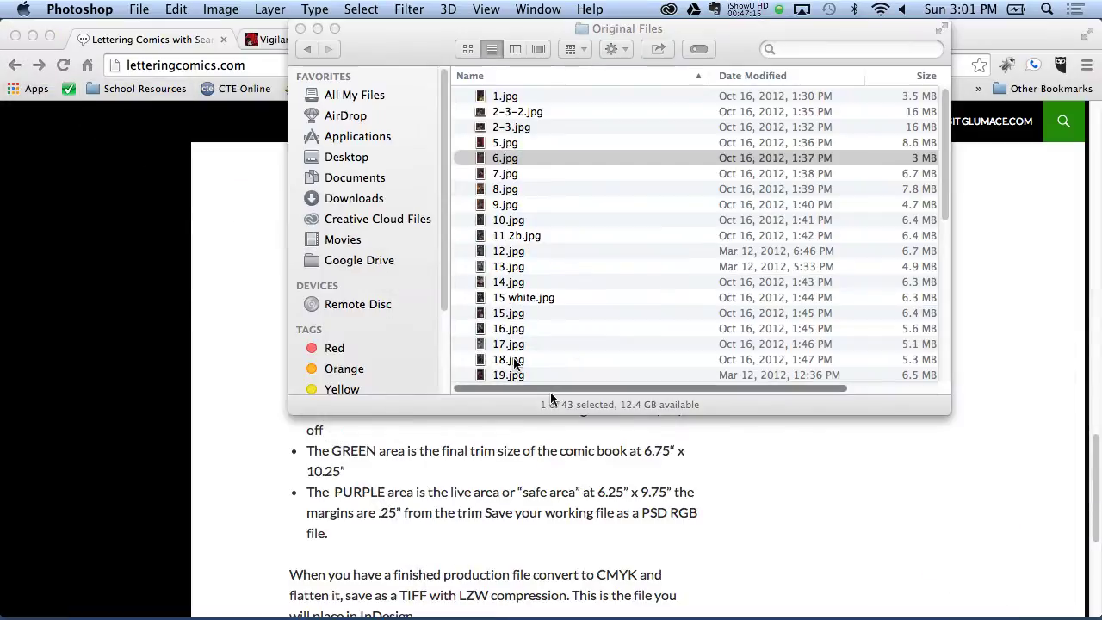
pyautogui.click(207, 260)
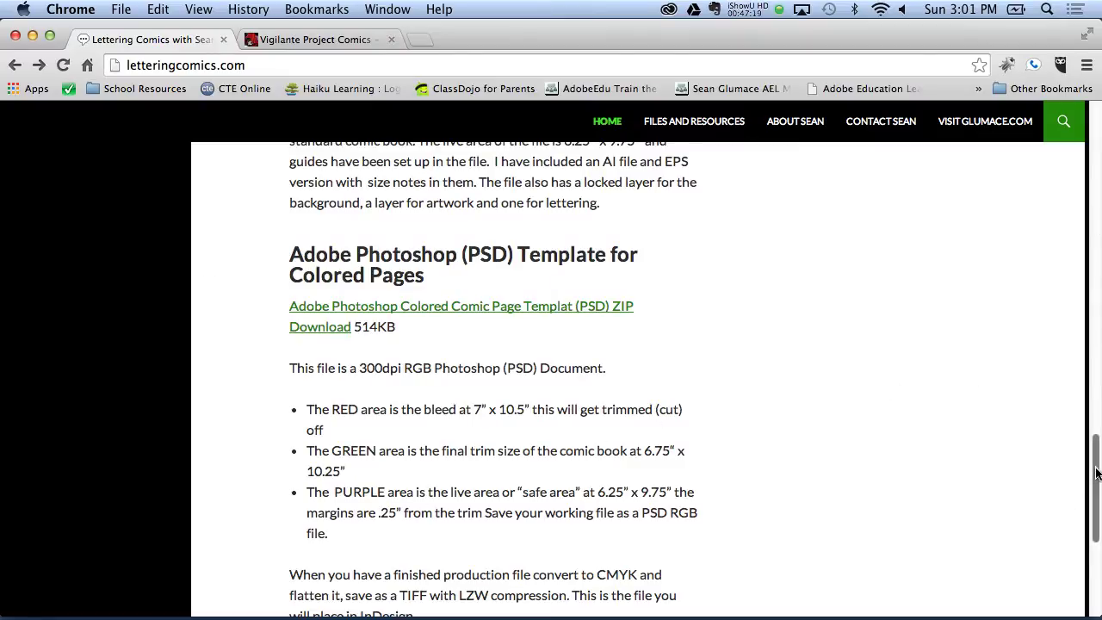
pyautogui.moveTo(1092, 472)
pyautogui.mouseDown()
pyautogui.moveTo(1095, 509)
pyautogui.moveTo(1095, 409)
pyautogui.mouseUp()
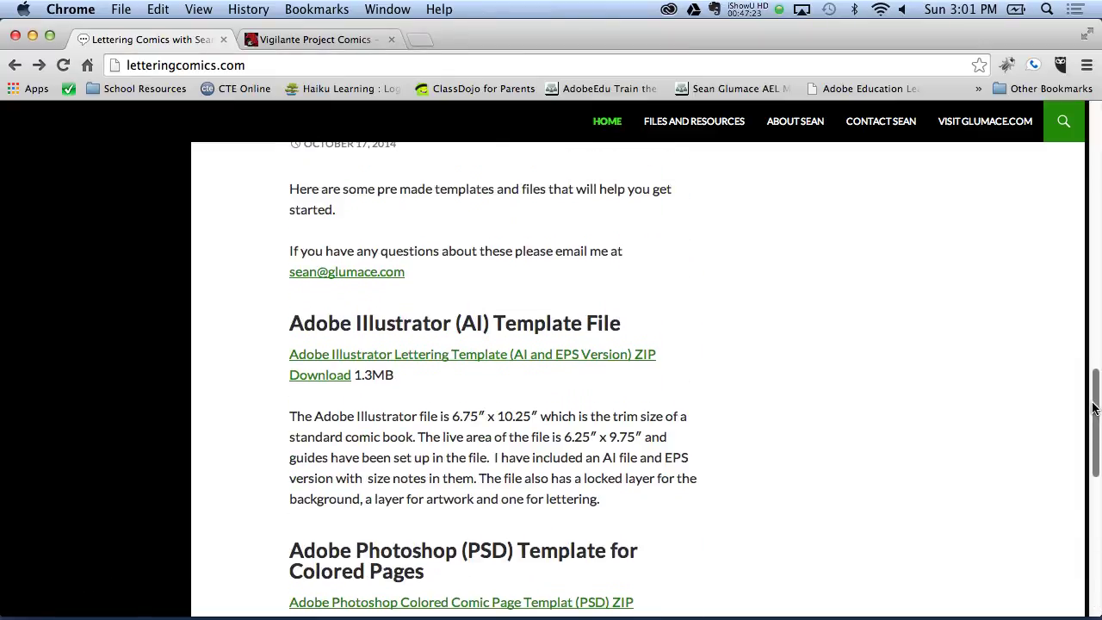
pyautogui.click(442, 356)
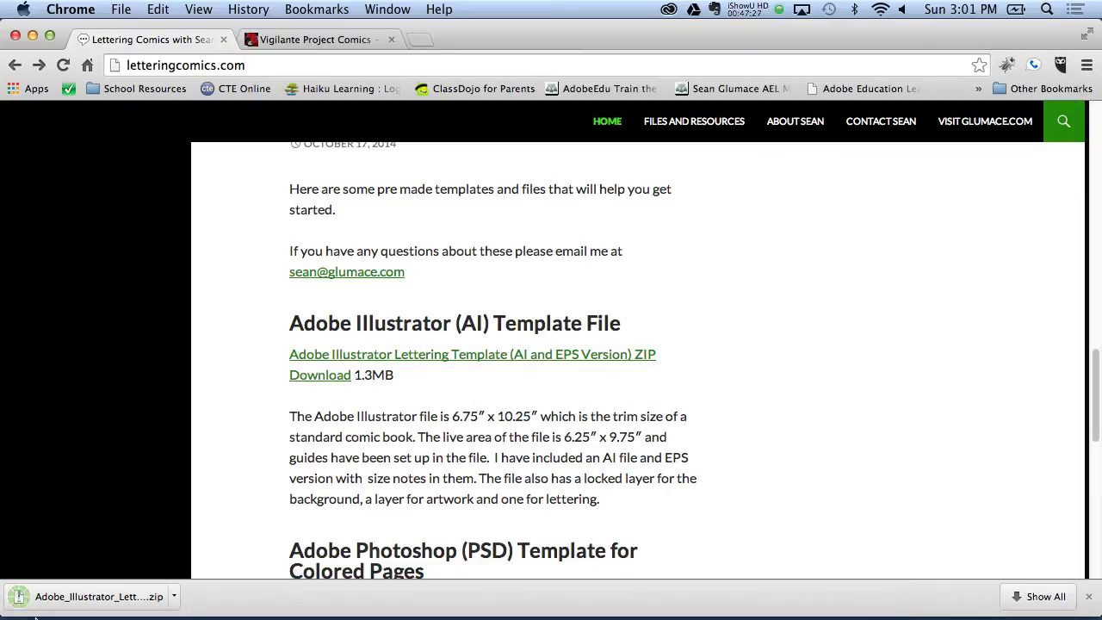
pyautogui.click(34, 597)
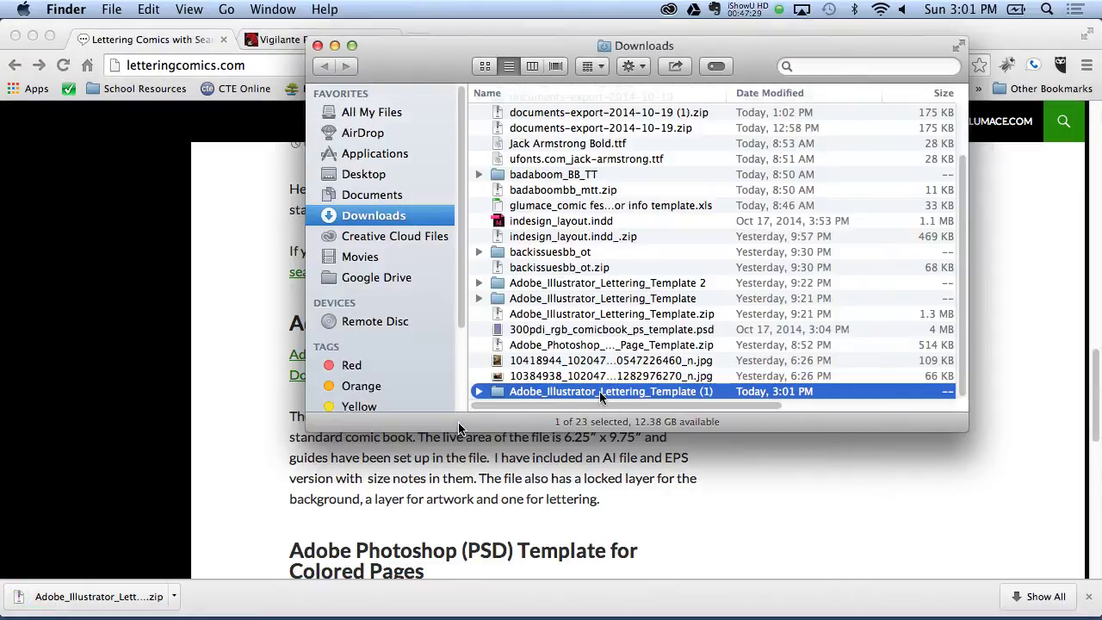
# Step: Open the Adobe_Illustrator_Lettering_Template (1) folder and select the sample .ai, then the .eps file
pyautogui.doubleClick(608, 392)
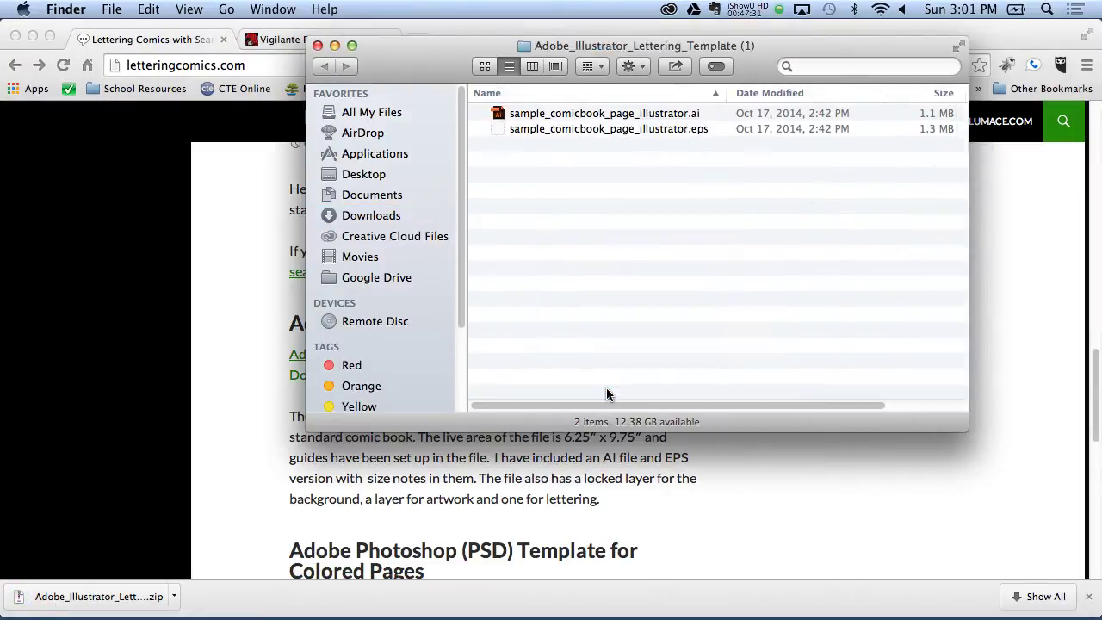
pyautogui.click(591, 116)
pyautogui.press('Down')
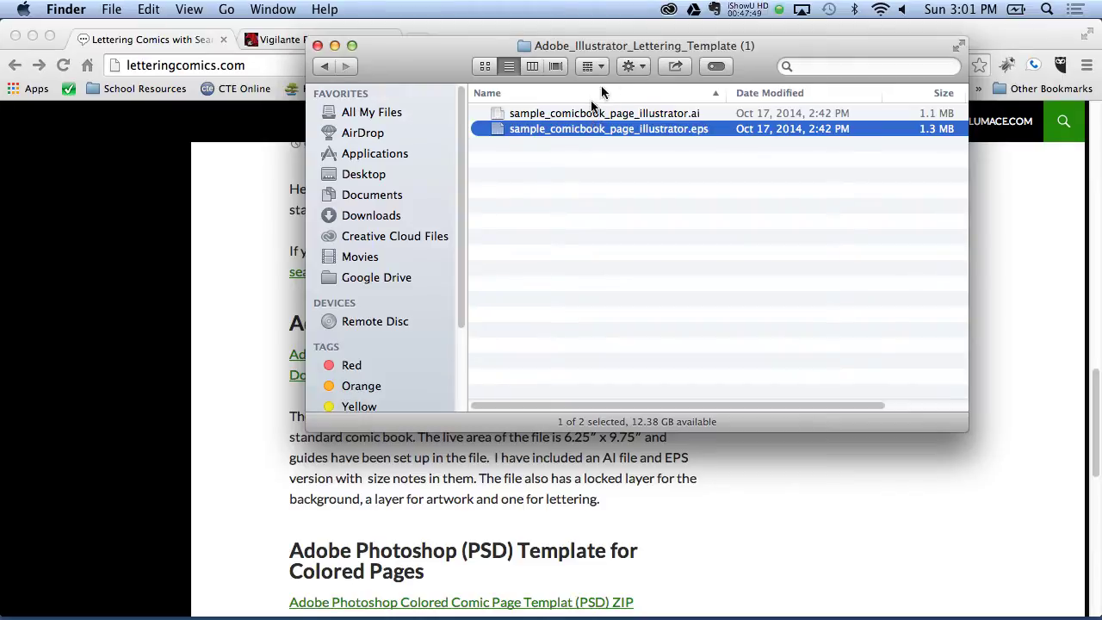
# Step: Open sample_comicbook_page_illustrator.ai and scroll through its trim size and live area notes
pyautogui.doubleClick(577, 116)
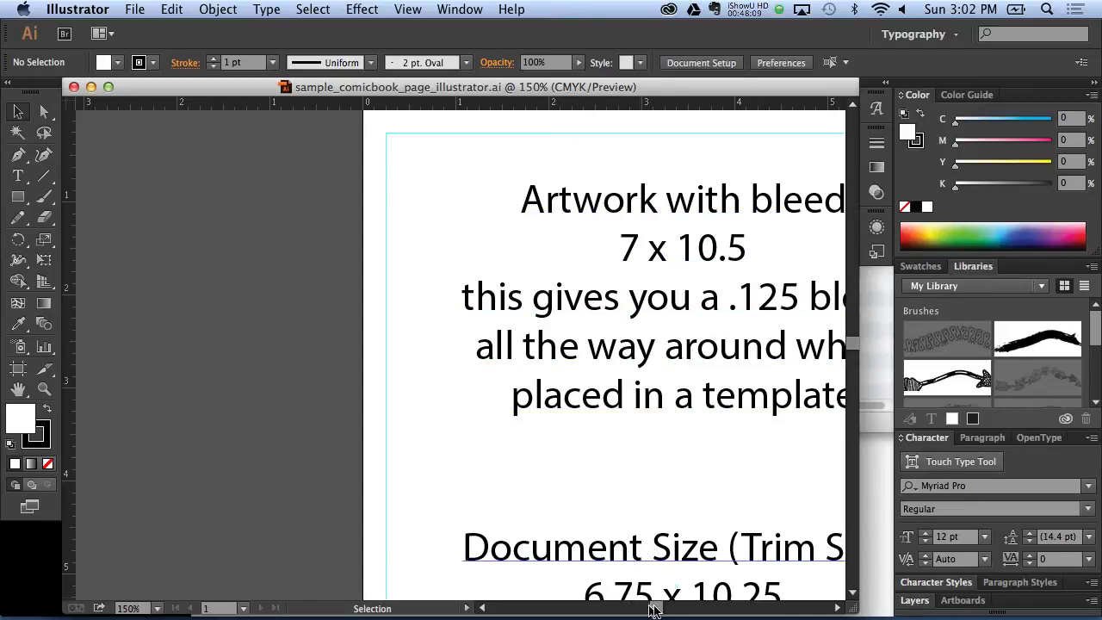
pyautogui.moveTo(664, 609); pyautogui.dragTo(660, 609)
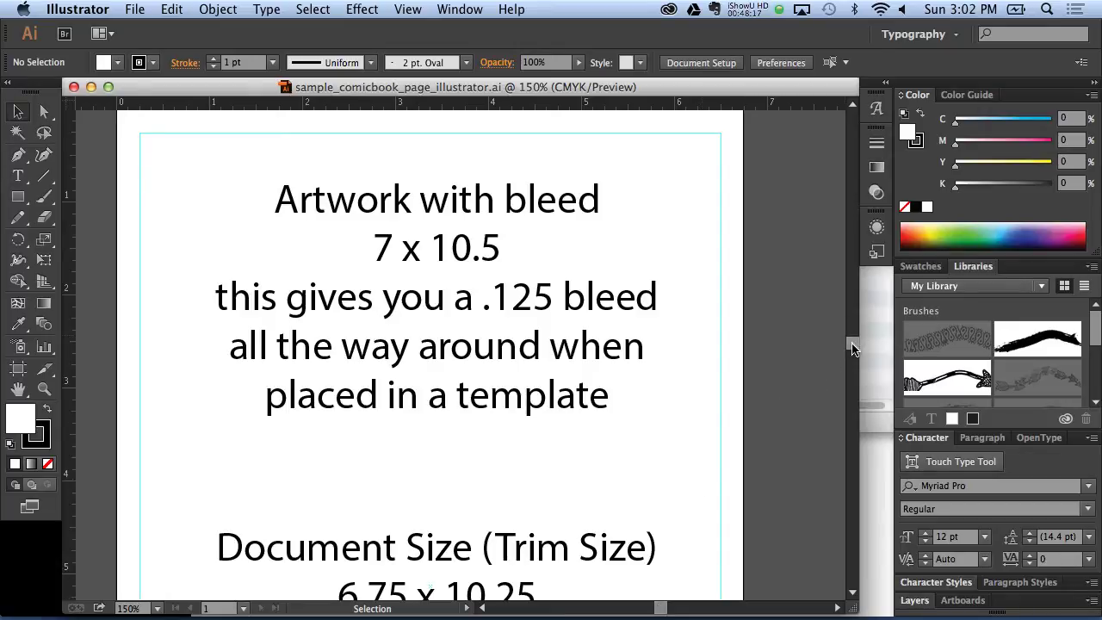
pyautogui.moveTo(850, 344); pyautogui.dragTo(850, 353)
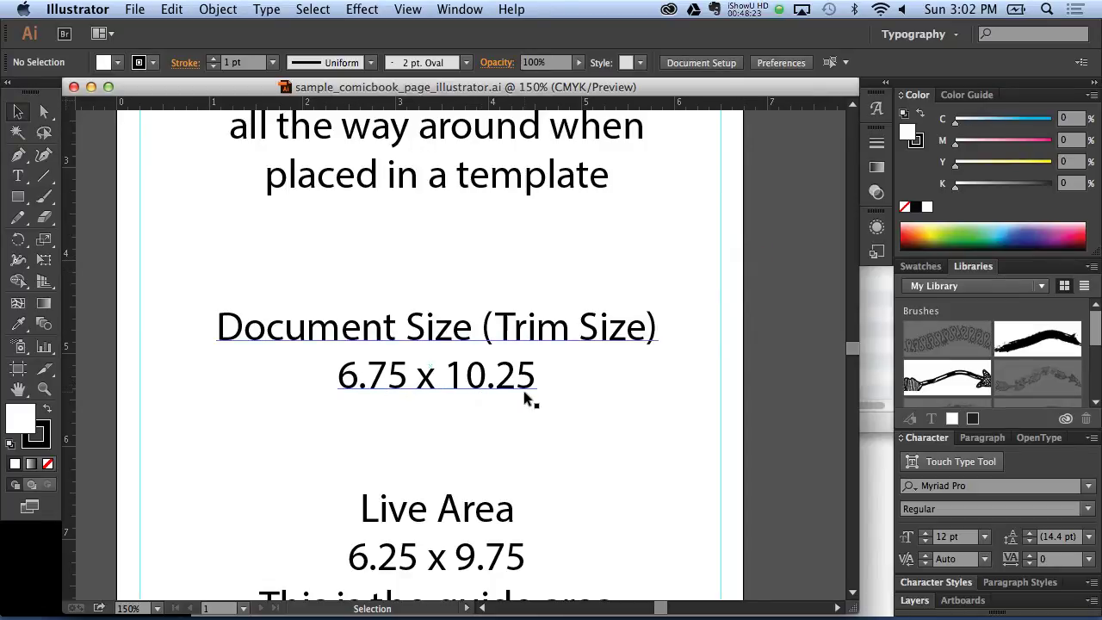
pyautogui.scroll(-4, 852, 348)
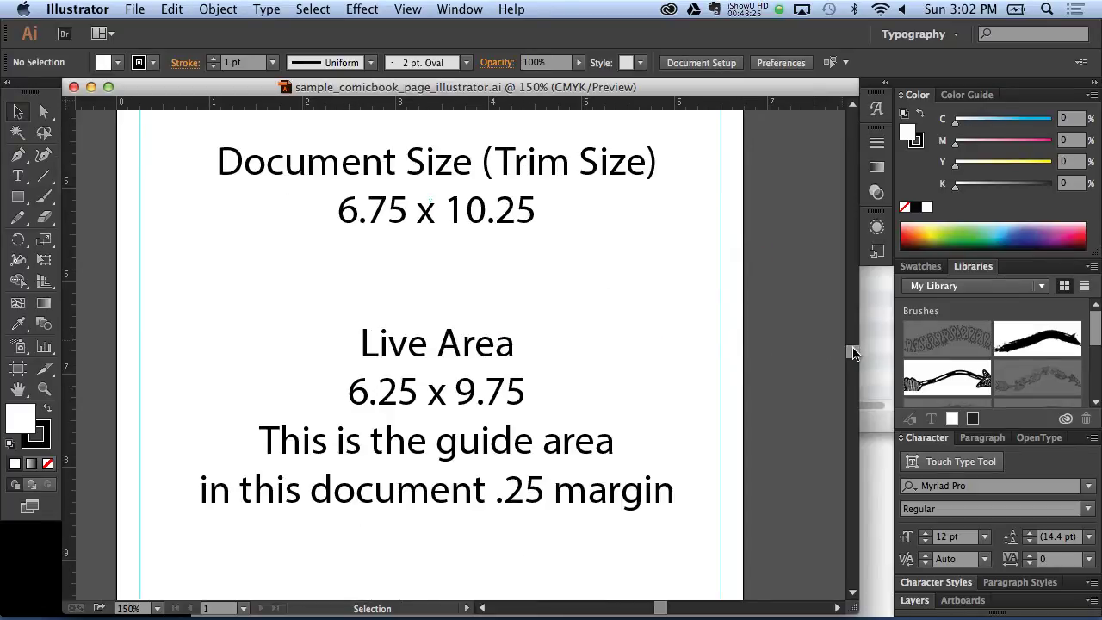
pyautogui.scroll(-1, 852, 351)
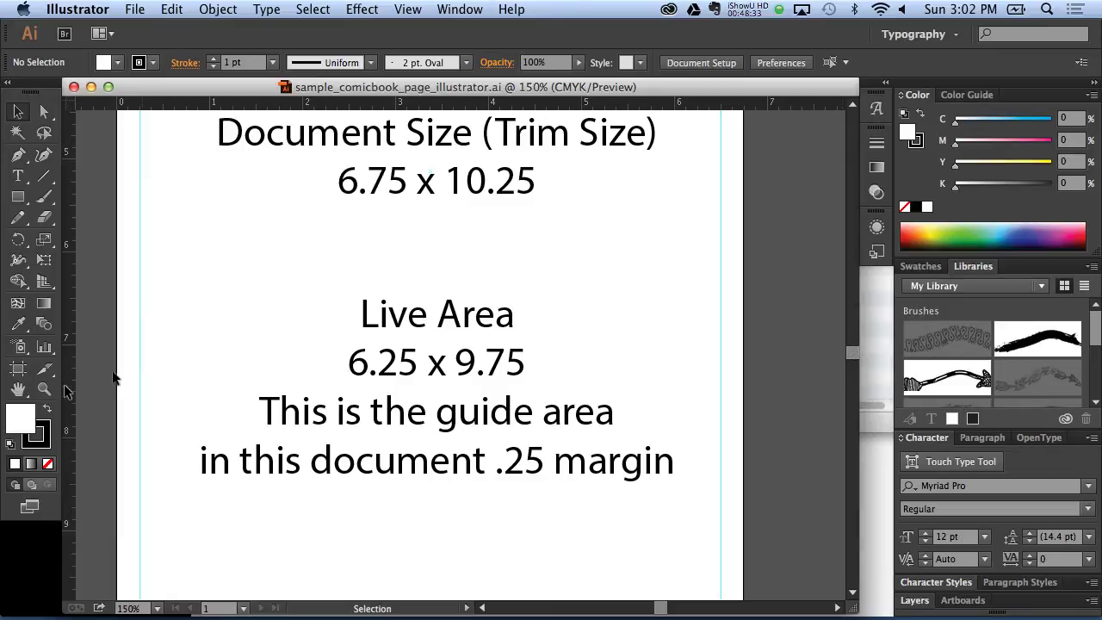
# Step: Float the Layers panel over the canvas and select the Background and Template layers
pyautogui.click(915, 600)
pyautogui.moveTo(914, 469); pyautogui.dragTo(695, 174)
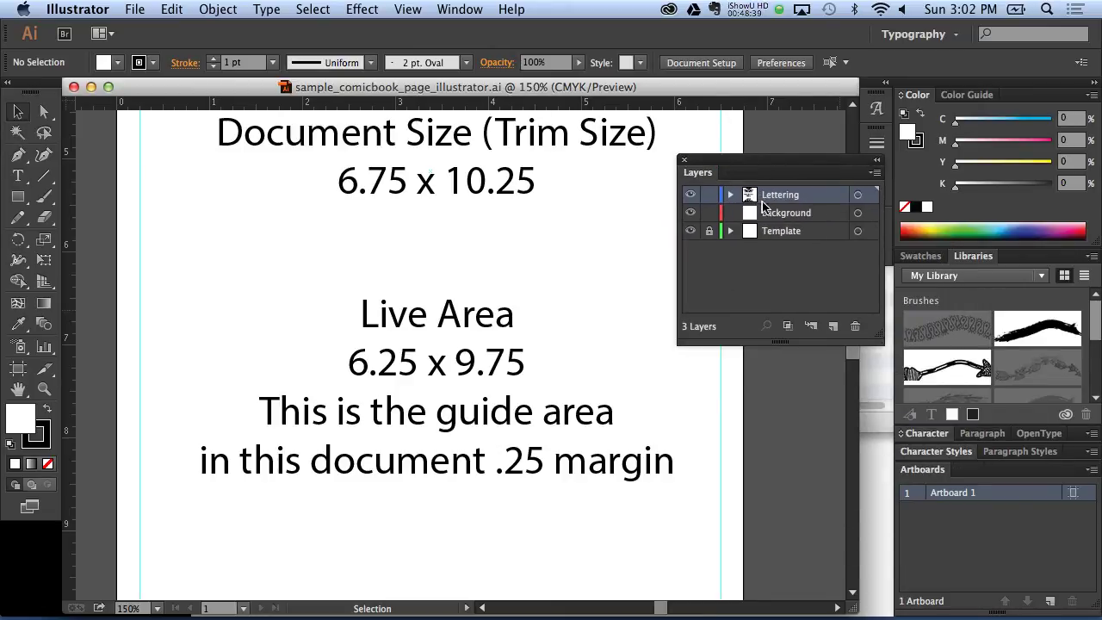
pyautogui.click(768, 215)
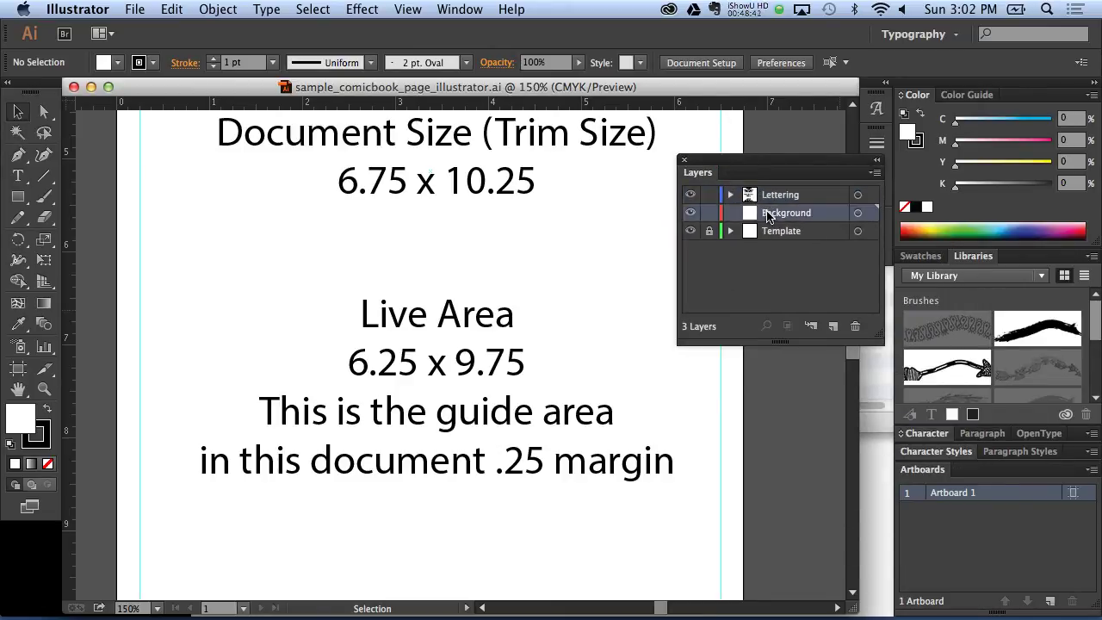
pyautogui.click(770, 233)
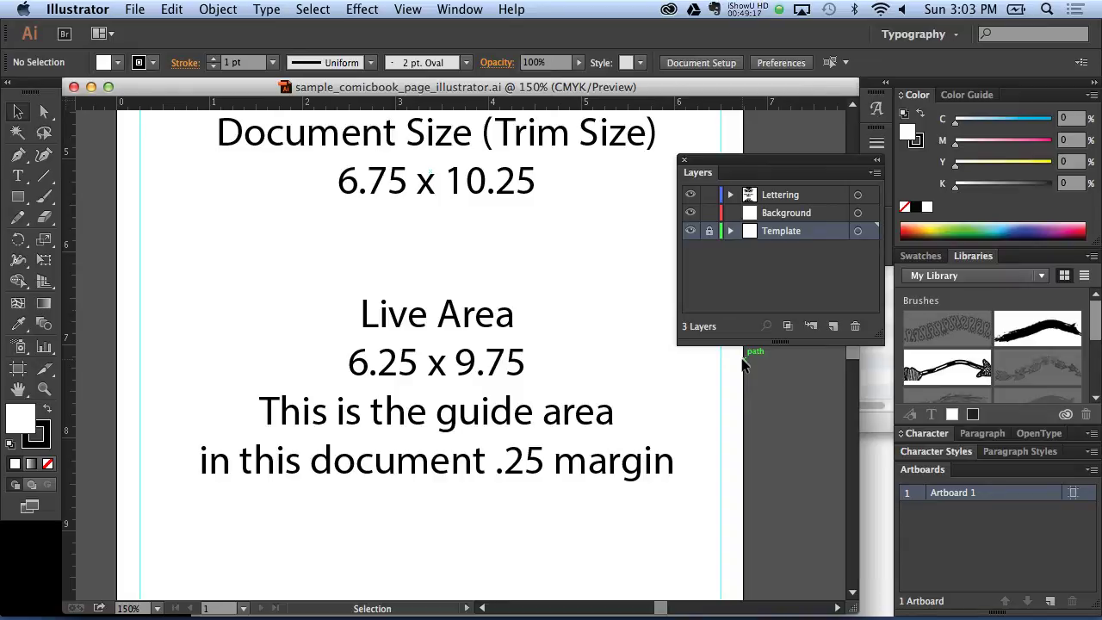
# Step: Zoom out to the whole artboard and delete the block of template note text
pyautogui.press('super+0')
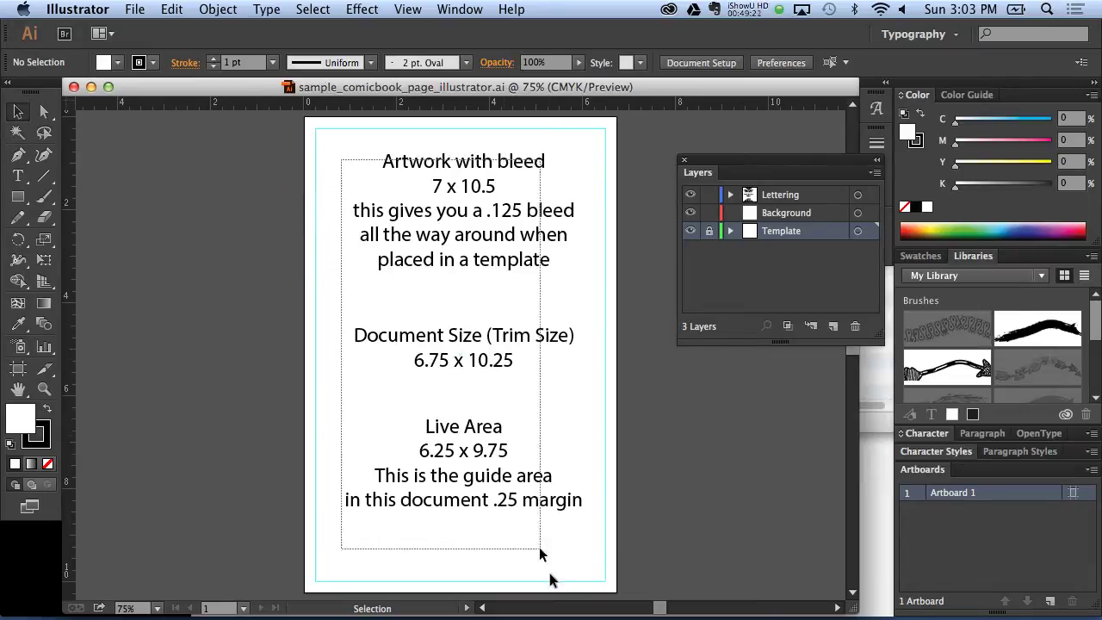
pyautogui.moveTo(341, 168); pyautogui.dragTo(568, 537)
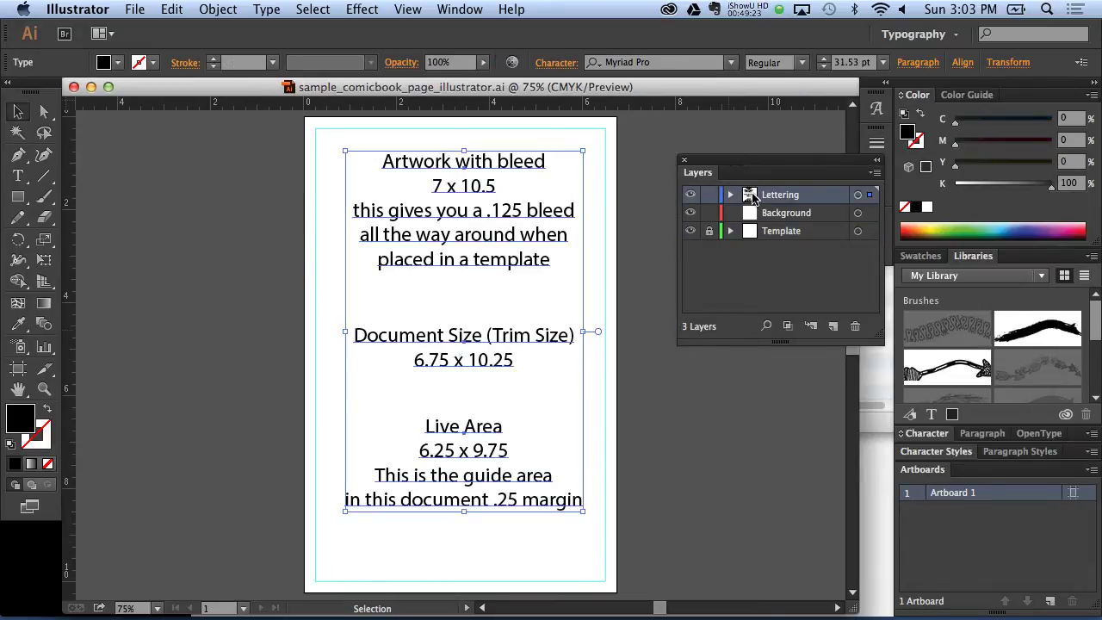
pyautogui.press('Delete')
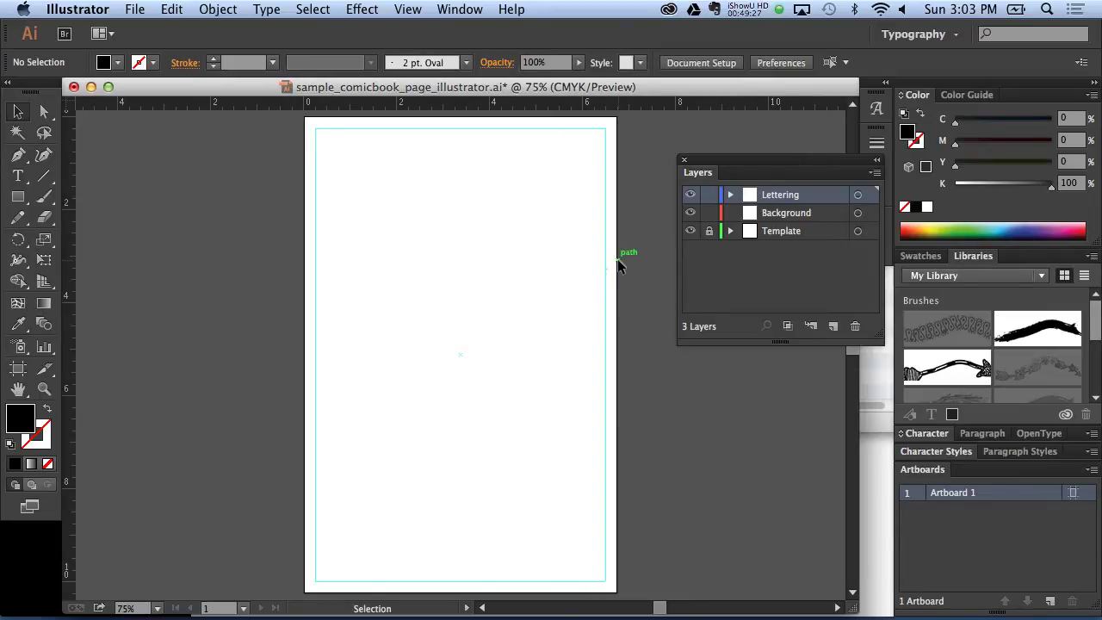
# Step: Start Save As and browse Desktop > Lettering Workshop Files > Comic Book 2 to Production Files
pyautogui.click(138, 8)
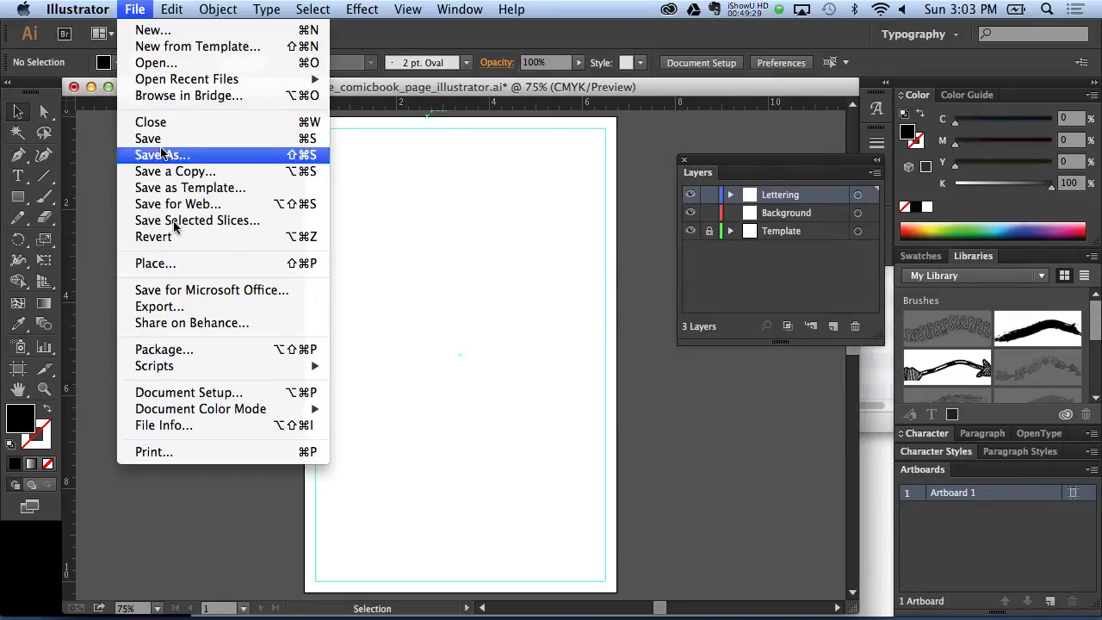
pyautogui.click(225, 158)
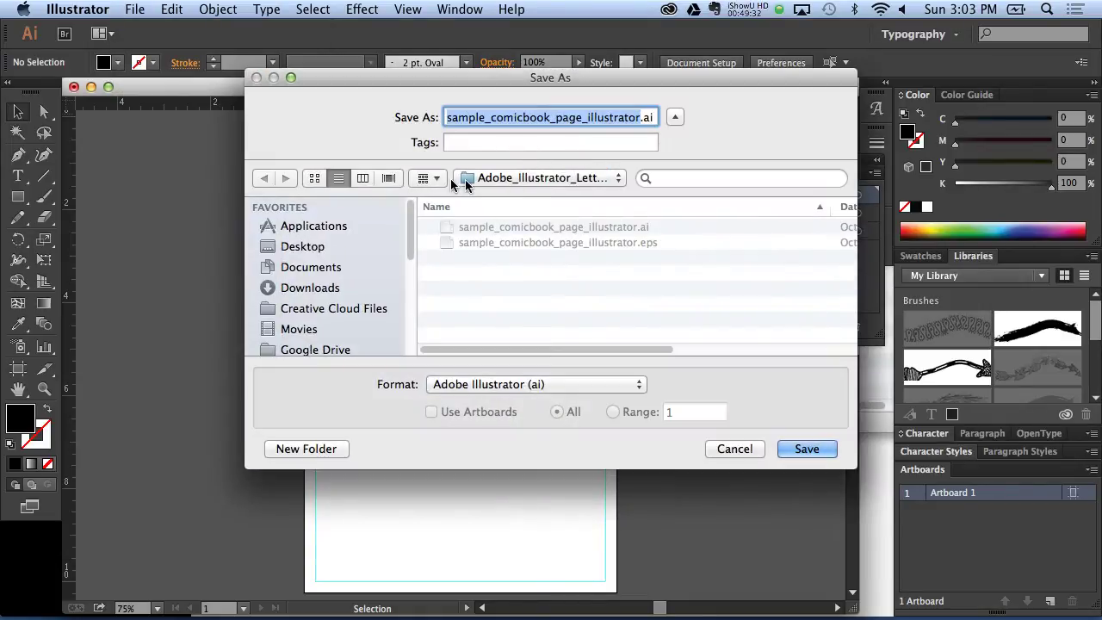
pyautogui.click(474, 181)
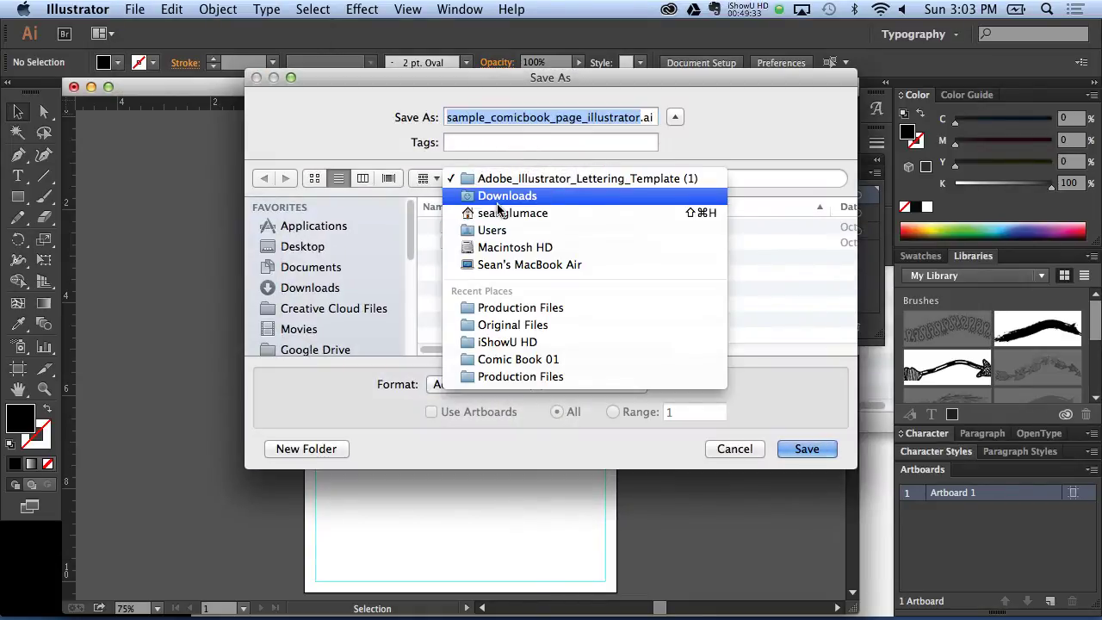
pyautogui.click(483, 196)
pyautogui.click(280, 245)
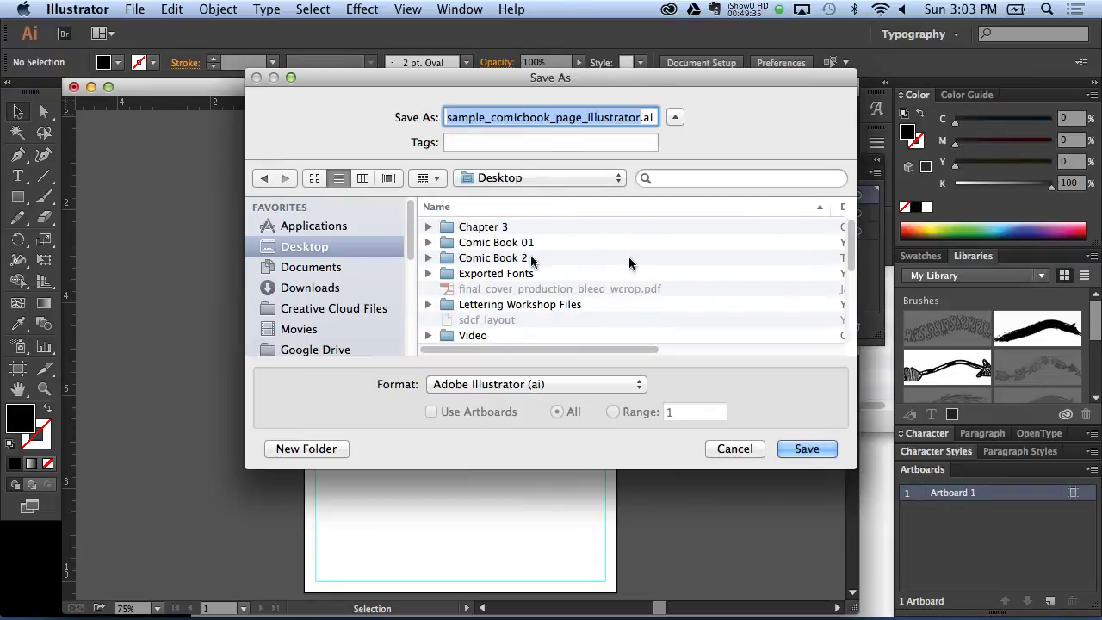
pyautogui.click(598, 305)
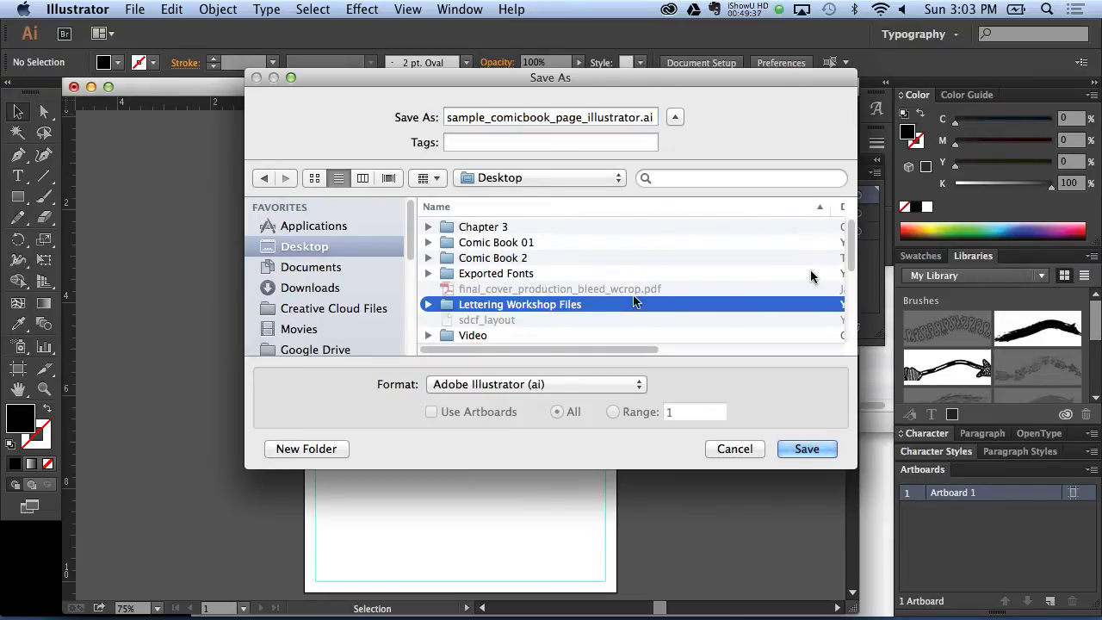
pyautogui.moveTo(849, 241); pyautogui.dragTo(848, 287)
pyautogui.scroll(3, 848, 286)
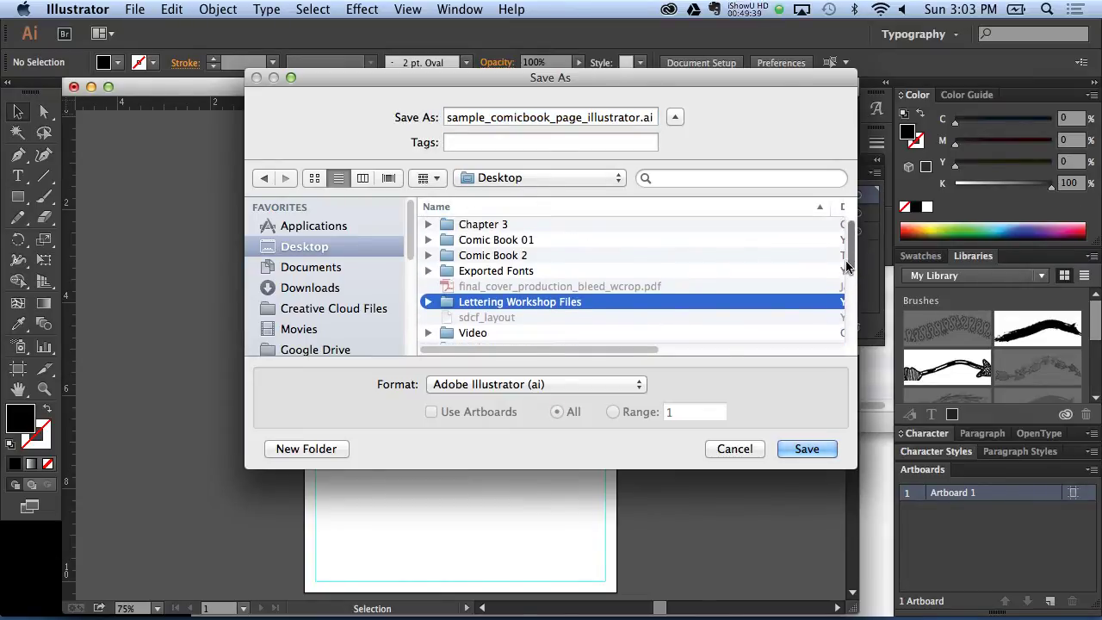
pyautogui.scroll(-5, 829, 290)
pyautogui.scroll(4, 831, 271)
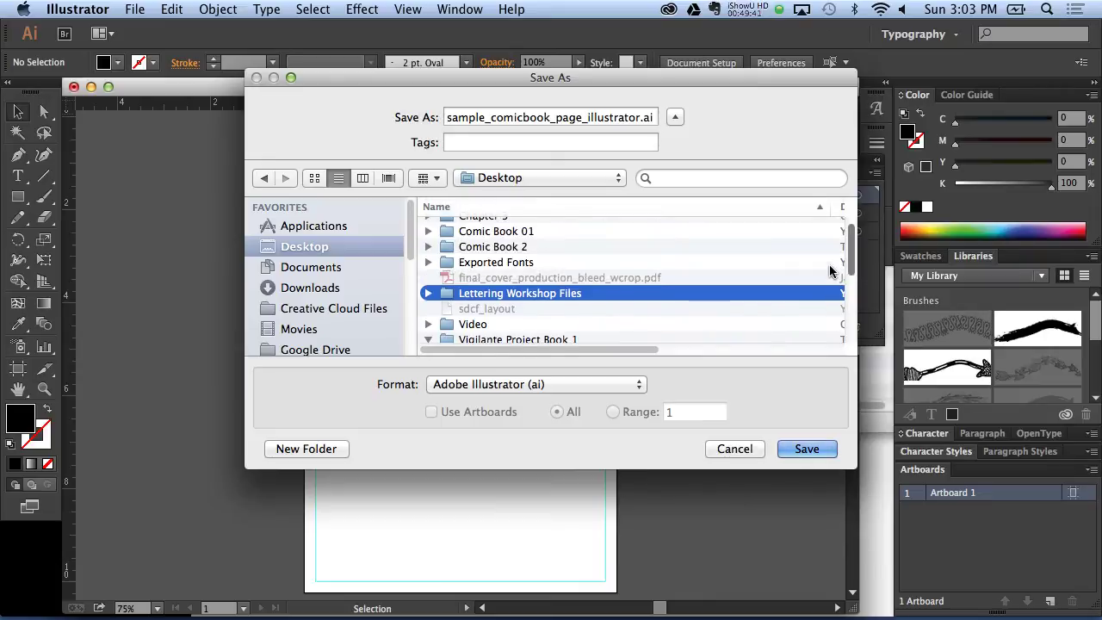
pyautogui.doubleClick(525, 247)
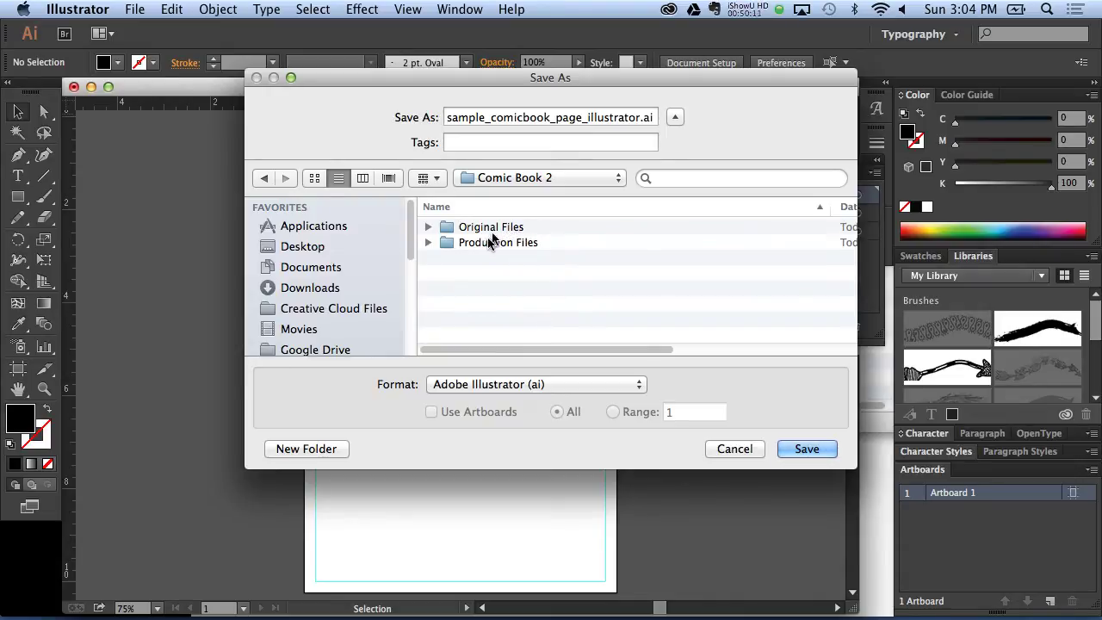
pyautogui.click(487, 244)
# Step: Name the file page12a.ai instead of replacing page12.ai, save, and accept Illustrator Options
pyautogui.doubleClick(487, 244)
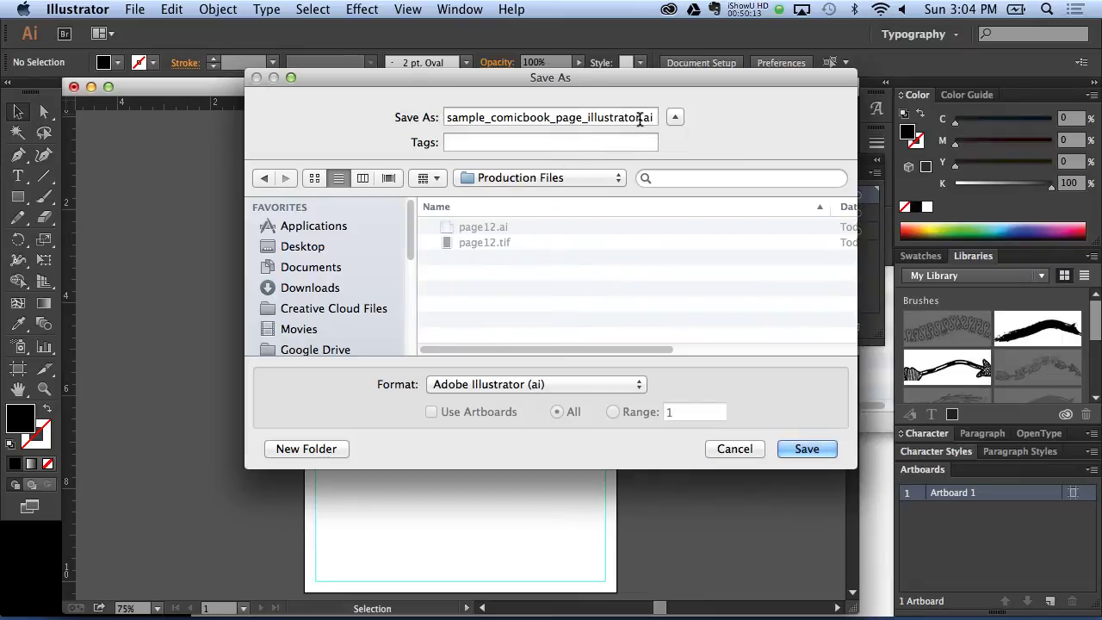
pyautogui.moveTo(644, 117); pyautogui.dragTo(420, 96)
pyautogui.write('page')
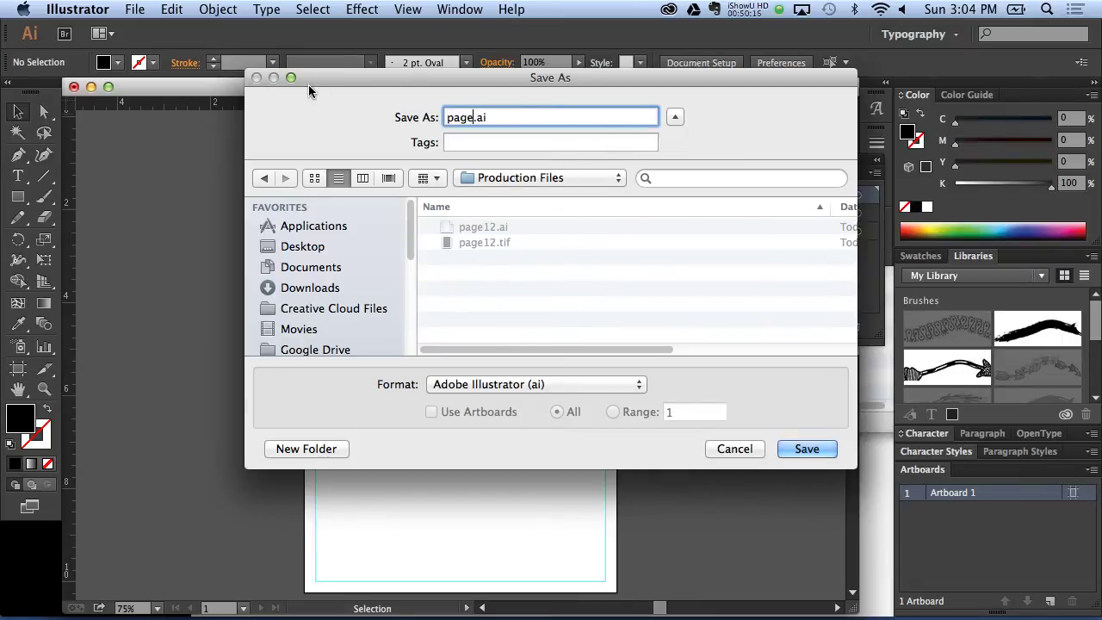
pyautogui.write('12')
pyautogui.click(790, 448)
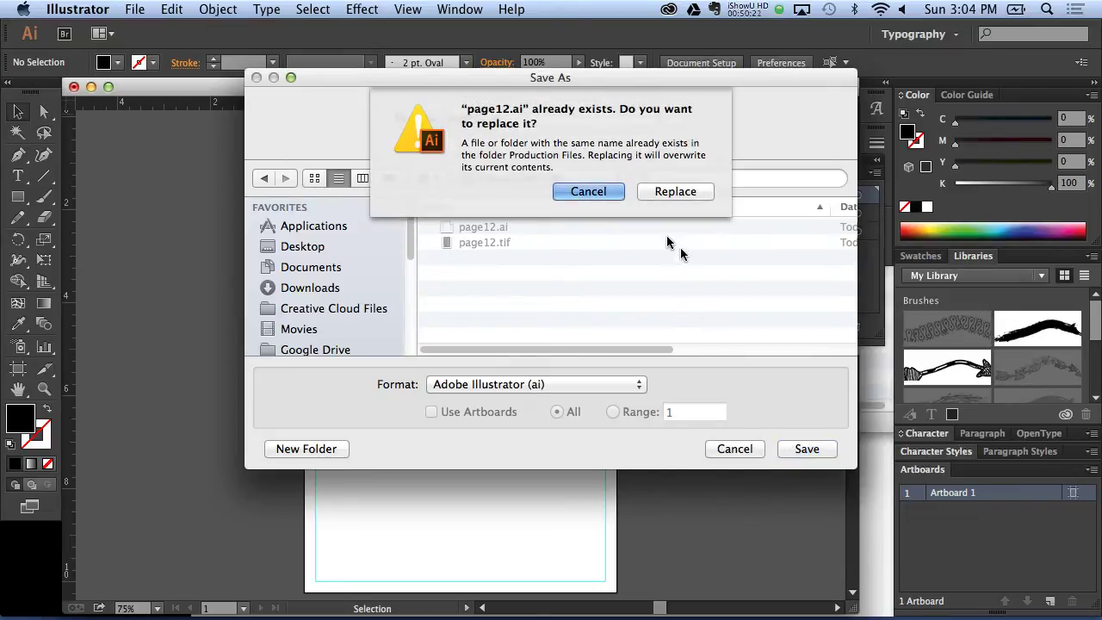
pyautogui.click(585, 192)
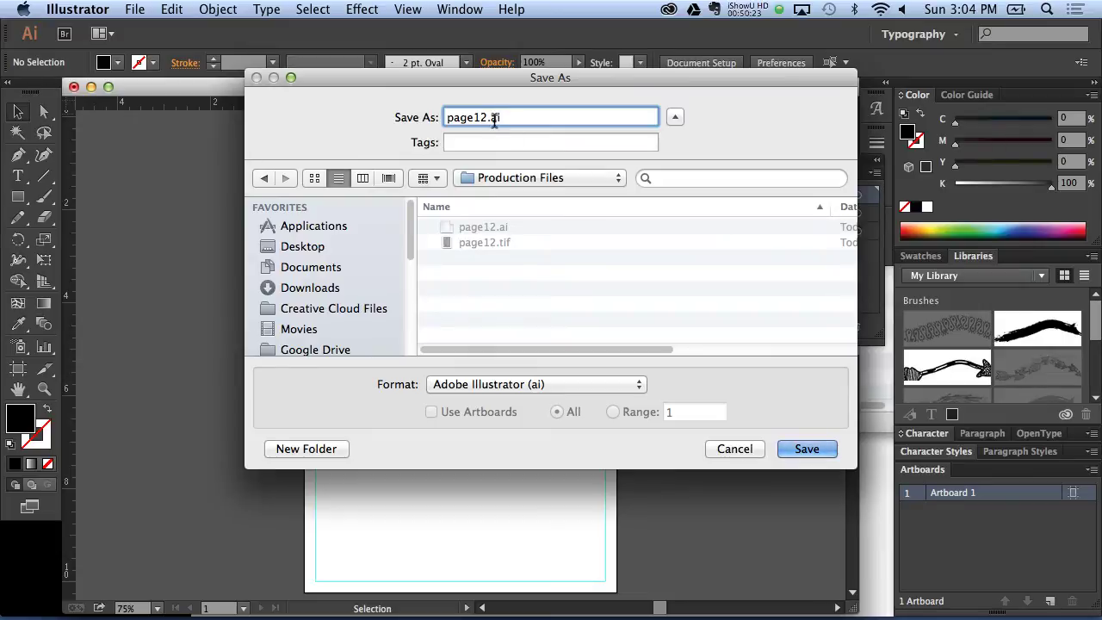
pyautogui.write('a')
pyautogui.click(806, 449)
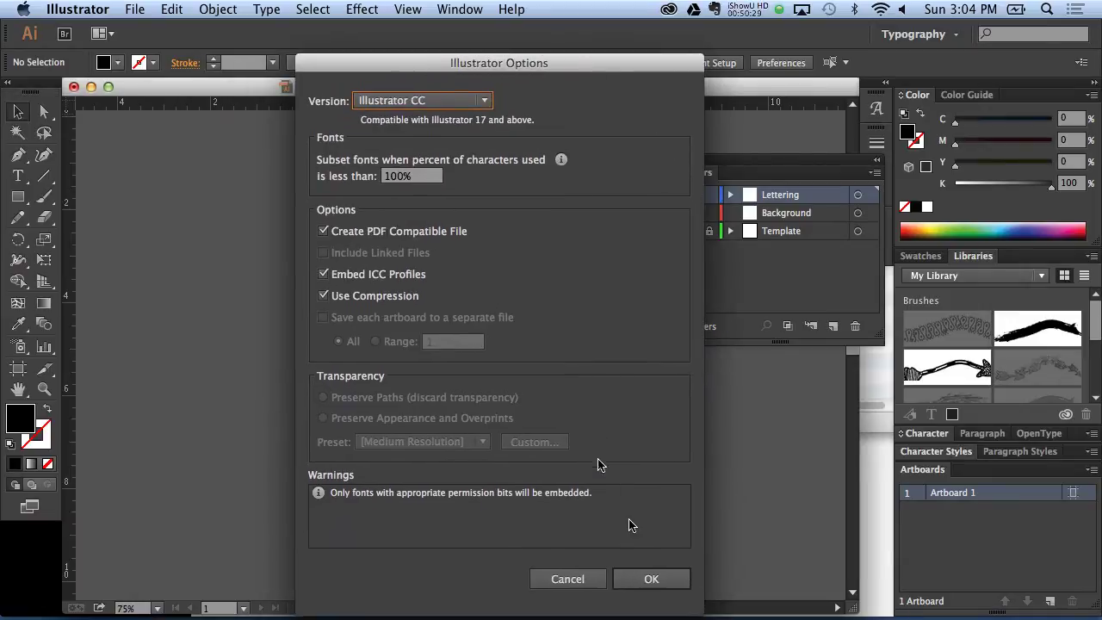
pyautogui.click(651, 579)
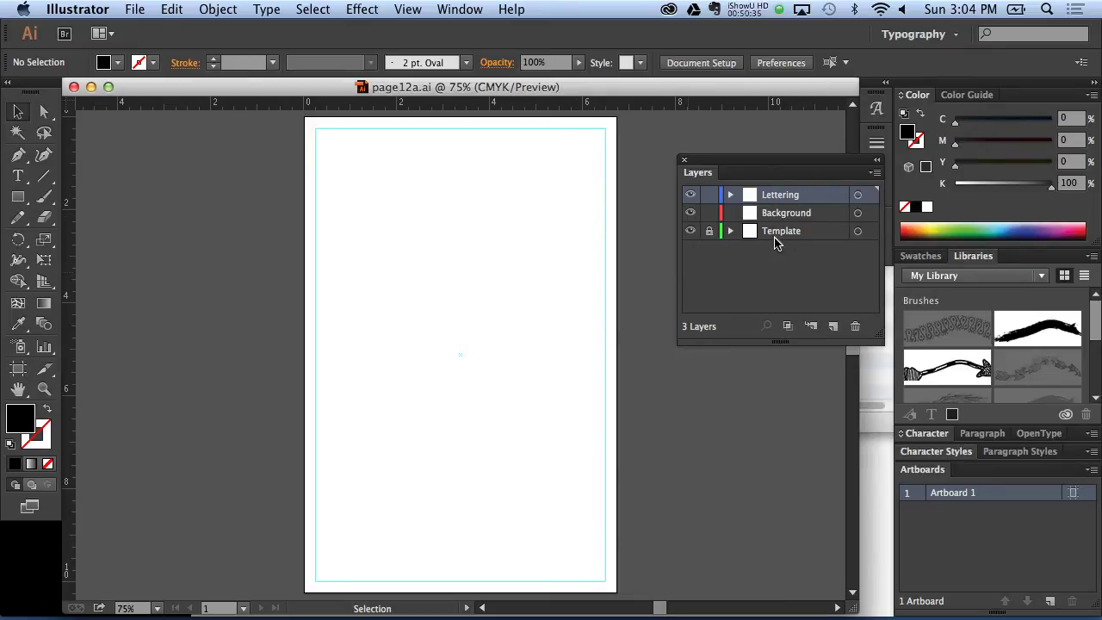
# Step: Make Background the active layer and choose page12.tif to place as a linked image
pyautogui.click(783, 214)
pyautogui.click(136, 9)
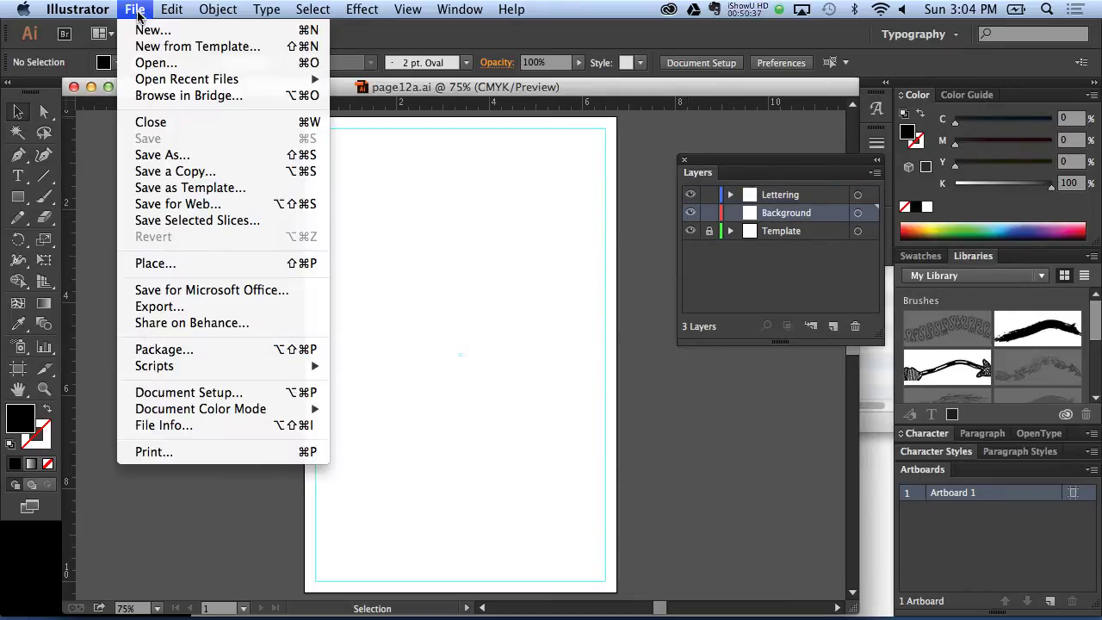
pyautogui.click(156, 263)
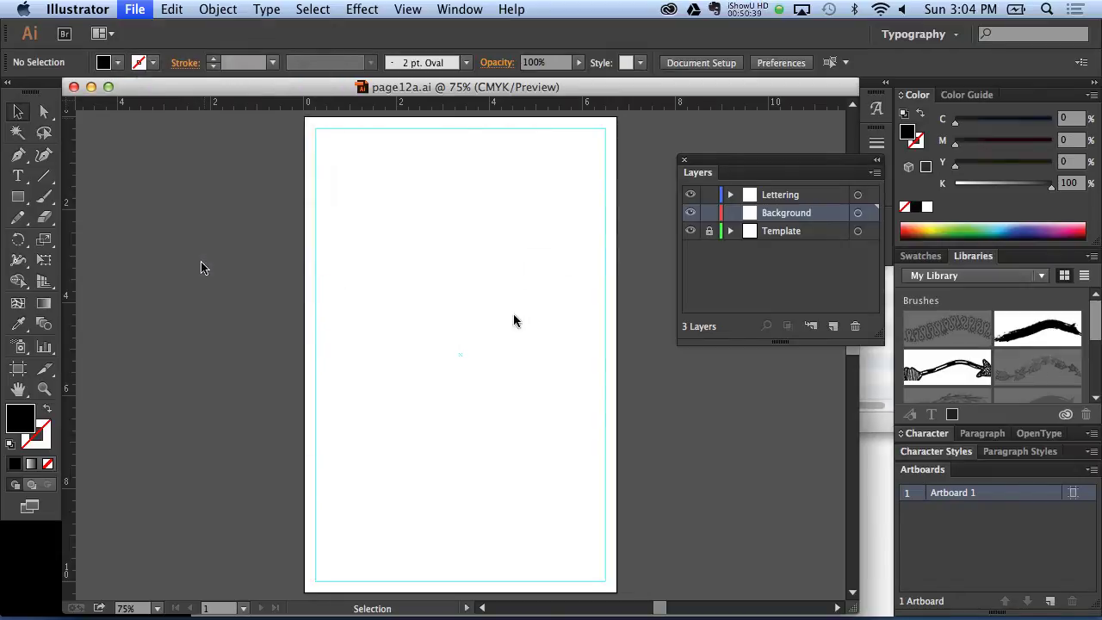
pyautogui.click(508, 171)
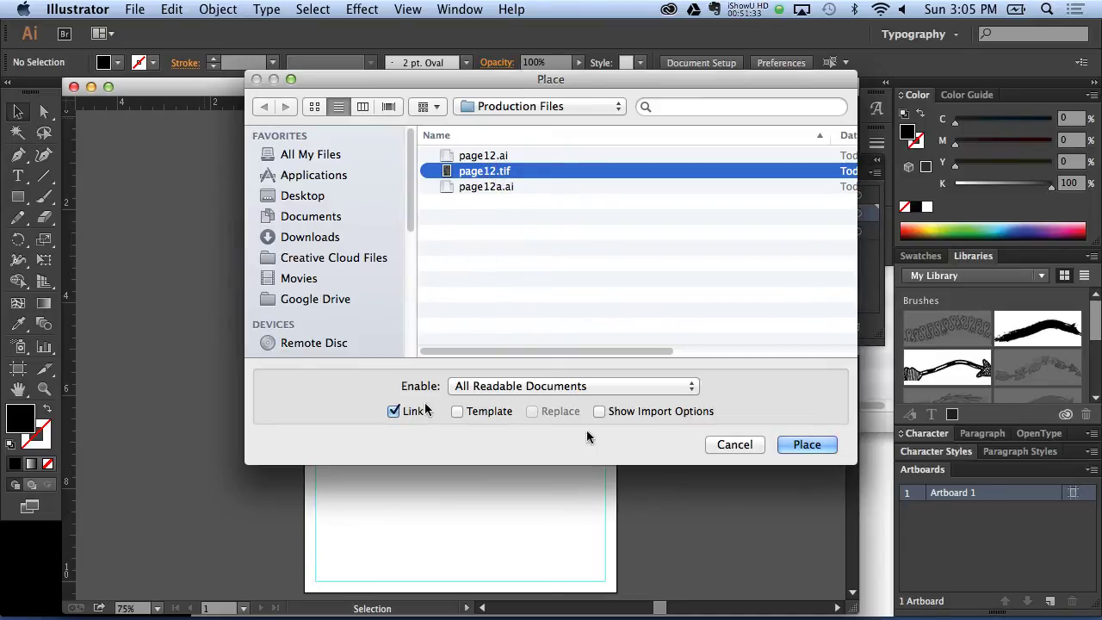
# Step: Place page12.tif on the artboard and drag it to line up with the page edges
pyautogui.click(801, 446)
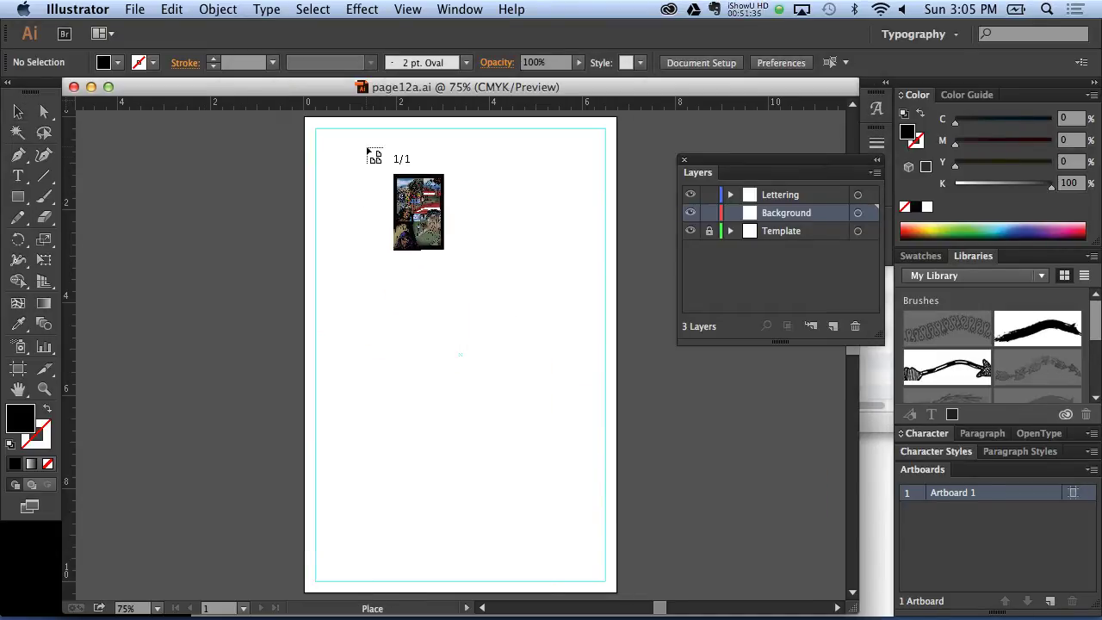
pyautogui.click(367, 148)
pyautogui.moveTo(510, 254)
pyautogui.mouseDown()
pyautogui.moveTo(459, 213)
pyautogui.moveTo(446, 220)
pyautogui.mouseUp()
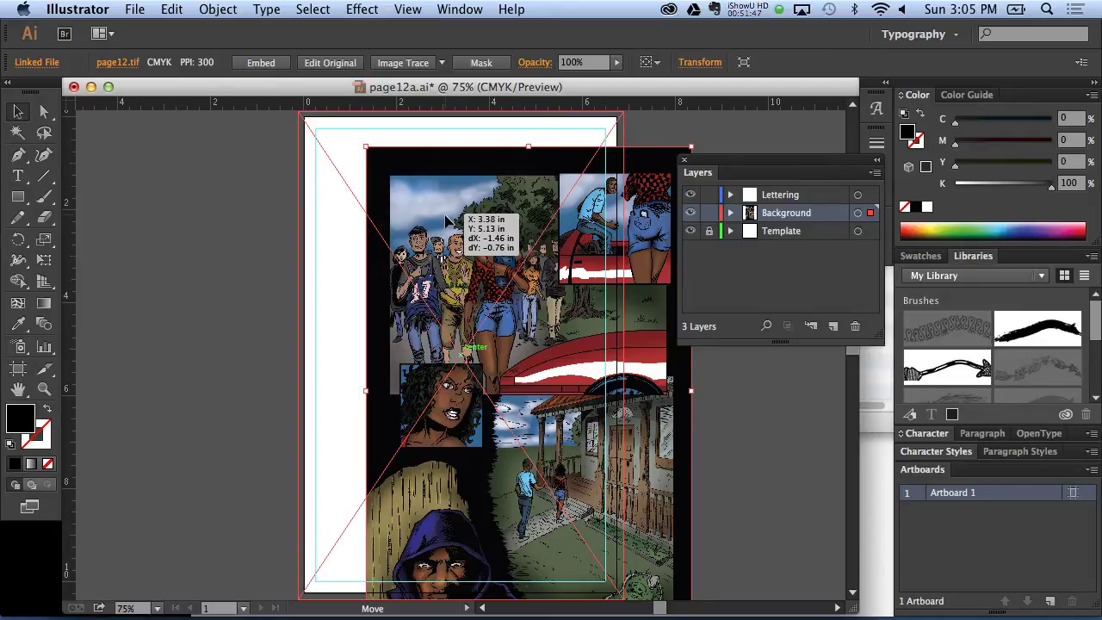
pyautogui.moveTo(446, 219); pyautogui.dragTo(445, 221)
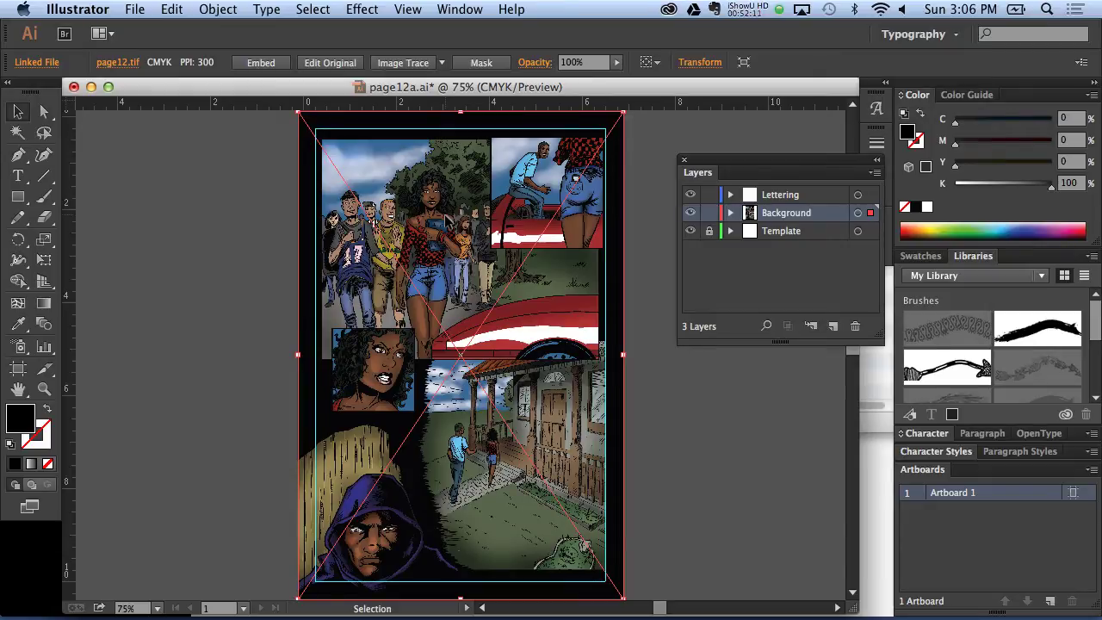
pyautogui.moveTo(440, 196)
pyautogui.mouseDown()
pyautogui.moveTo(481, 187)
pyautogui.moveTo(437, 191)
pyautogui.mouseUp()
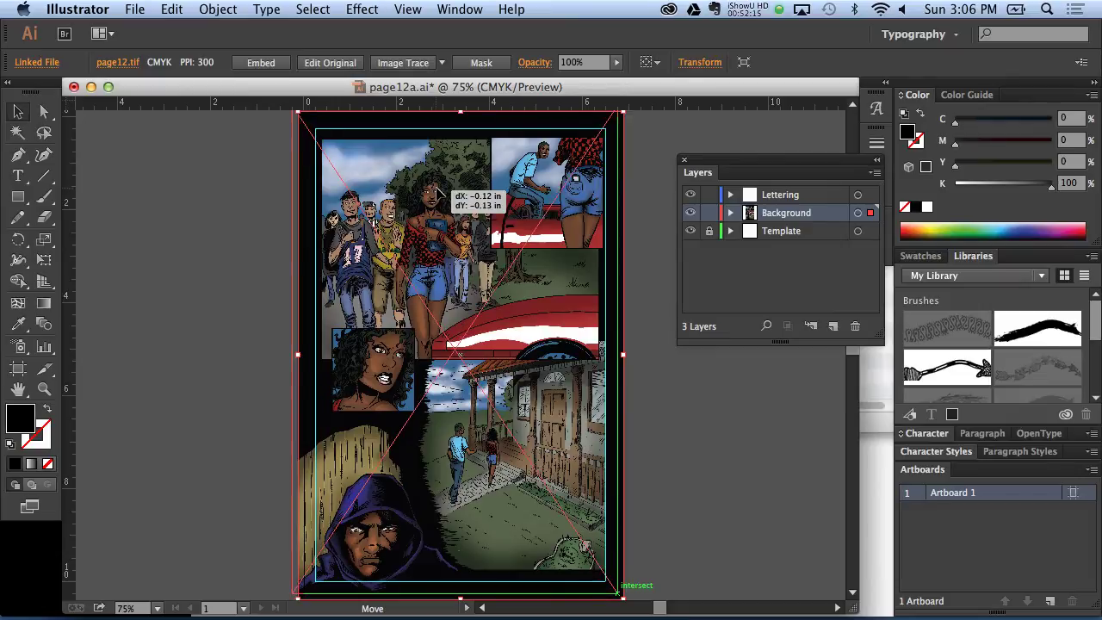
pyautogui.moveTo(438, 192); pyautogui.dragTo(446, 194)
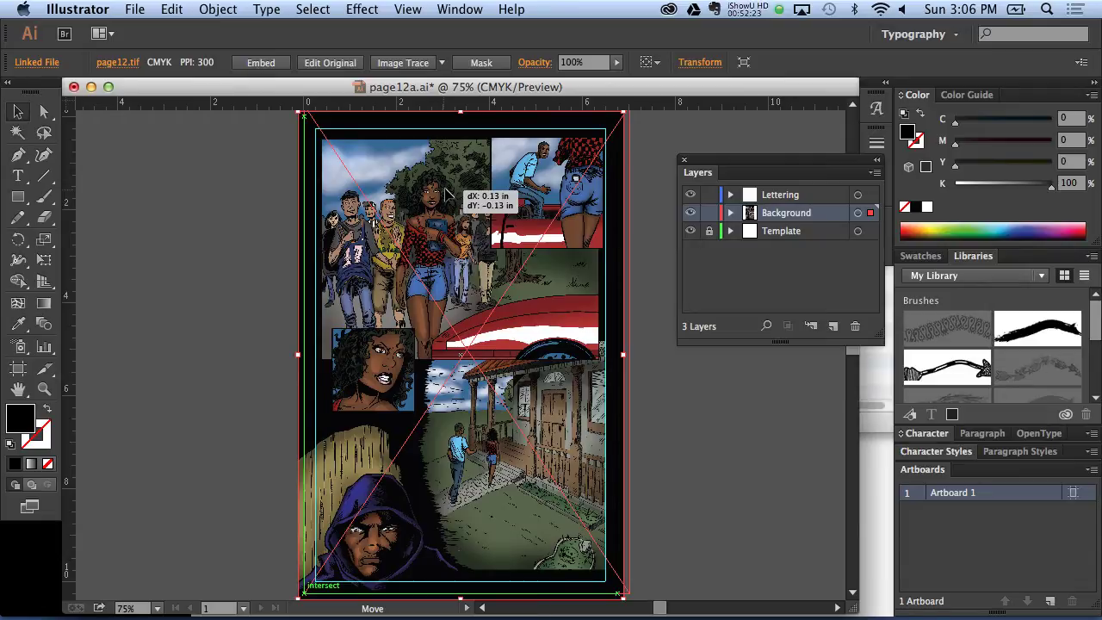
# Step: Move the comic page back to dX 0 / dY 0 and lock the Background layer
pyautogui.moveTo(446, 192); pyautogui.dragTo(477, 273)
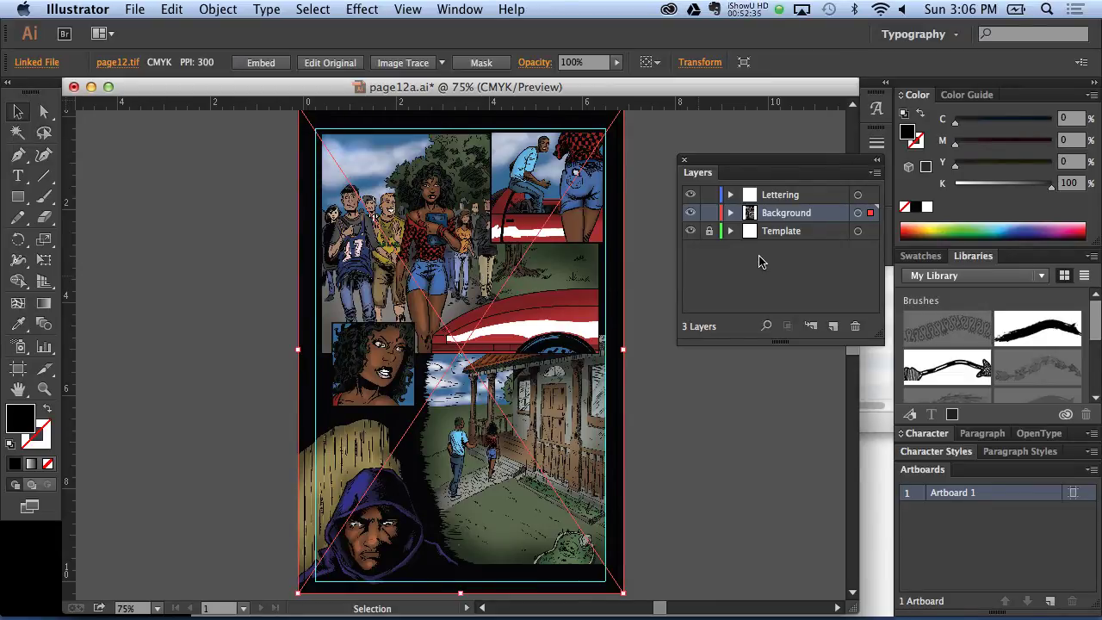
pyautogui.click(709, 212)
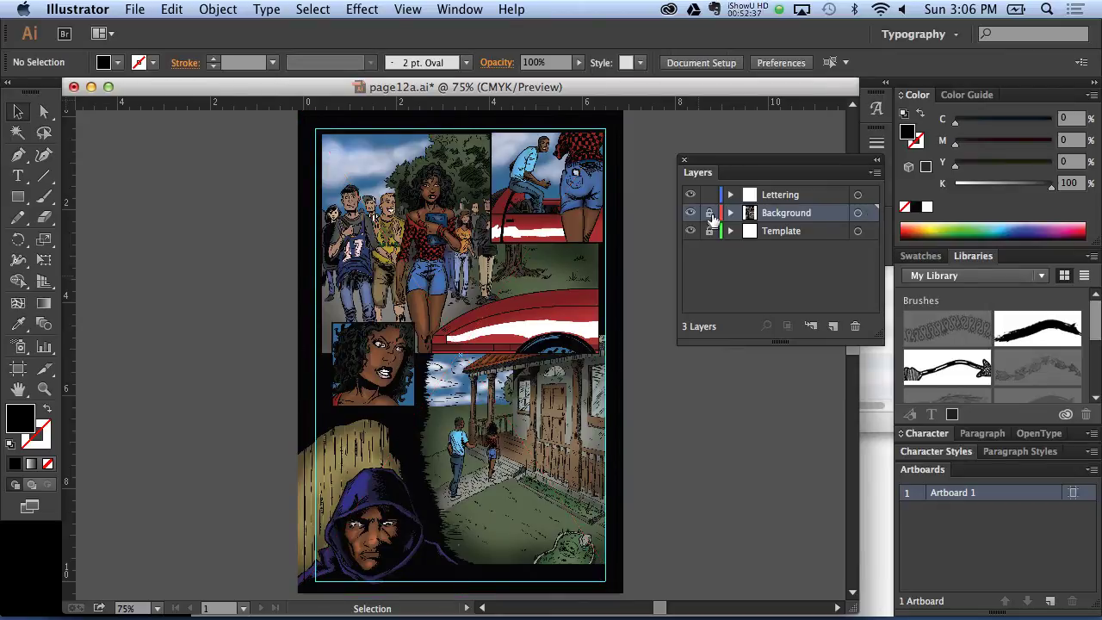
# Step: Lock the Template layer and make Lettering the active layer
pyautogui.click(709, 231)
pyautogui.click(771, 196)
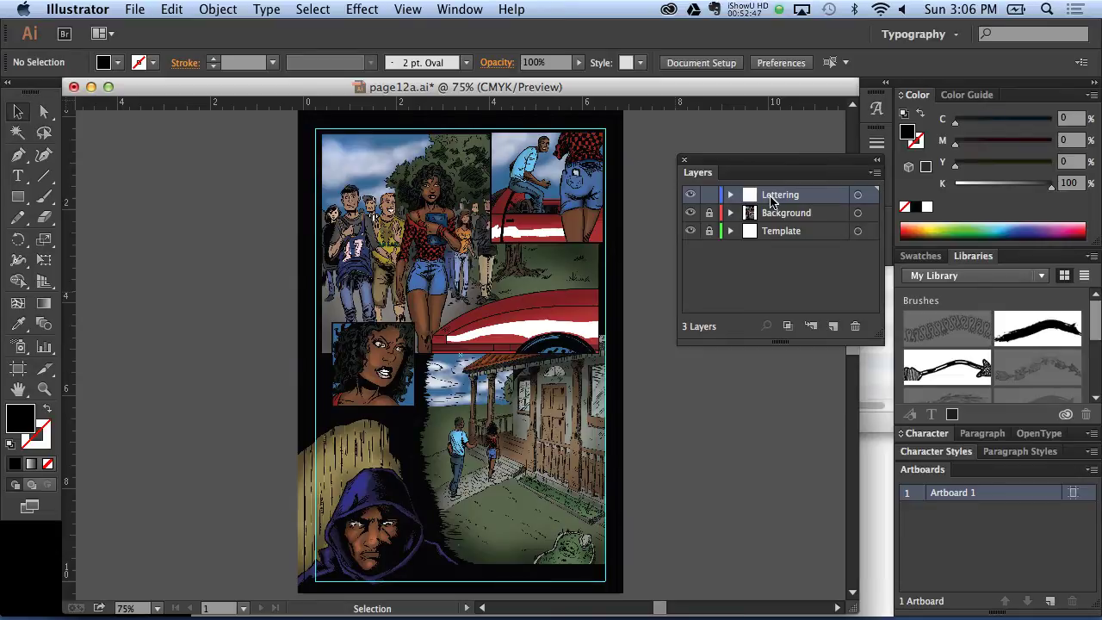
pyautogui.click(730, 195)
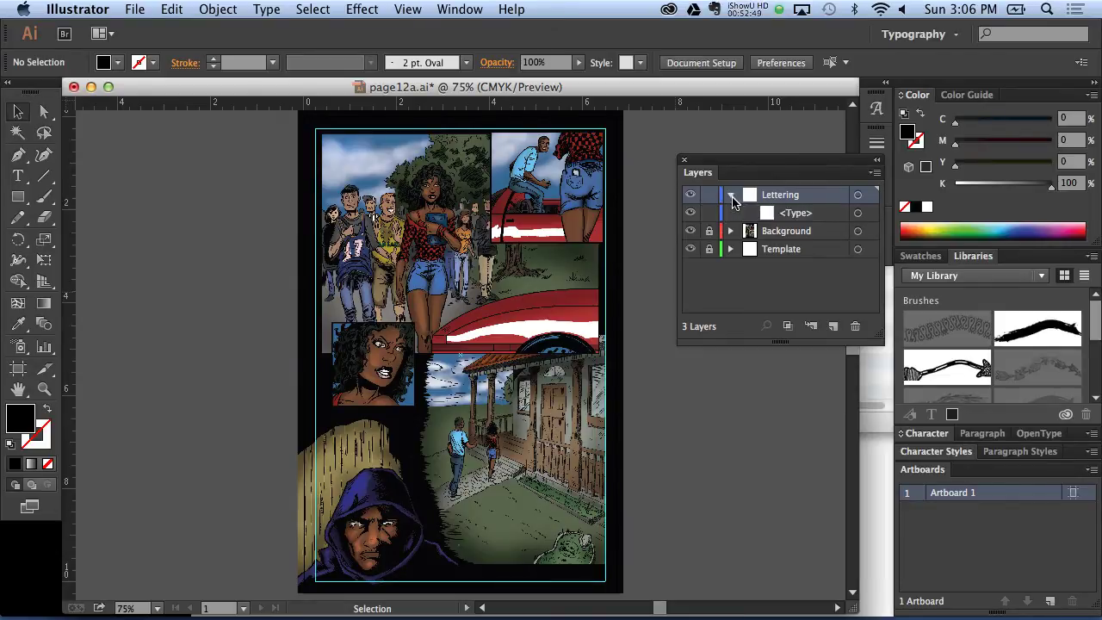
pyautogui.click(731, 195)
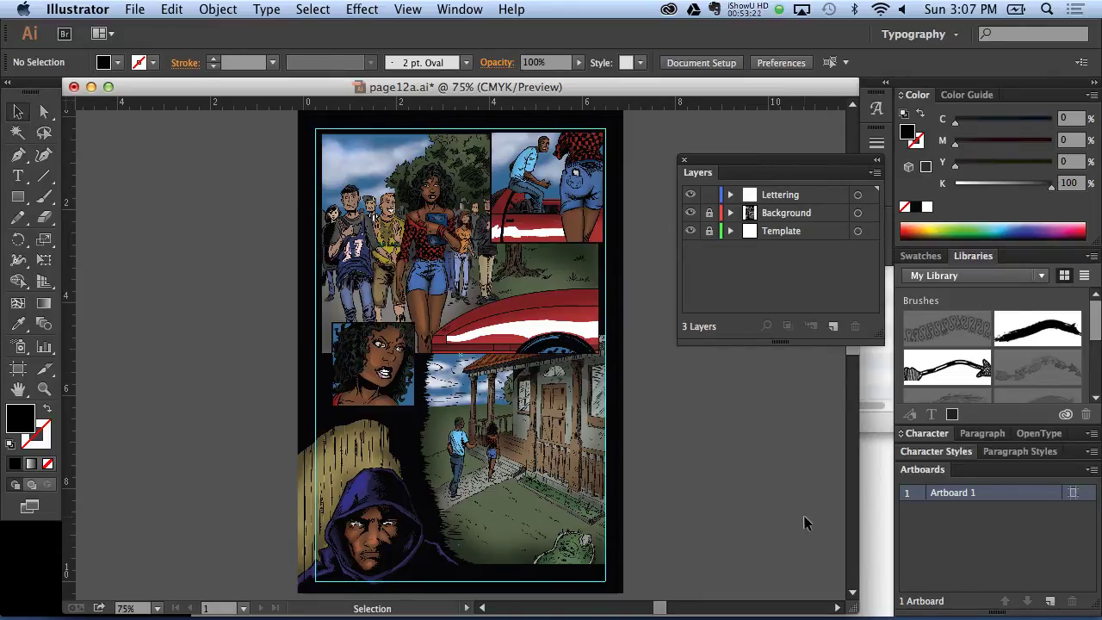
# Step: Save page12a.ai and move its window aside to reveal the Finder window behind
pyautogui.click(854, 107)
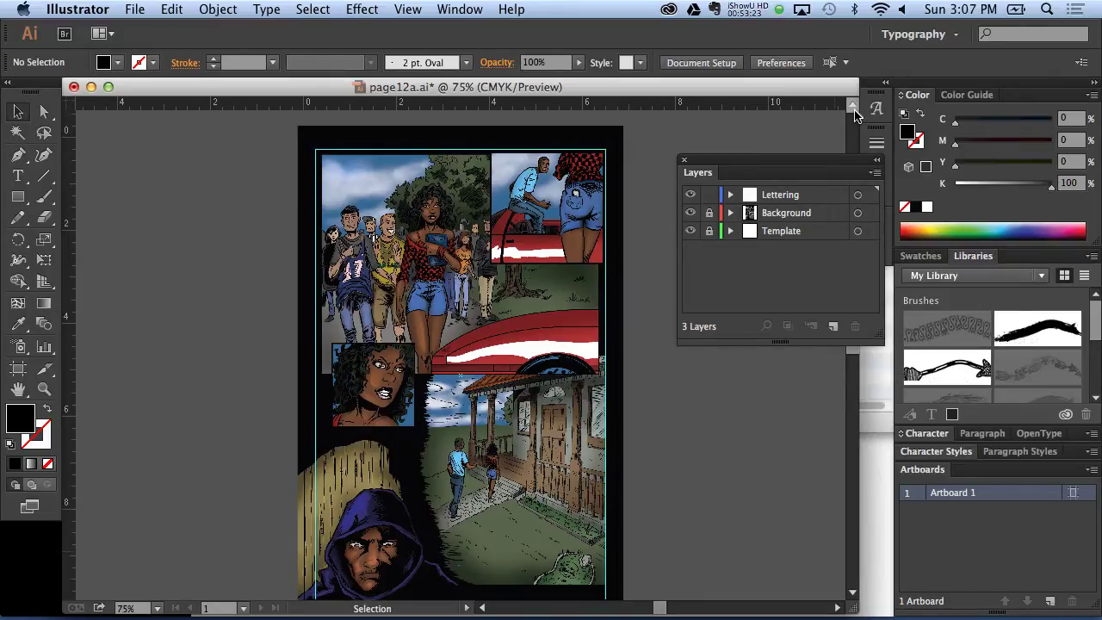
pyautogui.click(853, 592)
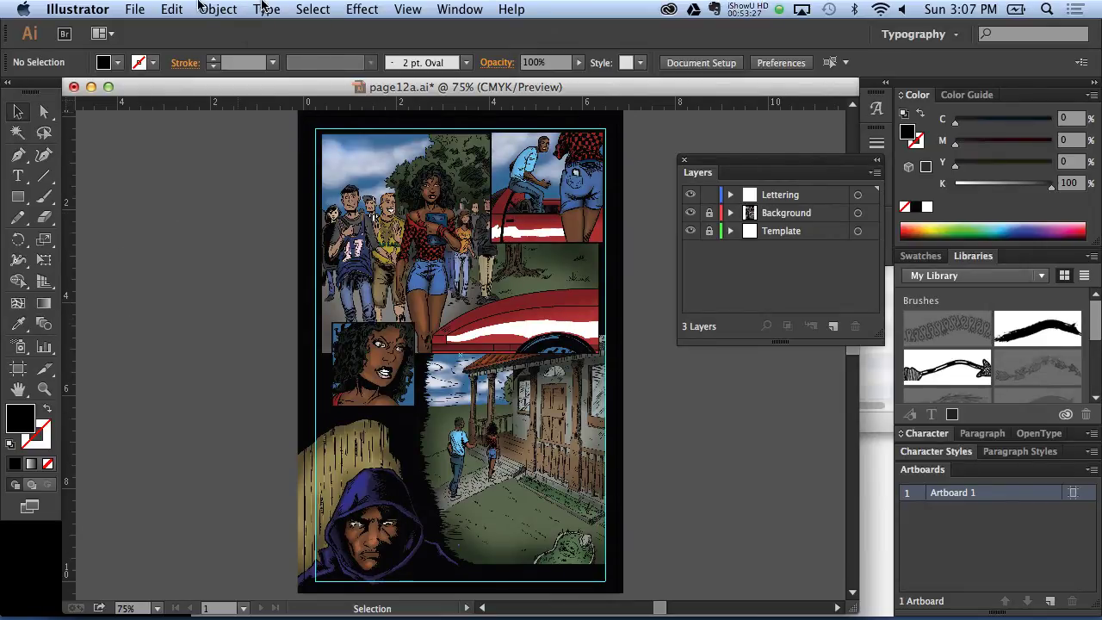
pyautogui.click(135, 8)
pyautogui.click(147, 140)
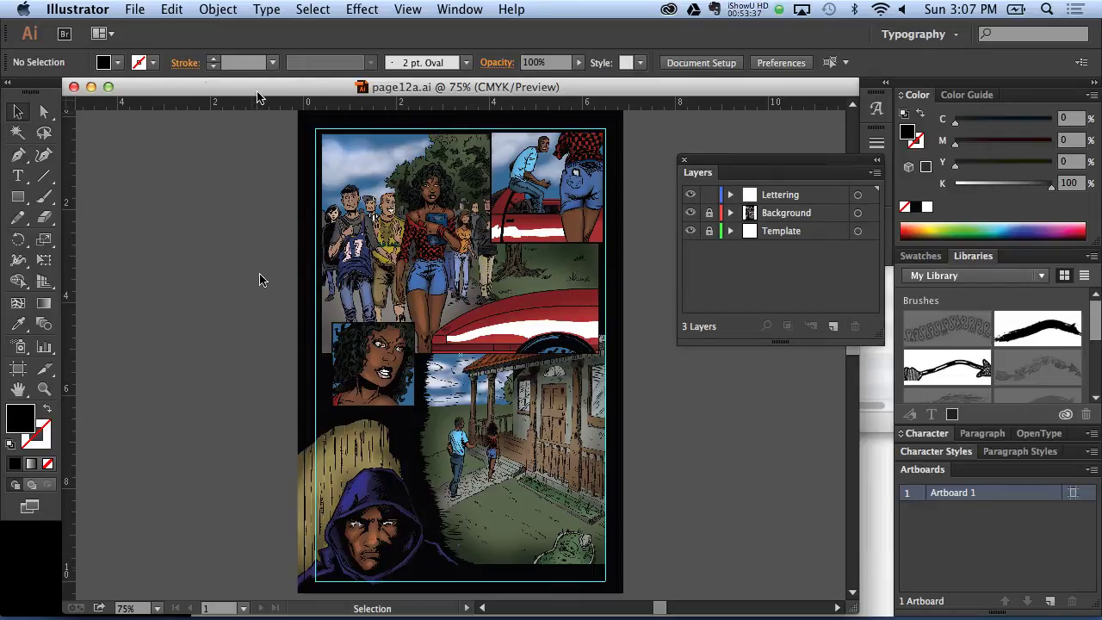
pyautogui.moveTo(262, 92); pyautogui.dragTo(272, 330)
# Step: Open page12.ai from Desktop > Comic Book 2 > Production Files and enlarge its document window
pyautogui.click(497, 254)
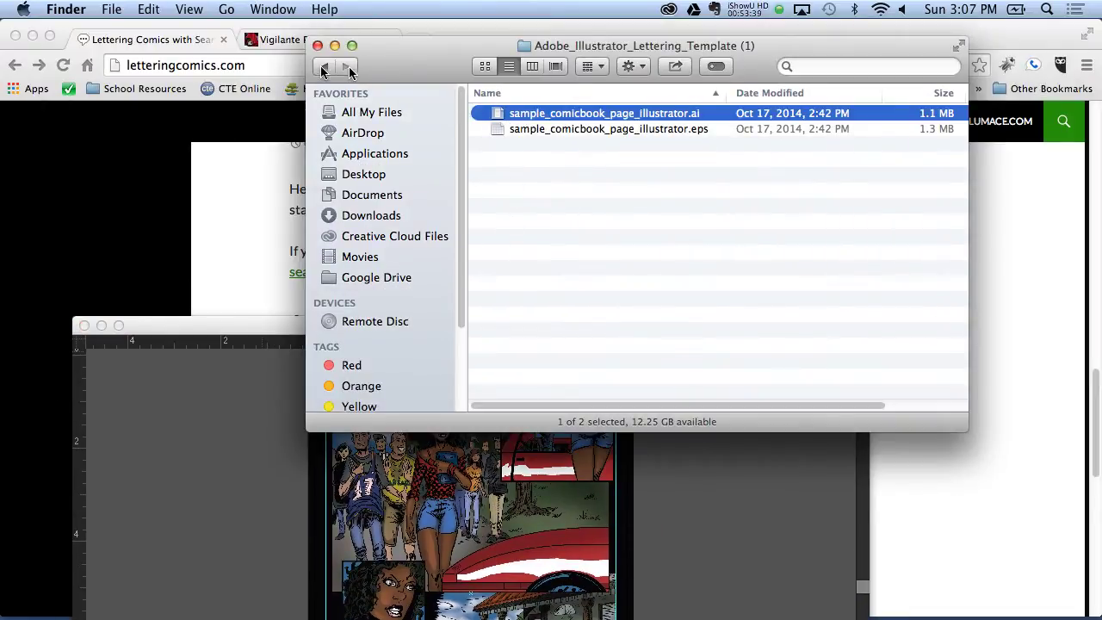
pyautogui.click(322, 68)
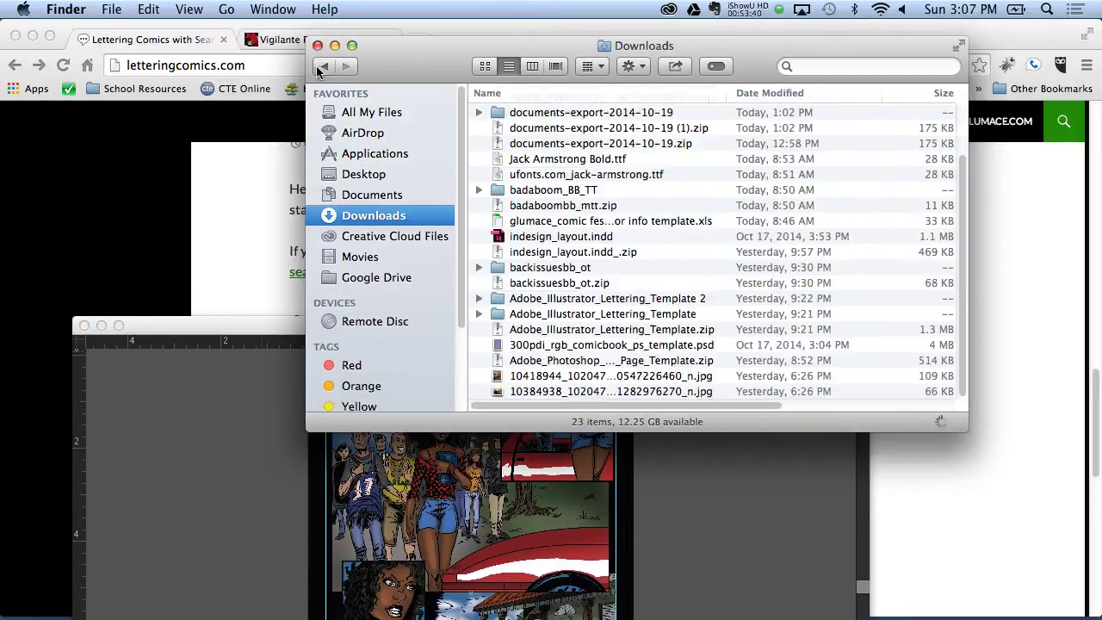
pyautogui.click(341, 158)
pyautogui.click(353, 173)
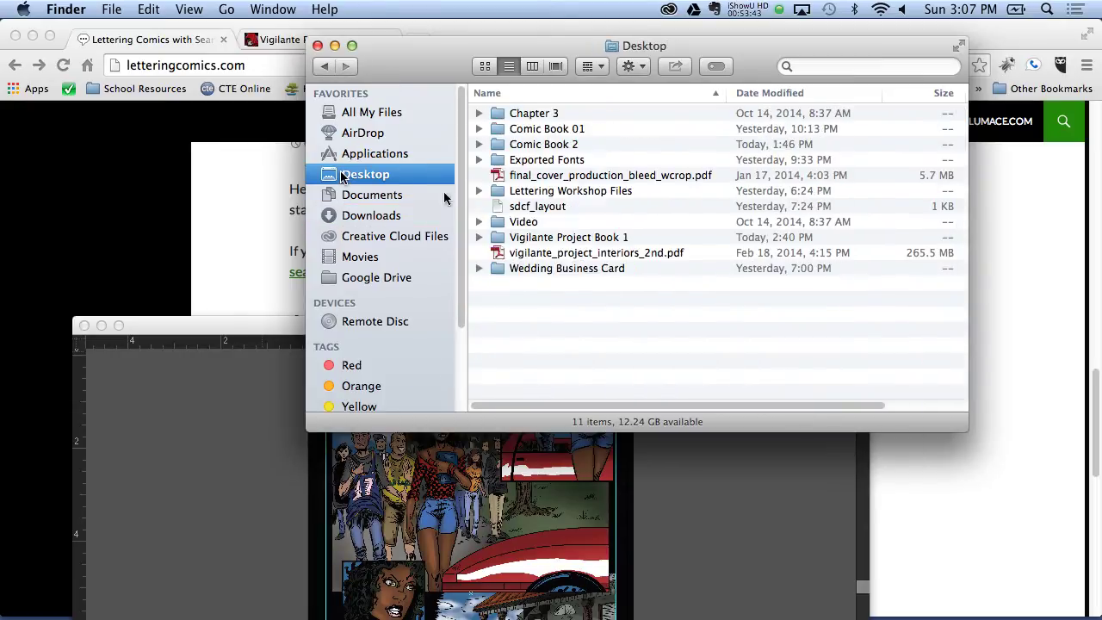
pyautogui.doubleClick(544, 145)
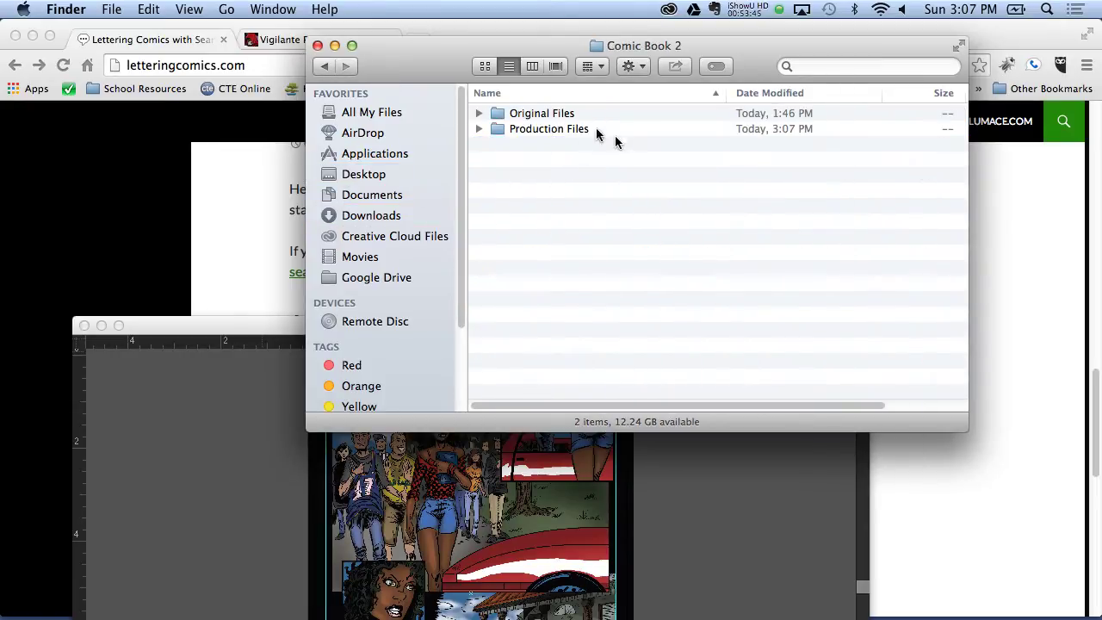
pyautogui.doubleClick(534, 128)
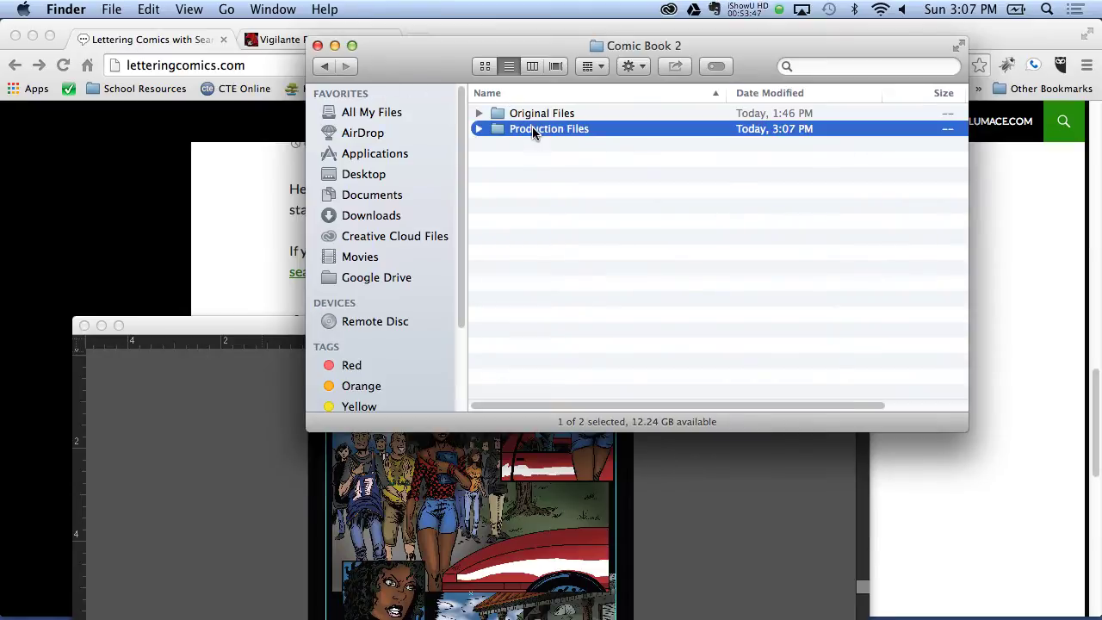
pyautogui.doubleClick(549, 115)
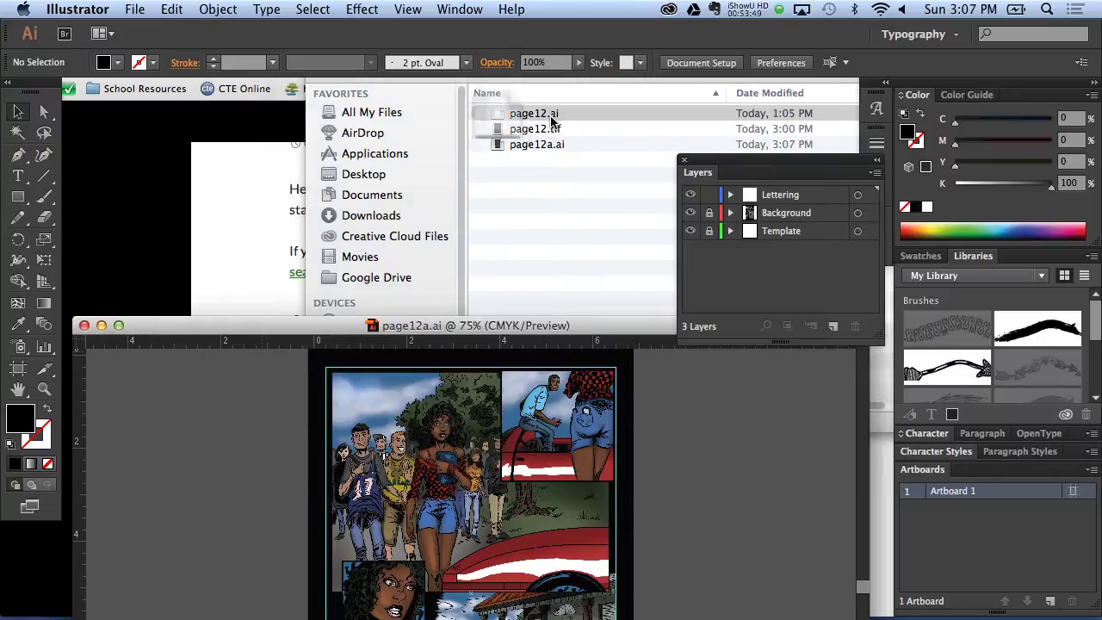
pyautogui.doubleClick(471, 325)
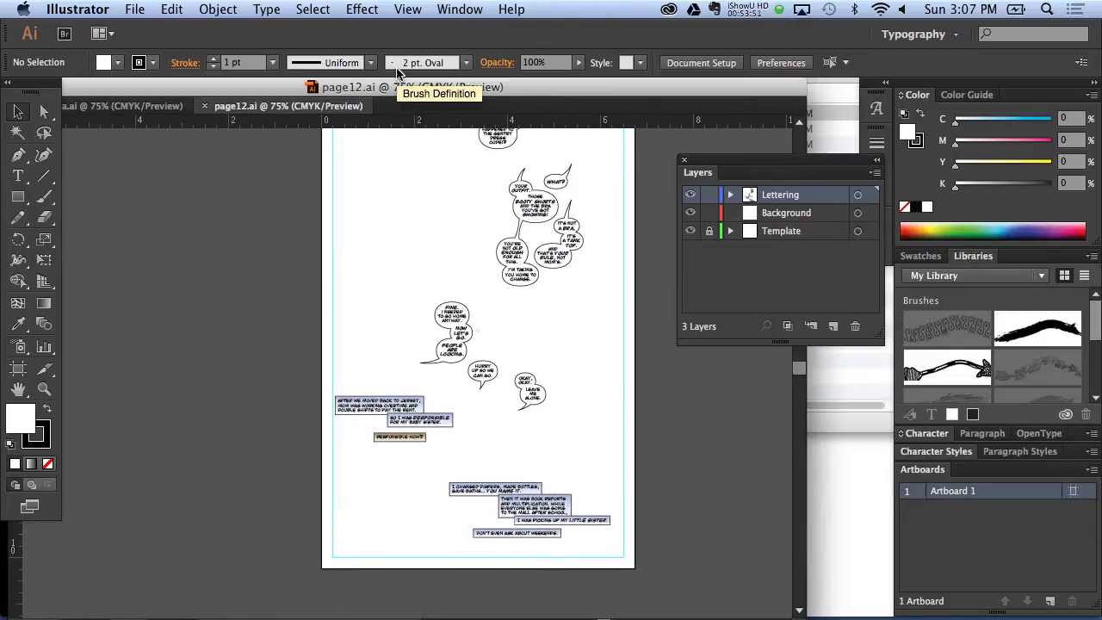
pyautogui.click(44, 389)
pyautogui.click(583, 177)
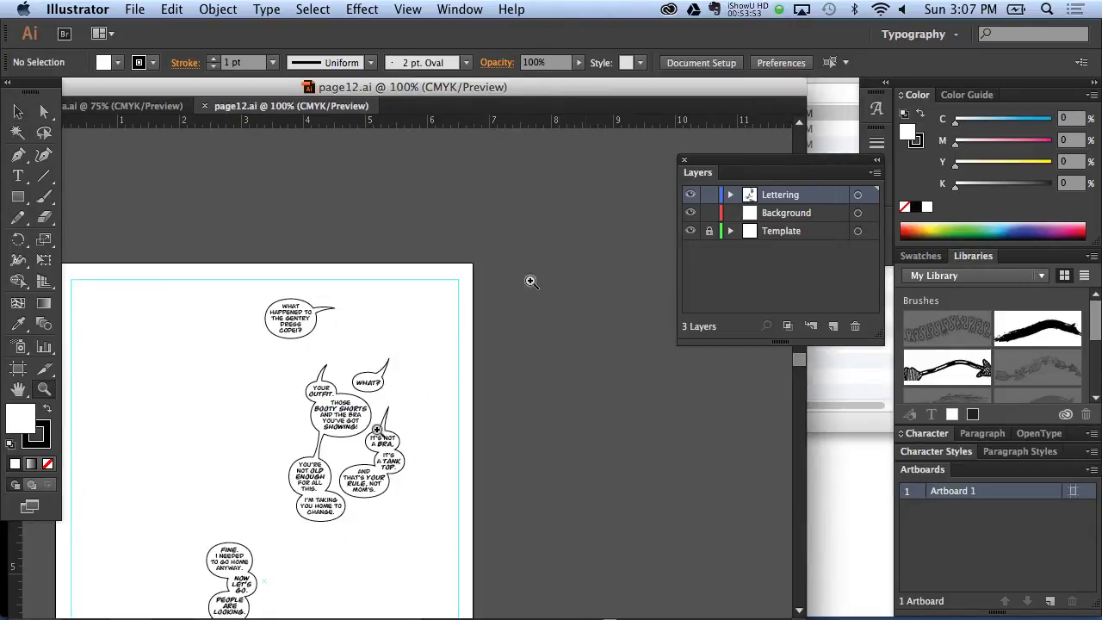
pyautogui.click(376, 433)
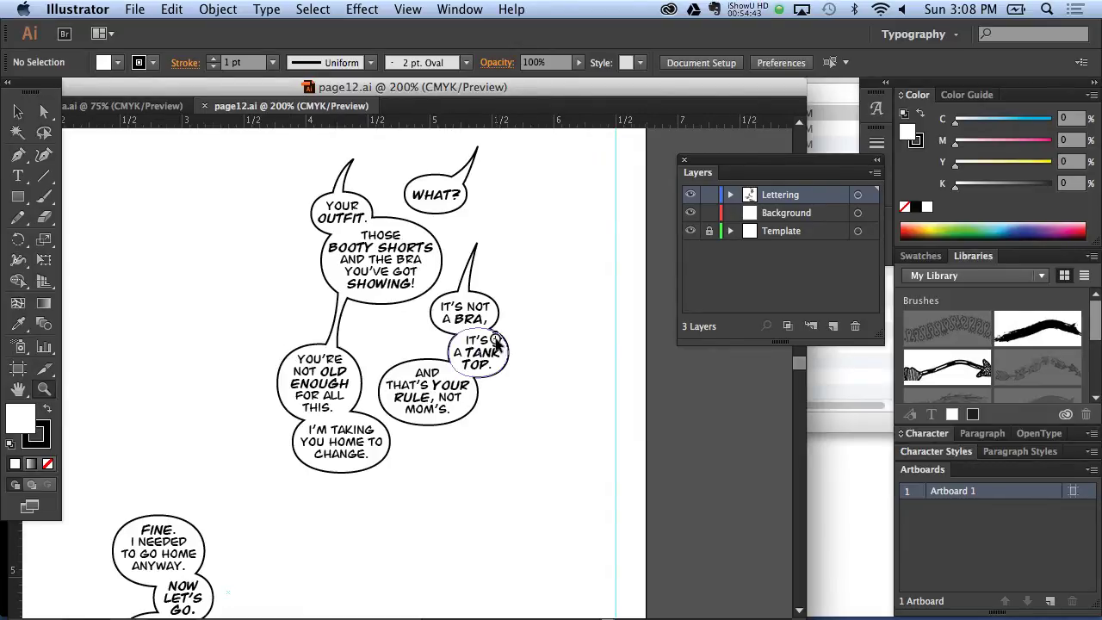
pyautogui.press('super+0')
pyautogui.click(418, 549)
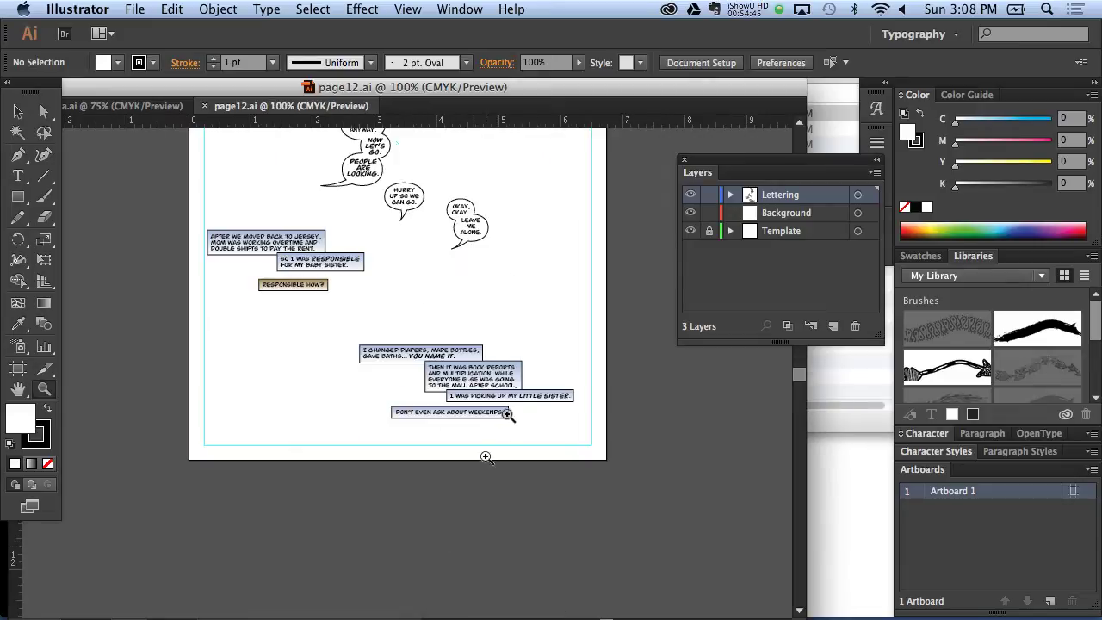
pyautogui.click(507, 413)
pyautogui.click(379, 317)
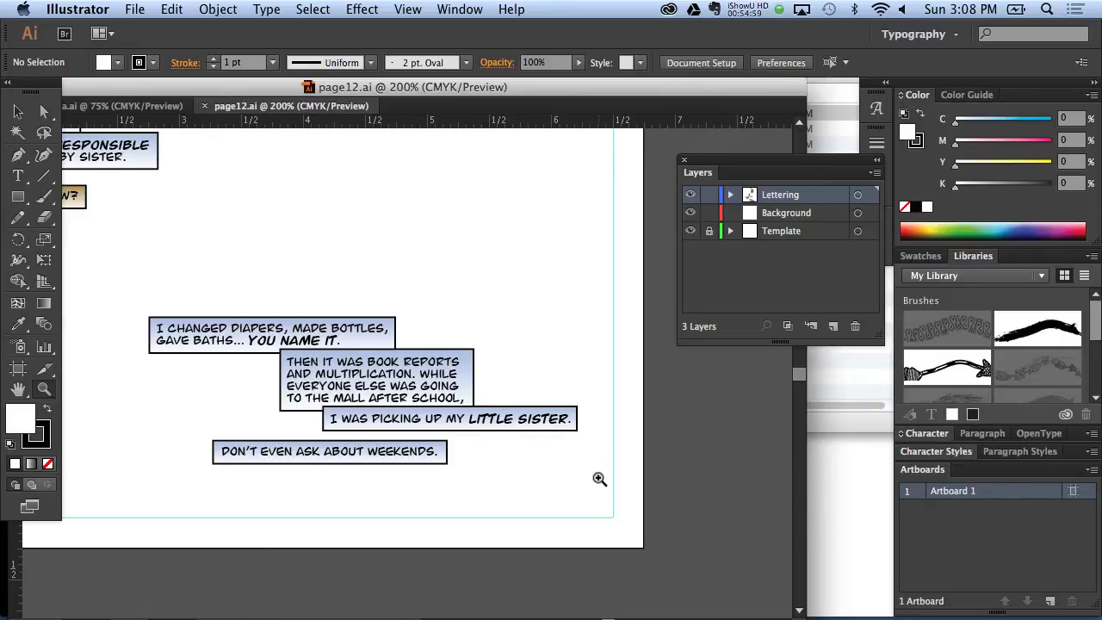
pyautogui.hotkey('ctrl', '0')
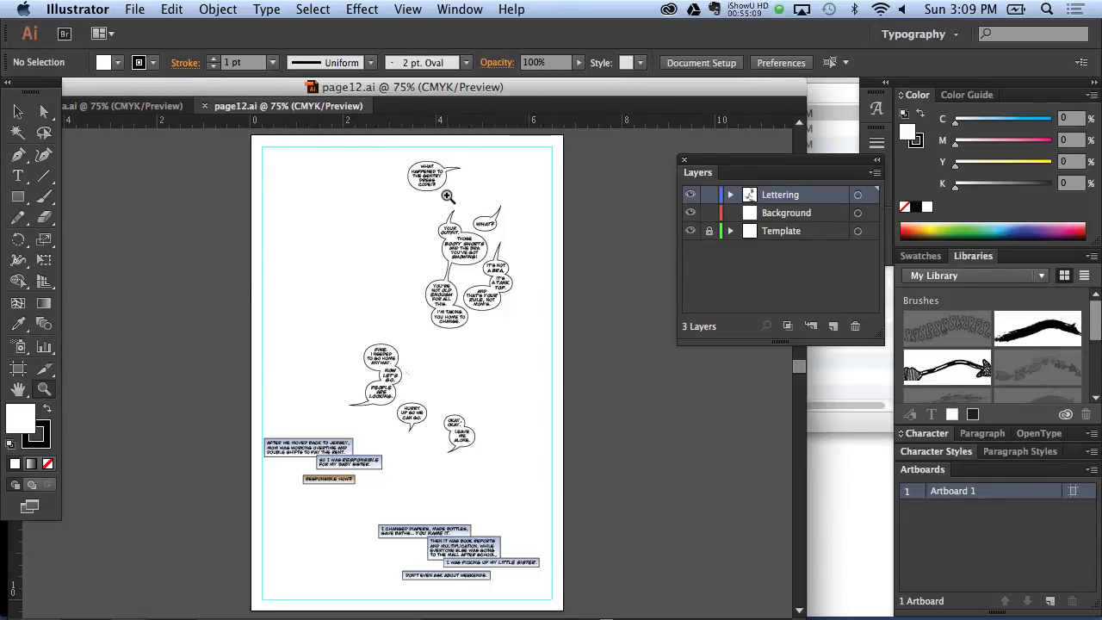
pyautogui.click(452, 196)
pyautogui.click(400, 351)
pyautogui.click(387, 386)
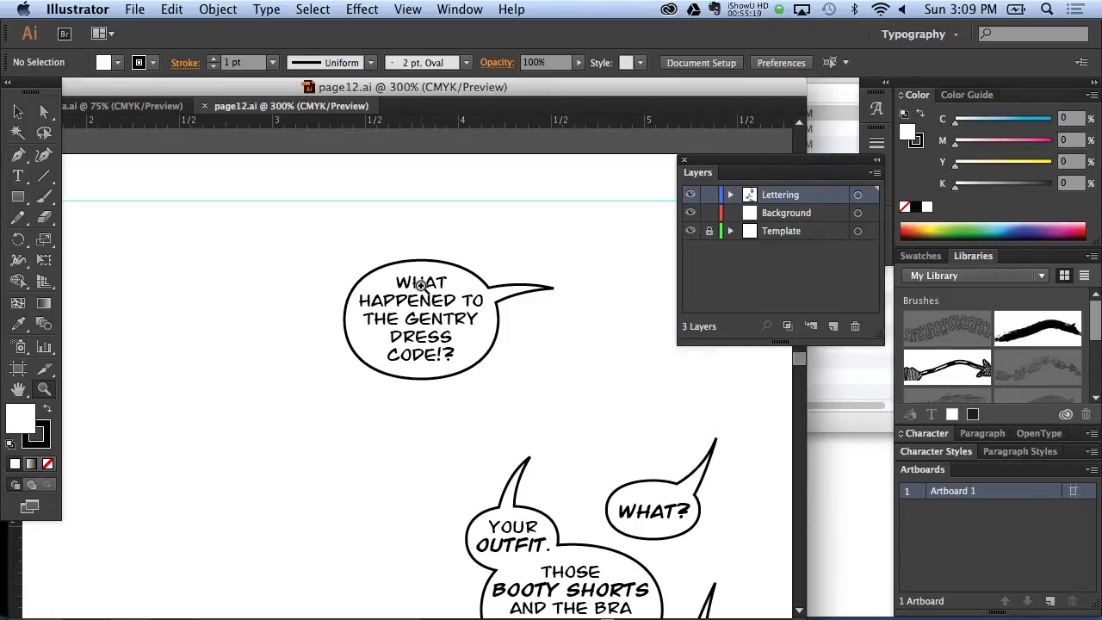
# Step: Draw an oval balloon with the Ellipse tool to the left of the first speech bubble
pyautogui.click(44, 111)
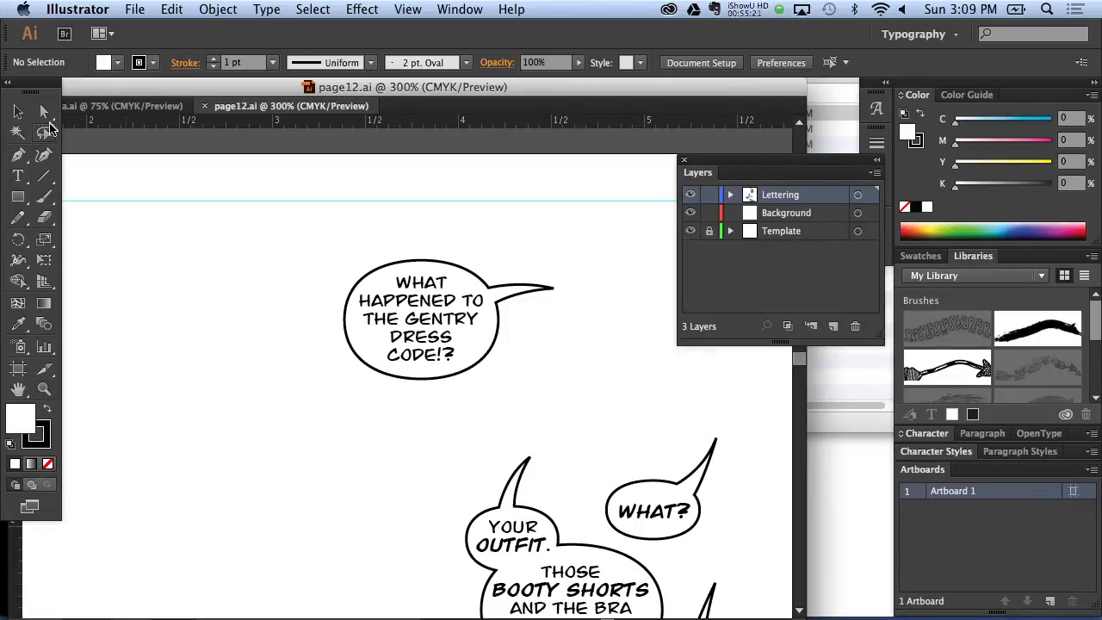
pyautogui.click(19, 217)
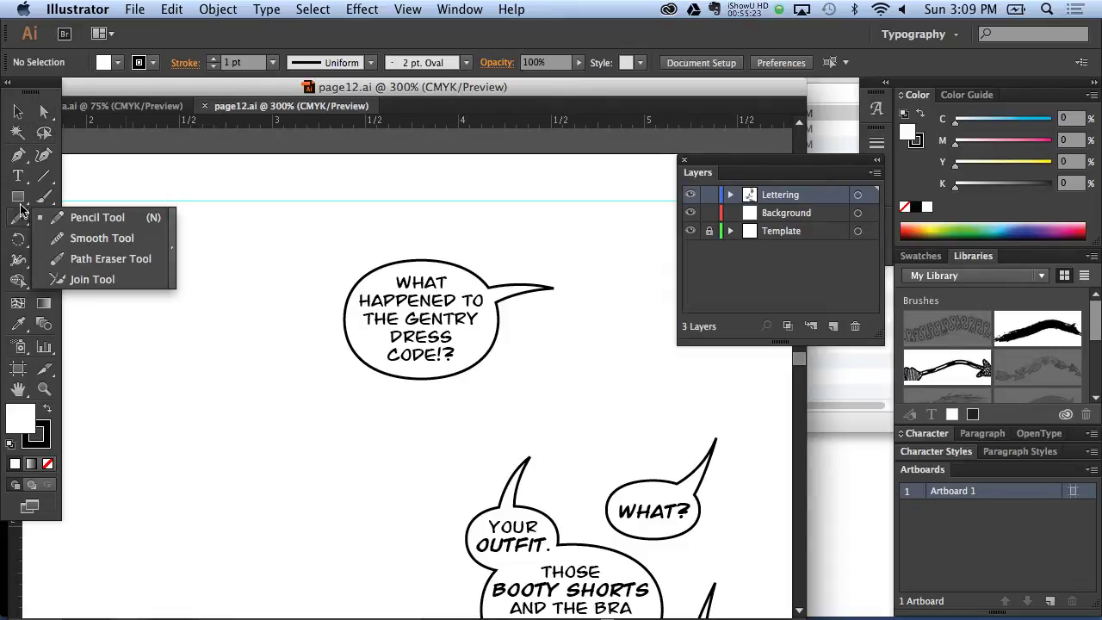
pyautogui.moveTo(18, 196); pyautogui.dragTo(86, 237)
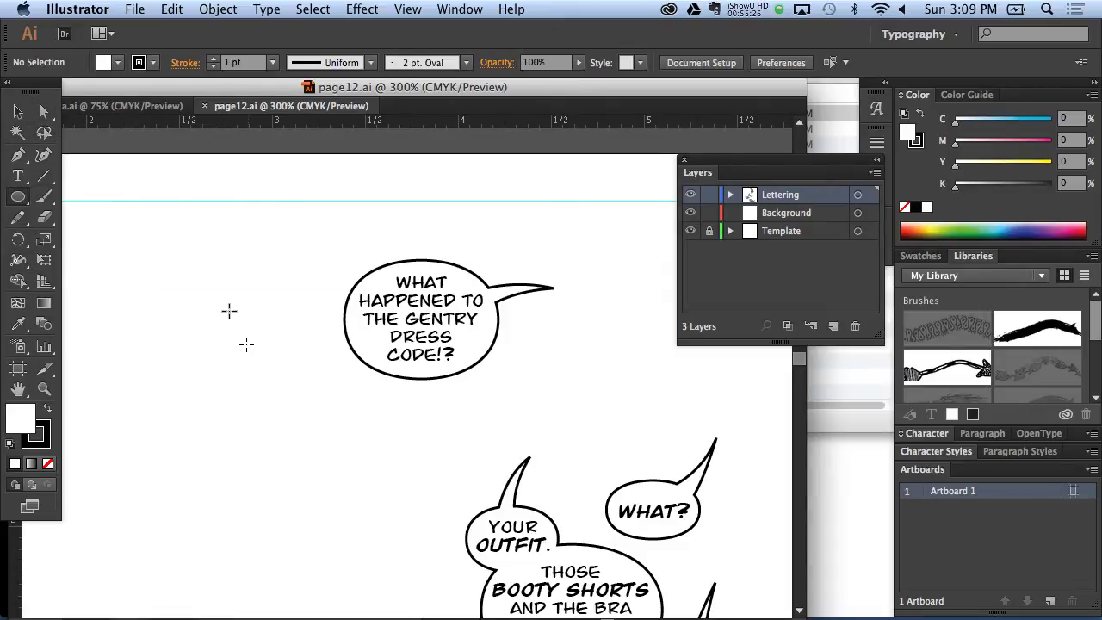
pyautogui.moveTo(215, 307); pyautogui.dragTo(298, 379)
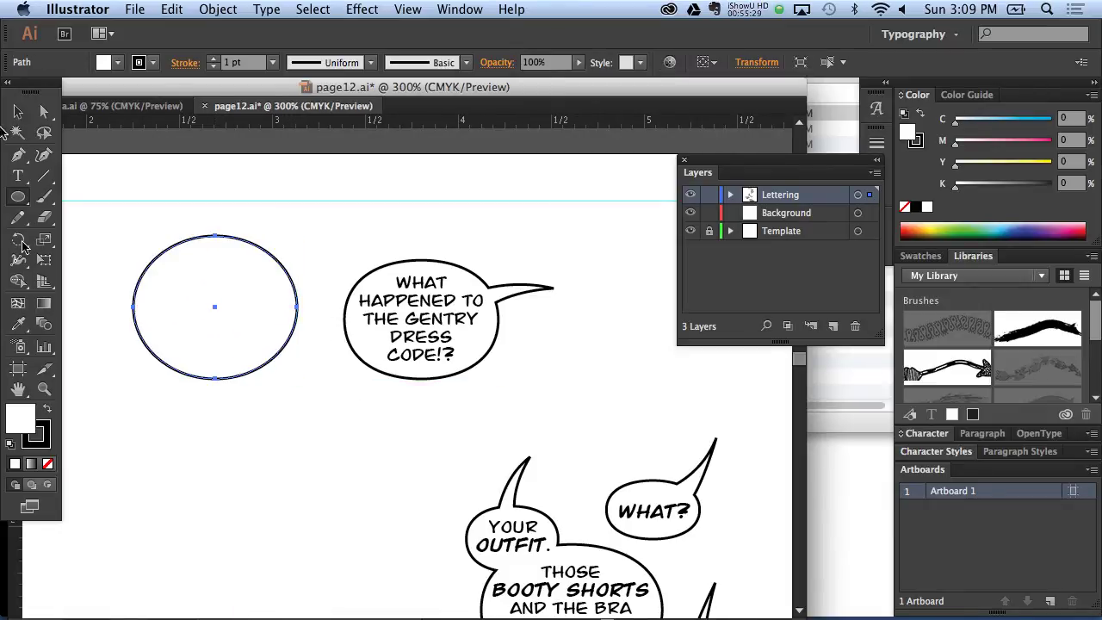
# Step: Select the new oval and show its individual anchor points with Direct Selection
pyautogui.click(18, 175)
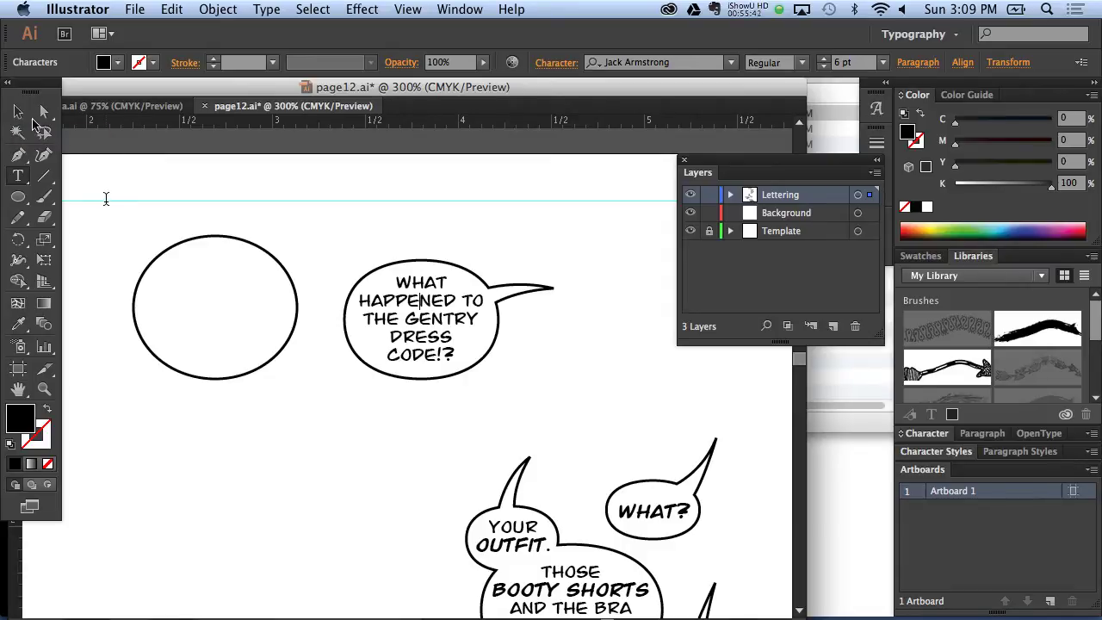
pyautogui.click(17, 112)
pyautogui.click(209, 286)
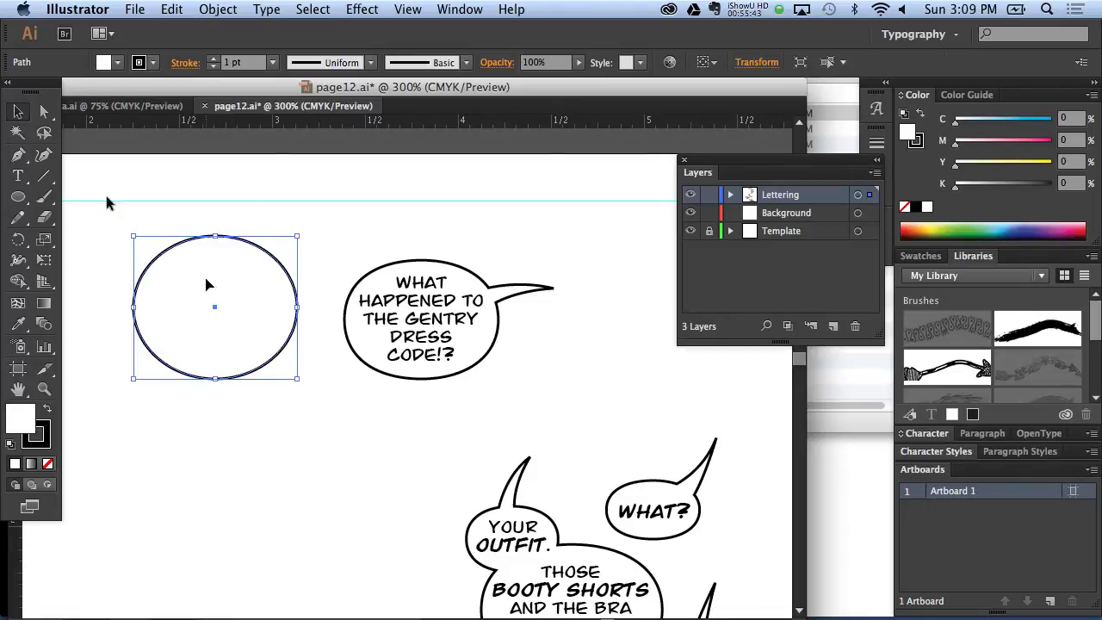
pyautogui.click(43, 112)
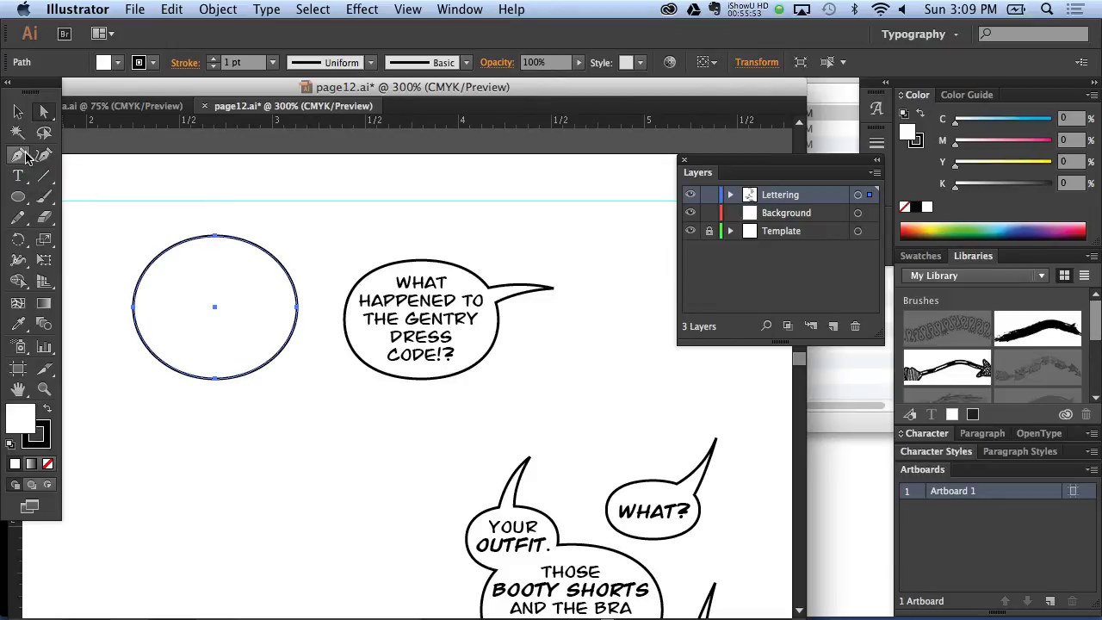
pyautogui.moveTo(401, 609)
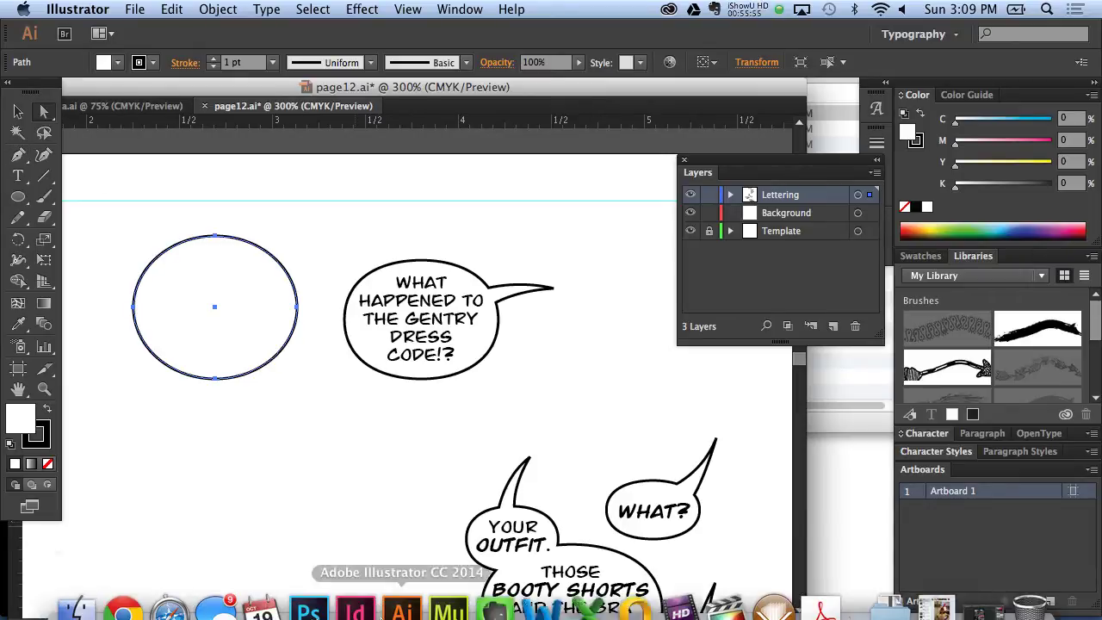
# Step: In a new Chrome tab, load the author's personal design website address
pyautogui.click(135, 589)
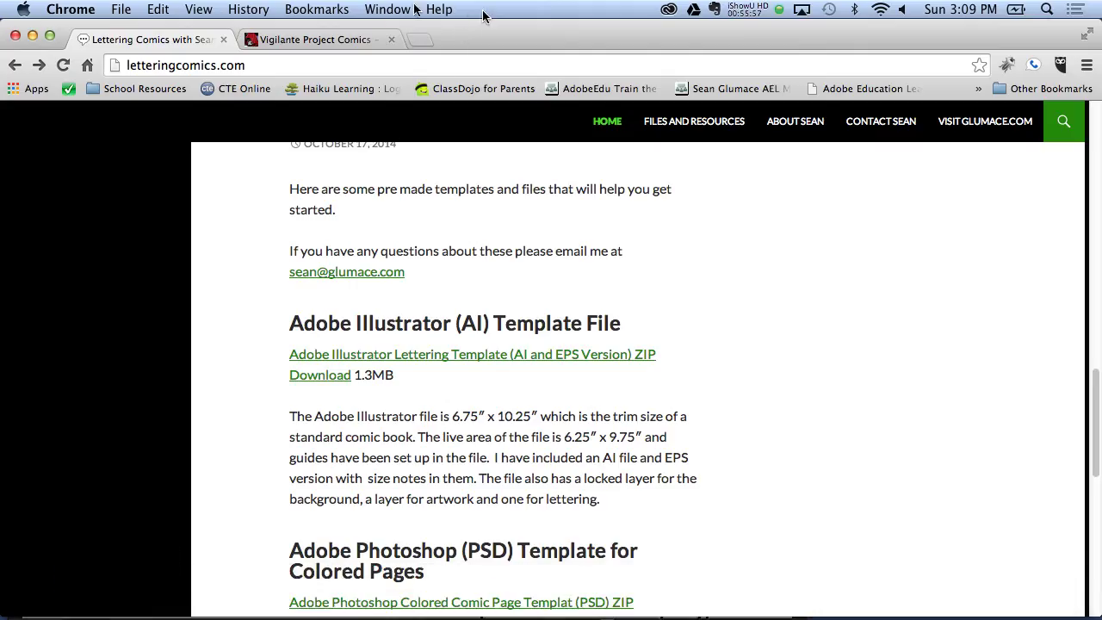
pyautogui.click(419, 40)
pyautogui.write('glumac')
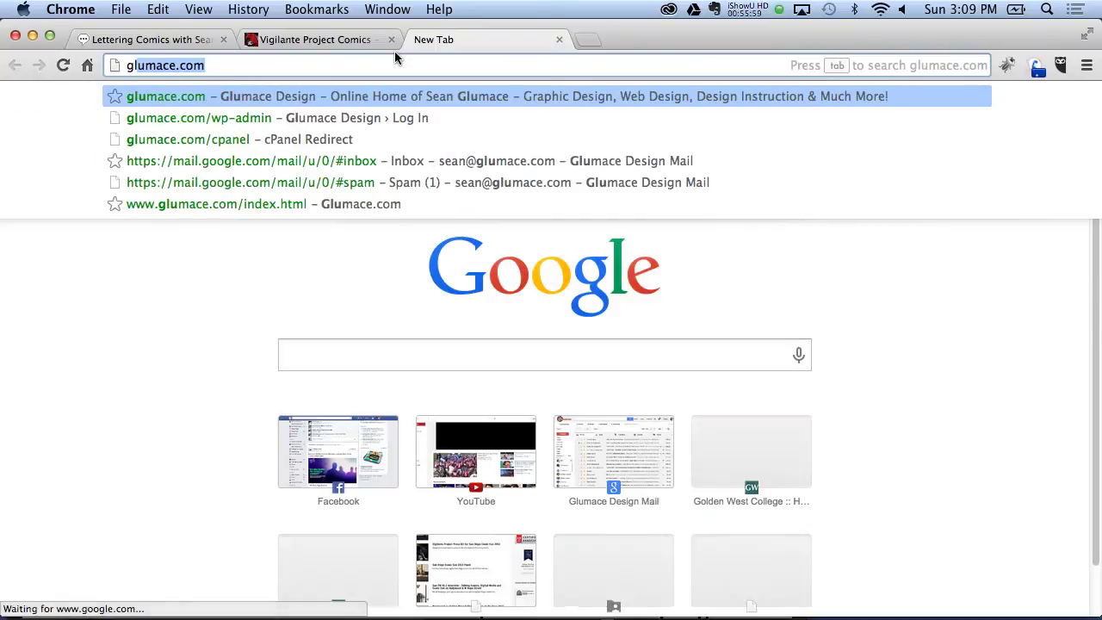
pyautogui.write('e.com')
pyautogui.press('Return')
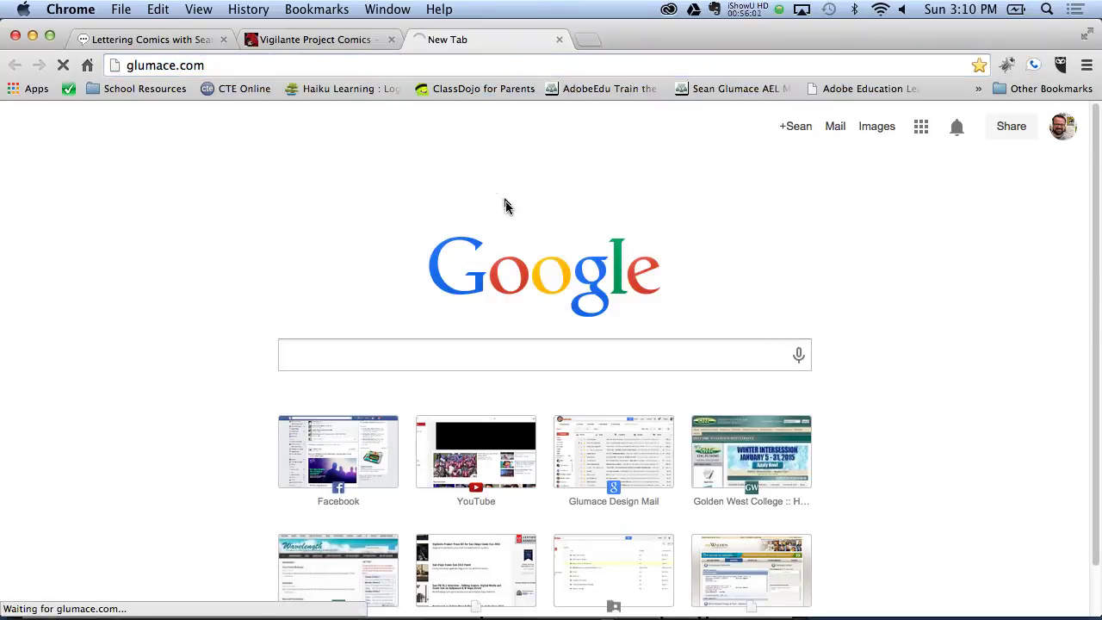
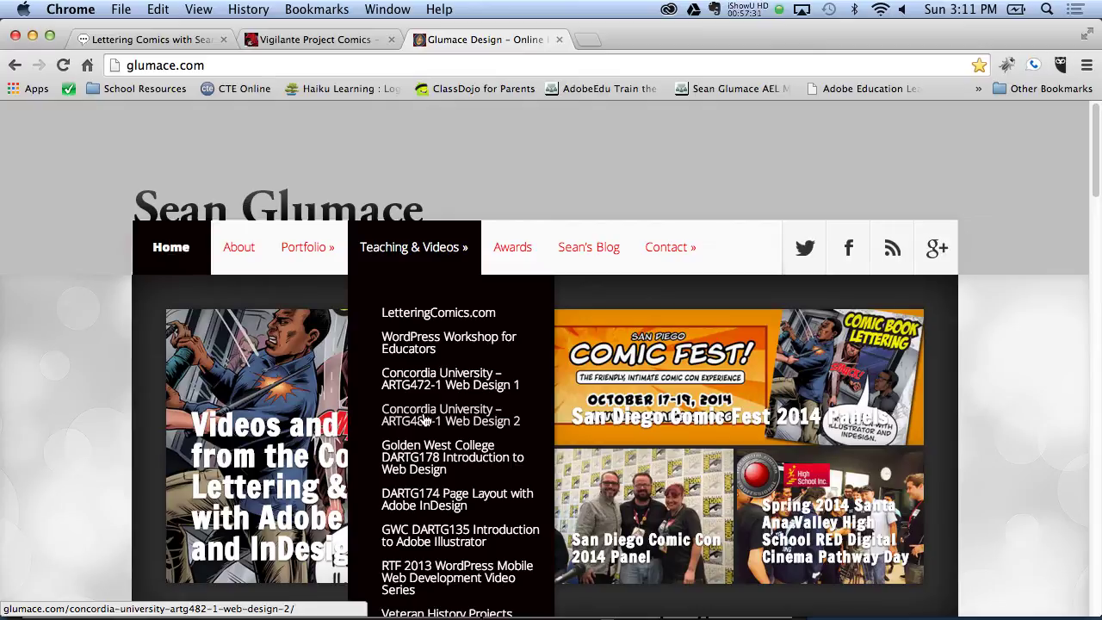
# Step: Open the GWC DARTG135 Illustrator tutorials page and scroll down to its Class Lectures table
pyautogui.click(437, 538)
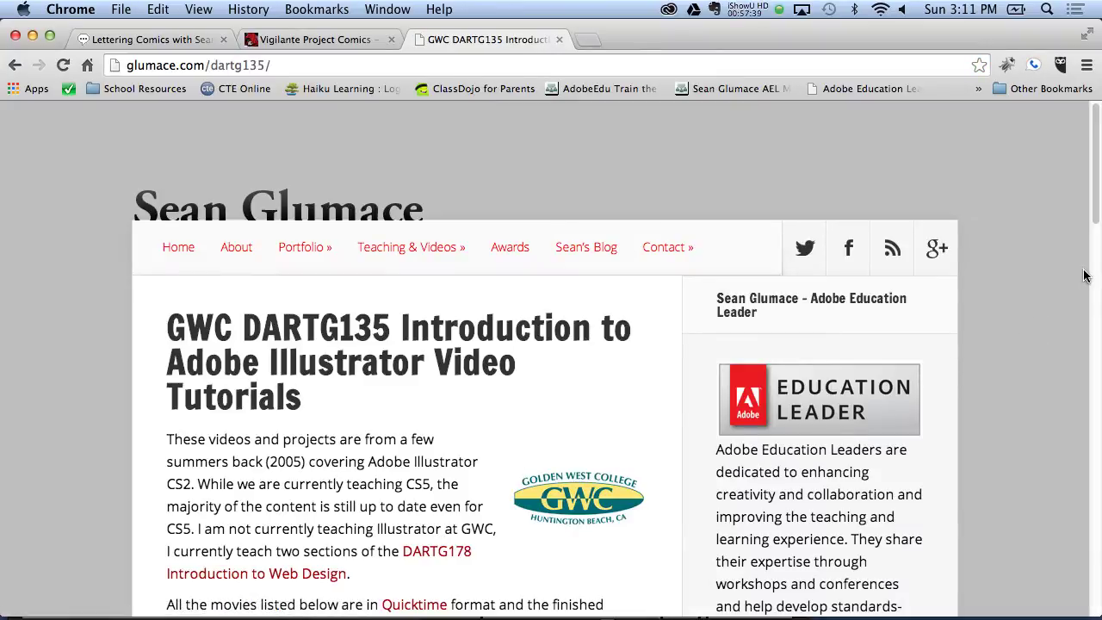
pyautogui.moveTo(1095, 183); pyautogui.dragTo(1080, 240)
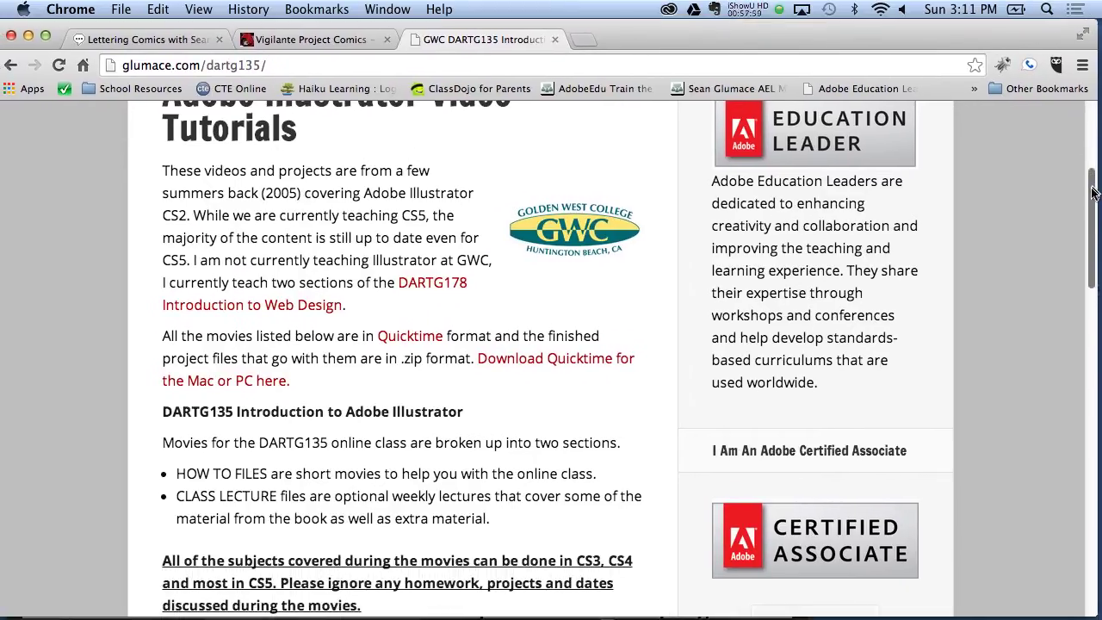
pyautogui.moveTo(1091, 194); pyautogui.dragTo(1051, 346)
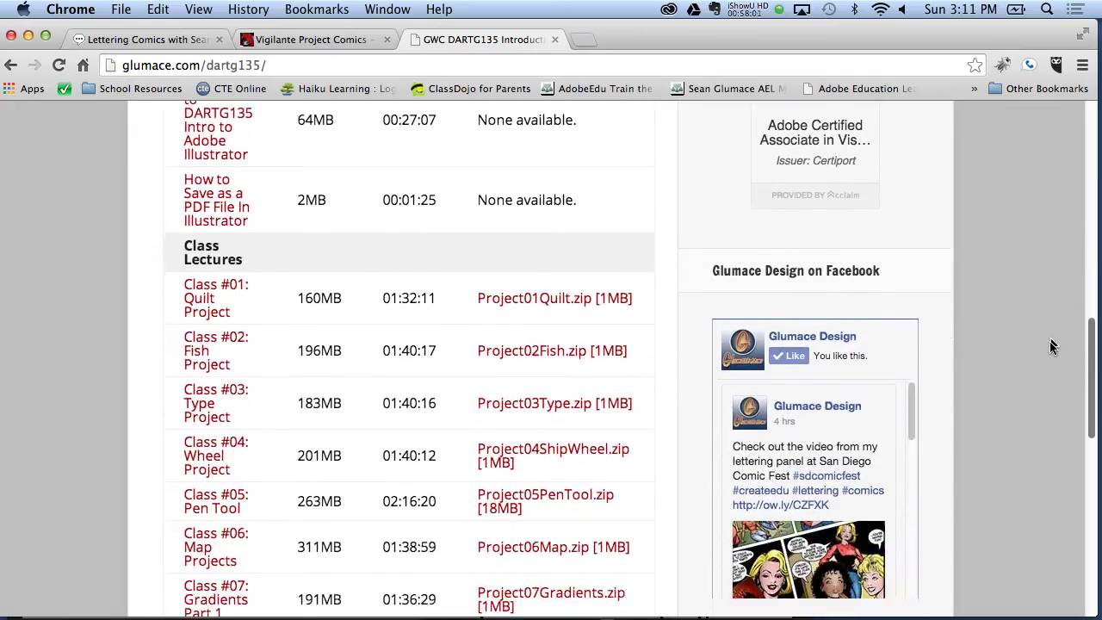
pyautogui.scroll(-2, 1050, 346)
pyautogui.scroll(-1, 1047, 357)
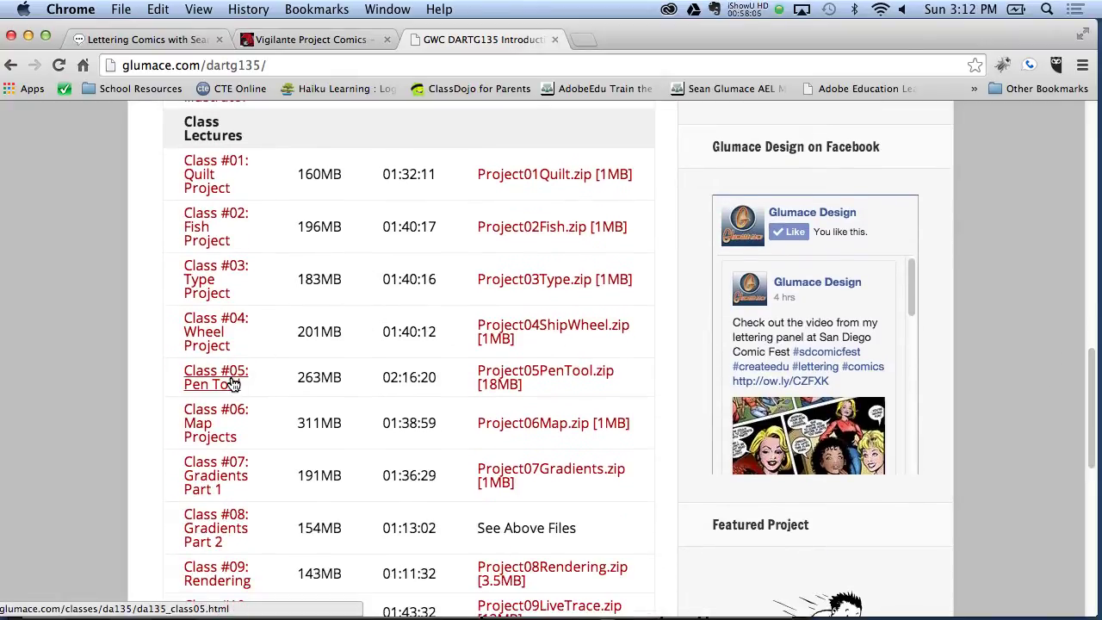
pyautogui.click(233, 384)
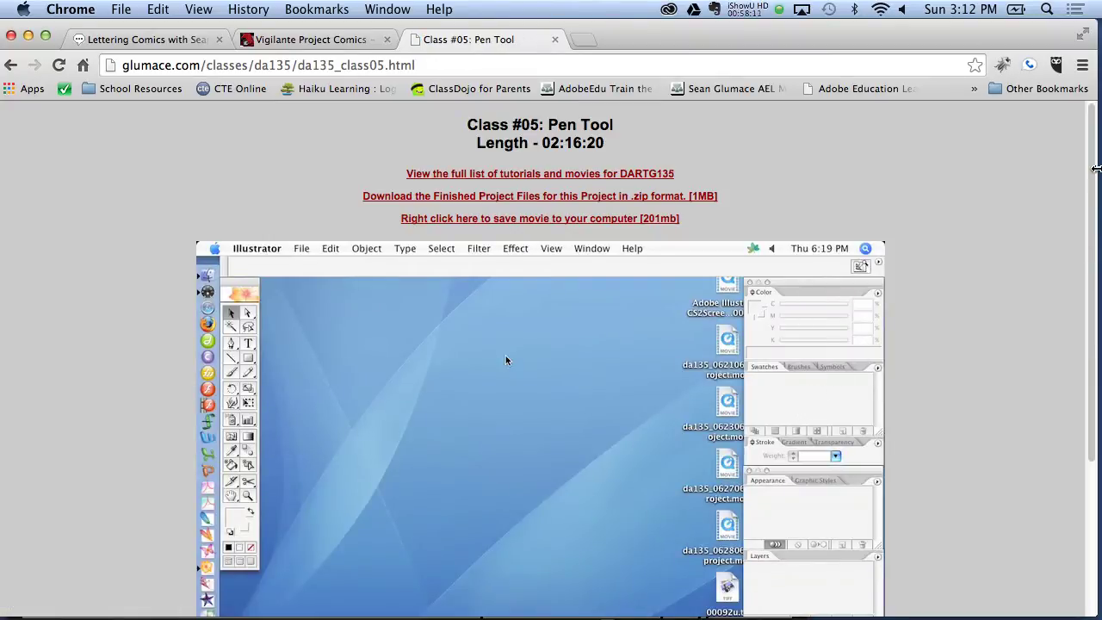
pyautogui.scroll(-5, 1059, 275)
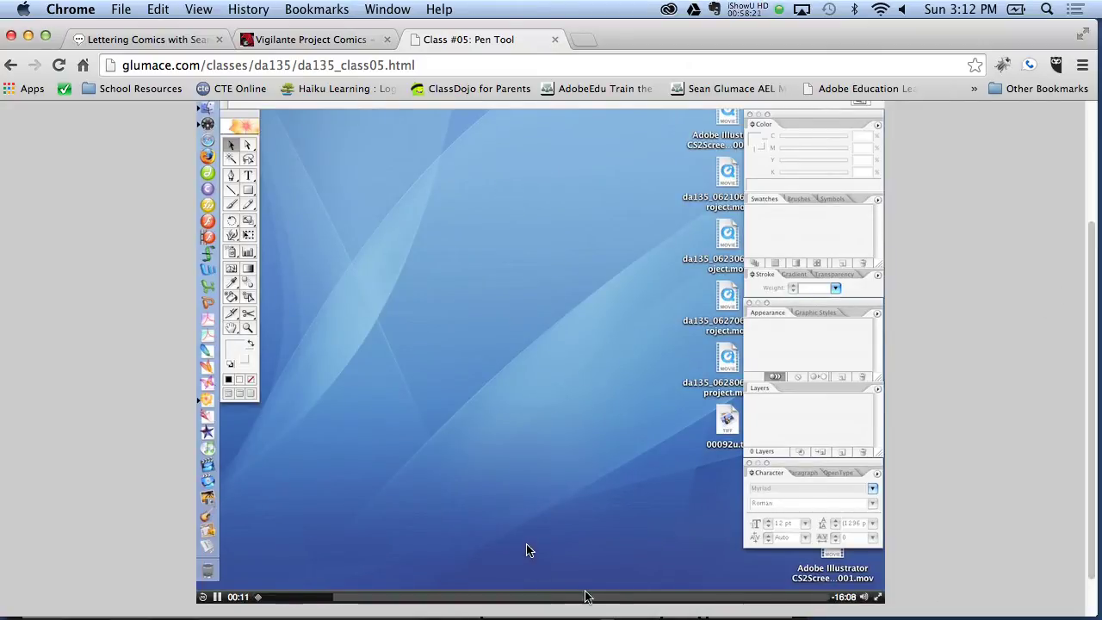
pyautogui.click(319, 597)
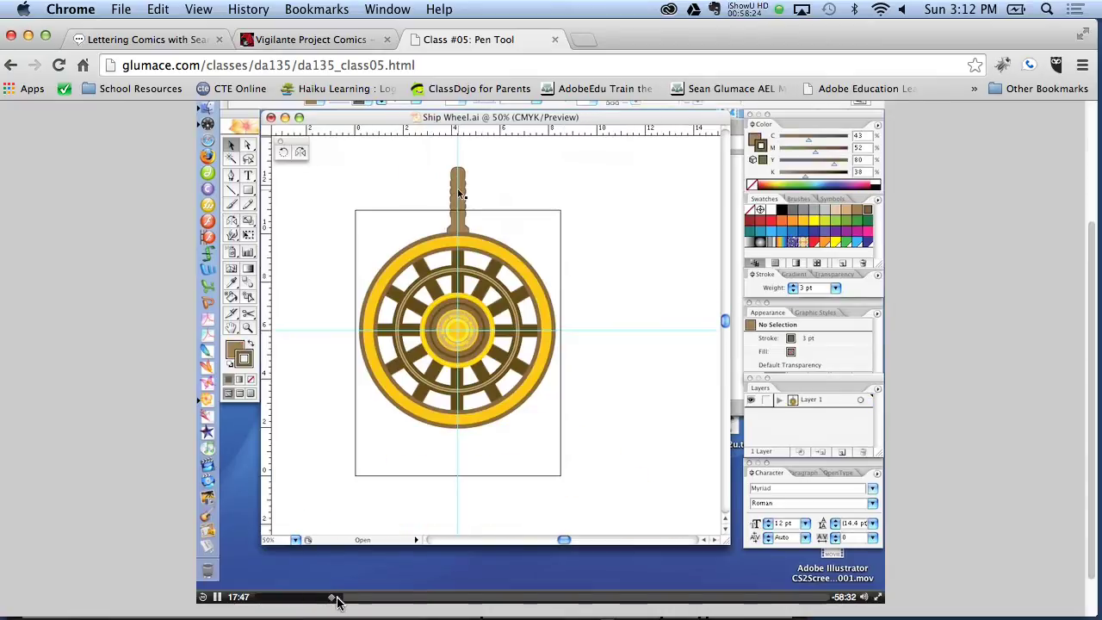
pyautogui.click(337, 598)
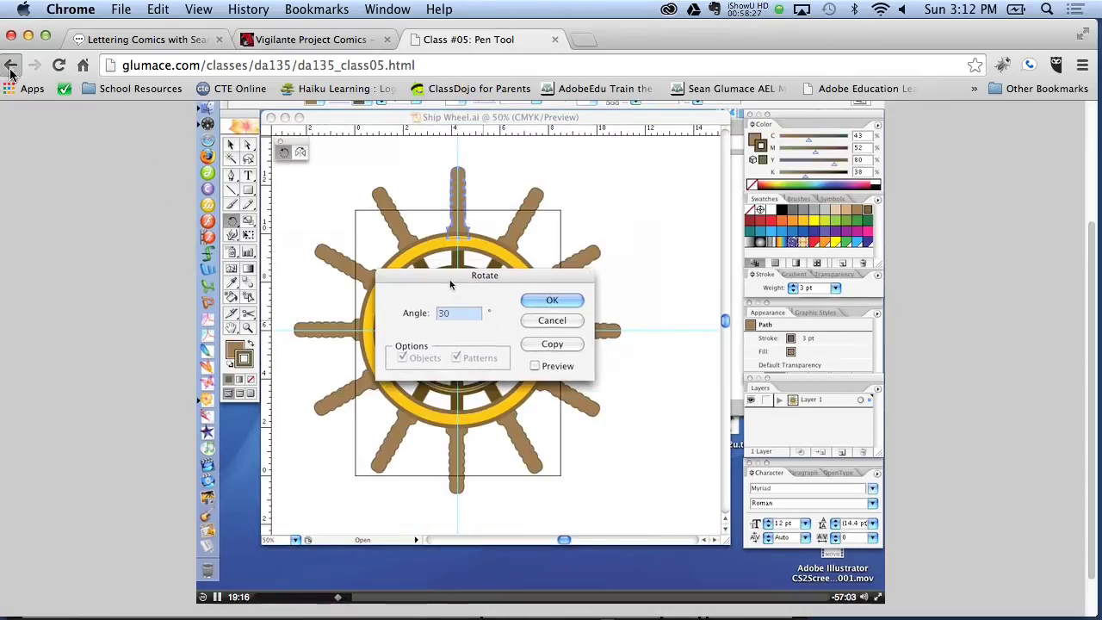
pyautogui.click(11, 65)
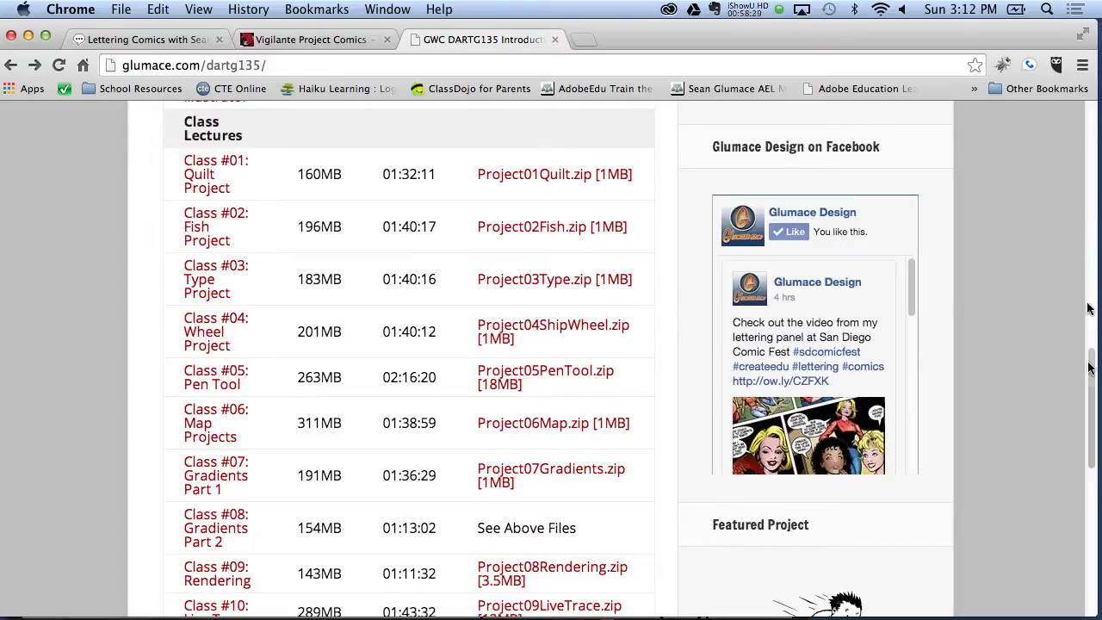
# Step: Return to the glumace.com home page and open the WordPress Workshops for Educators site
pyautogui.moveTo(1090, 370)
pyautogui.mouseDown()
pyautogui.moveTo(1082, 462)
pyautogui.moveTo(1075, 142)
pyautogui.mouseUp()
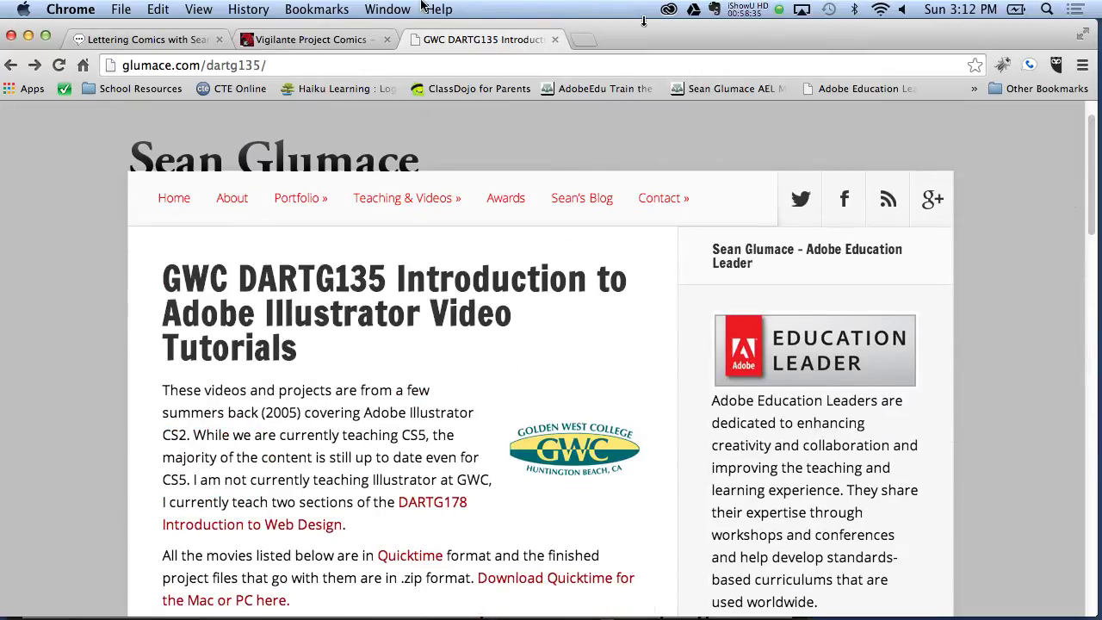
pyautogui.click(12, 65)
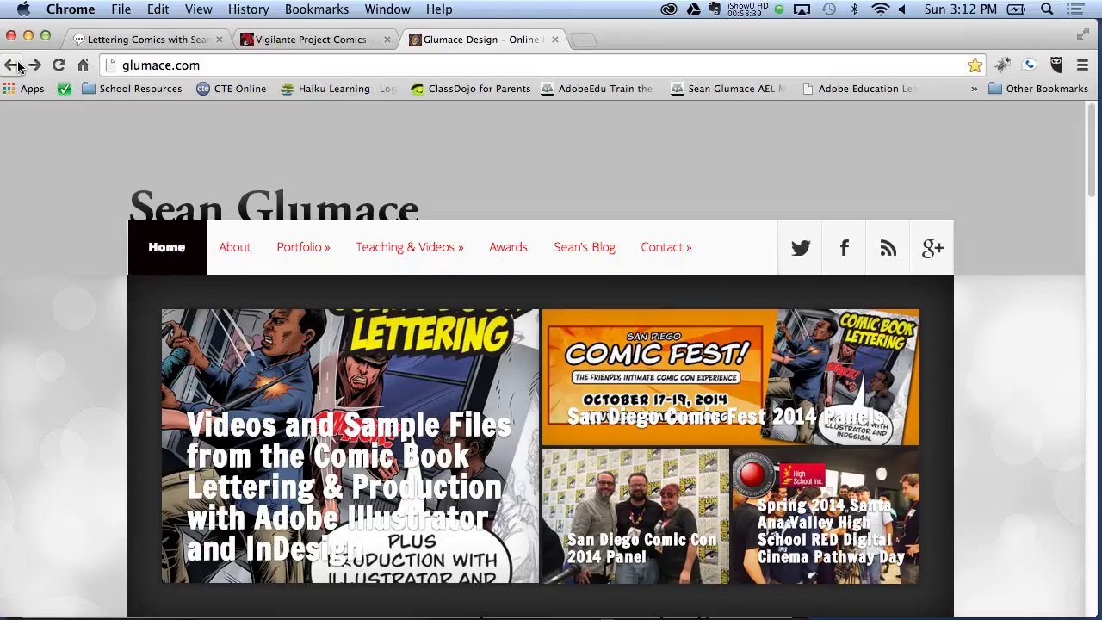
pyautogui.moveTo(406, 198)
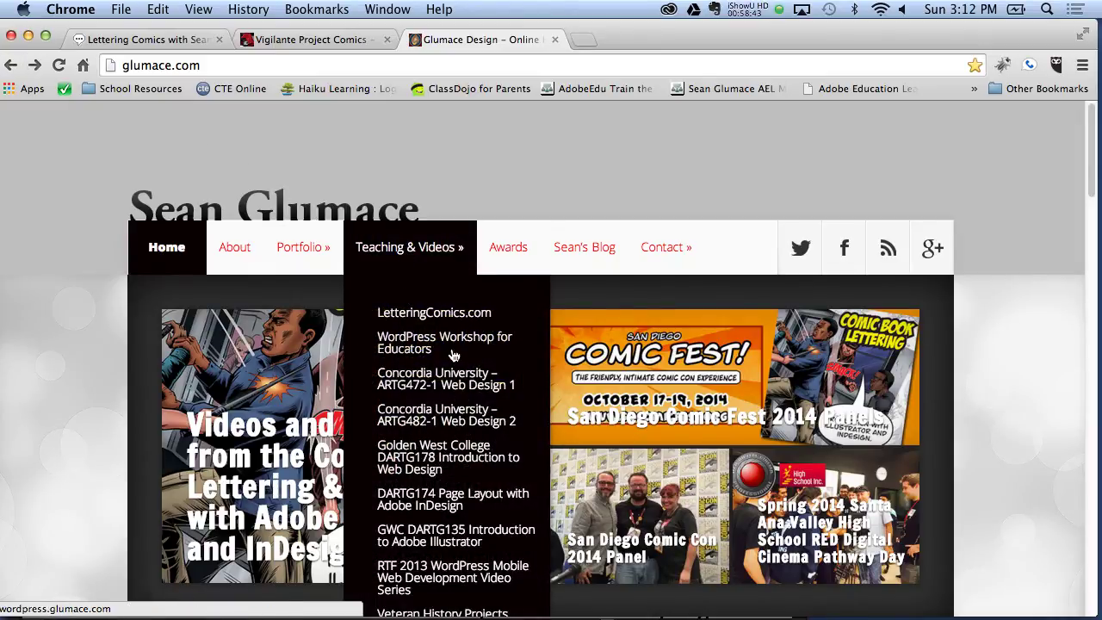
pyautogui.click(454, 356)
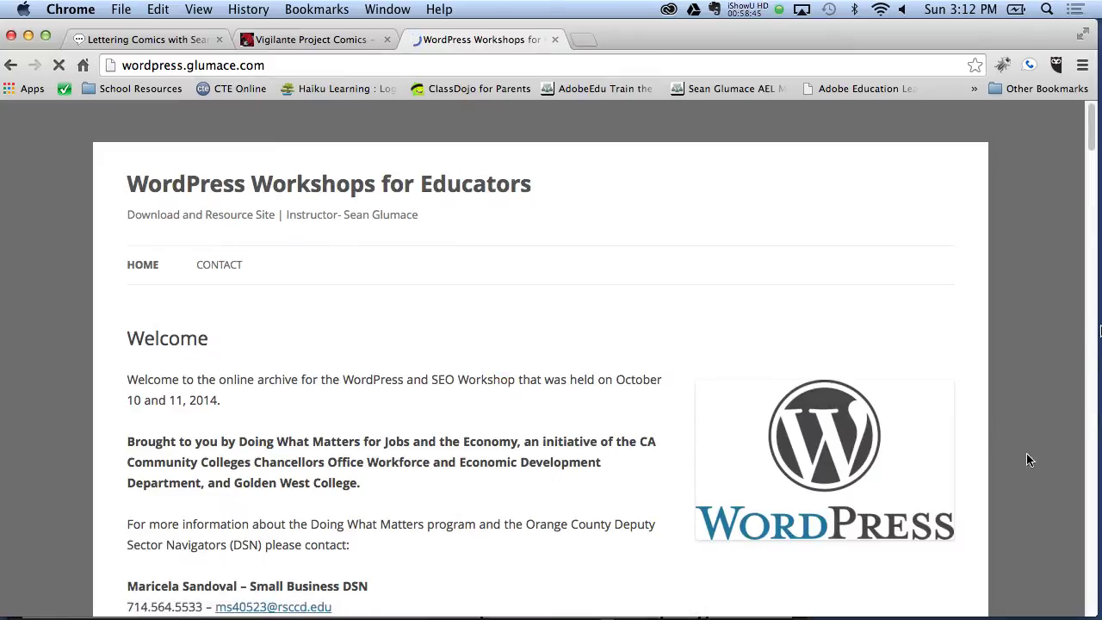
# Step: Scroll through the WordPress workshop videos, go back, and minimize Chrome to reveal Illustrator
pyautogui.moveTo(1092, 141); pyautogui.dragTo(1037, 342)
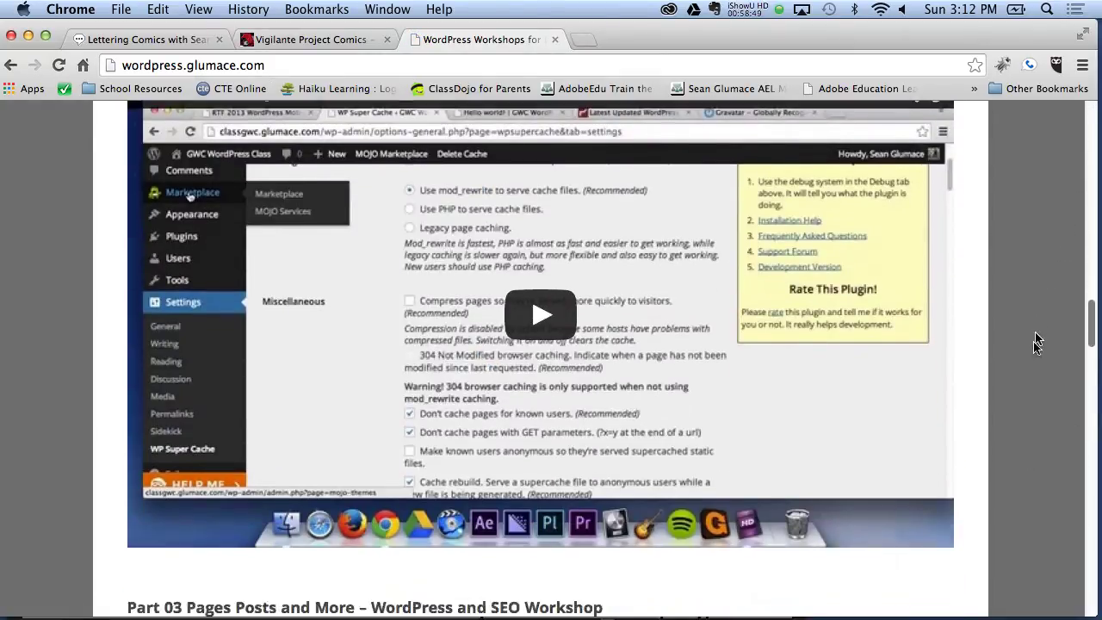
pyautogui.scroll(-6, 1037, 342)
pyautogui.scroll(-2, 1028, 389)
pyautogui.scroll(-2, 1028, 406)
pyautogui.scroll(-3, 1013, 433)
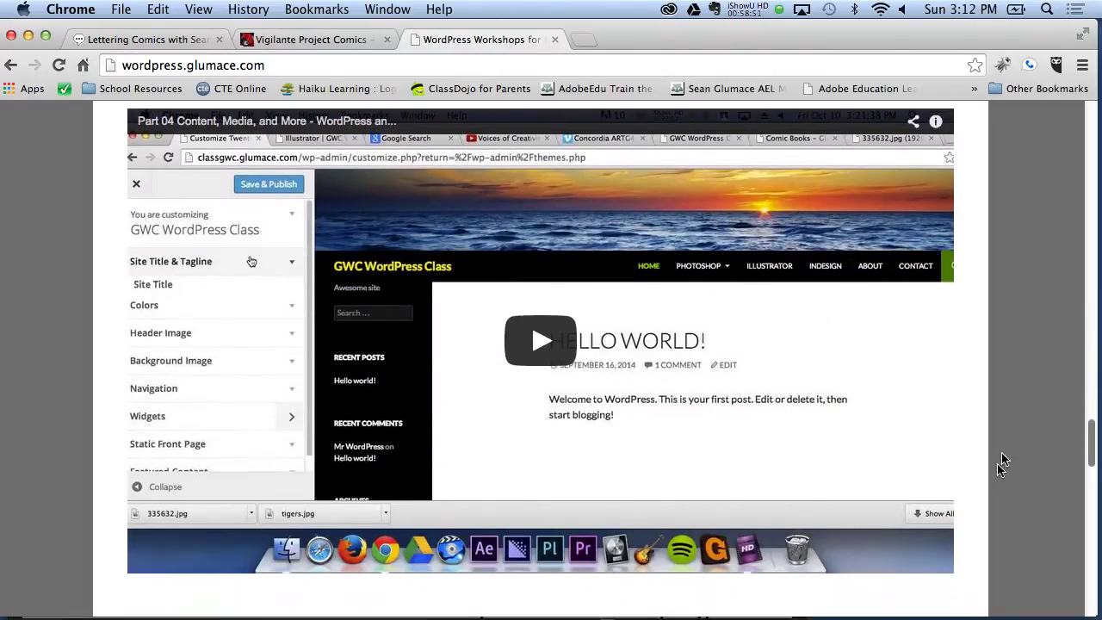
pyautogui.scroll(-3, 999, 461)
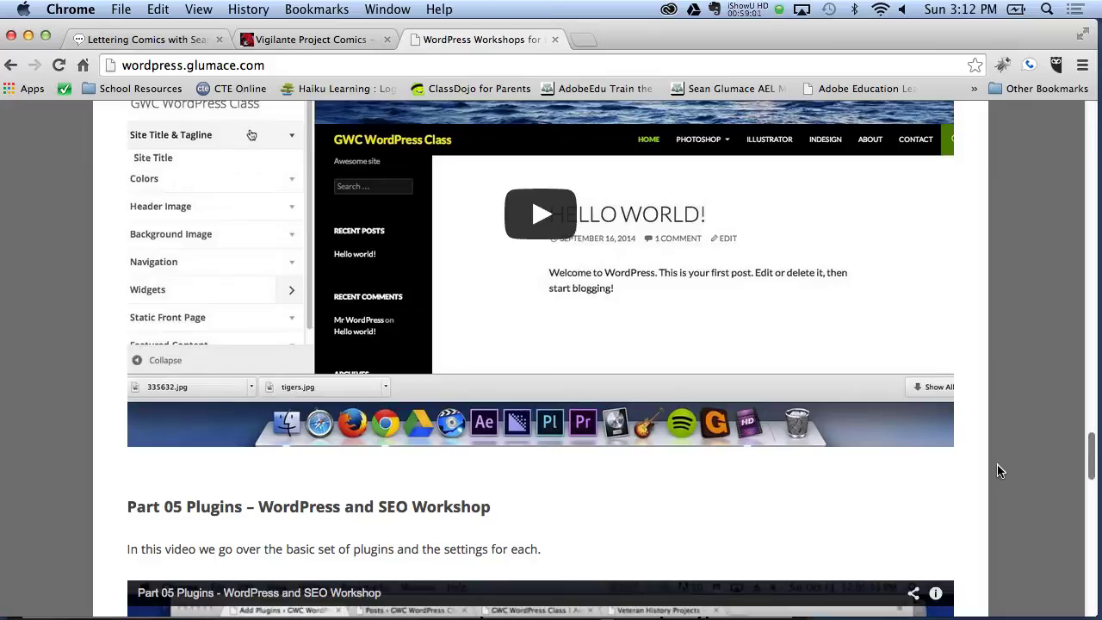
pyautogui.scroll(-8, 997, 508)
pyautogui.scroll(20, 994, 344)
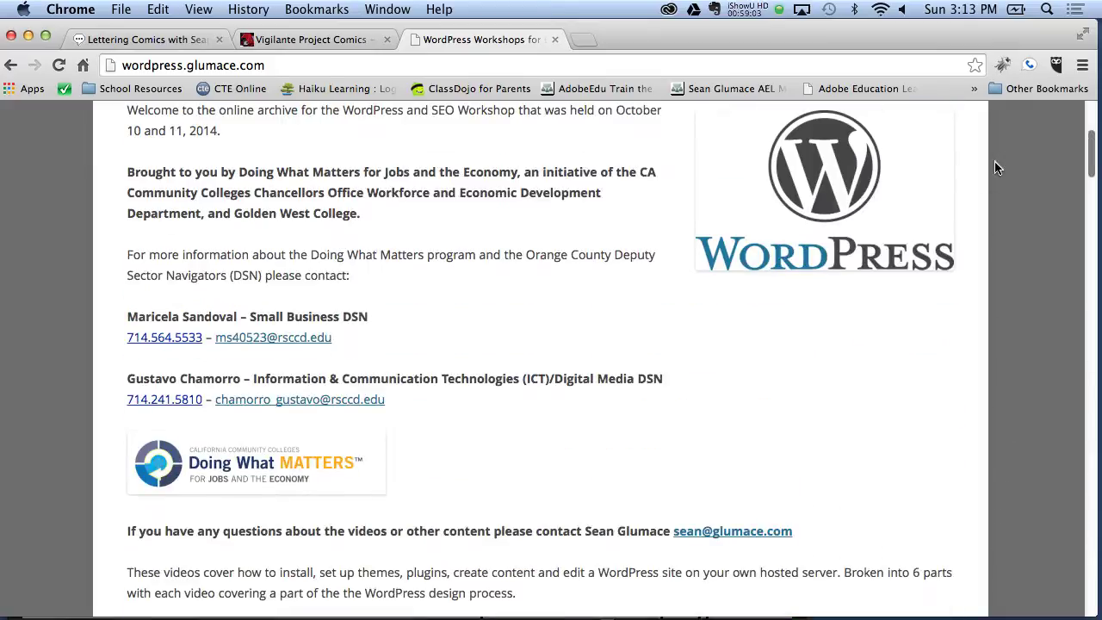
pyautogui.click(12, 67)
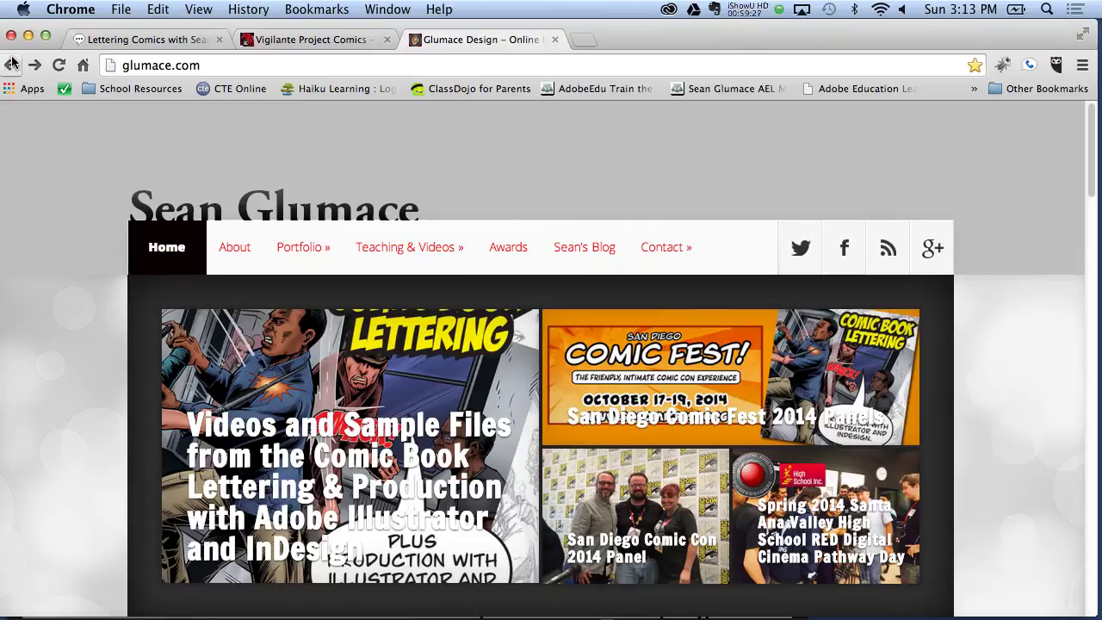
pyautogui.click(29, 37)
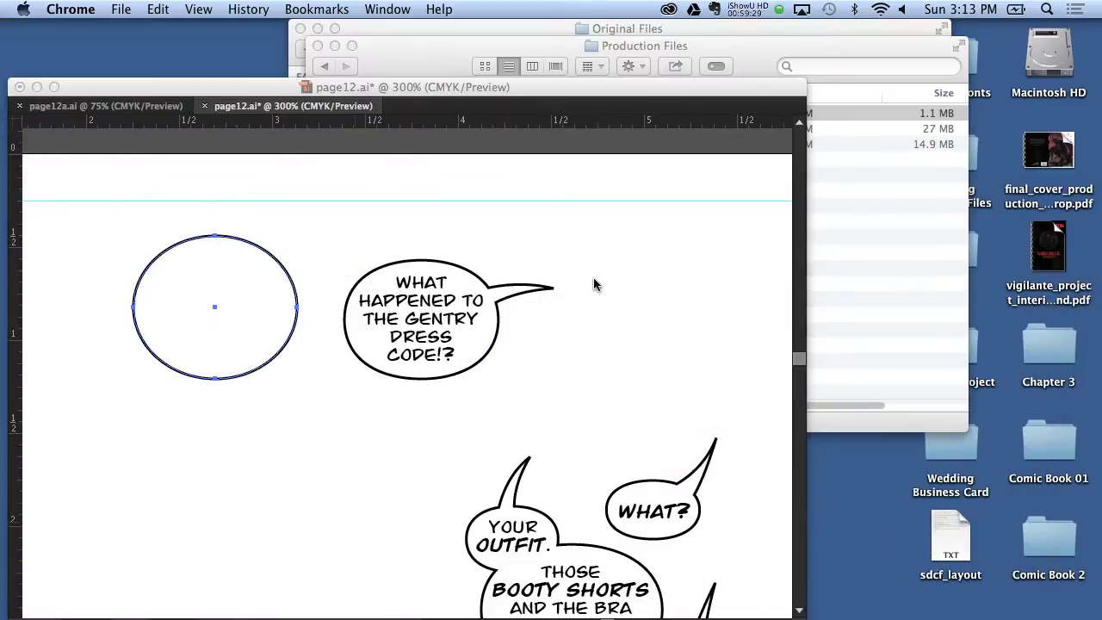
# Step: Drag the ellipse's top and bottom direction handles outward to flatten it into a squarer balloon
pyautogui.click(554, 85)
pyautogui.moveTo(553, 86); pyautogui.dragTo(553, 106)
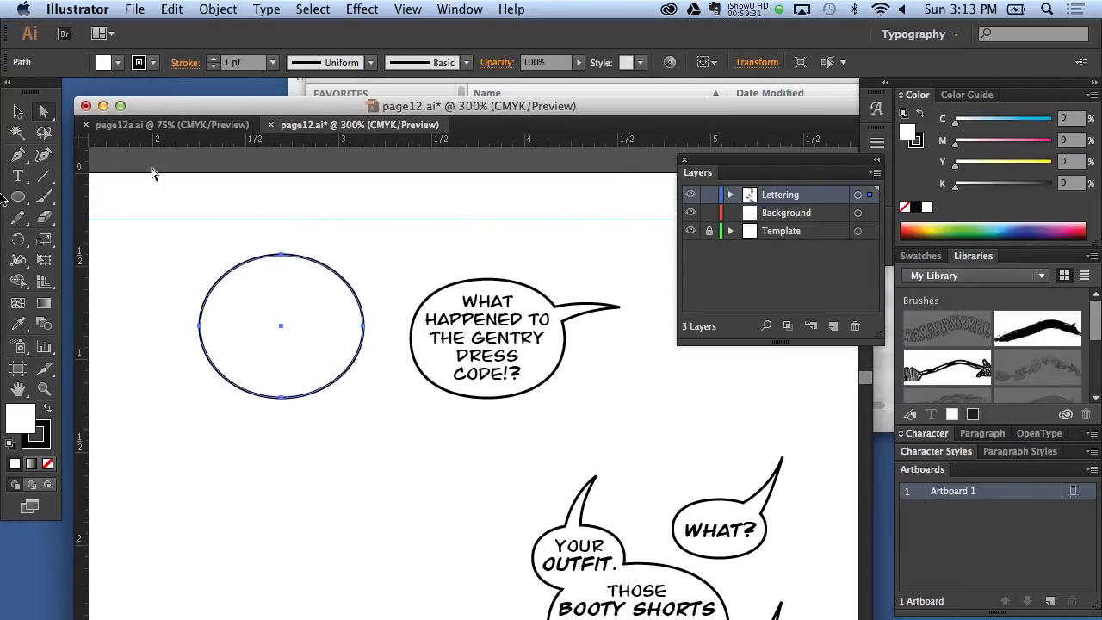
pyautogui.moveTo(281, 256)
pyautogui.mouseDown()
pyautogui.moveTo(280, 272)
pyautogui.moveTo(341, 266)
pyautogui.mouseUp()
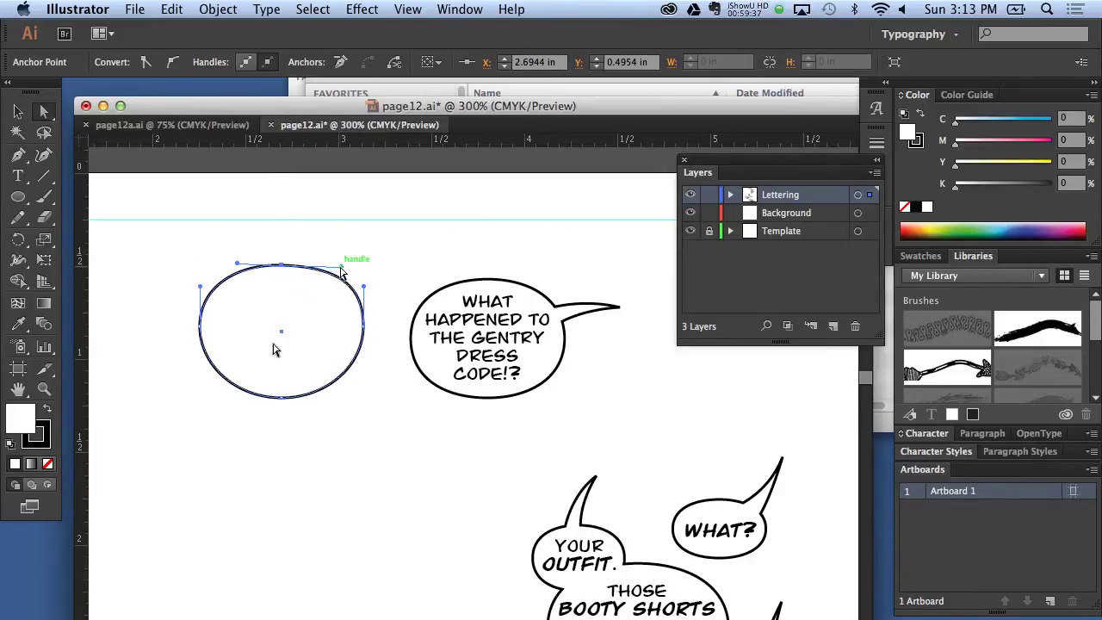
pyautogui.click(282, 399)
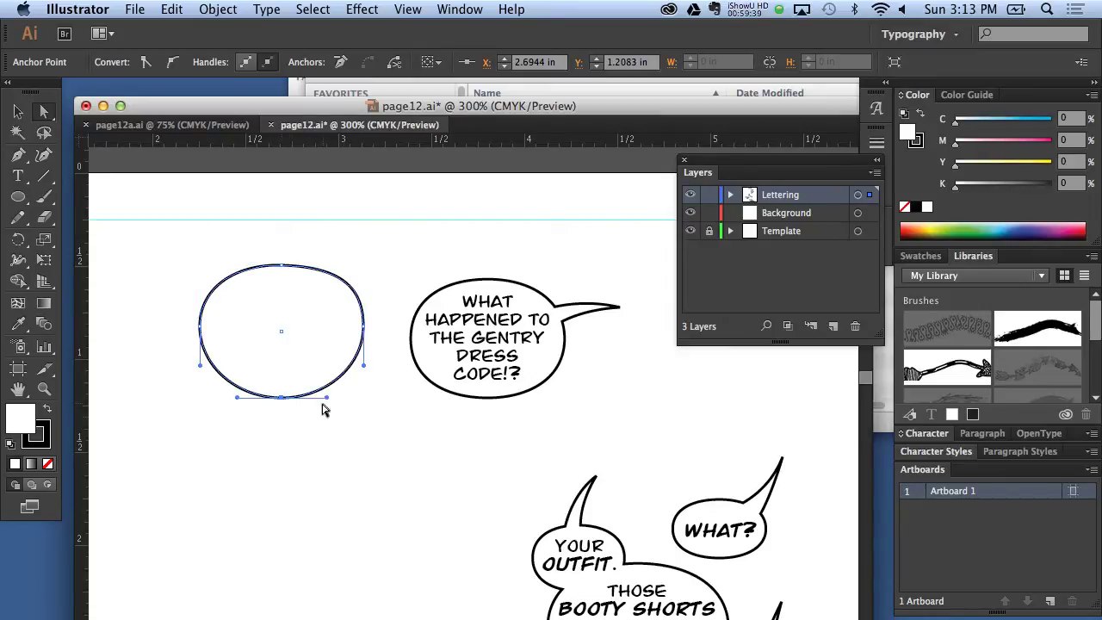
pyautogui.moveTo(324, 398); pyautogui.dragTo(354, 397)
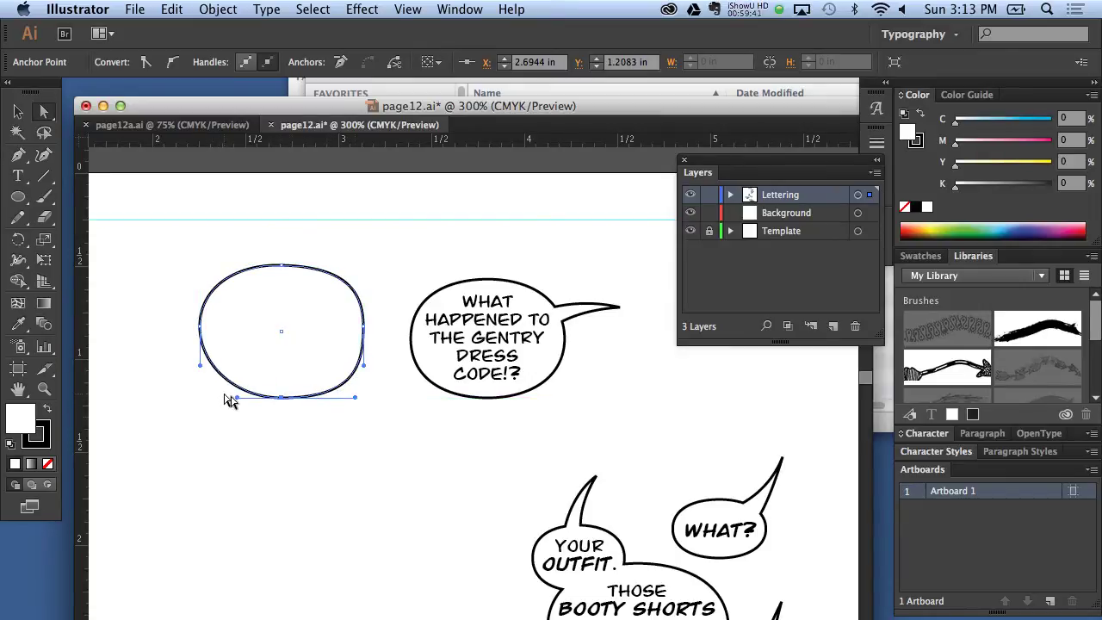
pyautogui.moveTo(236, 397); pyautogui.dragTo(212, 397)
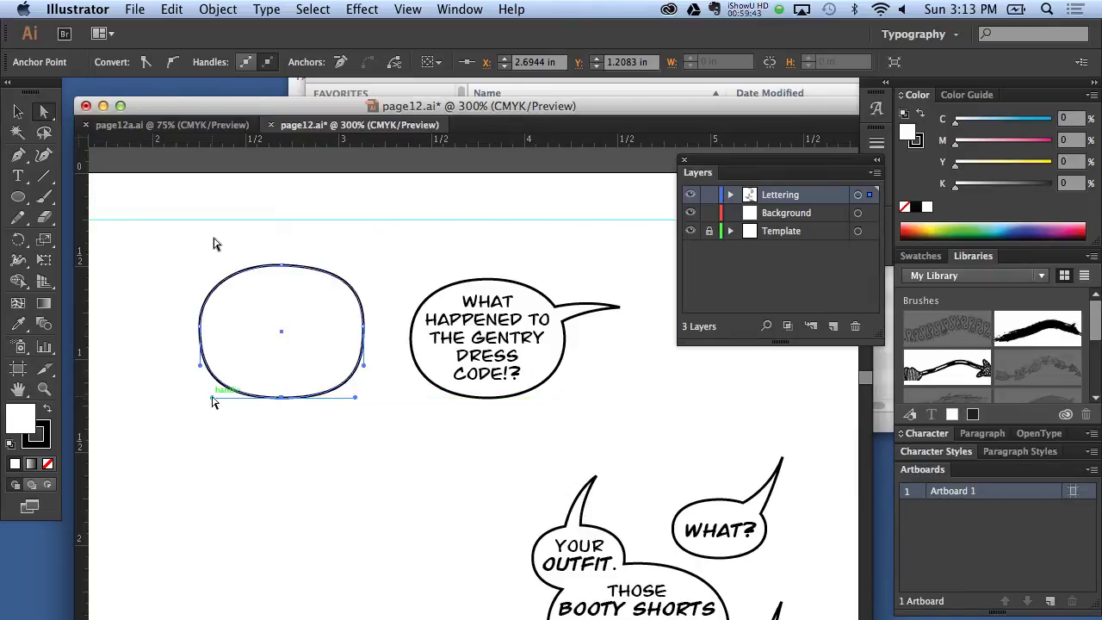
pyautogui.moveTo(273, 272)
pyautogui.mouseDown()
pyautogui.moveTo(281, 266)
pyautogui.moveTo(200, 265)
pyautogui.mouseUp()
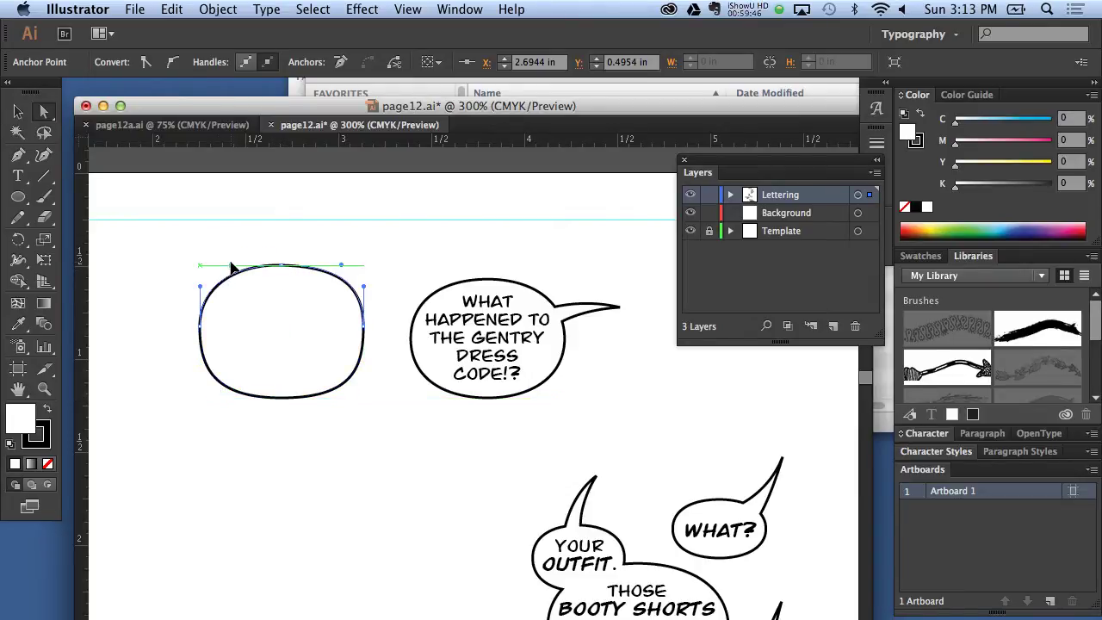
pyautogui.click(297, 249)
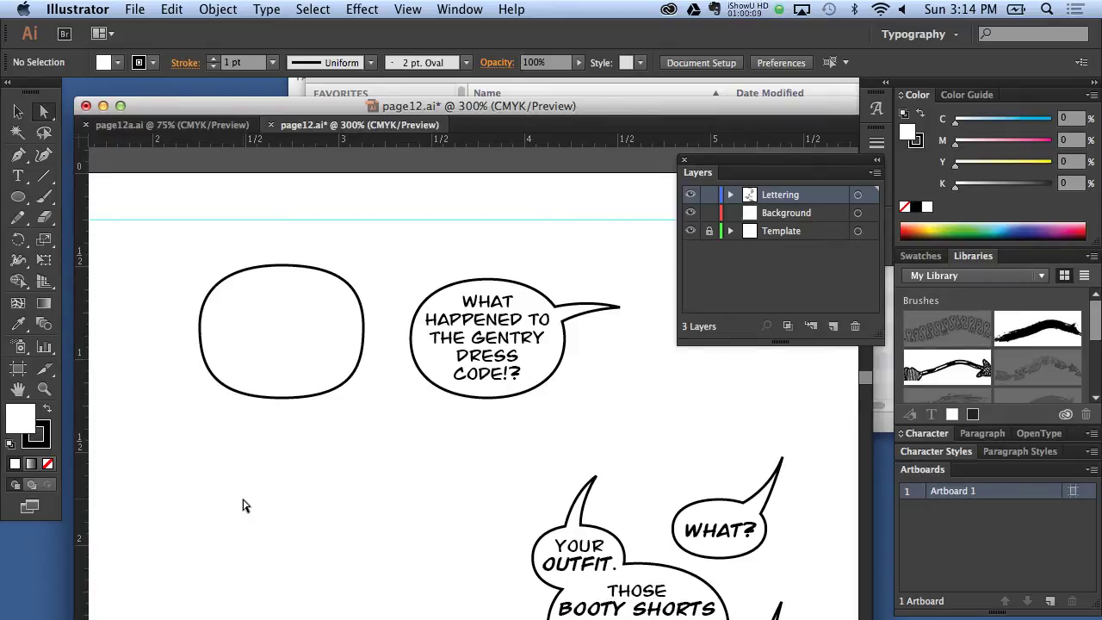
# Step: Delete the reshaped oval and draw a new circle near the upper left of the page
pyautogui.click(17, 111)
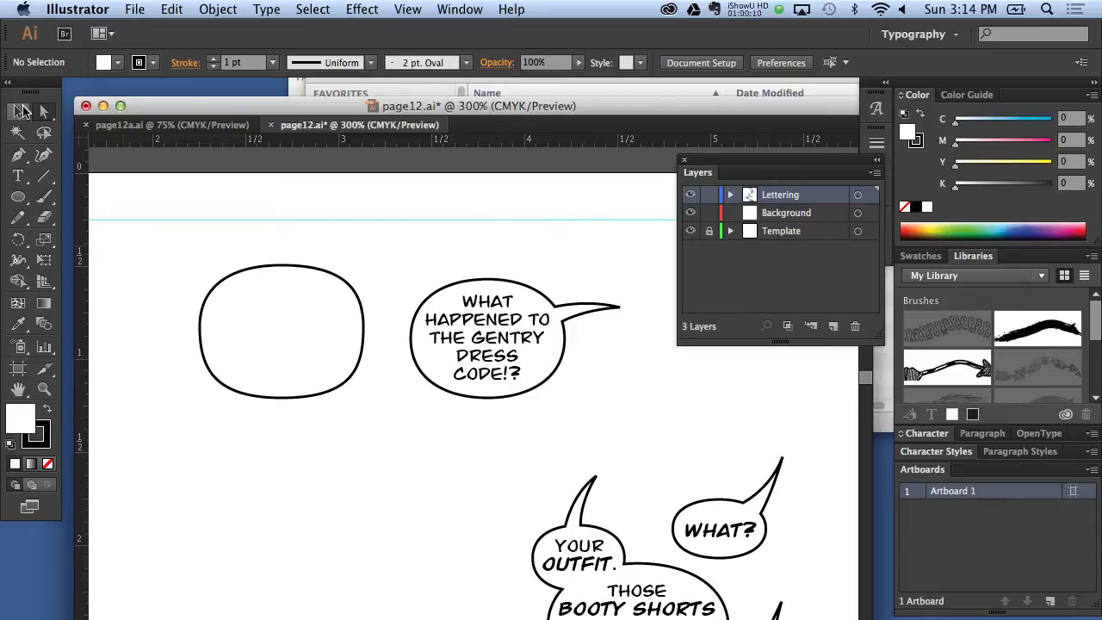
pyautogui.click(250, 280)
pyautogui.press('Delete')
pyautogui.click(22, 200)
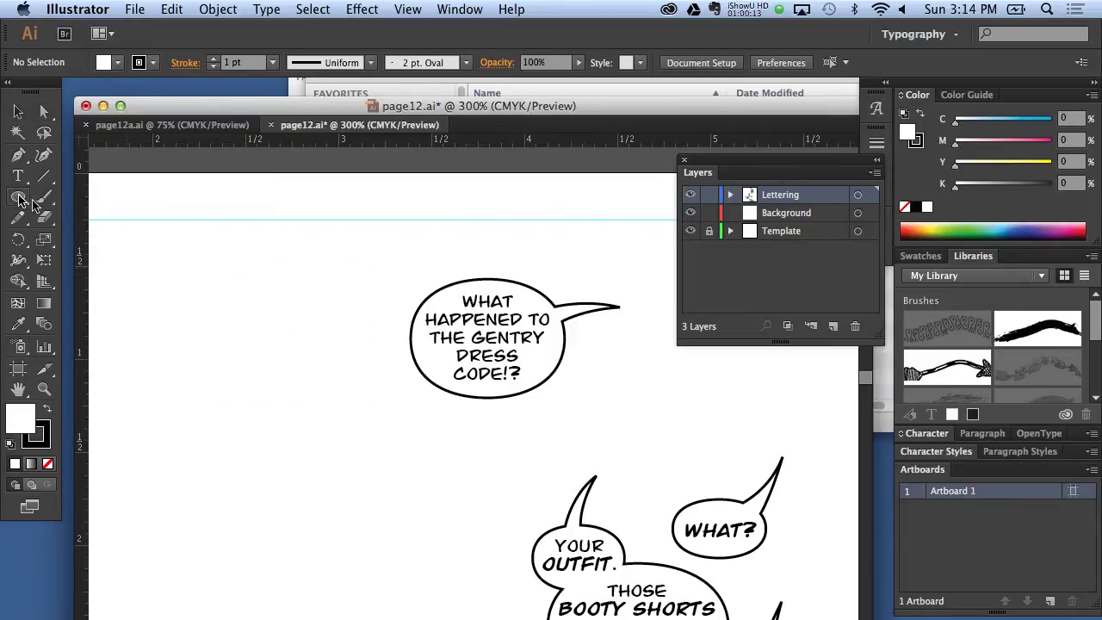
pyautogui.rightClick(285, 321)
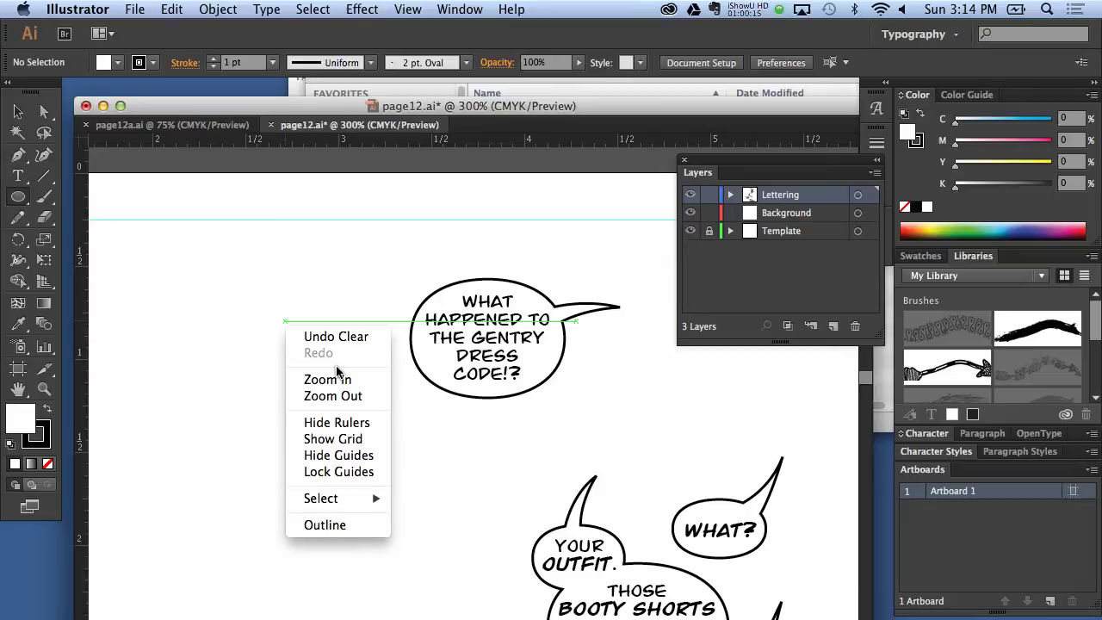
pyautogui.click(264, 295)
pyautogui.moveTo(248, 288); pyautogui.dragTo(321, 361)
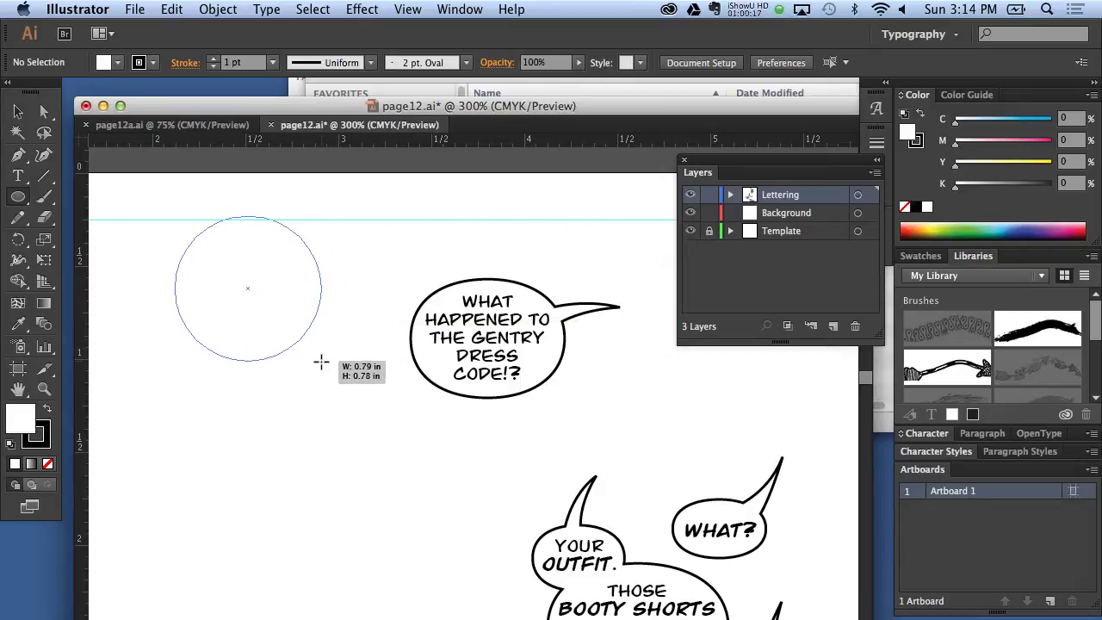
pyautogui.press('v')
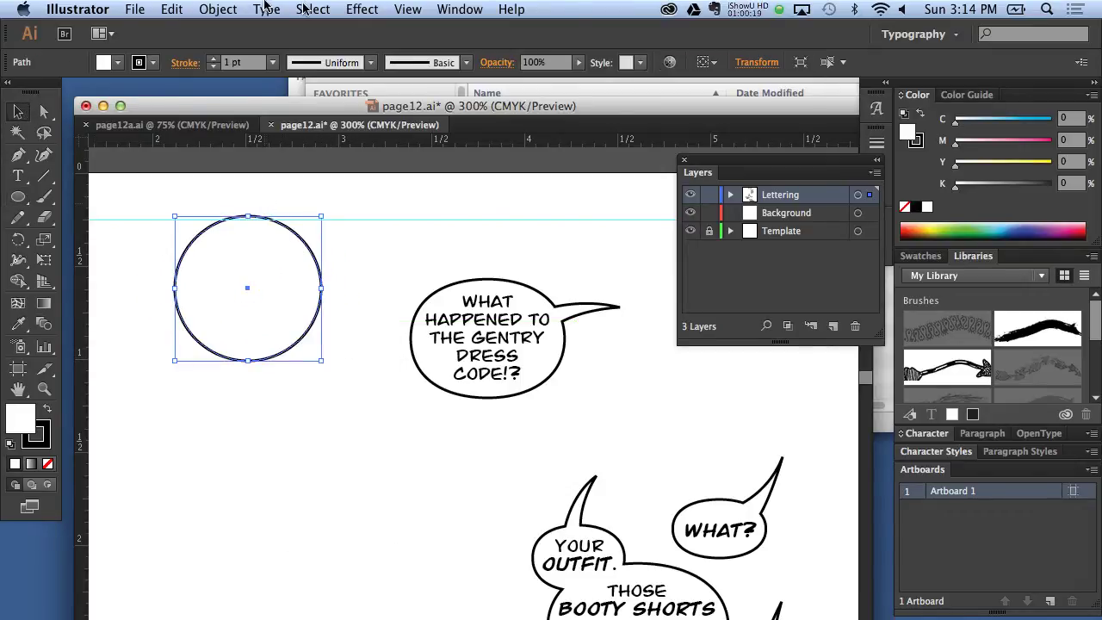
# Step: Run Object > Path > Add Anchor Points on the circle twice
pyautogui.click(312, 8)
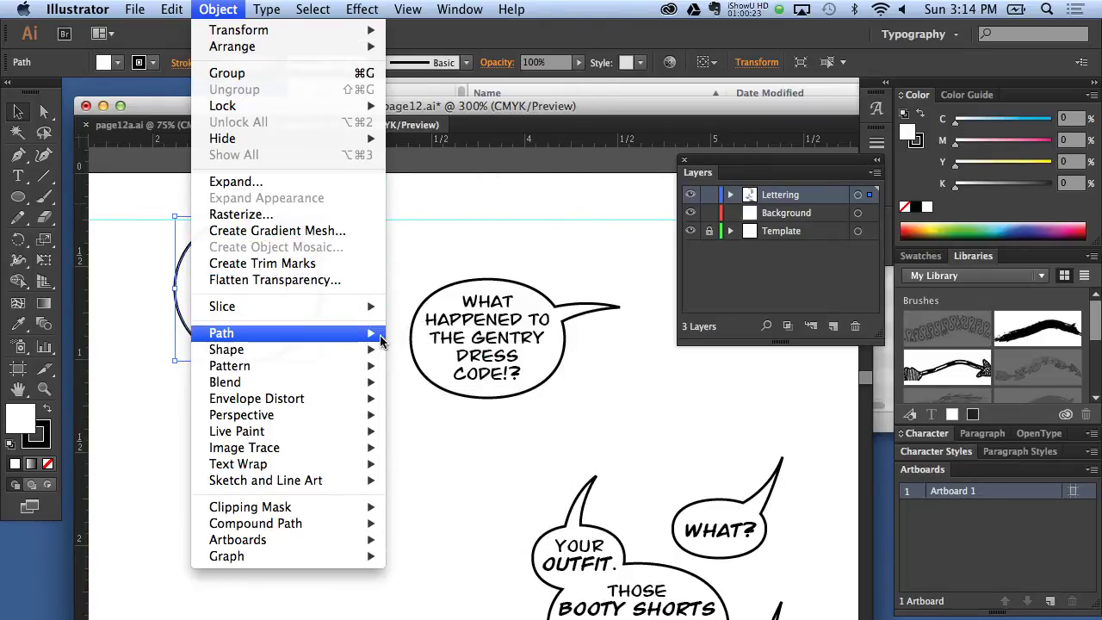
pyautogui.moveTo(222, 332)
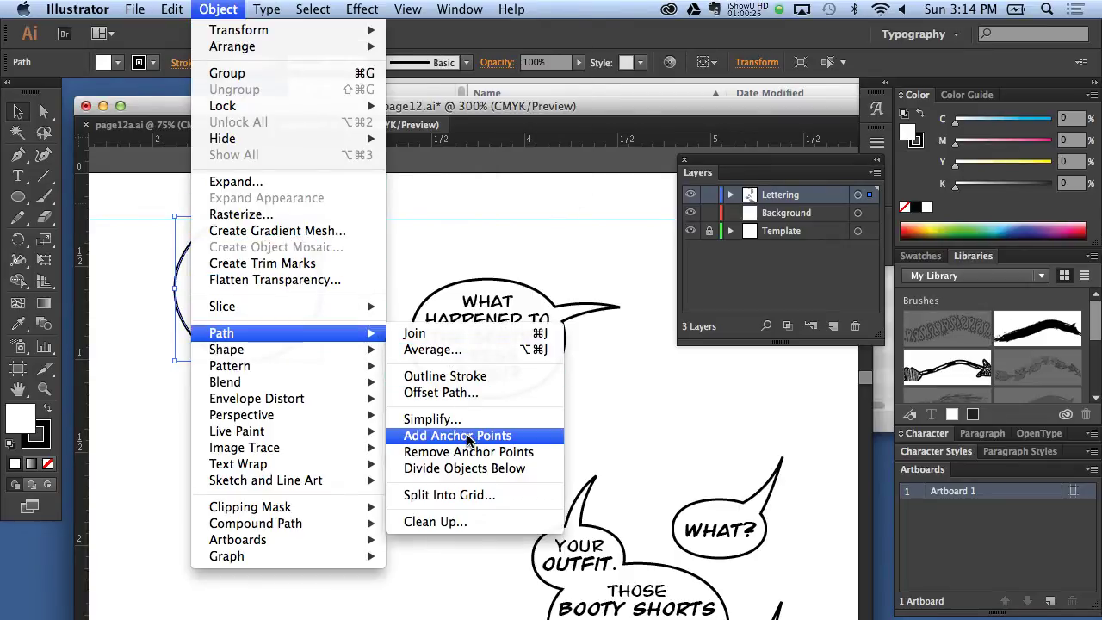
pyautogui.click(469, 437)
pyautogui.click(224, 9)
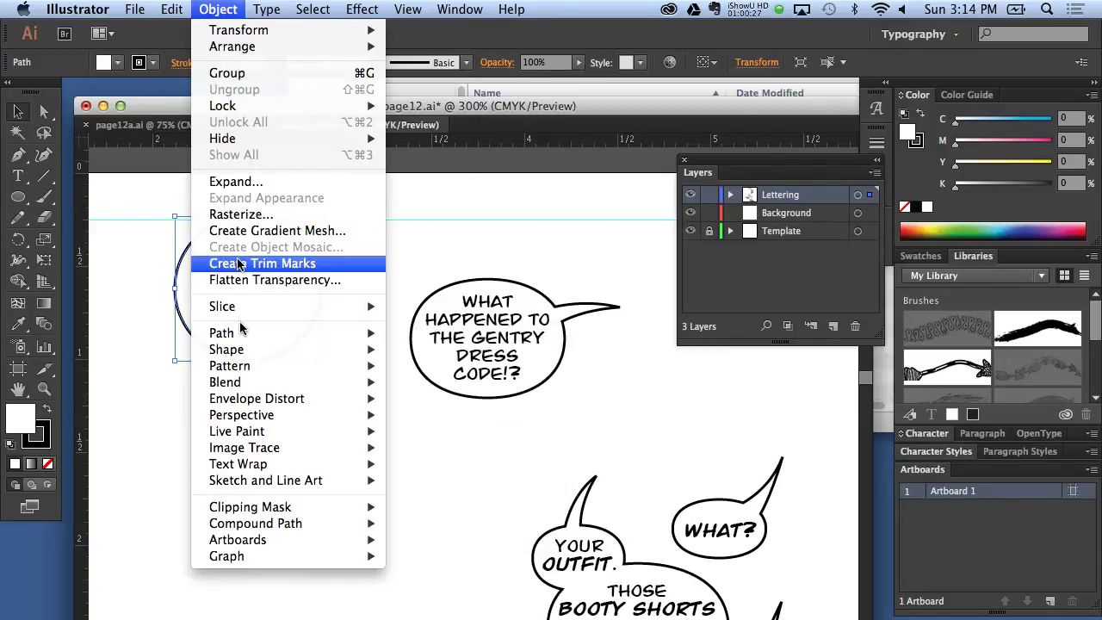
pyautogui.click(487, 438)
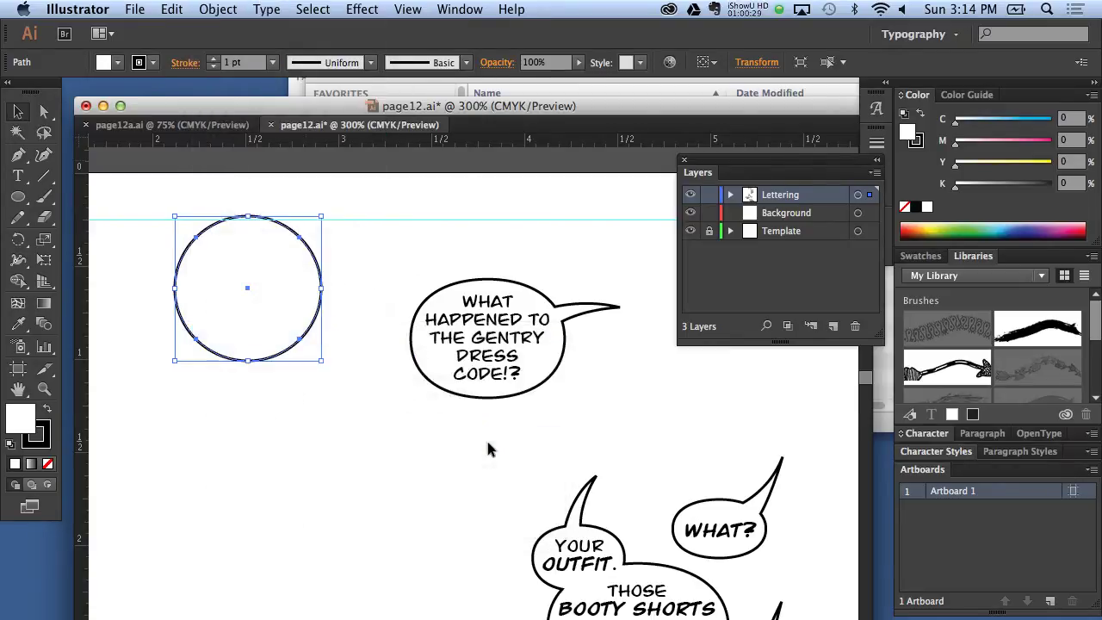
pyautogui.click(360, 246)
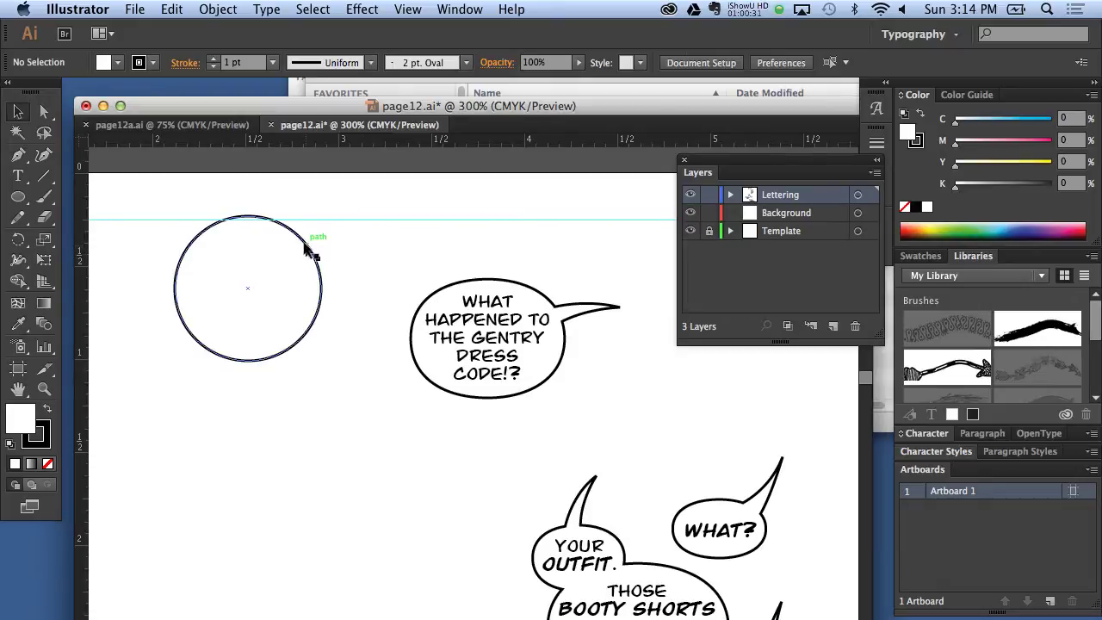
pyautogui.click(306, 247)
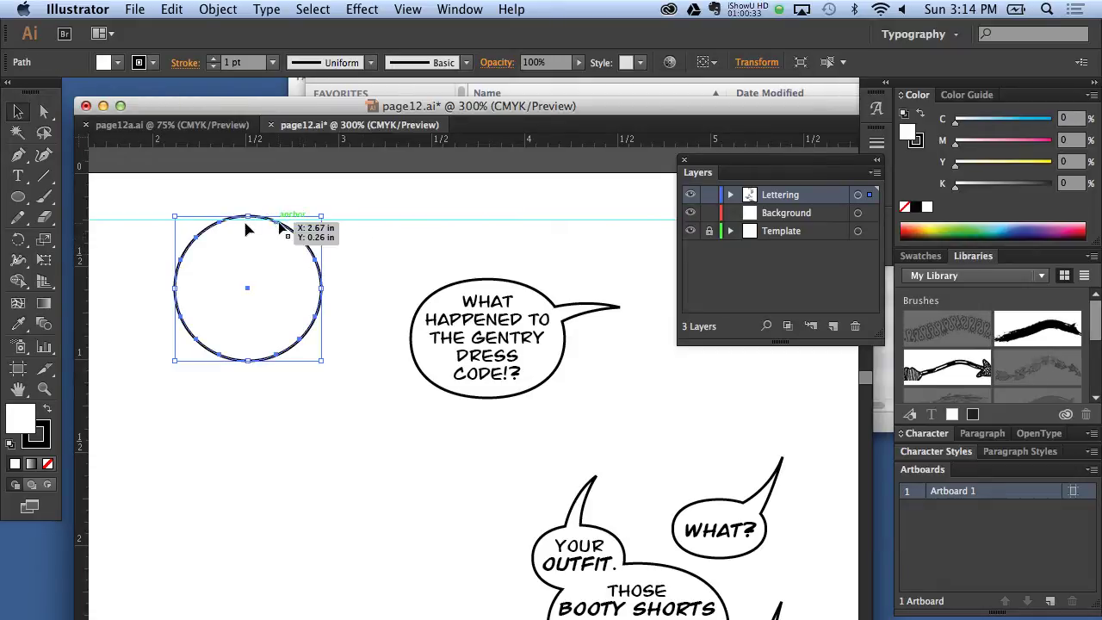
pyautogui.click(250, 6)
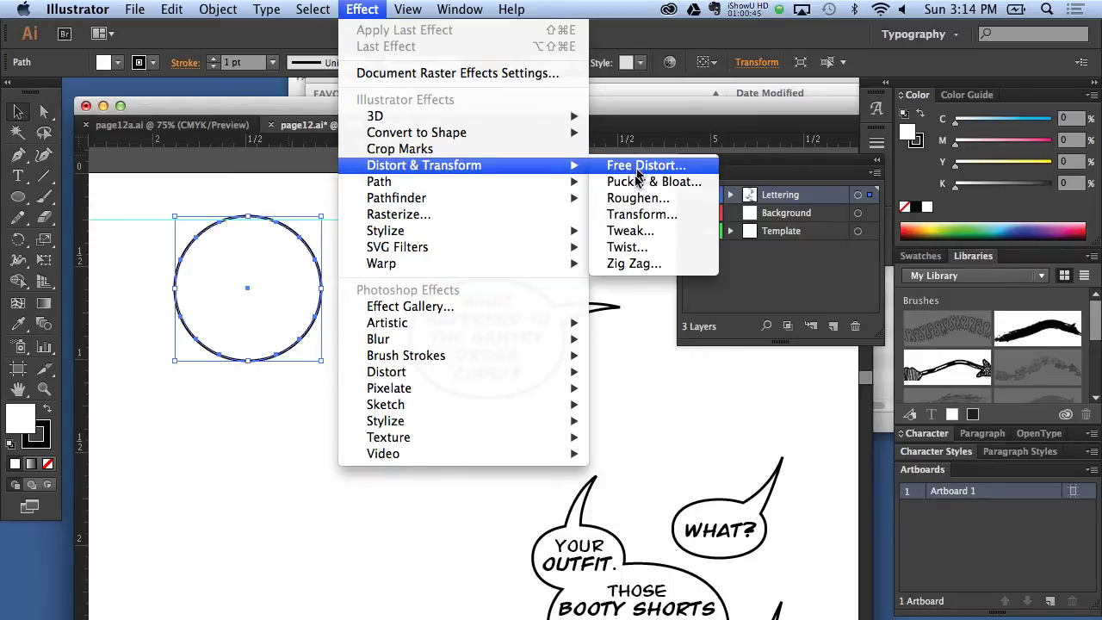
pyautogui.moveTo(423, 165)
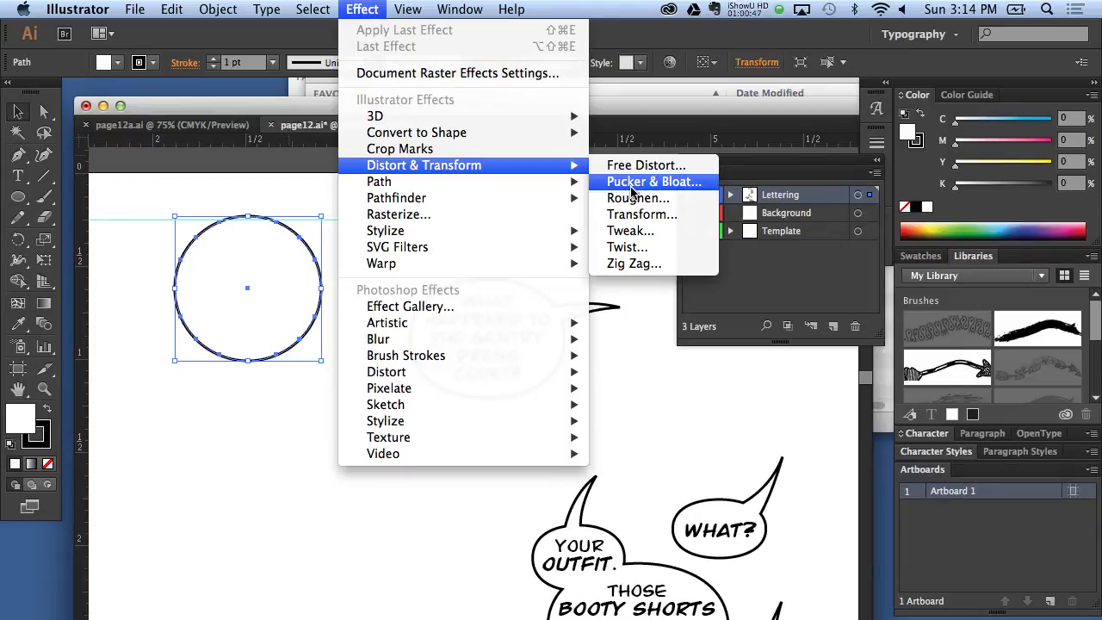
pyautogui.click(633, 191)
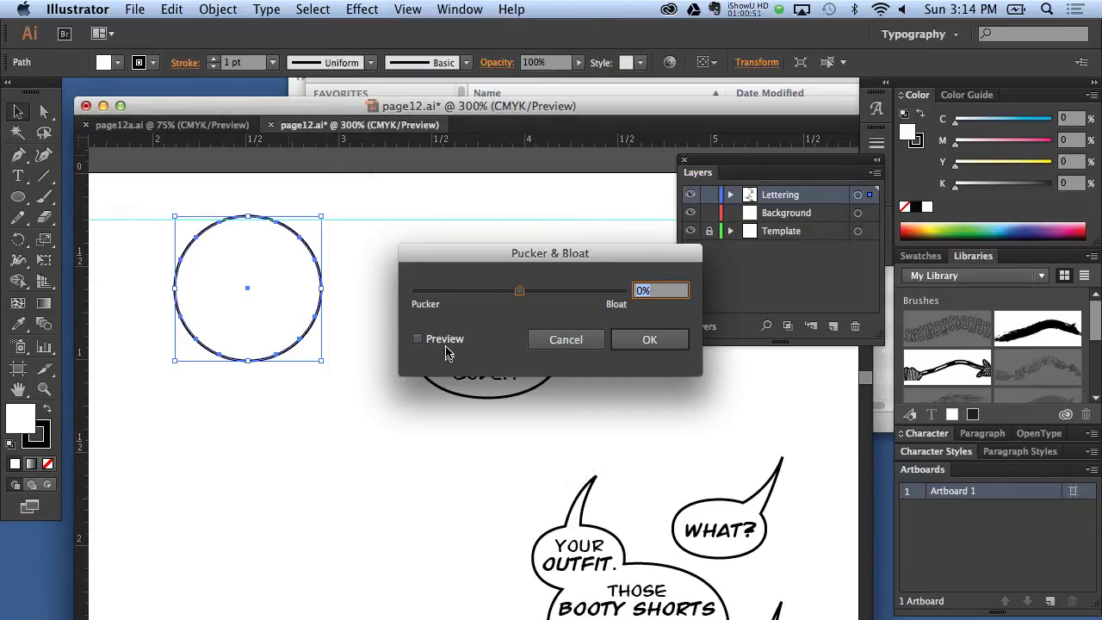
pyautogui.click(447, 351)
pyautogui.moveTo(520, 292)
pyautogui.mouseDown()
pyautogui.moveTo(531, 298)
pyautogui.moveTo(514, 298)
pyautogui.mouseUp()
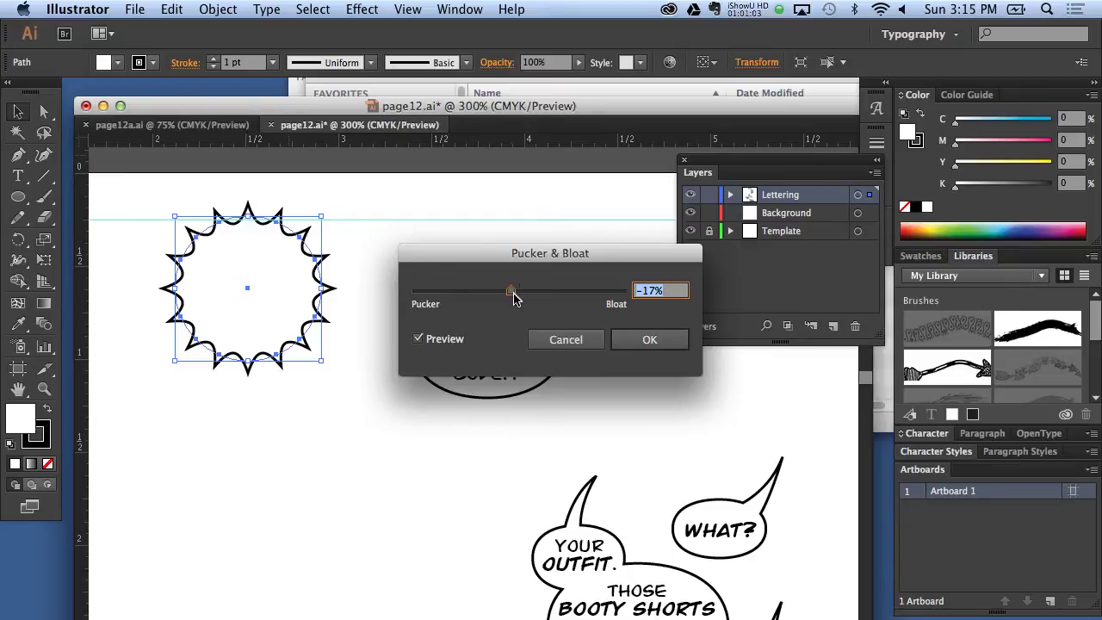
pyautogui.click(572, 342)
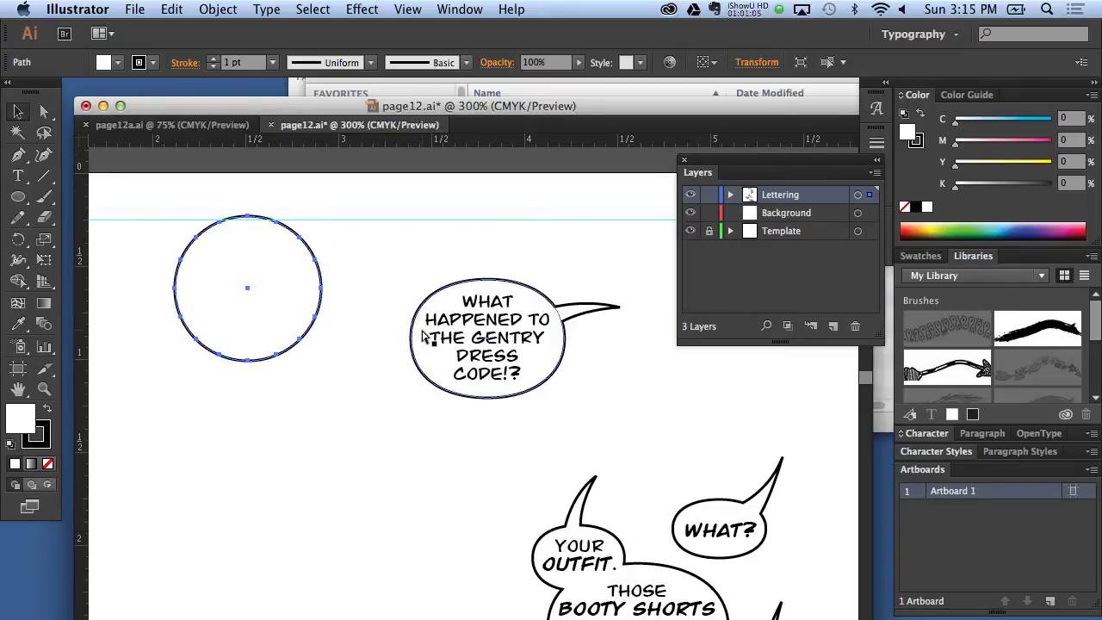
pyautogui.hotkey('ctrl', 'shift', 'b')
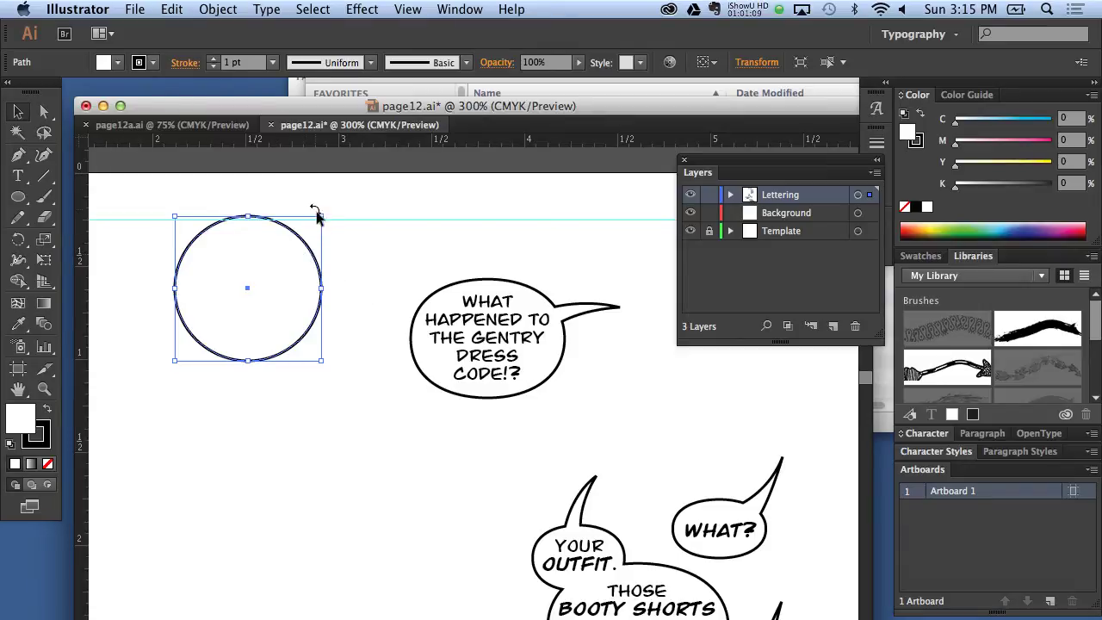
# Step: Stretch the circle into a wider ellipse and add two rounds of anchor points
pyautogui.moveTo(320, 216); pyautogui.dragTo(340, 240)
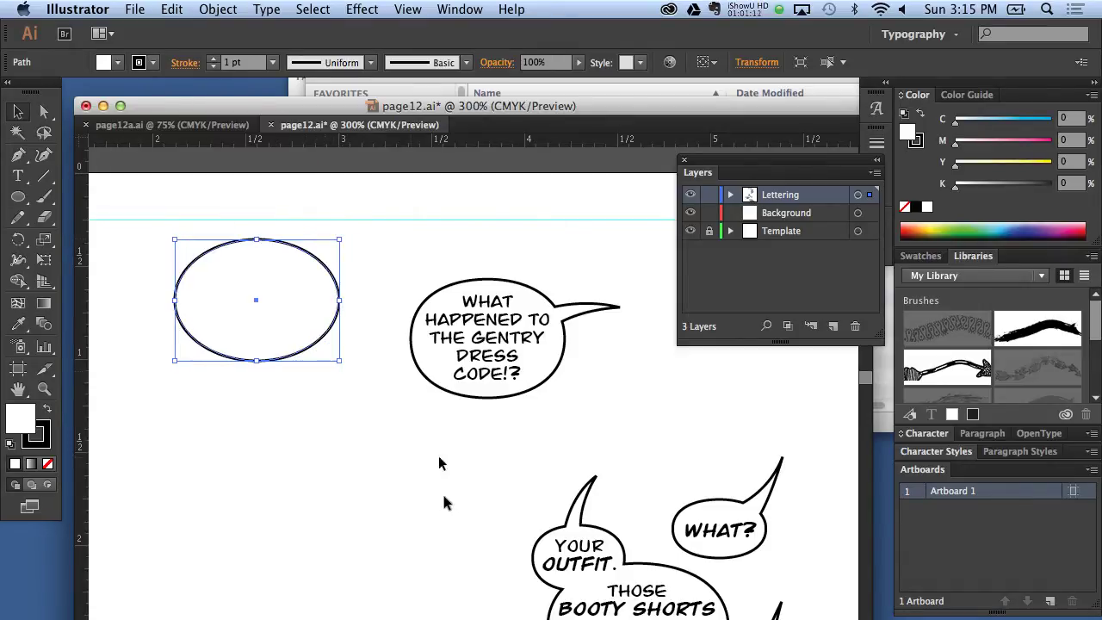
pyautogui.click(218, 8)
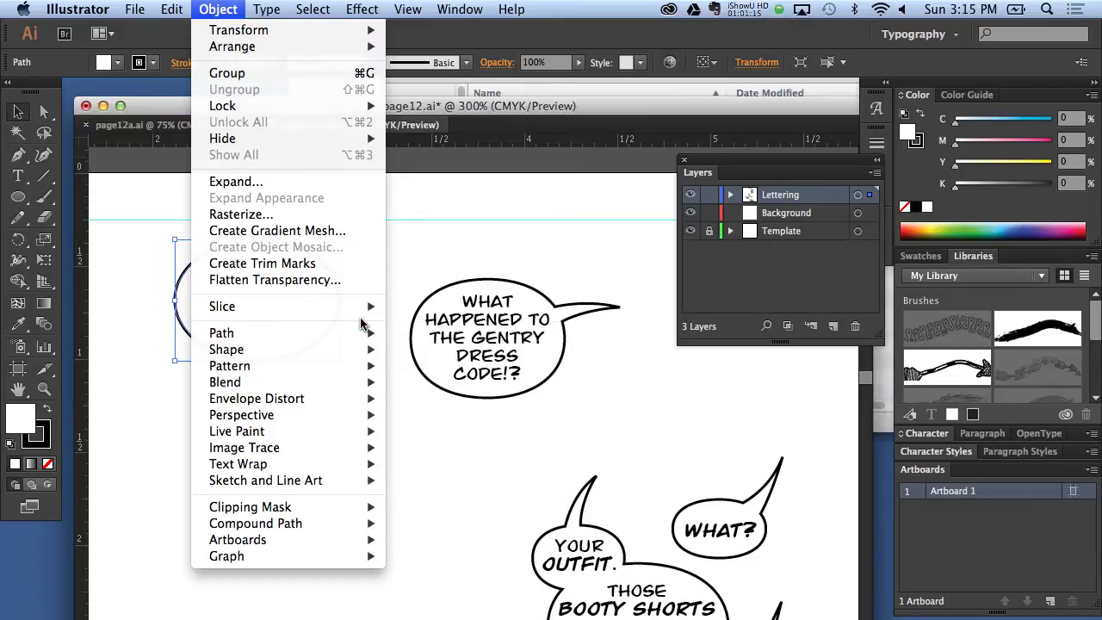
pyautogui.moveTo(221, 333)
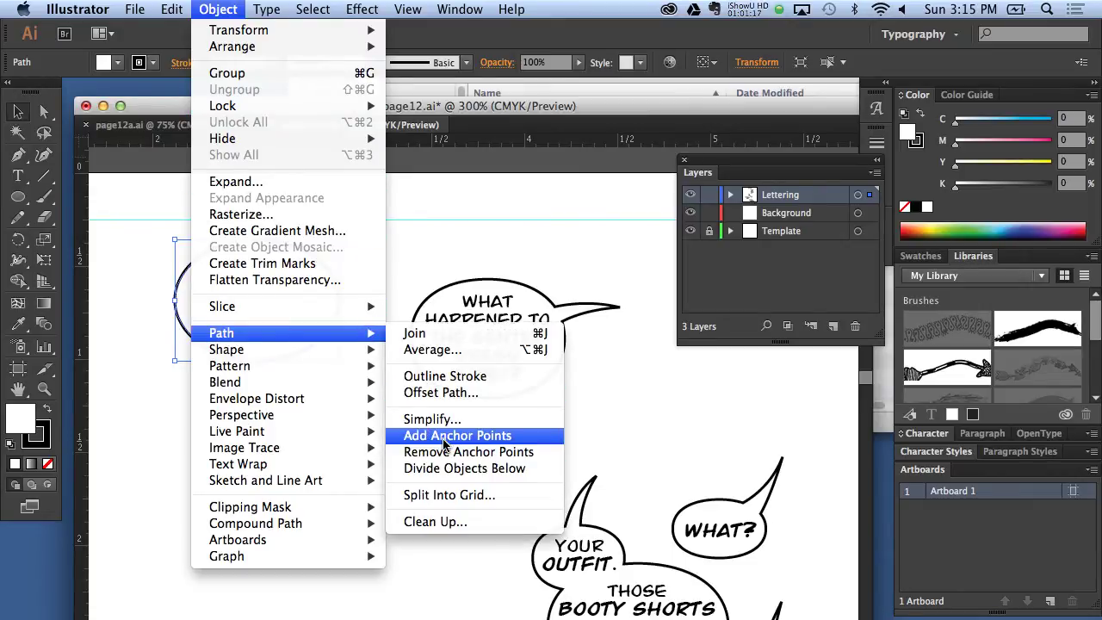
pyautogui.click(444, 439)
pyautogui.click(215, 8)
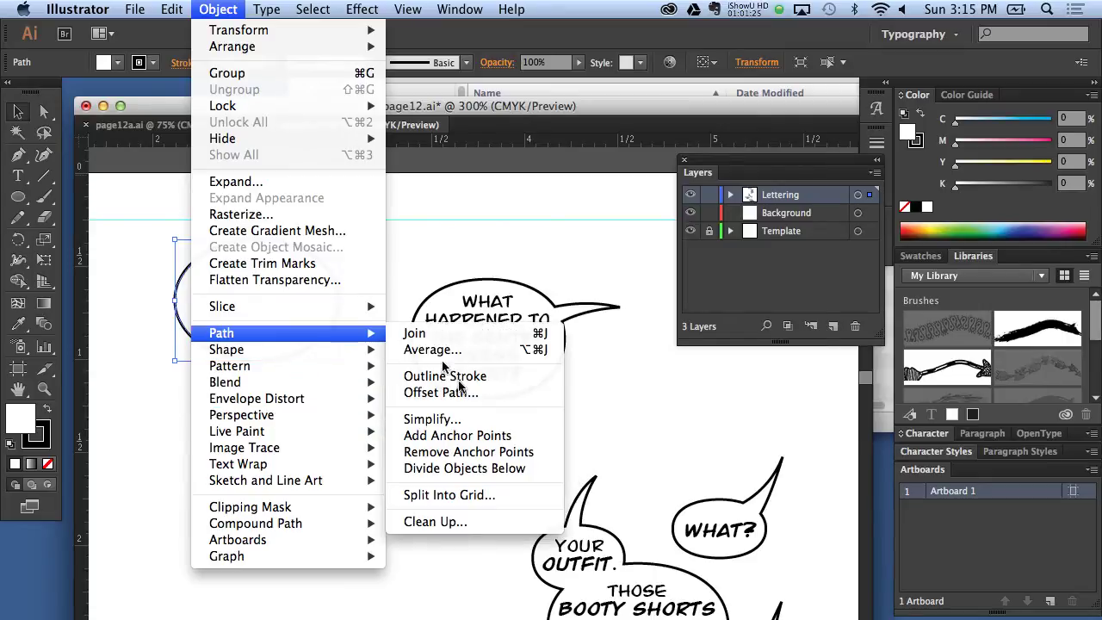
pyautogui.click(450, 435)
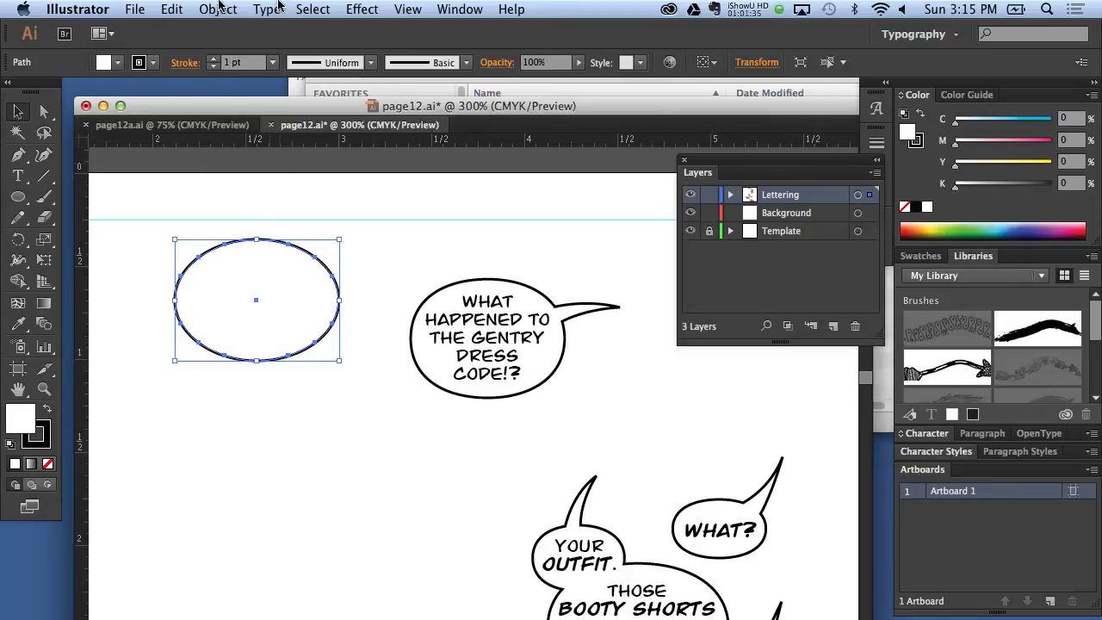
# Step: Apply Pucker & Bloat at about -14% to turn the ellipse into a spiky starburst
pyautogui.click(312, 9)
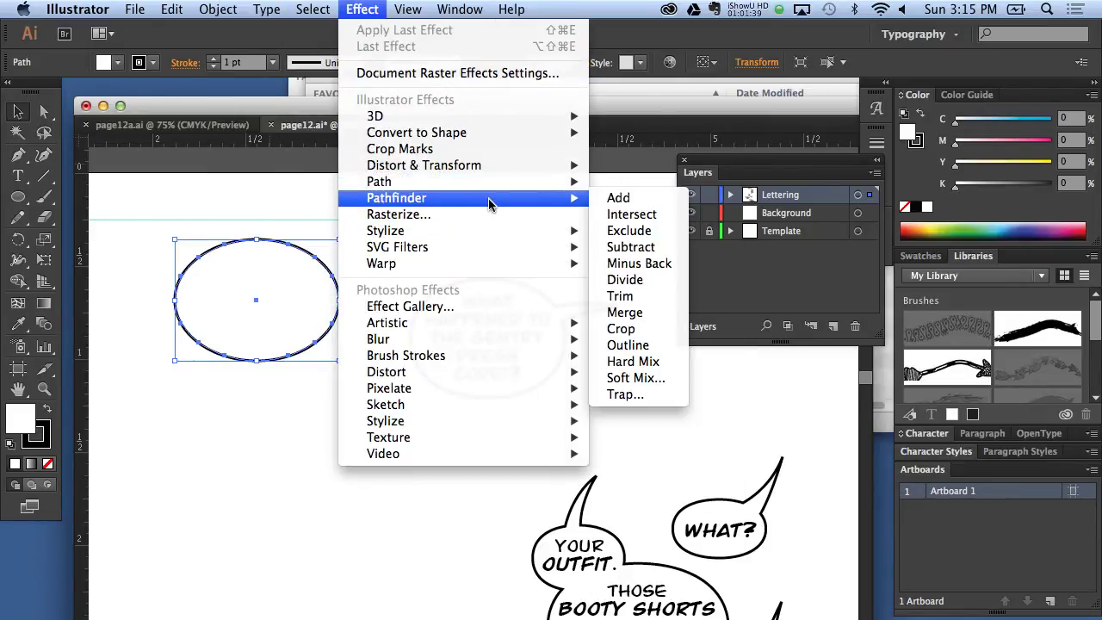
pyautogui.moveTo(424, 164)
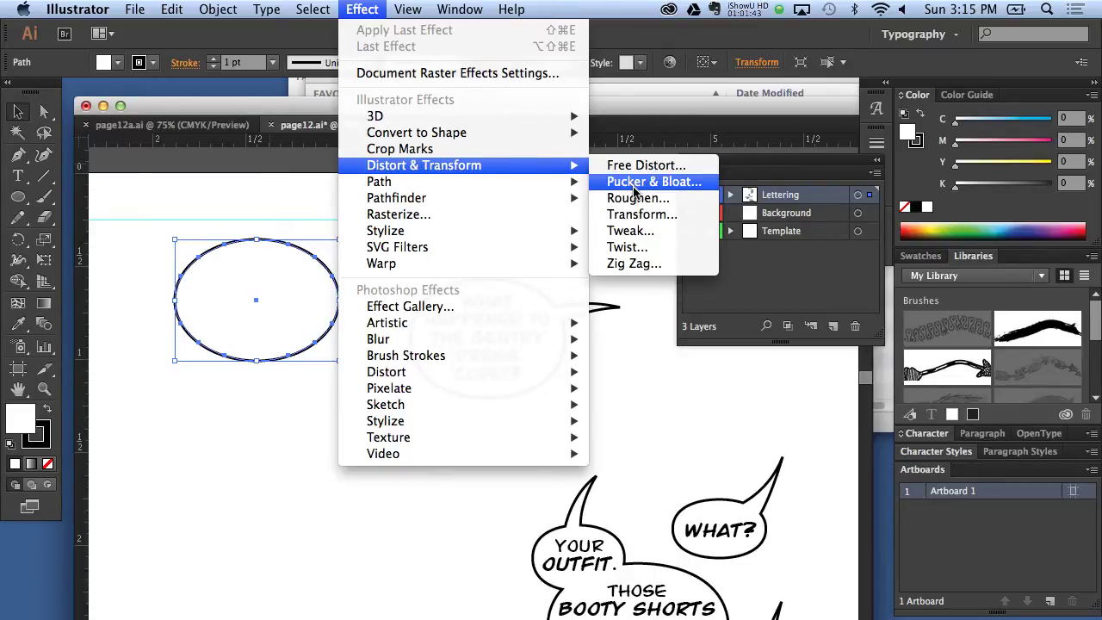
pyautogui.click(634, 181)
pyautogui.click(417, 339)
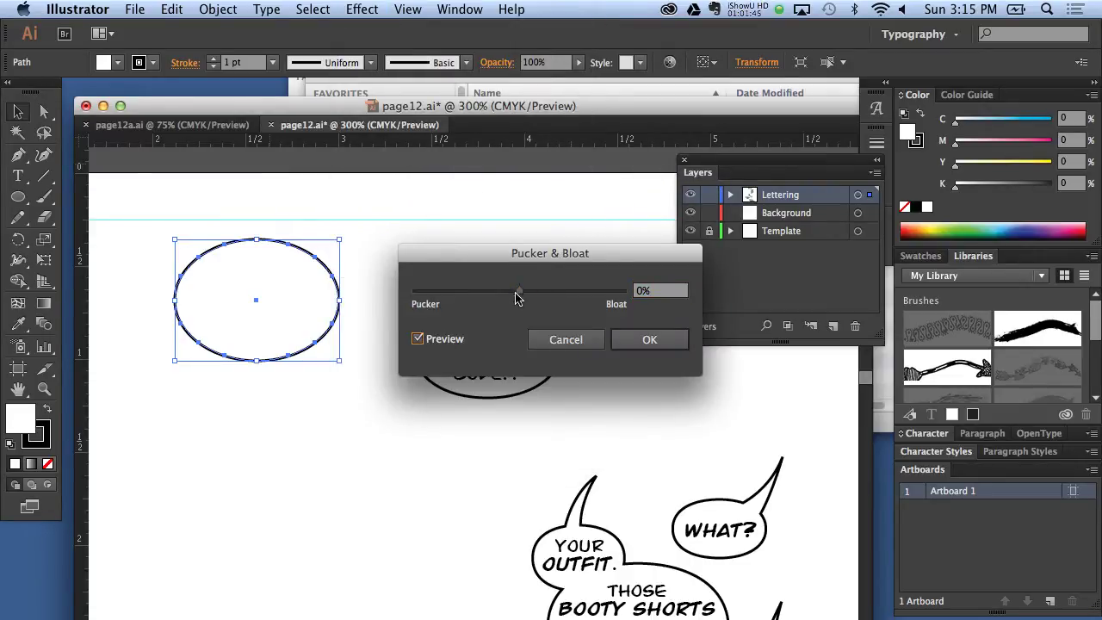
pyautogui.moveTo(516, 297); pyautogui.dragTo(549, 296)
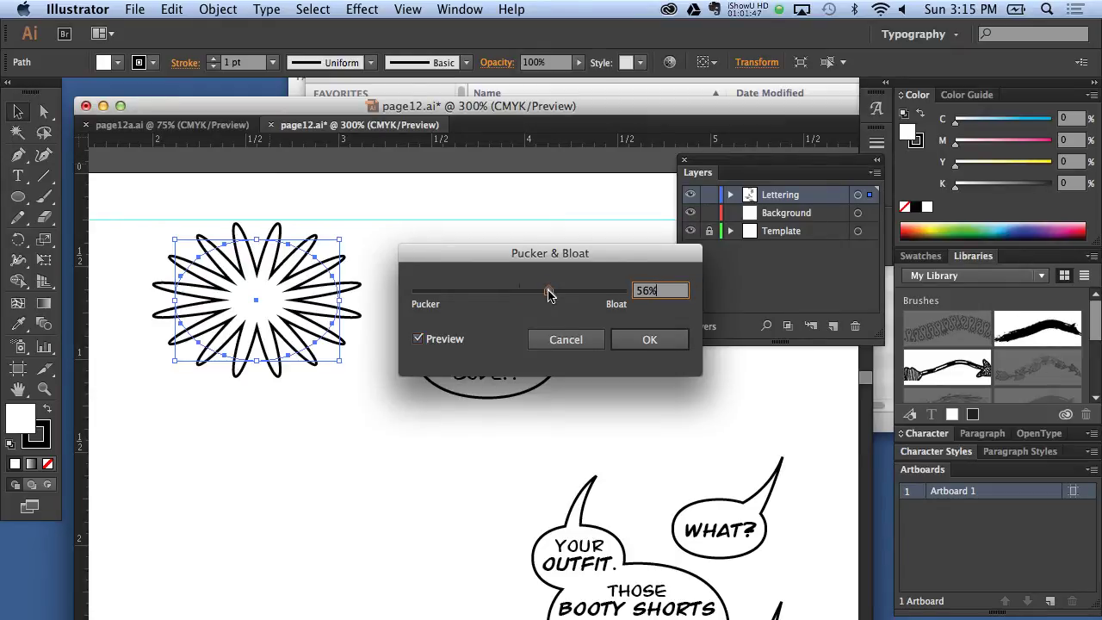
pyautogui.moveTo(549, 295); pyautogui.dragTo(509, 297)
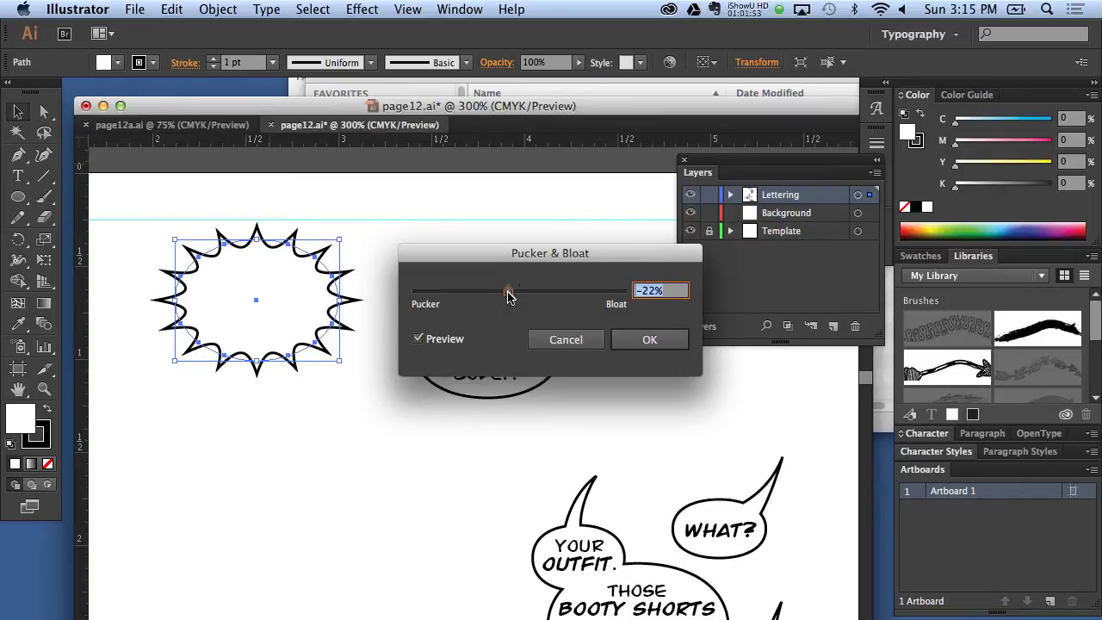
pyautogui.moveTo(509, 297); pyautogui.dragTo(512, 296)
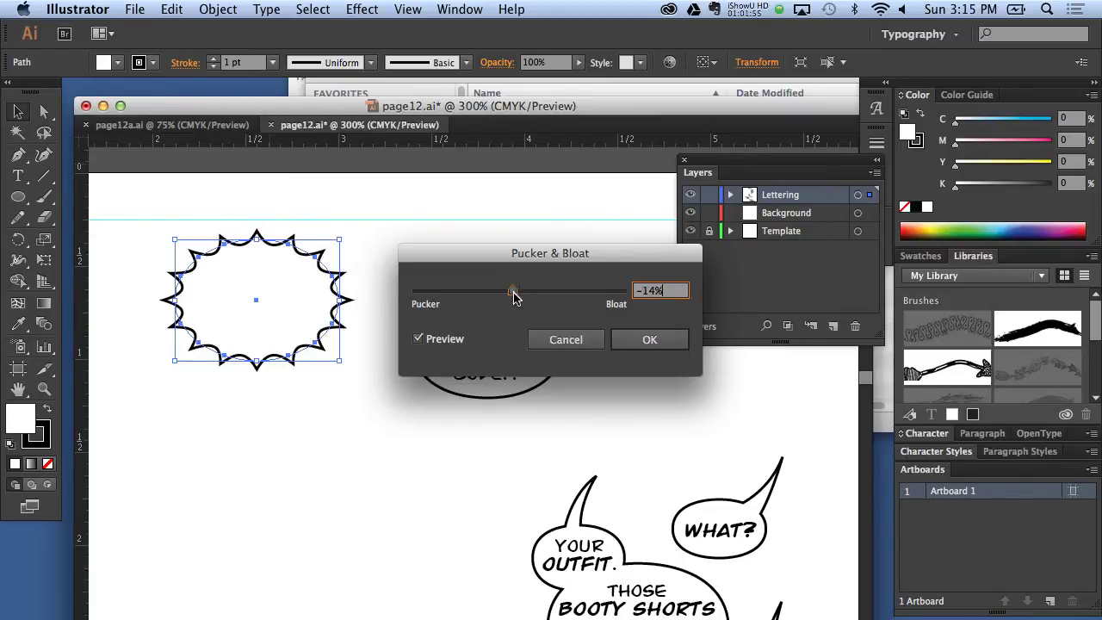
pyautogui.click(613, 341)
pyautogui.click(388, 258)
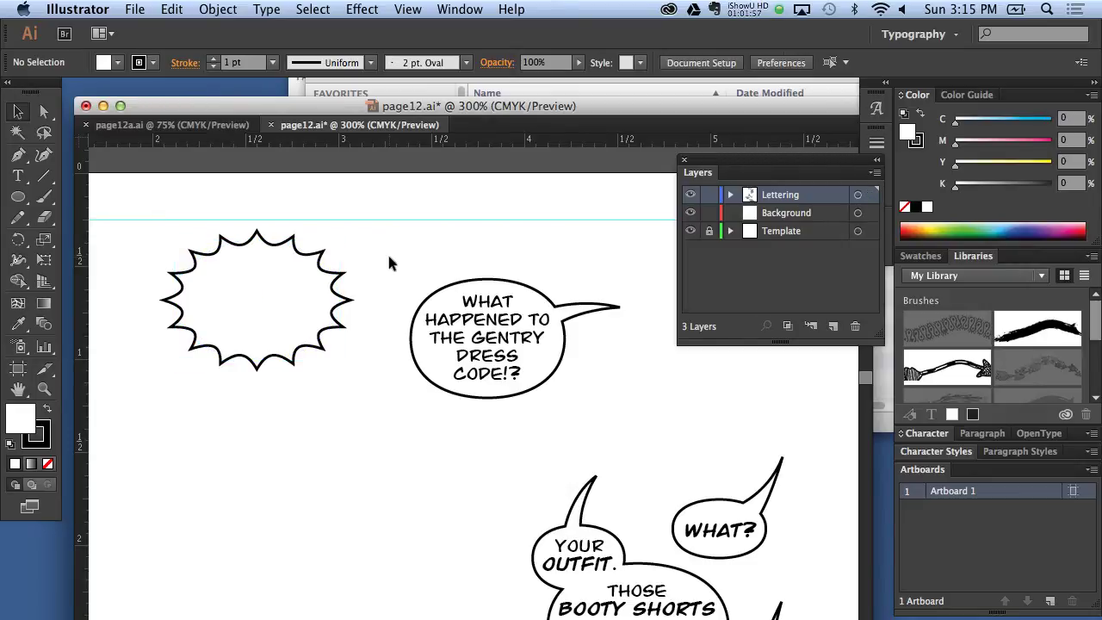
# Step: Draw an ellipse below the starburst and ring its edge with small overlapping circles
pyautogui.click(29, 196)
pyautogui.moveTo(264, 457); pyautogui.dragTo(342, 518)
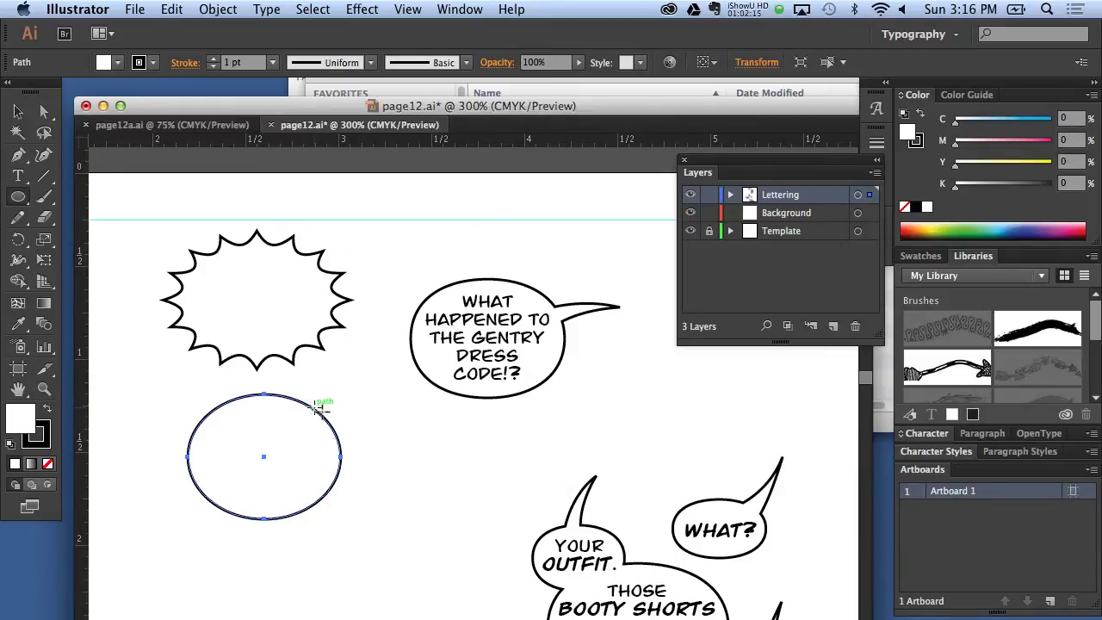
pyautogui.moveTo(286, 390); pyautogui.dragTo(331, 427)
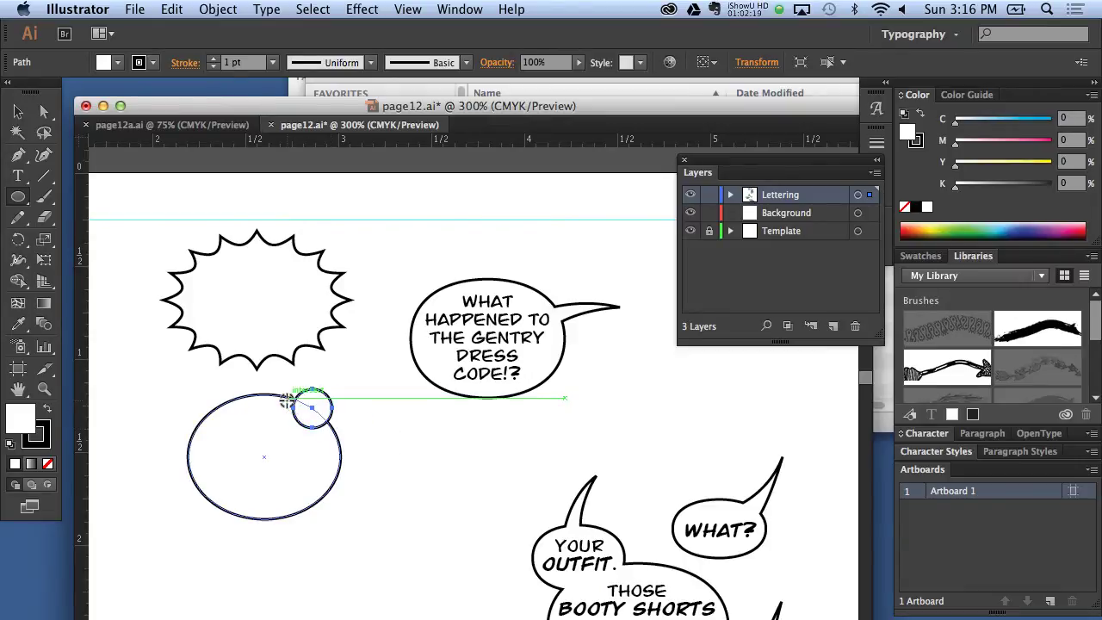
pyautogui.moveTo(275, 388)
pyautogui.mouseDown()
pyautogui.moveTo(306, 409)
pyautogui.moveTo(267, 398)
pyautogui.moveTo(274, 404)
pyautogui.moveTo(219, 420)
pyautogui.moveTo(207, 491)
pyautogui.moveTo(243, 515)
pyautogui.moveTo(286, 522)
pyautogui.mouseUp()
pyautogui.click(17, 111)
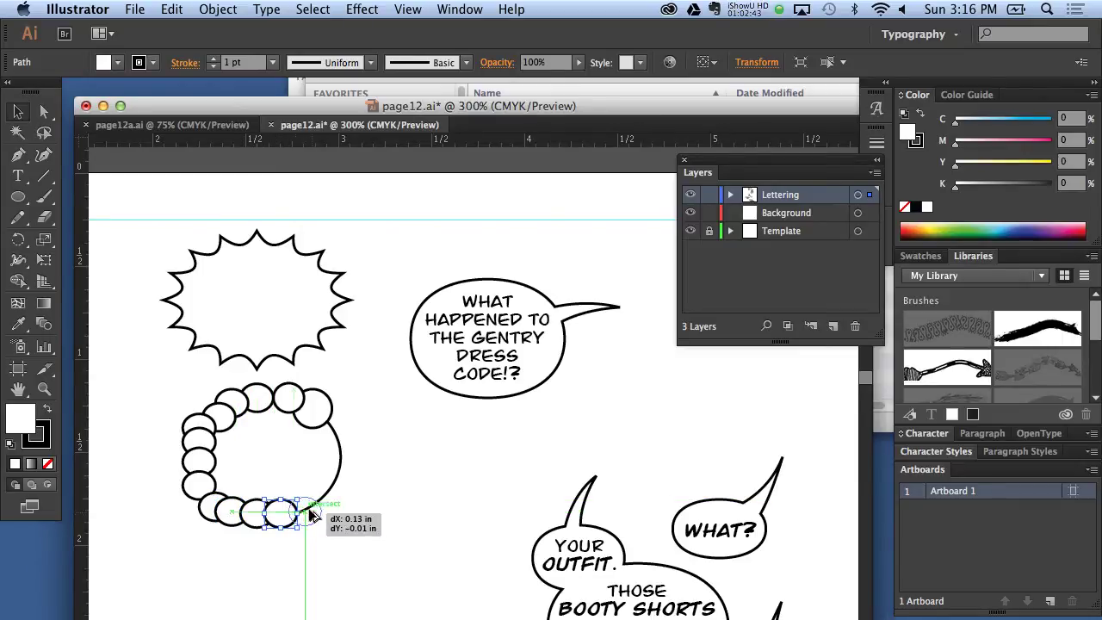
pyautogui.moveTo(286, 522)
pyautogui.mouseDown()
pyautogui.moveTo(337, 483)
pyautogui.moveTo(334, 434)
pyautogui.mouseUp()
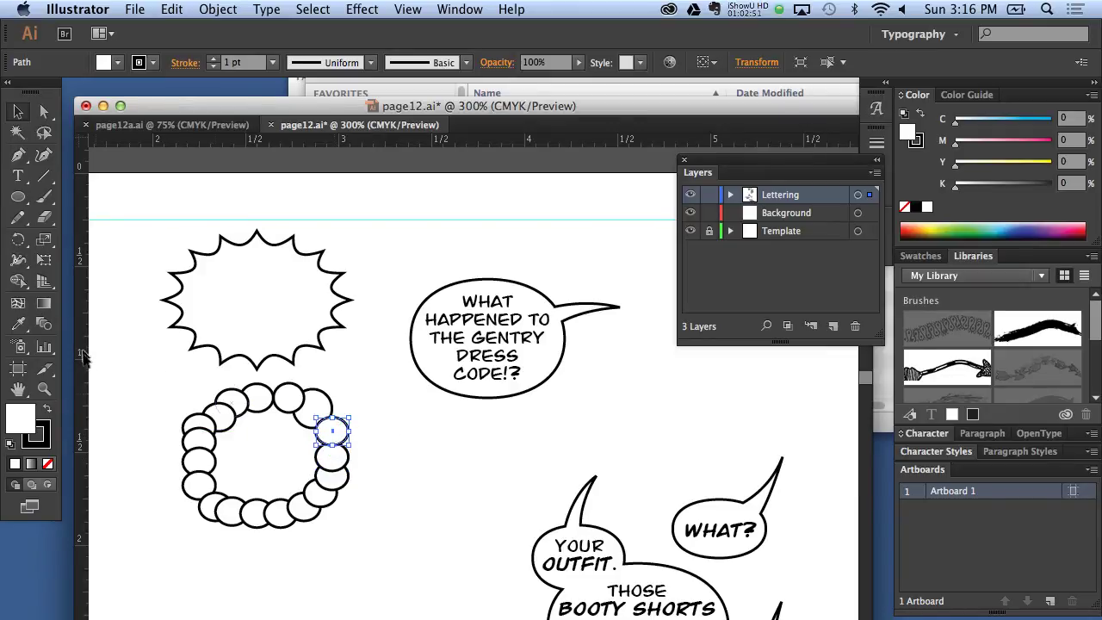
pyautogui.click(163, 400)
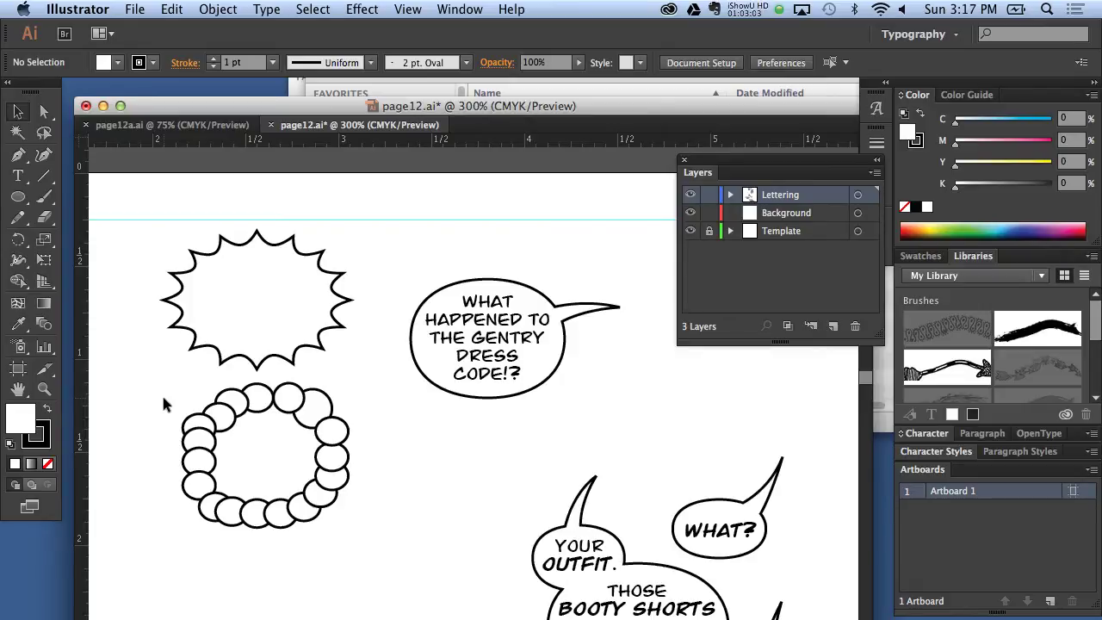
# Step: Select the ring of circles, open the Pathfinder panel, and unite them into one cloud outline
pyautogui.moveTo(166, 389); pyautogui.dragTo(389, 540)
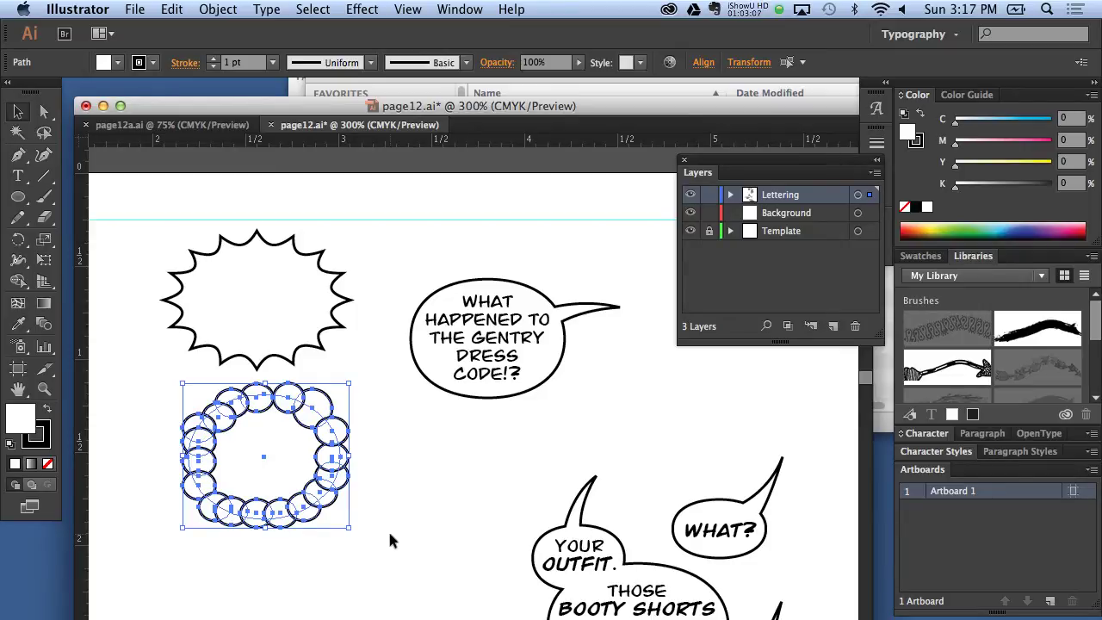
pyautogui.click(469, 10)
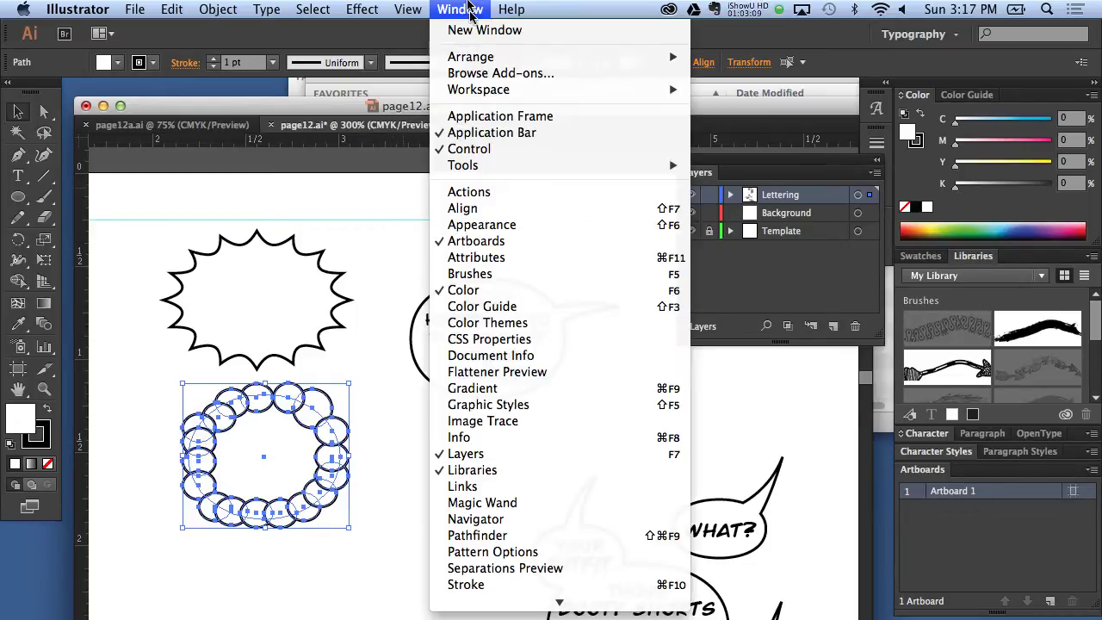
pyautogui.click(527, 536)
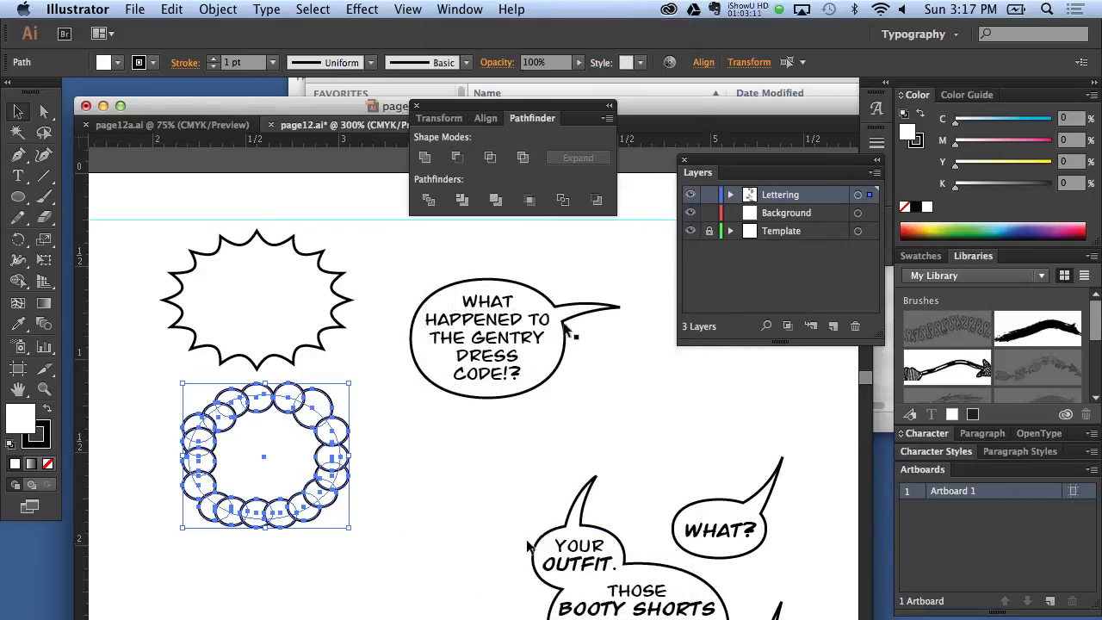
pyautogui.moveTo(571, 108); pyautogui.dragTo(531, 105)
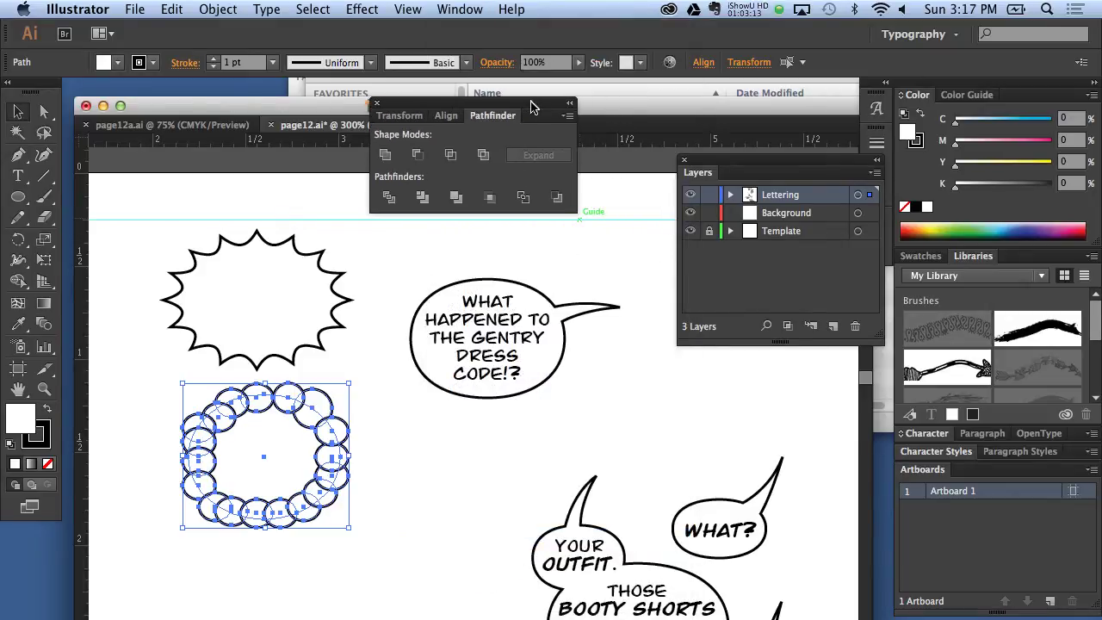
pyautogui.click(461, 10)
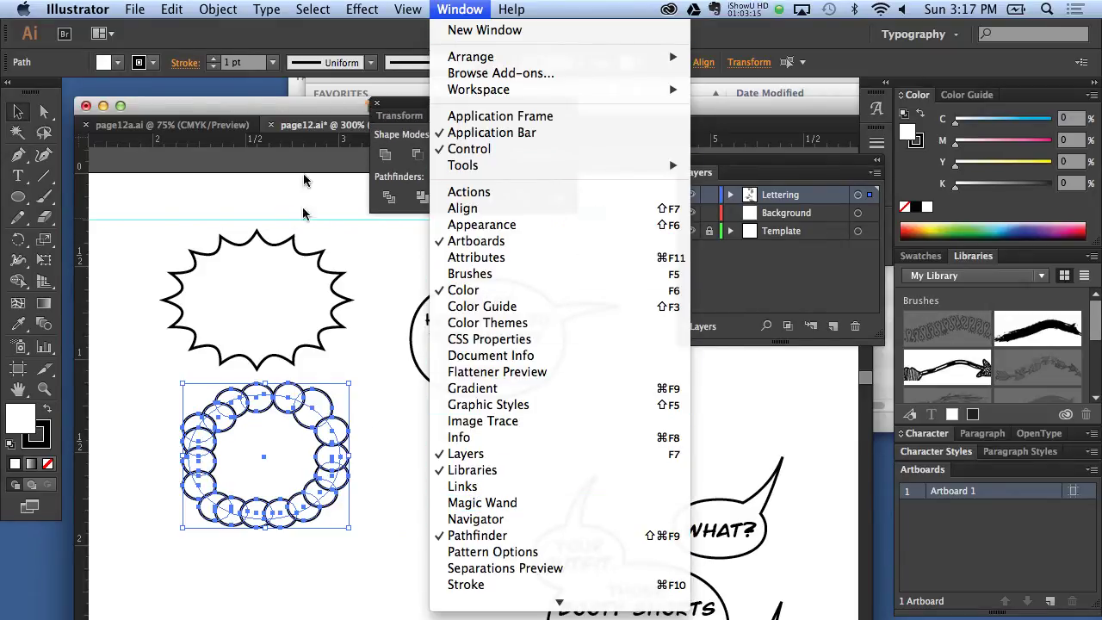
pyautogui.click(410, 110)
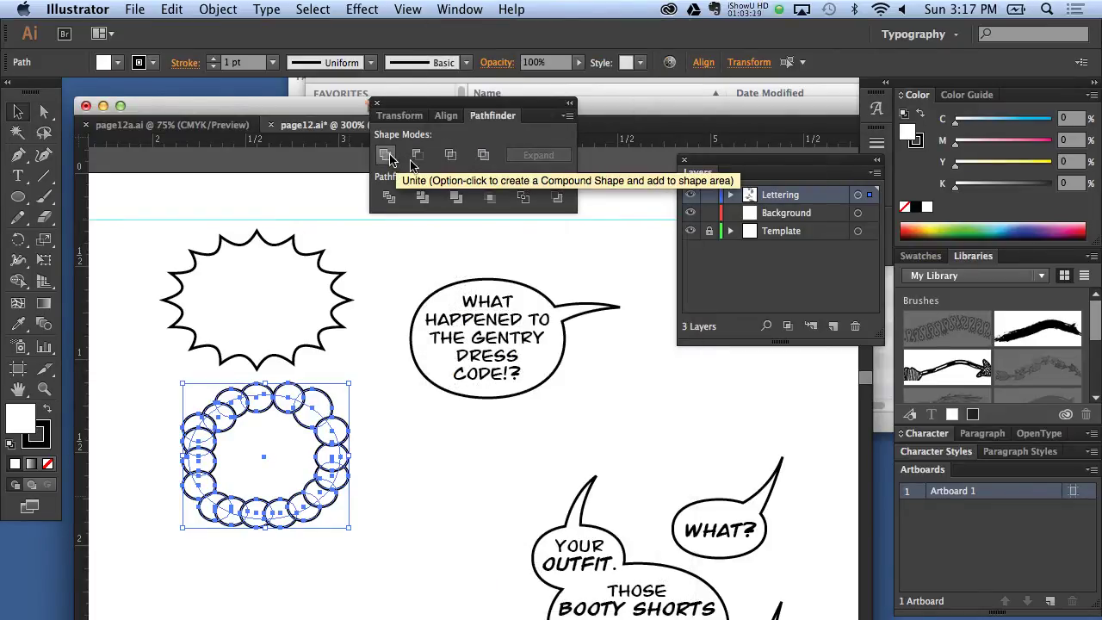
pyautogui.click(388, 157)
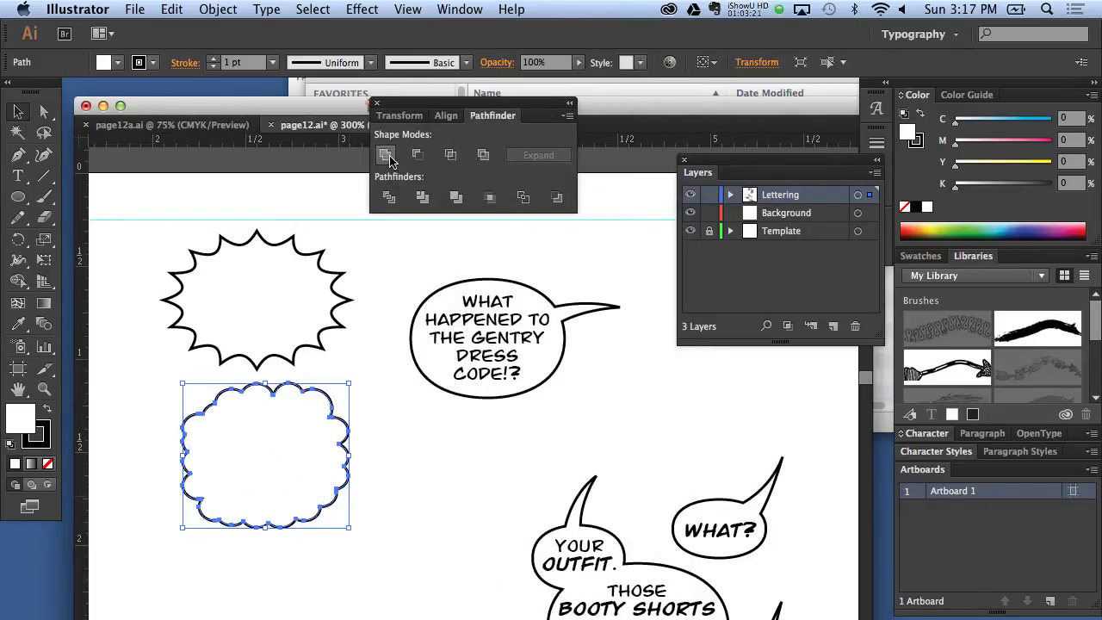
pyautogui.click(385, 435)
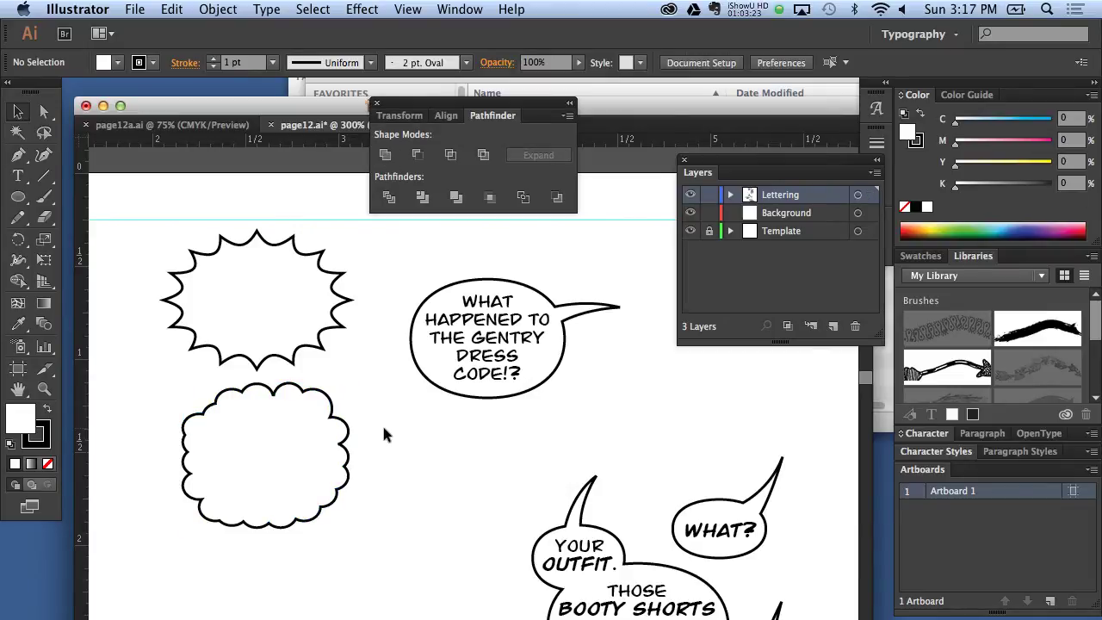
pyautogui.moveTo(342, 437)
pyautogui.mouseDown()
pyautogui.moveTo(362, 419)
pyautogui.moveTo(303, 461)
pyautogui.mouseUp()
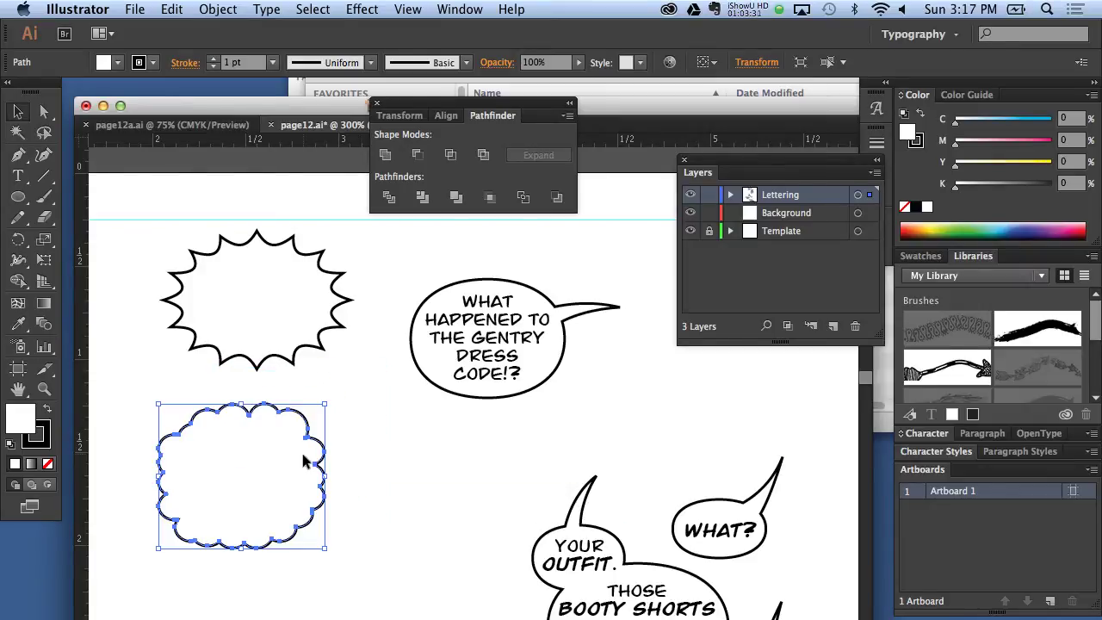
# Step: Undo the merge and use Make Compound Shape from the Pathfinder flyout instead
pyautogui.press('super+z')
pyautogui.press('super+z')
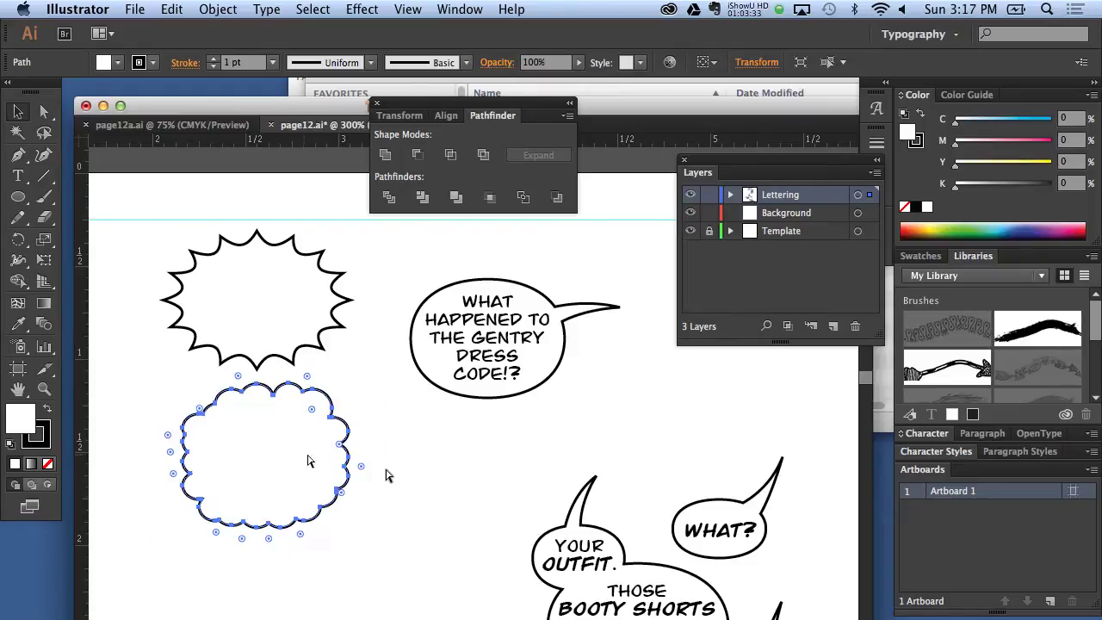
pyautogui.press('super+z')
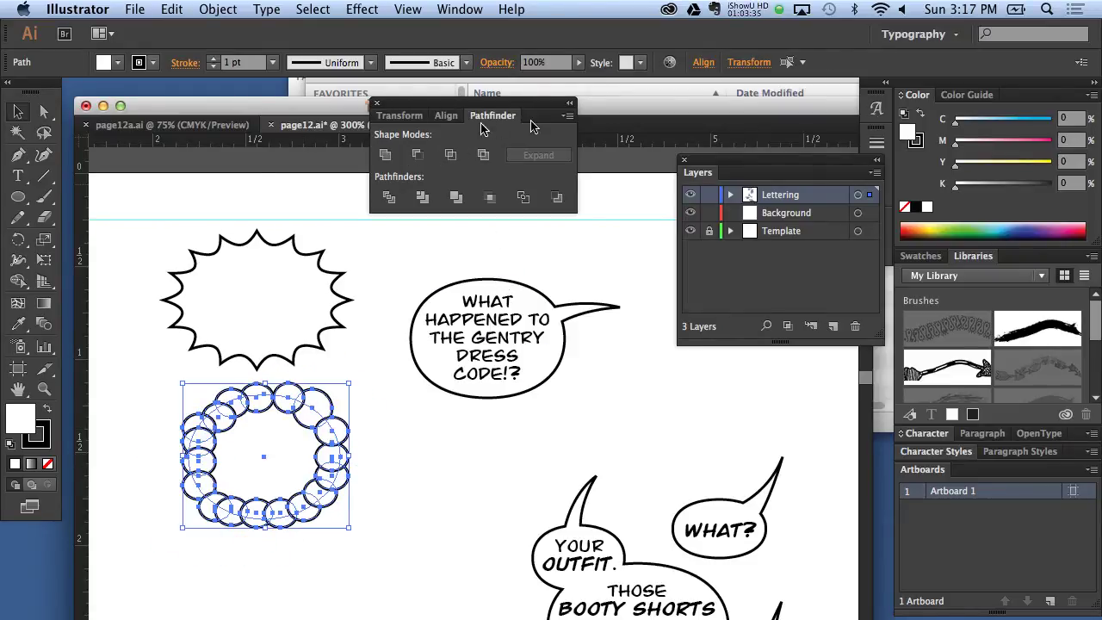
pyautogui.click(418, 153)
pyautogui.press('super+z')
pyautogui.click(568, 118)
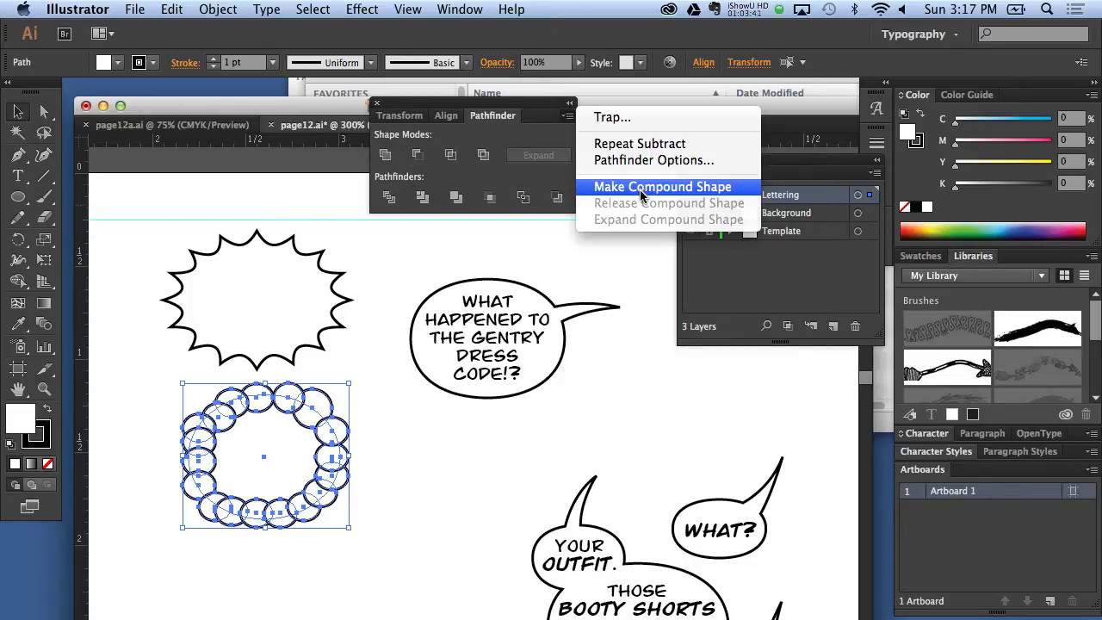
pyautogui.click(640, 190)
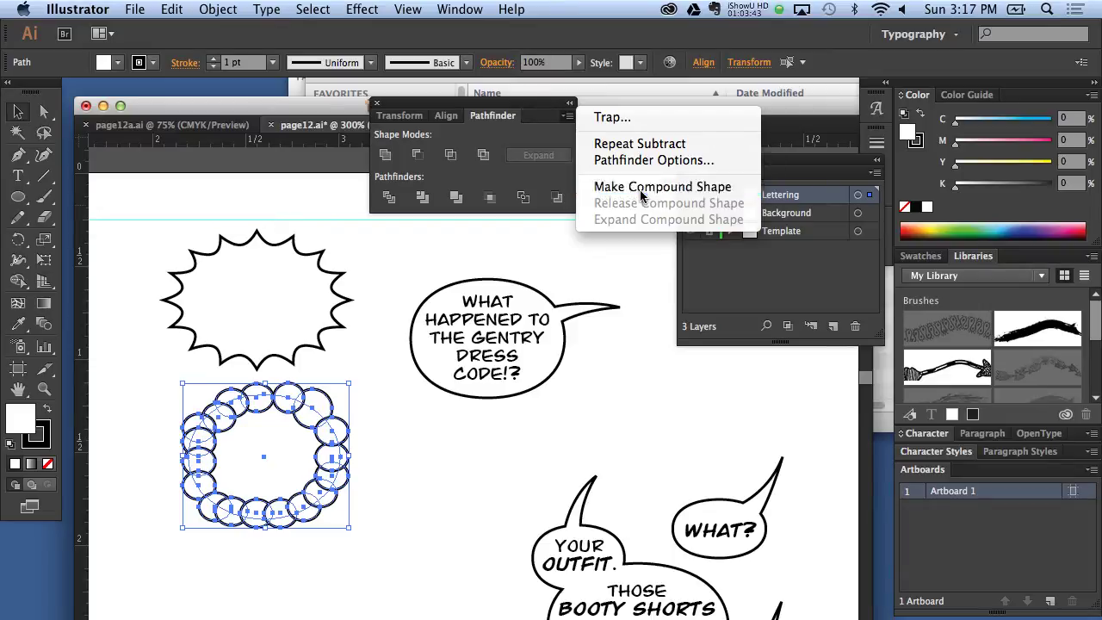
pyautogui.click(477, 433)
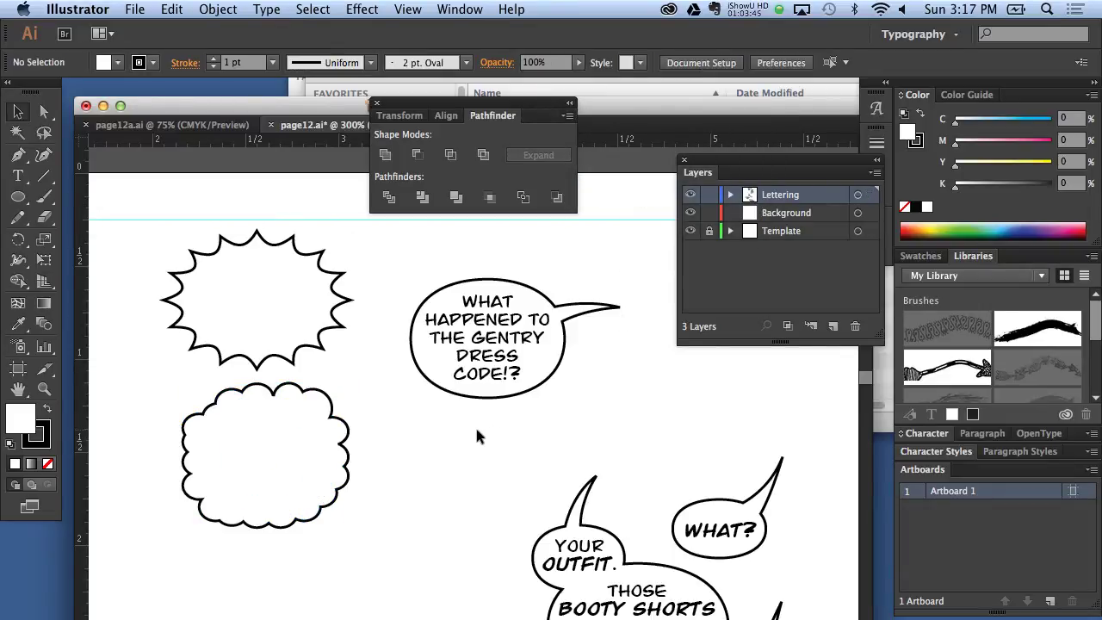
# Step: Nudge one inner circle and pull the bottom circle lower to add a bump to the cloud
pyautogui.click(44, 112)
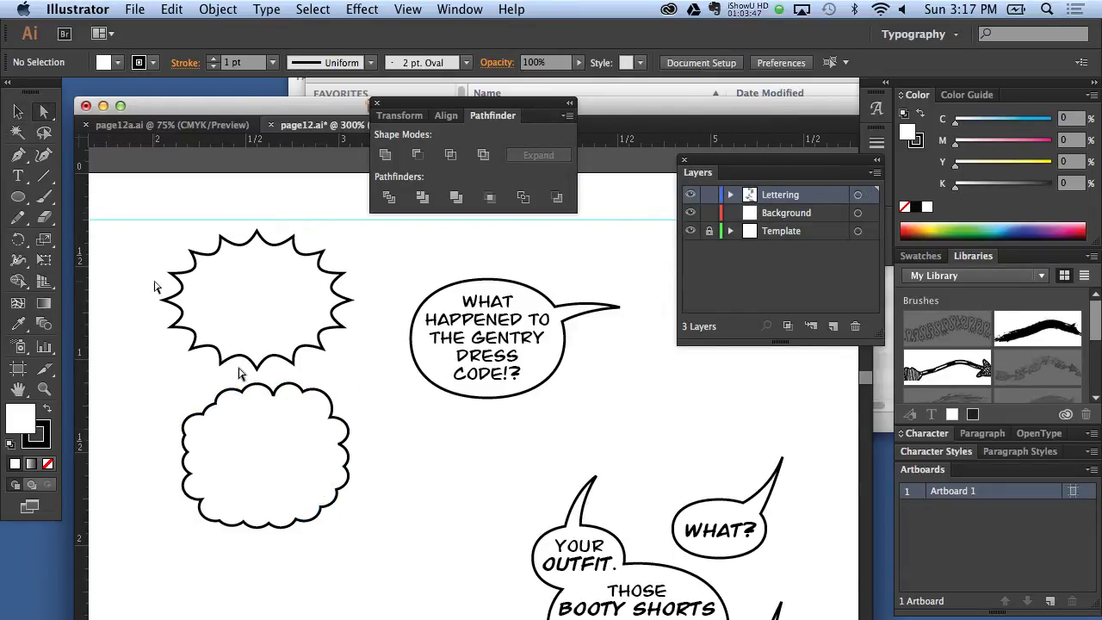
pyautogui.click(327, 411)
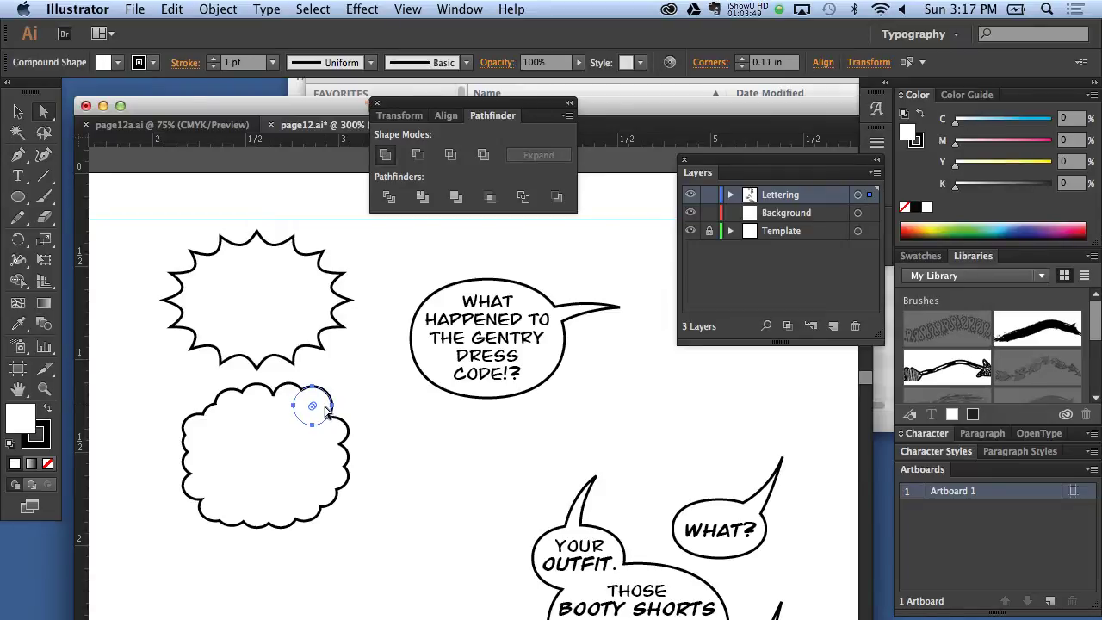
pyautogui.moveTo(327, 412); pyautogui.dragTo(325, 408)
pyautogui.click(433, 397)
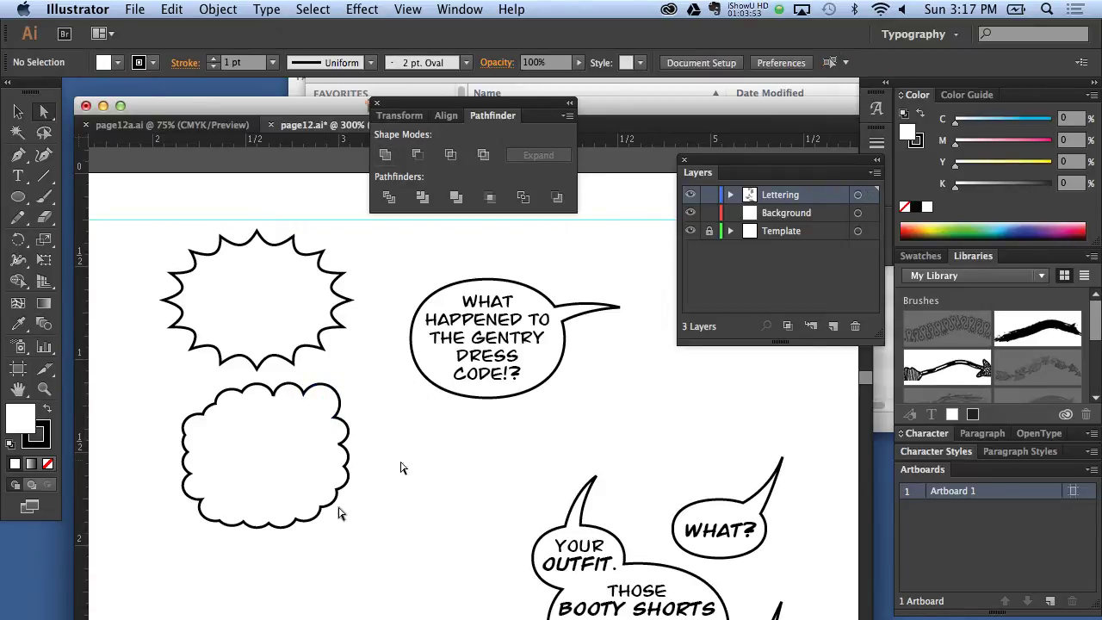
pyautogui.click(283, 523)
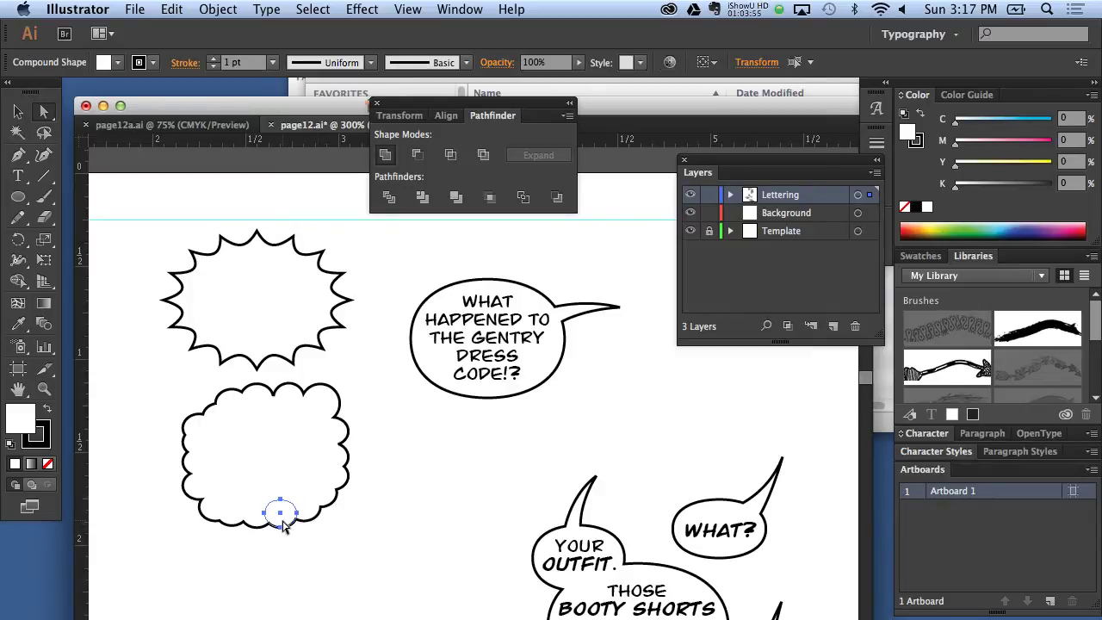
pyautogui.moveTo(284, 527); pyautogui.dragTo(289, 538)
pyautogui.moveTo(284, 527); pyautogui.dragTo(280, 524)
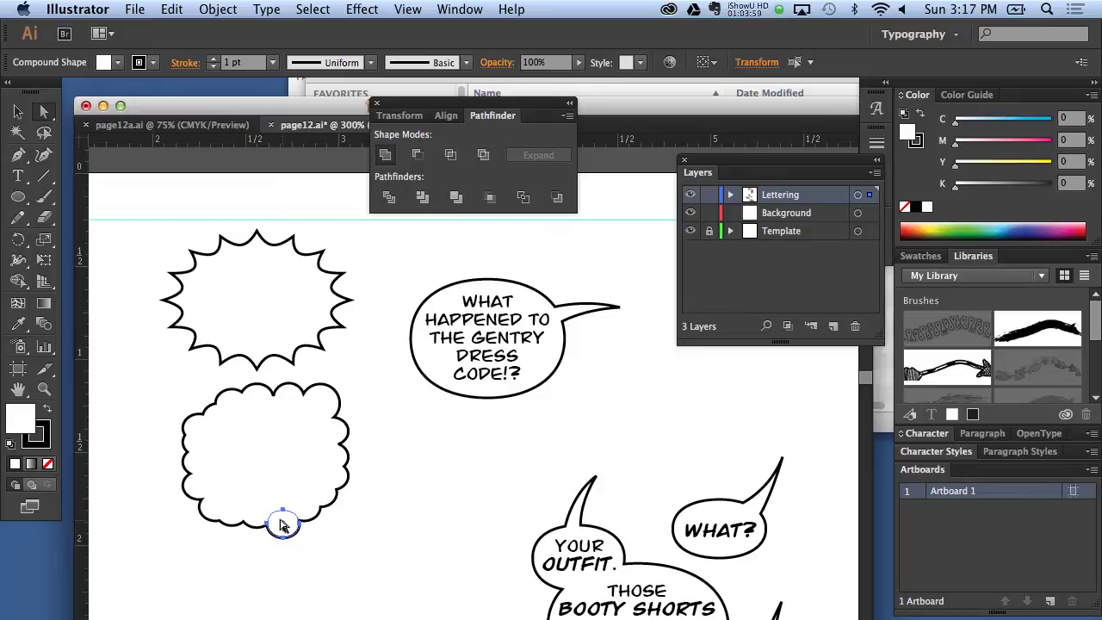
pyautogui.click(402, 521)
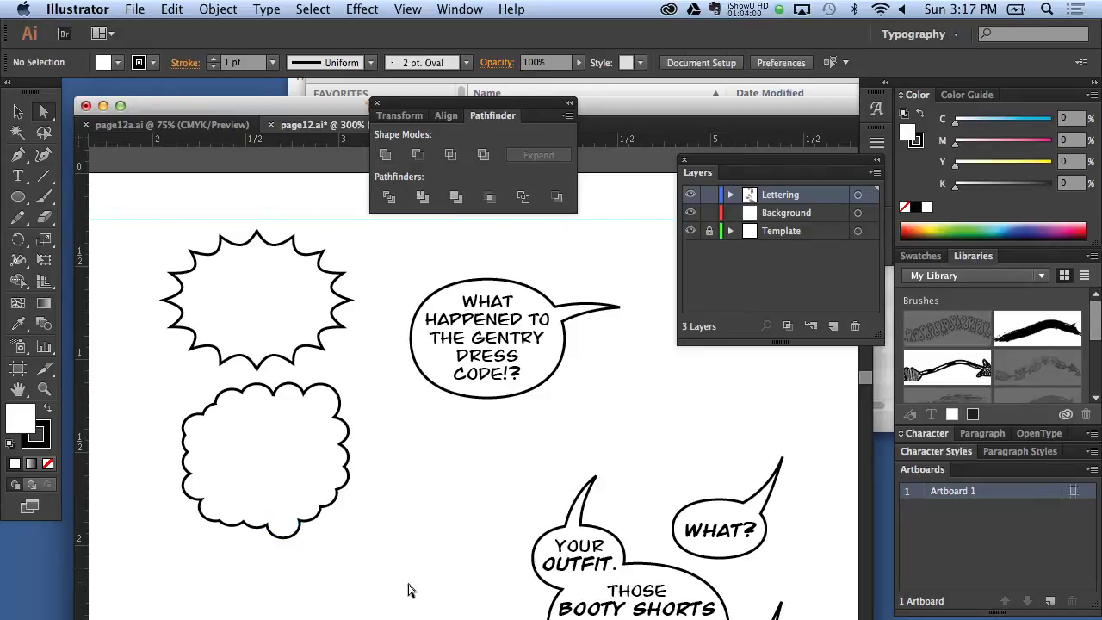
# Step: Draw two small trailing circles under the cloud and position them close beneath it
pyautogui.click(14, 200)
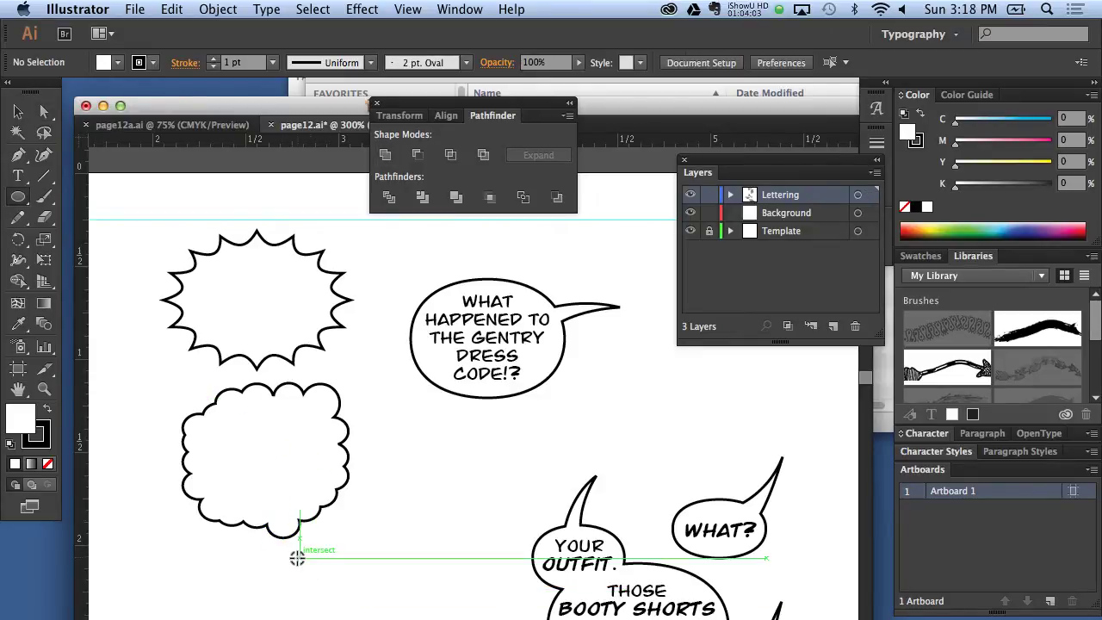
pyautogui.moveTo(290, 552); pyautogui.dragTo(311, 568)
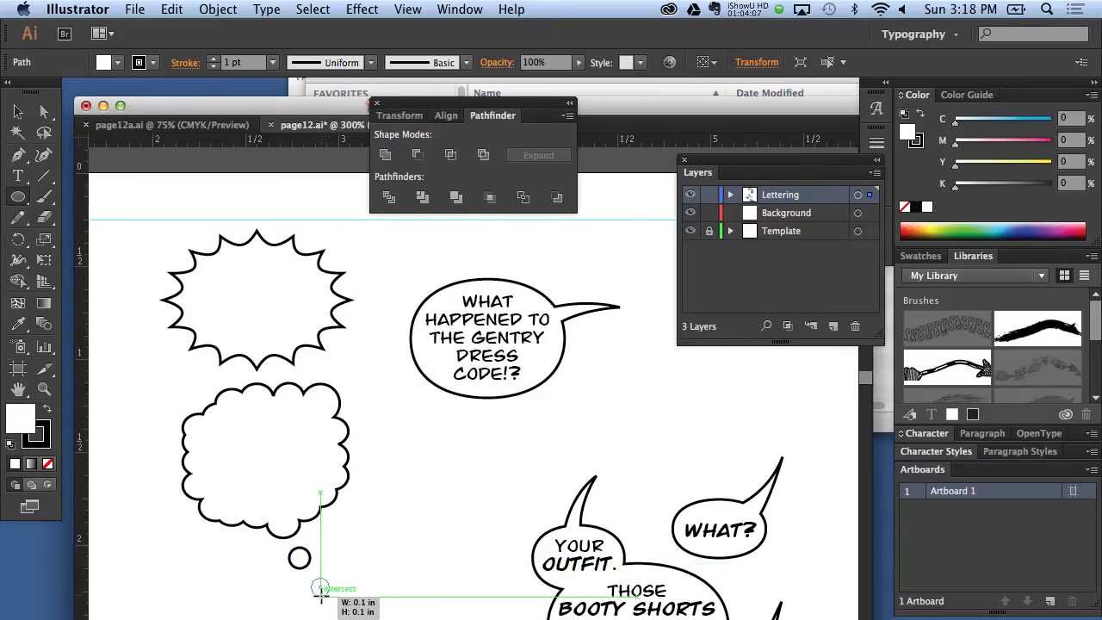
pyautogui.moveTo(319, 589); pyautogui.dragTo(323, 593)
pyautogui.click(17, 112)
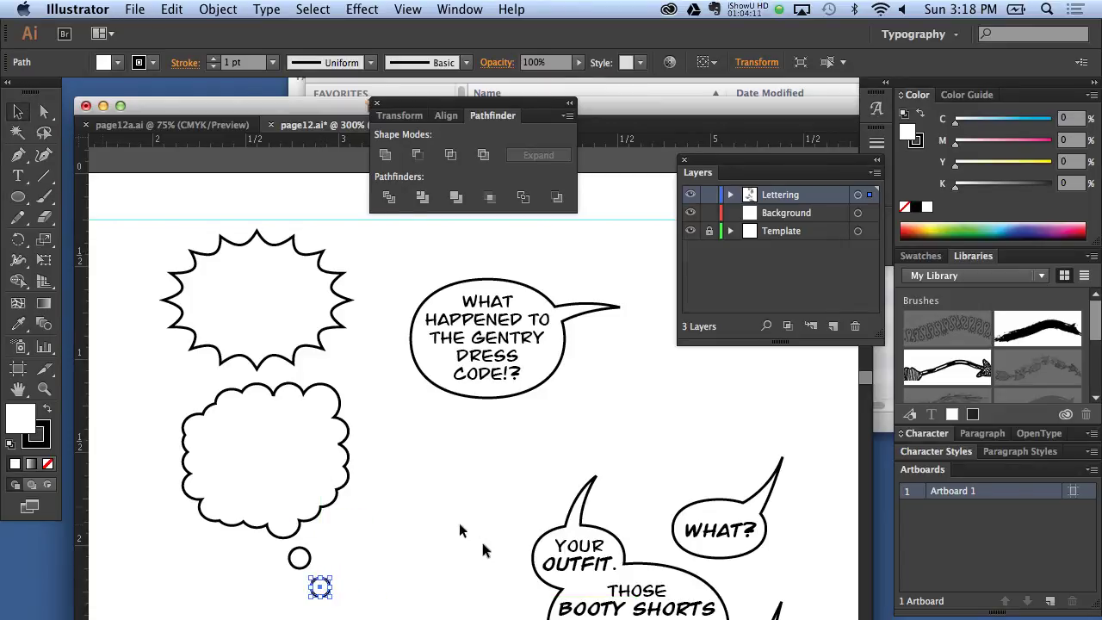
pyautogui.click(302, 559)
pyautogui.moveTo(301, 560); pyautogui.dragTo(303, 556)
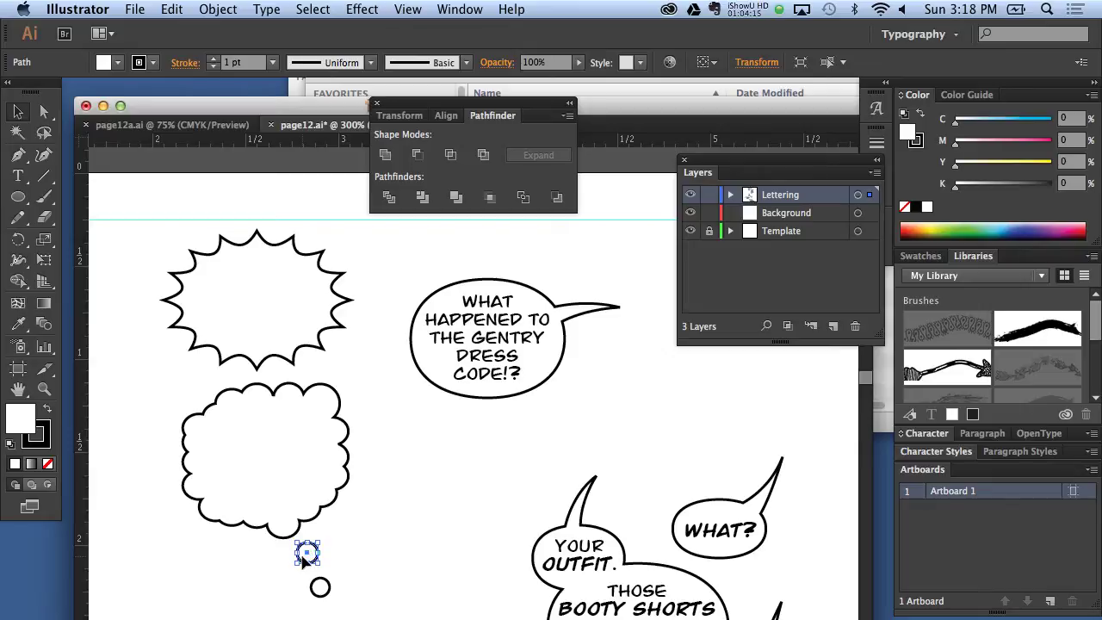
pyautogui.click(322, 590)
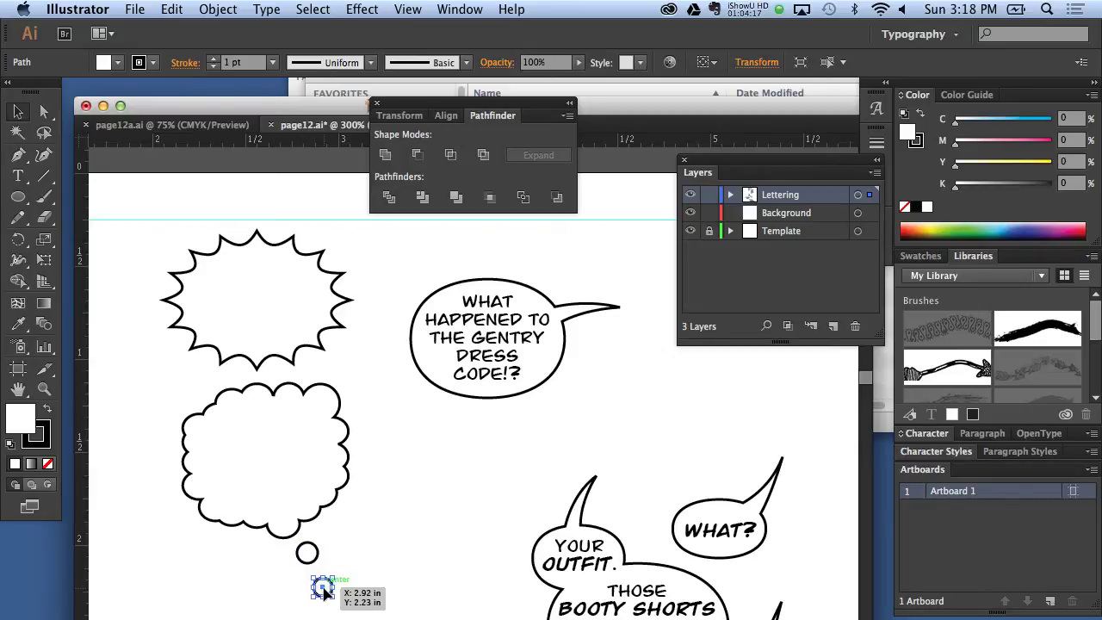
pyautogui.moveTo(324, 593); pyautogui.dragTo(335, 576)
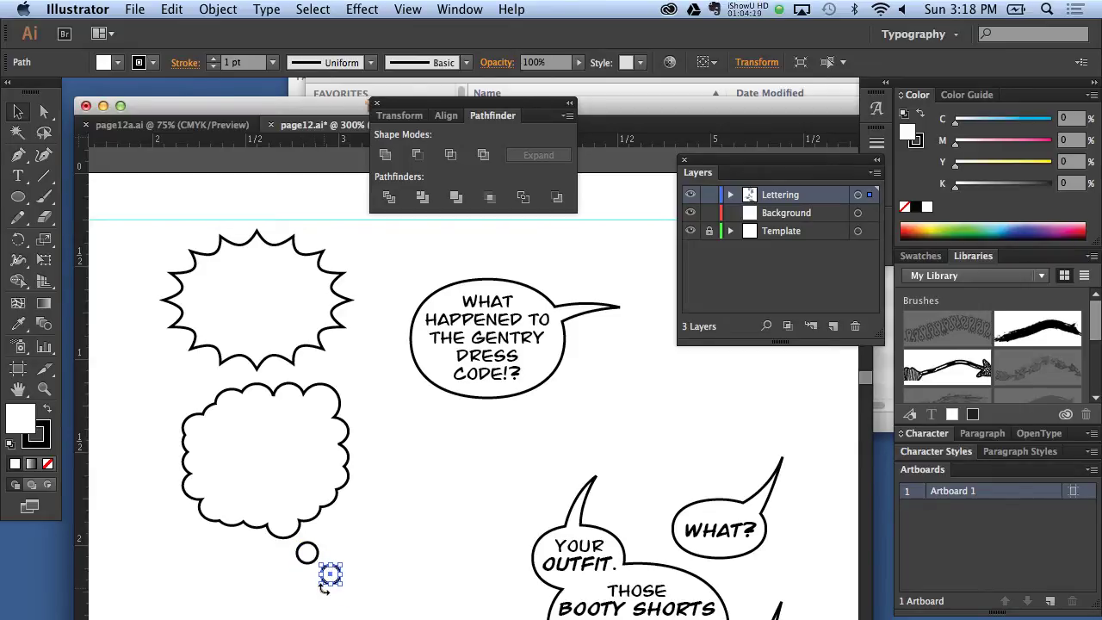
pyautogui.click(388, 568)
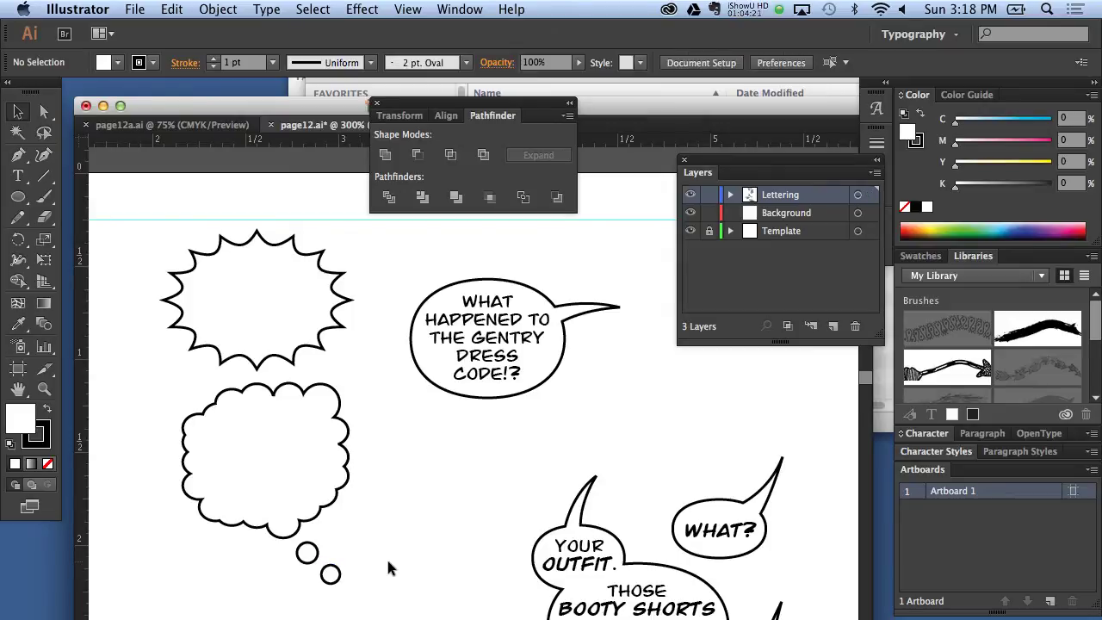
# Step: Enlarge the cloud slightly from its corner handle
pyautogui.moveTo(311, 566); pyautogui.dragTo(286, 527)
pyautogui.click(290, 473)
pyautogui.moveTo(352, 388); pyautogui.dragTo(355, 396)
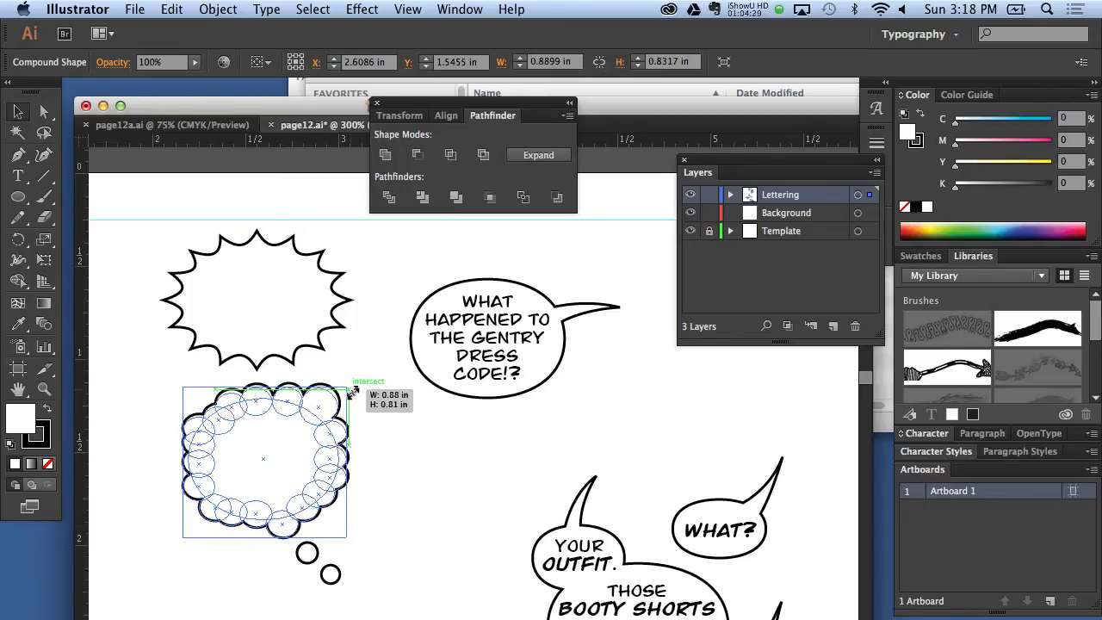
pyautogui.click(394, 440)
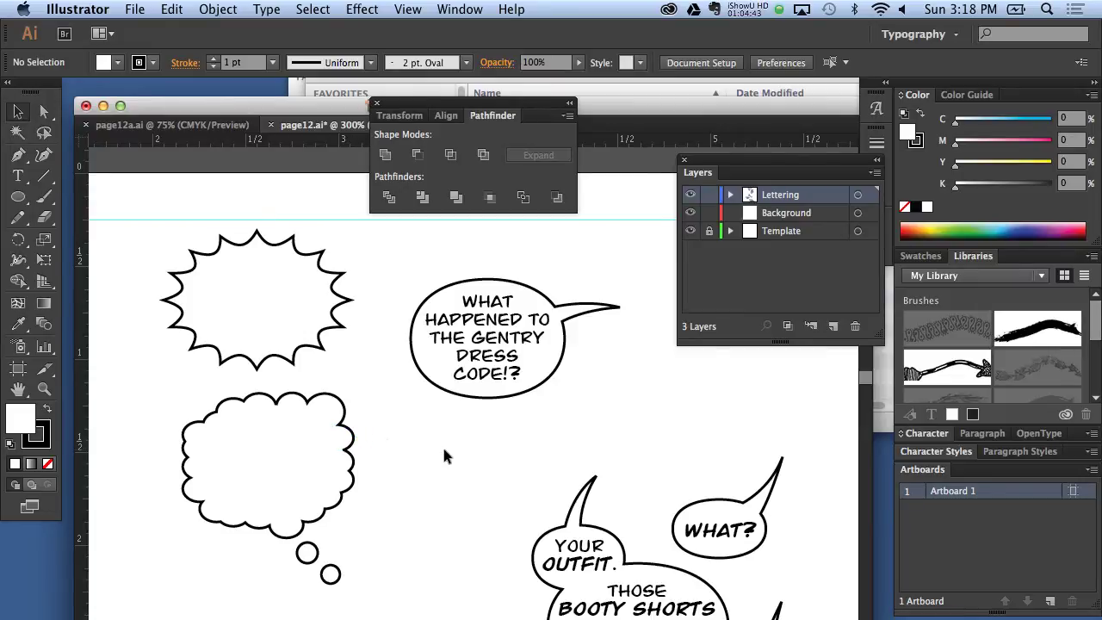
# Step: Option-drag a copy of the dress-code balloon outline into the empty area beside the starburst
pyautogui.moveTo(409, 282)
pyautogui.mouseDown()
pyautogui.moveTo(596, 392)
pyautogui.moveTo(726, 442)
pyautogui.mouseUp()
pyautogui.click(419, 315)
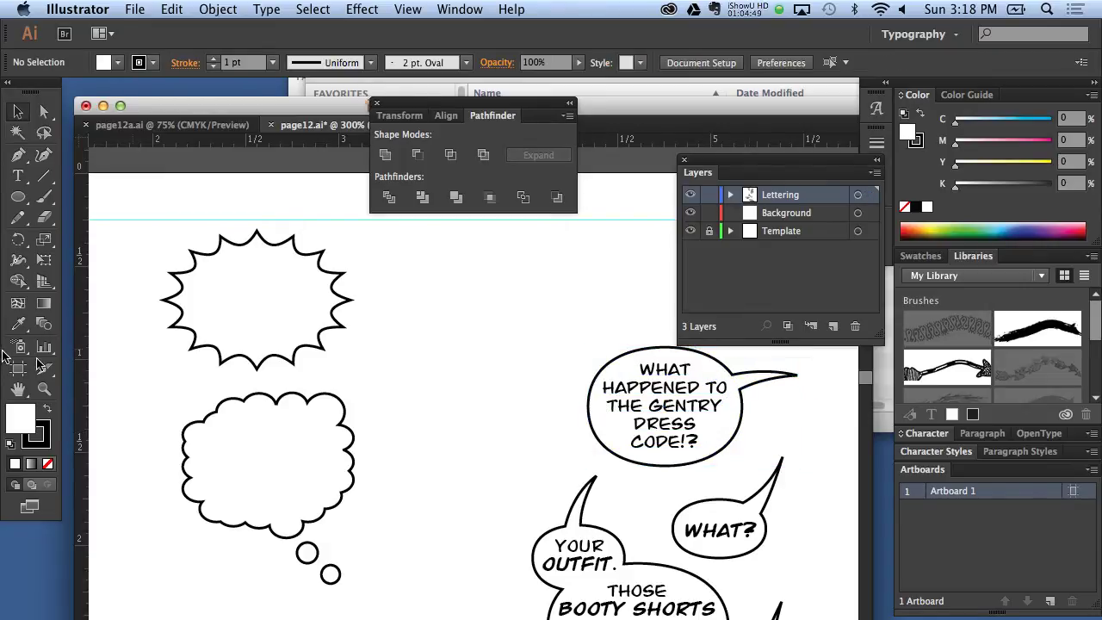
pyautogui.click(44, 111)
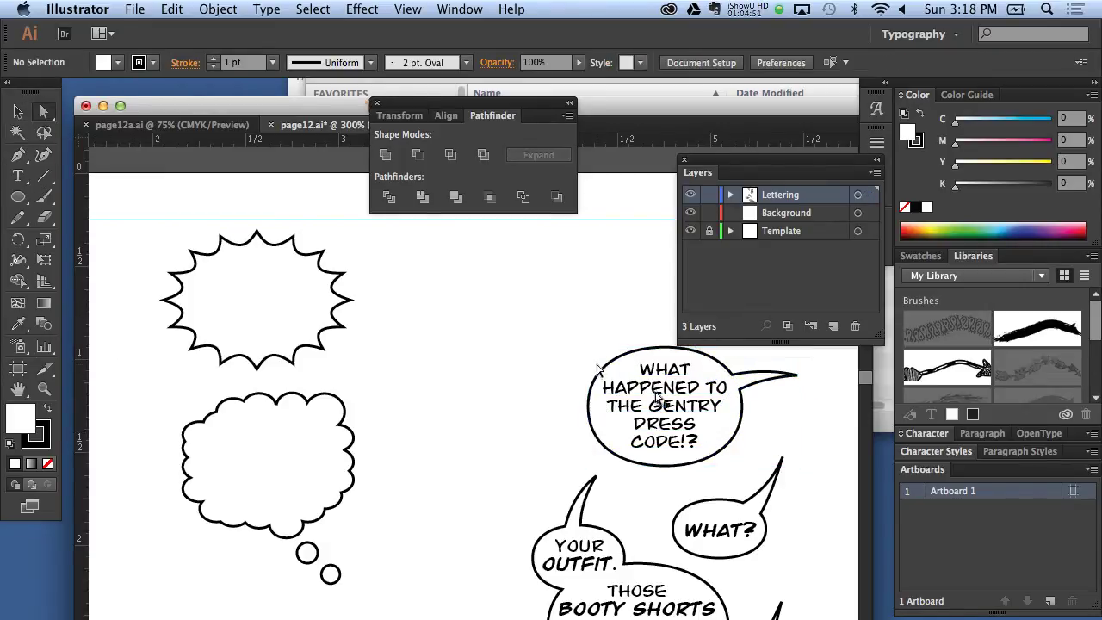
pyautogui.click(622, 444)
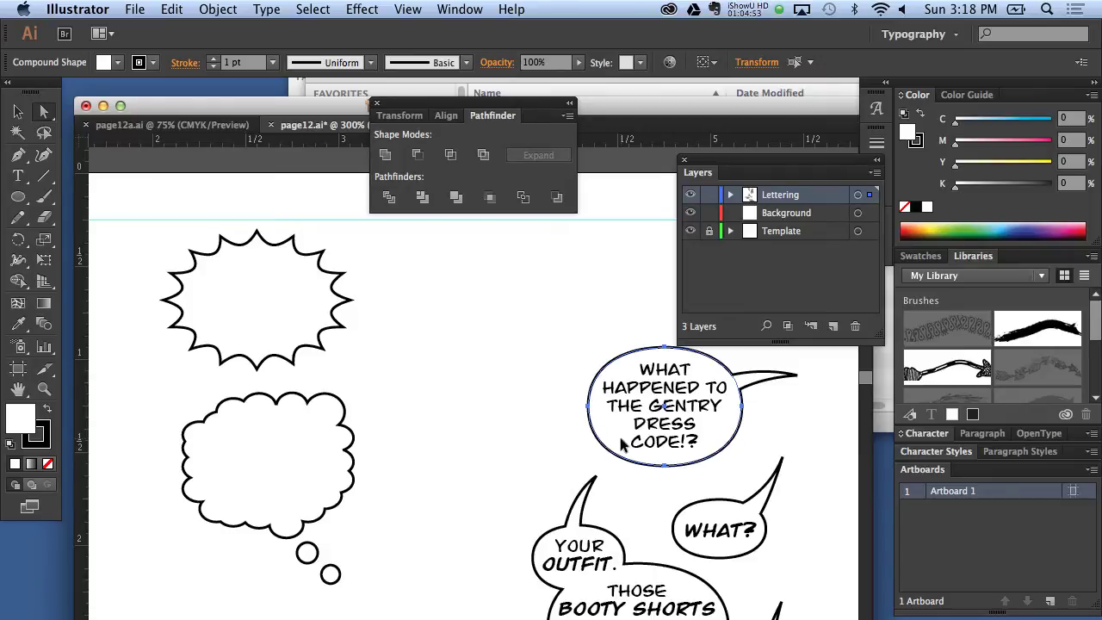
pyautogui.moveTo(622, 444); pyautogui.dragTo(411, 342)
pyautogui.click(439, 344)
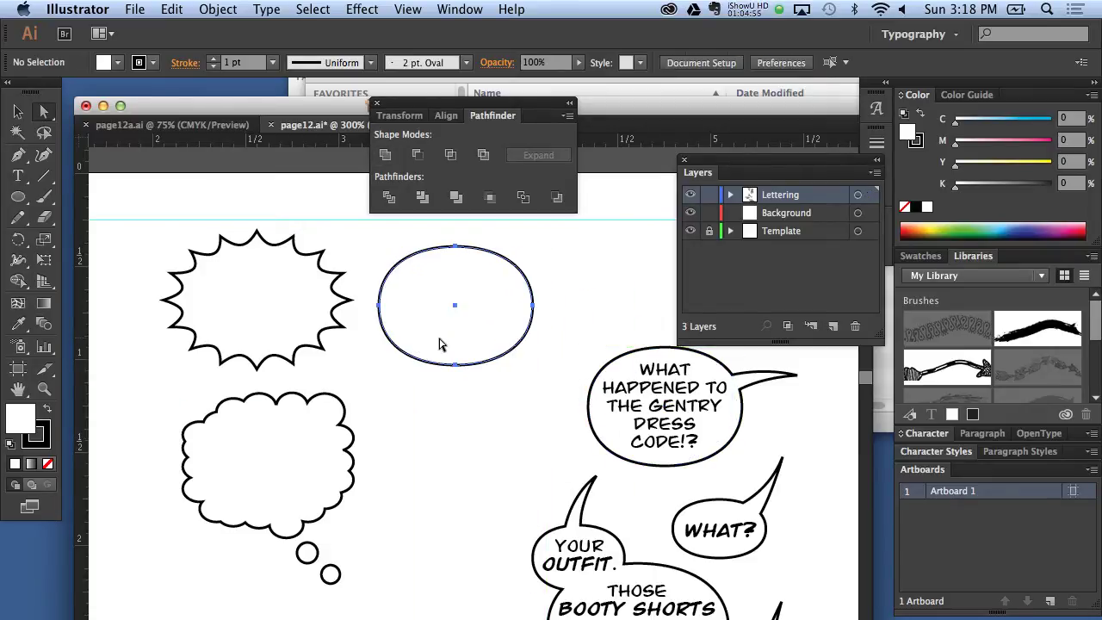
pyautogui.hotkey('ctrl', 'z')
pyautogui.click(17, 111)
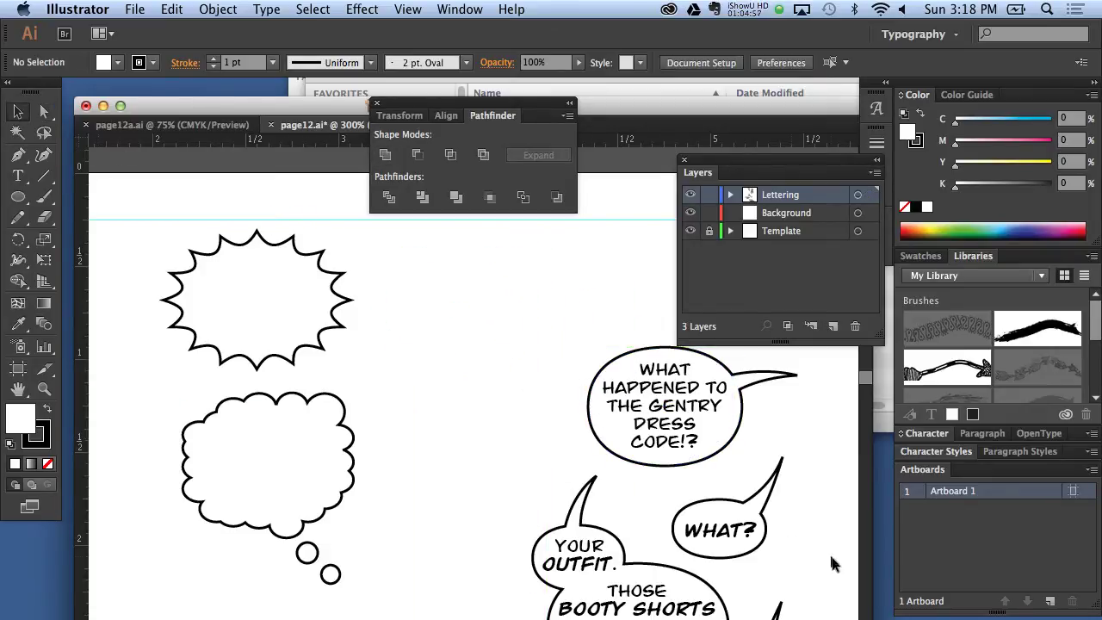
pyautogui.click(609, 433)
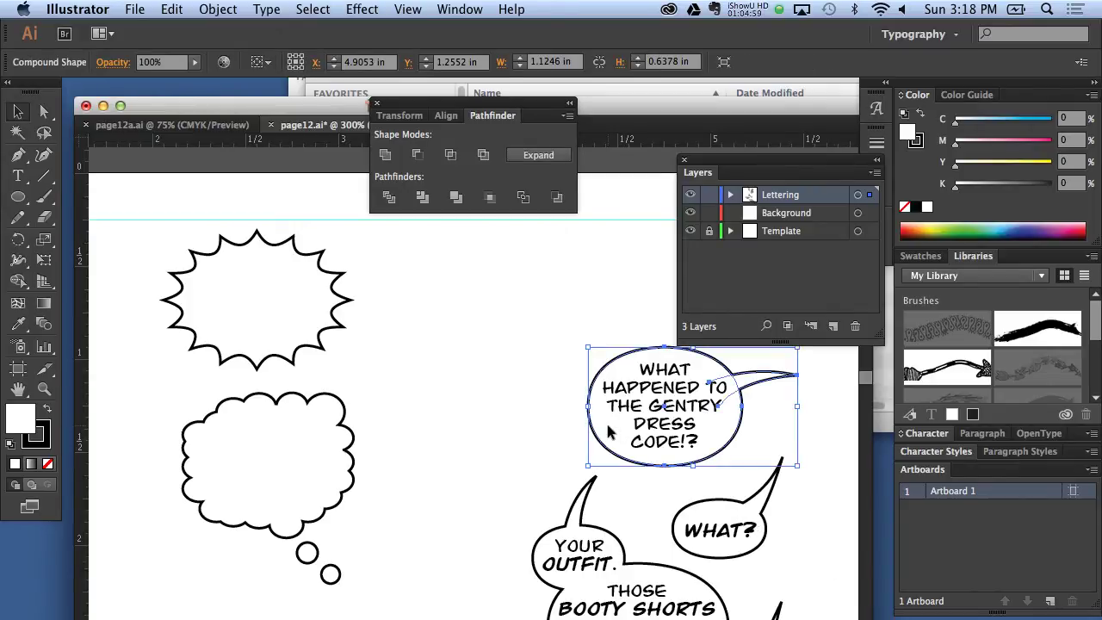
pyautogui.moveTo(608, 433); pyautogui.dragTo(399, 333)
# Step: Release the duplicate balloon's compound shape, delete its tail, and copy the dress-code text into the oval
pyautogui.click(445, 443)
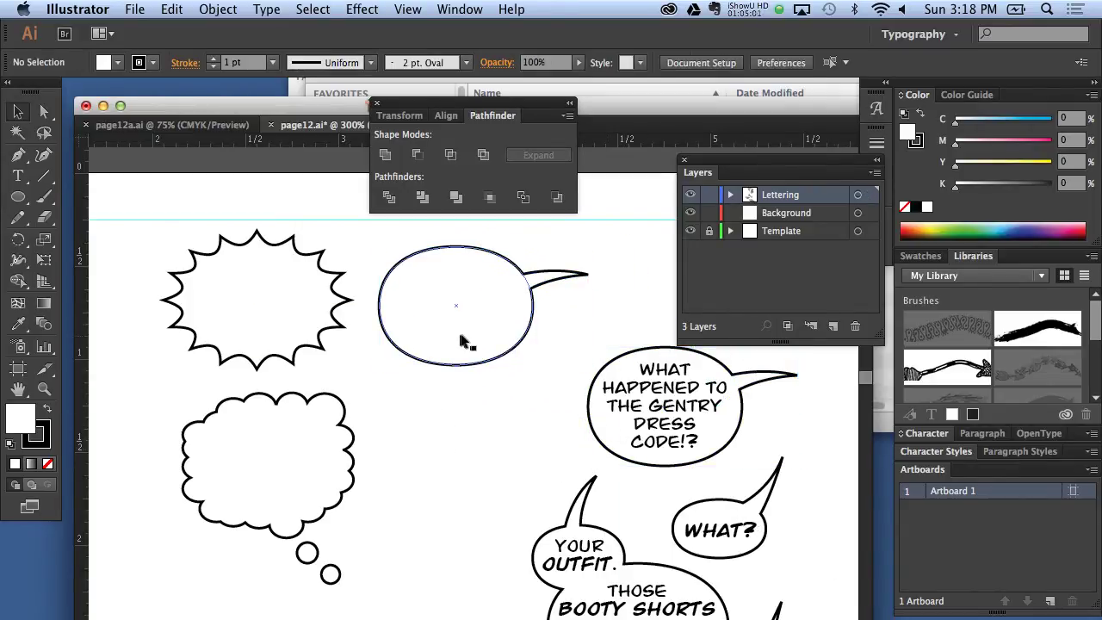
pyautogui.click(459, 329)
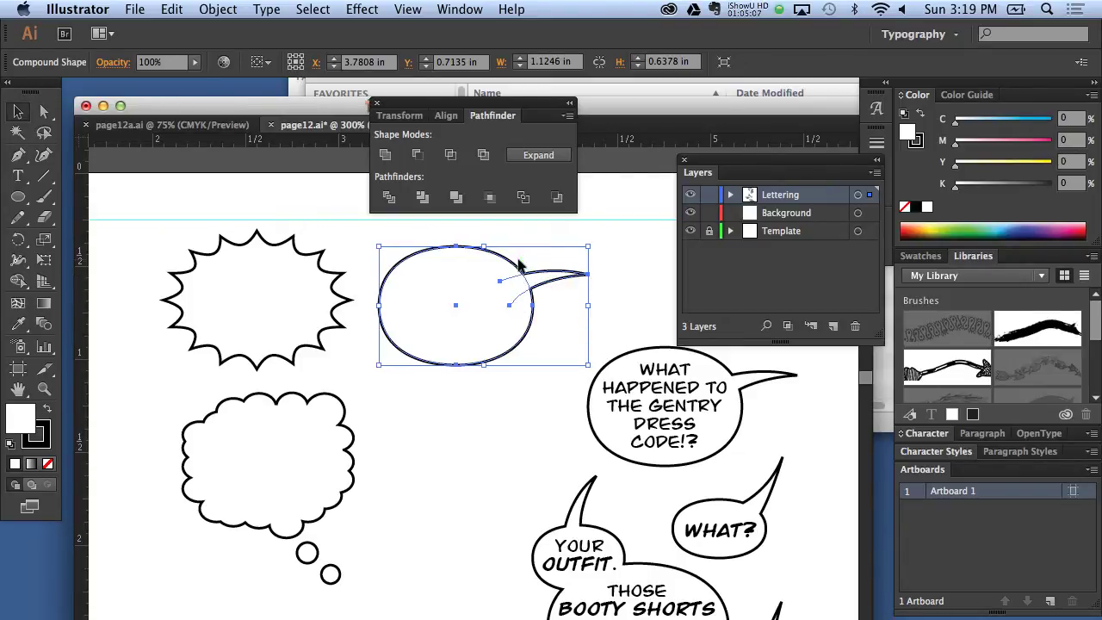
pyautogui.click(567, 116)
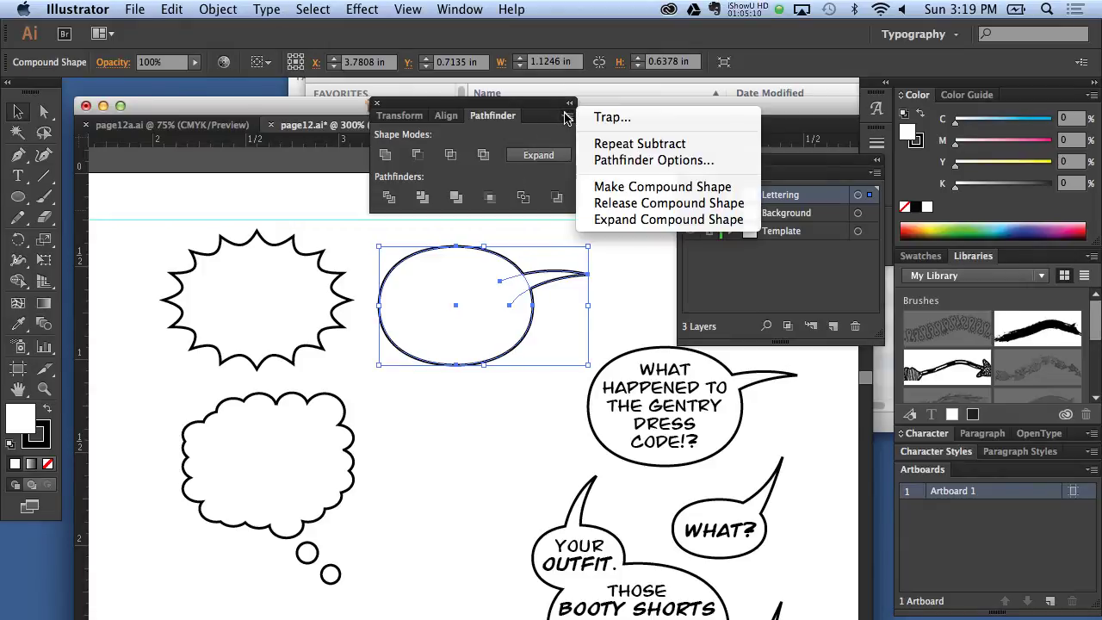
pyautogui.click(634, 207)
pyautogui.click(603, 296)
pyautogui.click(561, 287)
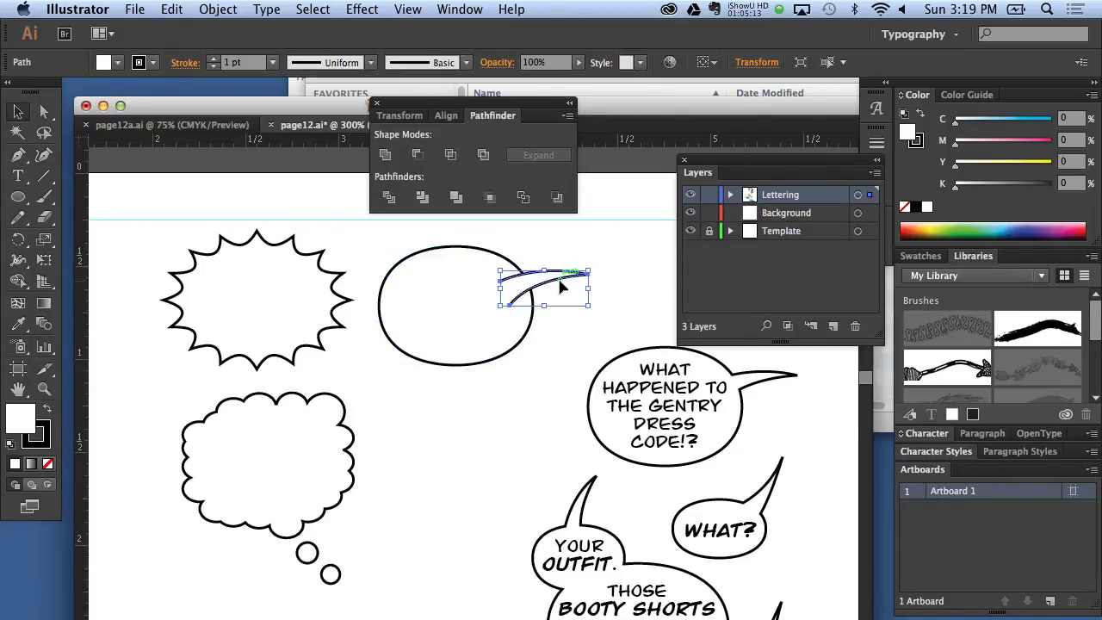
pyautogui.press('Delete')
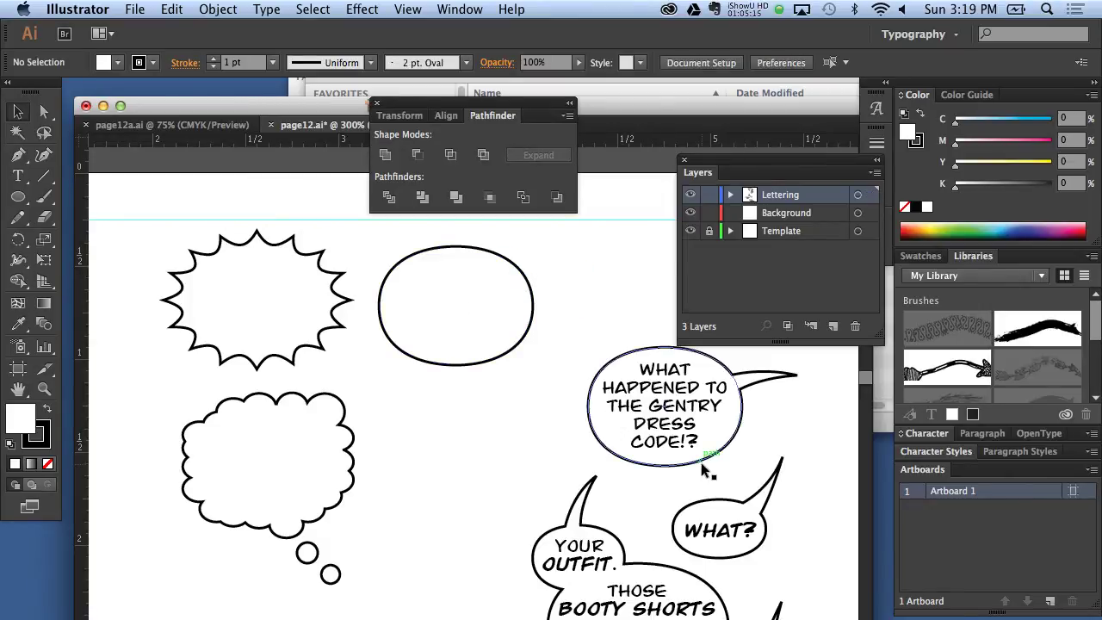
pyautogui.moveTo(675, 425)
pyautogui.mouseDown()
pyautogui.moveTo(462, 319)
pyautogui.moveTo(466, 327)
pyautogui.mouseUp()
pyautogui.click(495, 436)
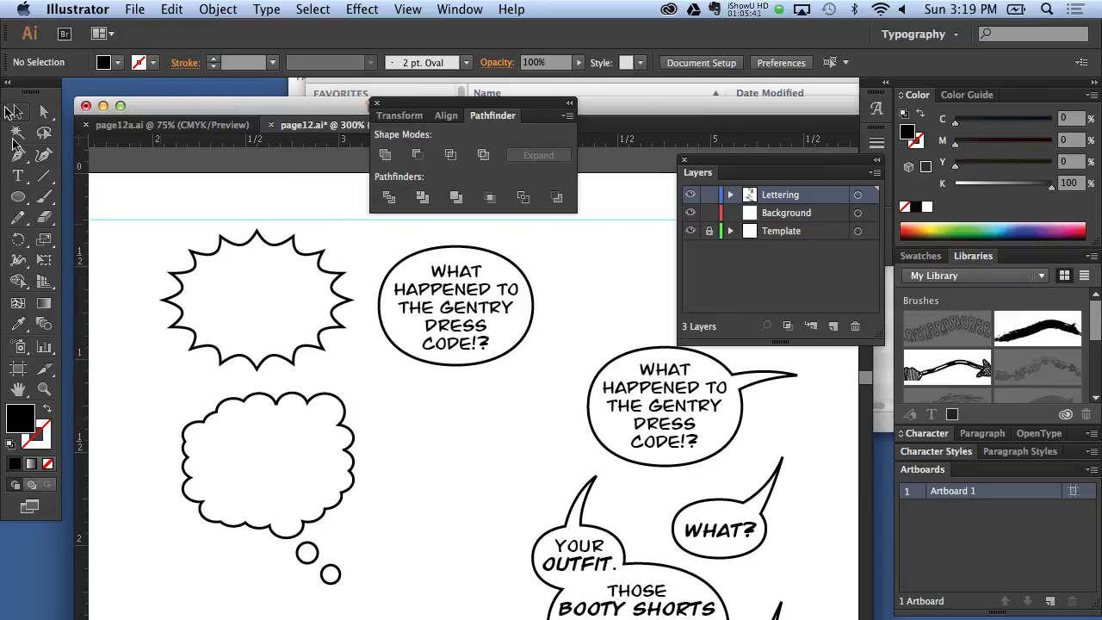
# Step: Zoom in and Pen-draw a closed, curved, pointed tail hanging below the duplicate oval
pyautogui.click(46, 392)
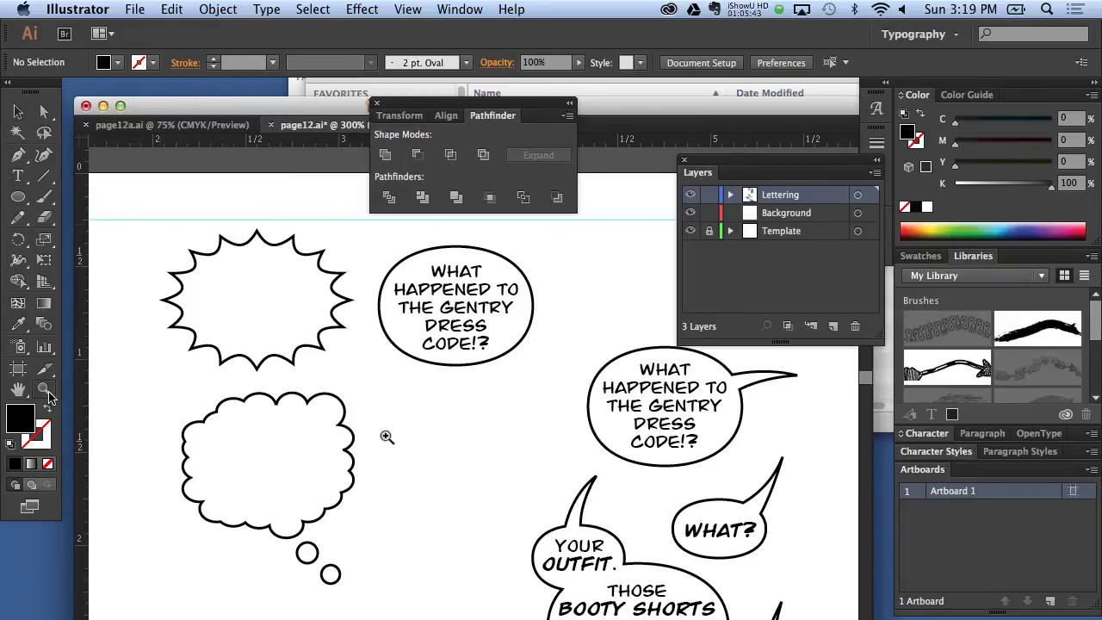
pyautogui.click(497, 373)
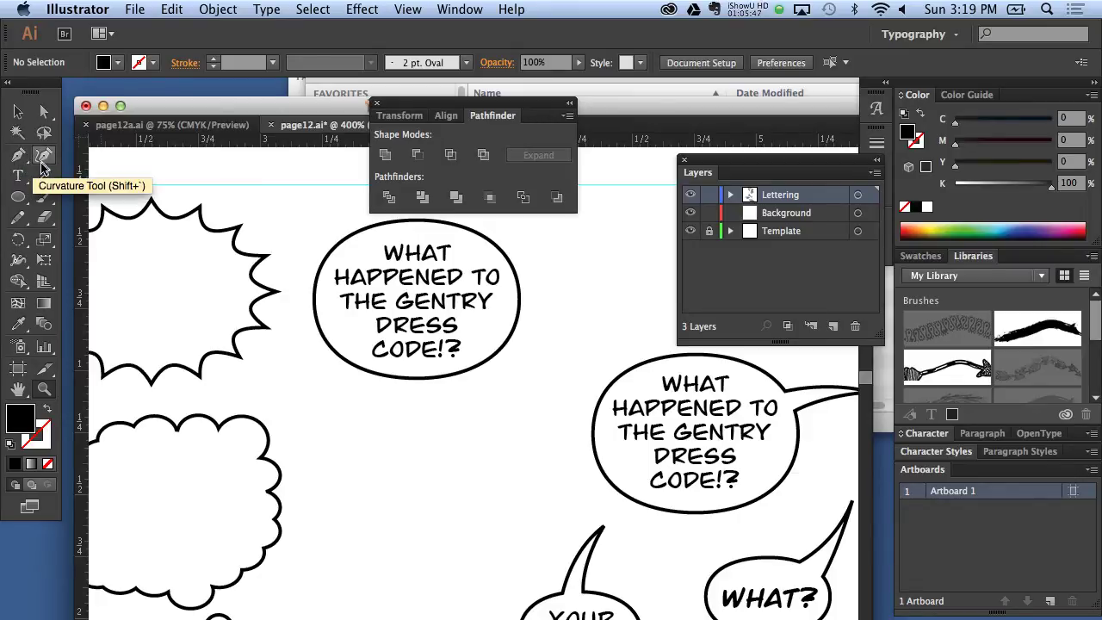
pyautogui.click(18, 155)
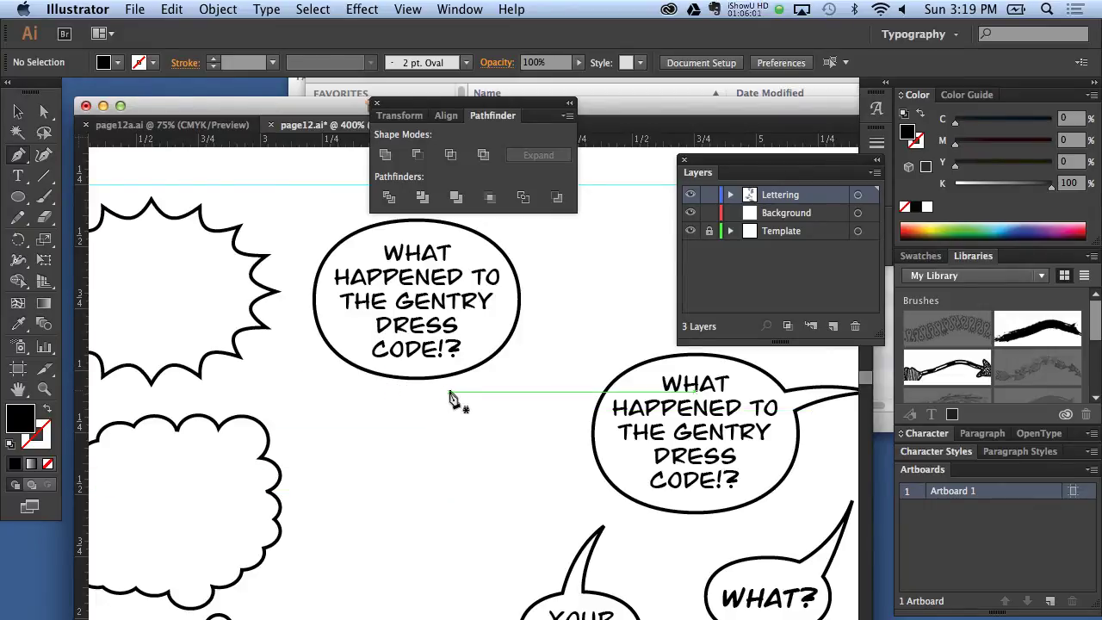
pyautogui.click(416, 369)
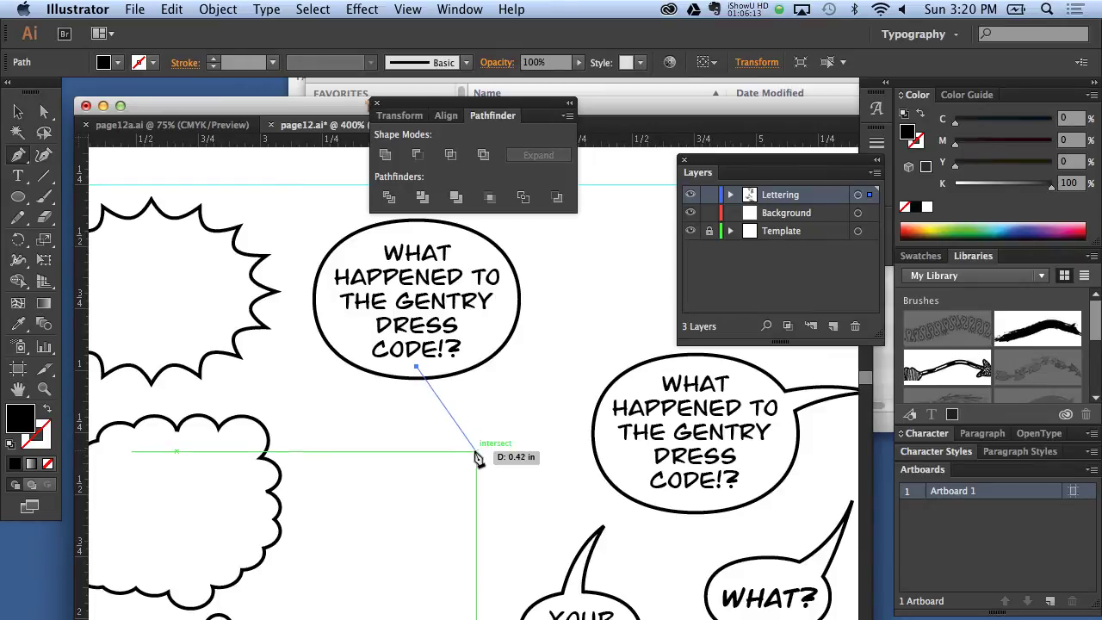
pyautogui.moveTo(476, 451)
pyautogui.mouseDown()
pyautogui.moveTo(519, 470)
pyautogui.moveTo(536, 497)
pyautogui.mouseUp()
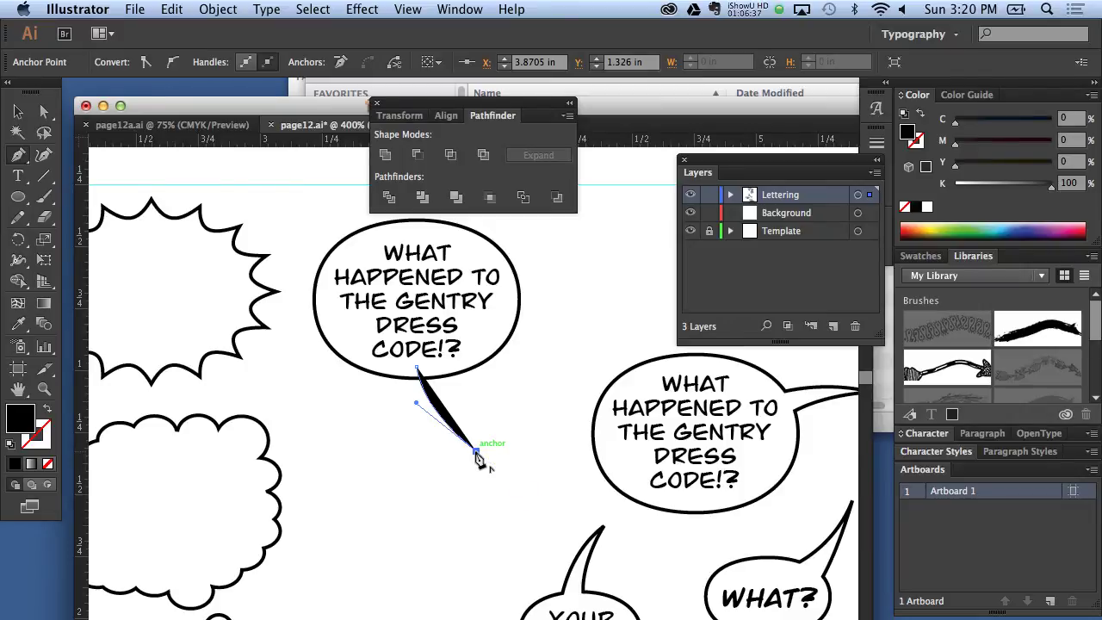
pyautogui.moveTo(475, 452); pyautogui.dragTo(475, 418)
pyautogui.moveTo(454, 358); pyautogui.dragTo(460, 310)
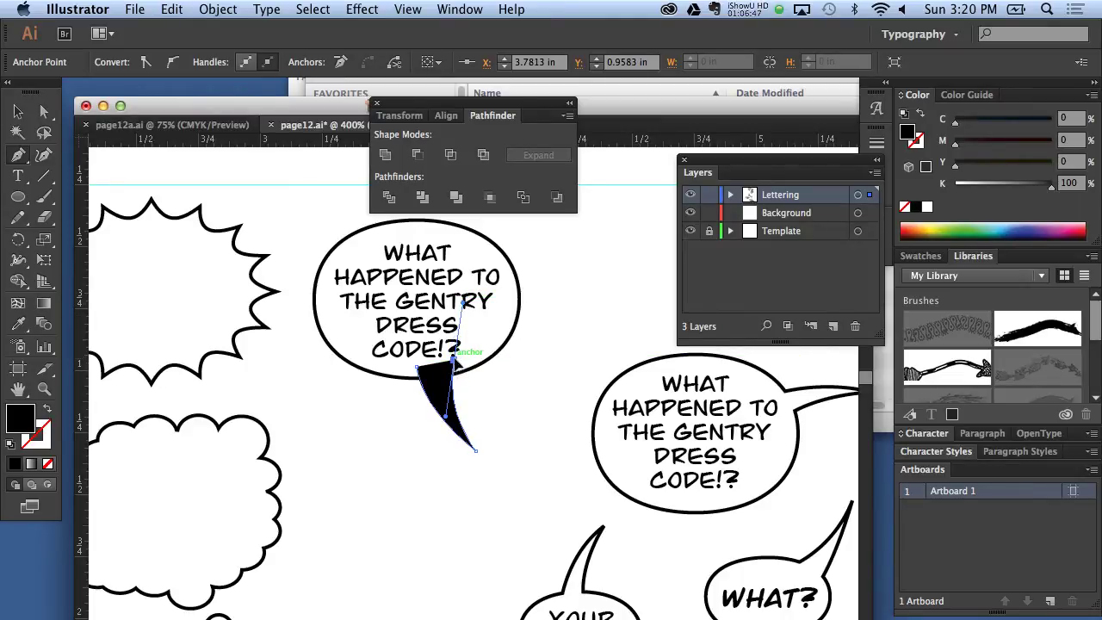
pyautogui.click(454, 356)
pyautogui.click(17, 112)
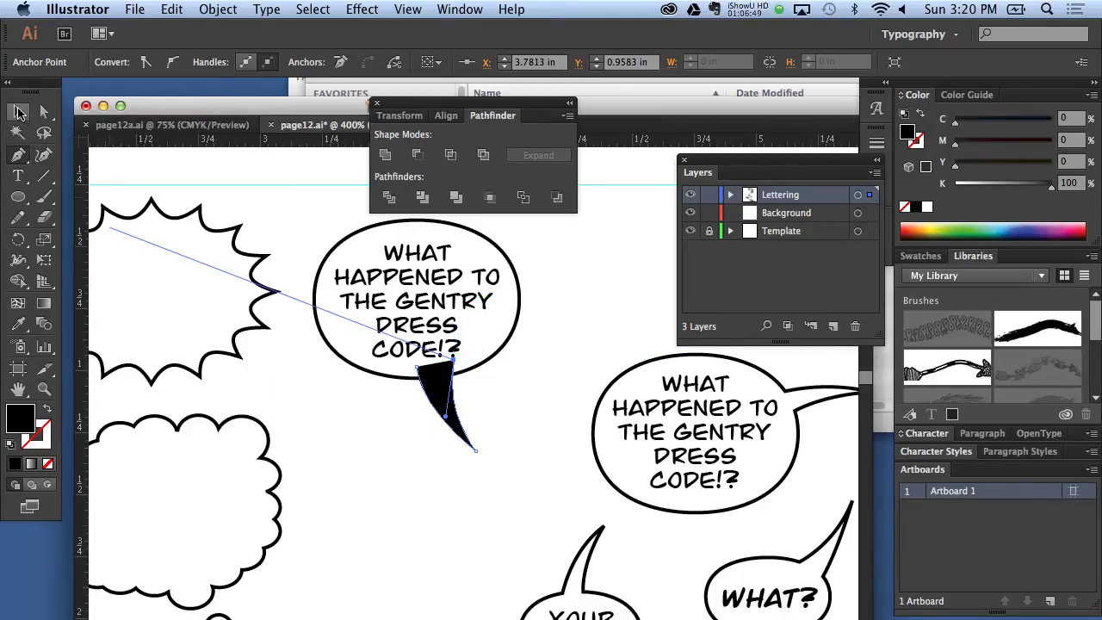
pyautogui.click(525, 425)
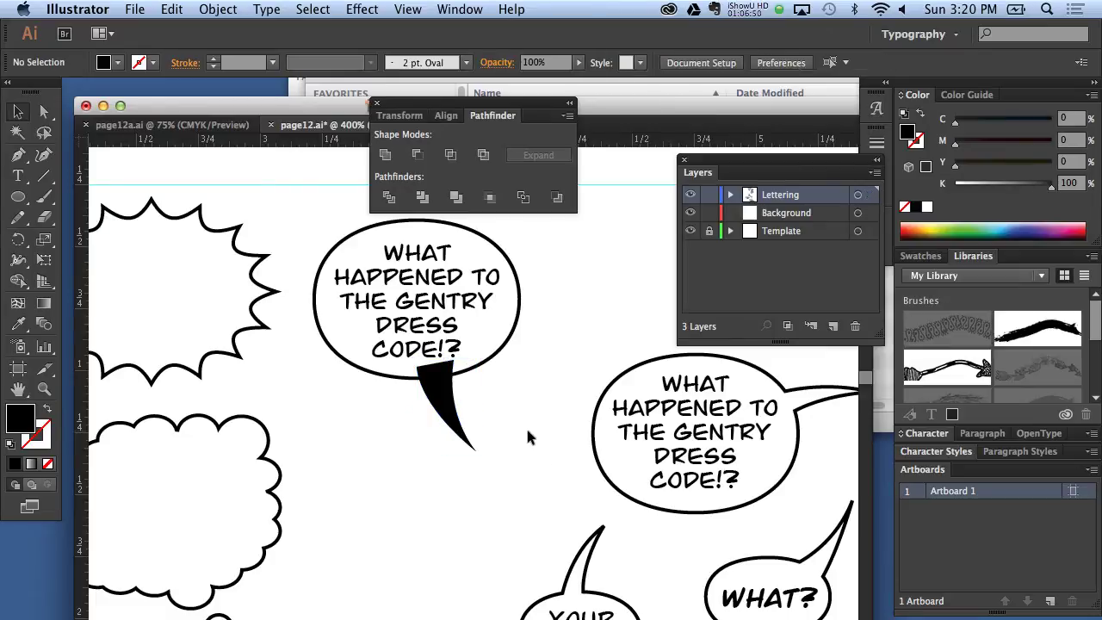
# Step: Give the new tail a white fill and a 0.75 pt black stroke
pyautogui.click(430, 384)
pyautogui.click(105, 62)
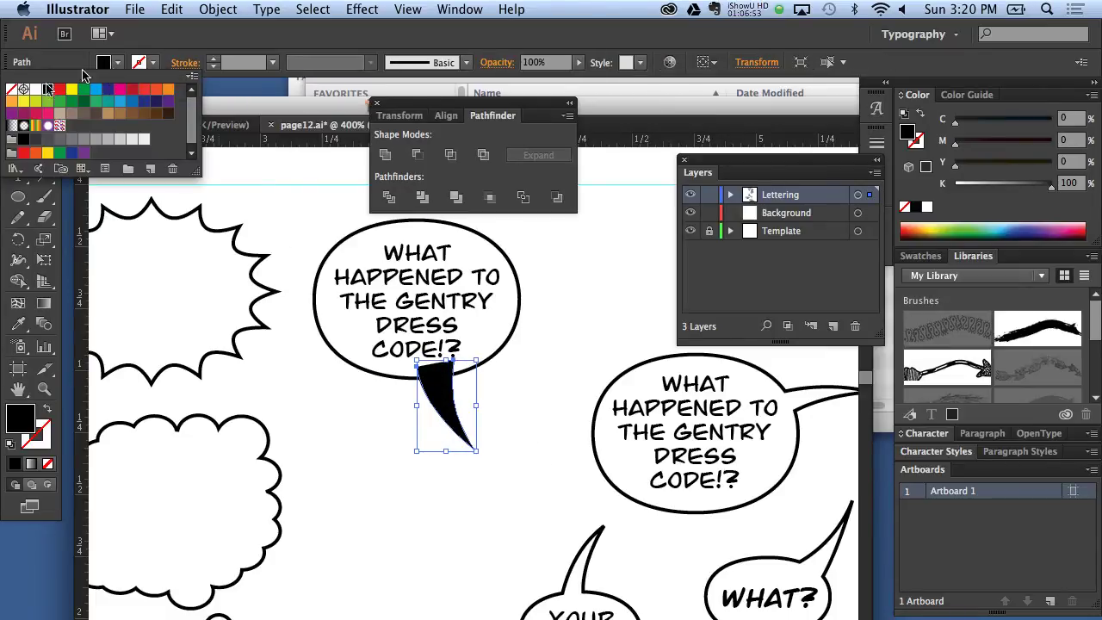
pyautogui.click(36, 90)
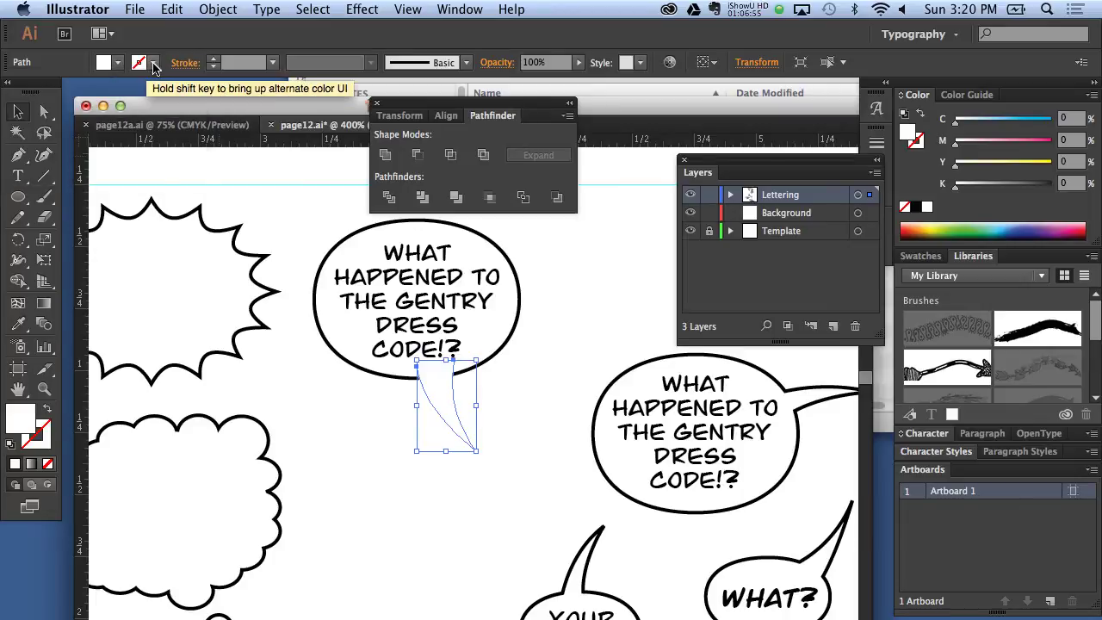
pyautogui.click(154, 63)
pyautogui.click(48, 92)
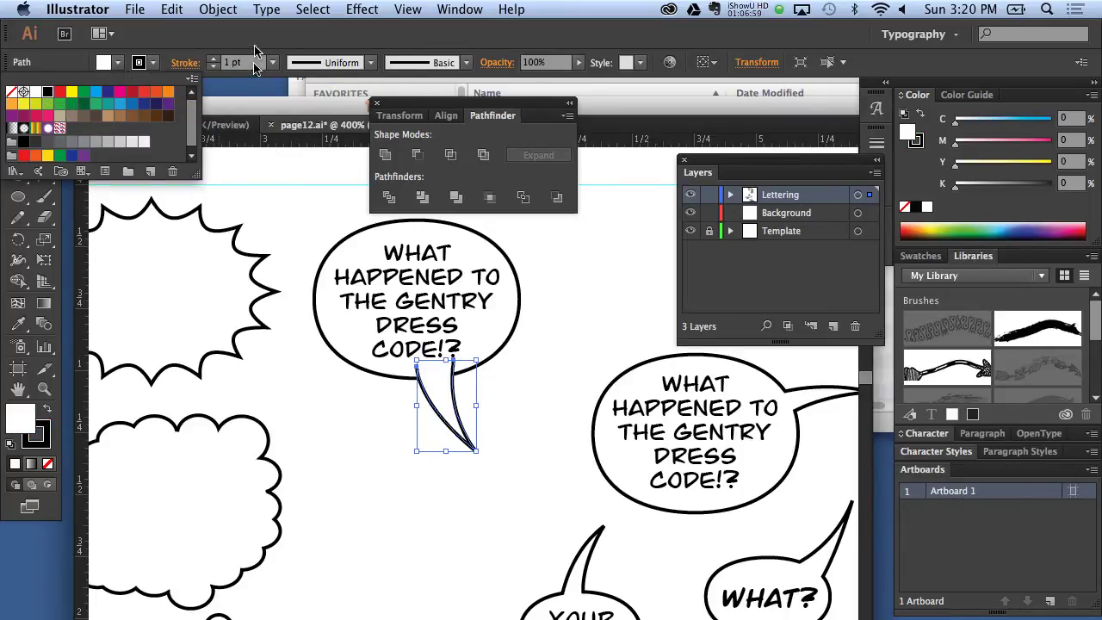
pyautogui.click(255, 65)
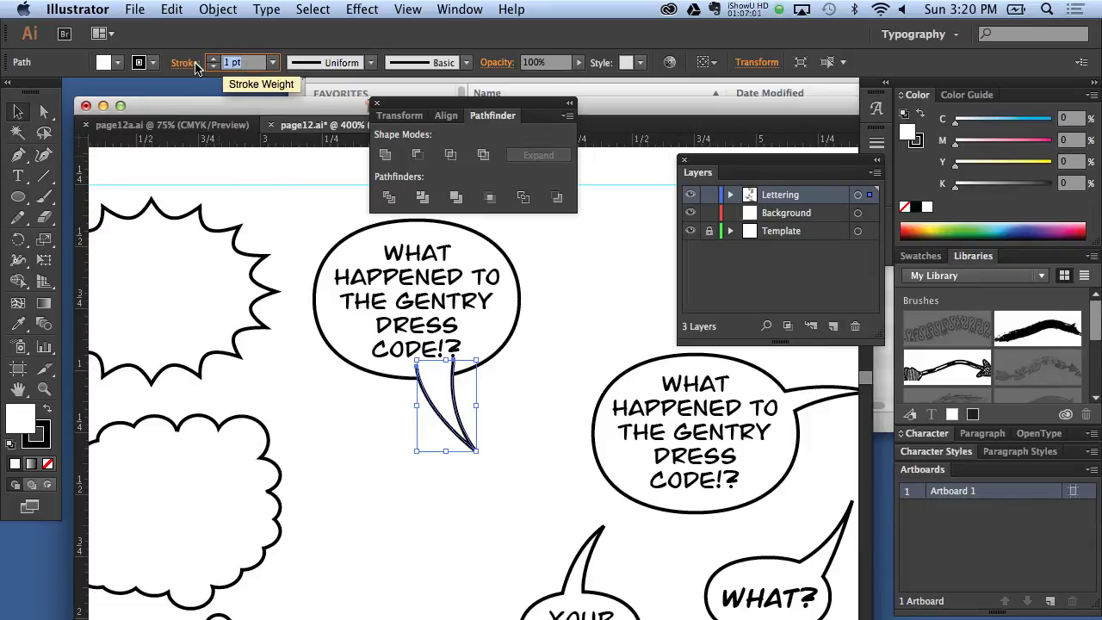
pyautogui.press('BackSpace')
pyautogui.write('0.75')
pyautogui.press('Return')
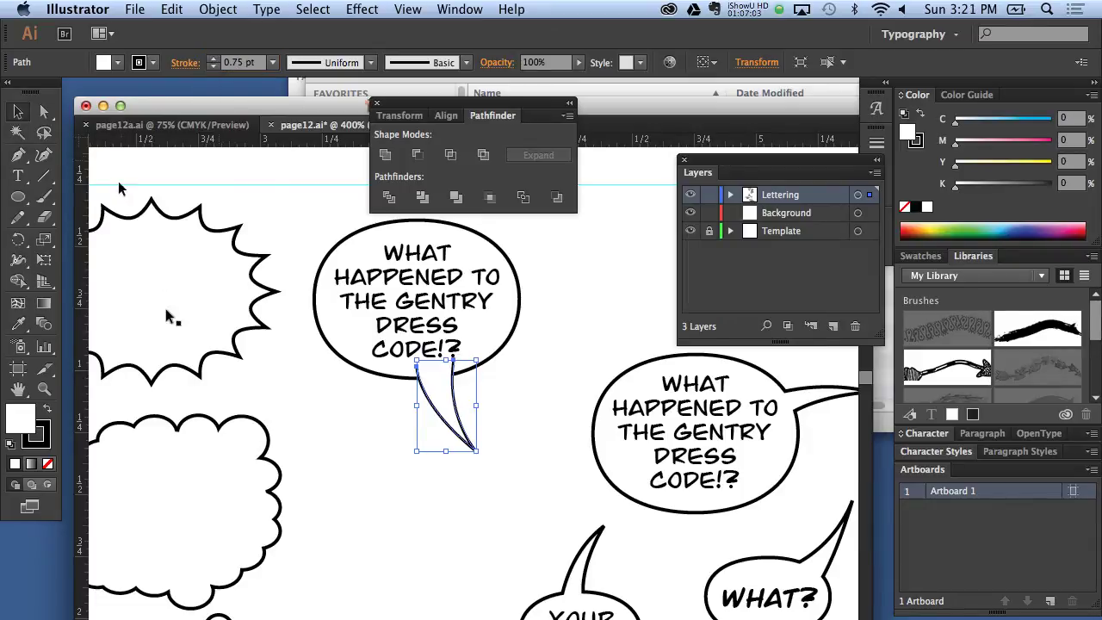
pyautogui.click(363, 473)
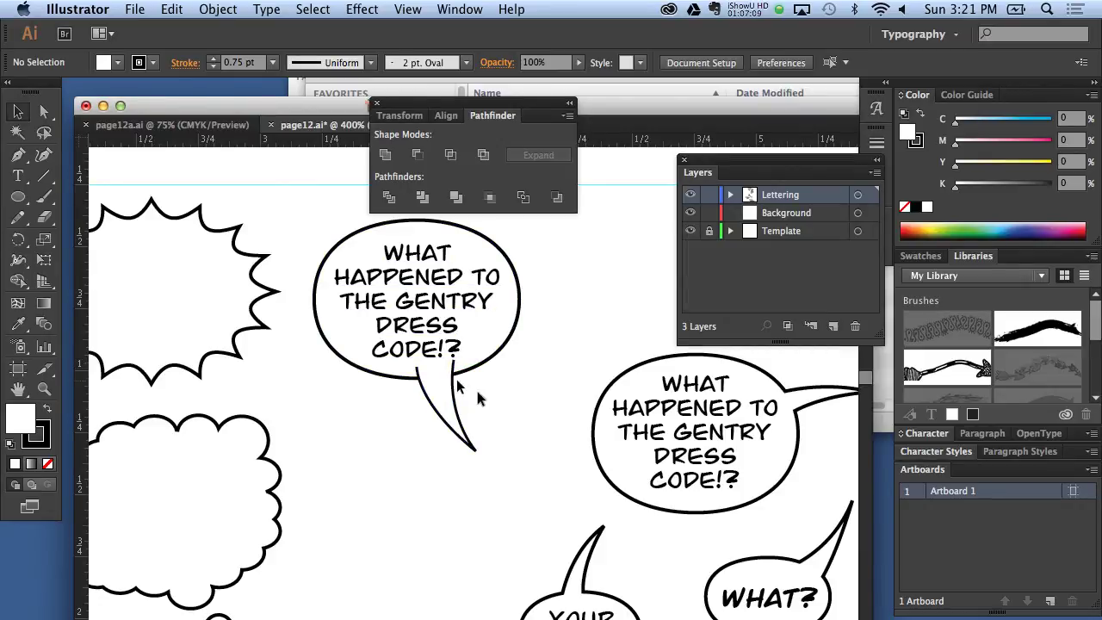
# Step: Nudge the tail right and rotate it about 8 degrees so it meets the balloon
pyautogui.click(454, 404)
pyautogui.click(518, 414)
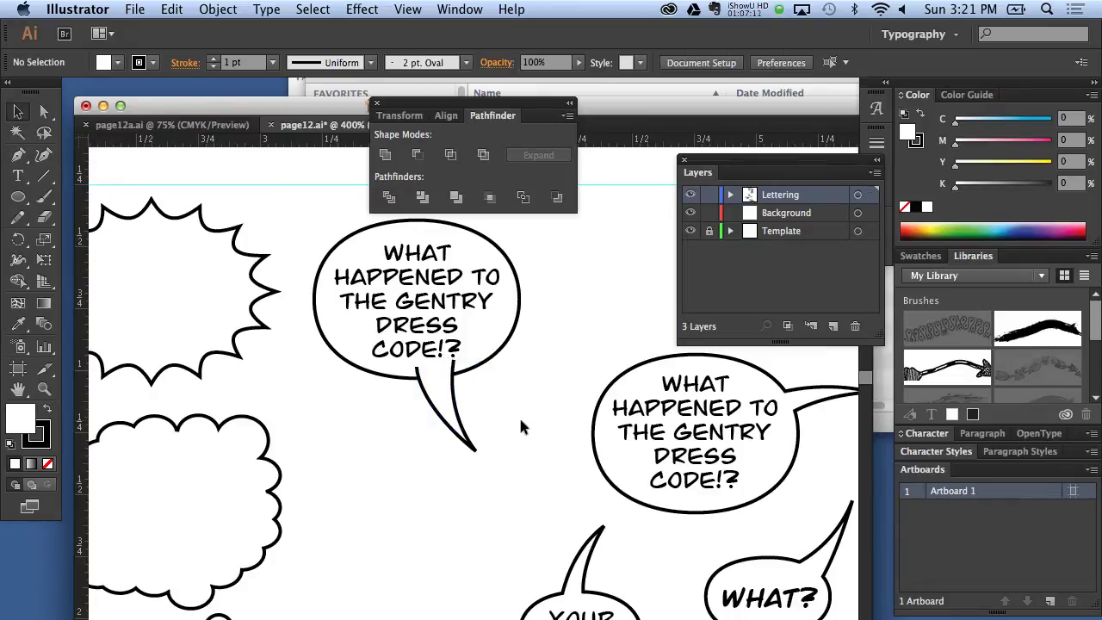
pyautogui.moveTo(453, 409); pyautogui.dragTo(452, 406)
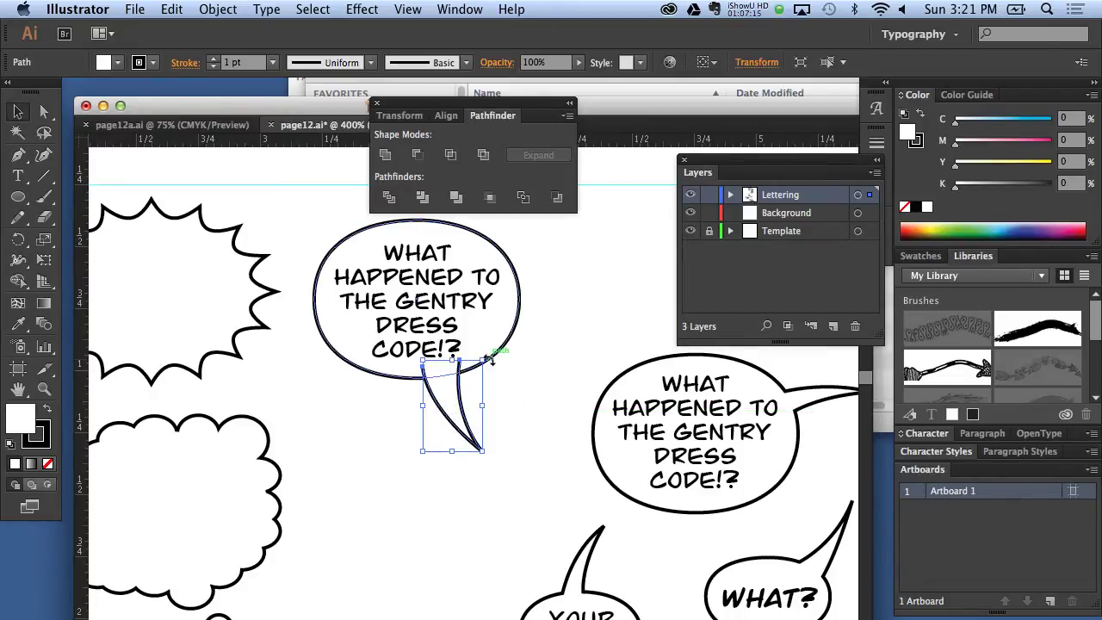
pyautogui.moveTo(488, 359); pyautogui.dragTo(483, 355)
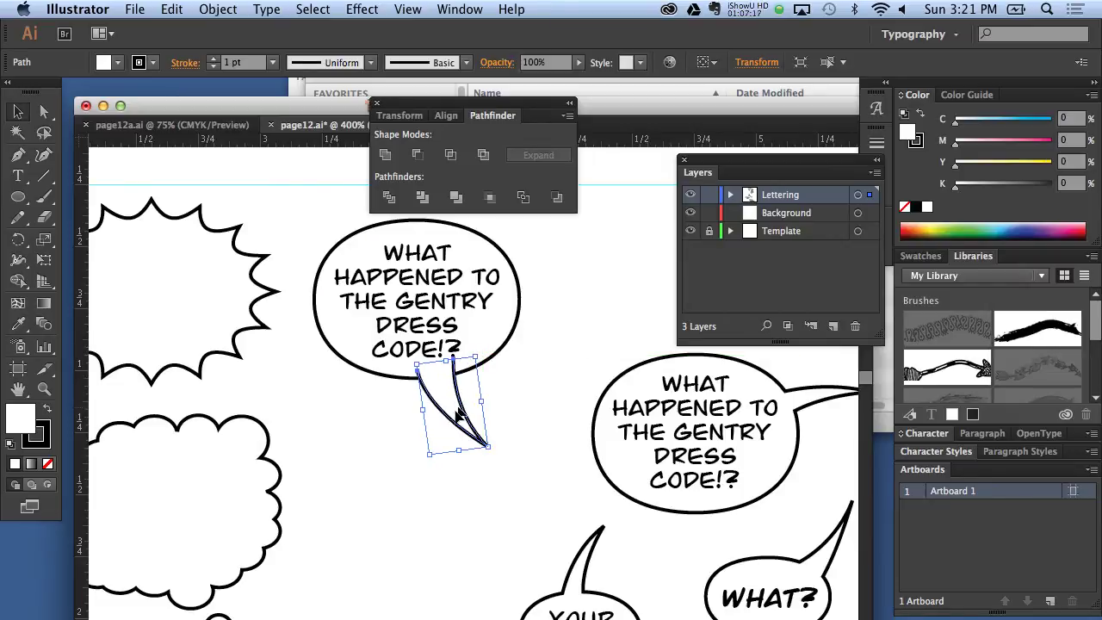
pyautogui.moveTo(456, 417); pyautogui.dragTo(463, 417)
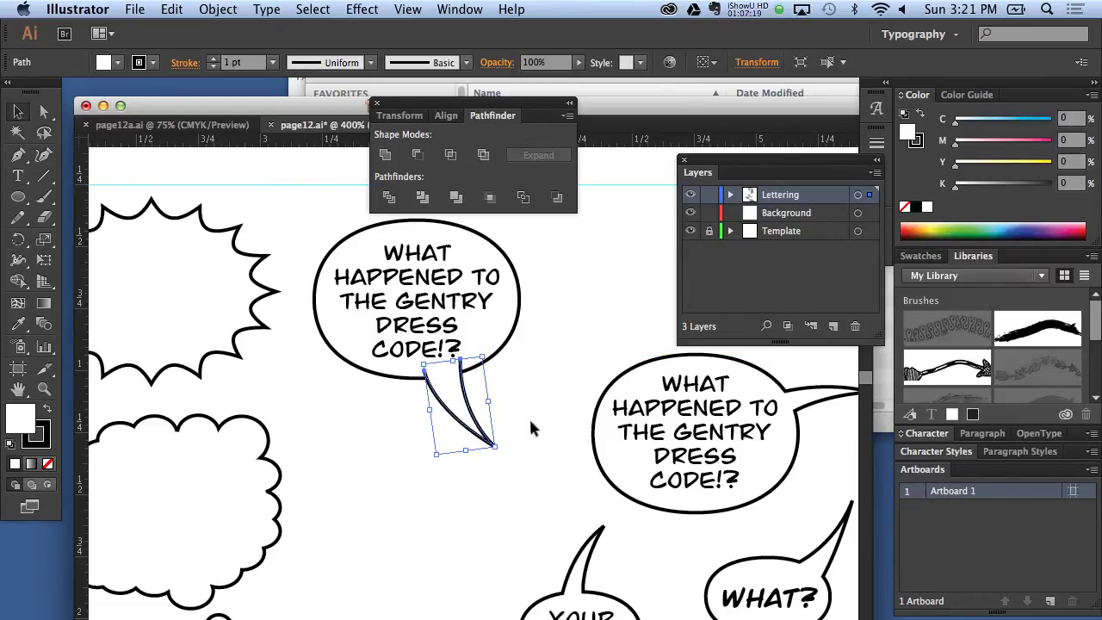
pyautogui.click(541, 501)
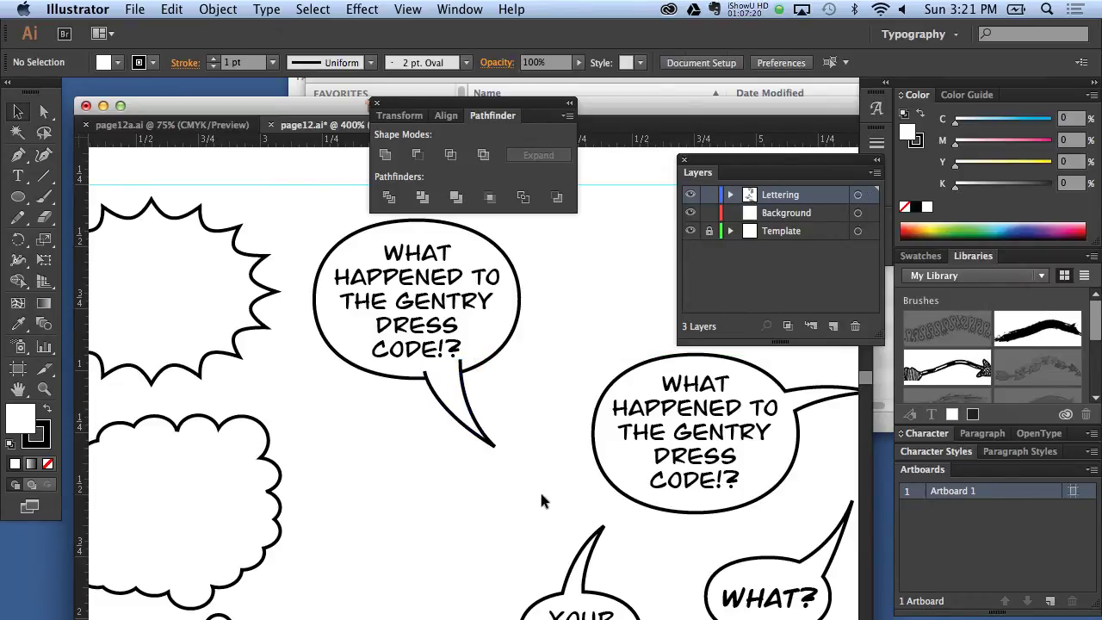
# Step: Combine the oval and tail into a compound shape, redoing it after a wrong merge
pyautogui.click(445, 389)
pyautogui.moveTo(395, 415); pyautogui.dragTo(463, 383)
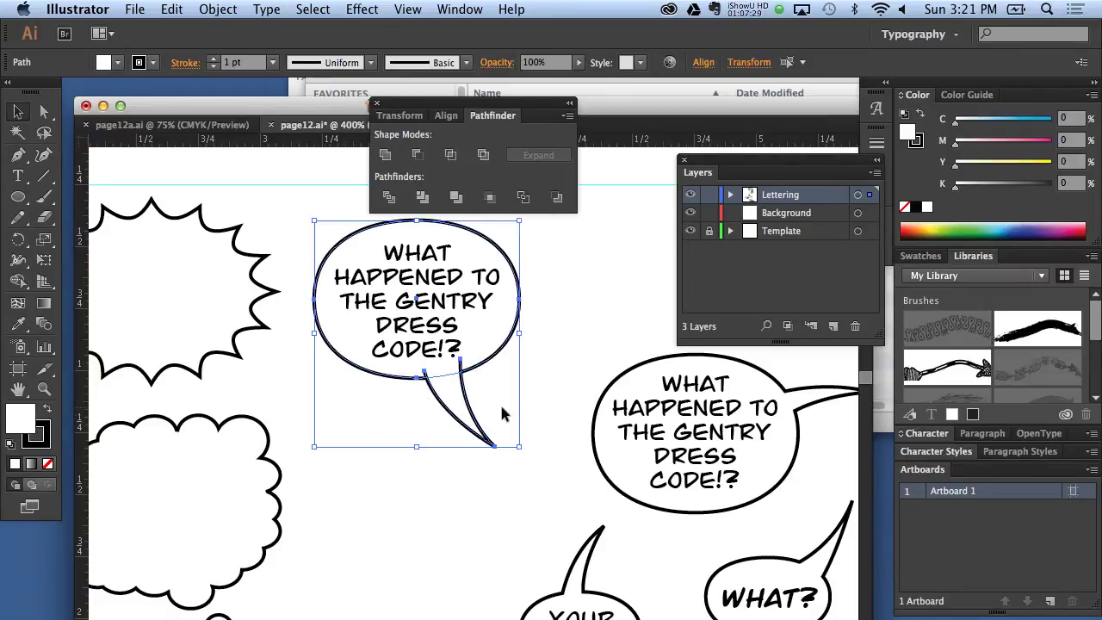
pyautogui.click(567, 116)
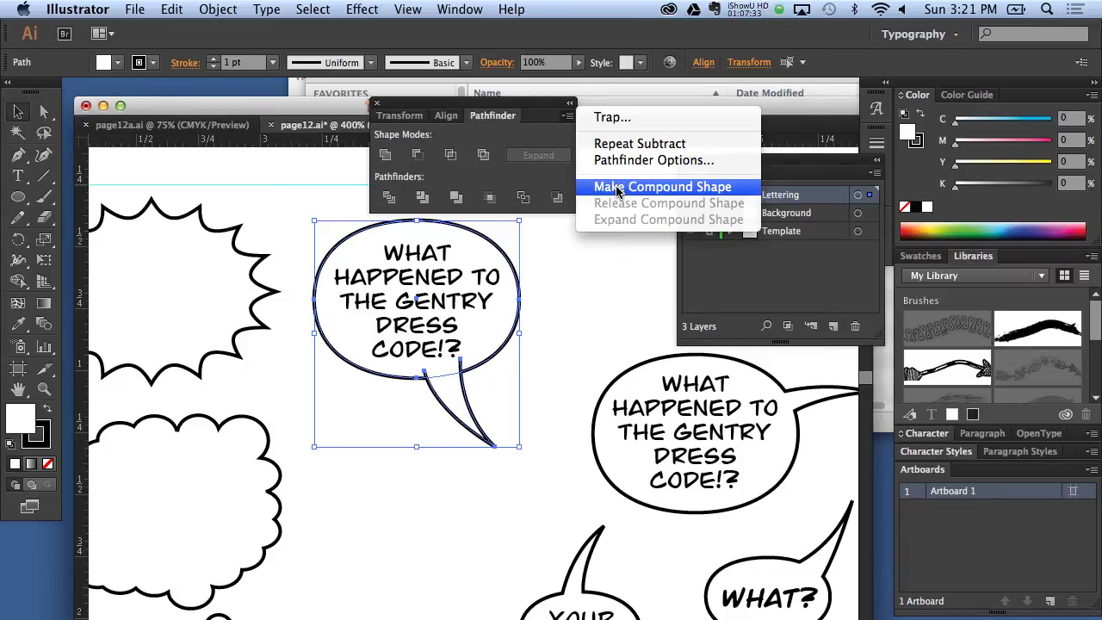
pyautogui.click(385, 155)
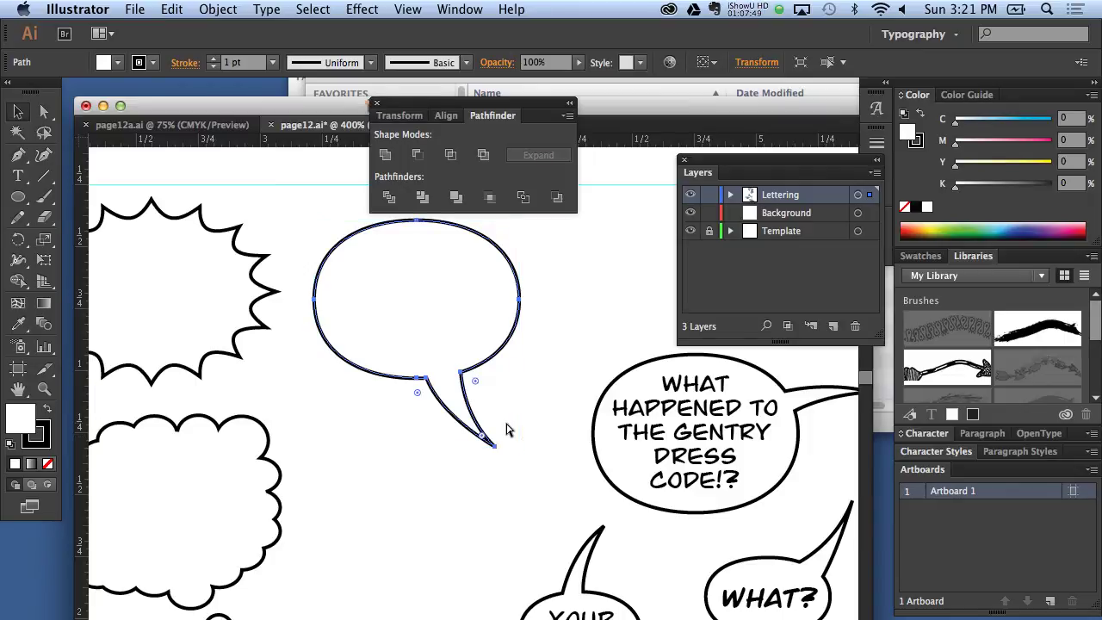
pyautogui.hotkey('ctrl', 'v')
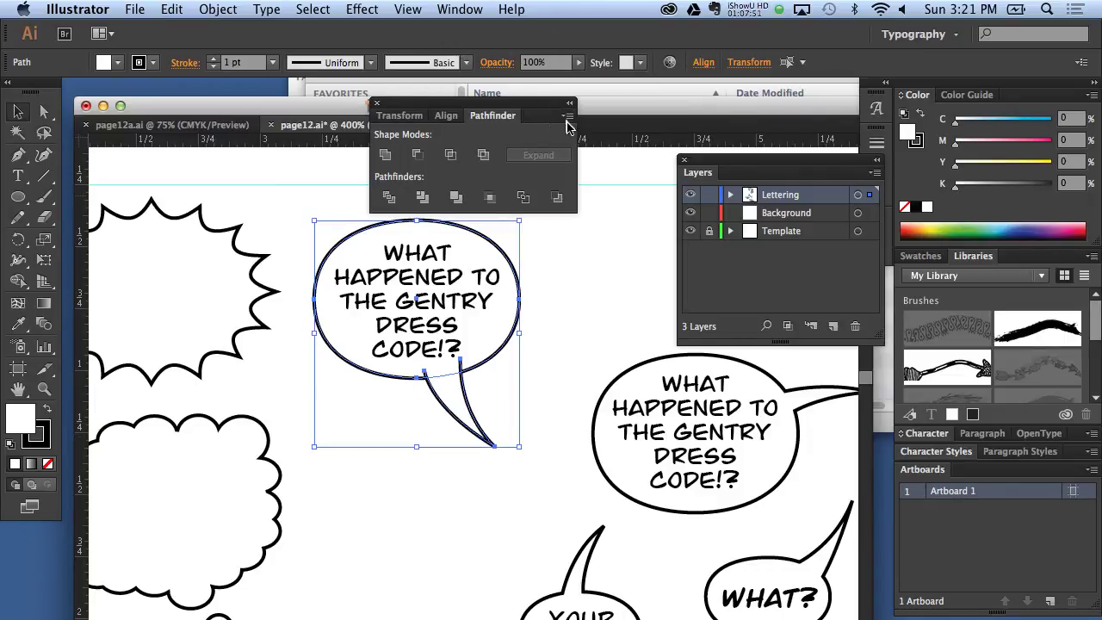
pyautogui.click(568, 116)
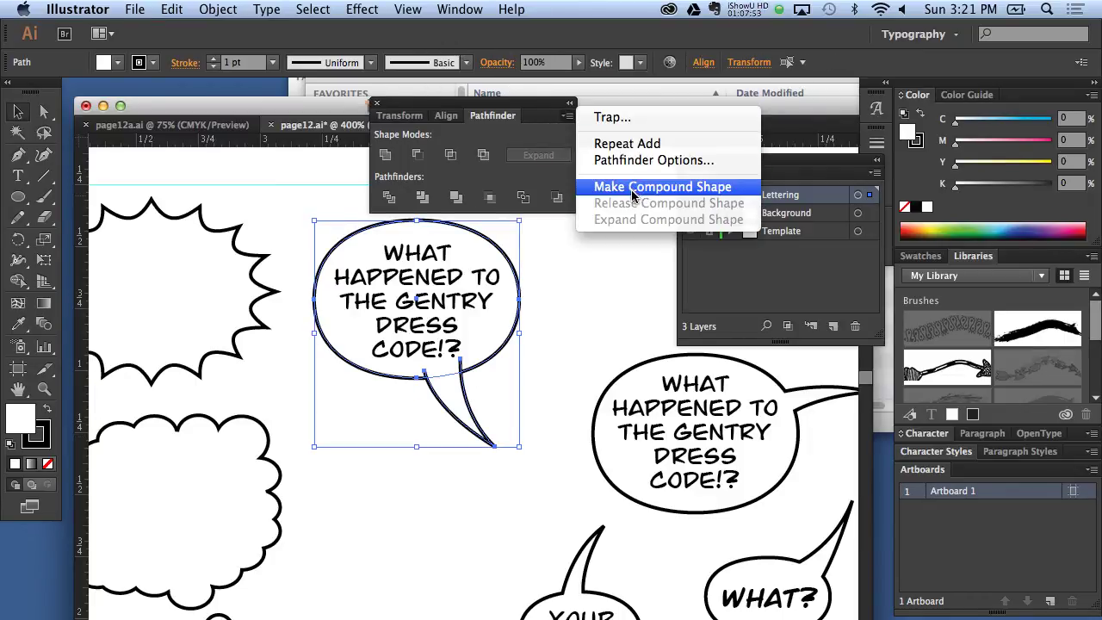
pyautogui.click(635, 181)
# Step: Send the compound balloon behind its lettering and select balloon and text together
pyautogui.click(205, 8)
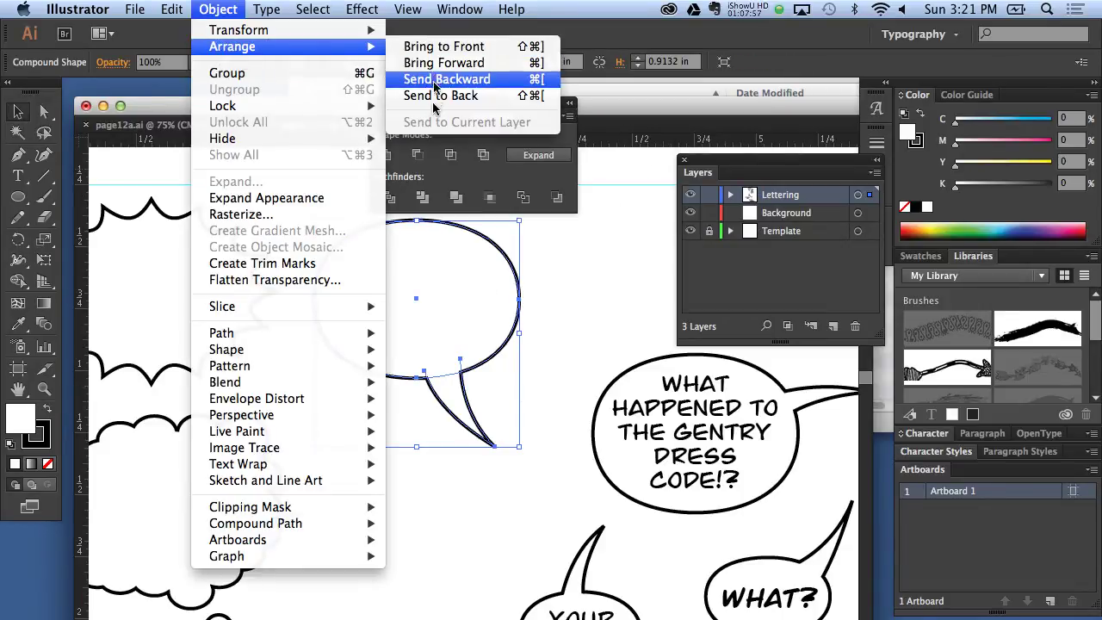
pyautogui.moveTo(232, 46)
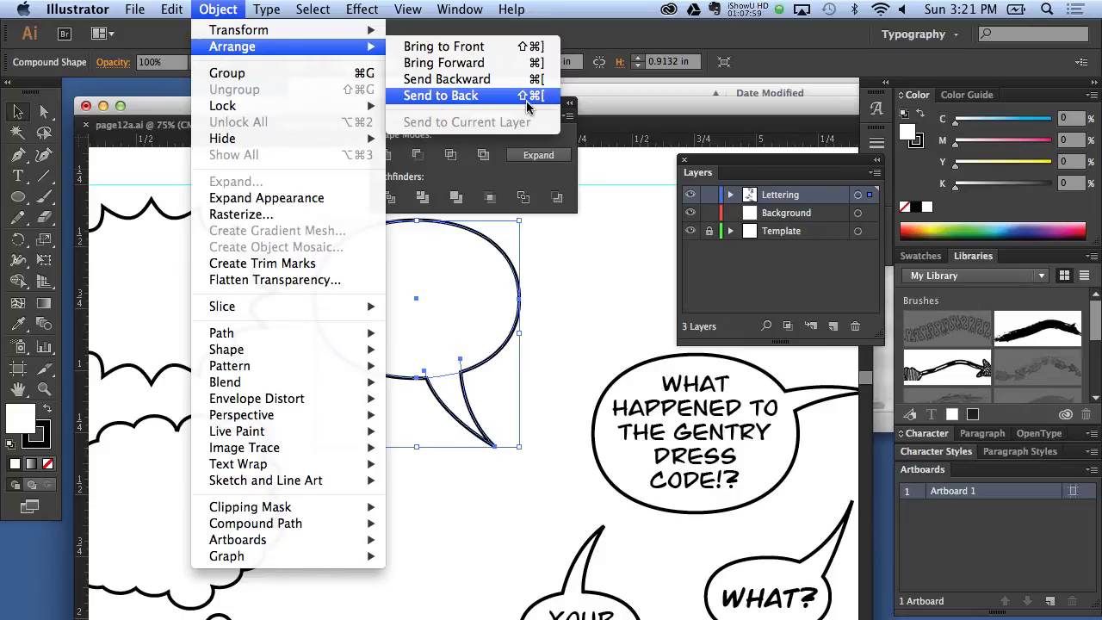
pyautogui.click(527, 100)
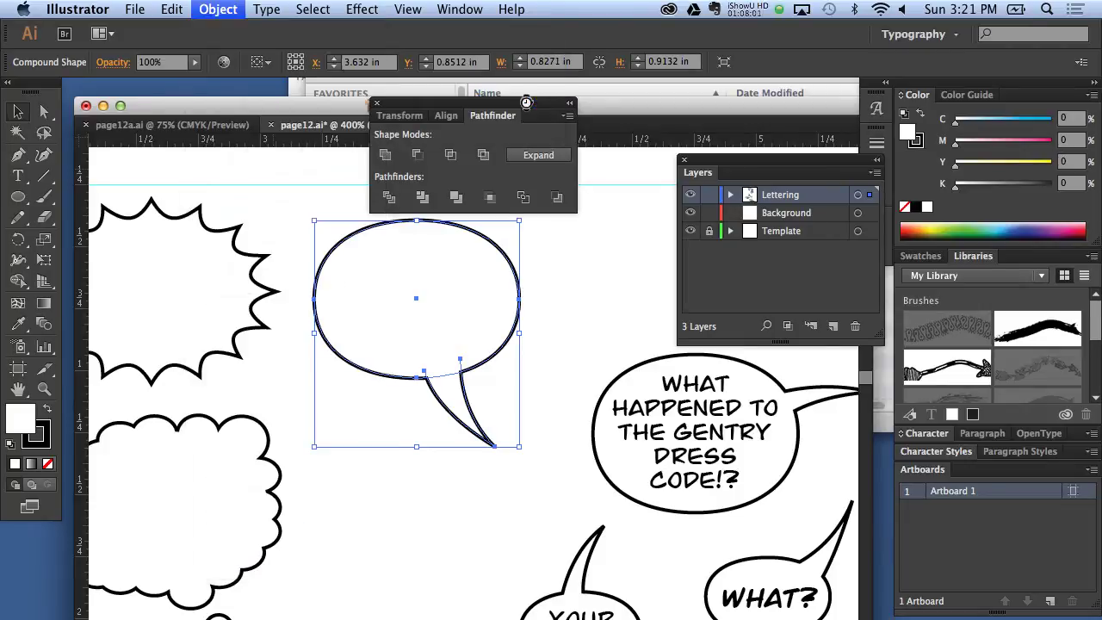
pyautogui.click(581, 360)
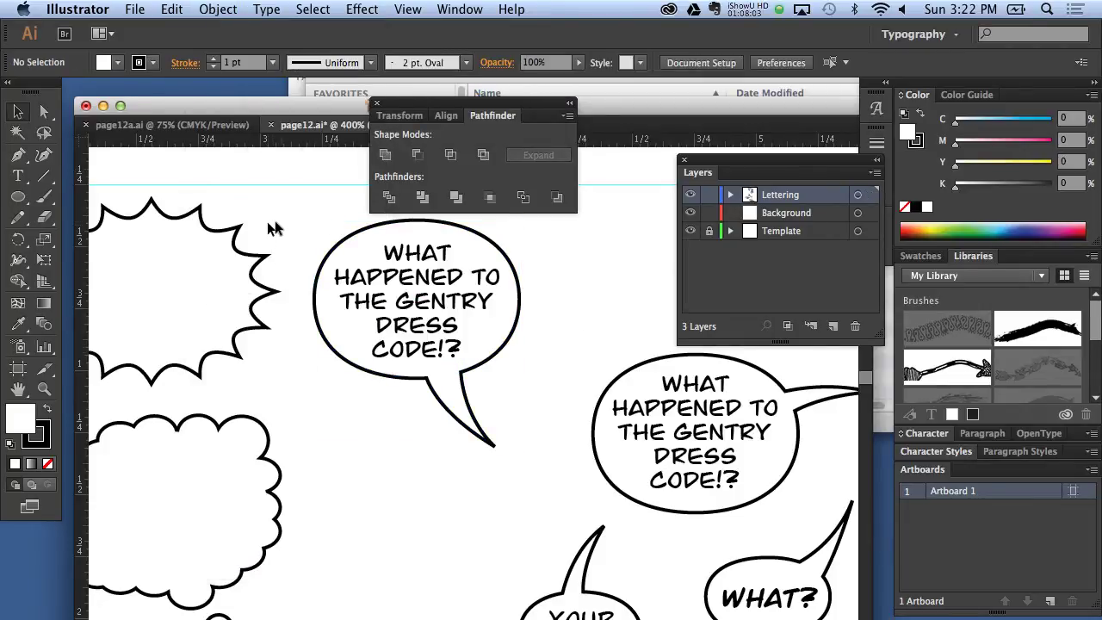
pyautogui.moveTo(306, 231); pyautogui.dragTo(482, 386)
# Step: Try nudging the curved tail left and pulling its tip down-right, then undo the reshape
pyautogui.click(466, 411)
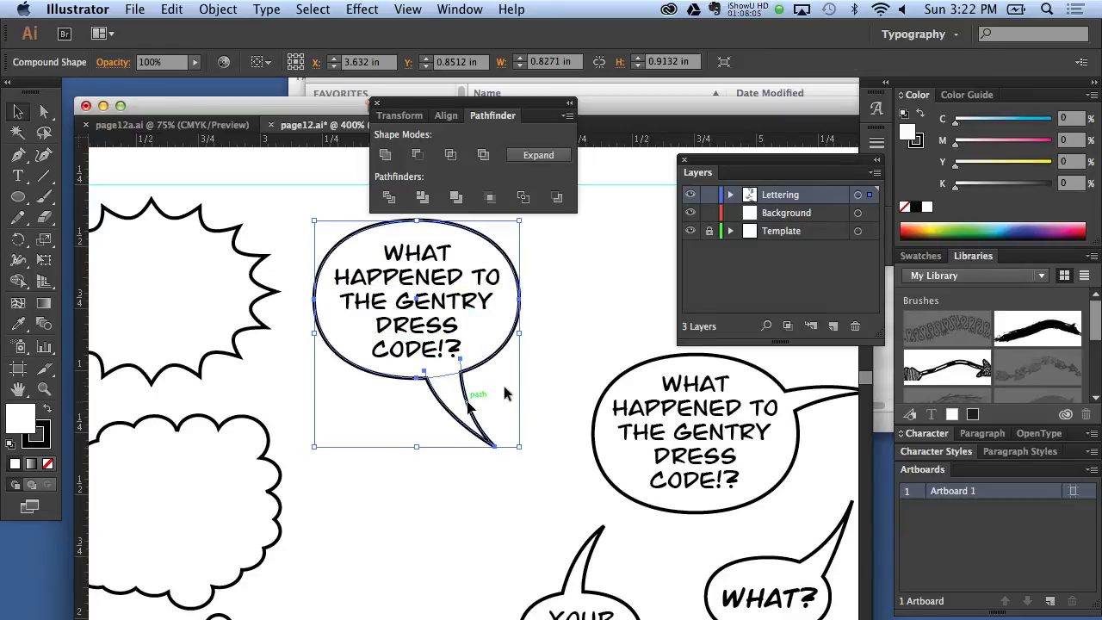
pyautogui.click(516, 378)
pyautogui.click(44, 111)
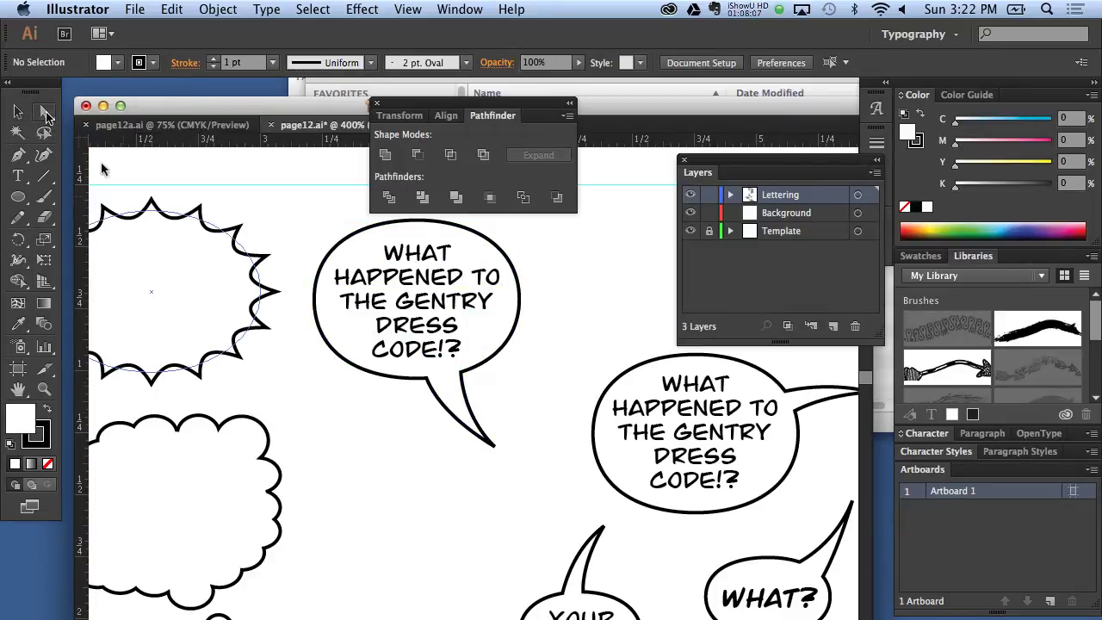
pyautogui.click(465, 398)
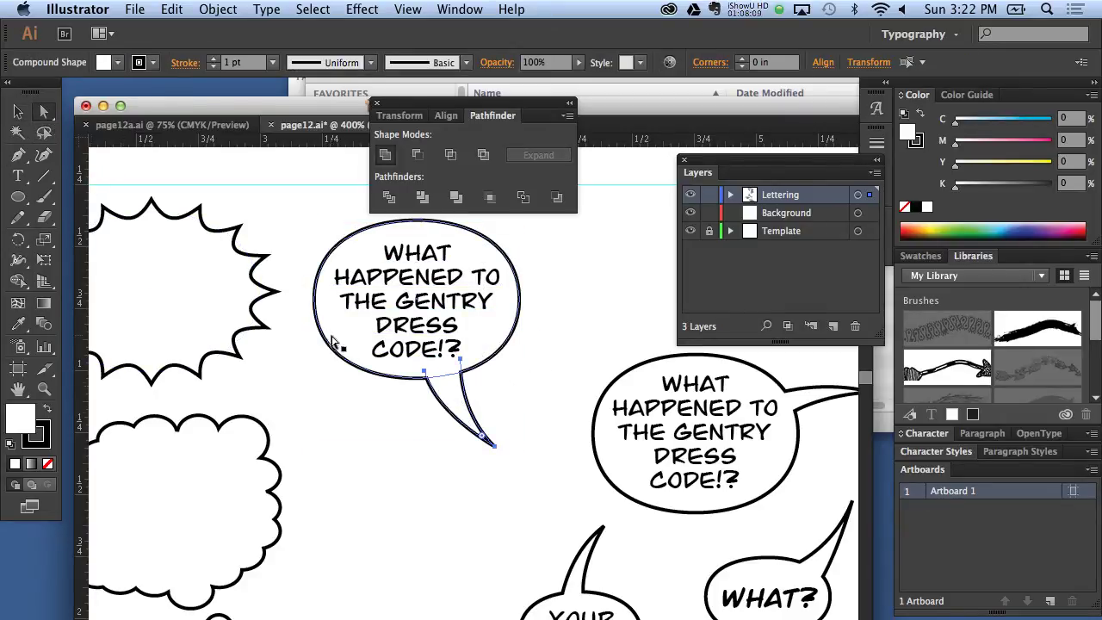
pyautogui.moveTo(445, 393); pyautogui.dragTo(422, 393)
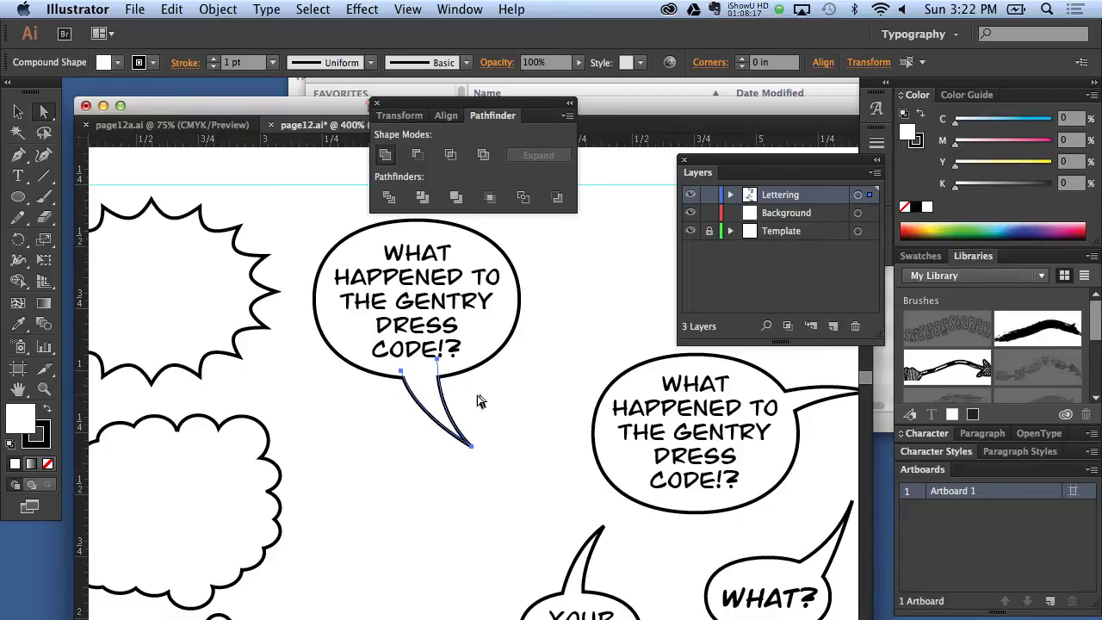
pyautogui.click(481, 403)
pyautogui.click(469, 446)
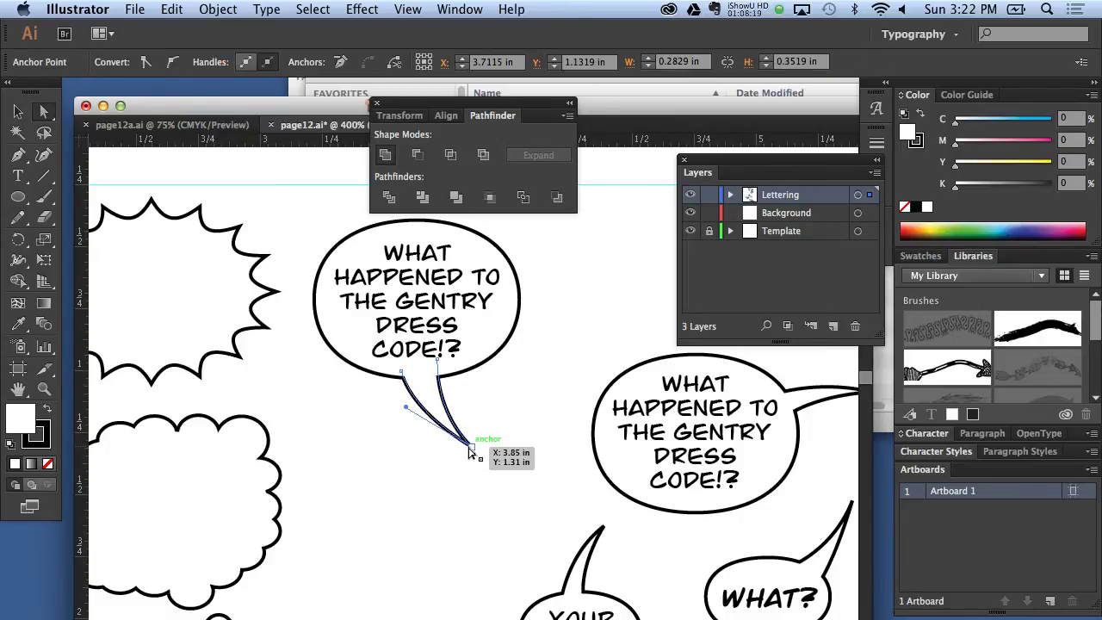
pyautogui.moveTo(474, 456); pyautogui.dragTo(528, 523)
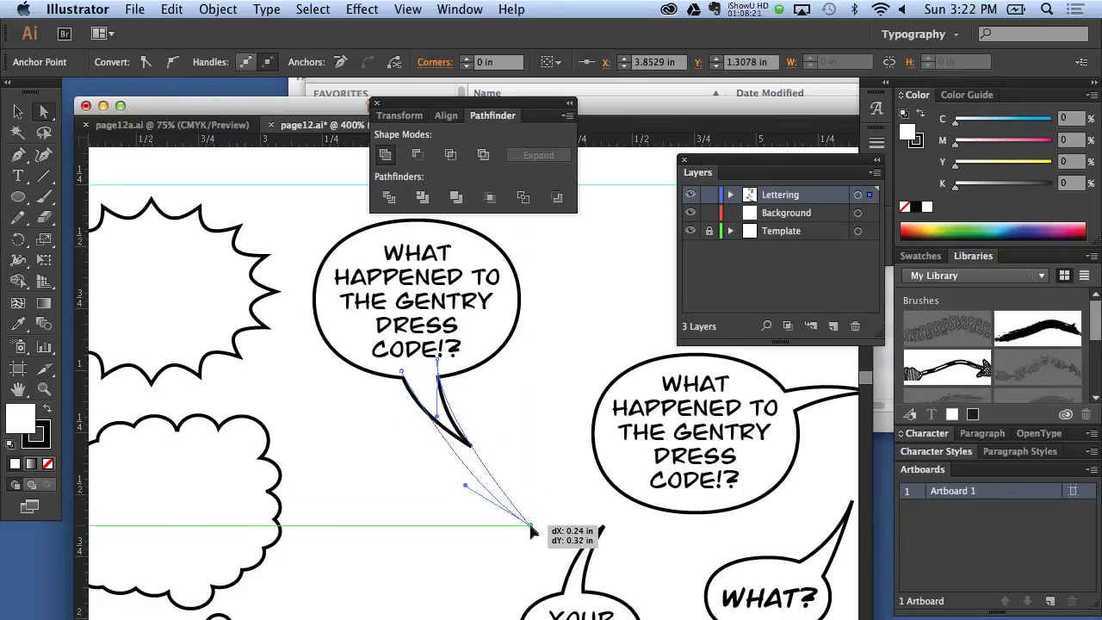
pyautogui.click(542, 459)
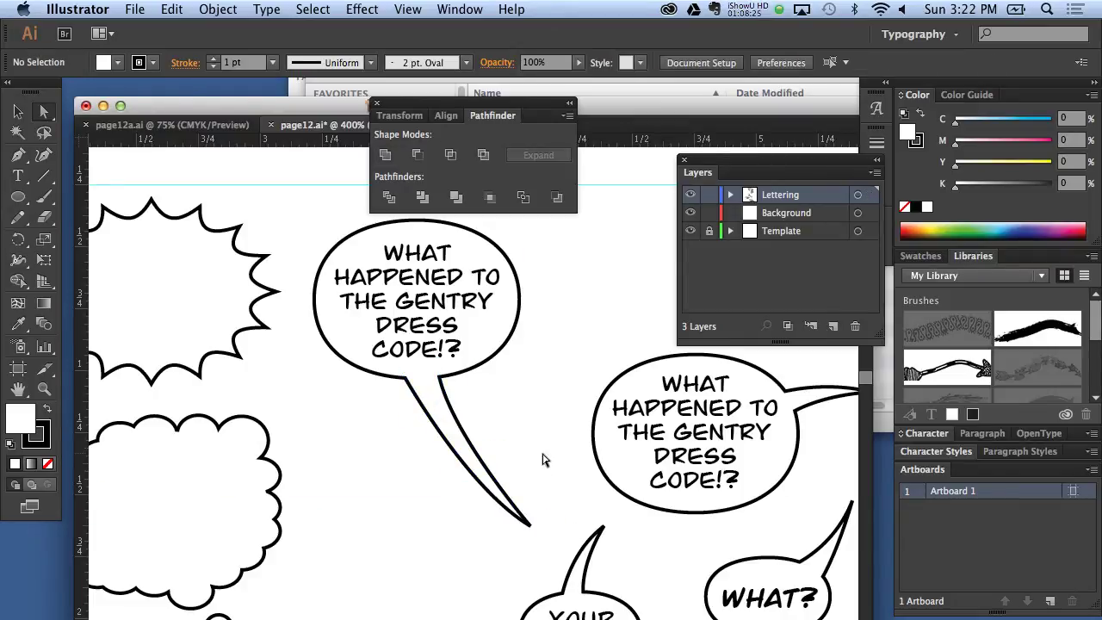
pyautogui.hotkey('ctrl', 'z')
pyautogui.hotkey('ctrl', 'z')
# Step: Delete the old curved tail and Pen-draw a narrow straight V tail below the balloon
pyautogui.click(476, 383)
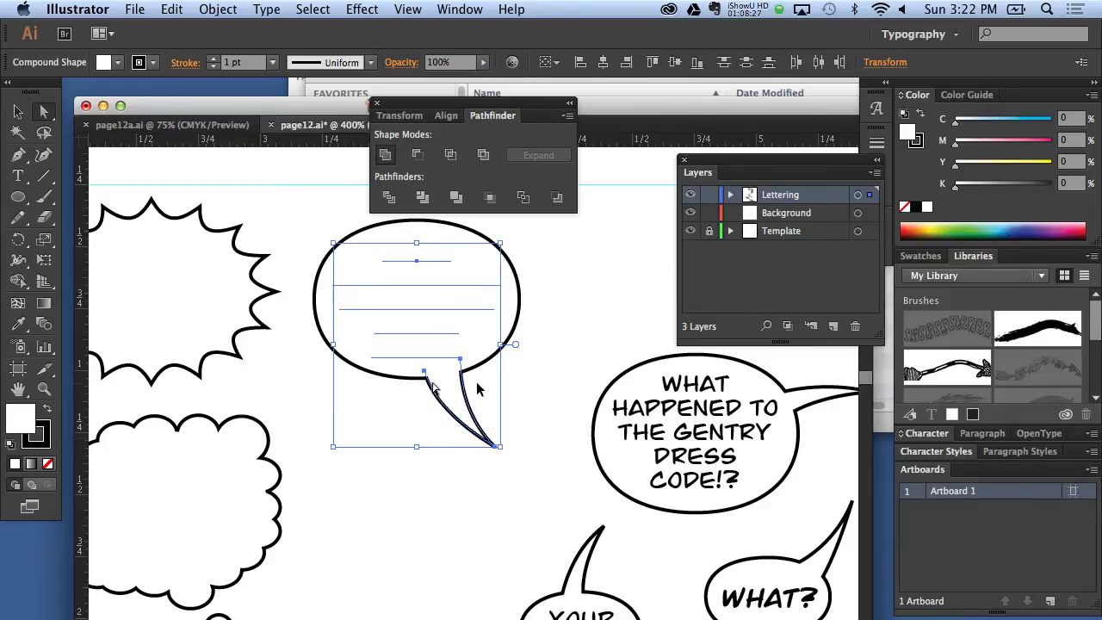
pyautogui.click(396, 426)
pyautogui.click(478, 419)
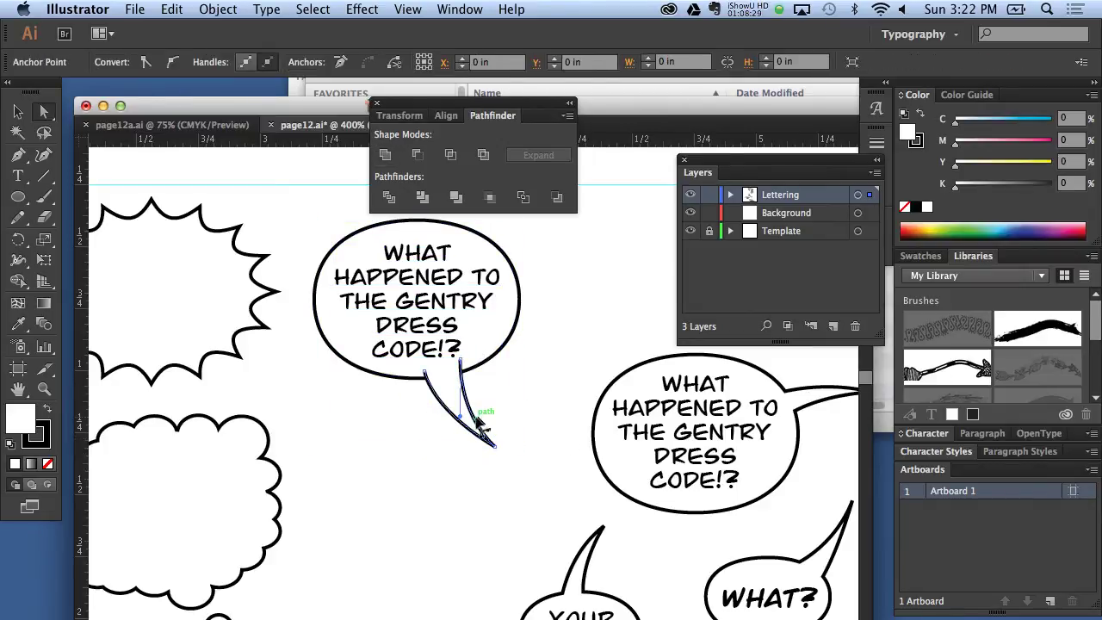
pyautogui.press('Delete')
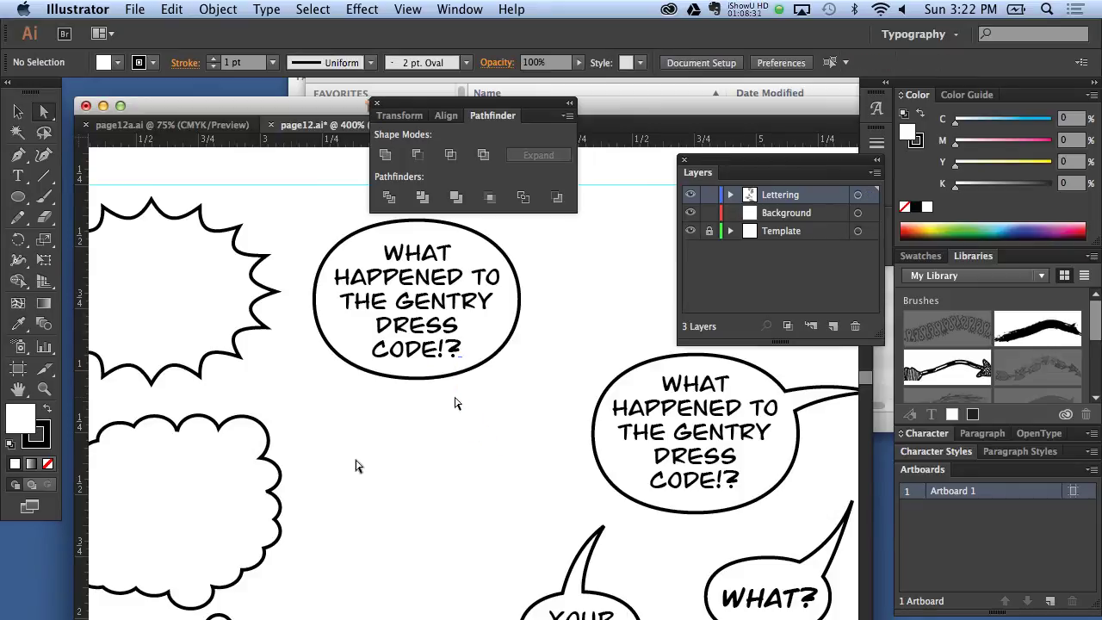
pyautogui.click(17, 155)
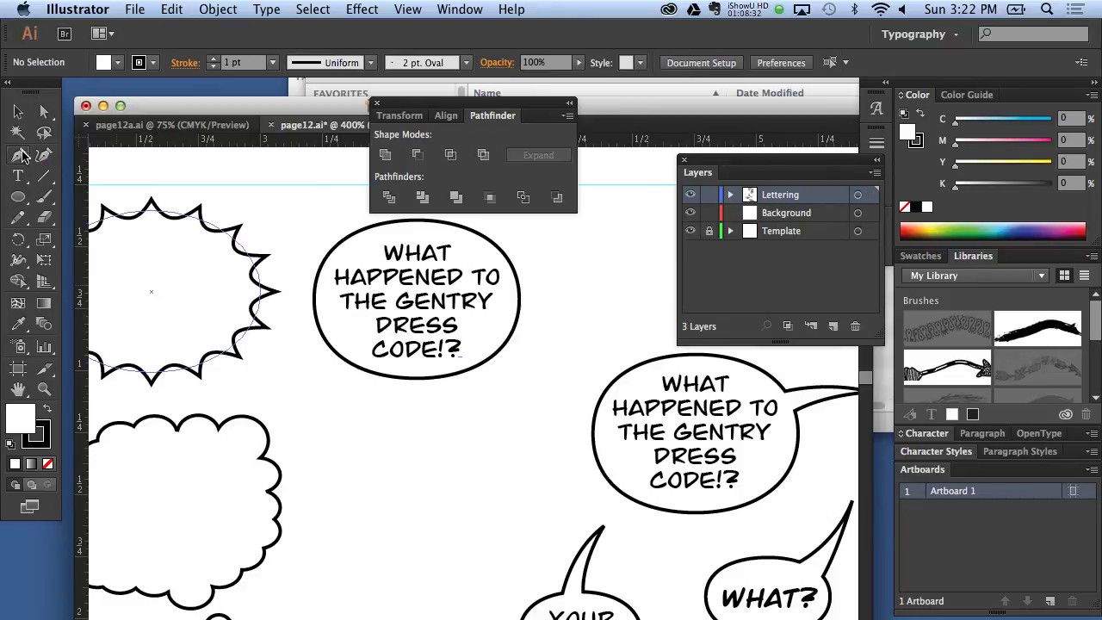
pyautogui.click(403, 374)
pyautogui.click(427, 513)
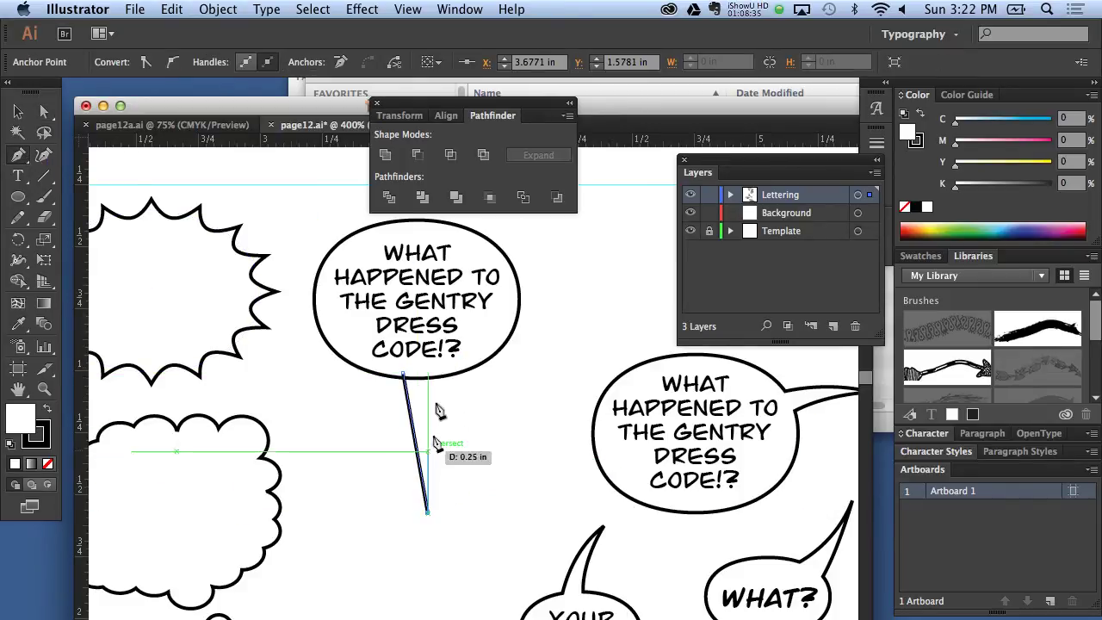
pyautogui.click(437, 366)
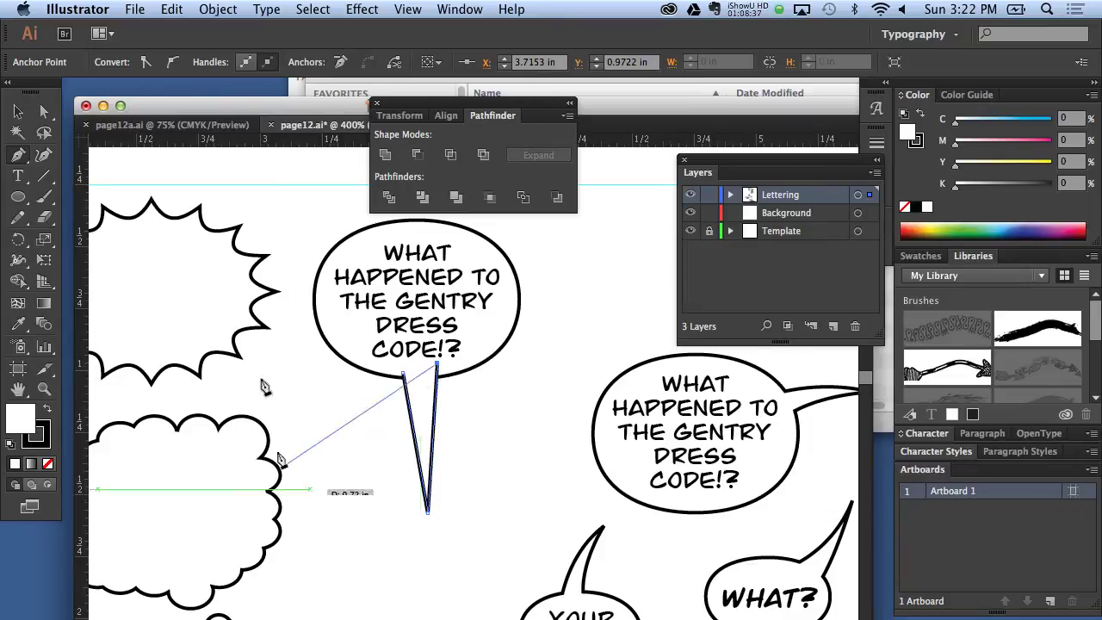
# Step: Merge the balloon and V tail into a compound shape and send it behind the text
pyautogui.press('v')
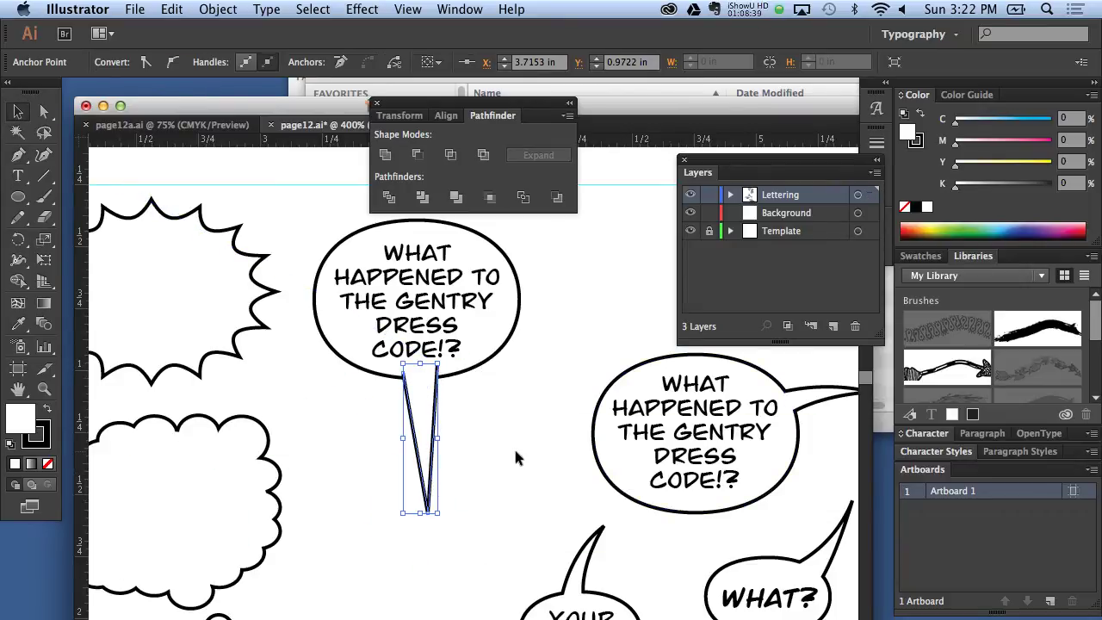
pyautogui.click(517, 458)
pyautogui.moveTo(473, 468); pyautogui.dragTo(425, 370)
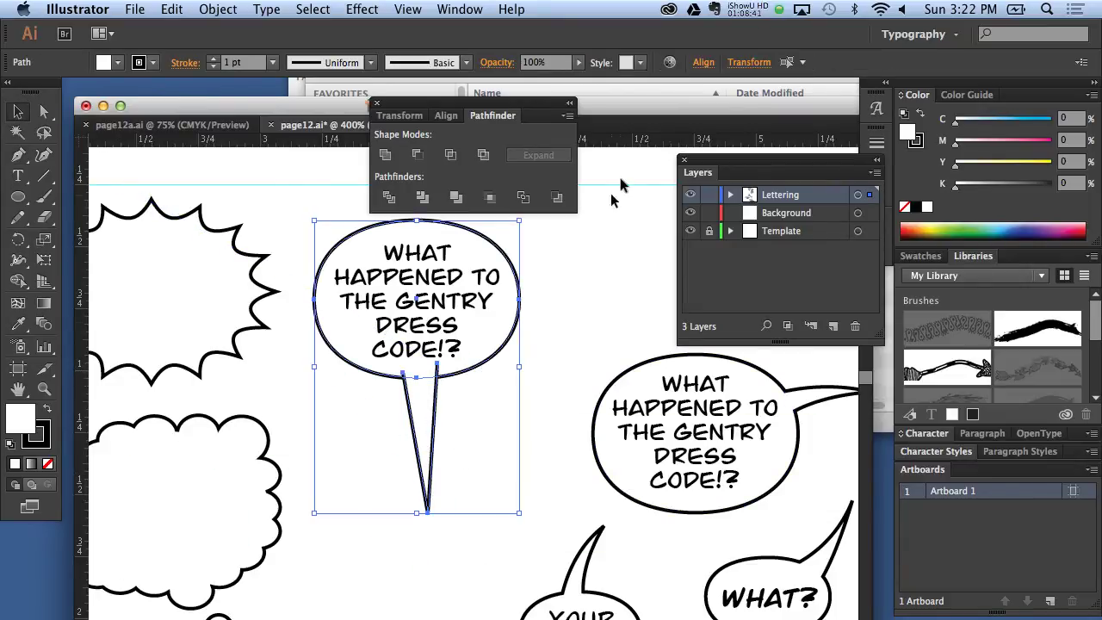
pyautogui.click(567, 115)
pyautogui.click(607, 186)
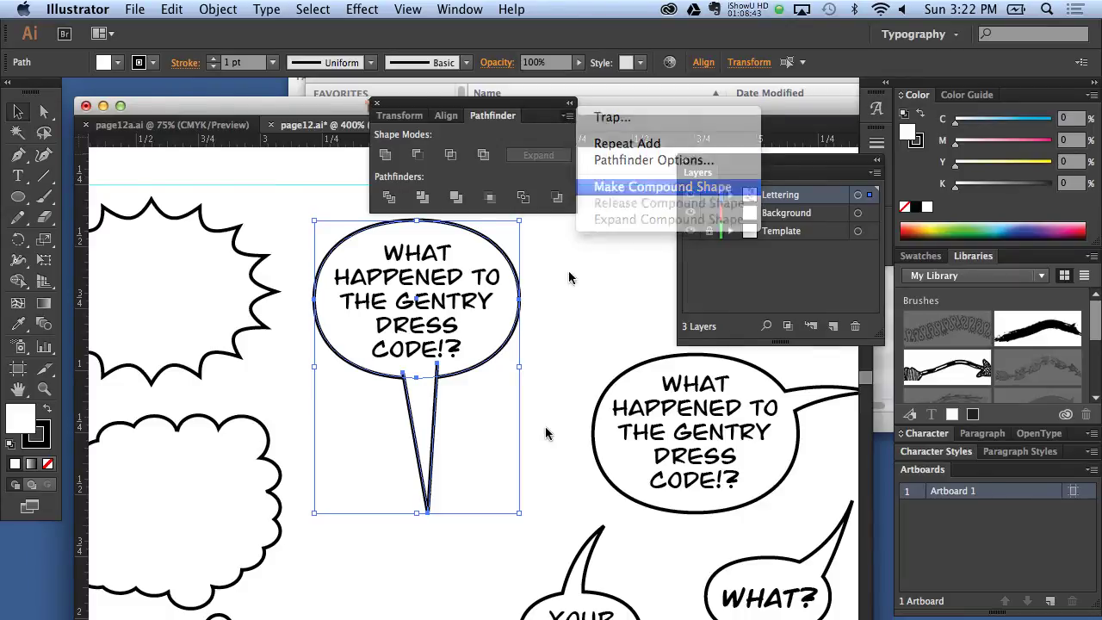
pyautogui.click(217, 9)
pyautogui.moveTo(233, 46)
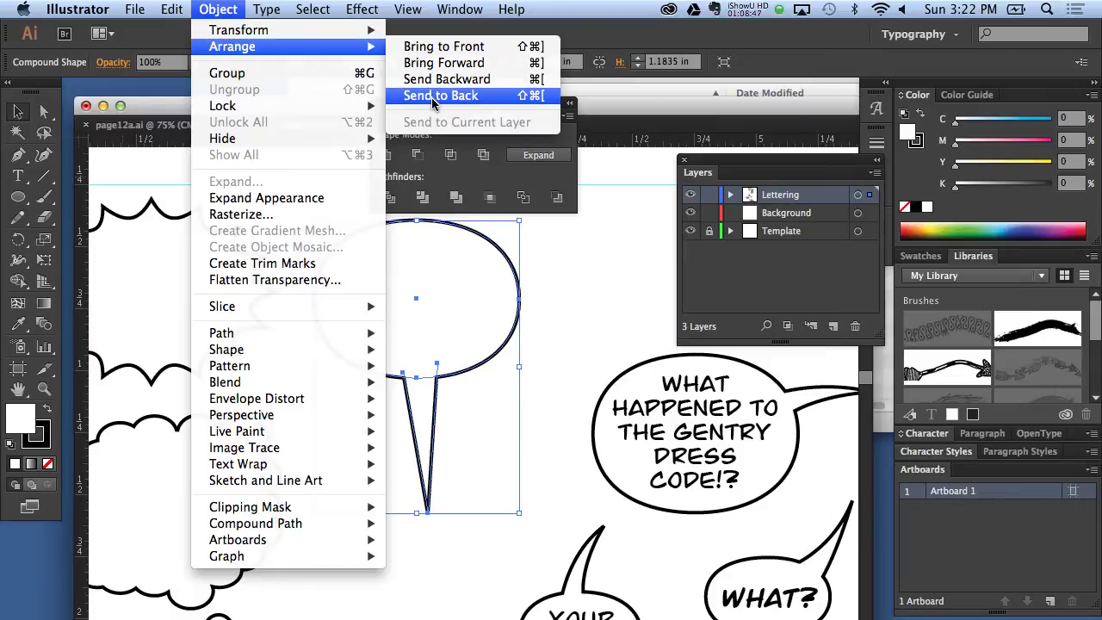
pyautogui.click(441, 96)
pyautogui.click(574, 348)
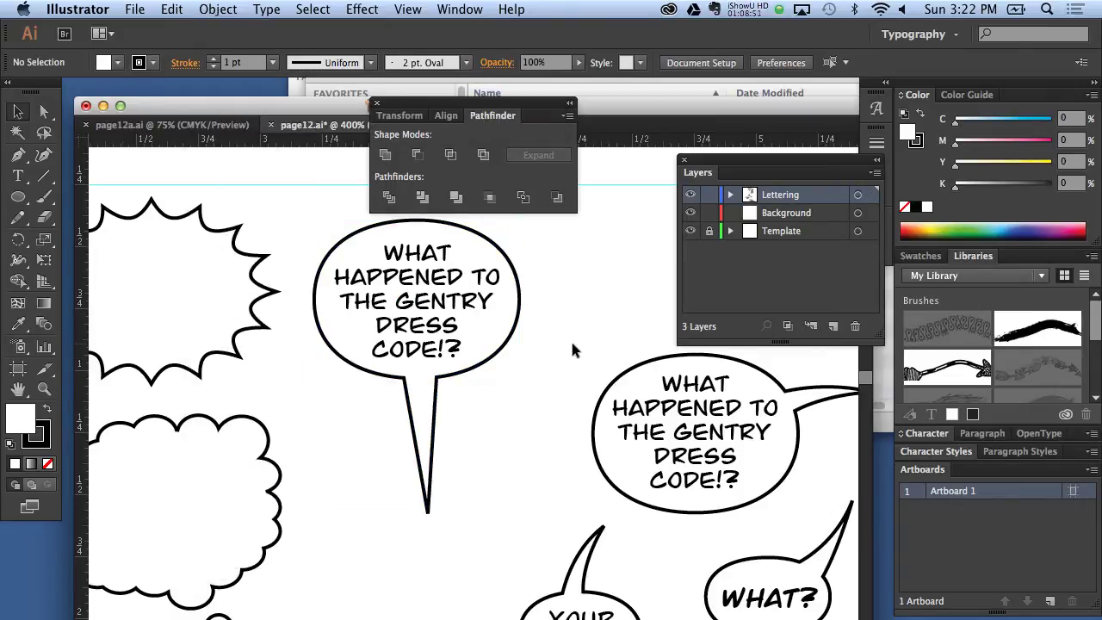
# Step: Move the jagged burst balloon up and to the right
pyautogui.click(209, 320)
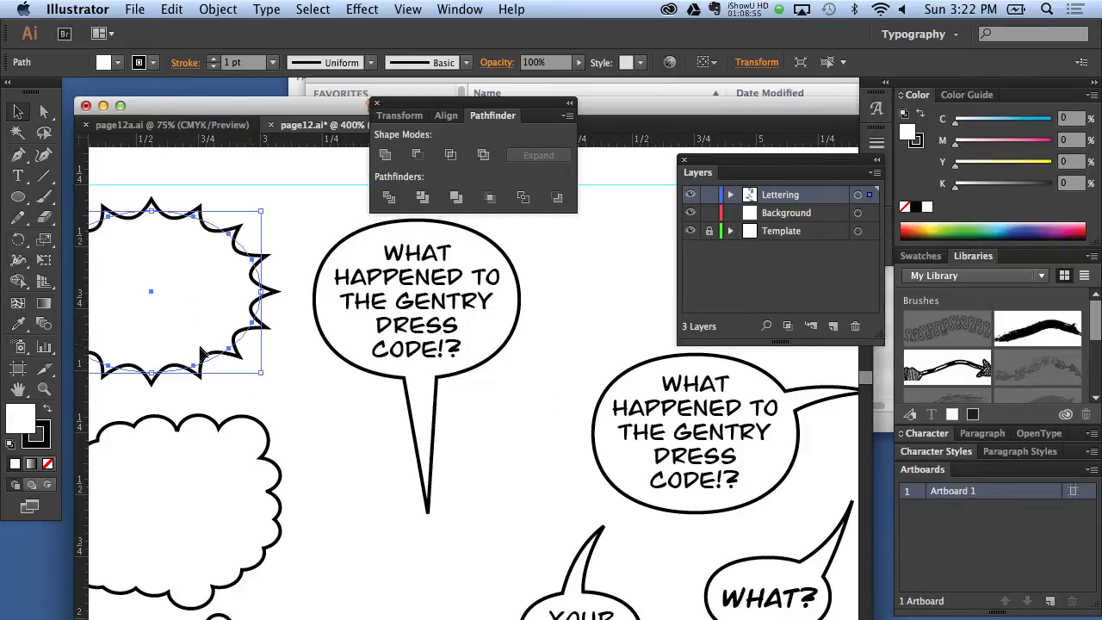
pyautogui.moveTo(163, 254); pyautogui.dragTo(189, 225)
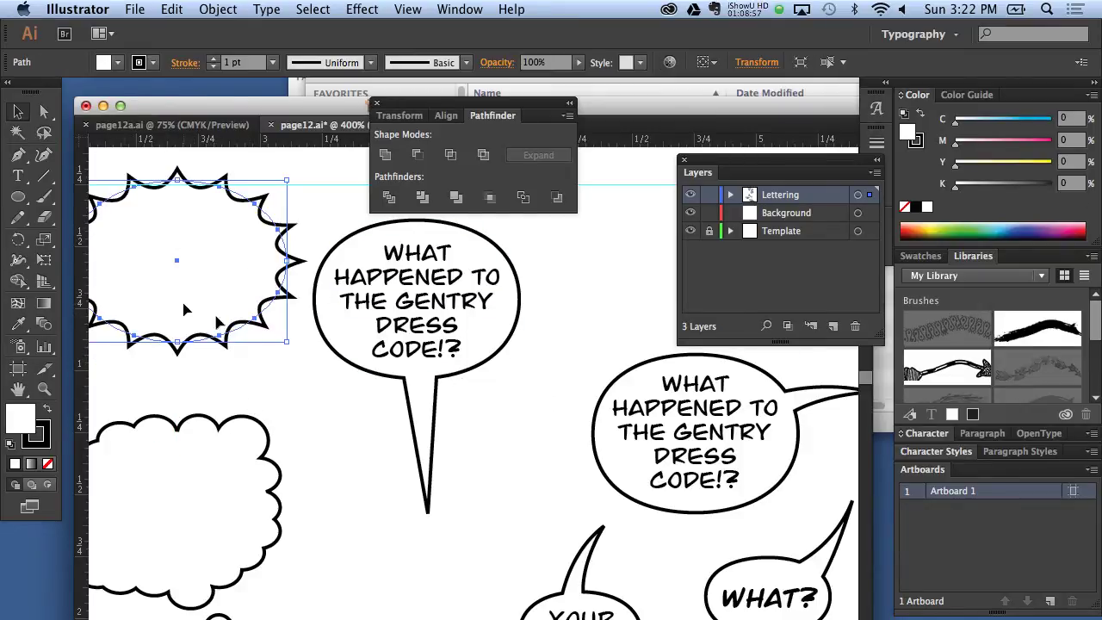
pyautogui.click(258, 379)
pyautogui.click(221, 323)
pyautogui.click(422, 417)
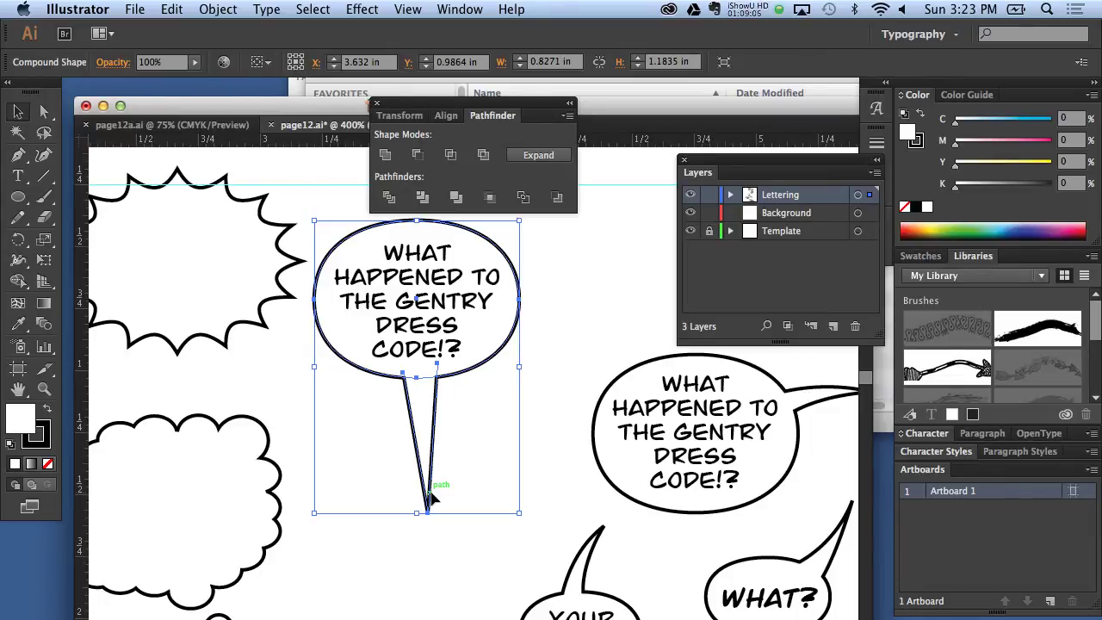
# Step: Zoom out to the whole page, move the Pathfinder panels off the art, and deselect
pyautogui.press('super+0')
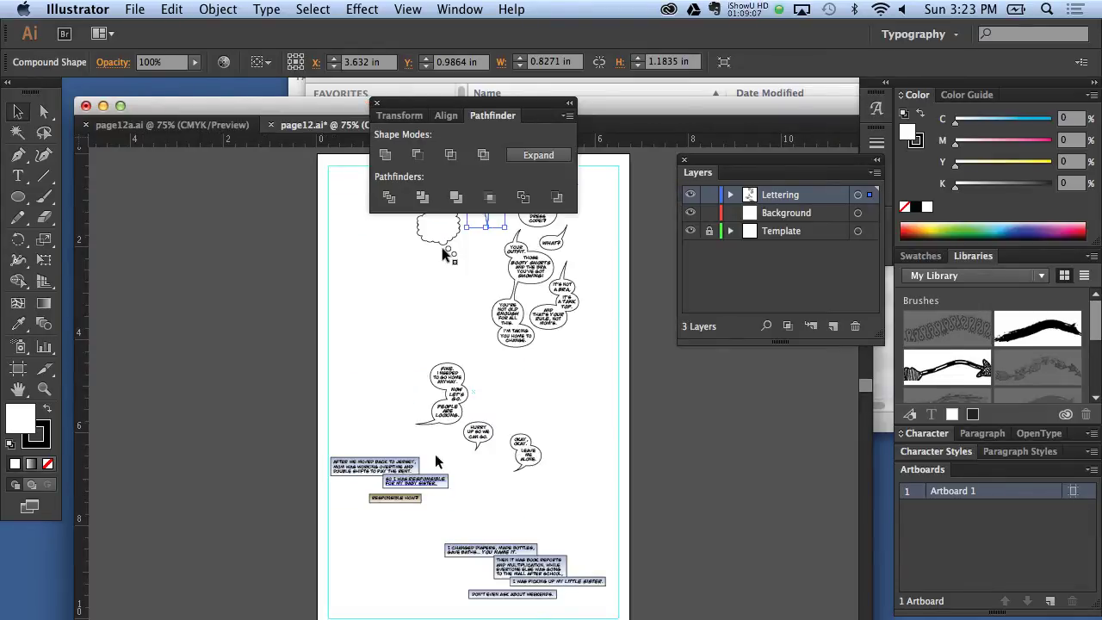
pyautogui.moveTo(482, 116)
pyautogui.mouseDown()
pyautogui.moveTo(637, 353)
pyautogui.moveTo(778, 422)
pyautogui.mouseUp()
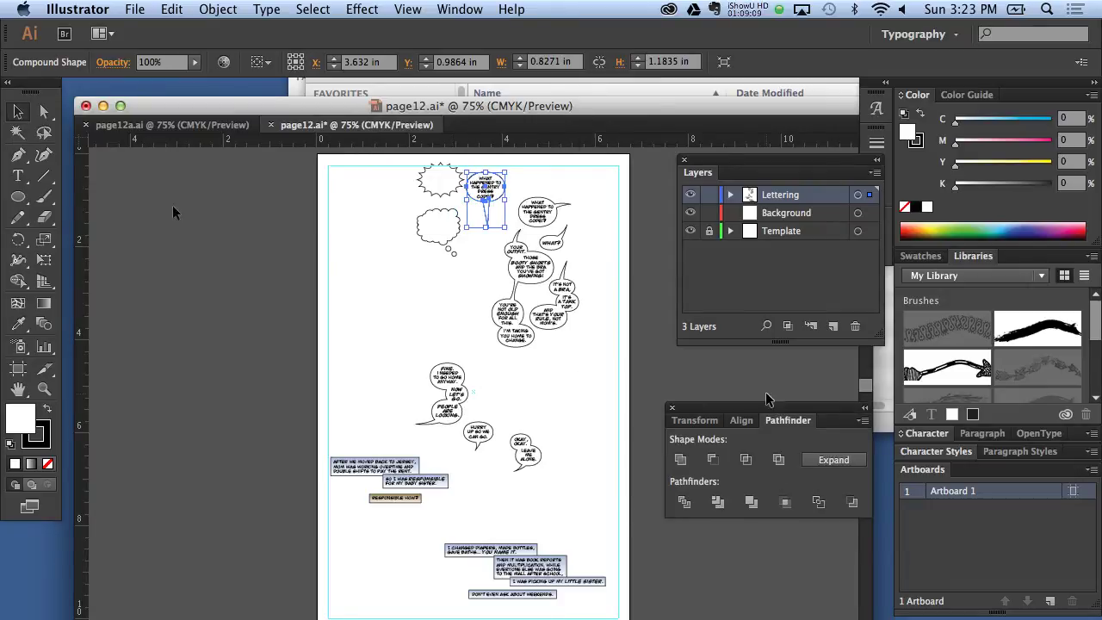
pyautogui.click(405, 214)
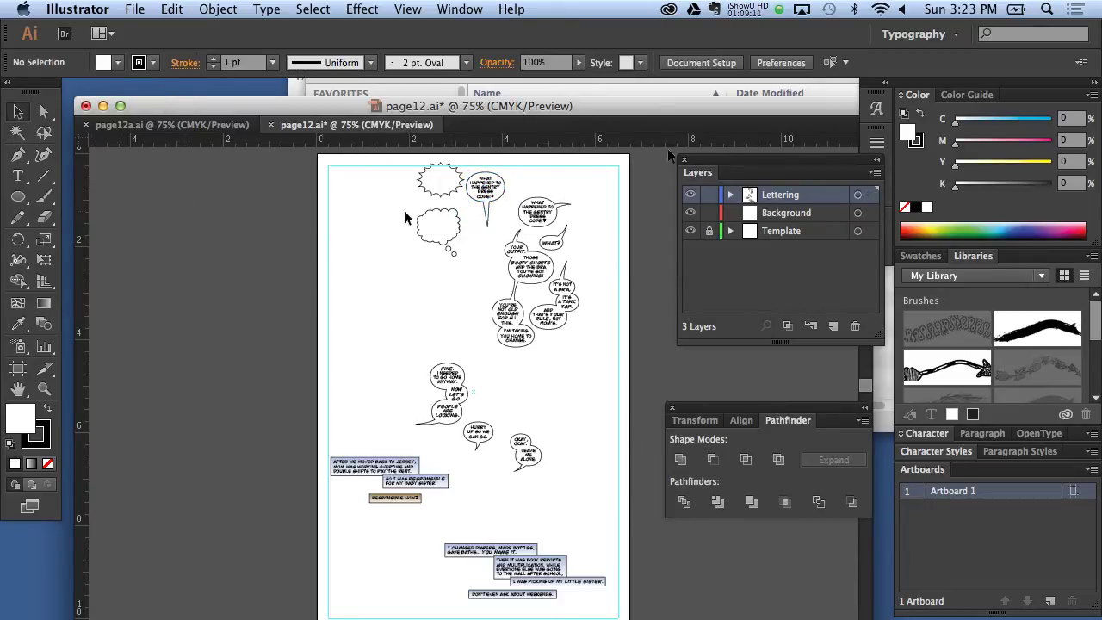
pyautogui.click(620, 87)
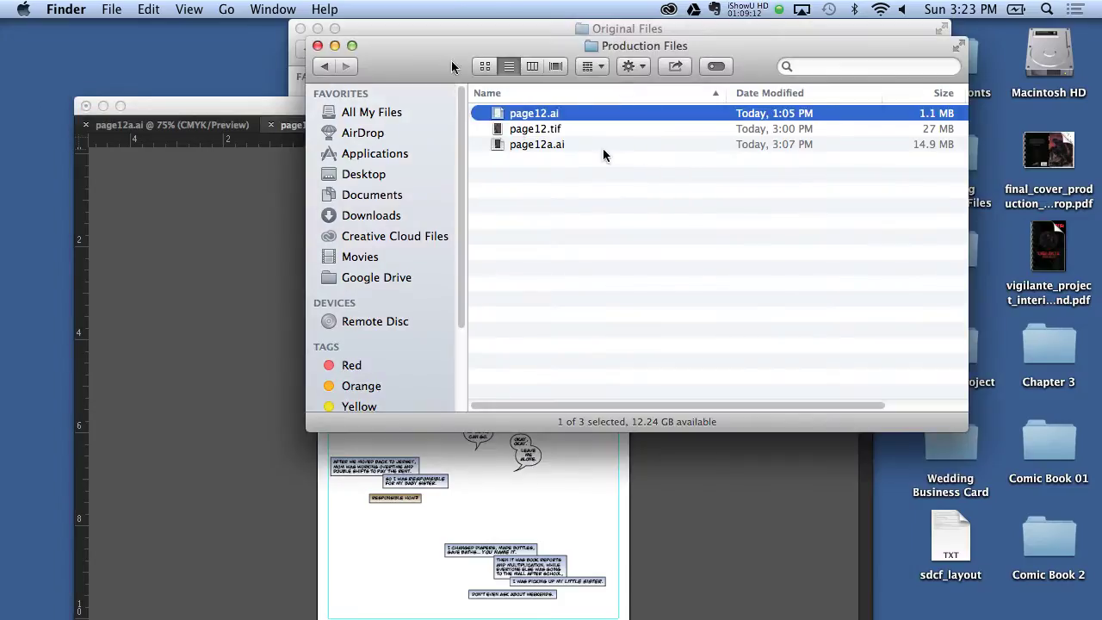
# Step: Open 'VP1 re-letter script updated 5-6-13.pdf' from Comic Book 2's Original Files folder
pyautogui.click(324, 66)
pyautogui.doubleClick(510, 117)
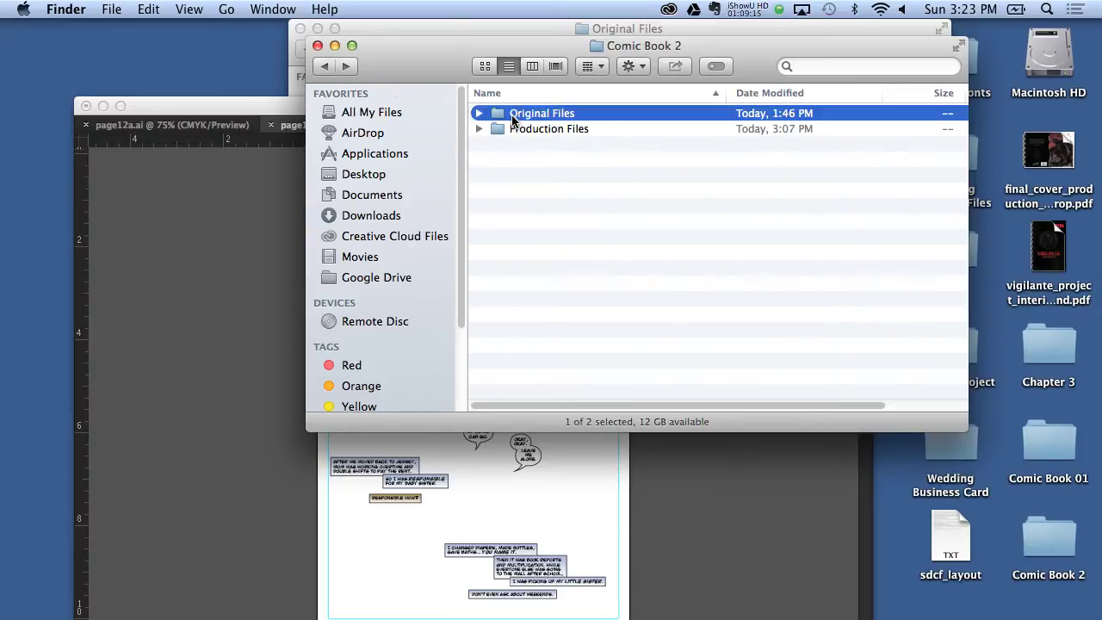
pyautogui.doubleClick(567, 116)
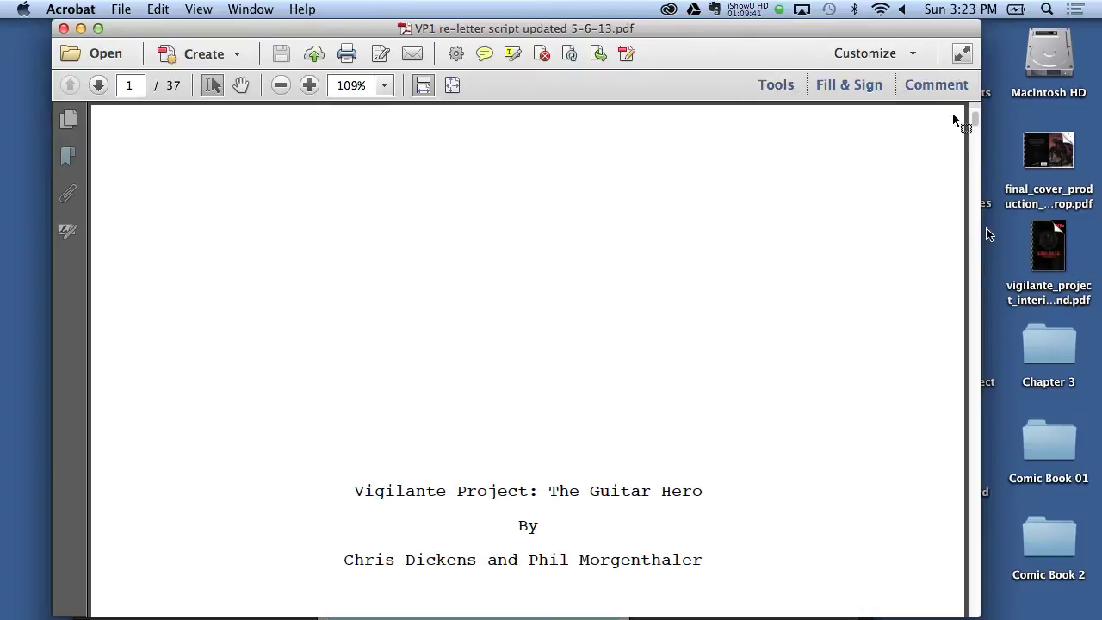
# Step: Arrange the script and Illustrator windows, switching Illustrator to the coloured page12a.ai document
pyautogui.moveTo(977, 121)
pyautogui.mouseDown()
pyautogui.moveTo(947, 416)
pyautogui.moveTo(944, 312)
pyautogui.moveTo(941, 335)
pyautogui.mouseUp()
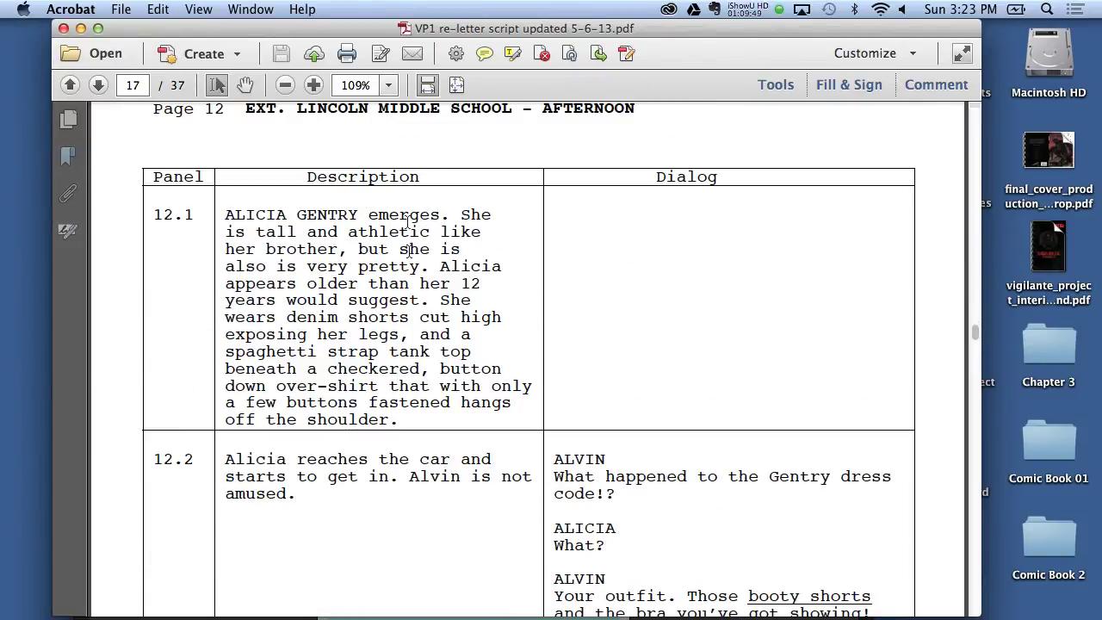
pyautogui.click(465, 249)
pyautogui.moveTo(387, 29); pyautogui.dragTo(402, 141)
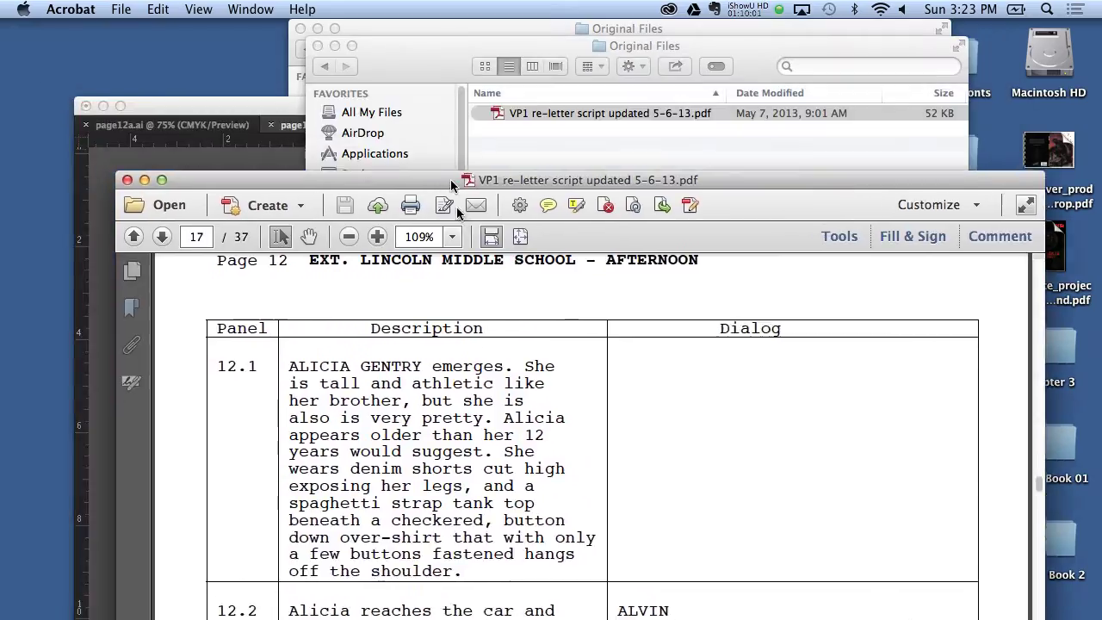
pyautogui.click(159, 159)
pyautogui.click(211, 124)
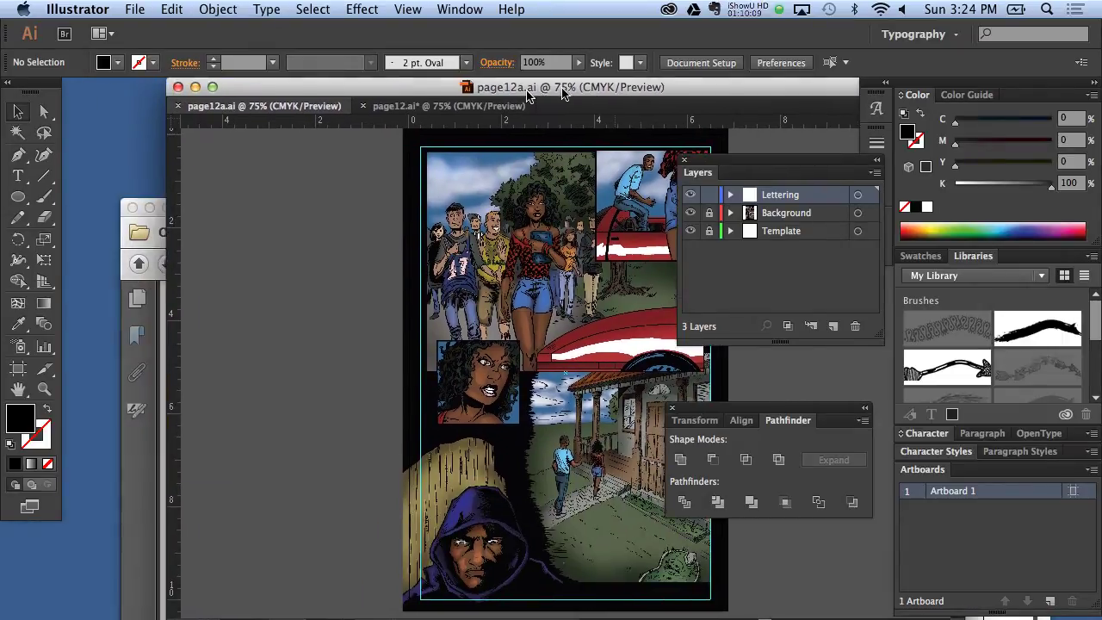
pyautogui.moveTo(434, 110); pyautogui.dragTo(562, 92)
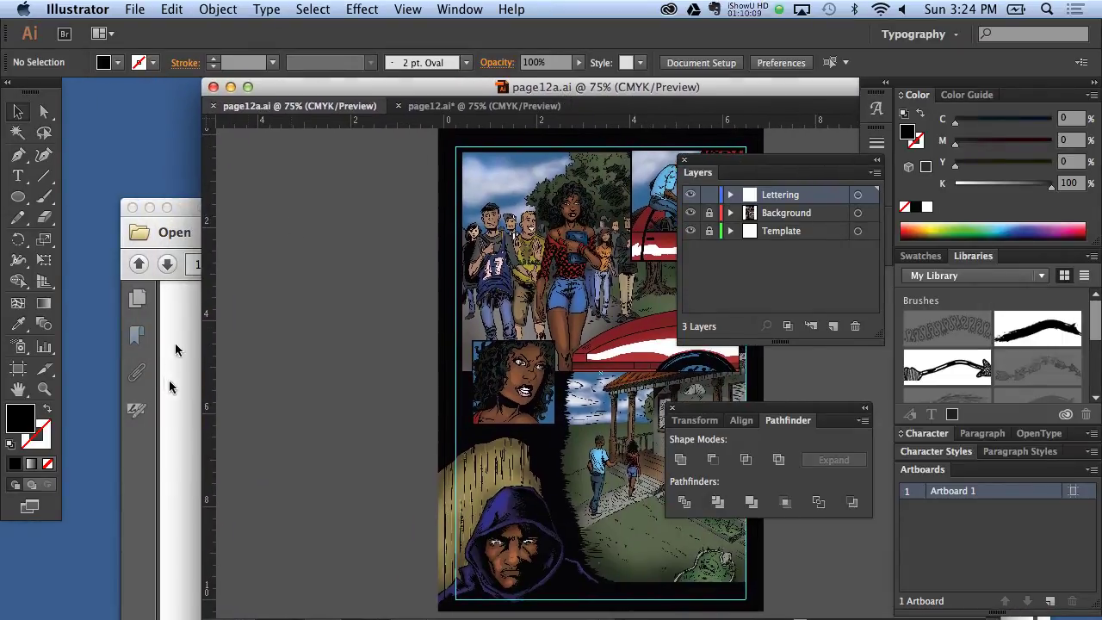
pyautogui.click(166, 385)
pyautogui.moveTo(334, 209); pyautogui.dragTo(267, 7)
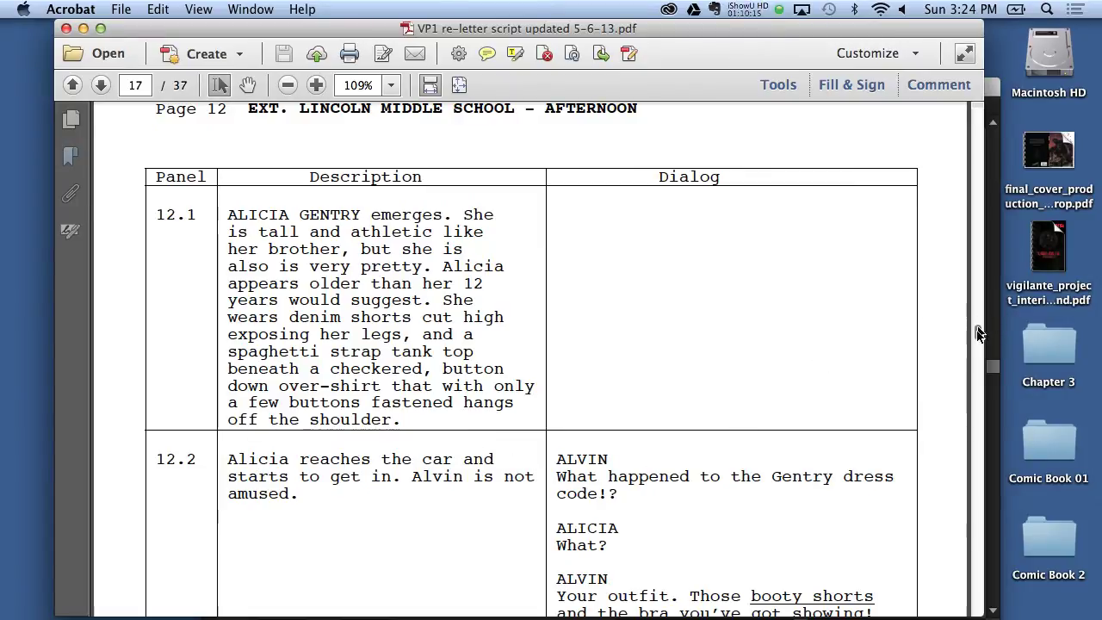
# Step: Copy the script line 'What happened to the Gentry dress code!?' from panel 12.2
pyautogui.scroll(-5, 980, 341)
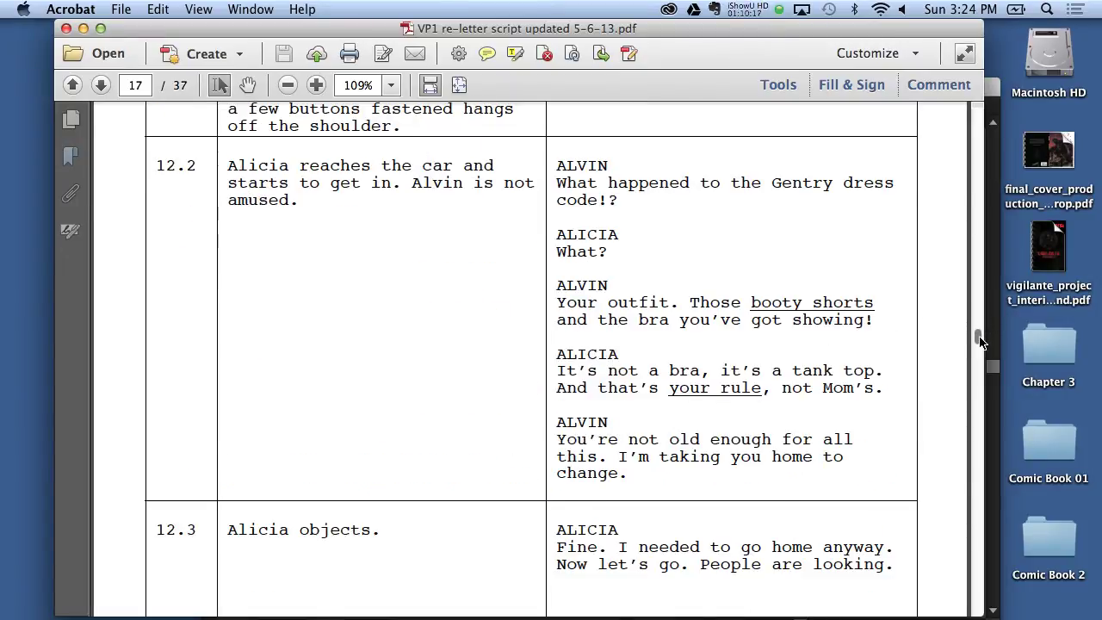
pyautogui.scroll(2, 892, 330)
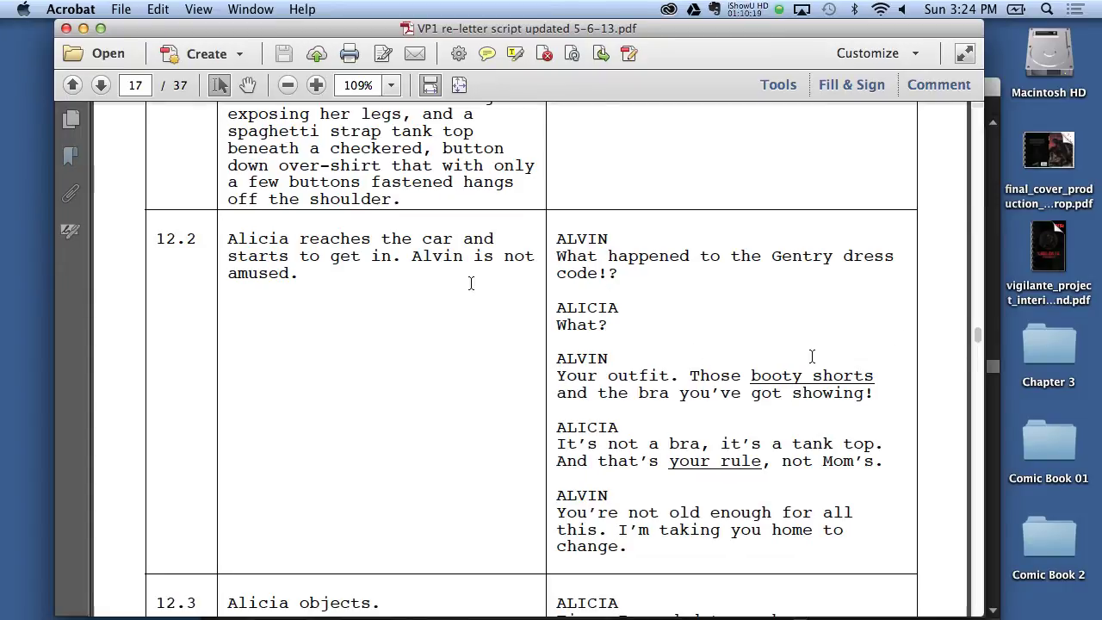
pyautogui.moveTo(622, 274); pyautogui.dragTo(556, 255)
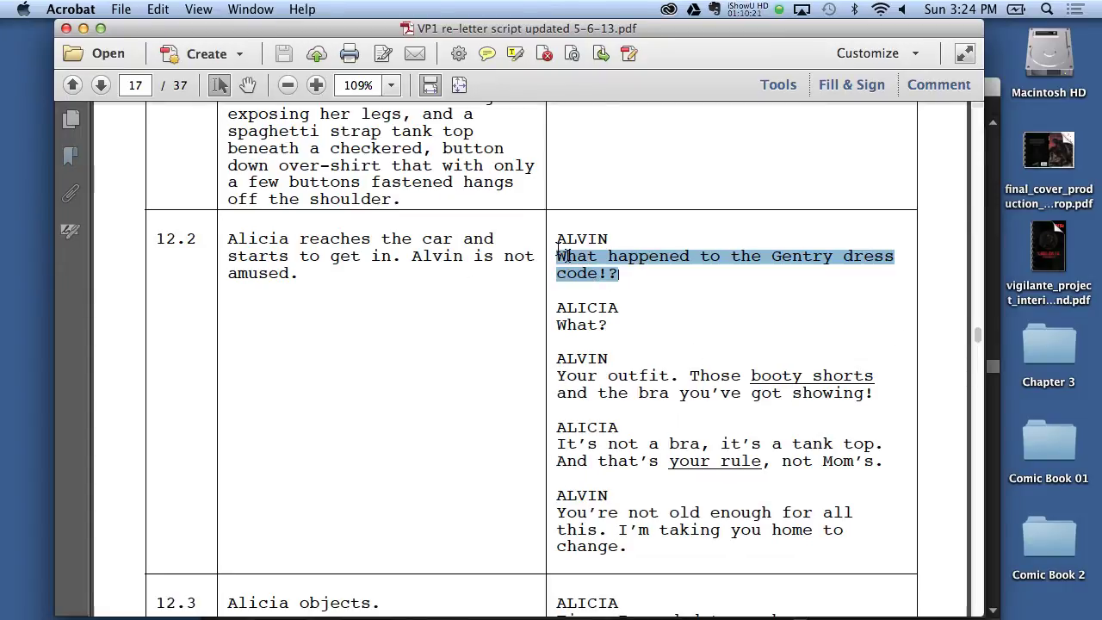
pyautogui.press('super+c')
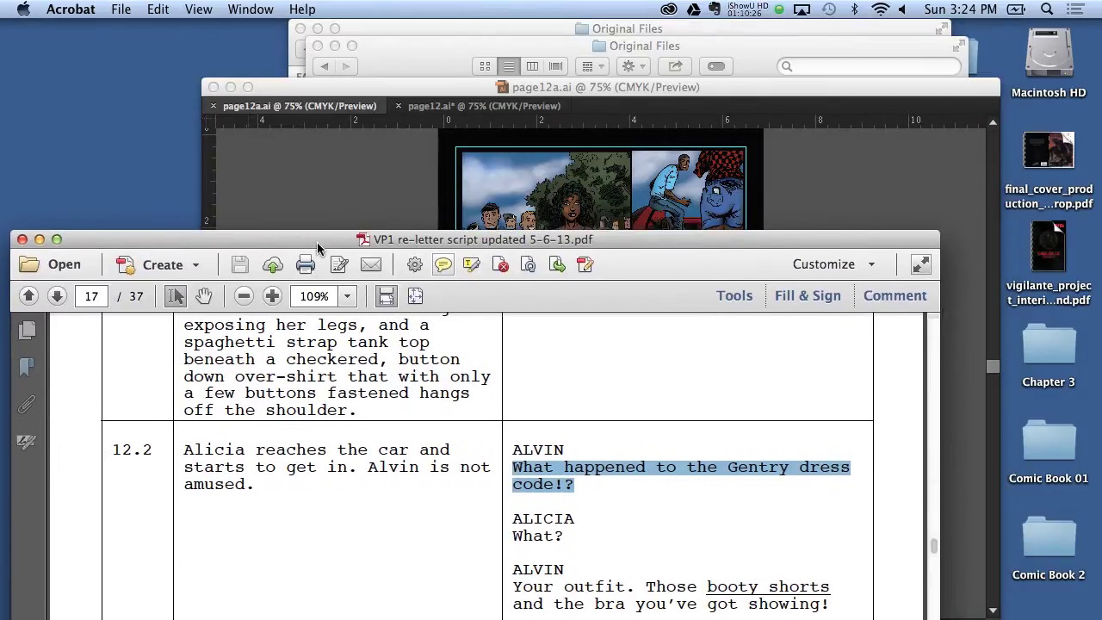
pyautogui.click(385, 170)
# Step: Zoom page12a.ai to 200% on the top-right panel
pyautogui.moveTo(489, 87); pyautogui.dragTo(368, 86)
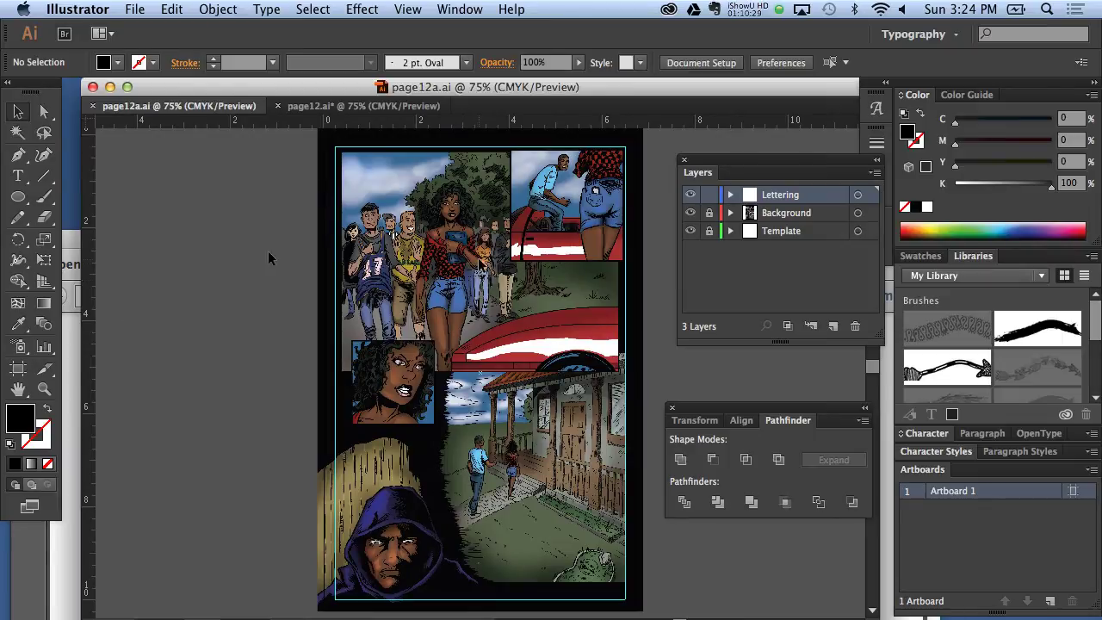
pyautogui.click(44, 389)
pyautogui.click(482, 354)
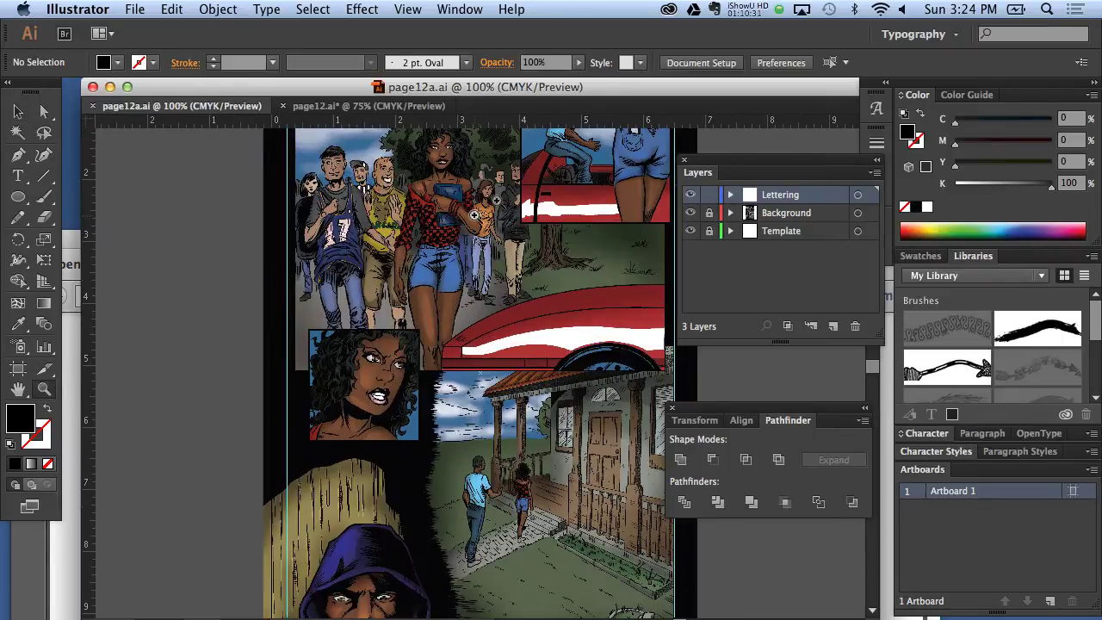
pyautogui.click(620, 159)
pyautogui.click(497, 344)
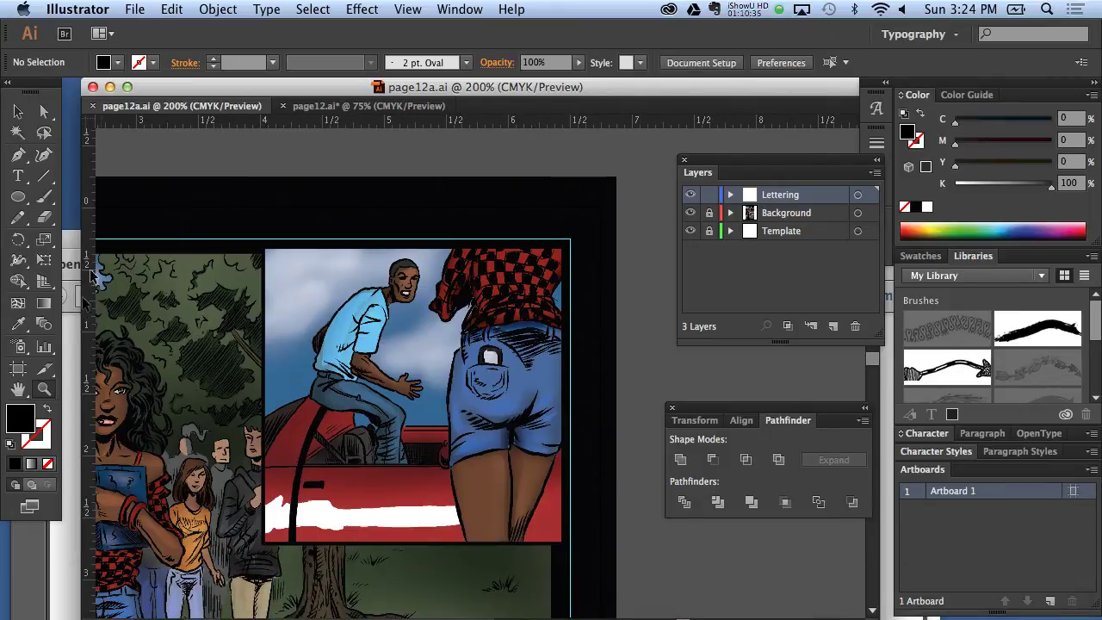
# Step: Check the script in Acrobat, then return to the page12.ai lettering document
pyautogui.press('super+Tab')
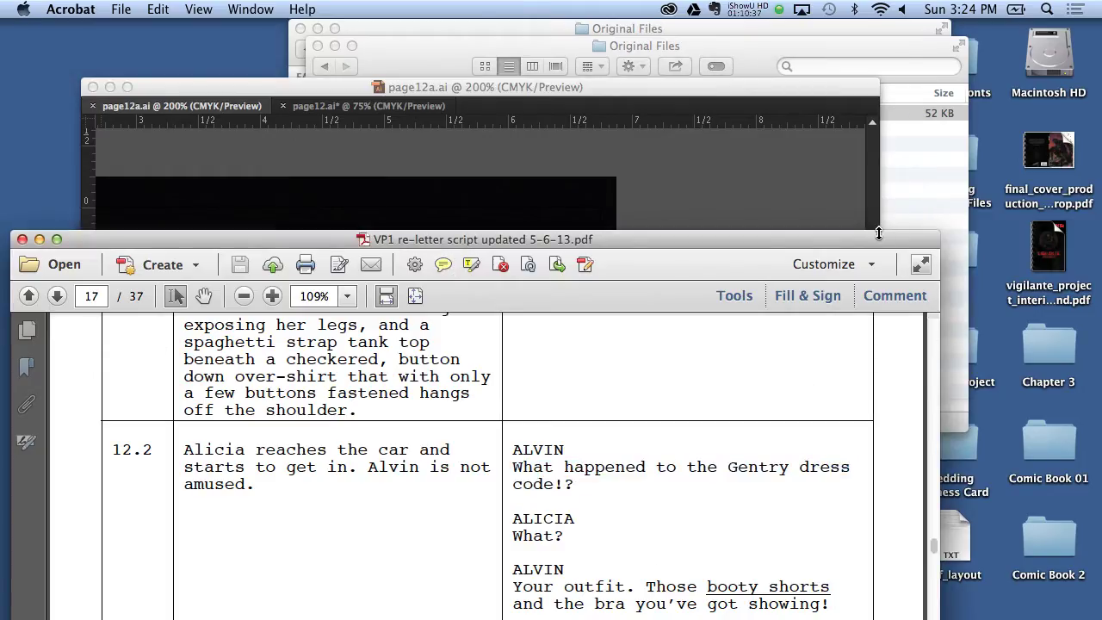
pyautogui.moveTo(878, 237); pyautogui.dragTo(877, 57)
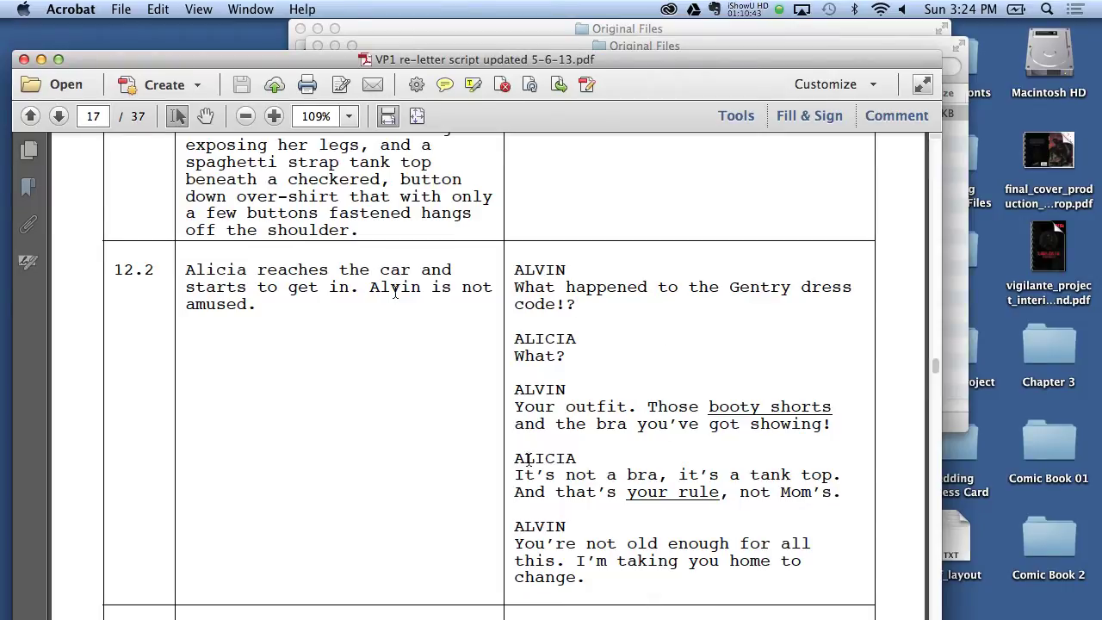
pyautogui.moveTo(338, 60); pyautogui.dragTo(361, 293)
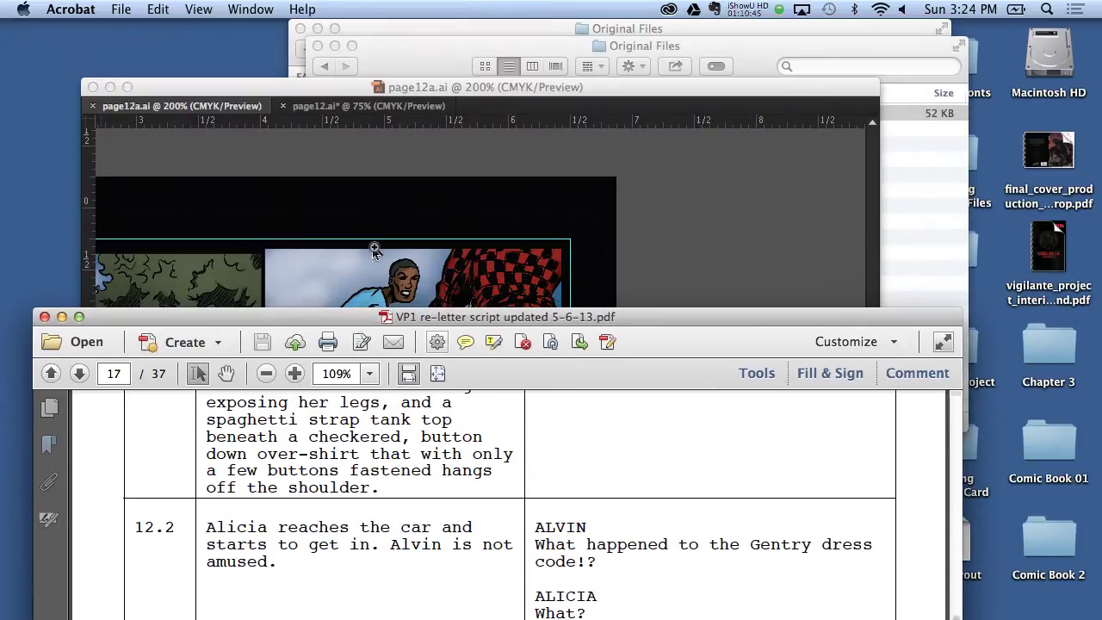
pyautogui.click(376, 250)
pyautogui.click(370, 105)
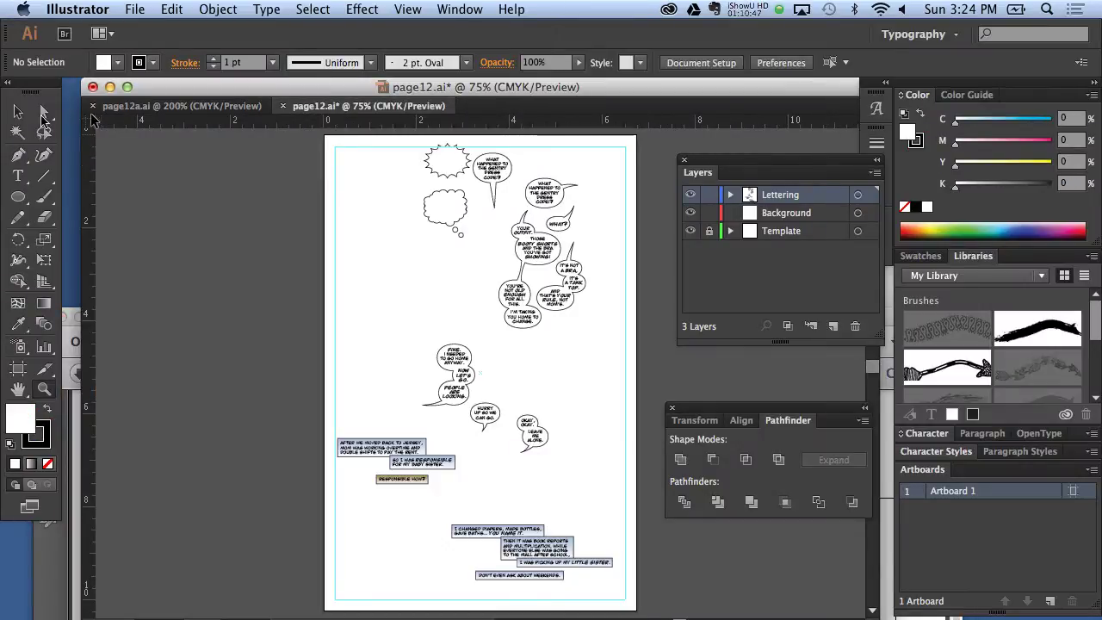
# Step: Move the starburst and cloud balloons to the left
pyautogui.moveTo(381, 139)
pyautogui.mouseDown()
pyautogui.moveTo(454, 241)
pyautogui.moveTo(424, 146)
pyautogui.moveTo(347, 174)
pyautogui.mouseUp()
pyautogui.click(462, 254)
pyautogui.click(365, 326)
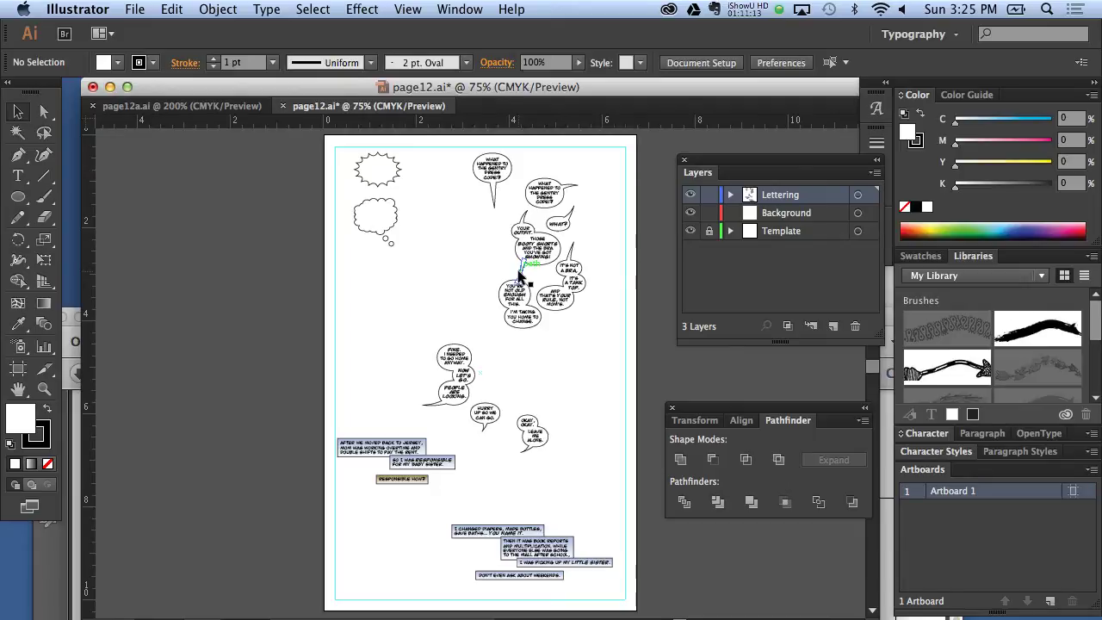
# Step: Delete the duplicate dress-code balloon and select the upper dialogue balloons
pyautogui.click(510, 191)
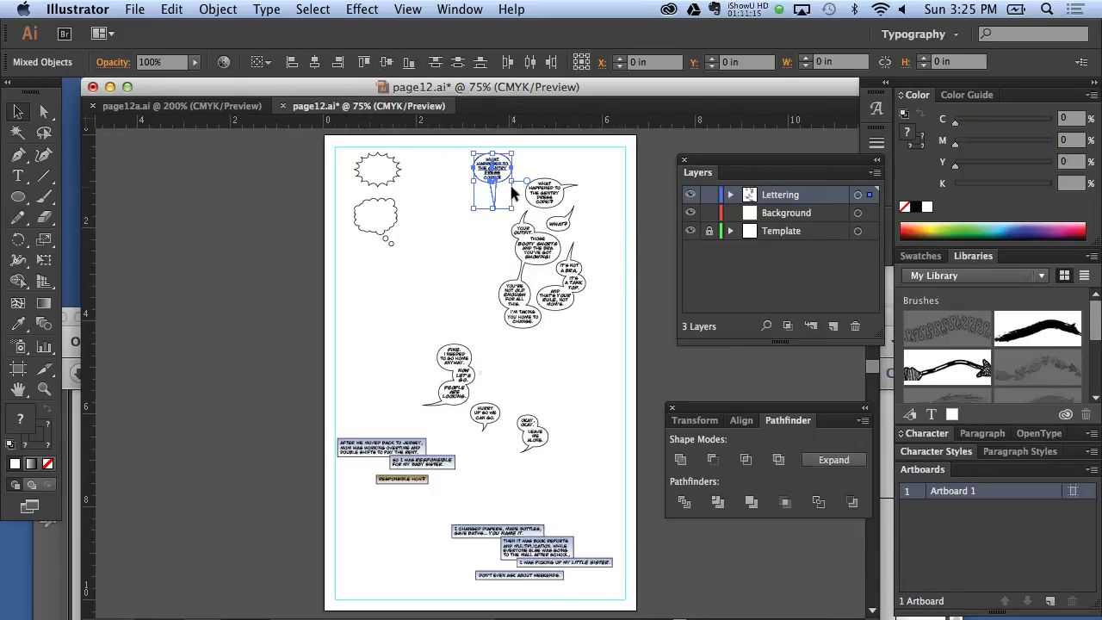
pyautogui.press('Delete')
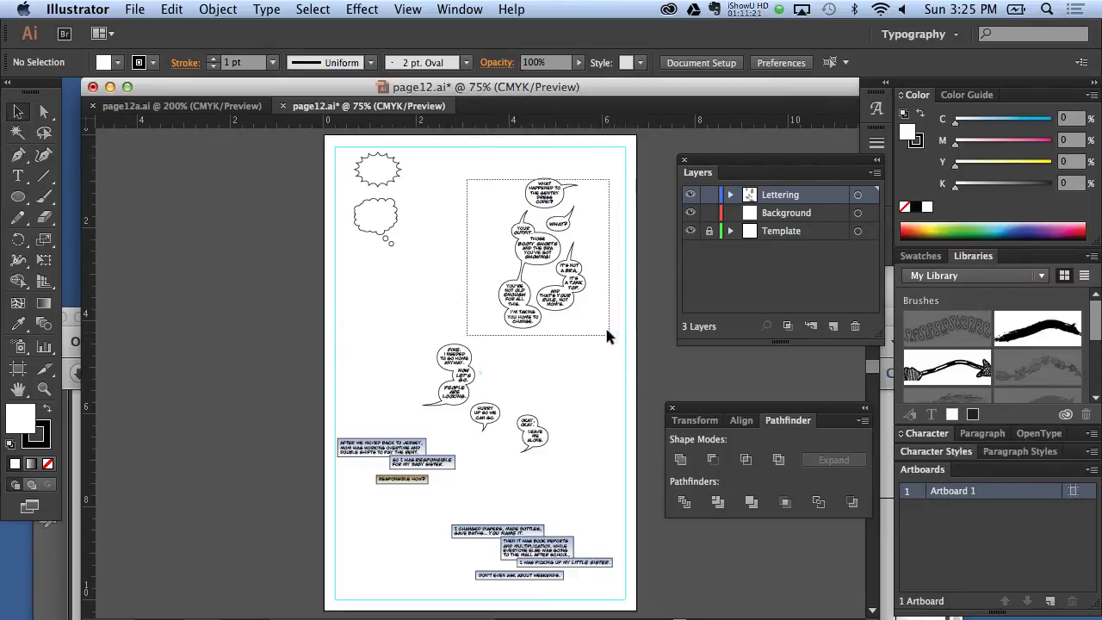
pyautogui.moveTo(613, 352); pyautogui.dragTo(604, 323)
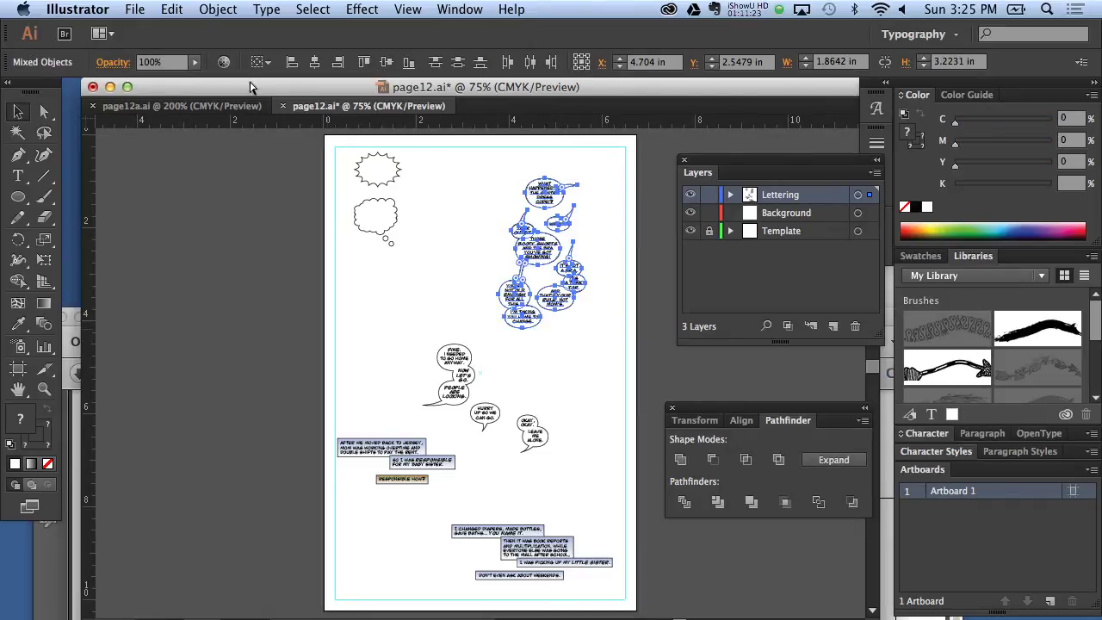
pyautogui.click(216, 106)
pyautogui.click(216, 9)
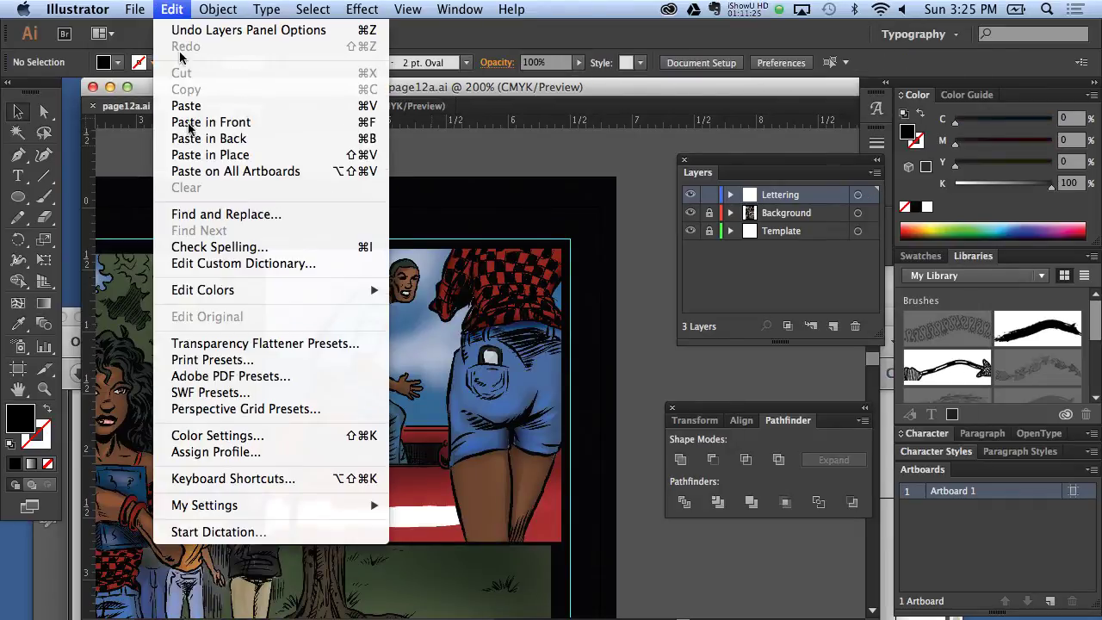
# Step: Paste the copied balloons behind the coloured art and drag them into place over the panel
pyautogui.click(223, 139)
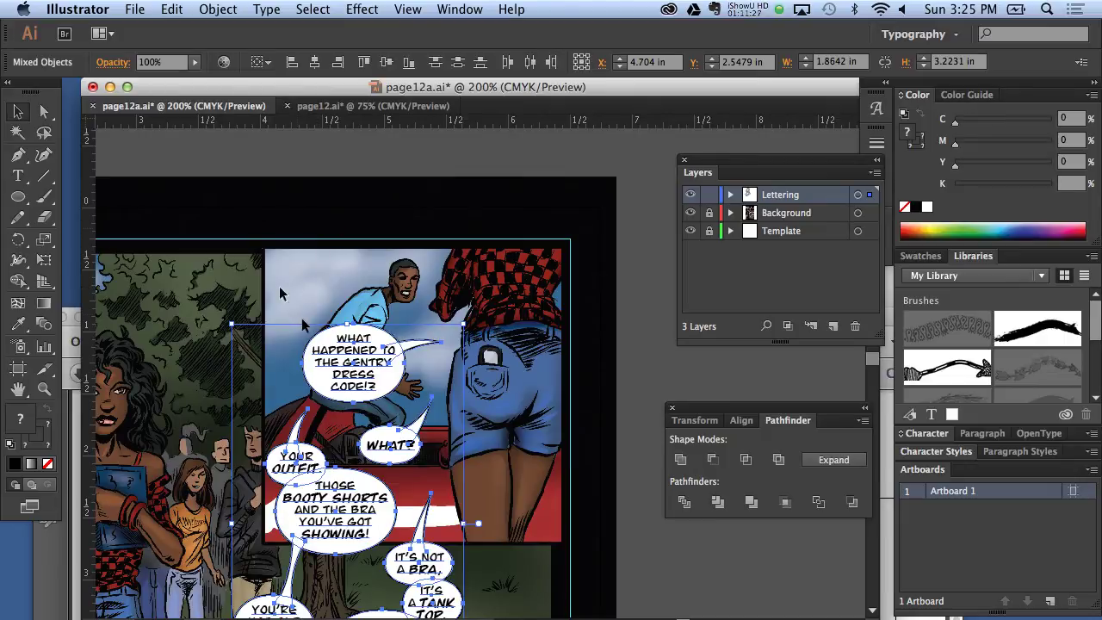
pyautogui.moveTo(344, 380)
pyautogui.mouseDown()
pyautogui.moveTo(263, 307)
pyautogui.moveTo(308, 488)
pyautogui.moveTo(302, 478)
pyautogui.mouseUp()
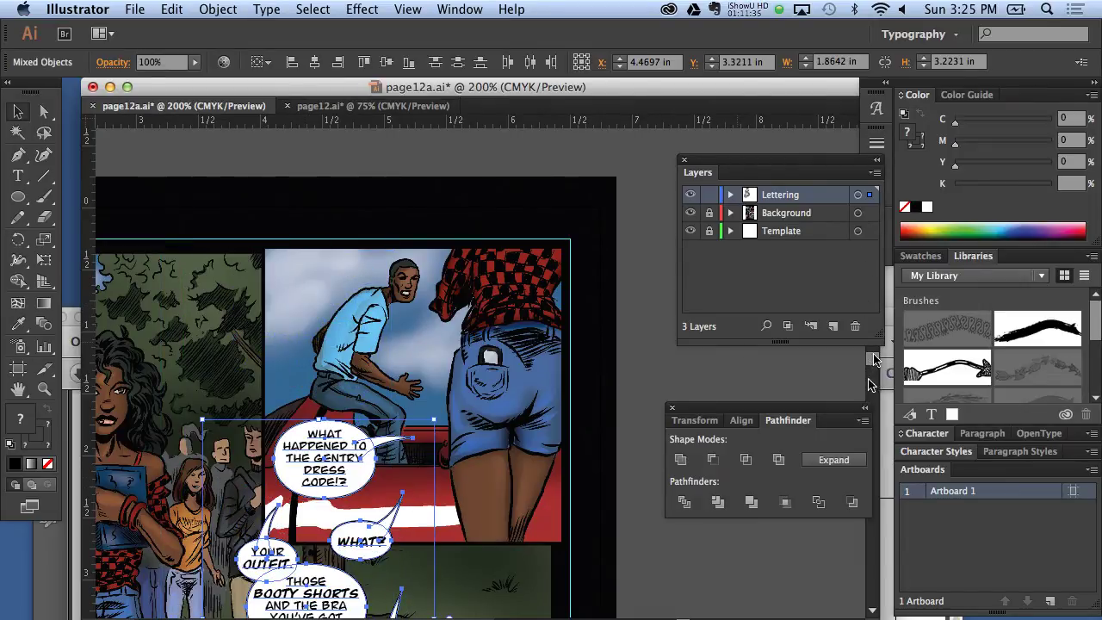
pyautogui.moveTo(873, 366); pyautogui.dragTo(870, 368)
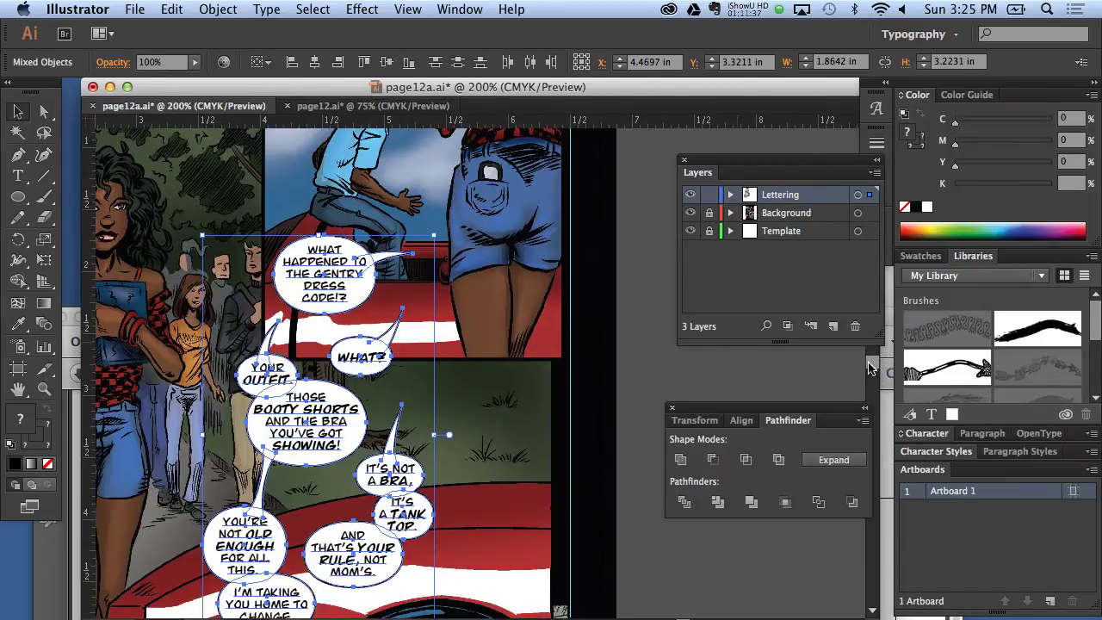
pyautogui.moveTo(306, 260); pyautogui.dragTo(334, 181)
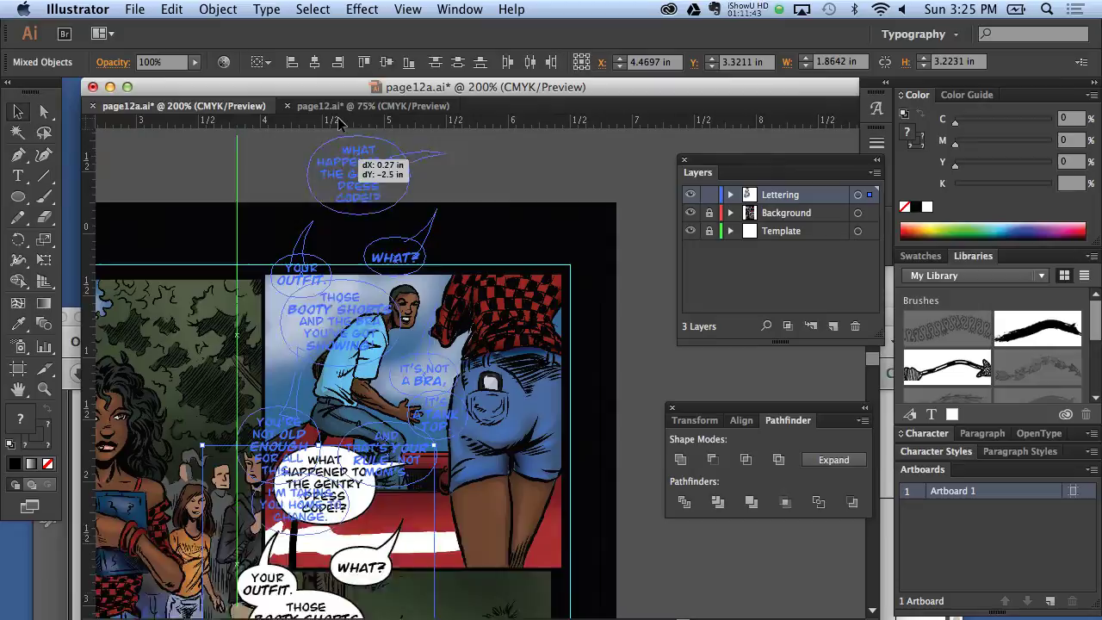
pyautogui.moveTo(334, 185); pyautogui.dragTo(335, 342)
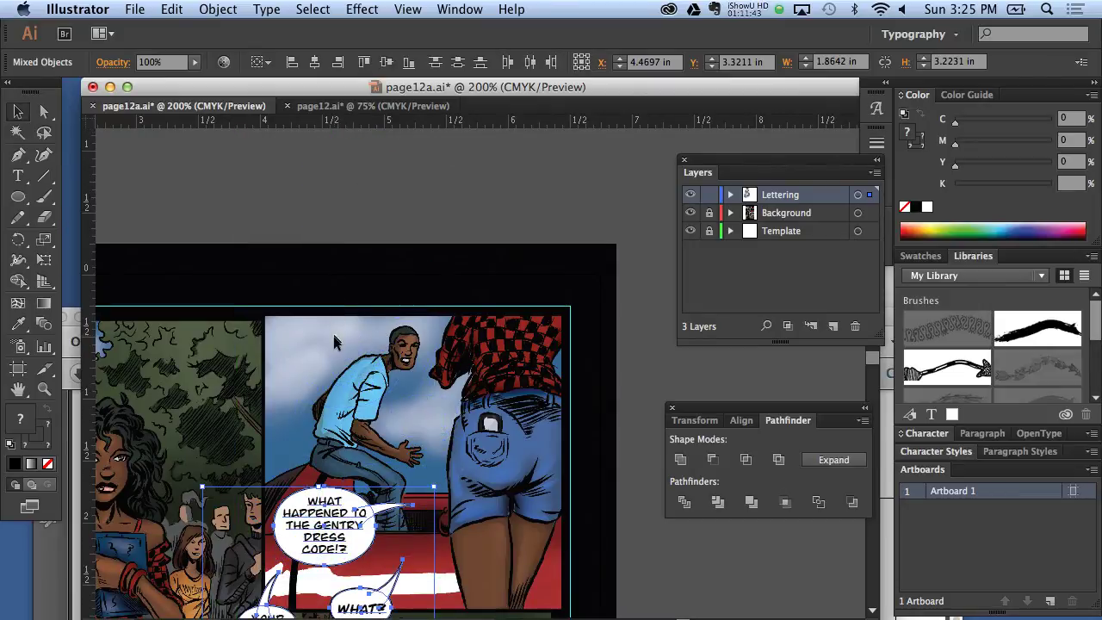
pyautogui.moveTo(326, 525); pyautogui.dragTo(344, 491)
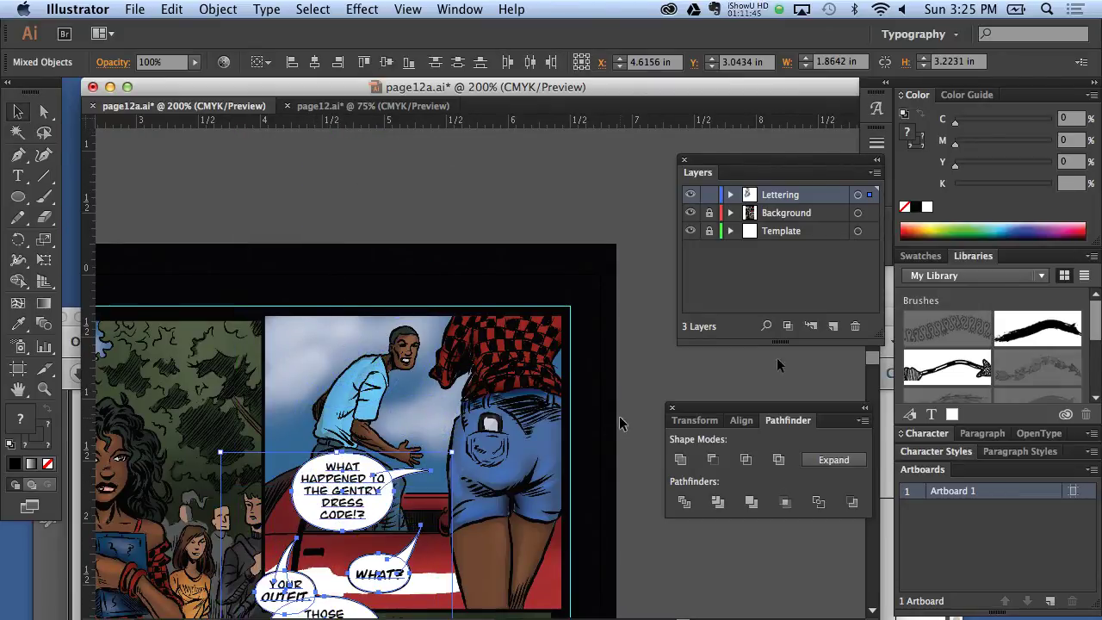
pyautogui.moveTo(868, 365); pyautogui.dragTo(869, 362)
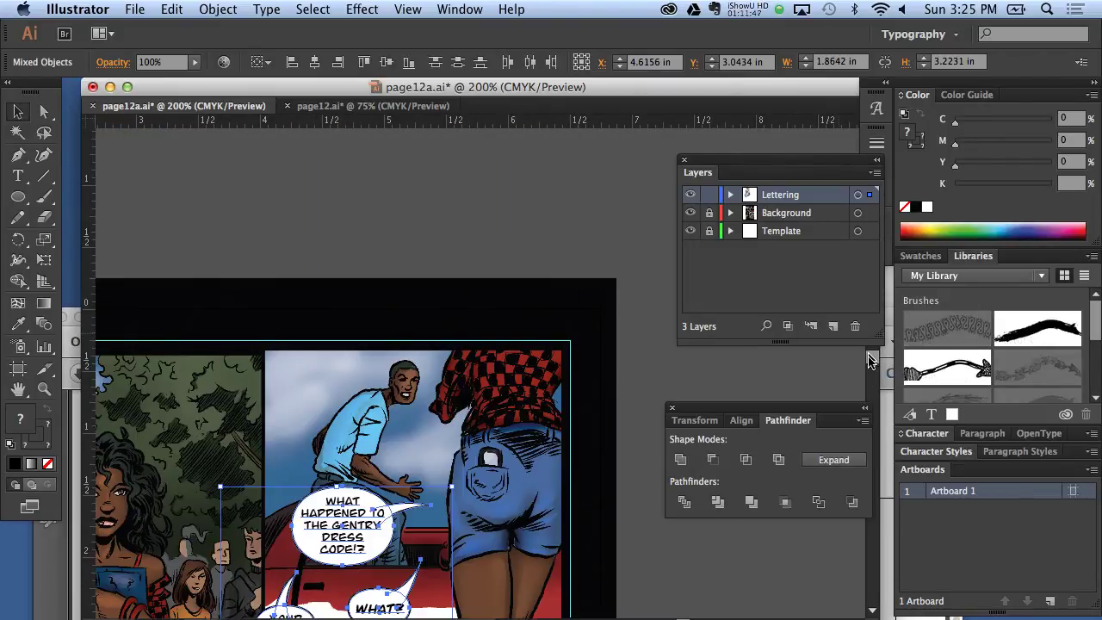
pyautogui.scroll(-5, 868, 362)
pyautogui.scroll(-5, 868, 362)
pyautogui.scroll(4, 868, 361)
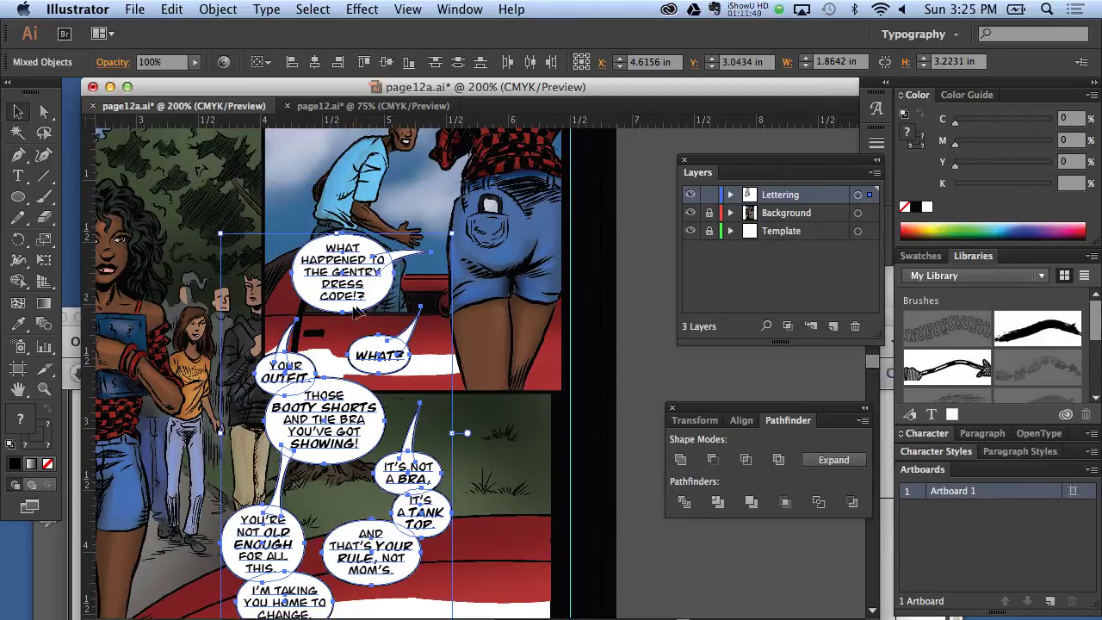
# Step: Move the dress-code balloon up and to the left on its own
pyautogui.click(273, 229)
pyautogui.moveTo(364, 268)
pyautogui.mouseDown()
pyautogui.moveTo(300, 198)
pyautogui.moveTo(296, 229)
pyautogui.mouseUp()
pyautogui.click(398, 344)
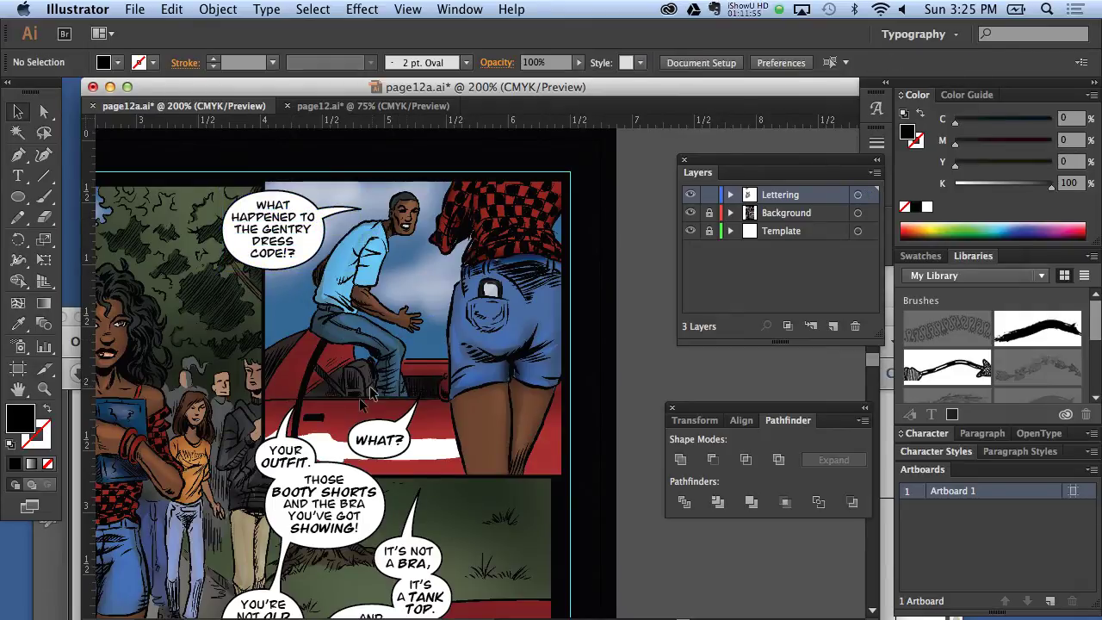
# Step: Reposition the WHAT? balloon, settling it back down onto the car
pyautogui.click(397, 423)
pyautogui.click(360, 387)
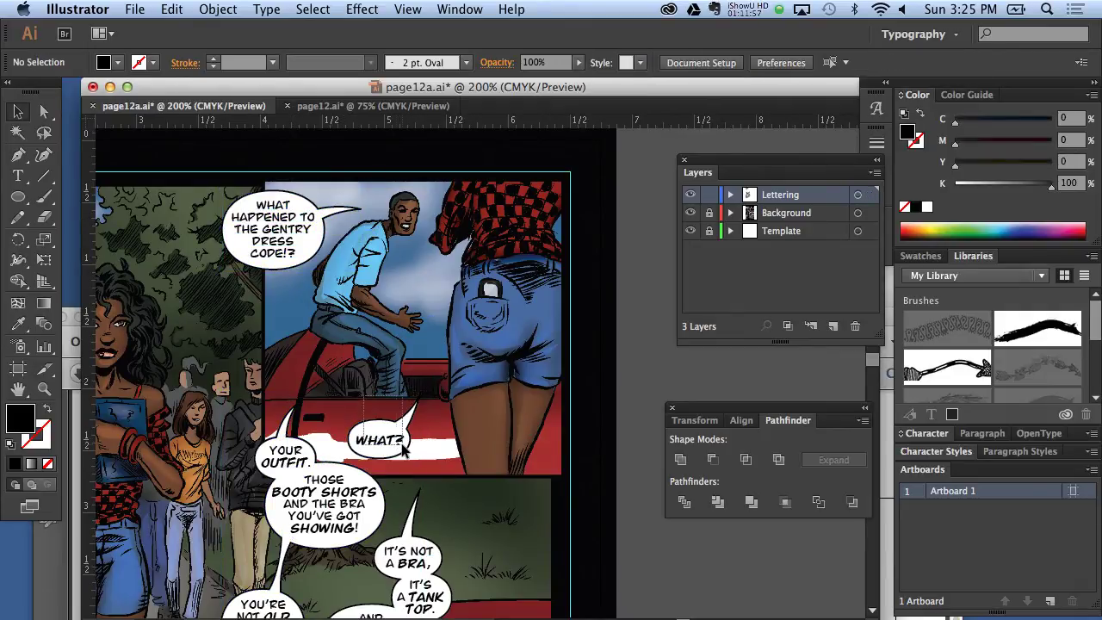
pyautogui.moveTo(404, 450); pyautogui.dragTo(417, 387)
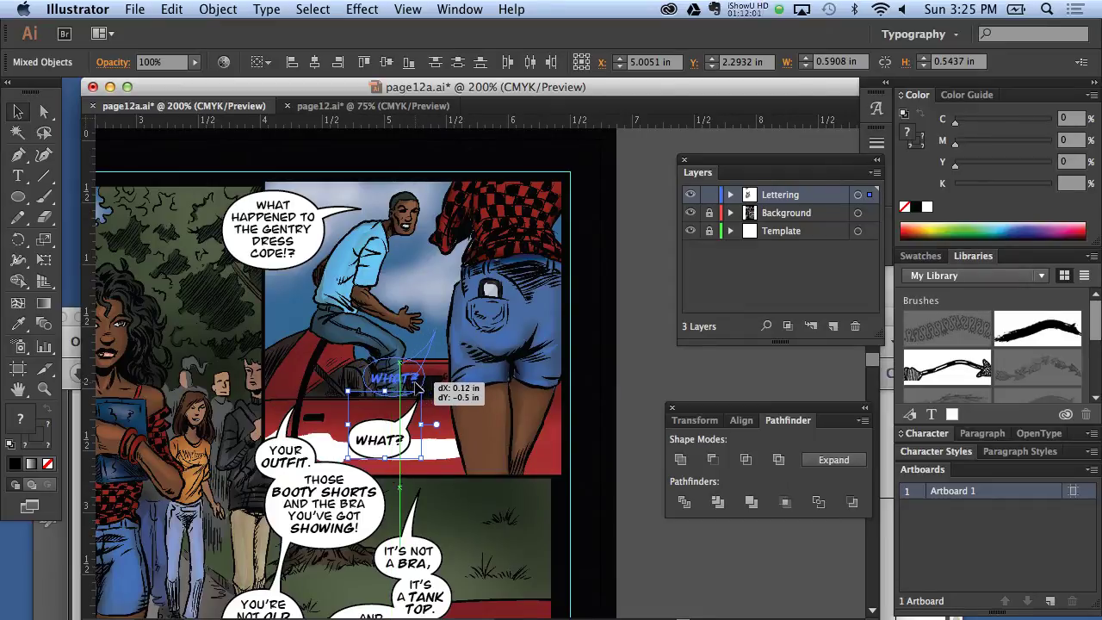
pyautogui.moveTo(417, 388); pyautogui.dragTo(419, 389)
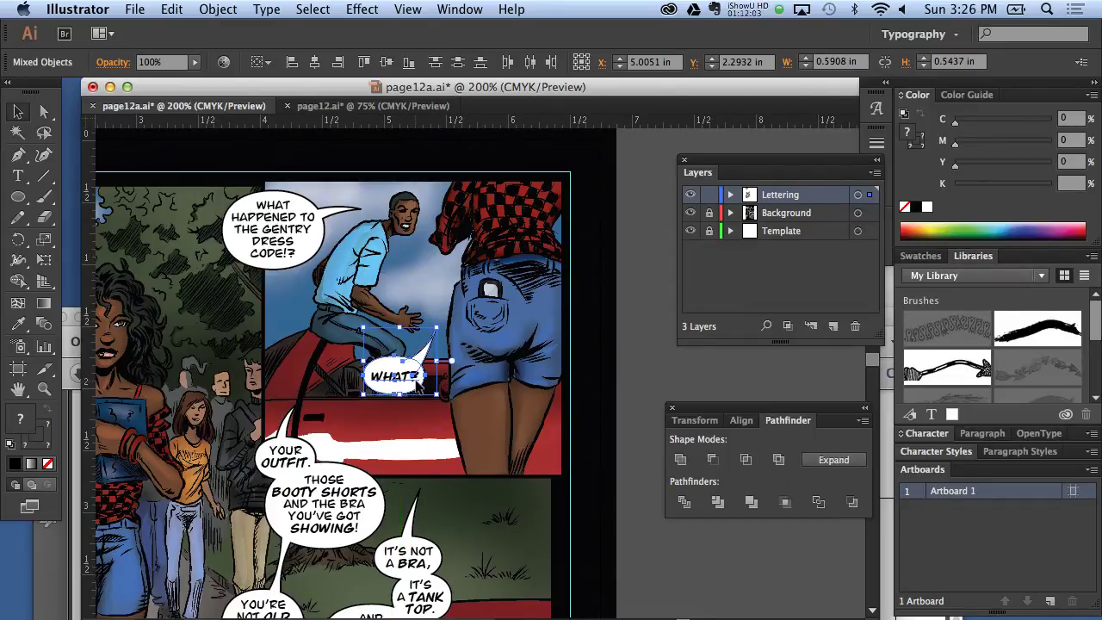
pyautogui.click(427, 450)
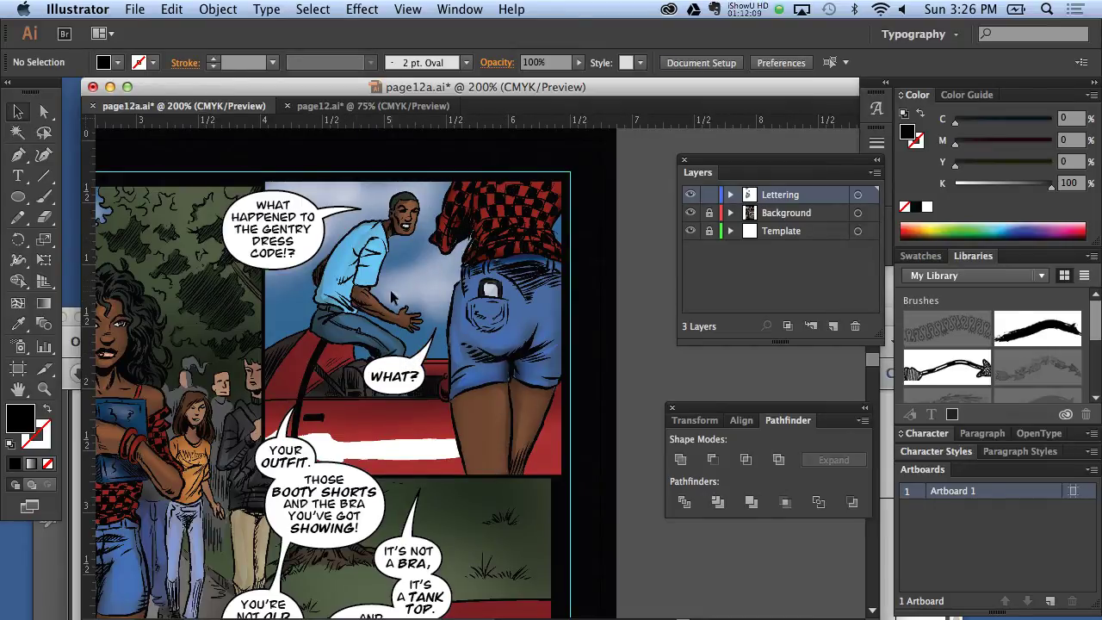
pyautogui.click(394, 370)
pyautogui.moveTo(389, 357)
pyautogui.mouseDown()
pyautogui.moveTo(440, 244)
pyautogui.moveTo(505, 238)
pyautogui.mouseUp()
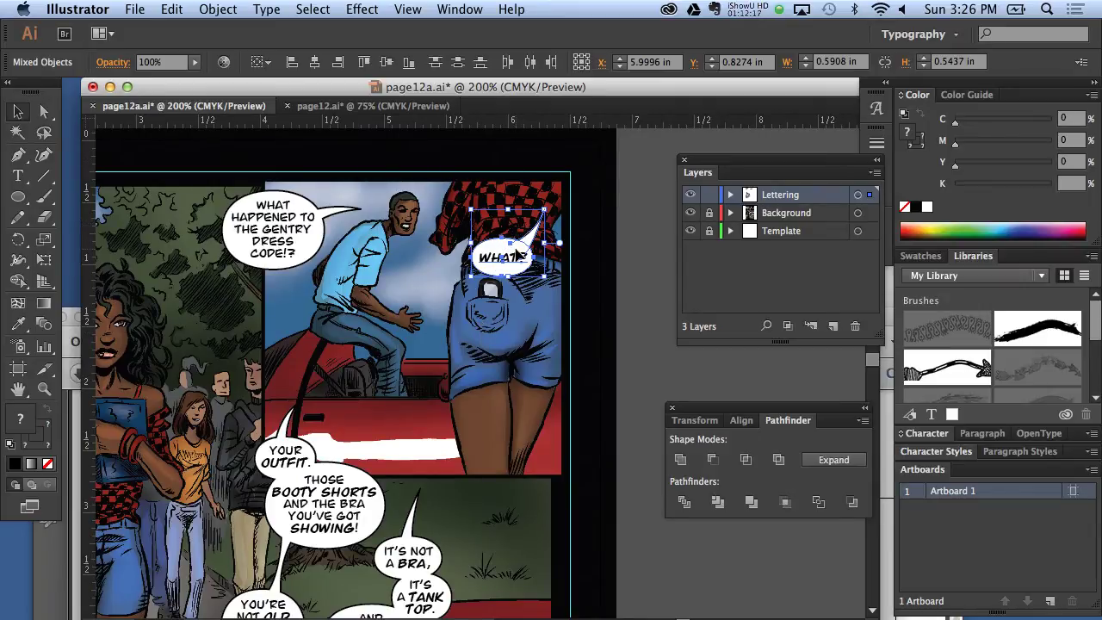
pyautogui.moveTo(515, 226); pyautogui.dragTo(414, 376)
pyautogui.click(394, 398)
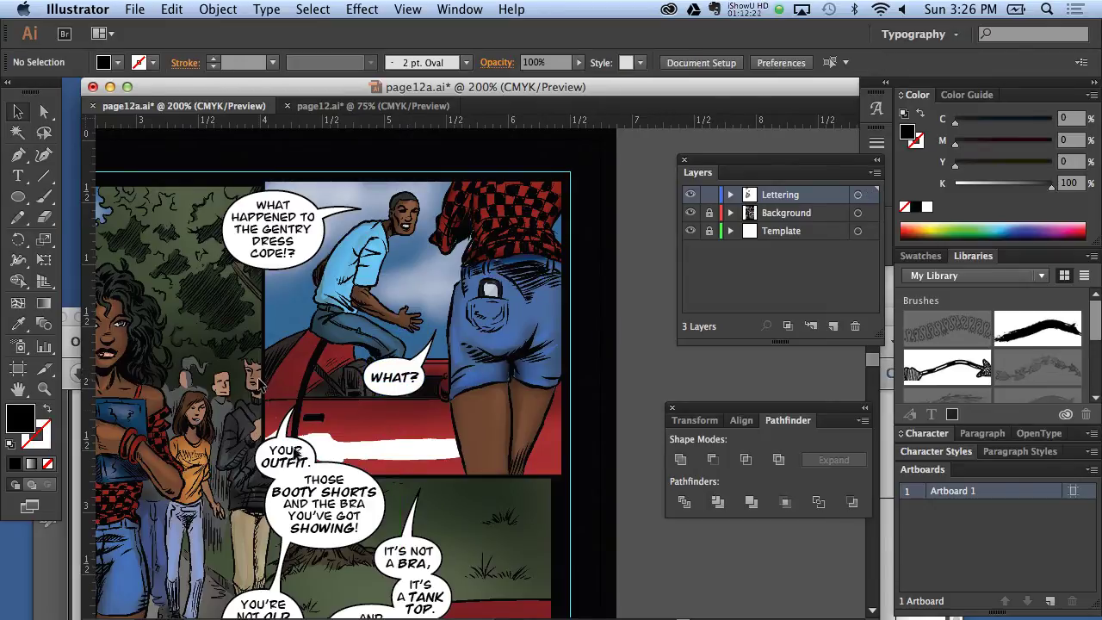
# Step: Raise the lower-left balloon stack about half an inch and nudge it slightly right
pyautogui.scroll(-5, 322, 516)
pyautogui.moveTo(314, 446); pyautogui.dragTo(316, 408)
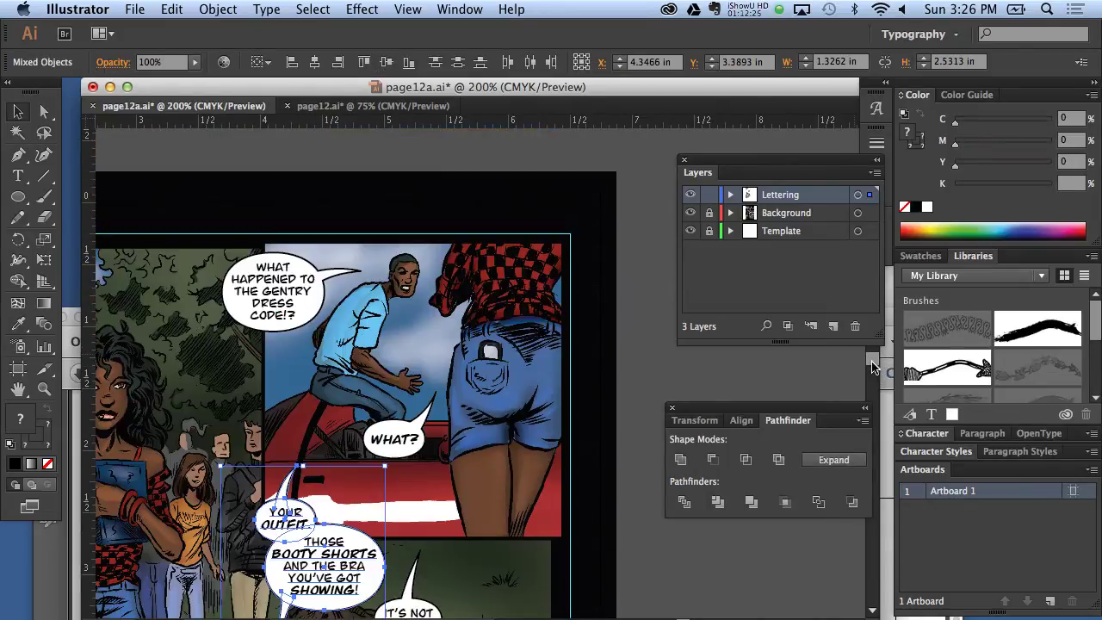
pyautogui.moveTo(873, 372); pyautogui.dragTo(873, 361)
pyautogui.moveTo(363, 402); pyautogui.dragTo(371, 342)
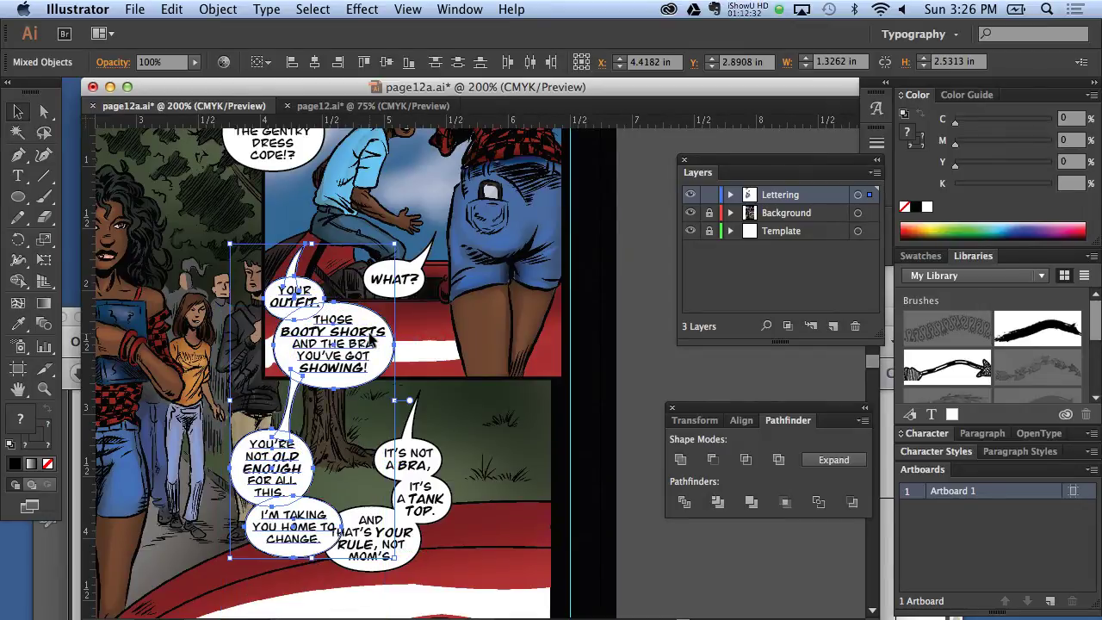
pyautogui.click(184, 258)
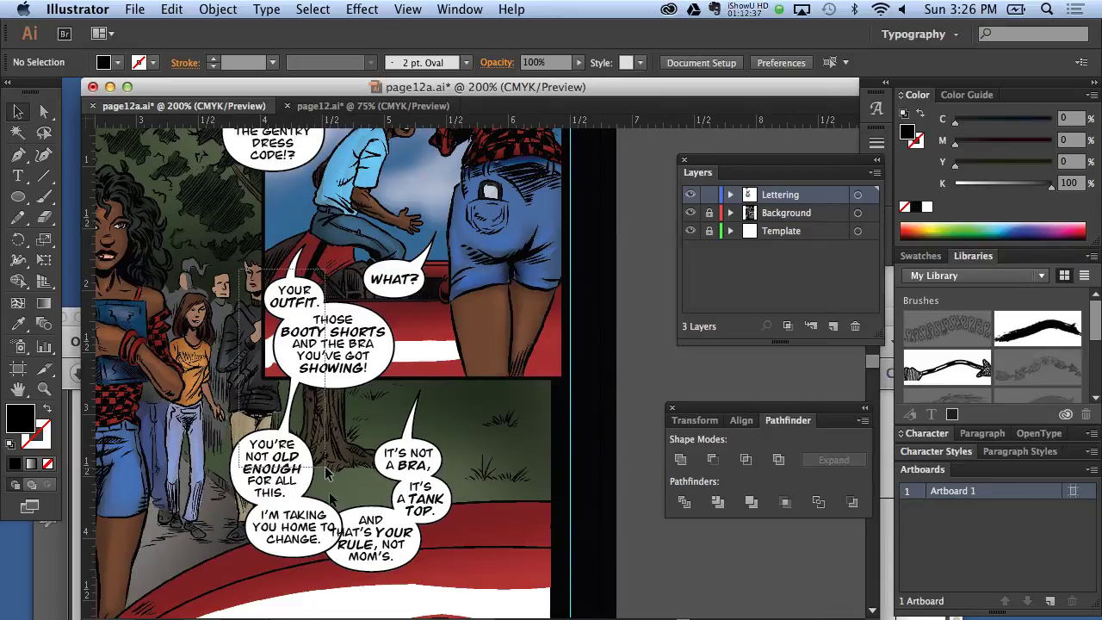
pyautogui.moveTo(247, 284); pyautogui.dragTo(302, 550)
pyautogui.press('Right')
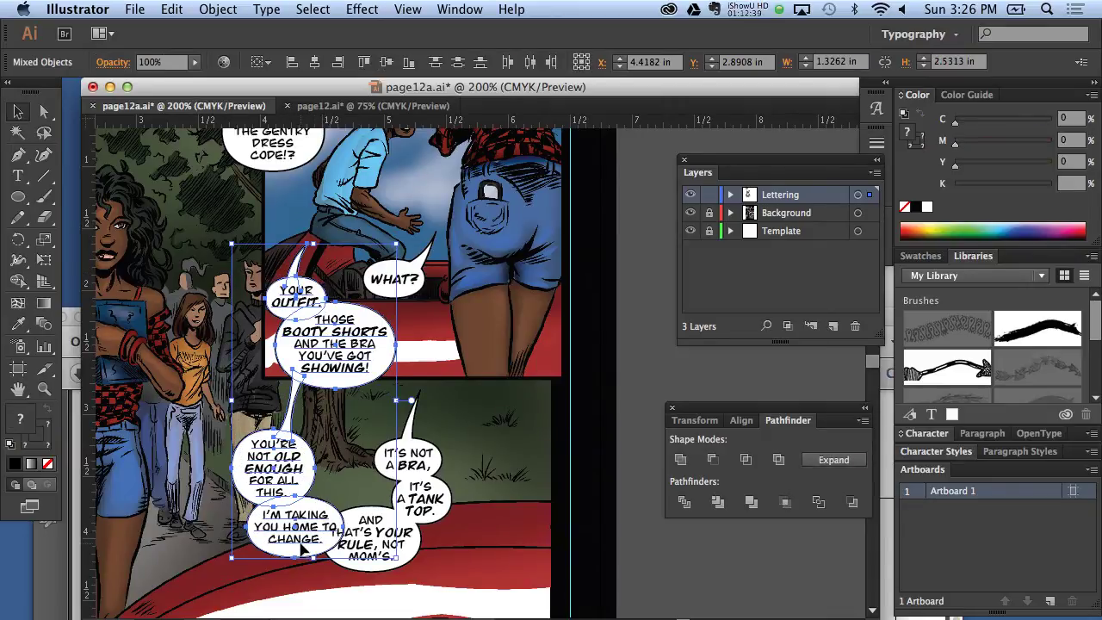
pyautogui.press('Right')
pyautogui.press('Right')
pyautogui.press('Right')
pyautogui.press('Right')
pyautogui.press('Down')
pyautogui.press('Down')
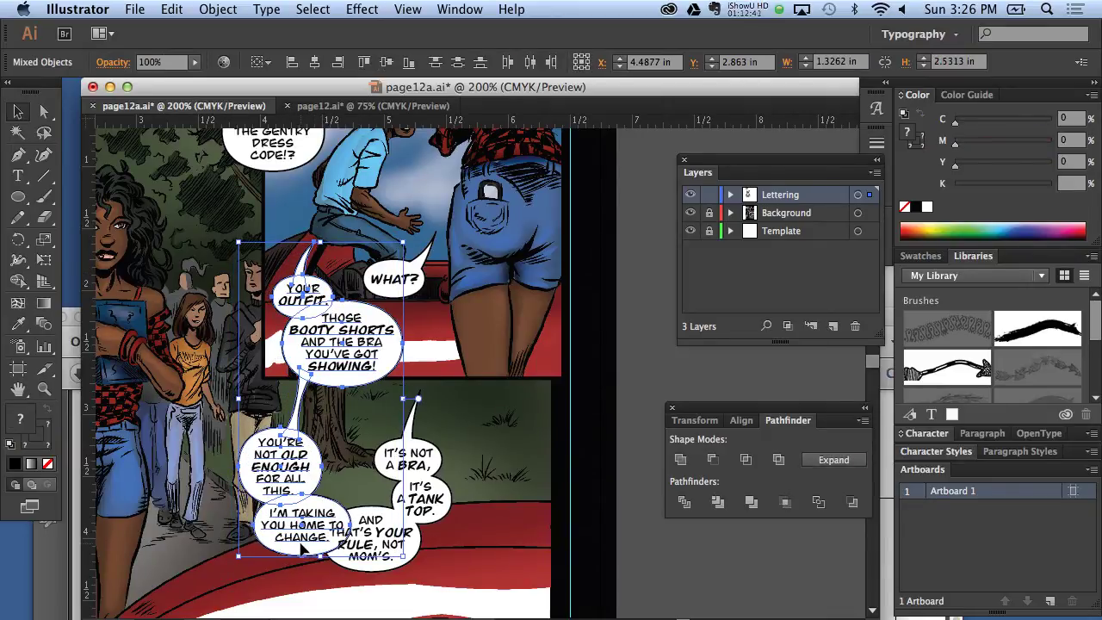
pyautogui.click(452, 355)
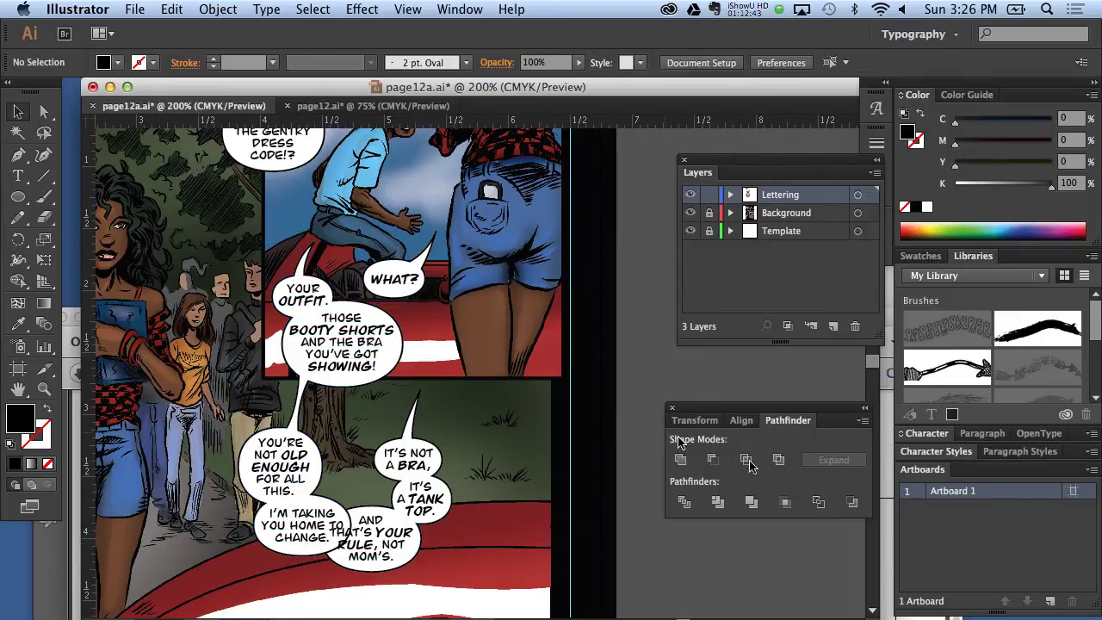
# Step: Move the dress-code balloon down-left, compound a blank balloon copy, and place it at the panel's top edge
pyautogui.scroll(2, 869, 361)
pyautogui.scroll(5, 870, 361)
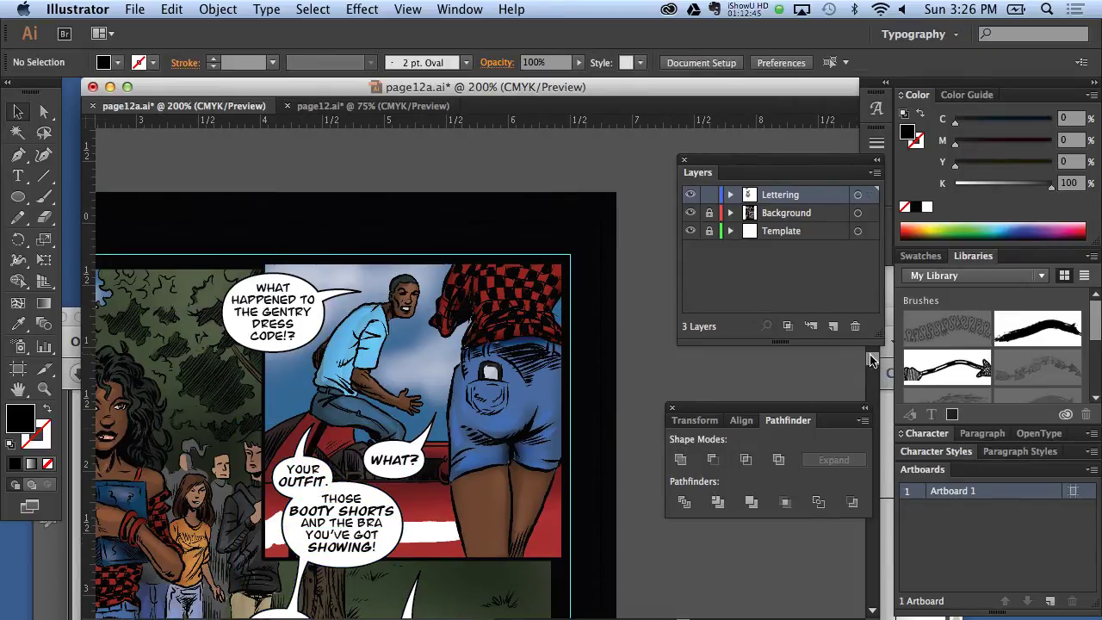
pyautogui.scroll(-2, 870, 362)
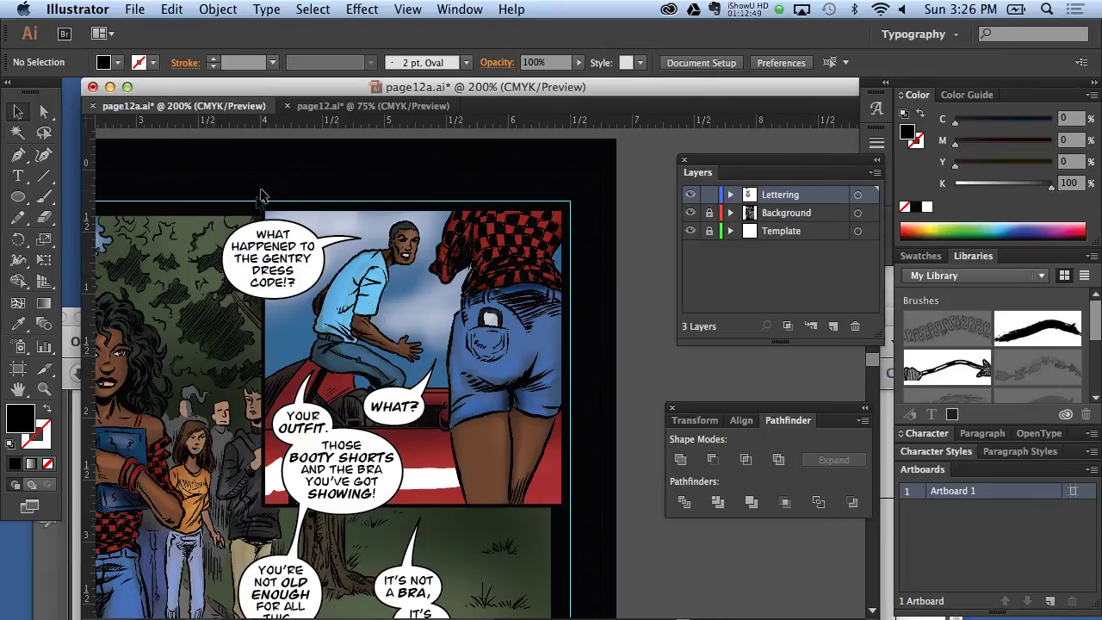
pyautogui.moveTo(258, 198); pyautogui.dragTo(328, 280)
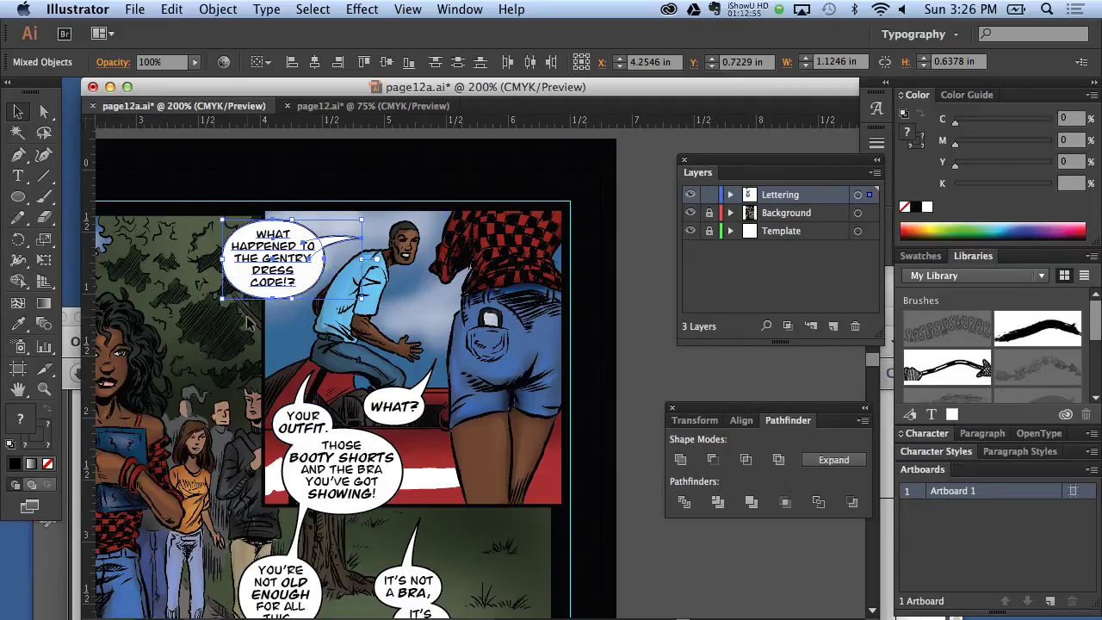
pyautogui.moveTo(308, 256); pyautogui.dragTo(244, 336)
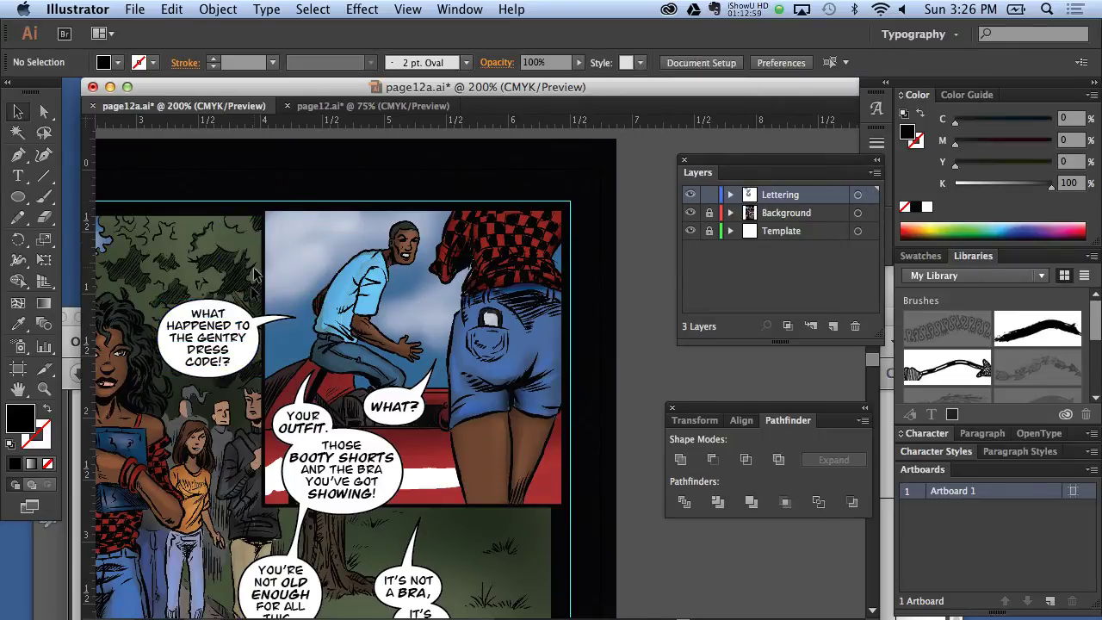
pyautogui.hotkey('ctrl', '8')
pyautogui.moveTo(241, 307); pyautogui.dragTo(328, 209)
# Step: Nudge the blank balloon and draw a thin wide rectangle across its top
pyautogui.press('Left')
pyautogui.press('Left')
pyautogui.press('Left')
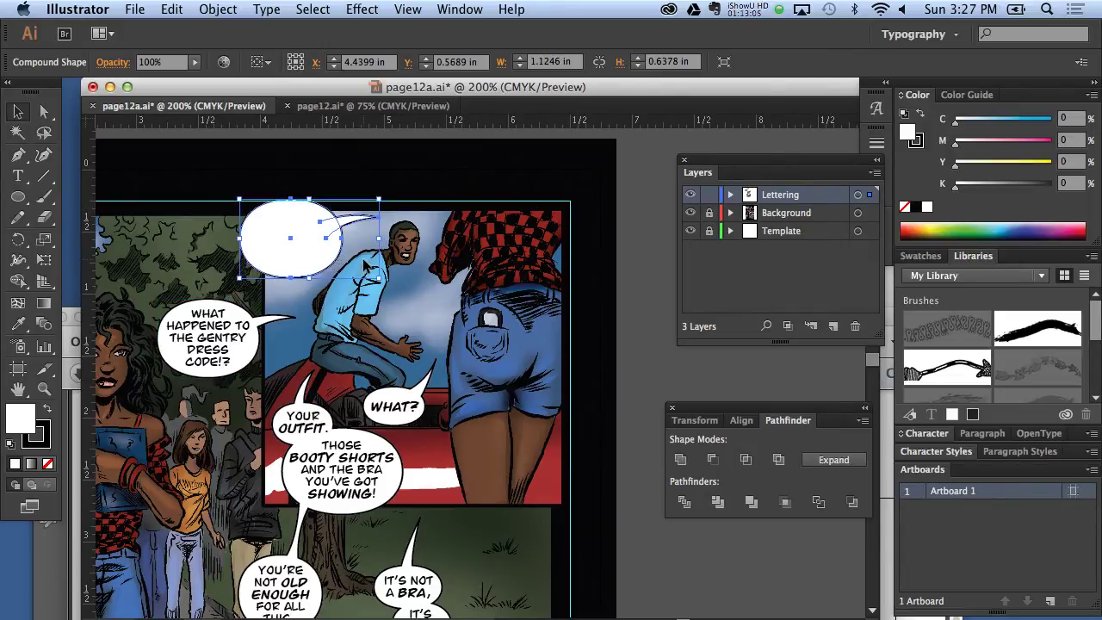
pyautogui.press('Right')
pyautogui.press('Right')
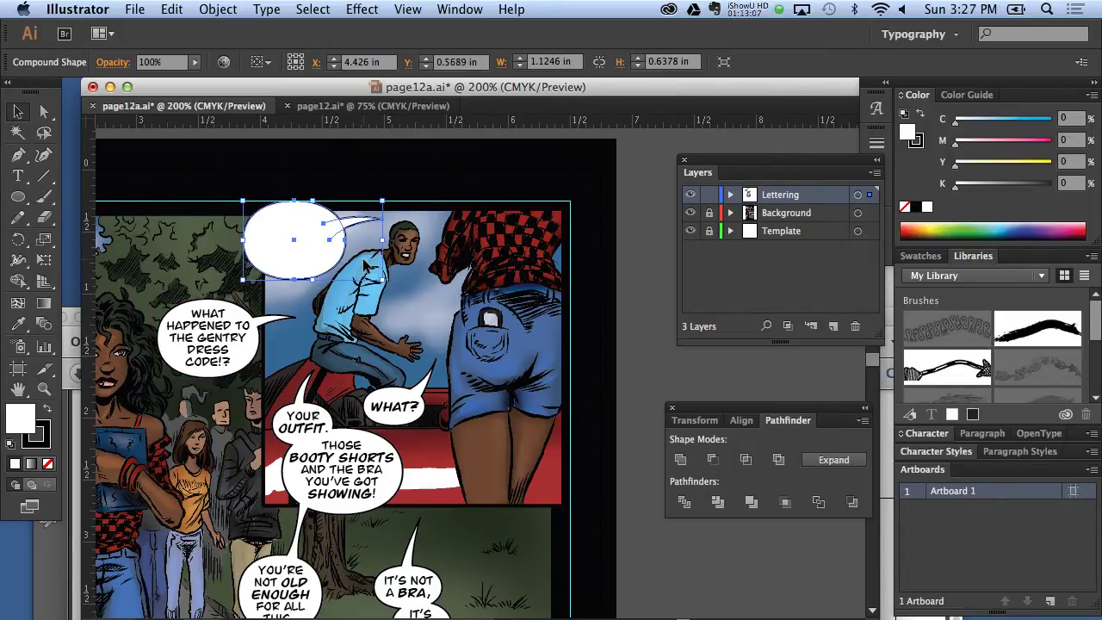
pyautogui.click(196, 183)
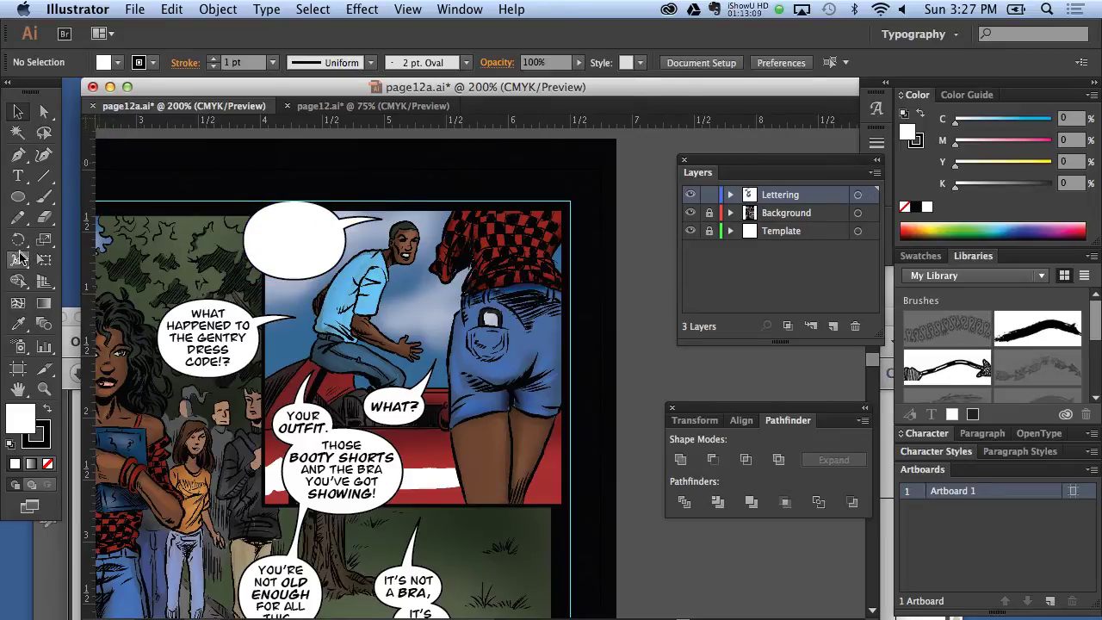
pyautogui.moveTo(18, 197); pyautogui.dragTo(68, 207)
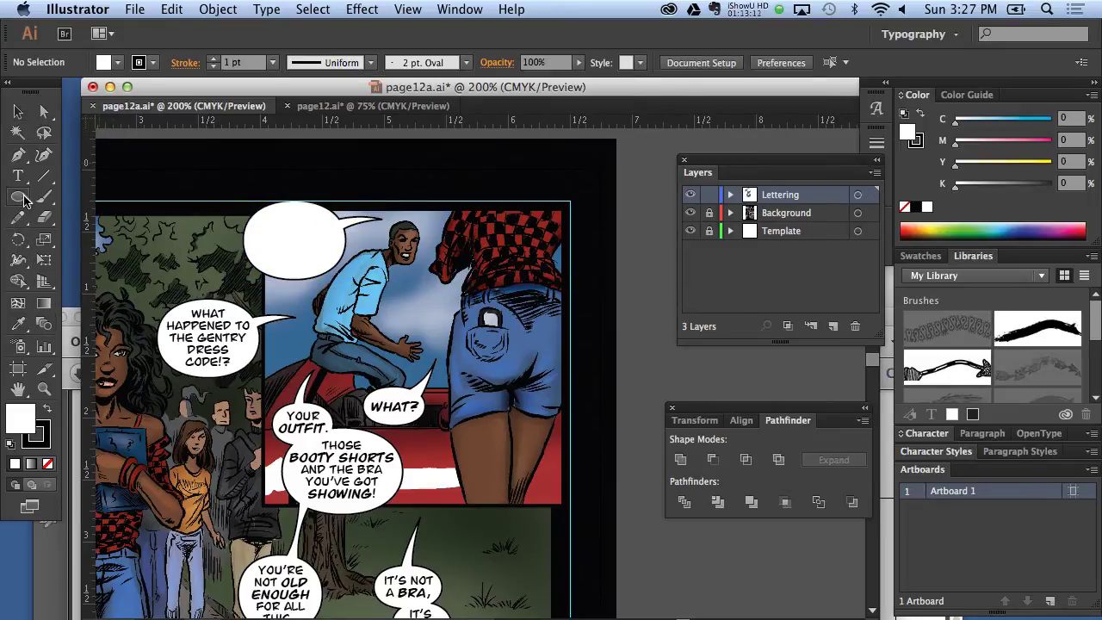
pyautogui.moveTo(227, 188); pyautogui.dragTo(264, 289)
pyautogui.moveTo(219, 178); pyautogui.dragTo(360, 211)
pyautogui.moveTo(362, 210); pyautogui.dragTo(365, 209)
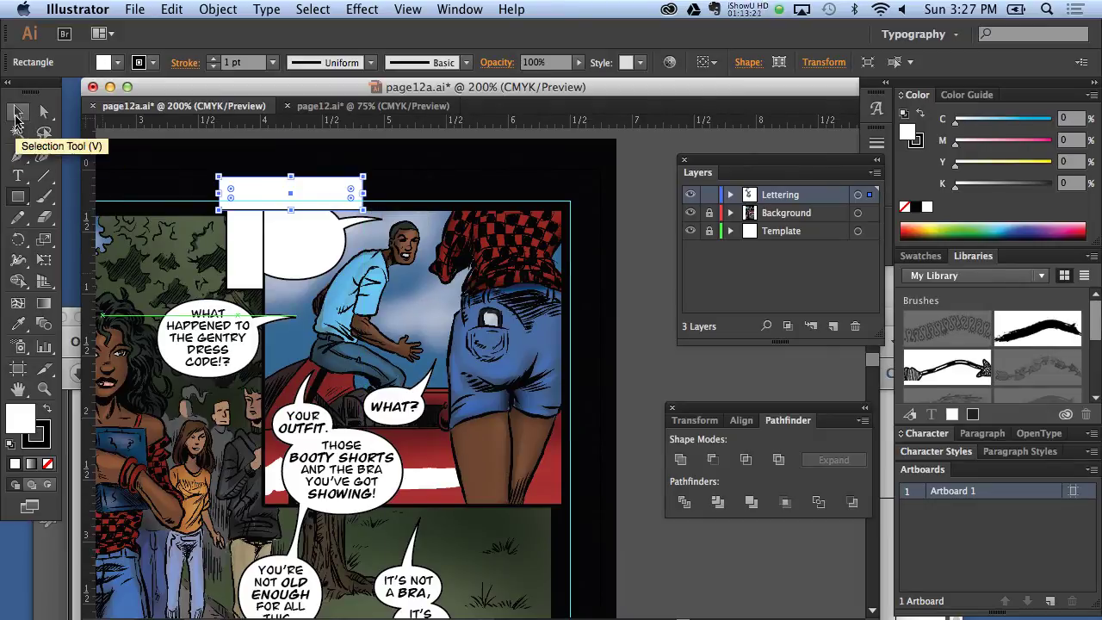
# Step: Subtract the top rectangle from the oval with Pathfinder Minus Front
pyautogui.click(43, 112)
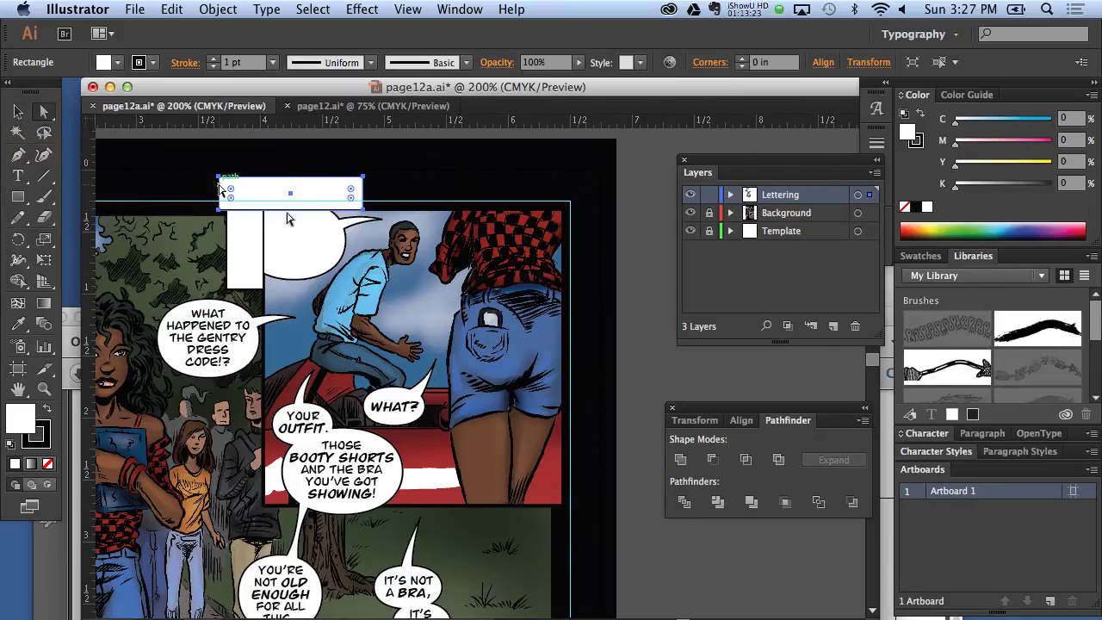
pyautogui.click(370, 224)
pyautogui.click(370, 226)
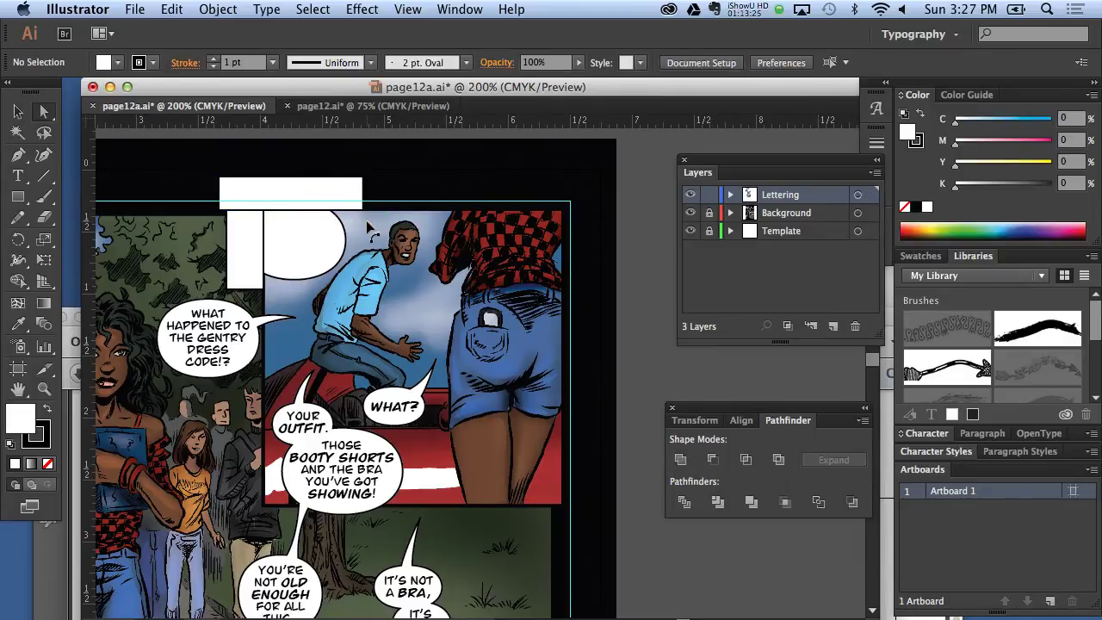
pyautogui.click(17, 112)
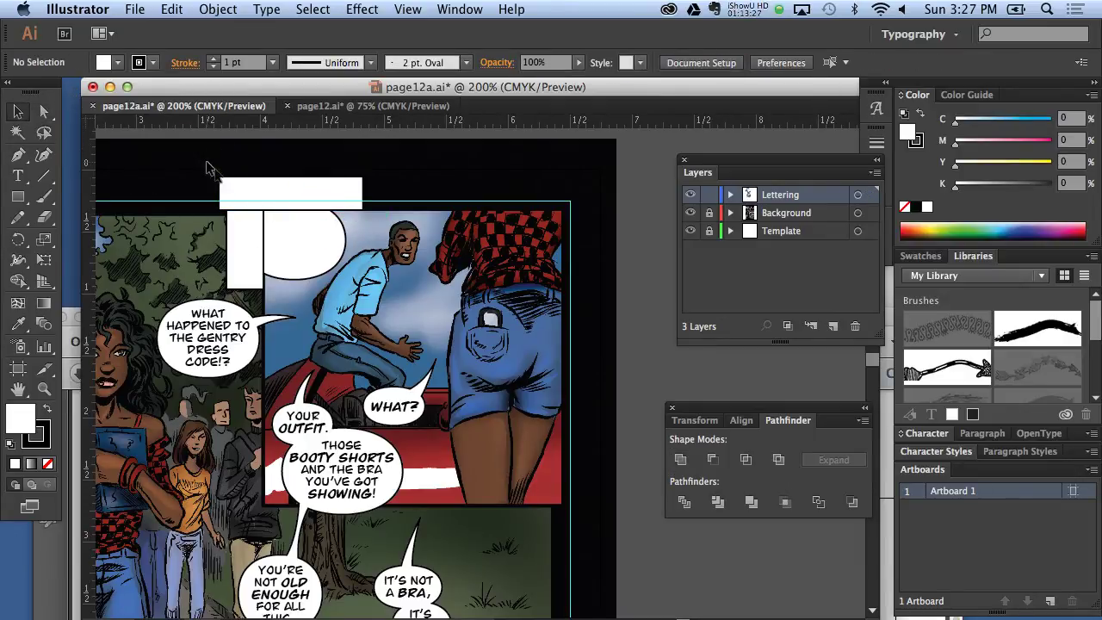
pyautogui.moveTo(211, 168); pyautogui.dragTo(327, 265)
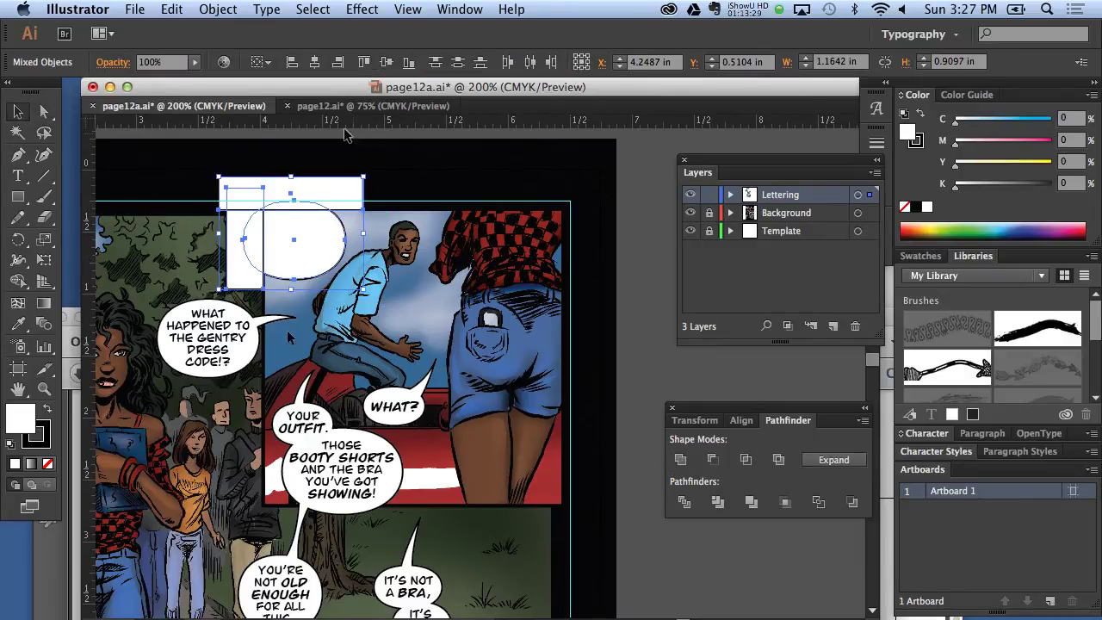
pyautogui.click(711, 465)
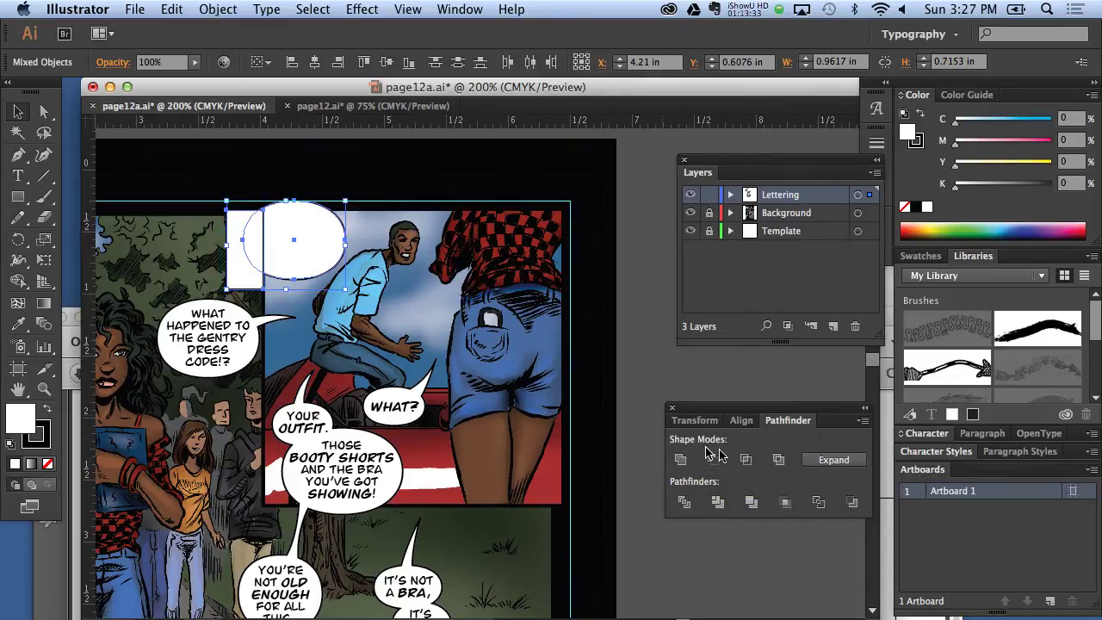
# Step: Bring the white rectangle to the front and unite it with the oval
pyautogui.click(238, 169)
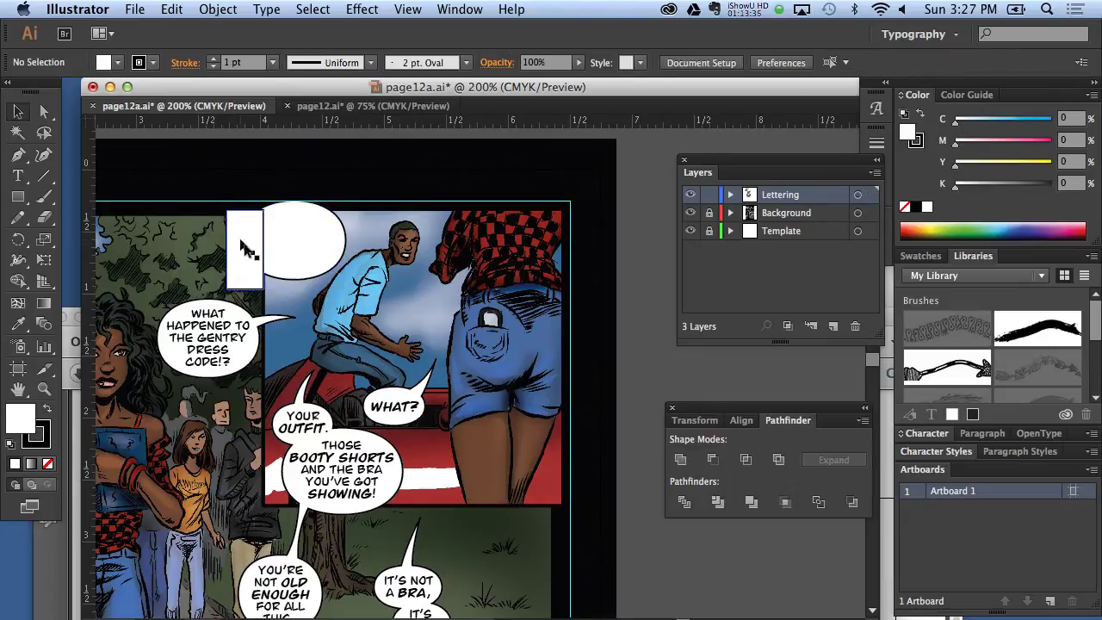
pyautogui.click(245, 250)
pyautogui.click(219, 9)
pyautogui.moveTo(233, 46)
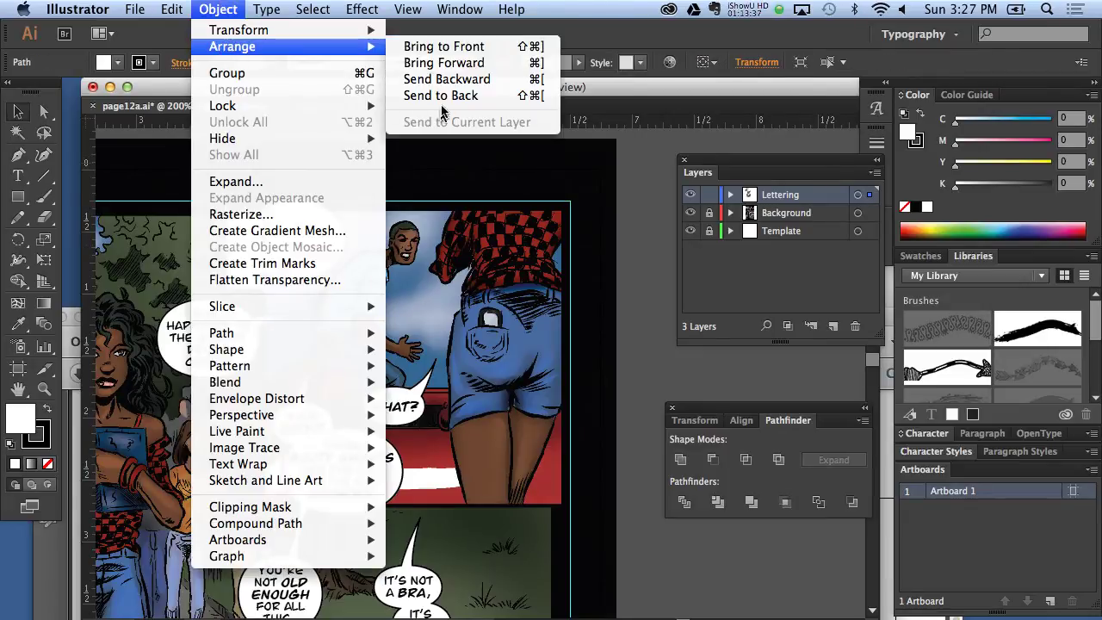
pyautogui.click(443, 47)
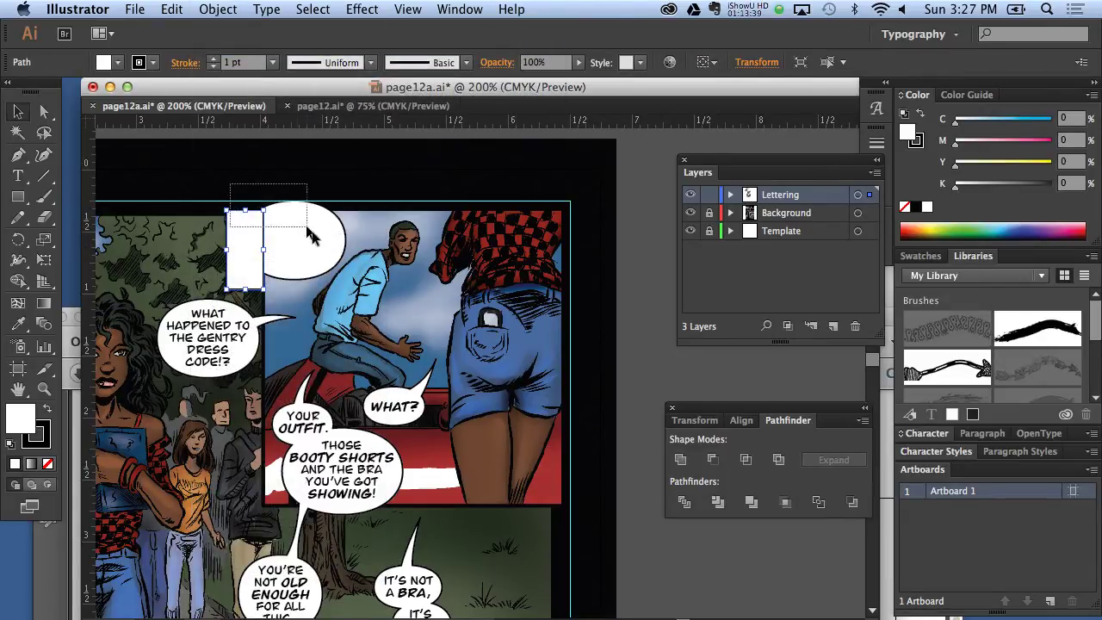
pyautogui.keyDown('shift'); pyautogui.click(308, 221); pyautogui.keyUp('shift')
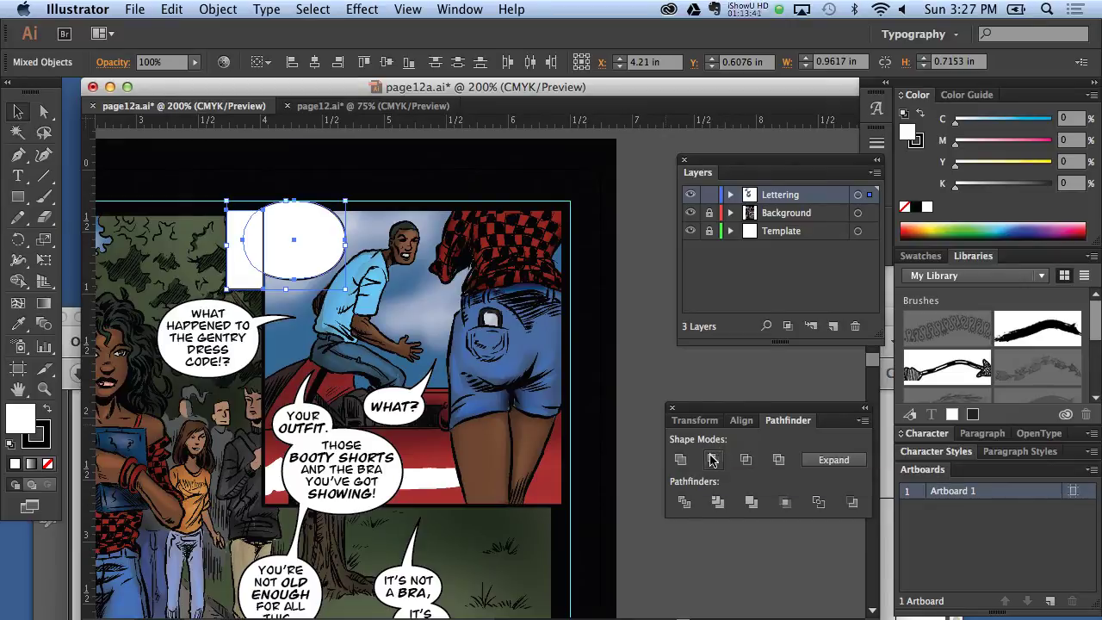
pyautogui.click(681, 463)
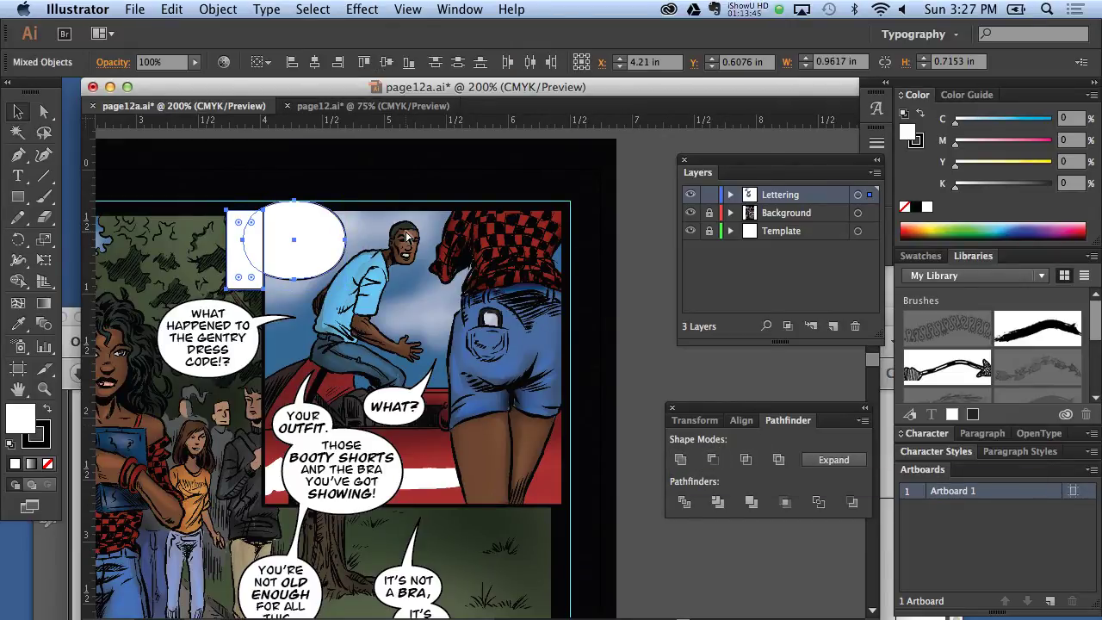
# Step: Release the compound shape into pieces, then unite the rectangle and oval again
pyautogui.moveTo(219, 178); pyautogui.dragTo(362, 209)
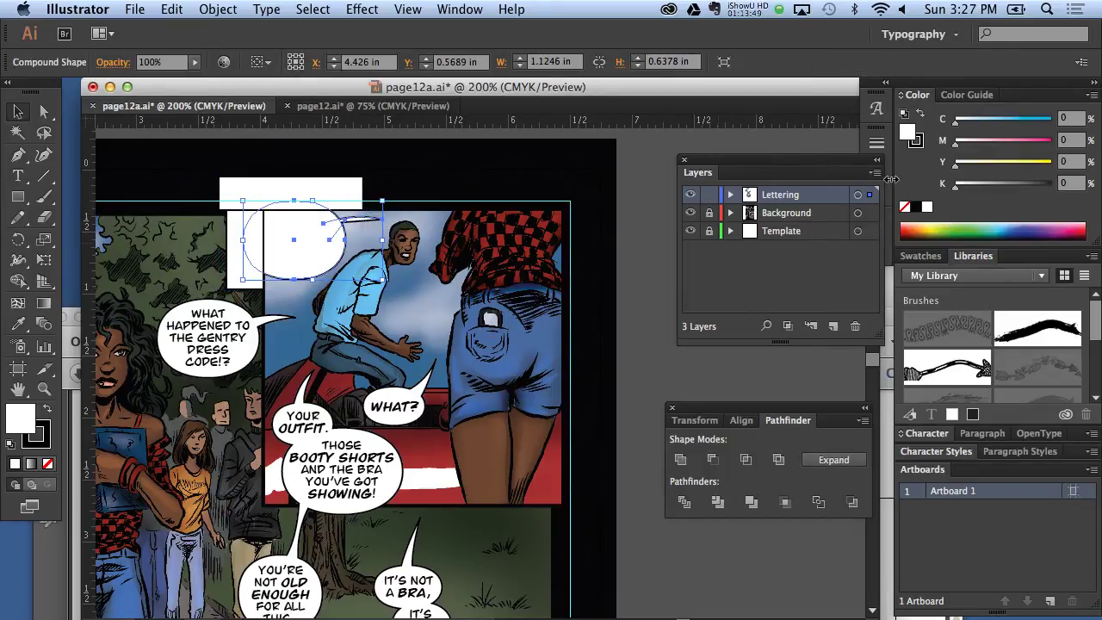
pyautogui.click(861, 420)
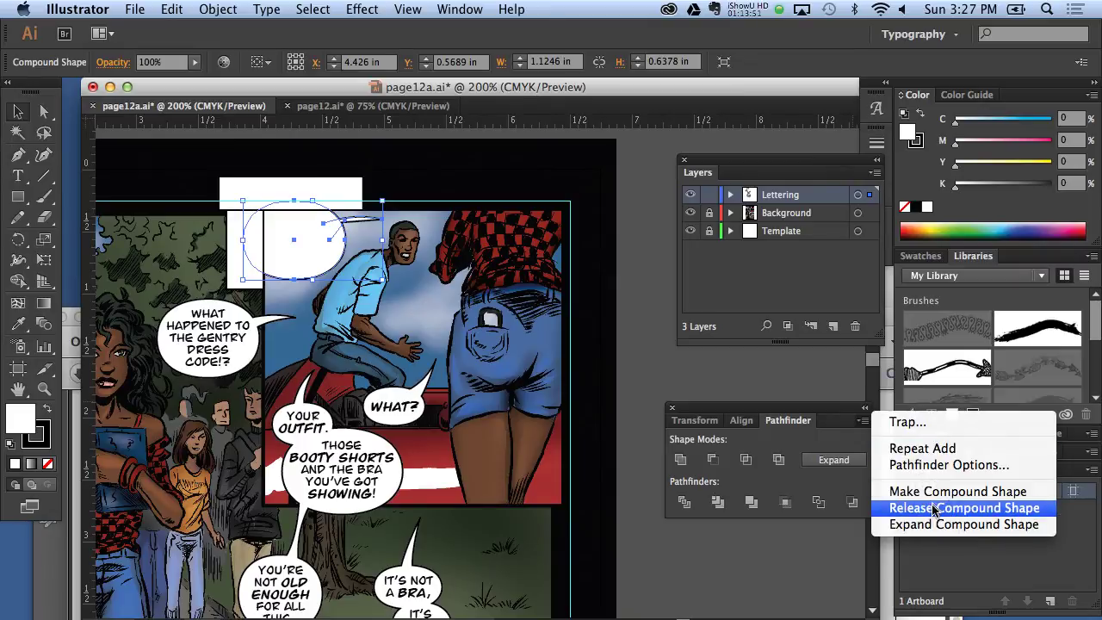
pyautogui.click(947, 509)
pyautogui.click(633, 480)
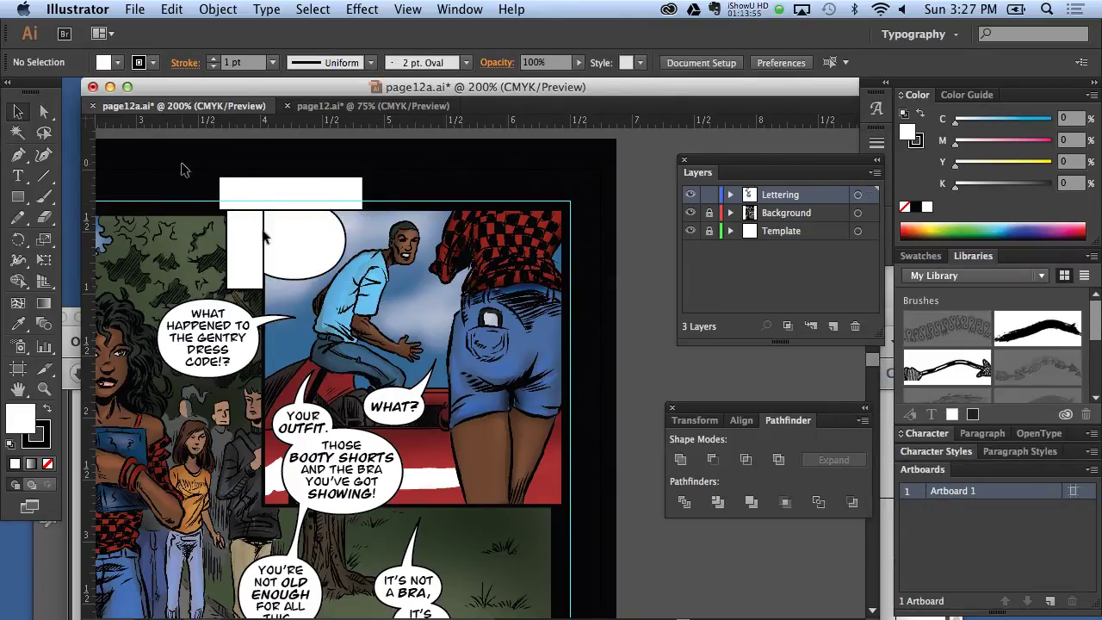
pyautogui.moveTo(181, 164)
pyautogui.mouseDown()
pyautogui.moveTo(301, 254)
pyautogui.moveTo(291, 235)
pyautogui.mouseUp()
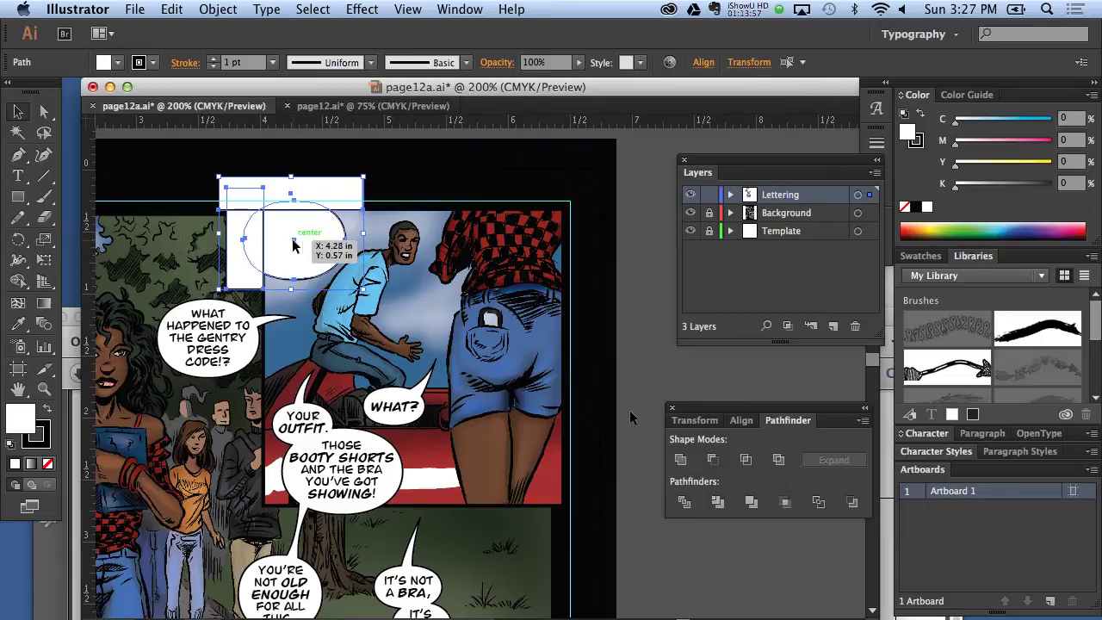
pyautogui.click(681, 461)
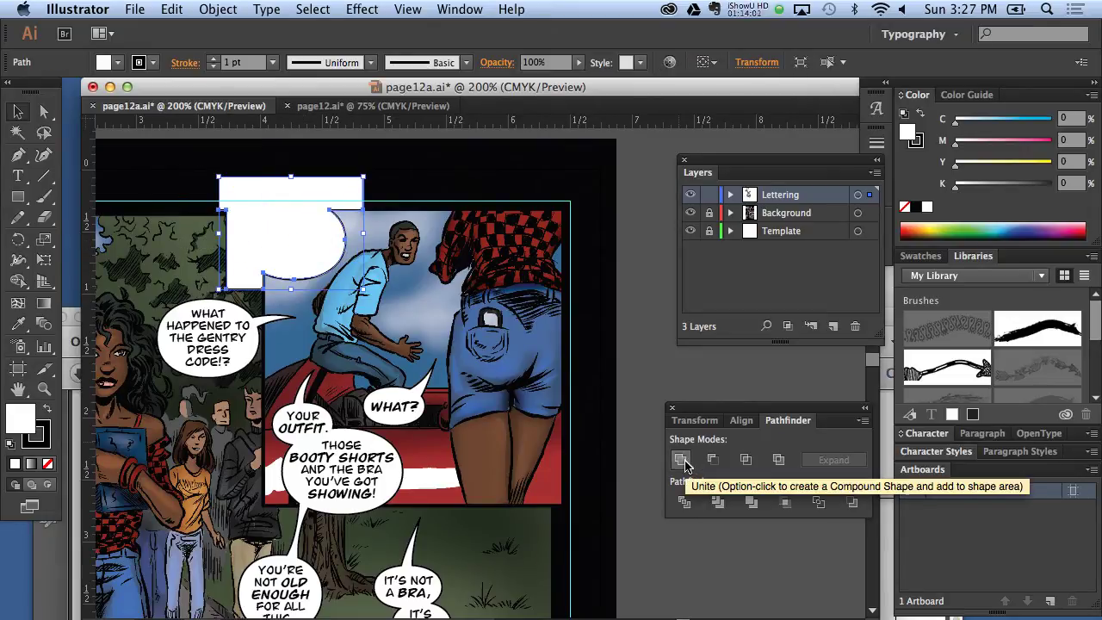
# Step: Trim the ellipse's top flat against the rectangle with Pathfinder Minus Front
pyautogui.click(624, 379)
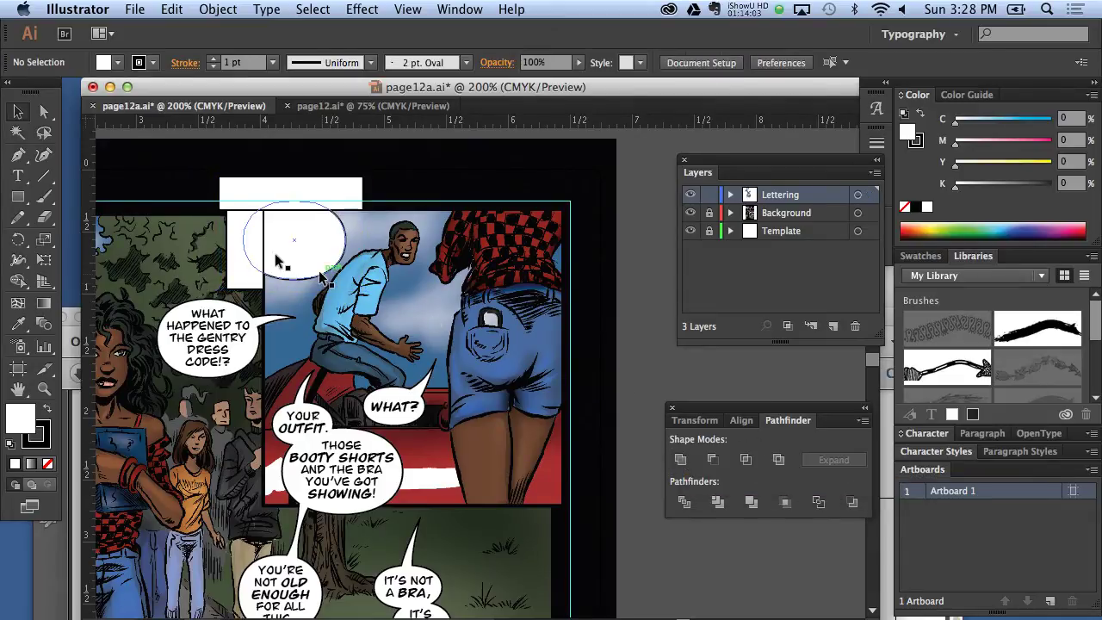
pyautogui.click(258, 250)
pyautogui.click(361, 8)
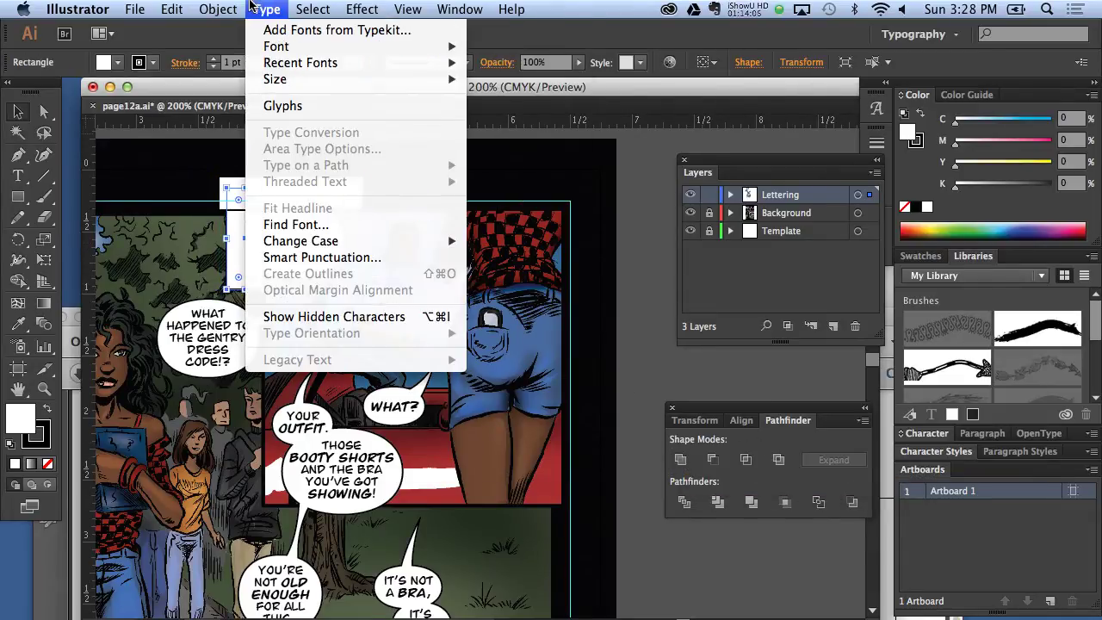
pyautogui.click(258, 8)
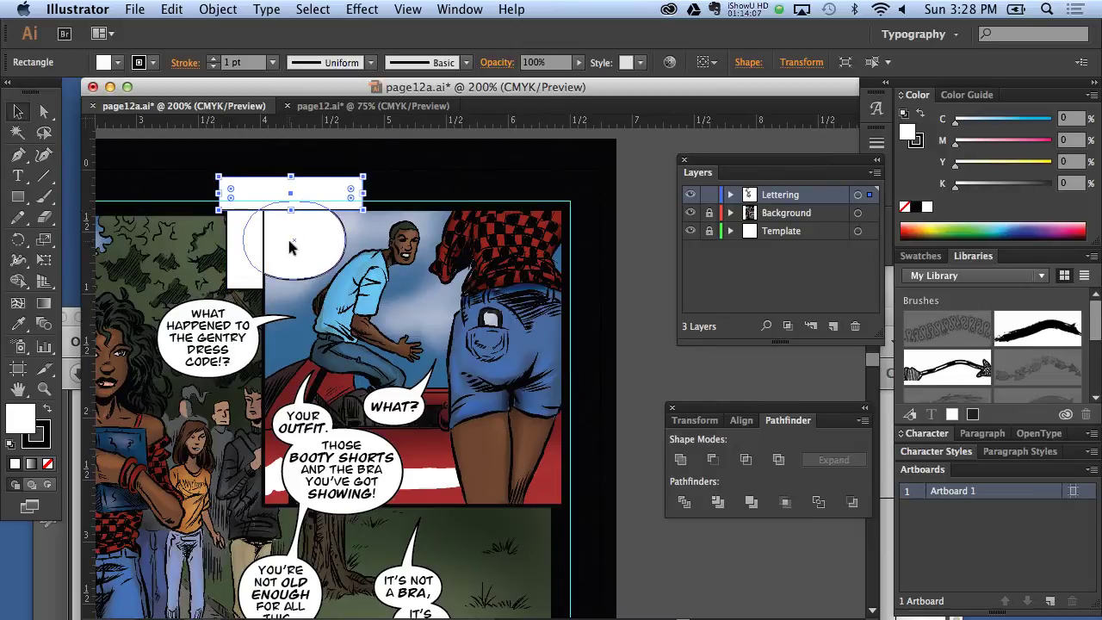
pyautogui.keyDown('shift'); pyautogui.click(290, 247); pyautogui.keyUp('shift')
pyautogui.click(713, 460)
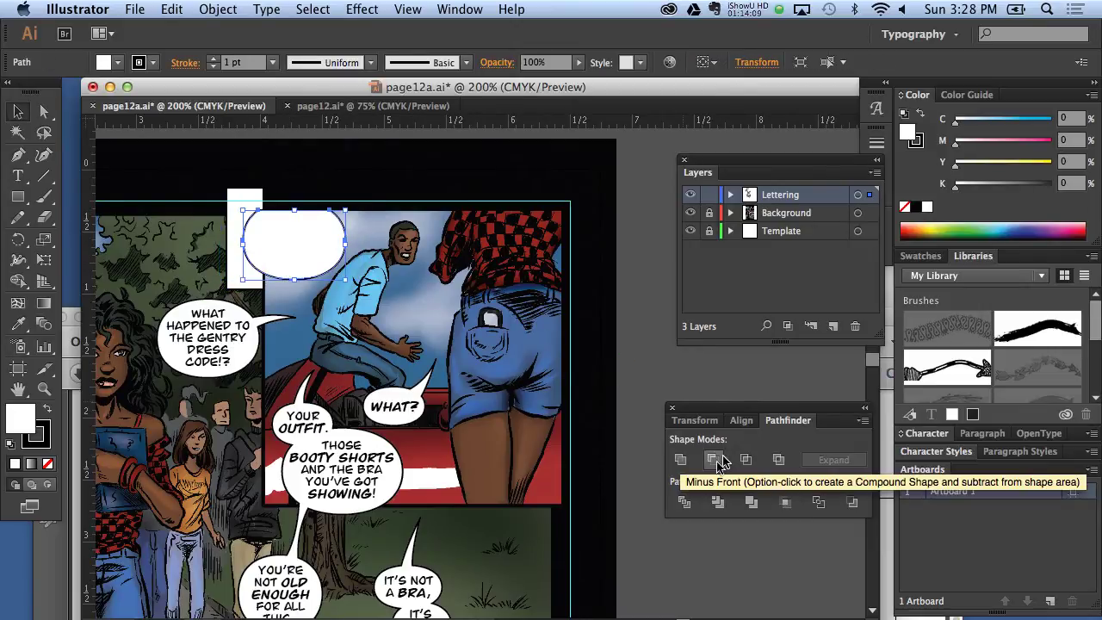
# Step: Bring the white rectangle to the front and cut the ellipse out of it
pyautogui.click(238, 222)
pyautogui.click(267, 9)
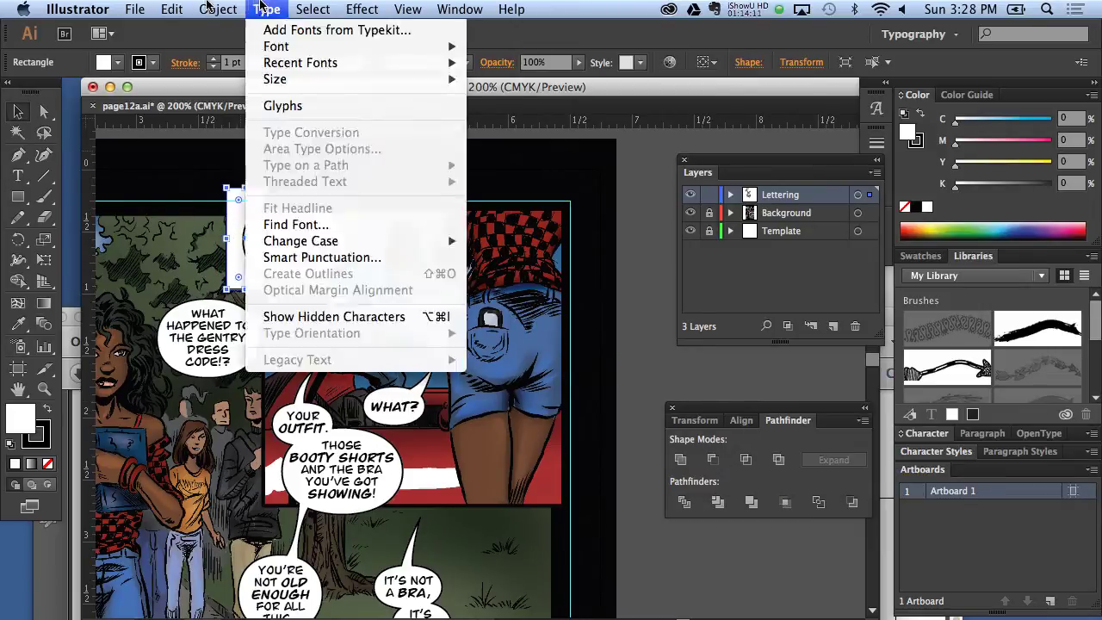
pyautogui.moveTo(232, 47)
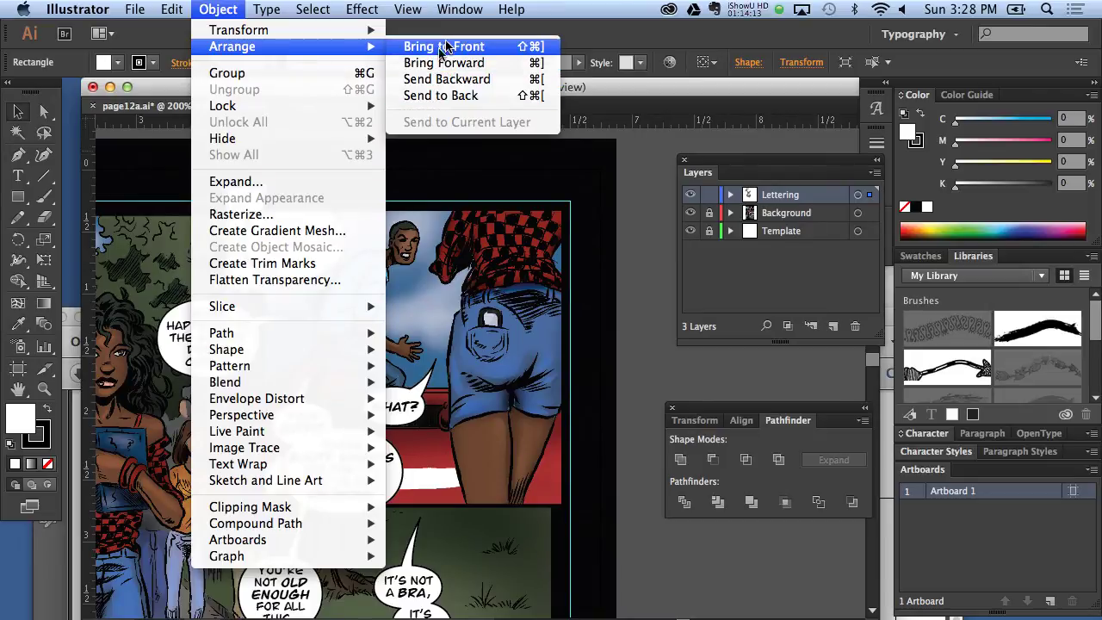
pyautogui.click(441, 46)
pyautogui.keyDown('shift'); pyautogui.click(327, 250); pyautogui.keyUp('shift')
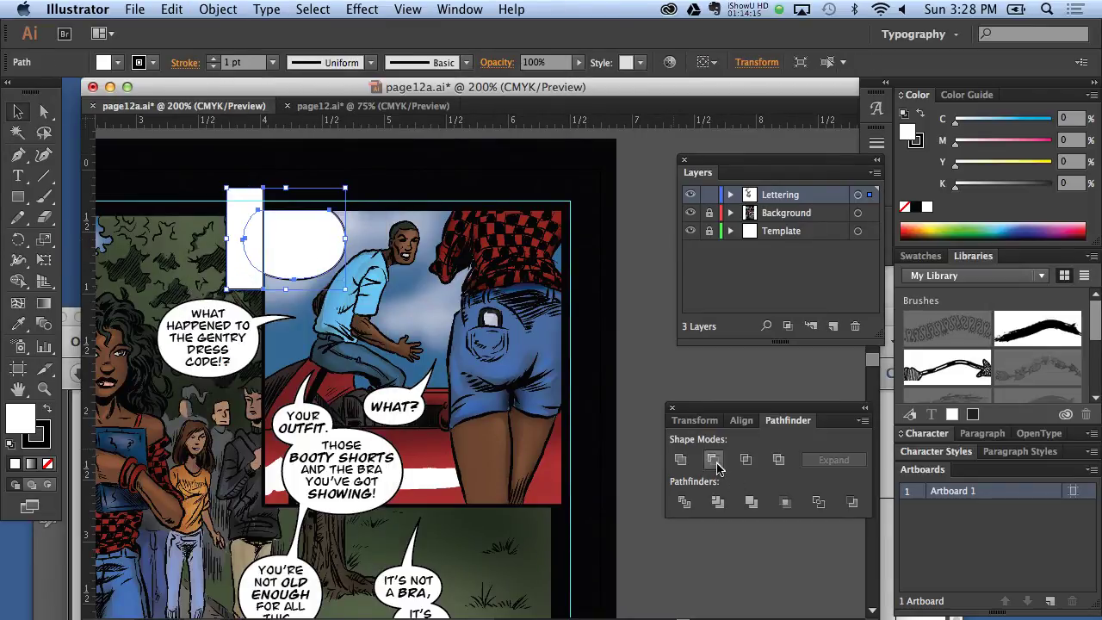
pyautogui.click(713, 460)
pyautogui.click(442, 285)
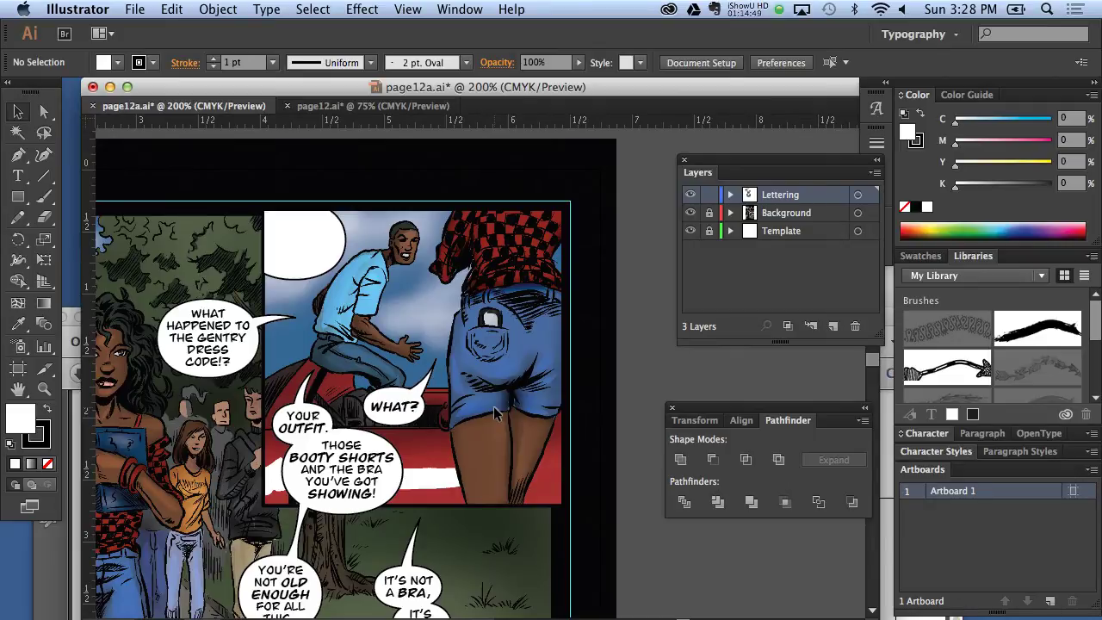
# Step: Remove the test oval and tuck the dress-code balloon into the middle panel's top-left
pyautogui.hotkey('ctrl', 'z')
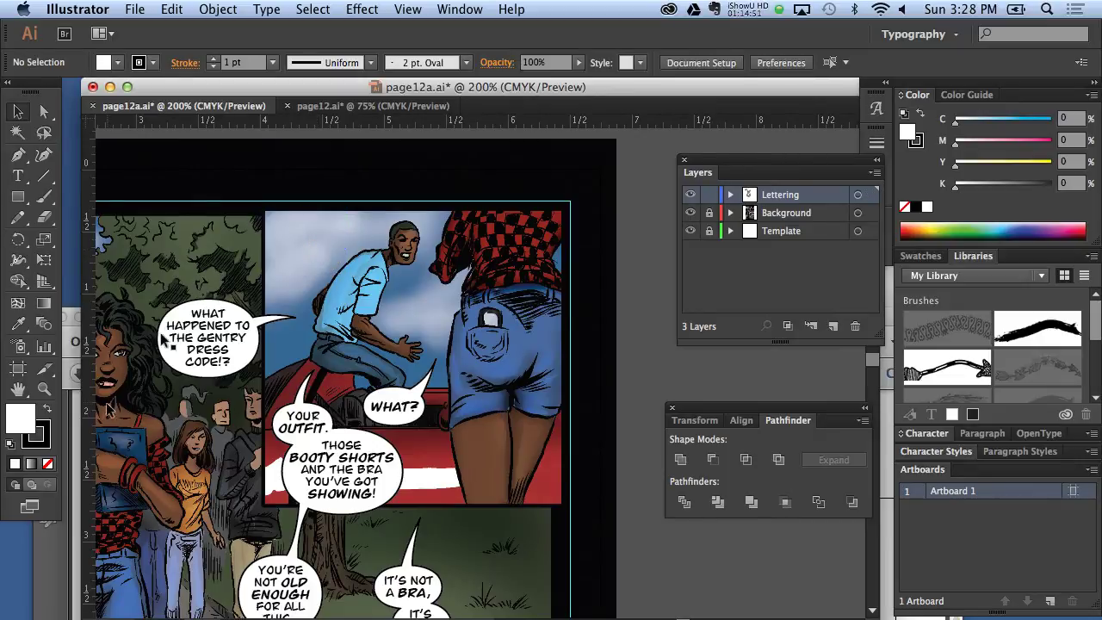
pyautogui.moveTo(235, 353)
pyautogui.mouseDown()
pyautogui.moveTo(281, 261)
pyautogui.moveTo(298, 271)
pyautogui.mouseUp()
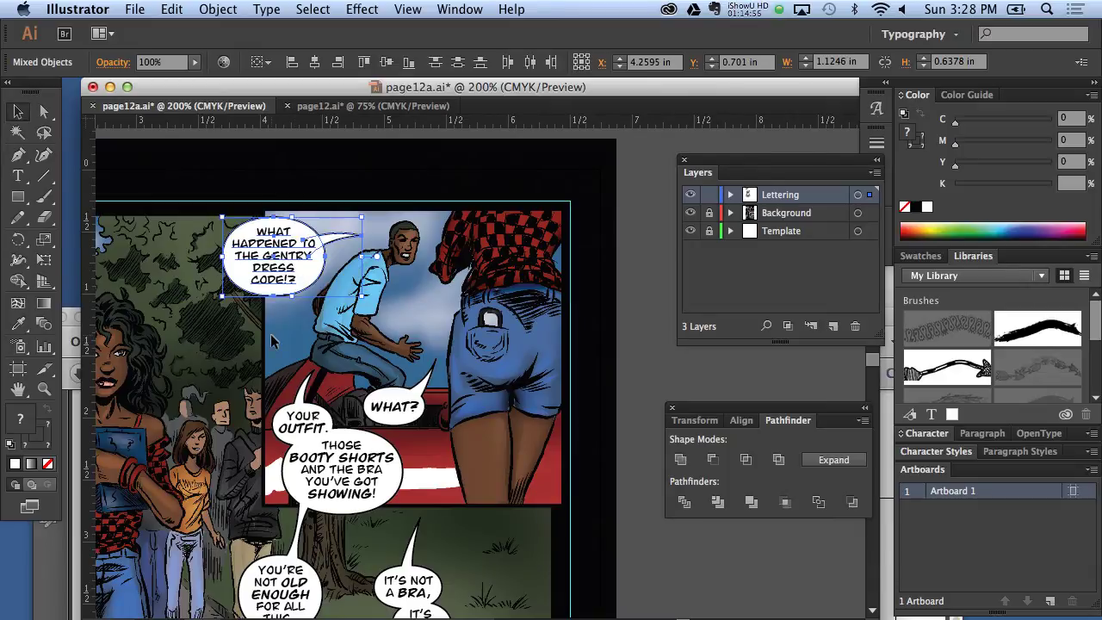
pyautogui.click(271, 341)
pyautogui.moveTo(301, 88)
pyautogui.mouseDown()
pyautogui.moveTo(310, 198)
pyautogui.moveTo(325, 163)
pyautogui.mouseUp()
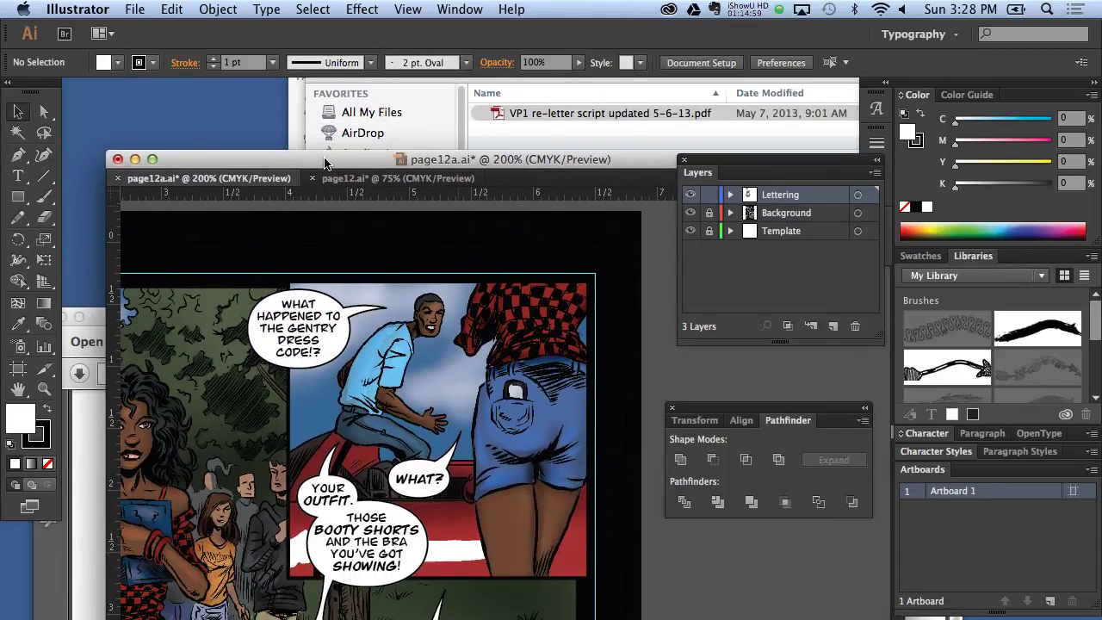
pyautogui.moveTo(245, 588)
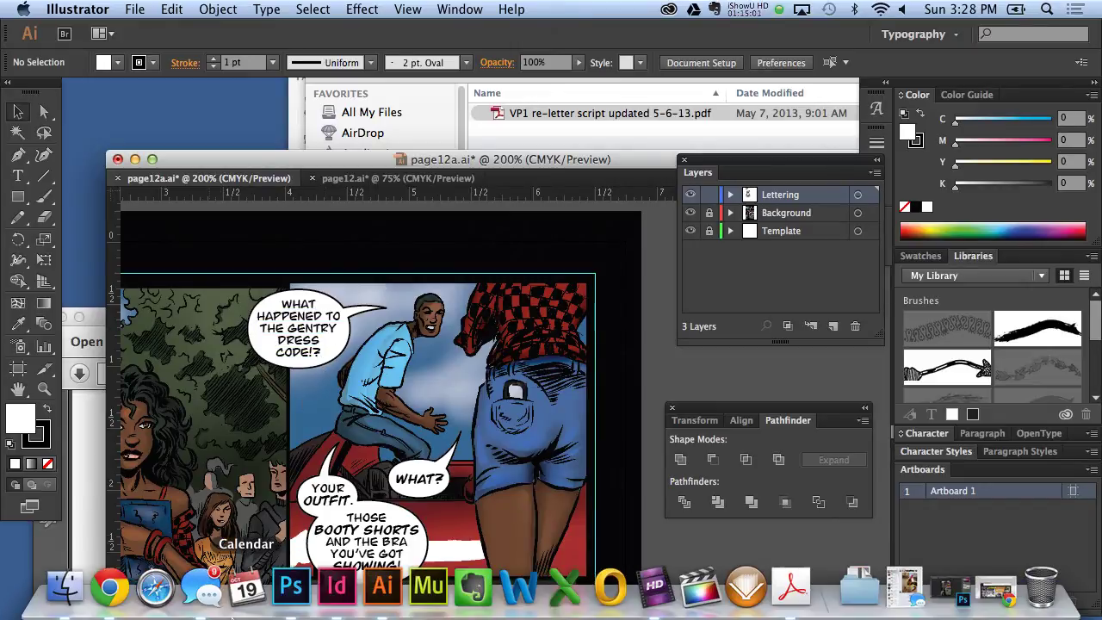
# Step: Switch to Chrome and load letteringcomics.com in a new tab from the 'le' address suggestion
pyautogui.click(109, 588)
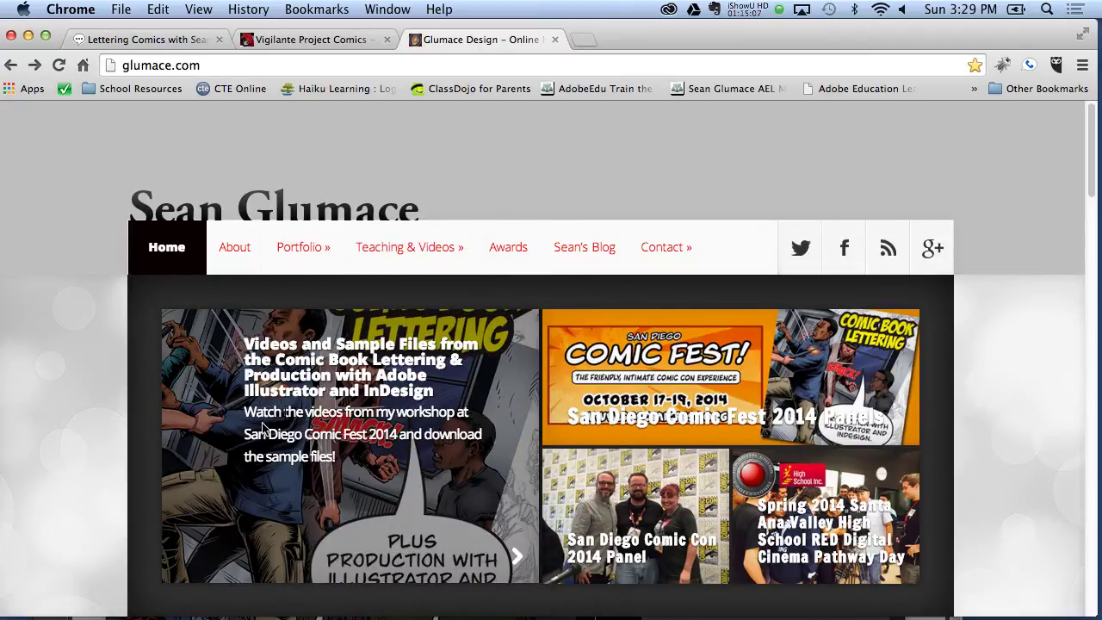
pyautogui.click(579, 39)
pyautogui.write('le')
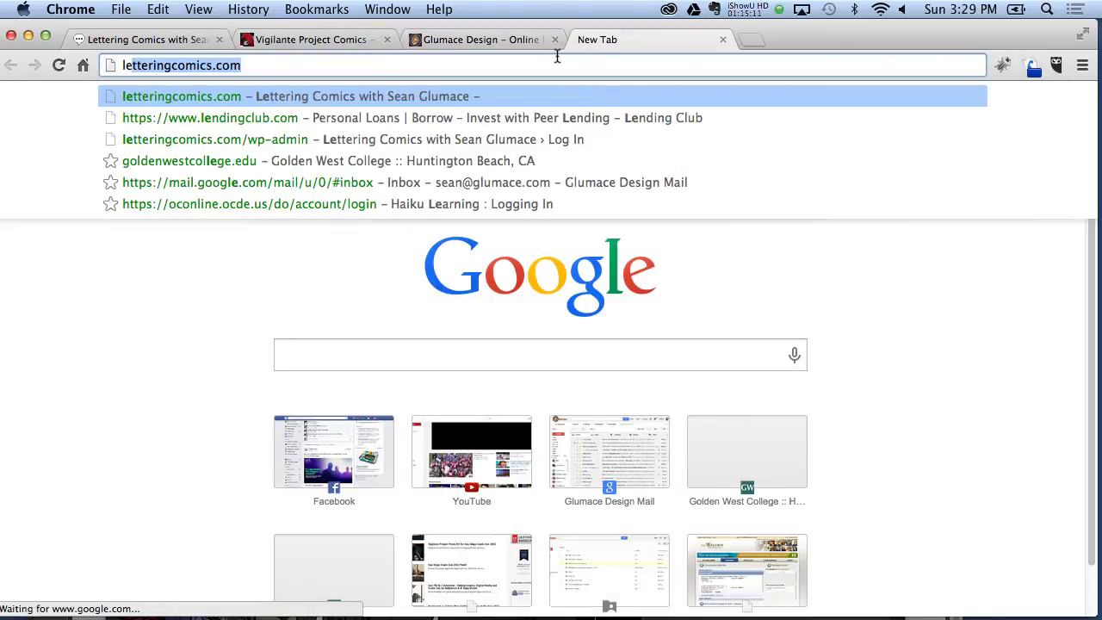
pyautogui.press('Return')
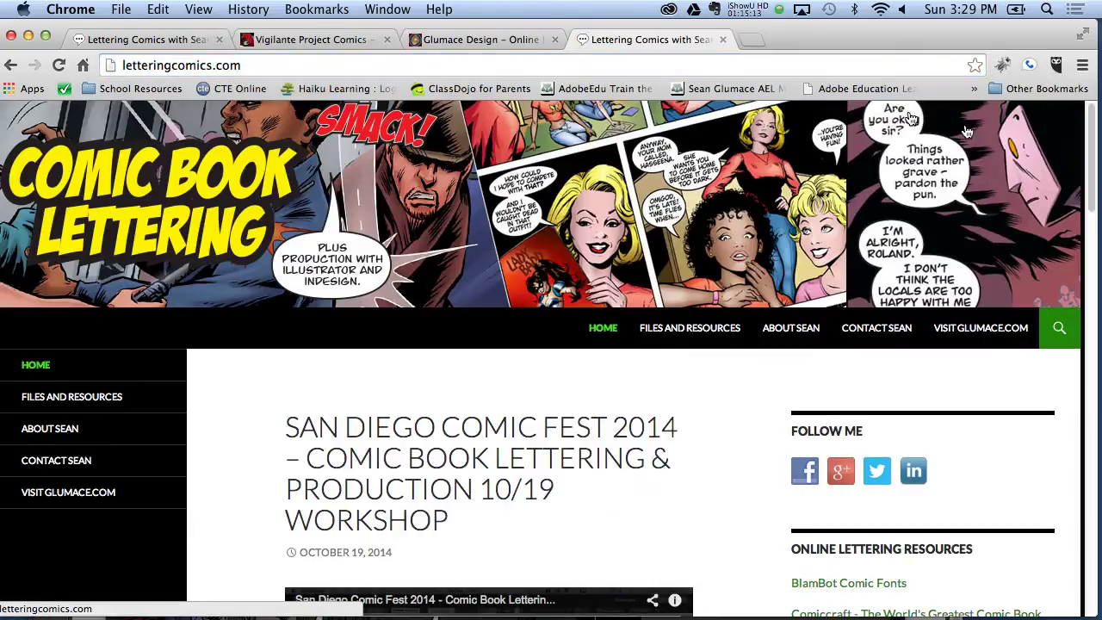
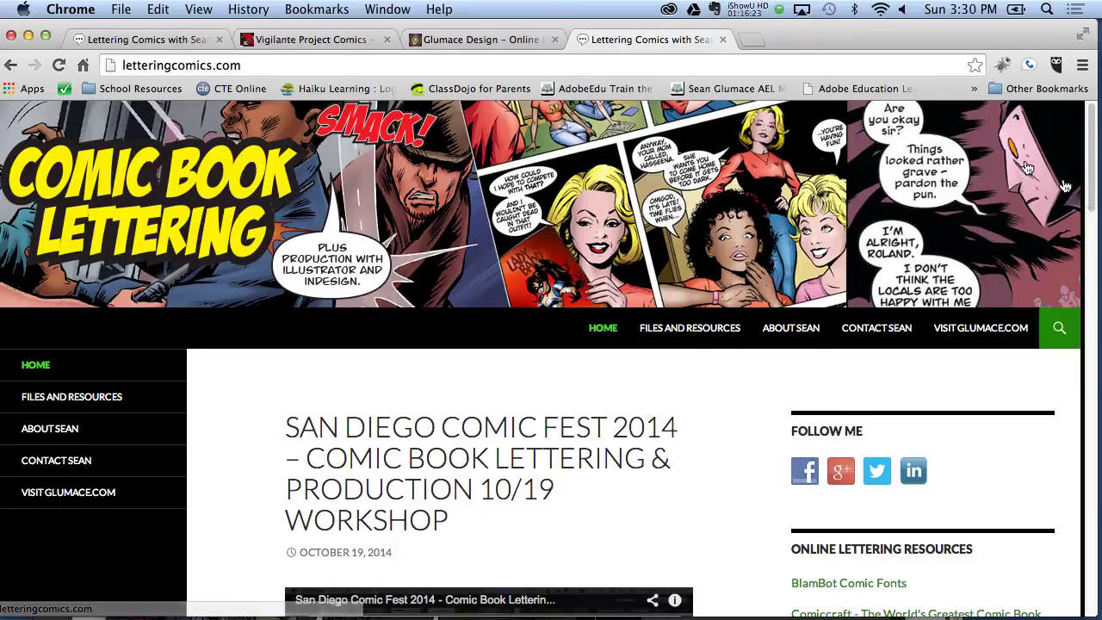
# Step: Look over the Vigilante Project Comics and Glumace Design pages in Chrome
pyautogui.click(349, 44)
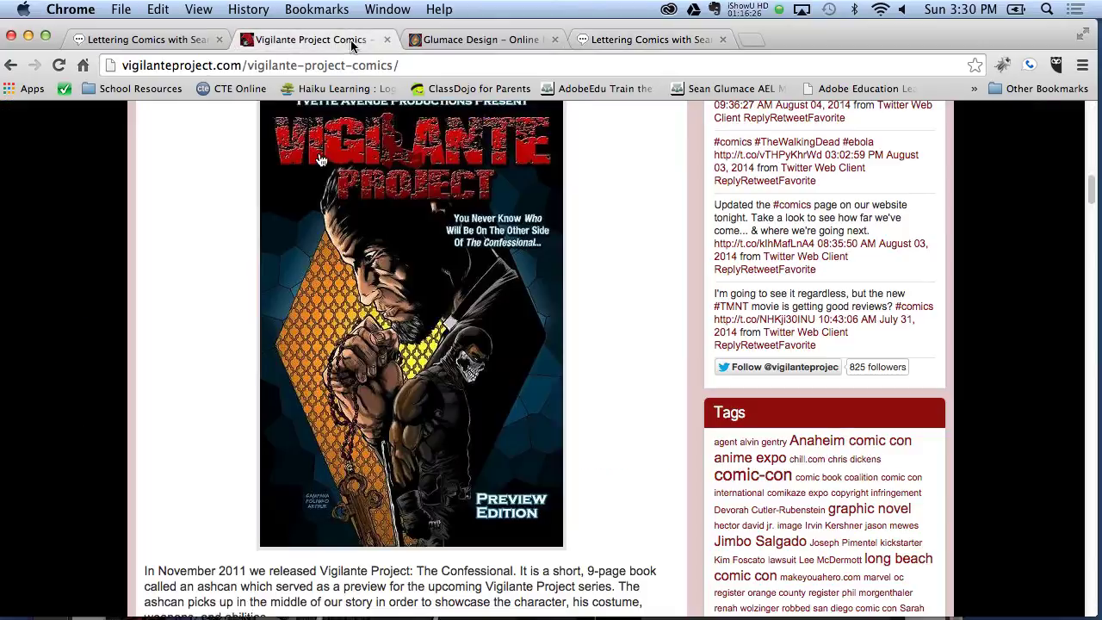
pyautogui.click(497, 44)
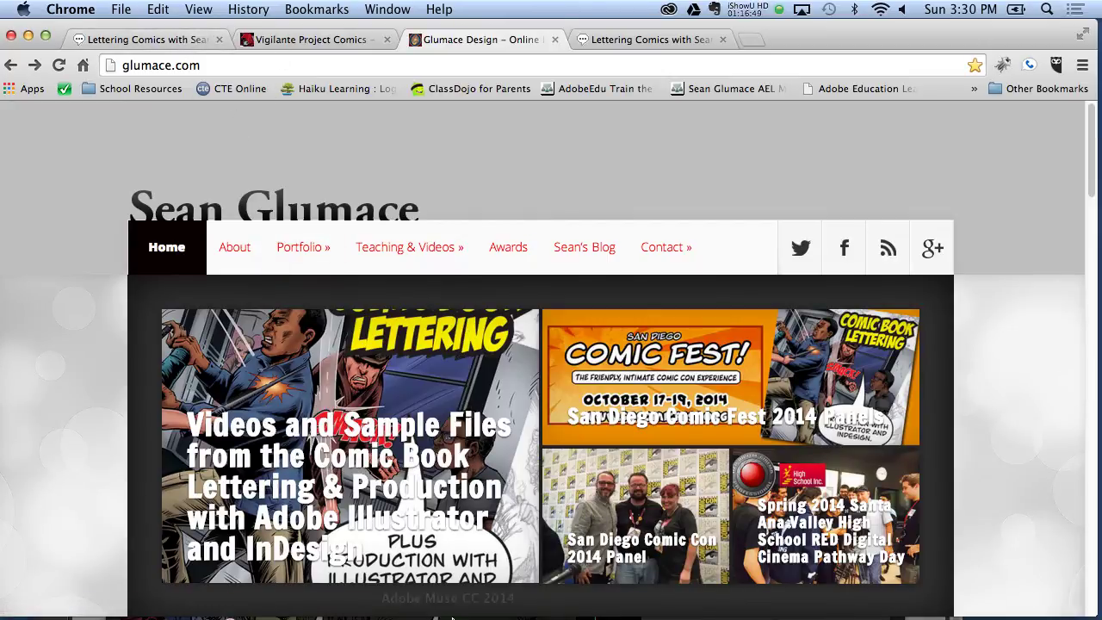
# Step: Fill the Gentry dress code balloon with red and make its lettering white
pyautogui.moveTo(448, 613)
pyautogui.click(399, 593)
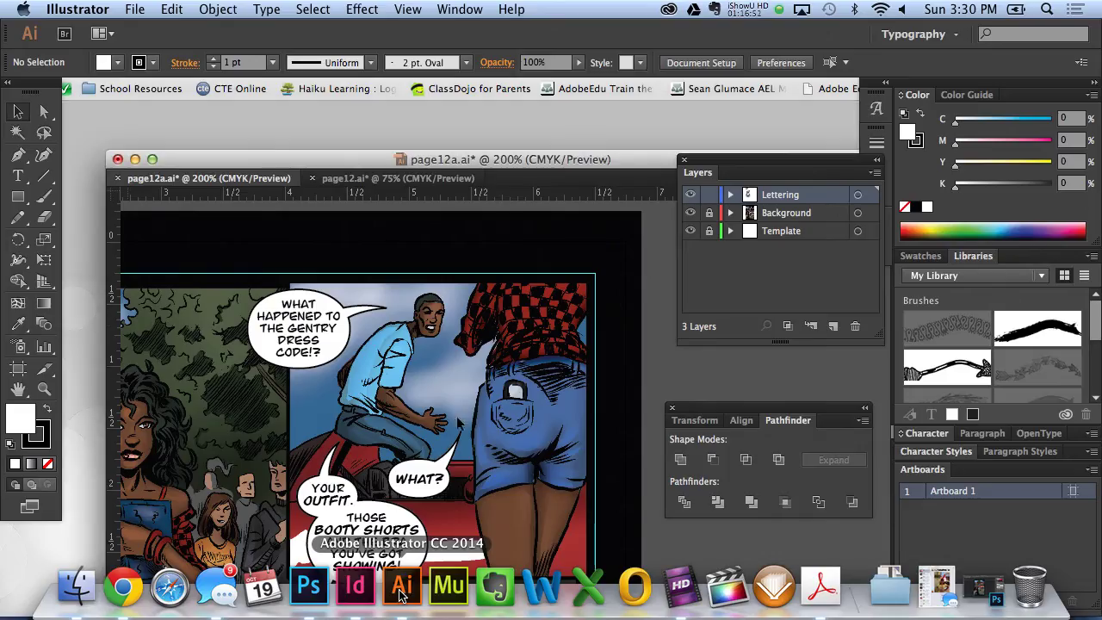
pyautogui.click(344, 344)
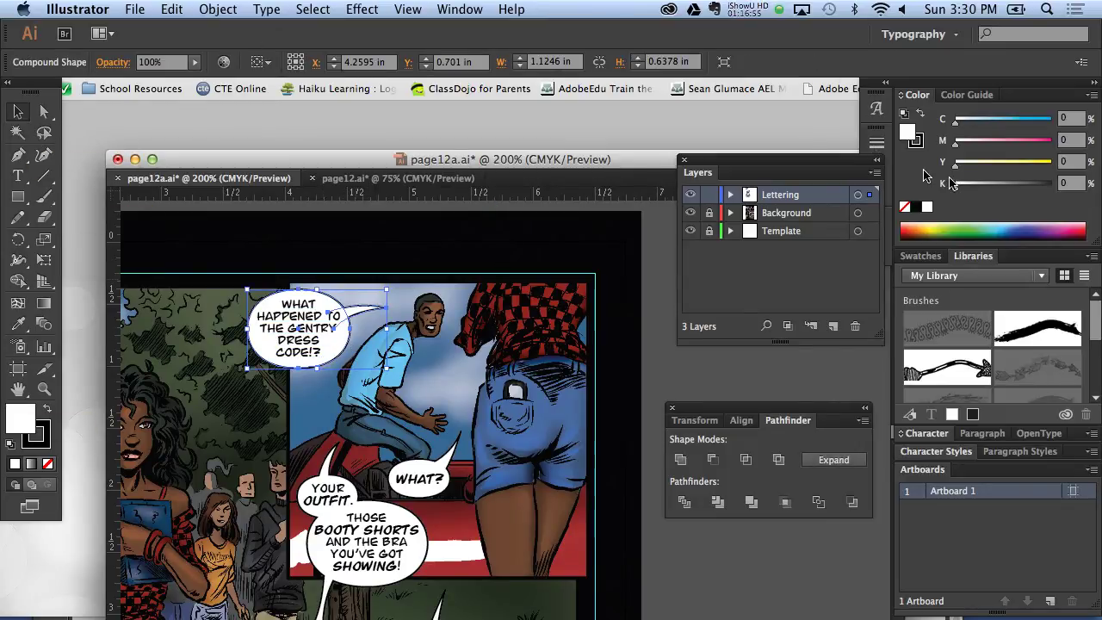
pyautogui.click(906, 231)
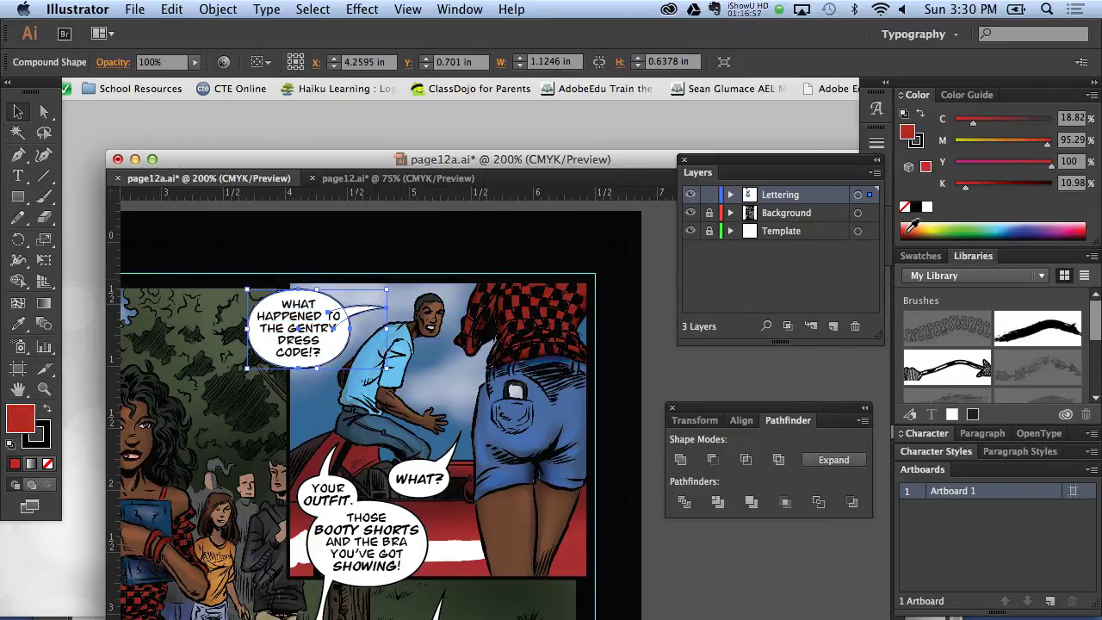
pyautogui.click(391, 259)
pyautogui.click(320, 334)
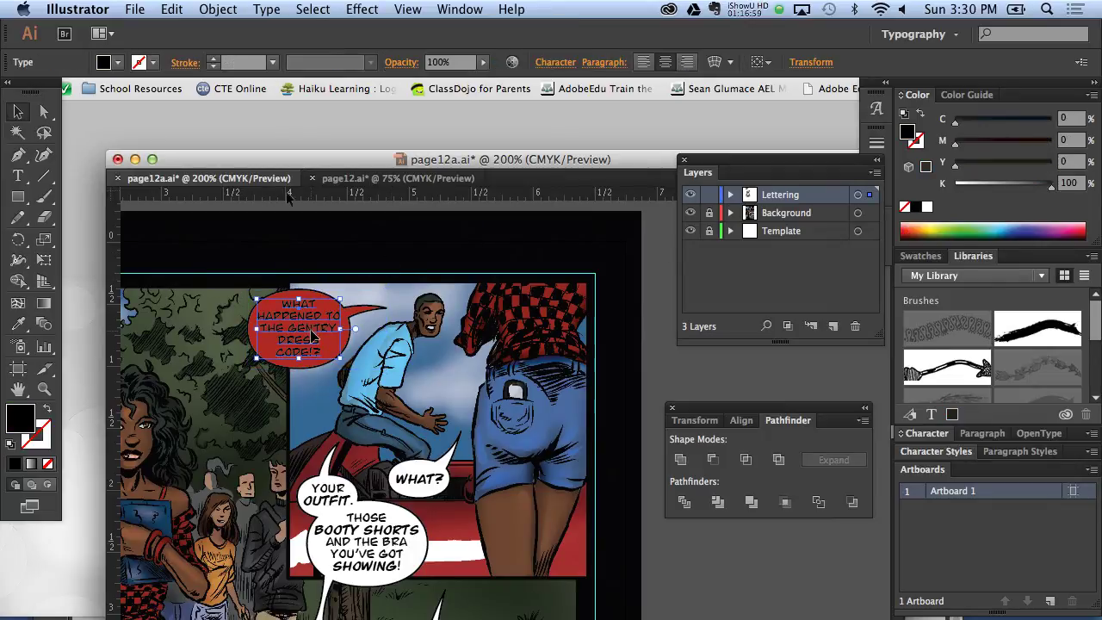
pyautogui.click(118, 63)
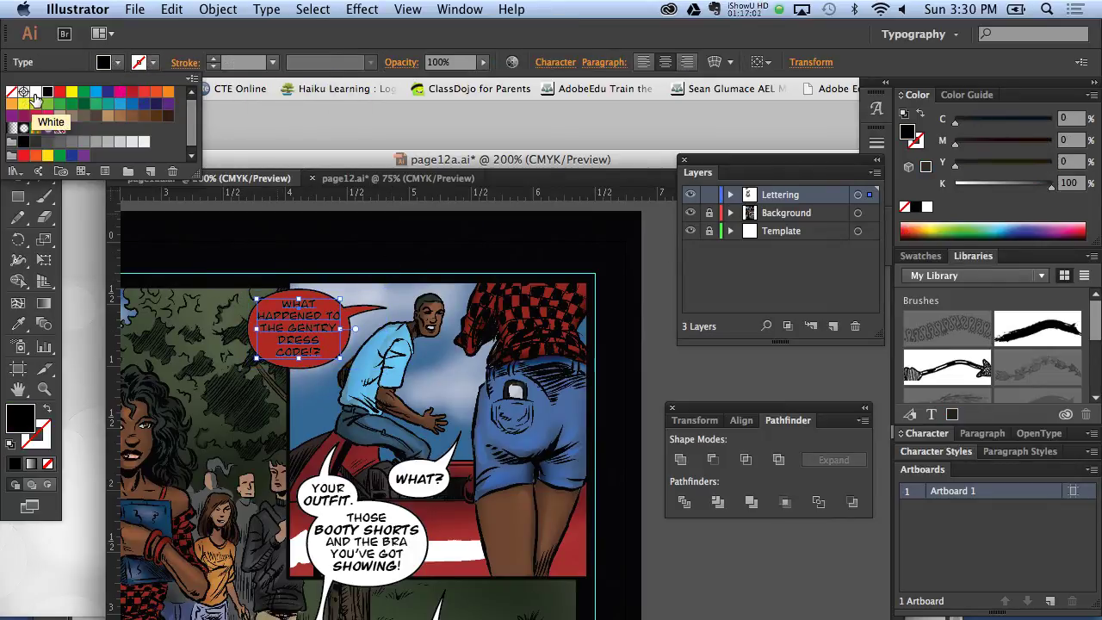
pyautogui.click(32, 97)
pyautogui.click(343, 267)
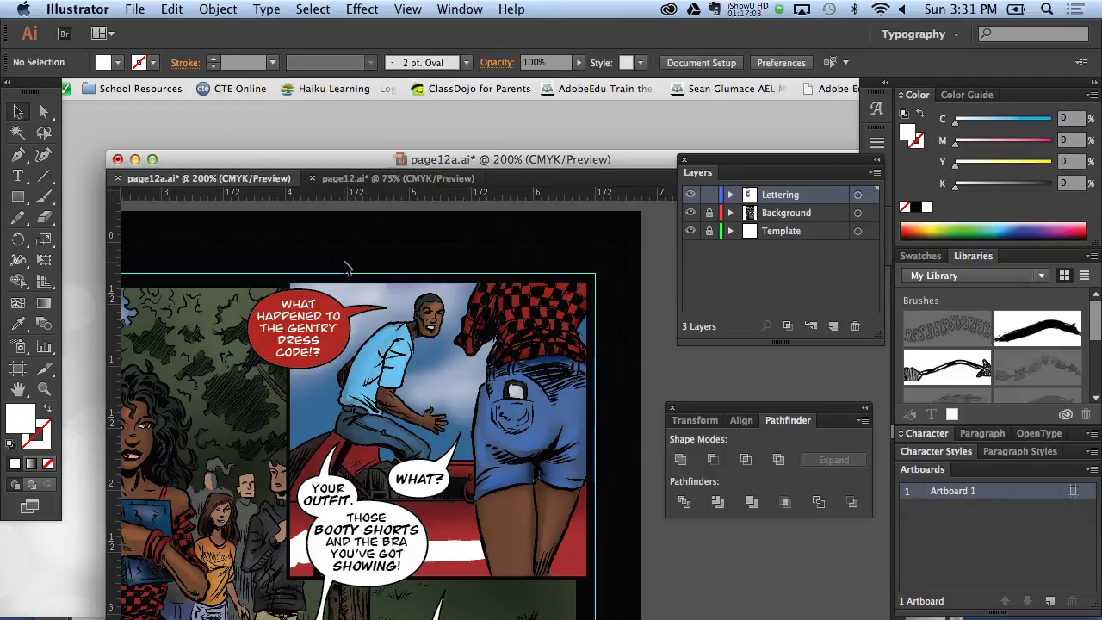
# Step: Give the balloon a very dark red outline with K set to 86
pyautogui.click(361, 312)
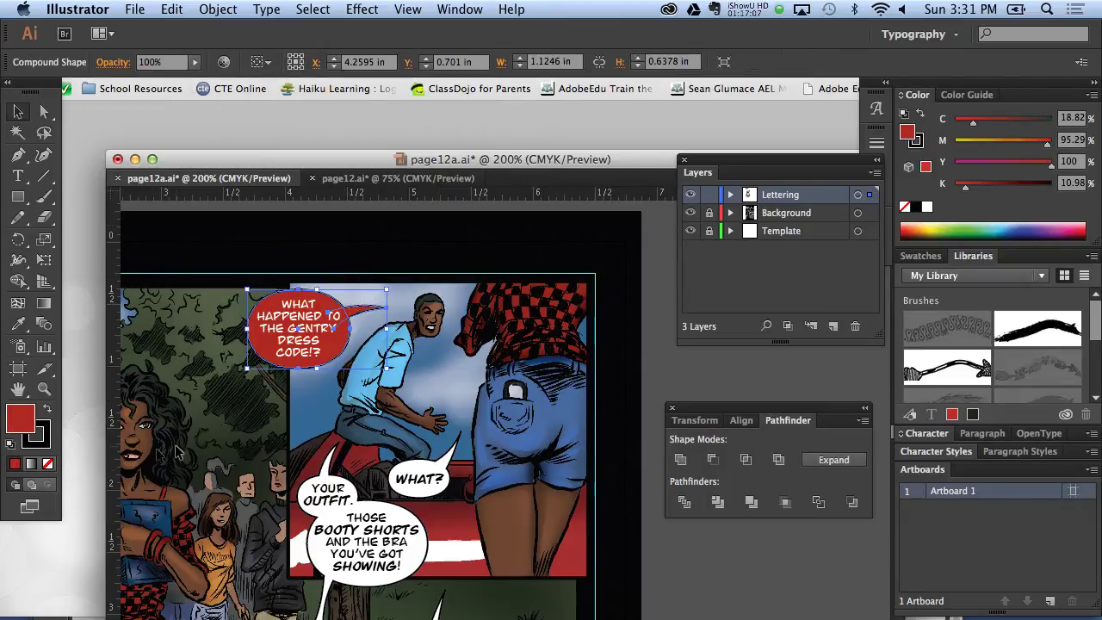
pyautogui.click(43, 442)
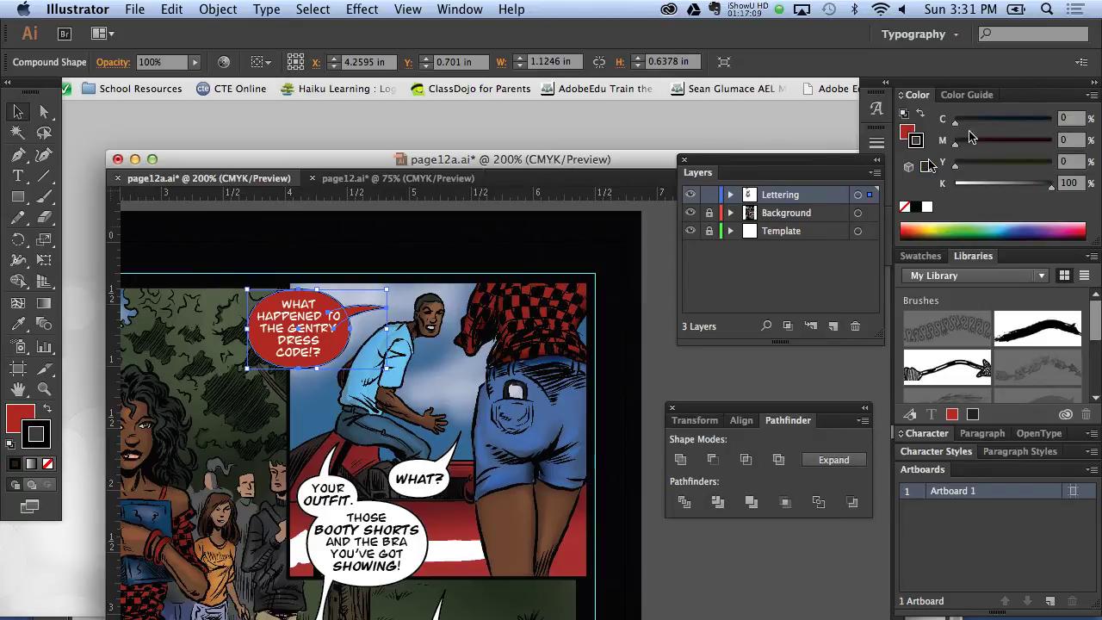
pyautogui.click(914, 225)
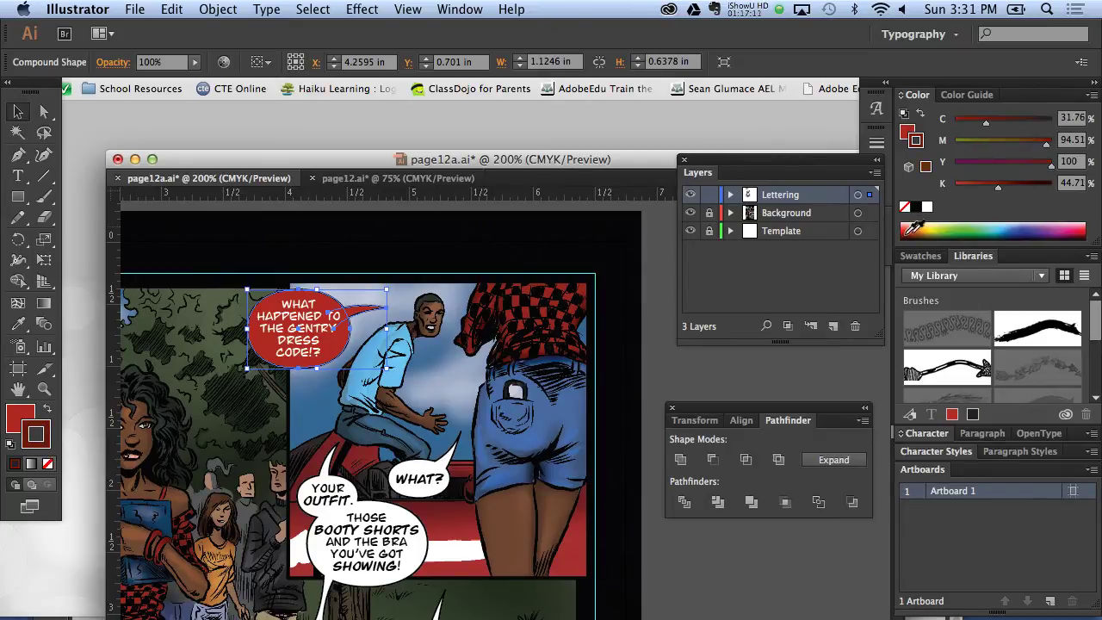
pyautogui.moveTo(999, 187); pyautogui.dragTo(1037, 186)
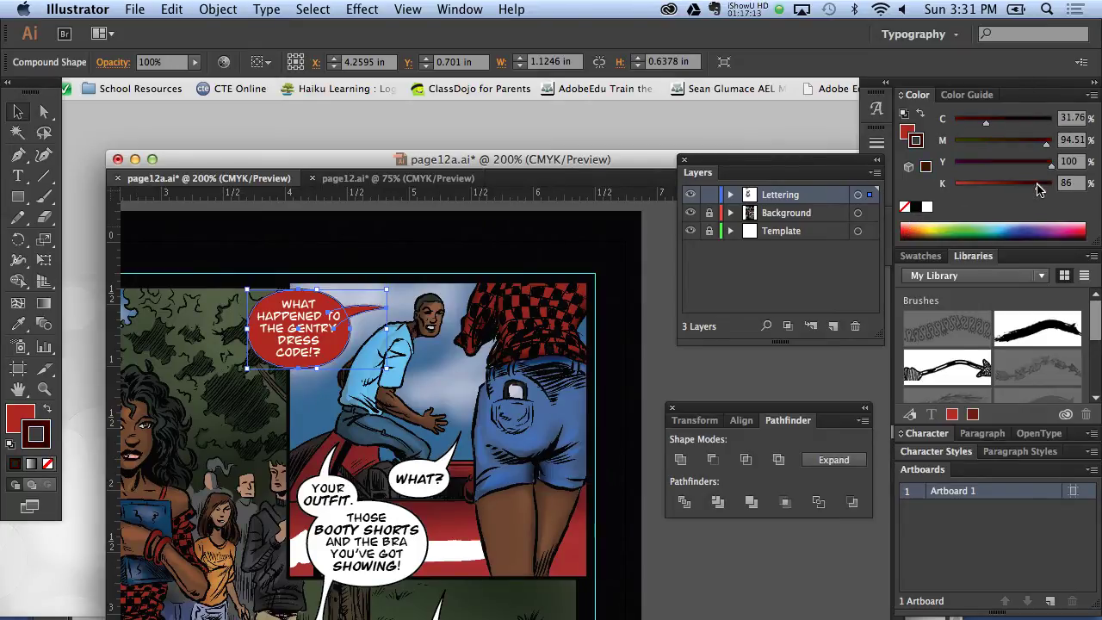
pyautogui.click(386, 275)
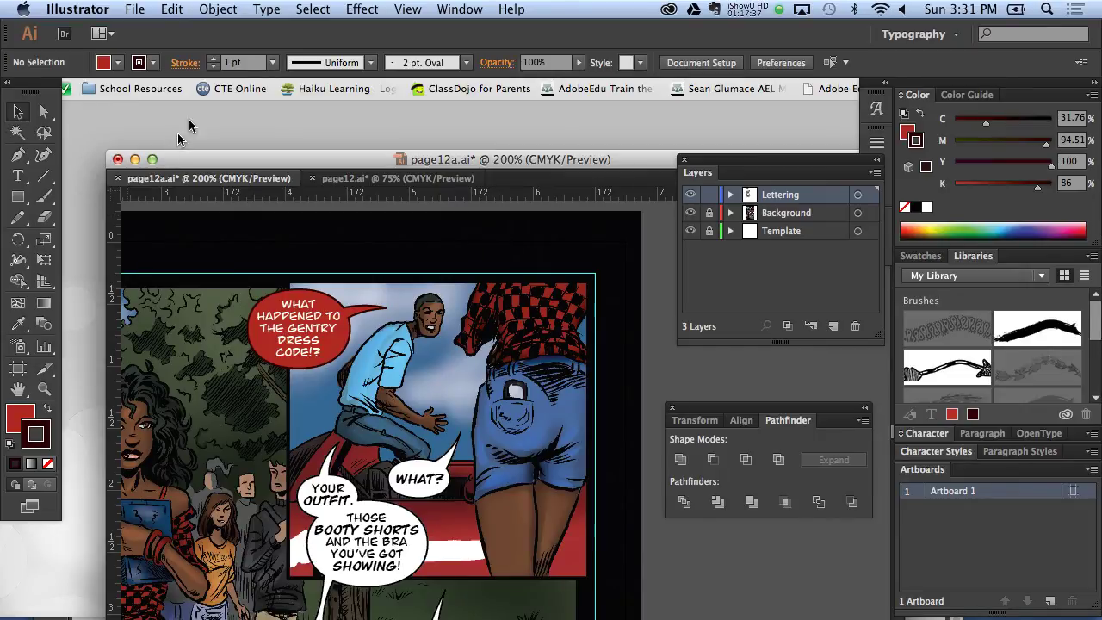
# Step: Zoom in on the thought balloons in page12 and draw a rectangle below one
pyautogui.click(327, 180)
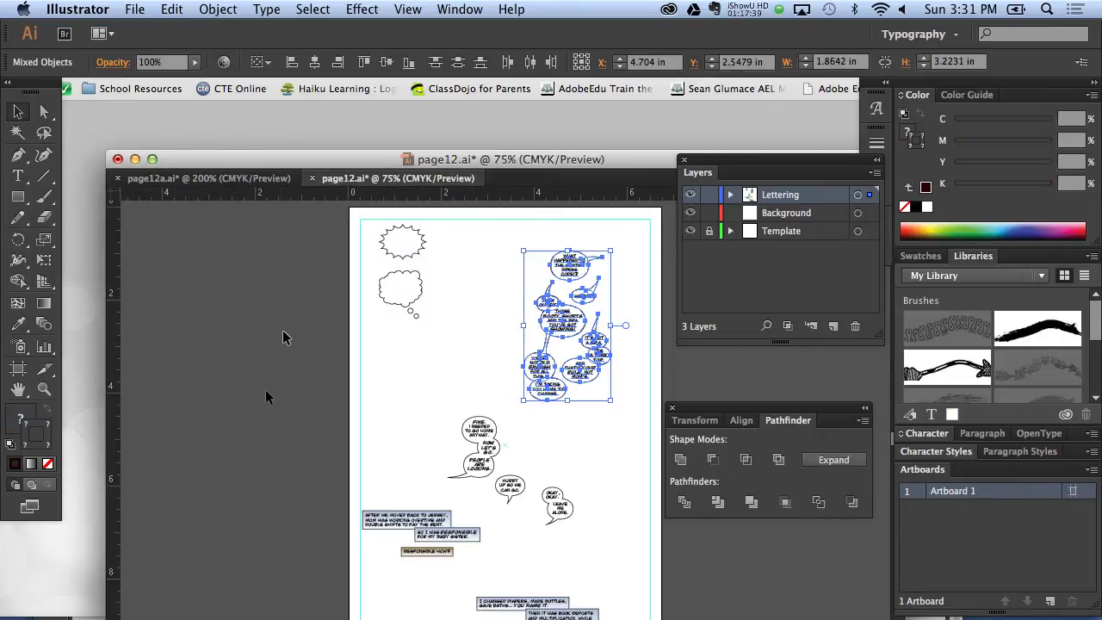
pyautogui.click(44, 388)
pyautogui.click(395, 324)
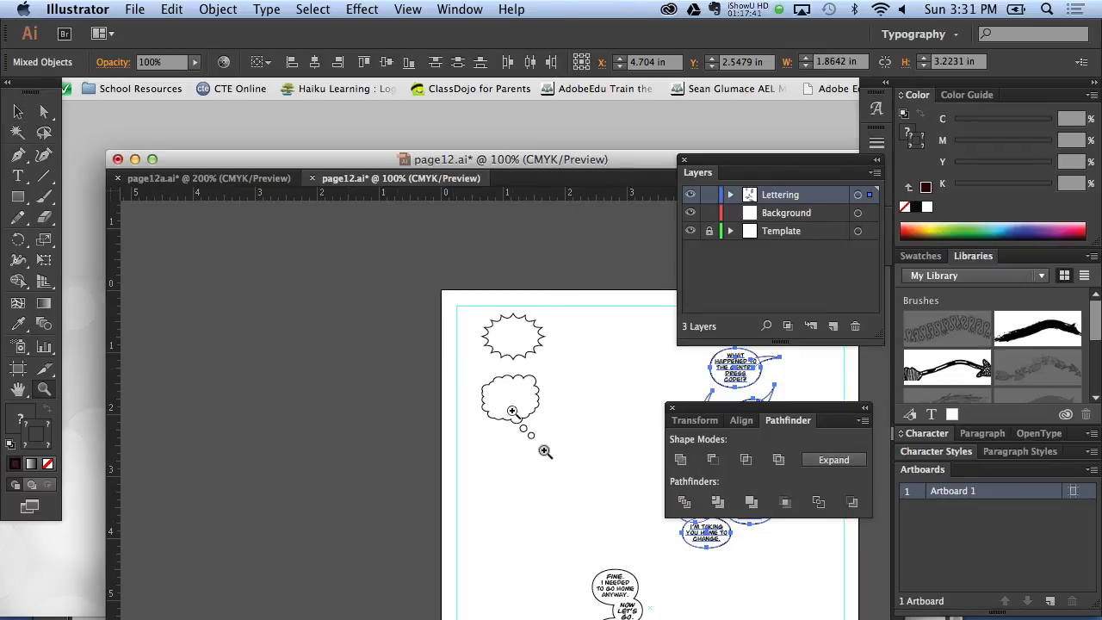
pyautogui.click(546, 451)
pyautogui.click(507, 422)
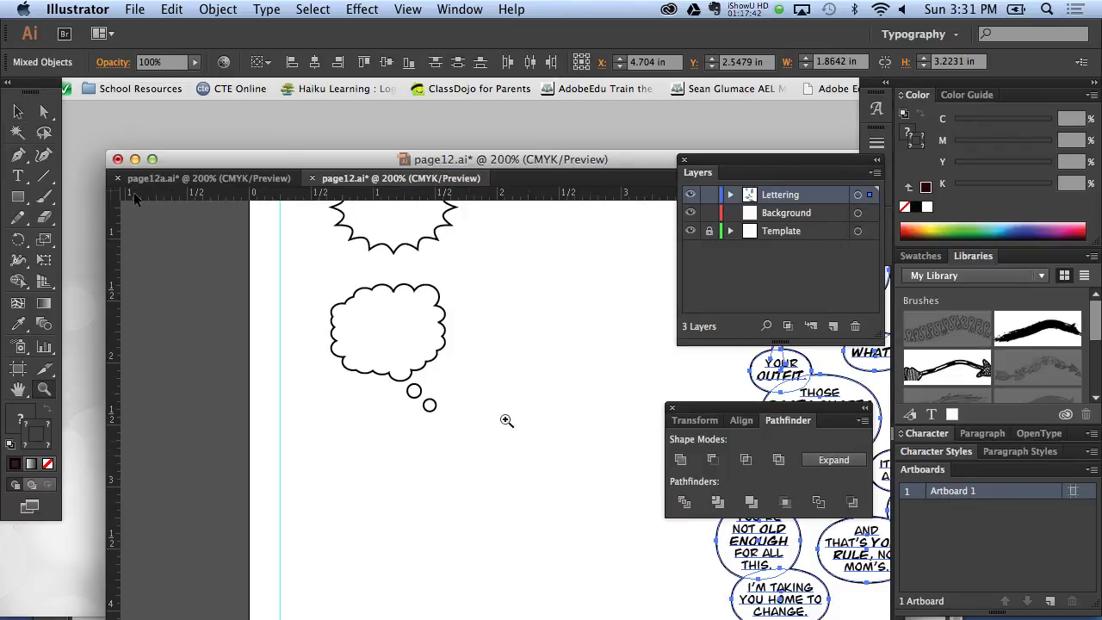
pyautogui.click(17, 197)
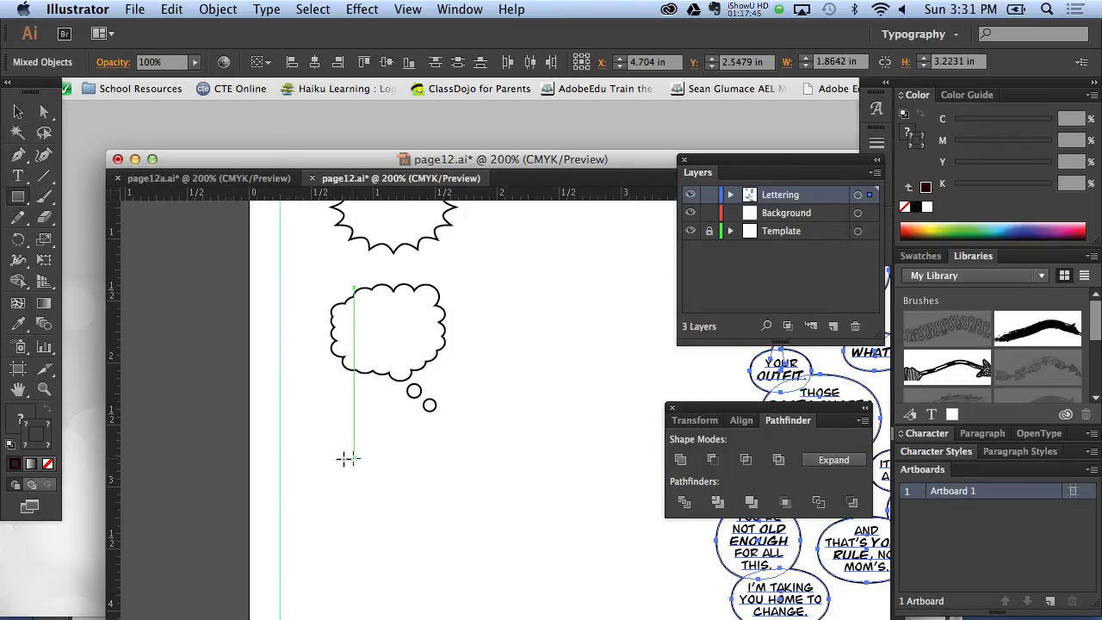
pyautogui.moveTo(338, 457); pyautogui.dragTo(519, 527)
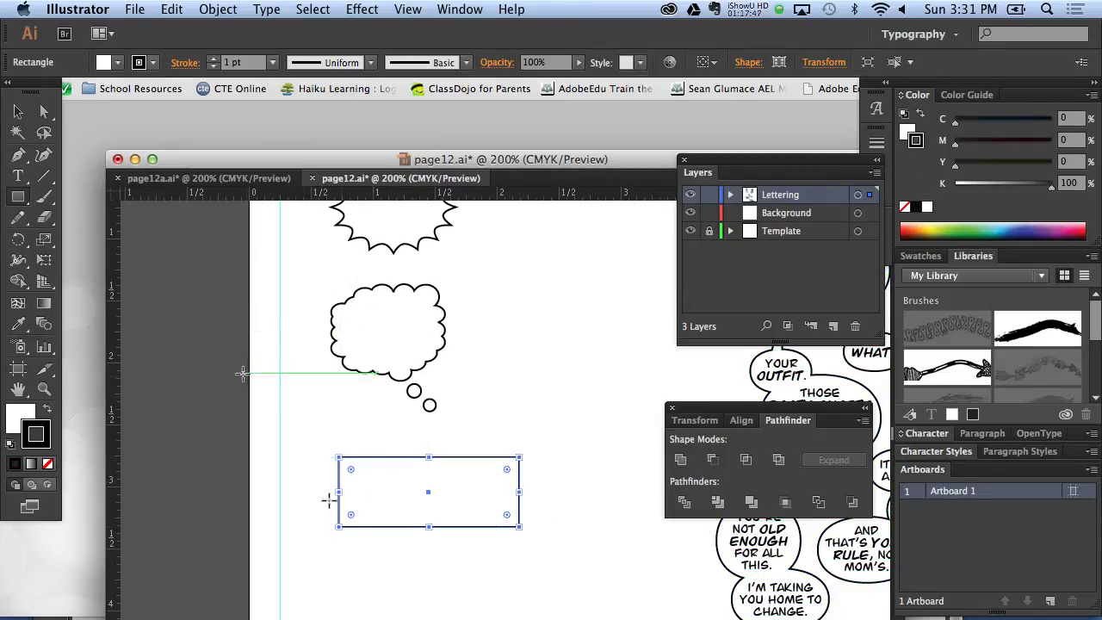
# Step: Draw a closed zigzag tail hanging beneath the new rectangle
pyautogui.click(19, 156)
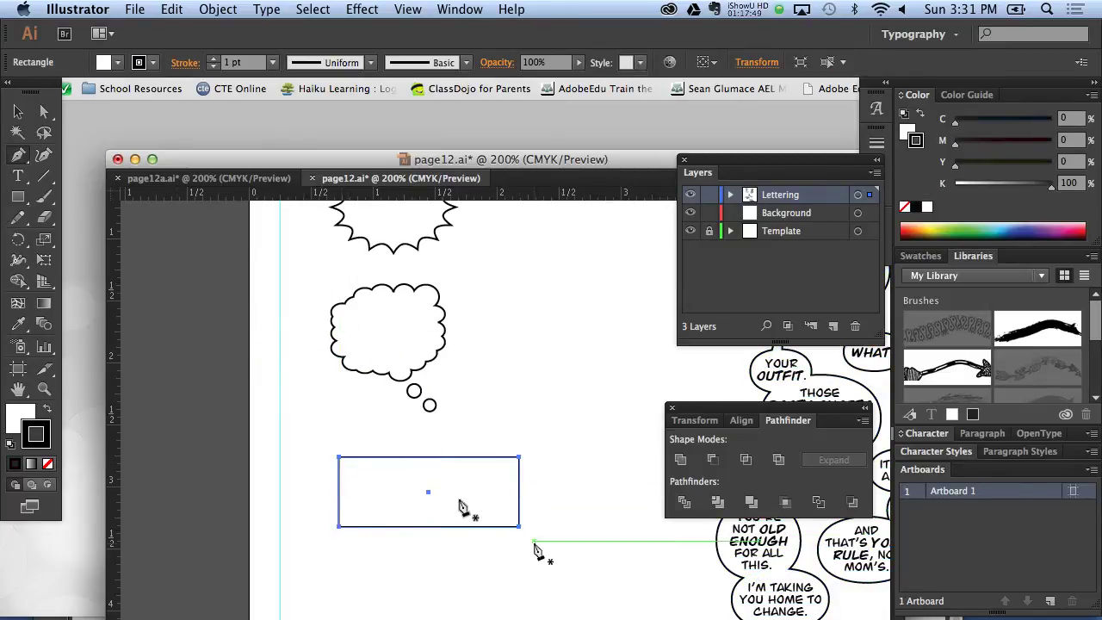
pyautogui.click(411, 515)
pyautogui.click(439, 549)
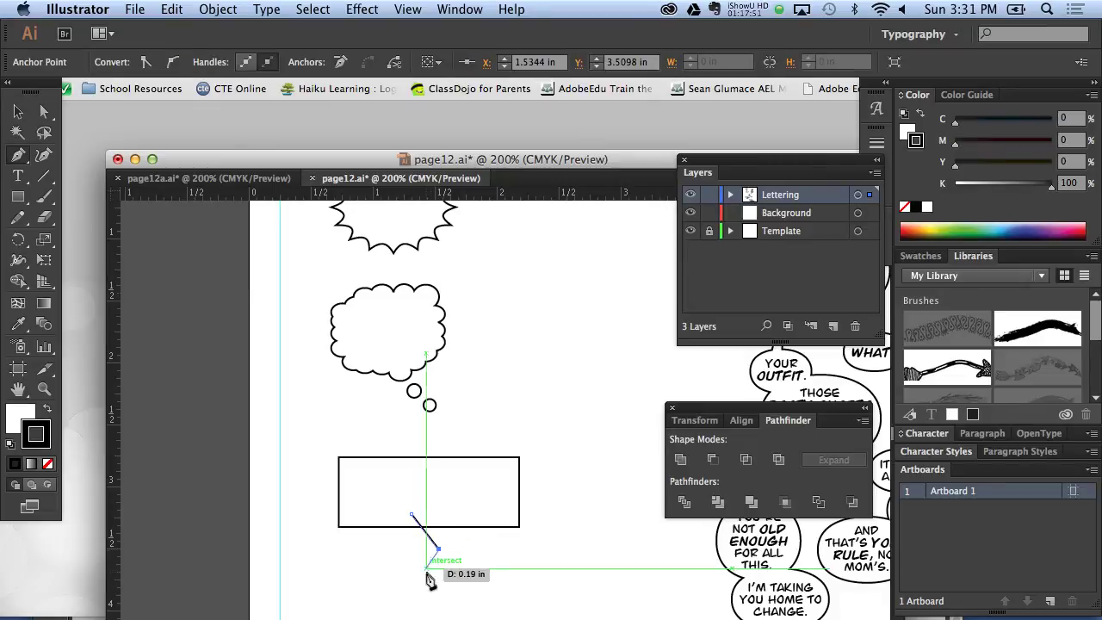
pyautogui.click(420, 579)
pyautogui.click(445, 606)
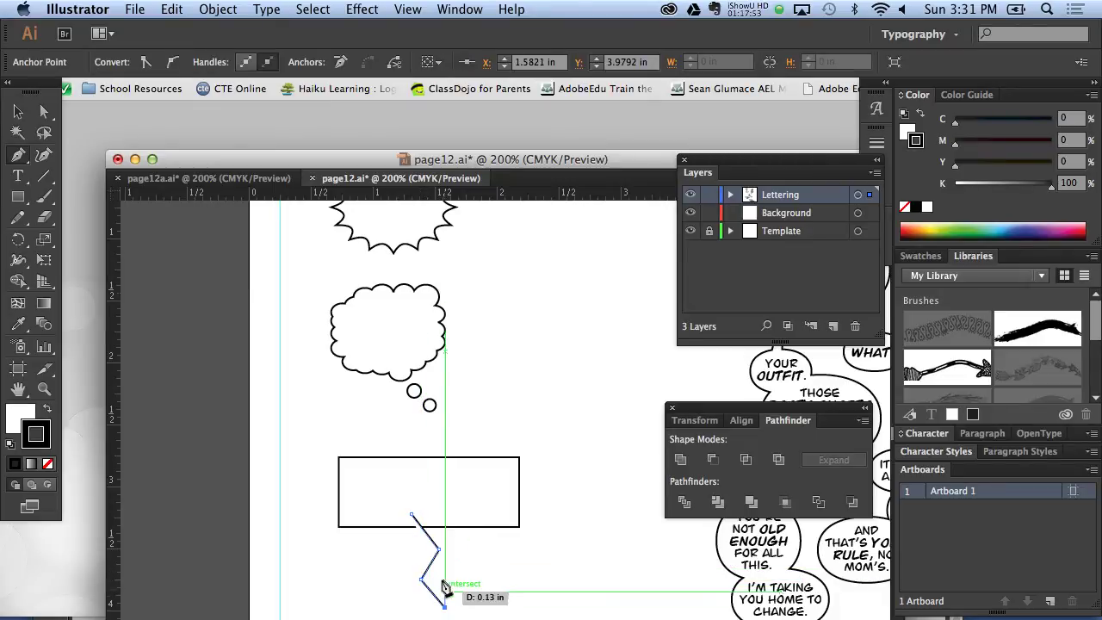
pyautogui.click(437, 578)
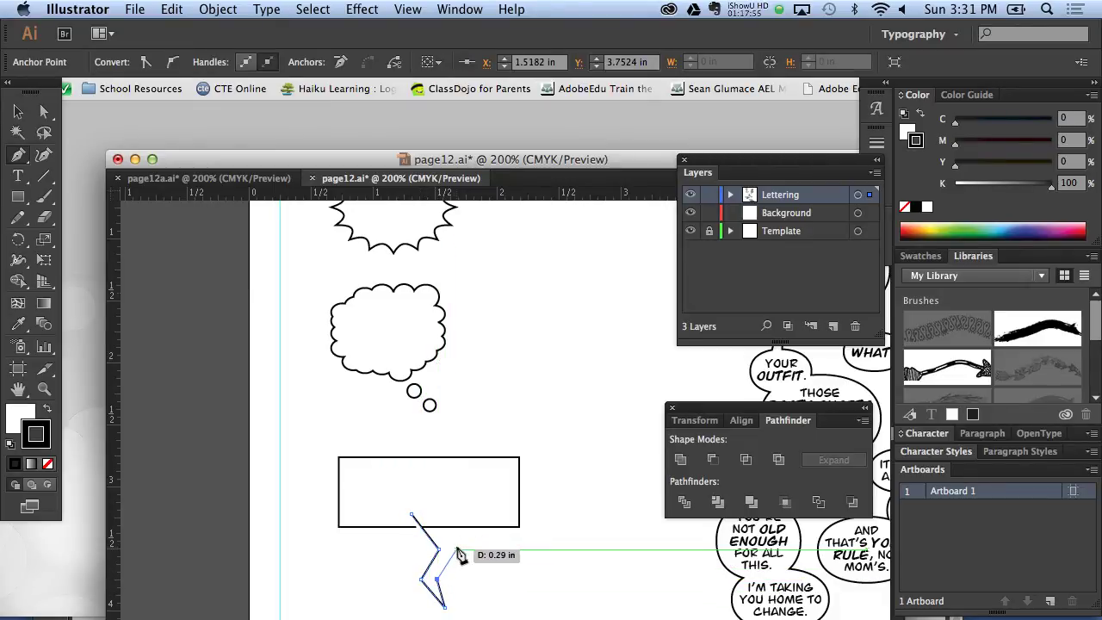
pyautogui.click(462, 548)
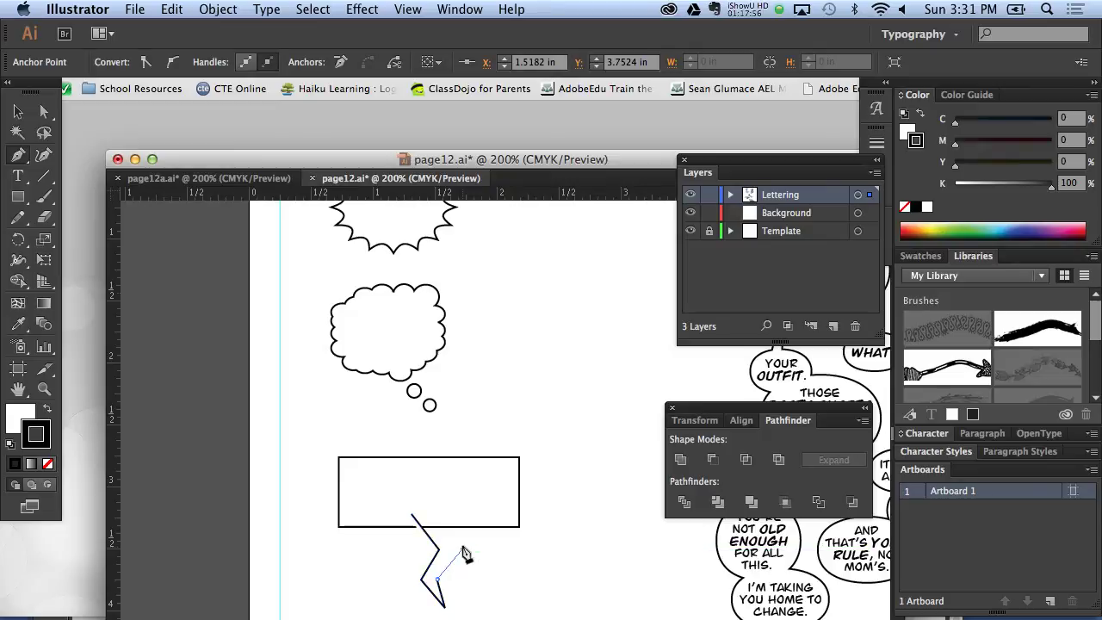
pyautogui.click(427, 506)
pyautogui.click(413, 513)
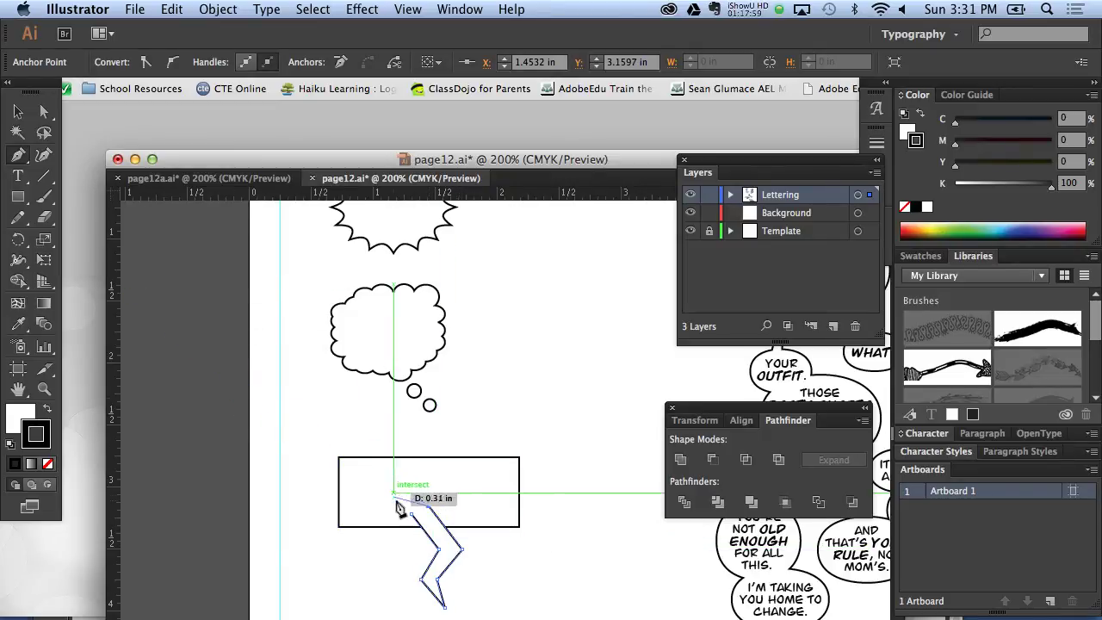
pyautogui.click(18, 112)
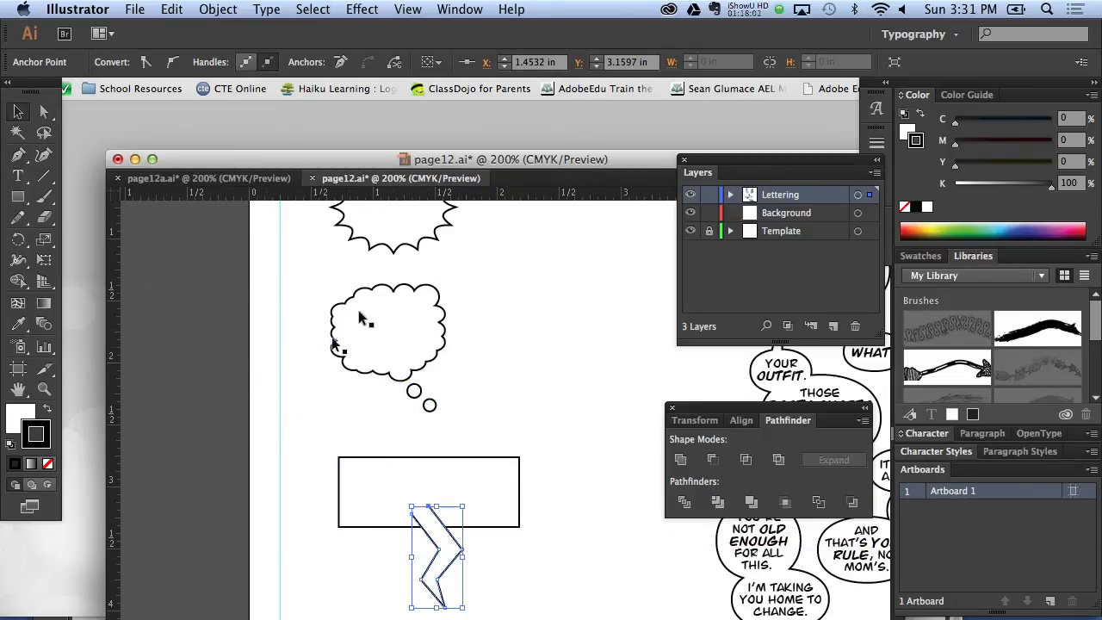
pyautogui.click(483, 386)
# Step: Merge the rectangle and zigzag tail into one balloon shape and move it up and right
pyautogui.moveTo(301, 463); pyautogui.dragTo(388, 516)
pyautogui.moveTo(482, 551); pyautogui.dragTo(503, 559)
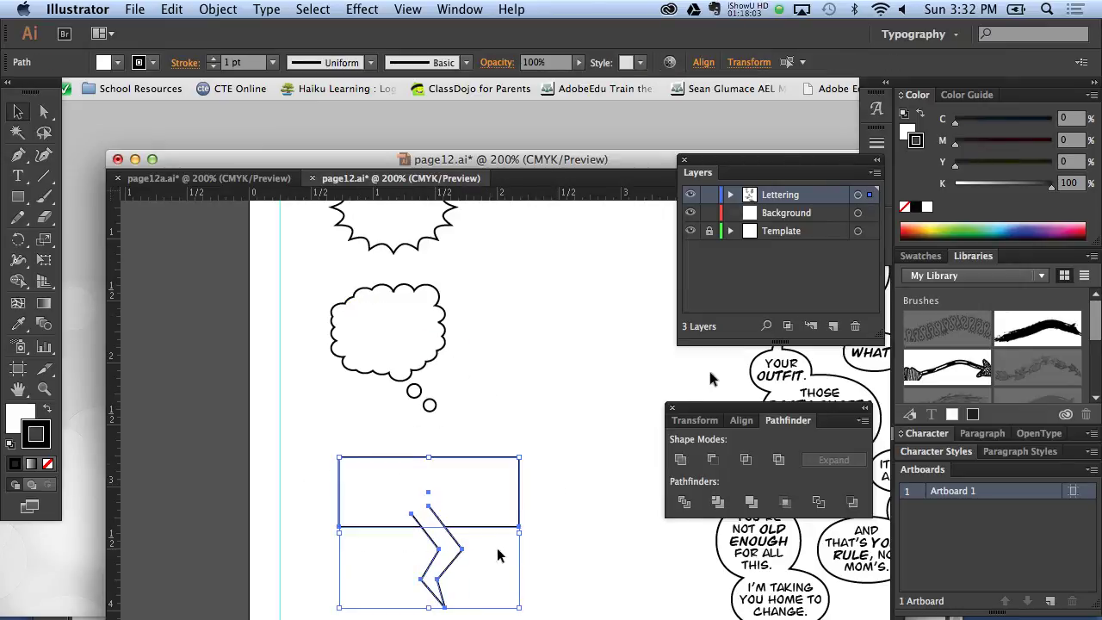
pyautogui.click(861, 420)
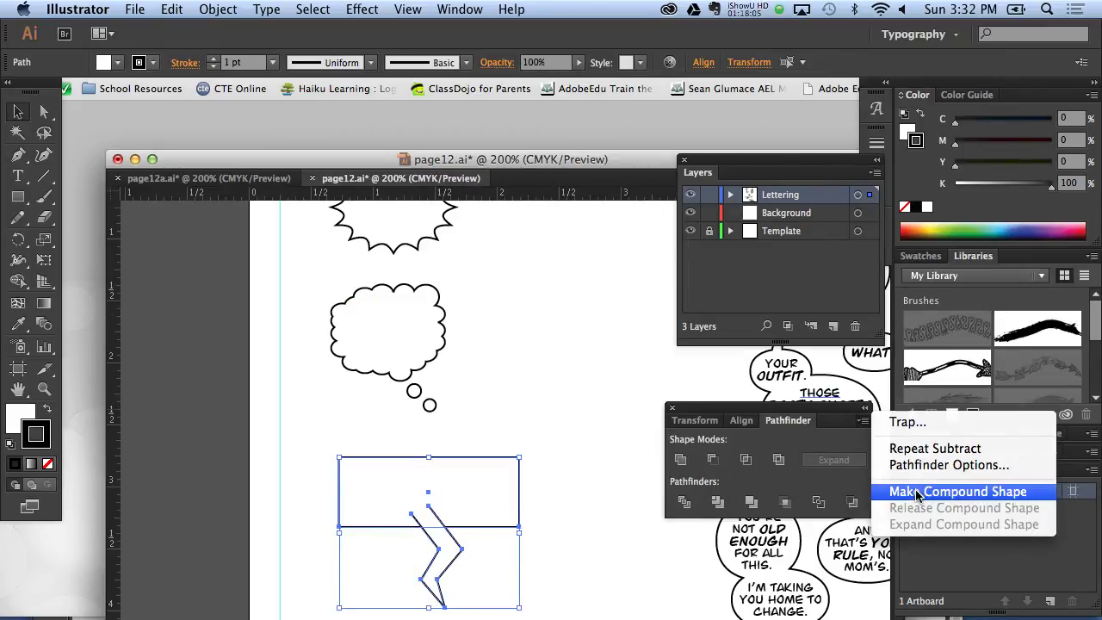
pyautogui.click(956, 492)
pyautogui.click(585, 439)
pyautogui.moveTo(317, 469)
pyautogui.mouseDown()
pyautogui.moveTo(435, 538)
pyautogui.moveTo(527, 476)
pyautogui.moveTo(422, 492)
pyautogui.mouseUp()
pyautogui.click(561, 475)
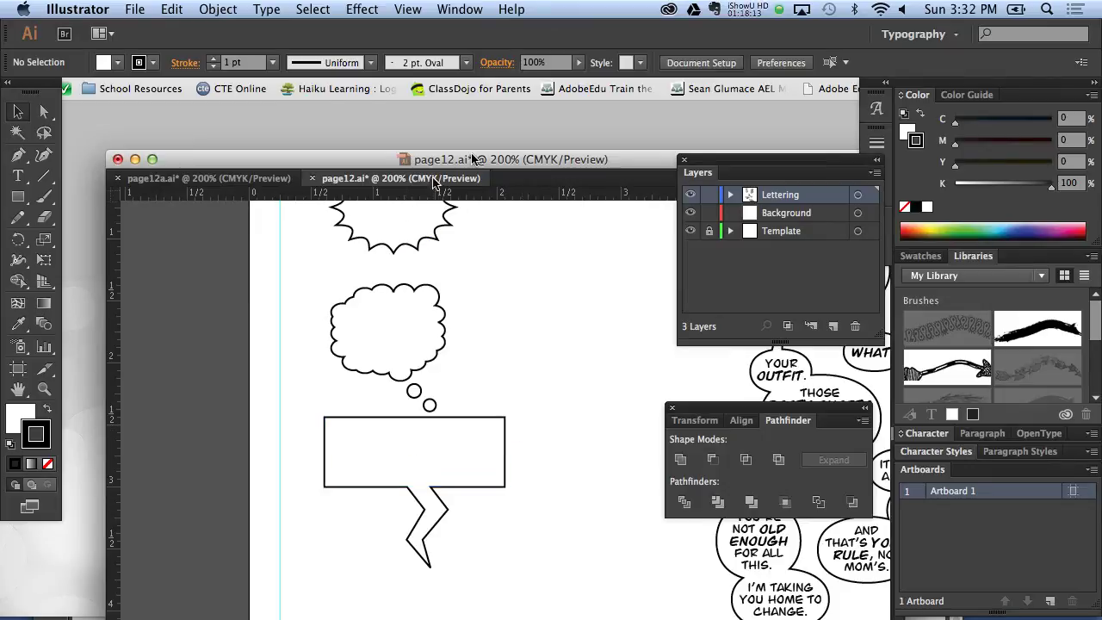
# Step: Draw a new rectangle right of the thought balloon, then scroll down to the captions
pyautogui.click(172, 9)
pyautogui.click(265, 143)
pyautogui.click(17, 197)
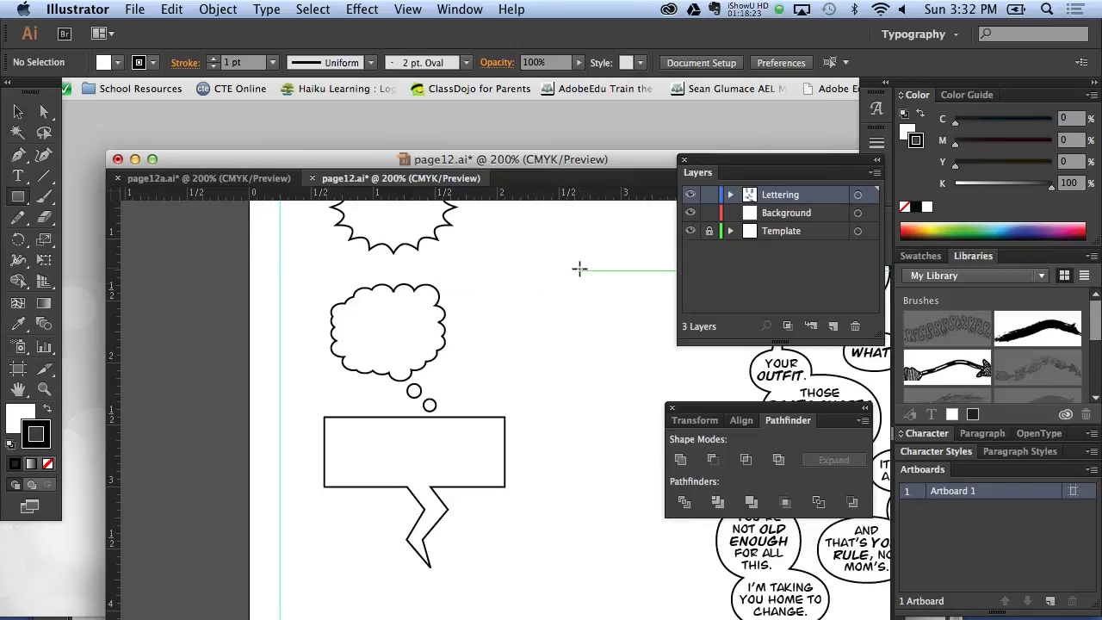
pyautogui.moveTo(472, 271); pyautogui.dragTo(649, 324)
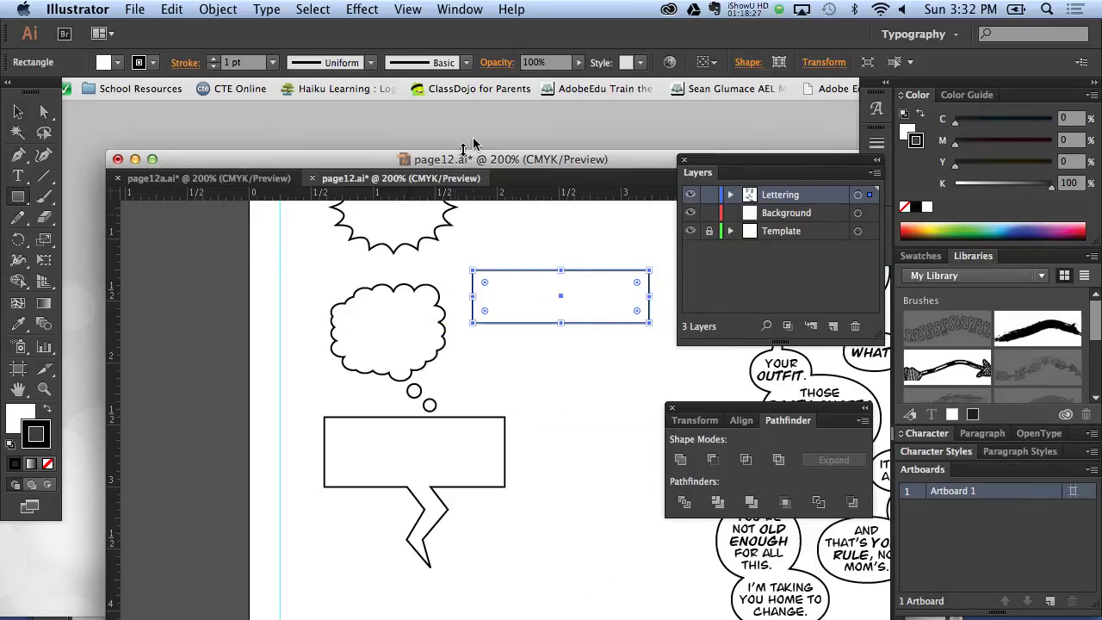
pyautogui.moveTo(457, 160); pyautogui.dragTo(284, 105)
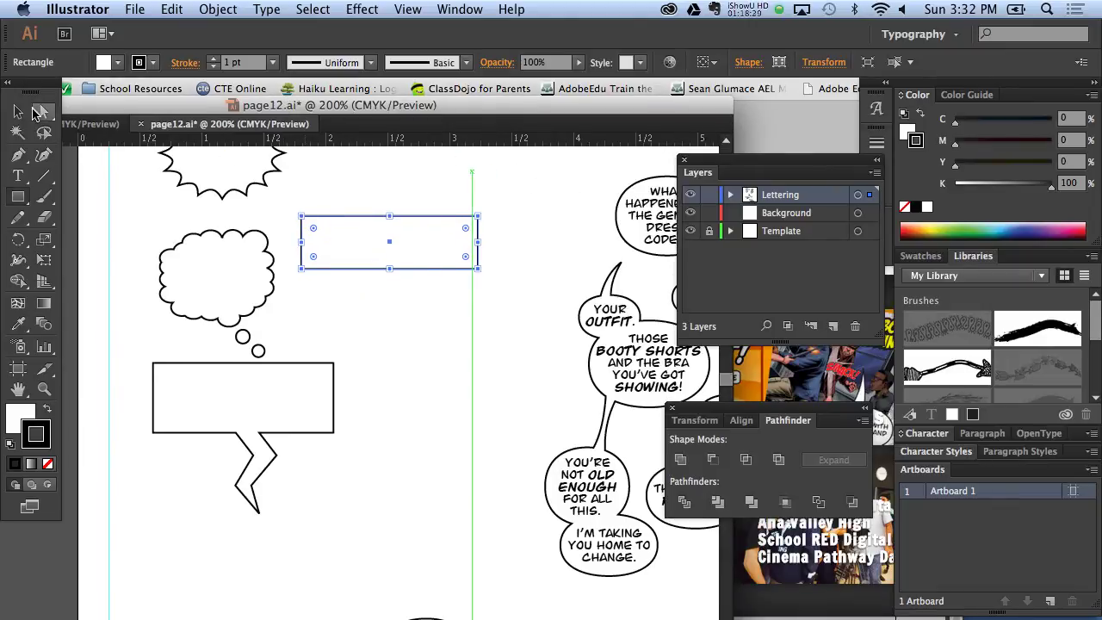
pyautogui.click(19, 112)
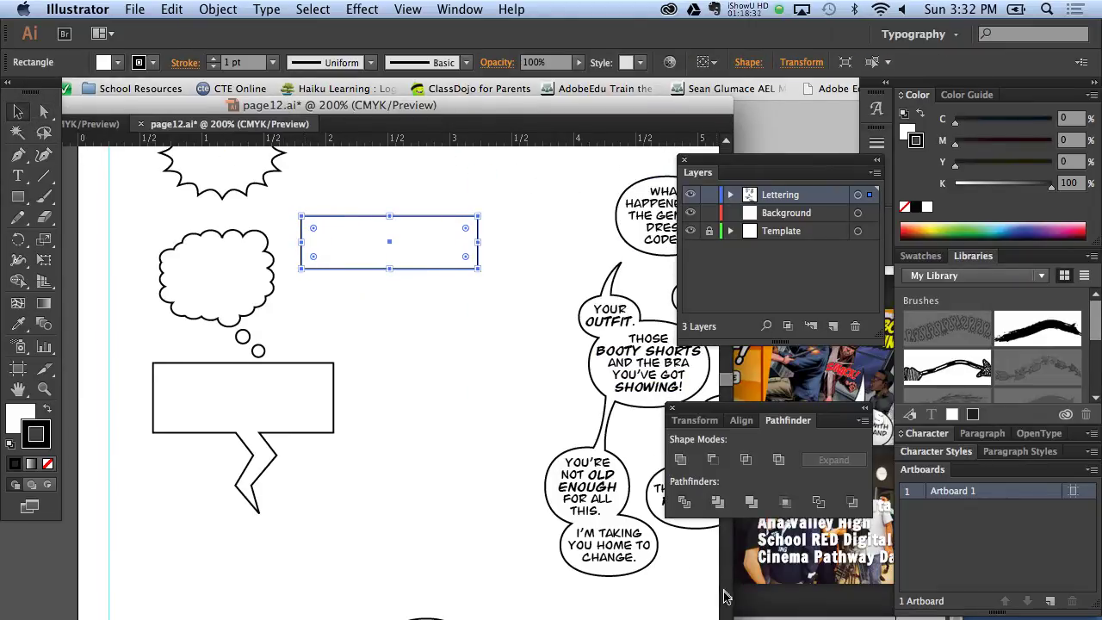
pyautogui.scroll(-5, 725, 596)
pyautogui.scroll(-5, 726, 597)
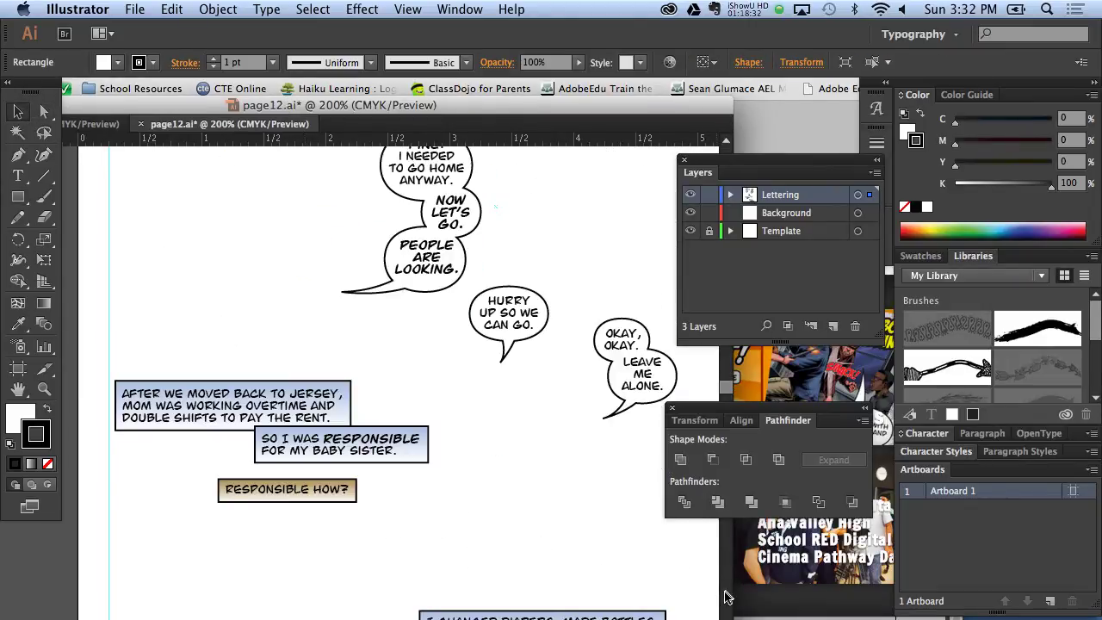
# Step: Duplicate the AFTER WE MOVED BACK TO JERSEY caption higher up, beside PEOPLE ARE LOOKING
pyautogui.click(197, 415)
pyautogui.keyDown('alt'); pyautogui.moveTo(194, 415); pyautogui.dragTo(181, 272); pyautogui.keyUp('alt')
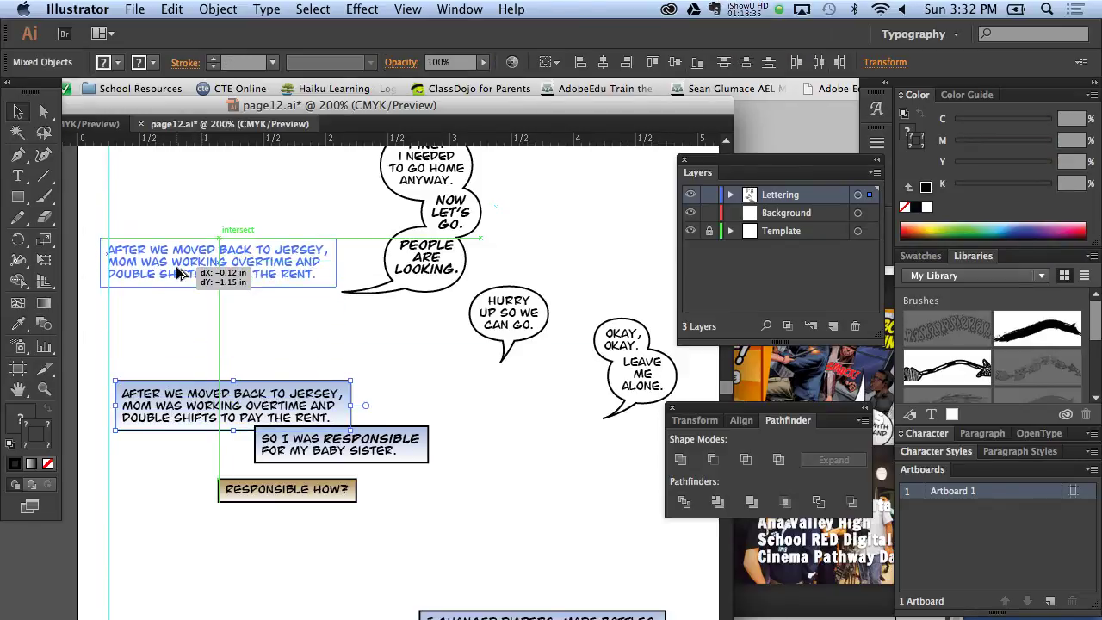
pyautogui.click(237, 551)
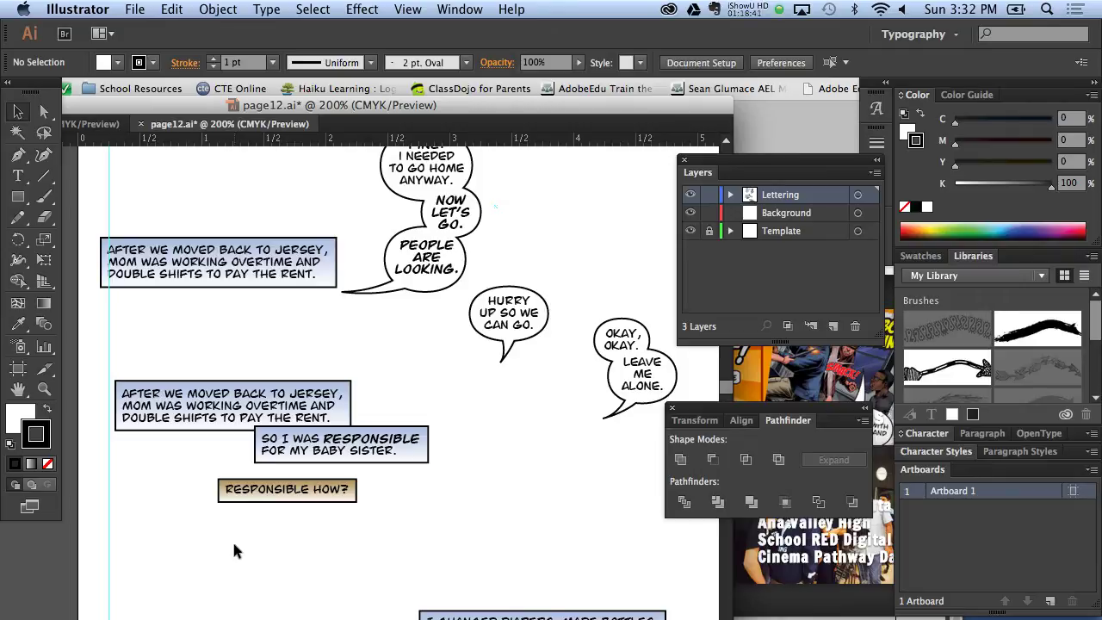
pyautogui.click(263, 278)
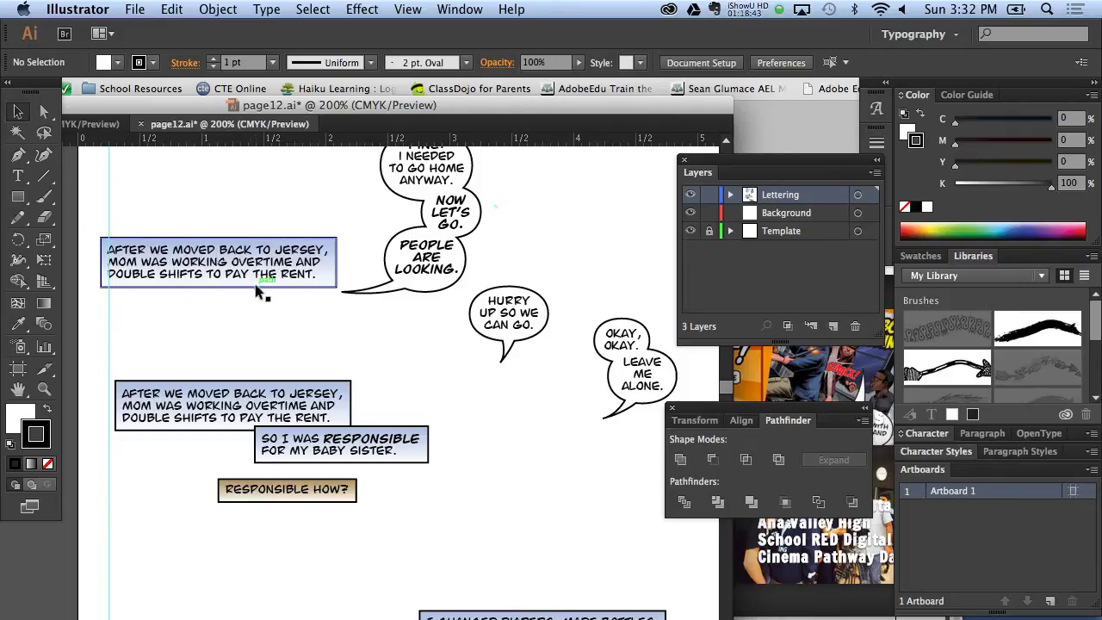
pyautogui.click(101, 66)
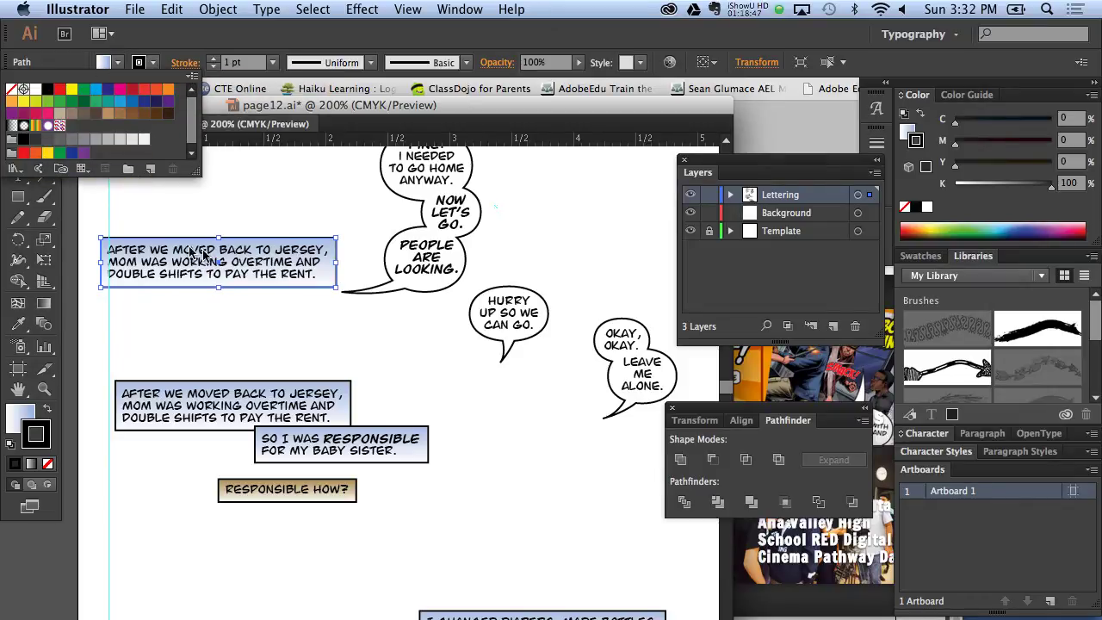
# Step: Inspect the RESPONSIBLE HOW? box and zoom in on it
pyautogui.moveTo(192, 484); pyautogui.dragTo(313, 507)
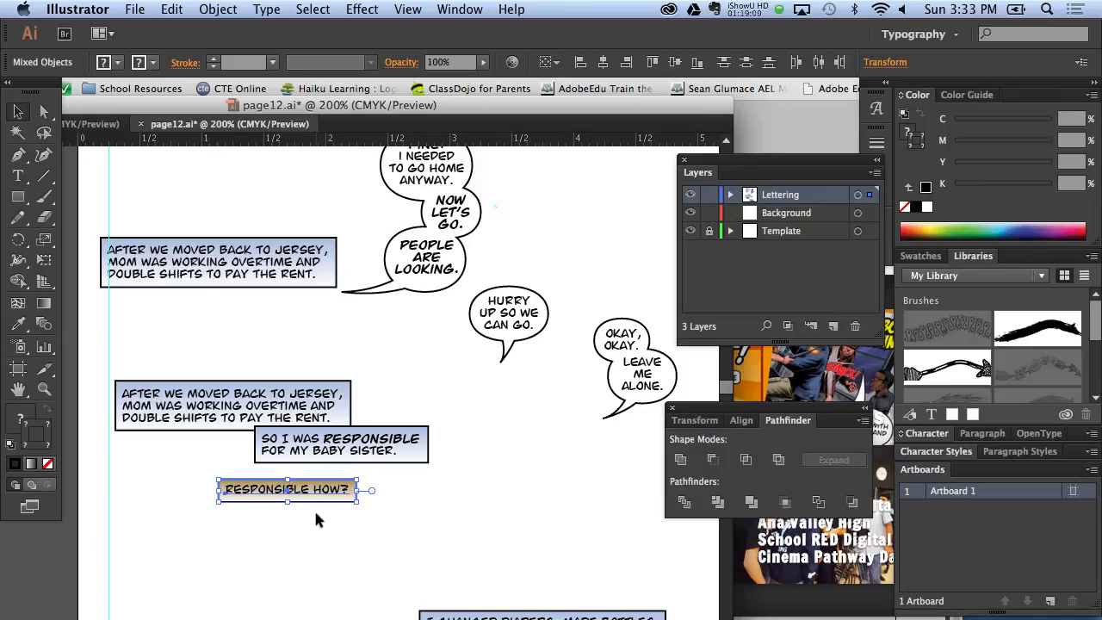
pyautogui.click(425, 516)
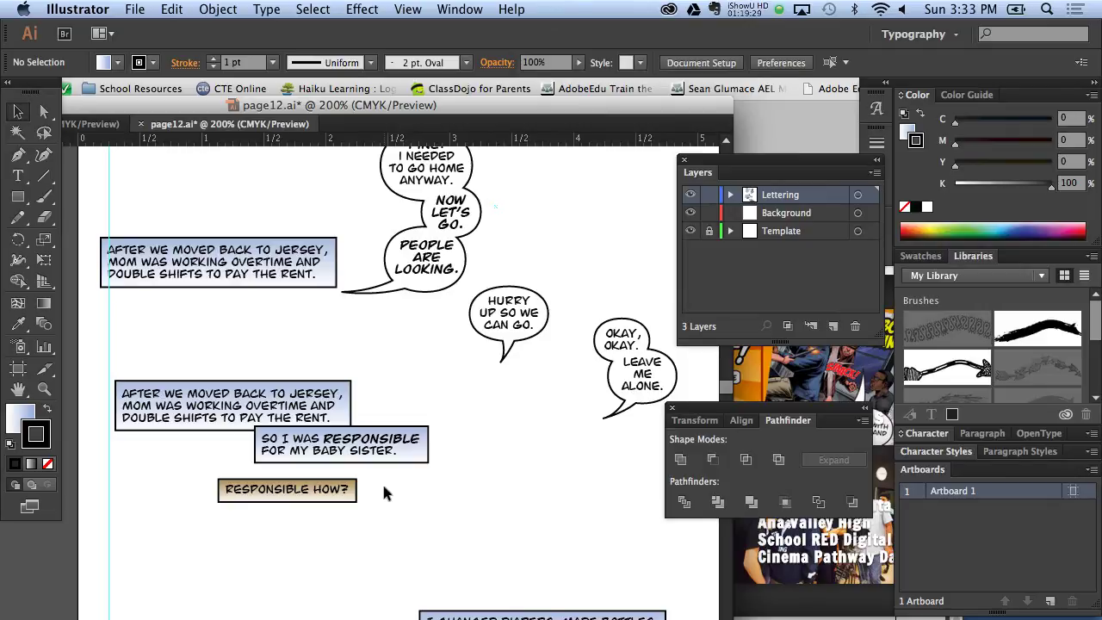
pyautogui.click(46, 392)
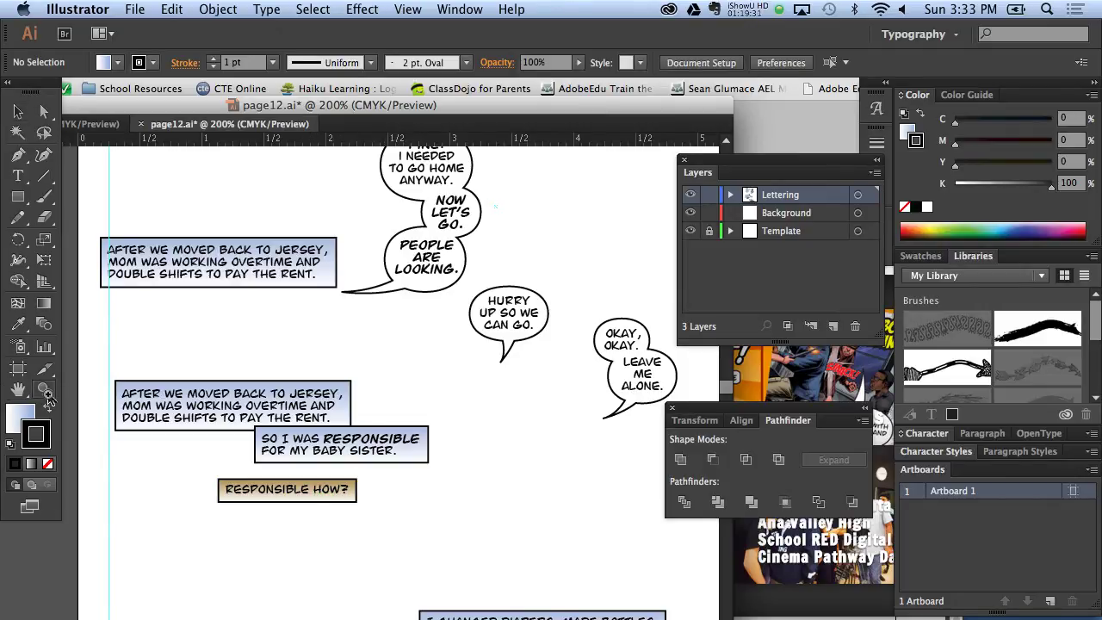
pyautogui.moveTo(178, 448); pyautogui.dragTo(428, 546)
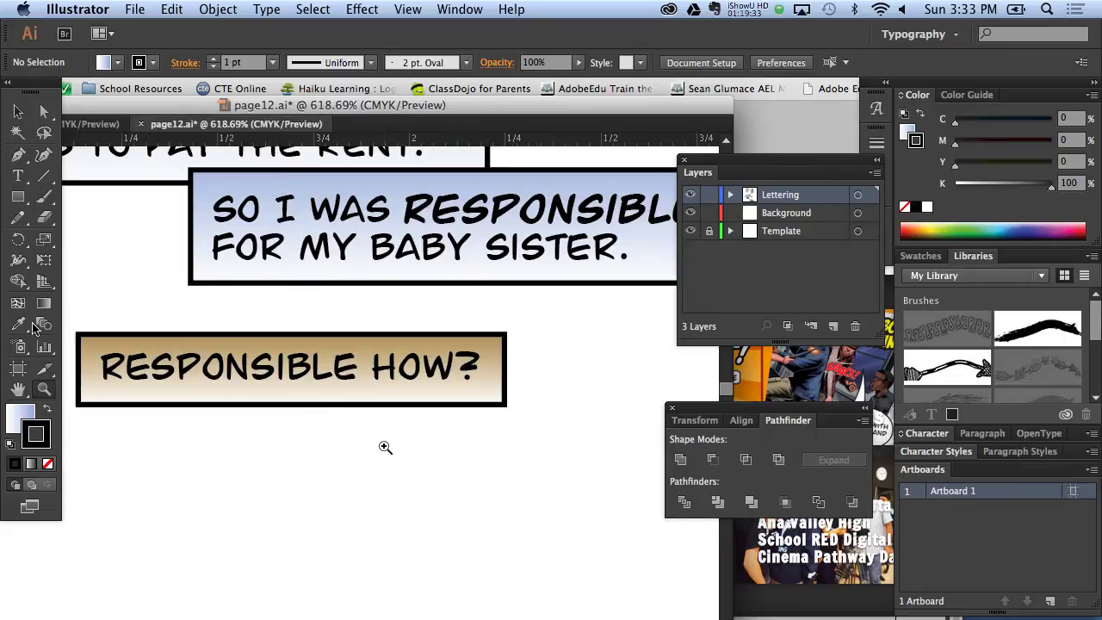
pyautogui.click(18, 112)
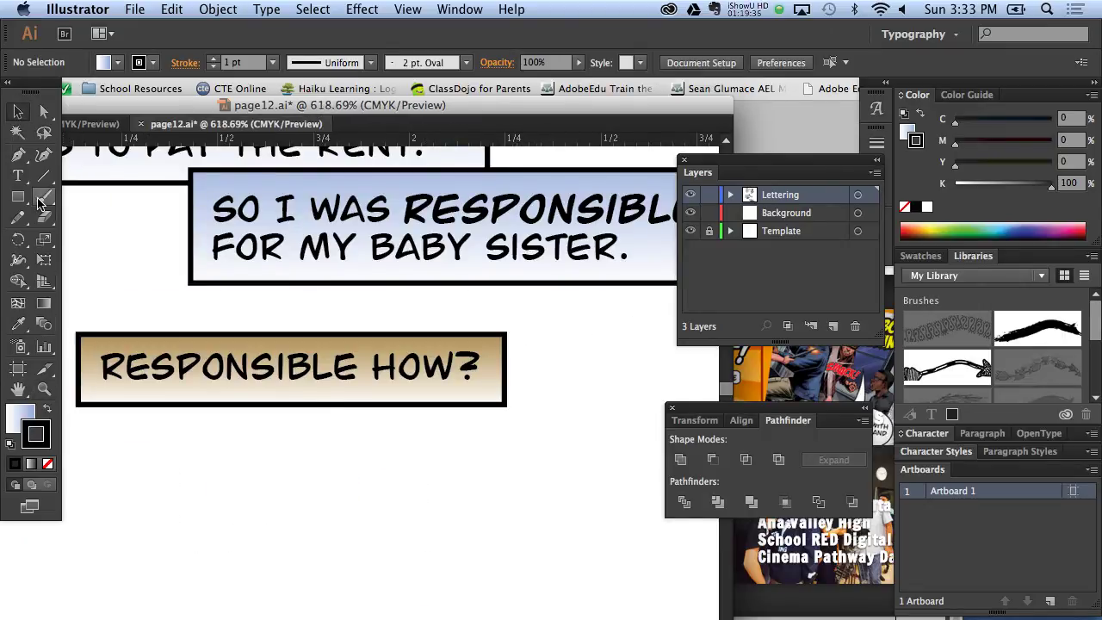
# Step: Delete the first R of RESPONSIBLE and shift the remaining text right in the box
pyautogui.click(17, 175)
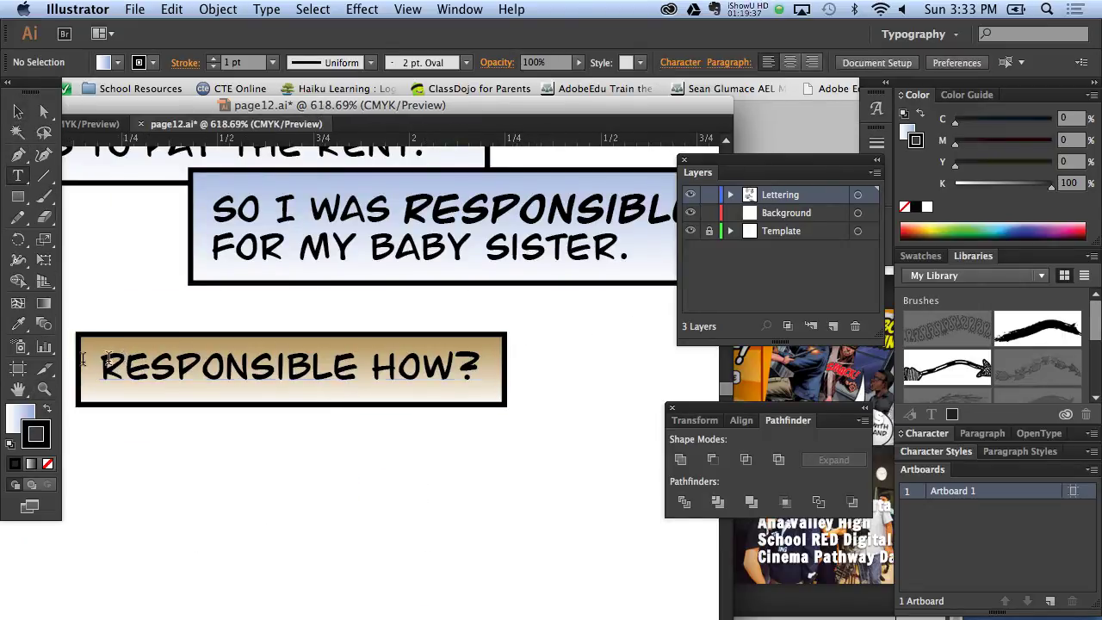
pyautogui.moveTo(101, 366); pyautogui.dragTo(128, 366)
pyautogui.press('BackSpace')
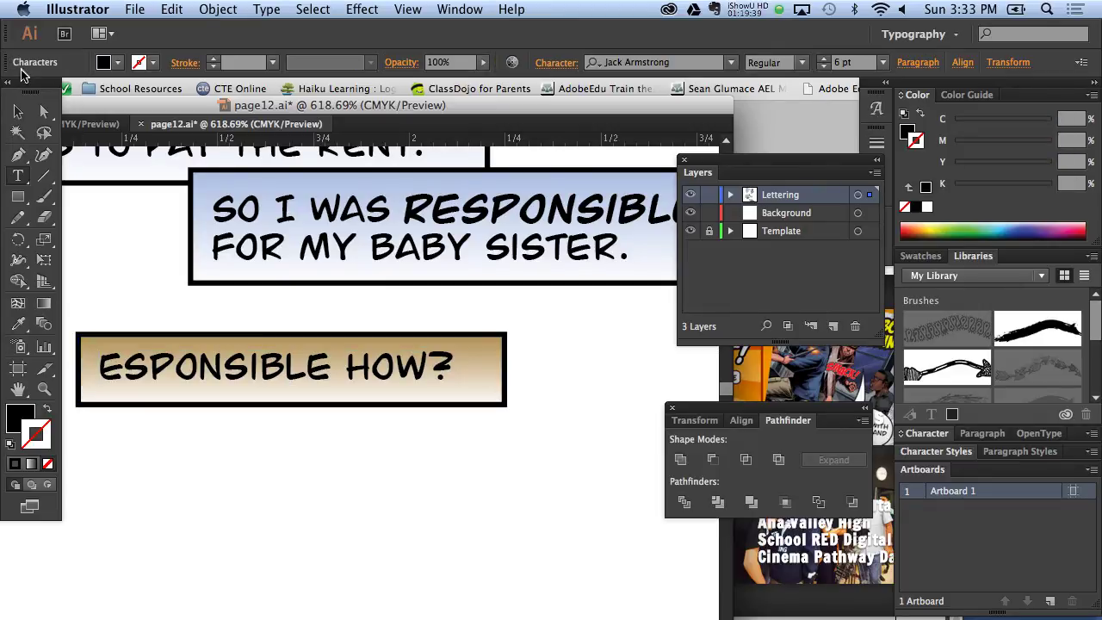
pyautogui.click(18, 112)
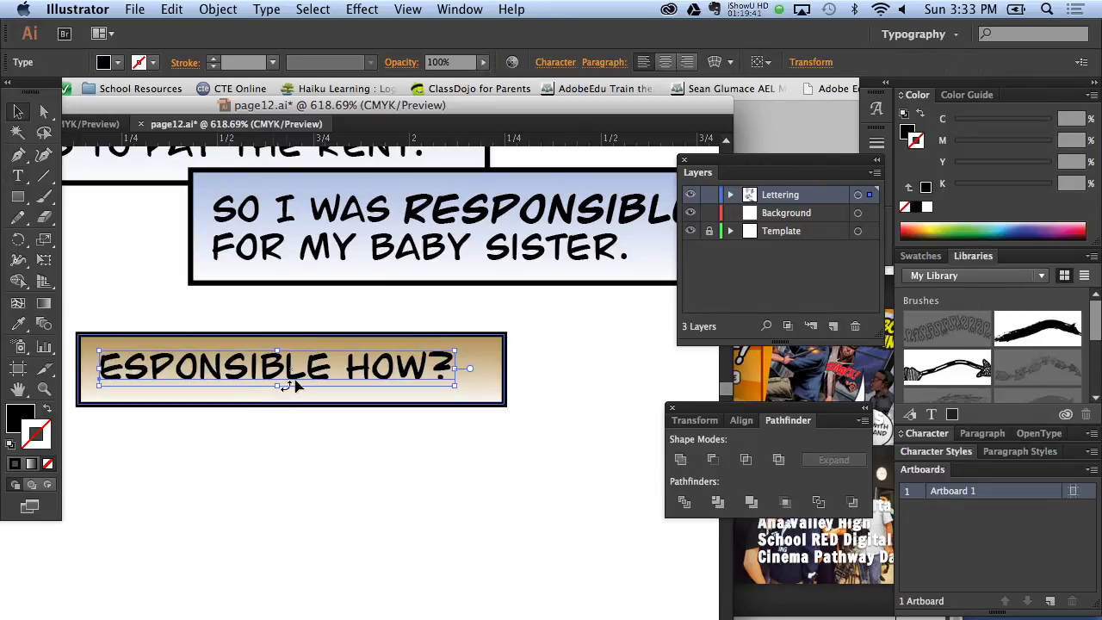
pyautogui.moveTo(362, 385); pyautogui.dragTo(392, 386)
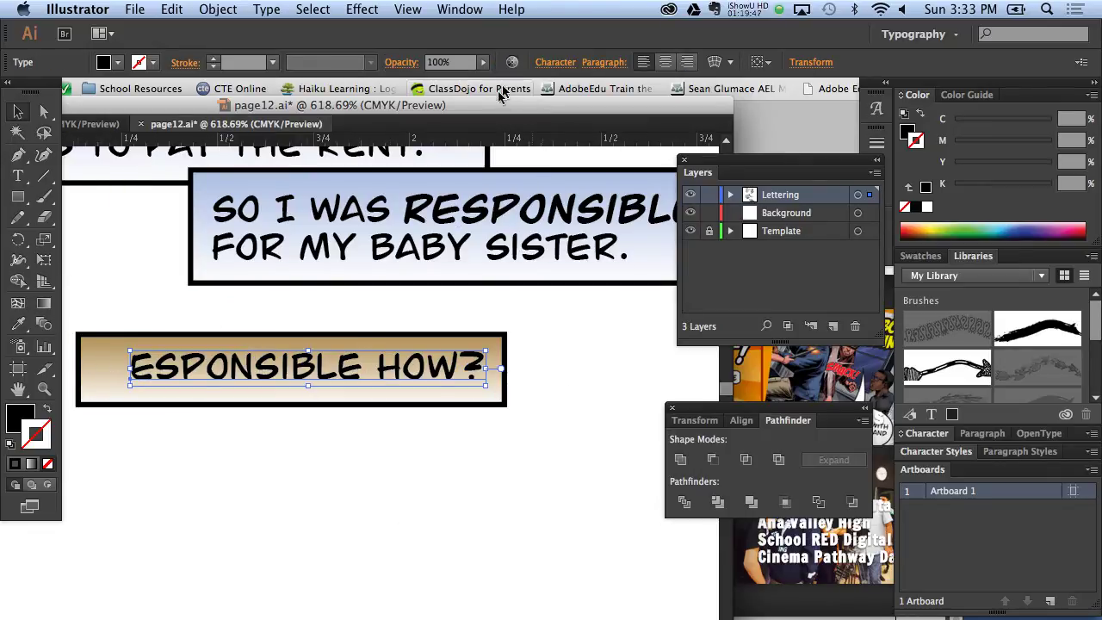
pyautogui.moveTo(491, 108)
pyautogui.mouseDown()
pyautogui.moveTo(627, 83)
pyautogui.moveTo(625, 92)
pyautogui.mouseUp()
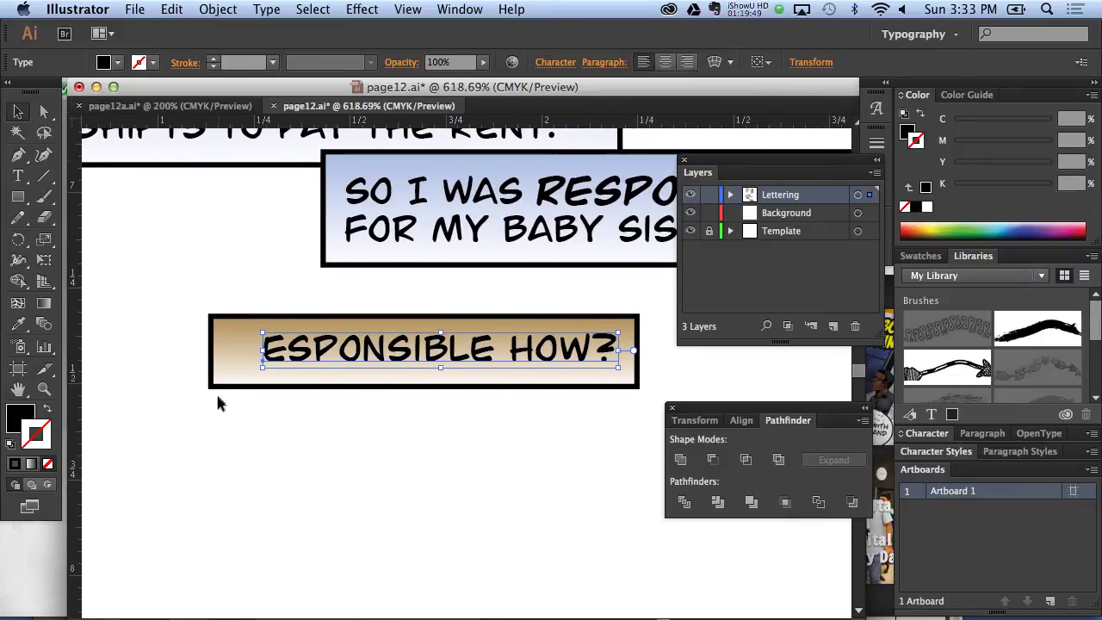
pyautogui.click(186, 436)
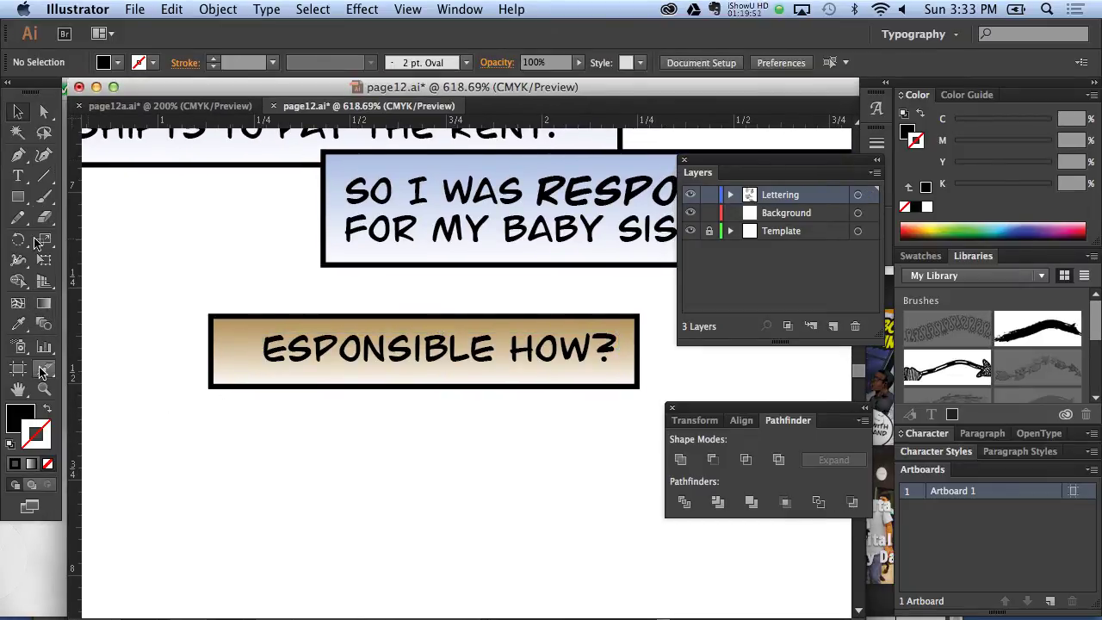
# Step: Add a separate R, scale it to drop-cap size, and place it on the box's left edge
pyautogui.click(18, 175)
pyautogui.click(236, 472)
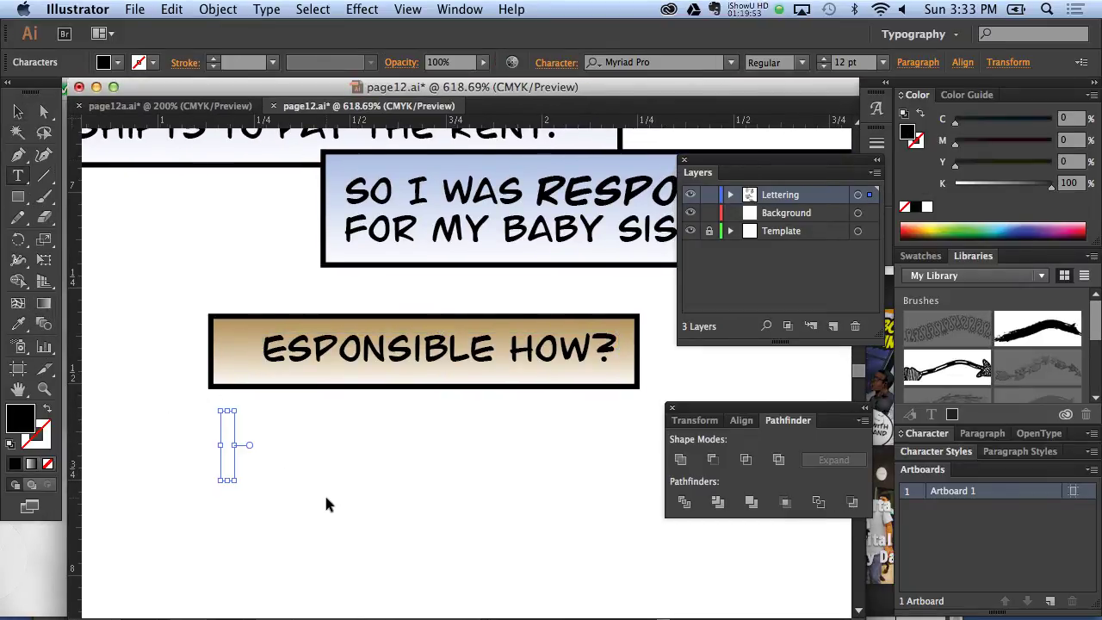
pyautogui.write('R')
pyautogui.click(17, 111)
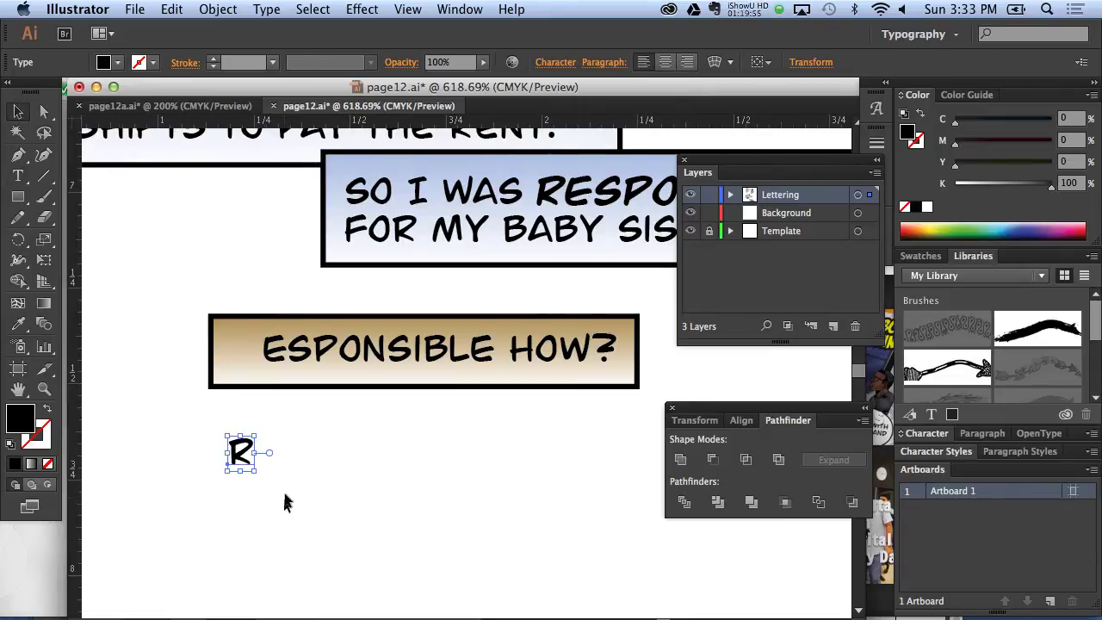
pyautogui.moveTo(255, 473); pyautogui.dragTo(311, 544)
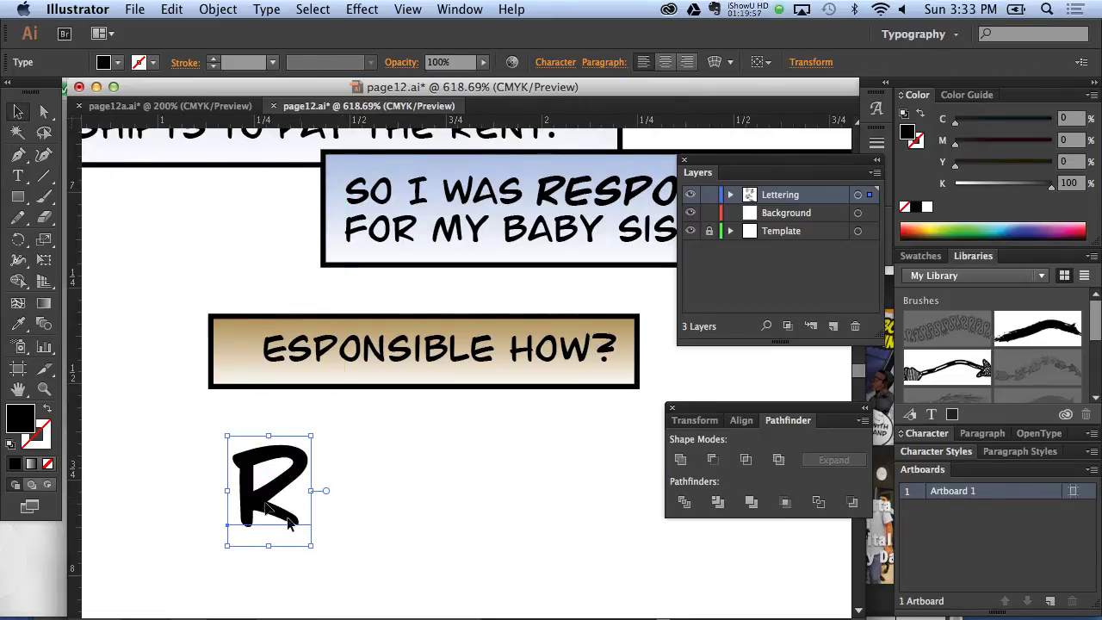
pyautogui.moveTo(267, 506); pyautogui.dragTo(225, 368)
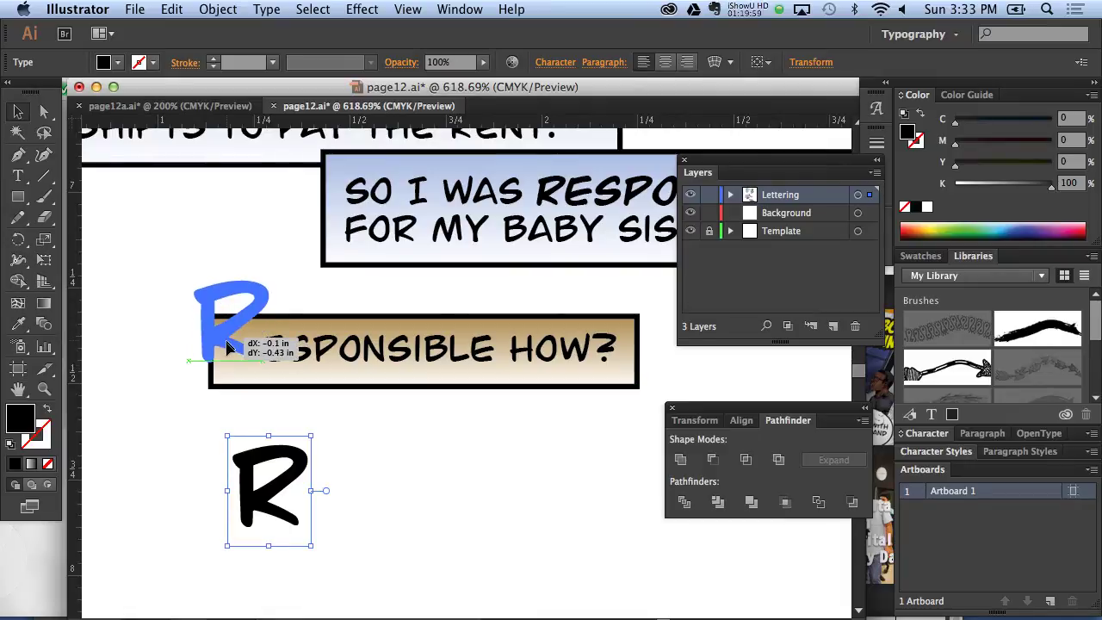
pyautogui.moveTo(226, 370); pyautogui.dragTo(229, 353)
pyautogui.click(272, 426)
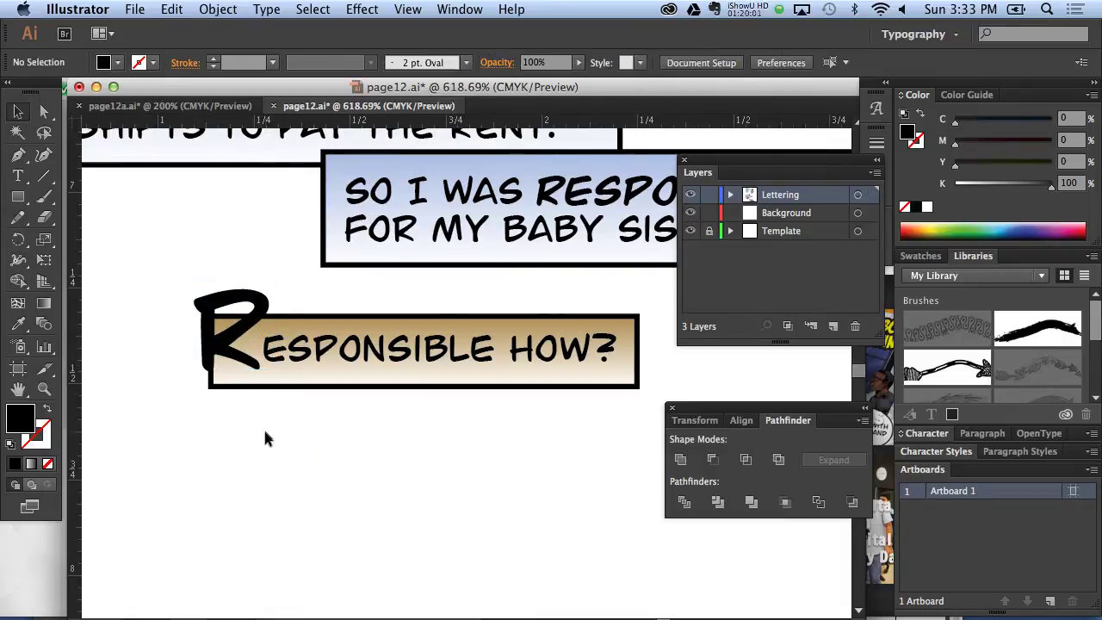
pyautogui.click(230, 350)
pyautogui.click(225, 10)
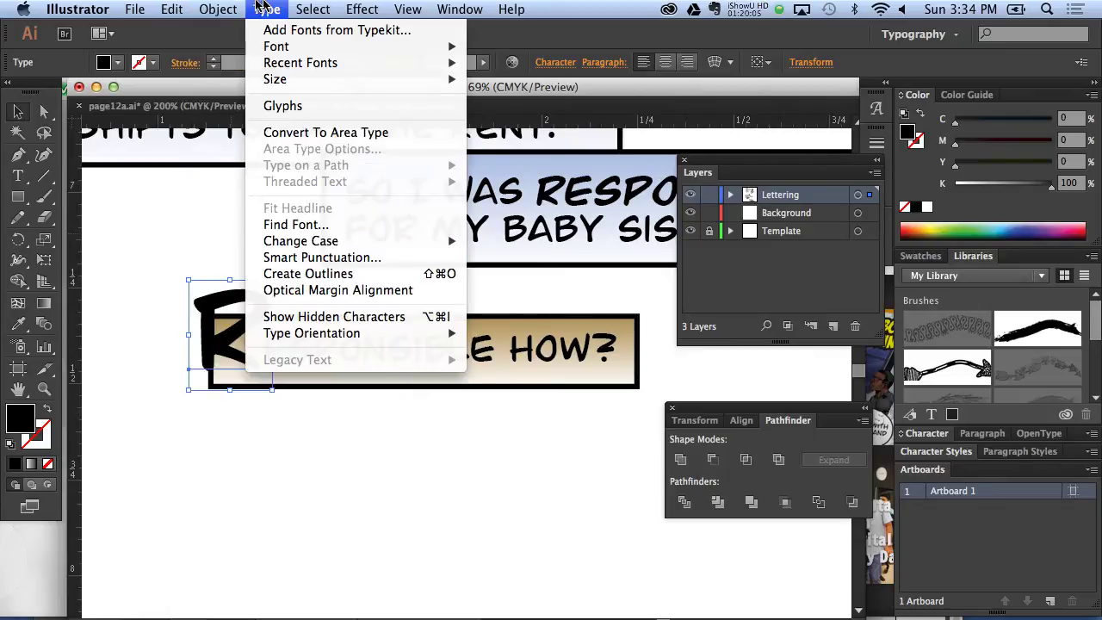
pyautogui.moveTo(266, 10)
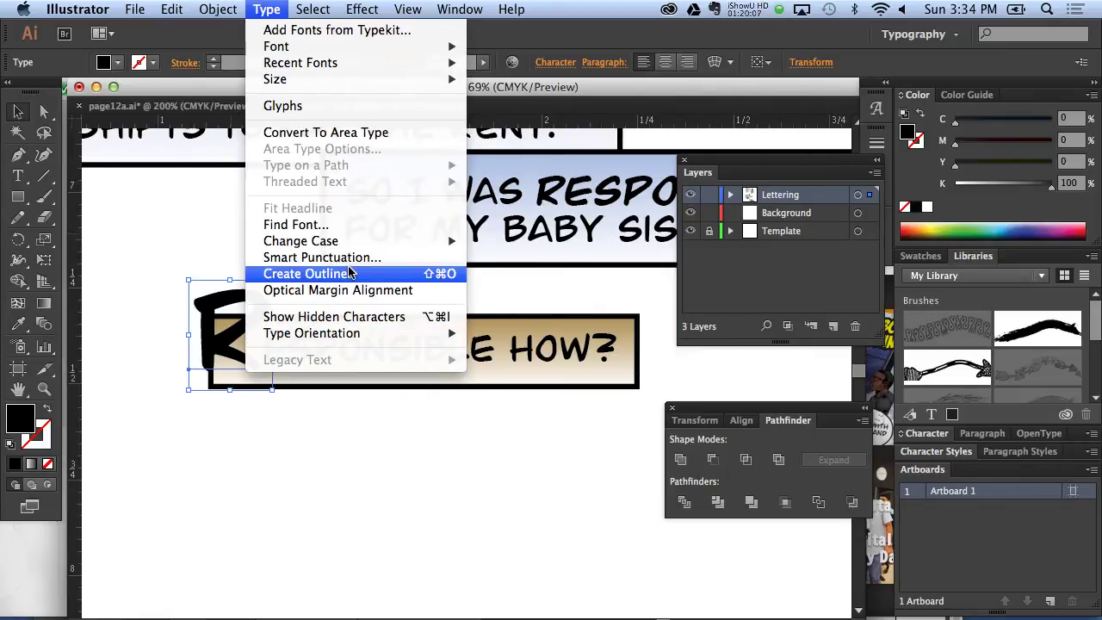
# Step: Convert the R to outlines and give it a 2 pt black stroke
pyautogui.click(335, 274)
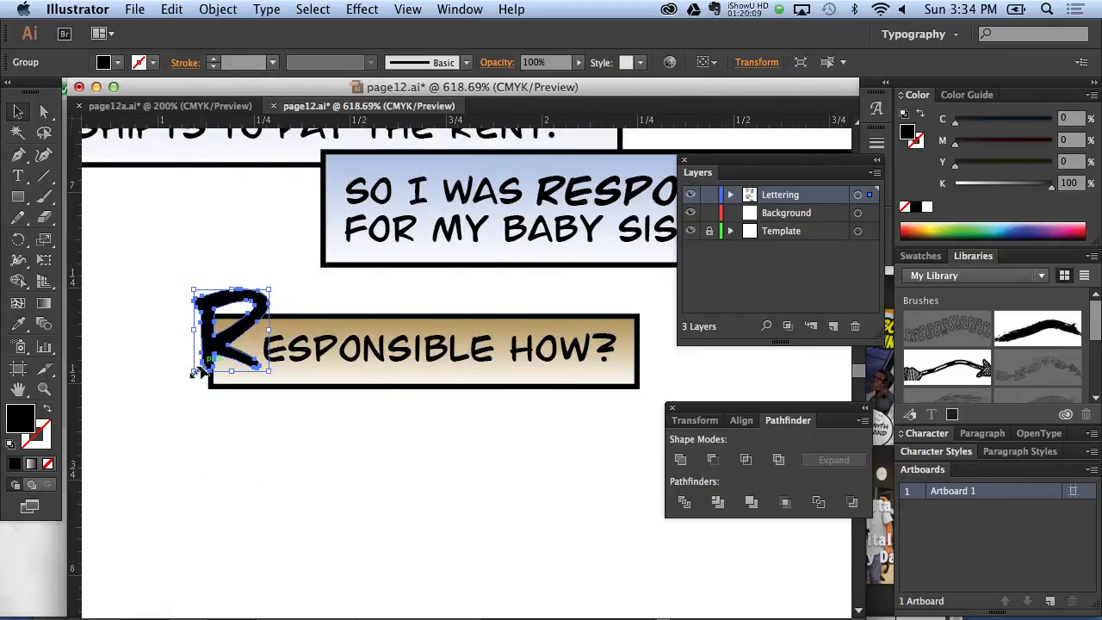
pyautogui.click(226, 362)
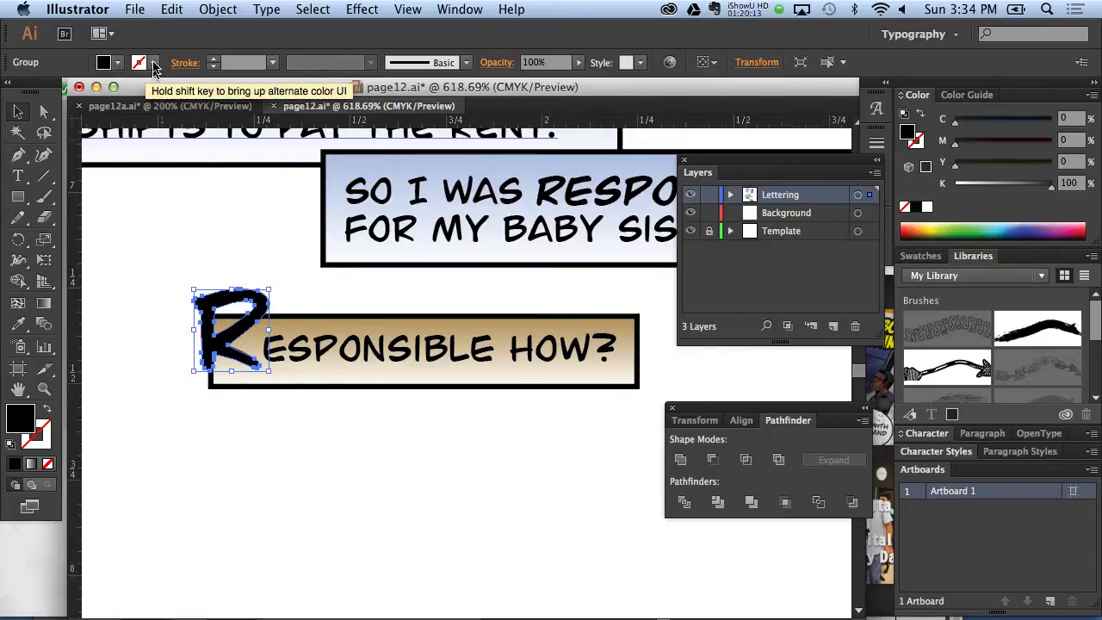
pyautogui.click(117, 62)
pyautogui.click(49, 93)
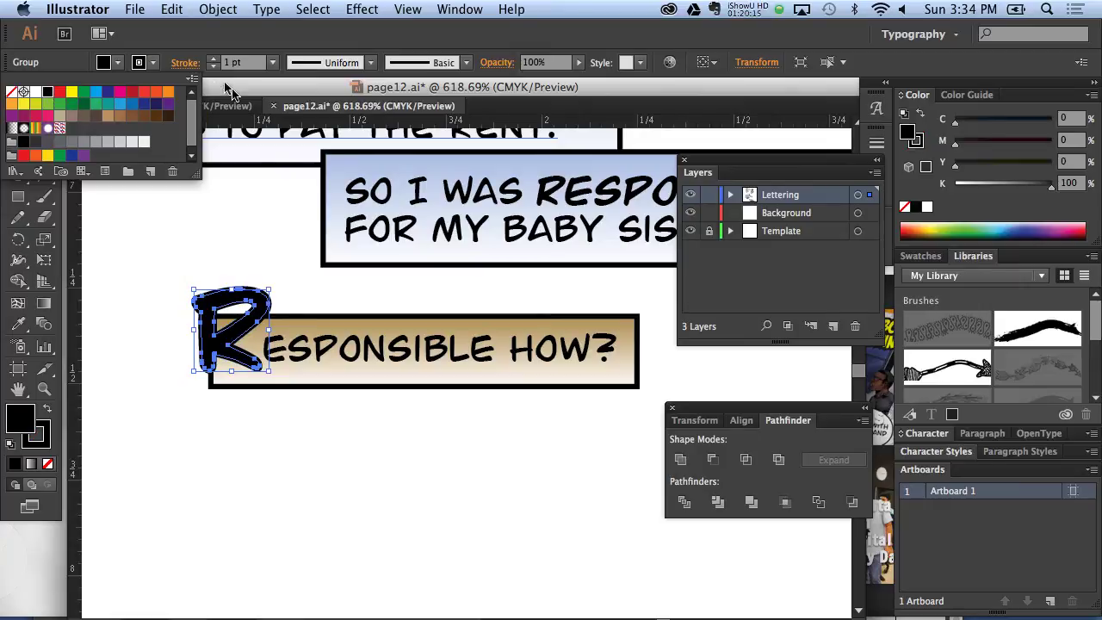
pyautogui.click(272, 62)
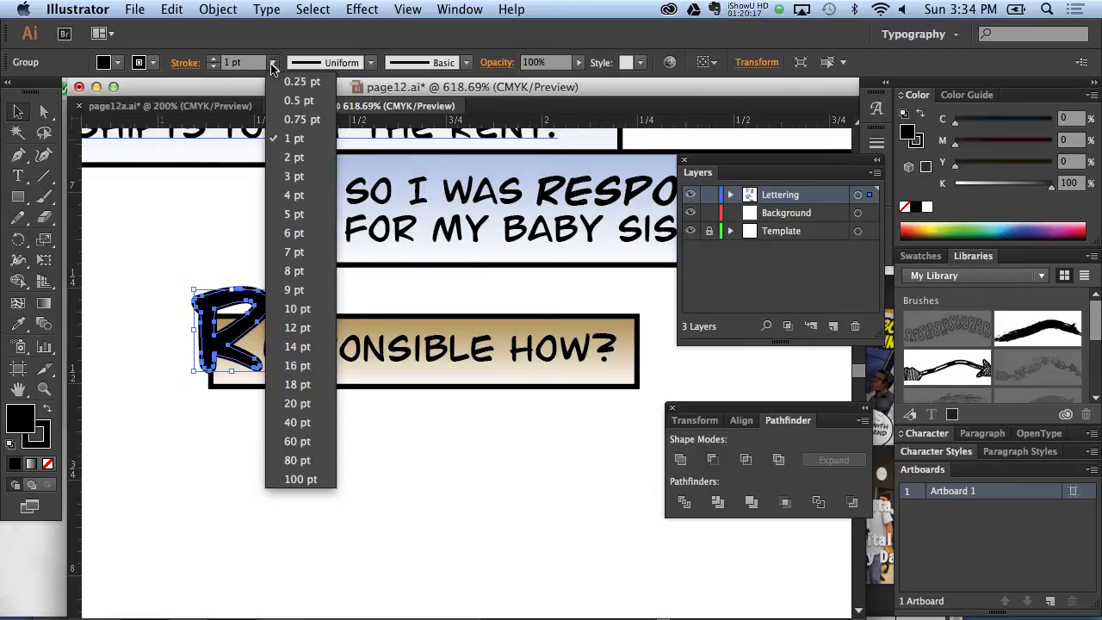
pyautogui.click(297, 170)
pyautogui.click(229, 234)
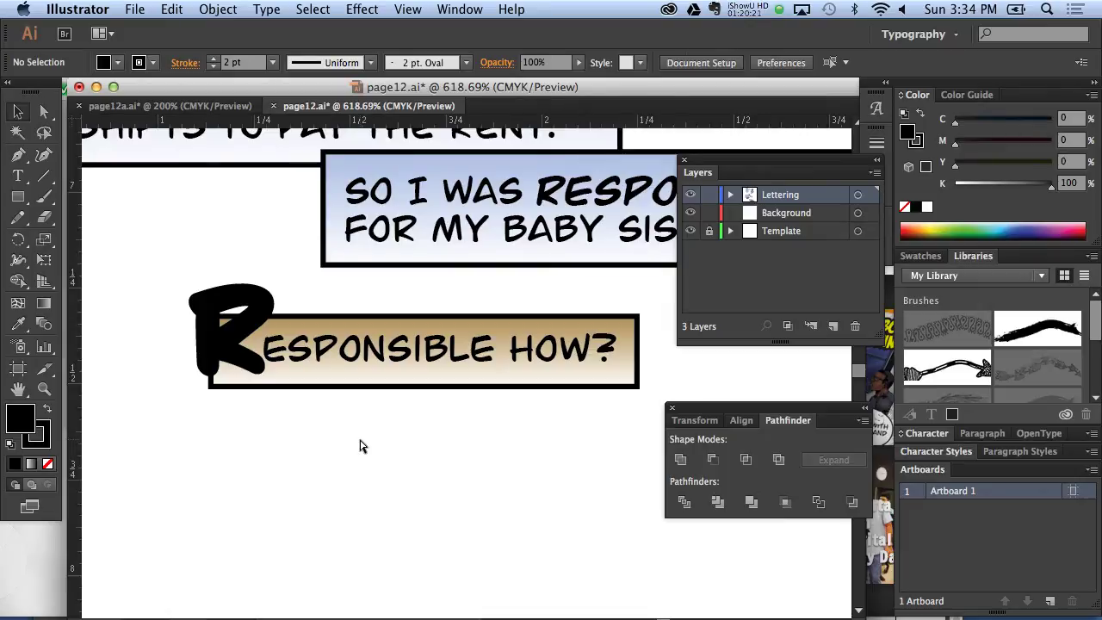
# Step: Paste a copy of the R in front with a white fill and black outline
pyautogui.click(215, 9)
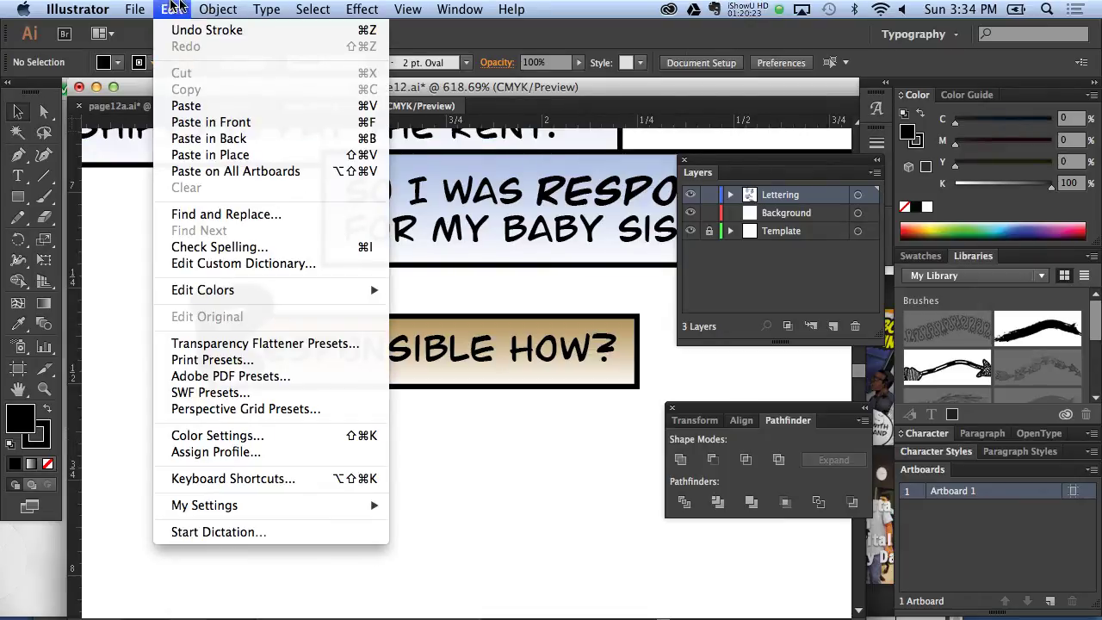
pyautogui.click(211, 121)
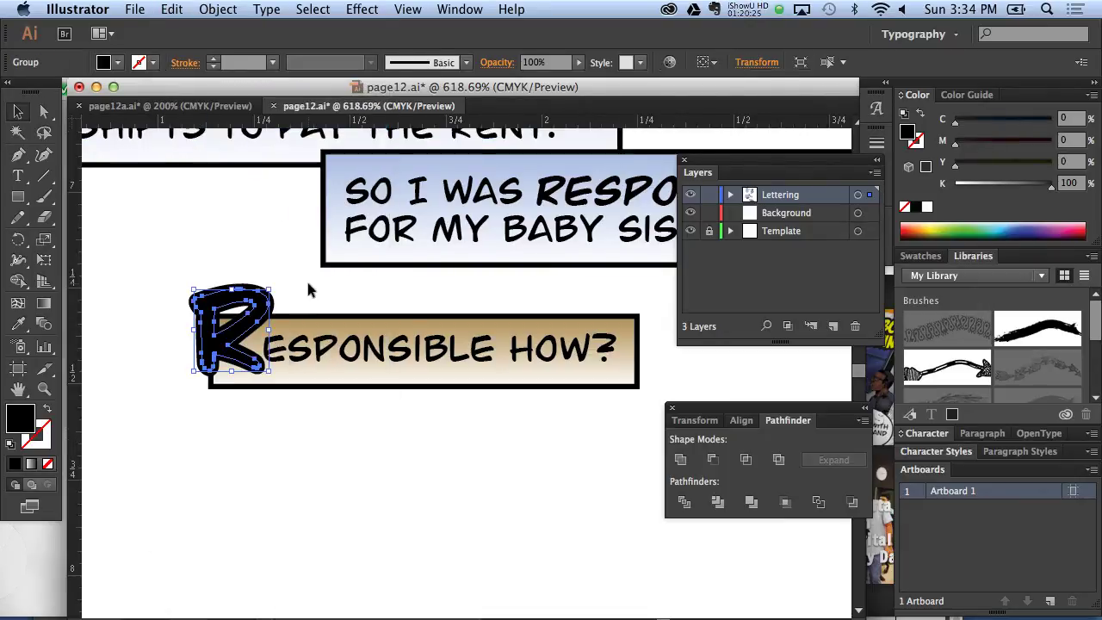
pyautogui.click(117, 62)
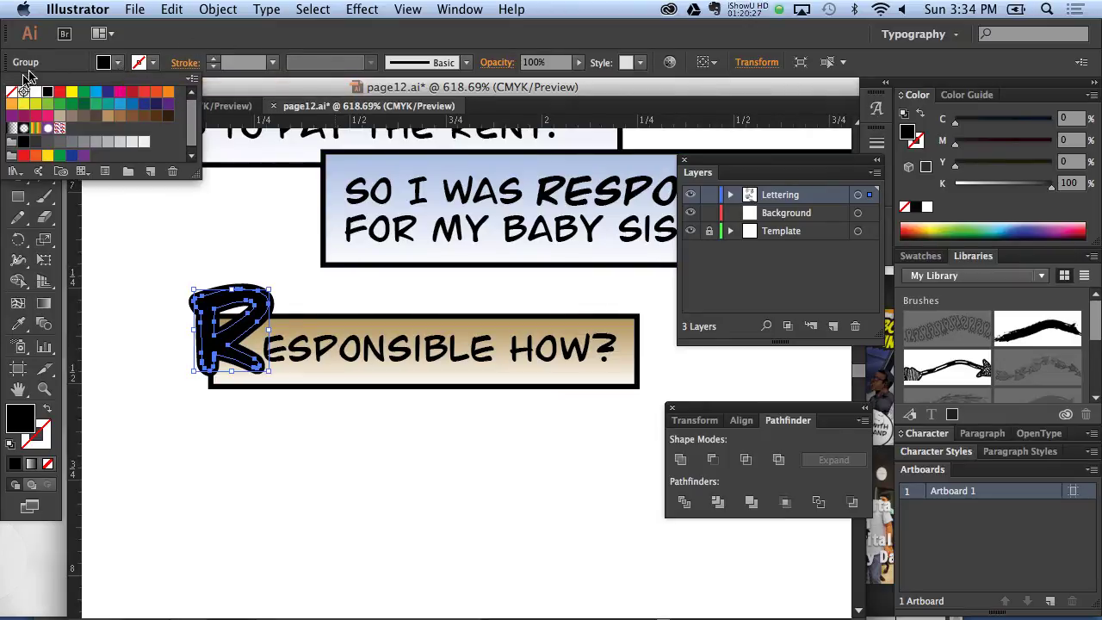
pyautogui.click(35, 91)
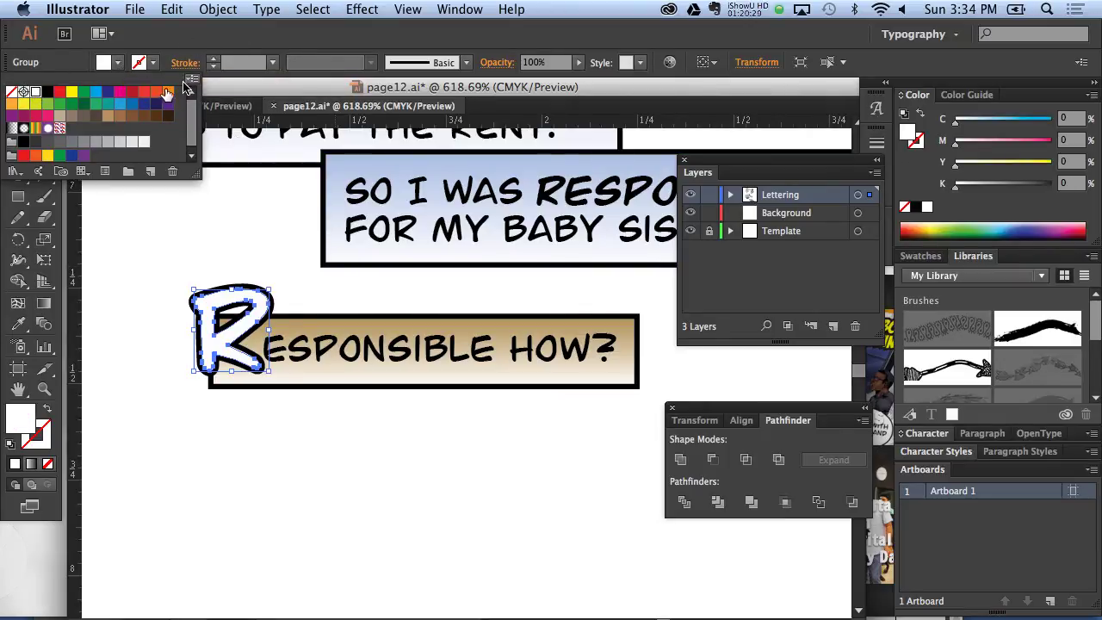
pyautogui.click(152, 62)
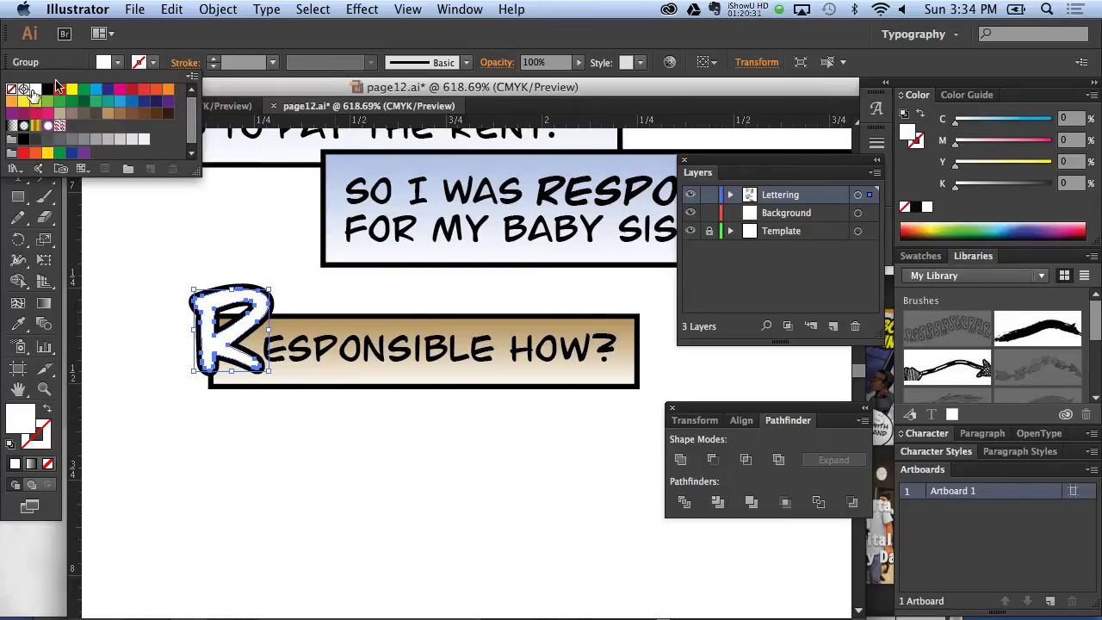
pyautogui.click(49, 89)
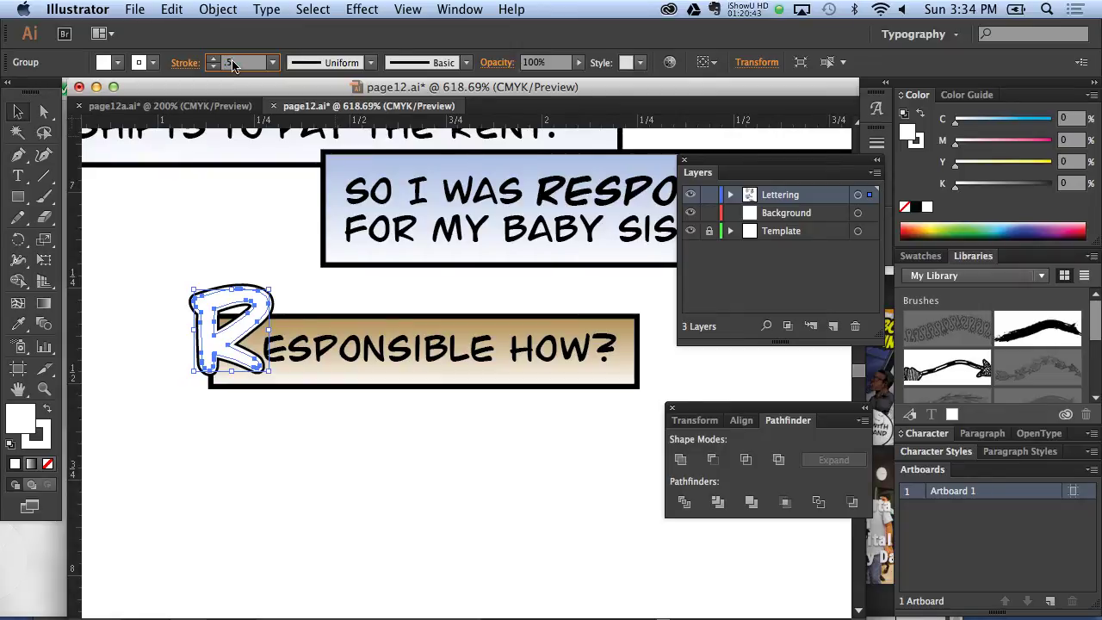
pyautogui.press('Return')
pyautogui.click(215, 179)
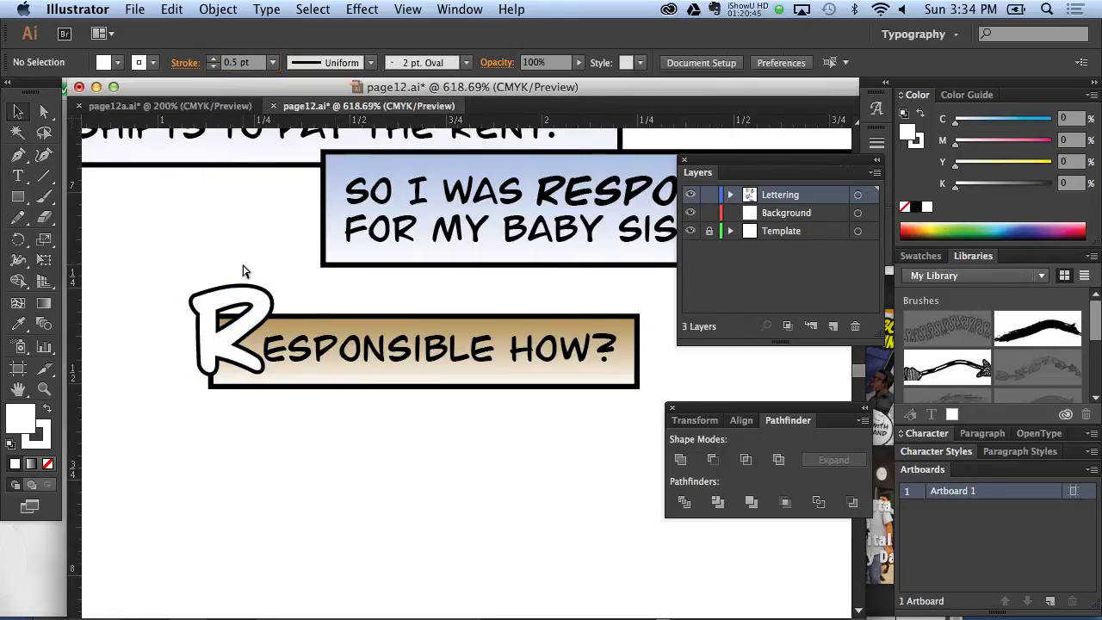
pyautogui.hotkey('ctrl', 'z')
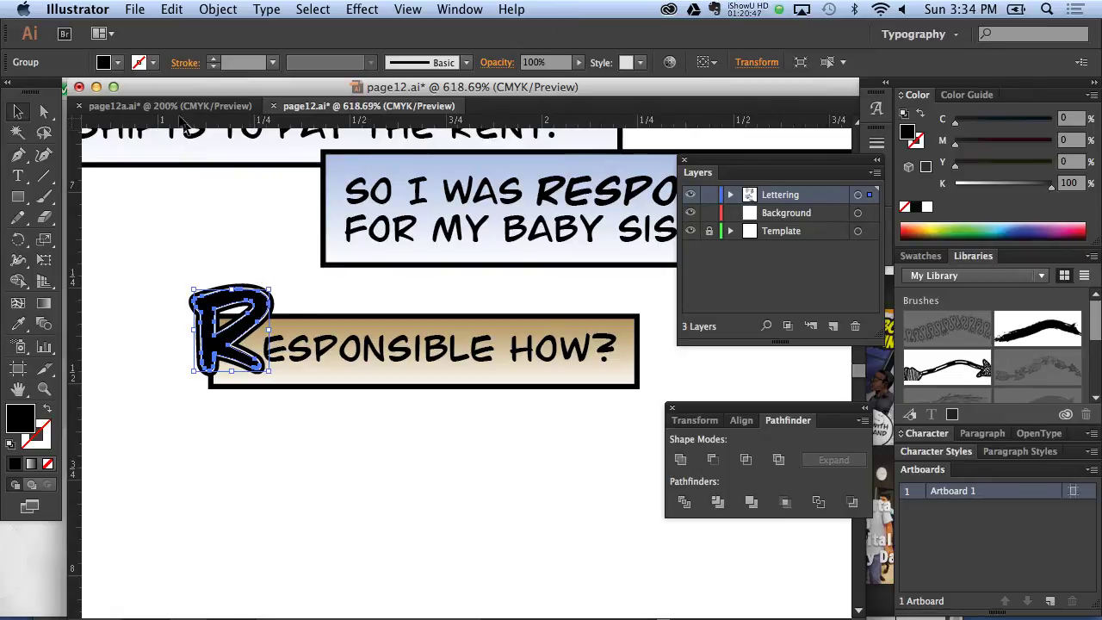
# Step: Fill the R with the white-to-black gradient running vertically top to bottom
pyautogui.click(115, 60)
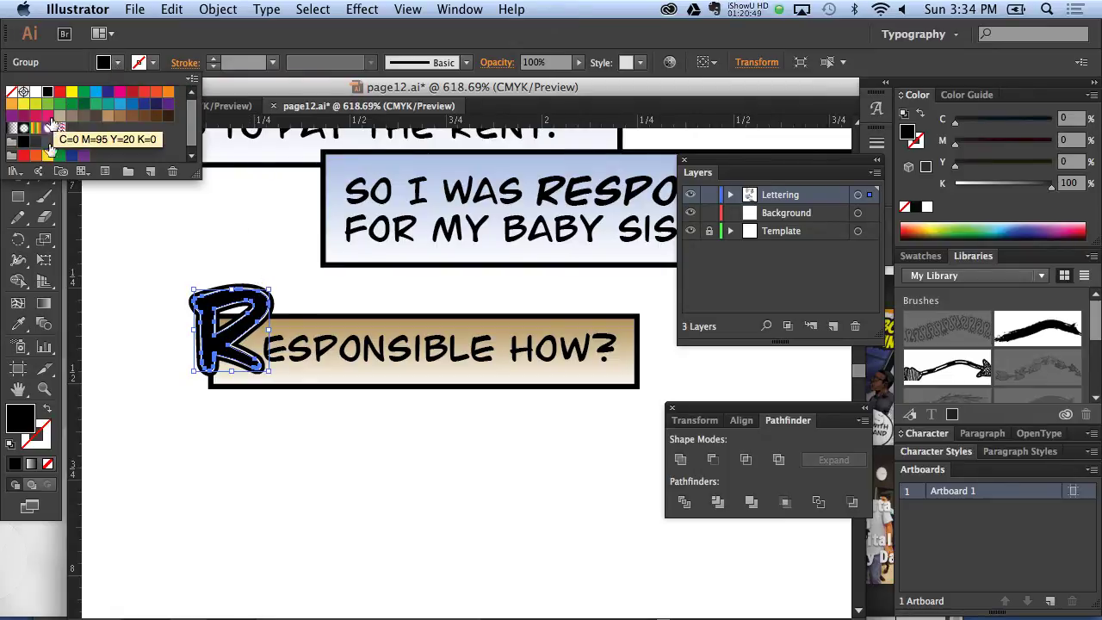
pyautogui.click(11, 128)
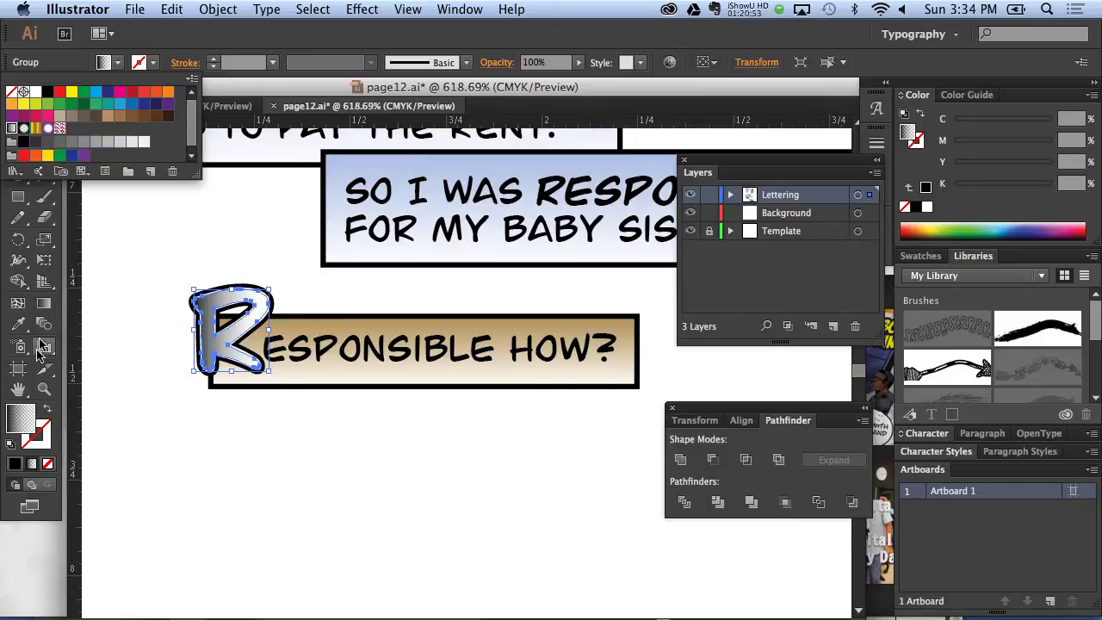
pyautogui.click(40, 310)
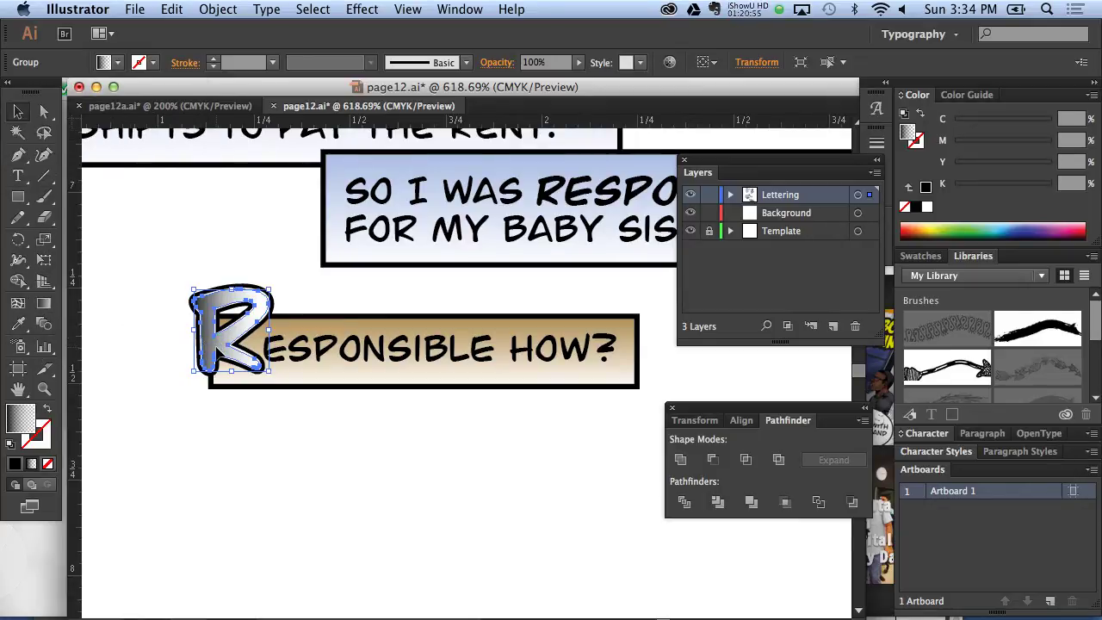
pyautogui.press('super+shift+a')
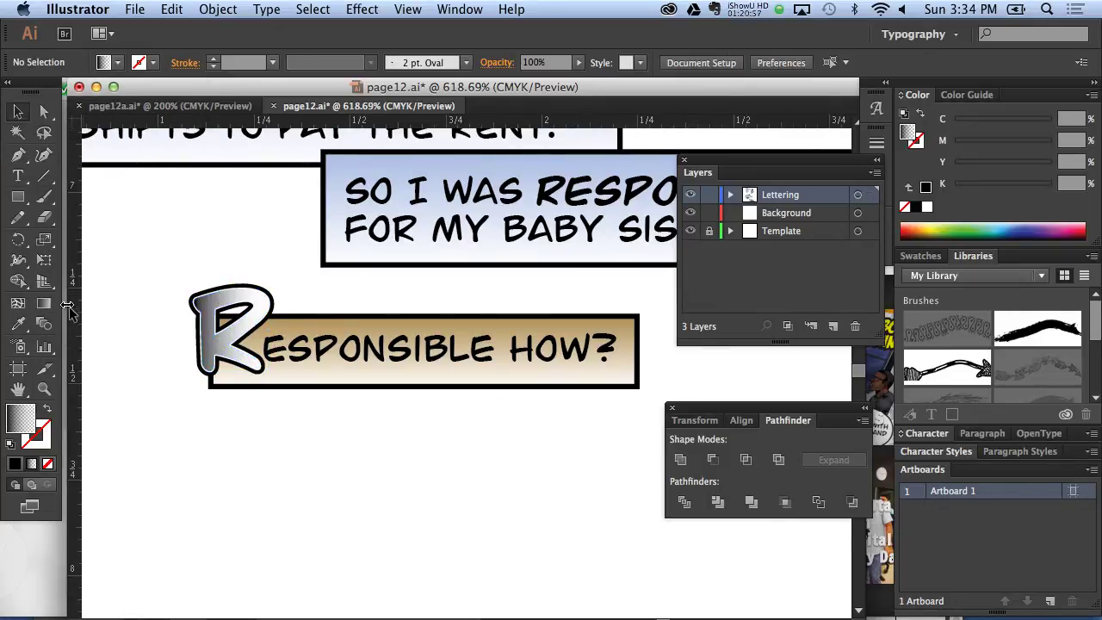
pyautogui.click(43, 303)
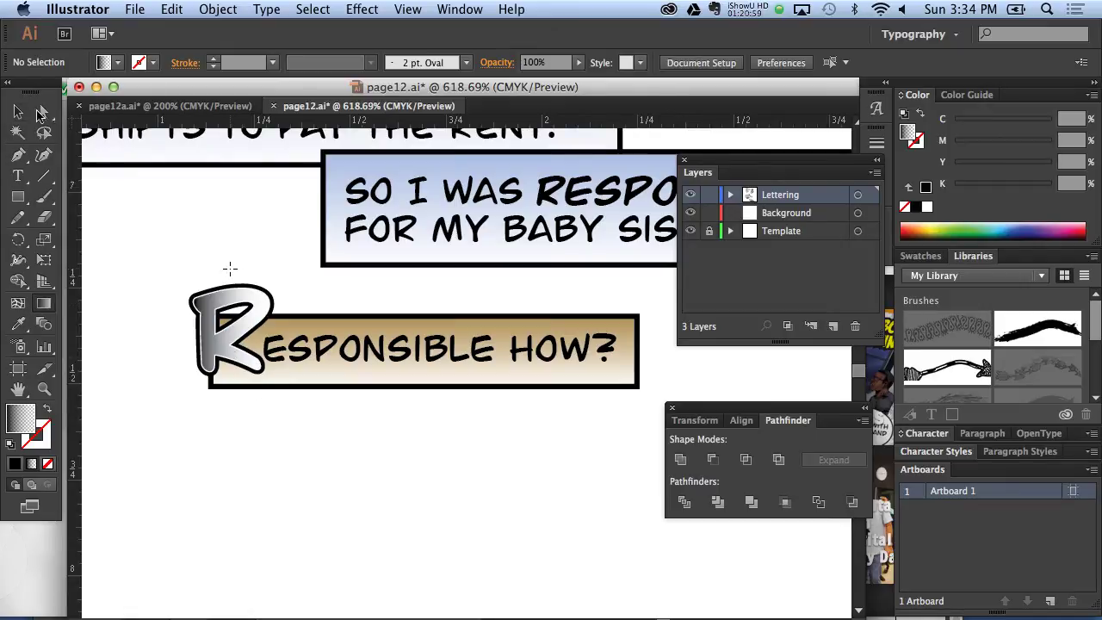
pyautogui.click(18, 112)
pyautogui.click(241, 327)
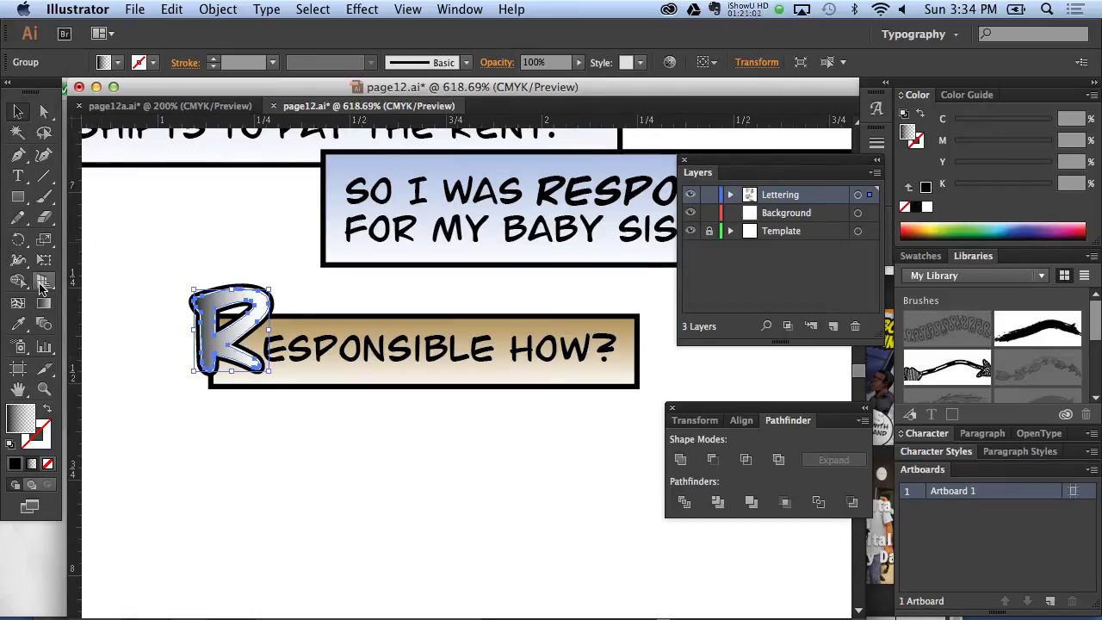
pyautogui.click(43, 303)
pyautogui.moveTo(229, 361)
pyautogui.mouseDown()
pyautogui.moveTo(227, 263)
pyautogui.moveTo(225, 376)
pyautogui.mouseUp()
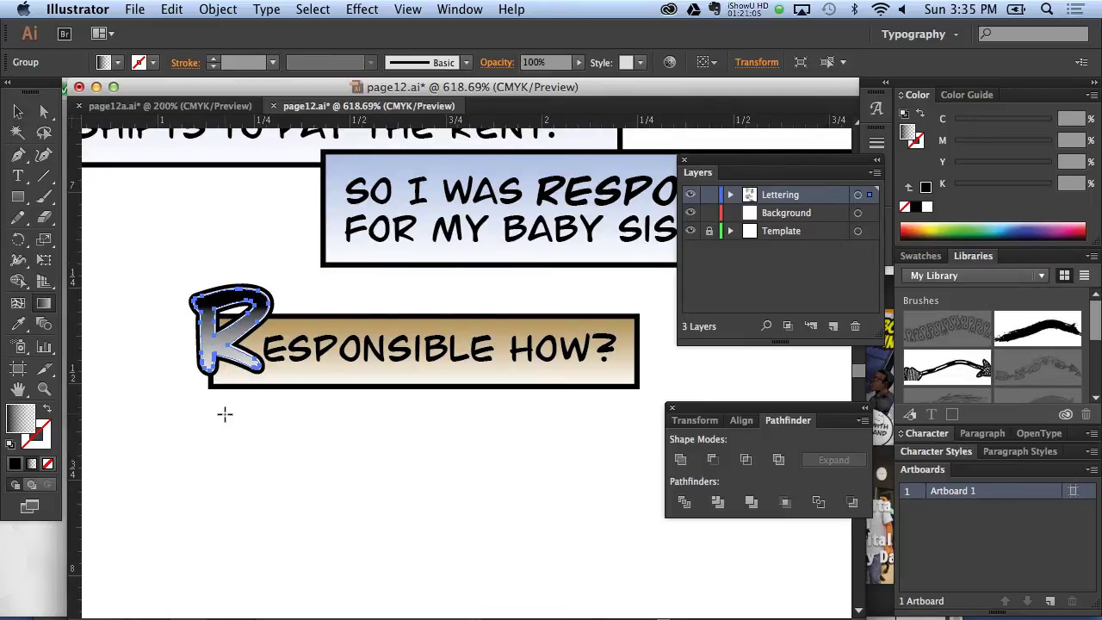
# Step: Nudge the caption text up and fine-tune the caption box's position with arrow keys
pyautogui.press('v')
pyautogui.click(242, 257)
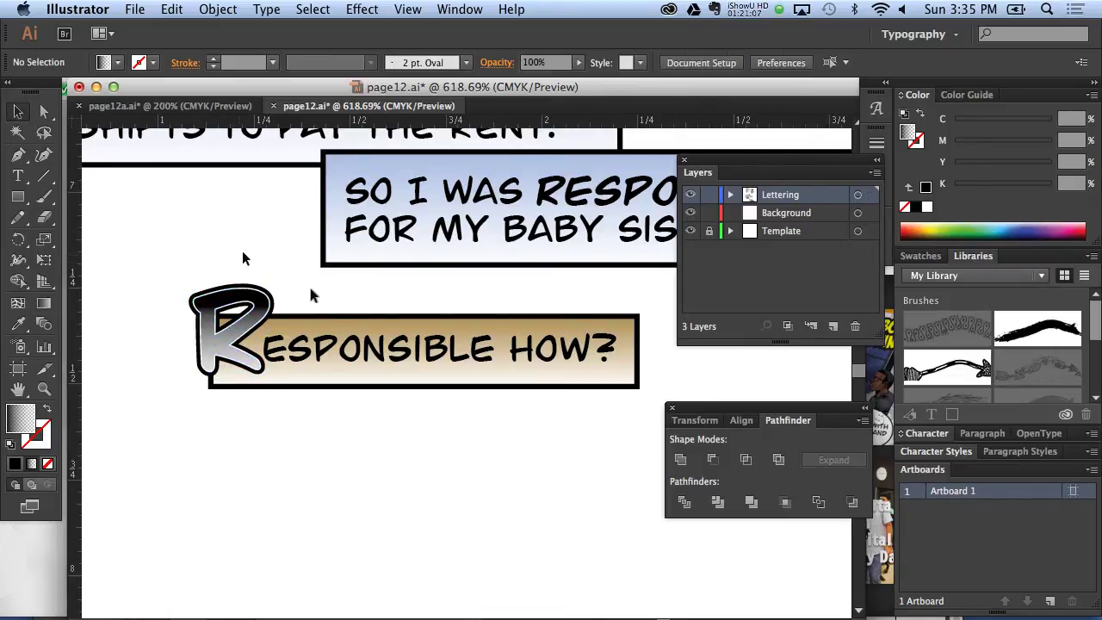
pyautogui.moveTo(281, 360); pyautogui.dragTo(281, 355)
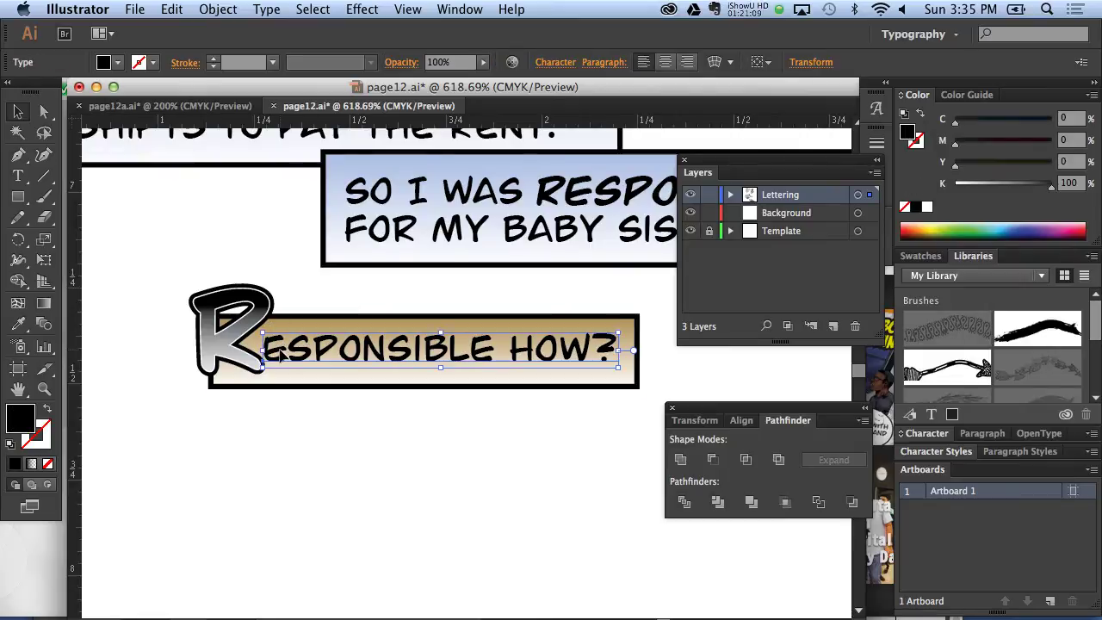
pyautogui.press('Up')
pyautogui.press('Up')
pyautogui.press('Up')
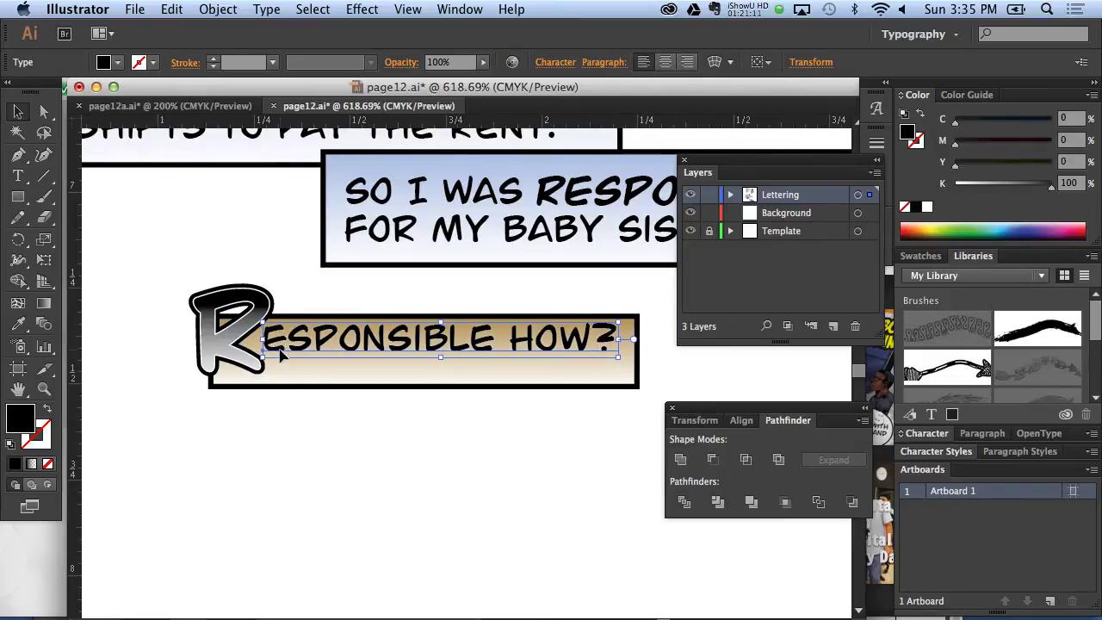
pyautogui.click(353, 385)
pyautogui.press('Right')
pyautogui.press('Right')
pyautogui.press('Right')
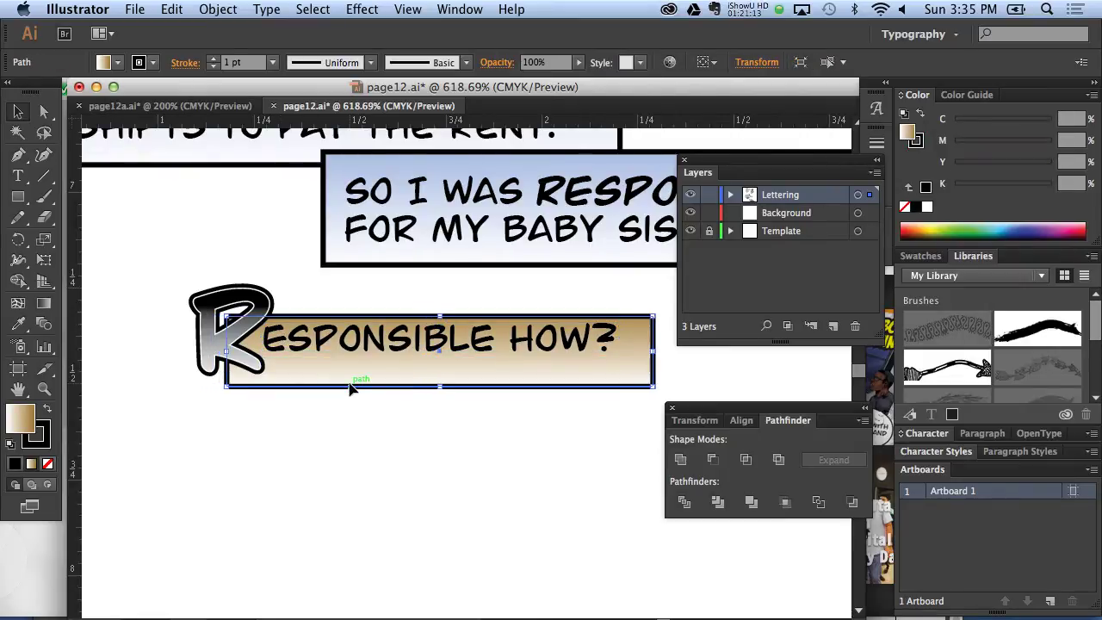
pyautogui.press('Down')
pyautogui.press('Down')
pyautogui.press('Down')
pyautogui.press('Up')
pyautogui.press('Up')
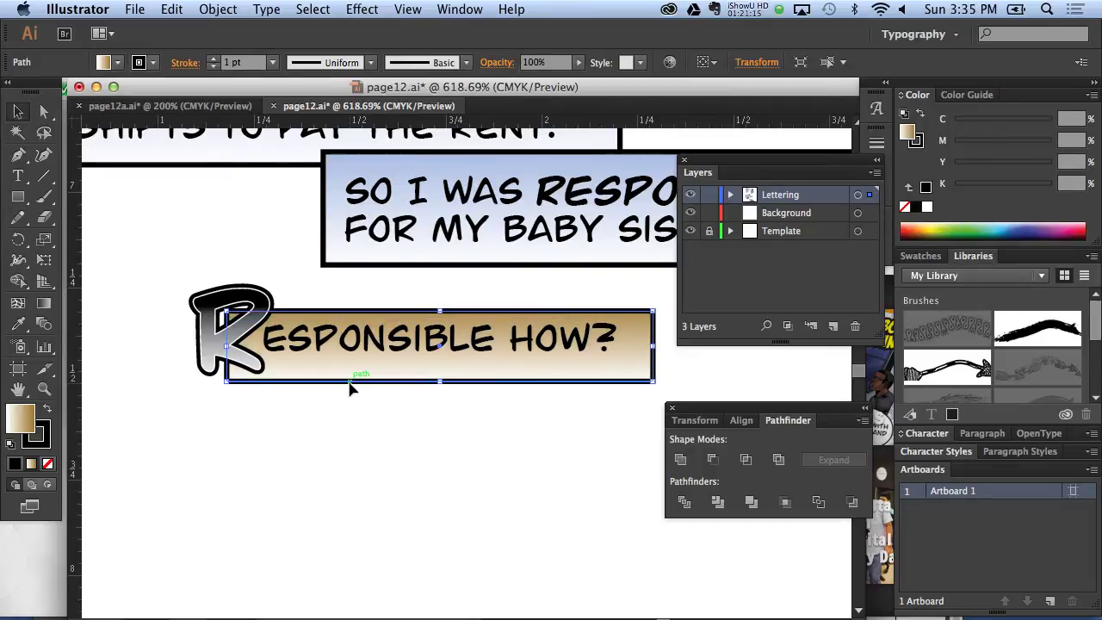
pyautogui.press('Left')
pyautogui.press('Left')
pyautogui.press('Left')
pyautogui.press('Up')
pyautogui.press('Up')
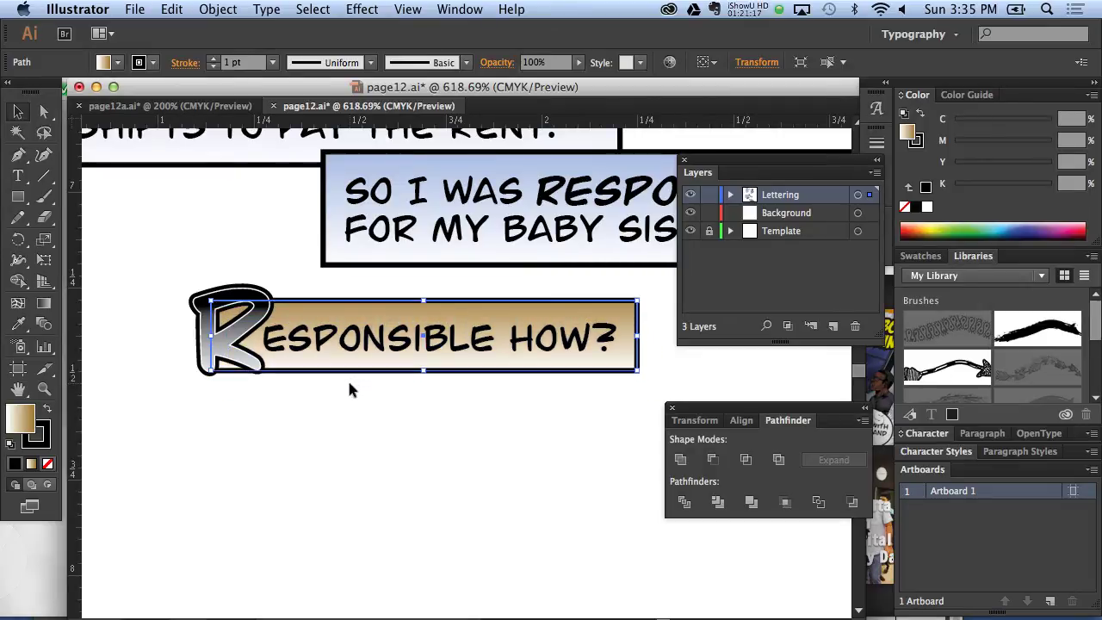
pyautogui.press('Down')
pyautogui.press('Up')
# Step: Shorten the caption box from top and bottom and re-centre ESPONSIBLE HOW? inside it
pyautogui.moveTo(423, 371); pyautogui.dragTo(424, 364)
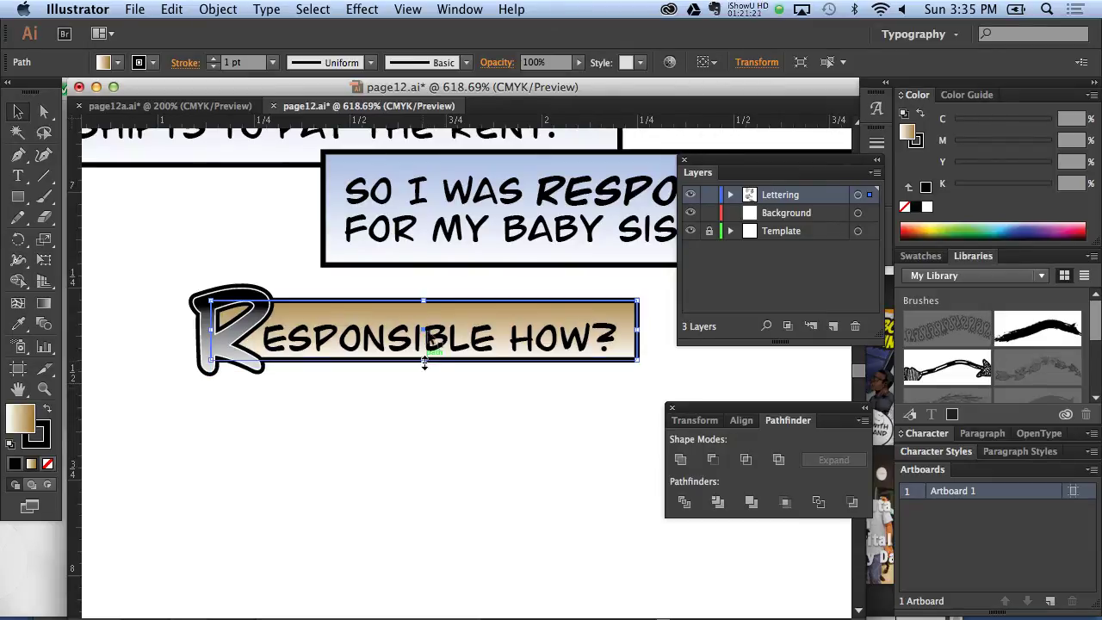
pyautogui.moveTo(423, 301); pyautogui.dragTo(422, 300)
pyautogui.moveTo(412, 359); pyautogui.dragTo(412, 344)
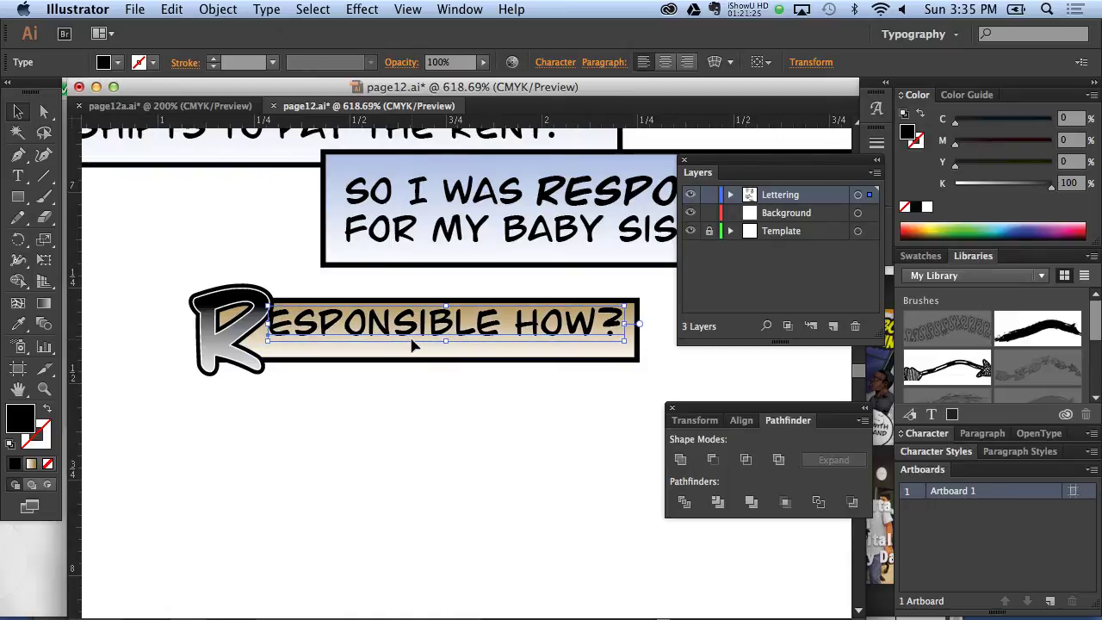
pyautogui.press('Down')
pyautogui.press('Right')
pyautogui.press('Down')
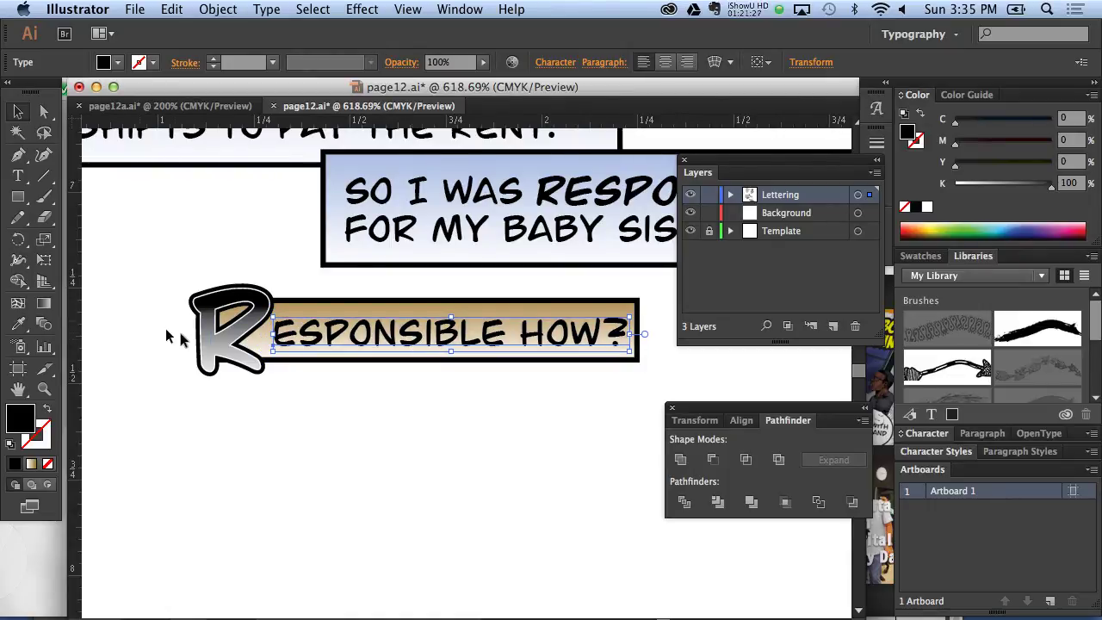
pyautogui.click(207, 348)
# Step: Fill the drop-cap R with the red swatch
pyautogui.click(107, 69)
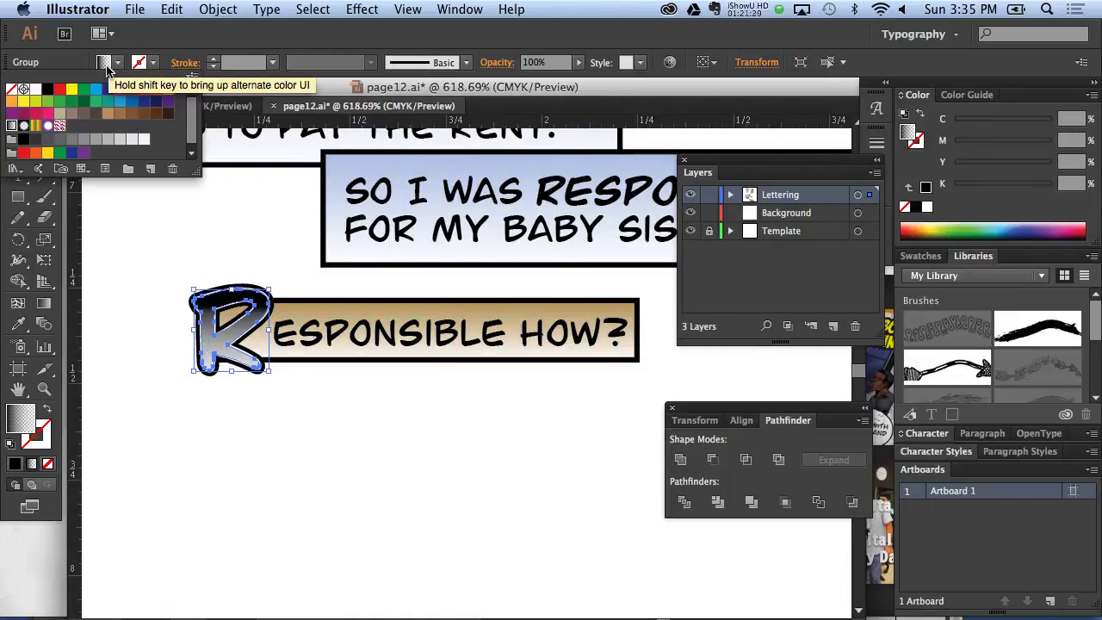
pyautogui.click(60, 90)
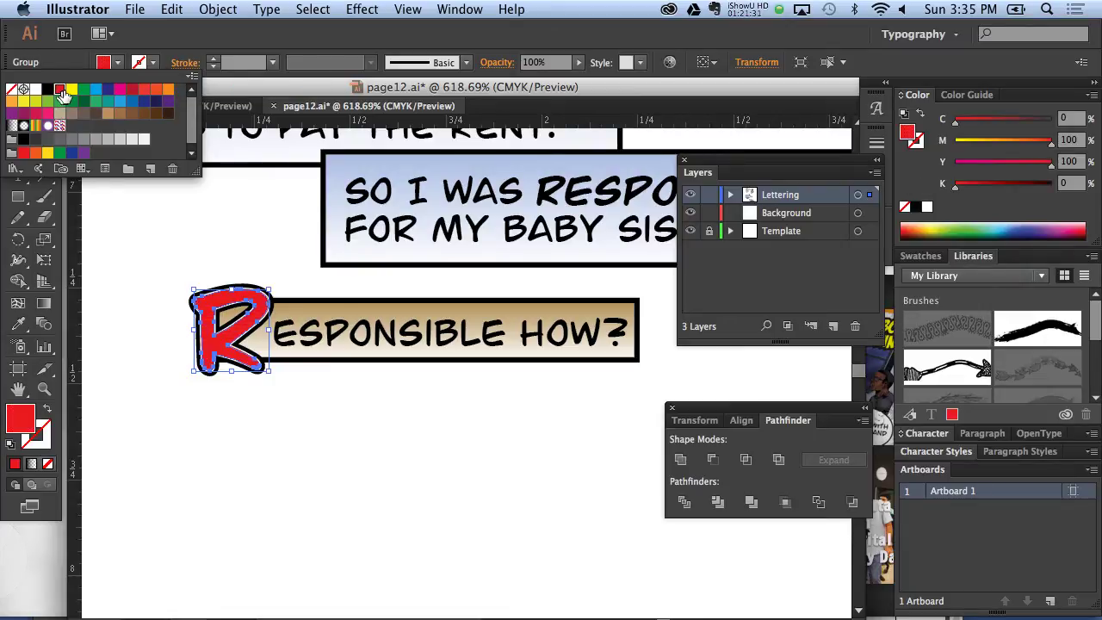
pyautogui.click(228, 225)
pyautogui.click(244, 233)
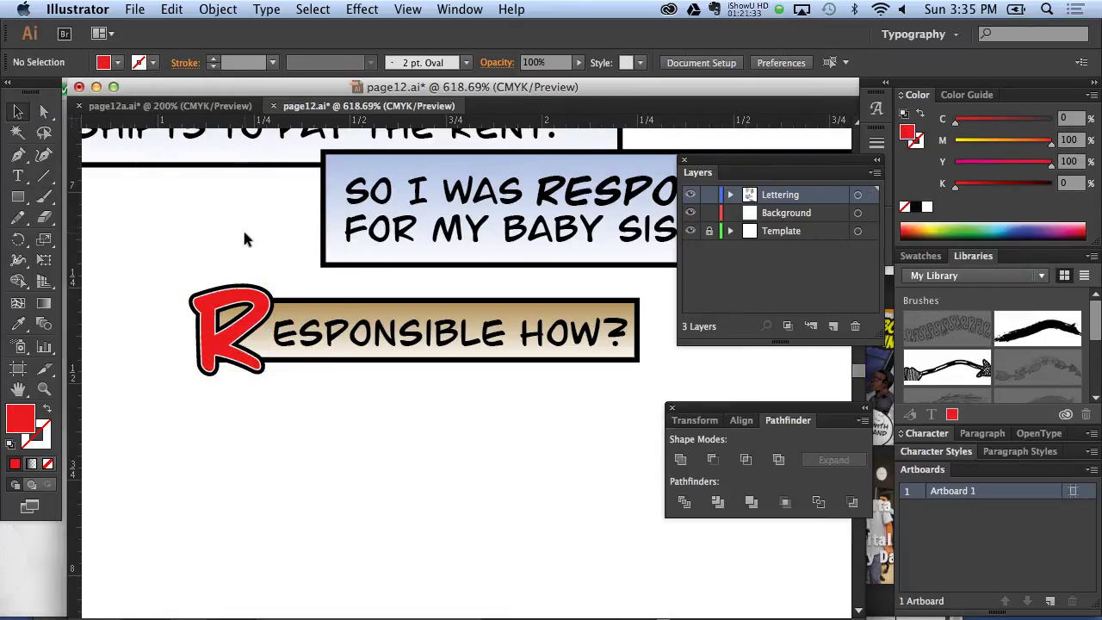
# Step: Fit the whole page in view, then zoom back in on the RESPONSIBLE HOW? caption
pyautogui.hotkey('ctrl', '0')
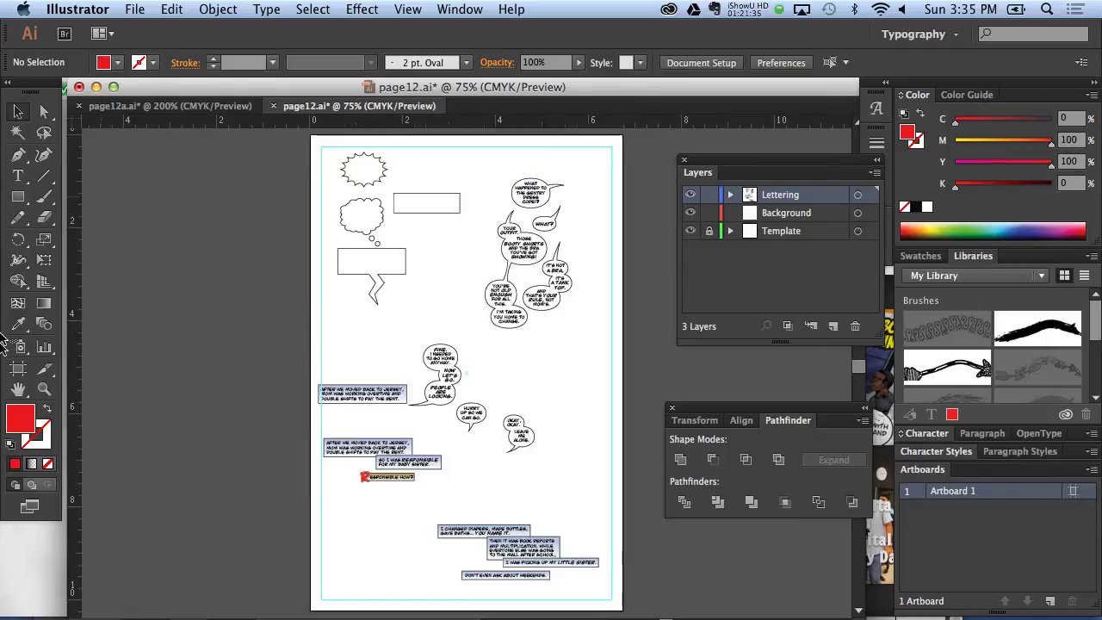
pyautogui.click(44, 390)
pyautogui.click(429, 494)
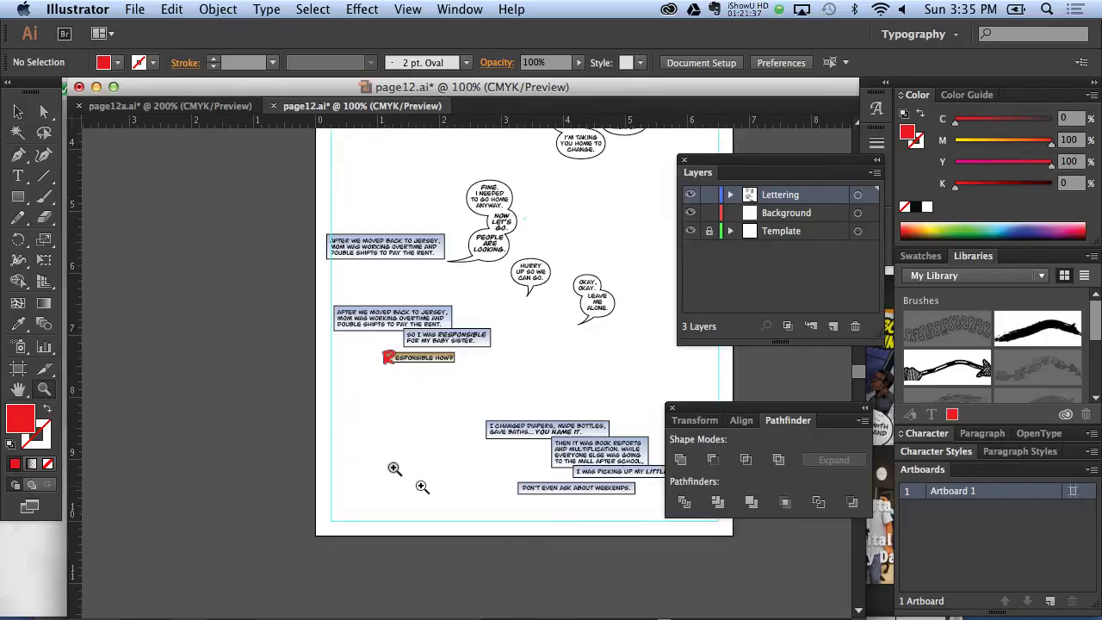
pyautogui.click(413, 386)
pyautogui.click(465, 327)
pyautogui.click(487, 383)
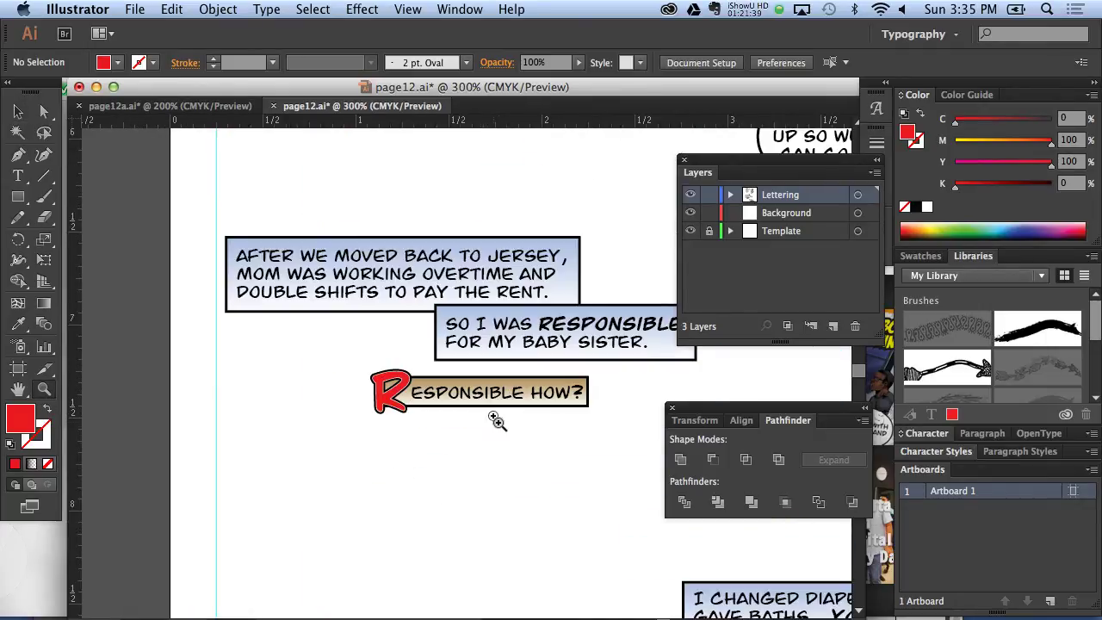
pyautogui.click(521, 413)
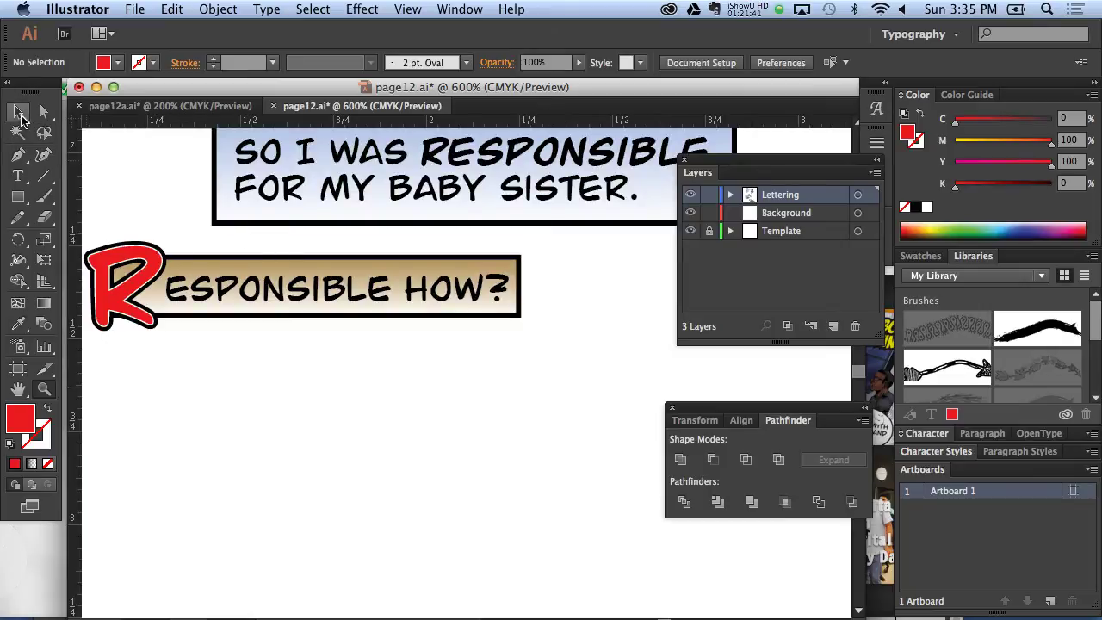
pyautogui.click(17, 112)
# Step: Draw a rectangle over the caption box with no stroke and a K=70 dark grey fill
pyautogui.click(254, 269)
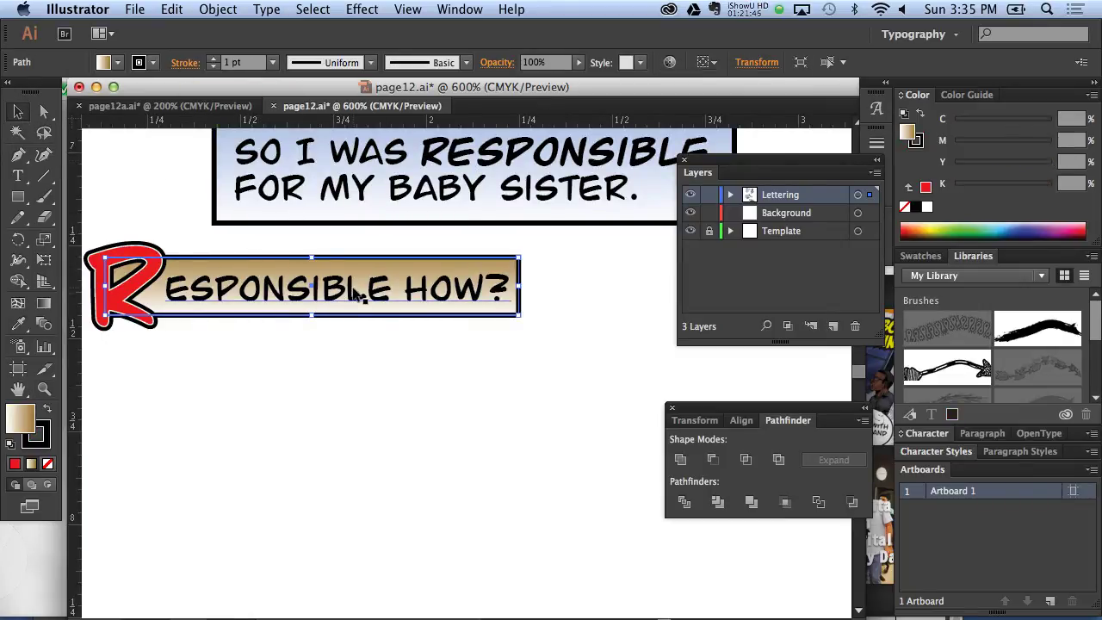
pyautogui.click(15, 197)
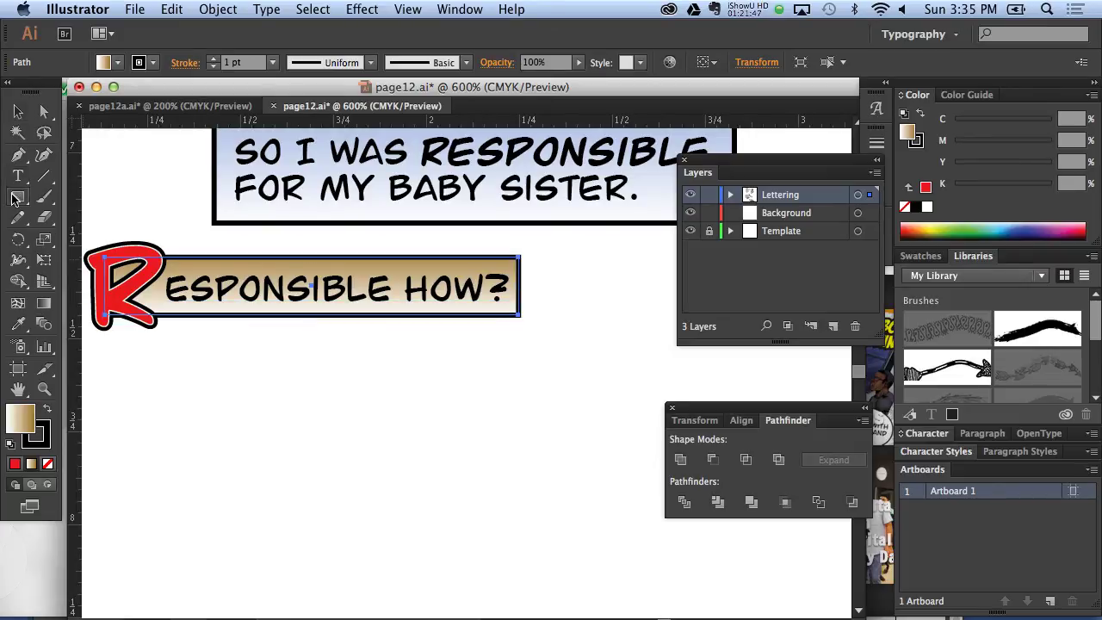
pyautogui.moveTo(162, 257); pyautogui.dragTo(525, 323)
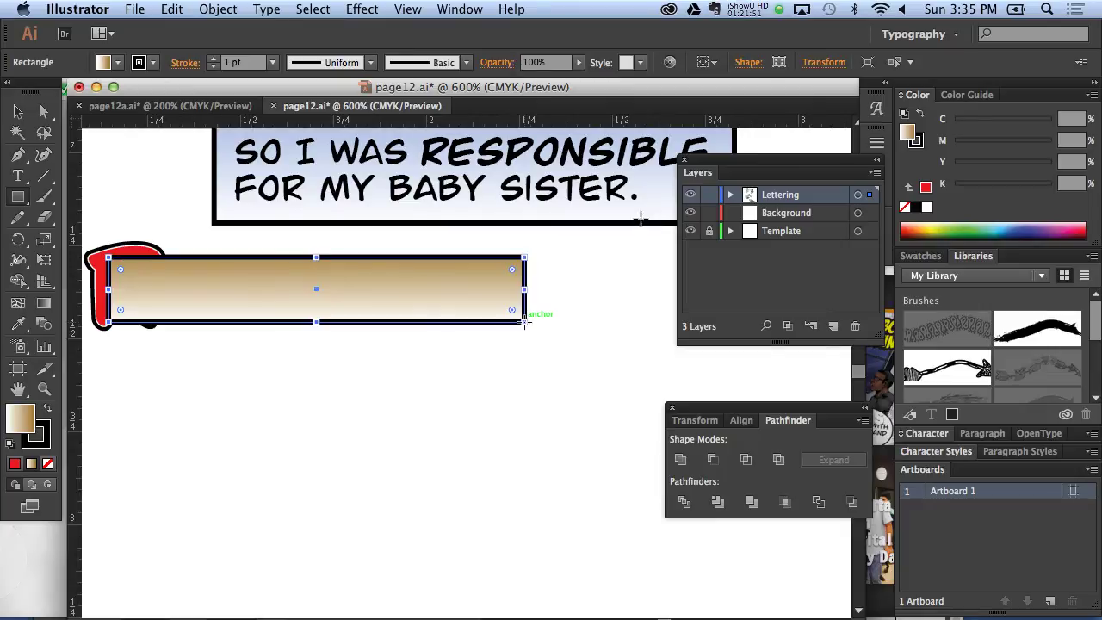
pyautogui.click(105, 62)
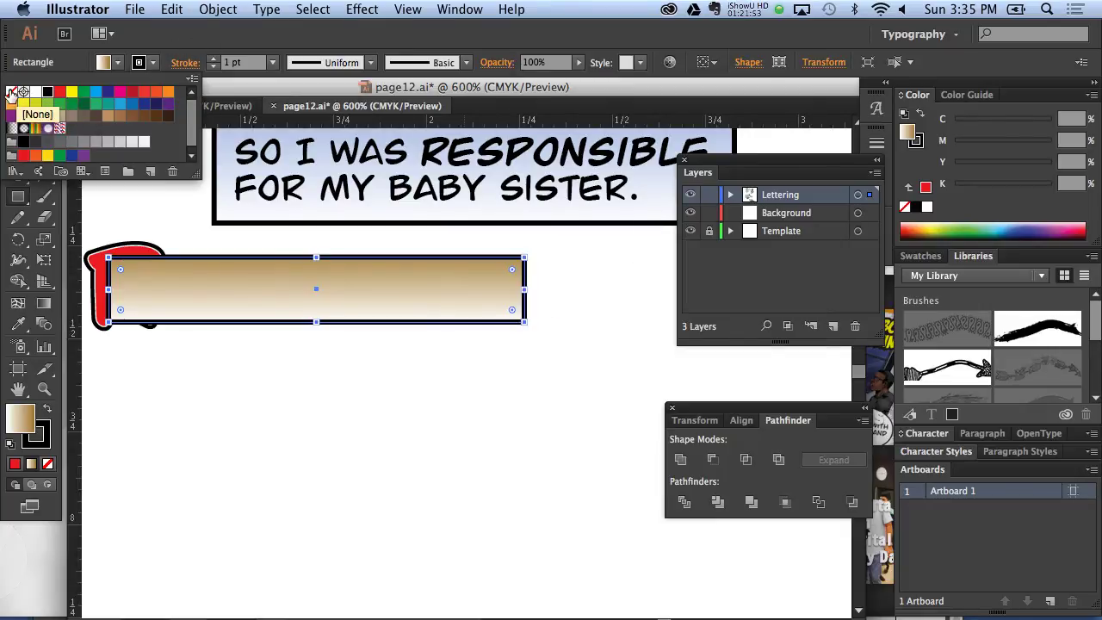
pyautogui.click(11, 90)
pyautogui.click(118, 65)
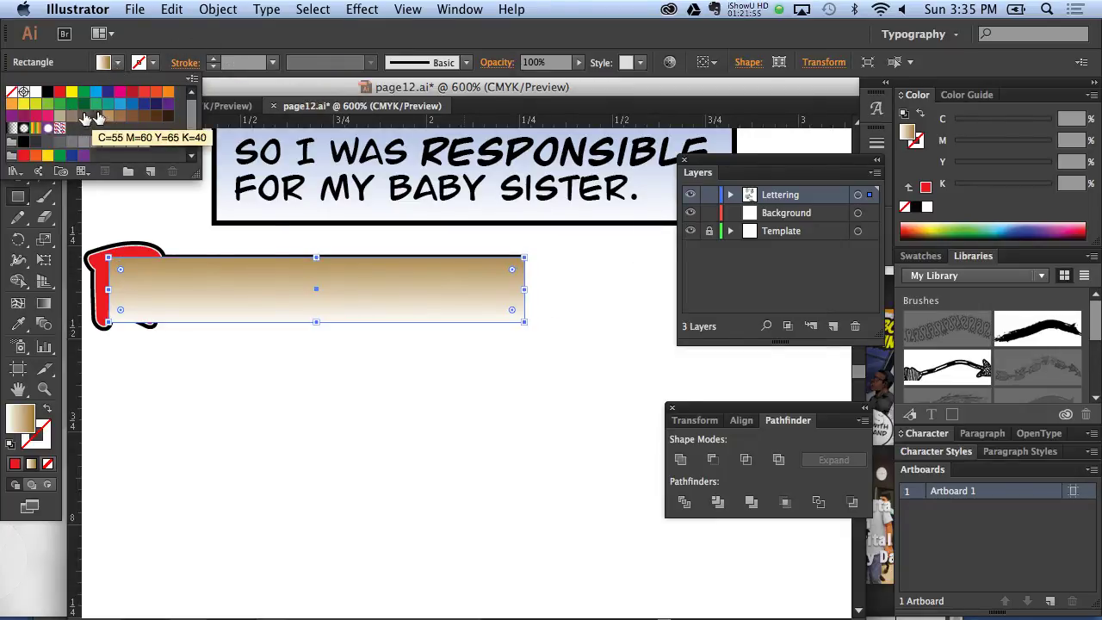
pyautogui.click(60, 142)
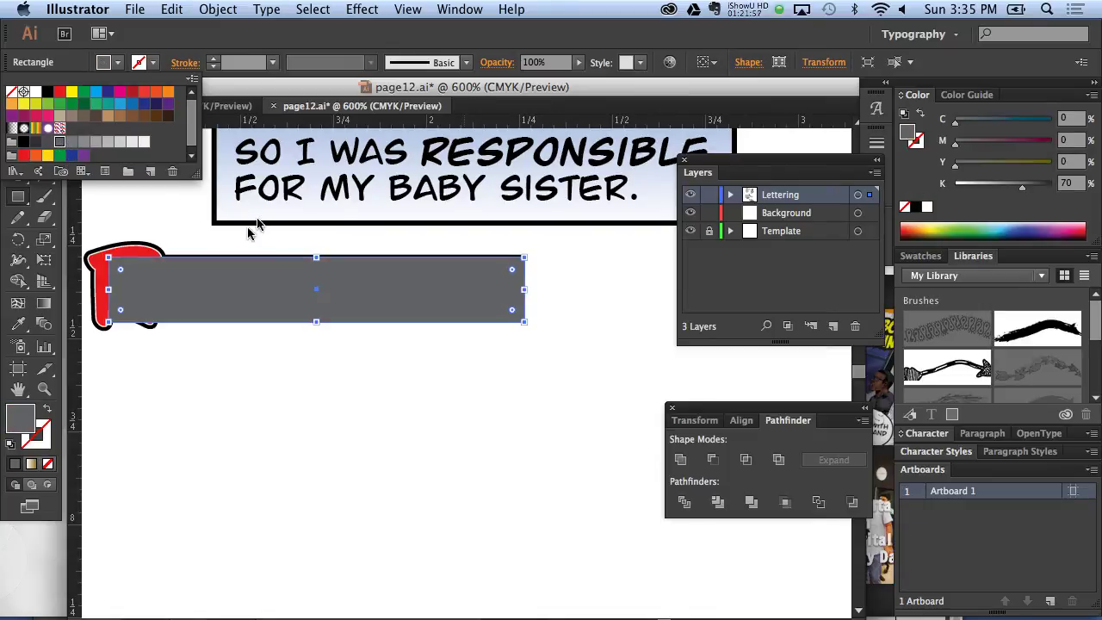
pyautogui.click(250, 230)
pyautogui.click(240, 289)
pyautogui.click(57, 210)
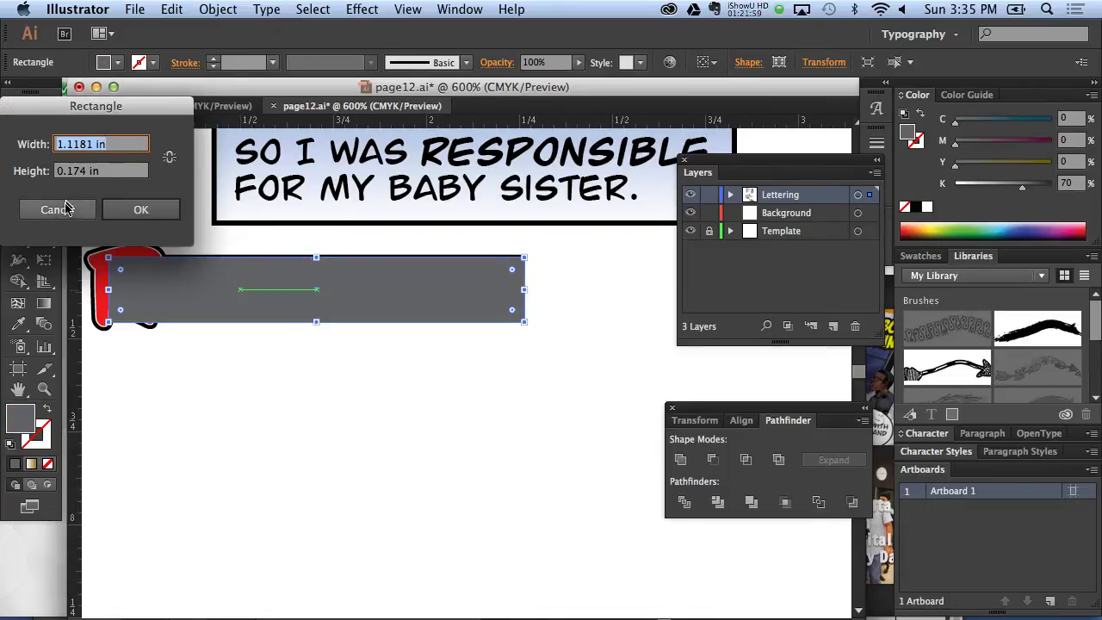
pyautogui.click(21, 112)
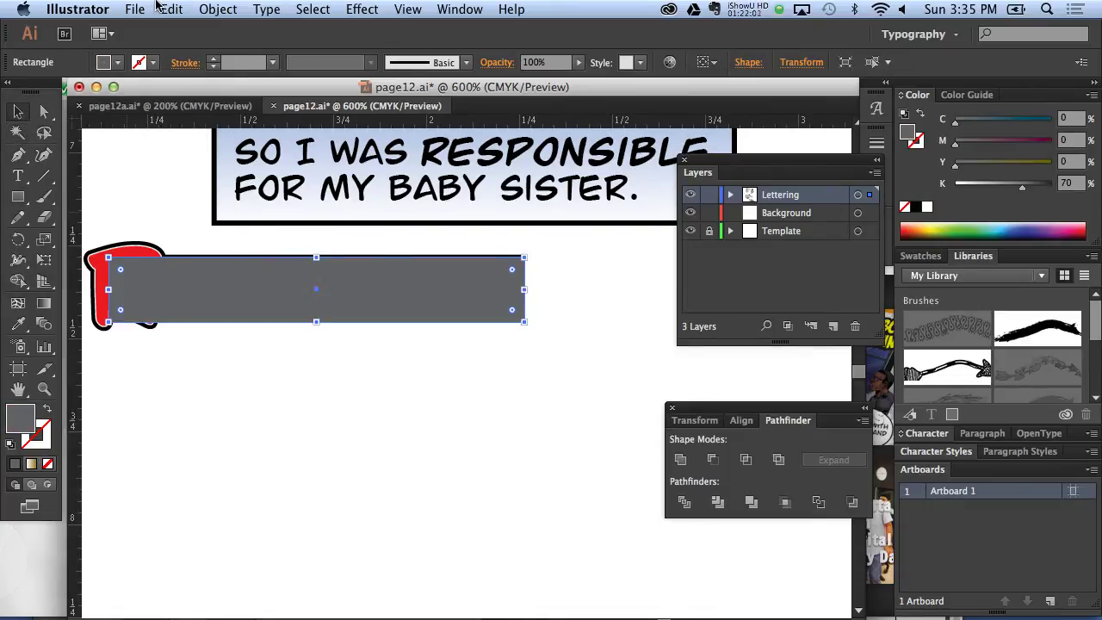
# Step: Send the grey rectangle to the back and nudge it right and down as a shadow
pyautogui.click(218, 9)
pyautogui.moveTo(232, 46)
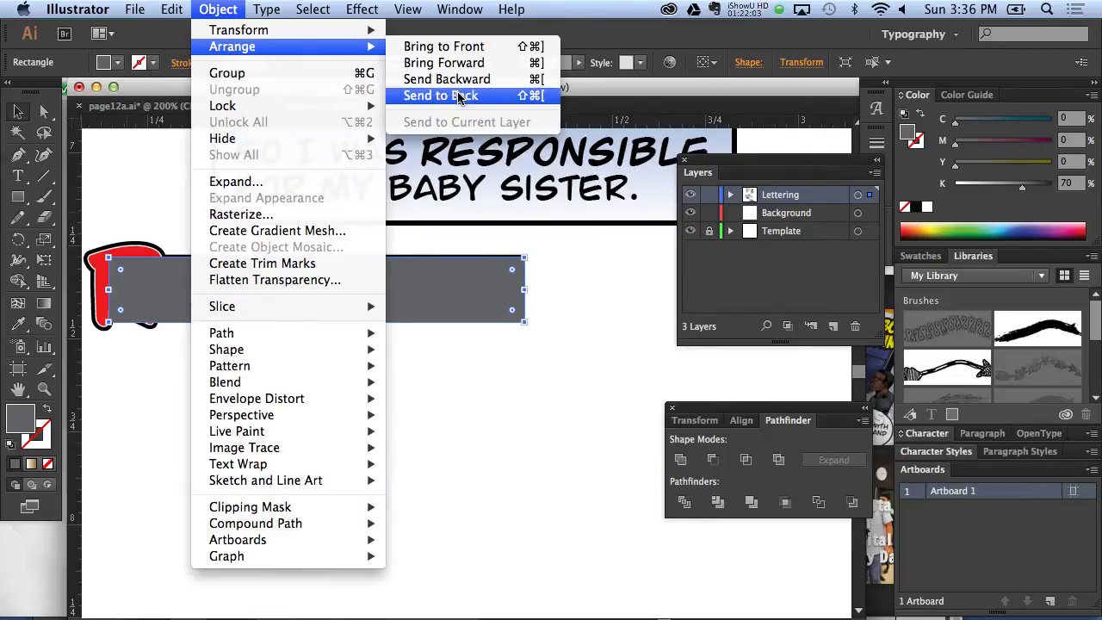
pyautogui.click(452, 96)
pyautogui.click(529, 423)
pyautogui.click(525, 315)
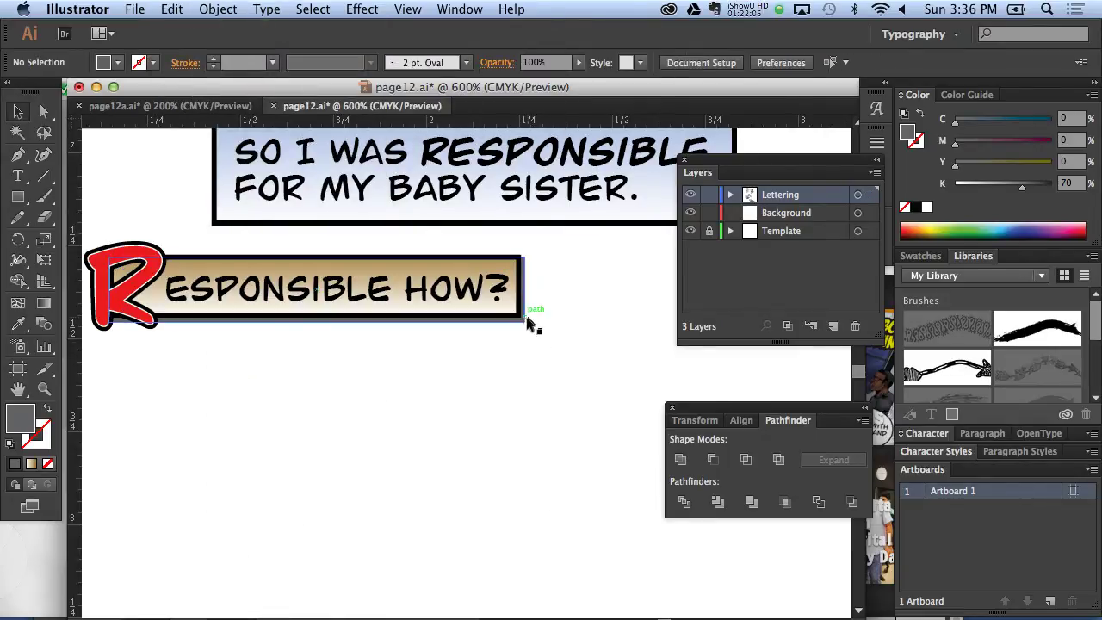
pyautogui.press('Right')
pyautogui.press('Down')
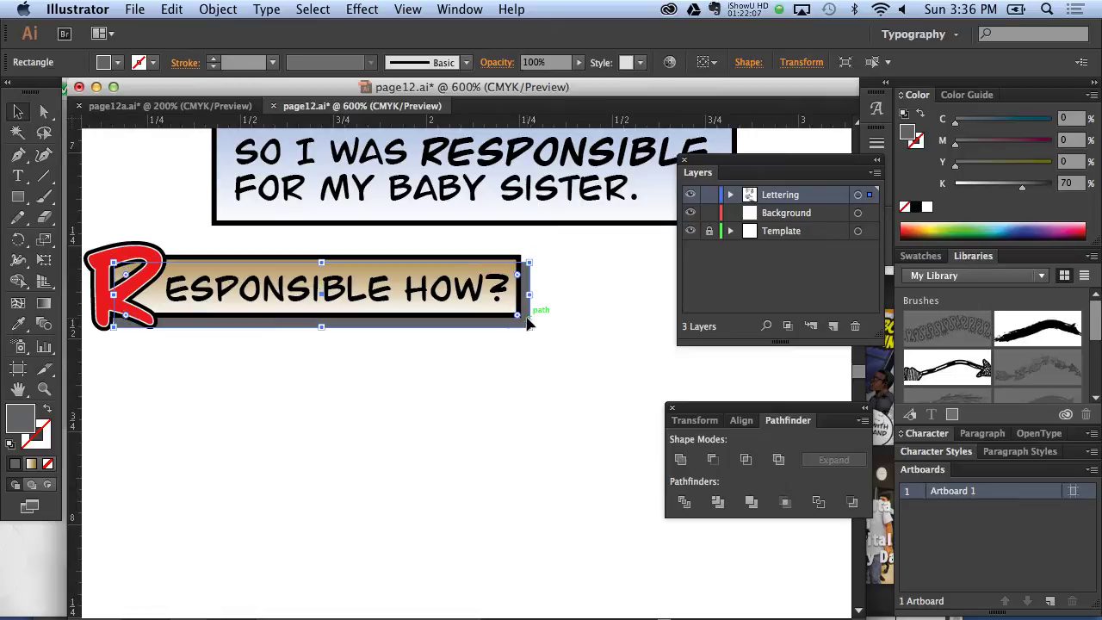
pyautogui.click(496, 386)
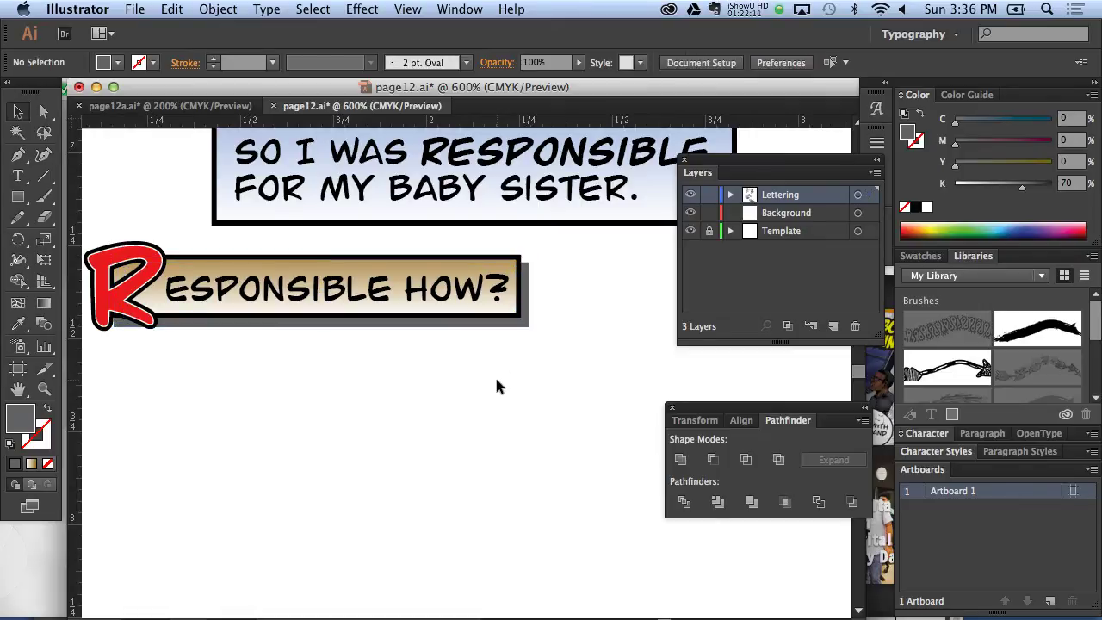
# Step: Duplicate the red R and shadow rectangle below, then select the R copy with the grey bar
pyautogui.click(153, 325)
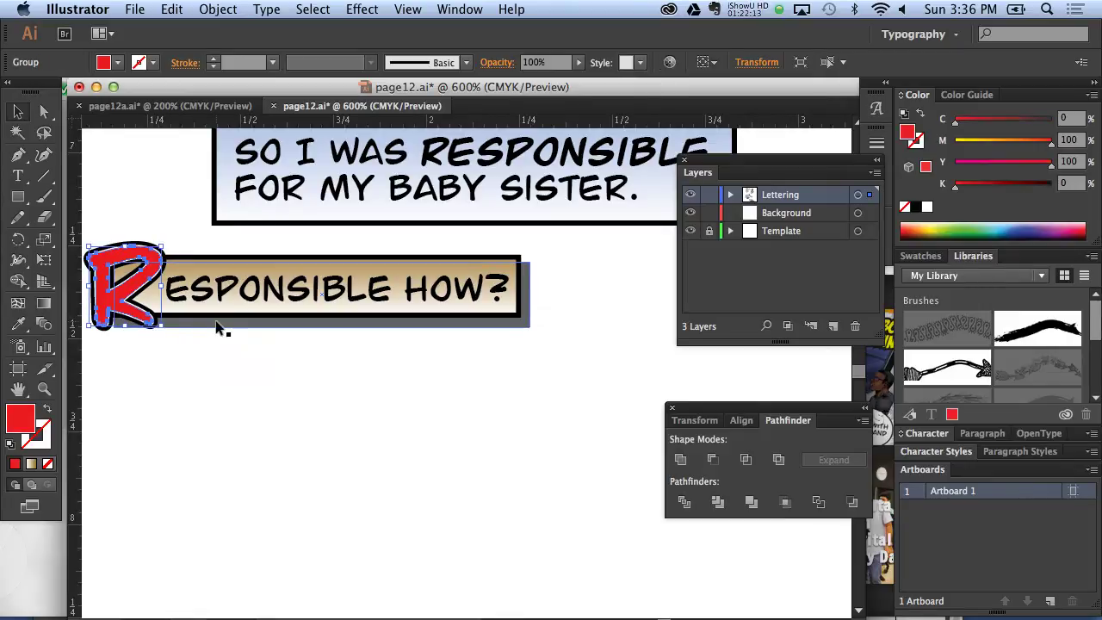
pyautogui.keyDown('shift'); pyautogui.click(212, 326); pyautogui.keyUp('shift')
pyautogui.moveTo(212, 325); pyautogui.dragTo(306, 484)
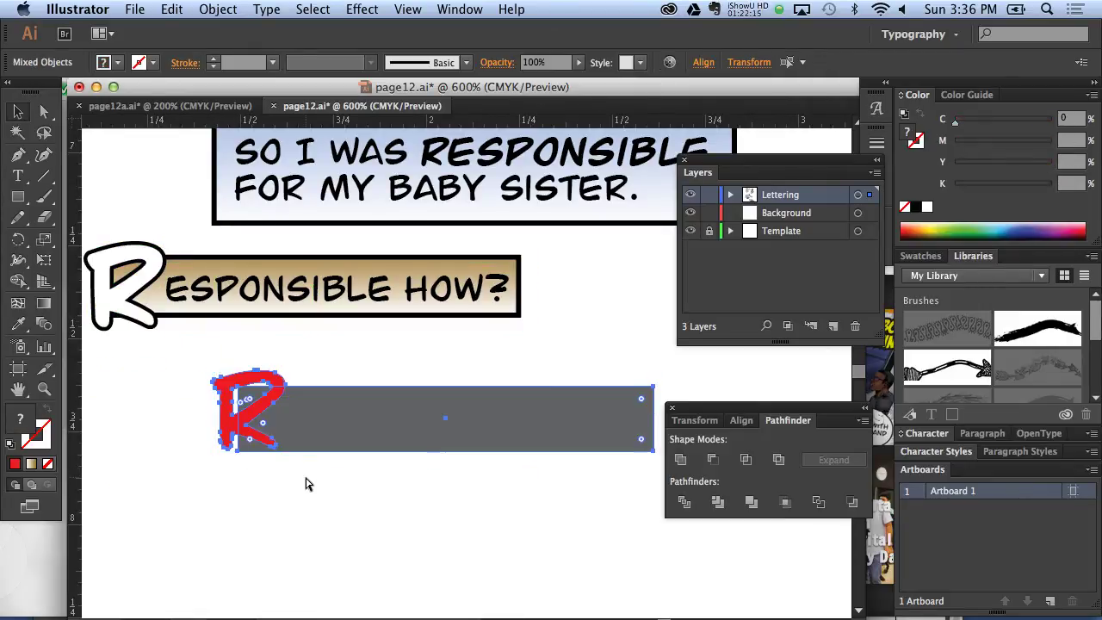
pyautogui.press('super+z')
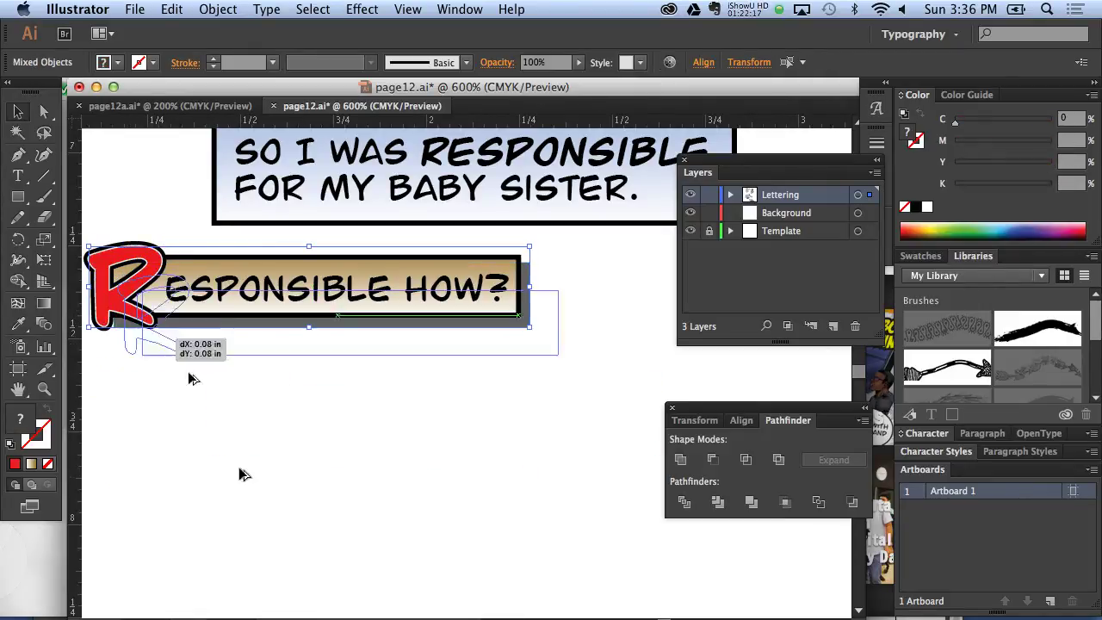
pyautogui.moveTo(131, 308); pyautogui.dragTo(245, 470)
pyautogui.click(263, 370)
pyautogui.click(245, 478)
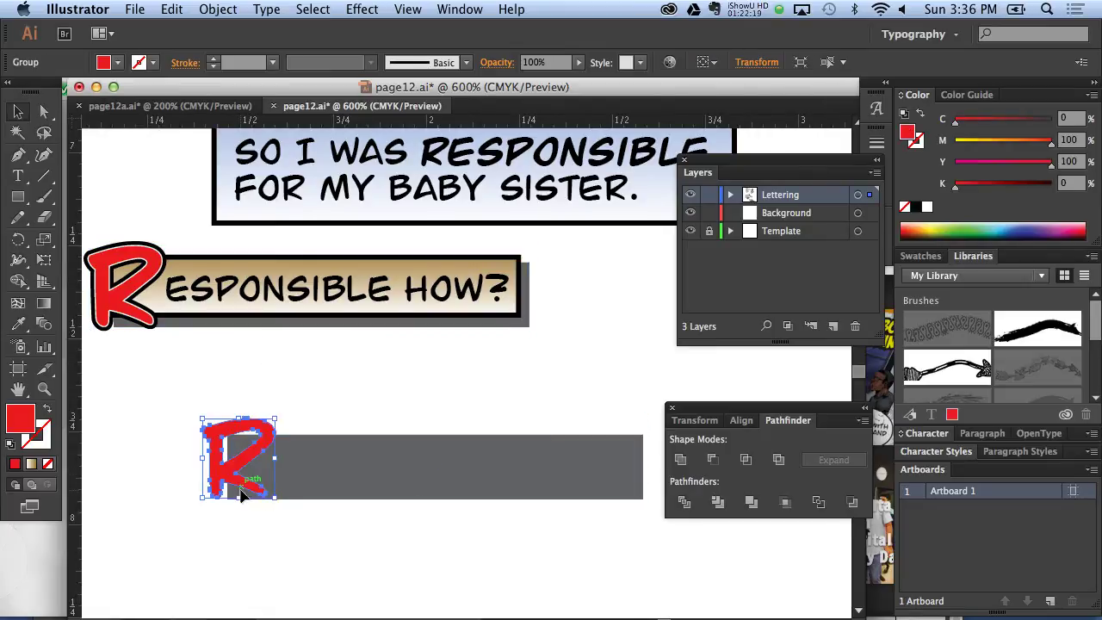
pyautogui.keyDown('shift'); pyautogui.click(332, 496); pyautogui.keyUp('shift')
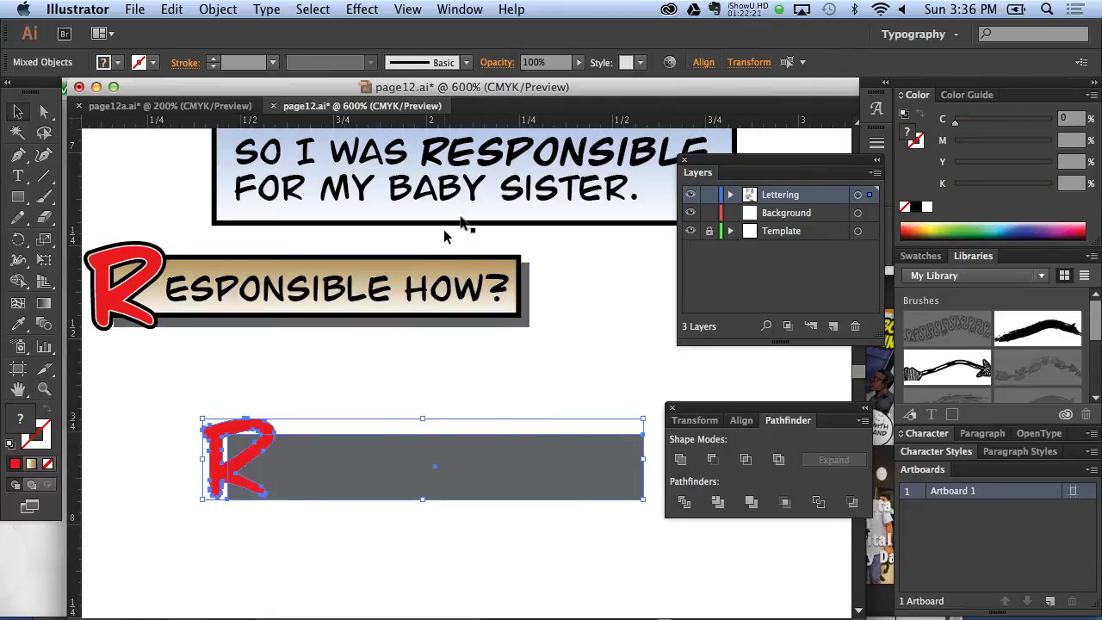
# Step: Try Pathfinder Intersect, Exclude, Minus Front and Unite on the R and bar, undoing each
pyautogui.click(747, 461)
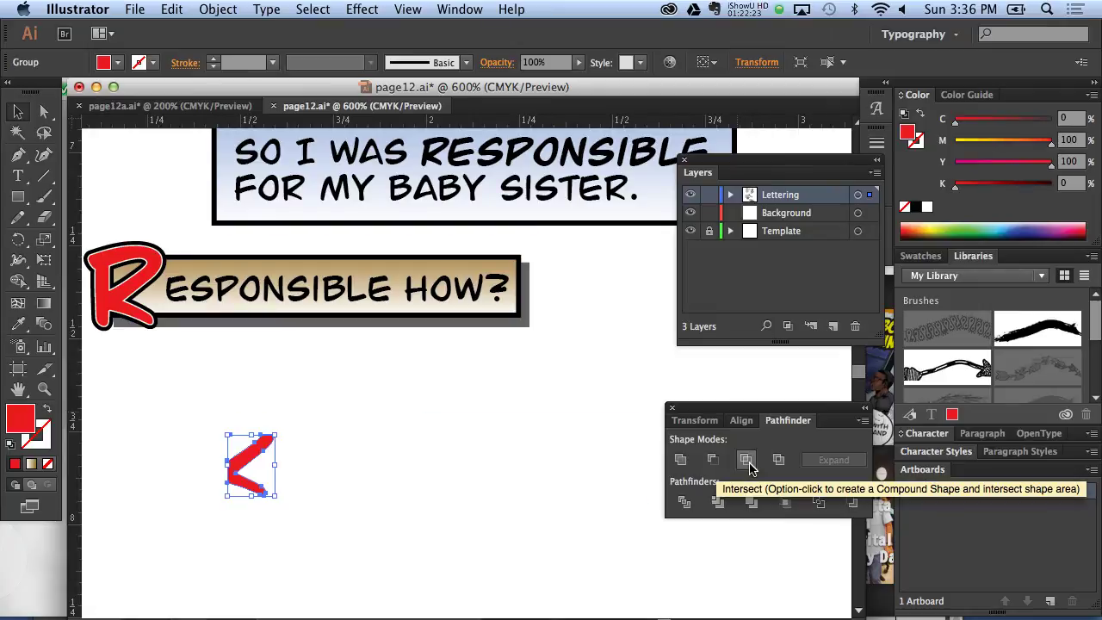
pyautogui.press('super+z')
pyautogui.click(780, 465)
pyautogui.press('super+z')
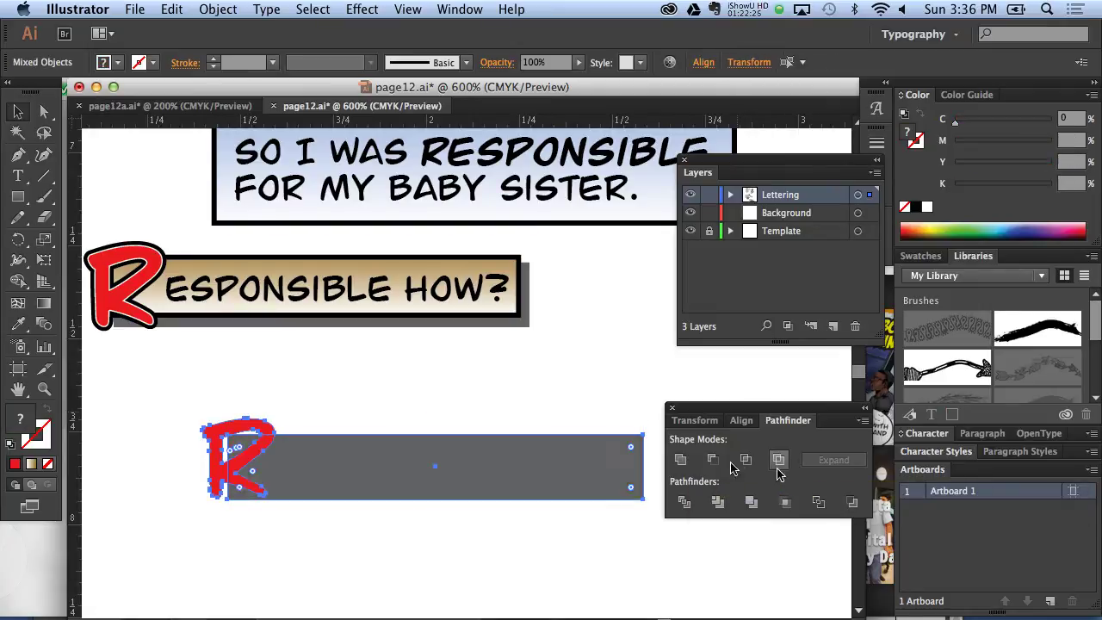
pyautogui.click(712, 461)
pyautogui.press('super+z')
pyautogui.click(680, 460)
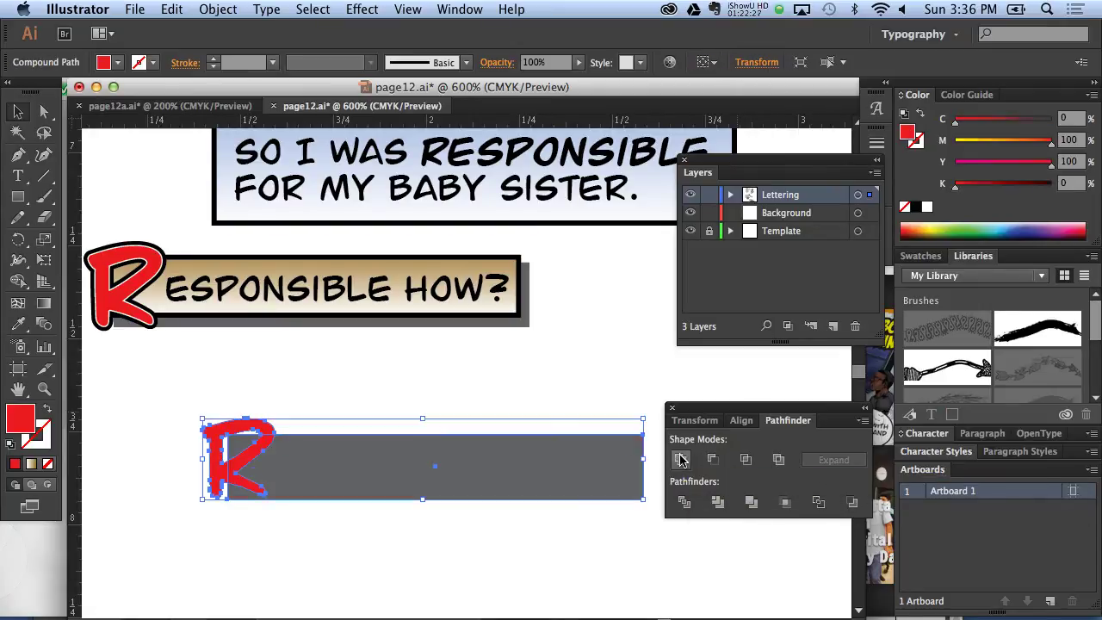
pyautogui.press('super+z')
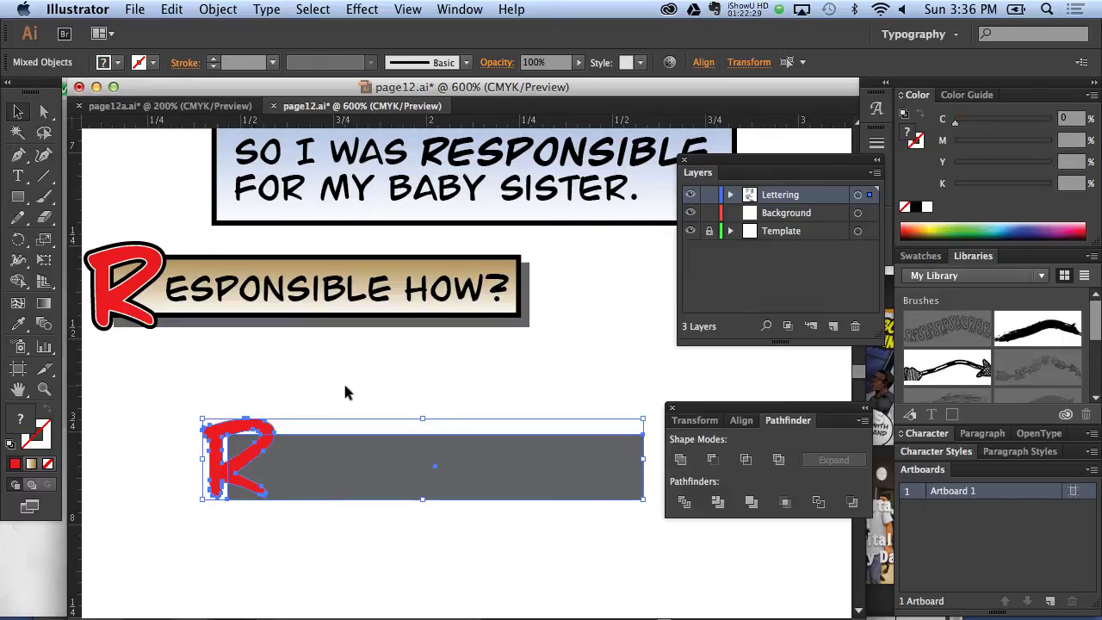
# Step: Narrow the banner's shadow rectangle from the left and move the R copy onto the banner's R
pyautogui.click(335, 389)
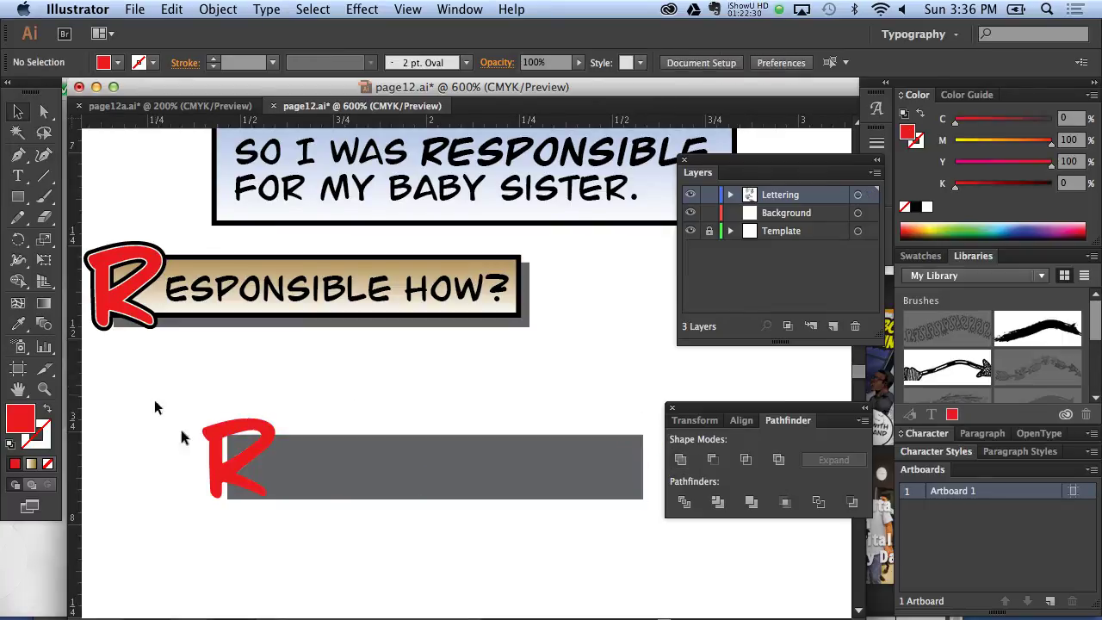
pyautogui.click(162, 325)
pyautogui.moveTo(116, 297); pyautogui.dragTo(148, 297)
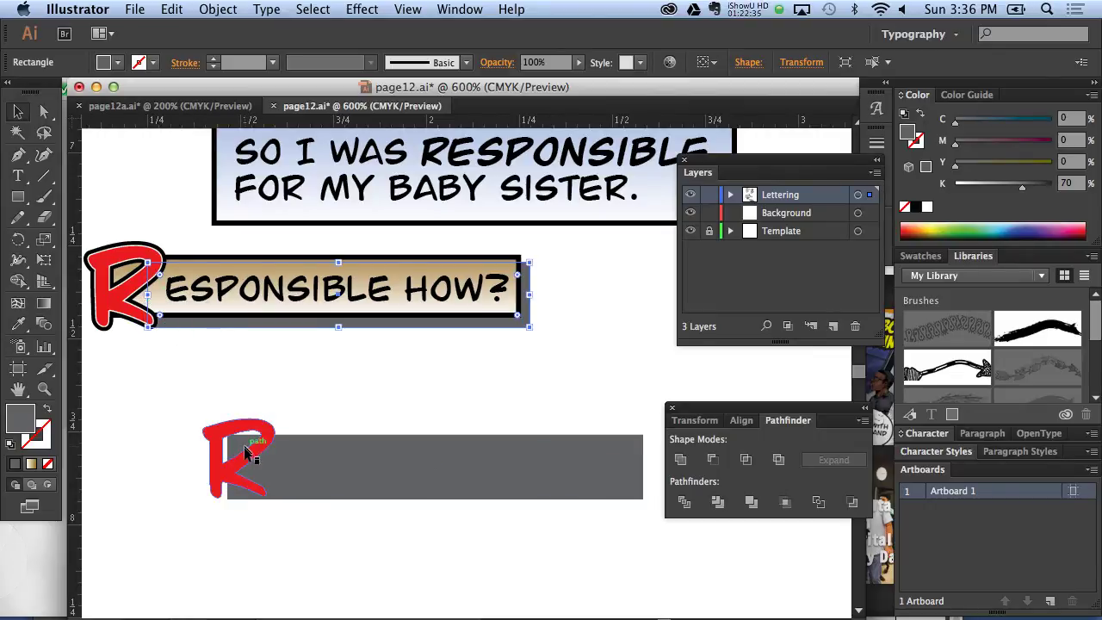
pyautogui.moveTo(244, 463); pyautogui.dragTo(135, 300)
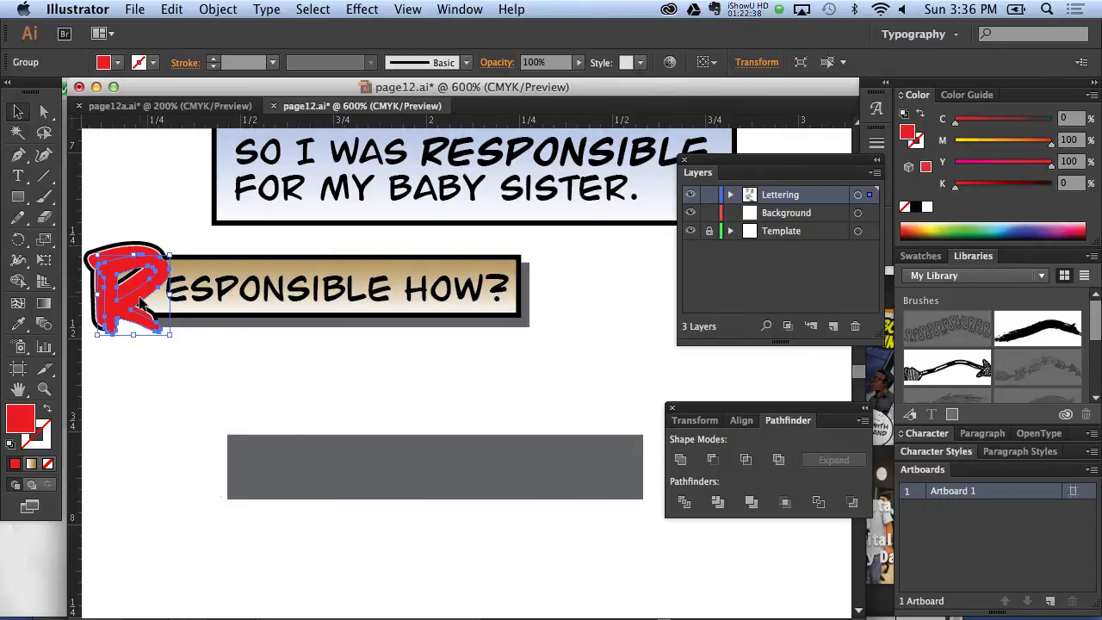
# Step: Fill the R copy with 70% grey and send it behind the red R
pyautogui.click(117, 62)
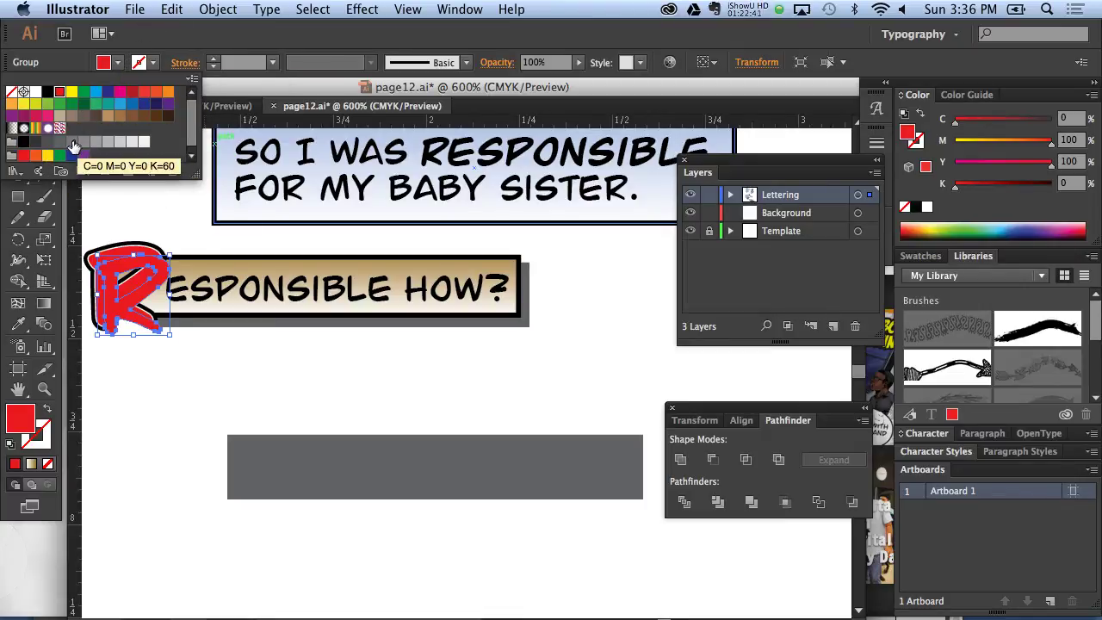
pyautogui.click(74, 146)
pyautogui.click(60, 143)
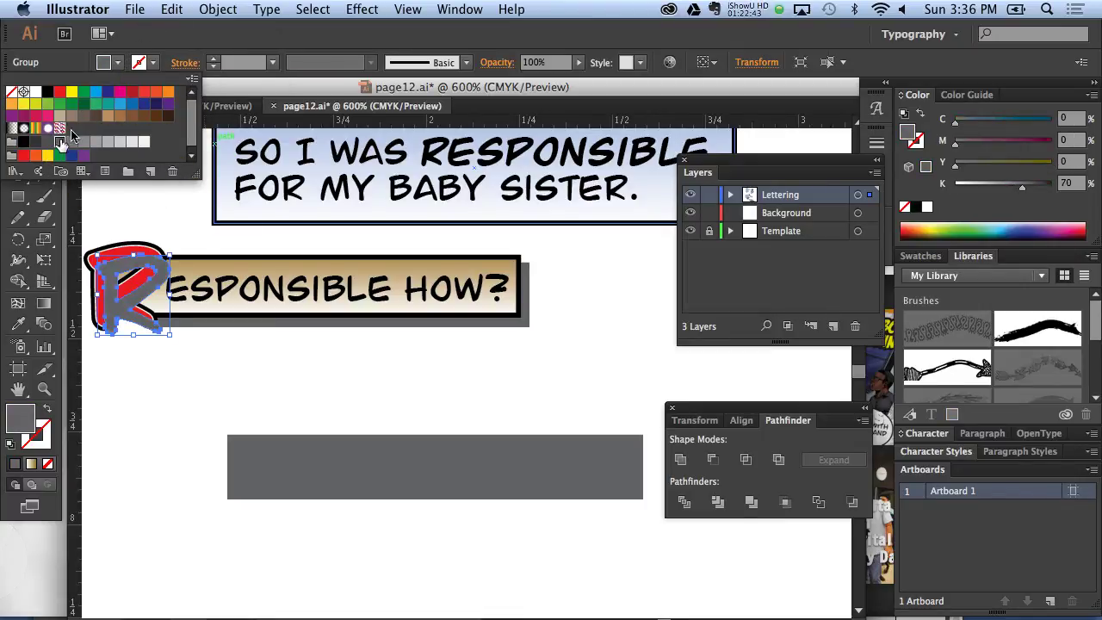
pyautogui.click(197, 7)
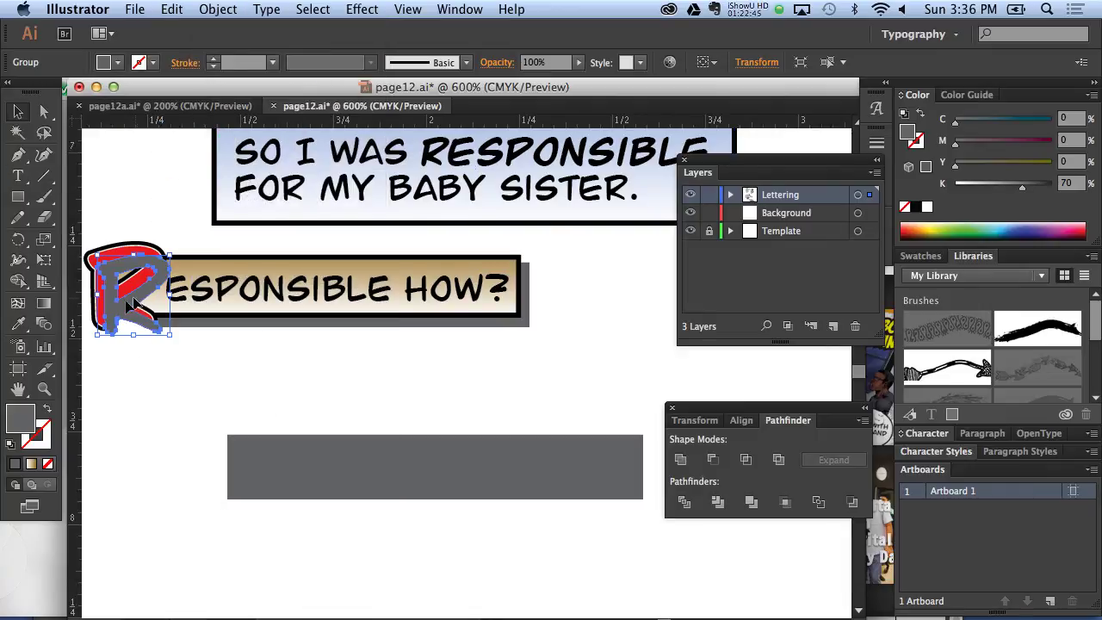
pyautogui.click(219, 11)
pyautogui.moveTo(232, 46)
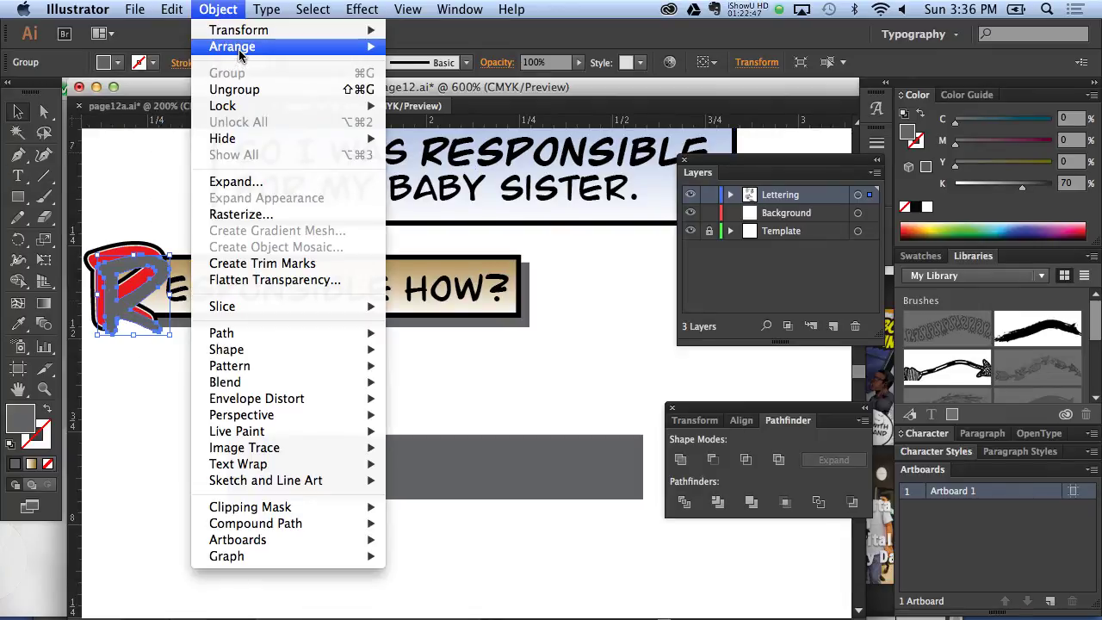
pyautogui.click(413, 95)
pyautogui.click(211, 433)
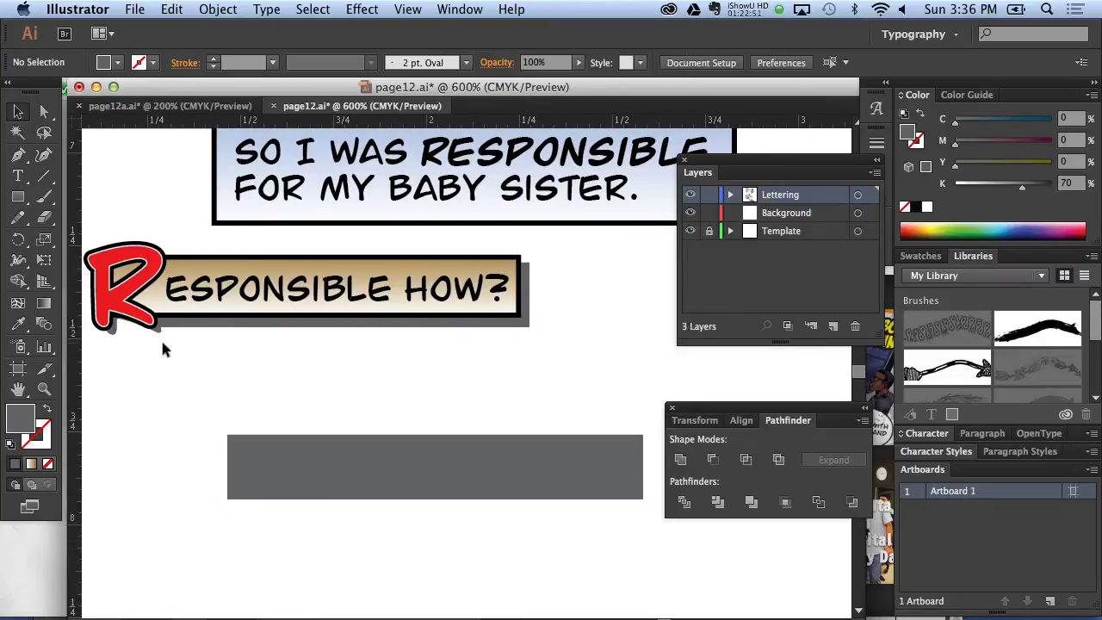
# Step: Tilt the red R about 7 degrees and nudge it two steps to the right
pyautogui.click(471, 323)
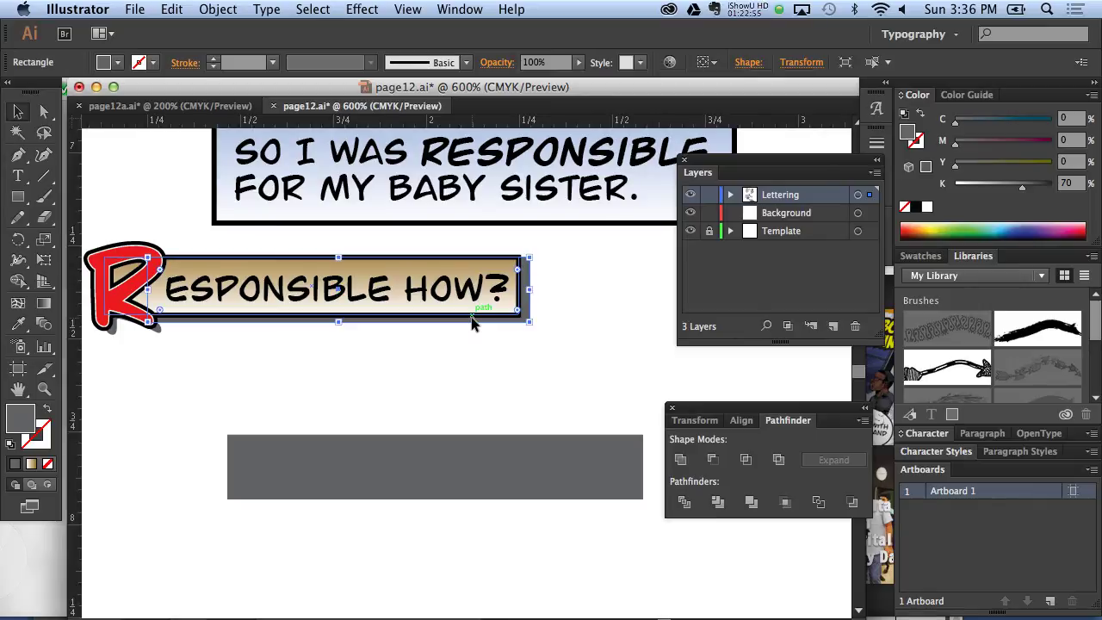
pyautogui.click(473, 323)
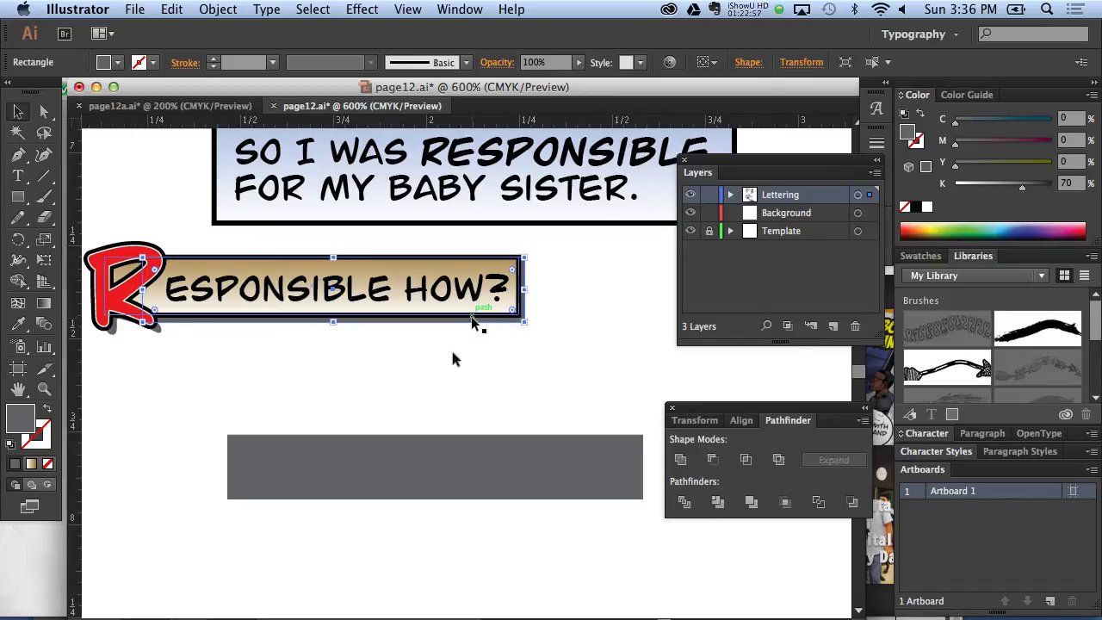
pyautogui.click(422, 382)
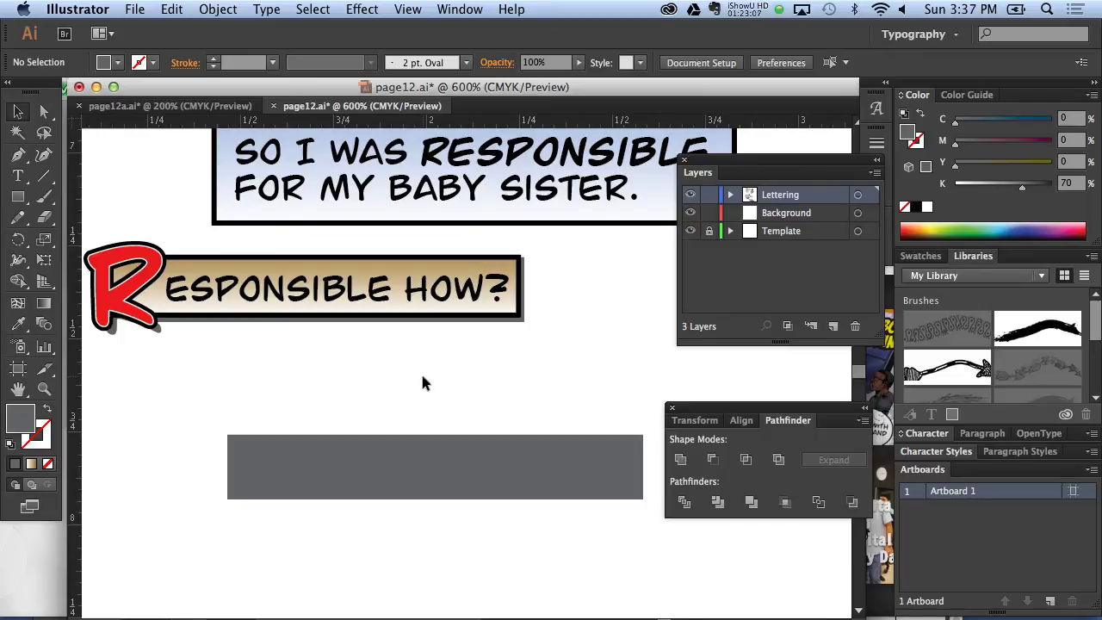
pyautogui.click(124, 297)
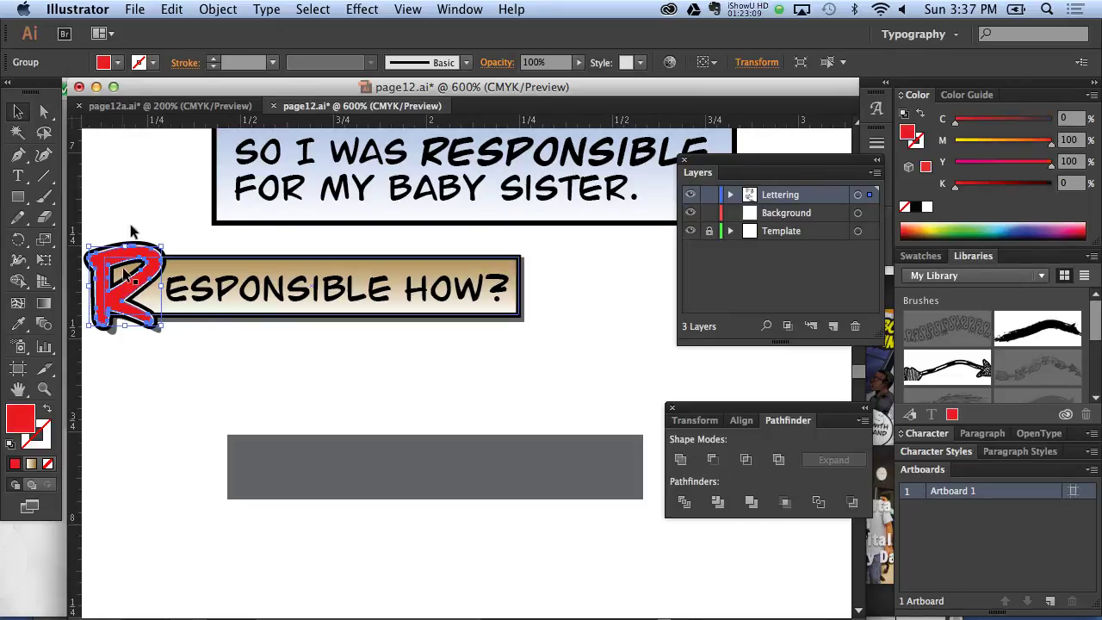
pyautogui.click(116, 209)
pyautogui.moveTo(139, 241); pyautogui.dragTo(168, 316)
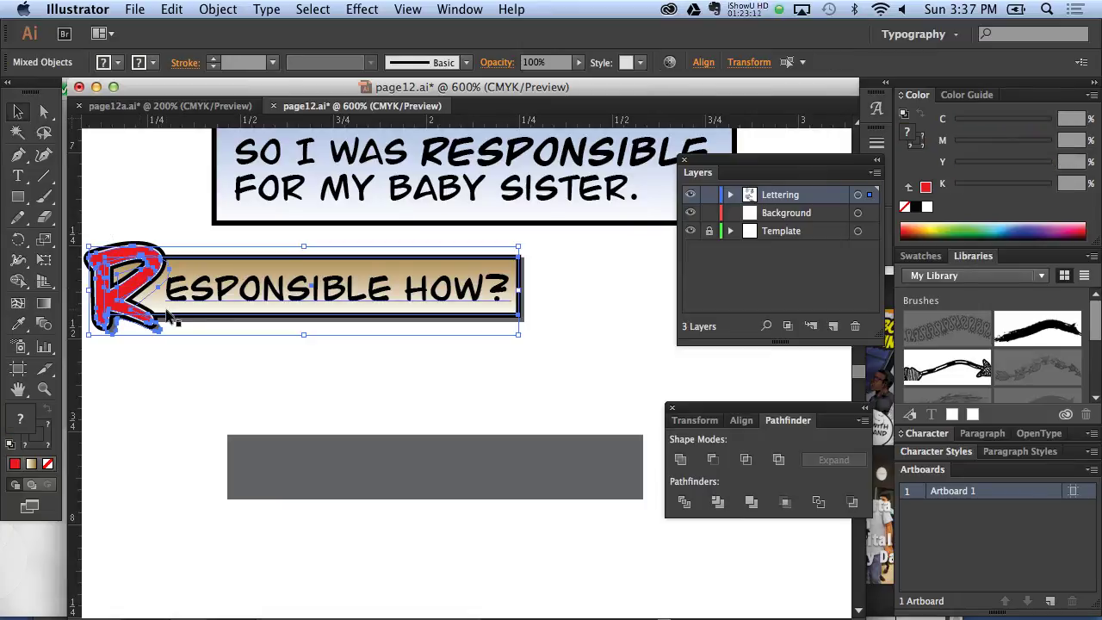
pyautogui.keyDown('shift'); pyautogui.click(170, 317); pyautogui.keyUp('shift')
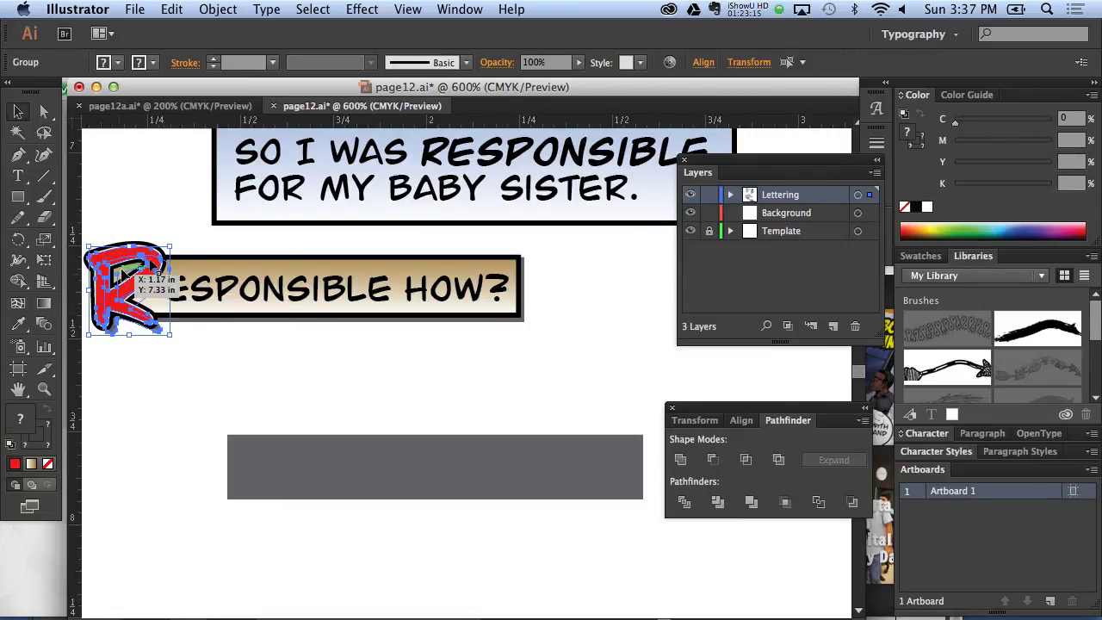
pyautogui.moveTo(178, 242); pyautogui.dragTo(174, 240)
pyautogui.press('Right')
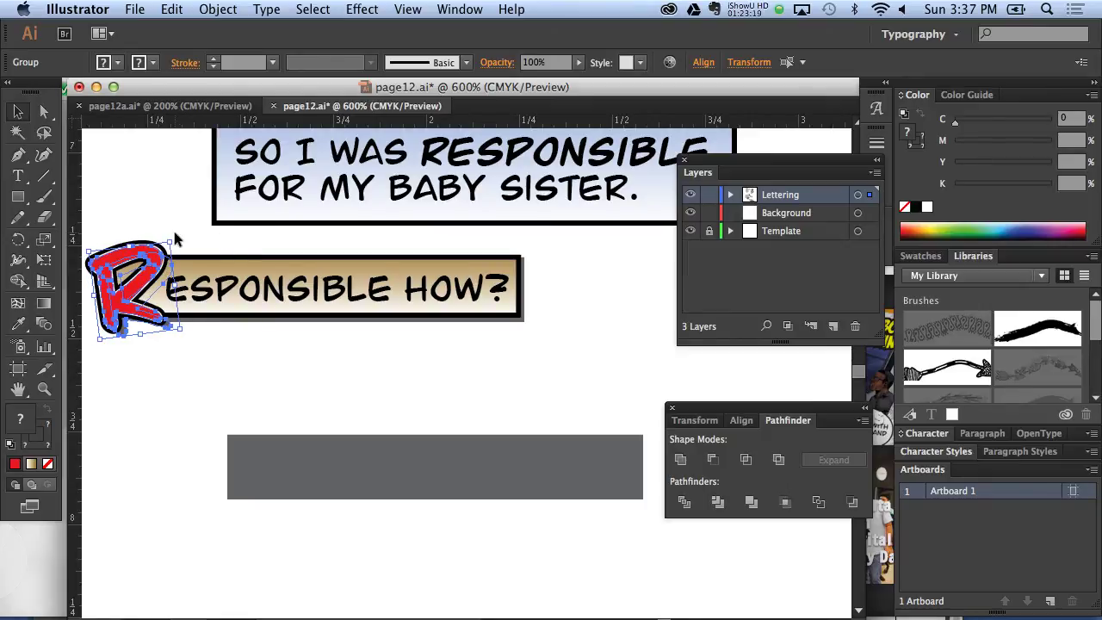
pyautogui.press('Right')
pyautogui.click(174, 476)
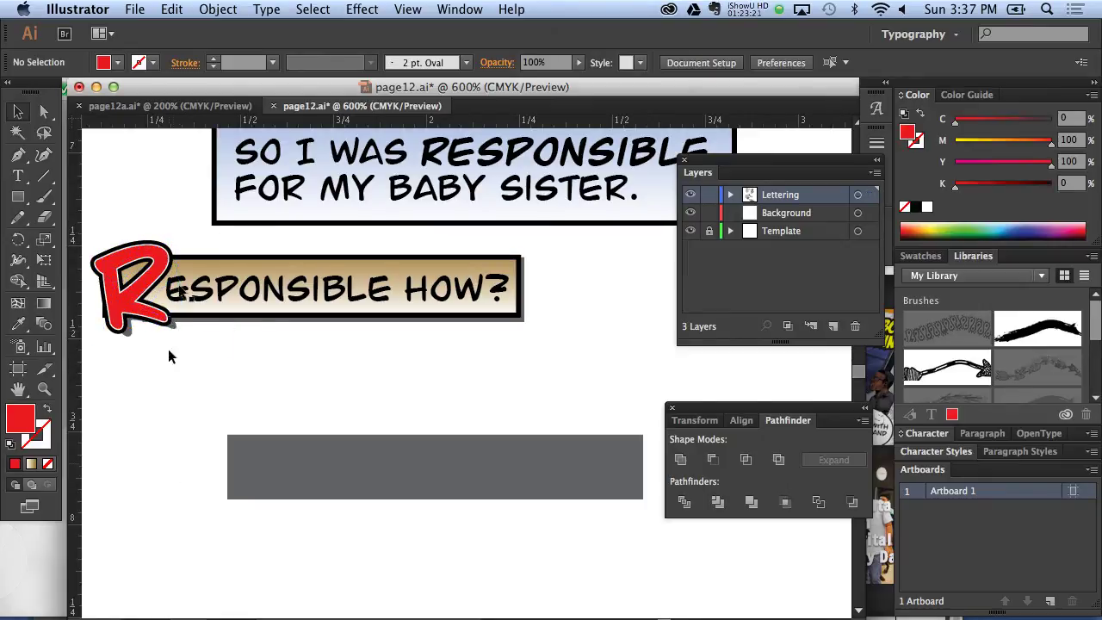
# Step: Drag the large red R down and left into place on the caption banner
pyautogui.click(217, 315)
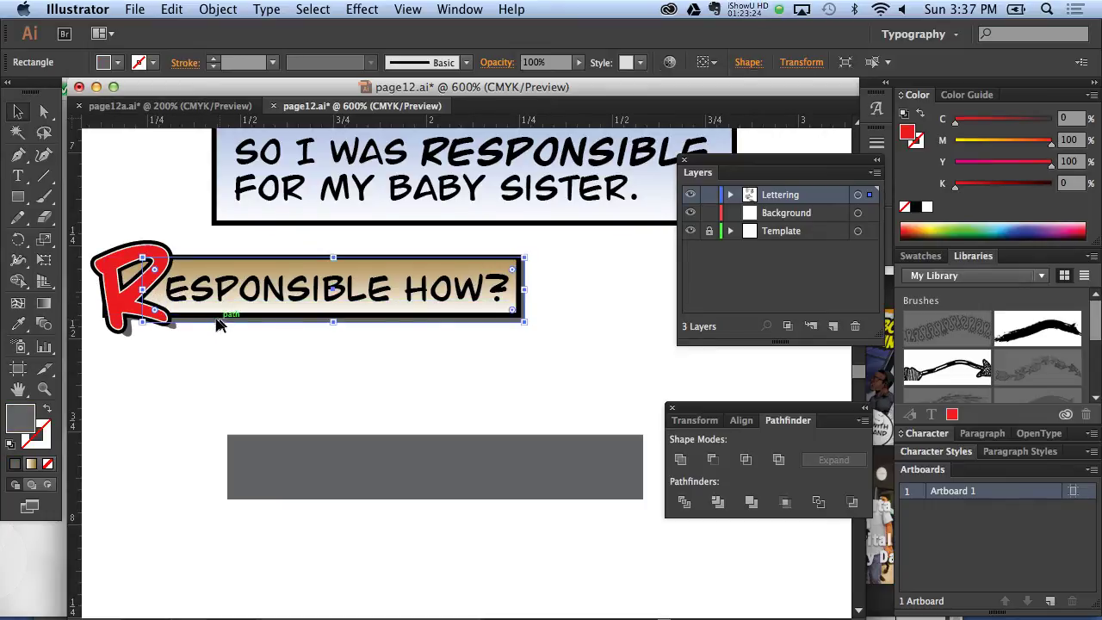
pyautogui.click(253, 340)
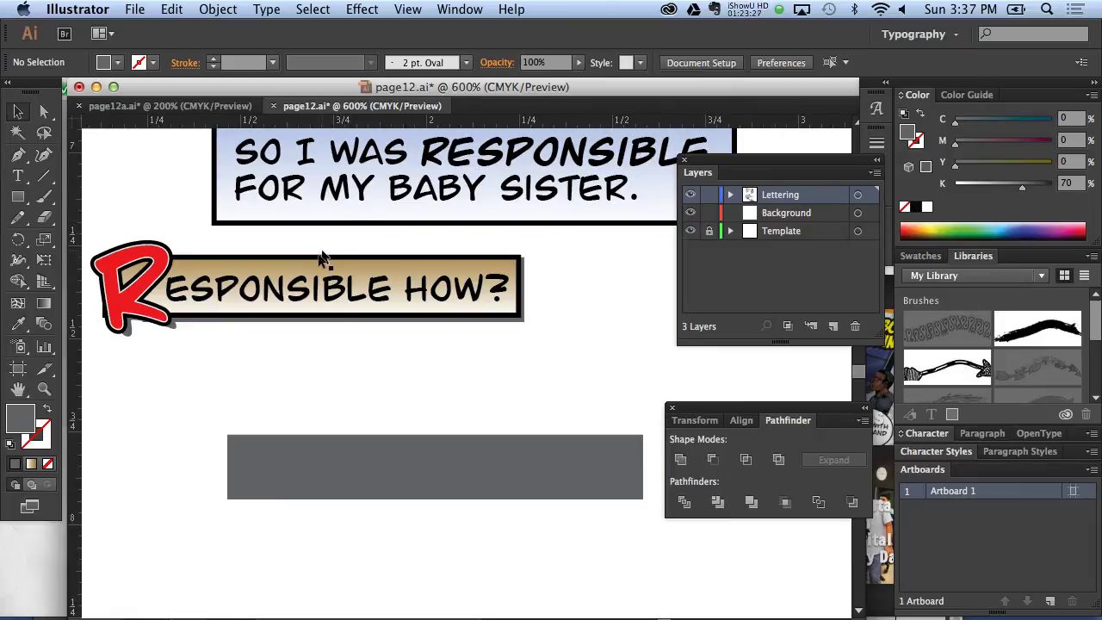
pyautogui.click(325, 257)
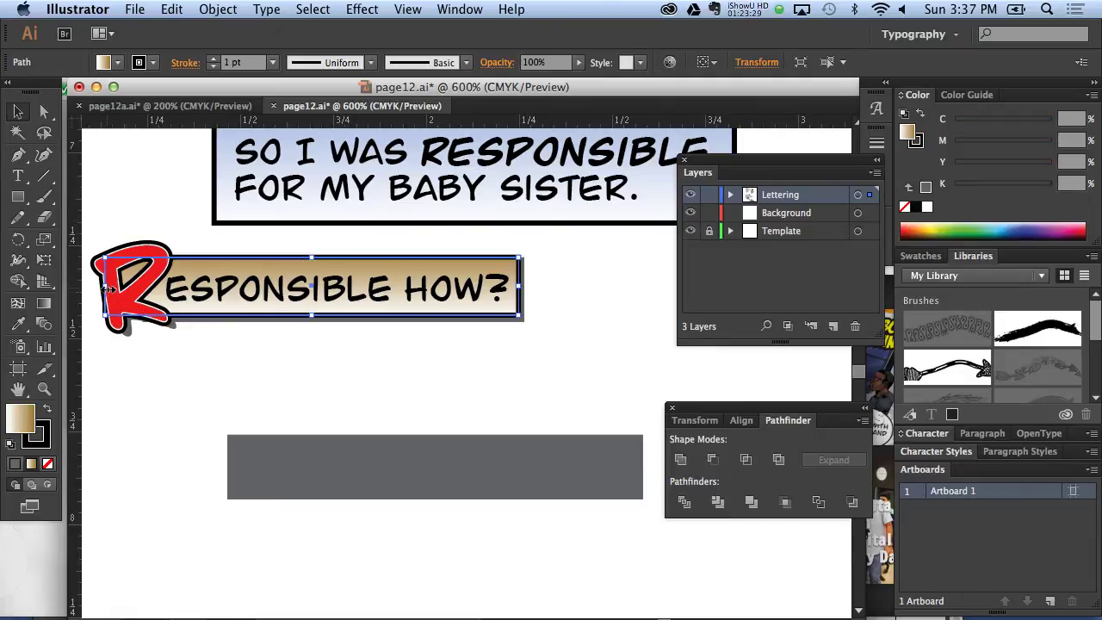
pyautogui.moveTo(112, 297); pyautogui.dragTo(129, 344)
pyautogui.click(233, 543)
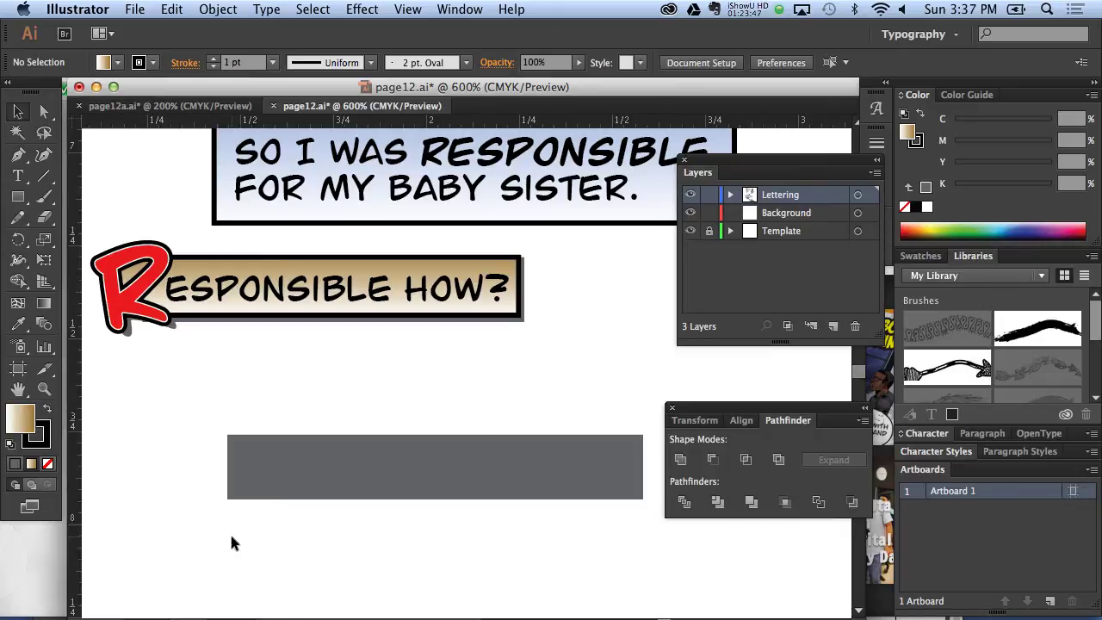
# Step: Cancel a stray Open dialog and zoom out to locate the other speech bubbles
pyautogui.click(314, 295)
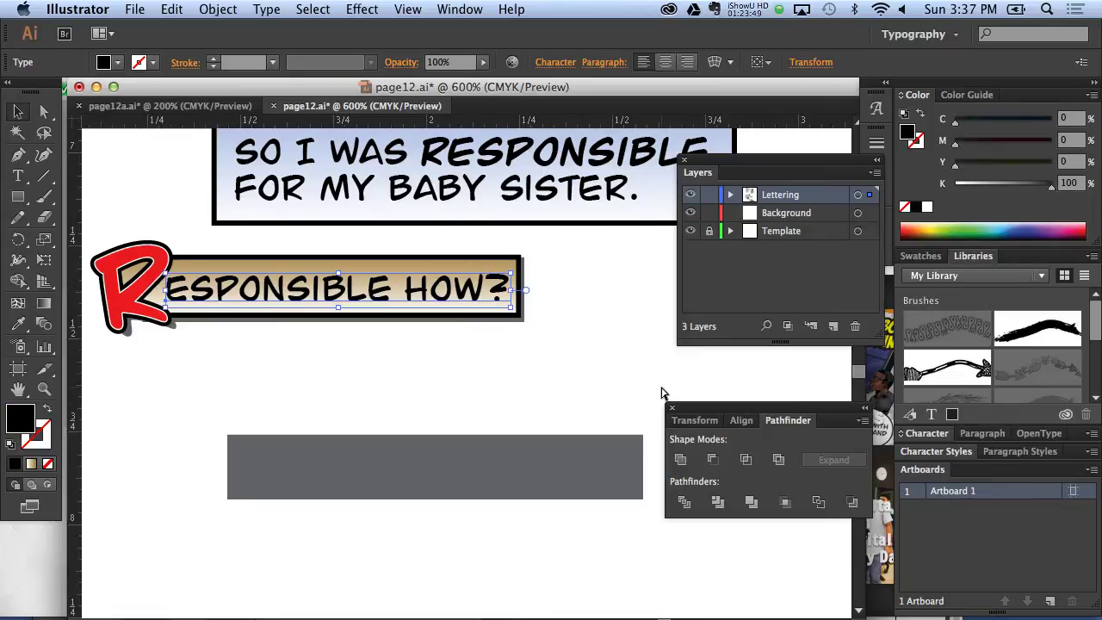
pyautogui.press('super+o')
pyautogui.click(708, 441)
pyautogui.click(43, 390)
pyautogui.keyDown('alt'); pyautogui.click(389, 268); pyautogui.keyUp('alt')
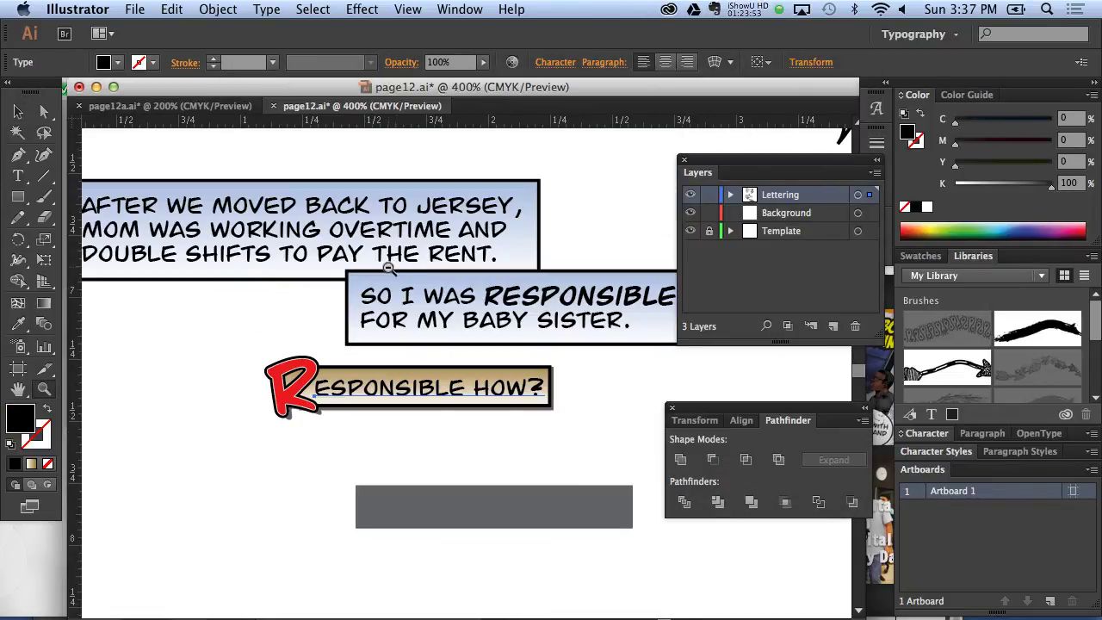
pyautogui.keyDown('alt'); pyautogui.click(510, 258); pyautogui.keyUp('alt')
pyautogui.click(621, 260)
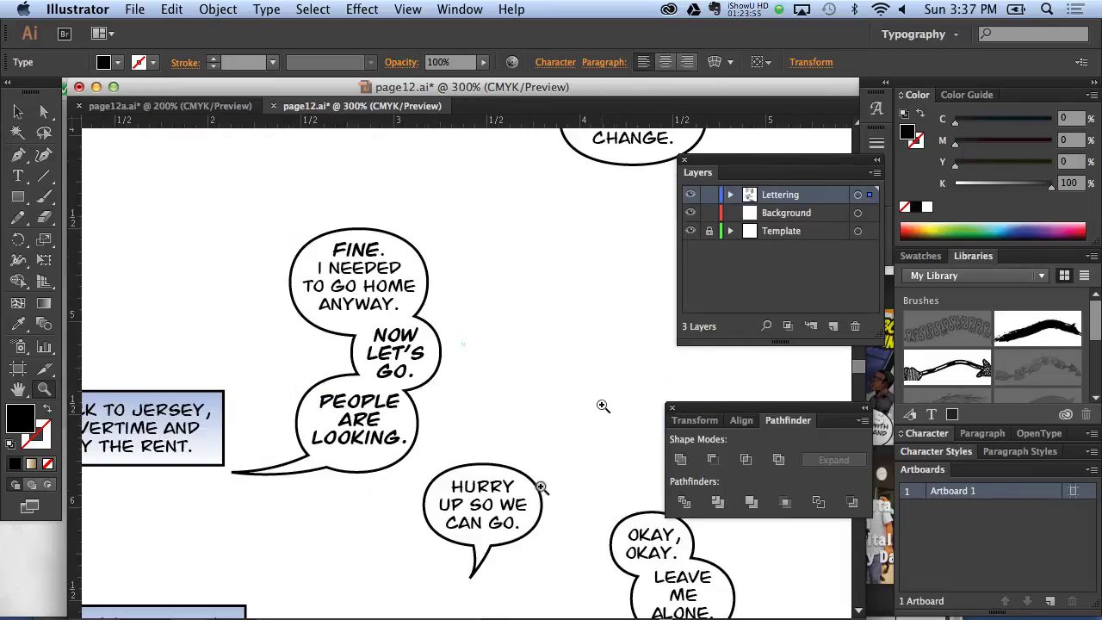
# Step: Scroll up and right to the WHAT HAPPENED TO THE GENTRY DRESS CODE!? balloon
pyautogui.click(17, 112)
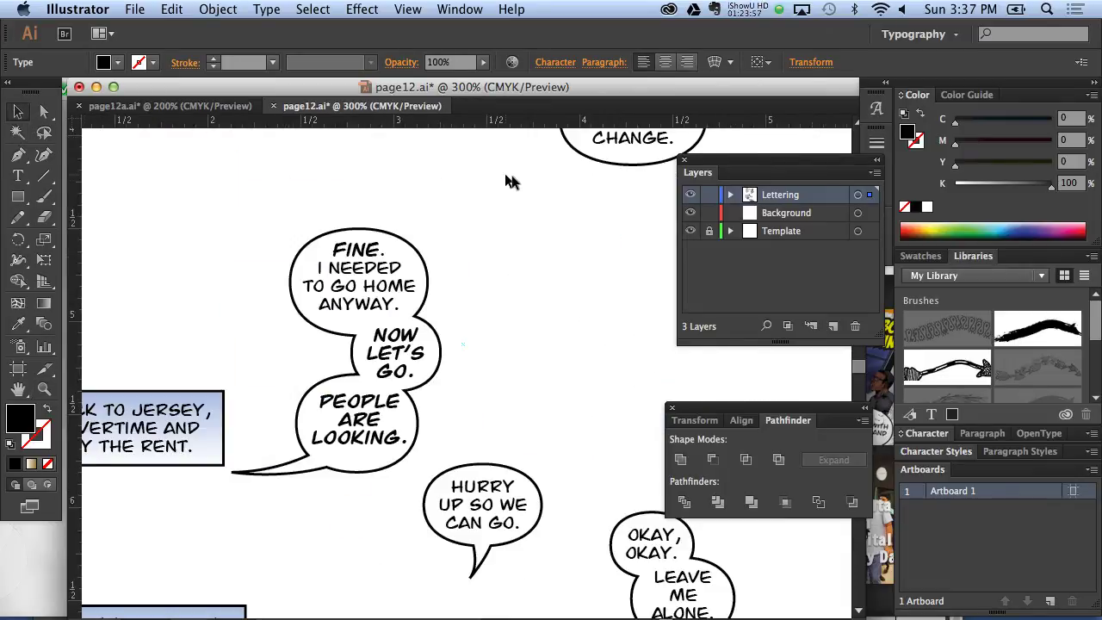
pyautogui.scroll(3, 508, 198)
pyautogui.scroll(3, 495, 258)
pyautogui.scroll(3, 491, 276)
pyautogui.scroll(3, 560, 189)
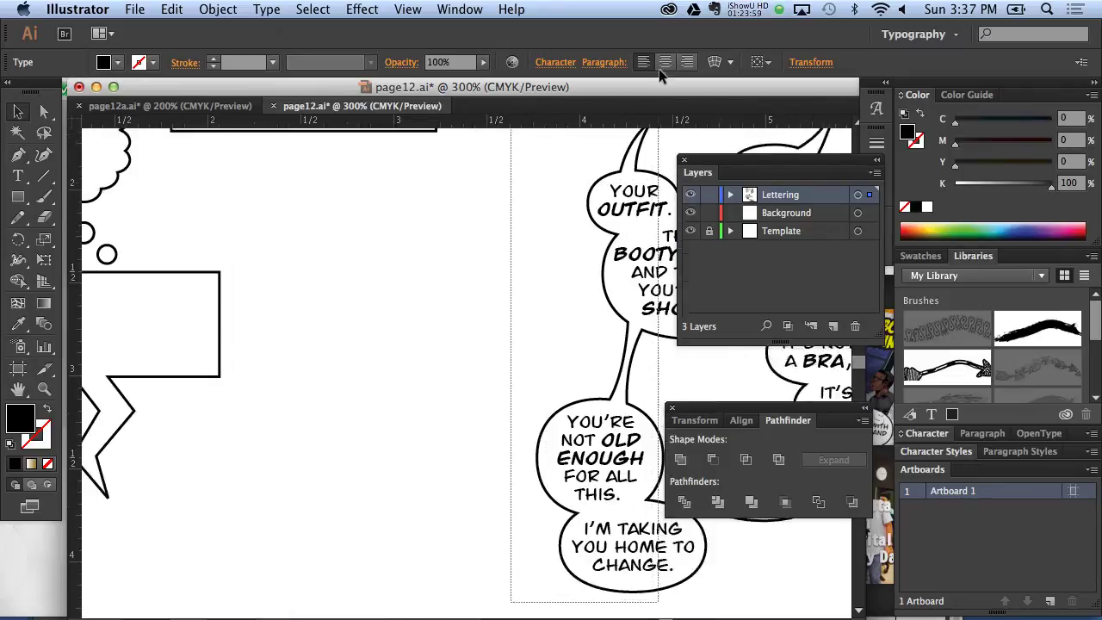
pyautogui.scroll(2, 551, 284)
pyautogui.hscroll(2, 551, 284)
pyautogui.scroll(3, 482, 258)
pyautogui.hscroll(2, 482, 259)
# Step: Move the GENTRY DRESS CODE balloon up-left, then Release Compound Shape from the Pathfinder menu
pyautogui.click(467, 213)
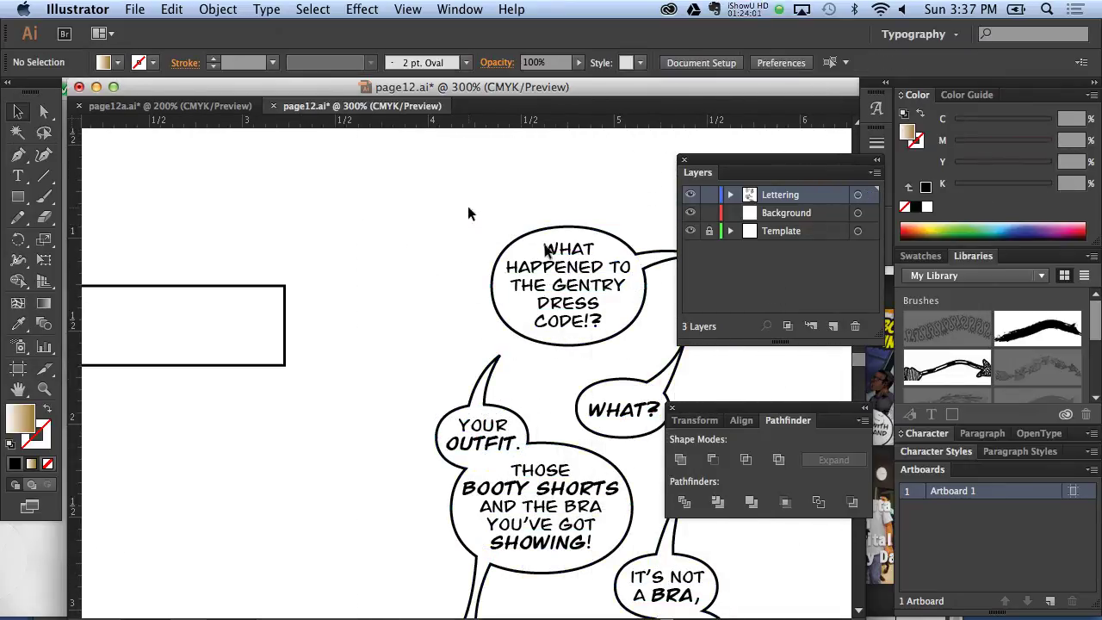
pyautogui.moveTo(468, 212)
pyautogui.mouseDown()
pyautogui.moveTo(603, 261)
pyautogui.moveTo(421, 211)
pyautogui.mouseUp()
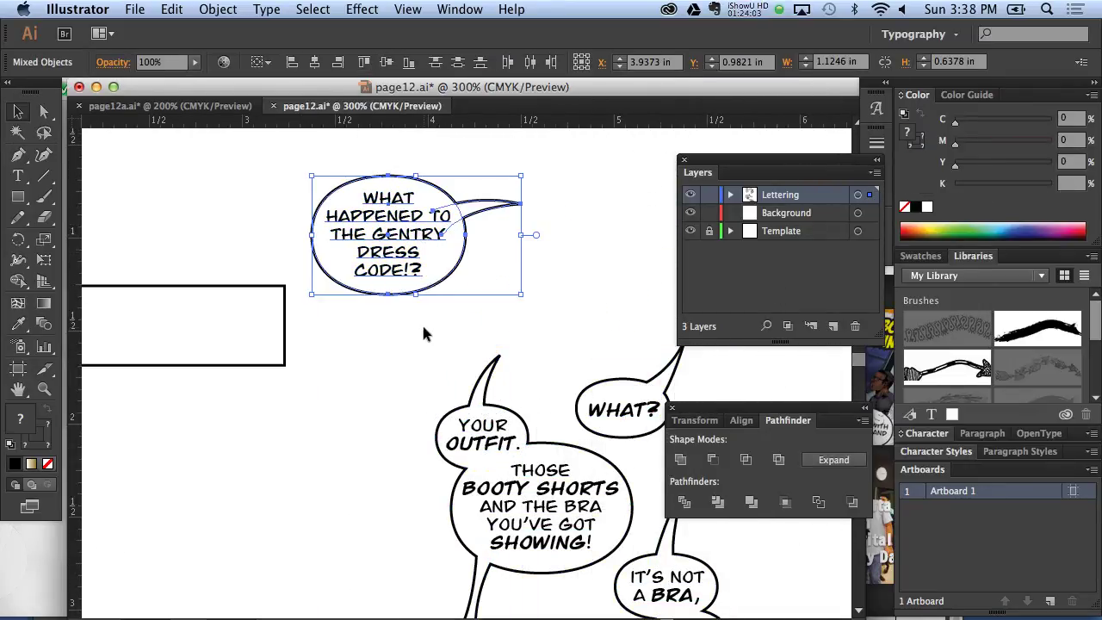
pyautogui.press('super+shift+o')
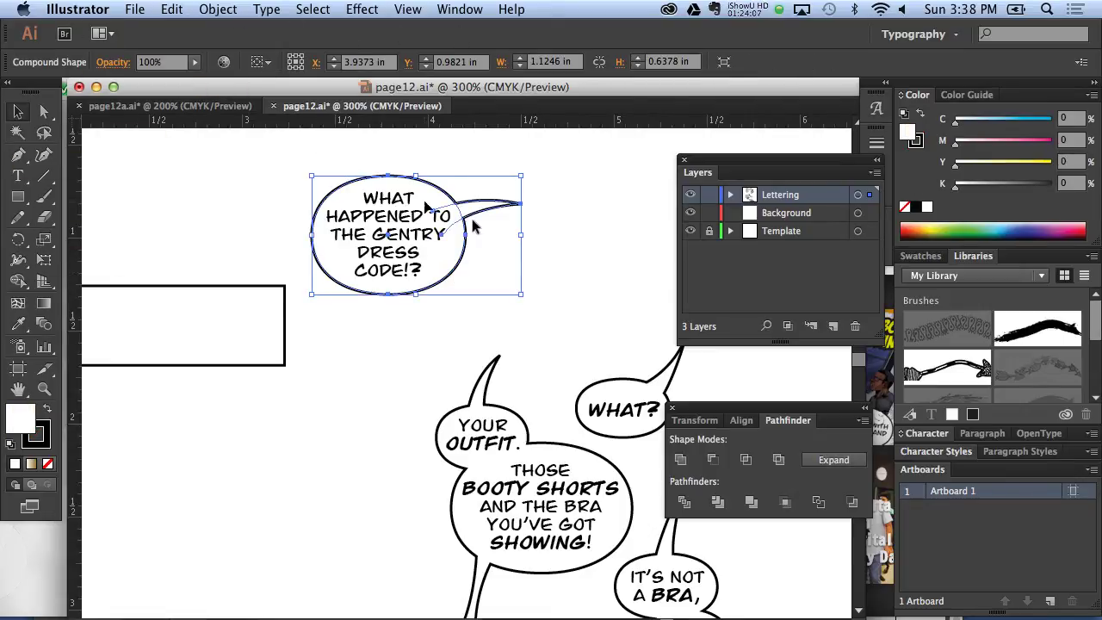
pyautogui.click(875, 172)
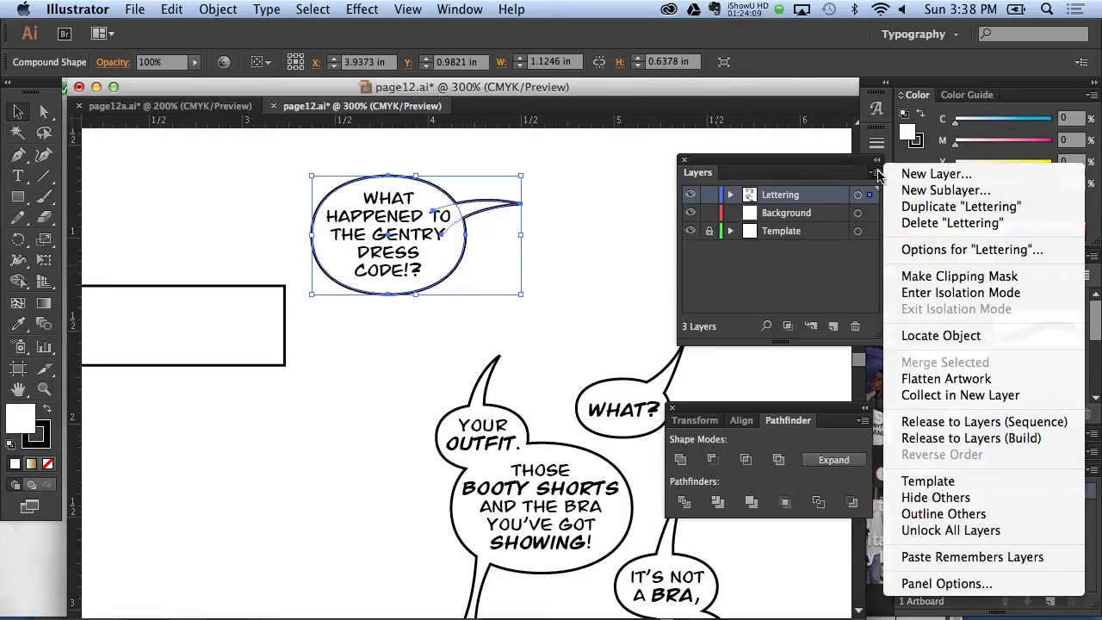
pyautogui.click(866, 422)
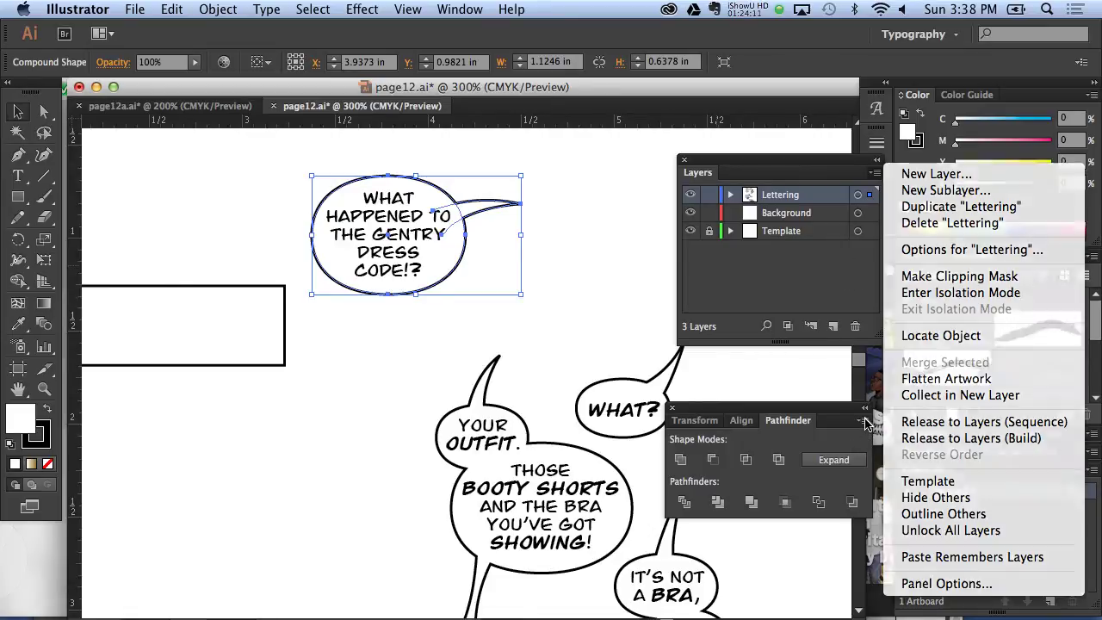
pyautogui.click(866, 422)
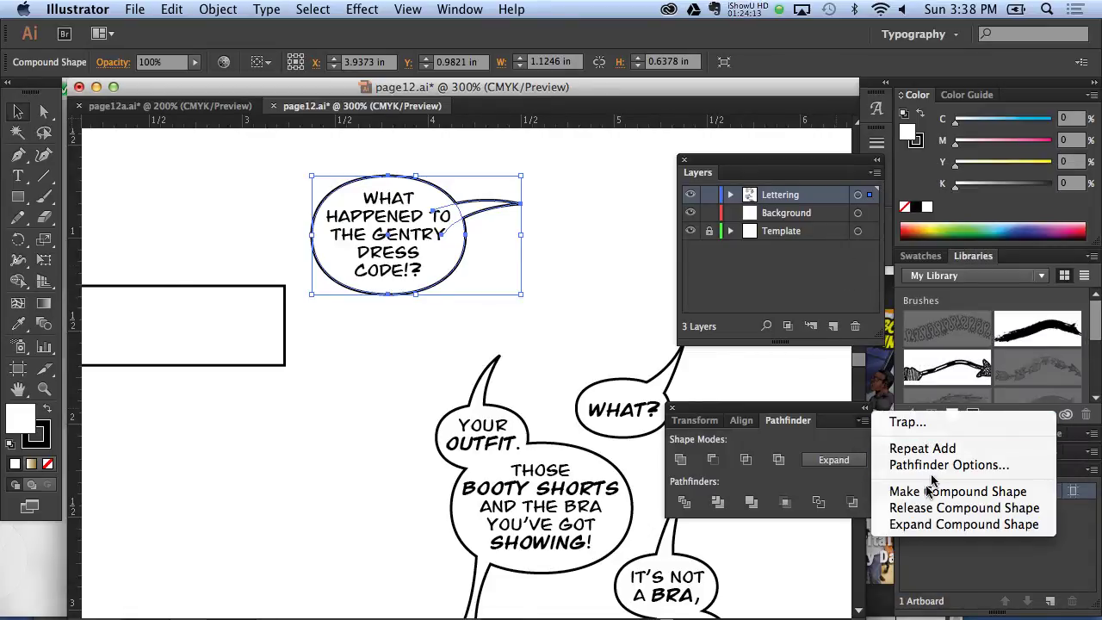
pyautogui.click(923, 508)
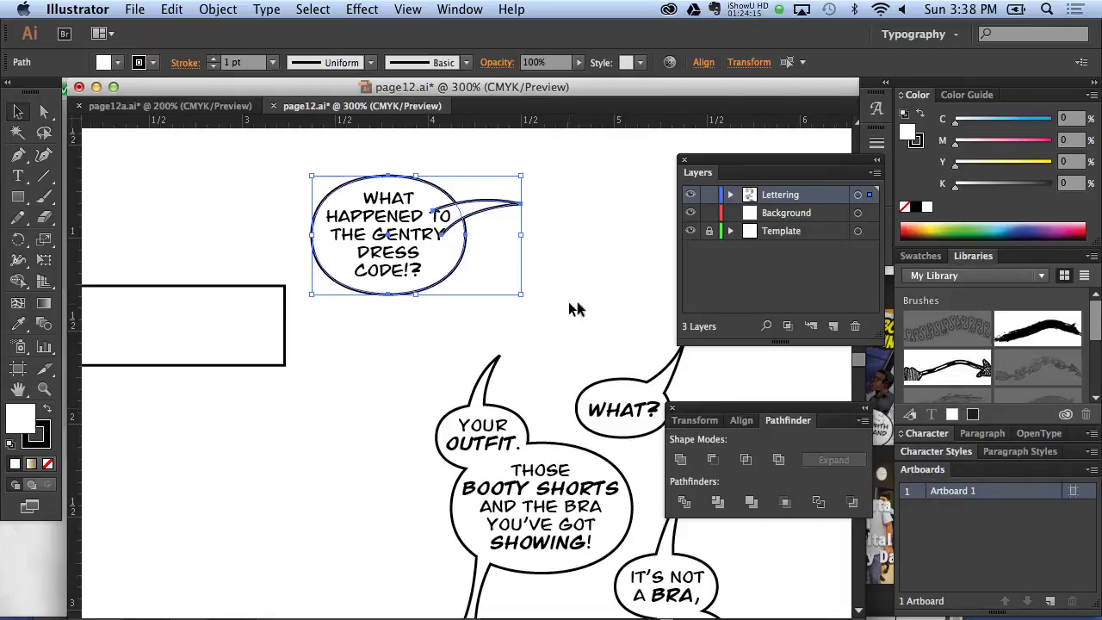
pyautogui.click(554, 254)
# Step: Pull the balloon tail to the right and browse the ellipse's stroke profile and brush options
pyautogui.moveTo(493, 212); pyautogui.dragTo(594, 209)
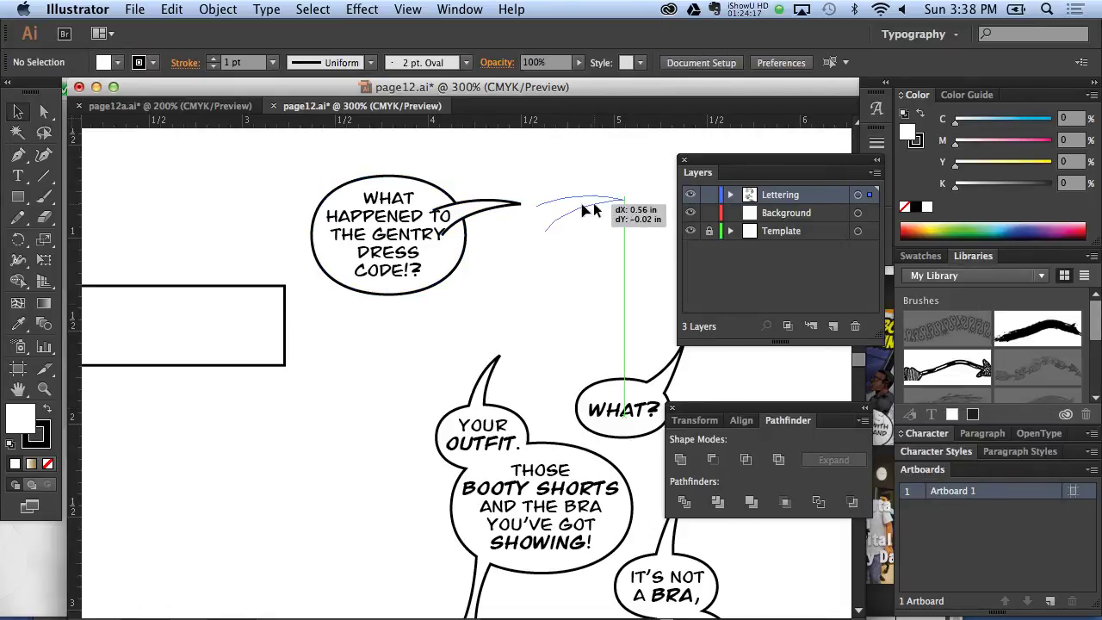
pyautogui.click(464, 245)
pyautogui.click(371, 63)
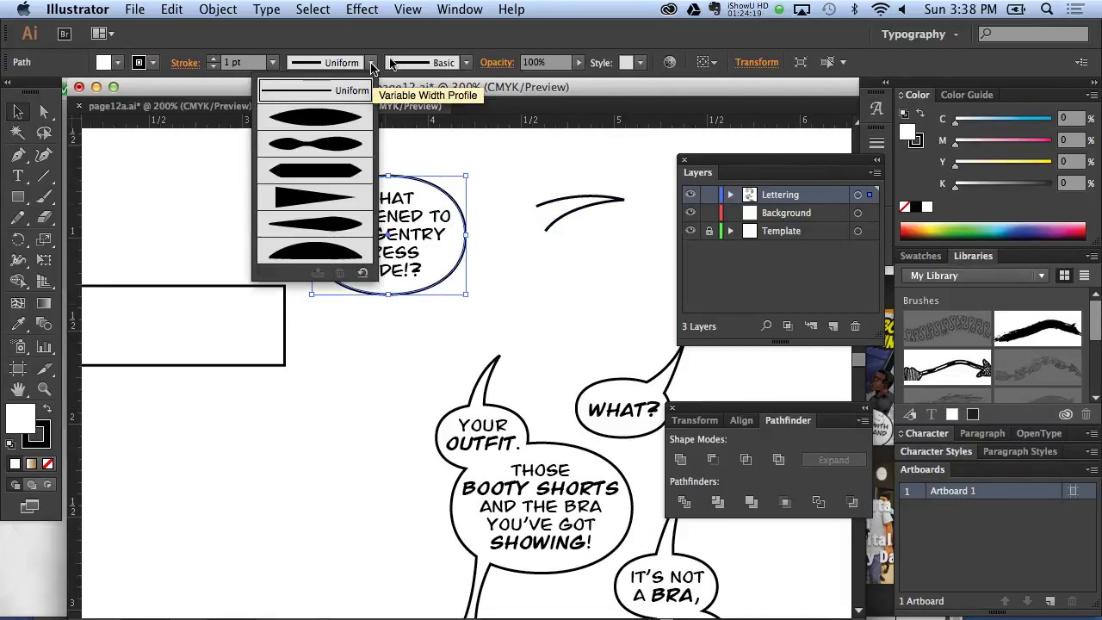
pyautogui.click(467, 64)
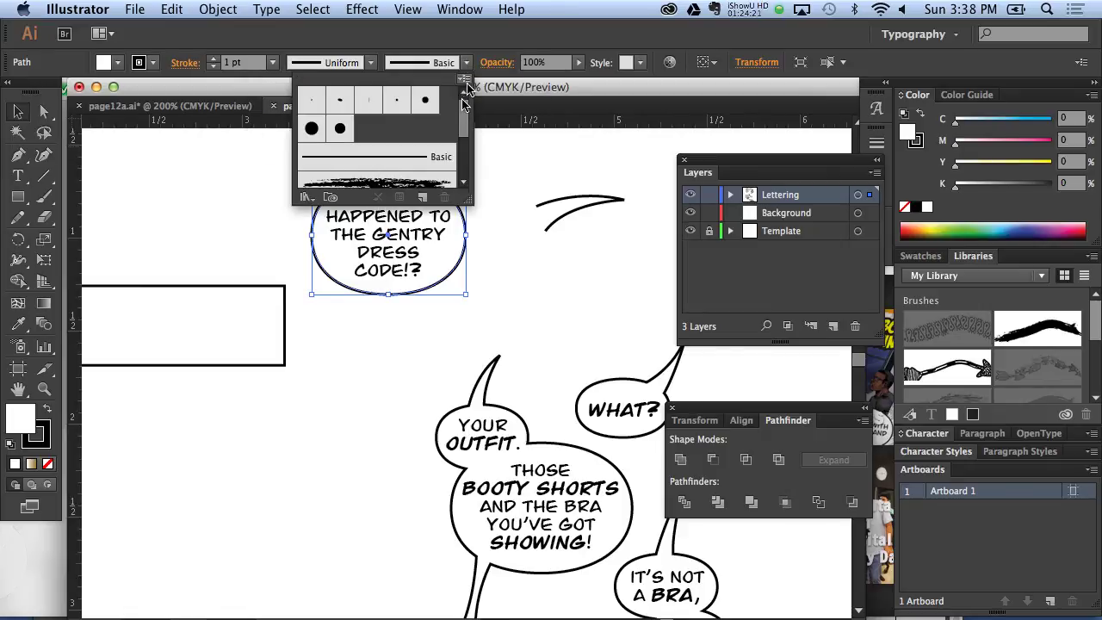
pyautogui.moveTo(464, 117)
pyautogui.mouseDown()
pyautogui.moveTo(464, 153)
pyautogui.moveTo(464, 91)
pyautogui.mouseUp()
pyautogui.click(371, 63)
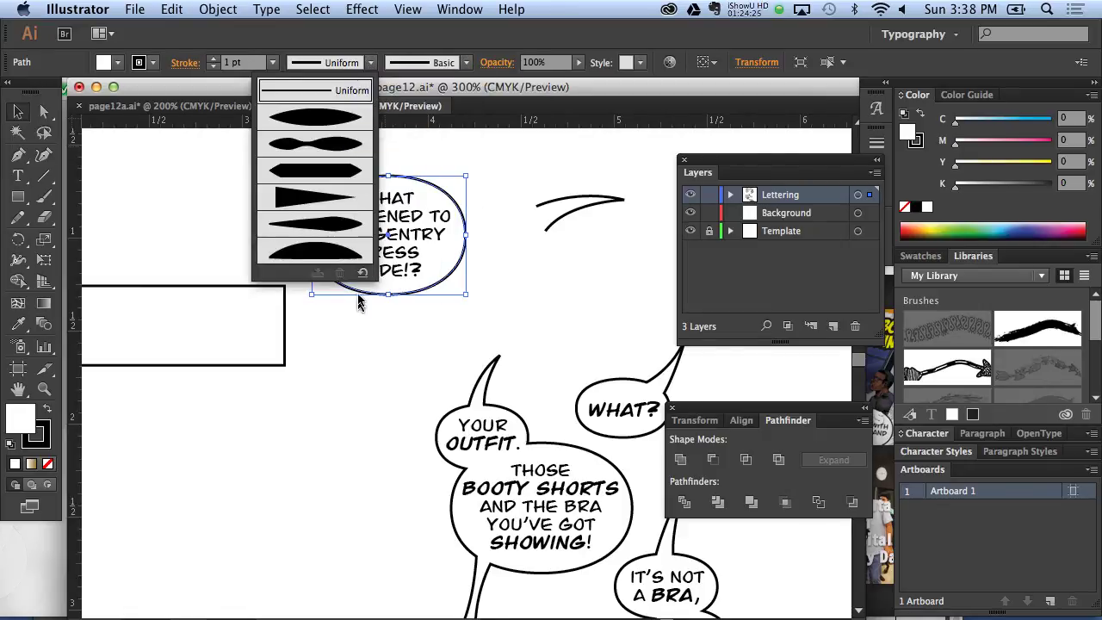
pyautogui.click(532, 151)
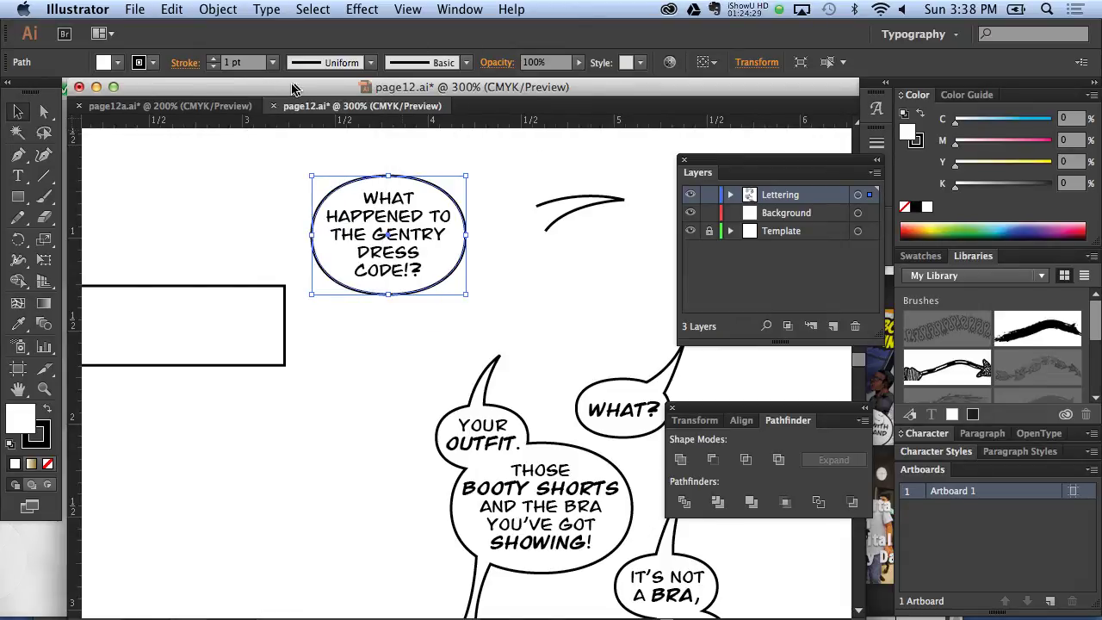
# Step: Check the balloon's stroke colour, 1 pt weight, width profile and brush choices
pyautogui.click(152, 62)
pyautogui.click(152, 58)
pyautogui.click(272, 62)
pyautogui.click(311, 62)
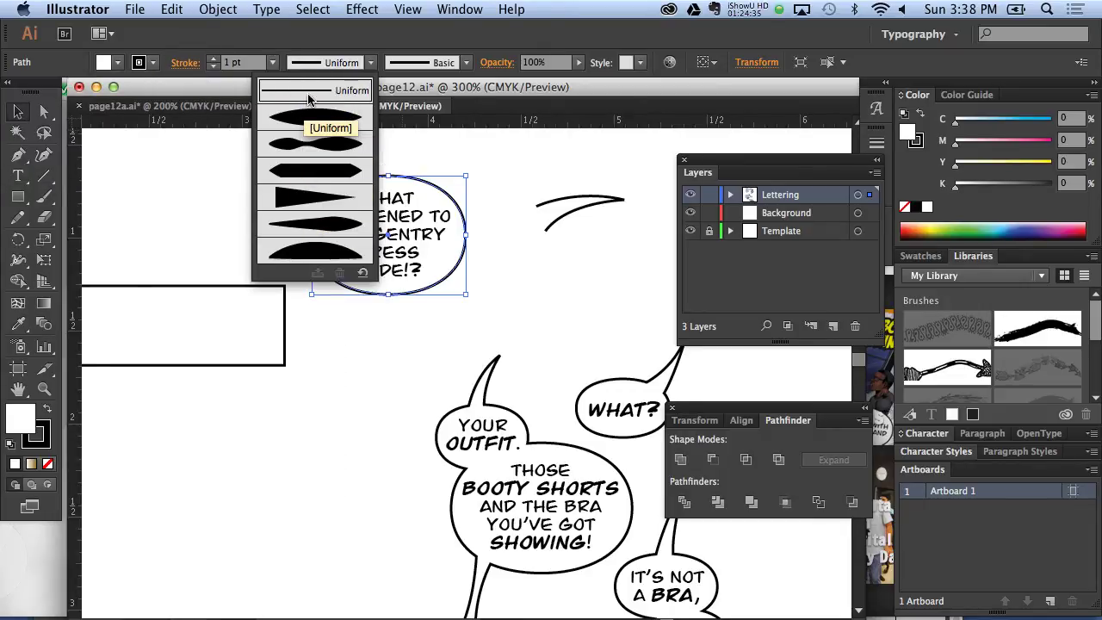
pyautogui.click(258, 9)
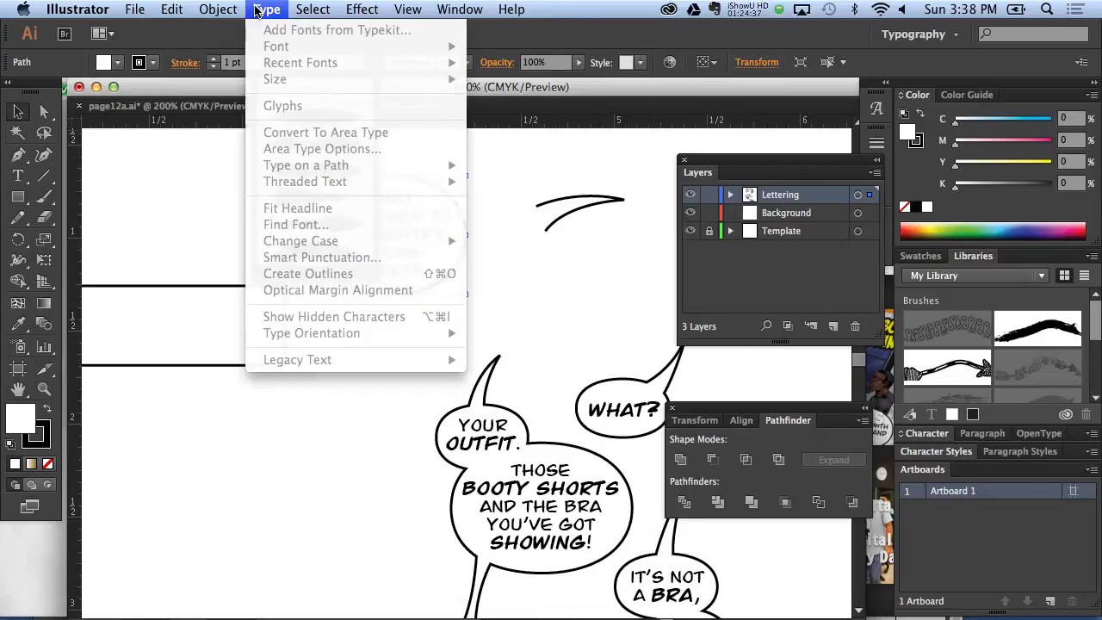
pyautogui.click(506, 159)
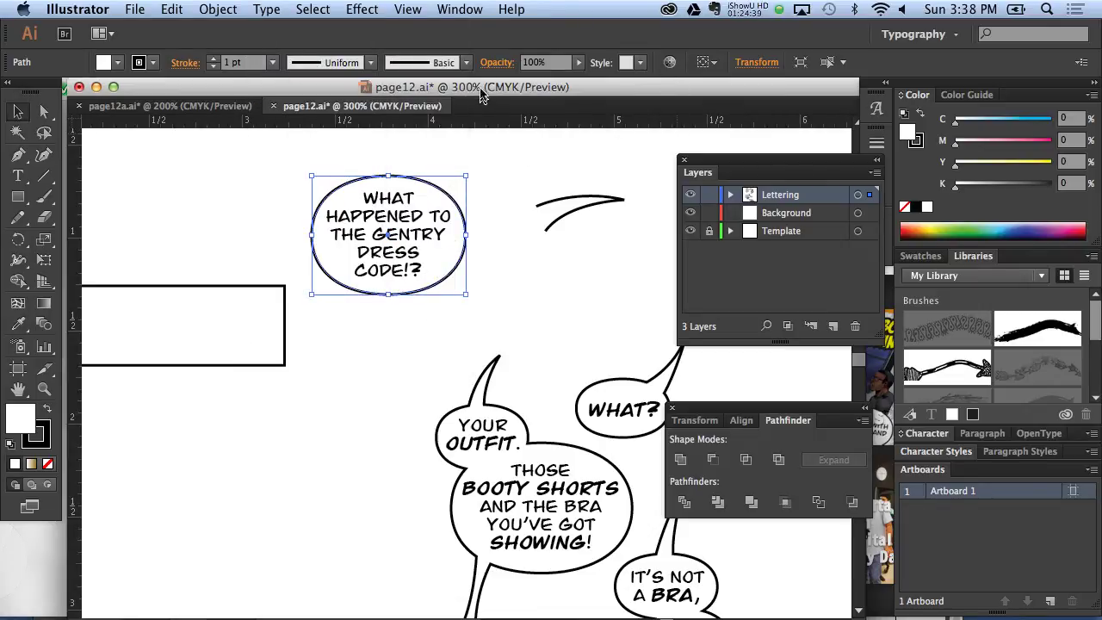
pyautogui.click(464, 63)
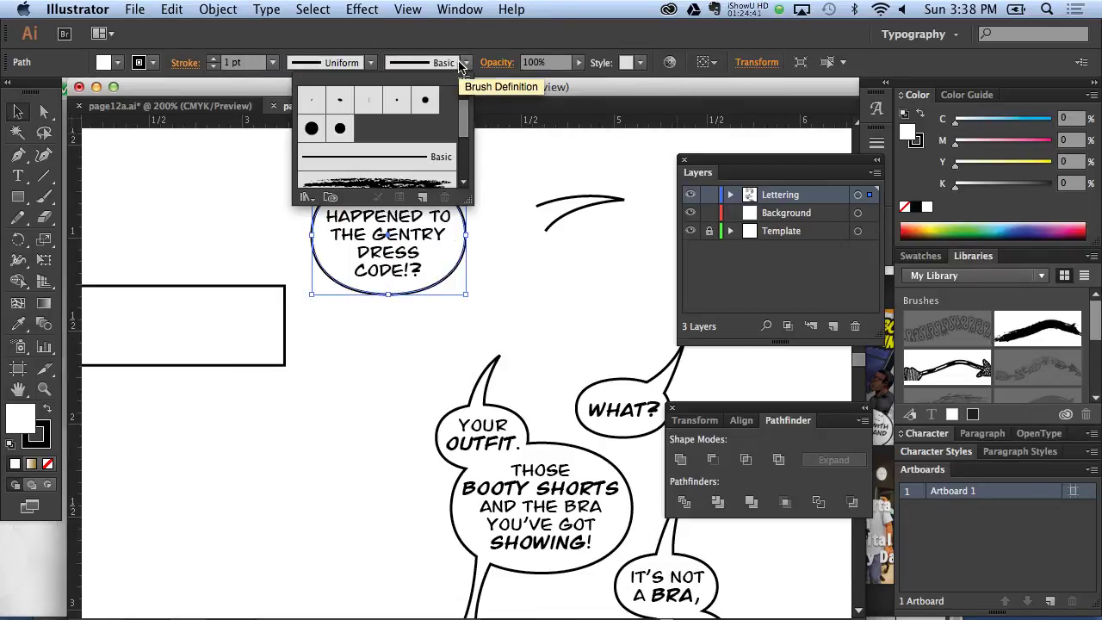
pyautogui.moveTo(464, 116); pyautogui.dragTo(465, 54)
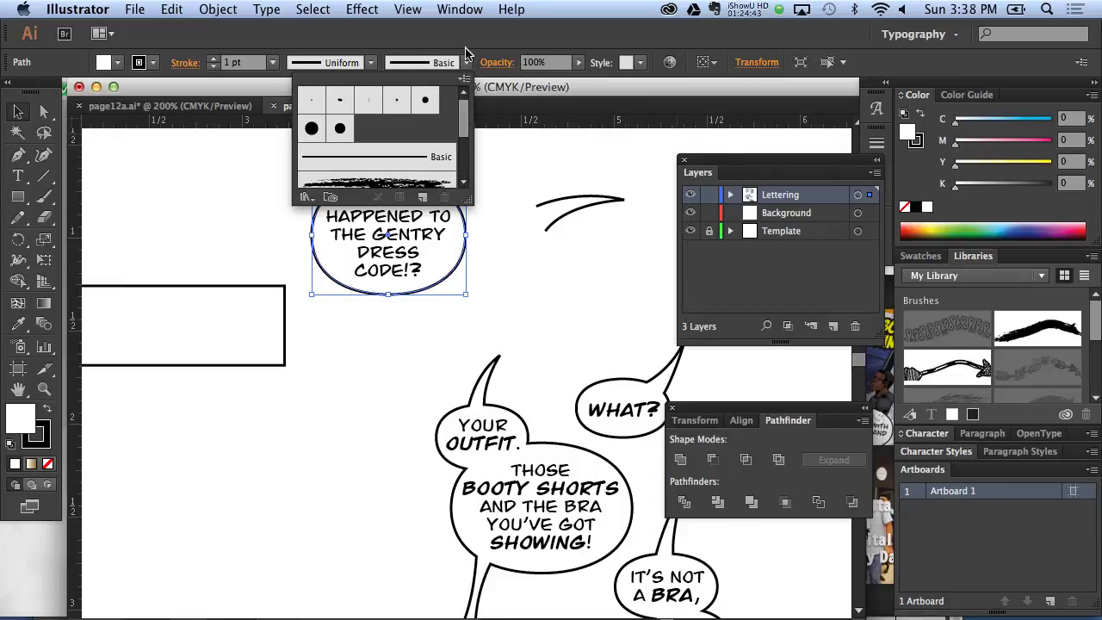
pyautogui.click(266, 195)
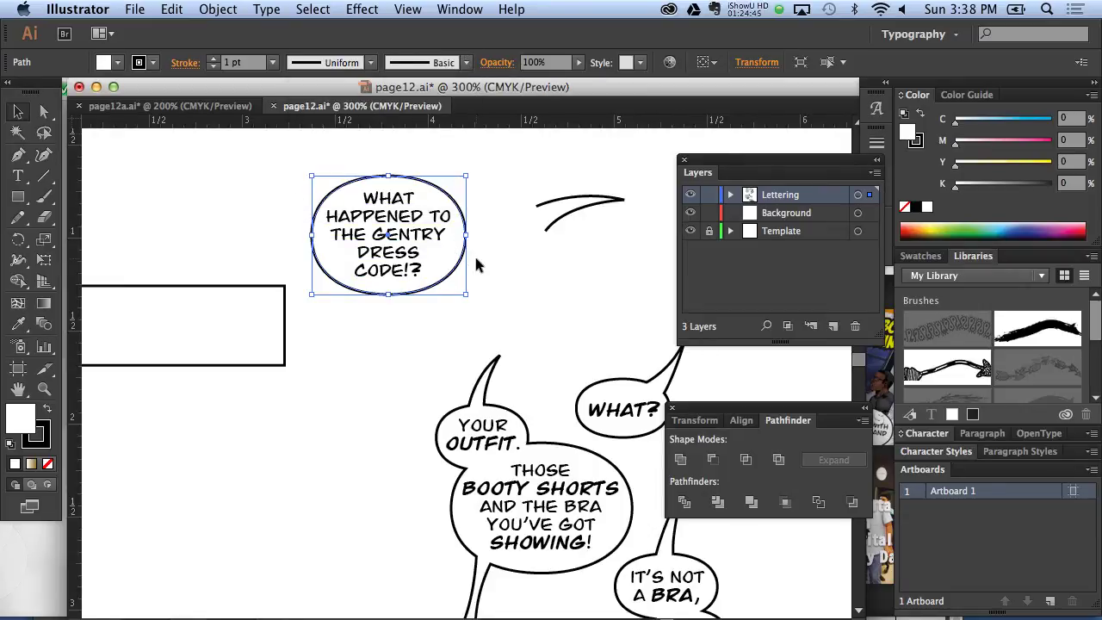
# Step: Inspect the balloon's context menu and width profiles, then bring up the Window menu
pyautogui.rightClick(462, 208)
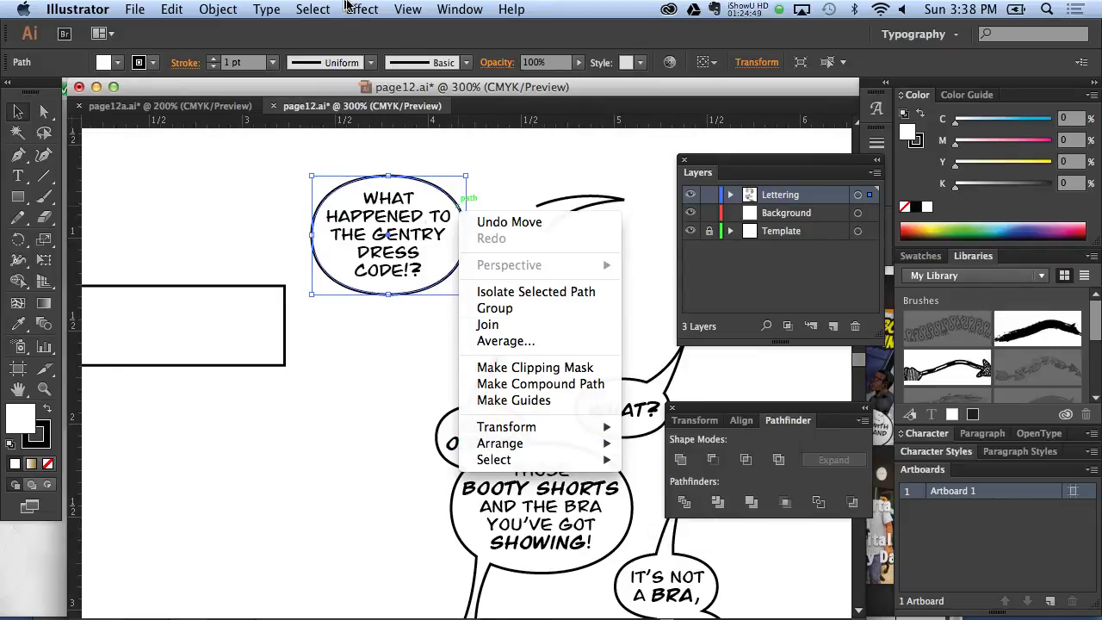
pyautogui.click(242, 202)
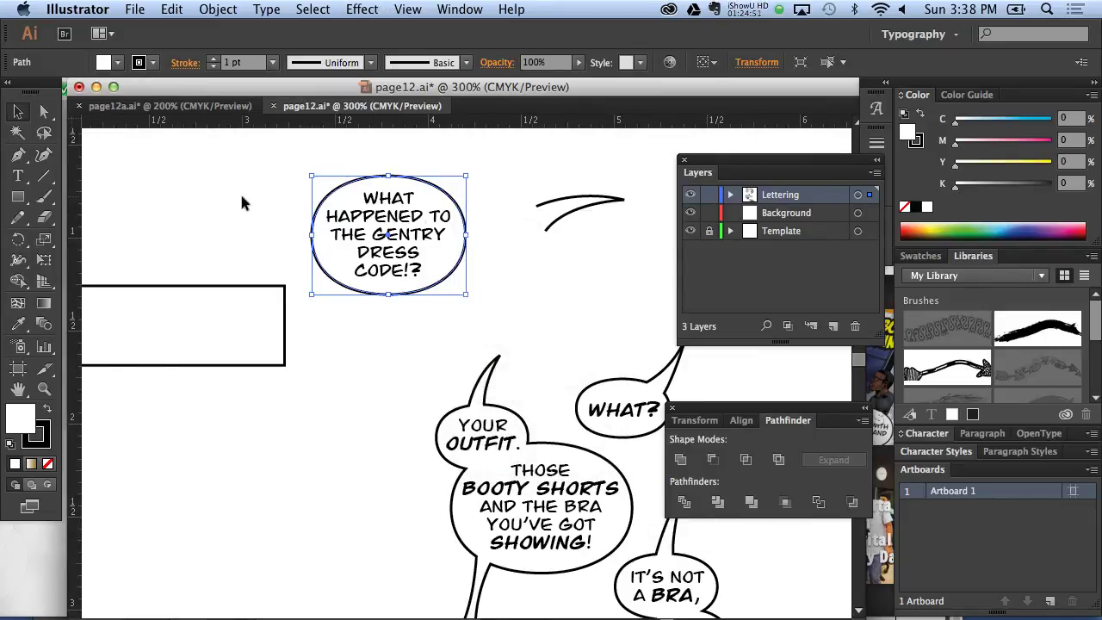
pyautogui.click(240, 199)
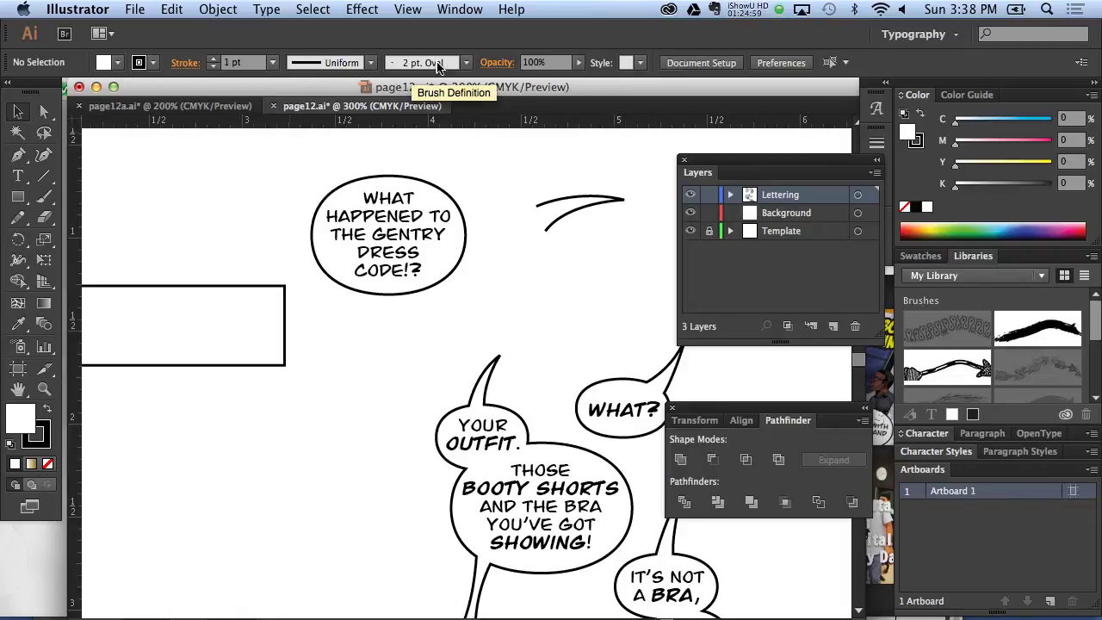
pyautogui.click(472, 7)
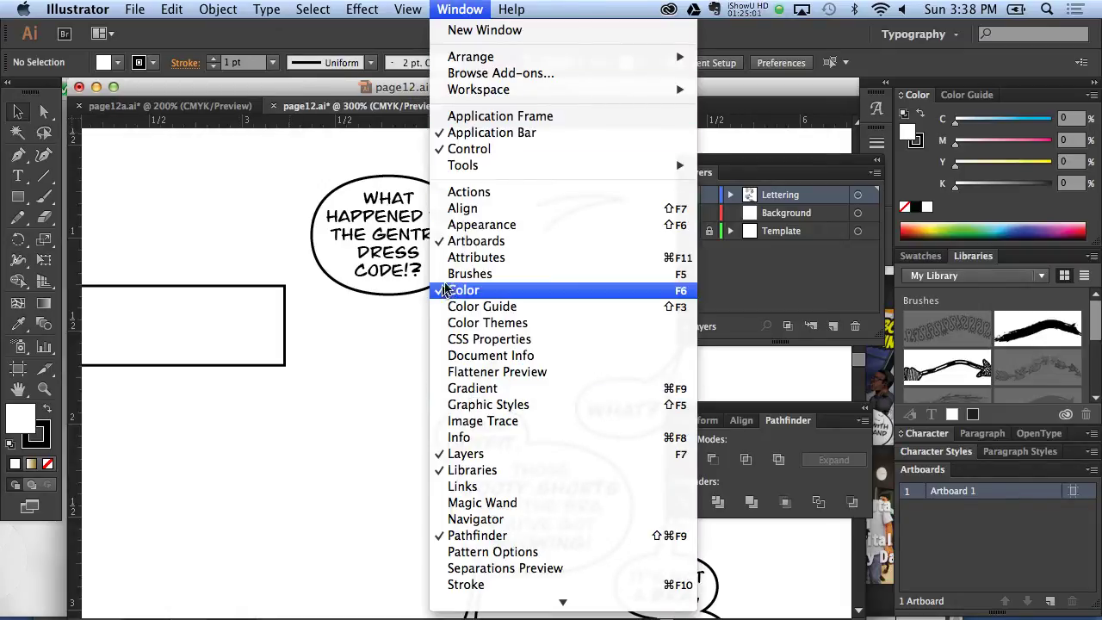
pyautogui.click(368, 62)
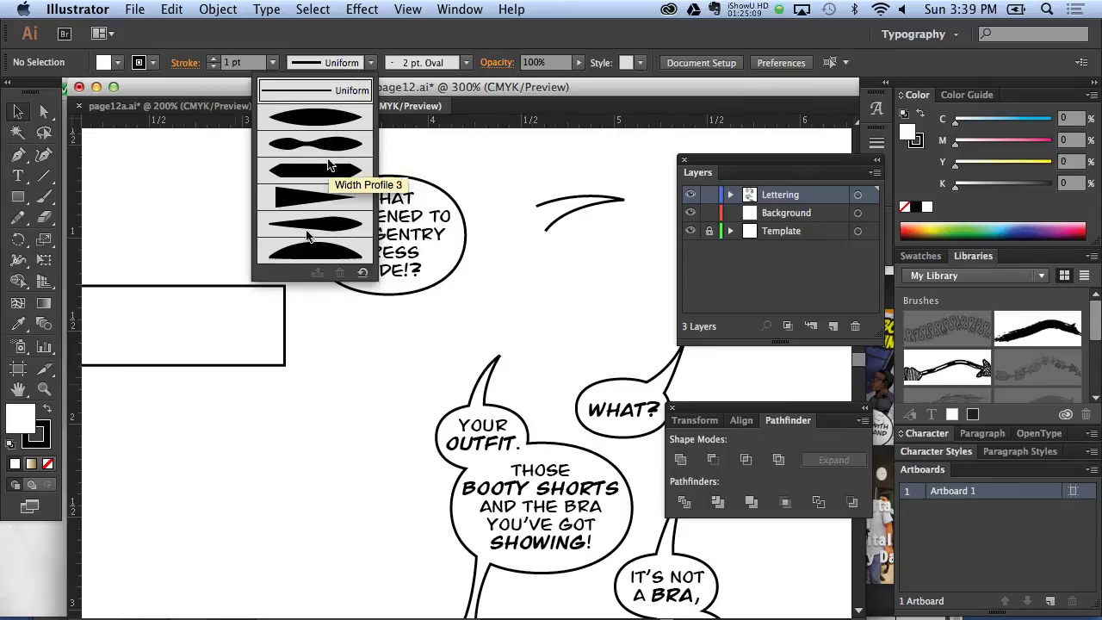
pyautogui.click(481, 199)
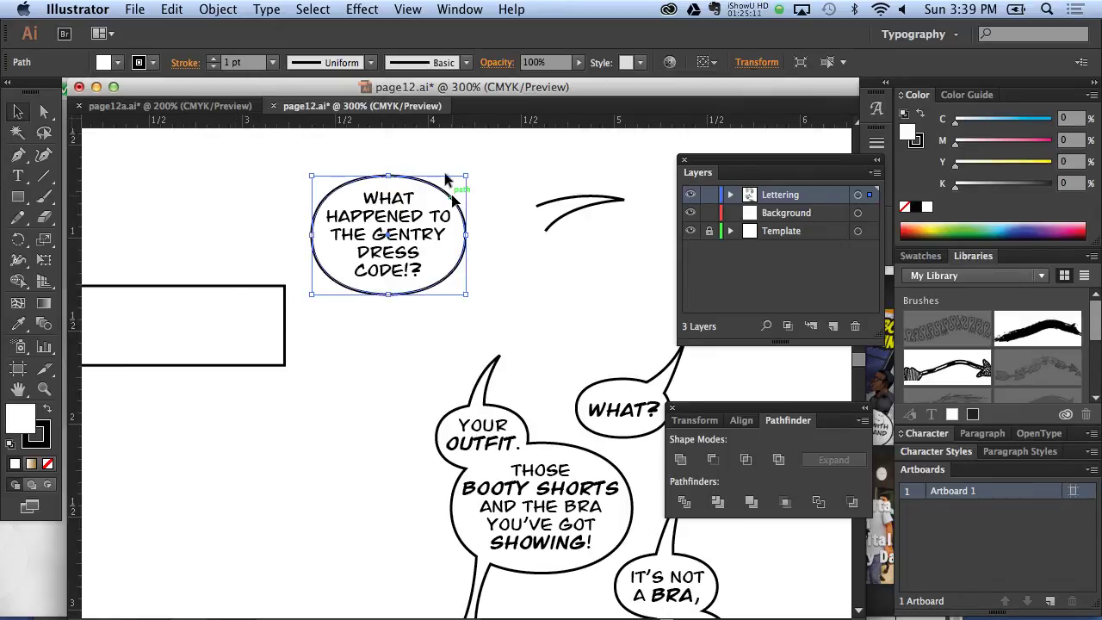
pyautogui.click(419, 9)
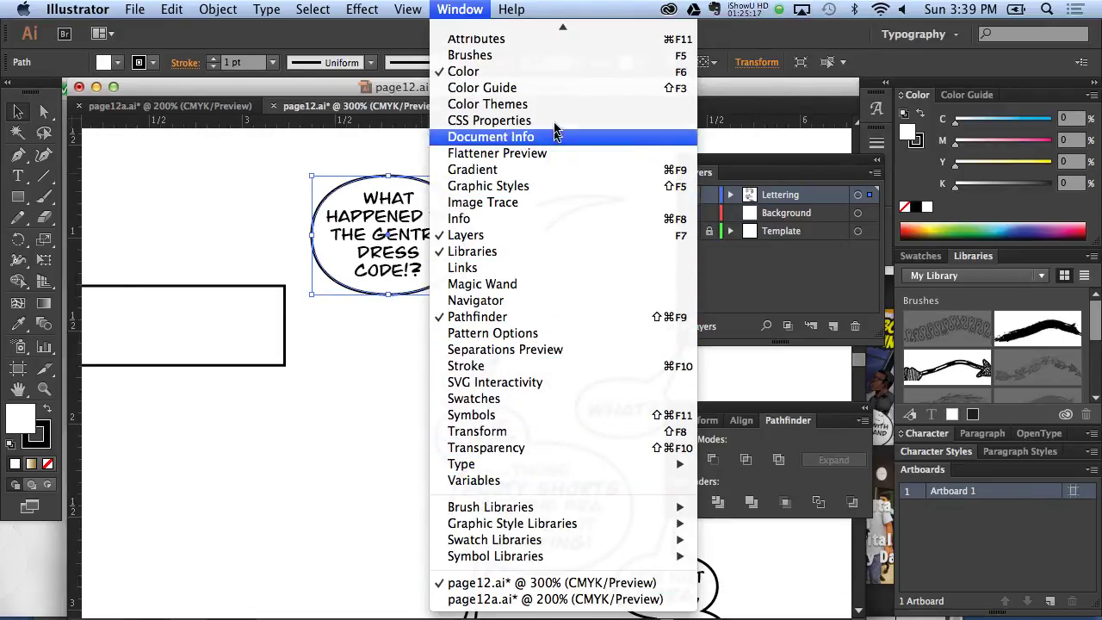
# Step: Float the Stroke panel and enable Dashed Line on the balloon outline
pyautogui.click(540, 7)
pyautogui.click(449, 7)
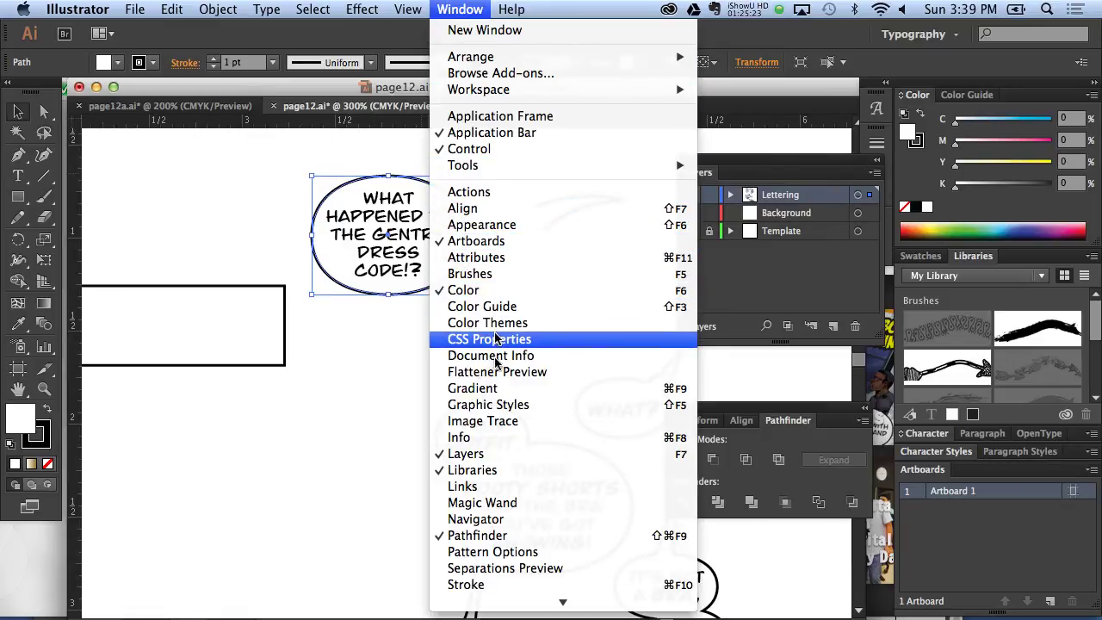
pyautogui.click(502, 587)
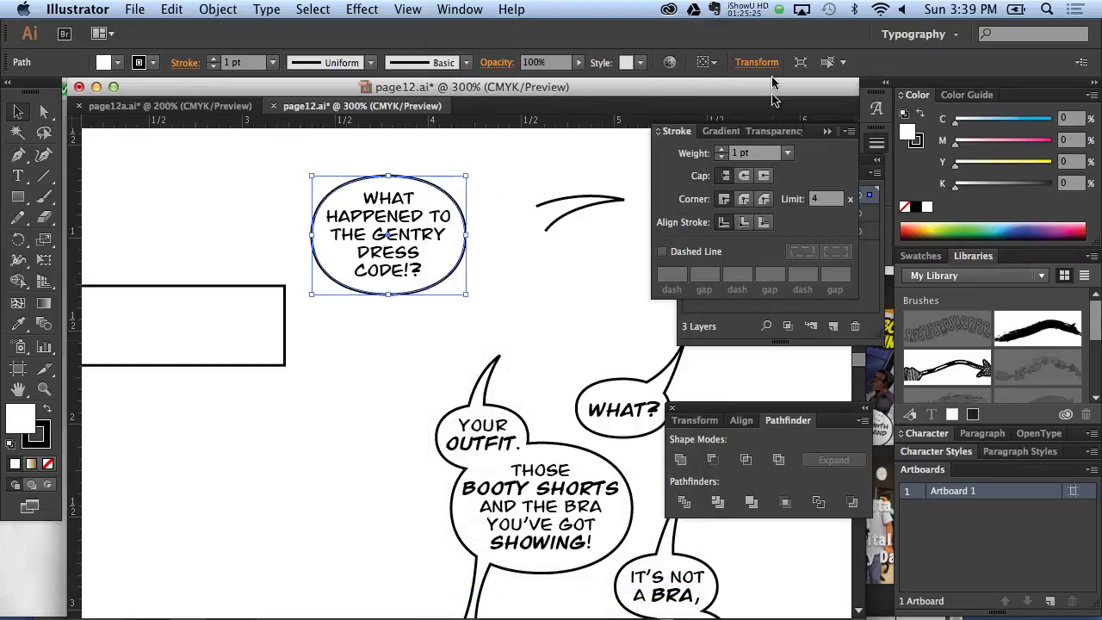
pyautogui.moveTo(679, 137); pyautogui.dragTo(118, 173)
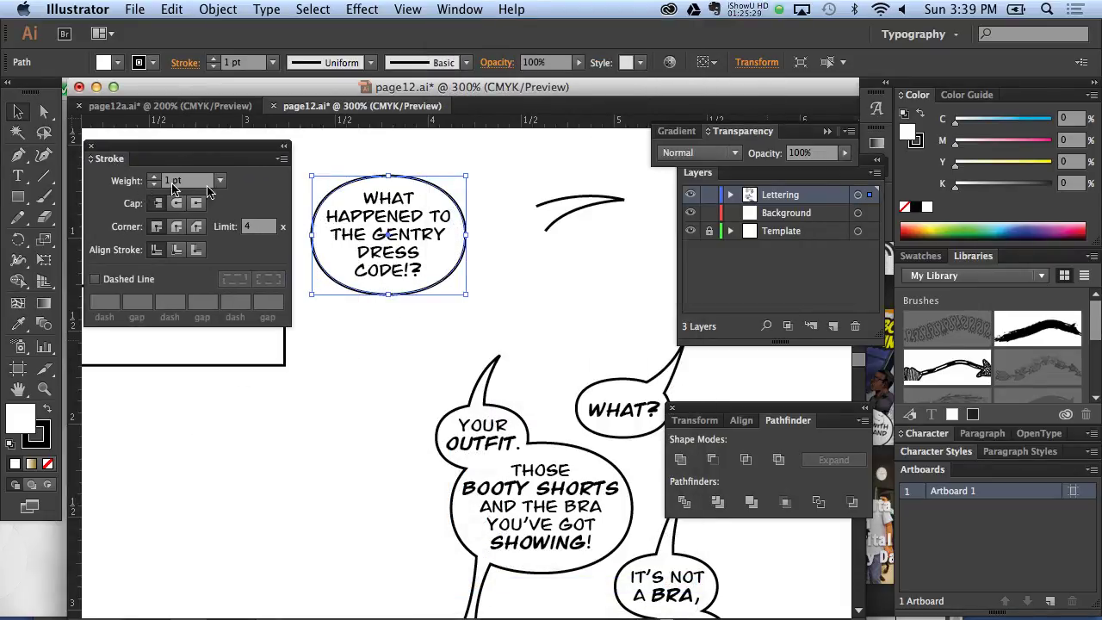
pyautogui.click(95, 280)
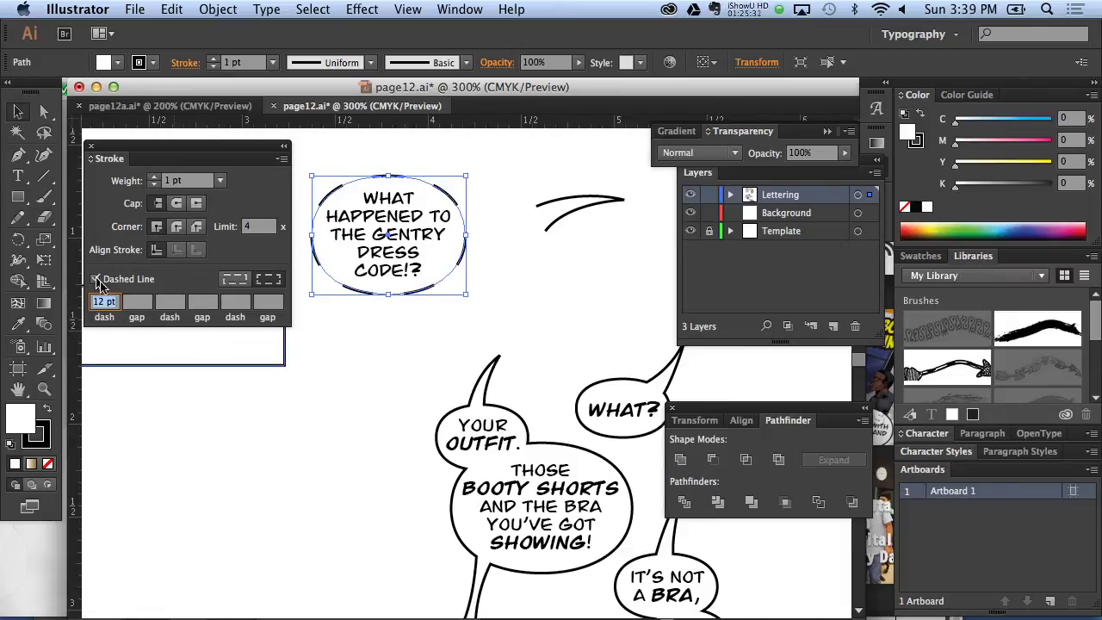
# Step: Enter the dash/gap pattern 2, 4, 4, 2, 4, 2 pt and deselect to preview
pyautogui.click(136, 302)
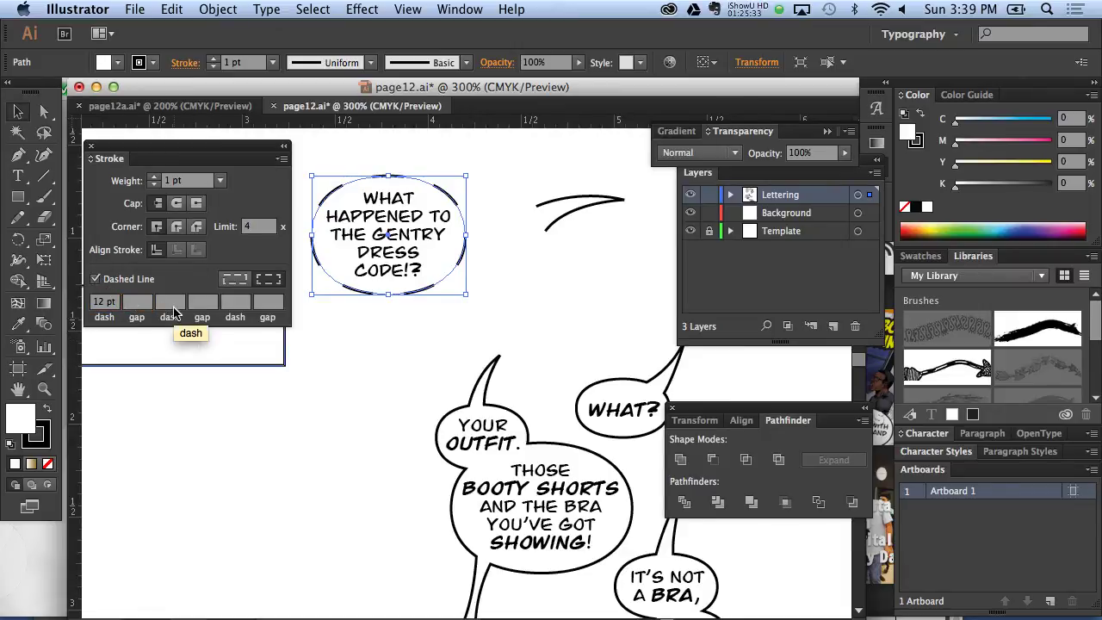
pyautogui.click(165, 304)
pyautogui.write('12')
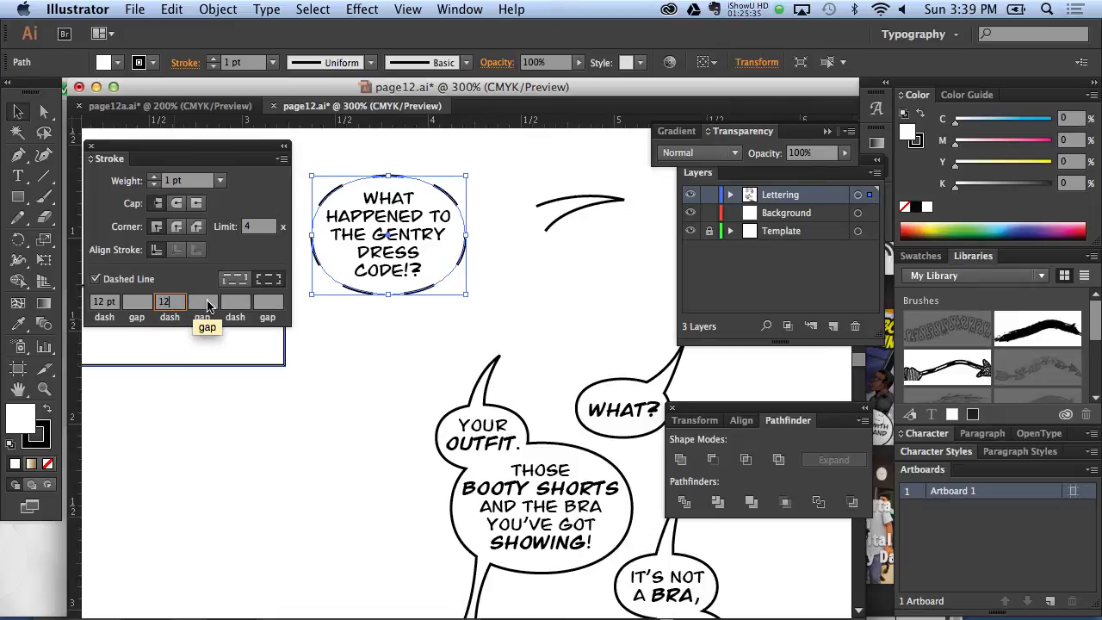
pyautogui.click(203, 303)
pyautogui.click(138, 302)
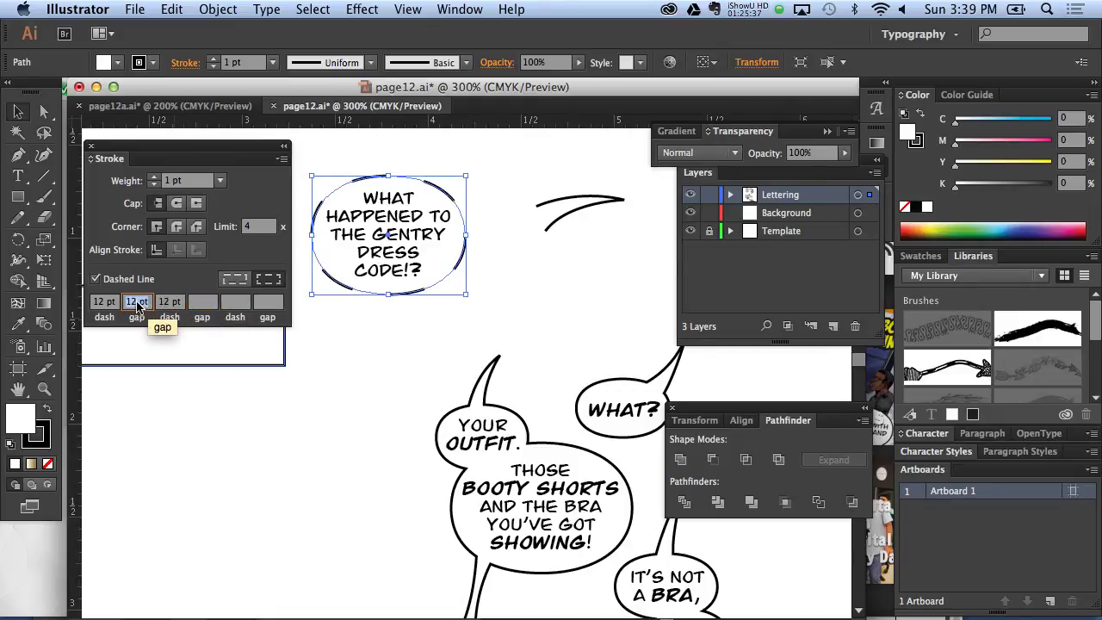
pyautogui.write('4')
pyautogui.click(110, 303)
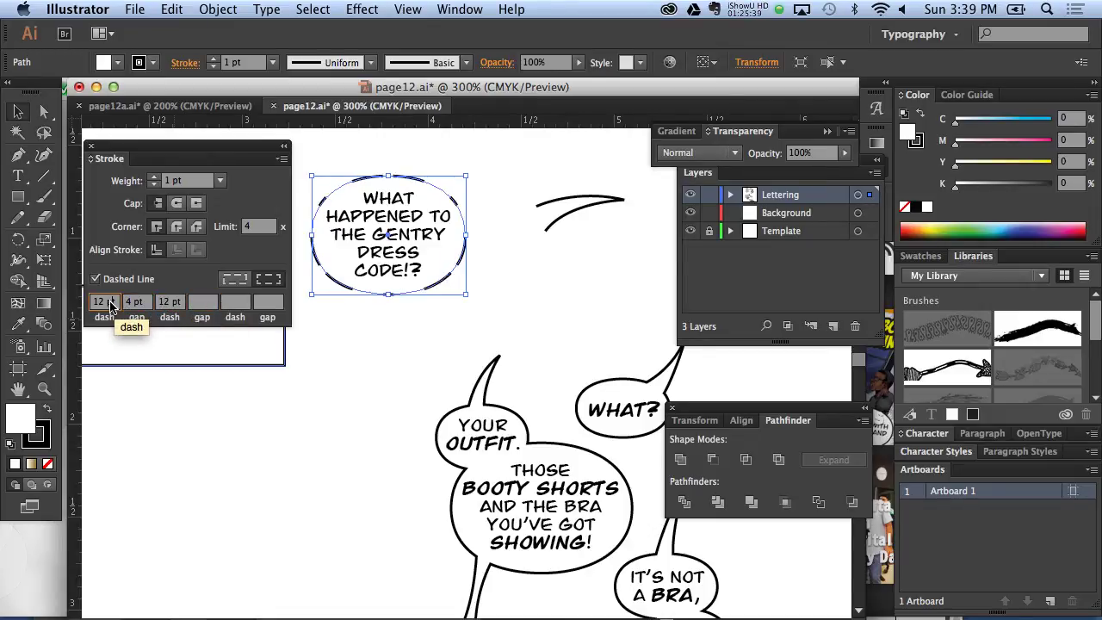
pyautogui.write('2')
pyautogui.click(164, 303)
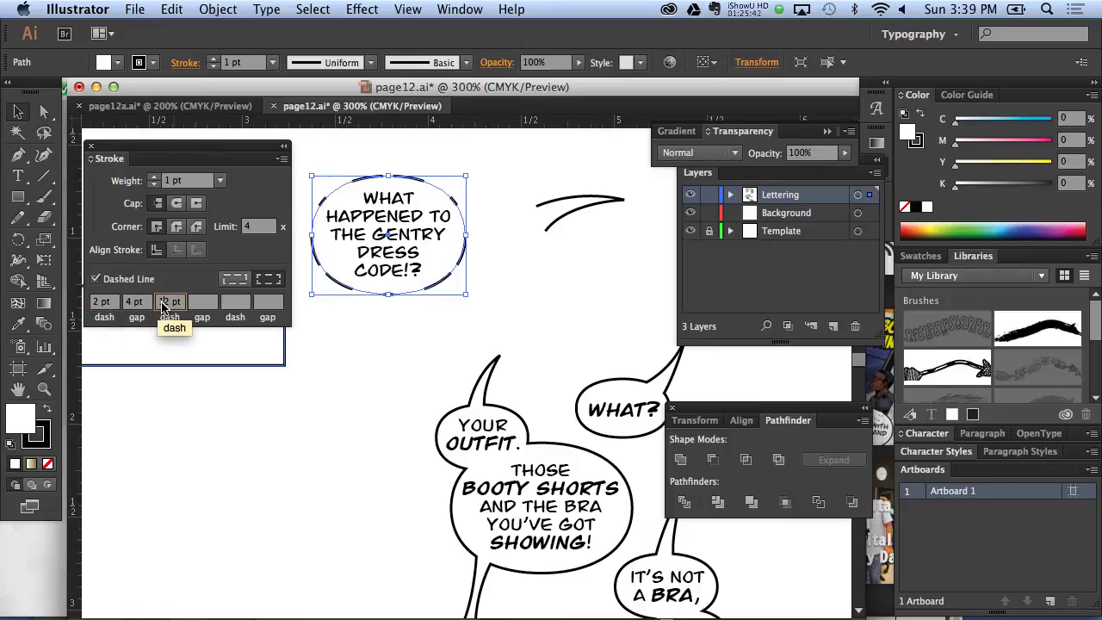
pyautogui.write('4')
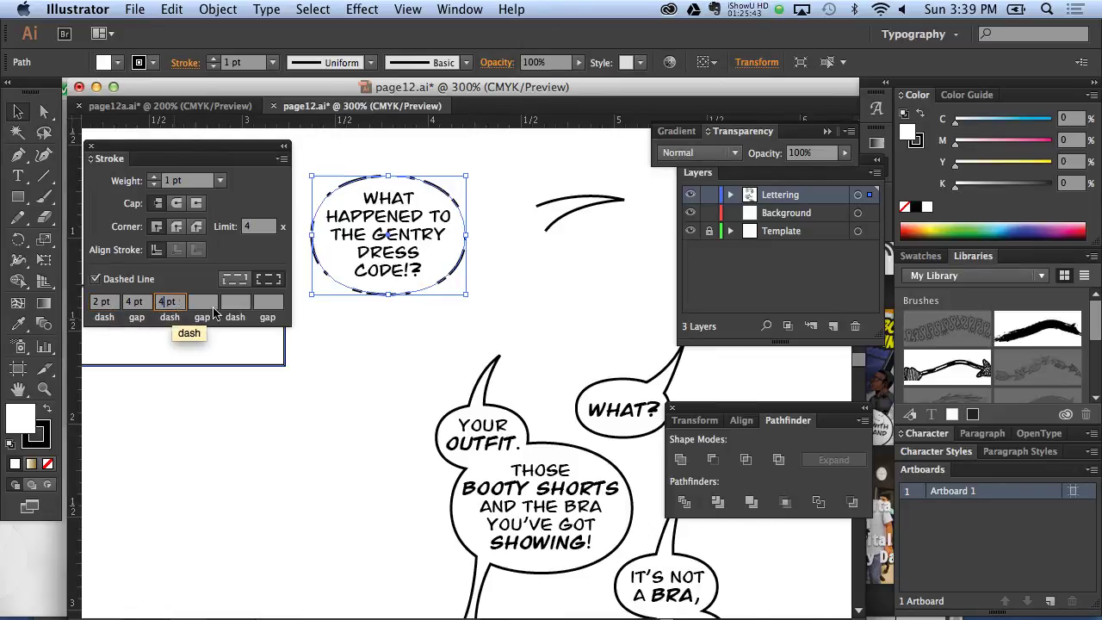
pyautogui.click(204, 303)
pyautogui.write('2')
pyautogui.write('4')
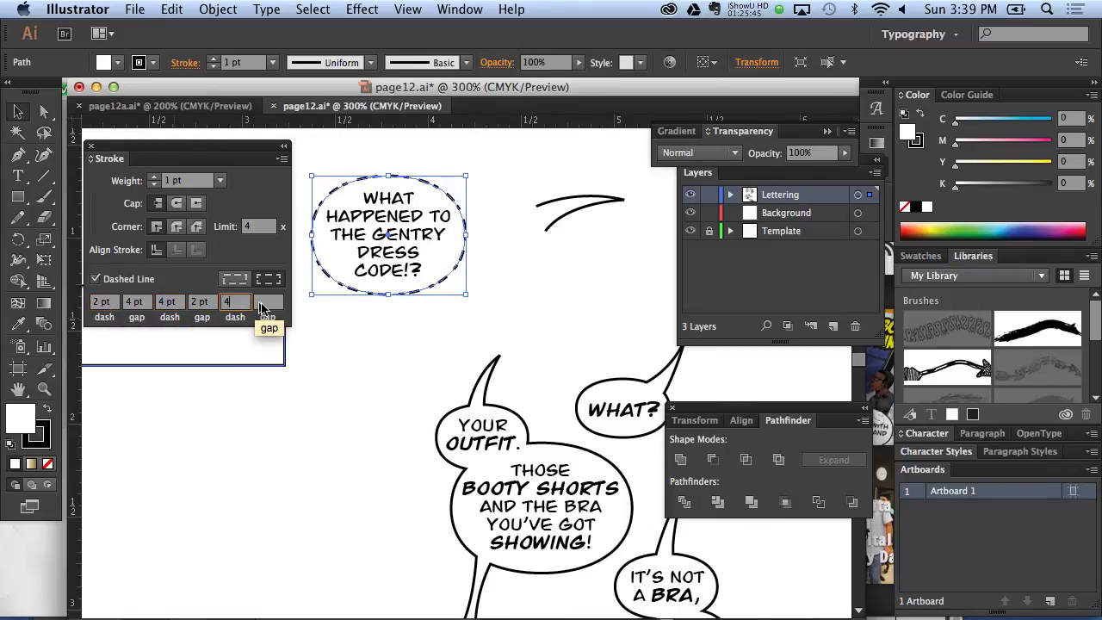
pyautogui.click(267, 303)
pyautogui.write('2')
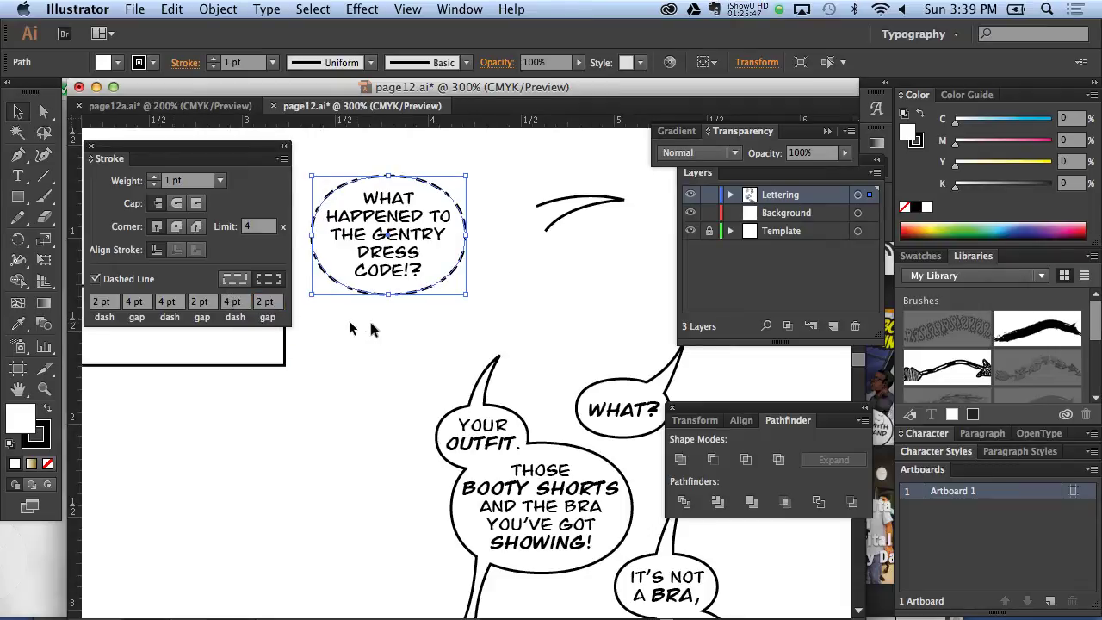
pyautogui.click(372, 328)
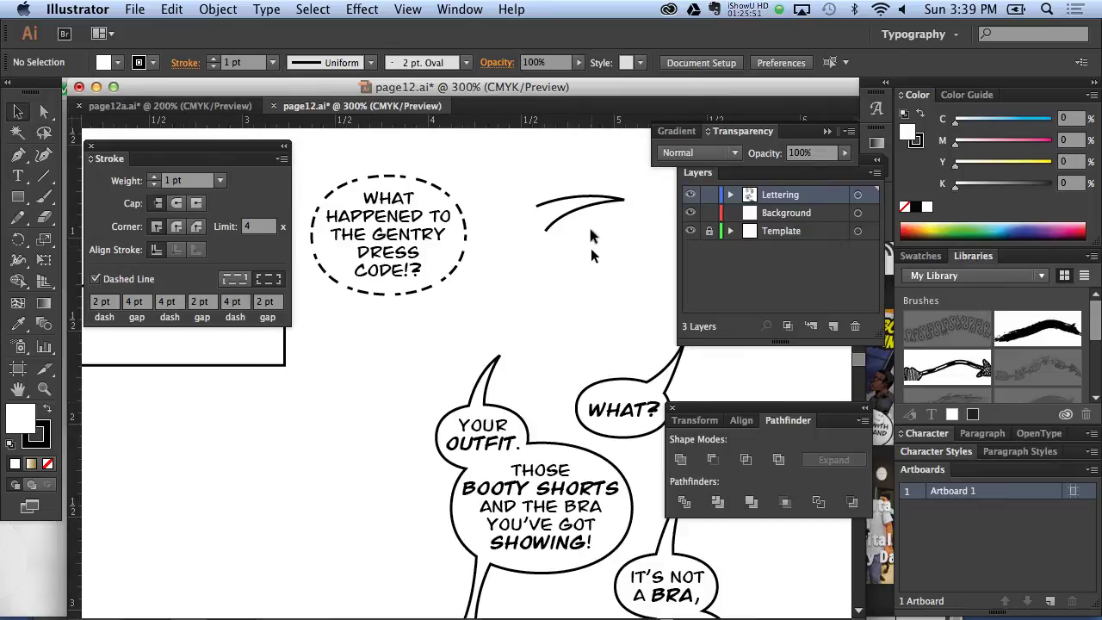
# Step: Drag the curved tail against the dashed balloon and fill the GENTRY lettering with K=60 grey
pyautogui.moveTo(582, 207); pyautogui.dragTo(493, 258)
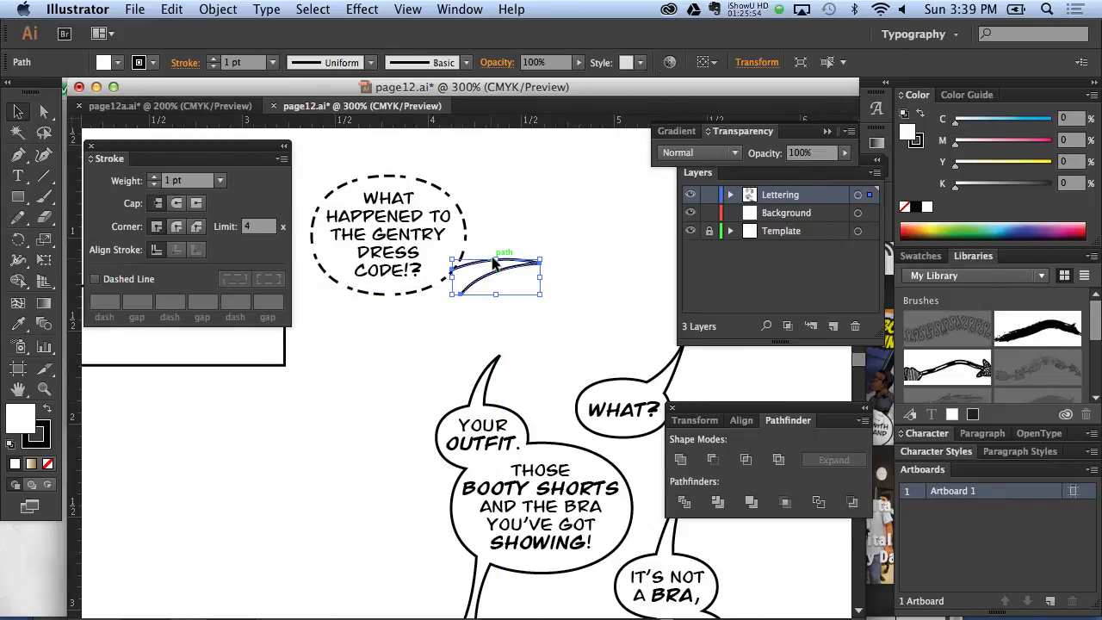
pyautogui.click(405, 232)
pyautogui.click(104, 63)
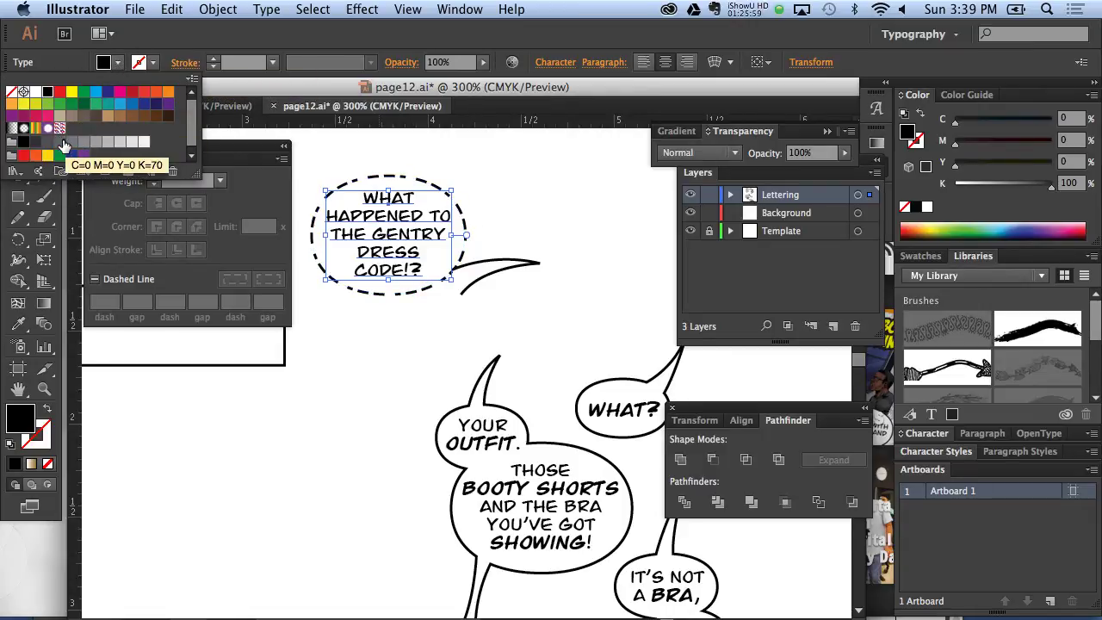
pyautogui.click(73, 143)
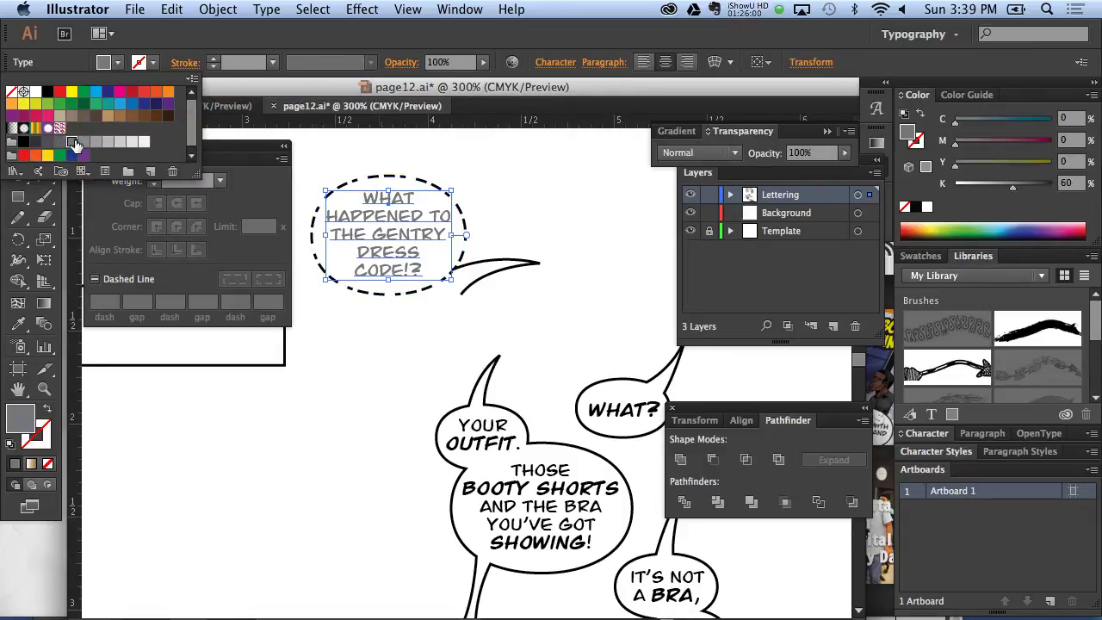
pyautogui.click(345, 332)
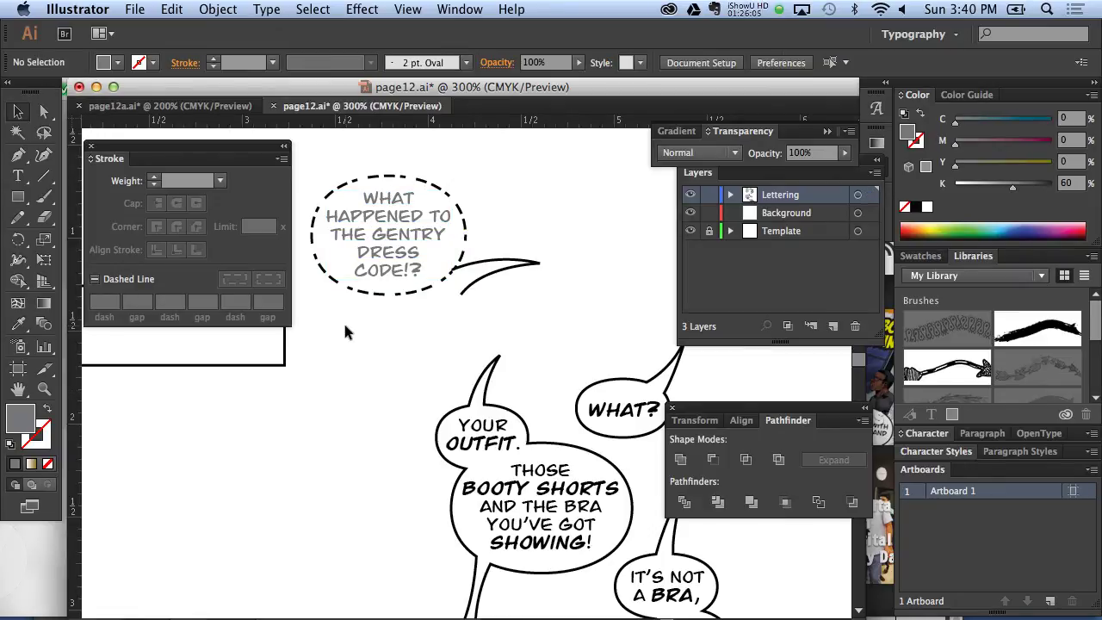
# Step: In the first line, delete the W of WHAT and type I over the remaining letters
pyautogui.click(17, 175)
pyautogui.tripleClick(376, 231)
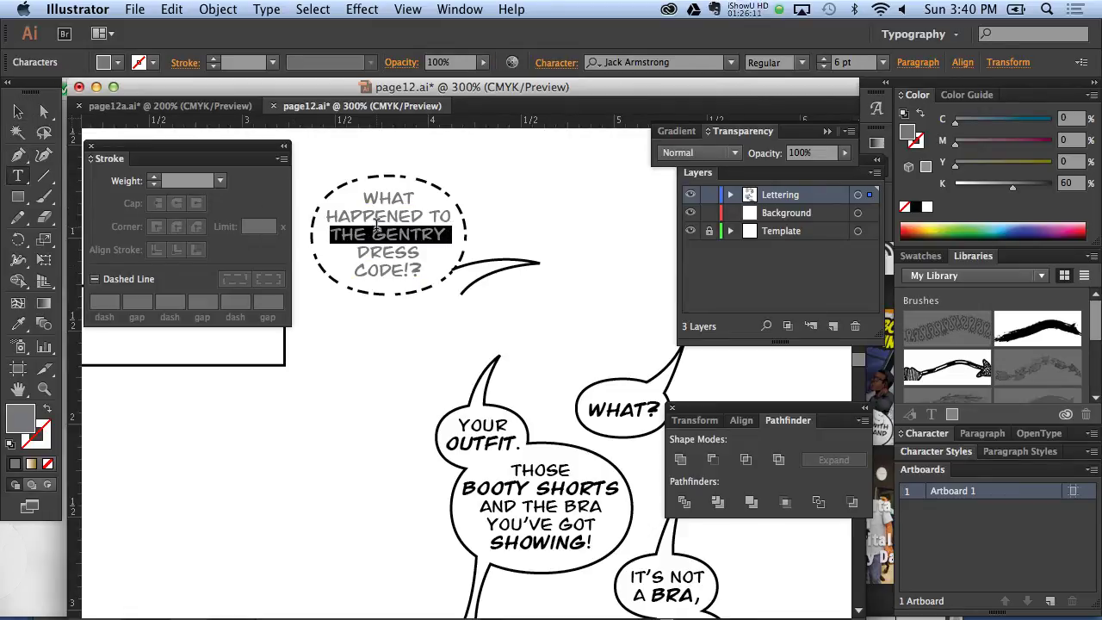
pyautogui.moveTo(383, 197); pyautogui.dragTo(363, 197)
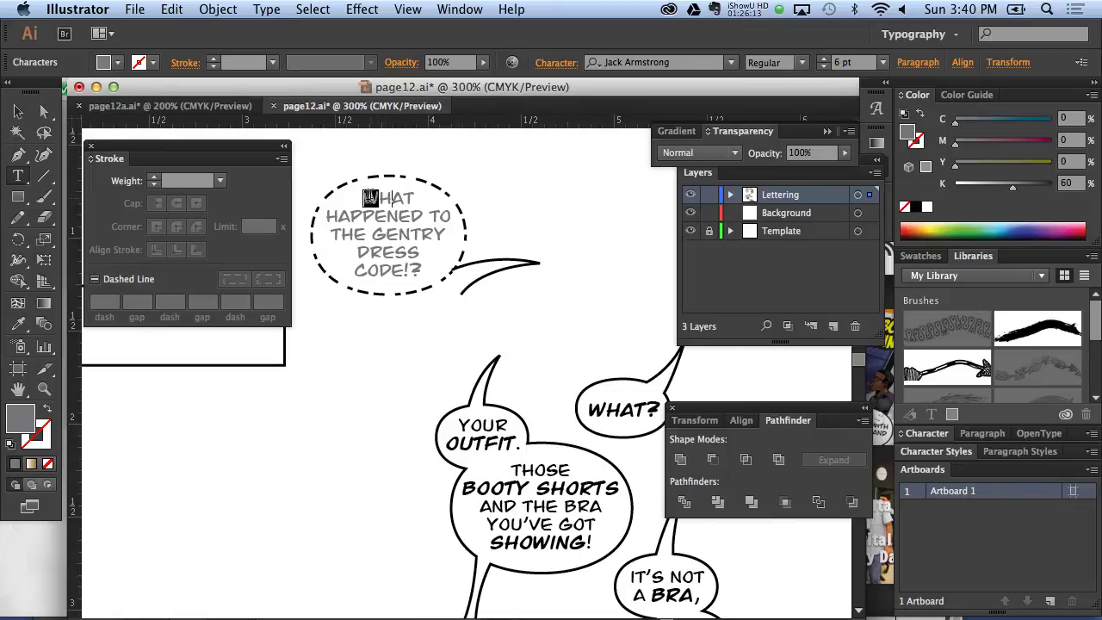
pyautogui.press('BackSpace')
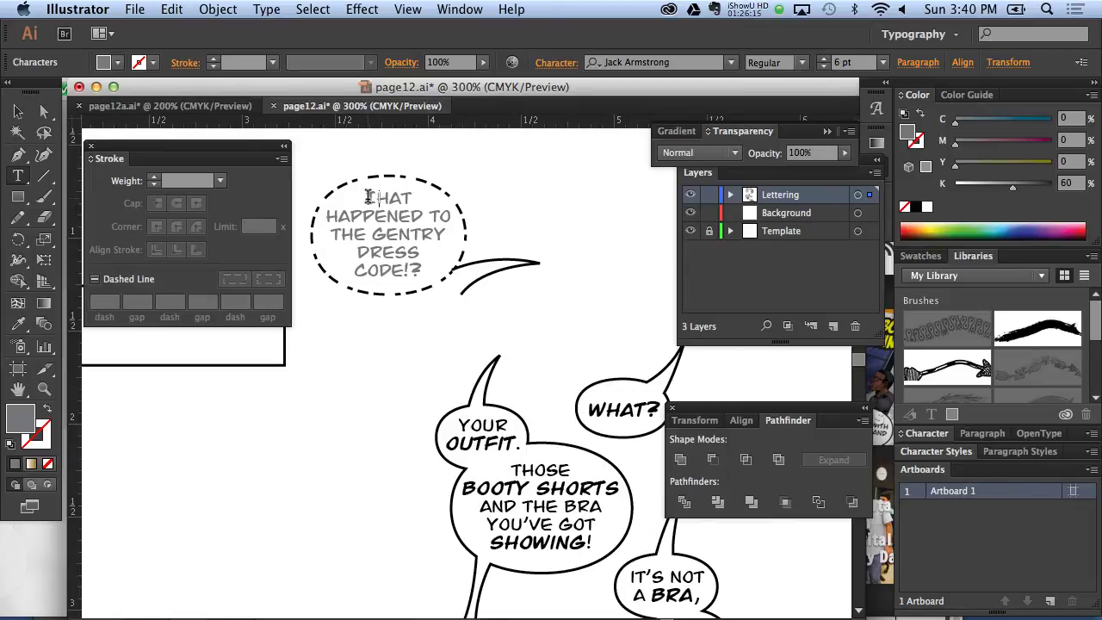
pyautogui.moveTo(383, 195); pyautogui.dragTo(424, 195)
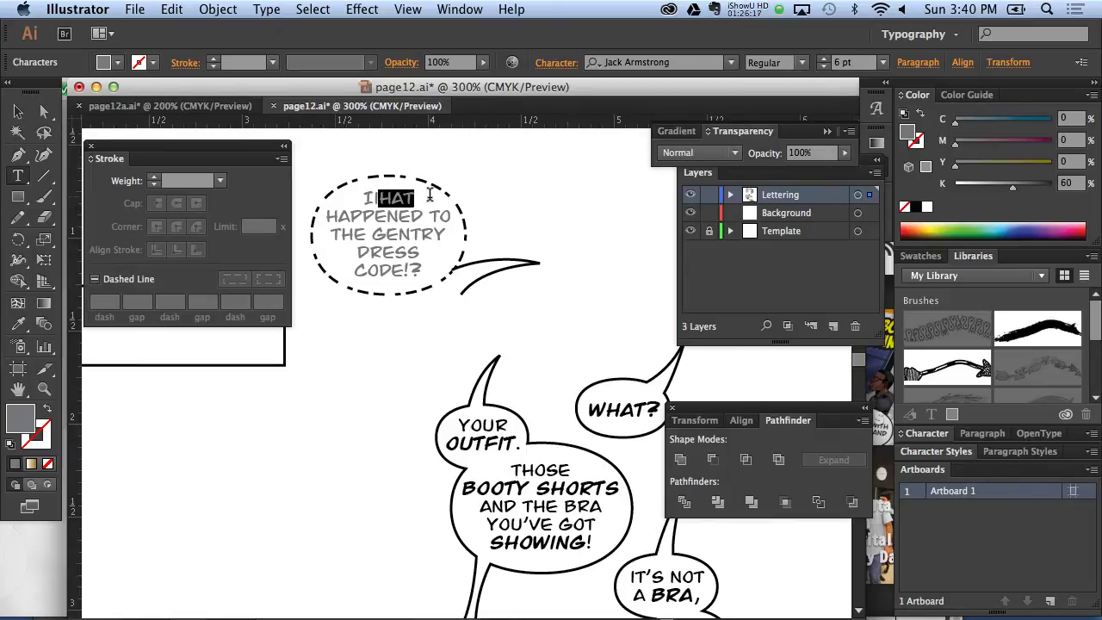
pyautogui.write('I')
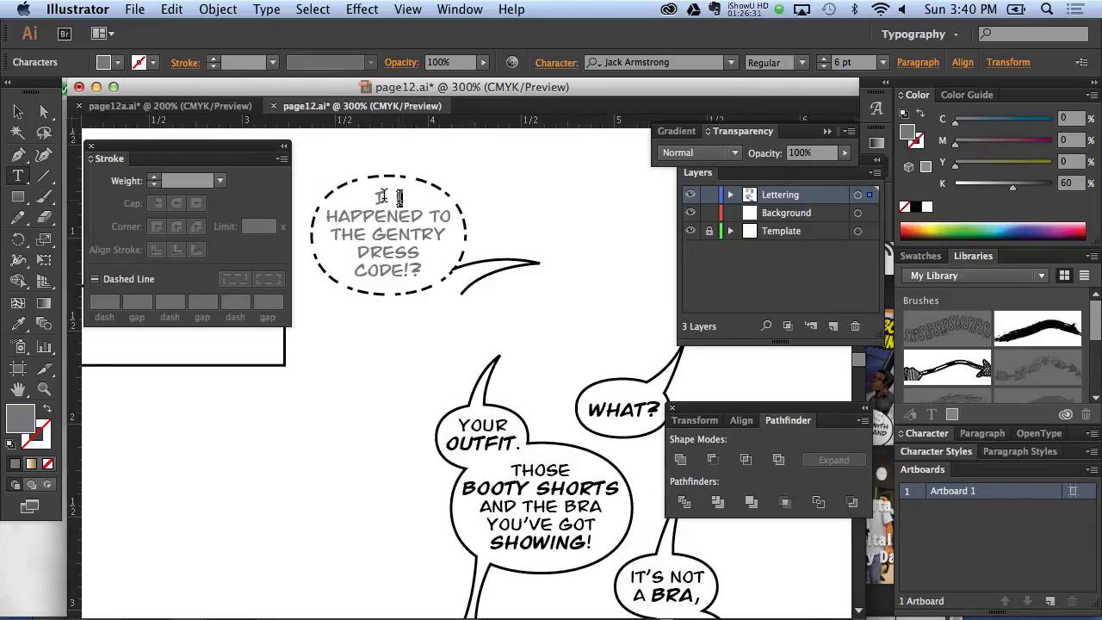
# Step: Retype the first line's word as I AM, briefly trying IT
pyautogui.moveTo(400, 197); pyautogui.dragTo(369, 195)
pyautogui.press('BackSpace')
pyautogui.press('BackSpace')
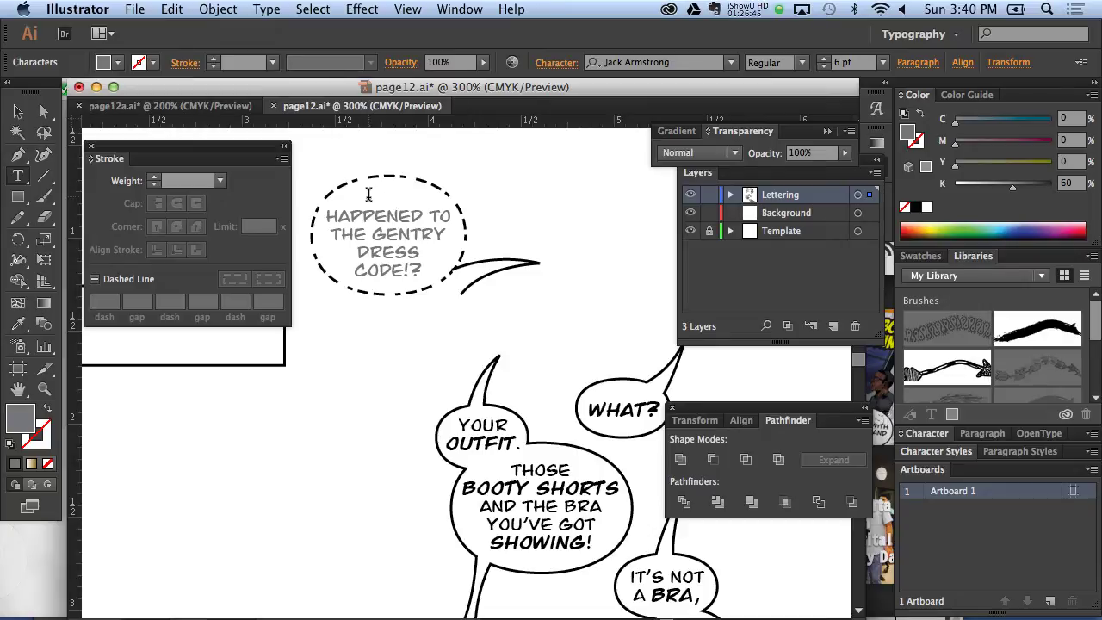
pyautogui.write('I AM')
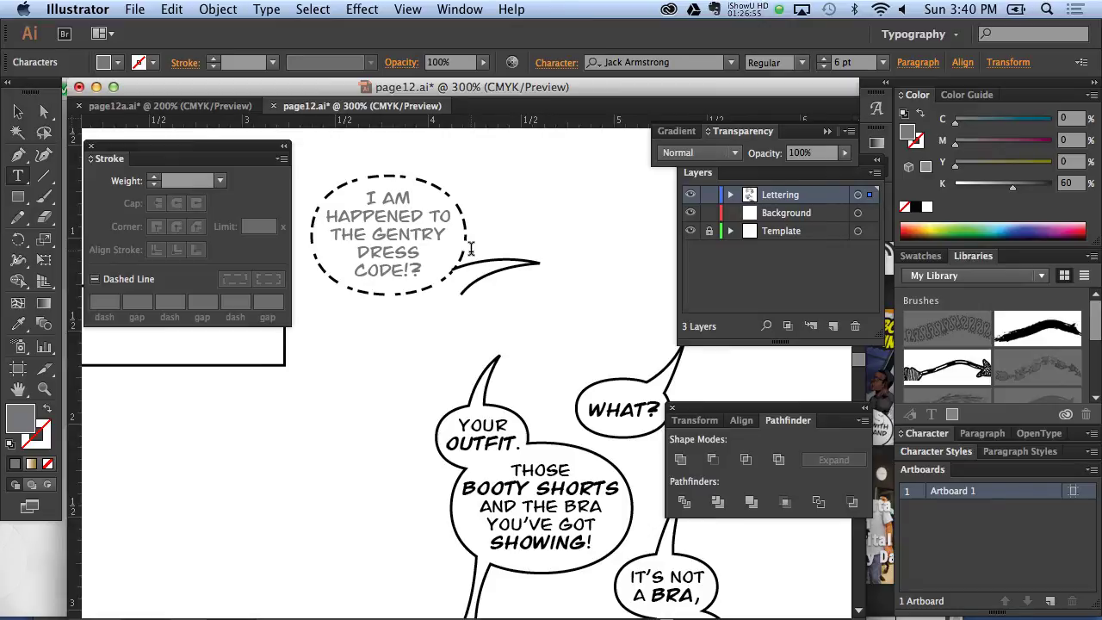
pyautogui.press('BackSpace')
pyautogui.press('BackSpace')
pyautogui.press('BackSpace')
pyautogui.write('IT')
pyautogui.press('BackSpace')
pyautogui.press('BackSpace')
pyautogui.write('AM')
# Step: Replace I AM with IT'S on the first line, after briefly trying I'M
pyautogui.click(17, 112)
pyautogui.click(518, 144)
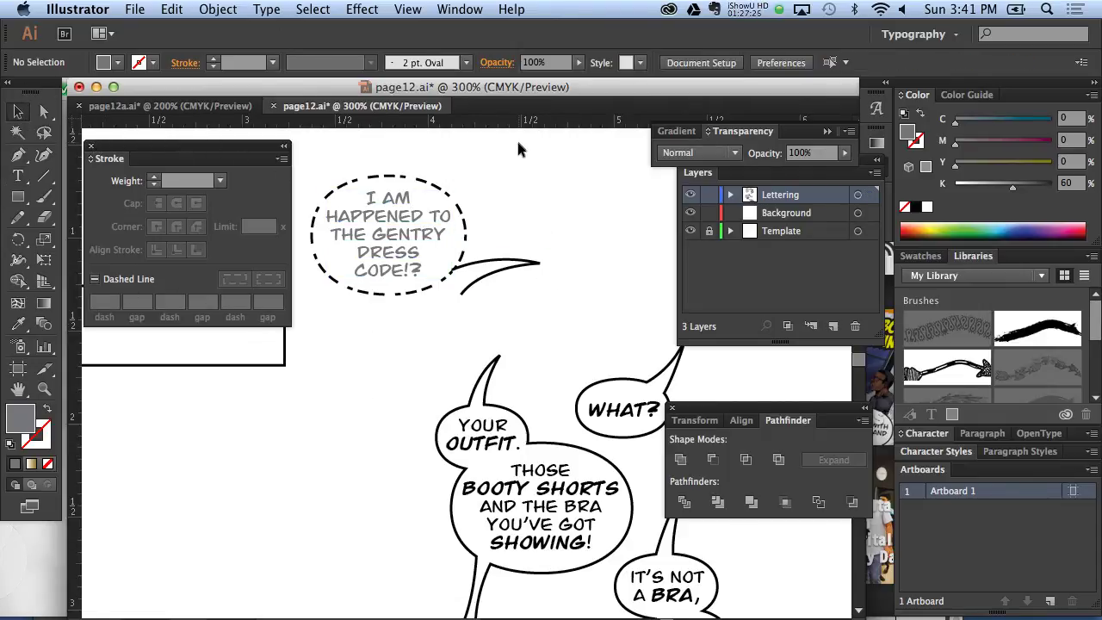
pyautogui.click(17, 175)
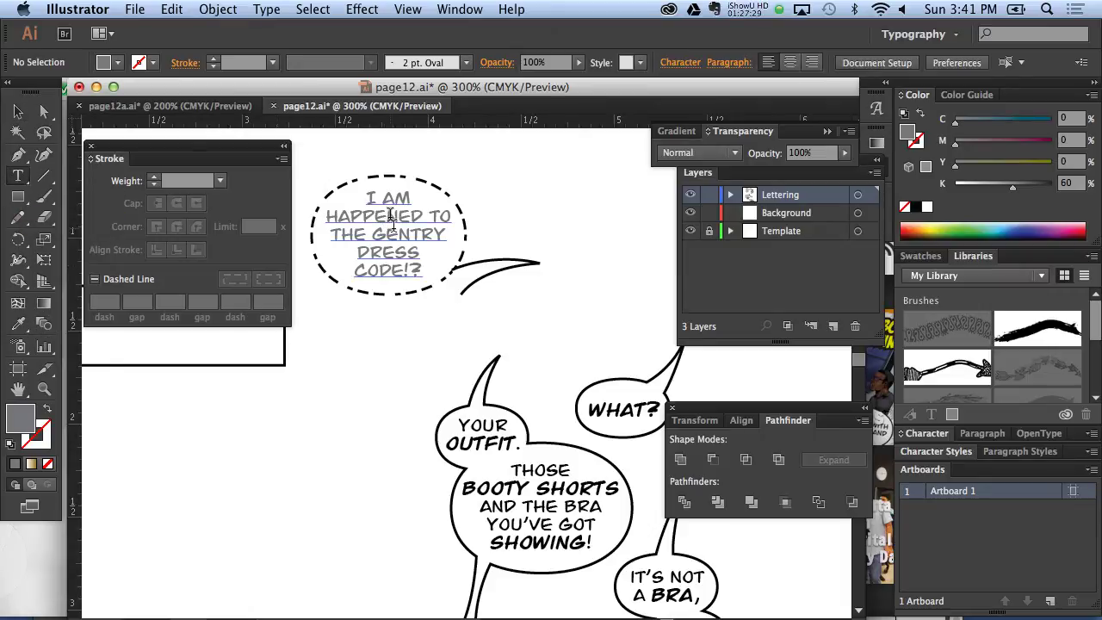
pyautogui.moveTo(411, 200); pyautogui.dragTo(340, 196)
pyautogui.write('I')
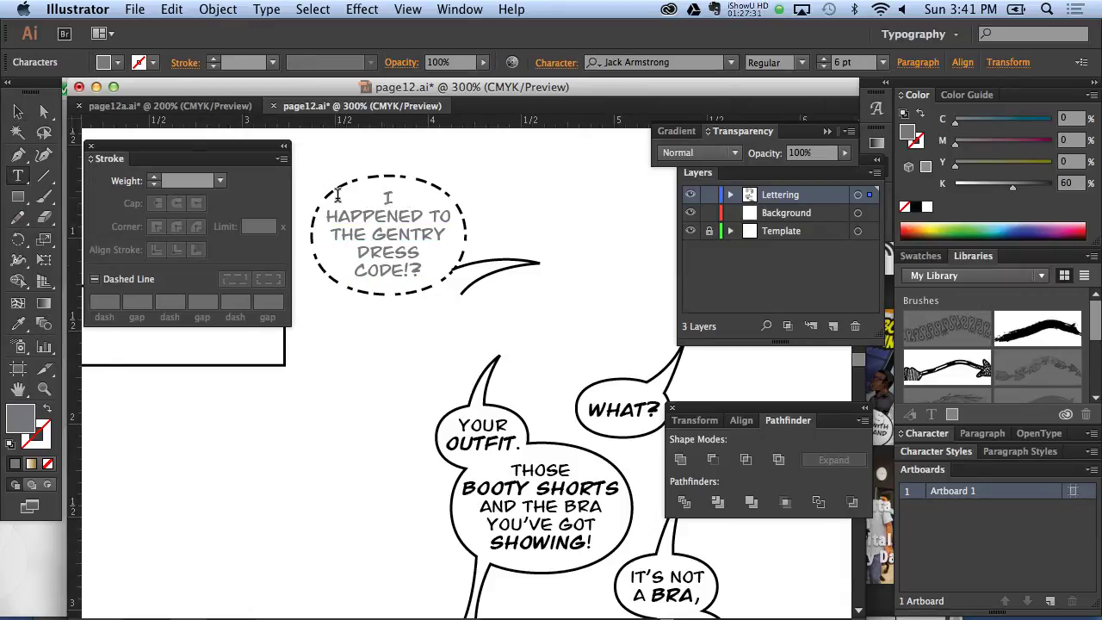
pyautogui.write("'M")
pyautogui.press('BackSpace')
pyautogui.press('BackSpace')
pyautogui.press('BackSpace')
pyautogui.write('IT')
pyautogui.write("'S")
# Step: Put the Type cursor in the whisper balloon and select all its gray lettering
pyautogui.tripleClick(422, 234)
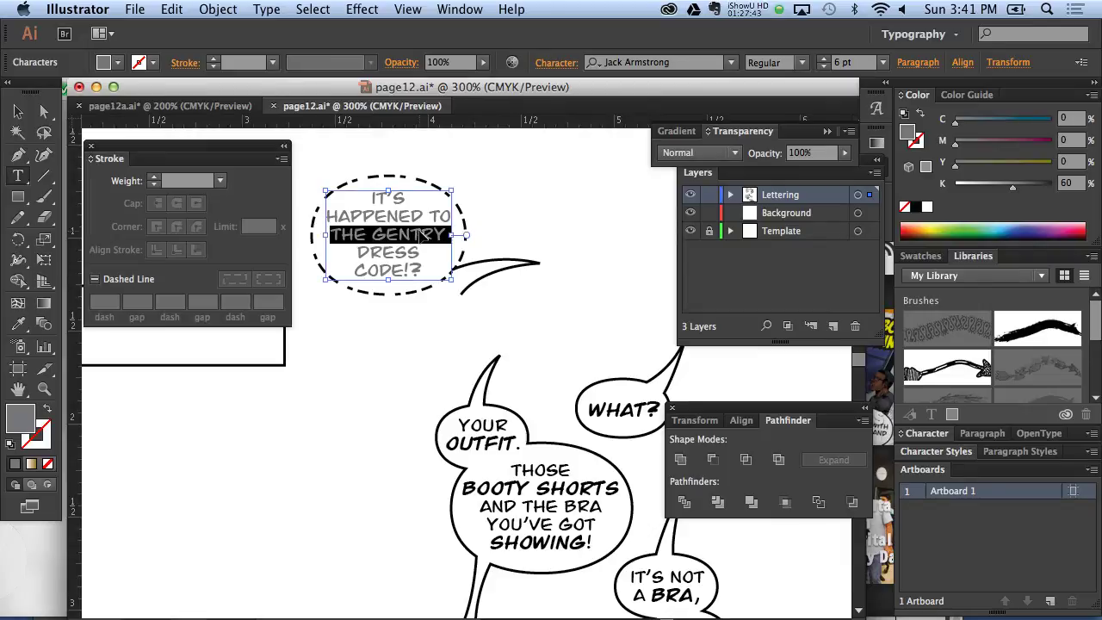
pyautogui.press('super+a')
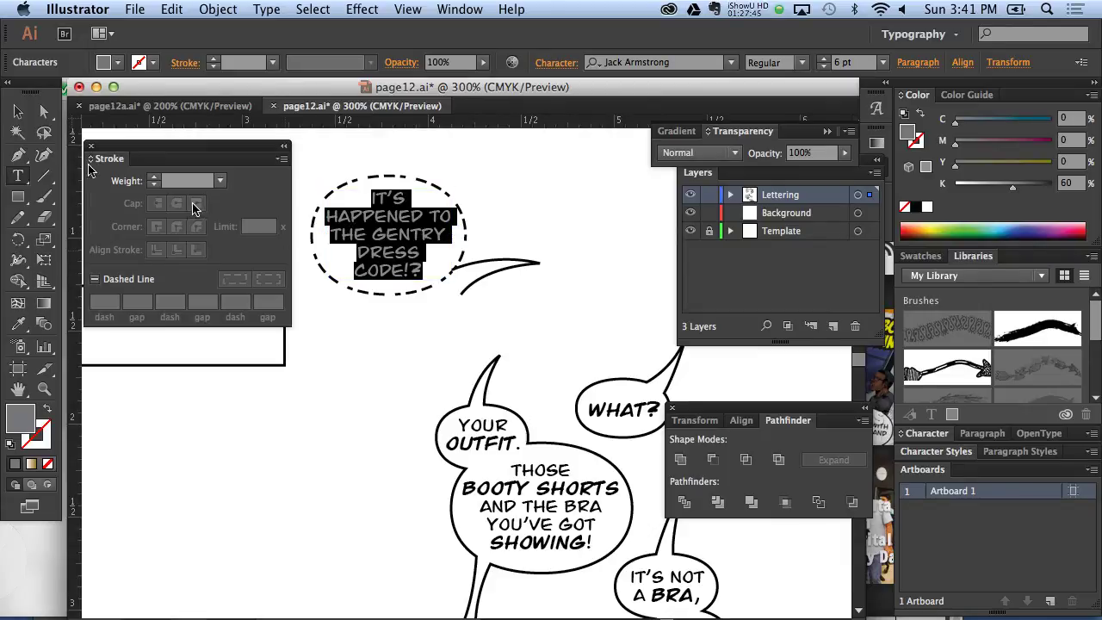
pyautogui.click(17, 111)
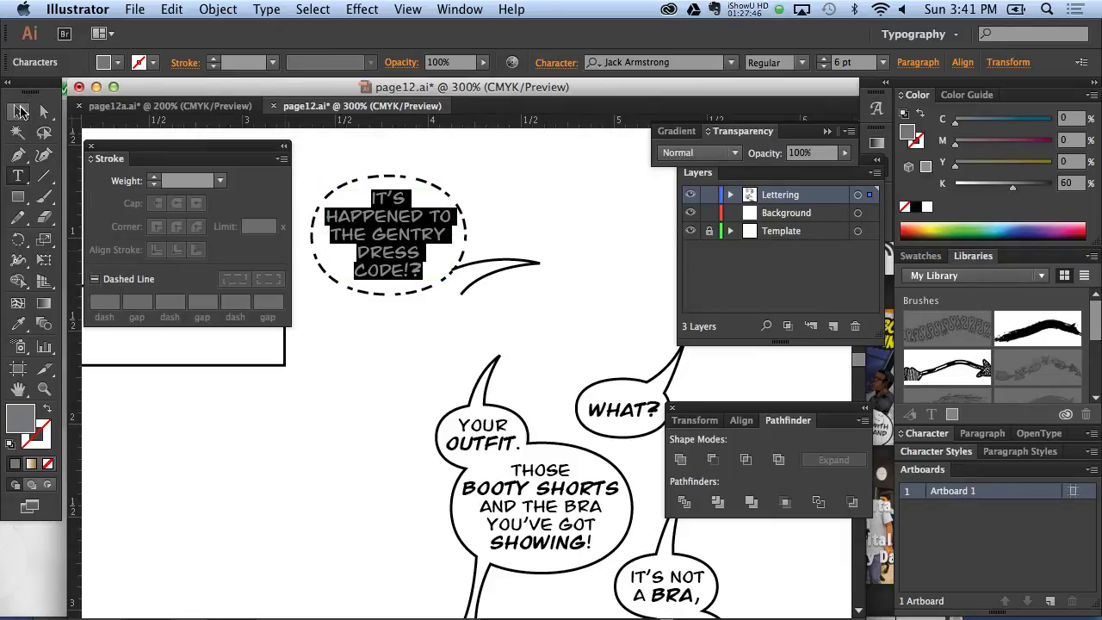
pyautogui.click(419, 215)
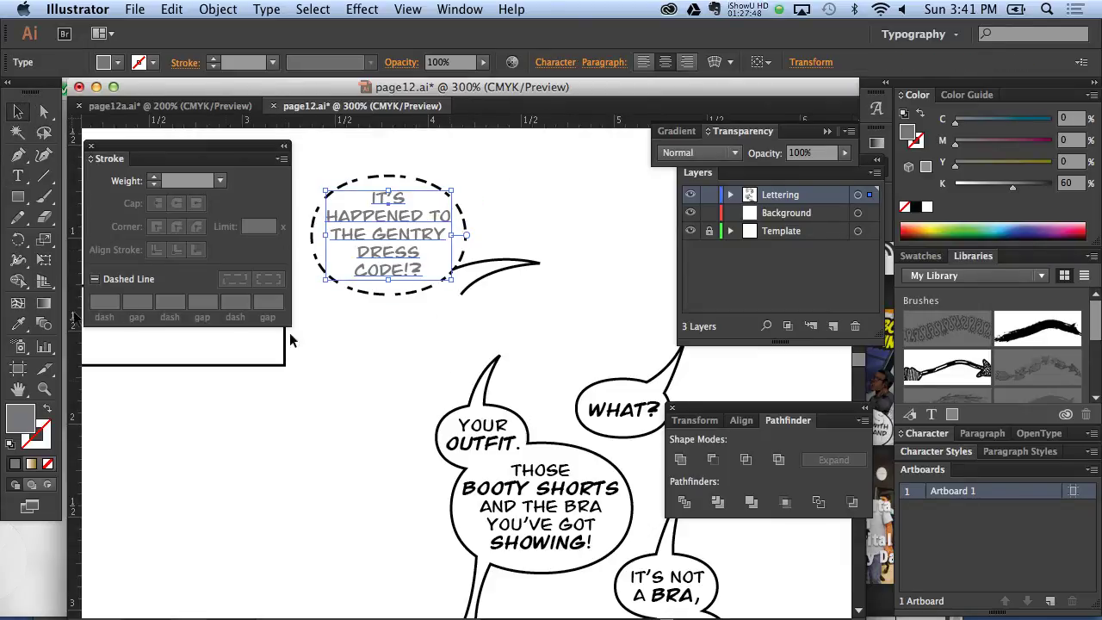
pyautogui.click(17, 178)
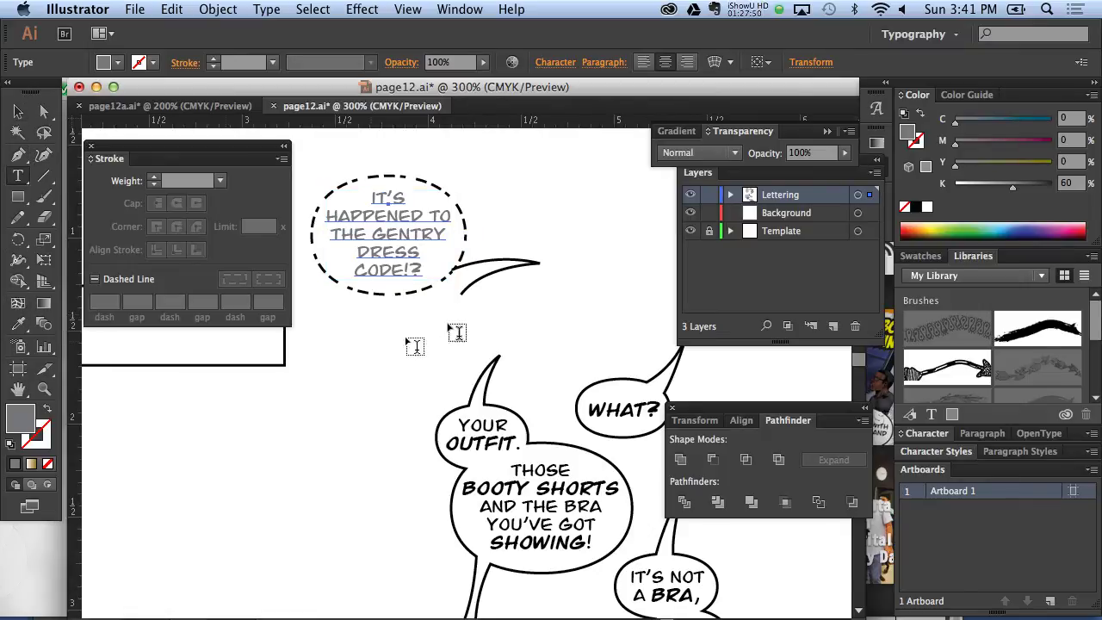
pyautogui.click(369, 221)
pyautogui.hotkey('ctrl', 'a')
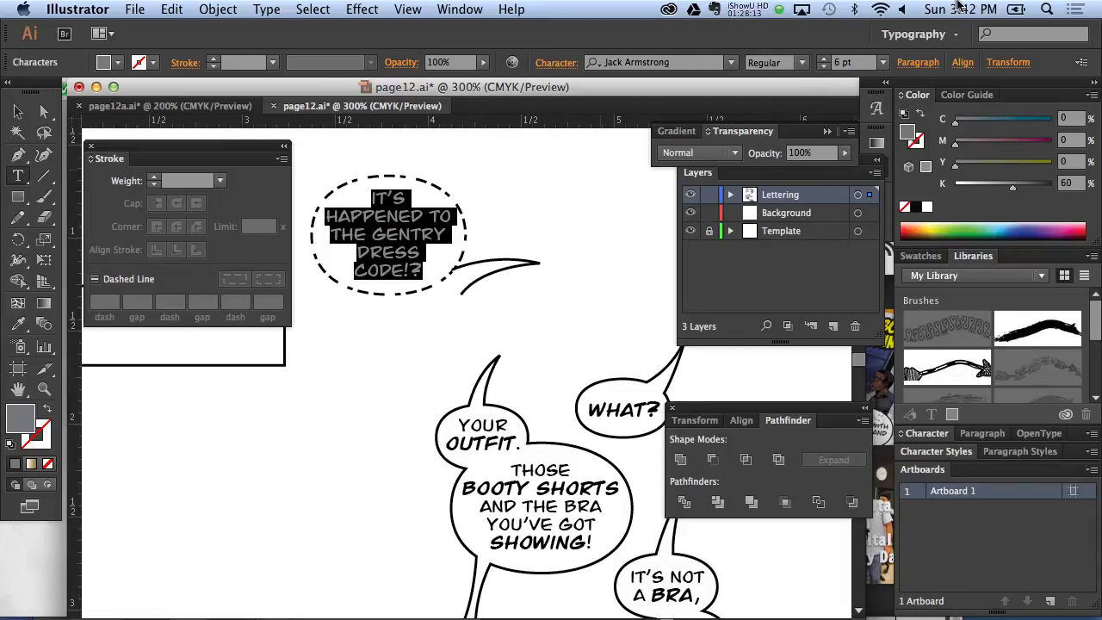
# Step: Try 12 pt on the lettering, undo back to 6 pt, and float the expanded Character panel
pyautogui.click(884, 64)
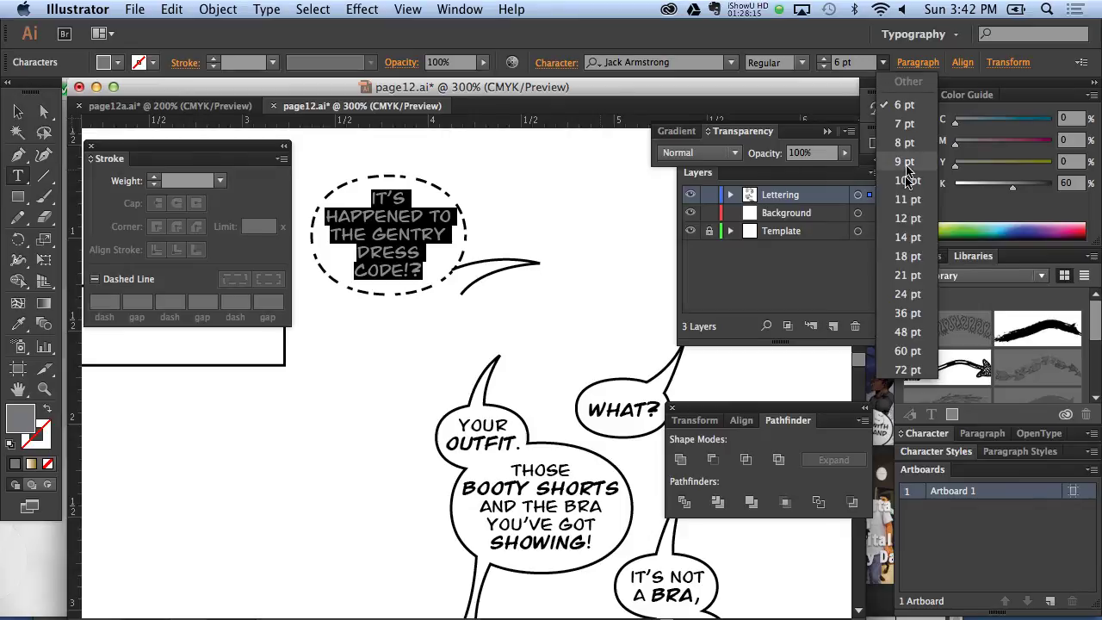
pyautogui.click(904, 220)
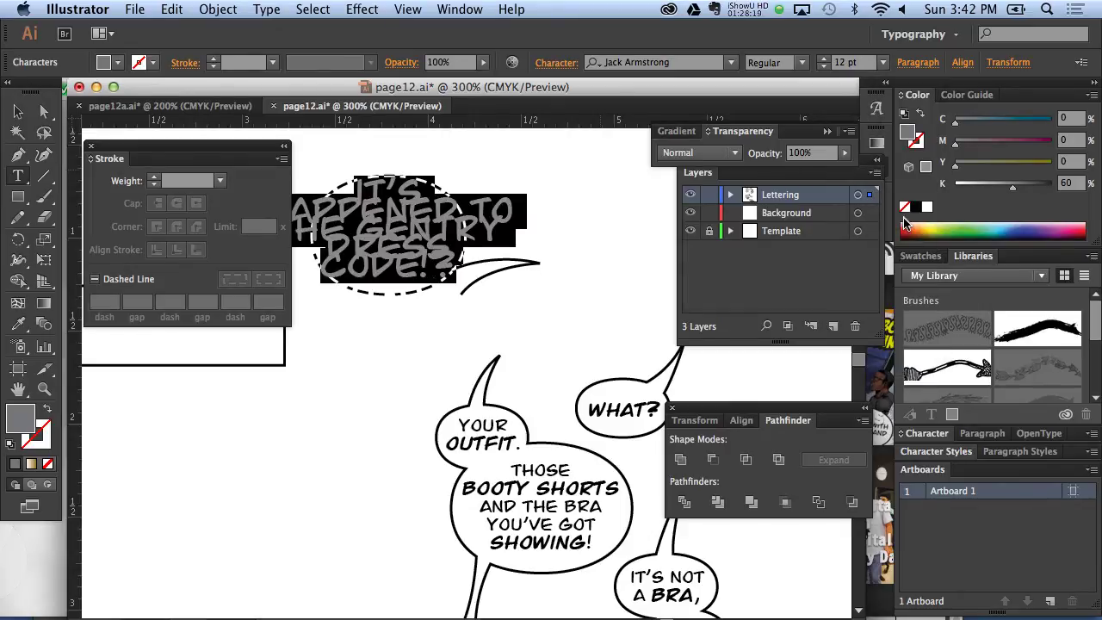
pyautogui.hotkey('ctrl', 'z')
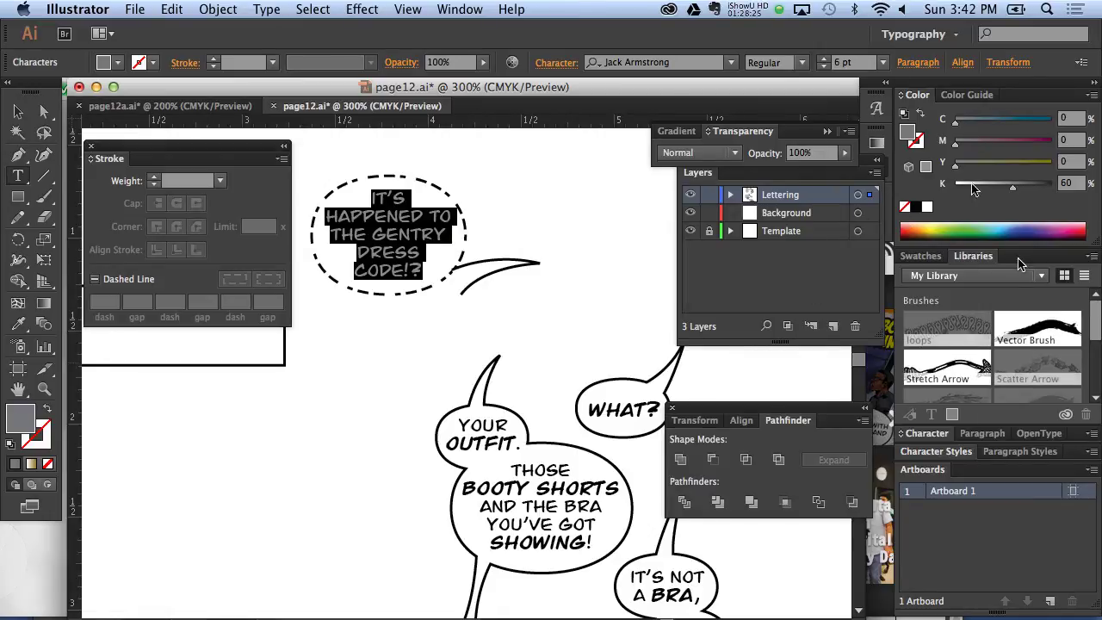
pyautogui.click(939, 436)
pyautogui.moveTo(938, 439); pyautogui.dragTo(570, 206)
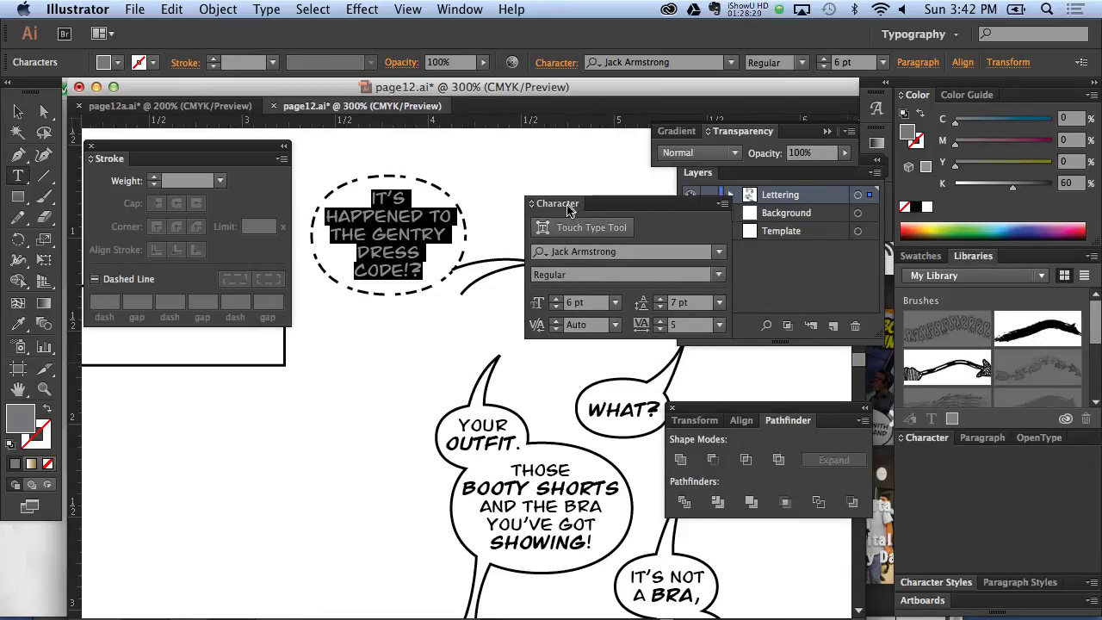
# Step: In page12a.ai, select the OUTFIT and BOOTY SHORTS lettering to inspect its character settings
pyautogui.click(195, 107)
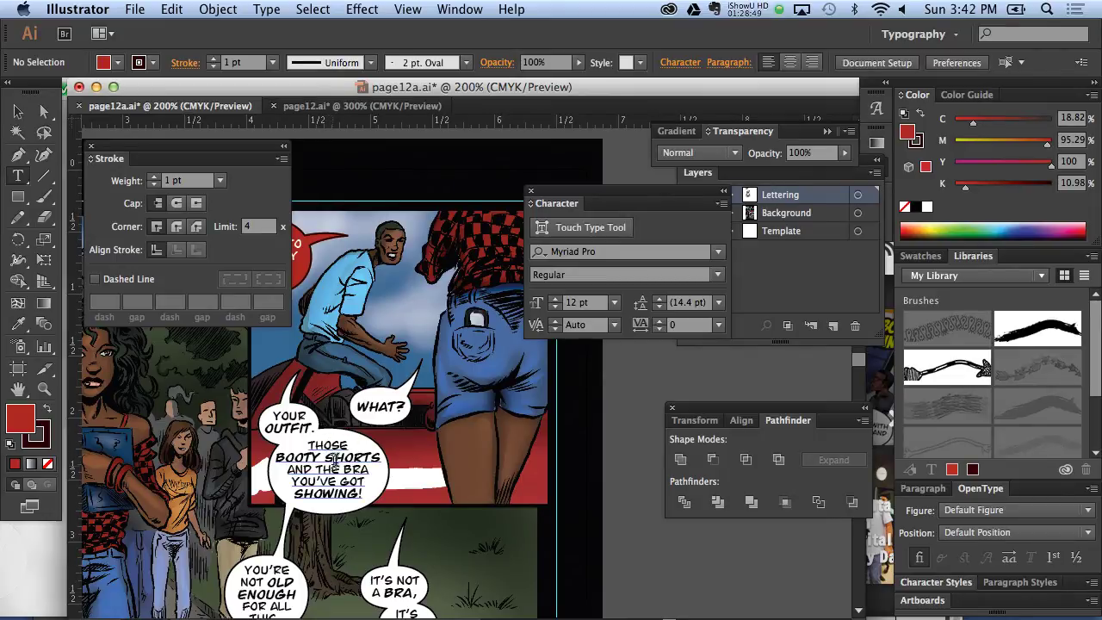
pyautogui.tripleClick(334, 462)
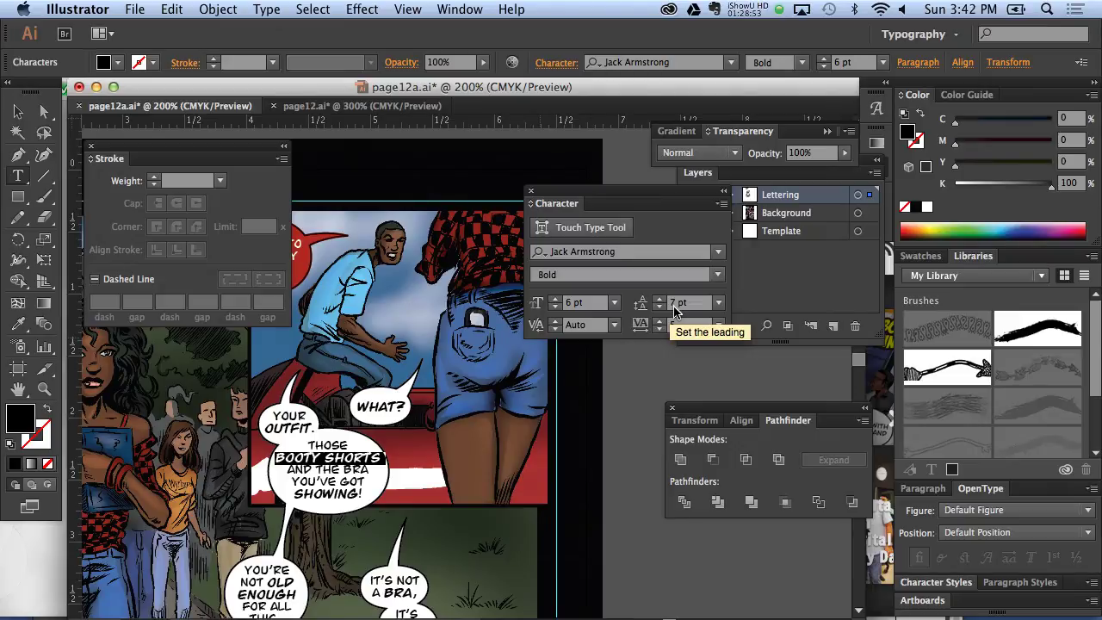
pyautogui.click(286, 425)
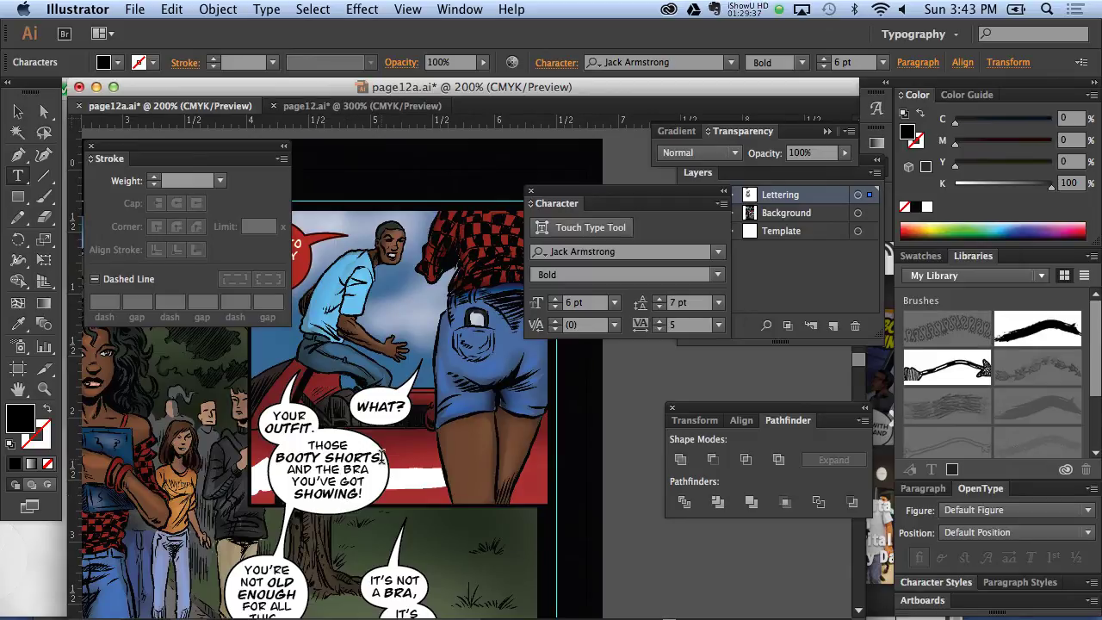
pyautogui.moveTo(285, 429); pyautogui.dragTo(316, 429)
pyautogui.click(323, 461)
pyautogui.moveTo(275, 458); pyautogui.dragTo(389, 461)
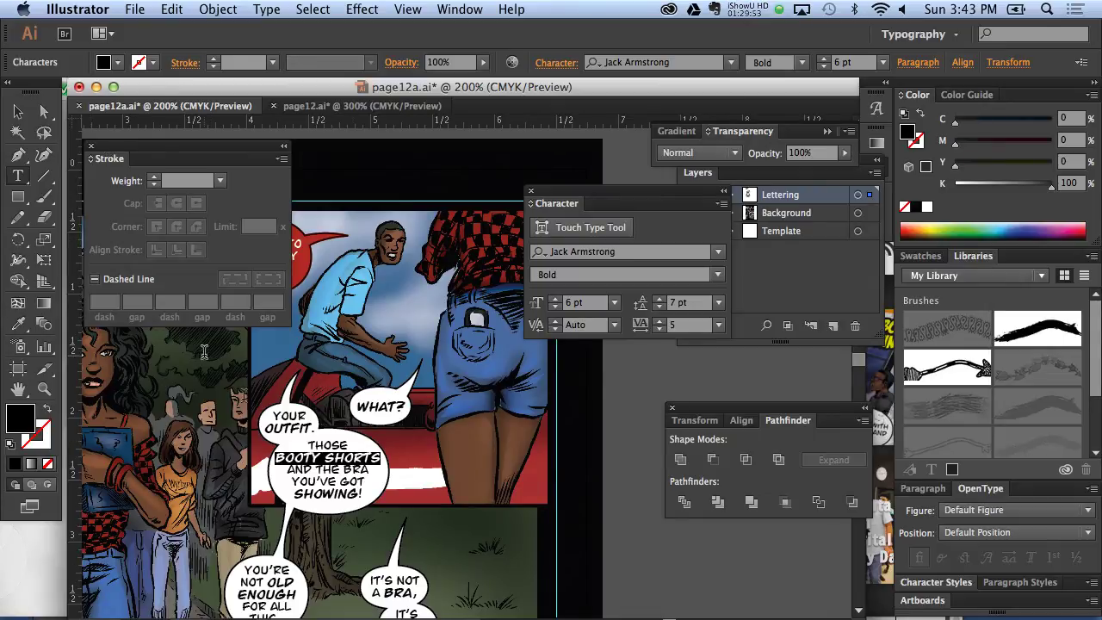
# Step: Select the final IT of OUTFIT to adjust its tracking, then zoom in on the YOUR OUTFIT balloon
pyautogui.click(303, 428)
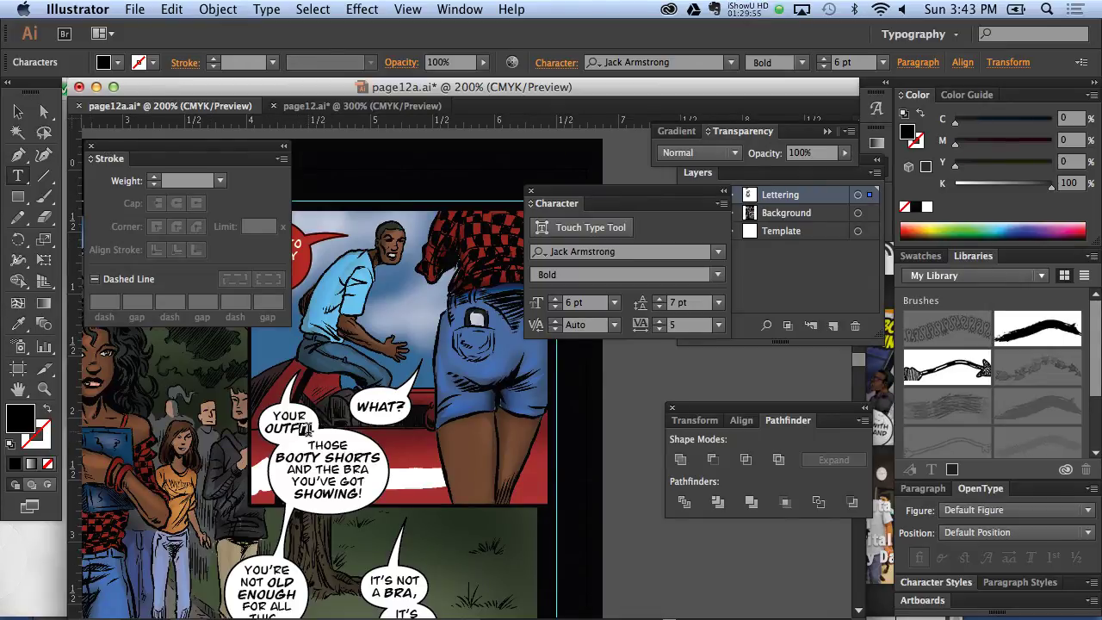
pyautogui.moveTo(303, 427); pyautogui.dragTo(313, 428)
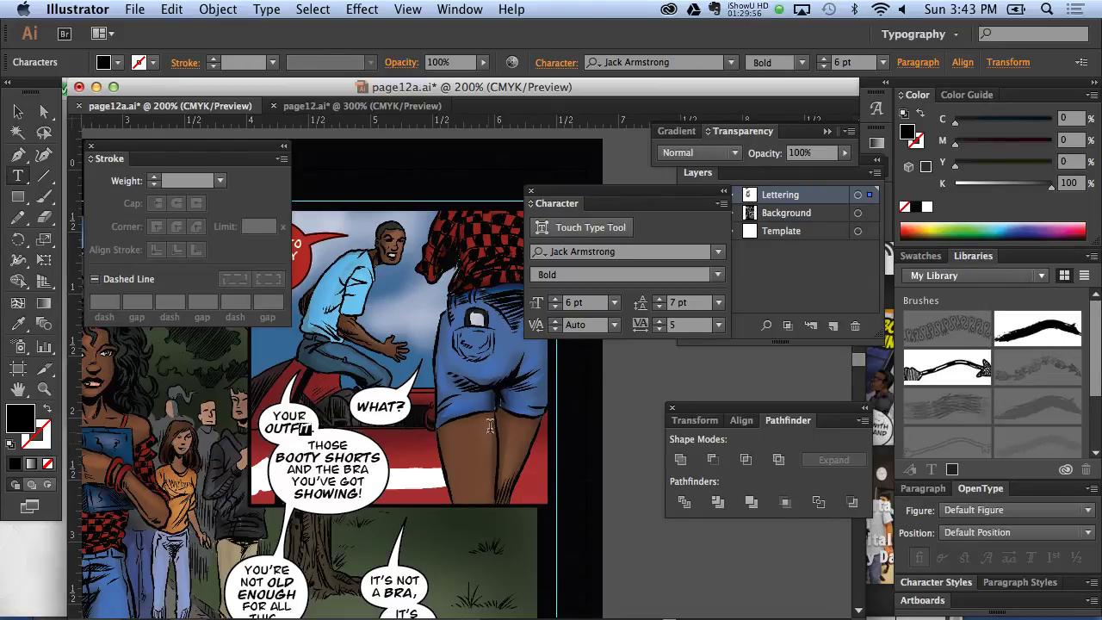
pyautogui.click(720, 327)
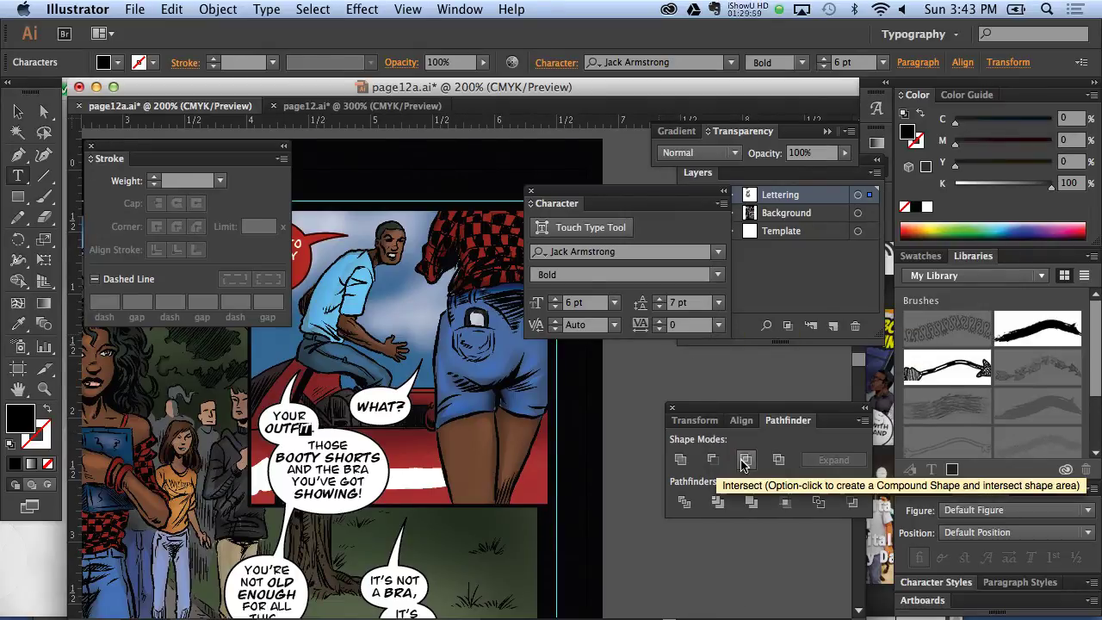
pyautogui.click(45, 392)
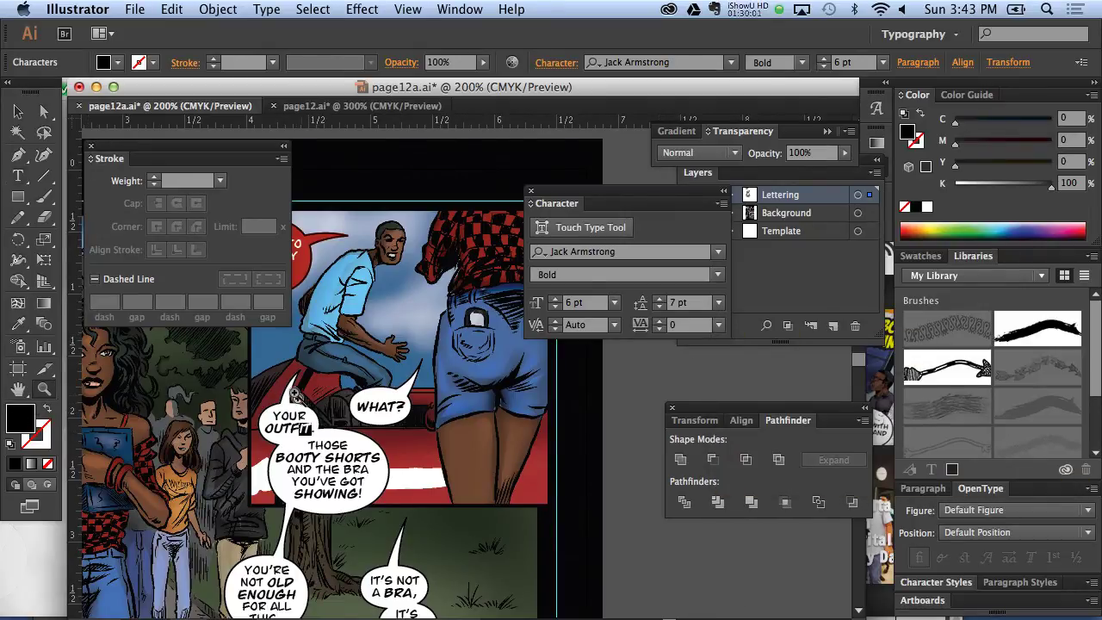
pyautogui.moveTo(241, 397); pyautogui.dragTo(363, 459)
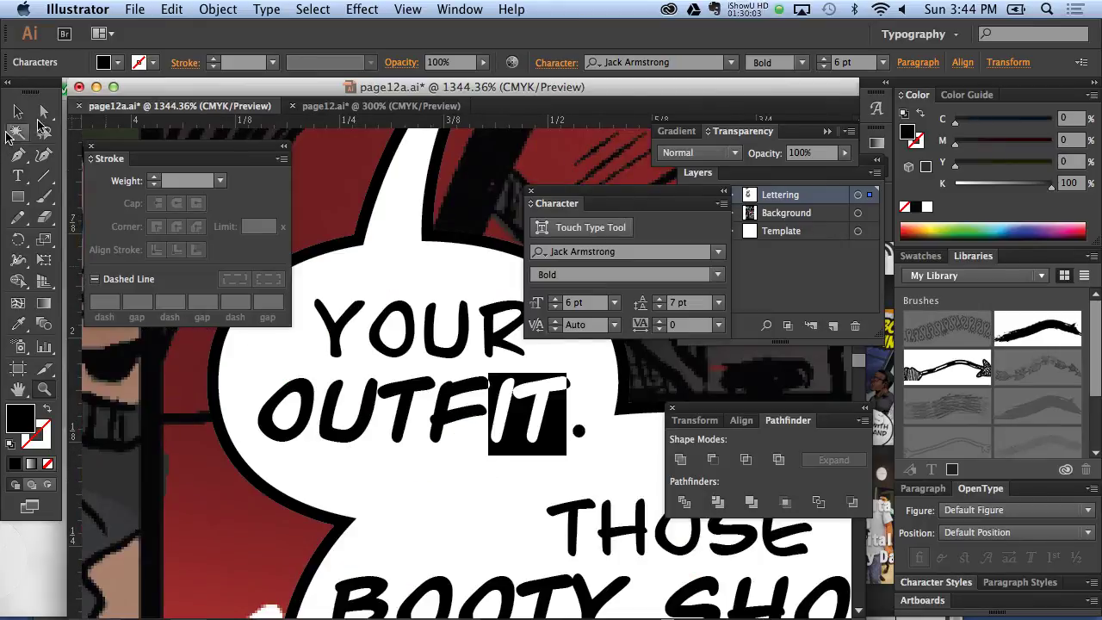
pyautogui.click(17, 111)
pyautogui.click(329, 452)
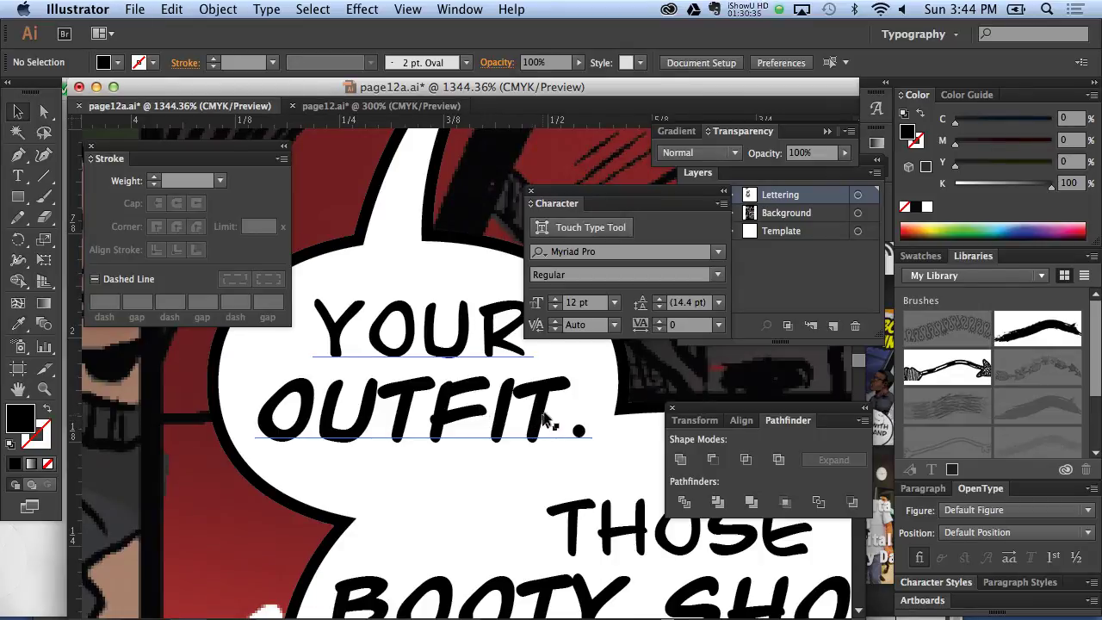
# Step: Reselect IT in OUTFIT and set its tracking back to 5
pyautogui.click(18, 178)
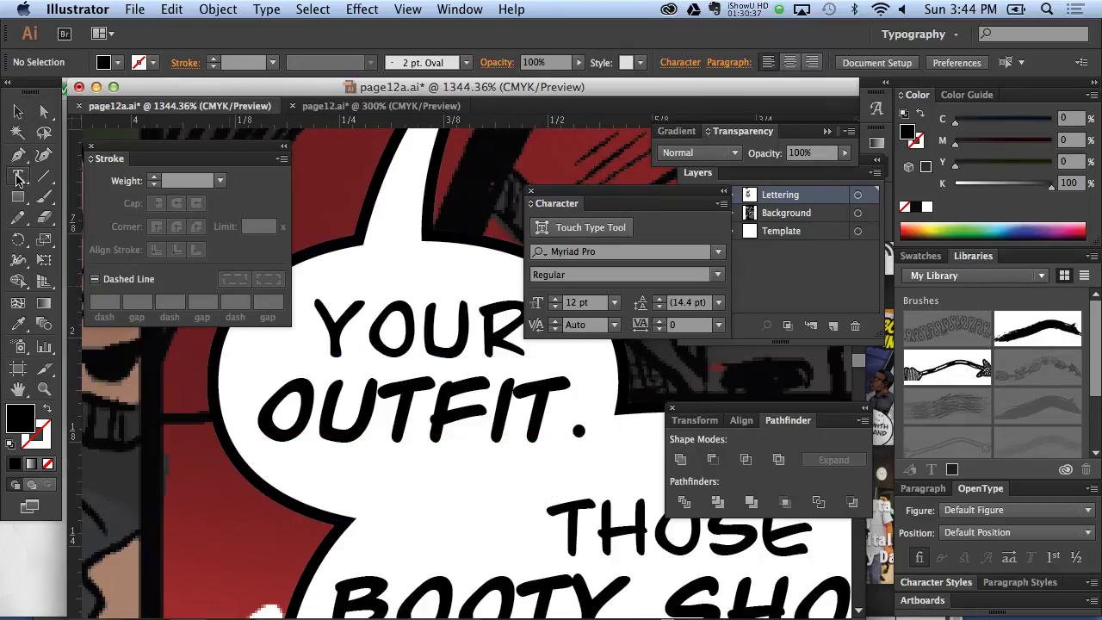
pyautogui.moveTo(275, 403)
pyautogui.mouseDown()
pyautogui.moveTo(568, 410)
pyautogui.moveTo(485, 409)
pyautogui.mouseUp()
pyautogui.click(544, 408)
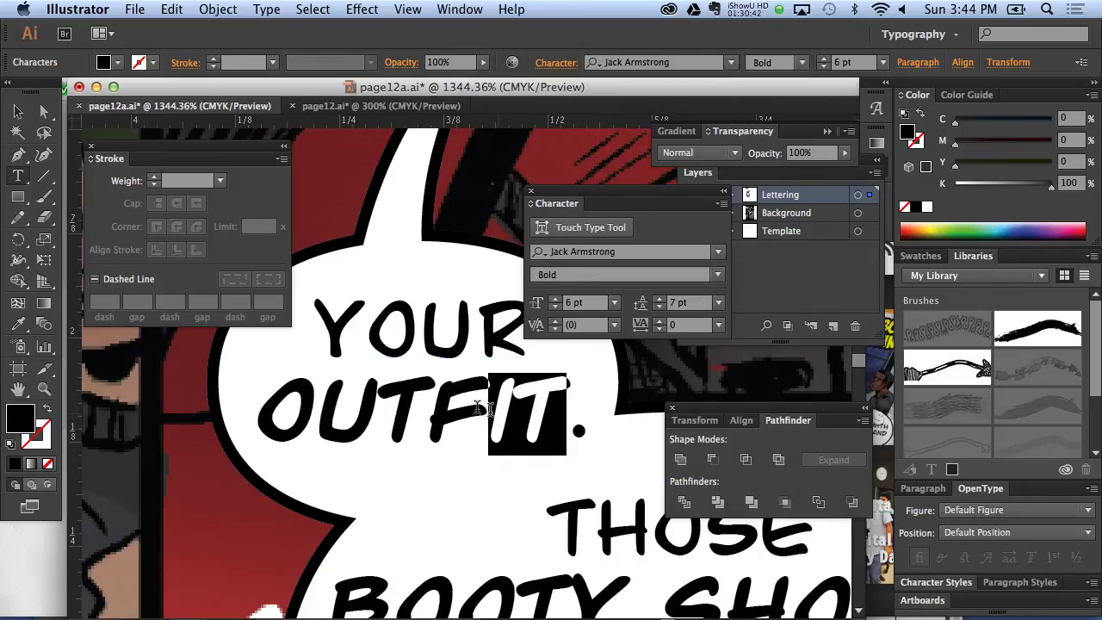
pyautogui.click(718, 325)
pyautogui.click(732, 441)
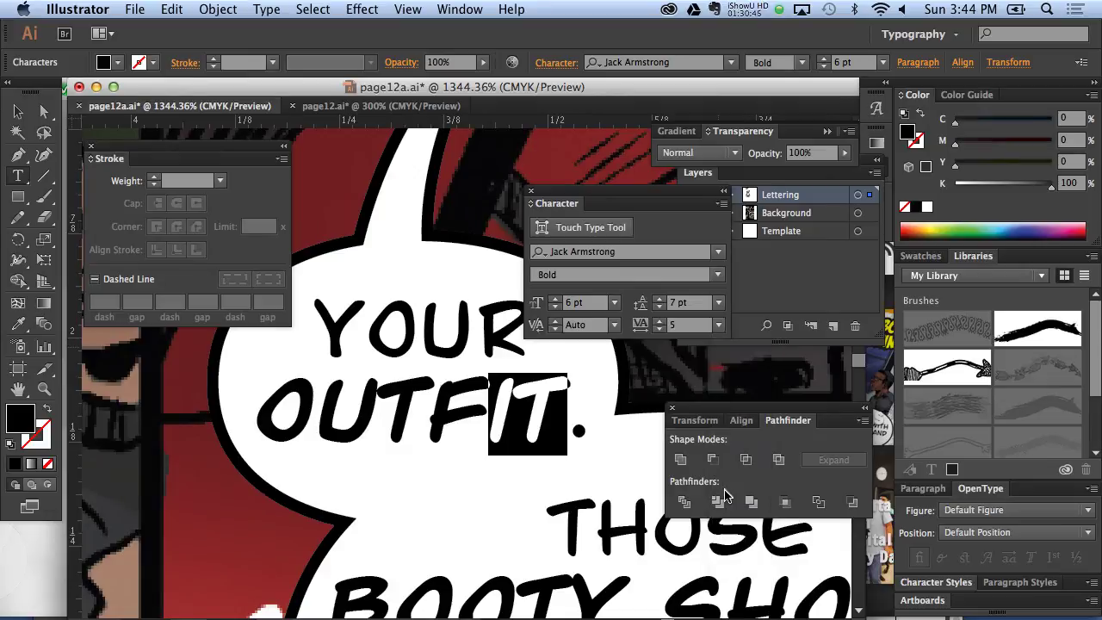
pyautogui.click(517, 405)
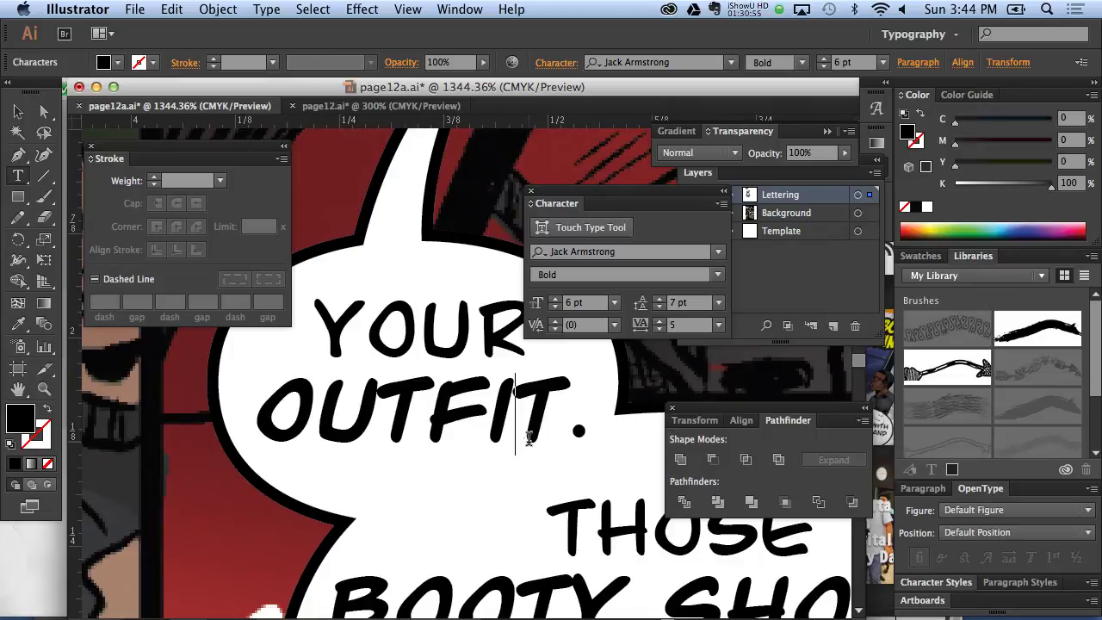
# Step: Try tracking 10 and another preset value on the YOUR OUTFIT lettering
pyautogui.moveTo(314, 318); pyautogui.dragTo(585, 419)
pyautogui.click(717, 324)
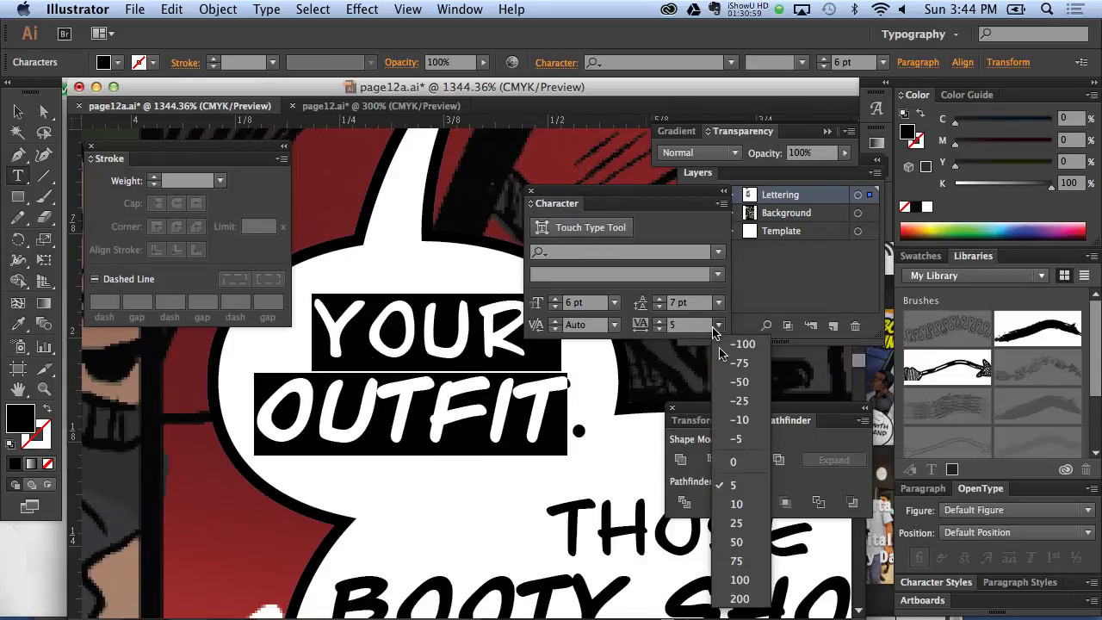
pyautogui.click(736, 504)
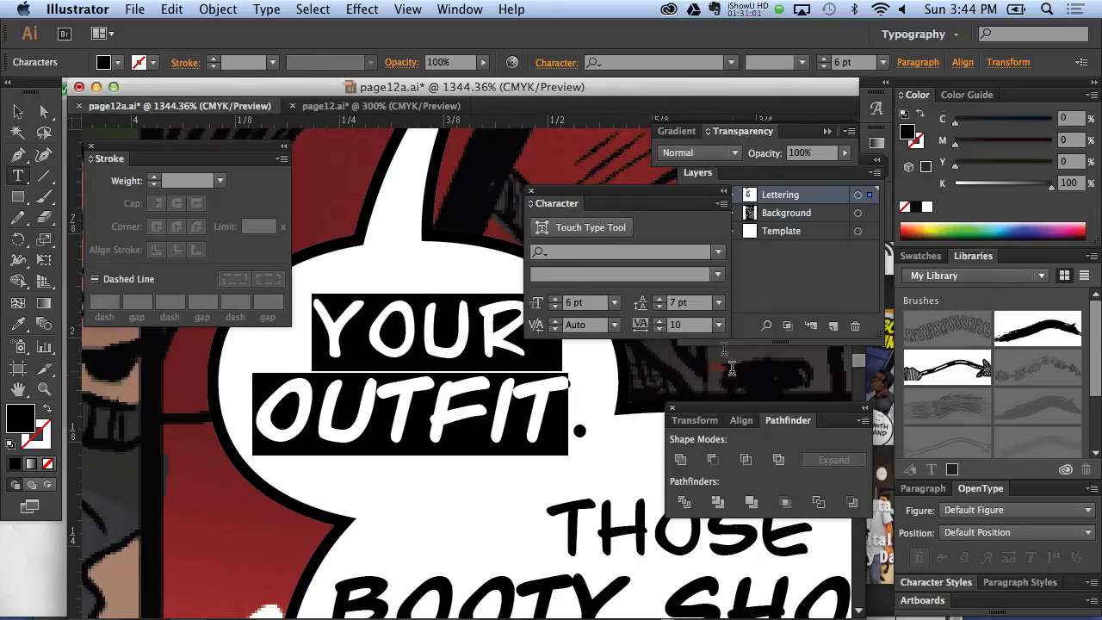
pyautogui.click(718, 325)
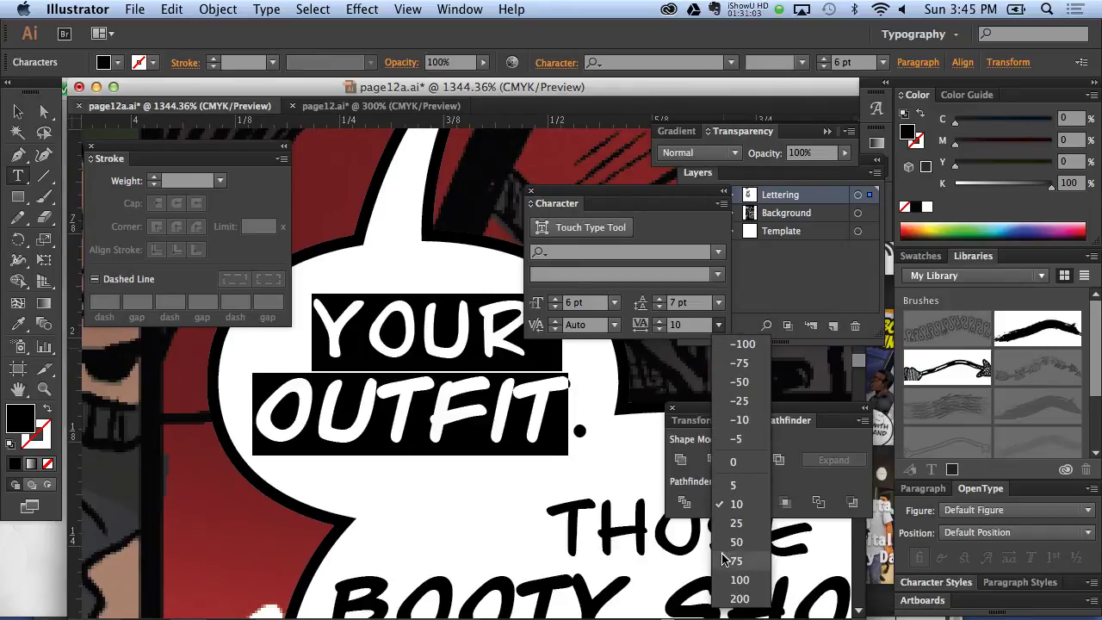
pyautogui.click(733, 522)
pyautogui.click(521, 388)
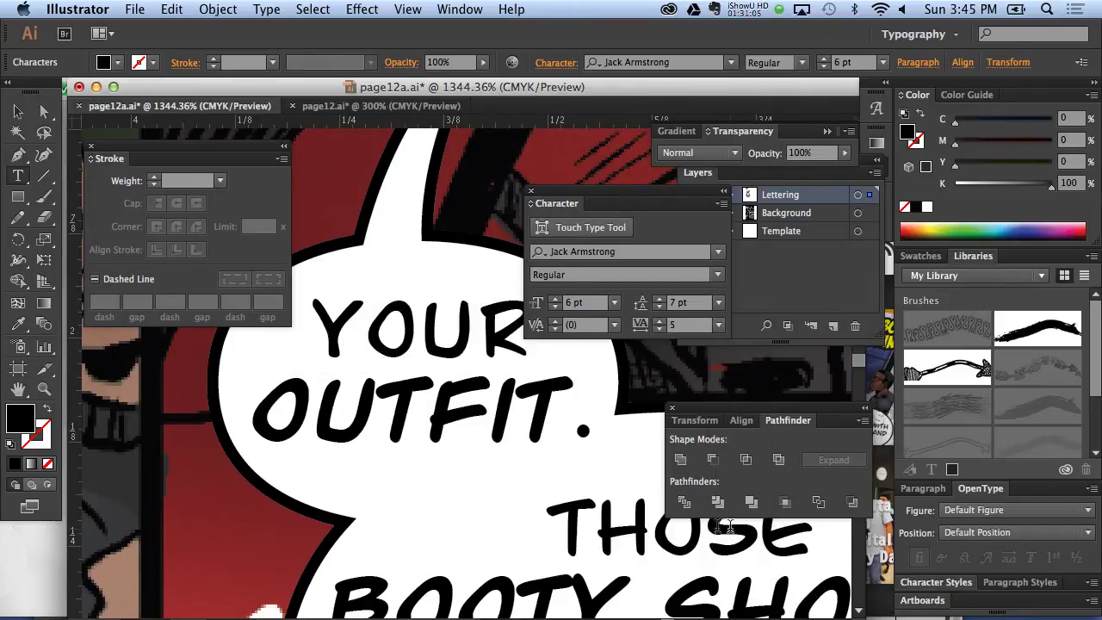
# Step: Try tracking 10, 25 and 75 on the OUTFIT. line, then settle on 5
pyautogui.tripleClick(520, 413)
pyautogui.click(718, 325)
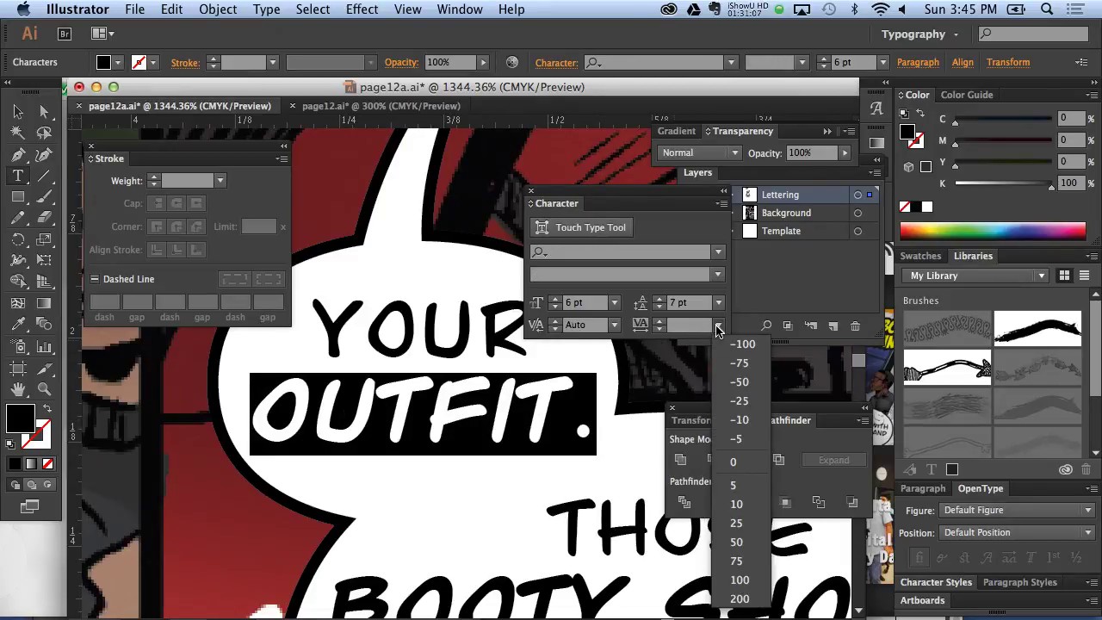
pyautogui.click(736, 504)
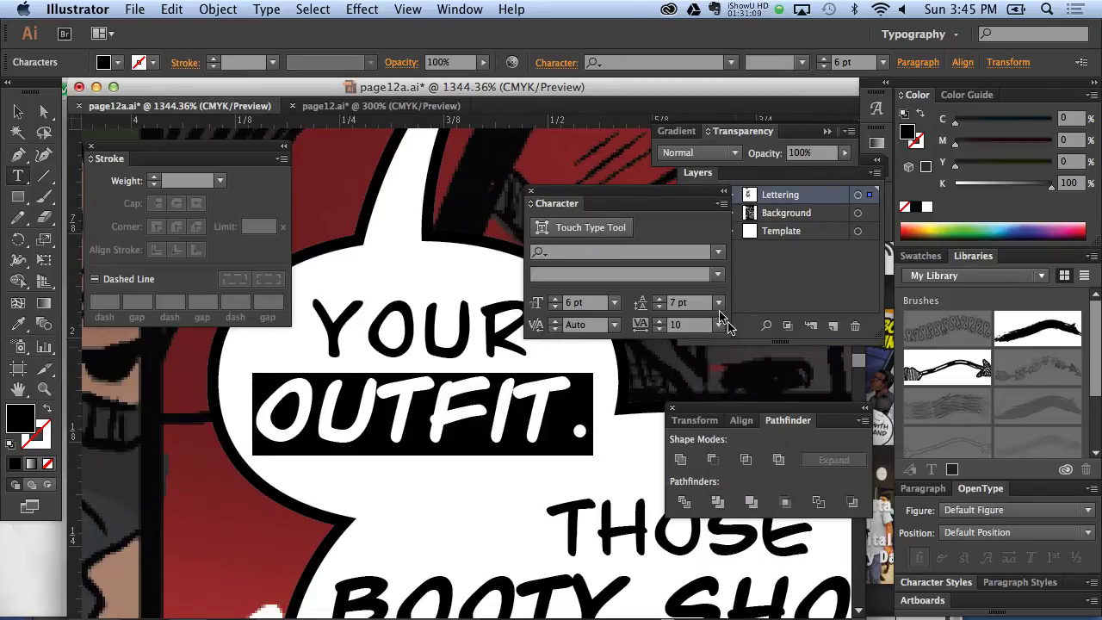
pyautogui.click(718, 325)
pyautogui.click(742, 511)
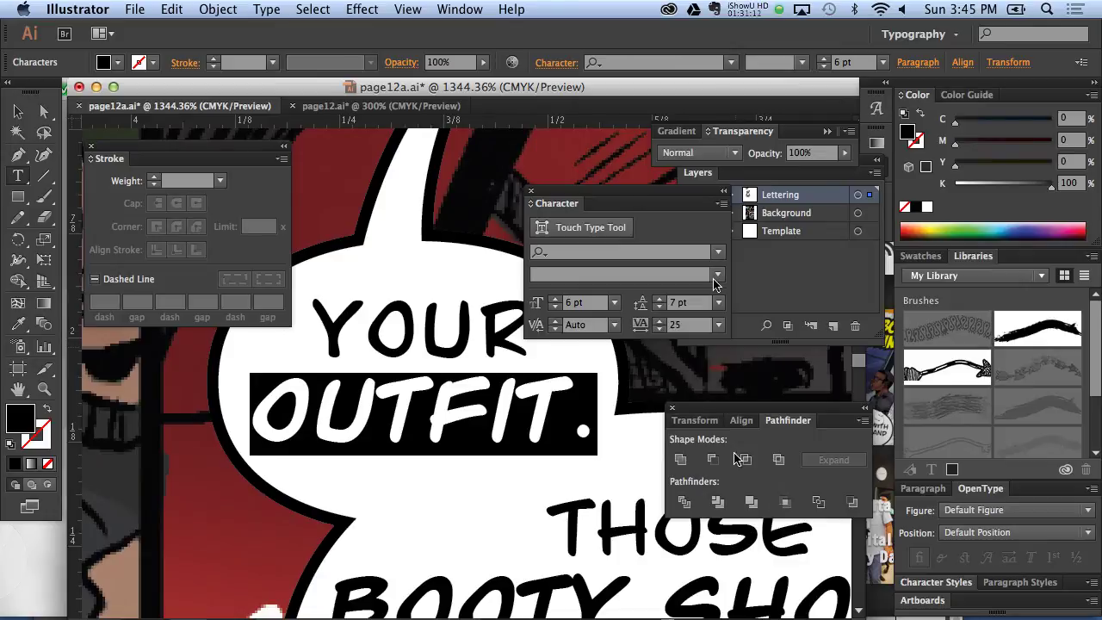
pyautogui.click(718, 325)
pyautogui.click(726, 555)
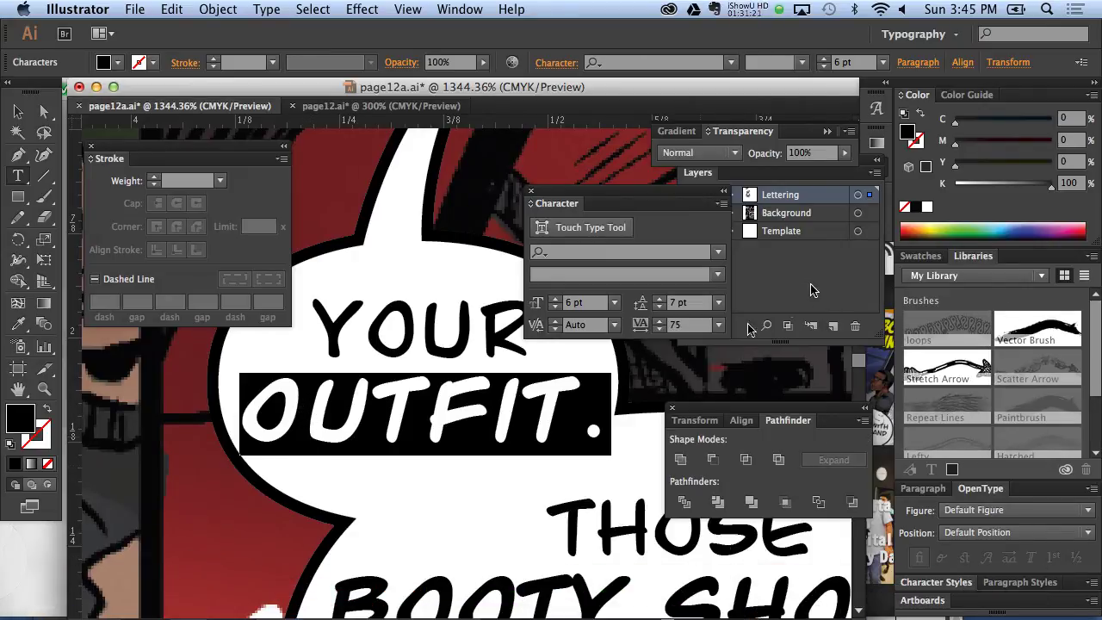
pyautogui.click(718, 328)
pyautogui.click(767, 504)
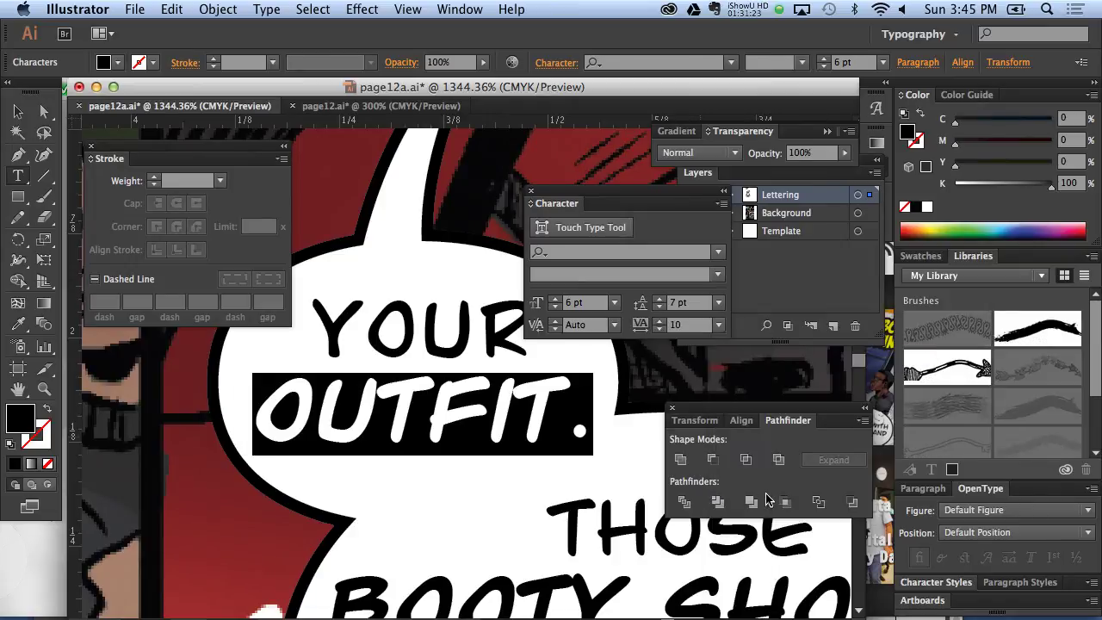
pyautogui.click(717, 324)
pyautogui.click(740, 483)
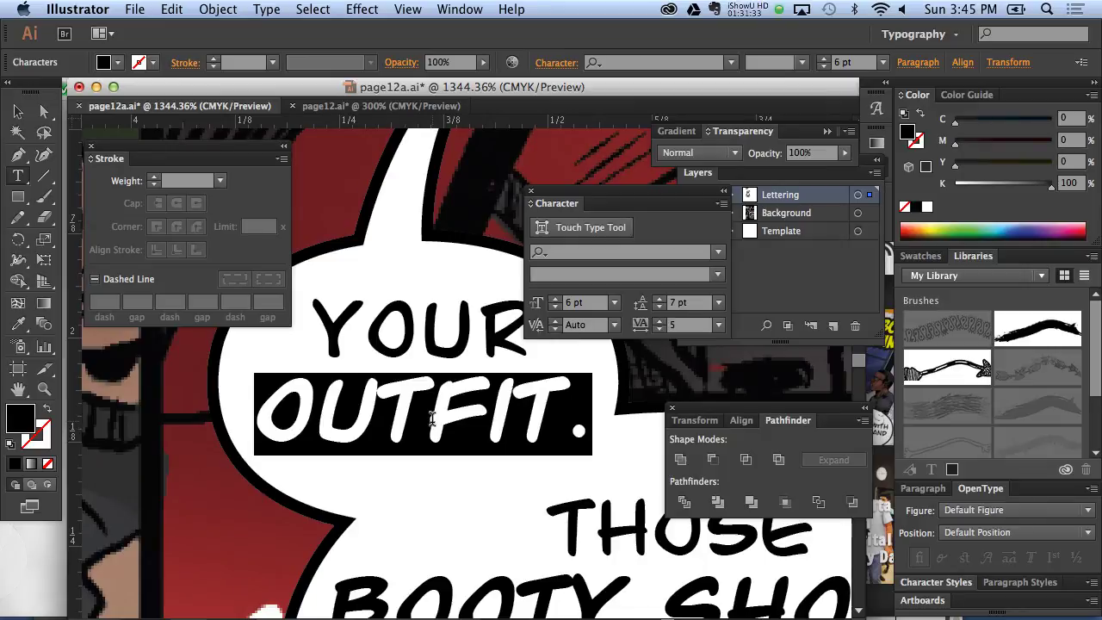
# Step: Try -75 tracking on the period after OUTFIT, then undo back to 5
pyautogui.click(518, 422)
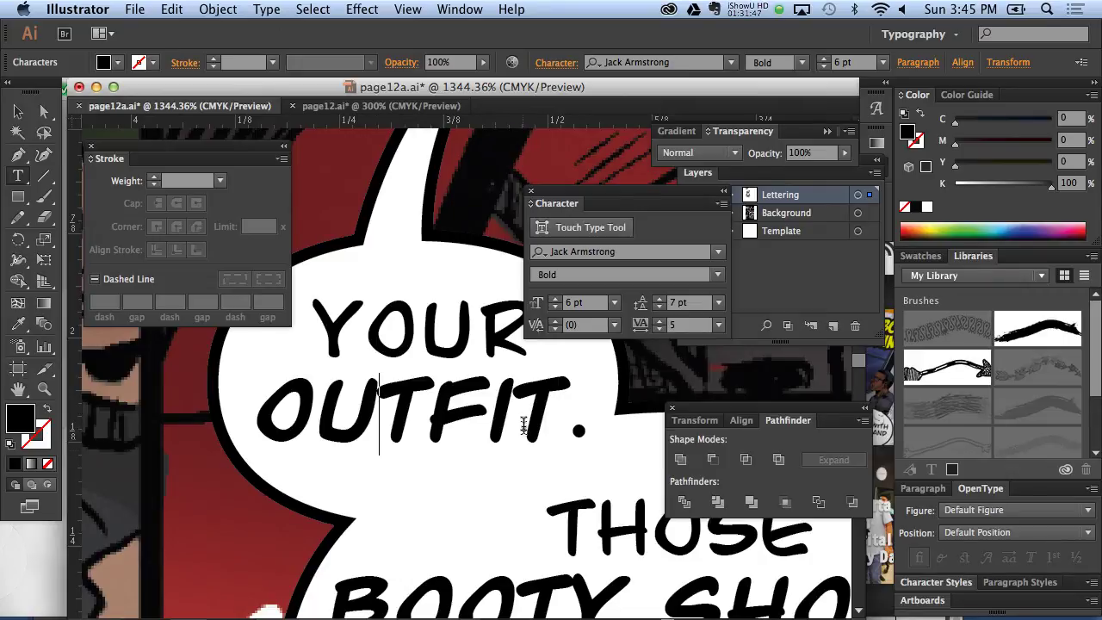
pyautogui.moveTo(571, 432); pyautogui.dragTo(583, 427)
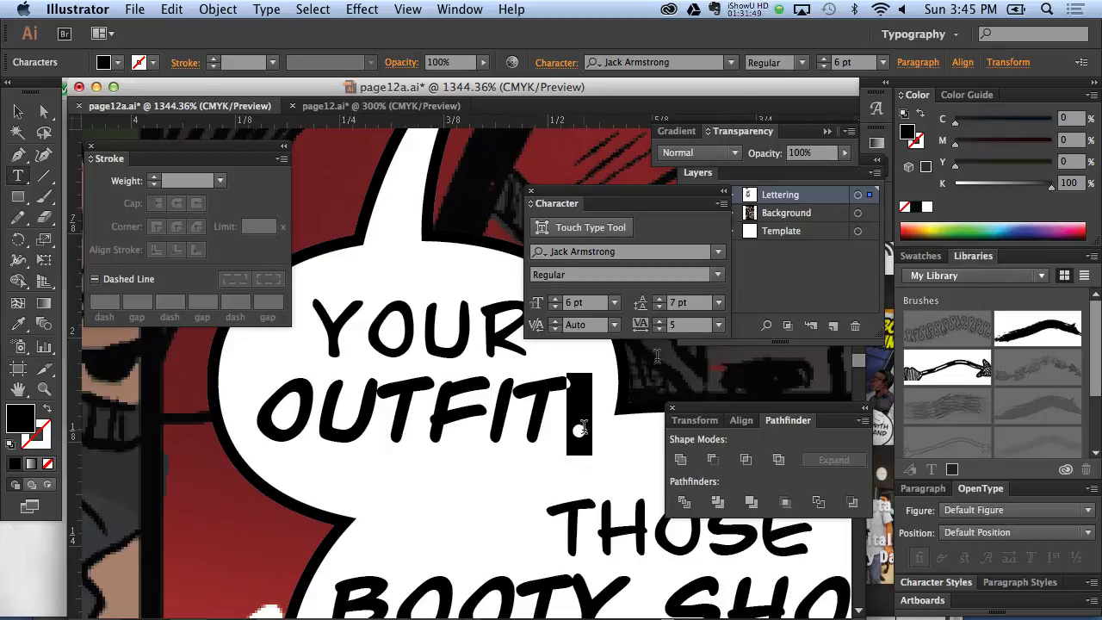
pyautogui.click(715, 326)
pyautogui.click(727, 362)
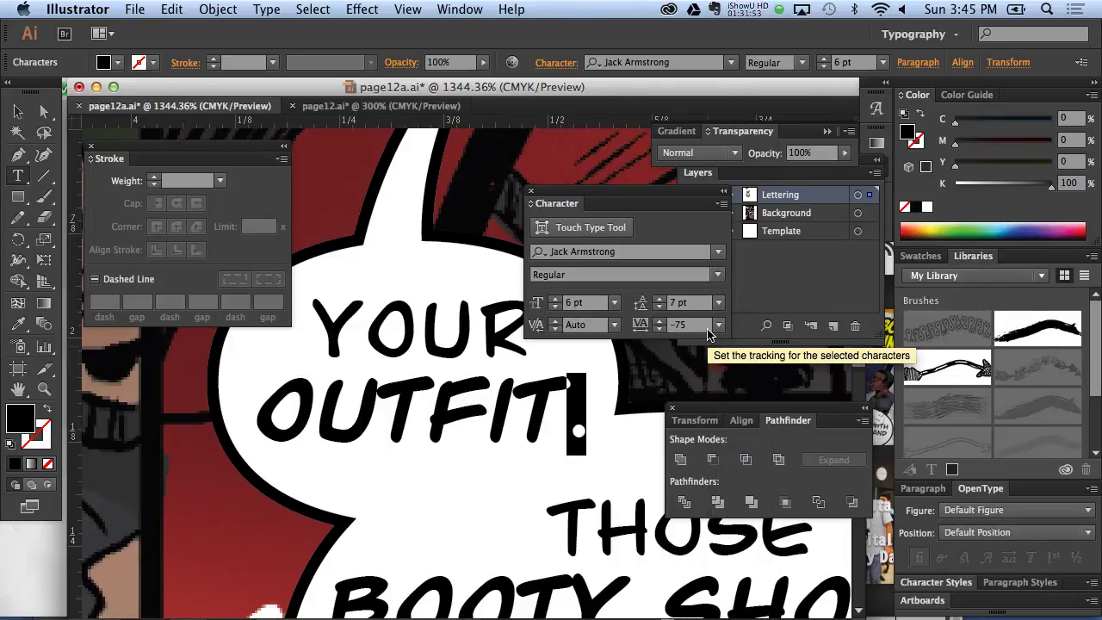
pyautogui.hotkey('ctrl', 'z')
# Step: Exit text editing on the OUTFIT. line and clear the selection
pyautogui.click(352, 398)
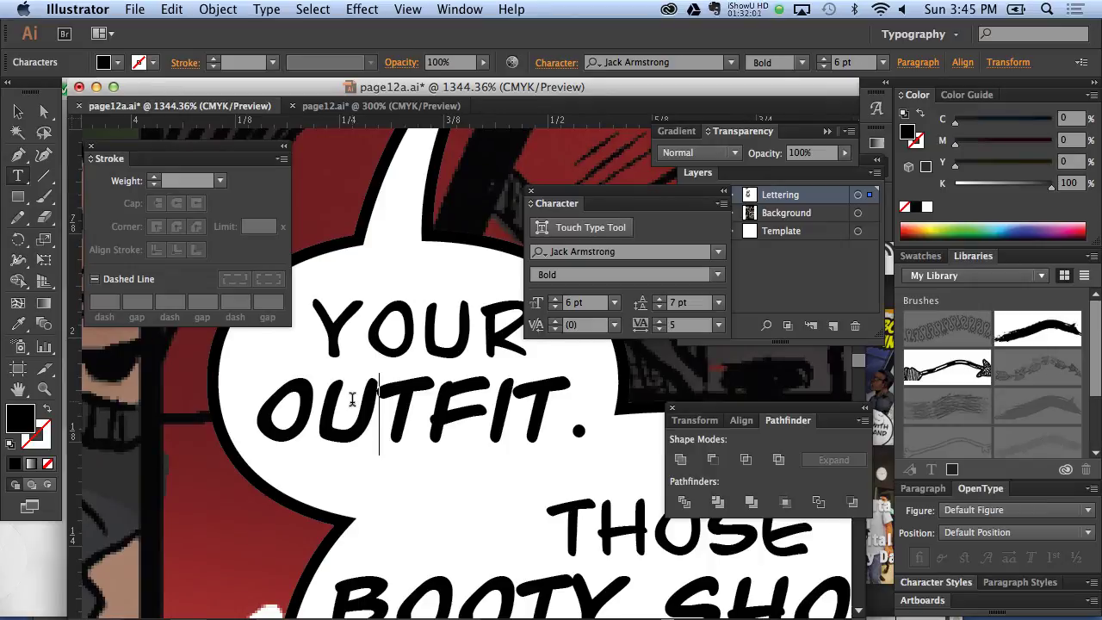
pyautogui.press('Escape')
pyautogui.moveTo(270, 417); pyautogui.dragTo(638, 425)
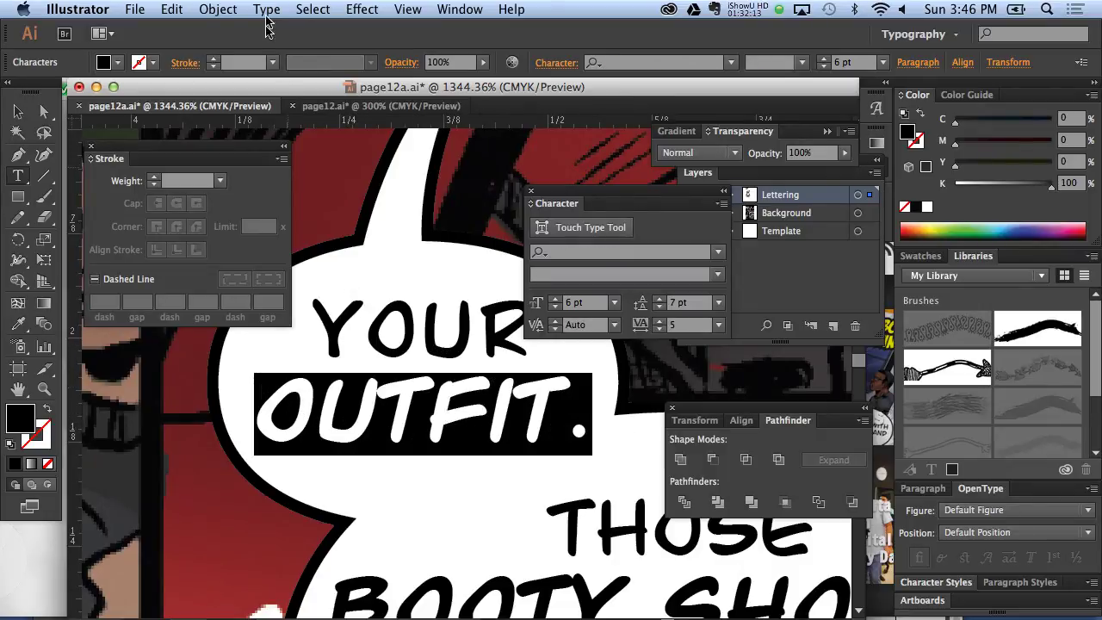
pyautogui.moveTo(255, 90)
pyautogui.mouseDown()
pyautogui.moveTo(294, 353)
pyautogui.moveTo(258, 91)
pyautogui.mouseUp()
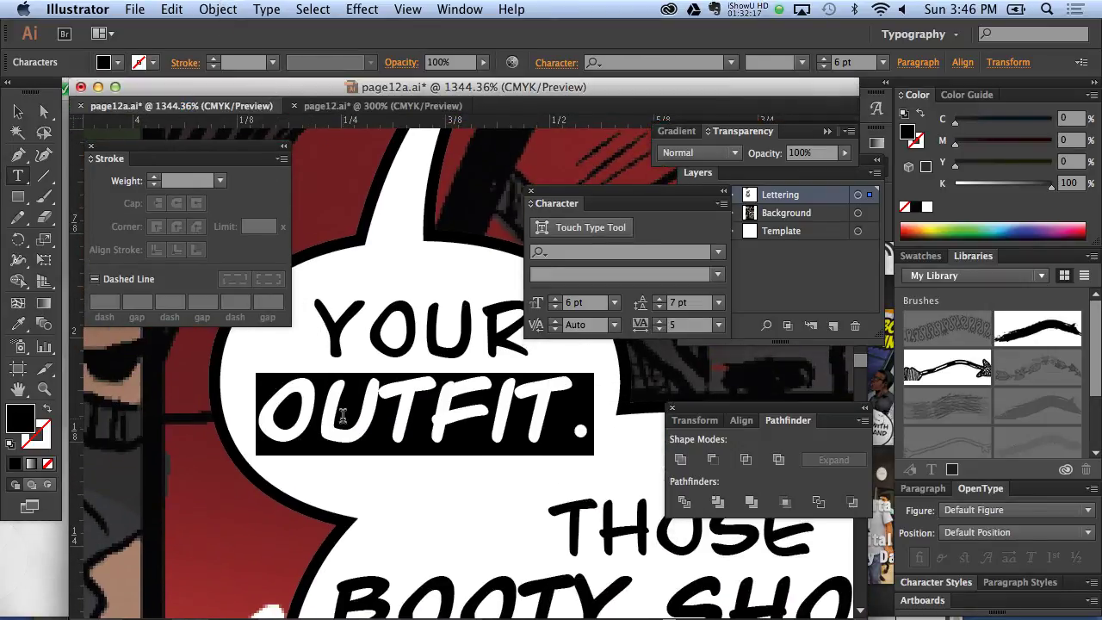
pyautogui.click(343, 417)
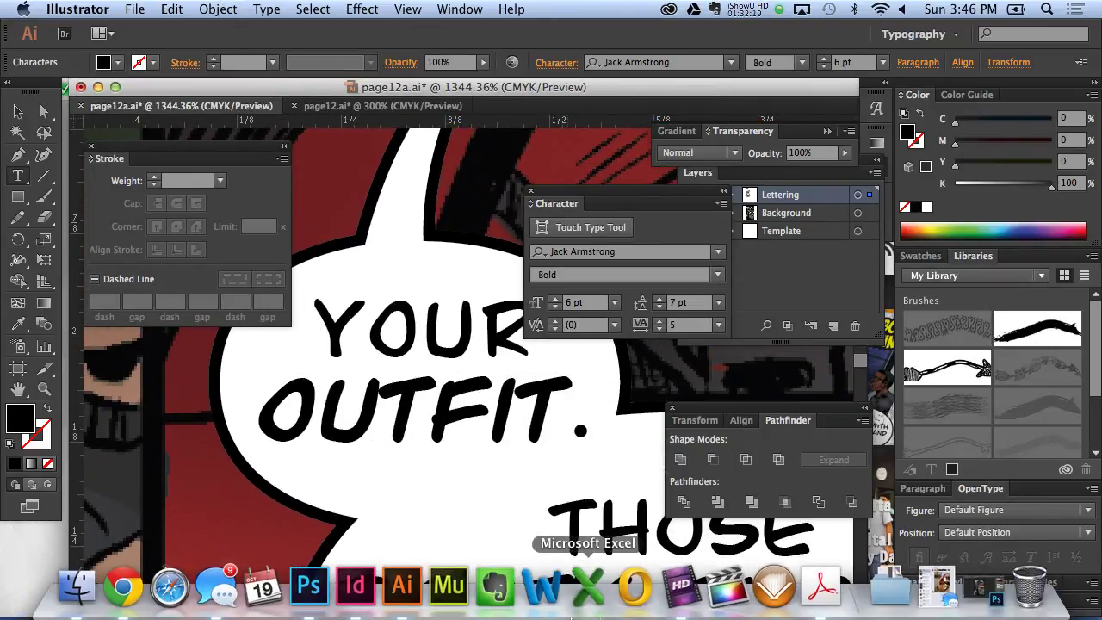
pyautogui.moveTo(774, 589)
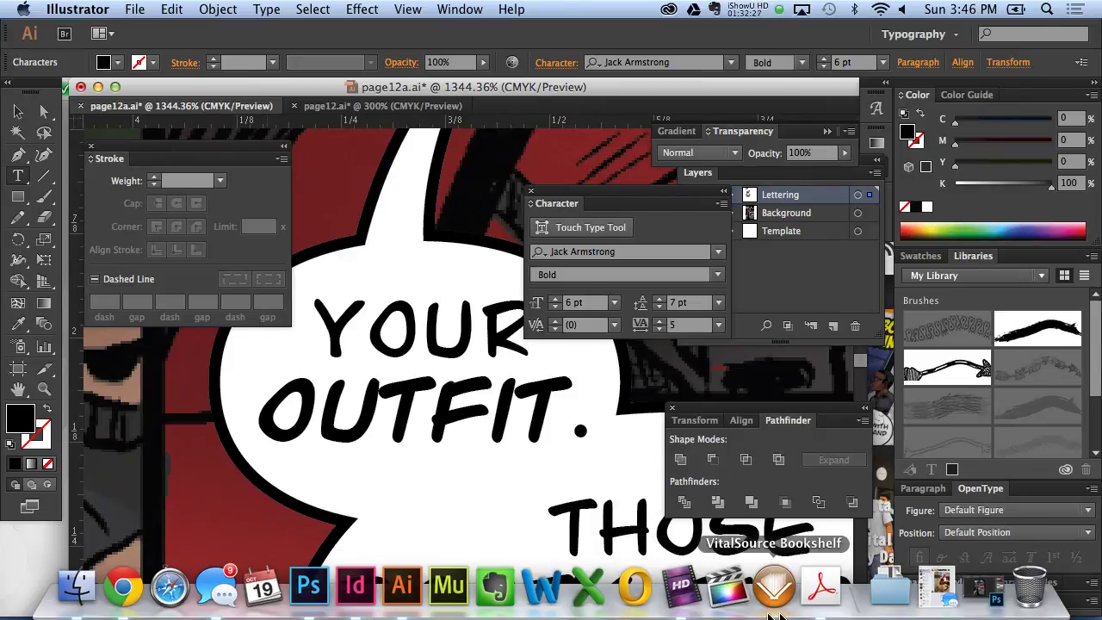
# Step: Bring up the Acrobat script and highlight 'booty shorts' in the ALVIN line
pyautogui.click(822, 588)
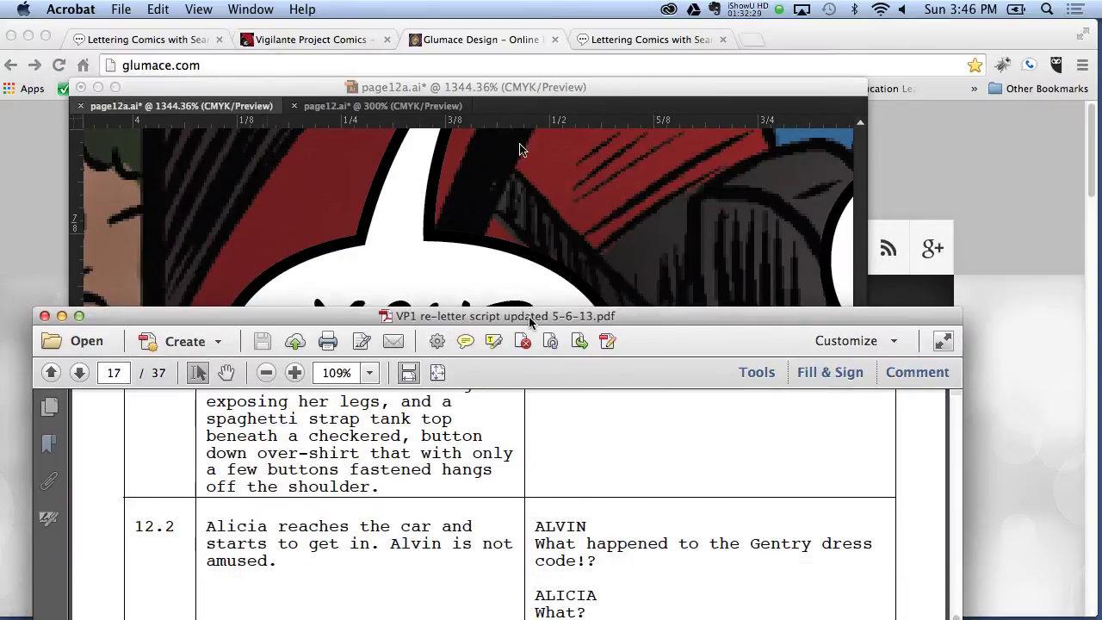
pyautogui.moveTo(530, 317); pyautogui.dragTo(528, 49)
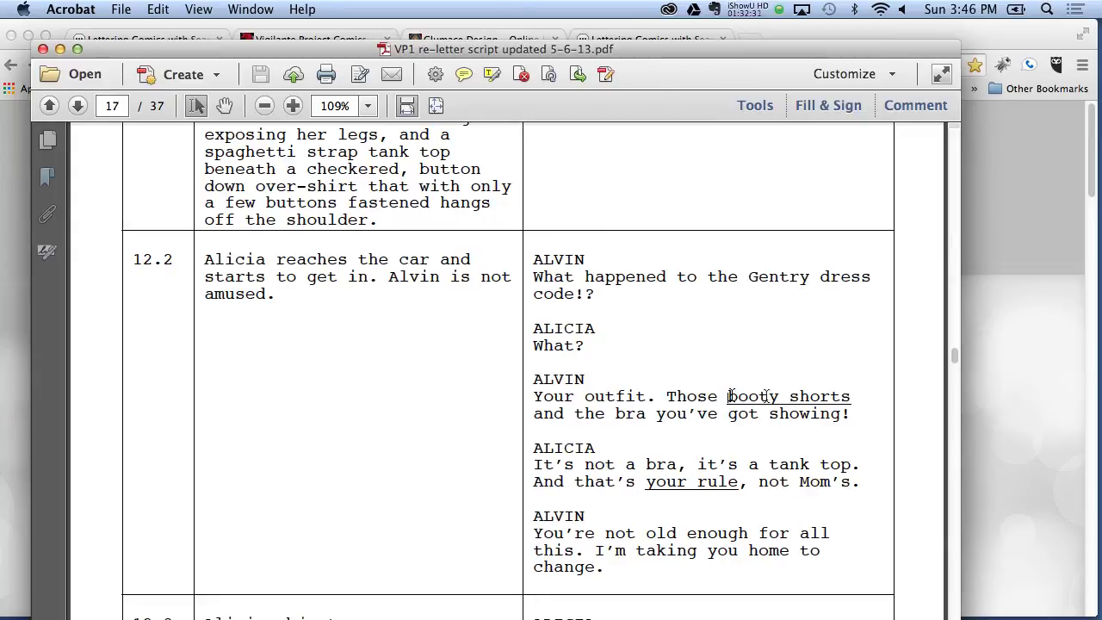
pyautogui.moveTo(728, 396); pyautogui.dragTo(864, 396)
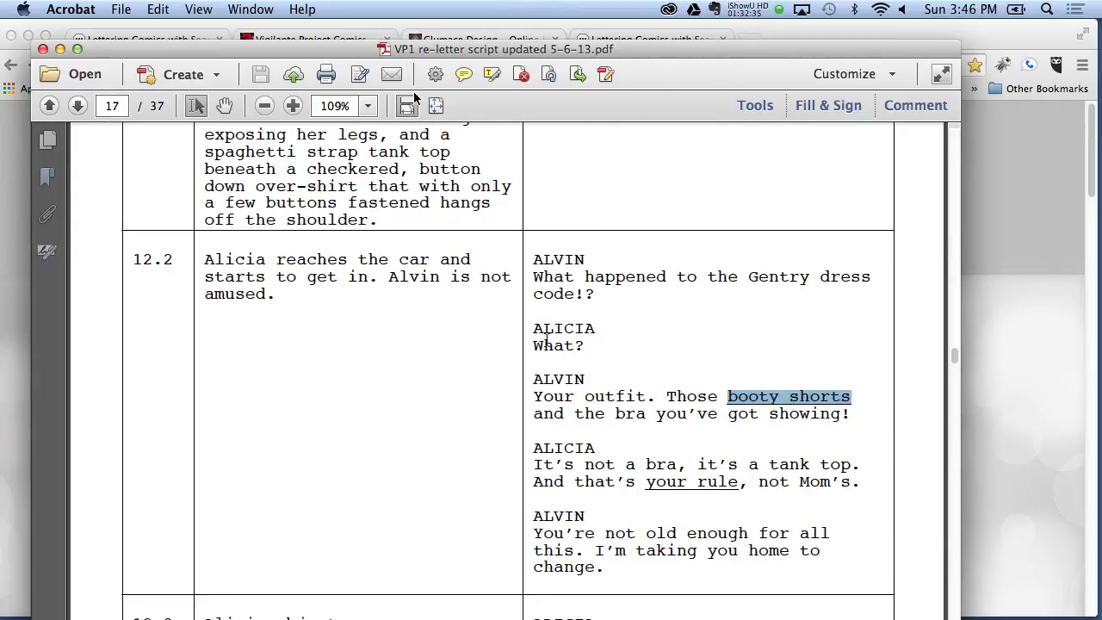
# Step: Move the script window beside the balloon and bring the Illustrator artwork forward
pyautogui.moveTo(318, 56); pyautogui.dragTo(565, 467)
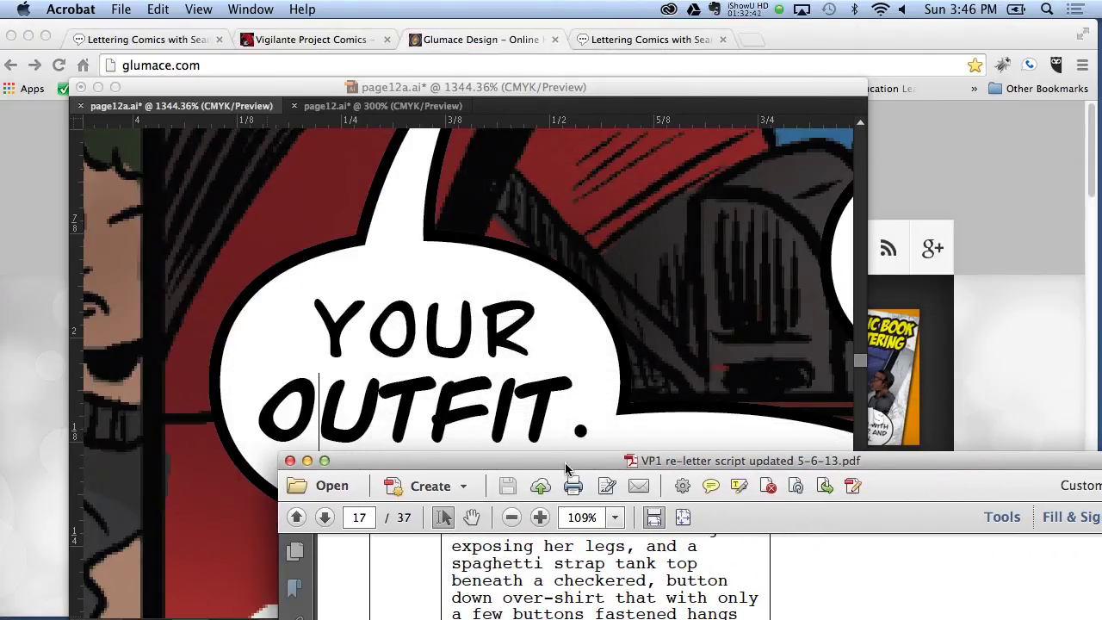
pyautogui.moveTo(565, 467)
pyautogui.mouseDown()
pyautogui.moveTo(598, 604)
pyautogui.moveTo(531, 506)
pyautogui.mouseUp()
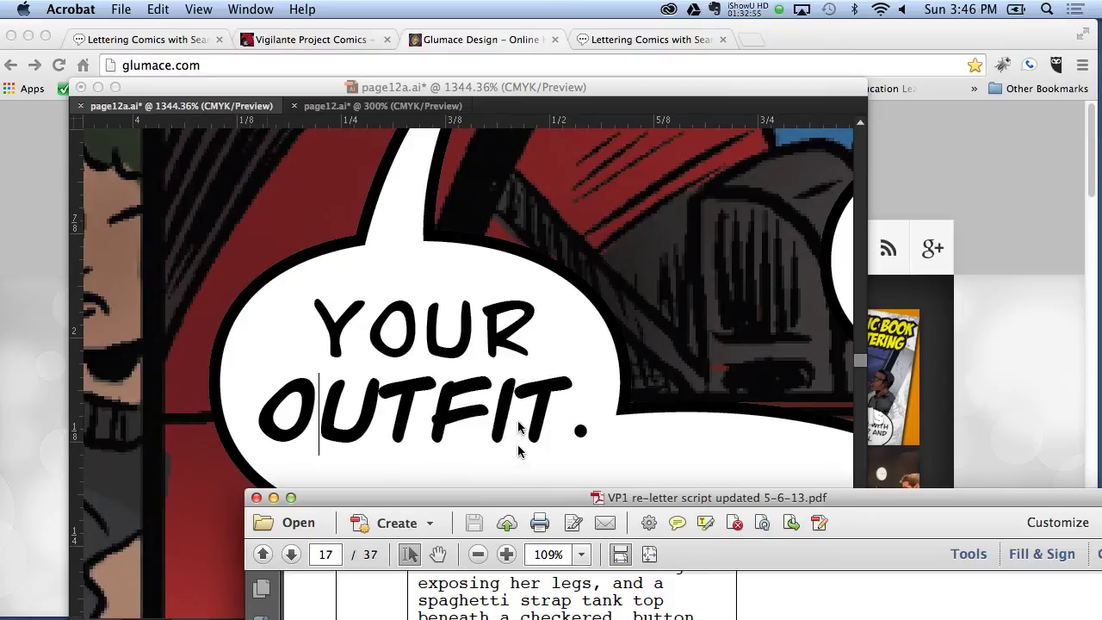
pyautogui.moveTo(578, 499)
pyautogui.mouseDown()
pyautogui.moveTo(495, 134)
pyautogui.moveTo(735, 538)
pyautogui.mouseUp()
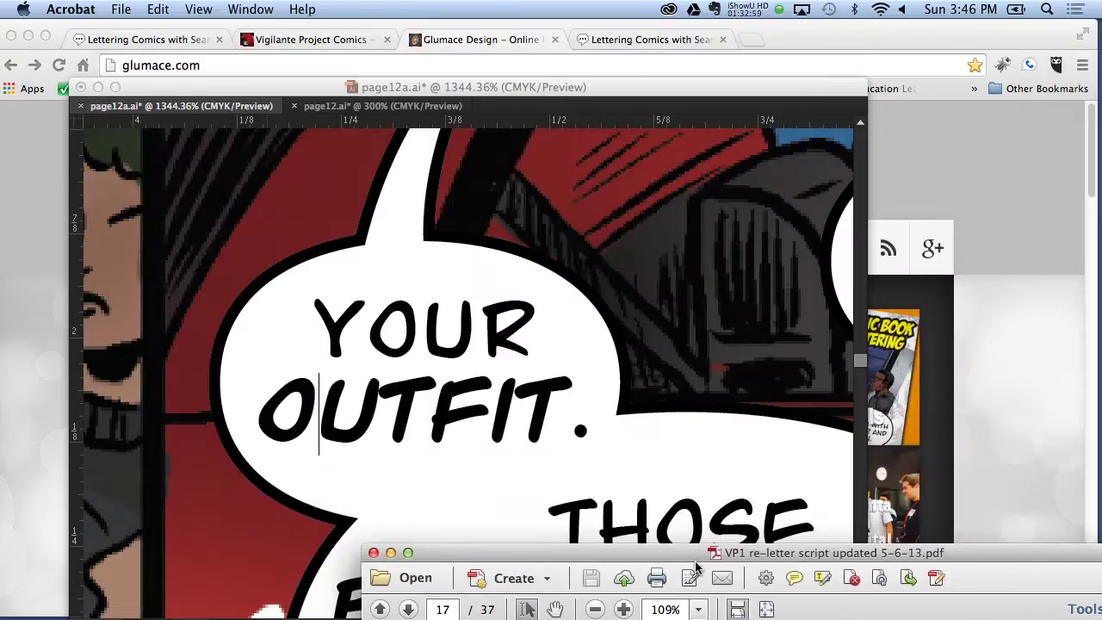
pyautogui.click(678, 514)
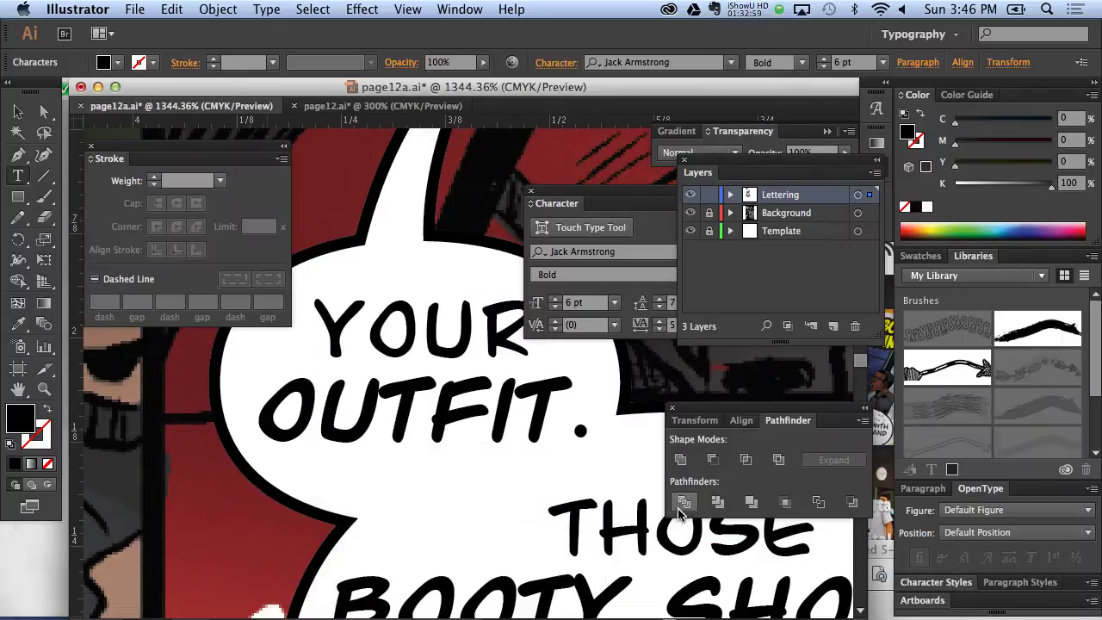
# Step: Choose the Zoom tool and dismiss the stray Open dialog
pyautogui.click(43, 388)
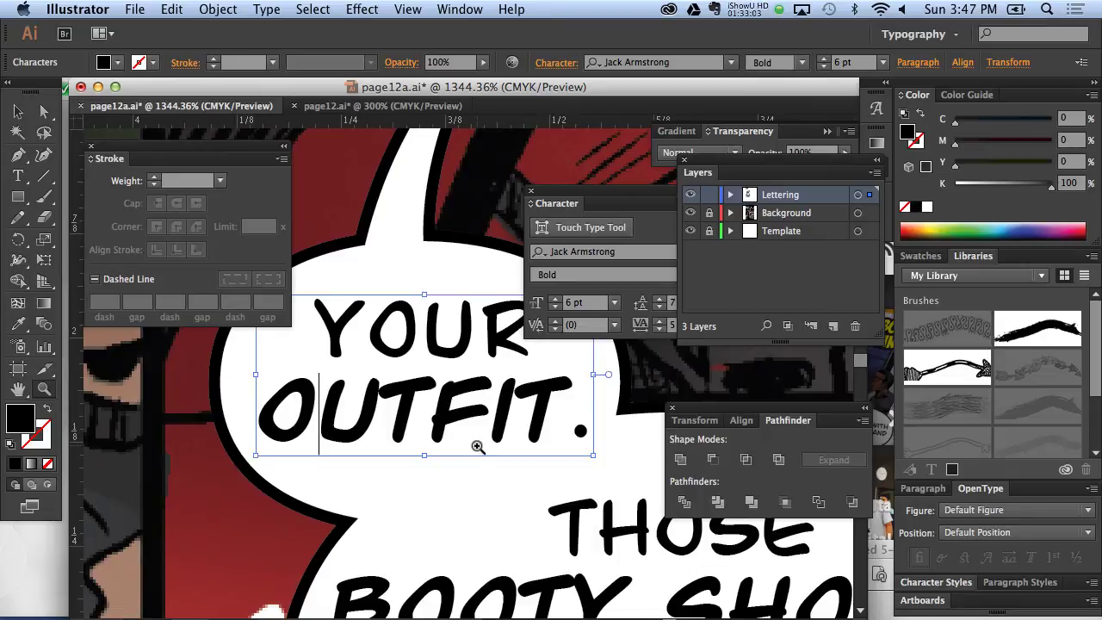
pyautogui.rightClick(413, 492)
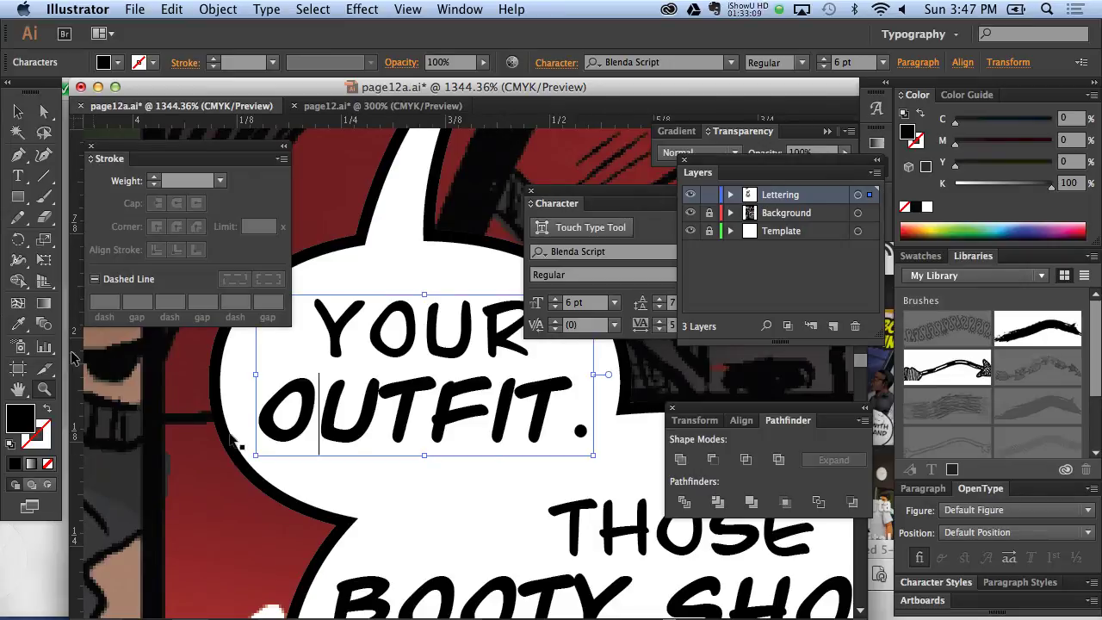
pyautogui.click(239, 371)
pyautogui.hotkey('ctrl', 'o')
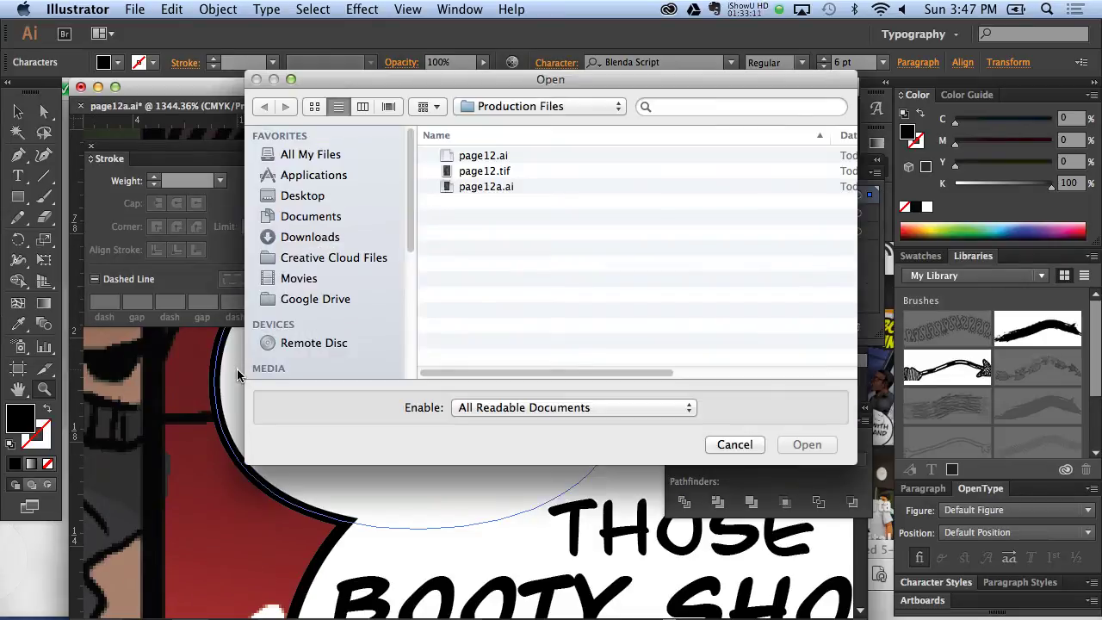
pyautogui.click(735, 444)
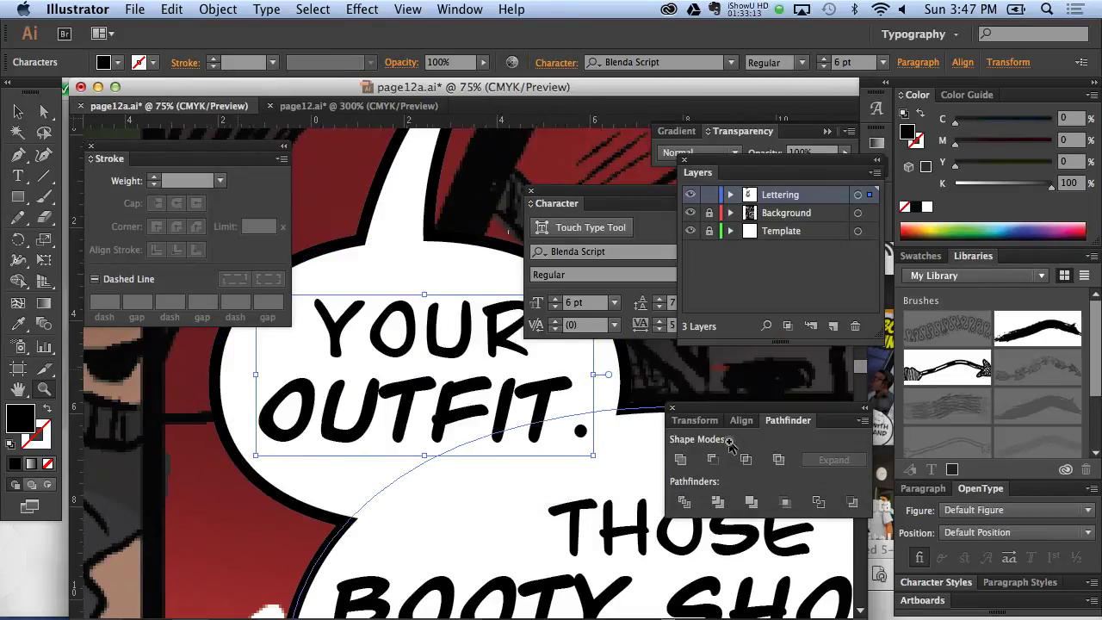
# Step: Fit the page, move the Character panel aside, and zoom in on the lower balloons
pyautogui.hotkey('ctrl', '0')
pyautogui.moveTo(585, 203); pyautogui.dragTo(783, 412)
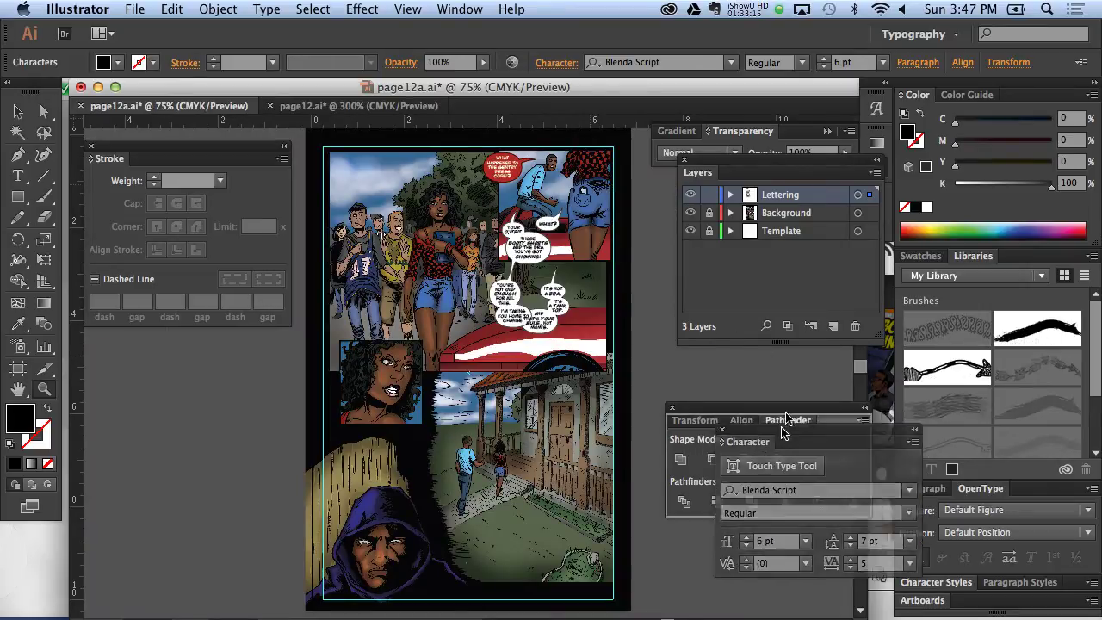
pyautogui.click(540, 305)
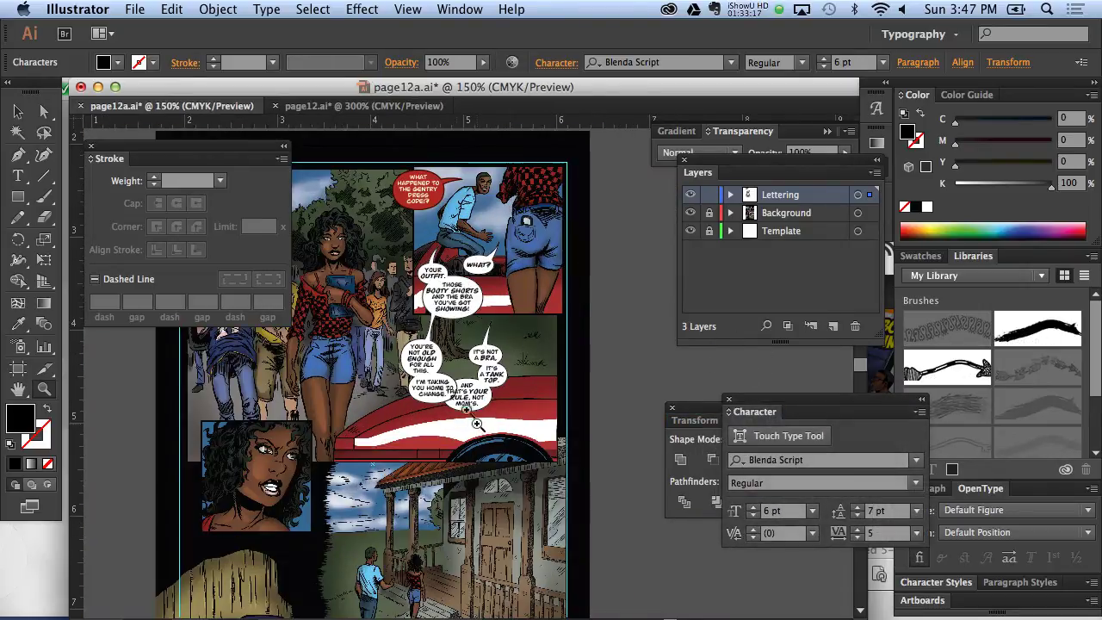
pyautogui.click(529, 289)
pyautogui.click(520, 268)
pyautogui.click(520, 269)
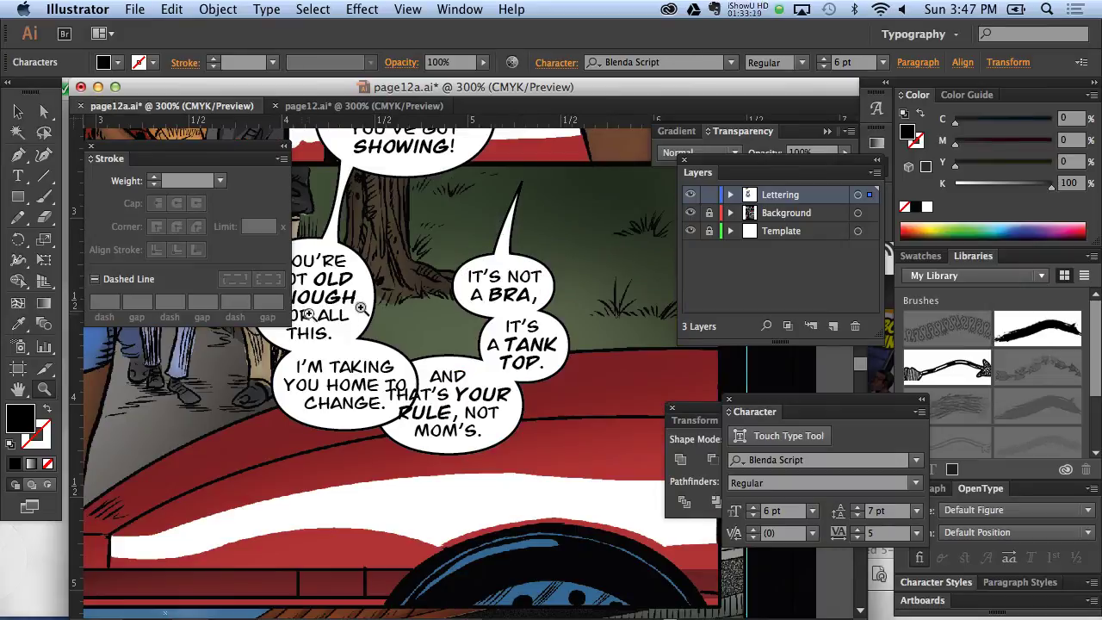
pyautogui.moveTo(211, 151); pyautogui.dragTo(159, 141)
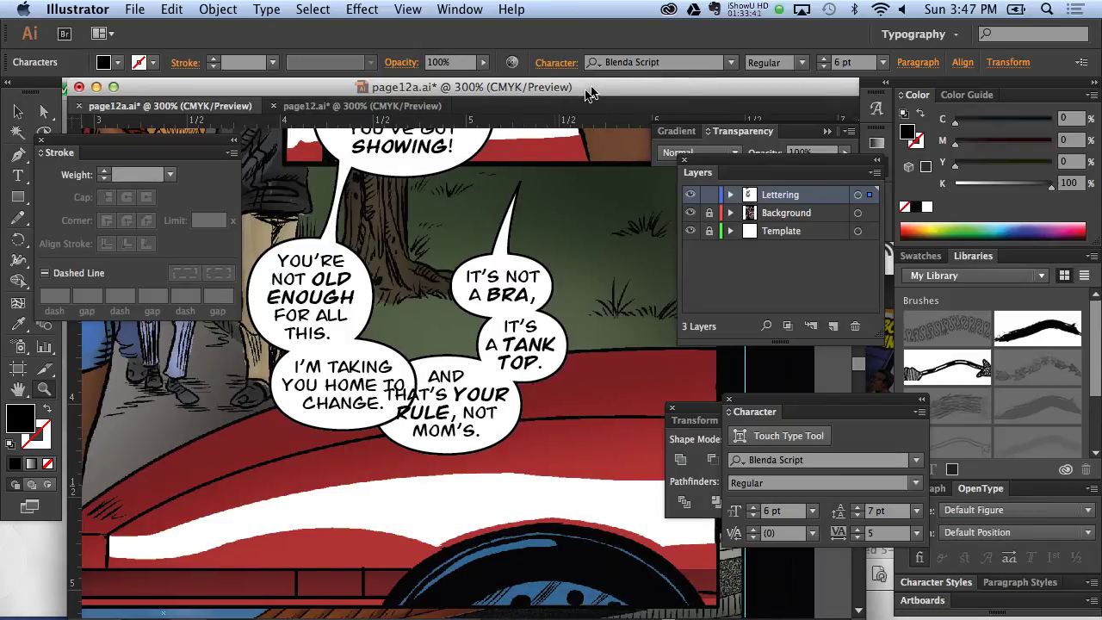
pyautogui.moveTo(591, 92); pyautogui.dragTo(584, 95)
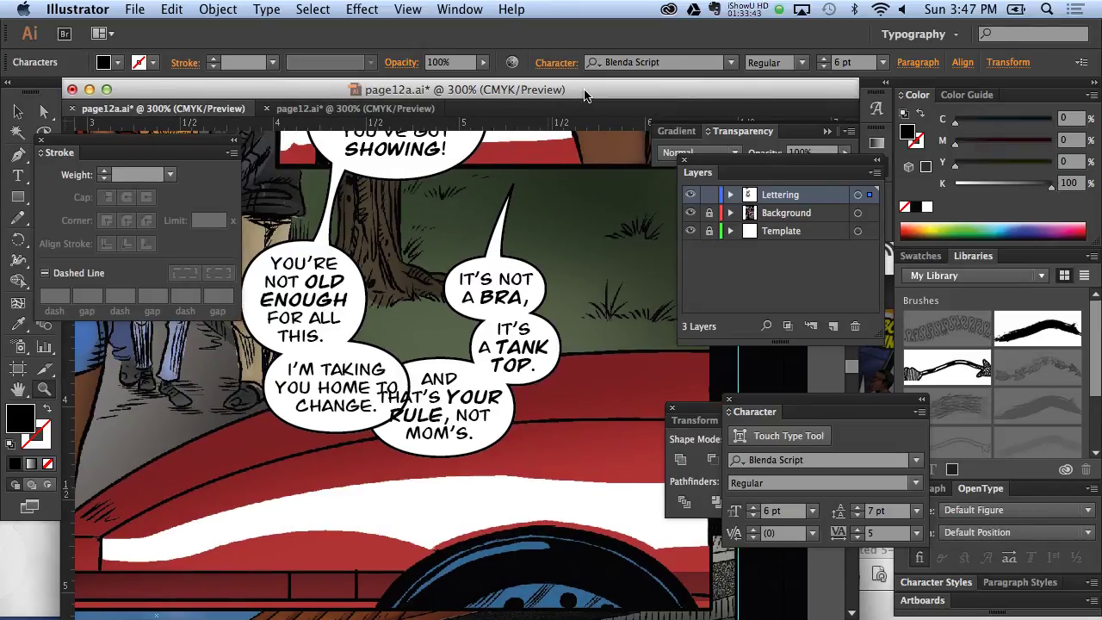
pyautogui.moveTo(583, 96); pyautogui.dragTo(583, 96)
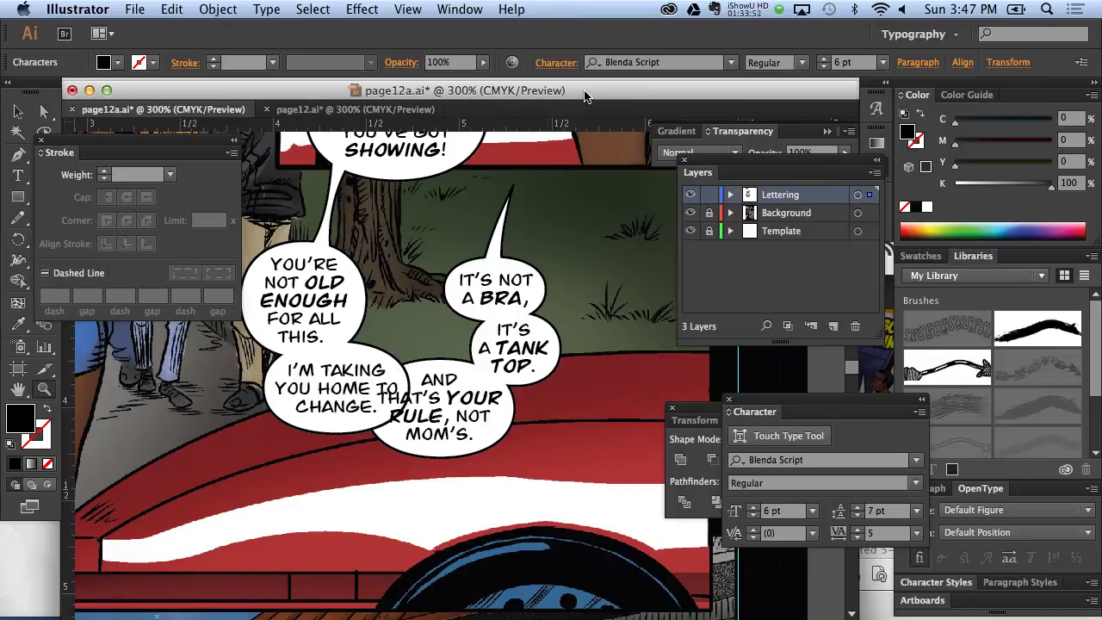
pyautogui.moveTo(584, 95); pyautogui.dragTo(585, 95)
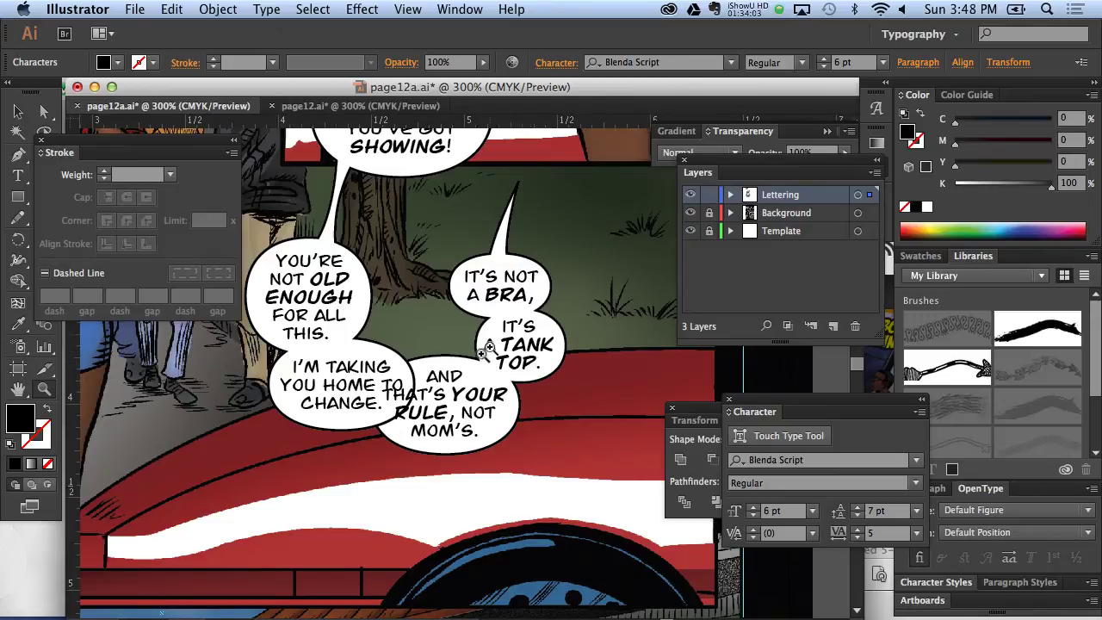
pyautogui.moveTo(599, 87); pyautogui.dragTo(633, 148)
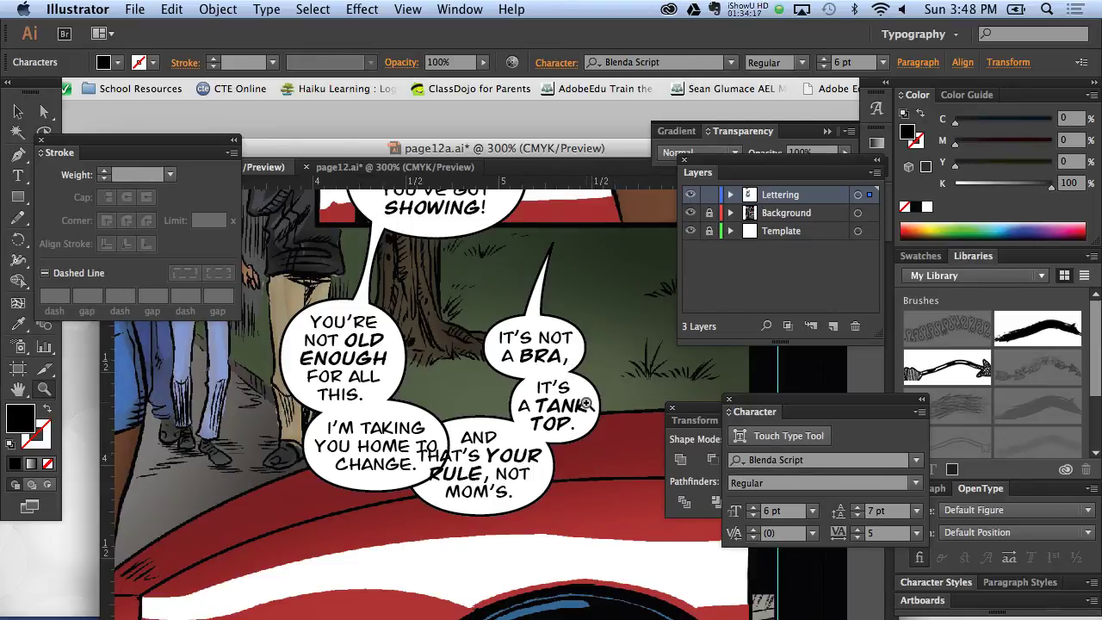
pyautogui.keyDown('super'); pyautogui.click(568, 362); pyautogui.keyUp('super')
pyautogui.press('Delete')
pyautogui.press('super+z')
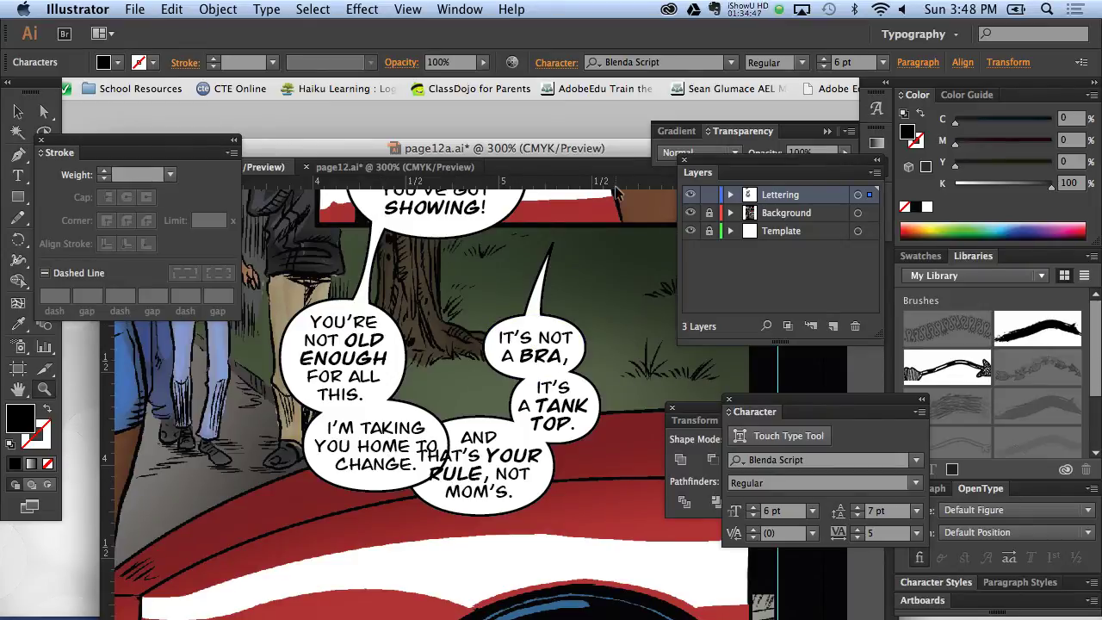
# Step: Carry the two bottom narration captions from page12.ai into page12a.ai's lower-right panel
pyautogui.hotkey('ctrl', '0')
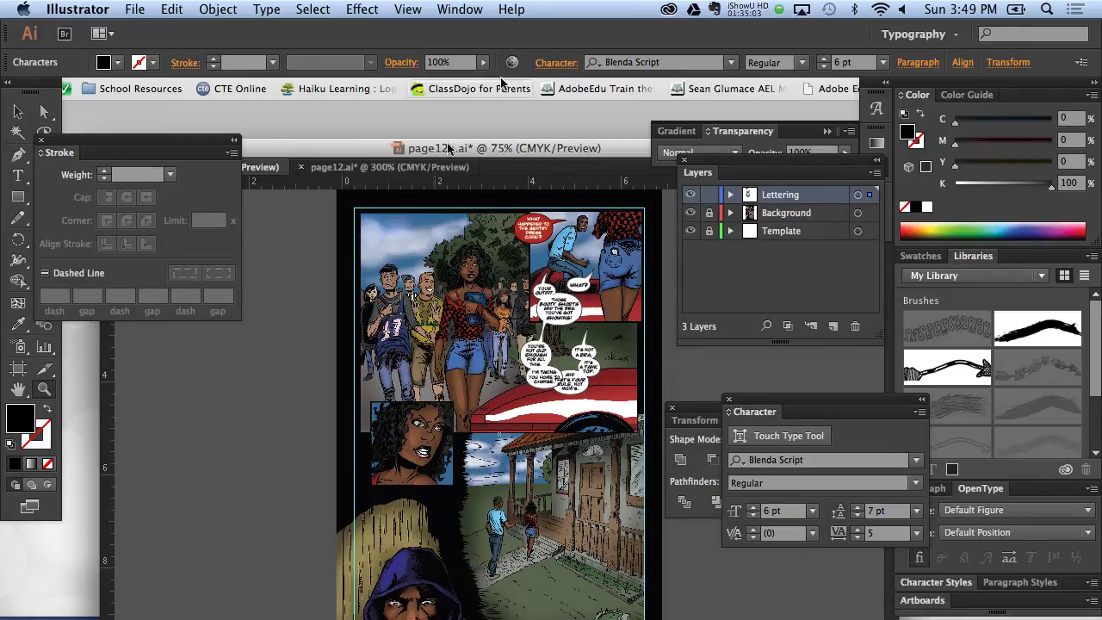
pyautogui.click(383, 167)
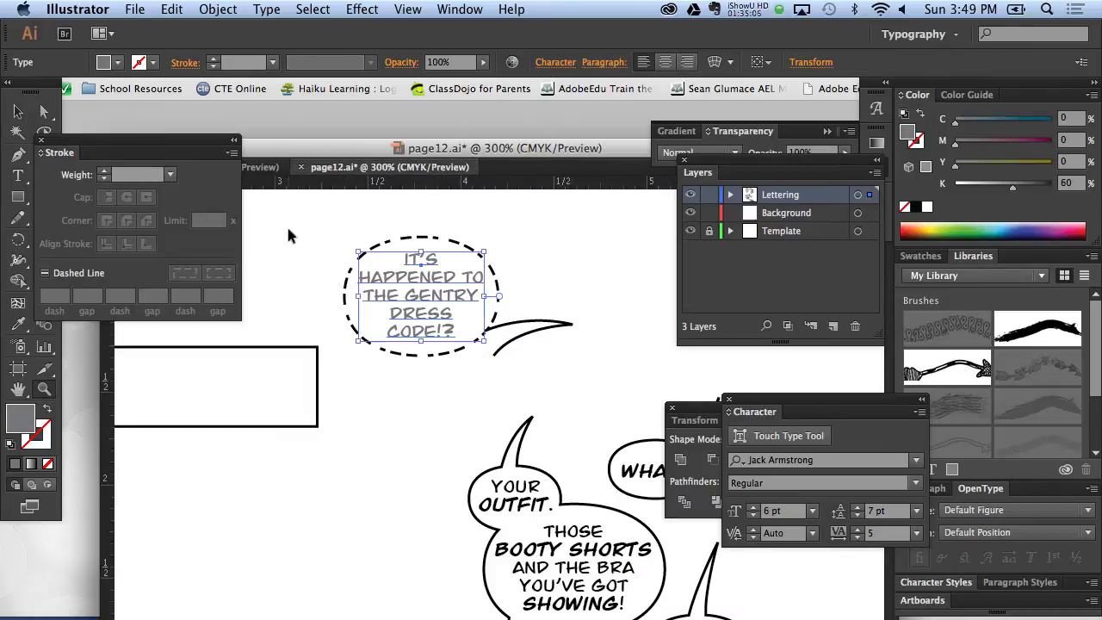
pyautogui.hotkey('ctrl', '0')
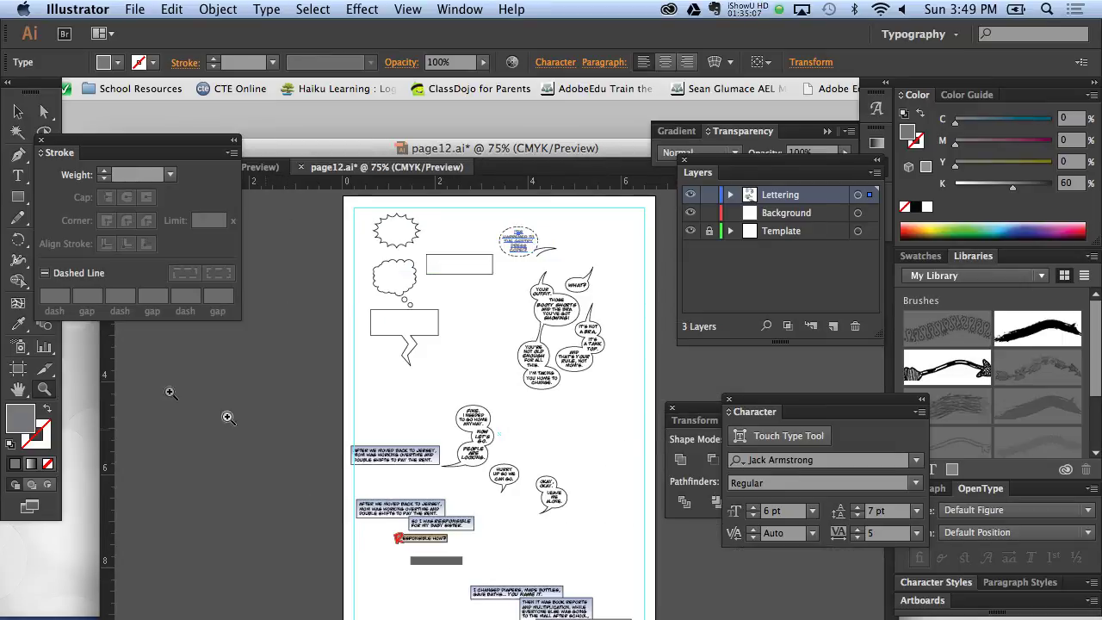
pyautogui.click(18, 112)
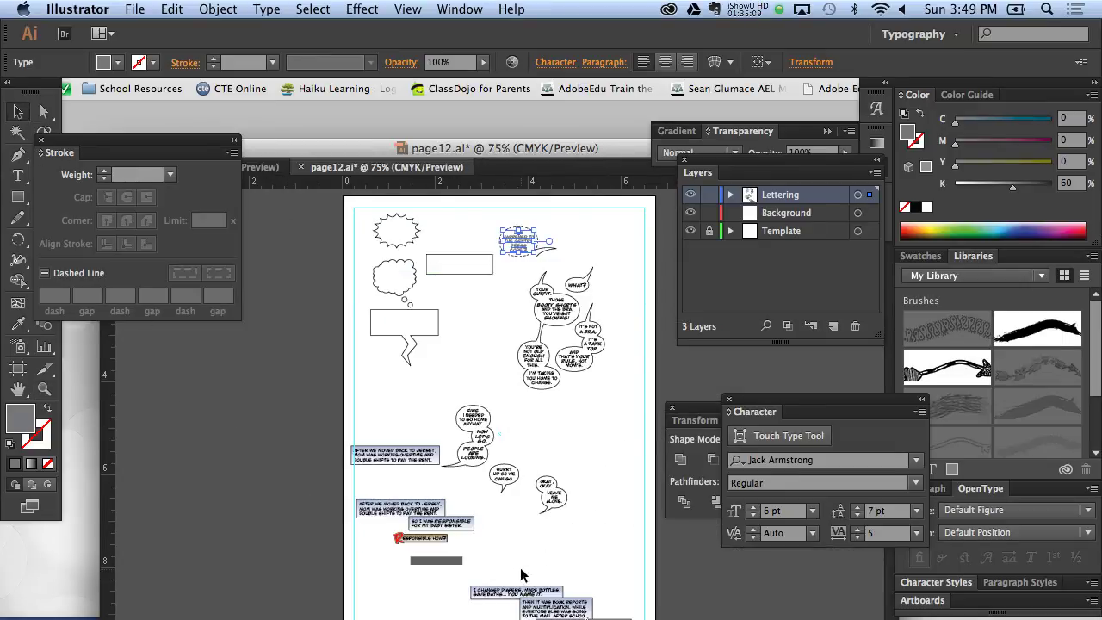
pyautogui.moveTo(521, 575); pyautogui.dragTo(592, 617)
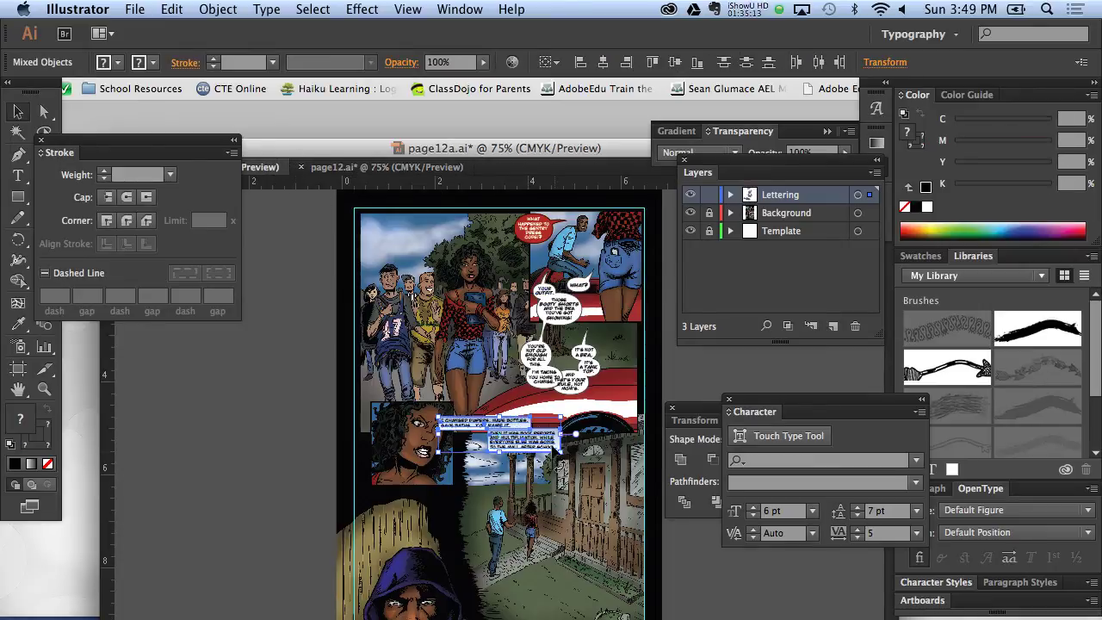
pyautogui.moveTo(533, 437); pyautogui.dragTo(595, 607)
pyautogui.moveTo(586, 150); pyautogui.dragTo(541, 79)
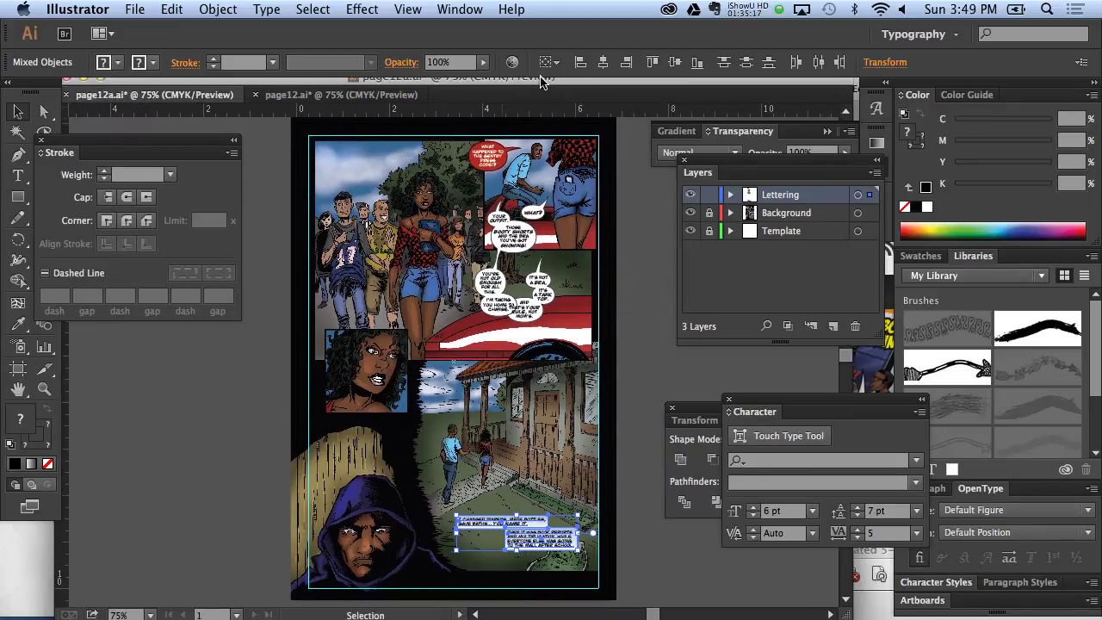
# Step: Zoom to 200% on the lower-right captions and nudge the lower caption up slightly
pyautogui.click(43, 388)
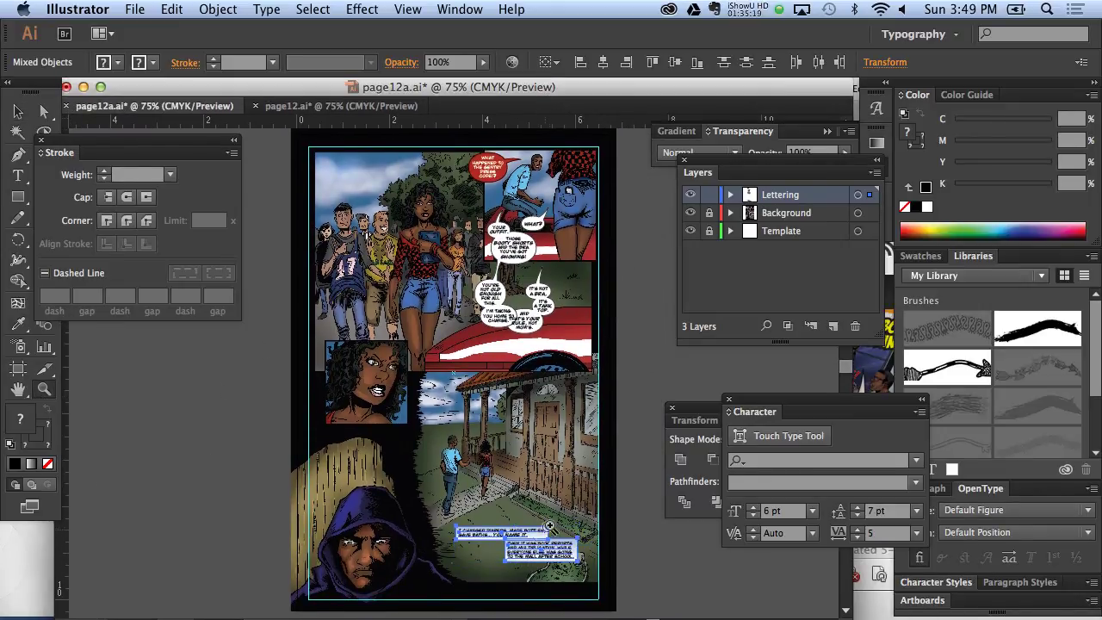
pyautogui.click(549, 525)
pyautogui.click(516, 509)
pyautogui.click(336, 413)
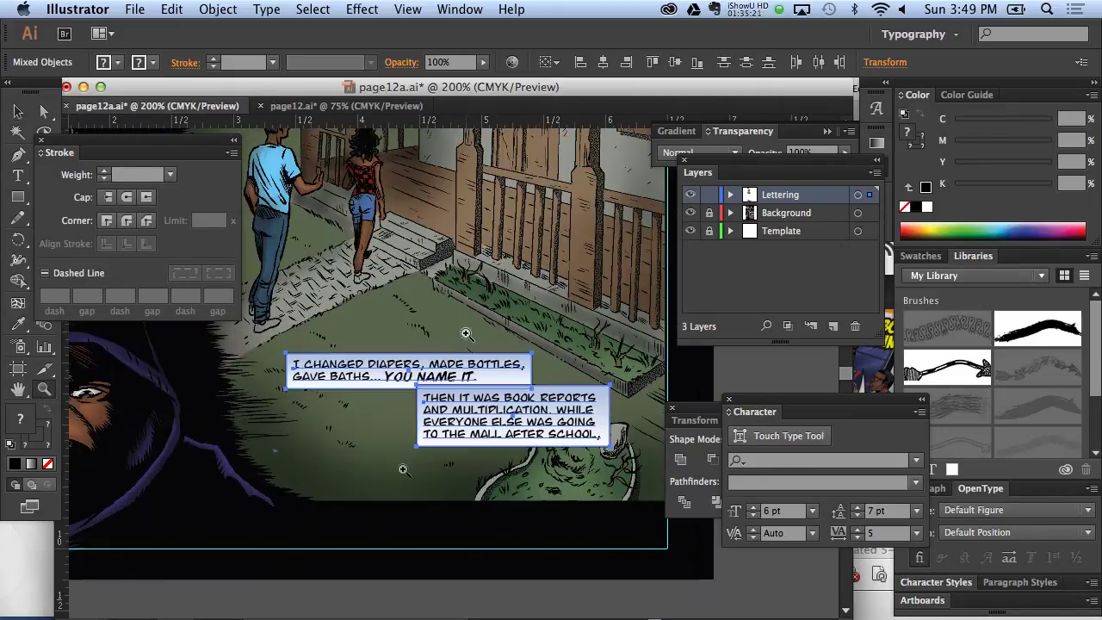
pyautogui.click(17, 112)
pyautogui.click(354, 342)
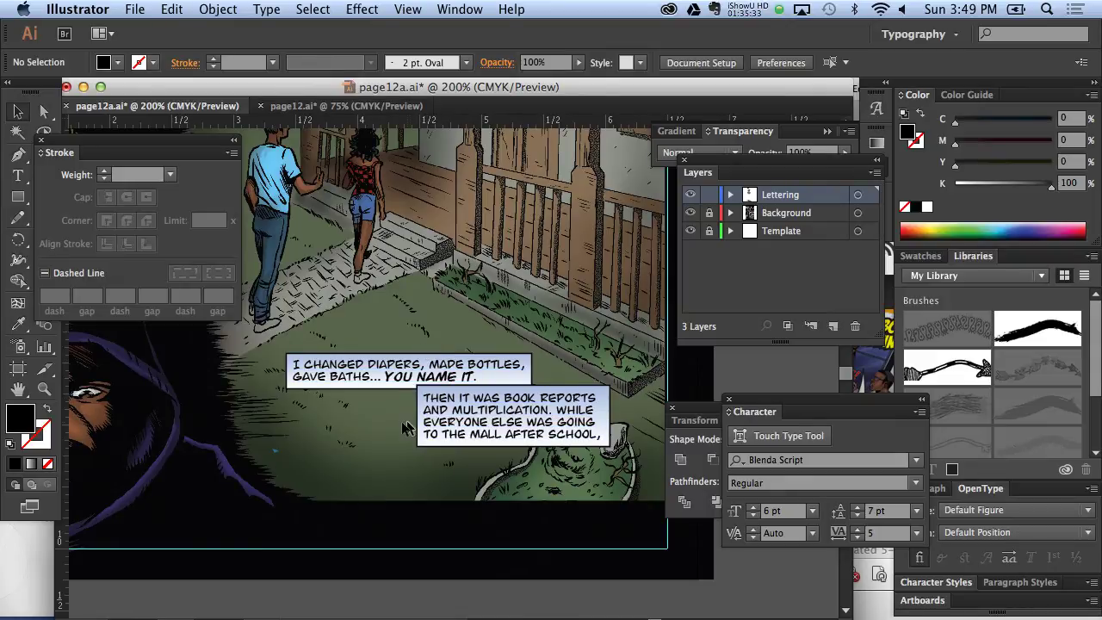
pyautogui.moveTo(478, 435); pyautogui.dragTo(485, 436)
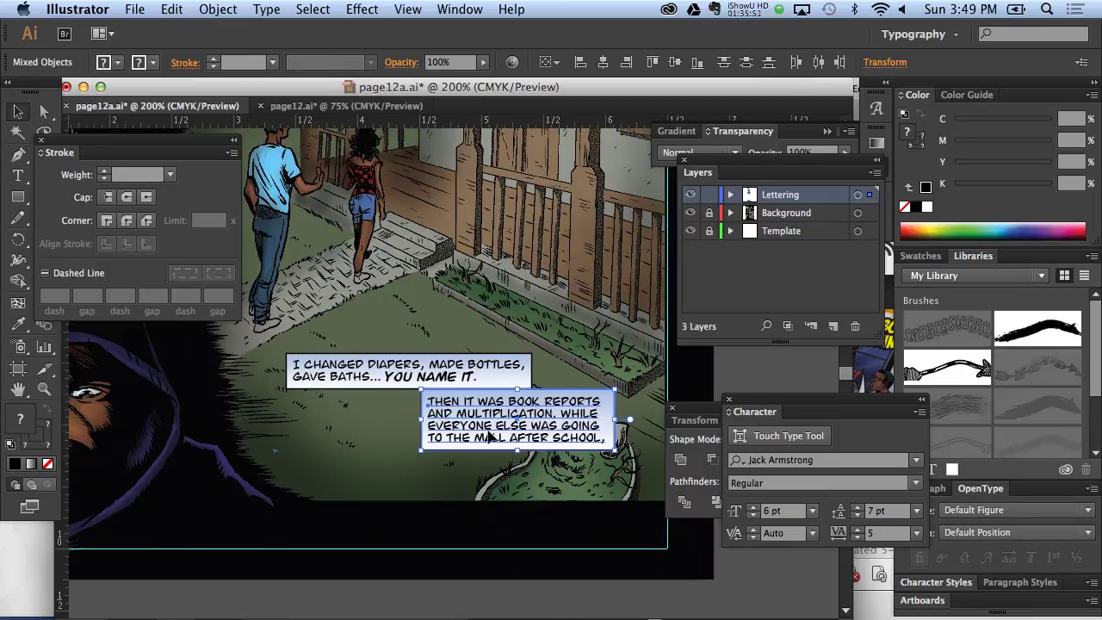
pyautogui.click(395, 400)
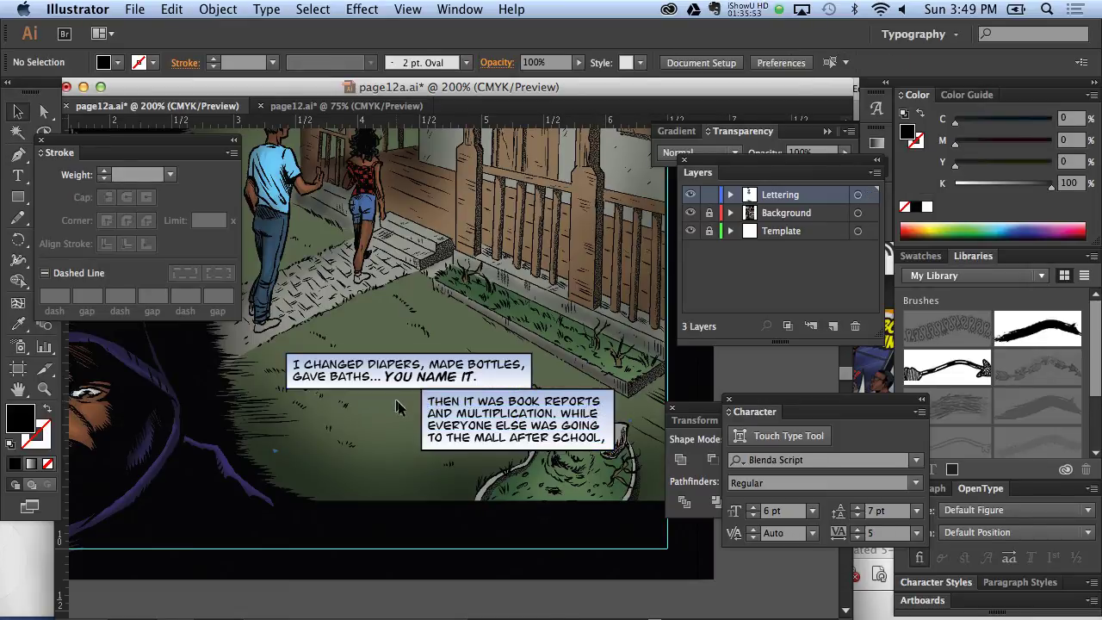
pyautogui.click(462, 427)
pyautogui.press('Up')
pyautogui.press('Up')
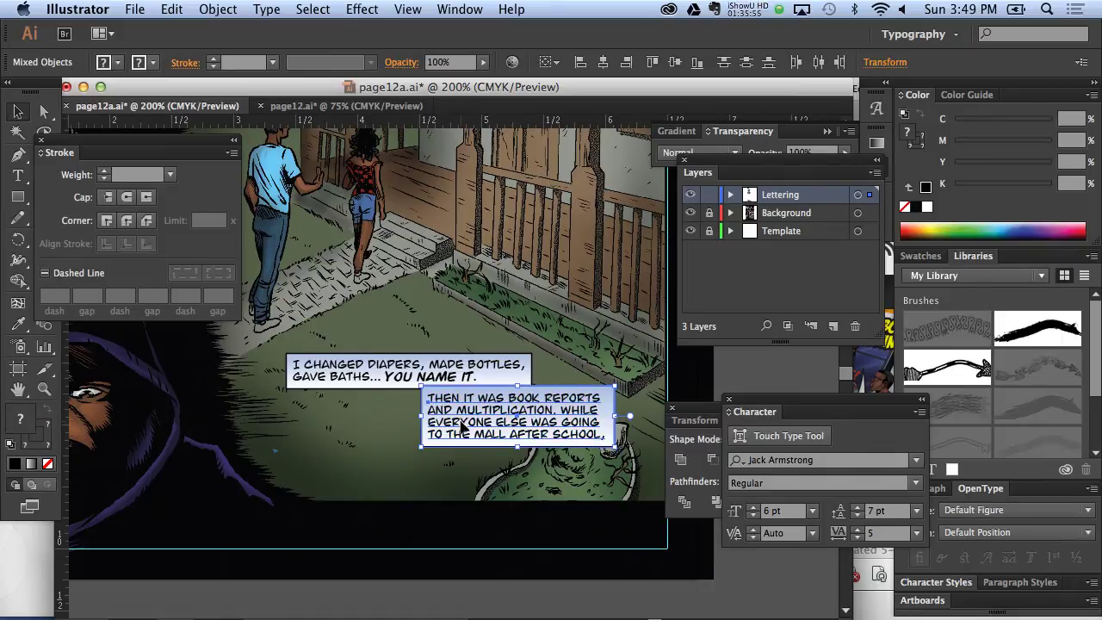
pyautogui.click(376, 415)
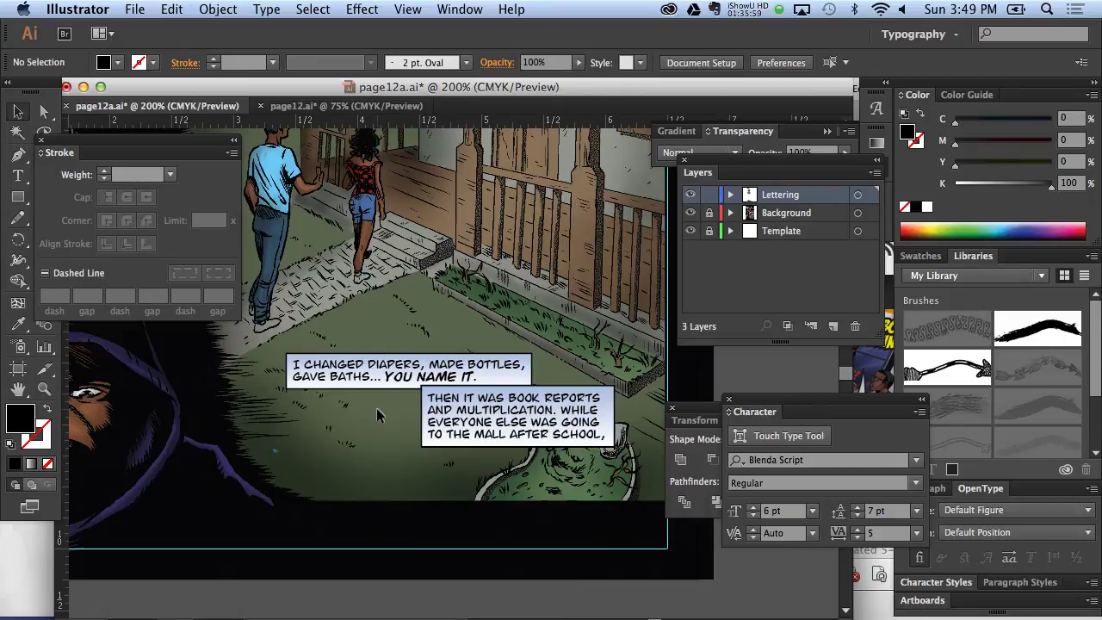
# Step: Nudge the upper I CHANGED DIAPERS caption four steps right, then fit the page
pyautogui.click(366, 387)
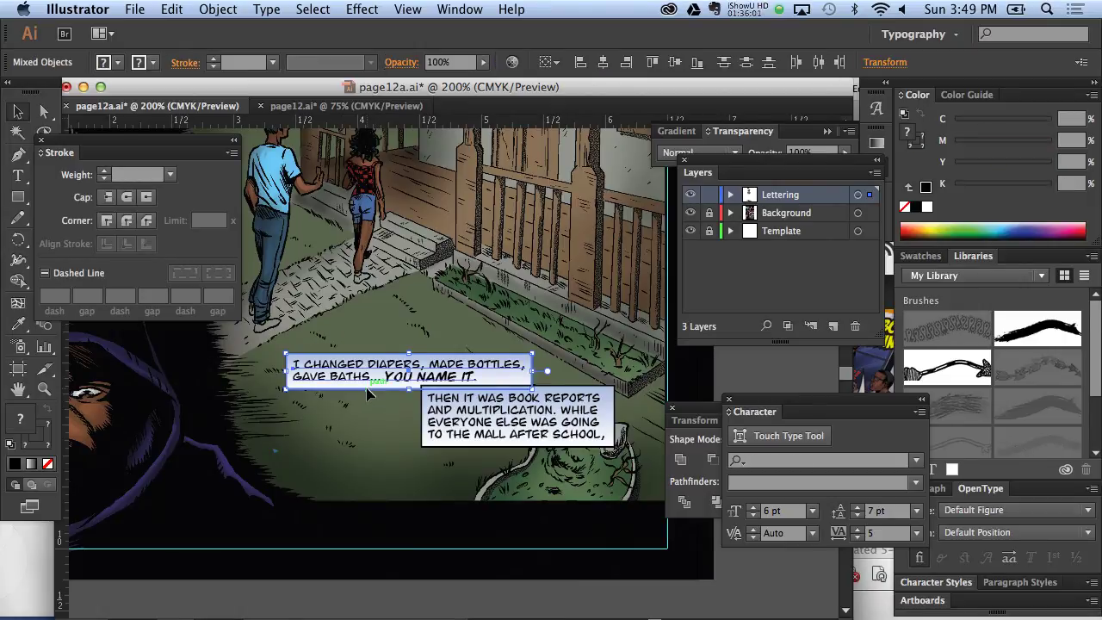
pyautogui.press('Right')
pyautogui.press('Right')
pyautogui.press('Right')
pyautogui.press('Right')
pyautogui.press('Right')
pyautogui.press('Right')
pyautogui.press('Right')
pyautogui.press('Right')
pyautogui.press('Right')
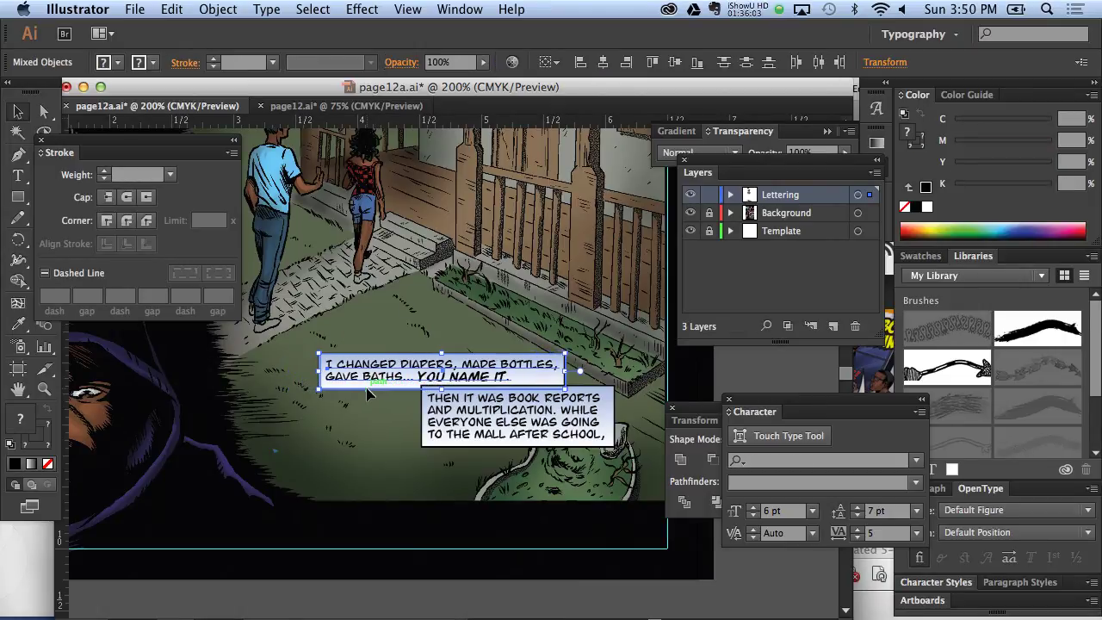
pyautogui.press('Right')
pyautogui.press('Right')
pyautogui.press('Right')
pyautogui.press('Right')
pyautogui.press('Right')
pyautogui.press('Right')
pyautogui.press('Right')
pyautogui.press('Right')
pyautogui.press('Right')
pyautogui.press('Right')
pyautogui.press('Right')
pyautogui.press('Right')
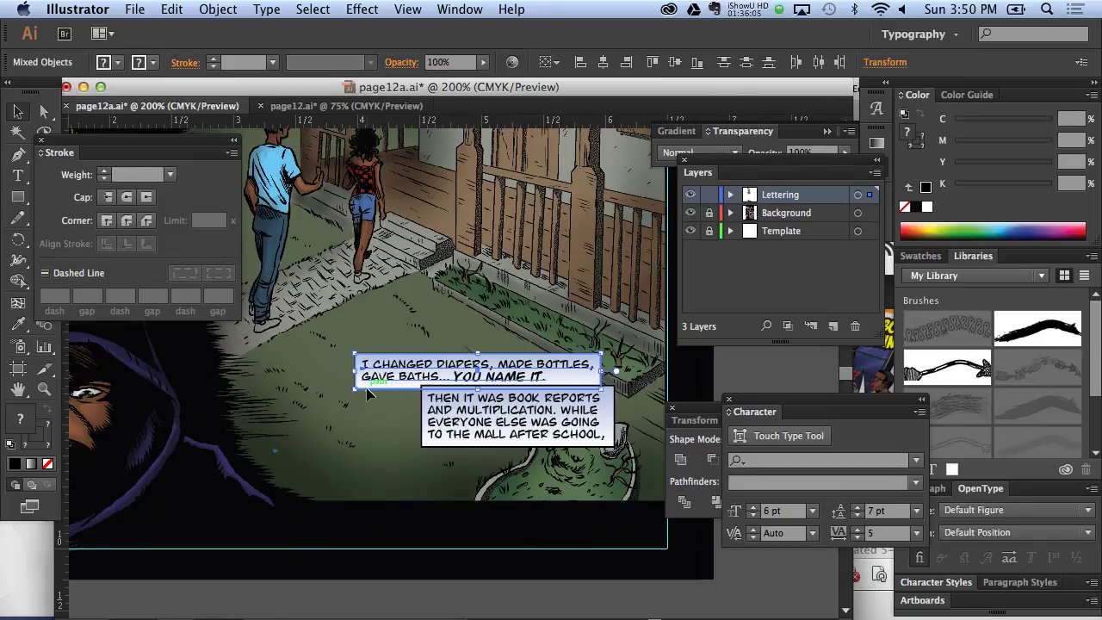
pyautogui.press('Right')
pyautogui.press('Right')
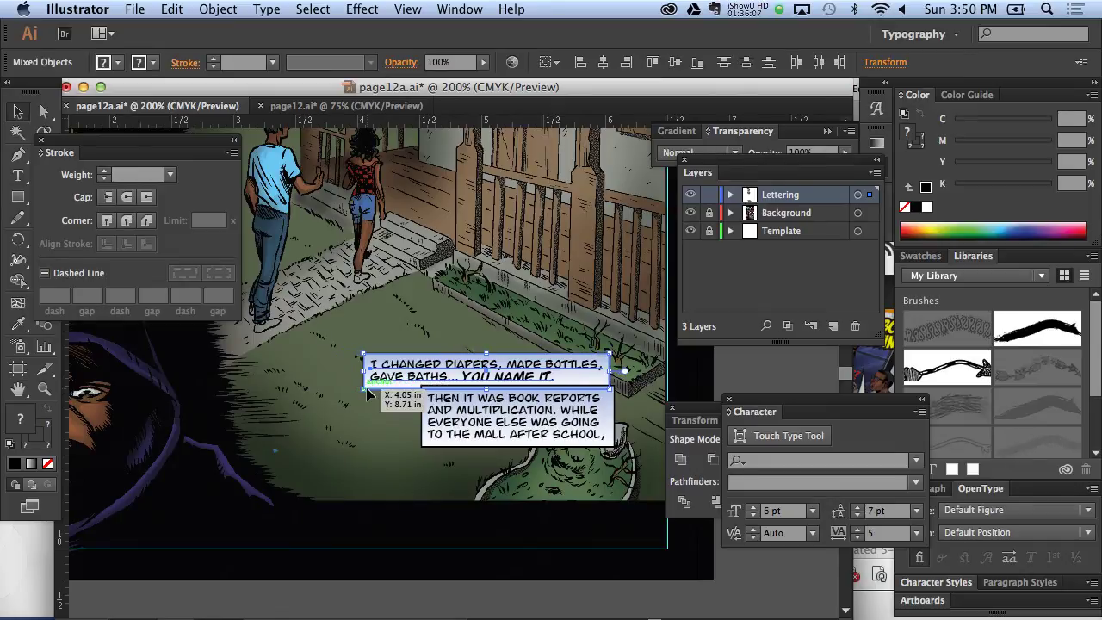
pyautogui.press('Right')
pyautogui.press('Right')
pyautogui.click(347, 327)
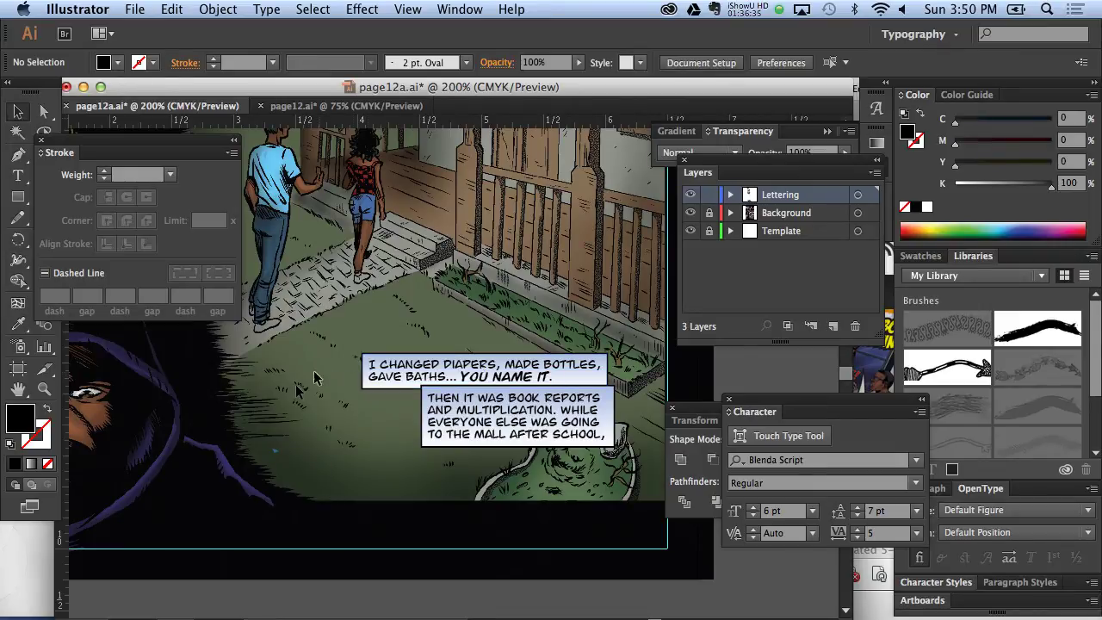
pyautogui.hotkey('ctrl', '0')
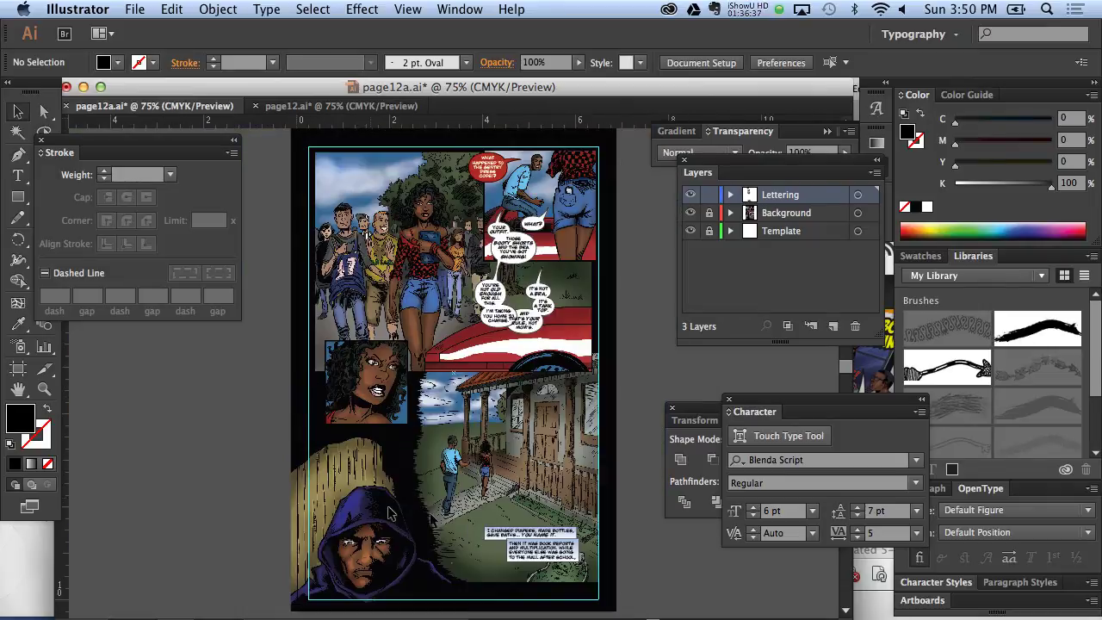
# Step: Drag the three-caption 'After we moved back to Jersey' group under the girl's close-up
pyautogui.click(343, 106)
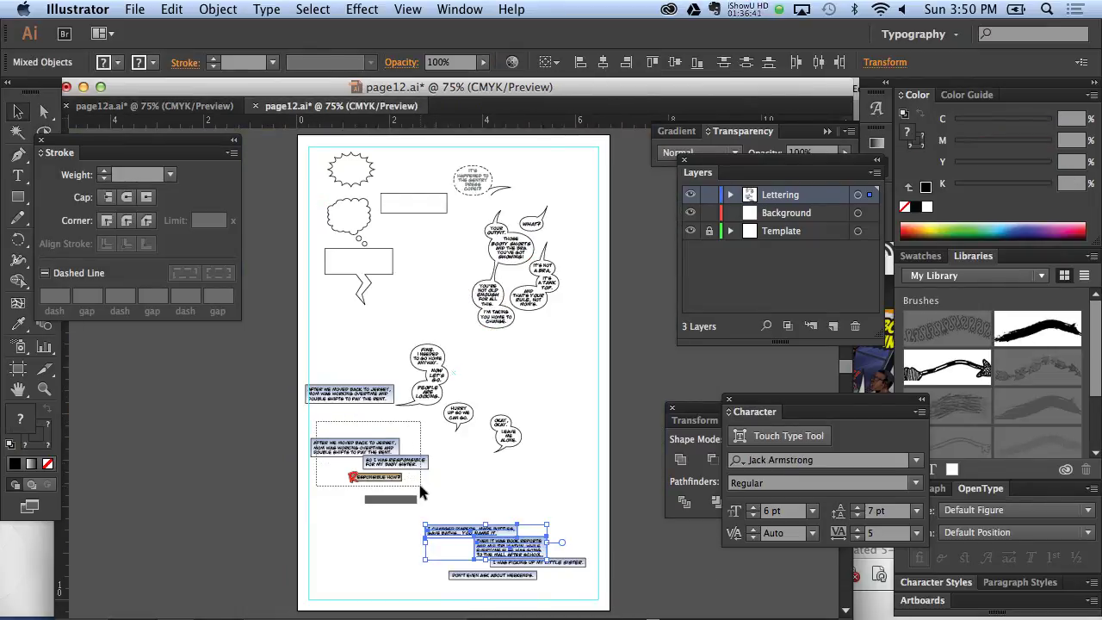
pyautogui.click(412, 471)
pyautogui.moveTo(234, 102)
pyautogui.mouseDown()
pyautogui.moveTo(430, 374)
pyautogui.moveTo(365, 449)
pyautogui.mouseUp()
pyautogui.click(234, 444)
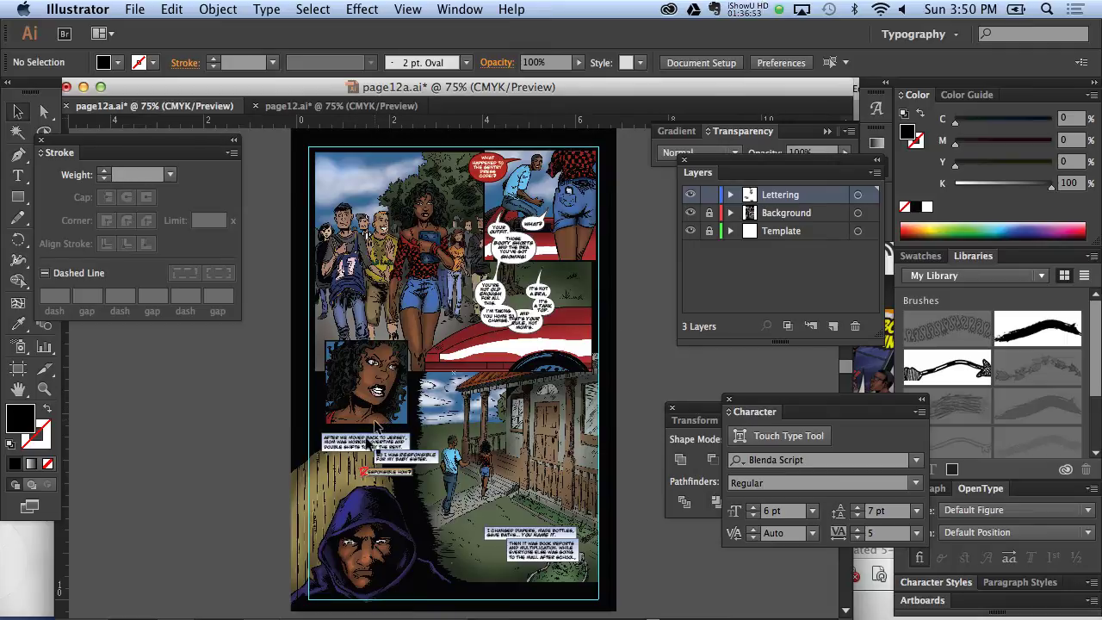
pyautogui.click(529, 552)
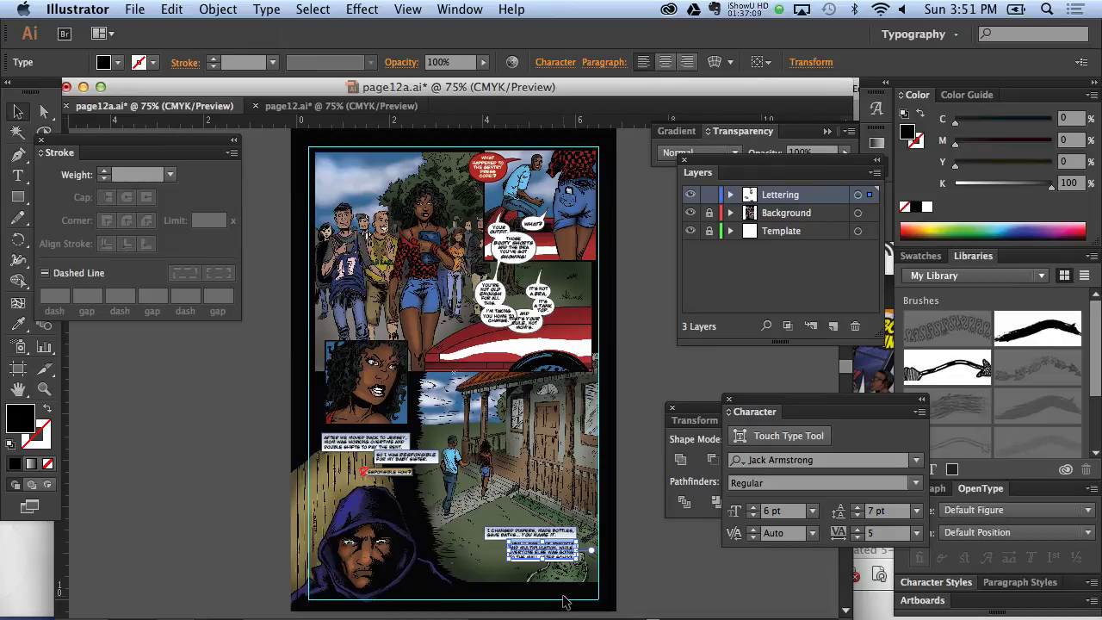
pyautogui.click(268, 362)
# Step: Return to the page12.ai lettering page and zoom to 100%
pyautogui.click(293, 107)
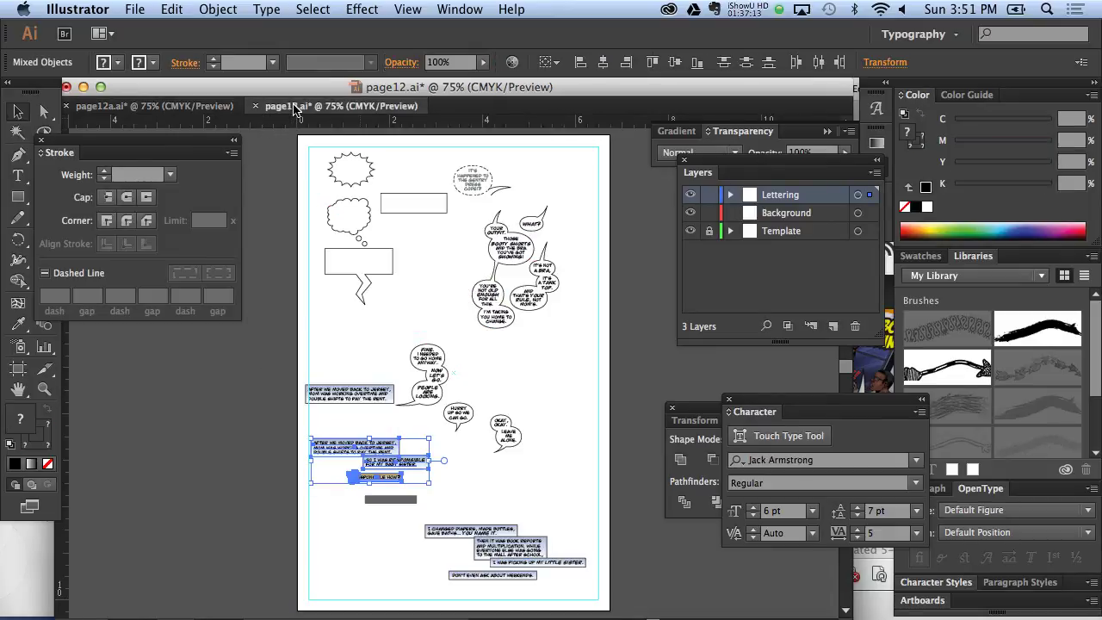
pyautogui.click(44, 389)
pyautogui.click(443, 308)
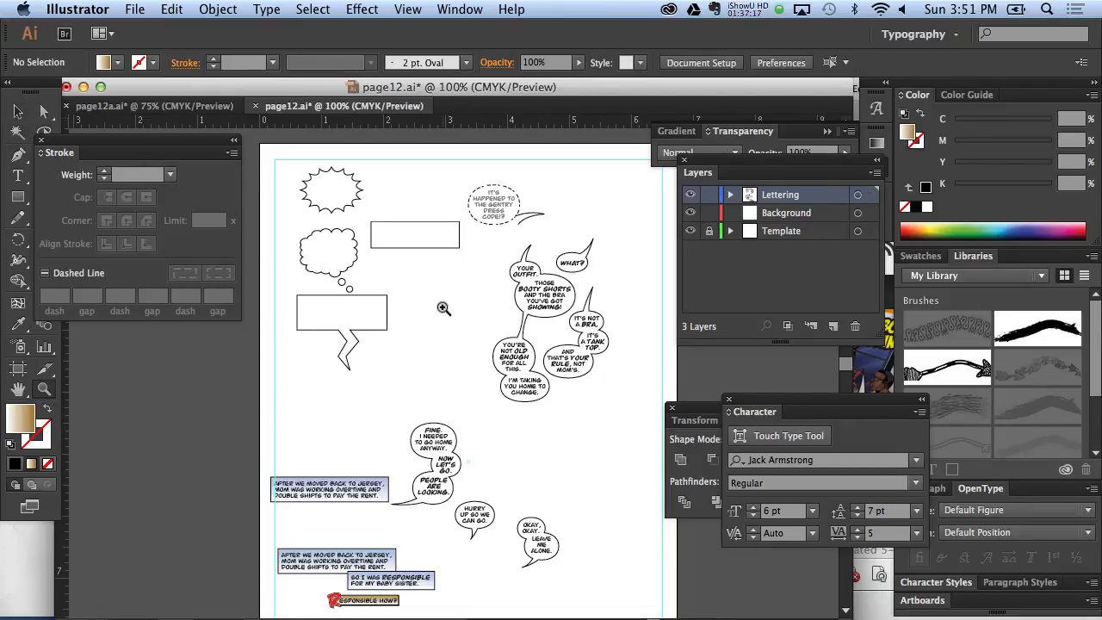
# Step: Zoom the lettering page to 150% and move its window down to bring Chrome forward
pyautogui.click(469, 353)
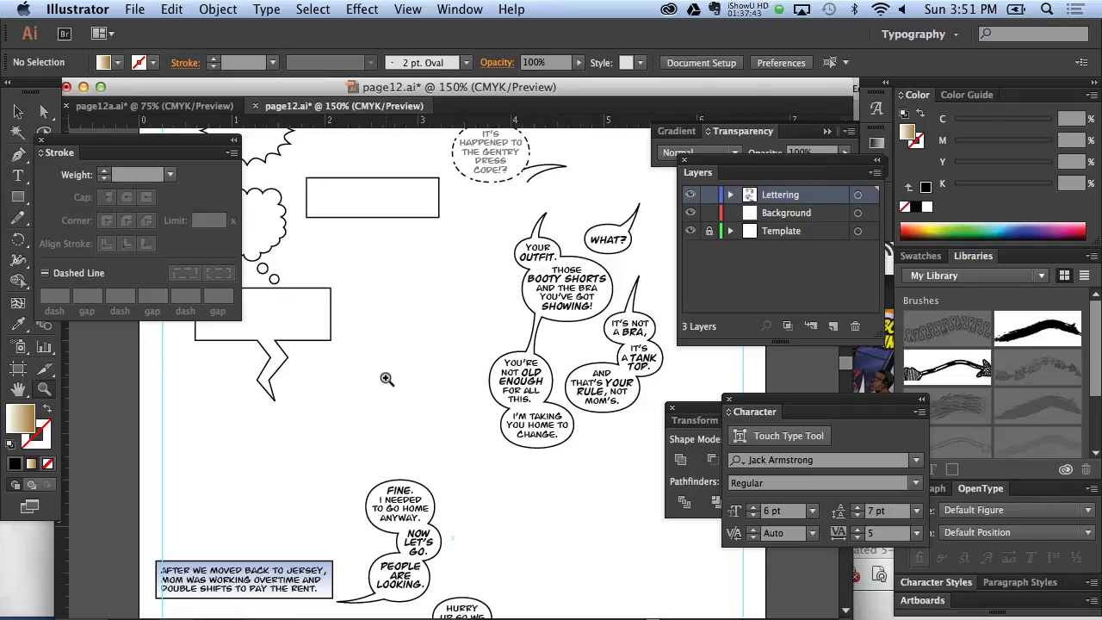
pyautogui.click(17, 175)
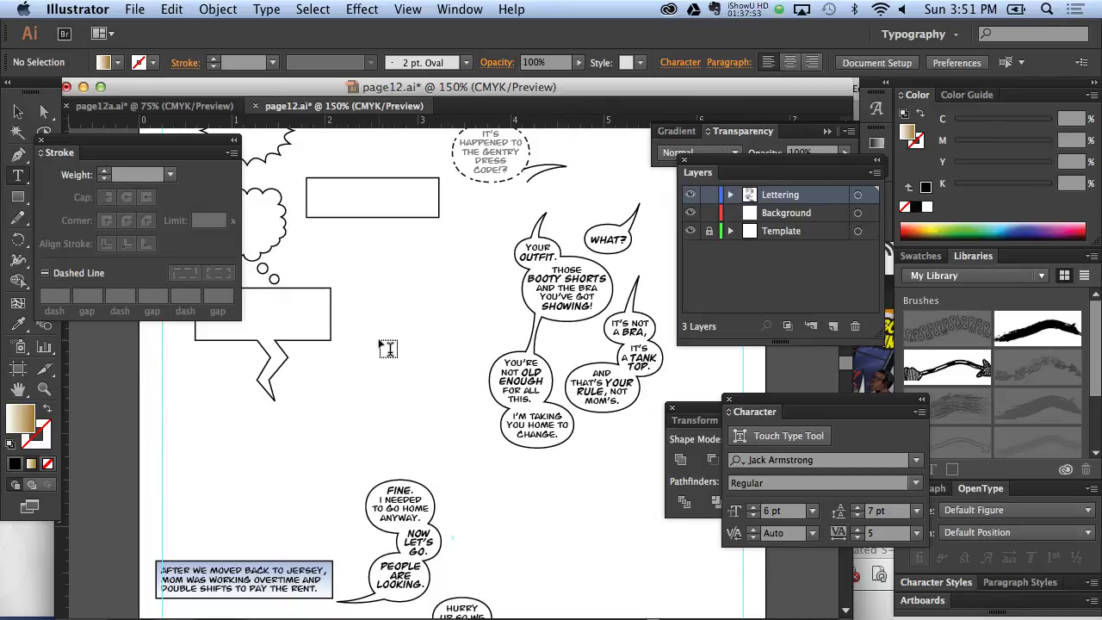
pyautogui.moveTo(572, 94); pyautogui.dragTo(574, 289)
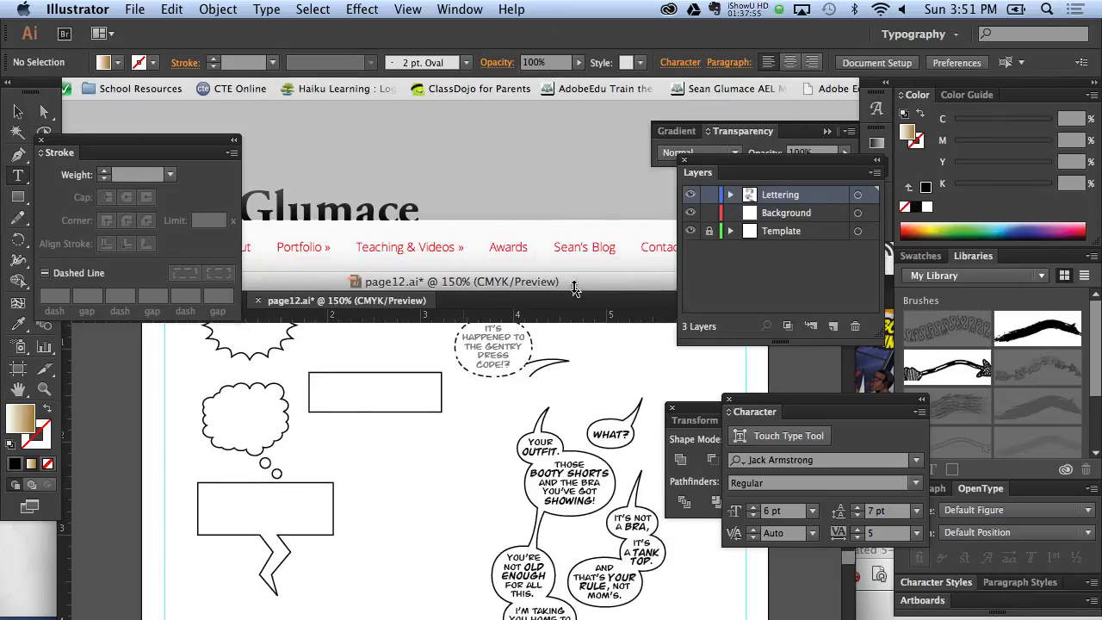
pyautogui.click(568, 198)
pyautogui.moveTo(665, 247)
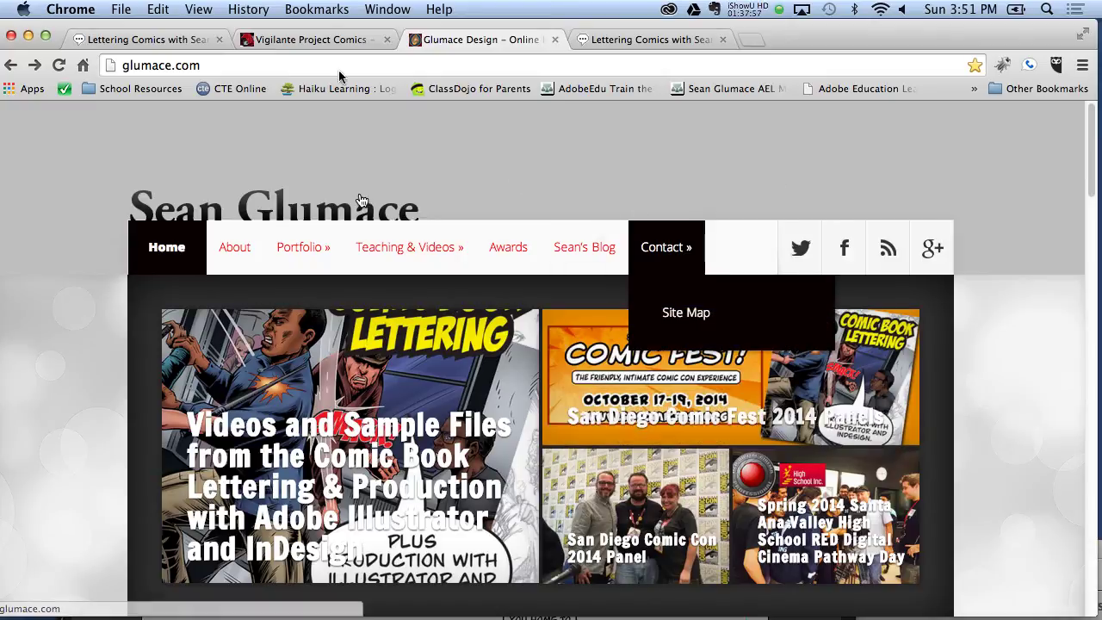
# Step: From the Lettering Comics tab, go to Comicraft's Sound Effect SFX Fonts category
pyautogui.click(289, 39)
pyautogui.click(142, 38)
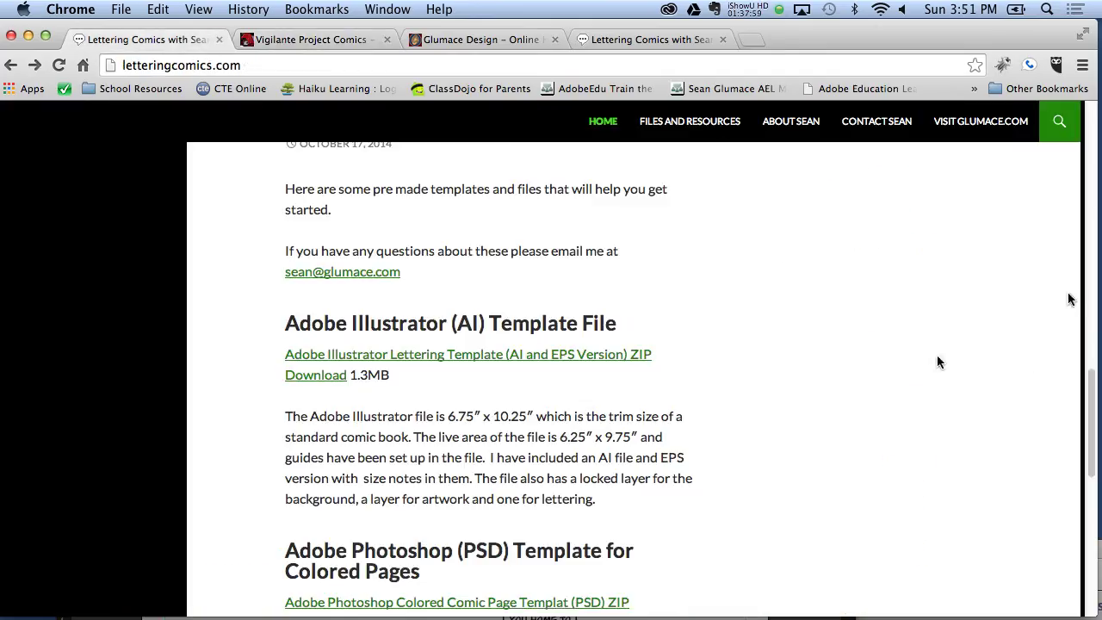
pyautogui.moveTo(1089, 404); pyautogui.dragTo(1083, 186)
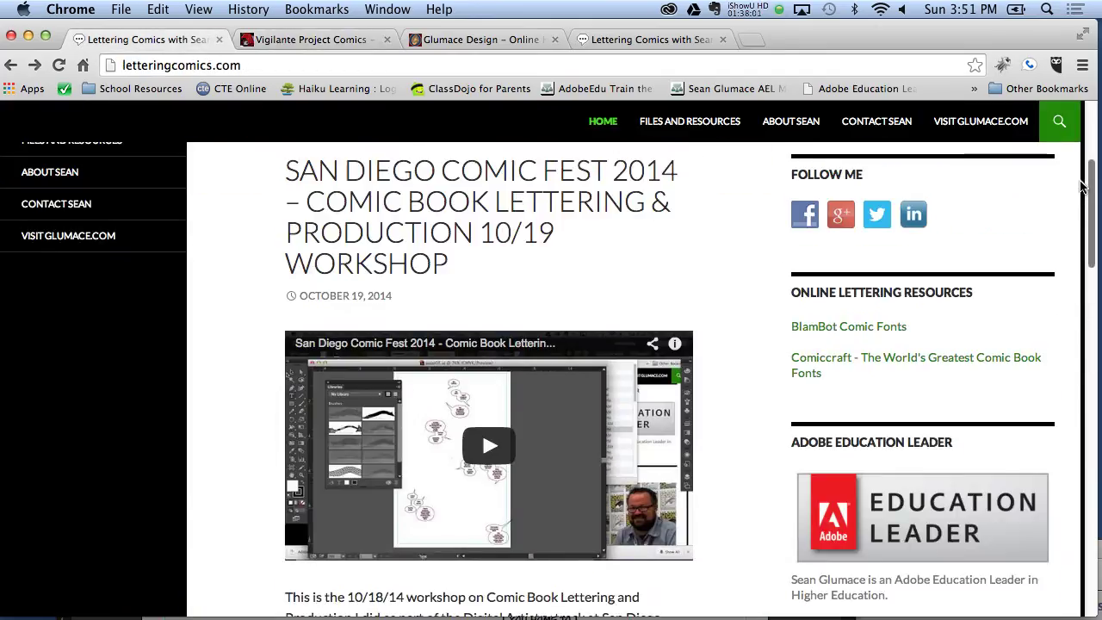
pyautogui.click(901, 359)
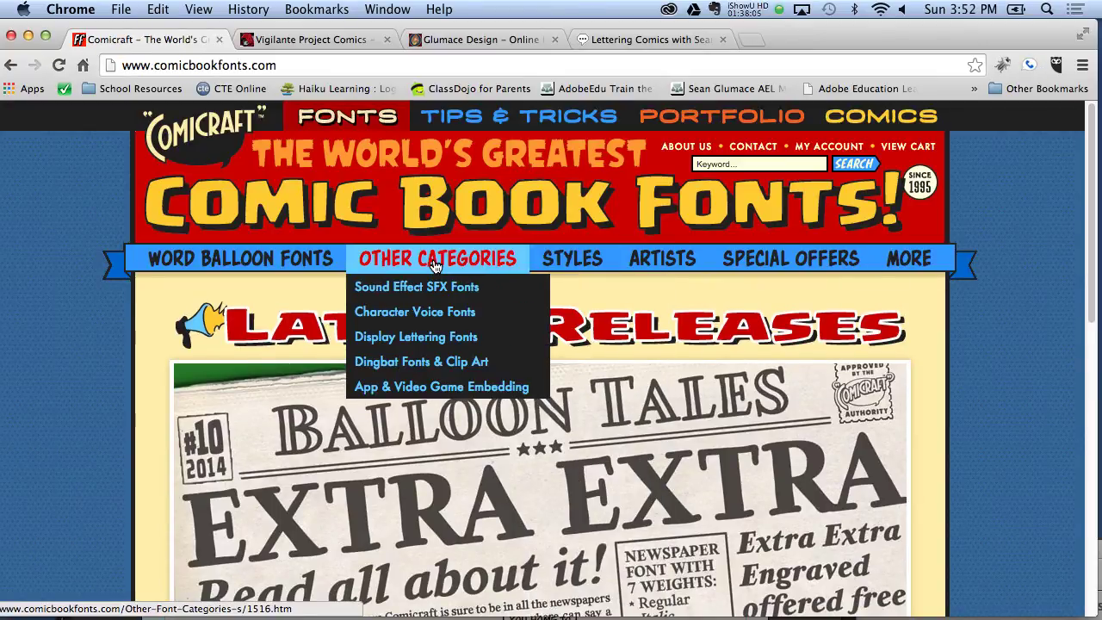
pyautogui.click(417, 286)
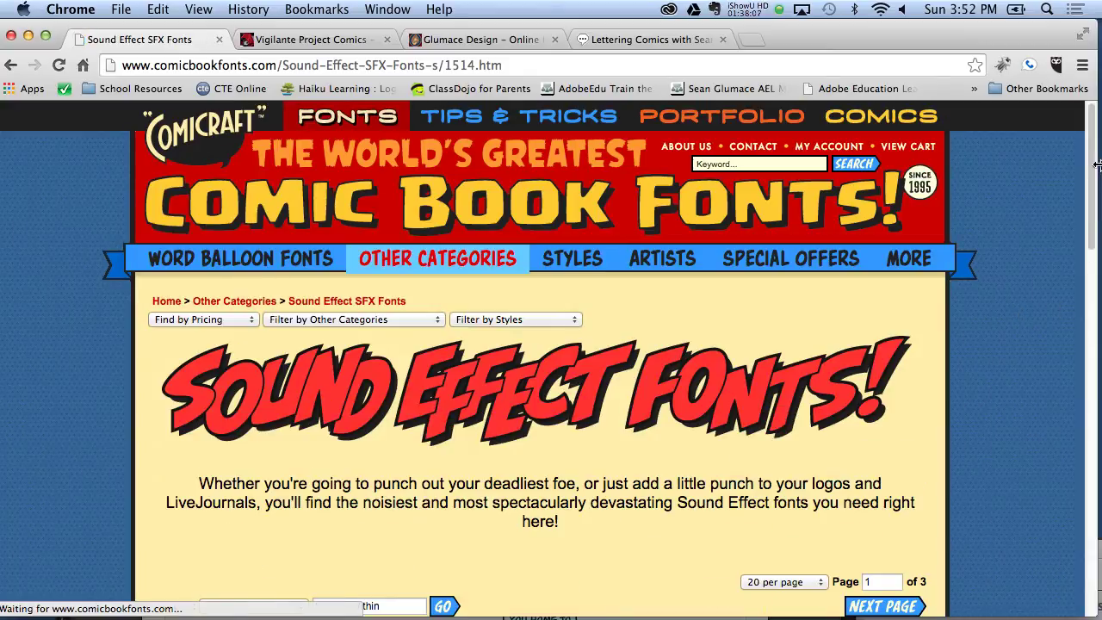
pyautogui.moveTo(1096, 164); pyautogui.dragTo(1076, 332)
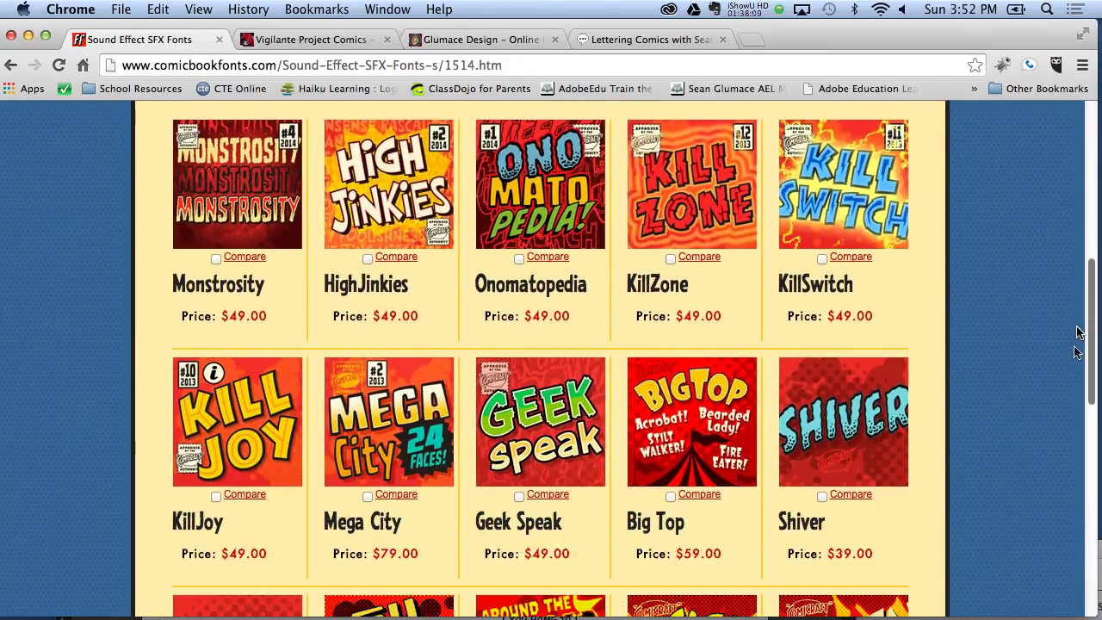
pyautogui.moveTo(1076, 332); pyautogui.dragTo(1076, 175)
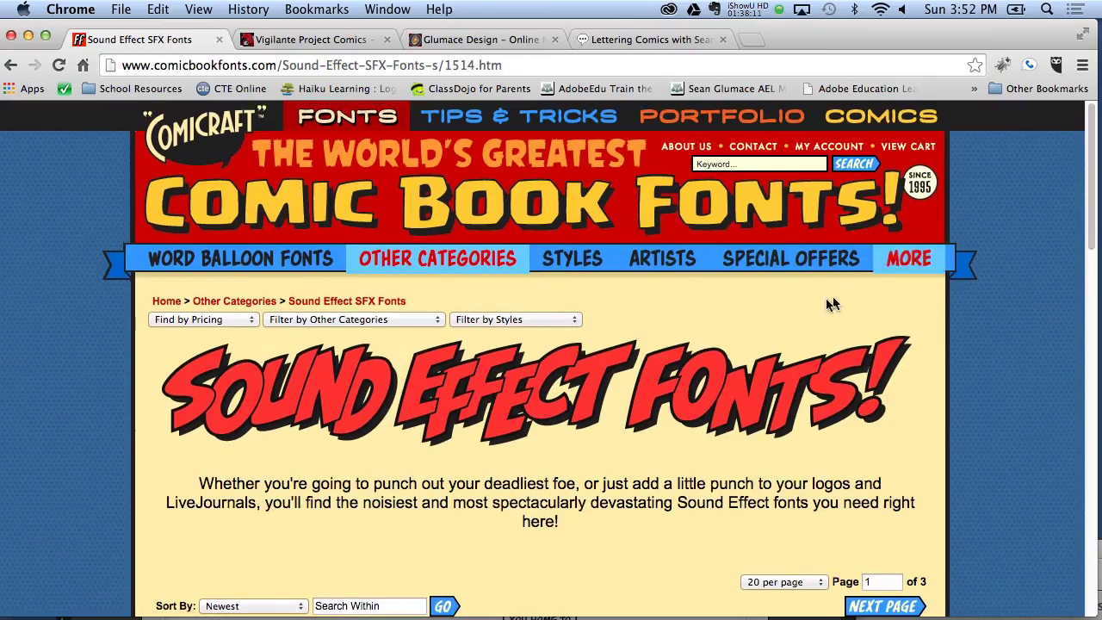
pyautogui.moveTo(790, 258)
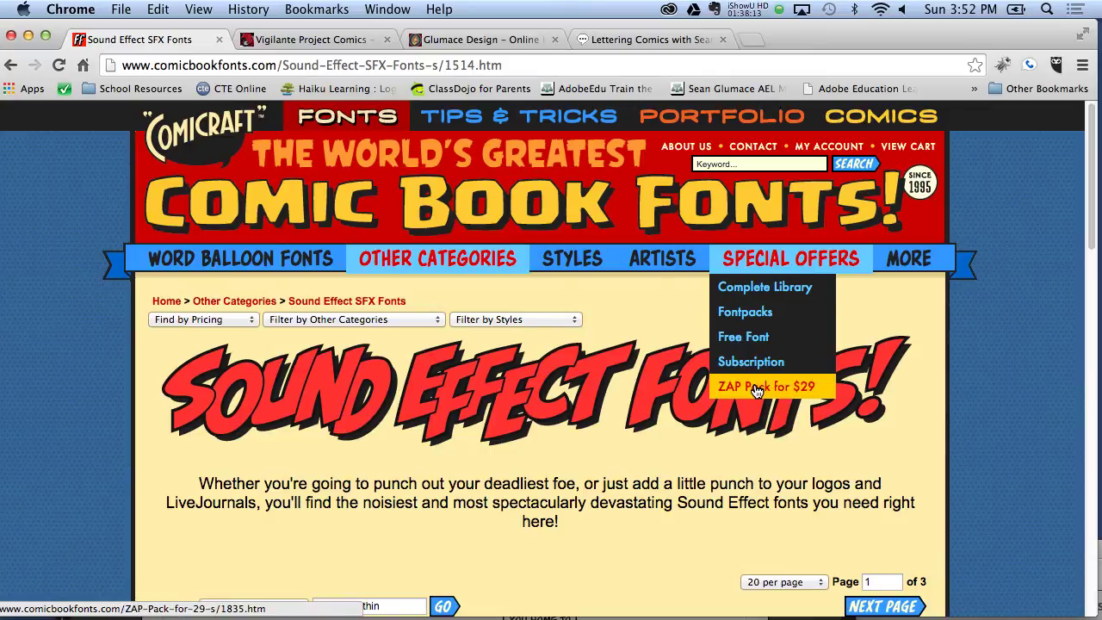
# Step: Open the Wild And Crazy ZAP Pack page via Special Offers and enlarge its sample image
pyautogui.click(756, 390)
pyautogui.moveTo(1090, 184); pyautogui.dragTo(1091, 281)
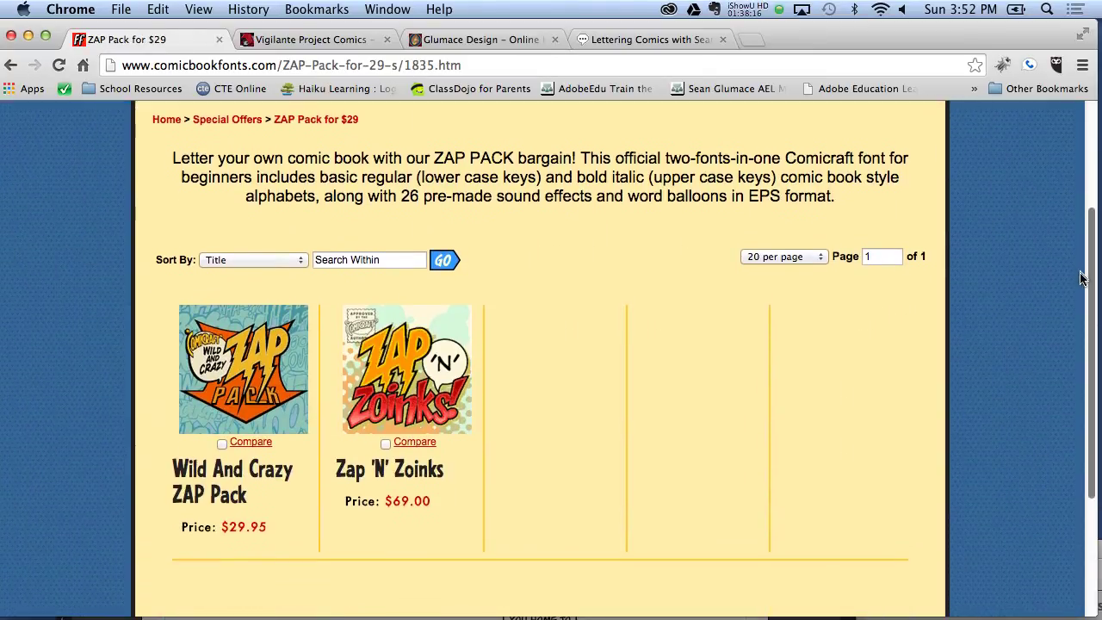
pyautogui.click(278, 408)
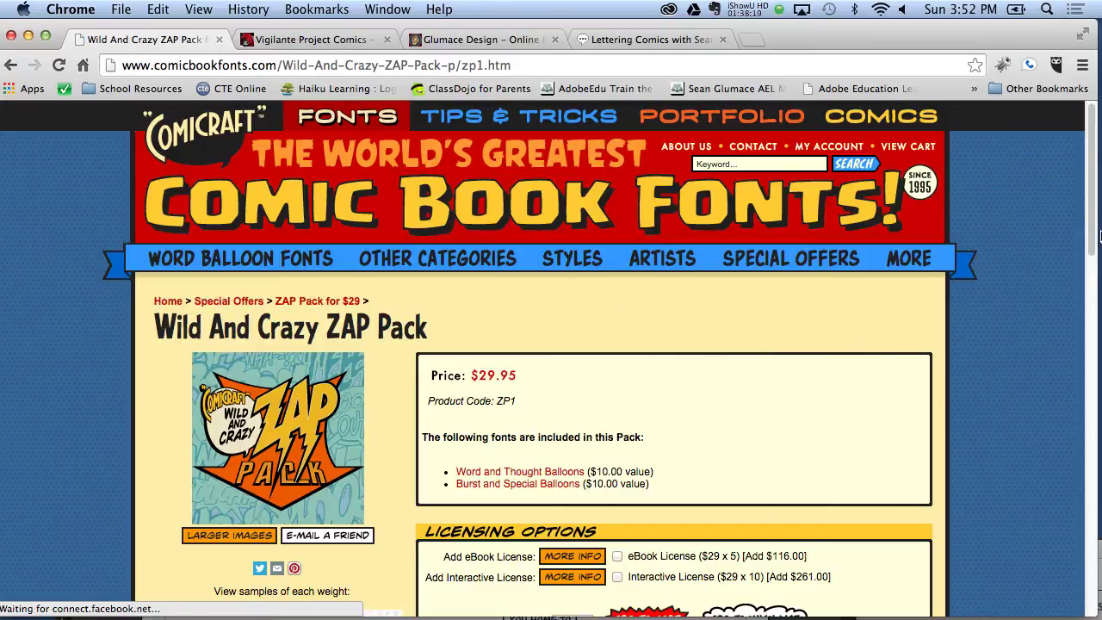
pyautogui.moveTo(1099, 235)
pyautogui.mouseDown()
pyautogui.moveTo(1080, 353)
pyautogui.moveTo(1049, 251)
pyautogui.mouseUp()
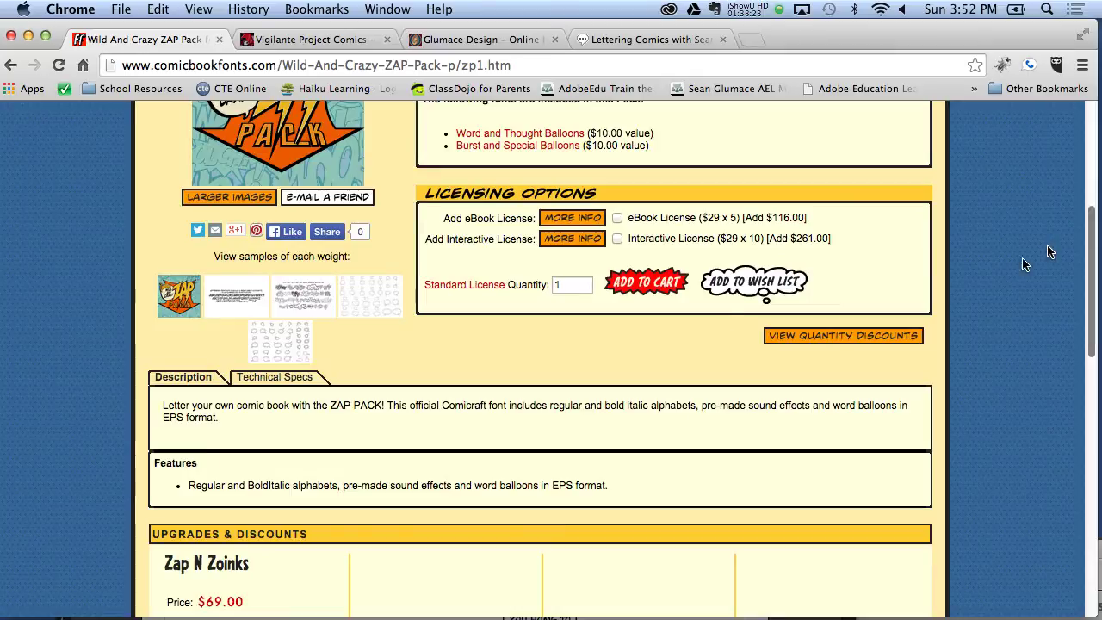
pyautogui.click(307, 291)
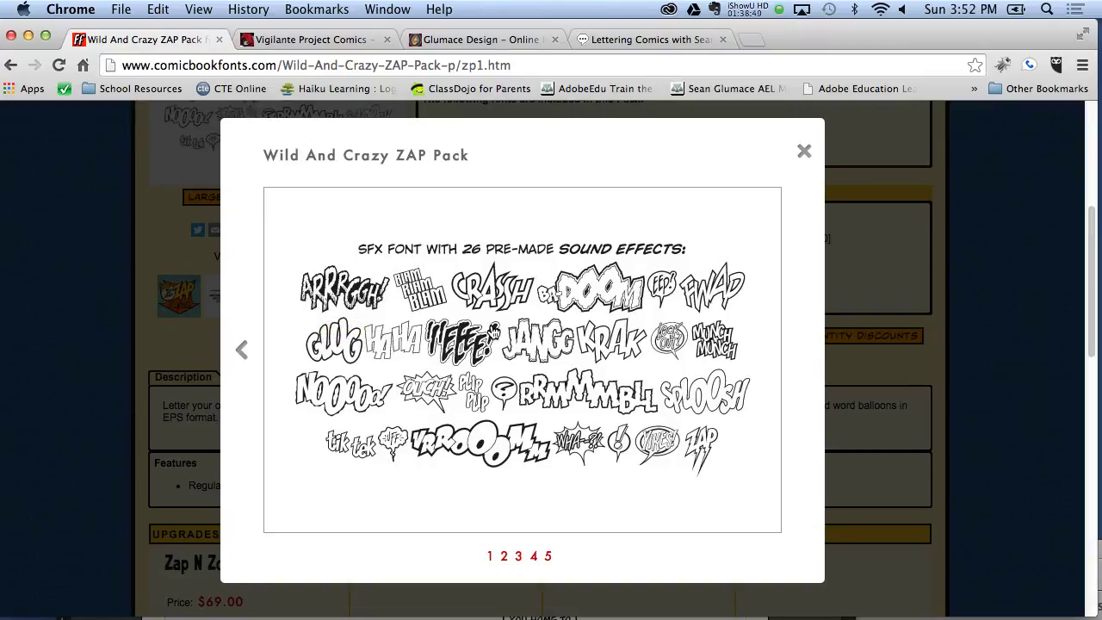
pyautogui.moveTo(654, 362)
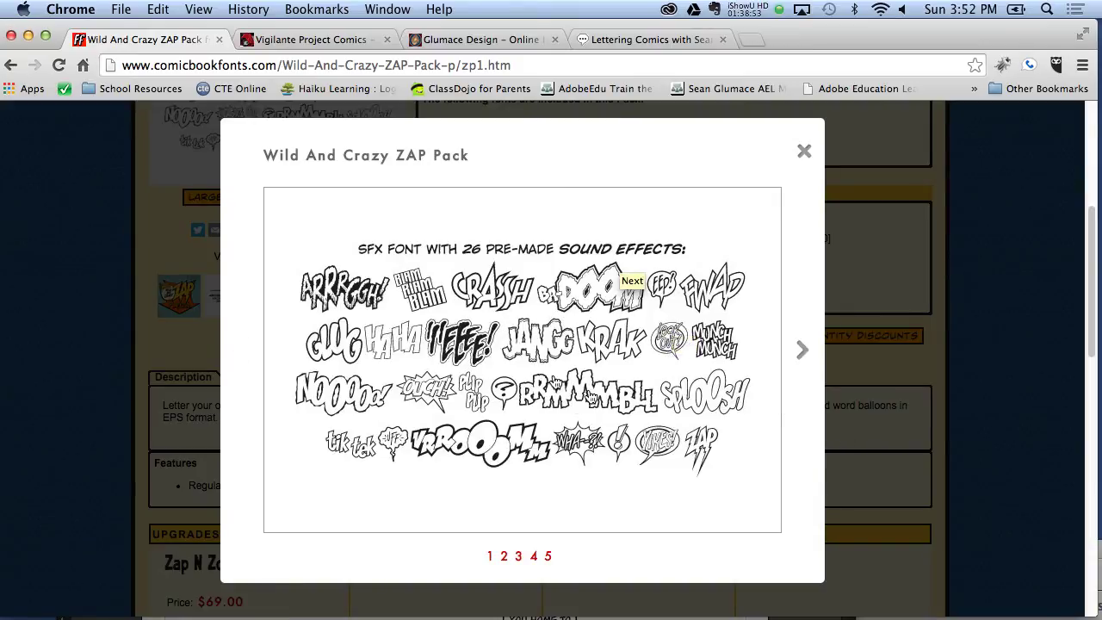
# Step: Page through the ZAP Pack's logo, balloon, burst and lettering samples, then close the viewer
pyautogui.click(538, 556)
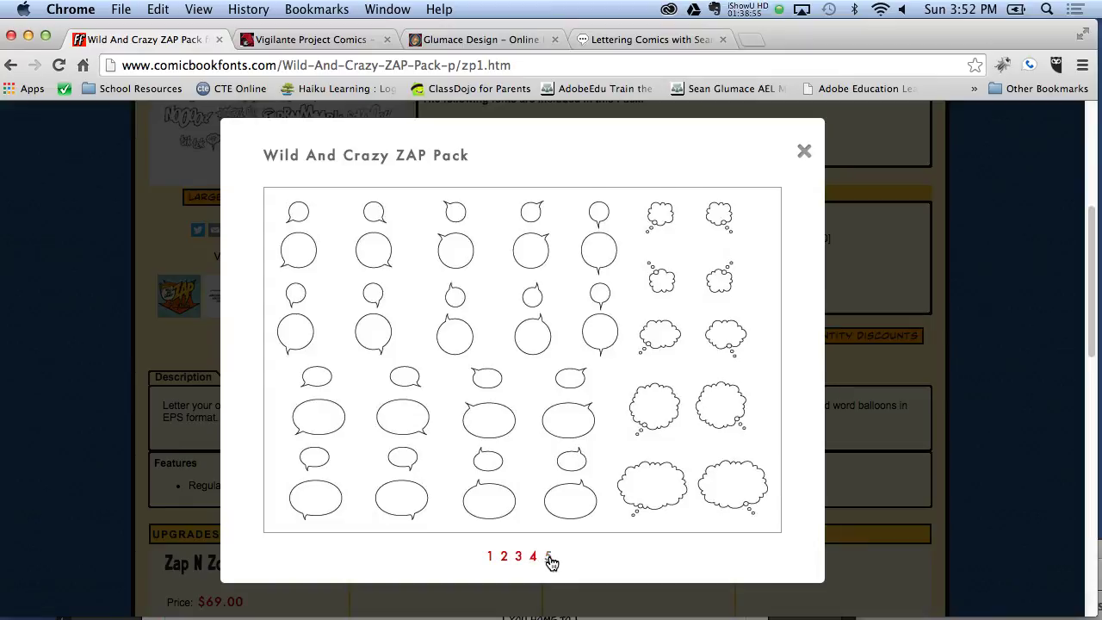
pyautogui.click(540, 557)
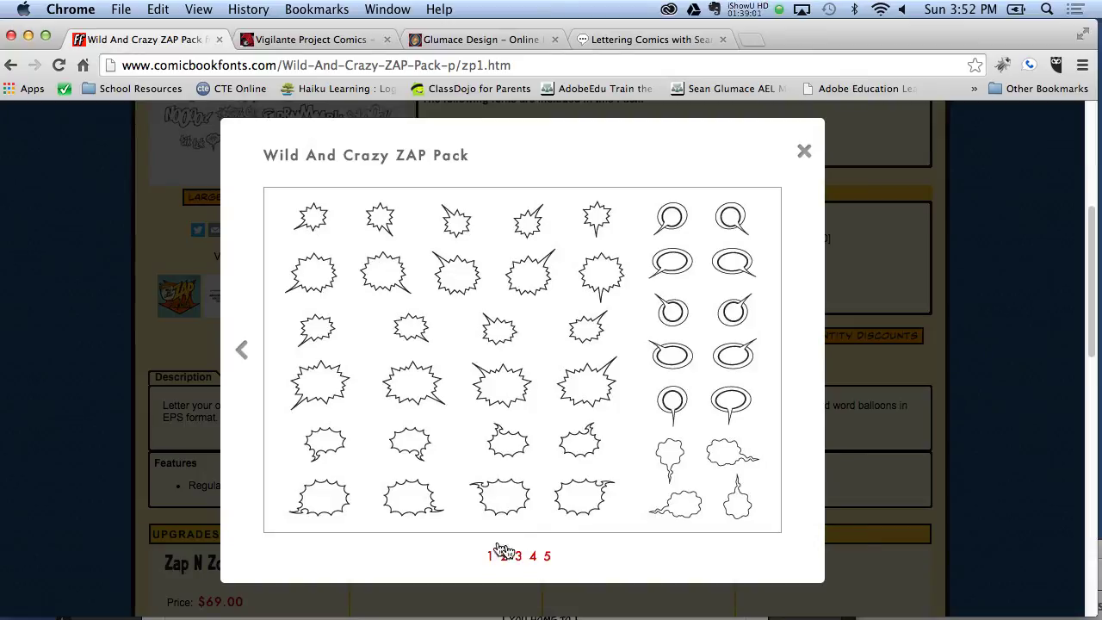
pyautogui.click(511, 556)
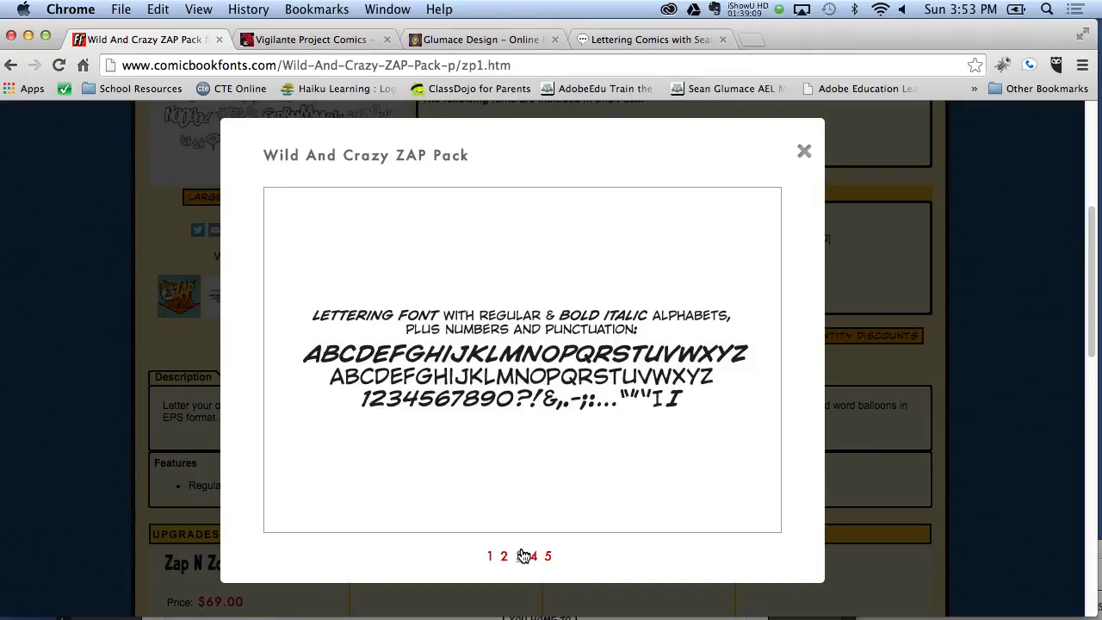
pyautogui.click(490, 556)
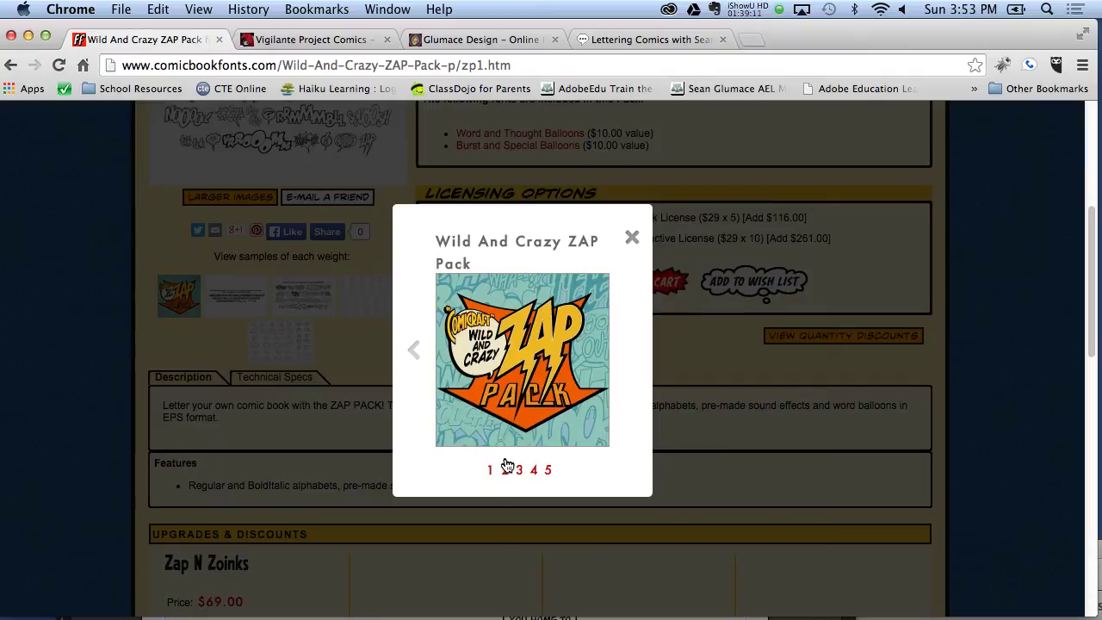
pyautogui.click(506, 470)
pyautogui.click(533, 556)
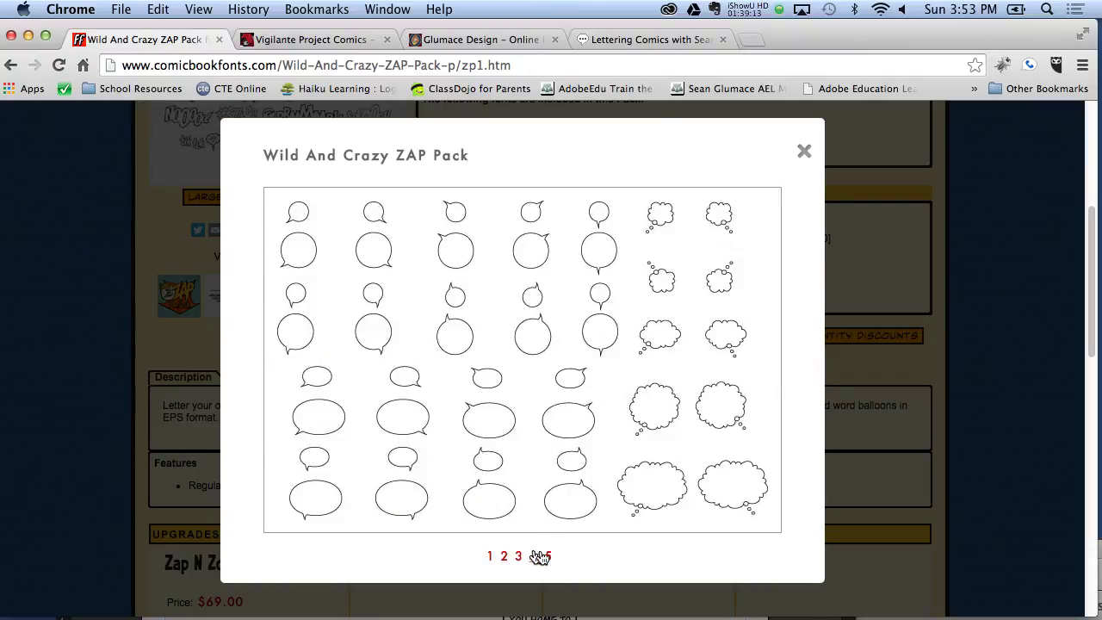
pyautogui.click(539, 557)
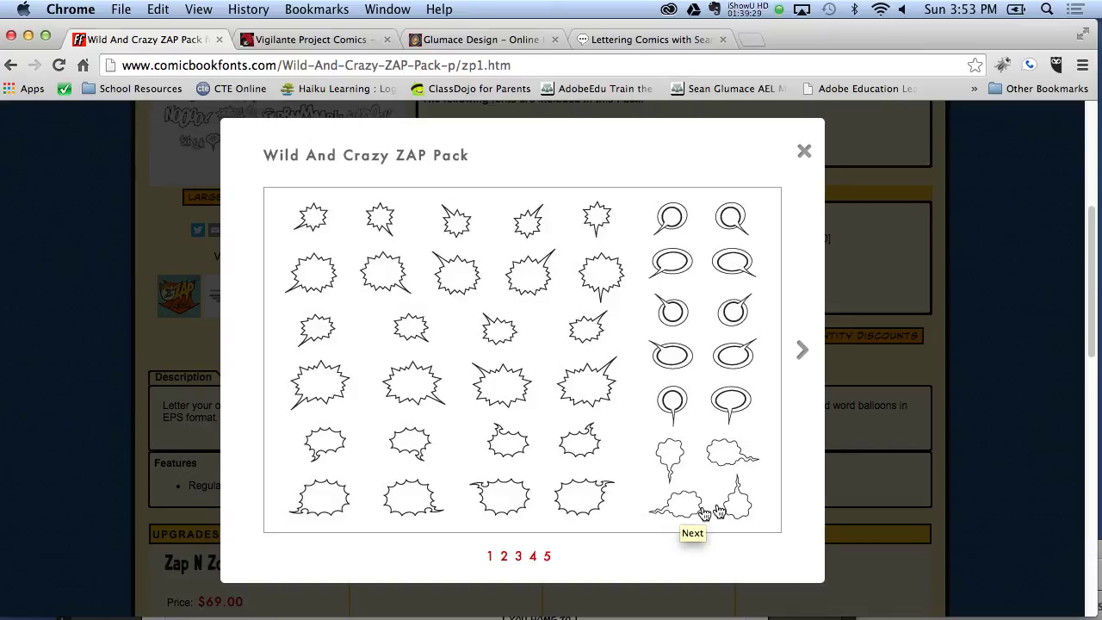
pyautogui.click(802, 150)
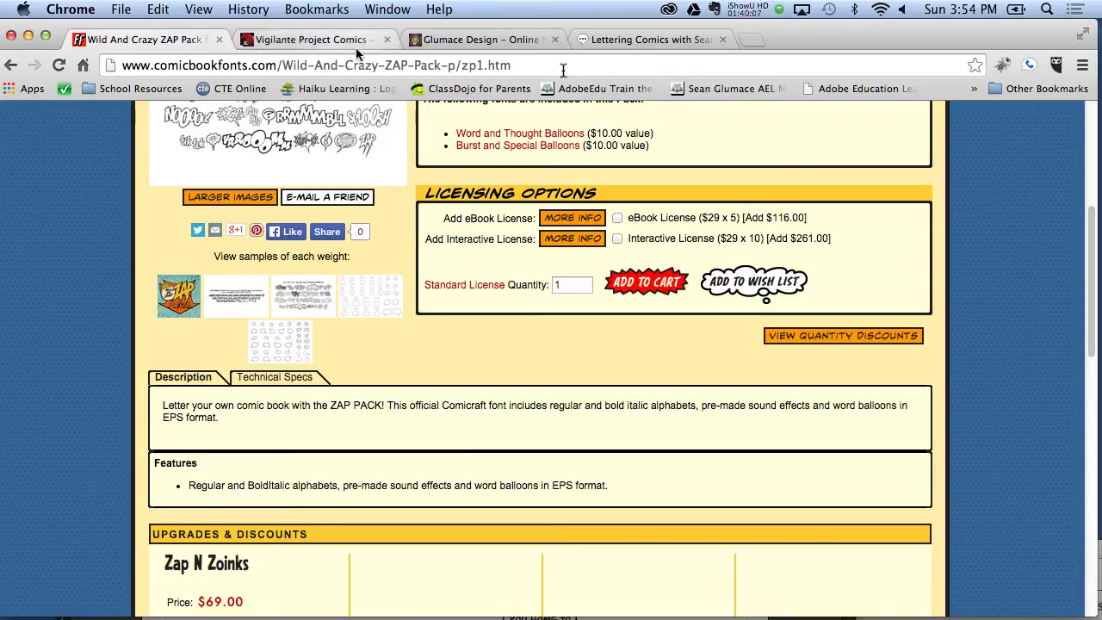
# Step: Cycle through the open Chrome tabs back to the ZAP Pack page, then return to Illustrator
pyautogui.click(632, 40)
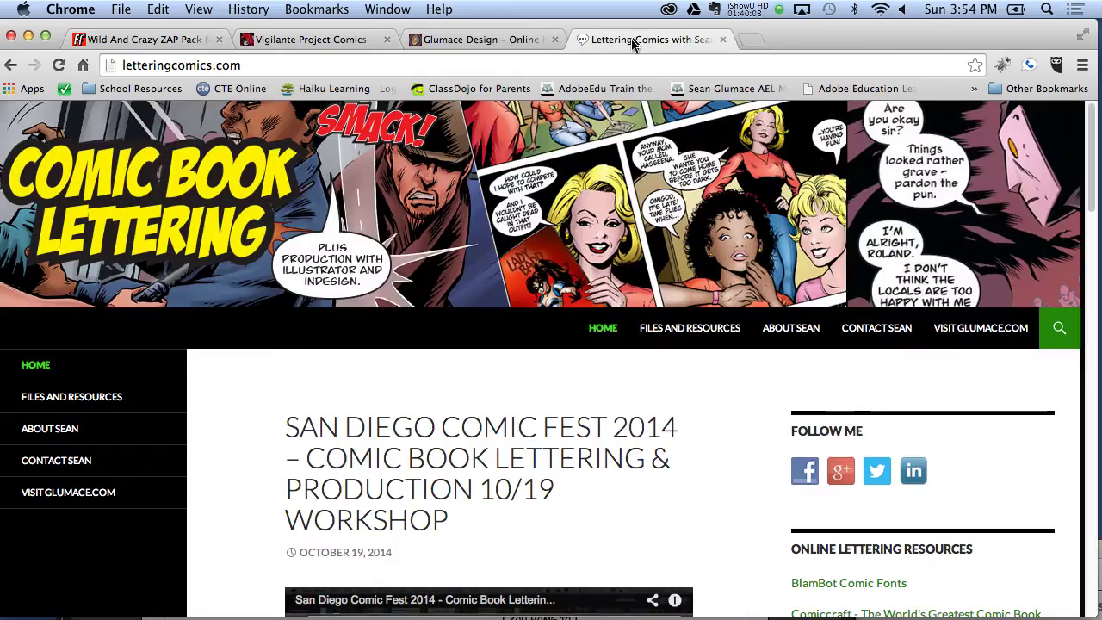
pyautogui.click(465, 42)
pyautogui.click(357, 40)
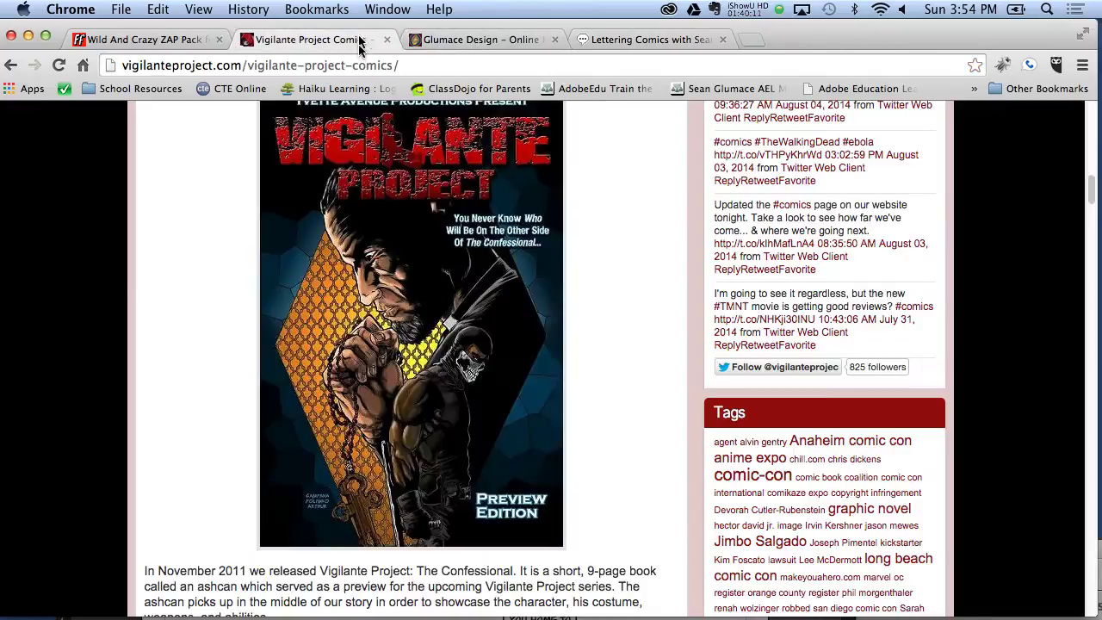
pyautogui.click(191, 42)
pyautogui.click(398, 588)
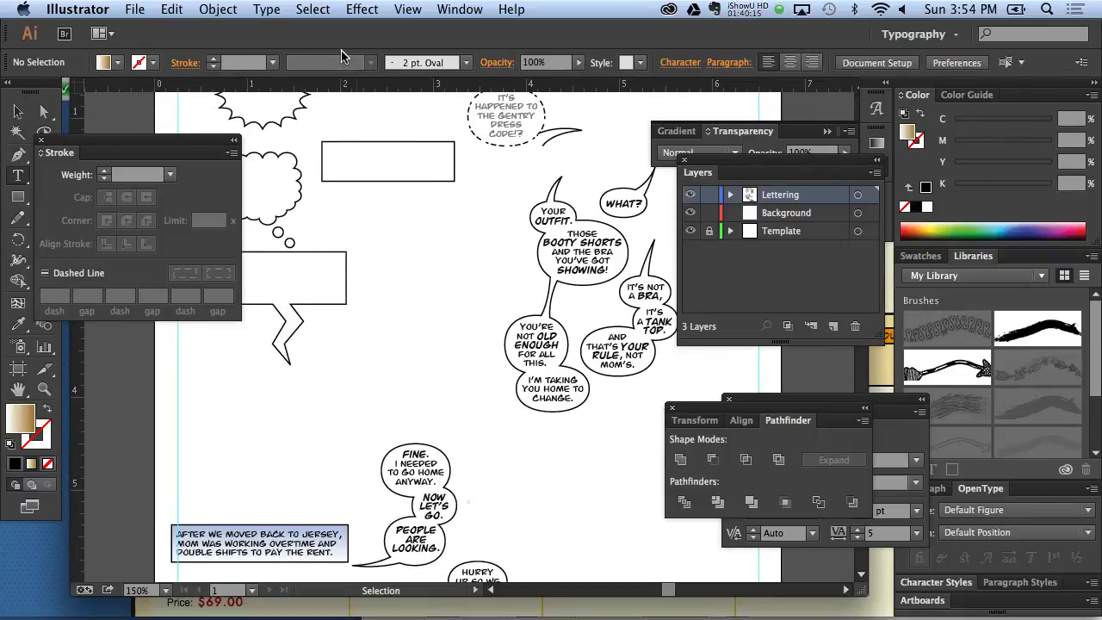
# Step: Add BANG! text to the page and scale it up into large lettering
pyautogui.click(16, 112)
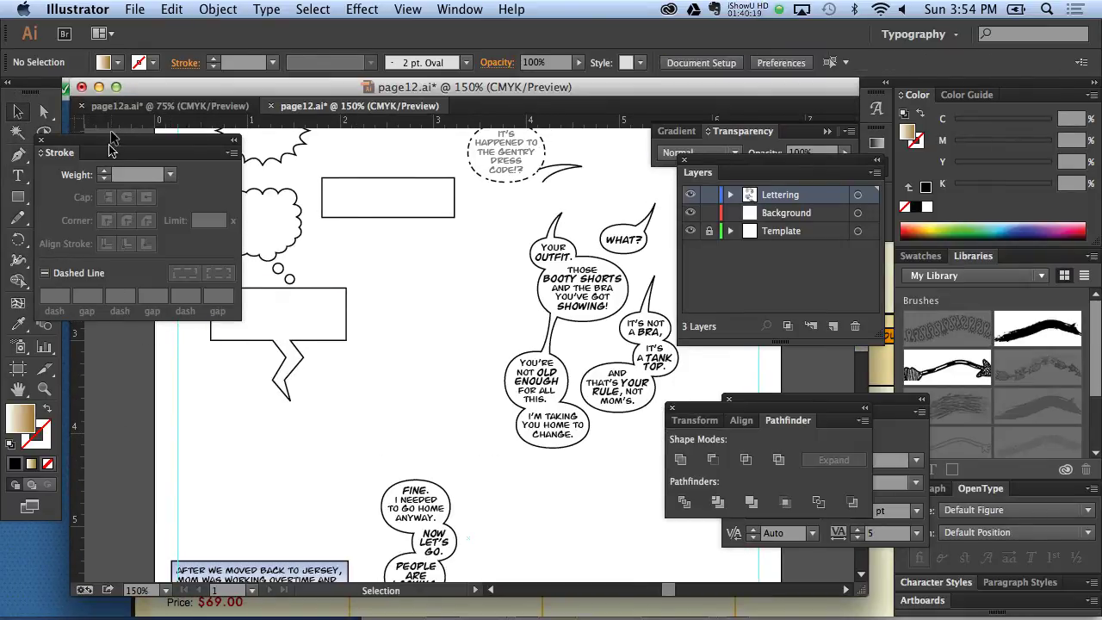
pyautogui.moveTo(112, 142); pyautogui.dragTo(101, 396)
pyautogui.click(17, 175)
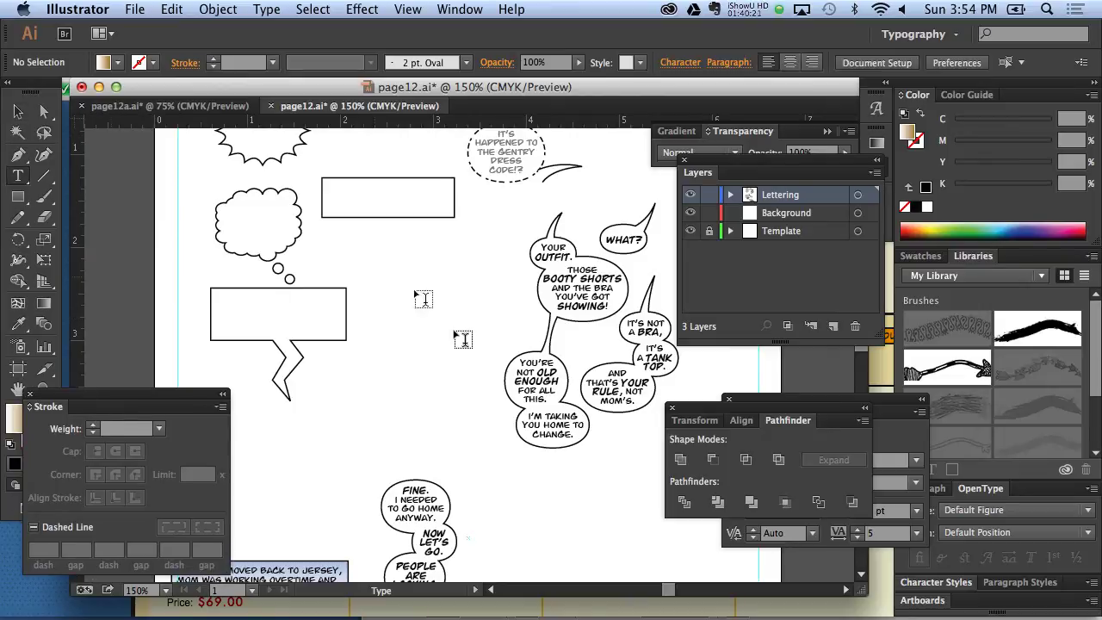
pyautogui.click(431, 387)
pyautogui.write('BANG!')
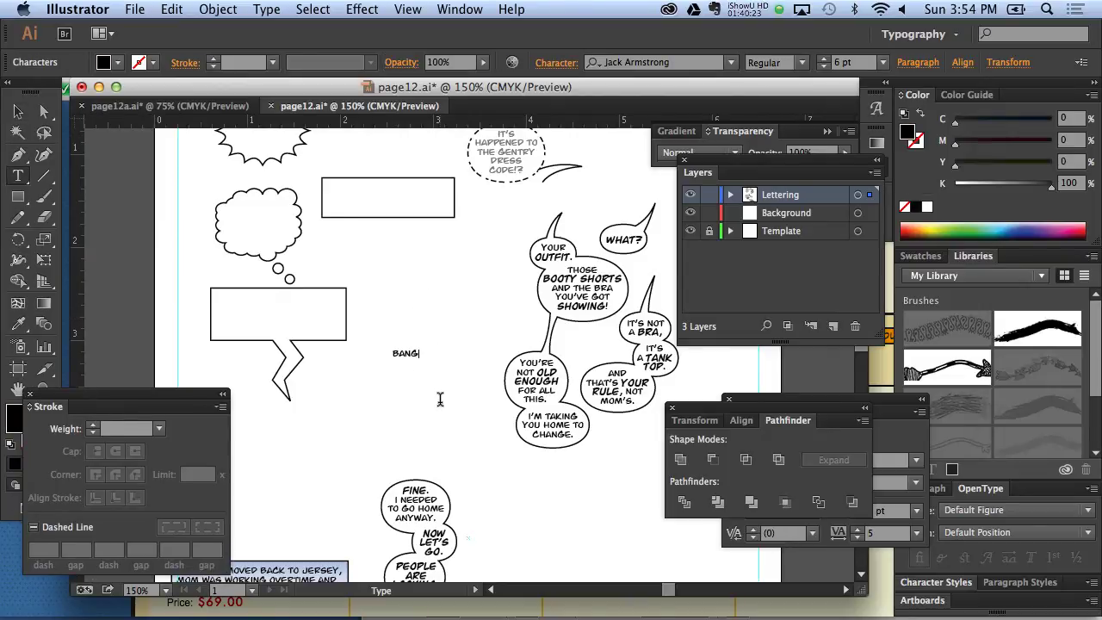
pyautogui.click(16, 112)
pyautogui.moveTo(433, 365); pyautogui.dragTo(627, 439)
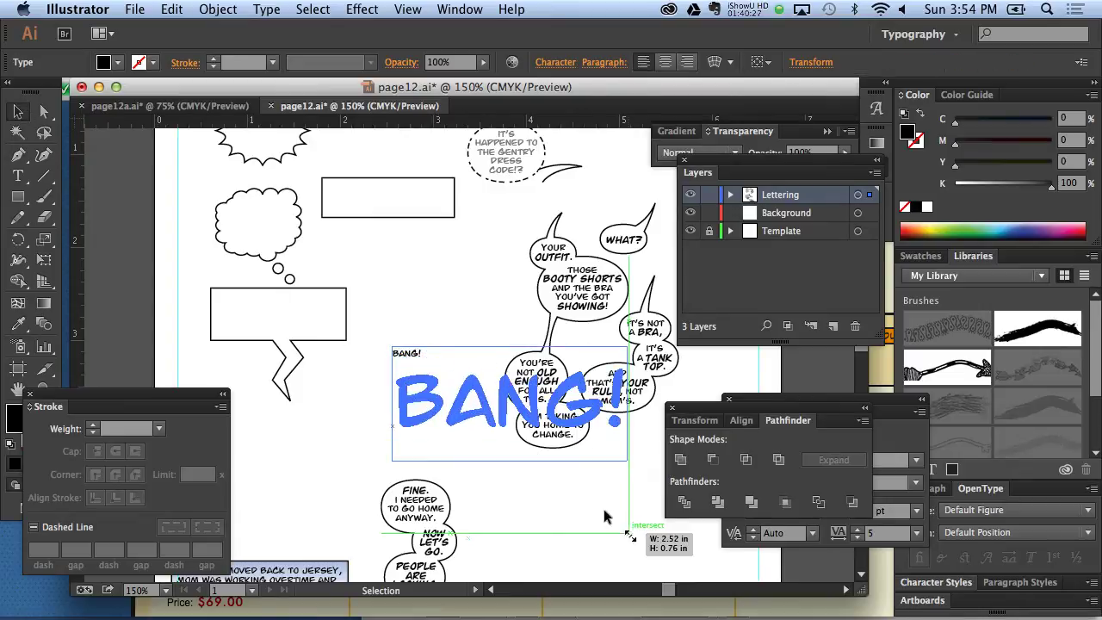
pyautogui.moveTo(462, 403); pyautogui.dragTo(362, 415)
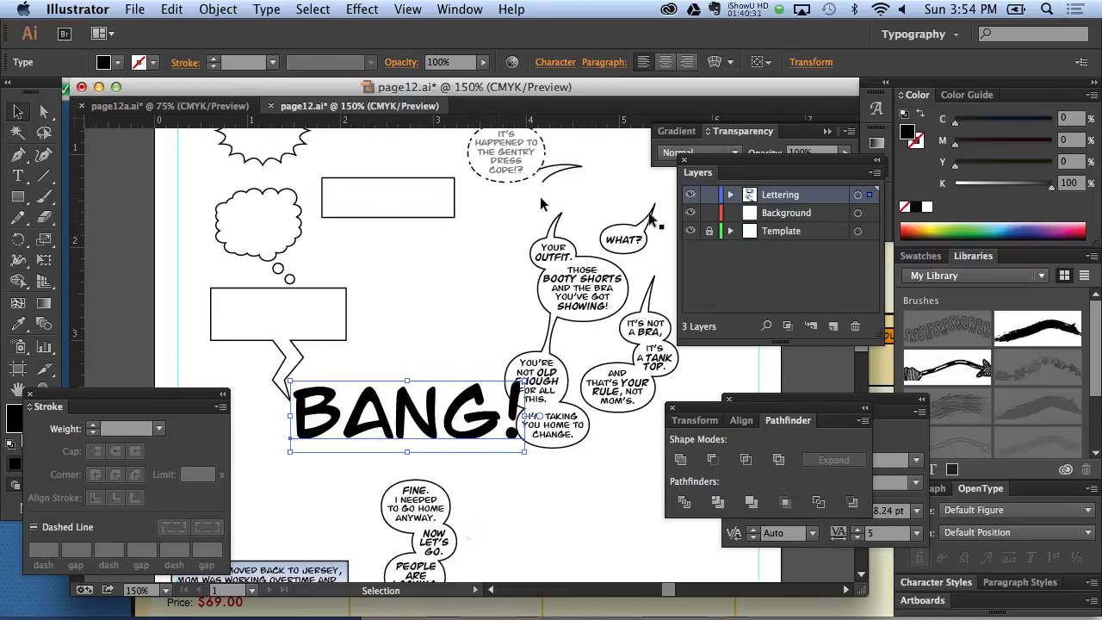
# Step: Set BANG! in the BadaBoom BB font and move it beside the thought balloon
pyautogui.click(17, 175)
pyautogui.tripleClick(444, 420)
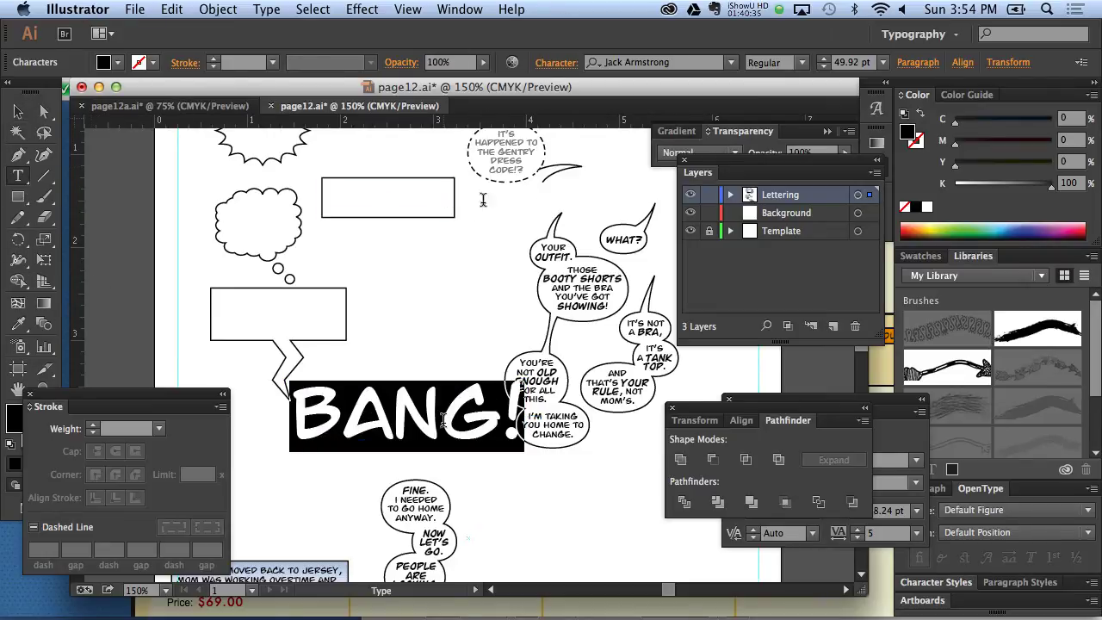
pyautogui.doubleClick(644, 63)
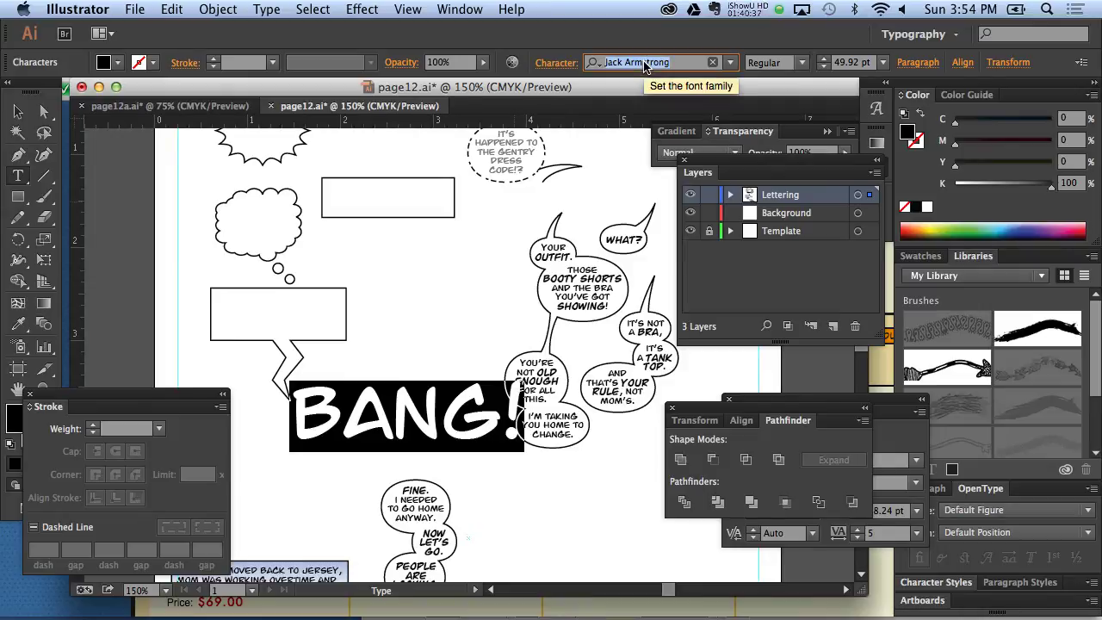
pyautogui.write('bada')
pyautogui.press('Return')
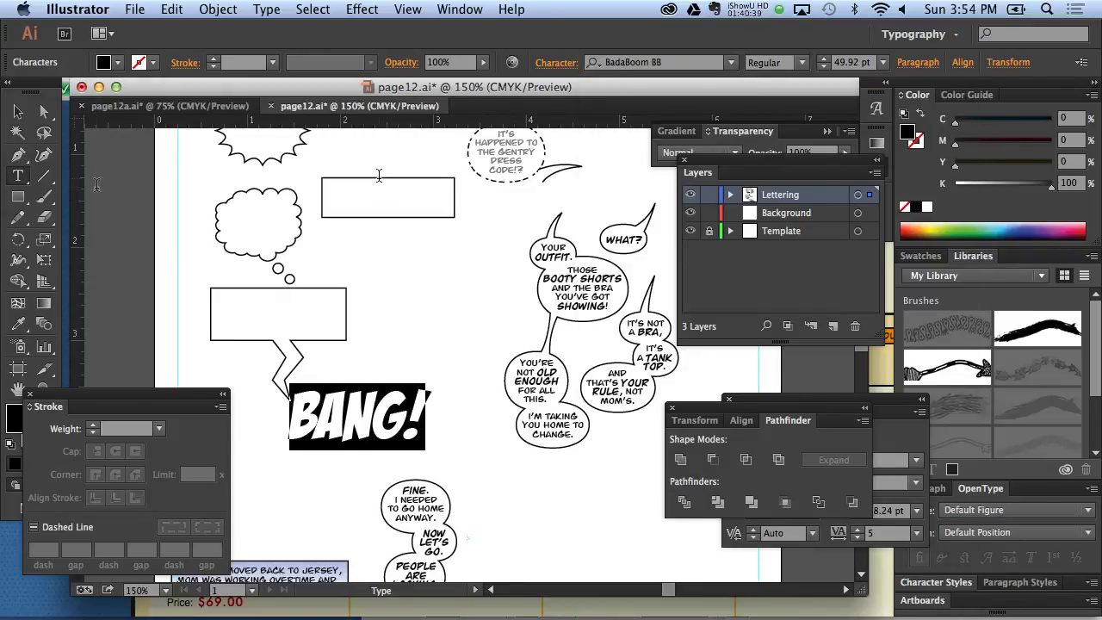
pyautogui.click(17, 111)
pyautogui.click(422, 443)
pyautogui.moveTo(420, 407); pyautogui.dragTo(469, 314)
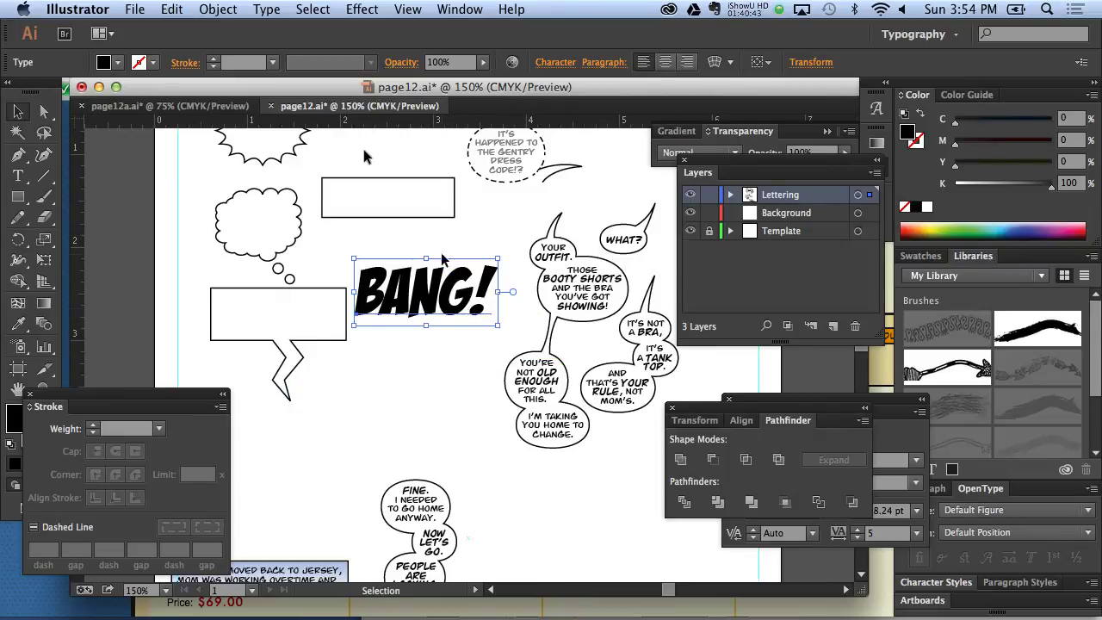
pyautogui.click(239, 9)
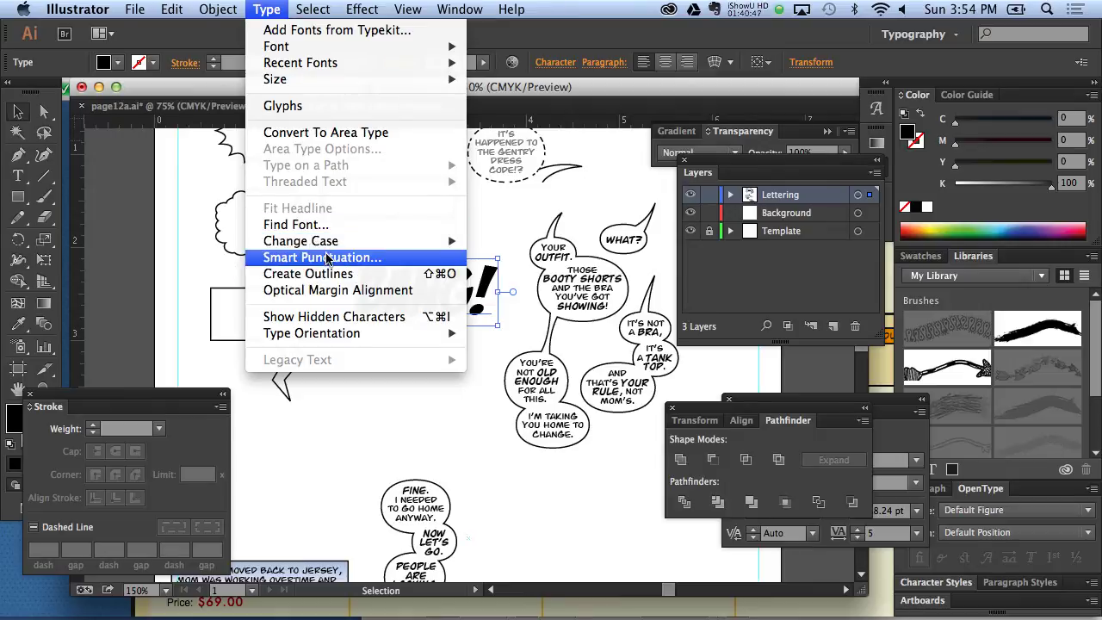
# Step: Convert BANG! to outlines, move it up and isolate its group for letter editing
pyautogui.click(324, 275)
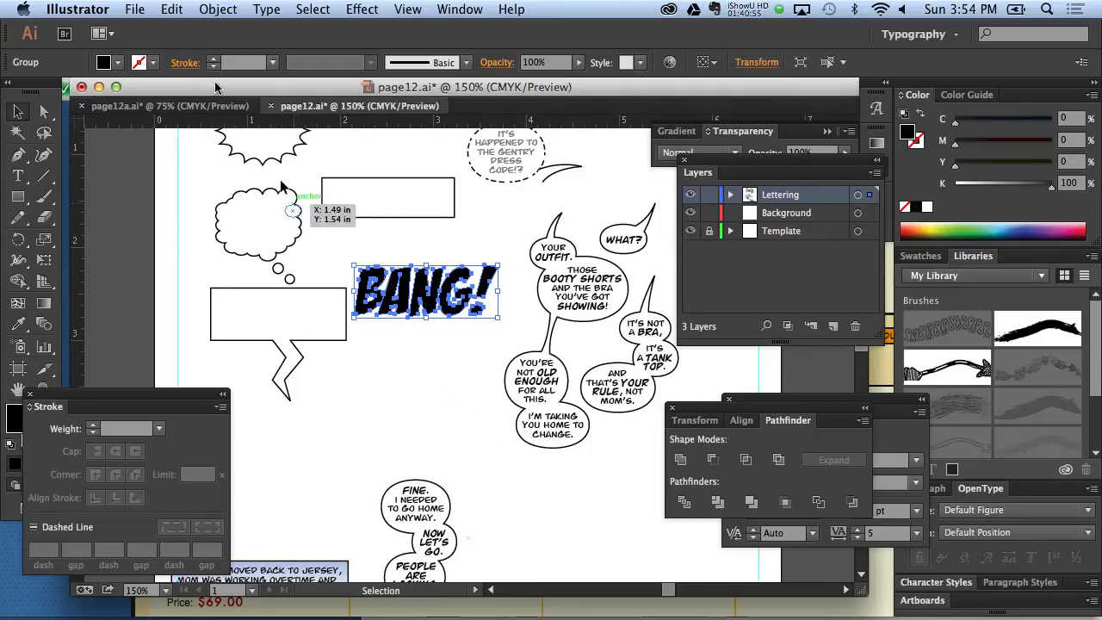
pyautogui.click(211, 9)
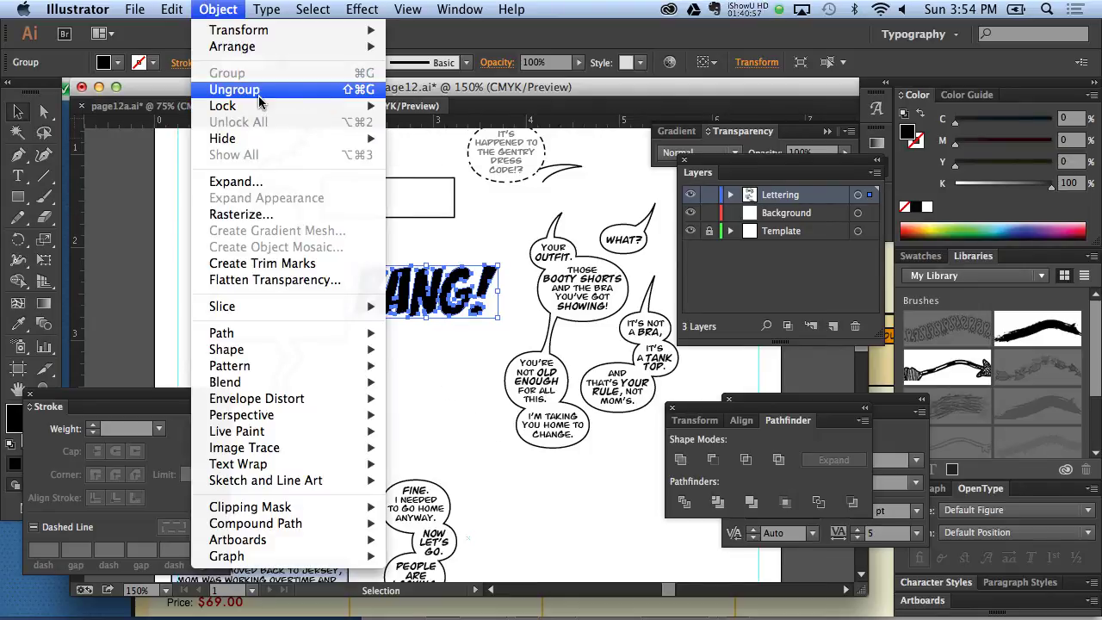
pyautogui.click(420, 149)
pyautogui.moveTo(427, 292); pyautogui.dragTo(426, 265)
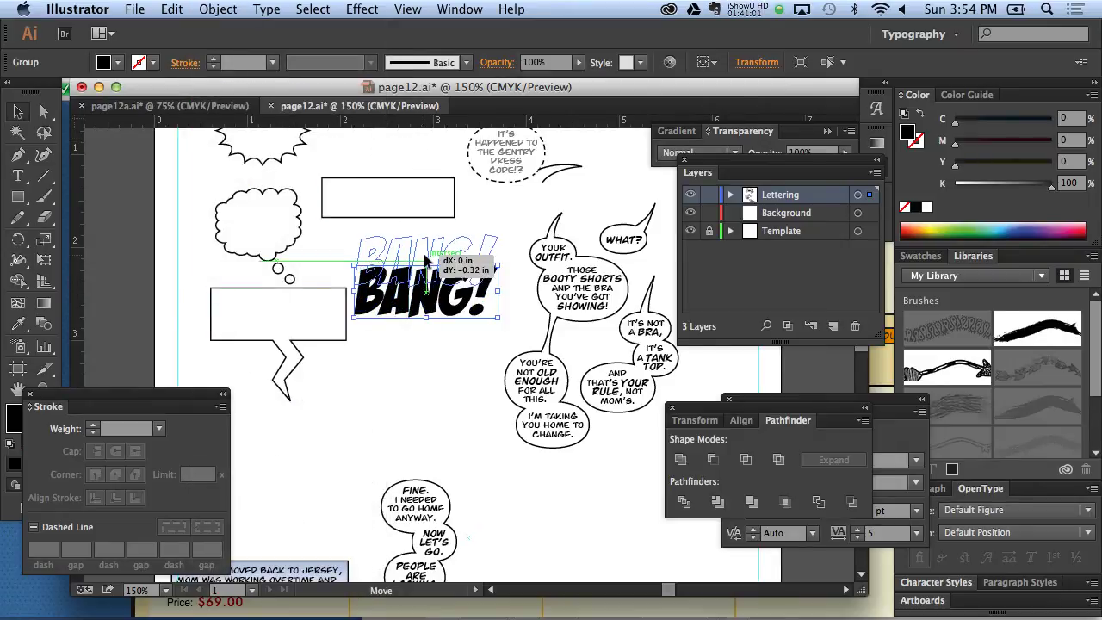
pyautogui.doubleClick(431, 280)
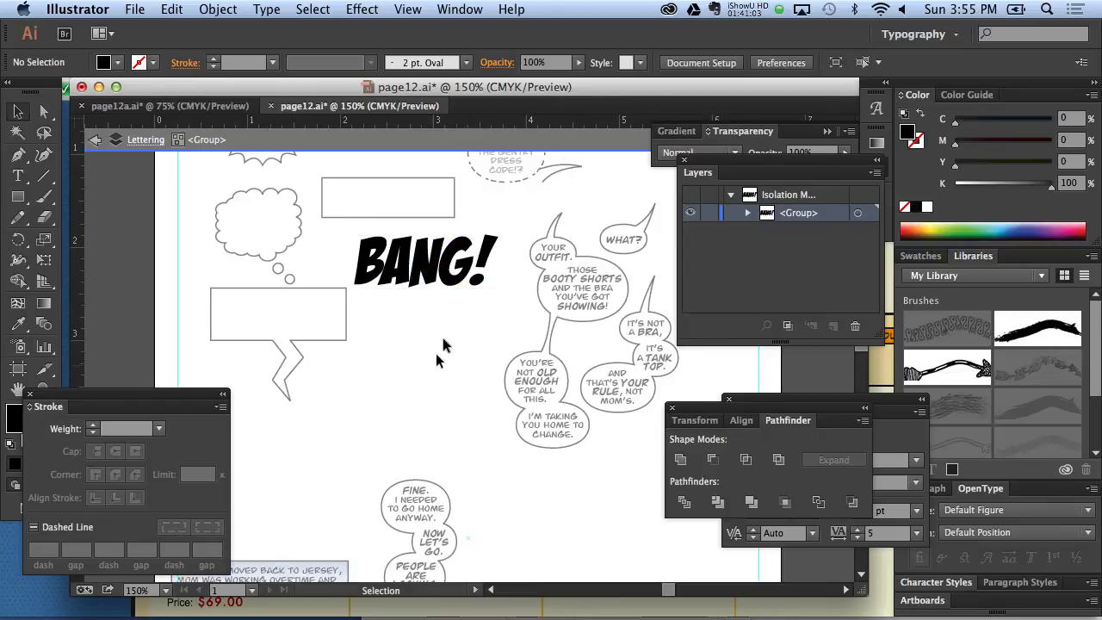
pyautogui.click(426, 271)
pyautogui.click(416, 296)
pyautogui.moveTo(360, 231); pyautogui.dragTo(506, 300)
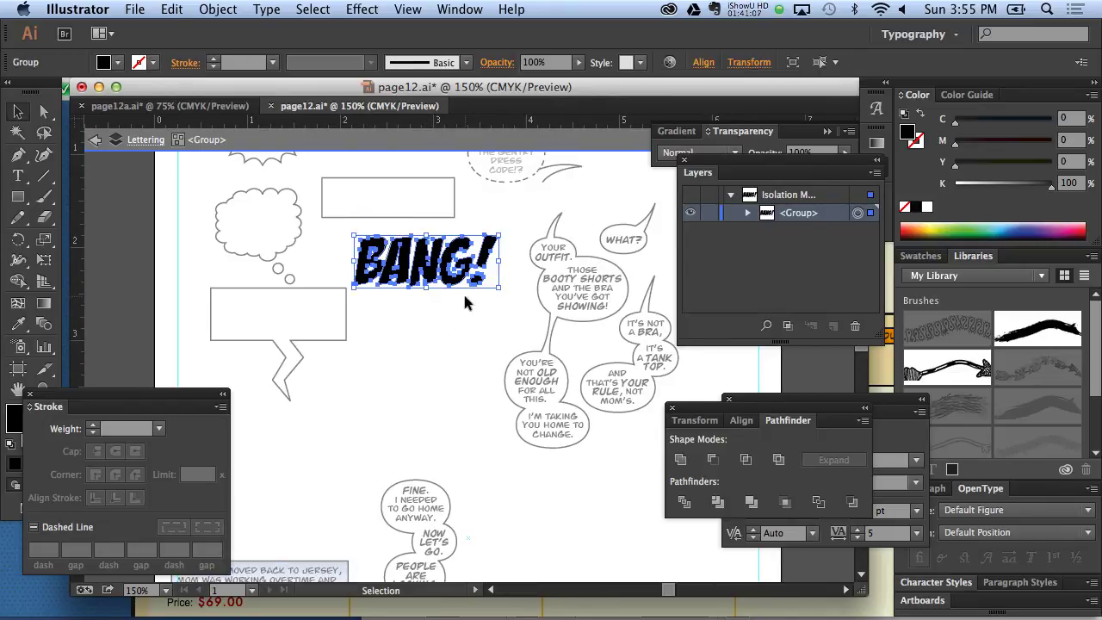
pyautogui.click(465, 301)
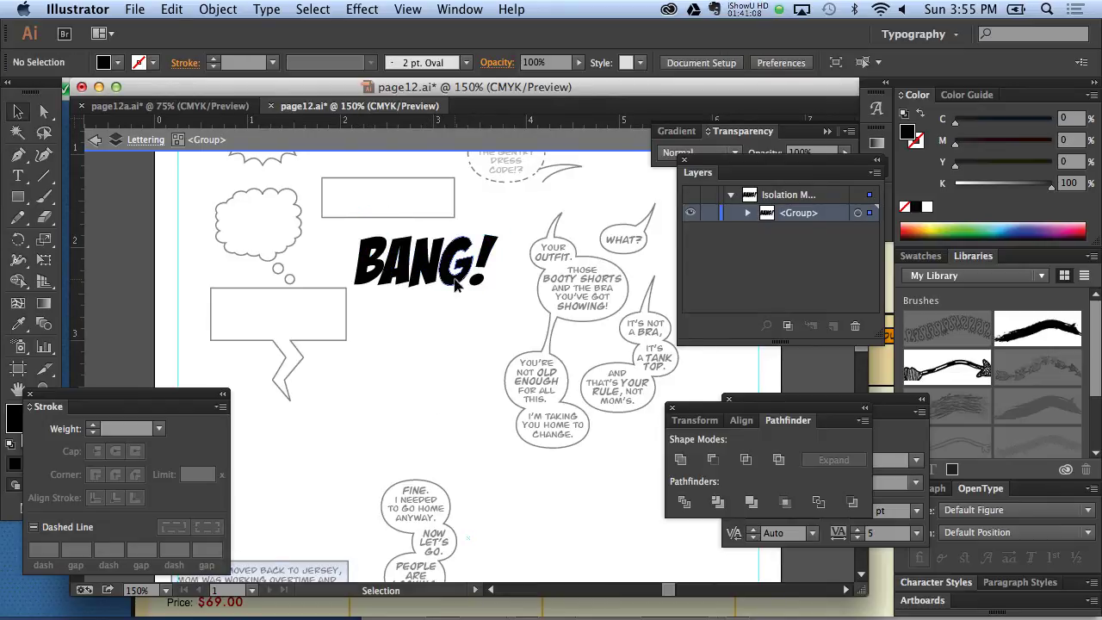
# Step: Raise the G above the other letters and enlarge the exclamation mark
pyautogui.click(405, 267)
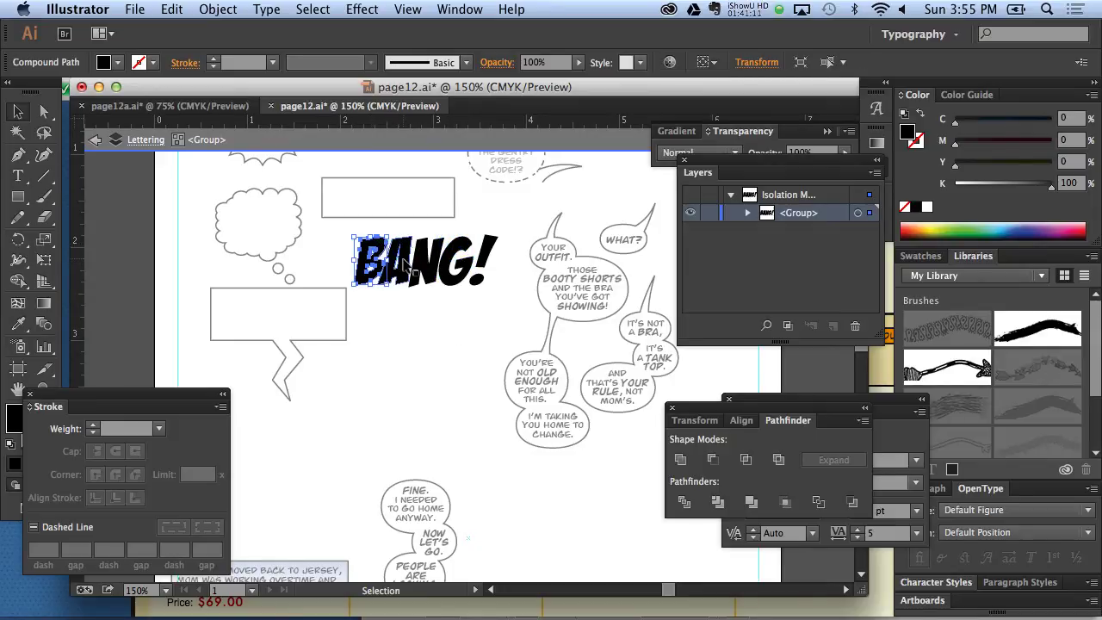
pyautogui.click(439, 267)
pyautogui.moveTo(369, 258); pyautogui.dragTo(376, 261)
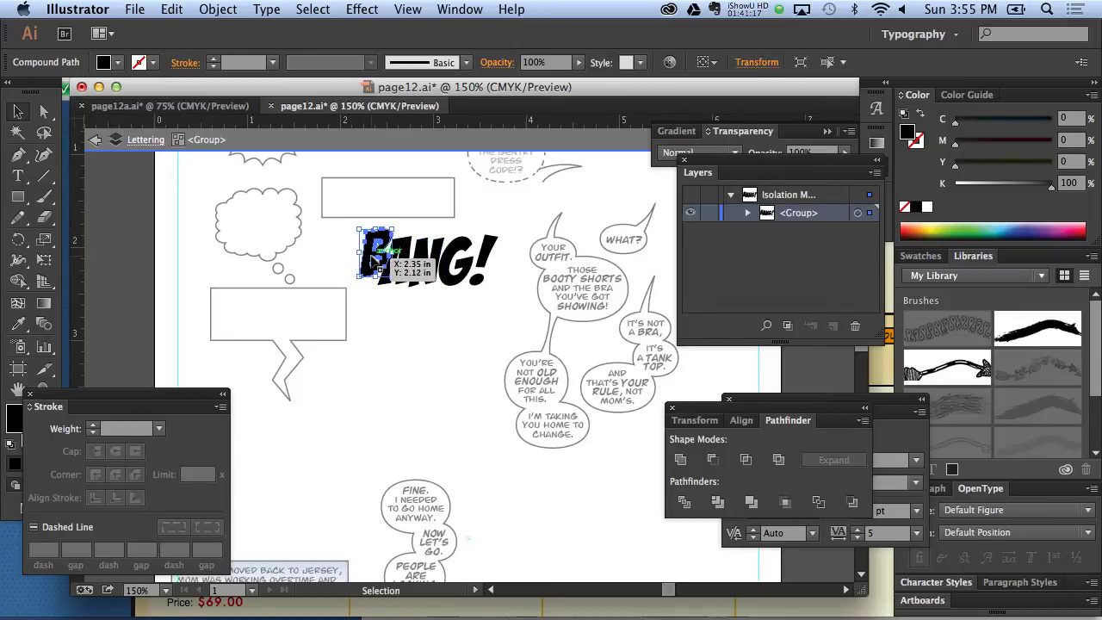
pyautogui.click(417, 317)
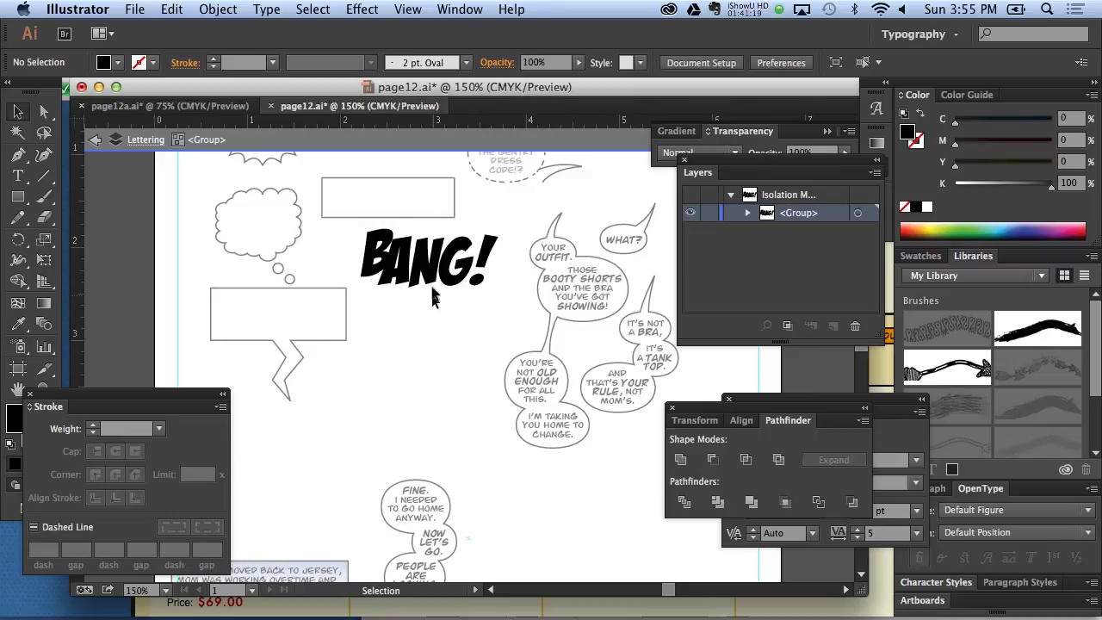
pyautogui.click(431, 265)
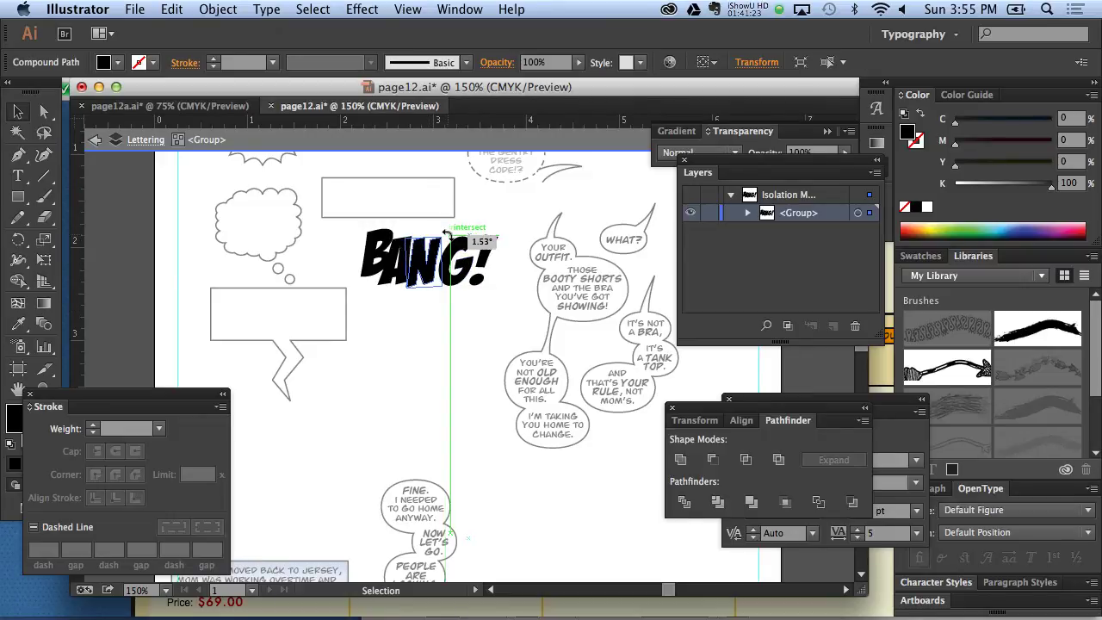
pyautogui.click(443, 372)
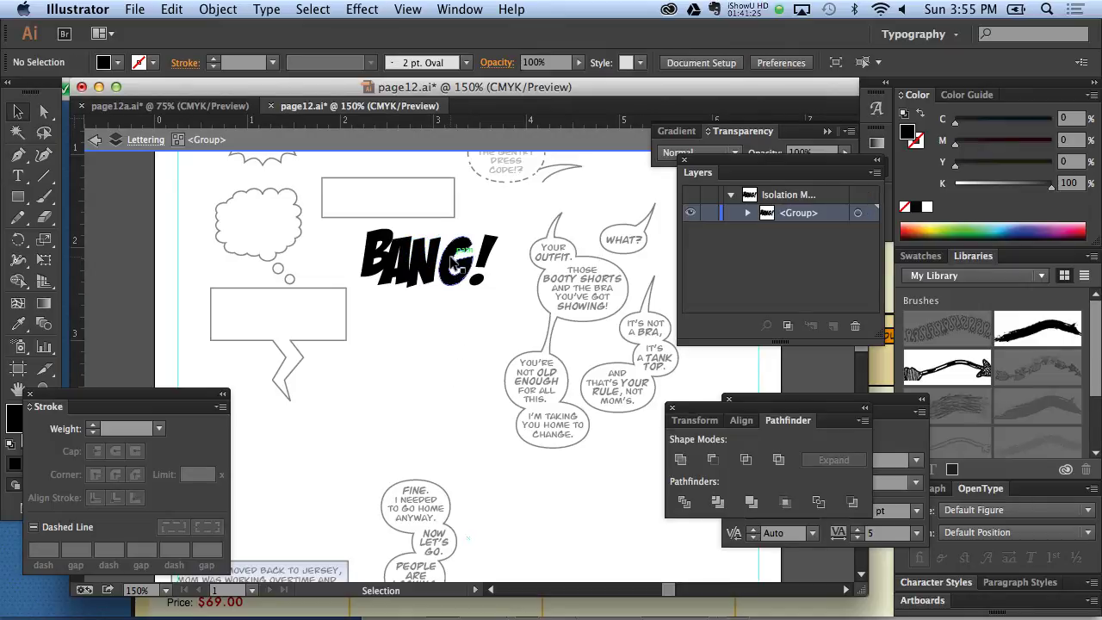
pyautogui.click(454, 261)
pyautogui.moveTo(453, 262); pyautogui.dragTo(453, 260)
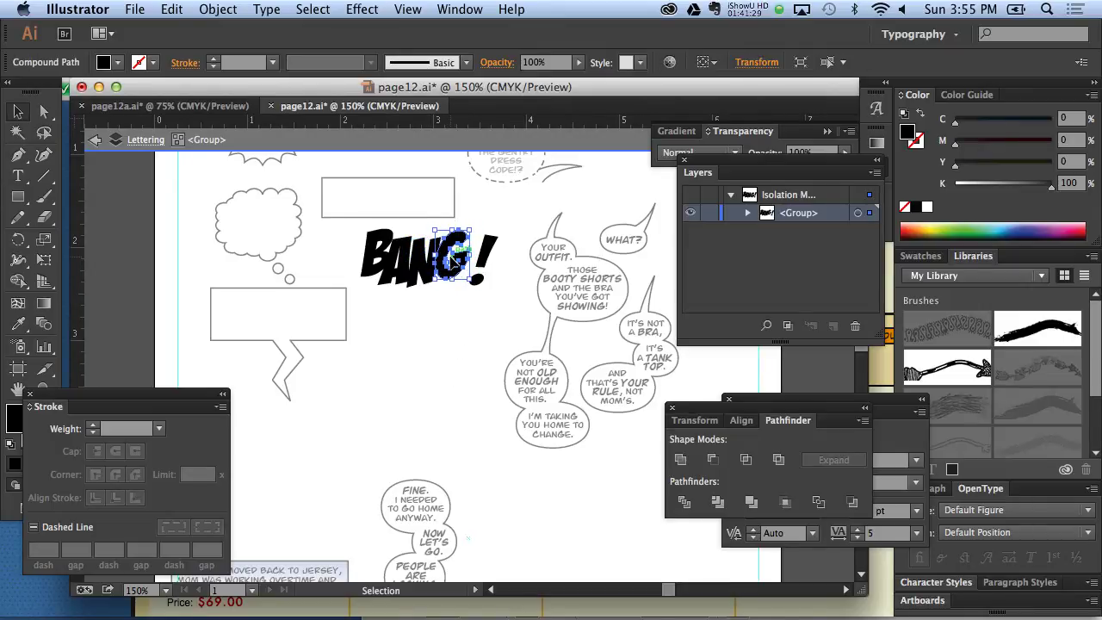
pyautogui.click(524, 281)
pyautogui.click(500, 246)
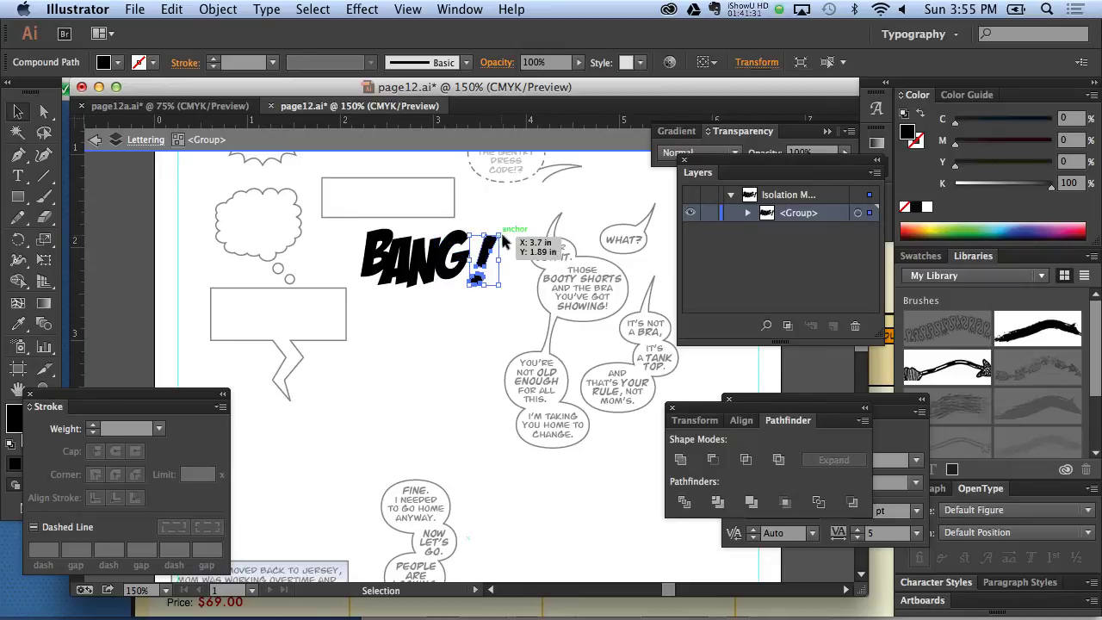
pyautogui.moveTo(504, 244)
pyautogui.mouseDown()
pyautogui.moveTo(508, 215)
pyautogui.moveTo(488, 249)
pyautogui.mouseUp()
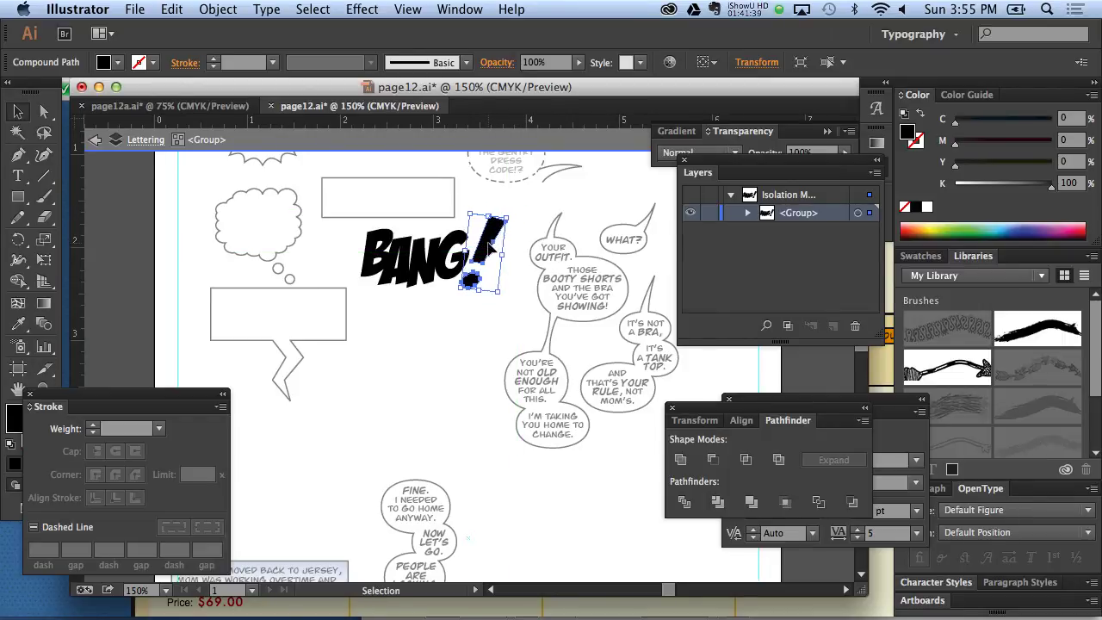
# Step: Shift the exclamation mark left toward the G, then nudge it three times up and right
pyautogui.moveTo(488, 248); pyautogui.dragTo(483, 250)
pyautogui.click(441, 364)
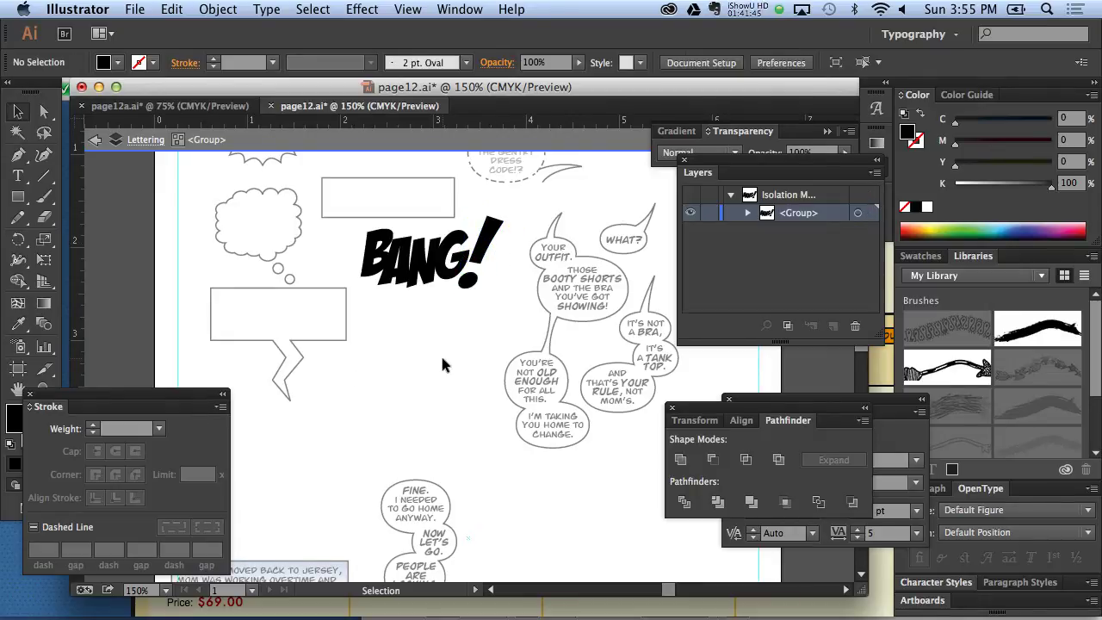
pyautogui.click(486, 247)
pyautogui.press('Up')
pyautogui.press('Up')
pyautogui.press('Up')
pyautogui.press('Up')
pyautogui.press('Right')
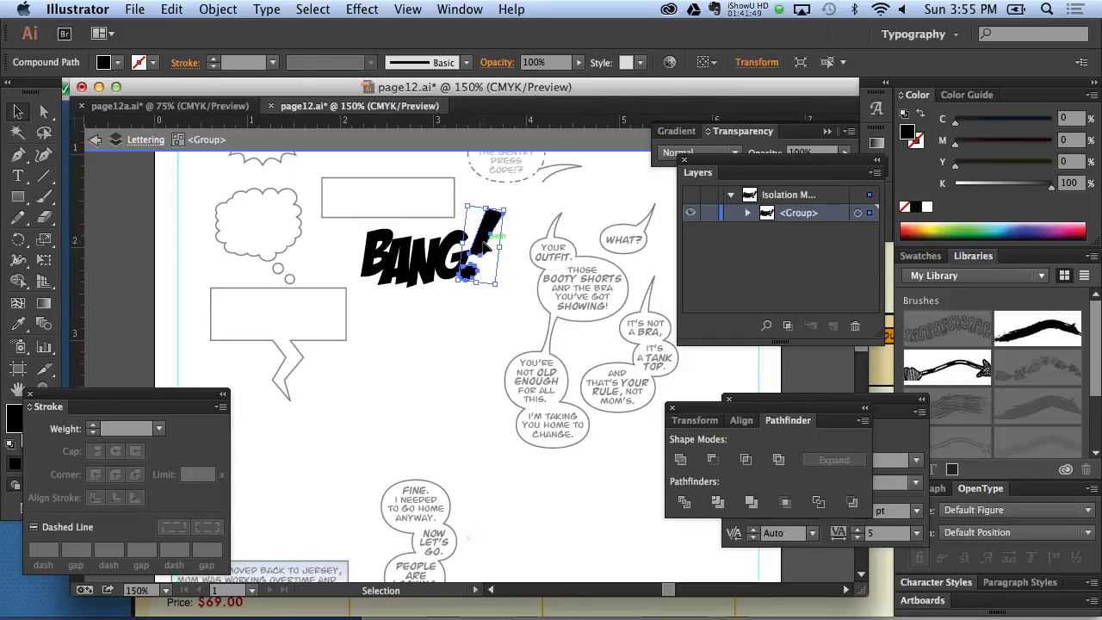
pyautogui.press('Up')
pyautogui.press('Up')
pyautogui.press('Right')
pyautogui.press('Up')
pyautogui.press('Up')
pyautogui.press('Up')
pyautogui.press('Right')
pyautogui.press('Right')
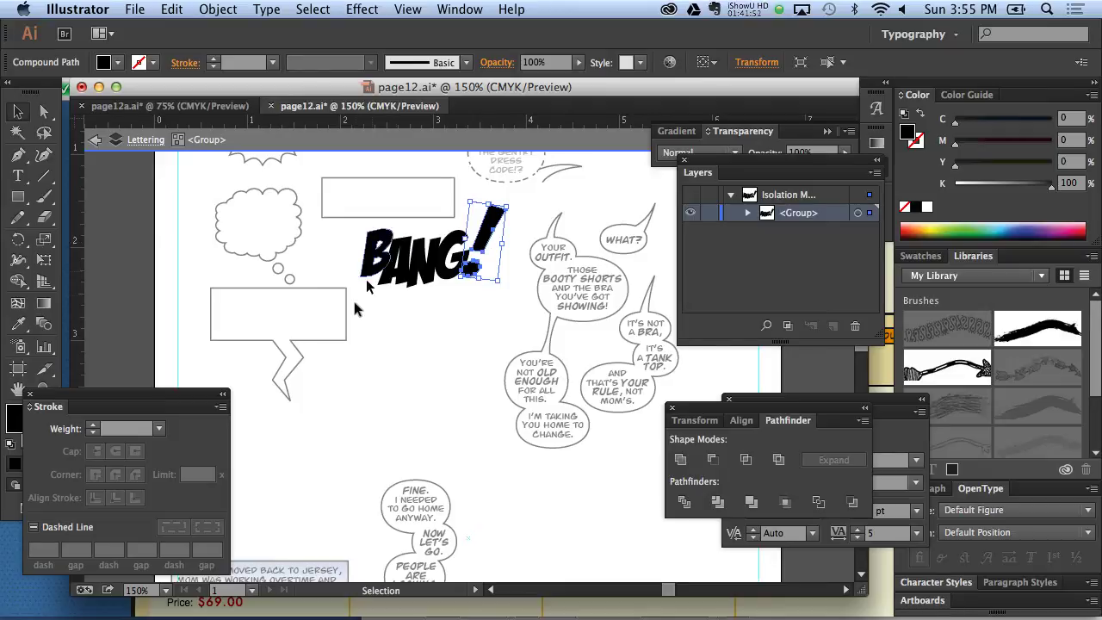
pyautogui.click(421, 332)
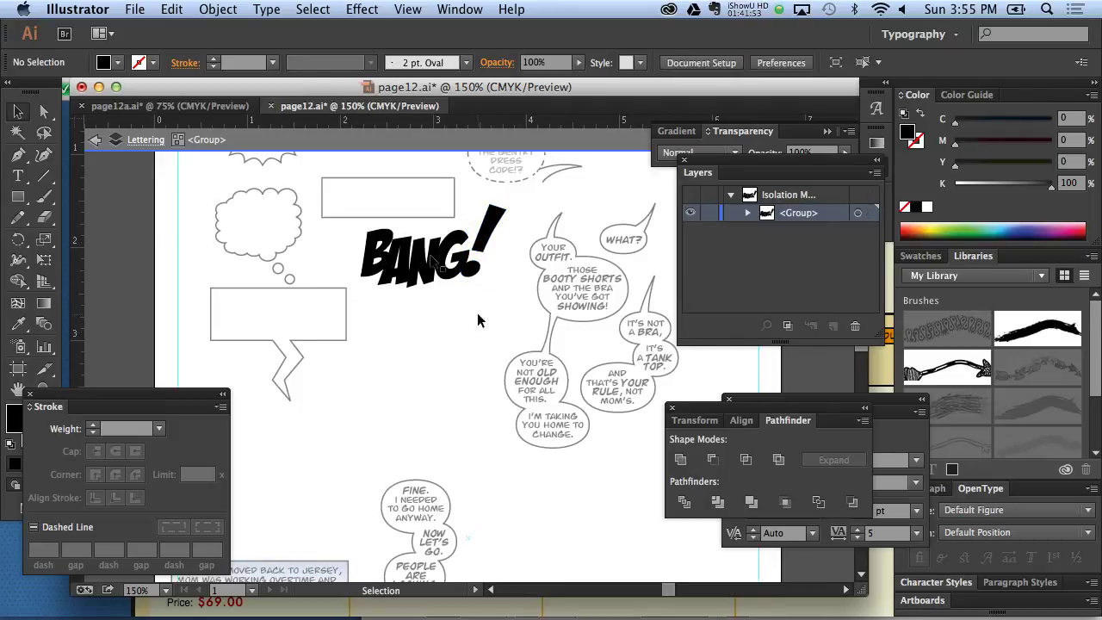
# Step: Check the BANG! group with Direct Selection (A) and Selection (V), then select the G
pyautogui.moveTo(363, 225); pyautogui.dragTo(528, 275)
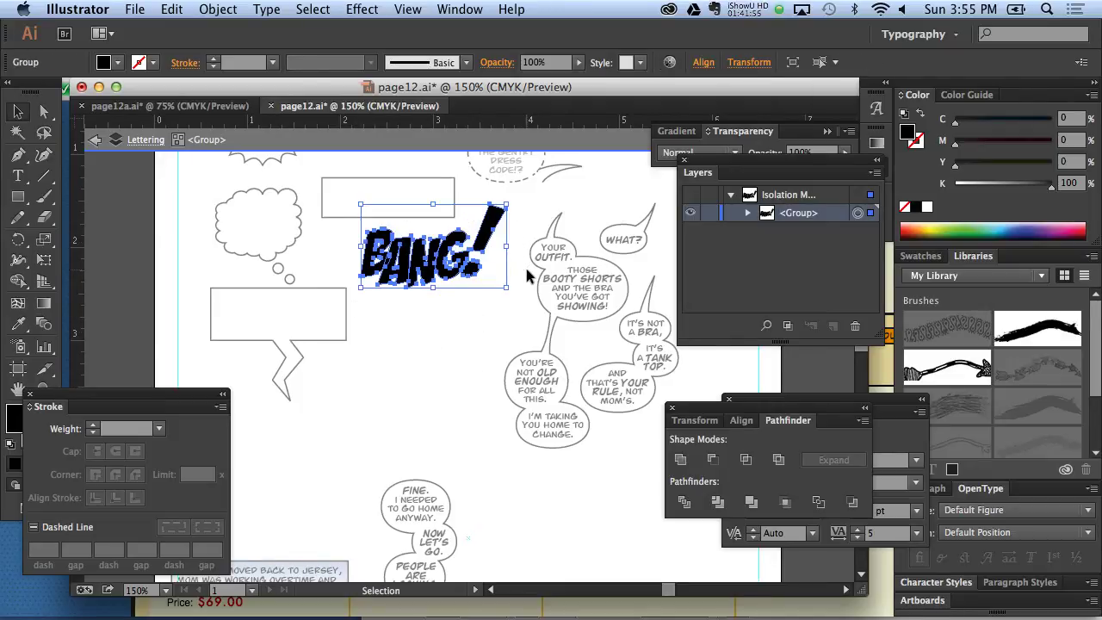
pyautogui.press('a')
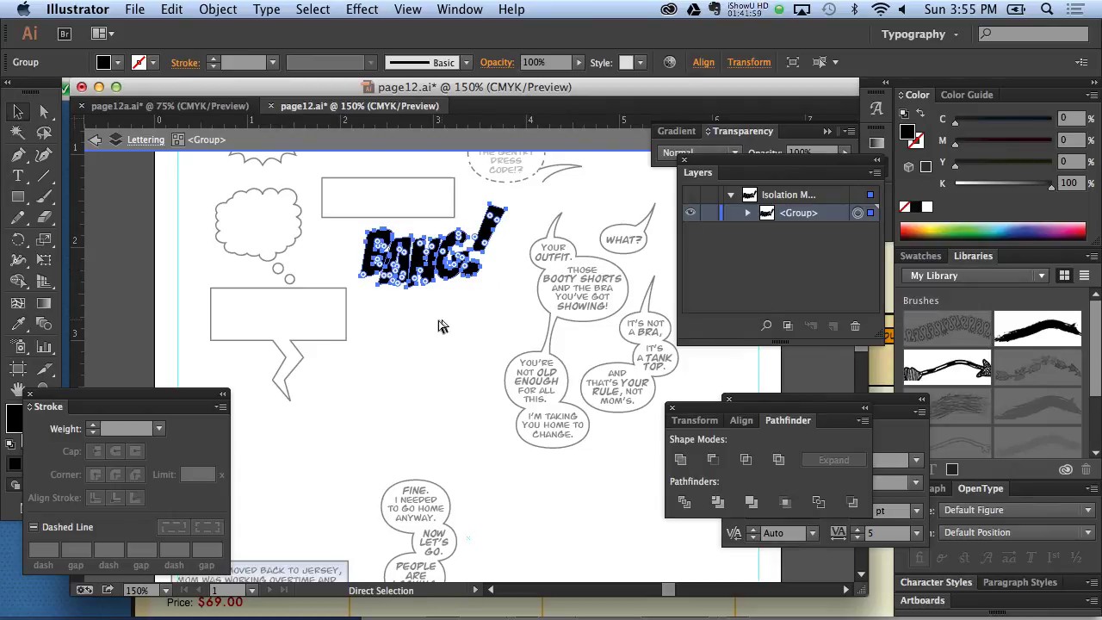
pyautogui.press('v')
pyautogui.click(436, 314)
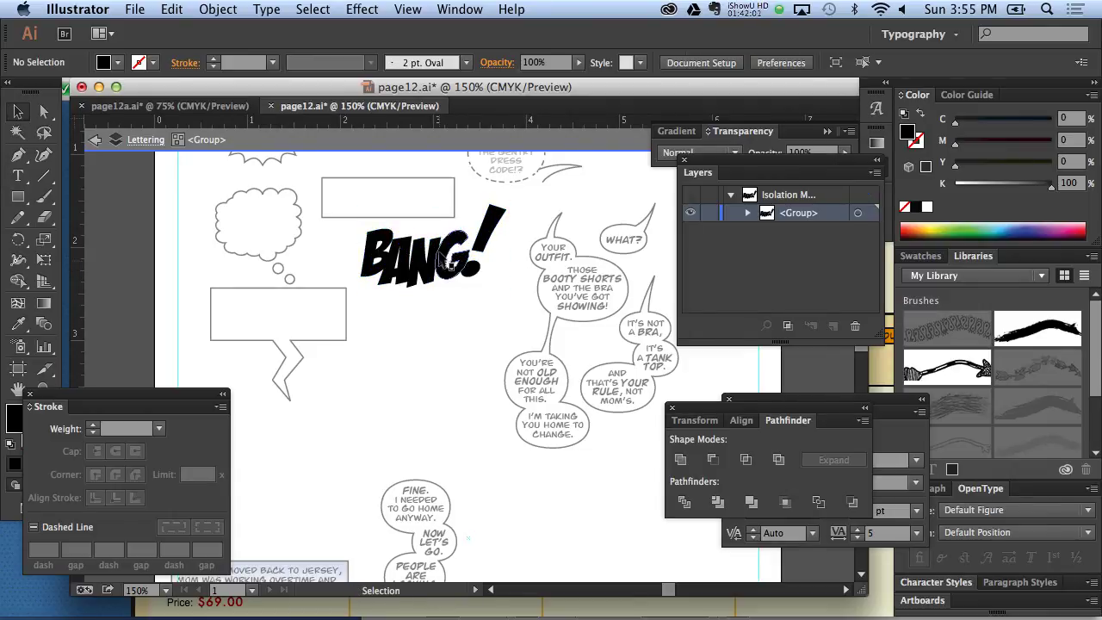
pyautogui.click(446, 255)
# Step: Select all of BANG! and ungroup it with Object > Ungroup
pyautogui.click(501, 300)
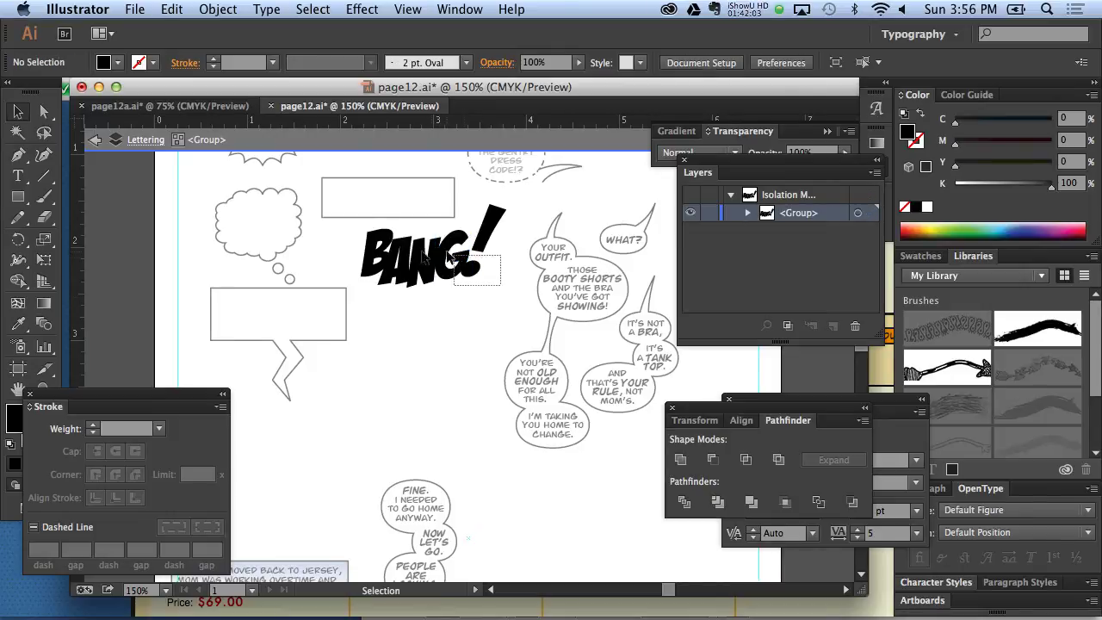
pyautogui.hotkey('ctrl', 'a')
pyautogui.click(217, 9)
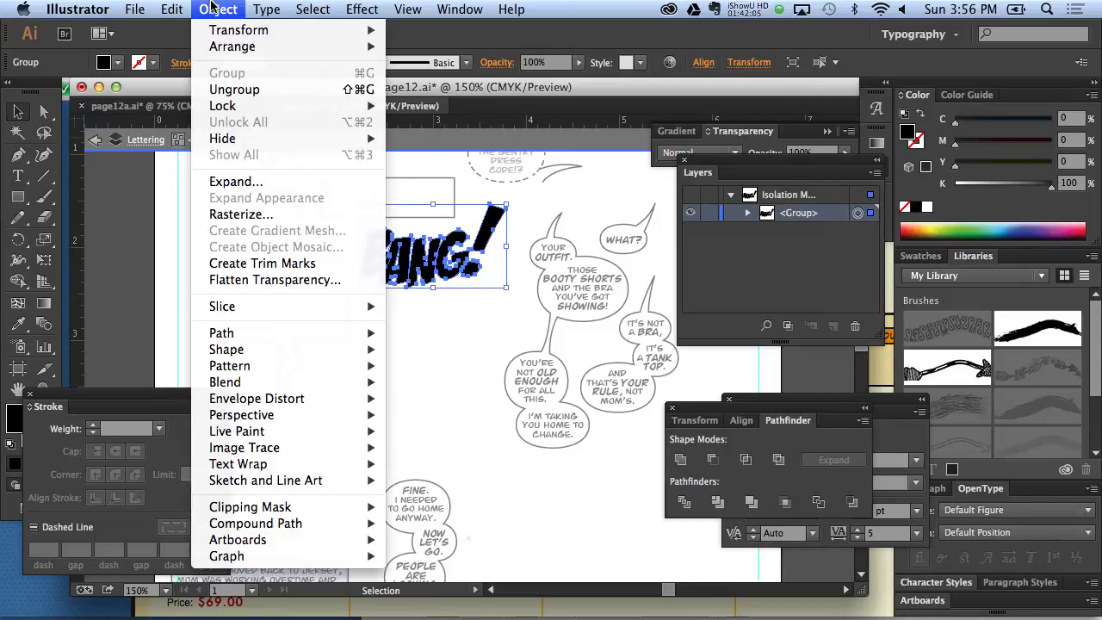
pyautogui.click(234, 89)
# Step: Exit isolation mode to the full page and reselect BANG! to adjust its stroke
pyautogui.press('a')
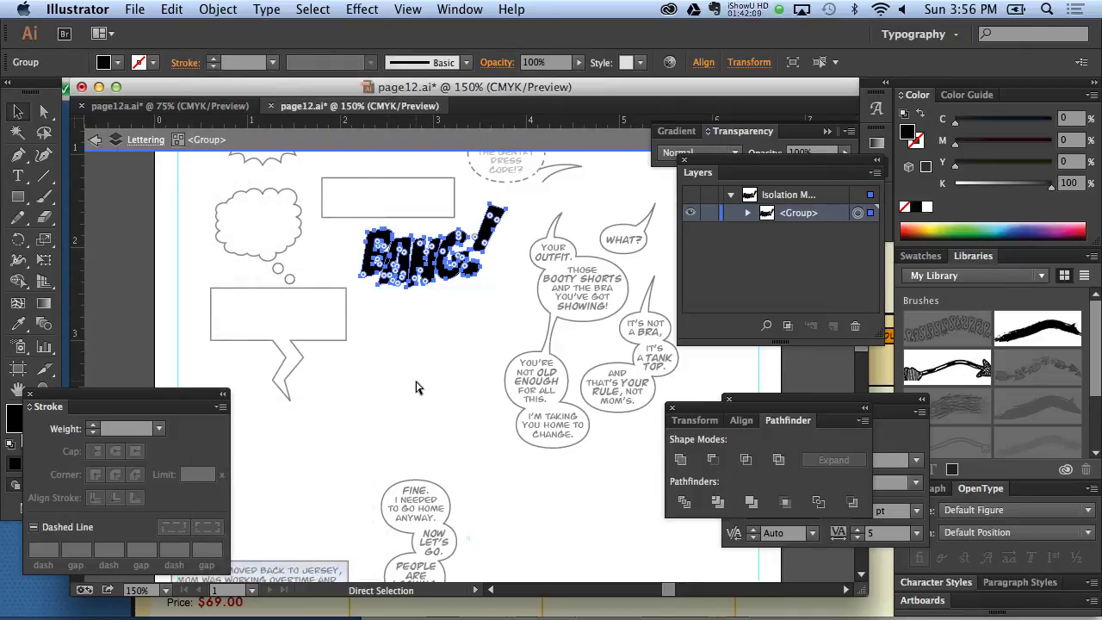
pyautogui.click(95, 139)
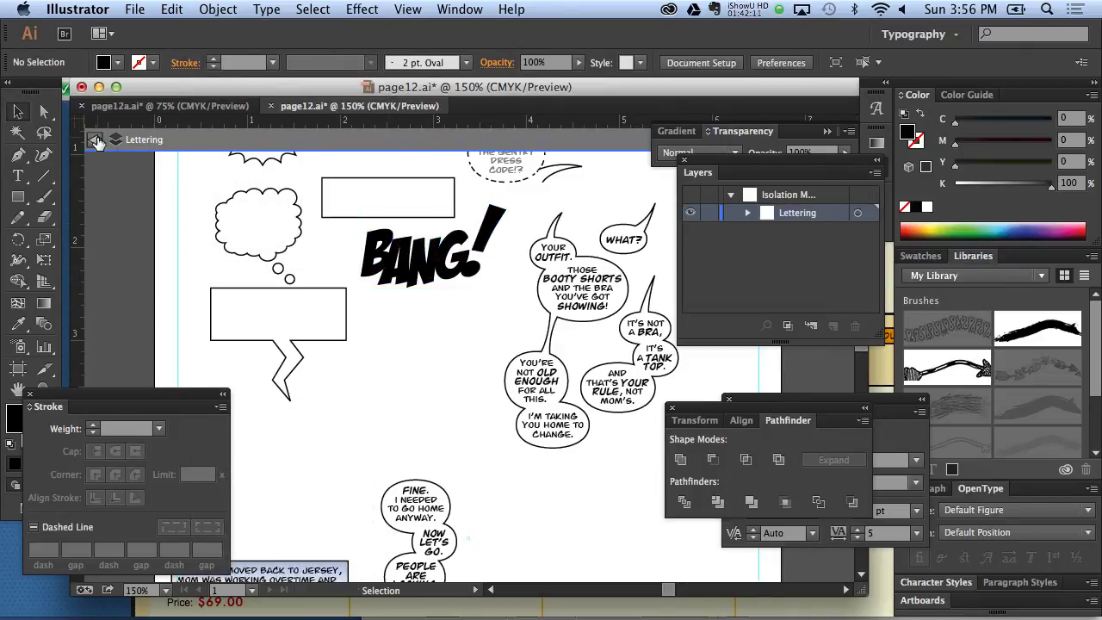
pyautogui.click(96, 140)
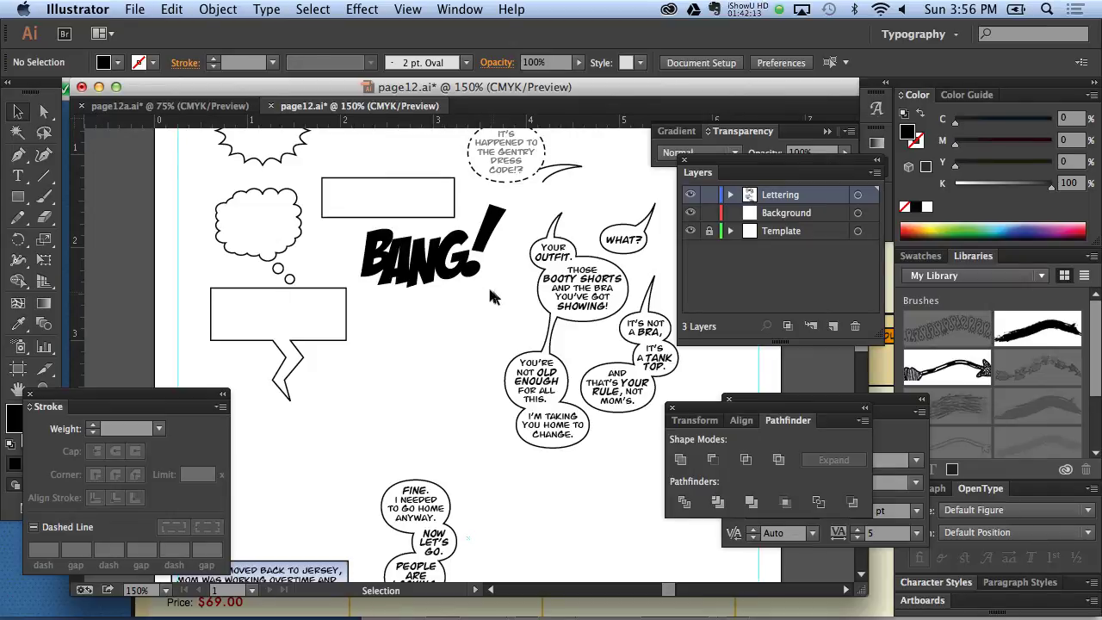
pyautogui.click(379, 250)
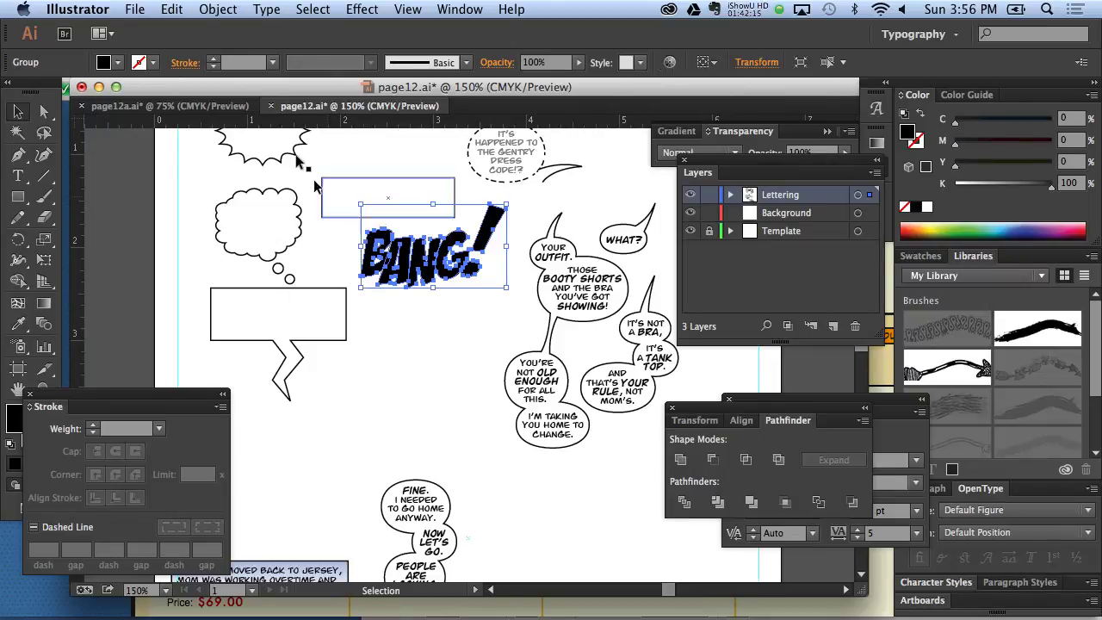
pyautogui.click(218, 9)
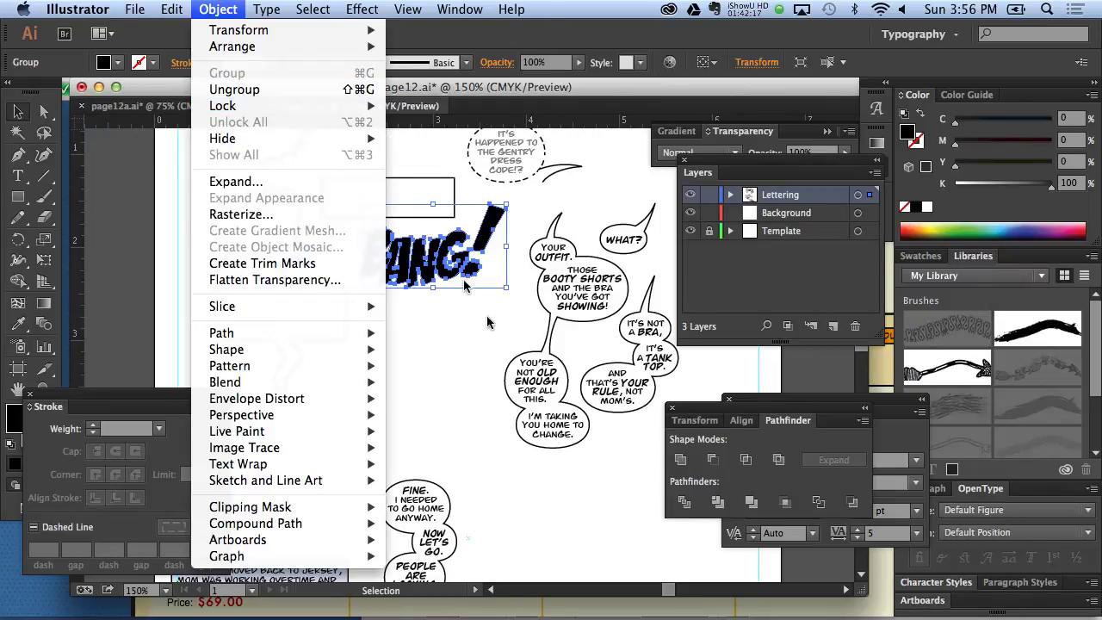
pyautogui.click(467, 287)
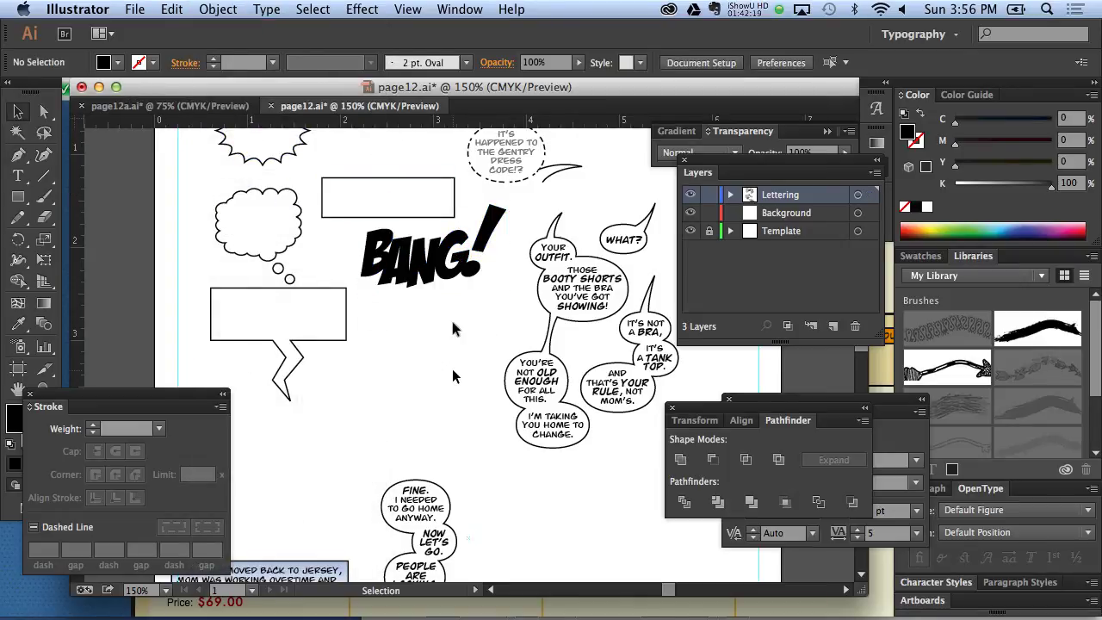
pyautogui.click(389, 241)
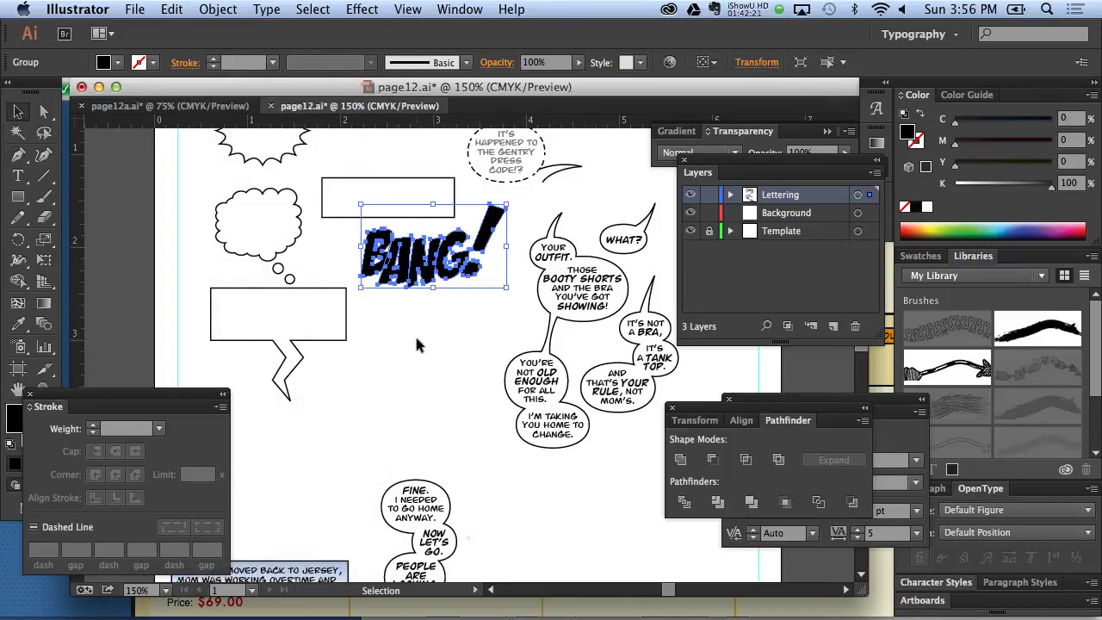
pyautogui.click(153, 62)
# Step: Give the BANG! lettering a black 9 pt stroke and preview it
pyautogui.click(47, 91)
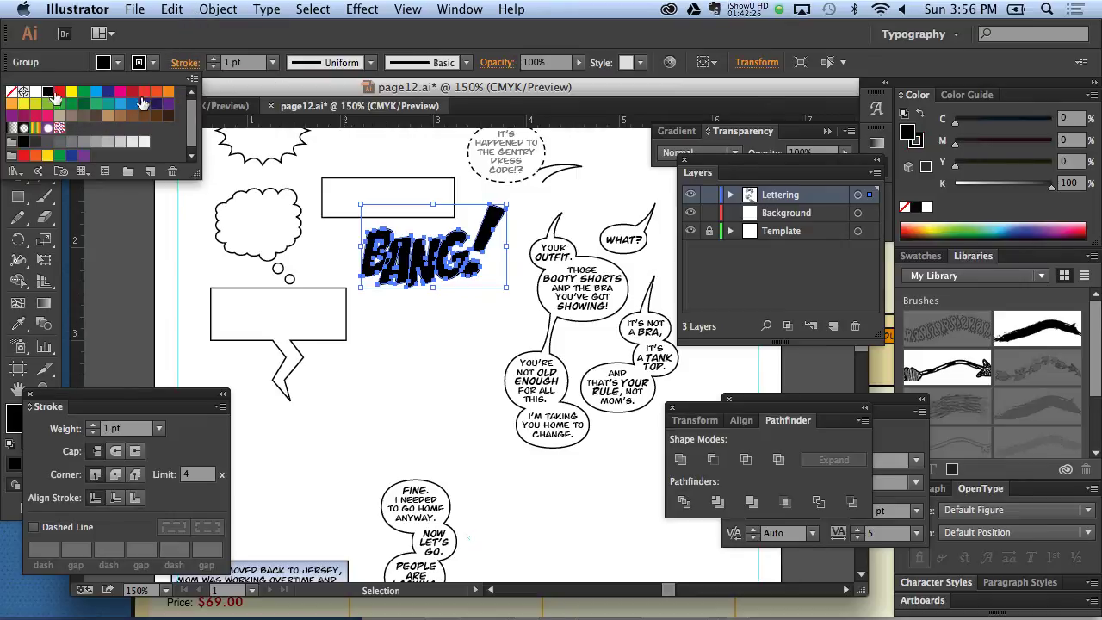
pyautogui.click(272, 62)
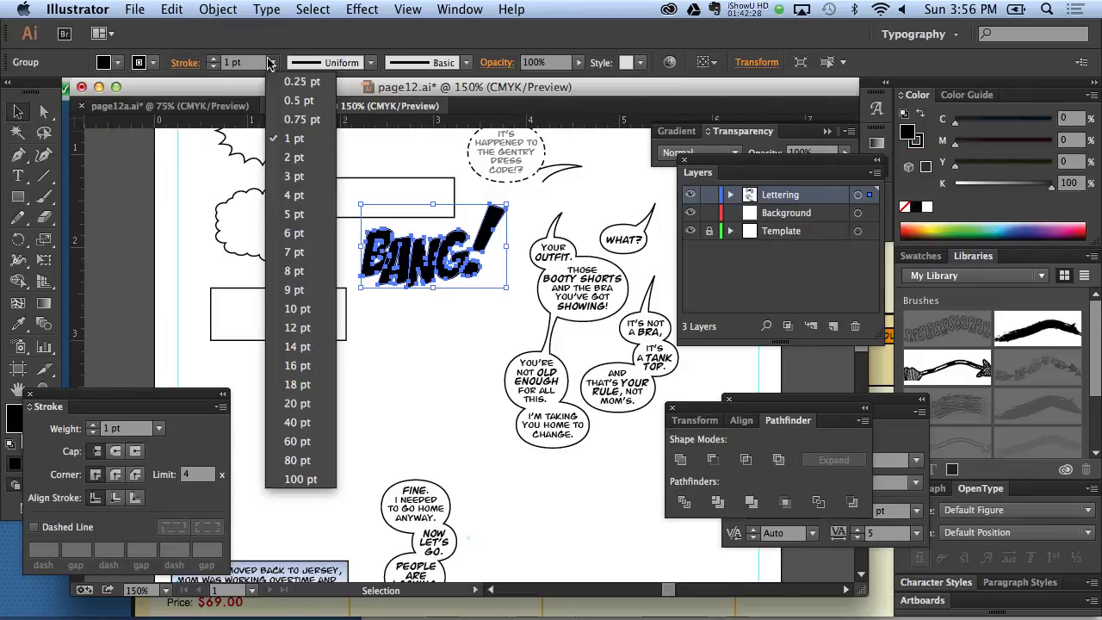
pyautogui.click(293, 289)
pyautogui.click(413, 362)
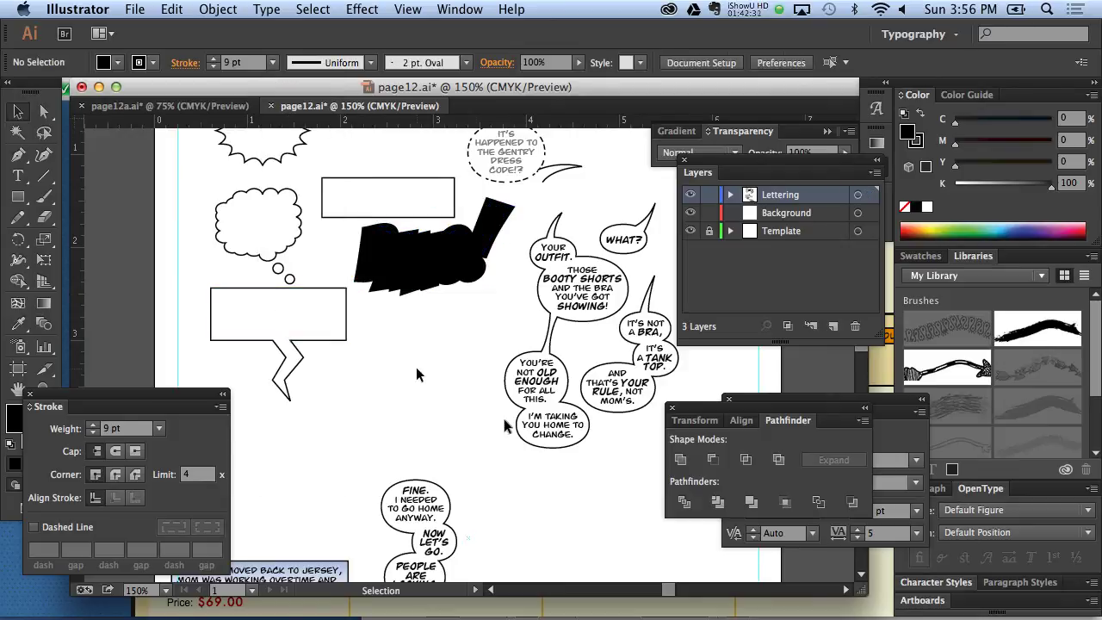
# Step: Try a white 5 pt outline on the BANG! sound effect instead
pyautogui.click(422, 254)
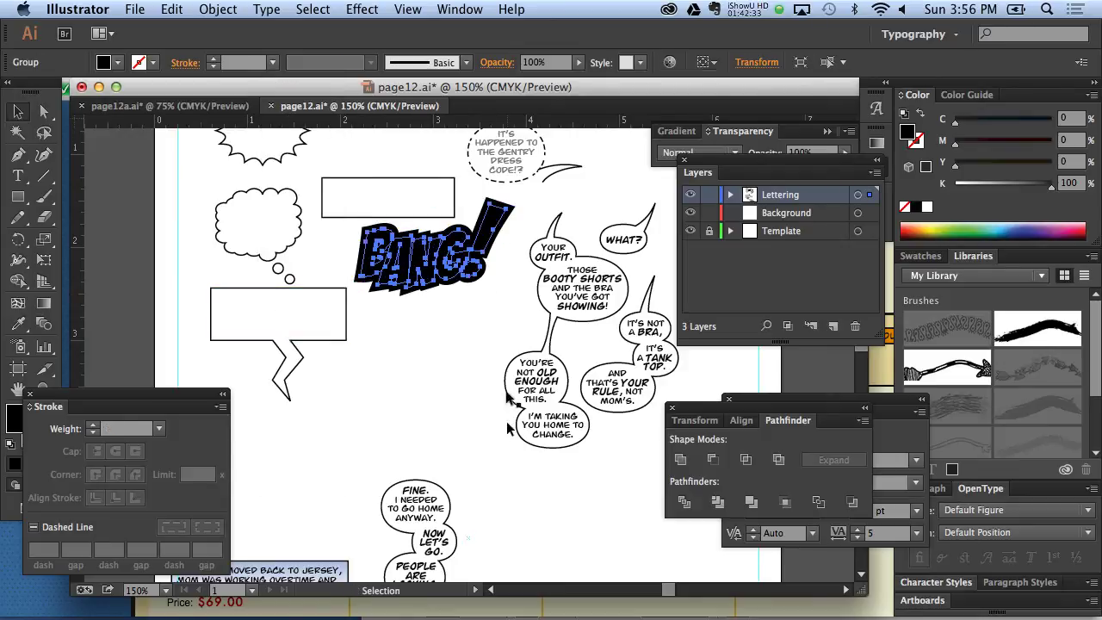
pyautogui.click(155, 62)
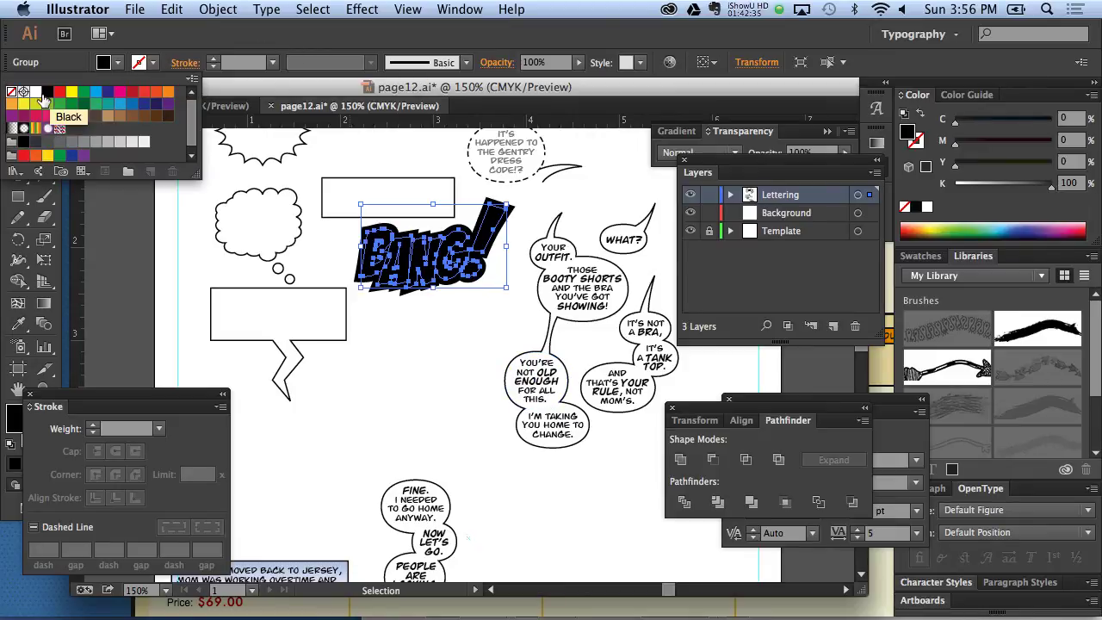
pyautogui.click(35, 91)
pyautogui.click(272, 62)
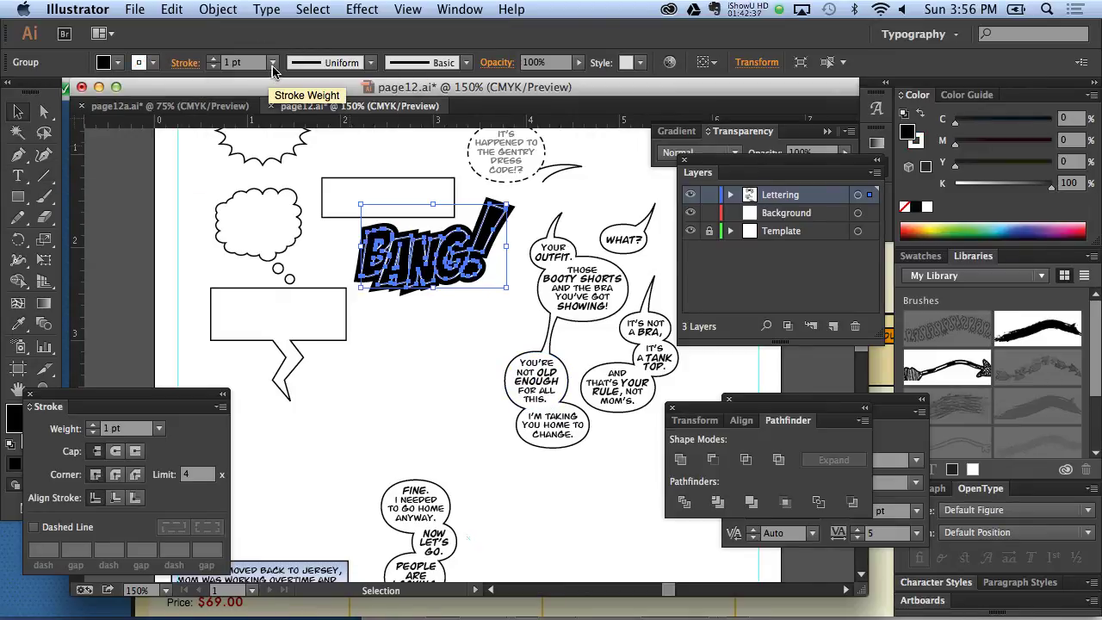
pyautogui.click(308, 219)
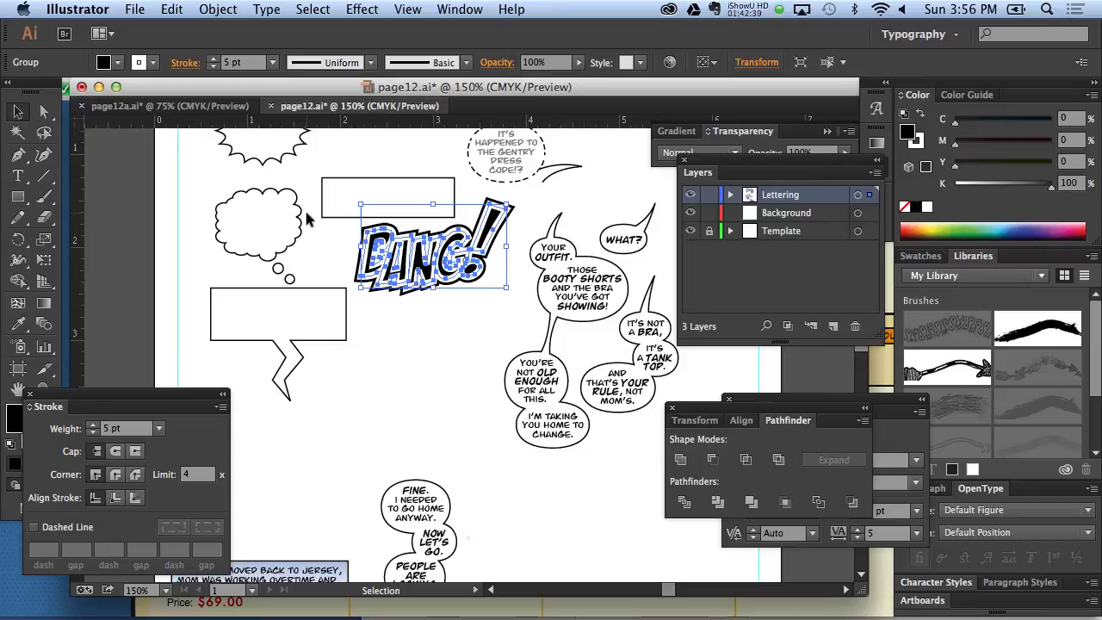
pyautogui.click(372, 379)
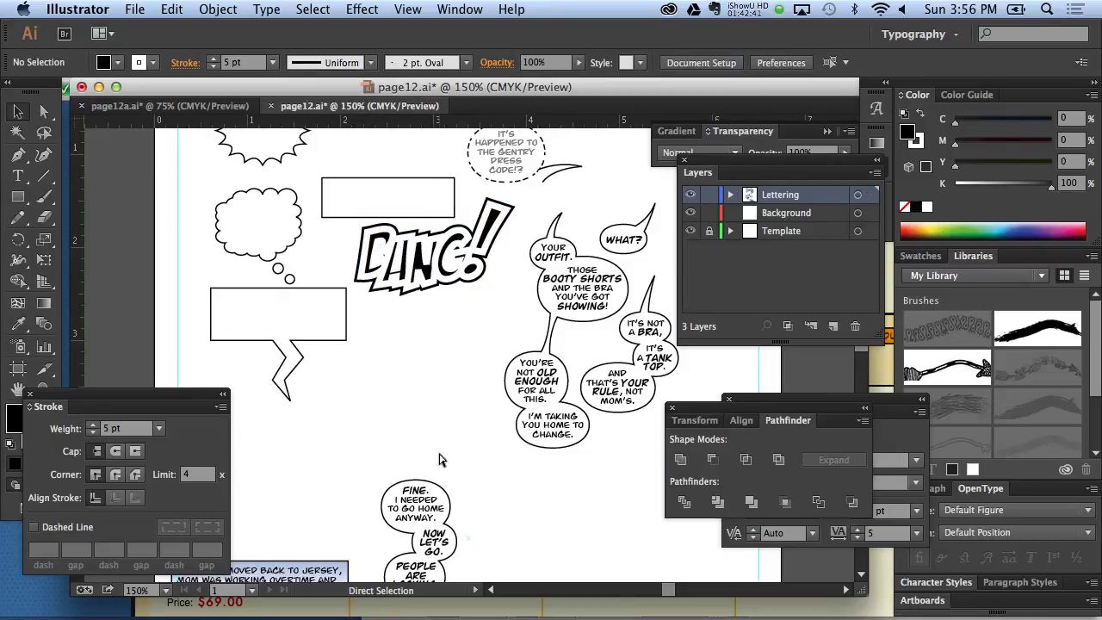
# Step: Change the BANG! outline to a red 2 pt stroke
pyautogui.press('super+z')
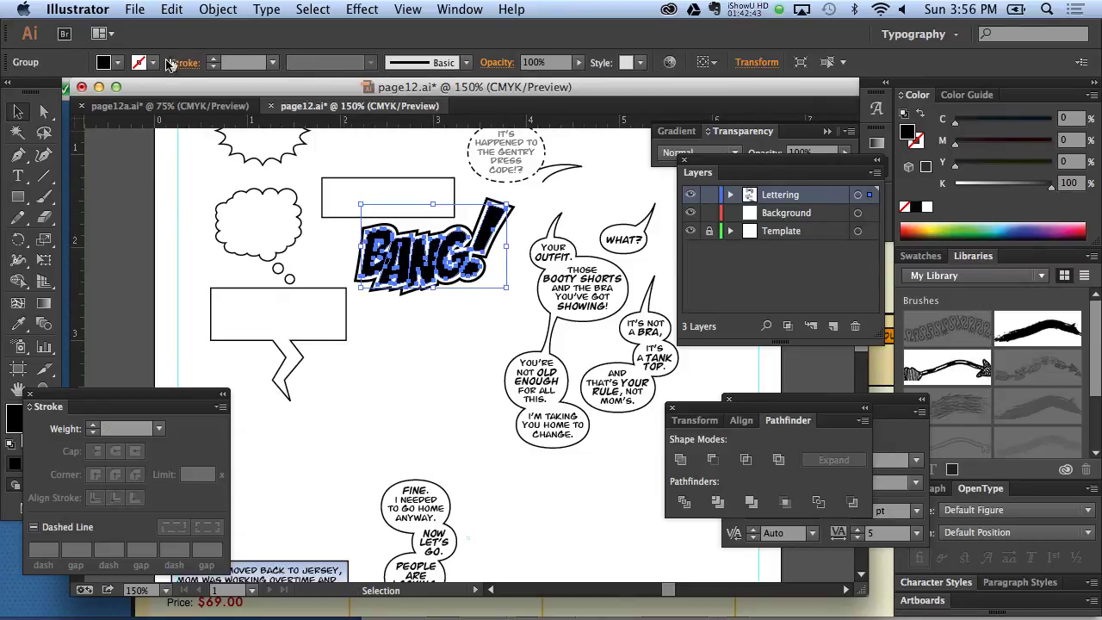
pyautogui.click(153, 62)
pyautogui.click(59, 91)
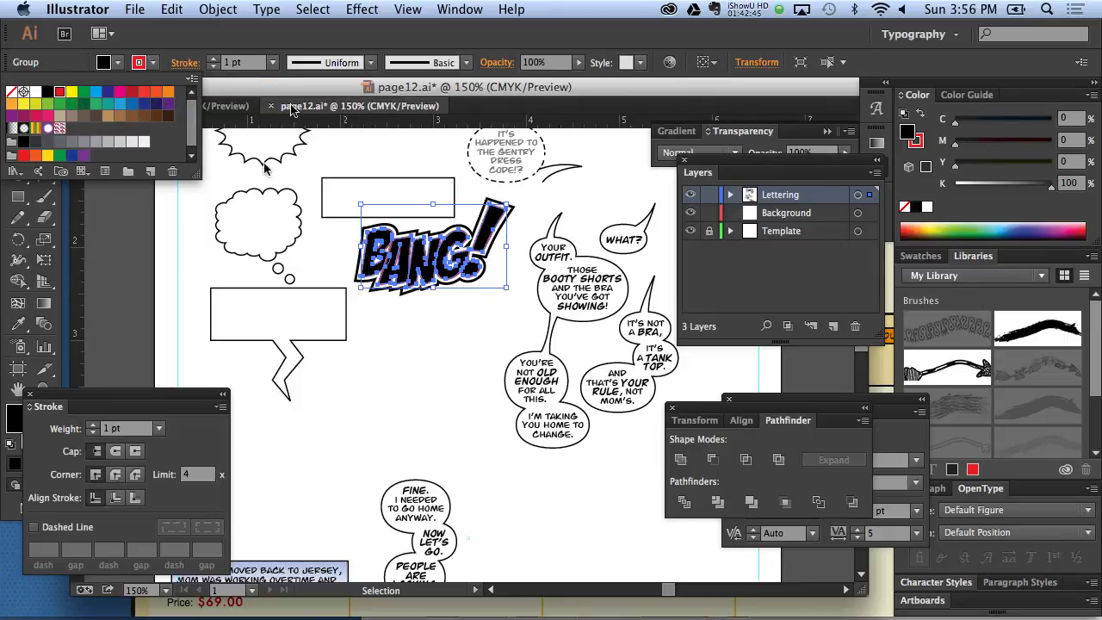
pyautogui.click(234, 65)
pyautogui.click(242, 65)
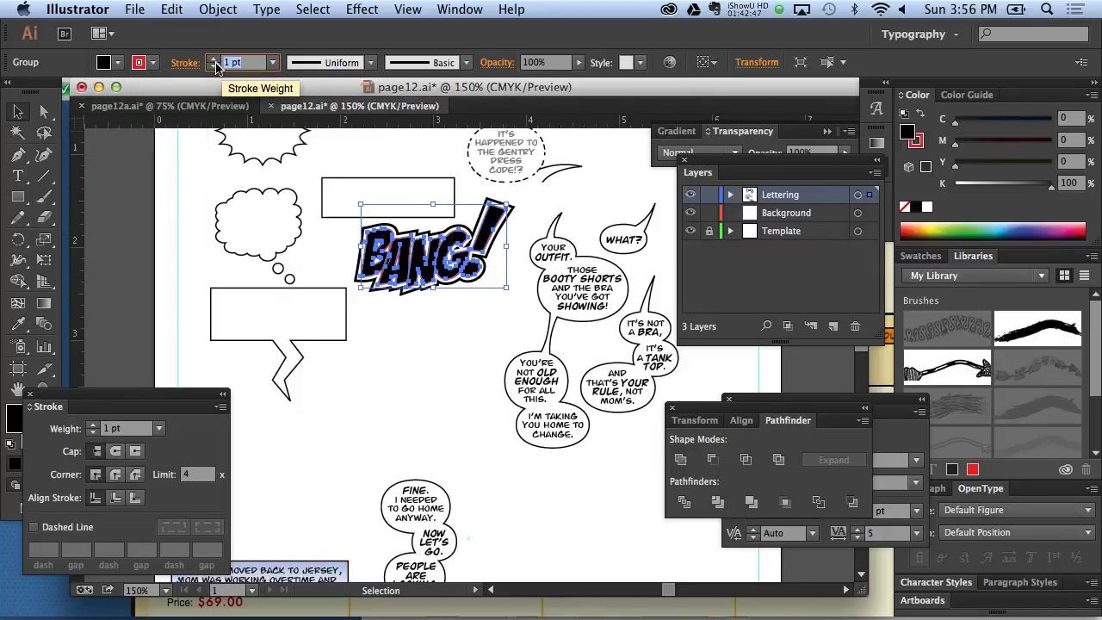
pyautogui.write('2')
pyautogui.press('Return')
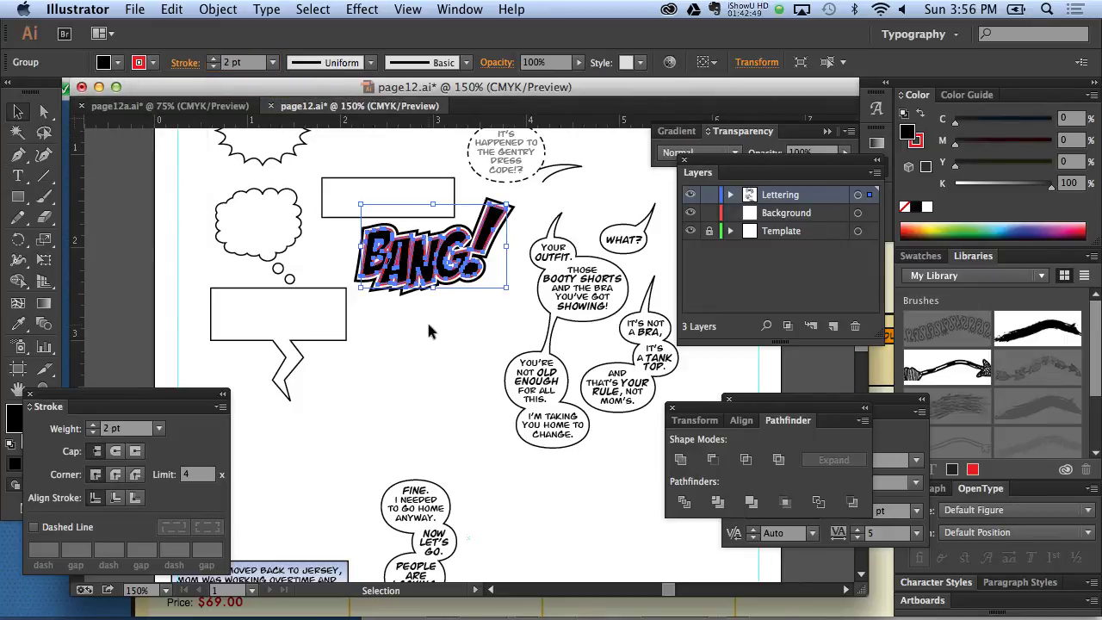
pyautogui.click(427, 320)
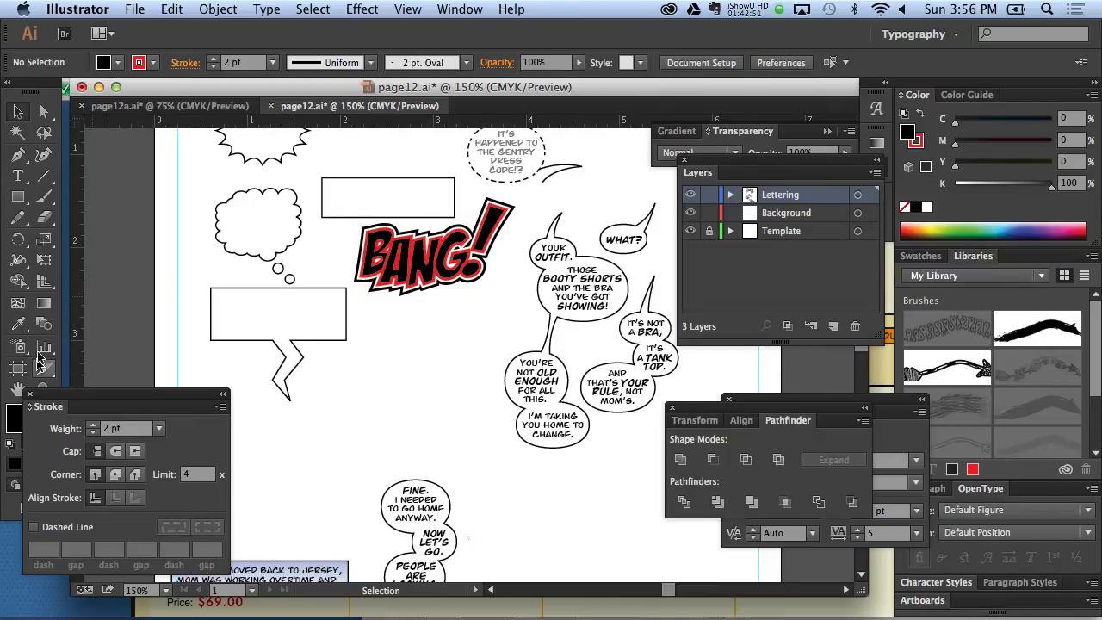
pyautogui.click(44, 389)
pyautogui.click(448, 241)
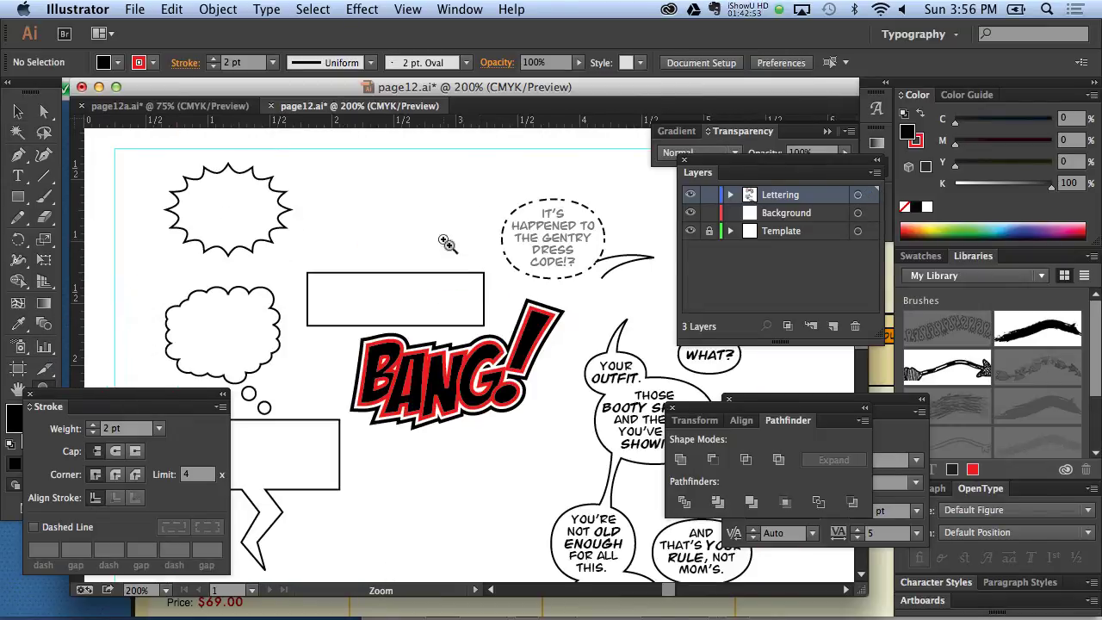
pyautogui.click(447, 240)
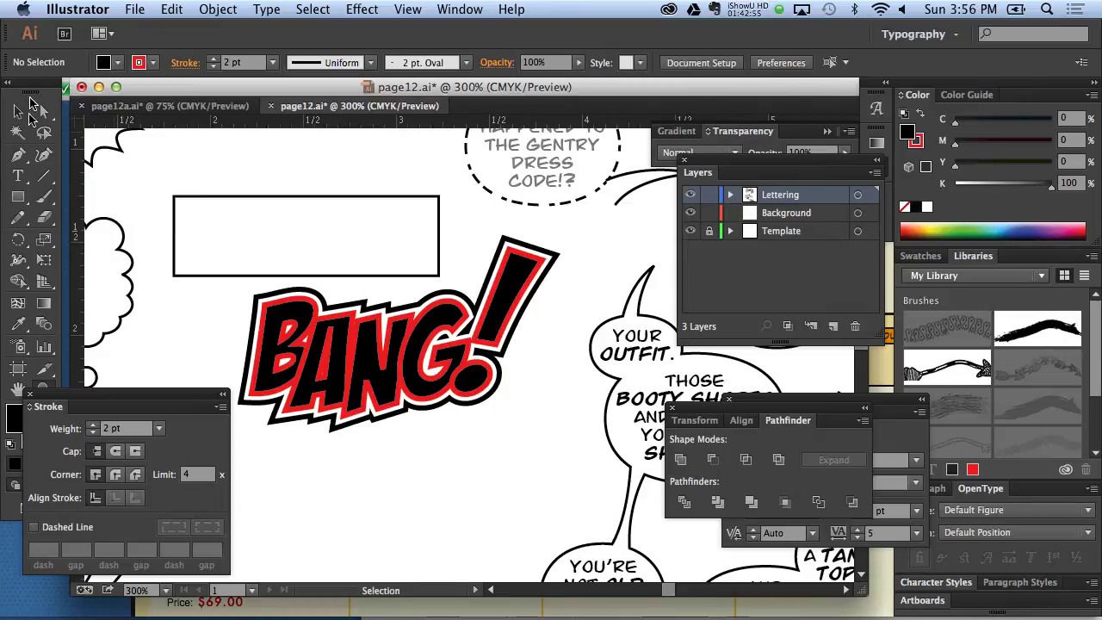
pyautogui.click(18, 112)
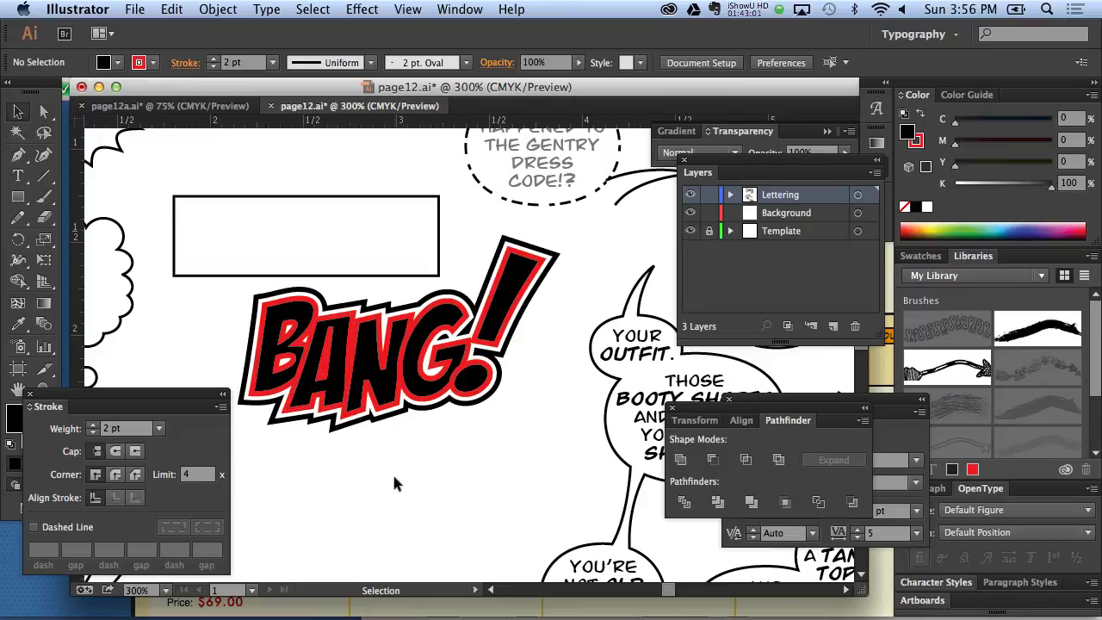
pyautogui.press('a')
pyautogui.hotkey('ctrl', 'a')
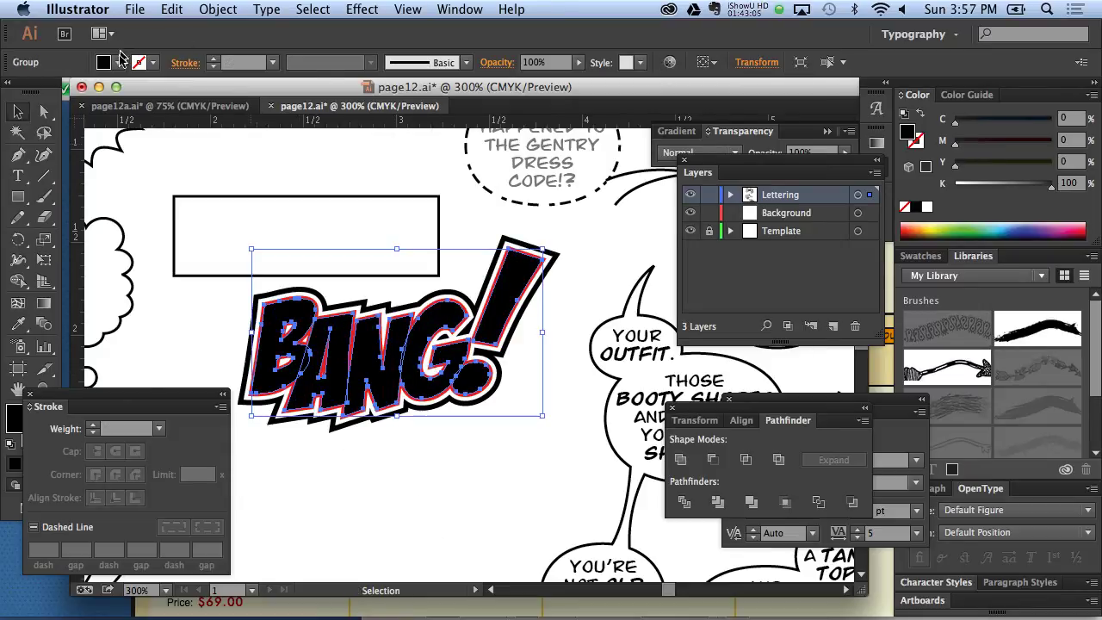
pyautogui.click(118, 62)
pyautogui.click(35, 92)
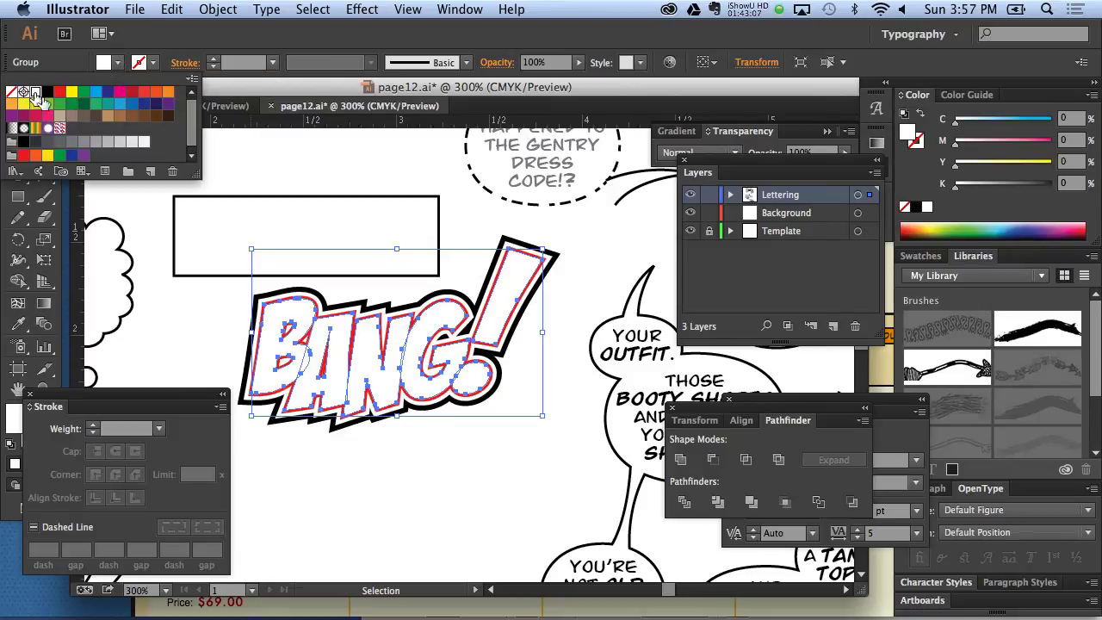
pyautogui.click(72, 92)
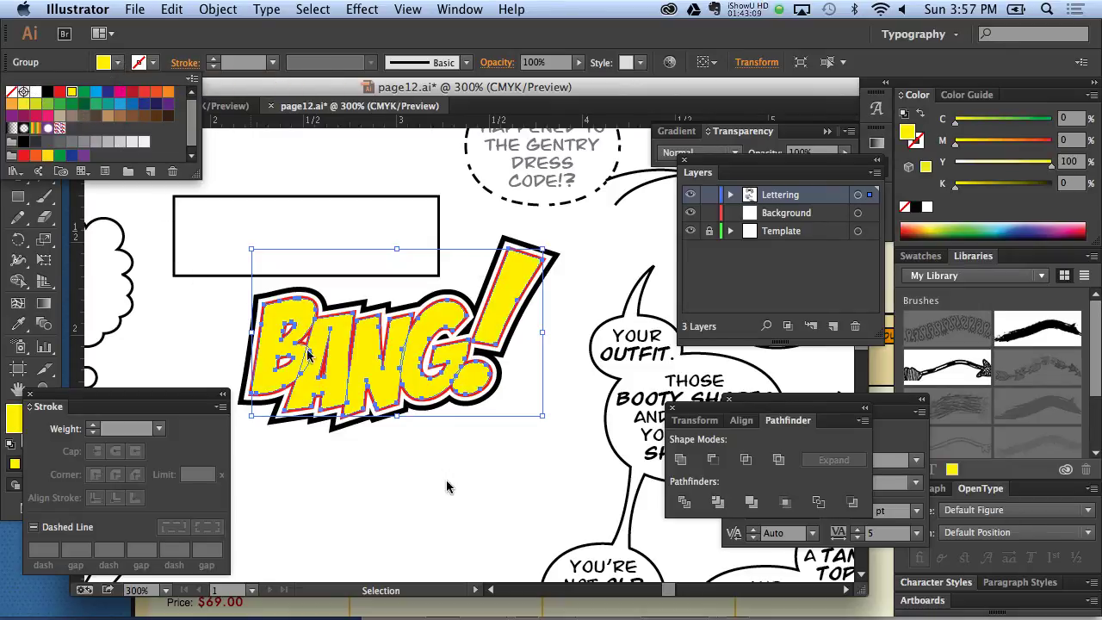
pyautogui.click(156, 105)
pyautogui.click(143, 105)
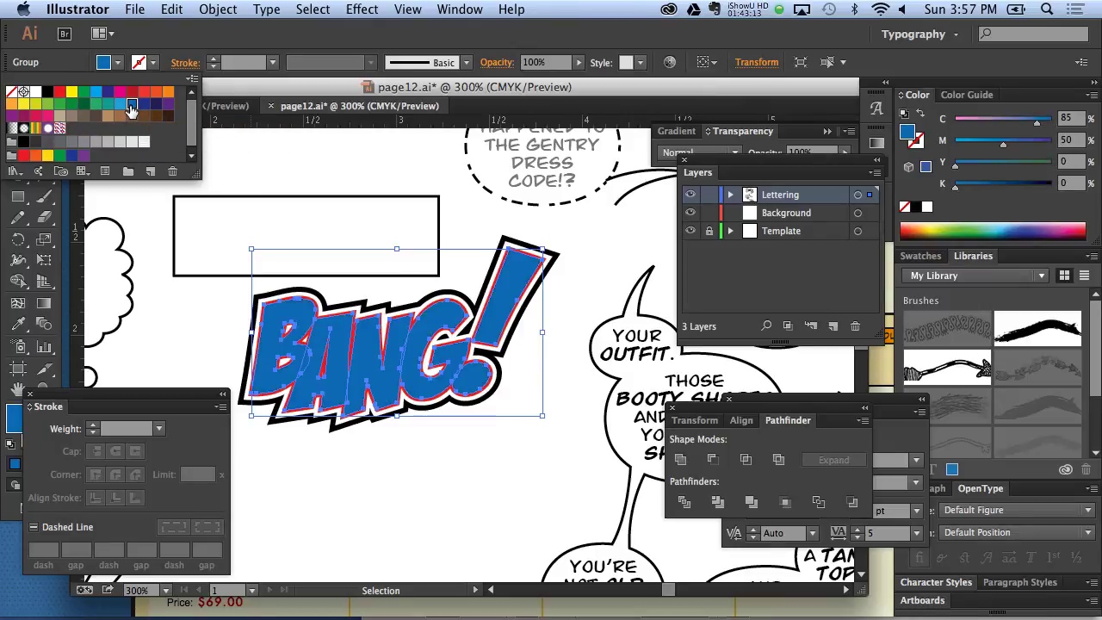
pyautogui.click(156, 105)
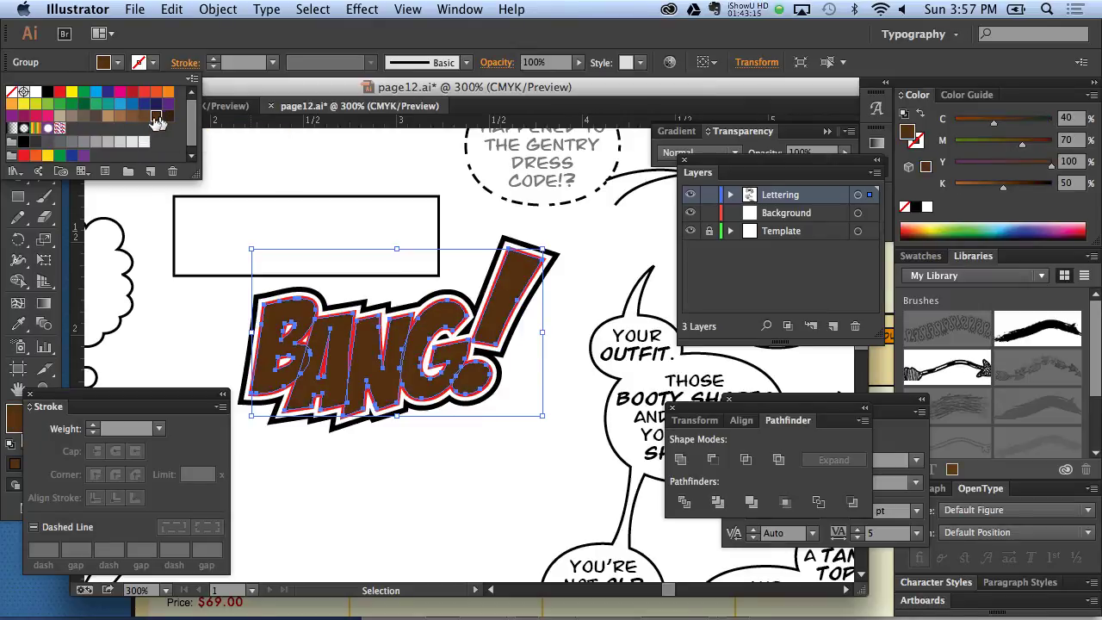
pyautogui.click(47, 91)
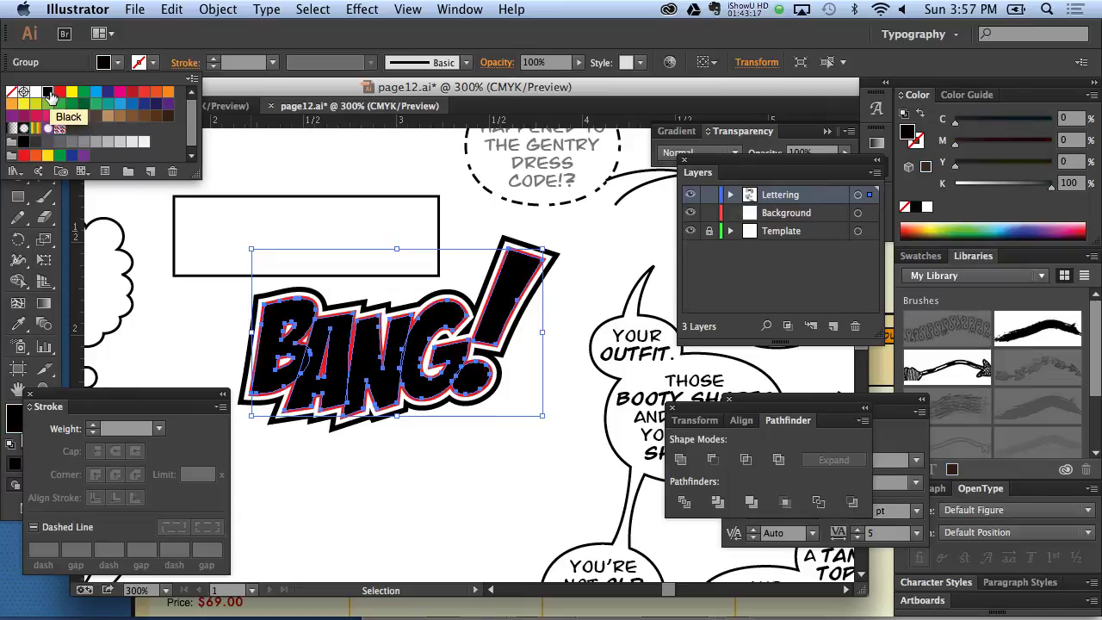
pyautogui.click(422, 497)
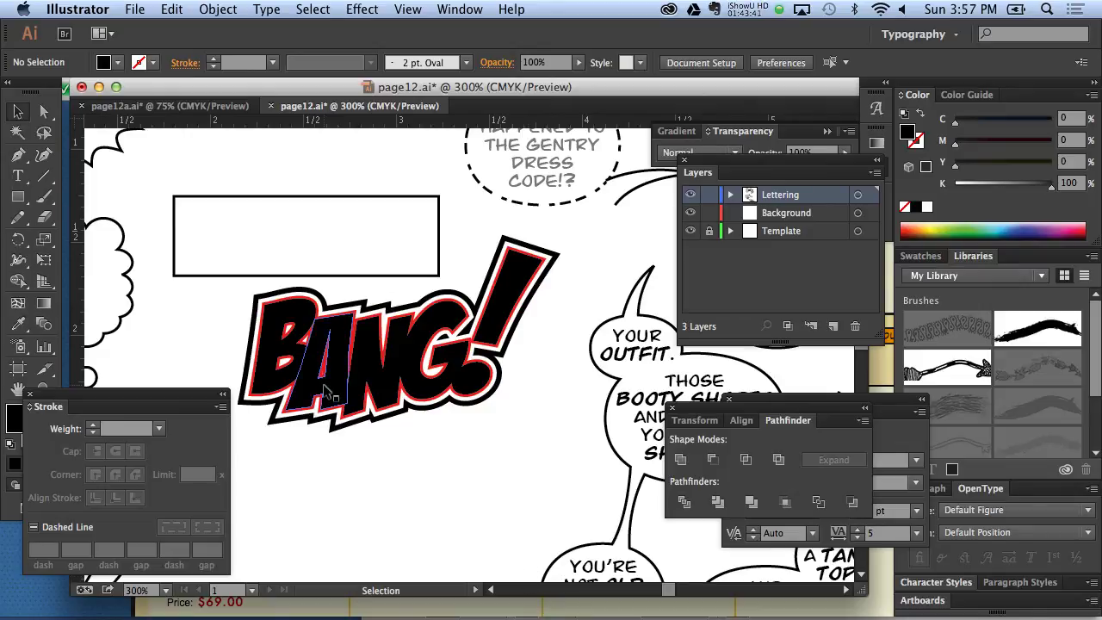
pyautogui.click(331, 393)
pyautogui.click(44, 303)
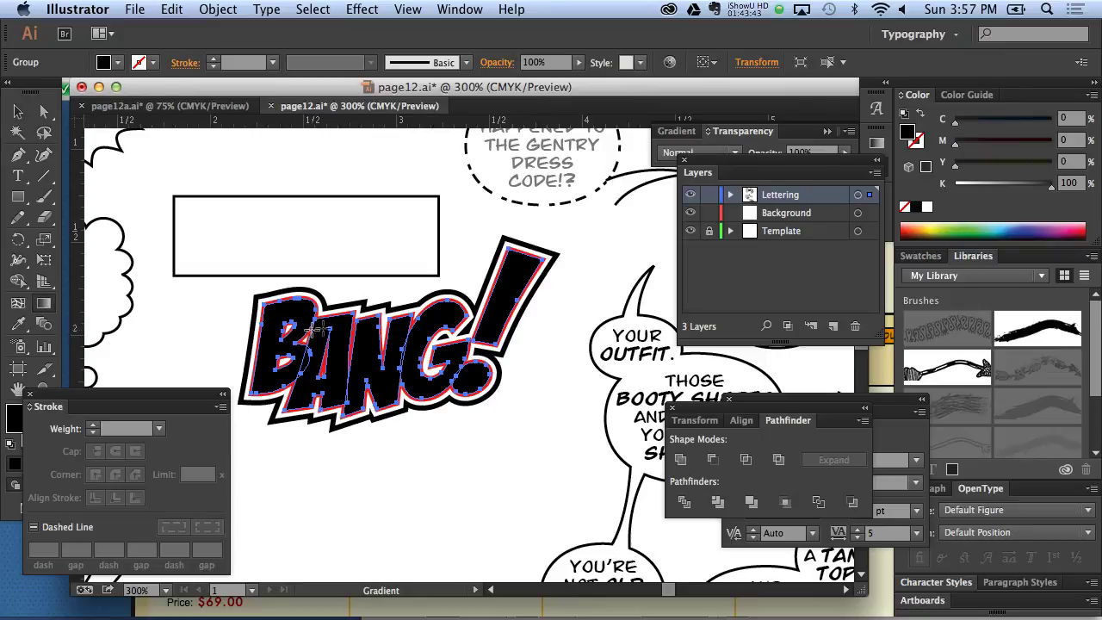
pyautogui.click(117, 62)
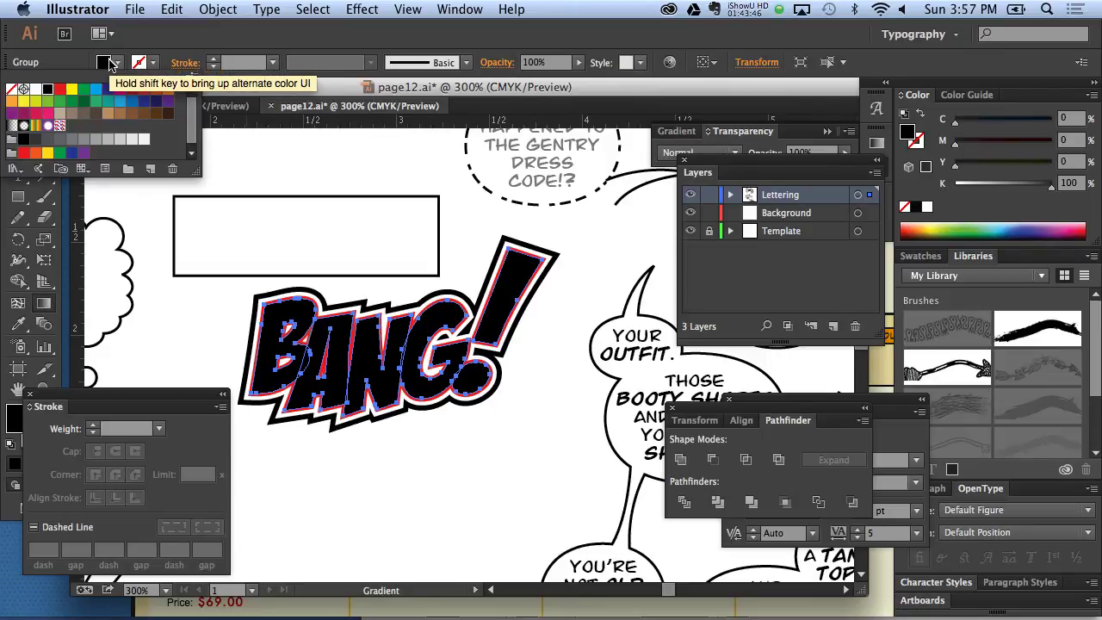
pyautogui.click(12, 125)
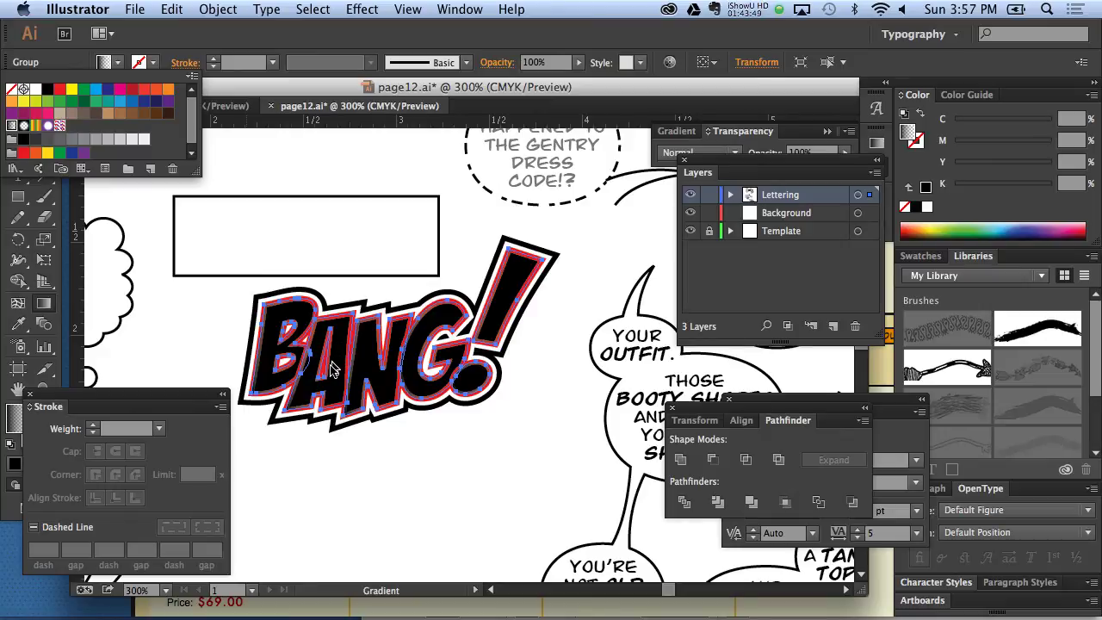
pyautogui.click(336, 362)
pyautogui.moveTo(335, 342)
pyautogui.mouseDown()
pyautogui.moveTo(344, 442)
pyautogui.moveTo(443, 338)
pyautogui.moveTo(387, 398)
pyautogui.mouseUp()
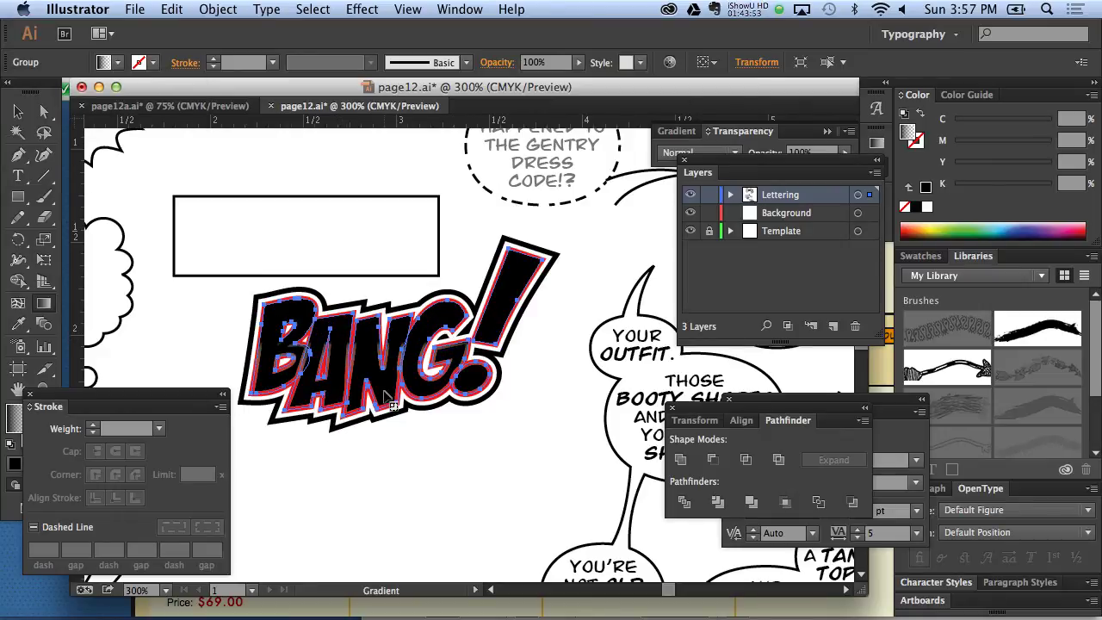
pyautogui.press('v')
pyautogui.click(233, 197)
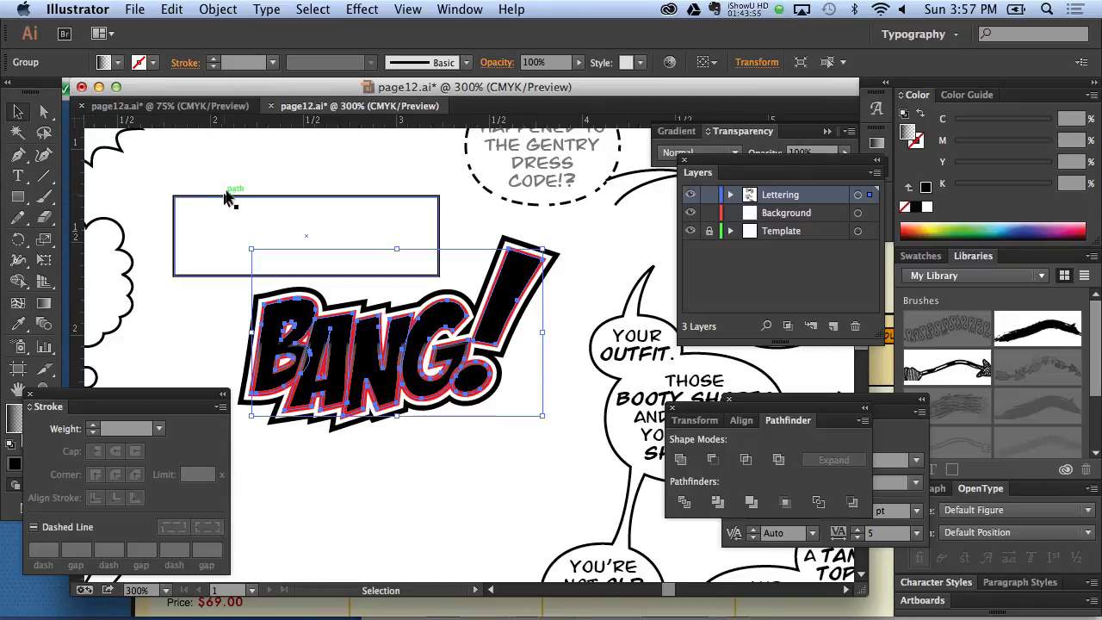
pyautogui.click(238, 164)
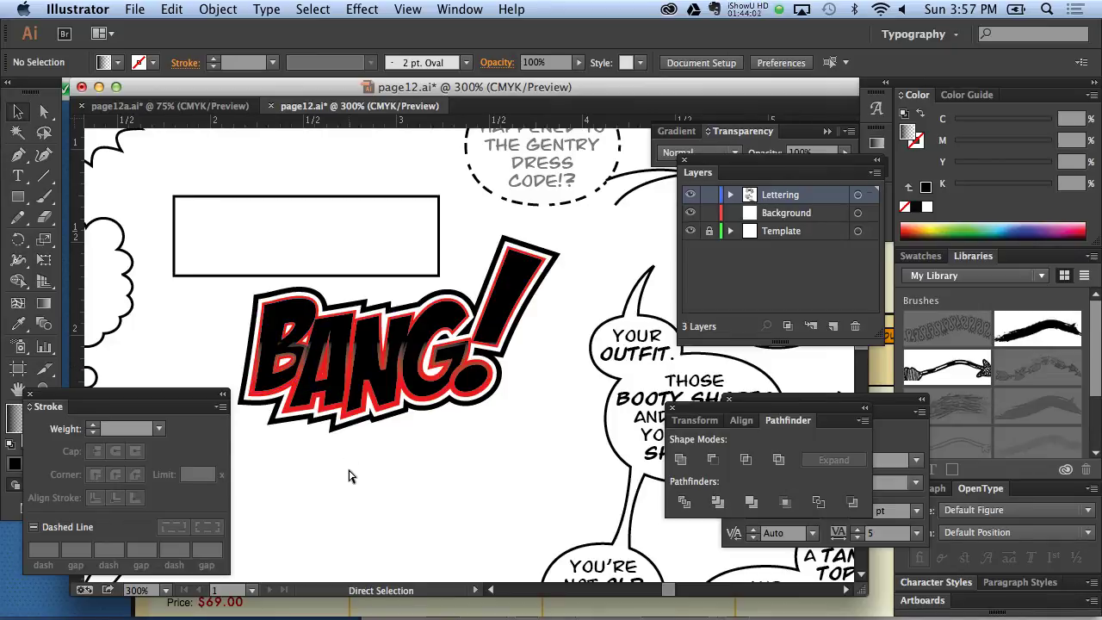
pyautogui.hotkey('ctrl', 'a')
pyautogui.hotkey('ctrl', 'shift', 'a')
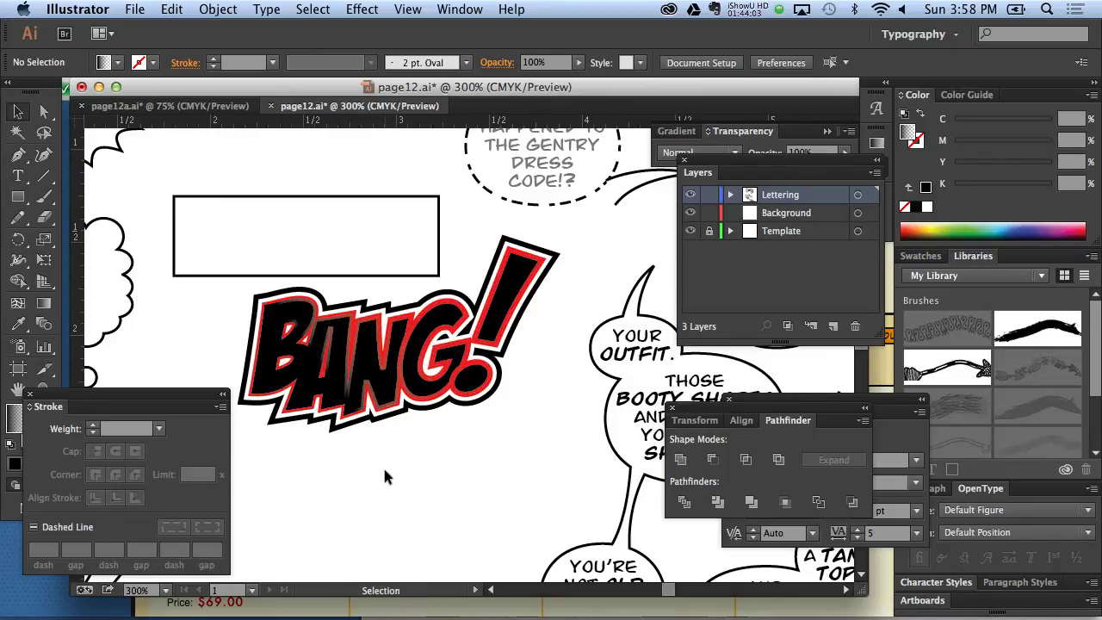
pyautogui.press('a')
pyautogui.hotkey('ctrl', 'a')
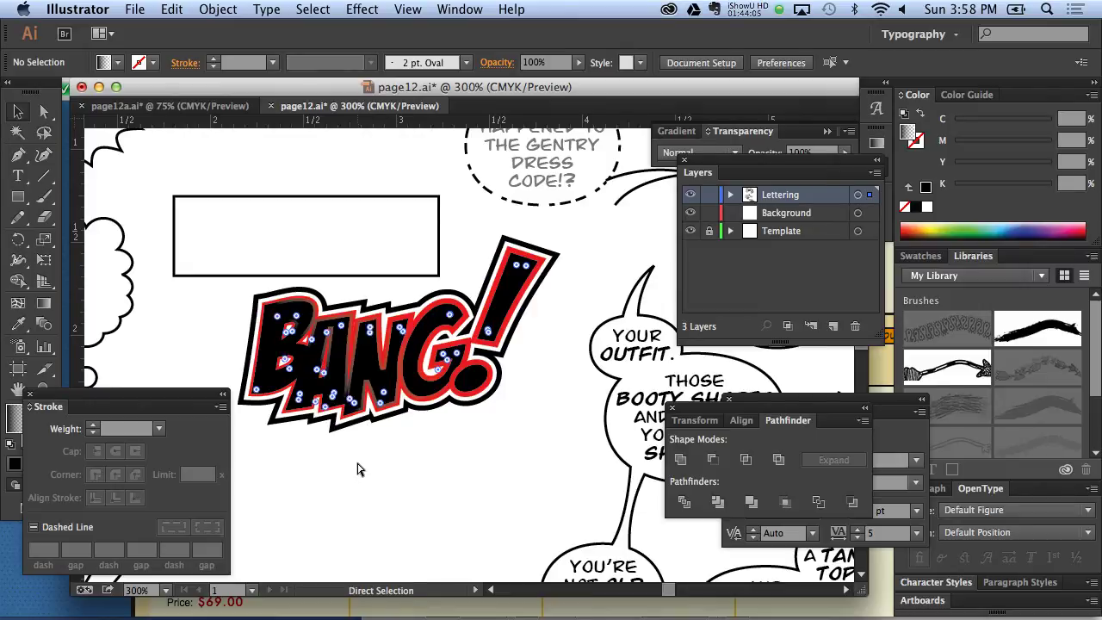
pyautogui.hotkey('ctrl', 'shift', 'a')
pyautogui.hotkey('ctrl', 'a')
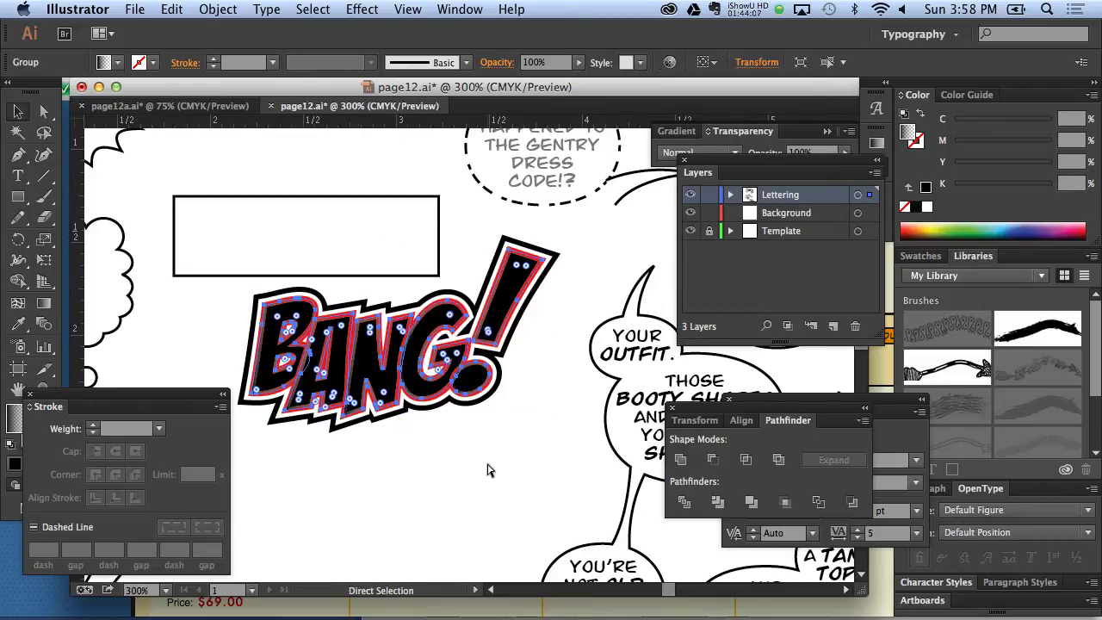
pyautogui.hotkey('ctrl', 'shift', 'a')
pyautogui.hotkey('ctrl', 'a')
pyautogui.press('v')
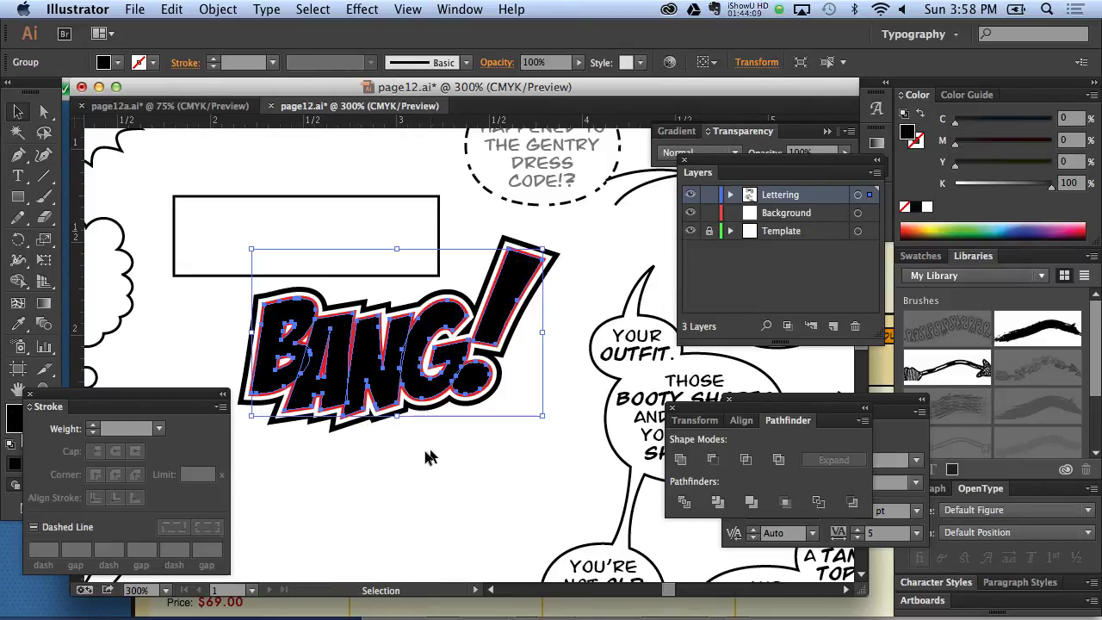
pyautogui.hotkey('ctrl', 'shift', 'a')
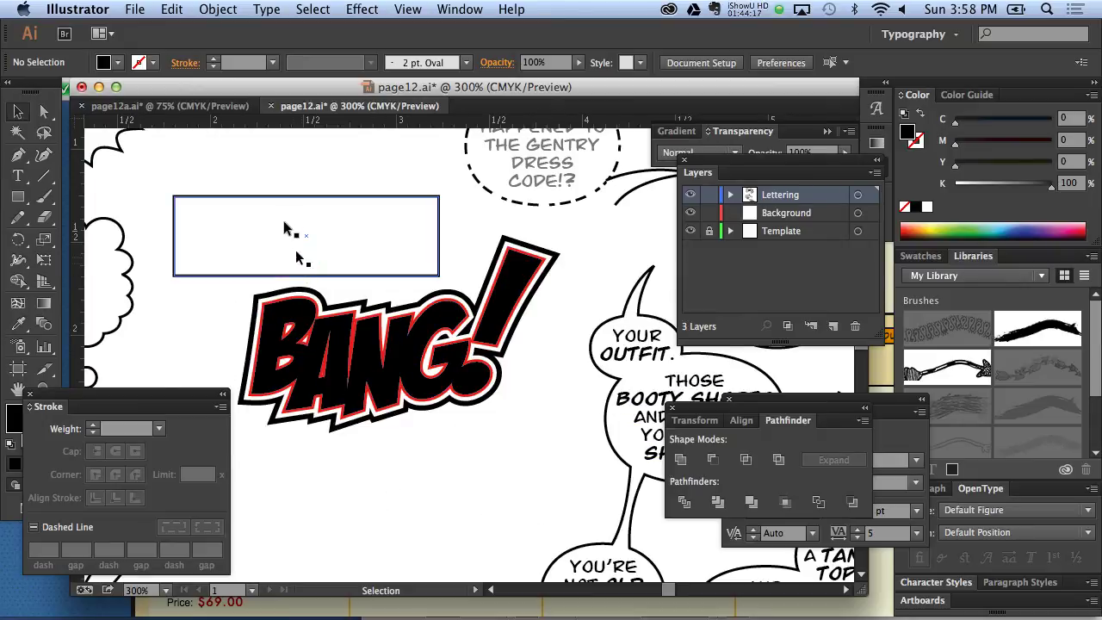
# Step: Nudge the caption box, then add a large R over its top-left corner
pyautogui.moveTo(278, 207); pyautogui.dragTo(287, 185)
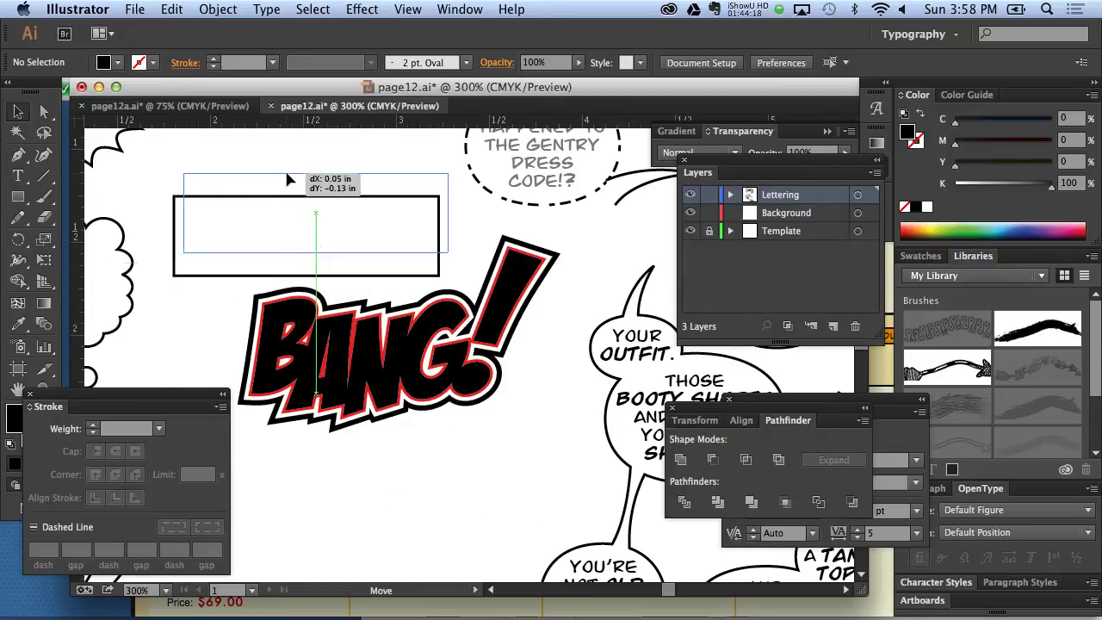
pyautogui.click(15, 176)
pyautogui.press('super+shift+a')
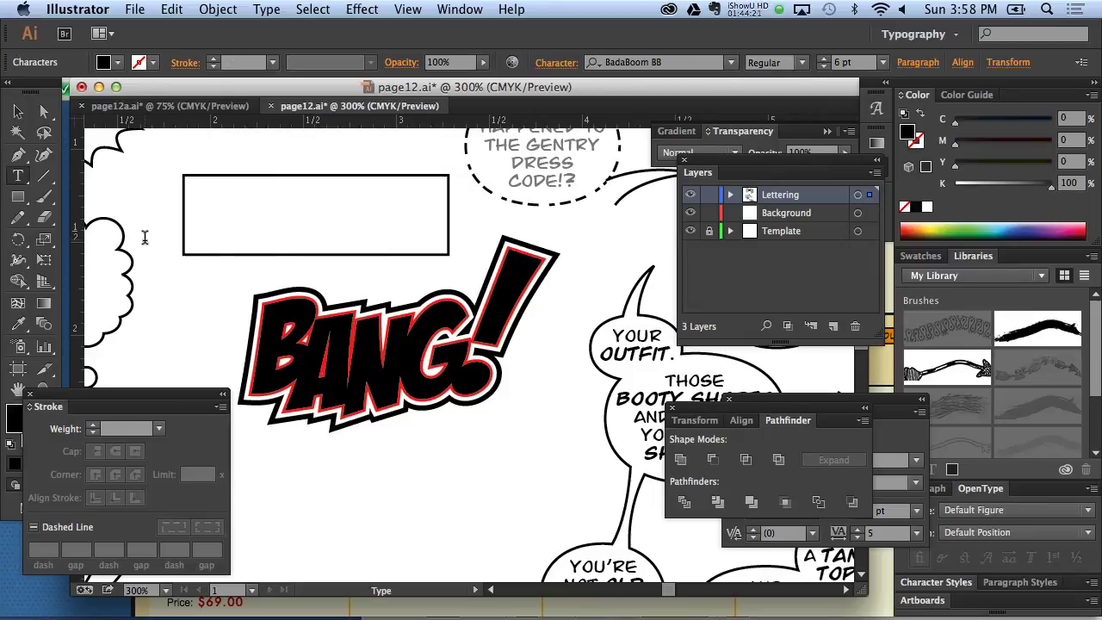
pyautogui.write('R')
pyautogui.click(17, 112)
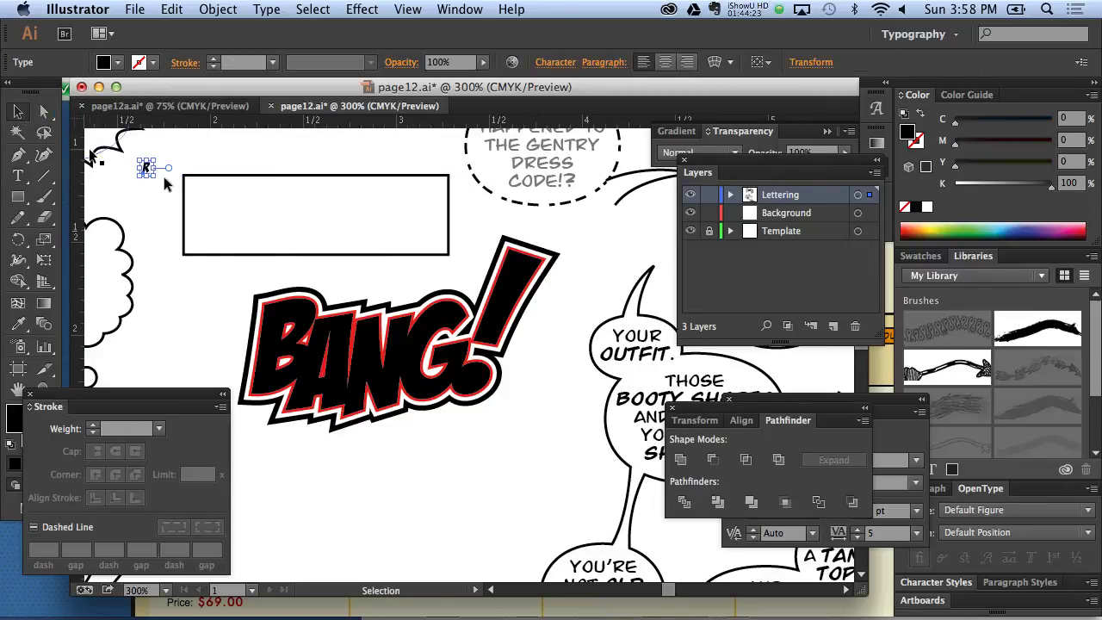
pyautogui.moveTo(151, 174); pyautogui.dragTo(234, 297)
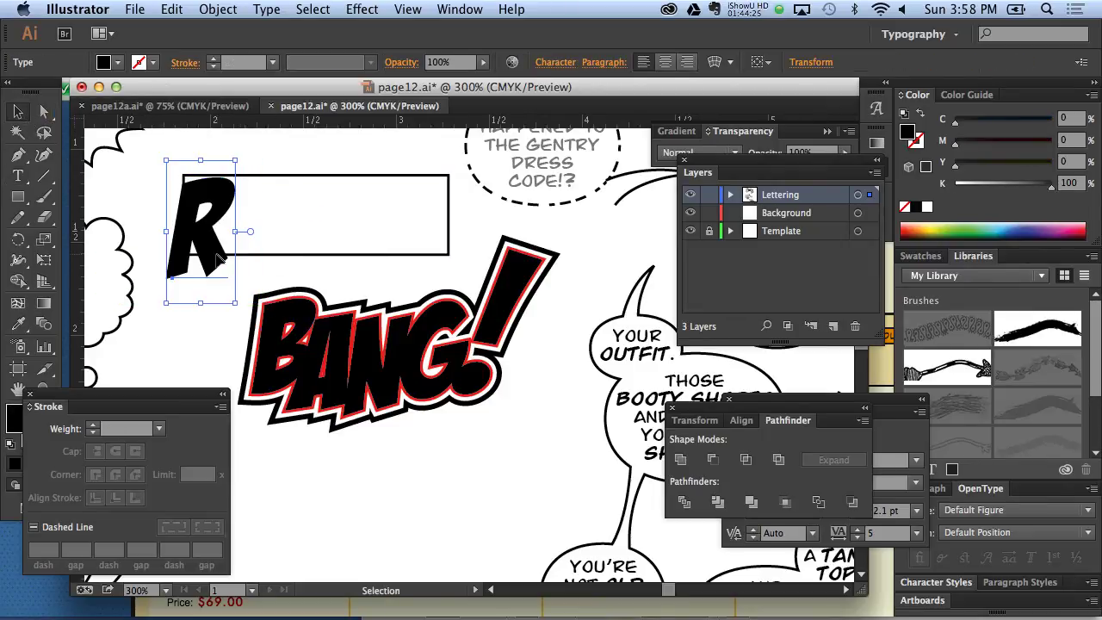
pyautogui.moveTo(220, 260); pyautogui.dragTo(225, 199)
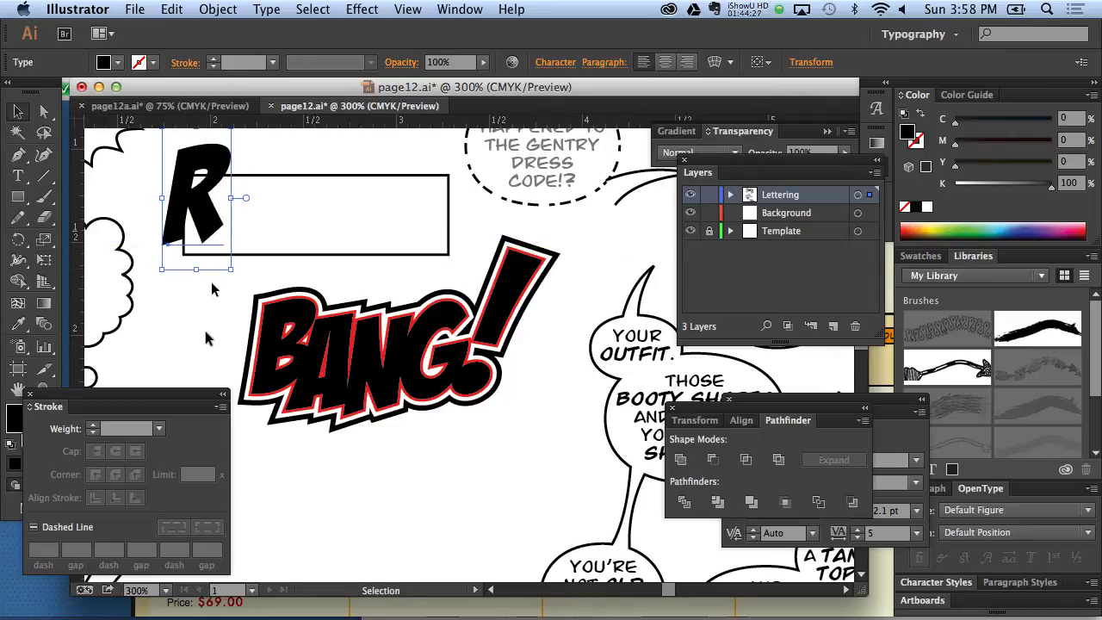
# Step: Convert the R into outlined artwork with Type > Create Outlines
pyautogui.click(217, 8)
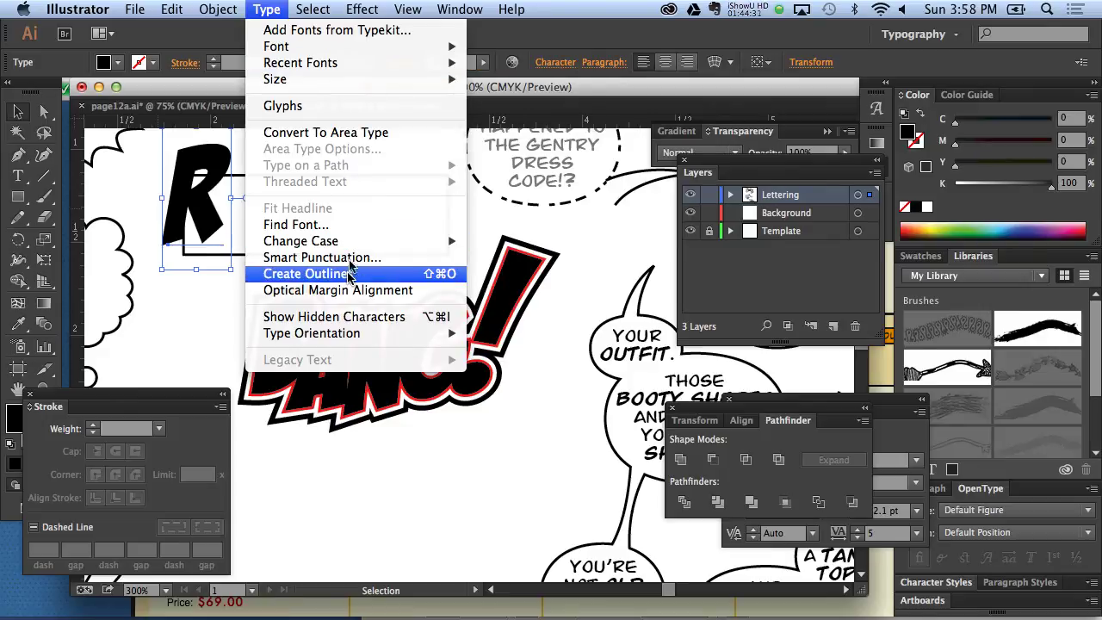
pyautogui.click(319, 273)
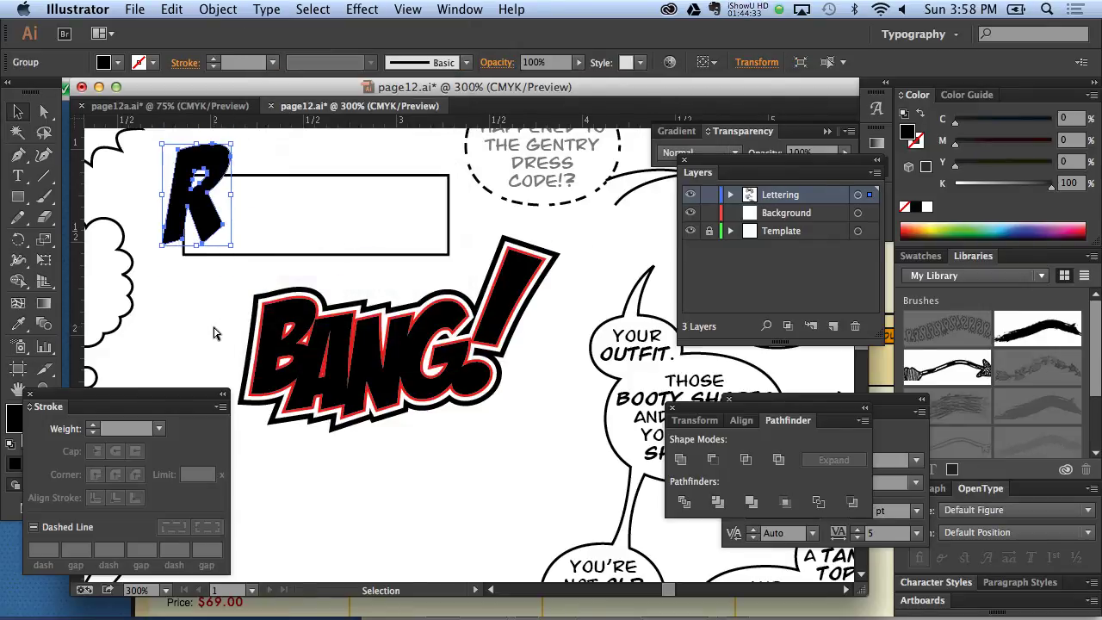
pyautogui.press('a')
pyautogui.press('v')
pyautogui.moveTo(185, 260); pyautogui.dragTo(229, 248)
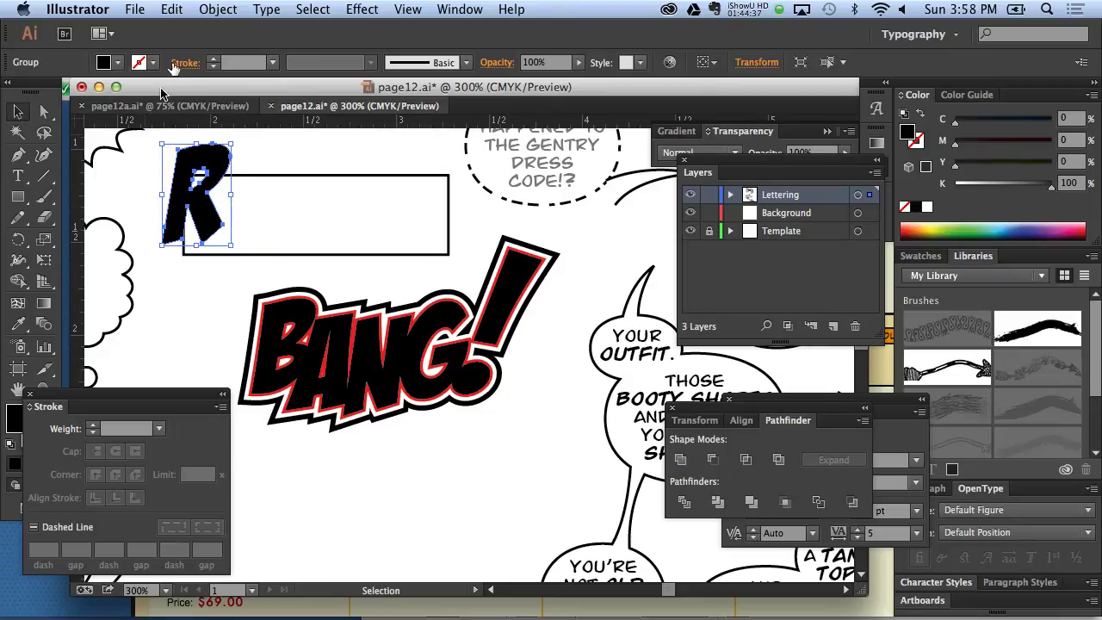
# Step: Give the outlined R a black 5 pt stroke
pyautogui.click(117, 62)
pyautogui.click(50, 93)
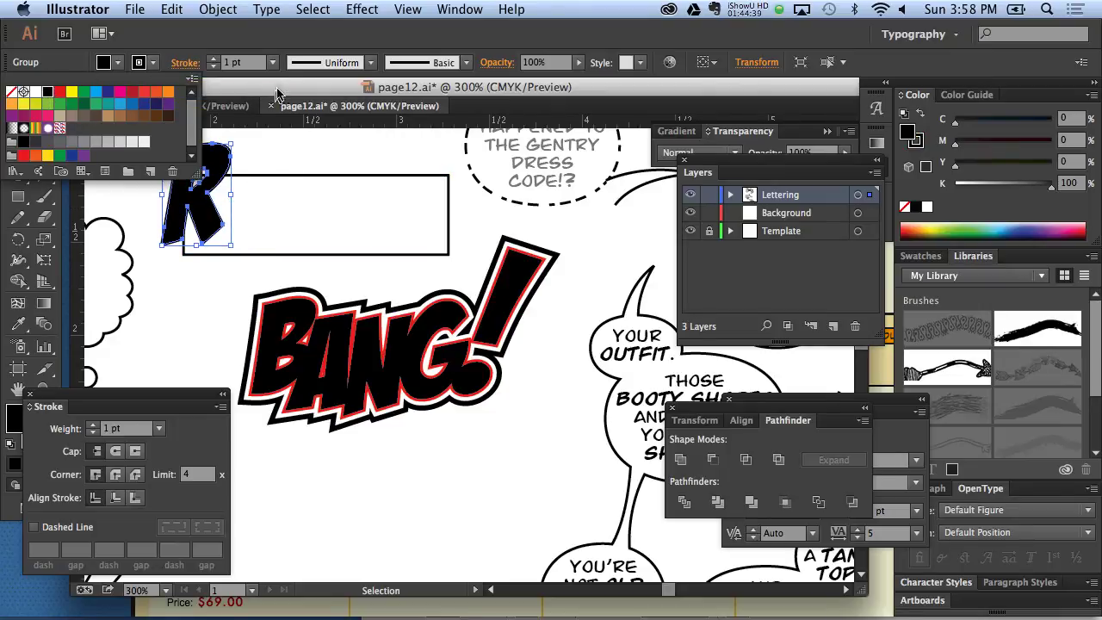
pyautogui.click(276, 66)
pyautogui.click(275, 62)
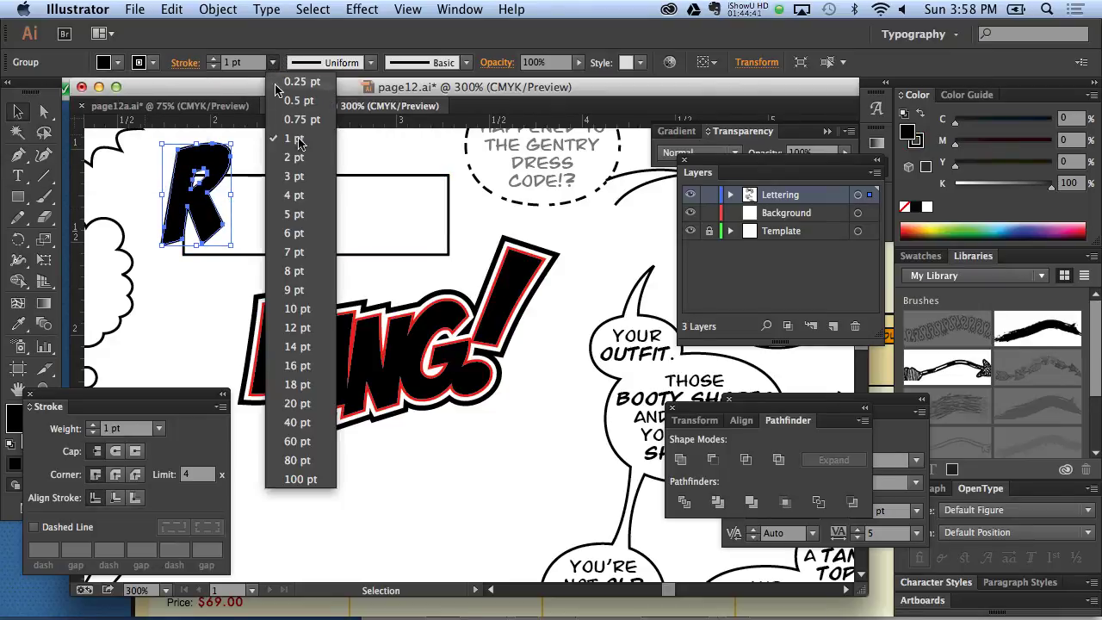
pyautogui.click(295, 216)
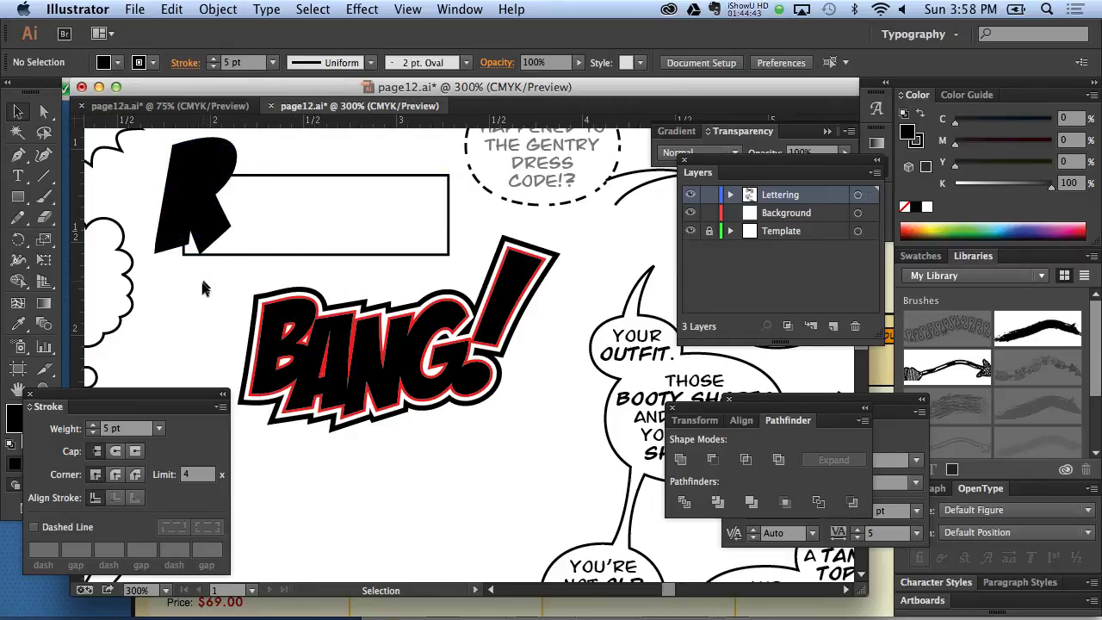
pyautogui.moveTo(200, 275); pyautogui.dragTo(211, 220)
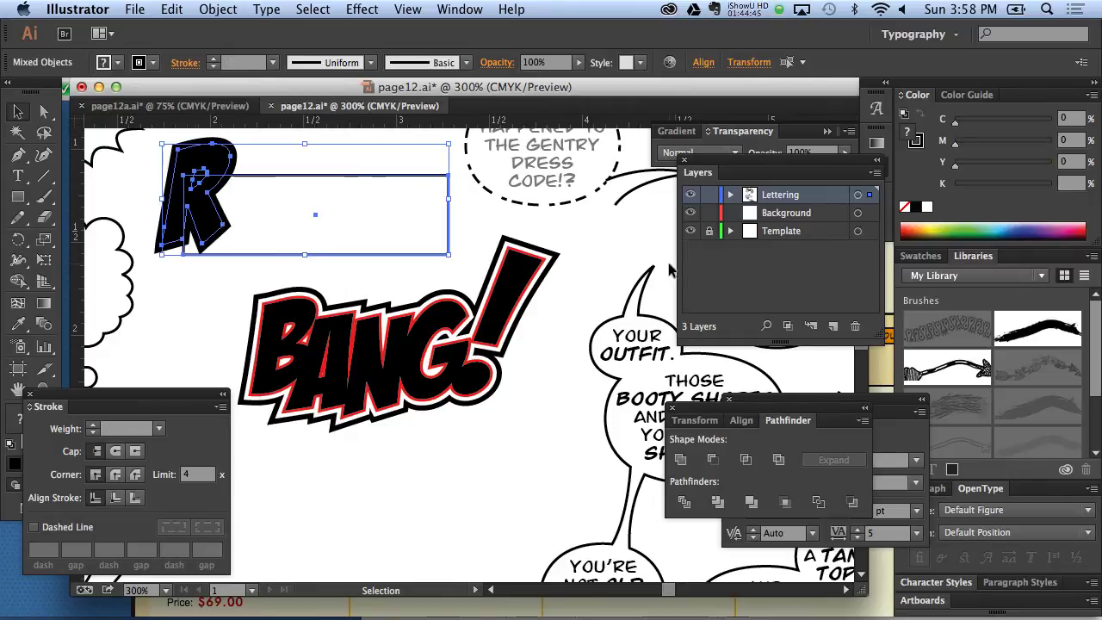
# Step: Merge the R and caption box into a compound shape
pyautogui.click(864, 428)
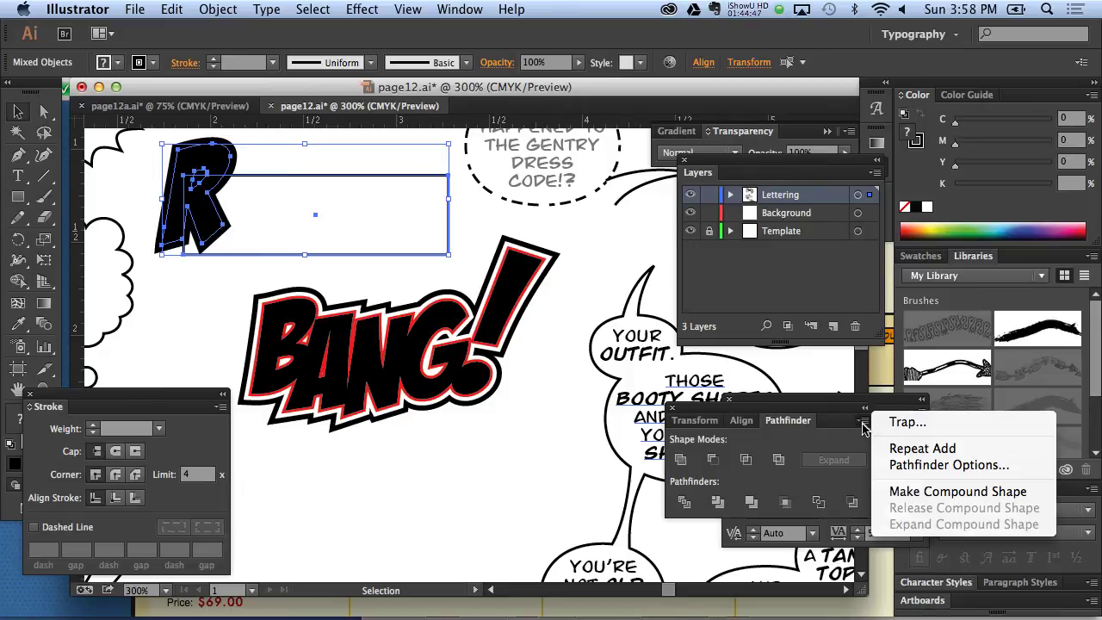
pyautogui.click(866, 440)
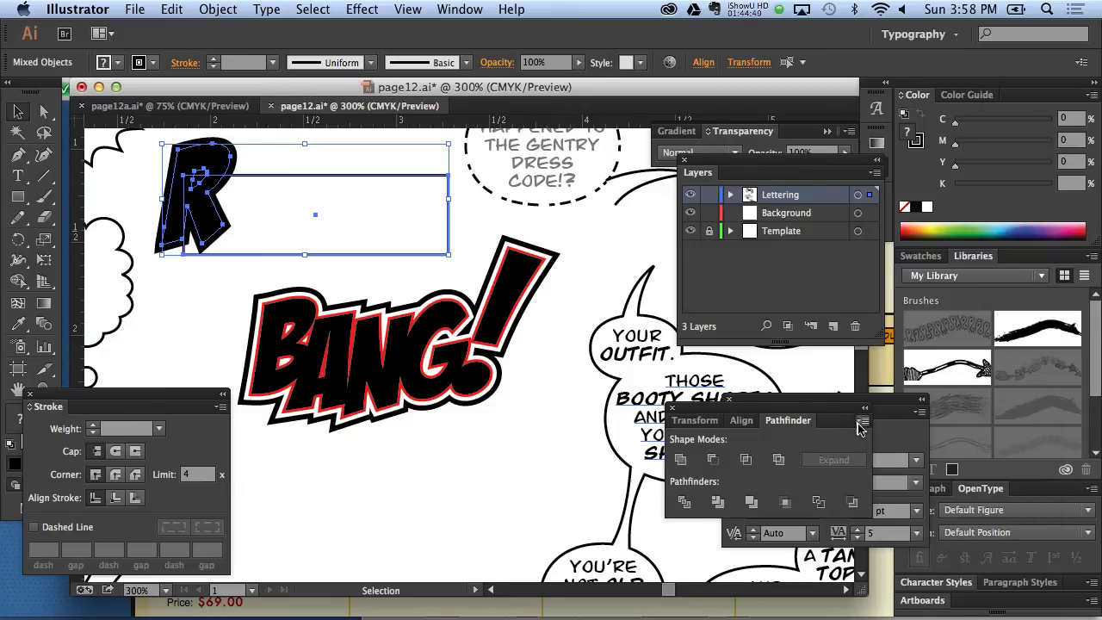
pyautogui.click(863, 420)
pyautogui.click(891, 495)
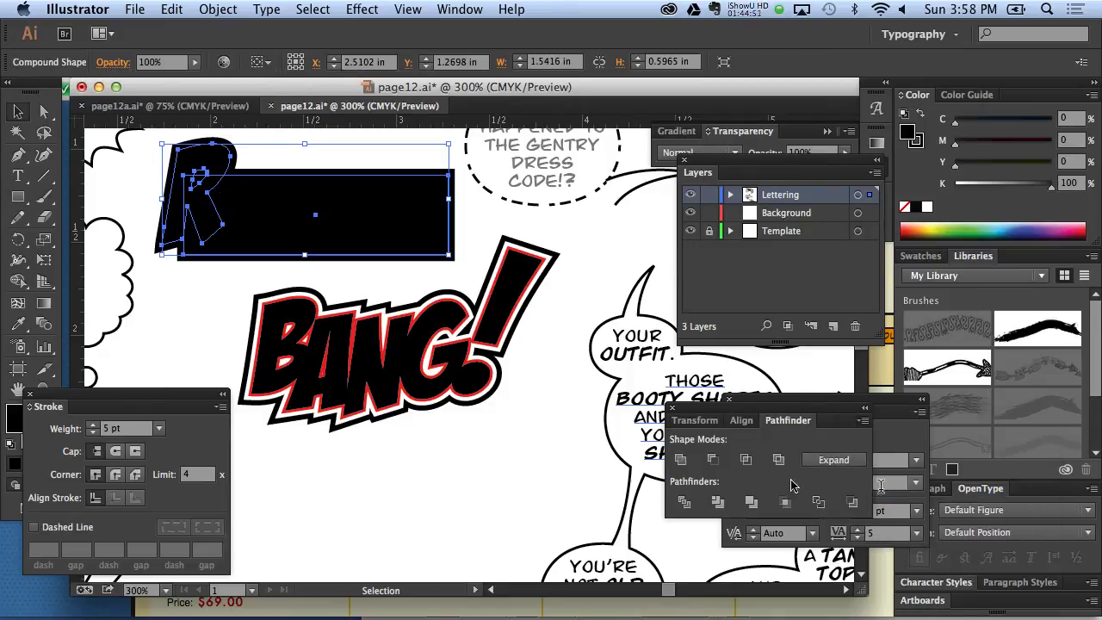
pyautogui.click(234, 264)
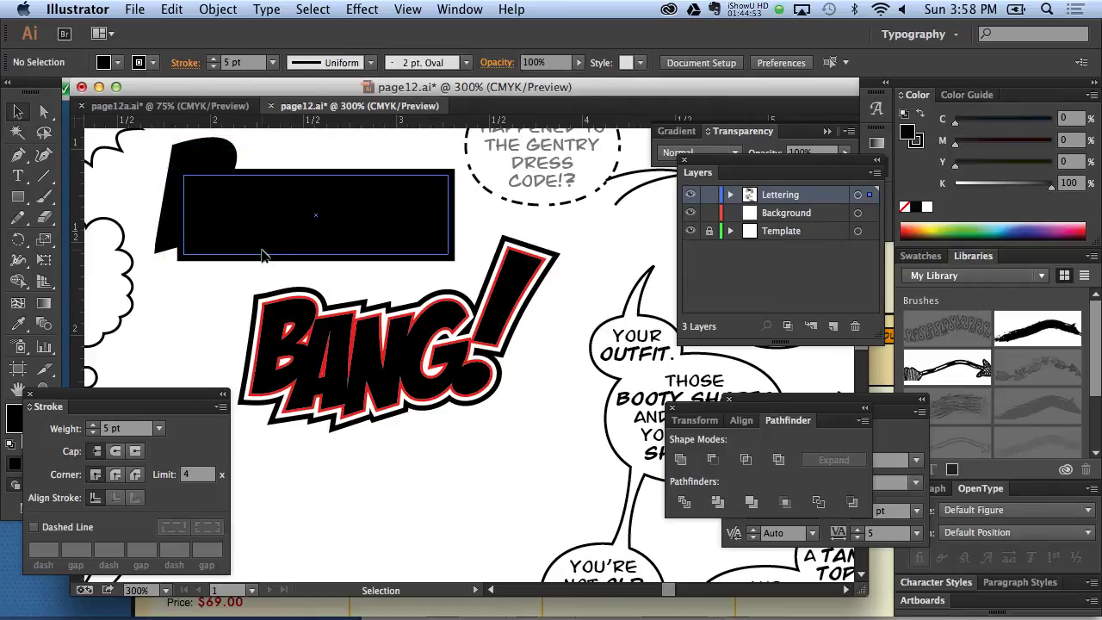
pyautogui.click(263, 254)
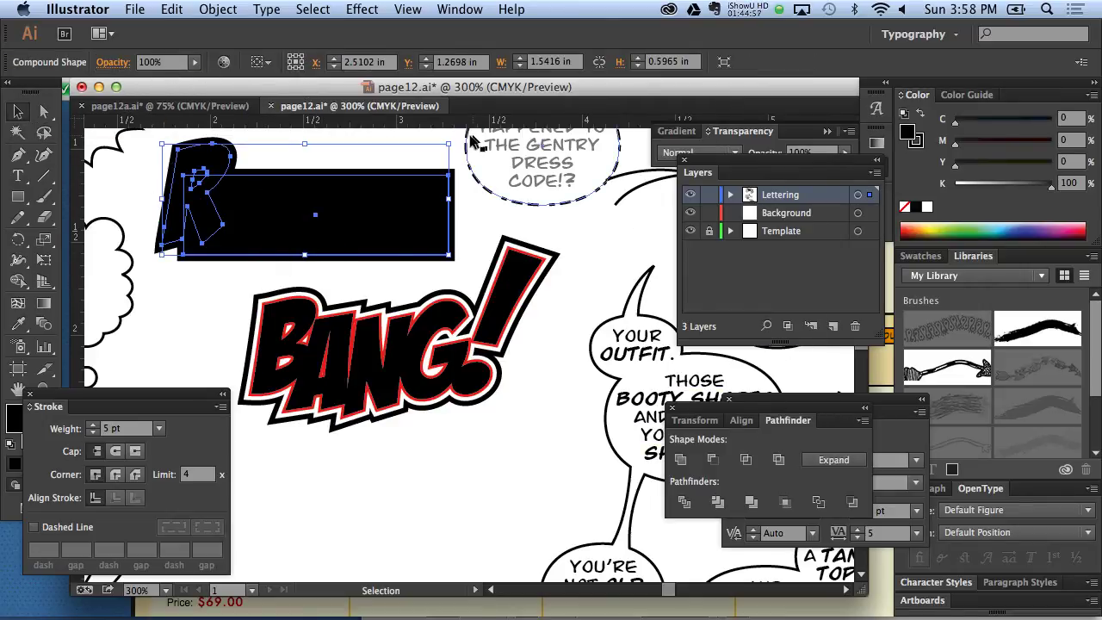
# Step: Replace the compound shape by uniting the R and box into one shape
pyautogui.press('a')
pyautogui.click(246, 177)
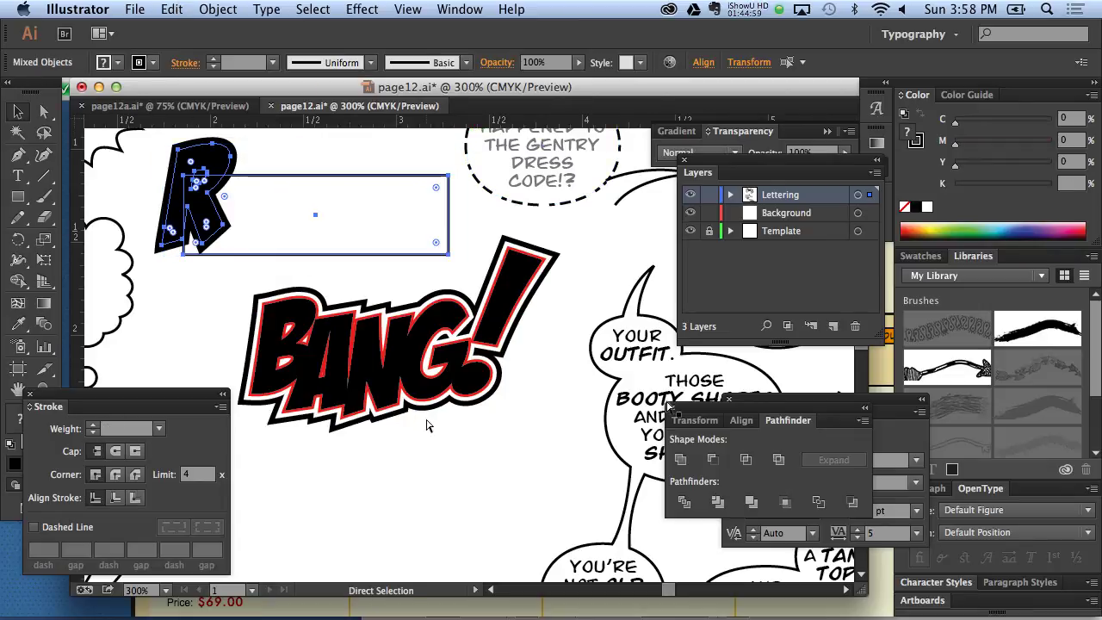
pyautogui.press('v')
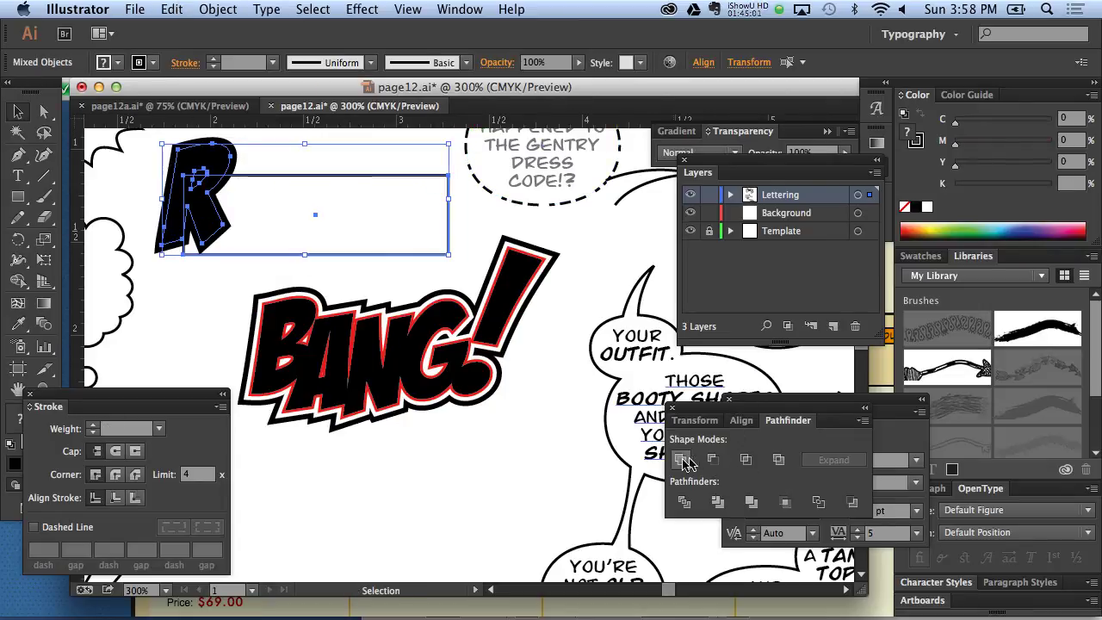
pyautogui.click(681, 460)
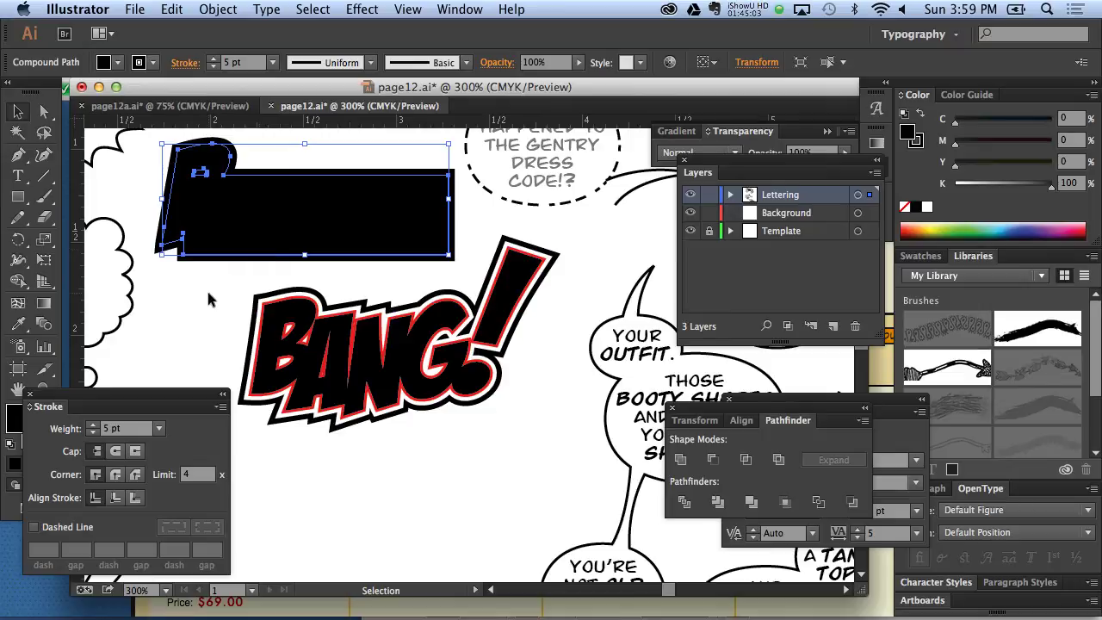
pyautogui.hotkey('ctrl', 'z')
pyautogui.hotkey('ctrl', 'shift', 'z')
pyautogui.hotkey('ctrl', 'z')
pyautogui.hotkey('ctrl', 'shift', 'z')
# Step: Reduce the united caption shape's stroke to 3 pt and fill it with white
pyautogui.click(272, 62)
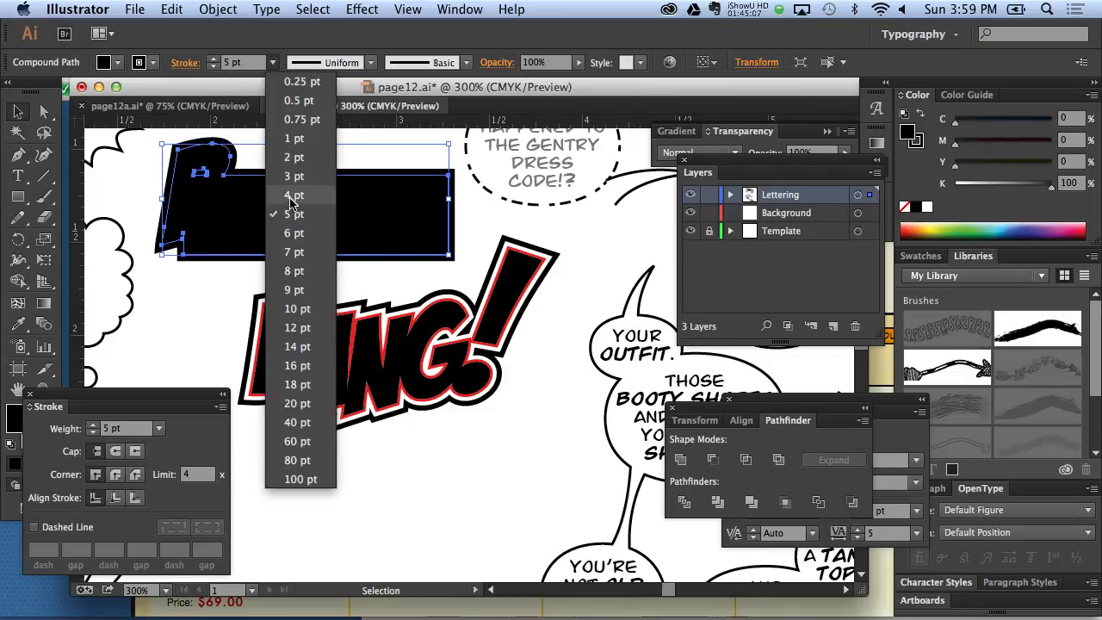
pyautogui.click(290, 196)
pyautogui.click(272, 62)
pyautogui.click(290, 176)
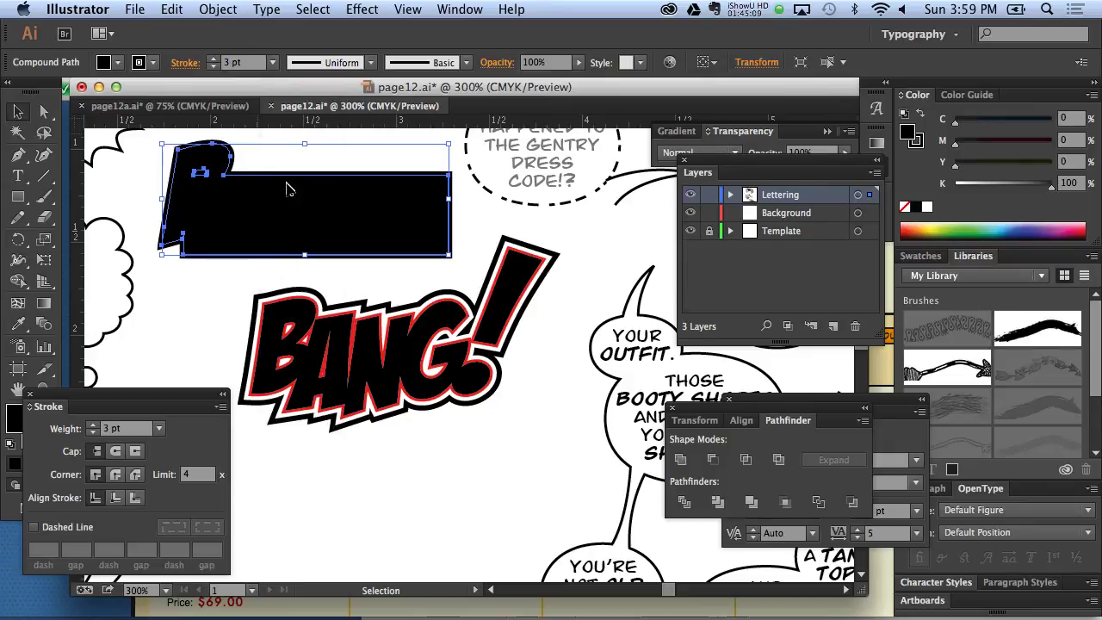
pyautogui.click(114, 62)
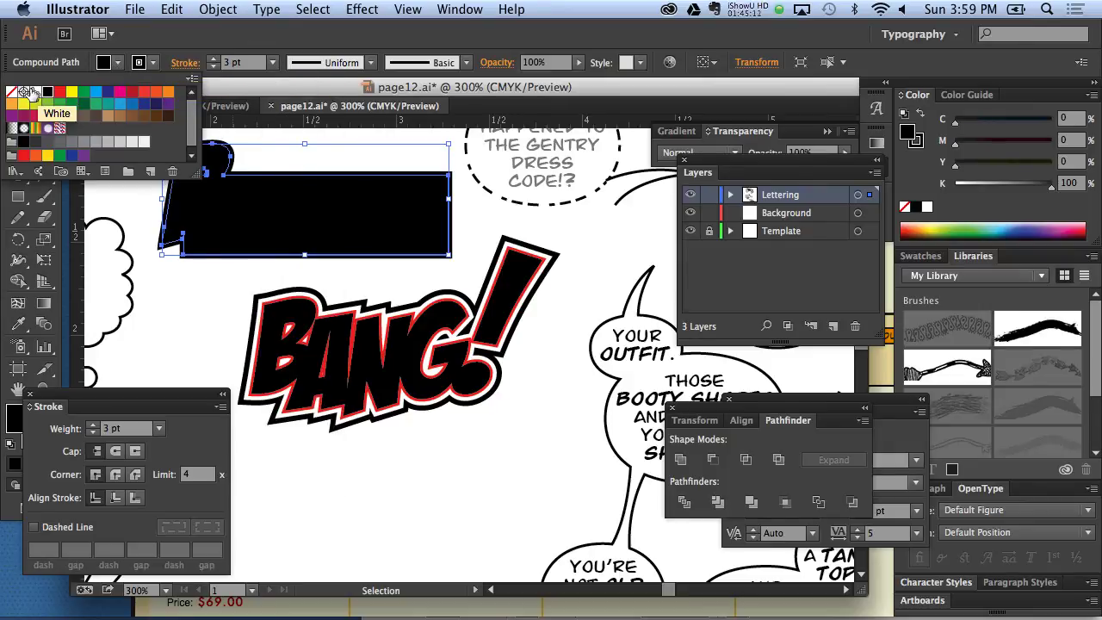
pyautogui.click(29, 92)
pyautogui.click(200, 315)
pyautogui.click(159, 292)
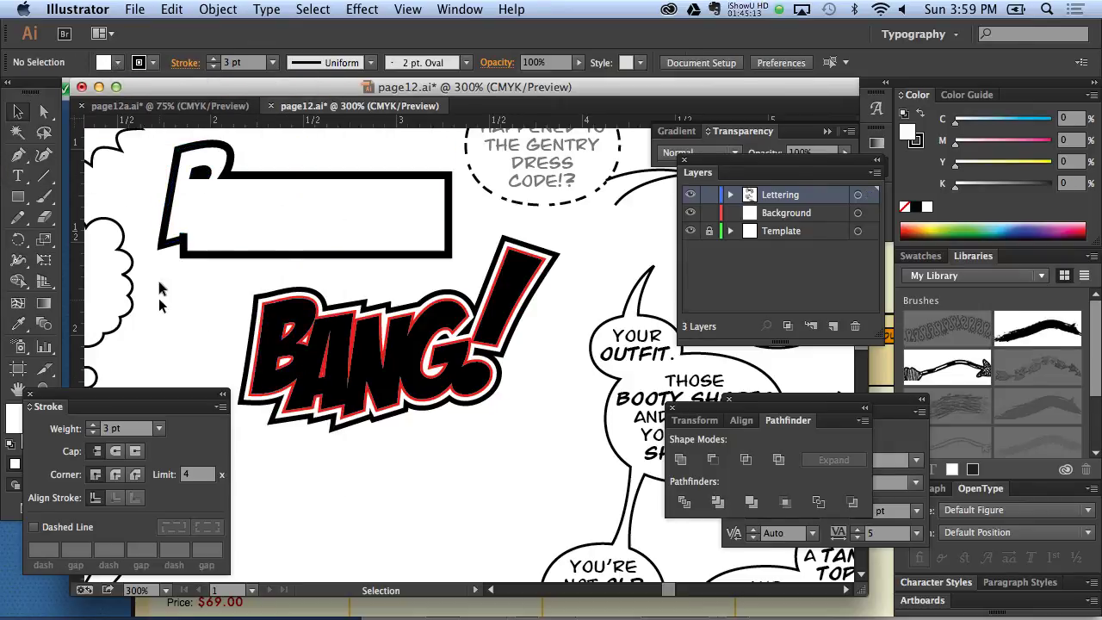
# Step: Thin the tabbed caption box outline to 1 pt and paste the black R
pyautogui.click(44, 111)
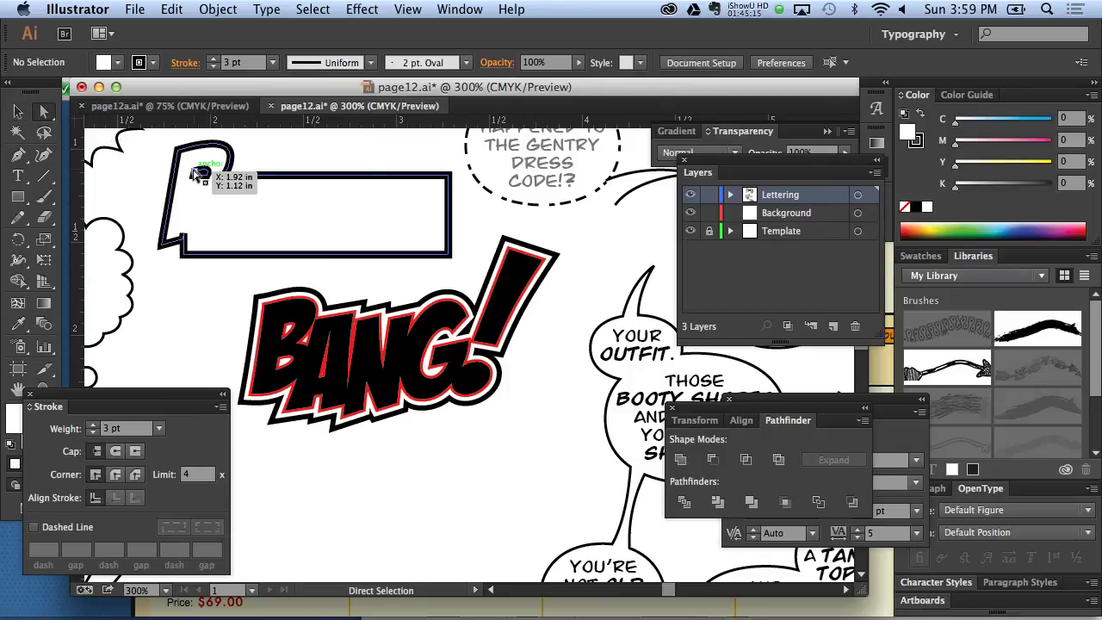
pyautogui.click(198, 174)
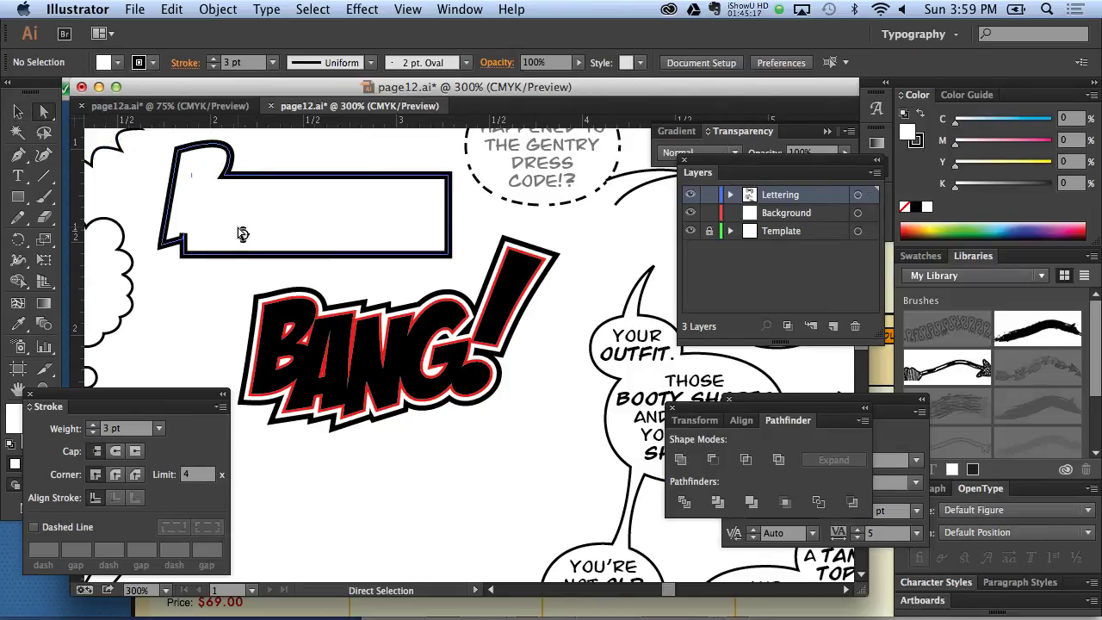
pyautogui.click(195, 181)
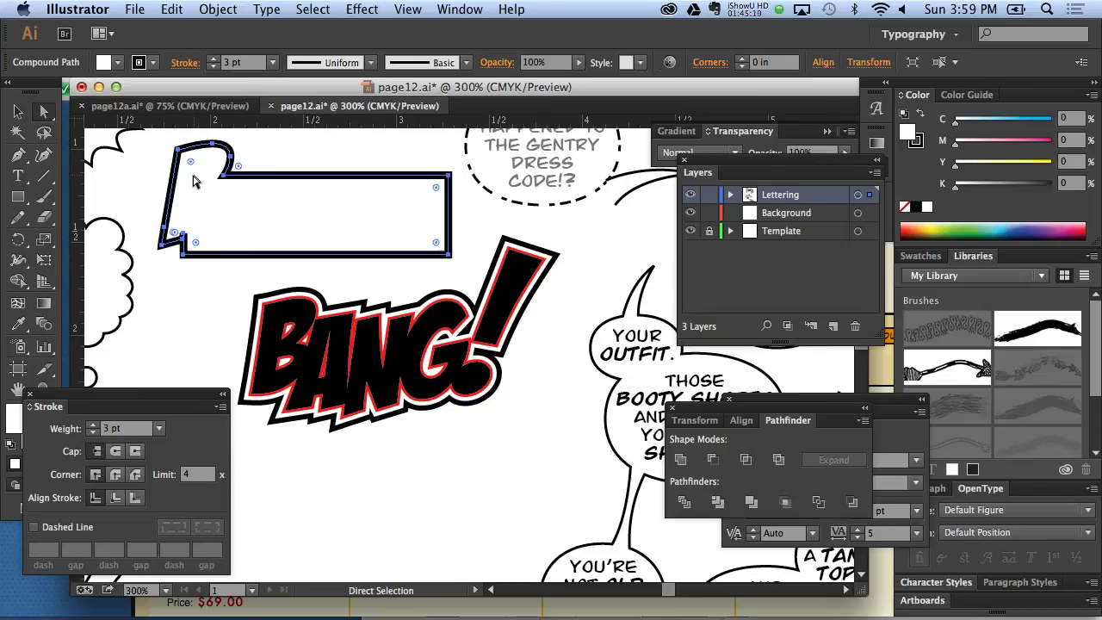
pyautogui.click(17, 112)
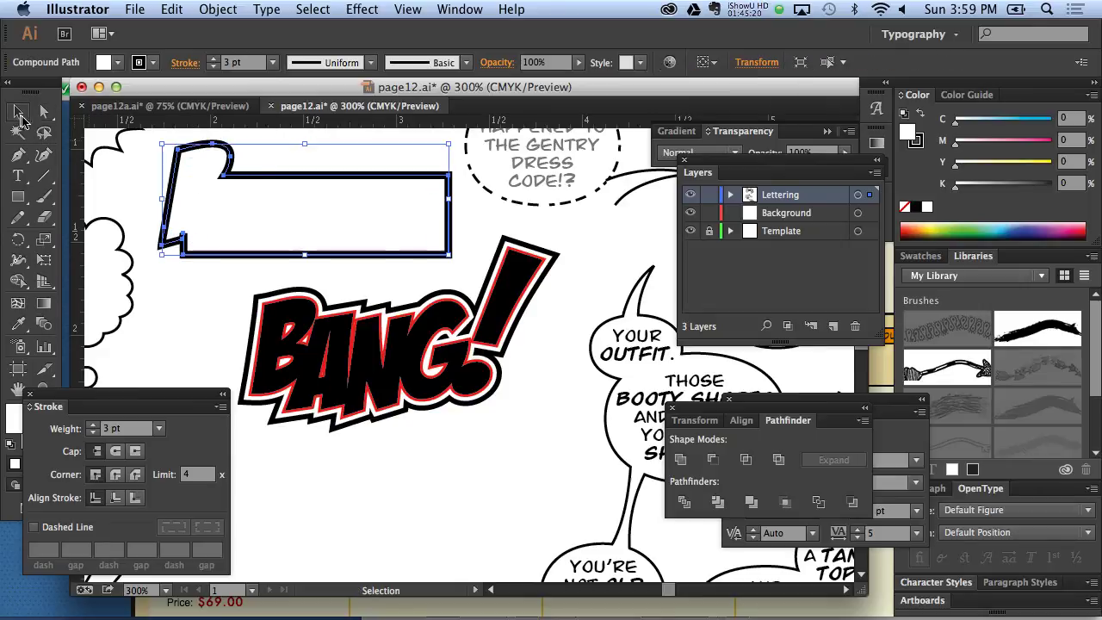
pyautogui.click(272, 62)
pyautogui.click(297, 138)
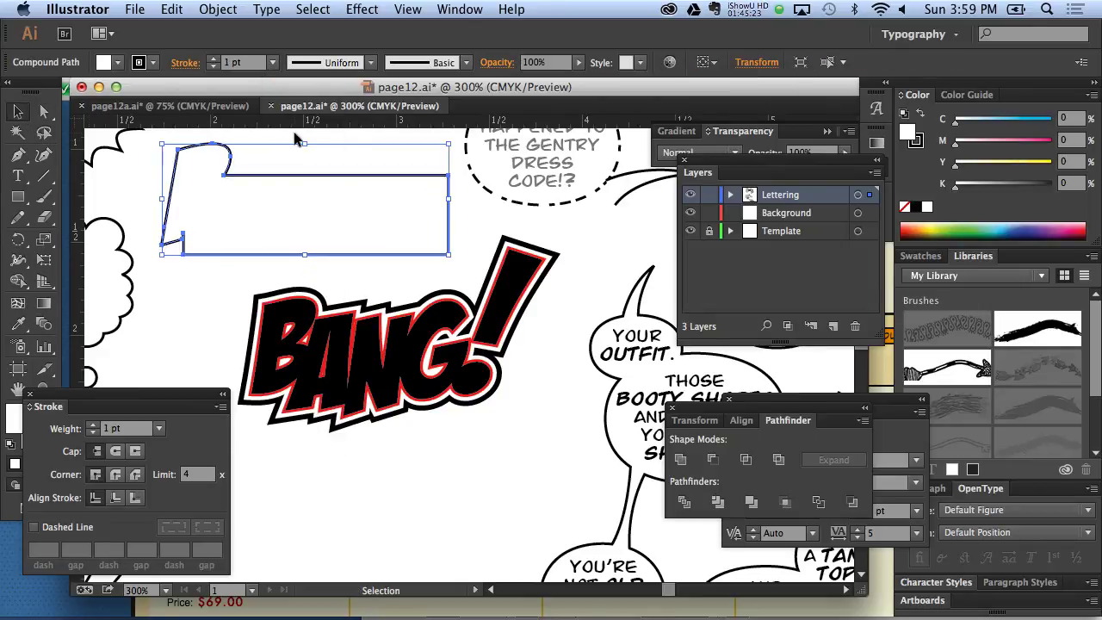
pyautogui.click(144, 164)
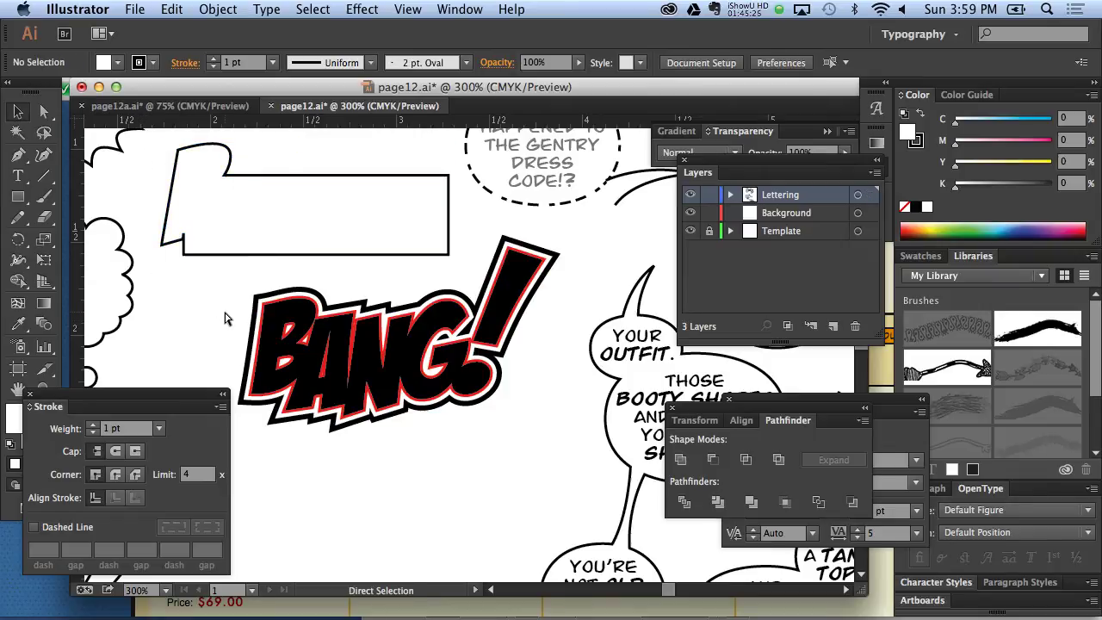
pyautogui.hotkey('ctrl', 'f')
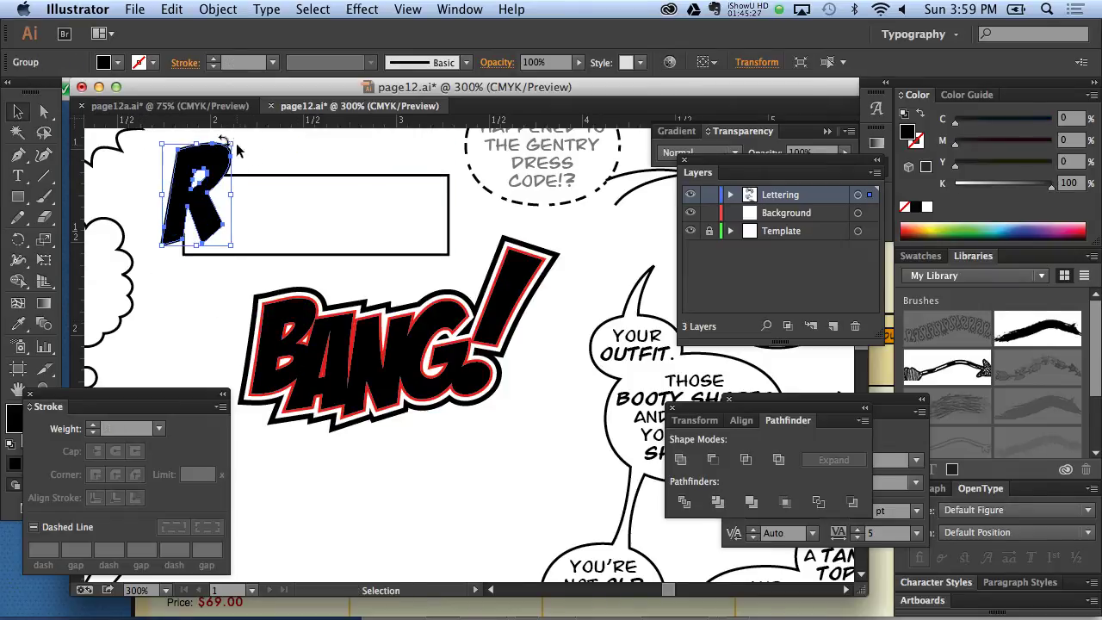
# Step: Shrink the black R and seat it on the caption box's tab
pyautogui.moveTo(236, 143); pyautogui.dragTo(221, 169)
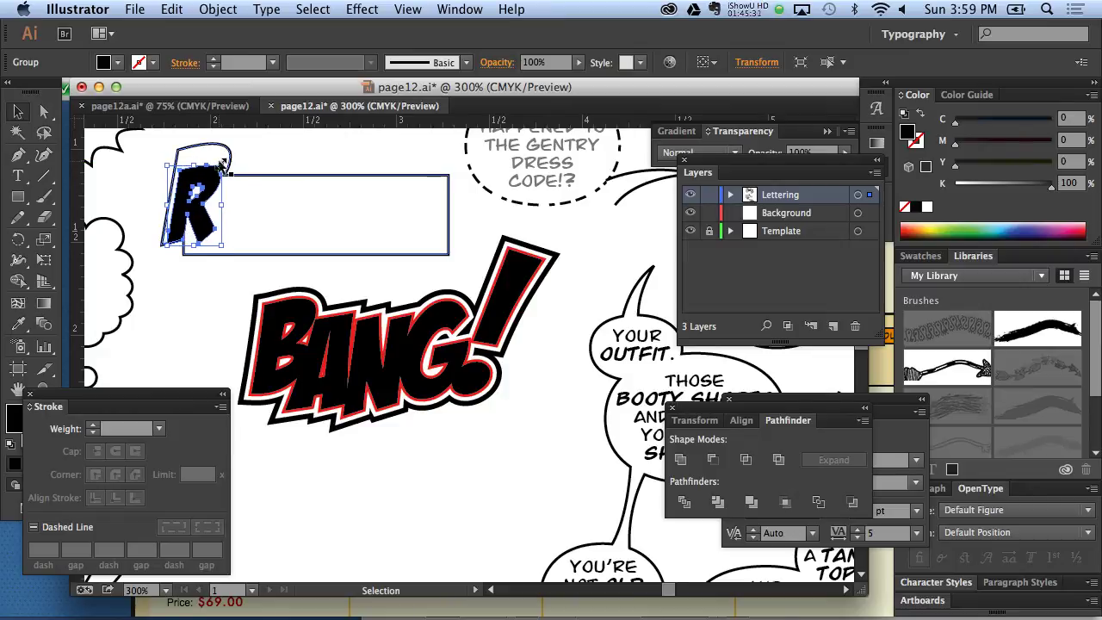
pyautogui.moveTo(221, 168); pyautogui.dragTo(231, 158)
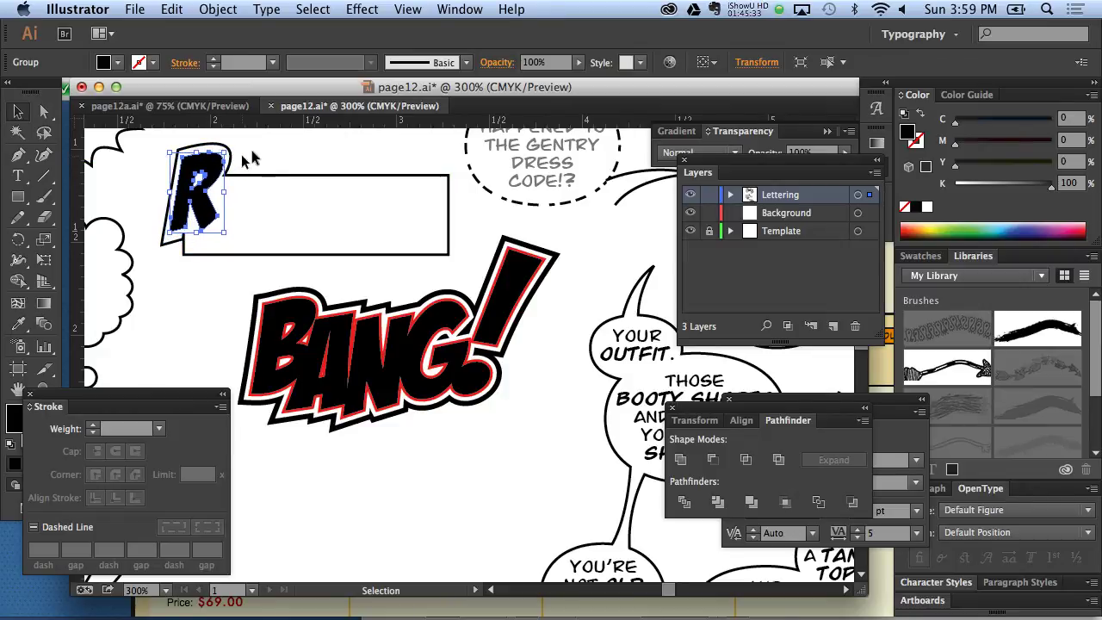
pyautogui.click(367, 186)
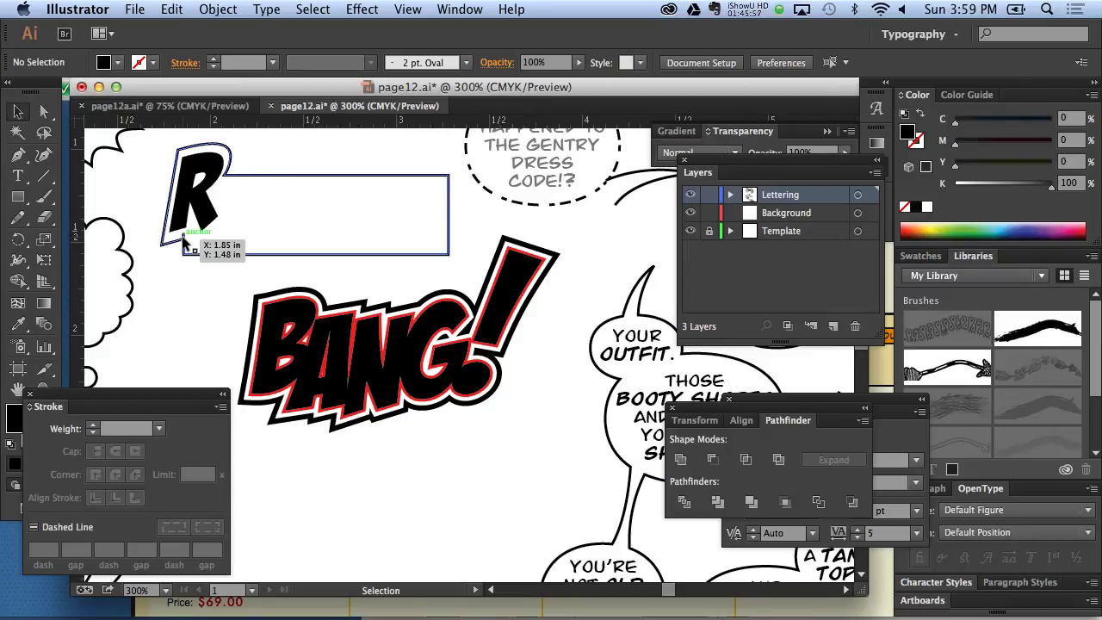
pyautogui.moveTo(183, 243); pyautogui.dragTo(183, 244)
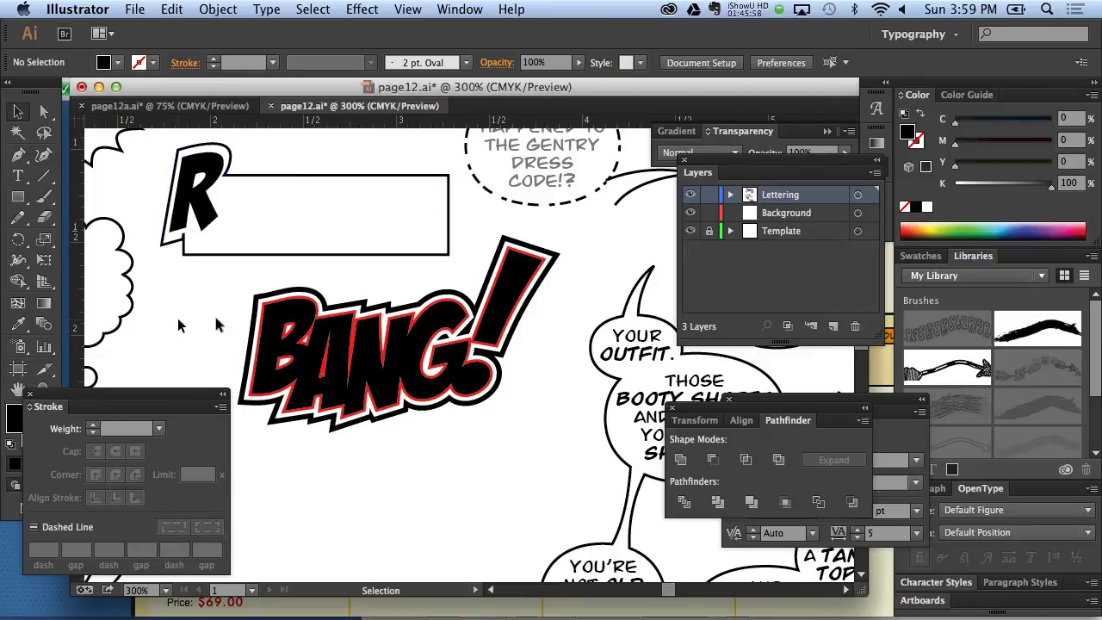
# Step: Nudge the corner anchor where tab meets box, then fit the page in the window
pyautogui.click(43, 111)
pyautogui.click(182, 241)
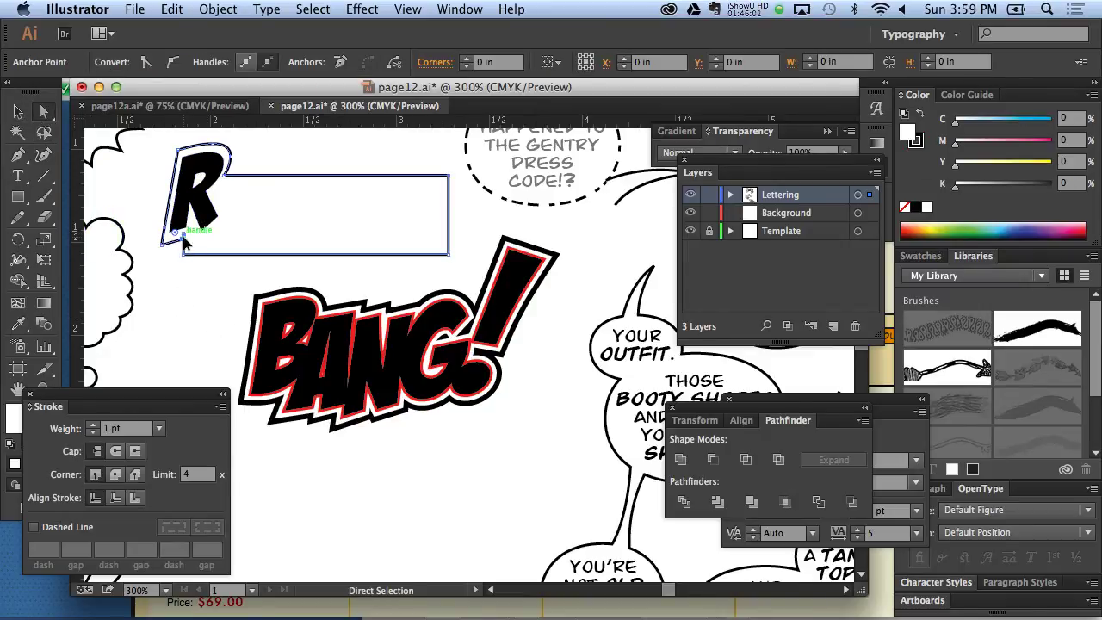
pyautogui.moveTo(184, 241); pyautogui.dragTo(184, 242)
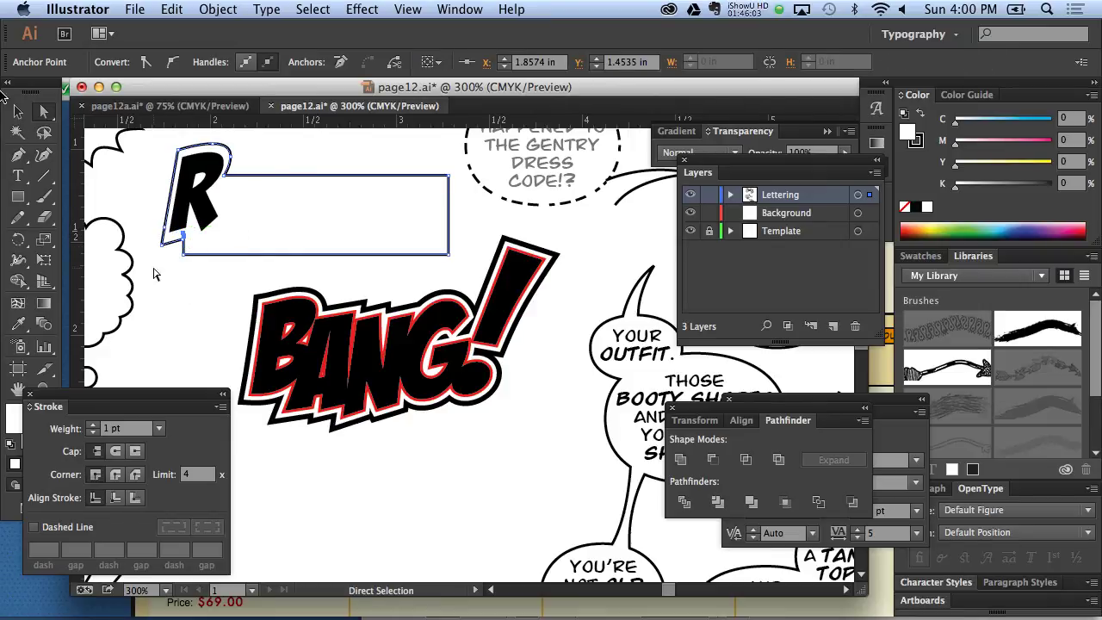
pyautogui.click(19, 155)
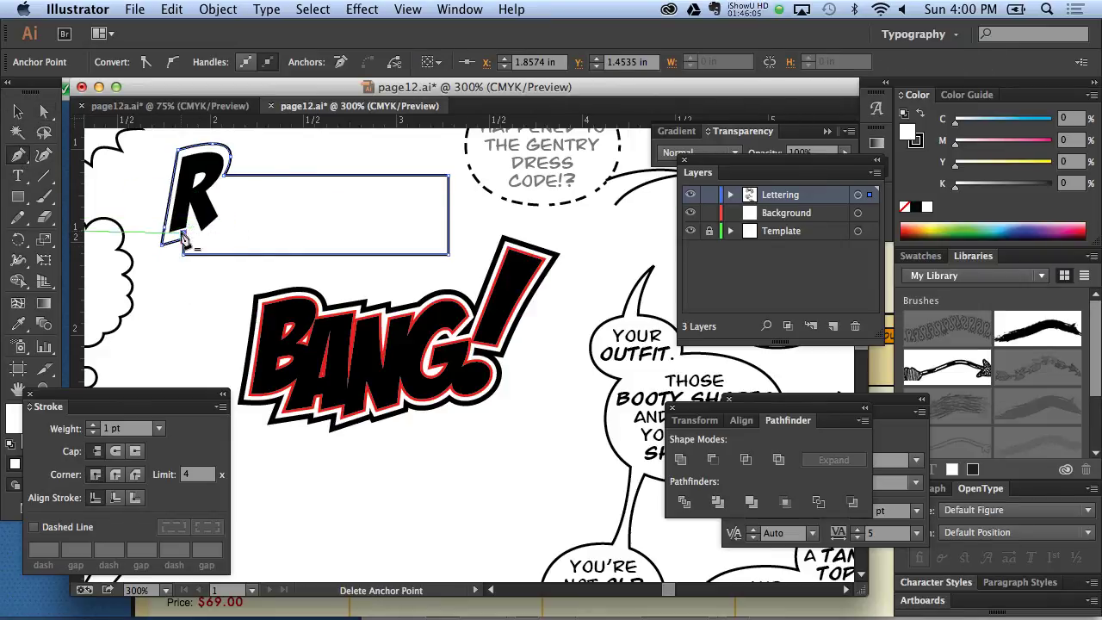
pyautogui.click(44, 111)
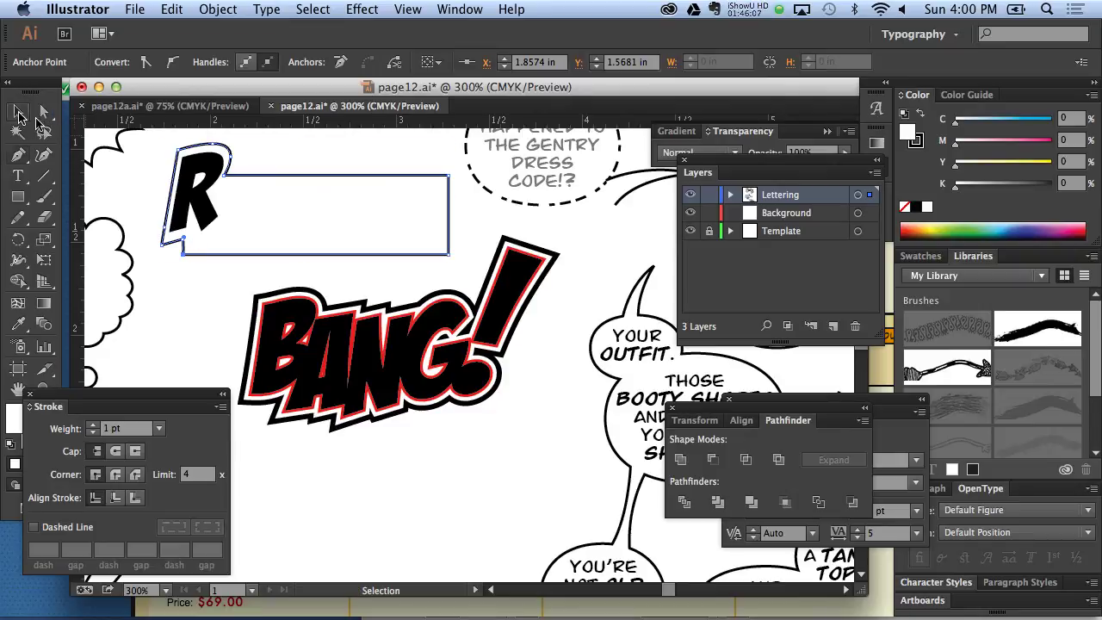
pyautogui.click(218, 351)
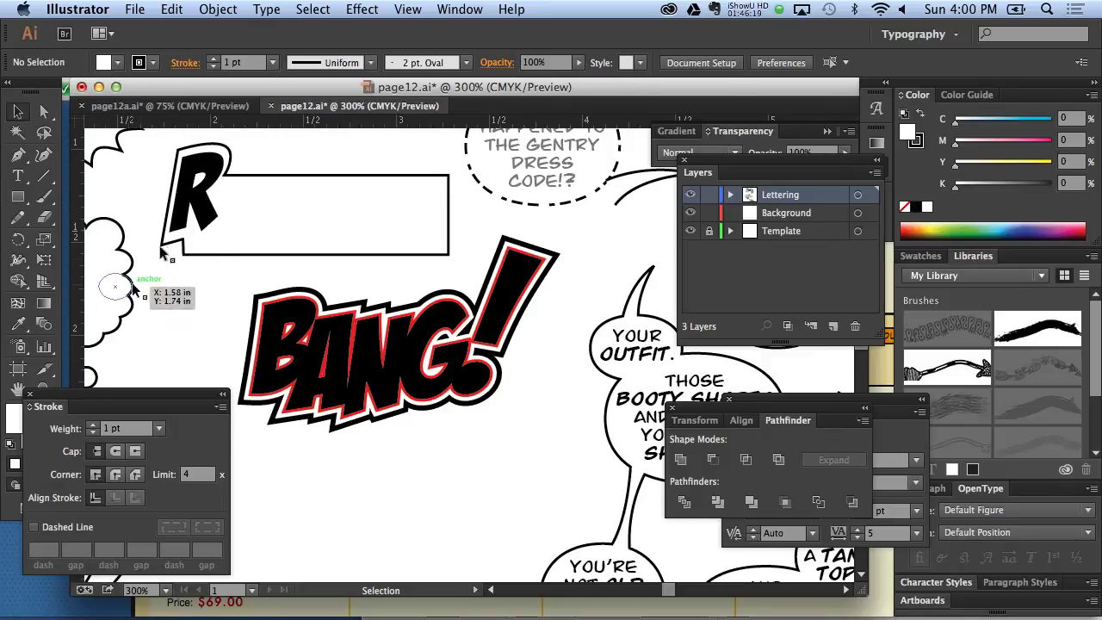
pyautogui.click(198, 218)
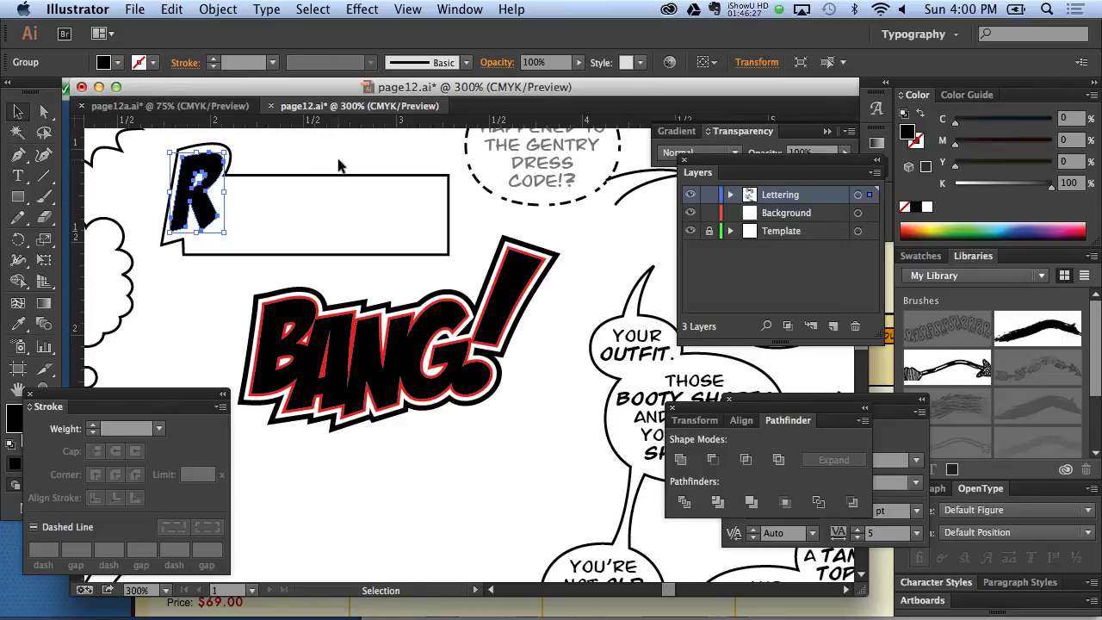
pyautogui.click(339, 166)
pyautogui.press('super+0')
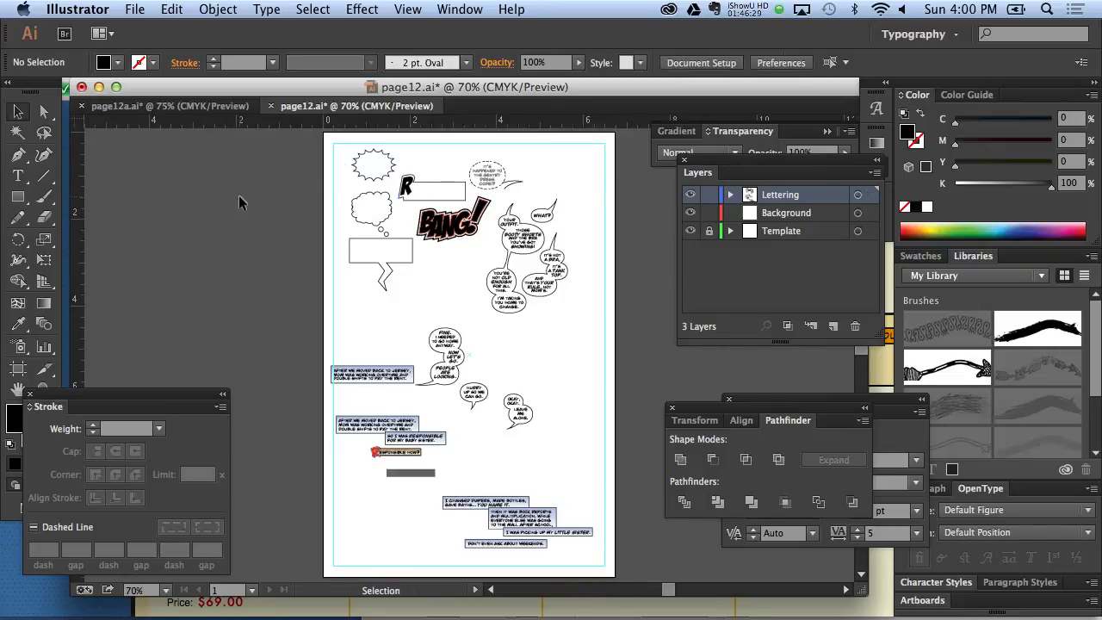
# Step: Zoom in on the stacked bubbles and draw a curved tail from the upper balloon toward FINE
pyautogui.click(39, 388)
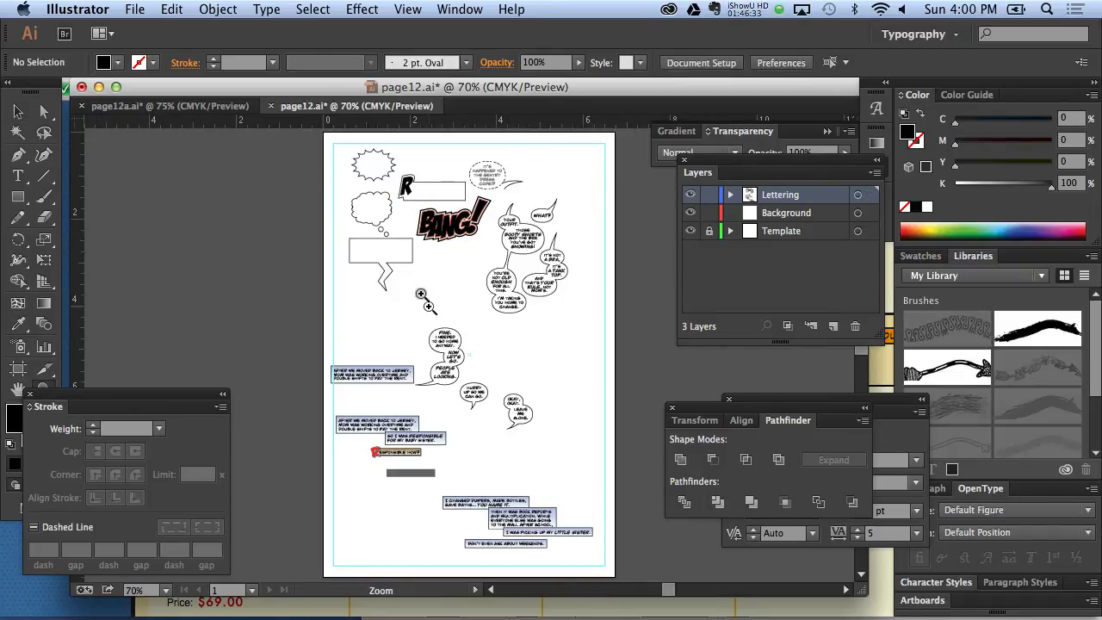
pyautogui.moveTo(477, 296); pyautogui.dragTo(561, 353)
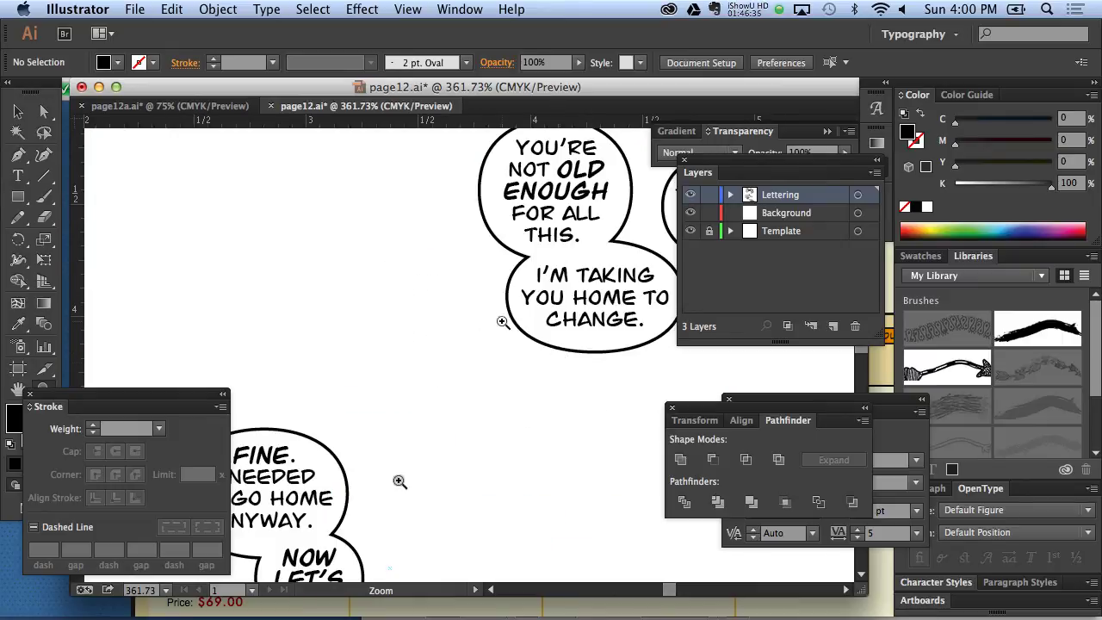
pyautogui.click(17, 155)
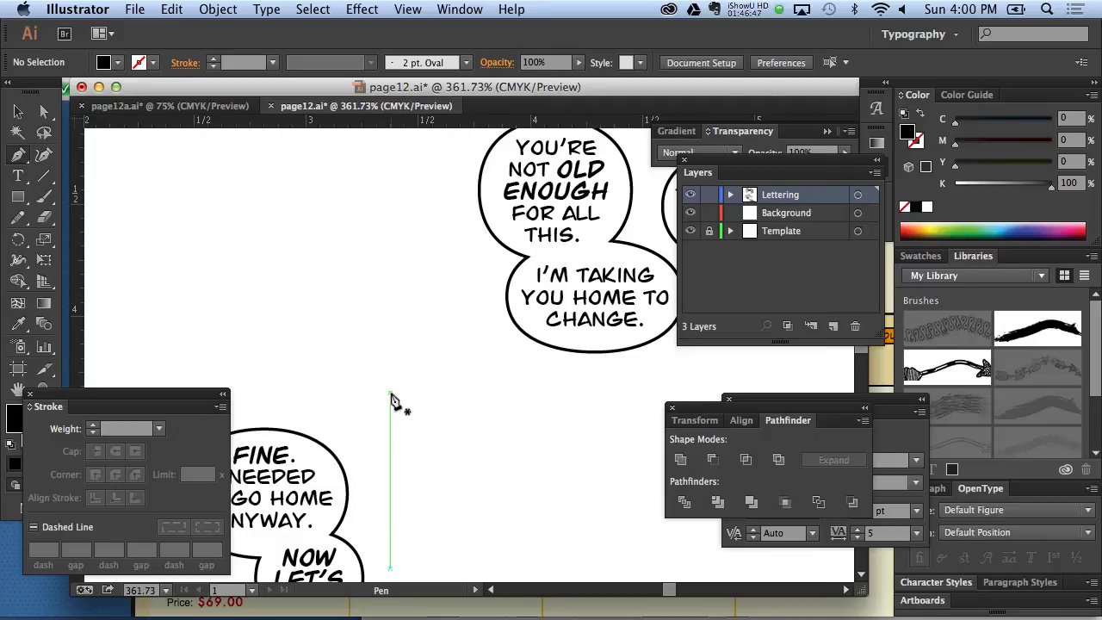
pyautogui.click(508, 241)
pyautogui.moveTo(508, 344); pyautogui.dragTo(525, 320)
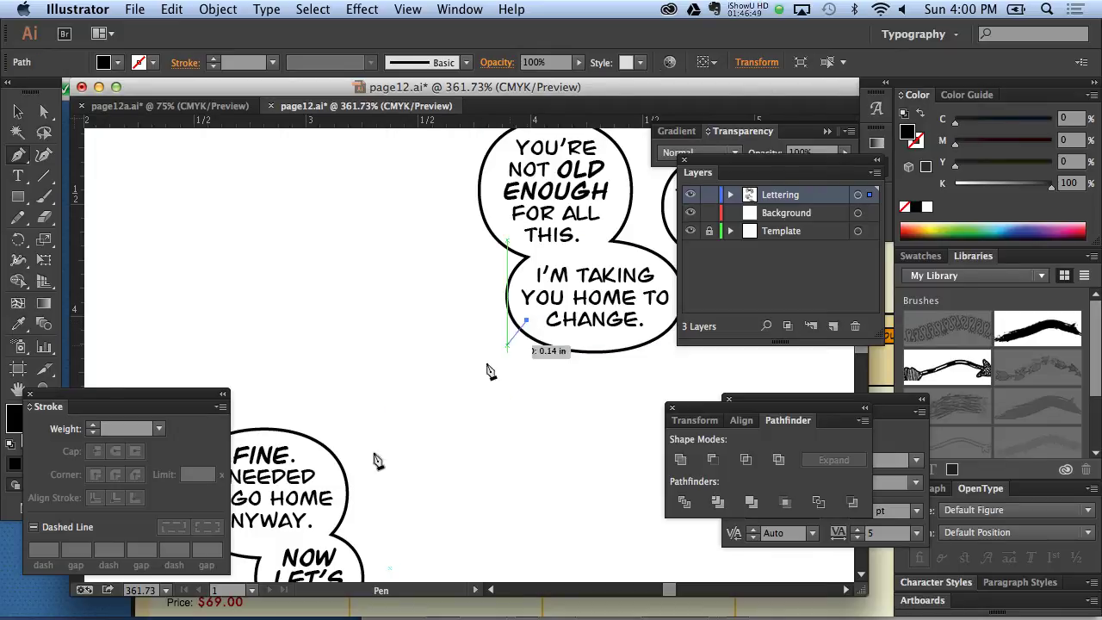
pyautogui.moveTo(310, 450)
pyautogui.mouseDown()
pyautogui.moveTo(231, 482)
pyautogui.moveTo(160, 491)
pyautogui.mouseUp()
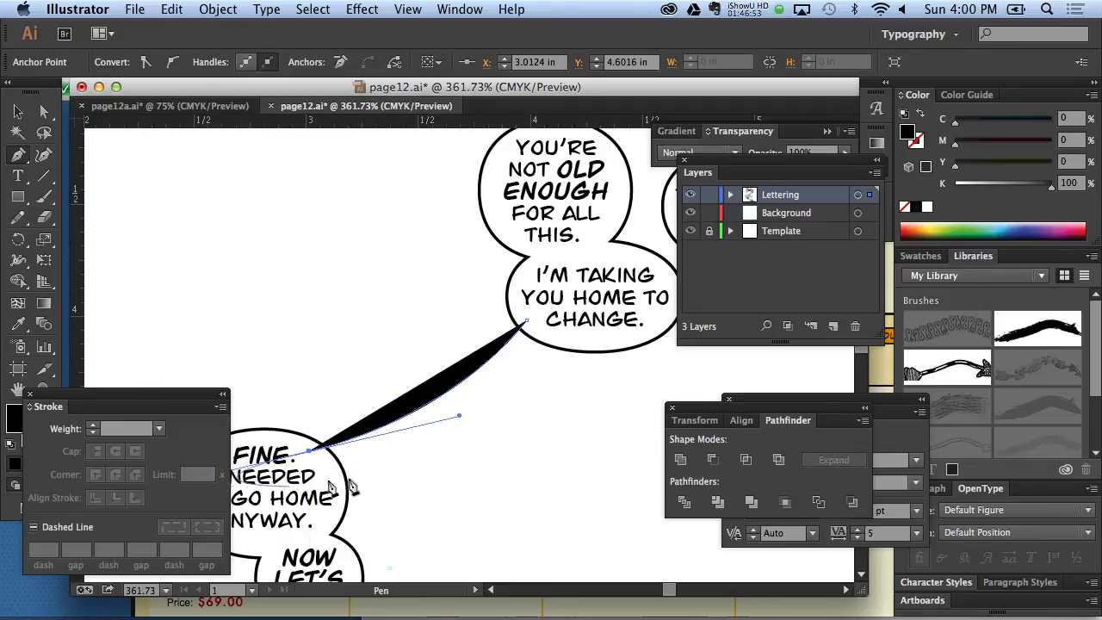
pyautogui.moveTo(309, 456)
pyautogui.mouseDown()
pyautogui.moveTo(435, 420)
pyautogui.moveTo(596, 321)
pyautogui.moveTo(634, 315)
pyautogui.mouseUp()
pyautogui.moveTo(527, 322); pyautogui.dragTo(531, 339)
pyautogui.moveTo(343, 480); pyautogui.dragTo(531, 360)
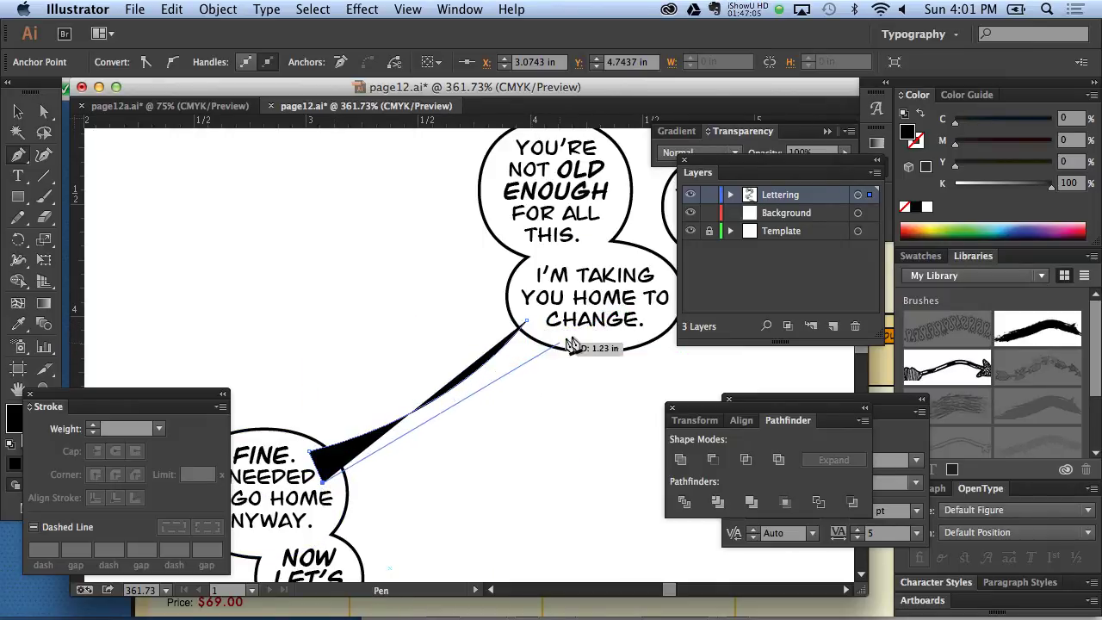
pyautogui.moveTo(531, 360)
pyautogui.mouseDown()
pyautogui.moveTo(612, 343)
pyautogui.moveTo(527, 322)
pyautogui.mouseUp()
# Step: Give the new tail a white fill and black outline
pyautogui.click(17, 112)
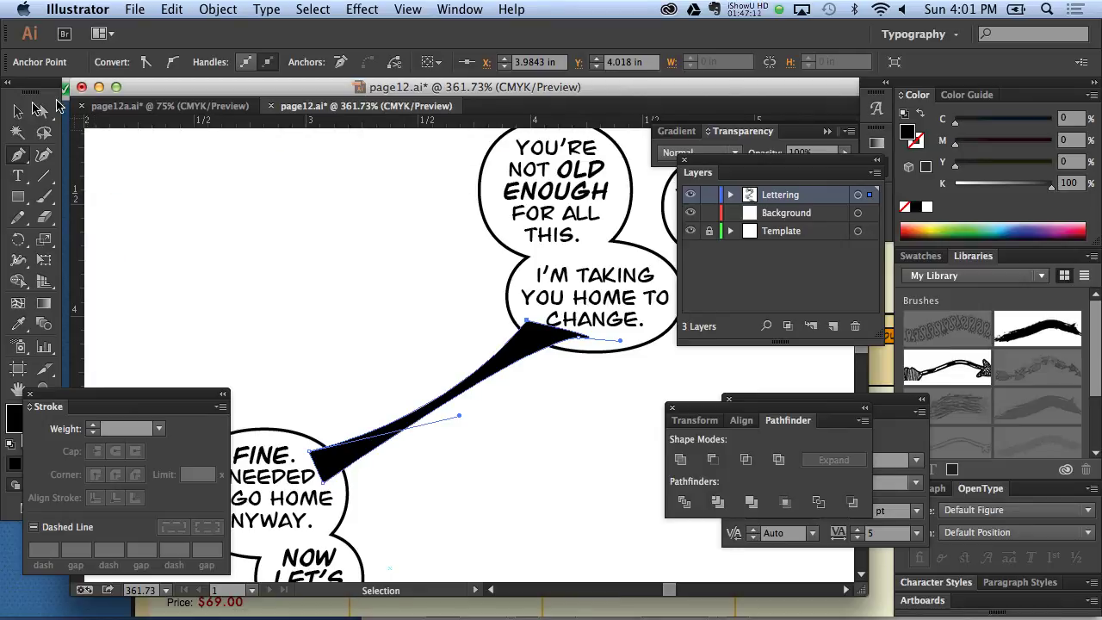
pyautogui.click(482, 375)
pyautogui.click(483, 380)
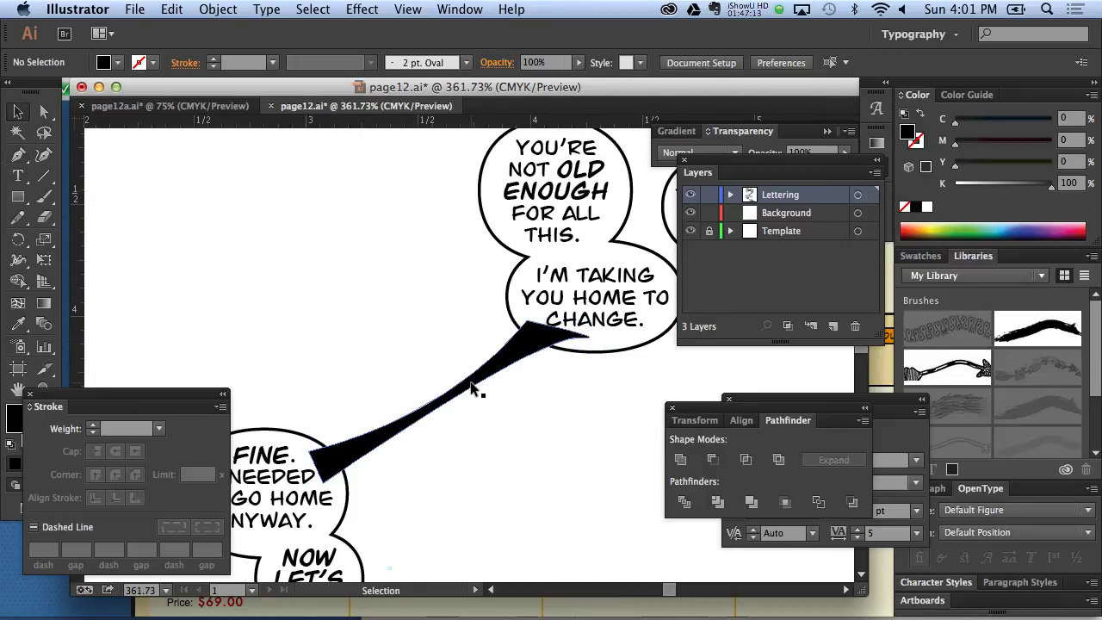
pyautogui.click(474, 381)
pyautogui.click(105, 64)
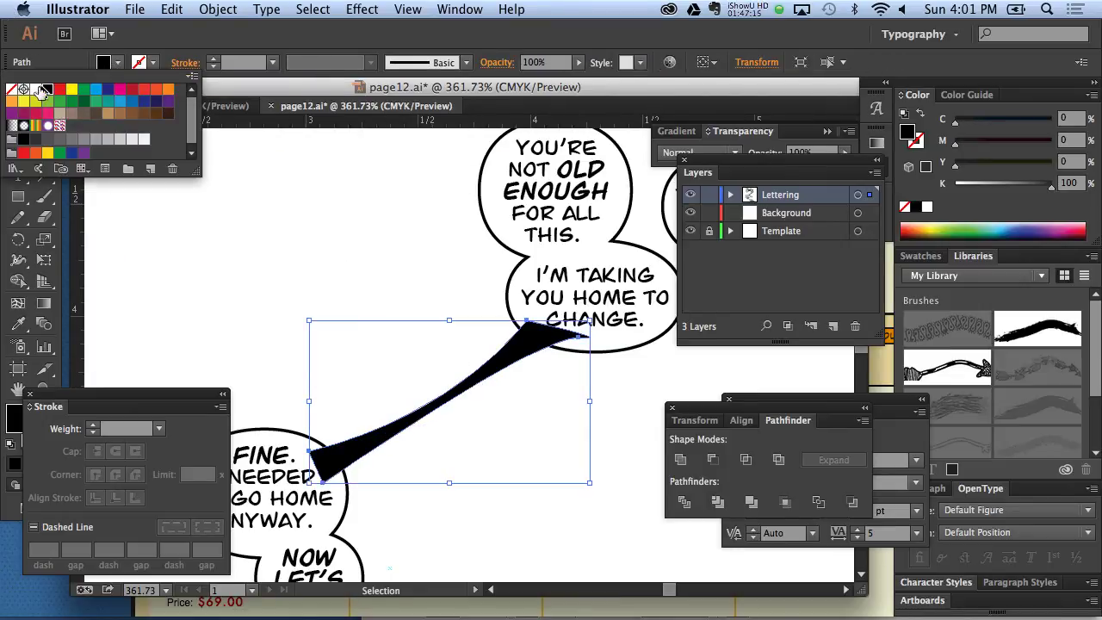
pyautogui.click(37, 90)
pyautogui.click(155, 64)
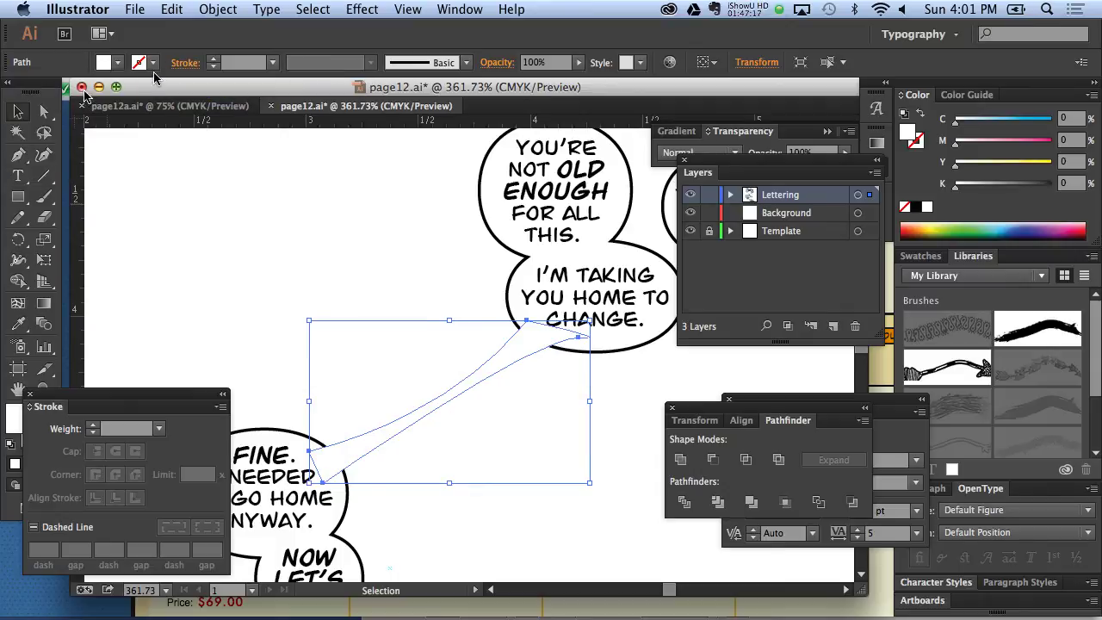
pyautogui.click(155, 64)
pyautogui.click(50, 93)
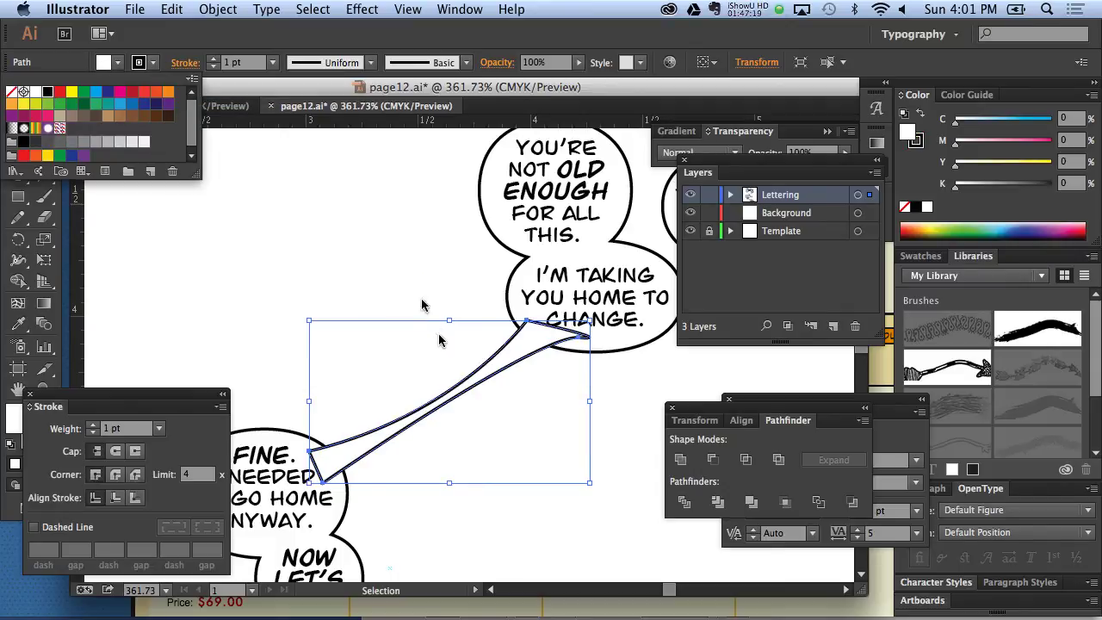
pyautogui.click(382, 241)
pyautogui.click(629, 383)
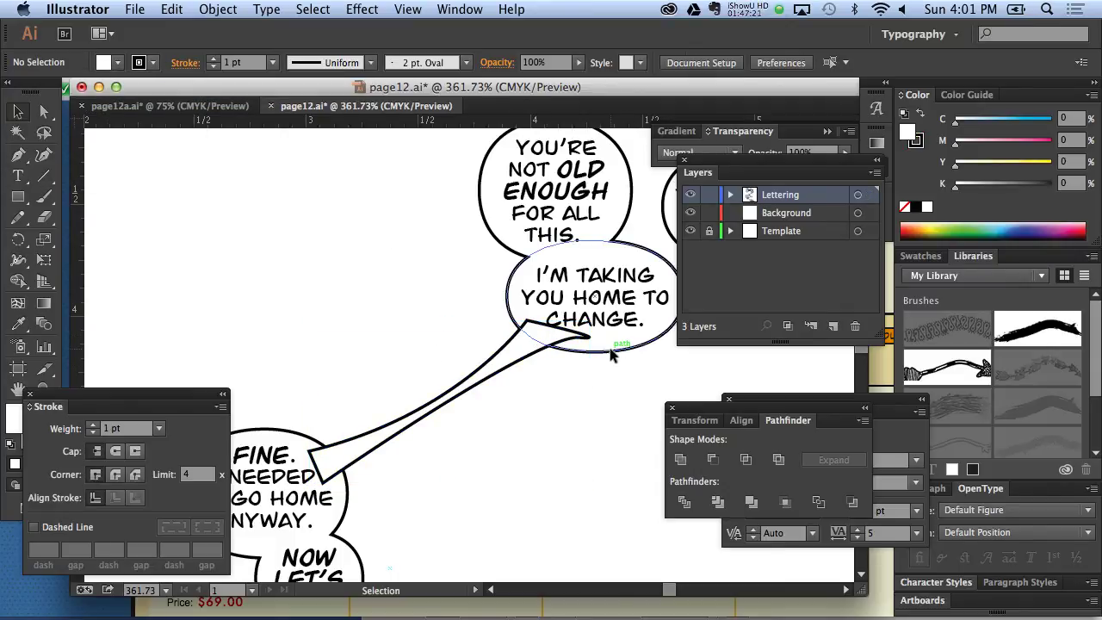
# Step: Merge the upper balloons, tail and FINE balloons into one shape sent behind the text
pyautogui.click(594, 349)
pyautogui.keyDown('shift'); pyautogui.click(492, 373); pyautogui.keyUp('shift')
pyautogui.keyDown('shift'); pyautogui.click(343, 501); pyautogui.keyUp('shift')
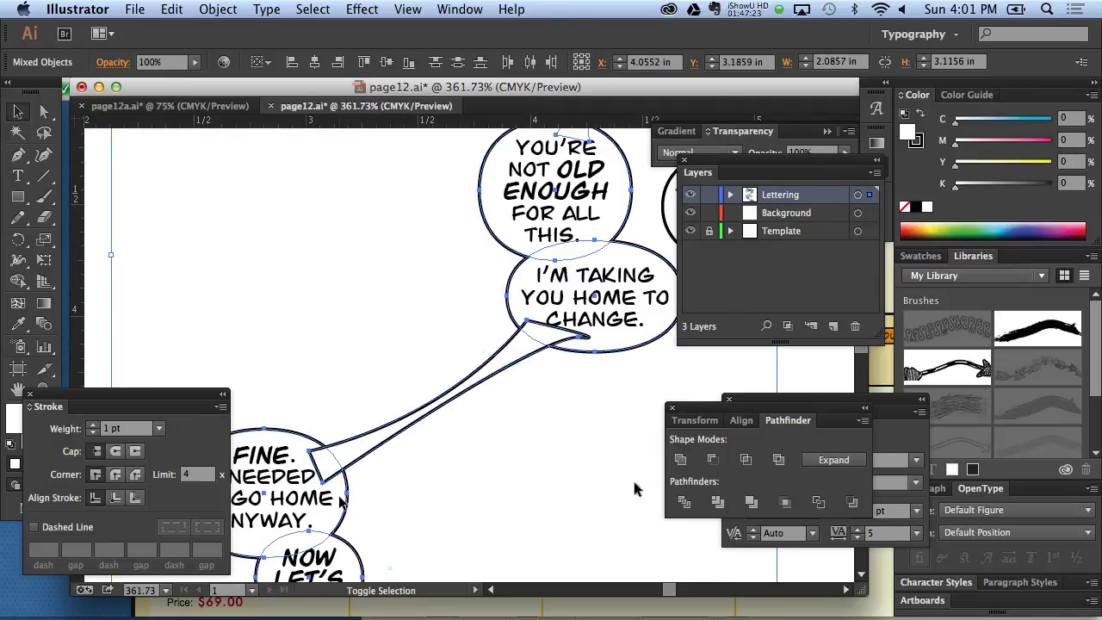
pyautogui.click(863, 420)
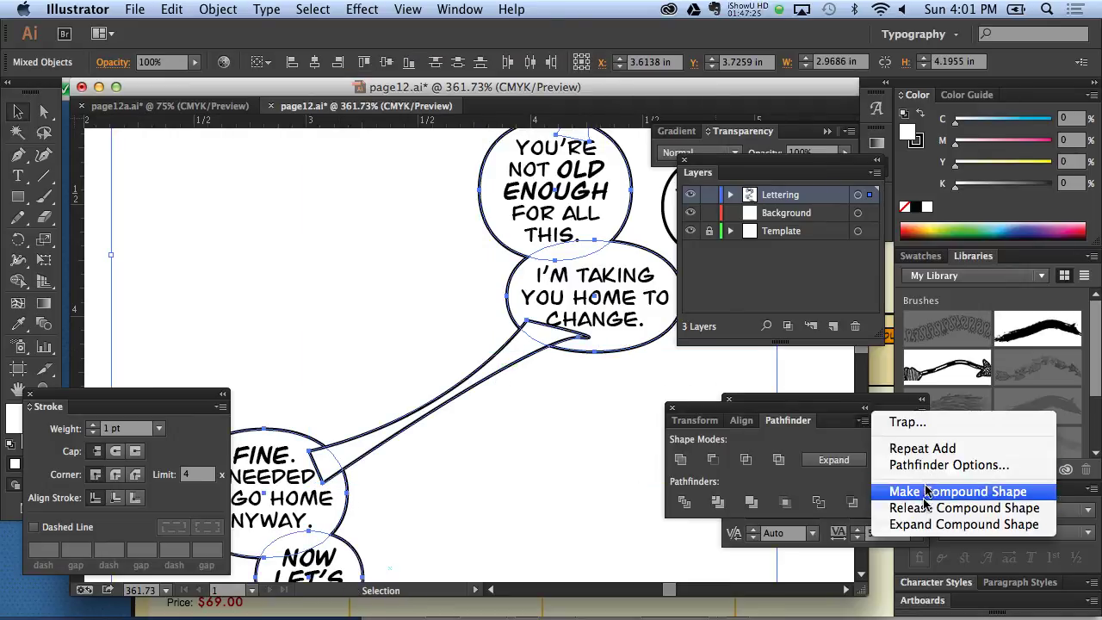
pyautogui.click(928, 491)
pyautogui.click(215, 9)
pyautogui.moveTo(232, 47)
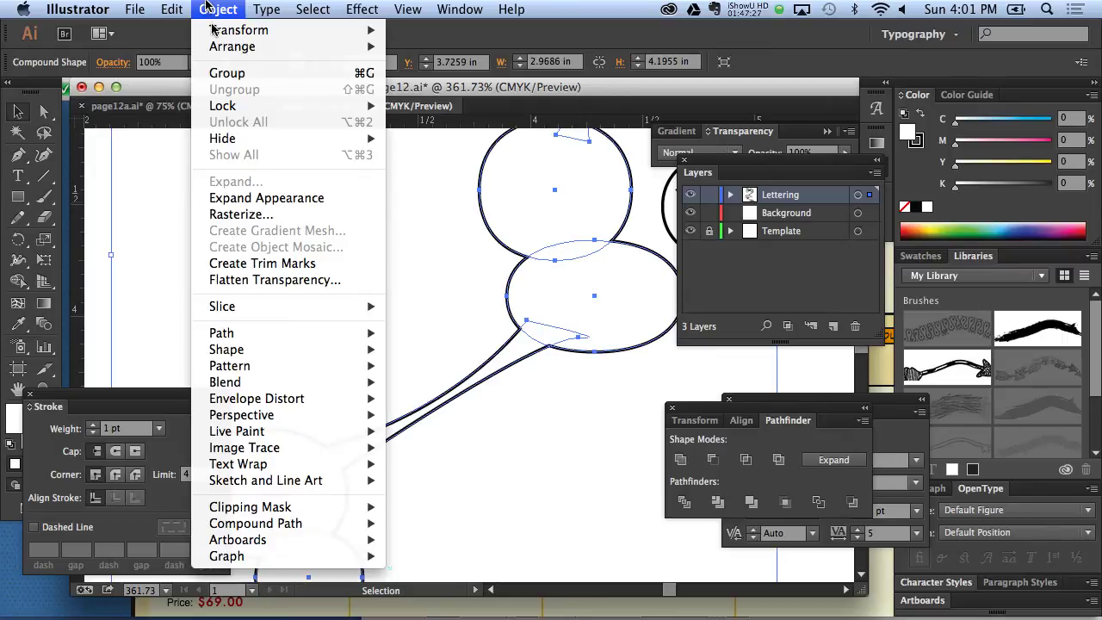
pyautogui.click(425, 97)
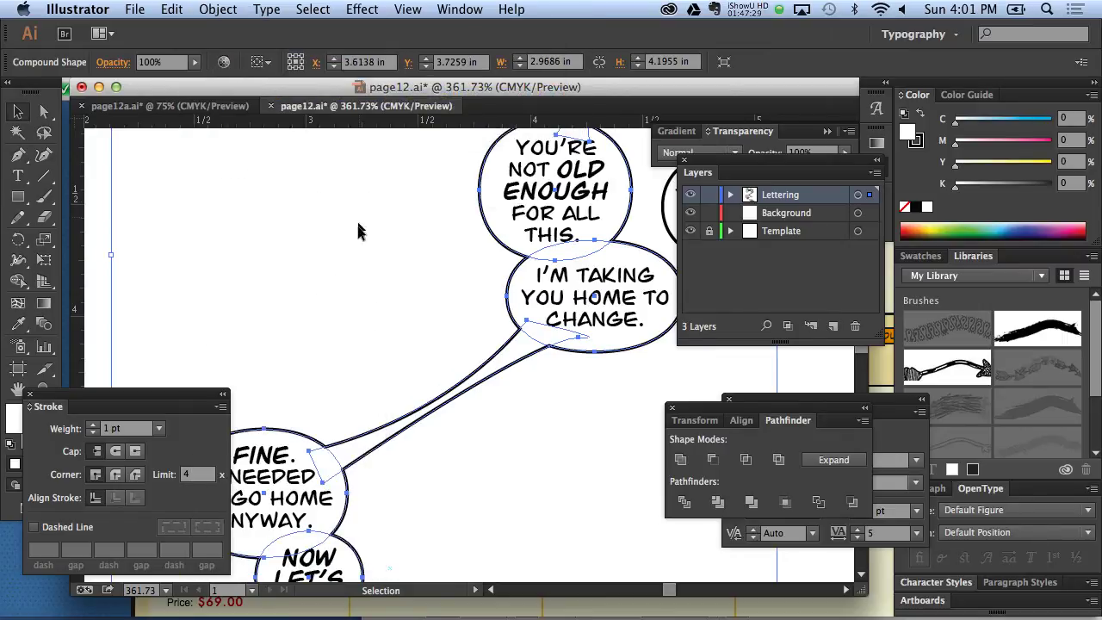
pyautogui.click(359, 229)
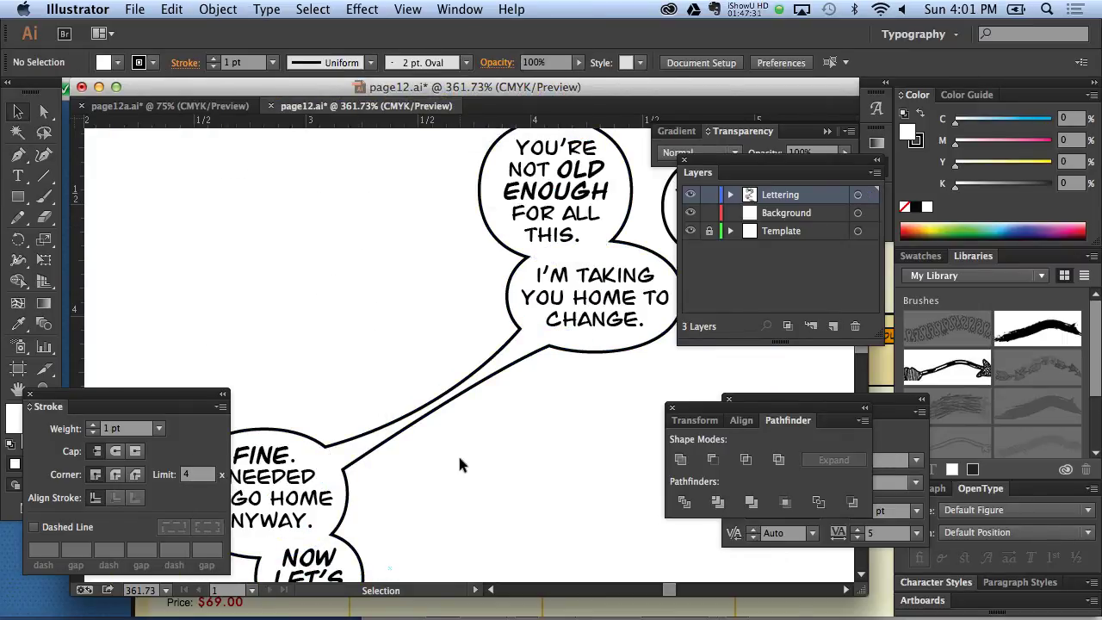
# Step: Drag the tail tip down toward the FINE balloon and adjust its curve
pyautogui.click(46, 130)
pyautogui.click(508, 358)
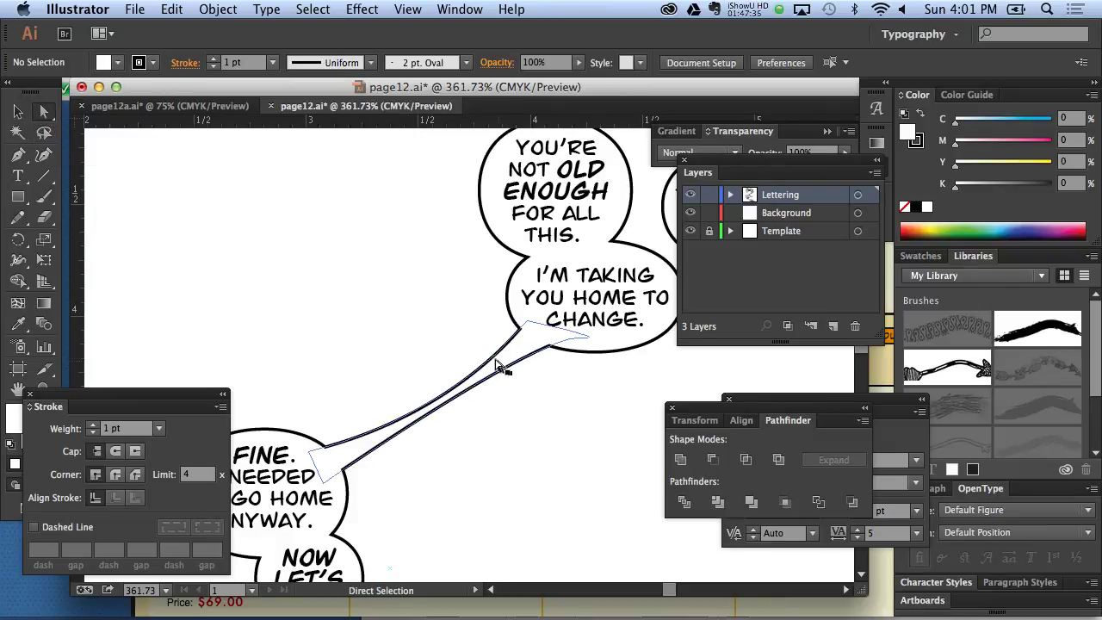
pyautogui.moveTo(496, 361)
pyautogui.mouseDown()
pyautogui.moveTo(450, 419)
pyautogui.moveTo(402, 448)
pyautogui.mouseUp()
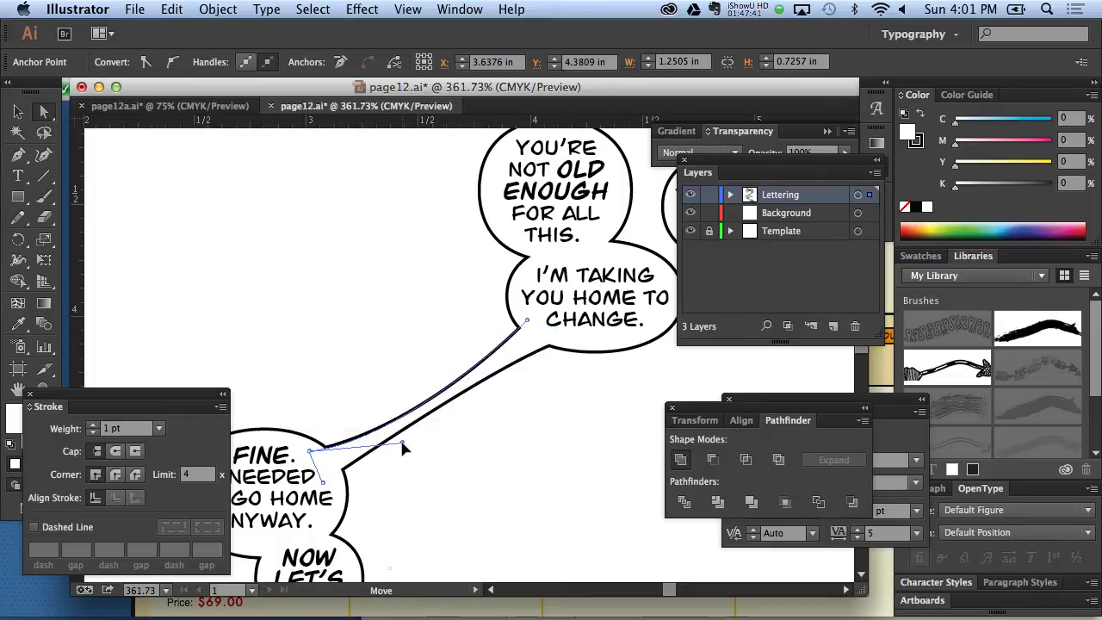
pyautogui.moveTo(402, 444); pyautogui.dragTo(394, 444)
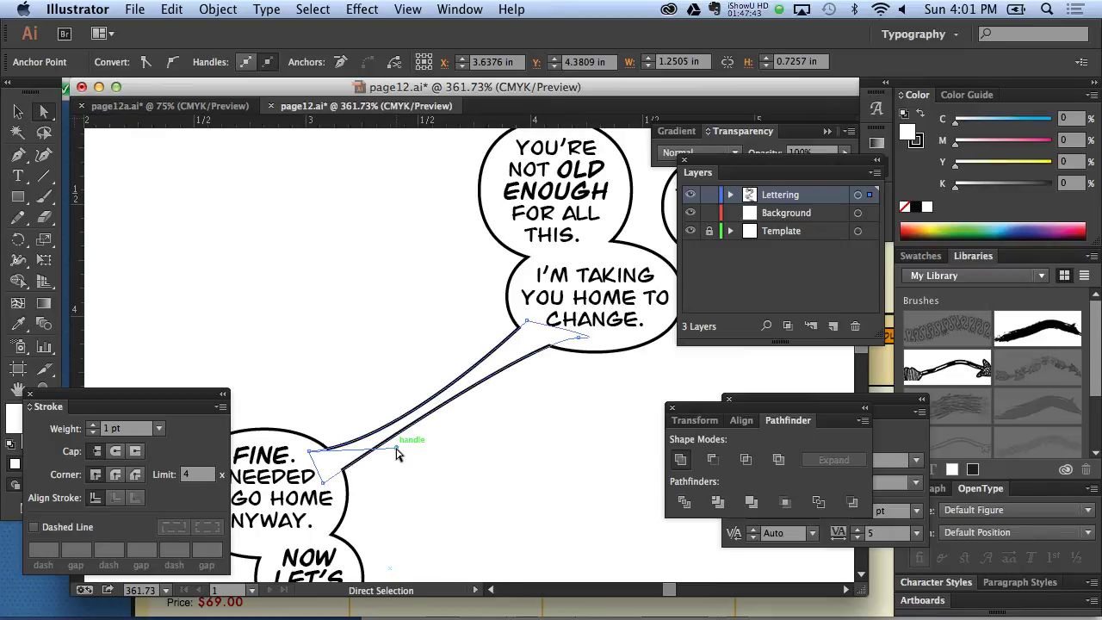
pyautogui.click(364, 404)
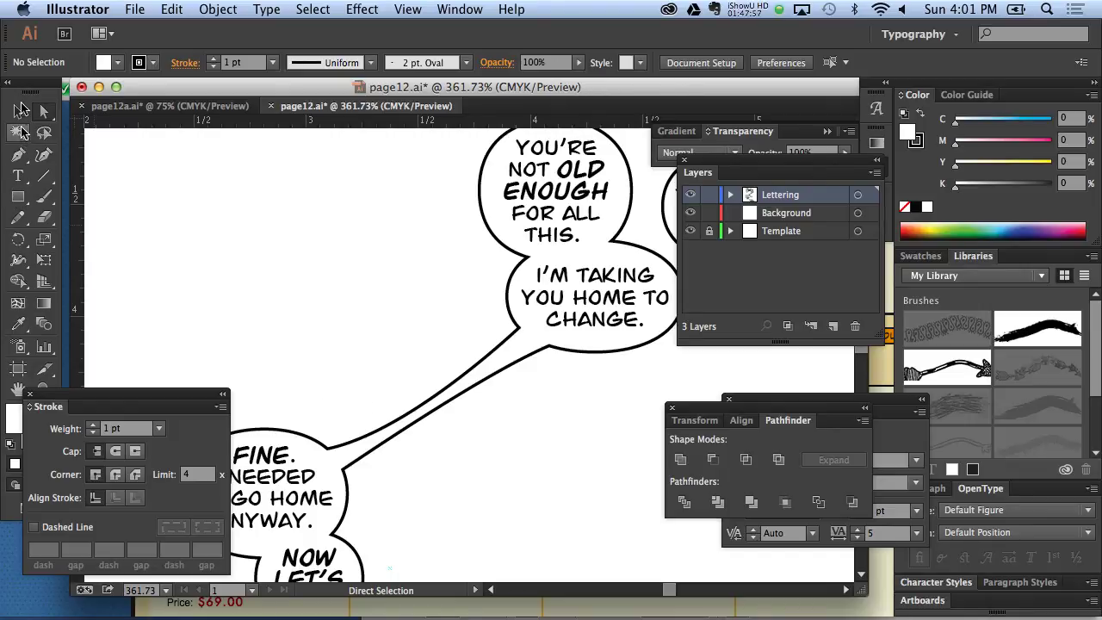
# Step: Draw a thin three-anchor closed strip from the FINE balloon up to the upper balloon
pyautogui.click(19, 111)
pyautogui.click(18, 154)
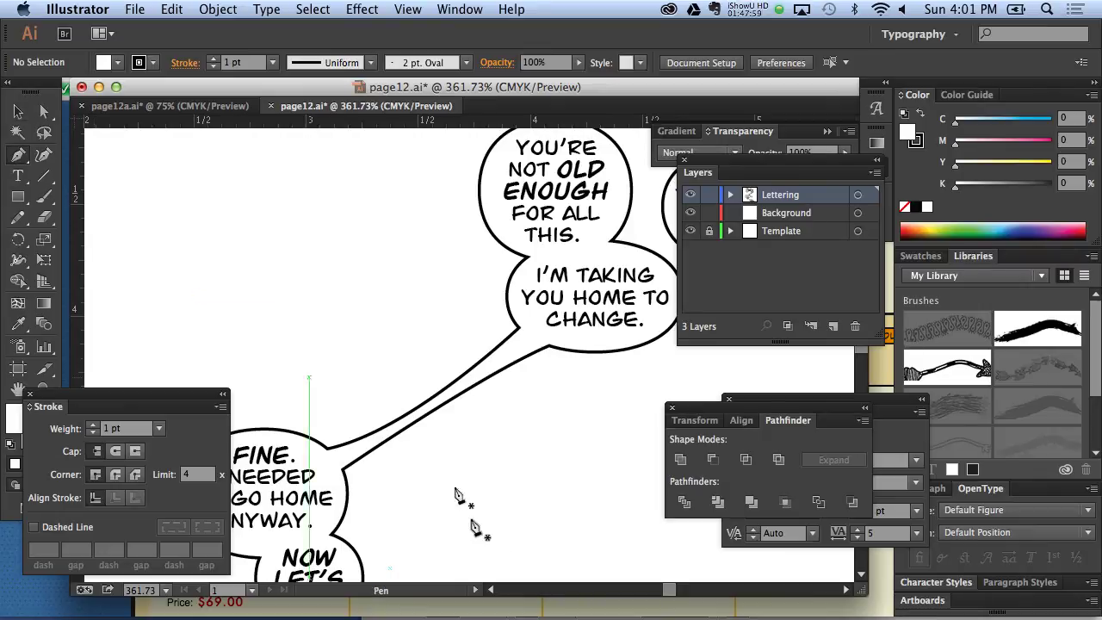
pyautogui.click(340, 484)
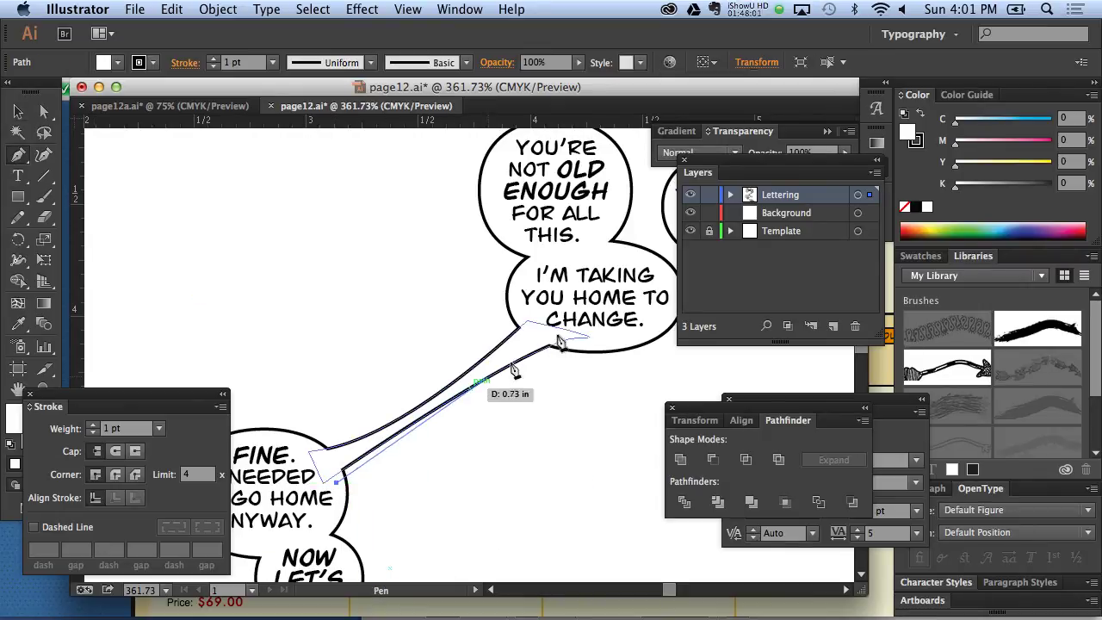
pyautogui.click(594, 343)
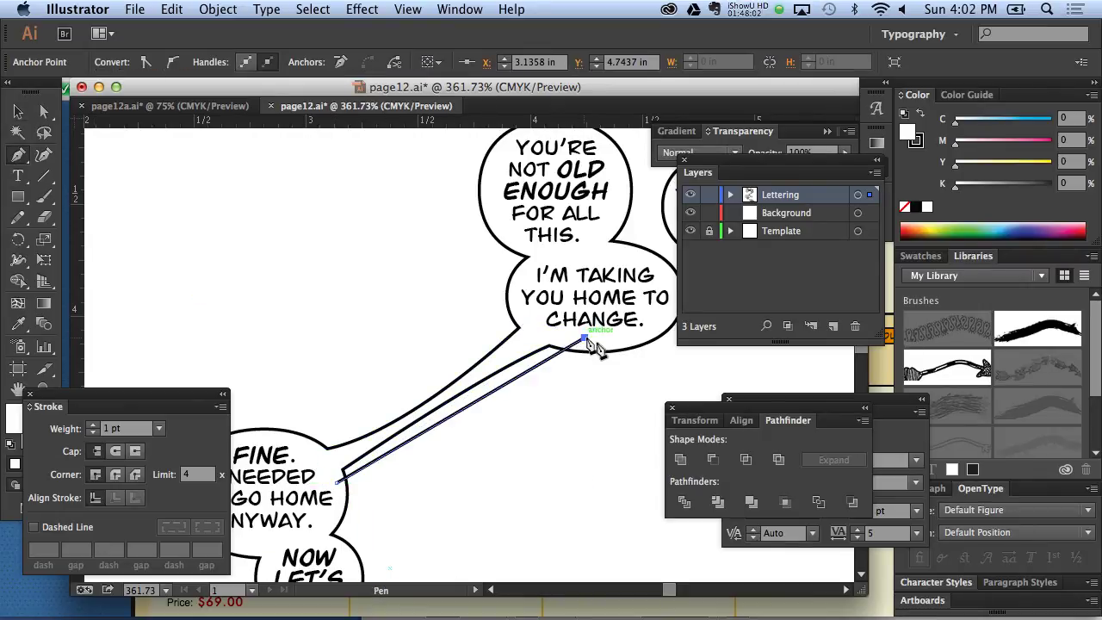
pyautogui.click(342, 492)
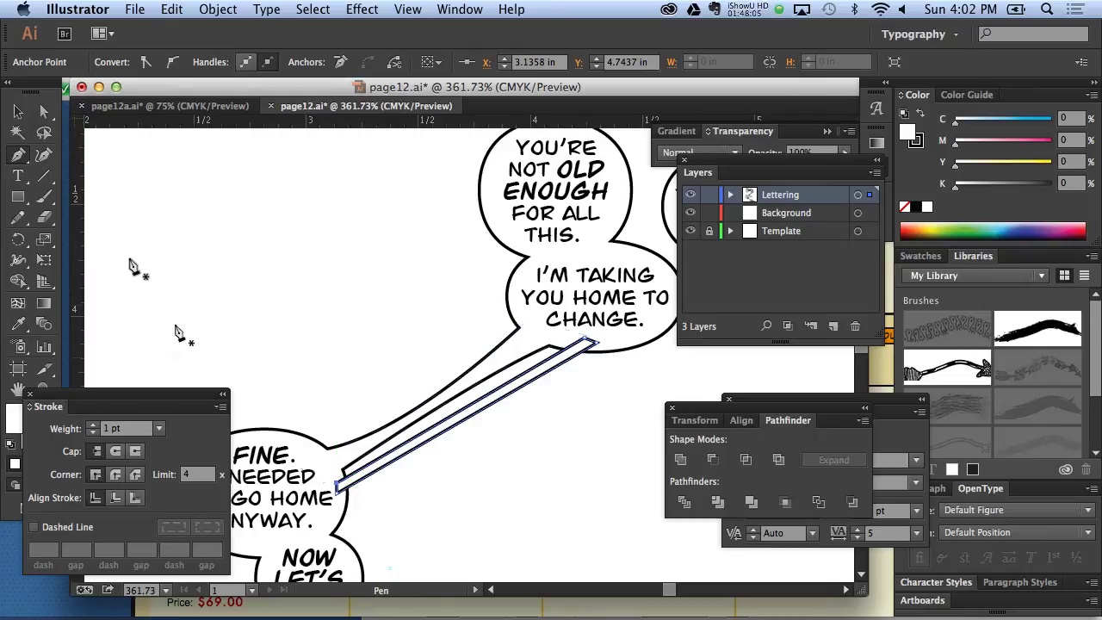
pyautogui.click(18, 113)
pyautogui.click(389, 292)
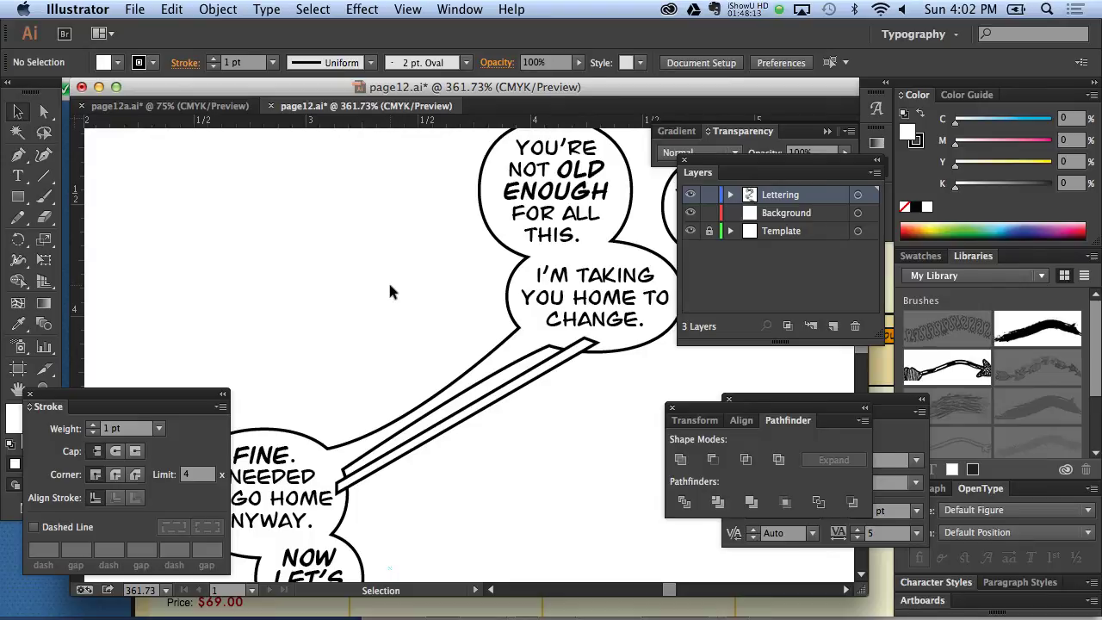
# Step: Retype the I of I'M TAKING as the crossbar I glyph, then fit the page in the window
pyautogui.press('a')
pyautogui.press('v')
pyautogui.click(17, 175)
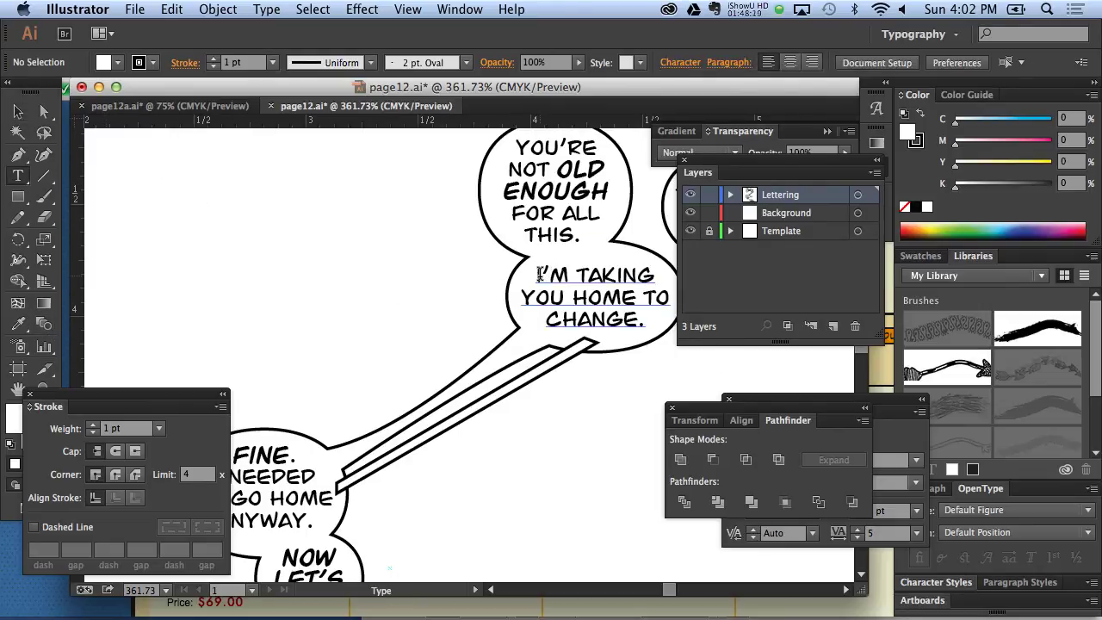
pyautogui.click(539, 275)
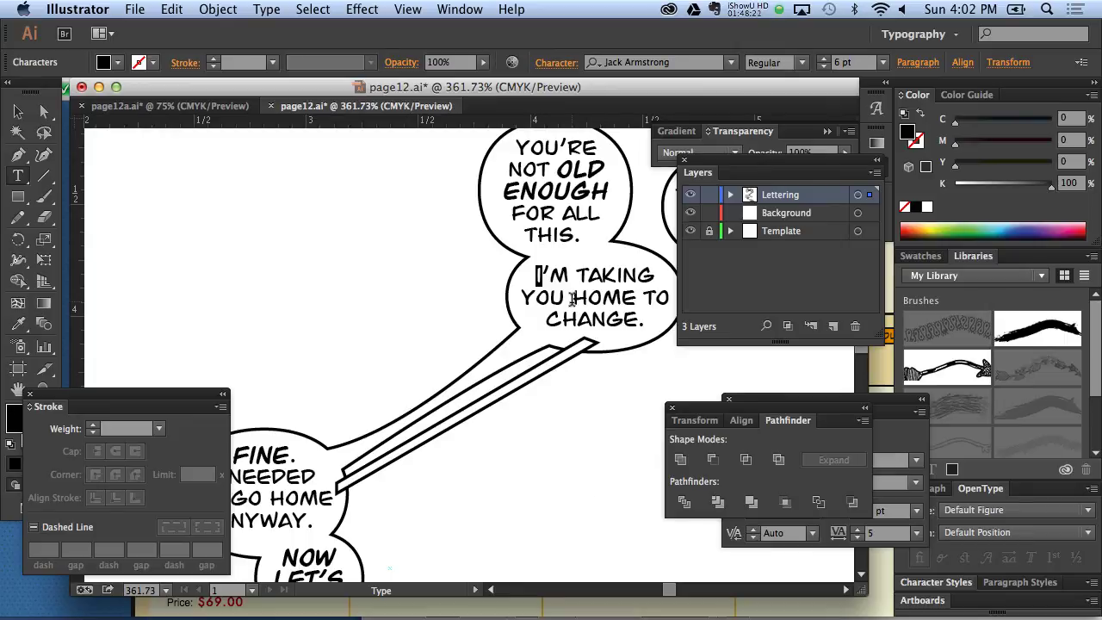
pyautogui.write('I')
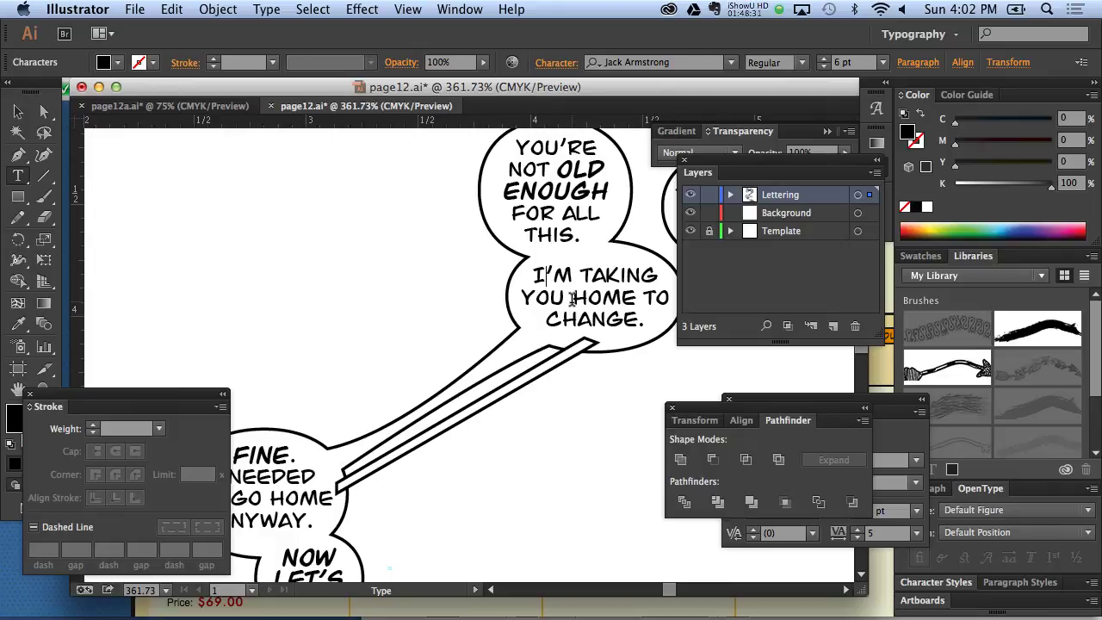
pyautogui.hotkey('ctrl', '0')
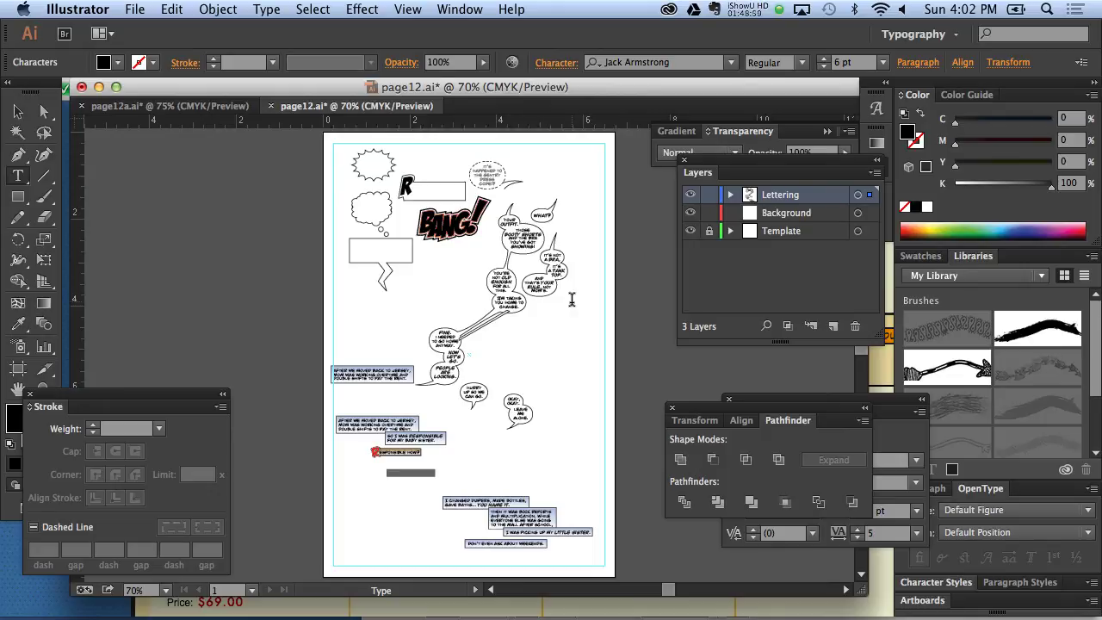
# Step: Move the Illustrator and browser windows aside and open vigilante_project_interiors_2nd.pdf from the desktop
pyautogui.moveTo(329, 86); pyautogui.dragTo(330, 420)
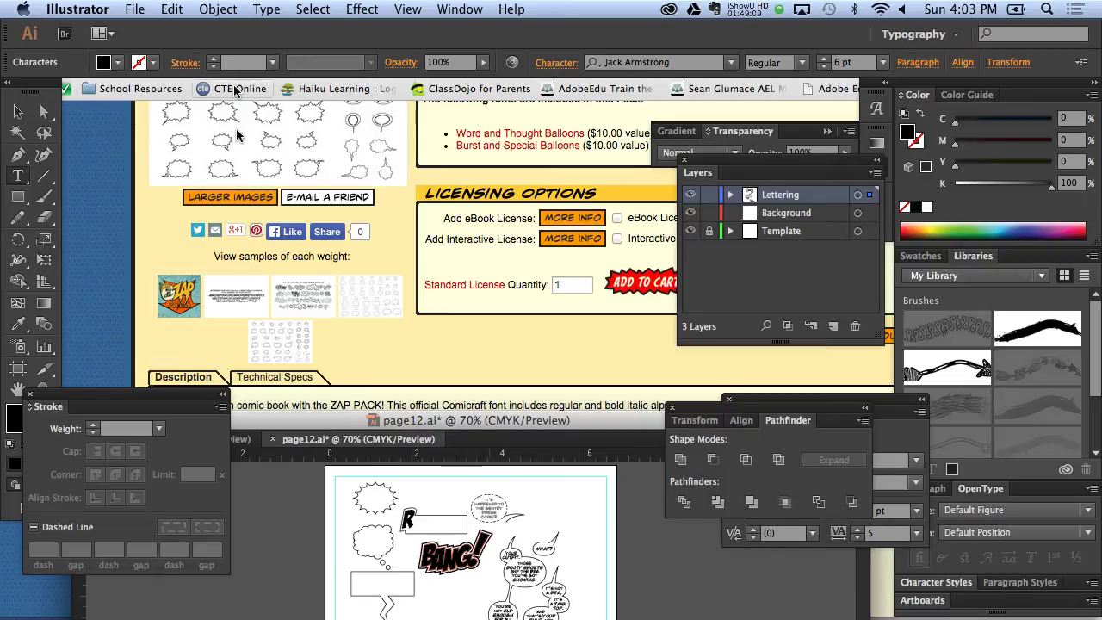
pyautogui.click(105, 186)
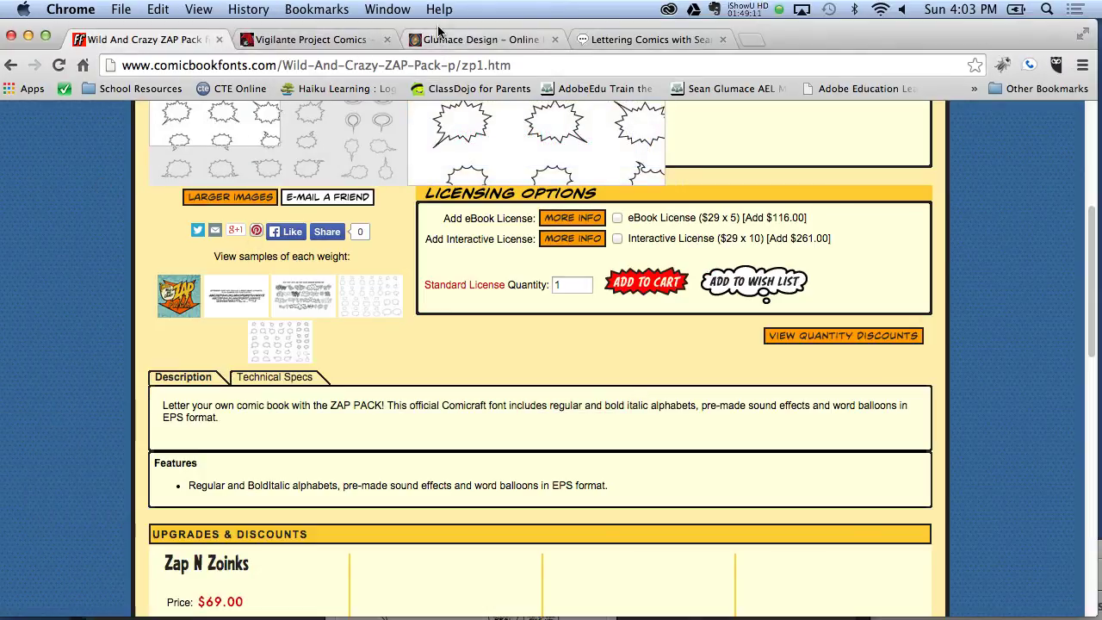
pyautogui.moveTo(419, 37)
pyautogui.mouseDown()
pyautogui.moveTo(95, 112)
pyautogui.moveTo(46, 184)
pyautogui.mouseUp()
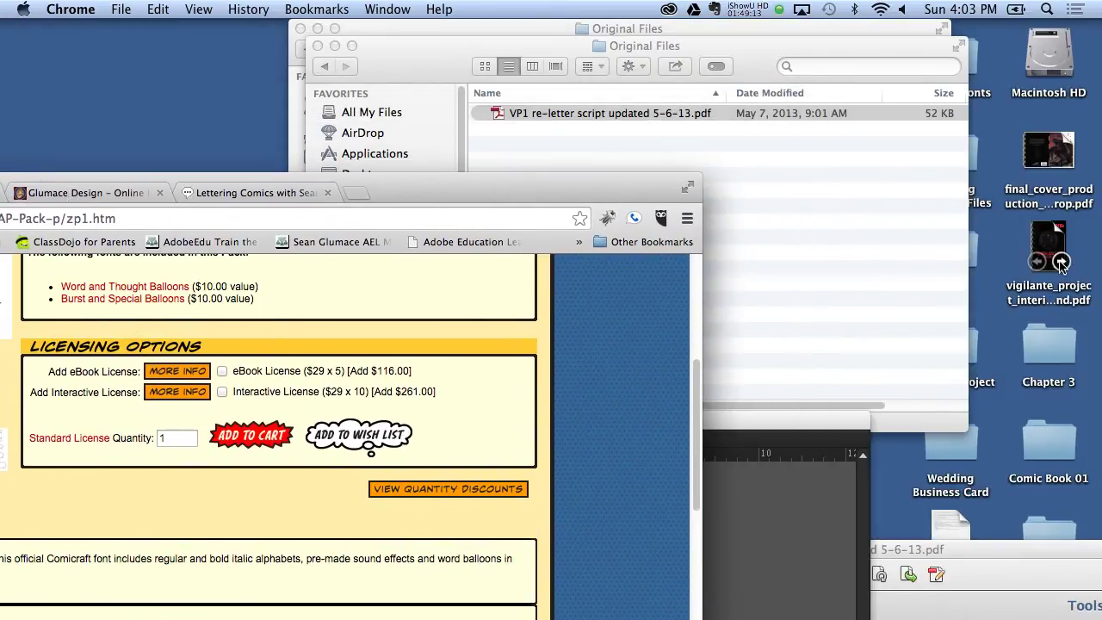
pyautogui.click(1057, 222)
pyautogui.doubleClick(1048, 250)
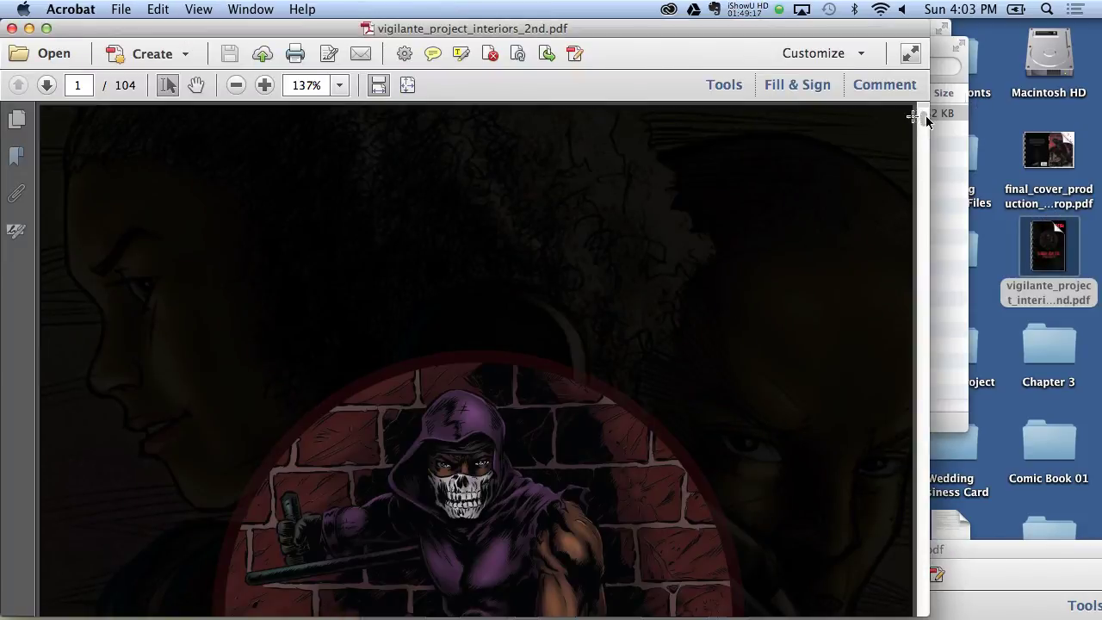
# Step: Fit the page, advance to page 26 of the comic, and zoom in to 150%
pyautogui.moveTo(926, 122); pyautogui.dragTo(924, 161)
pyautogui.press('super+0')
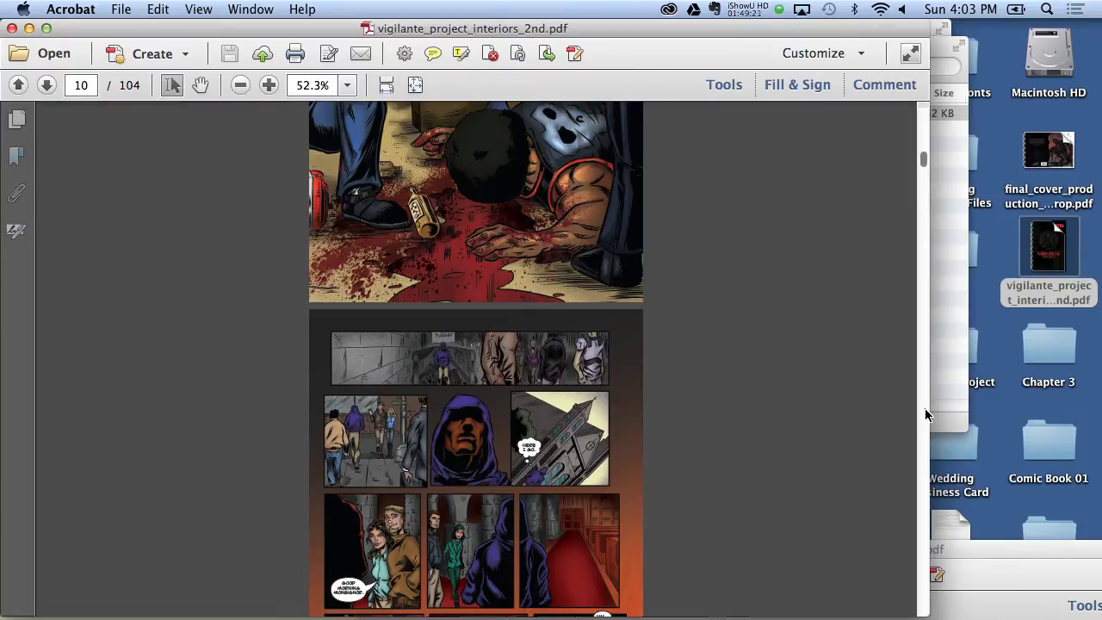
pyautogui.click(926, 415)
pyautogui.click(925, 415)
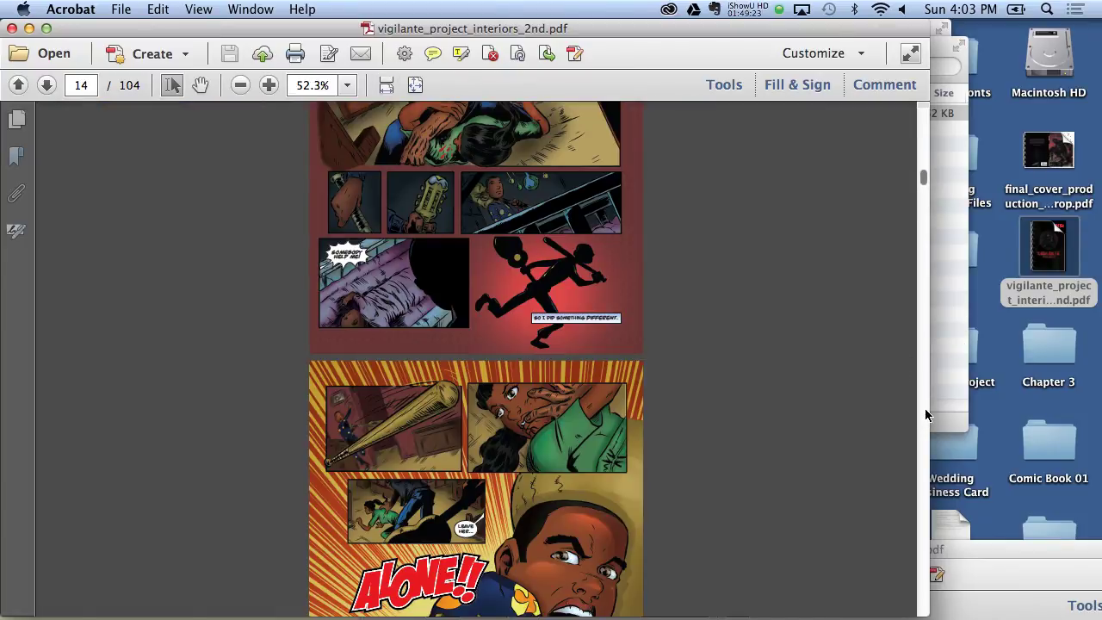
pyautogui.click(926, 415)
pyautogui.click(925, 415)
pyautogui.click(926, 415)
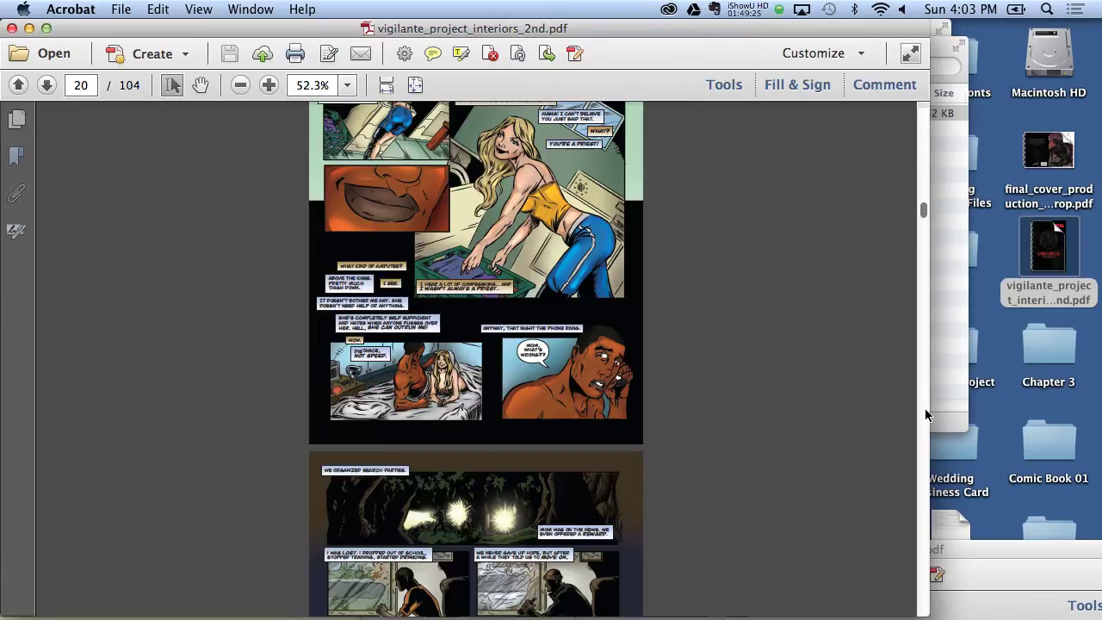
pyautogui.click(925, 415)
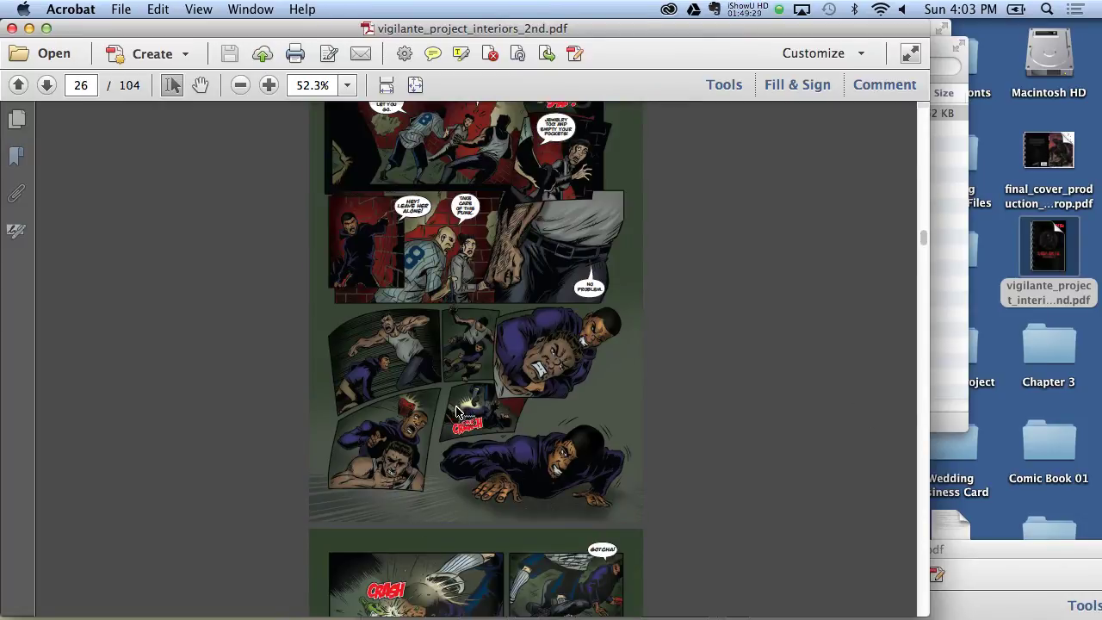
pyautogui.click(267, 85)
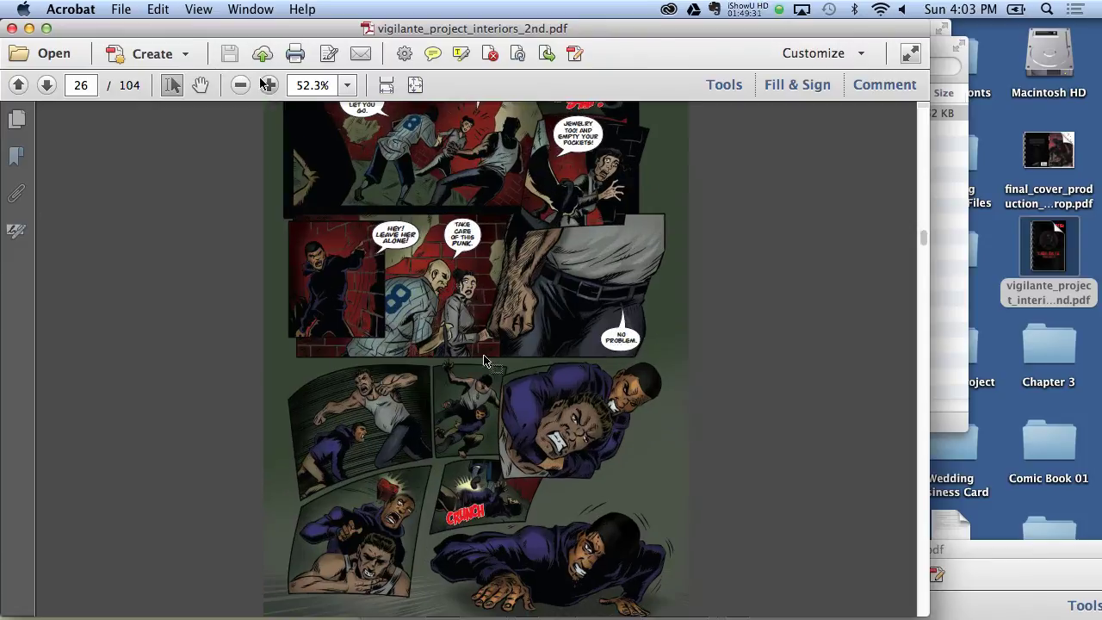
pyautogui.click(268, 85)
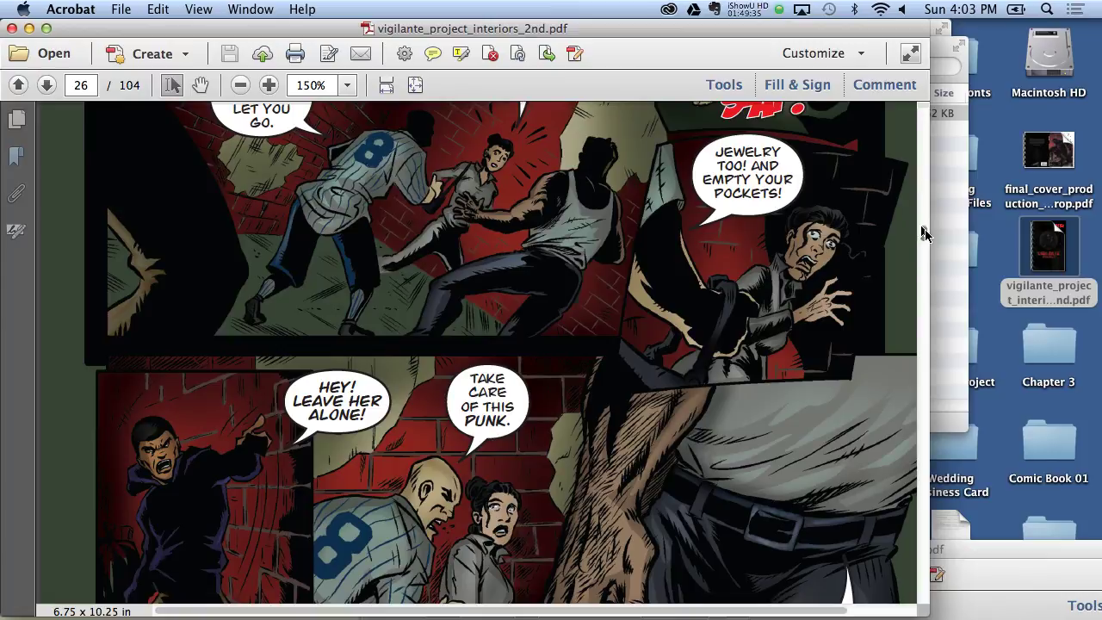
# Step: Scroll down through the lettered comic PDF to page 38
pyautogui.moveTo(922, 229); pyautogui.dragTo(925, 234)
pyautogui.scroll(3, 925, 230)
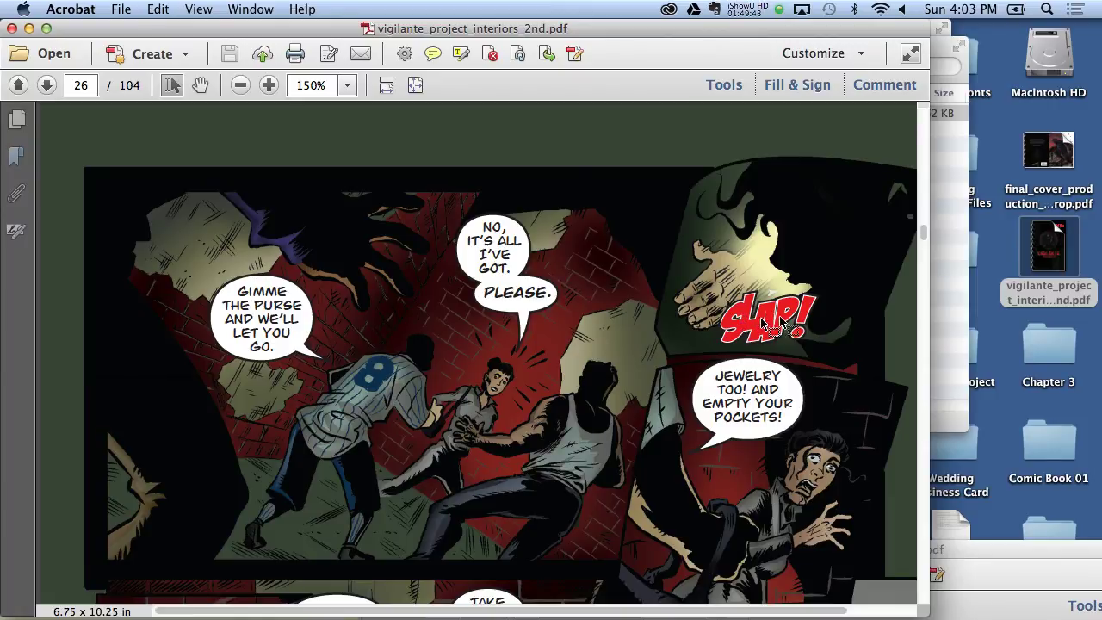
pyautogui.click(920, 345)
pyautogui.moveTo(920, 349); pyautogui.dragTo(921, 349)
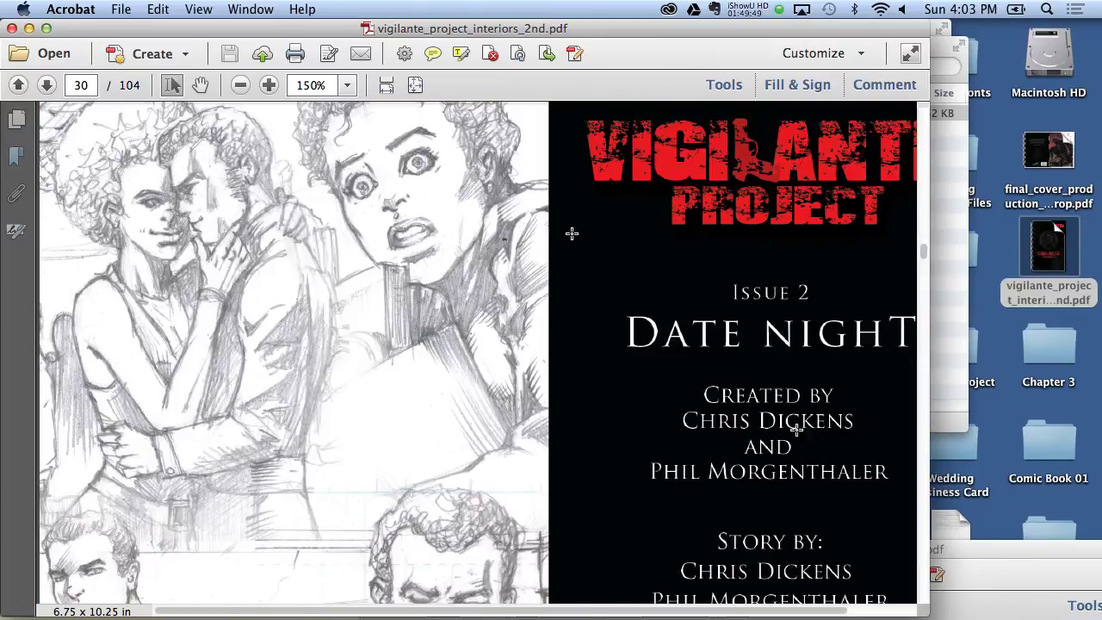
pyautogui.scroll(-10, 920, 513)
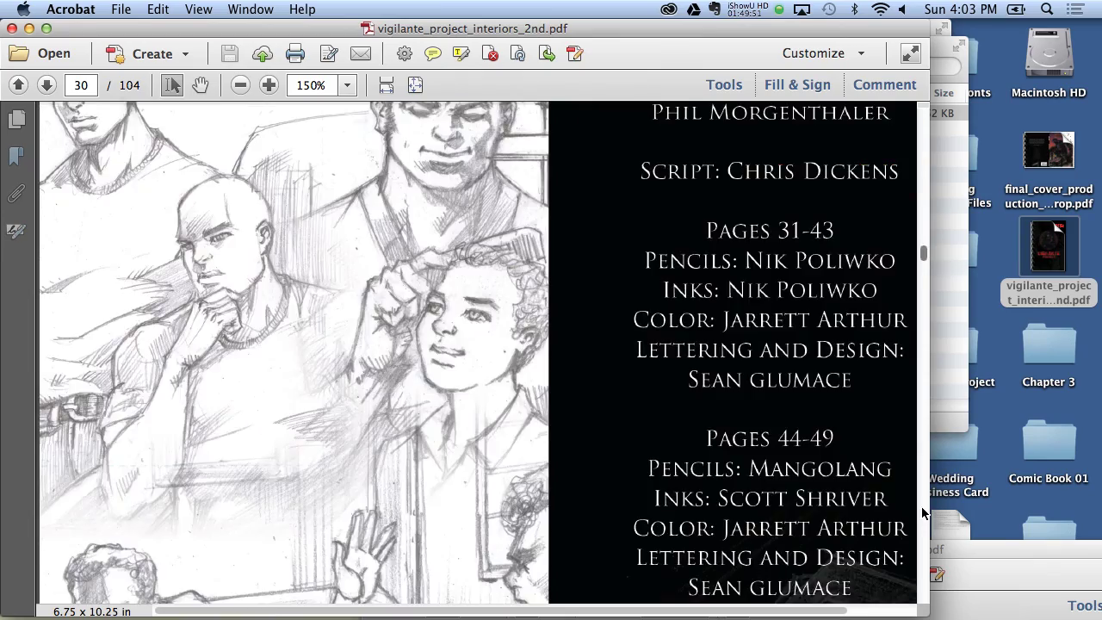
pyautogui.scroll(-10, 920, 512)
pyautogui.scroll(-10, 920, 512)
pyautogui.scroll(-10, 923, 513)
pyautogui.scroll(-10, 923, 513)
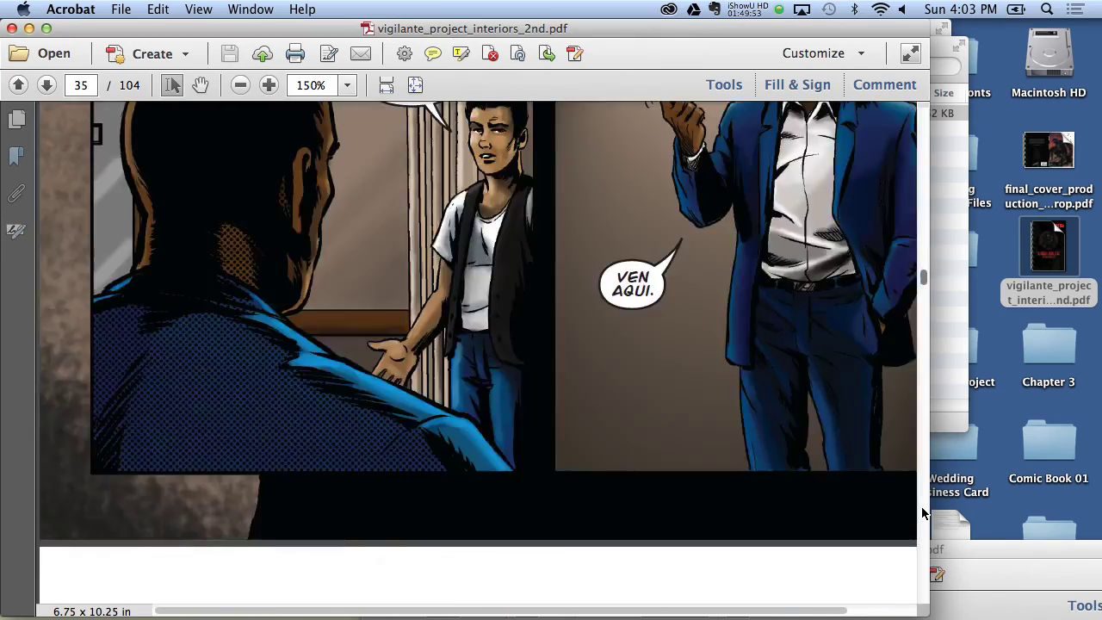
pyautogui.scroll(-10, 923, 514)
pyautogui.scroll(-10, 922, 513)
pyautogui.scroll(-8, 923, 513)
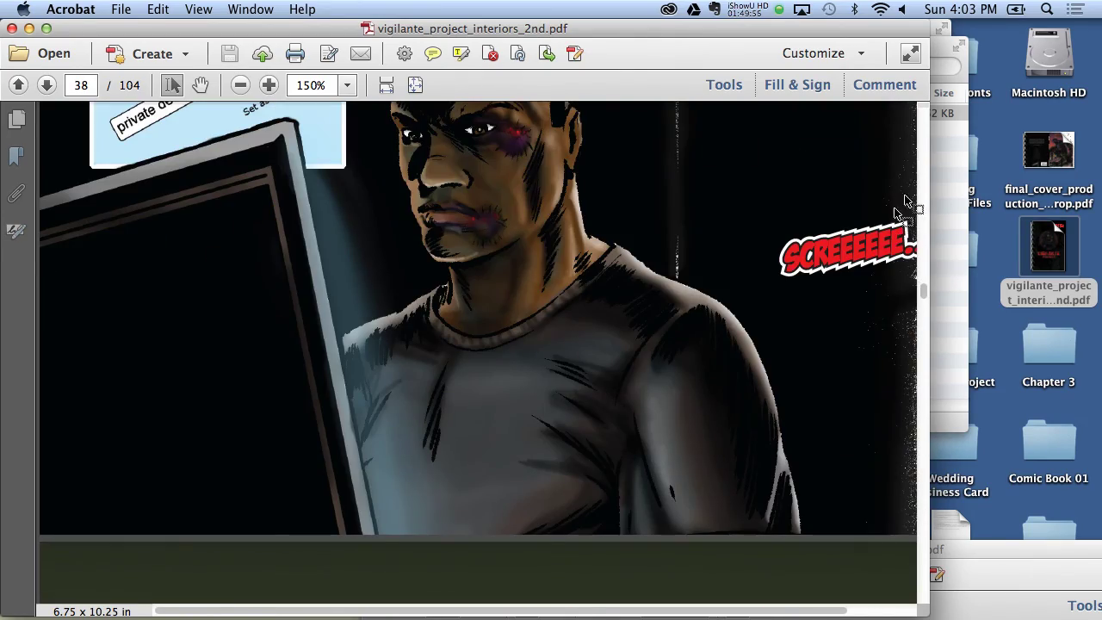
# Step: Scroll back up to the top of page 36 to see its balloons
pyautogui.scroll(5, 924, 191)
pyautogui.scroll(5, 925, 191)
pyautogui.scroll(3, 925, 198)
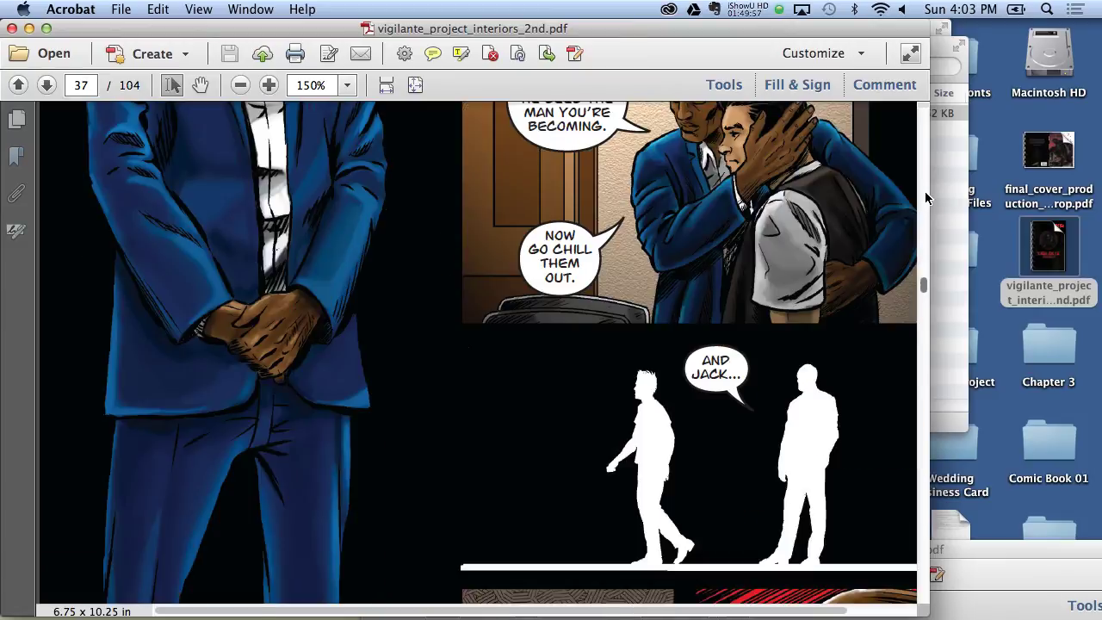
pyautogui.scroll(3, 926, 198)
pyautogui.scroll(3, 925, 198)
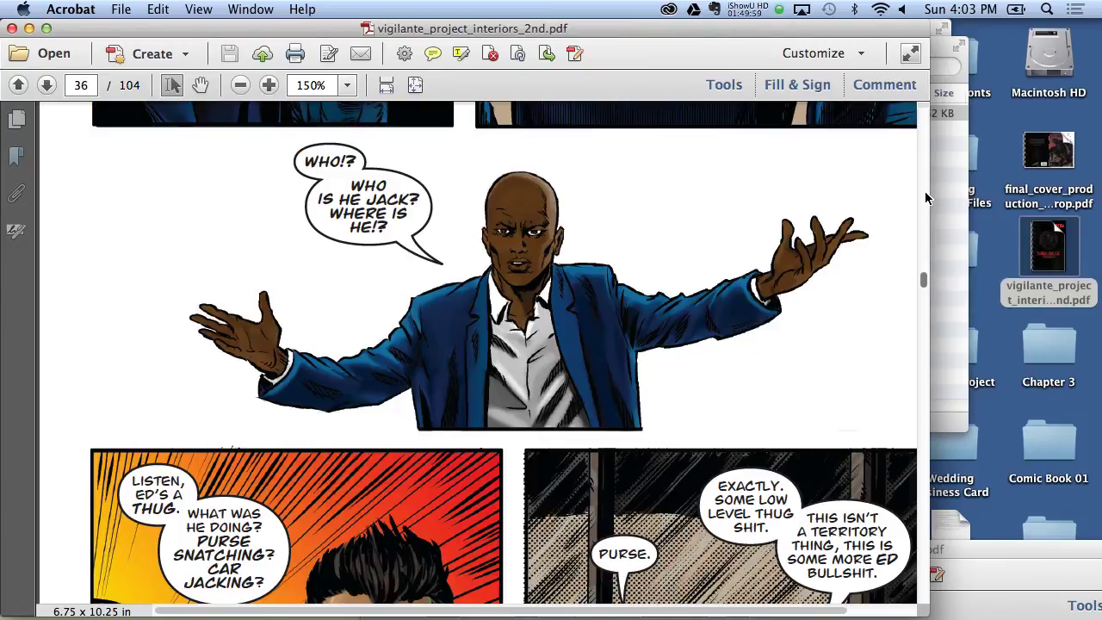
pyautogui.scroll(10, 925, 198)
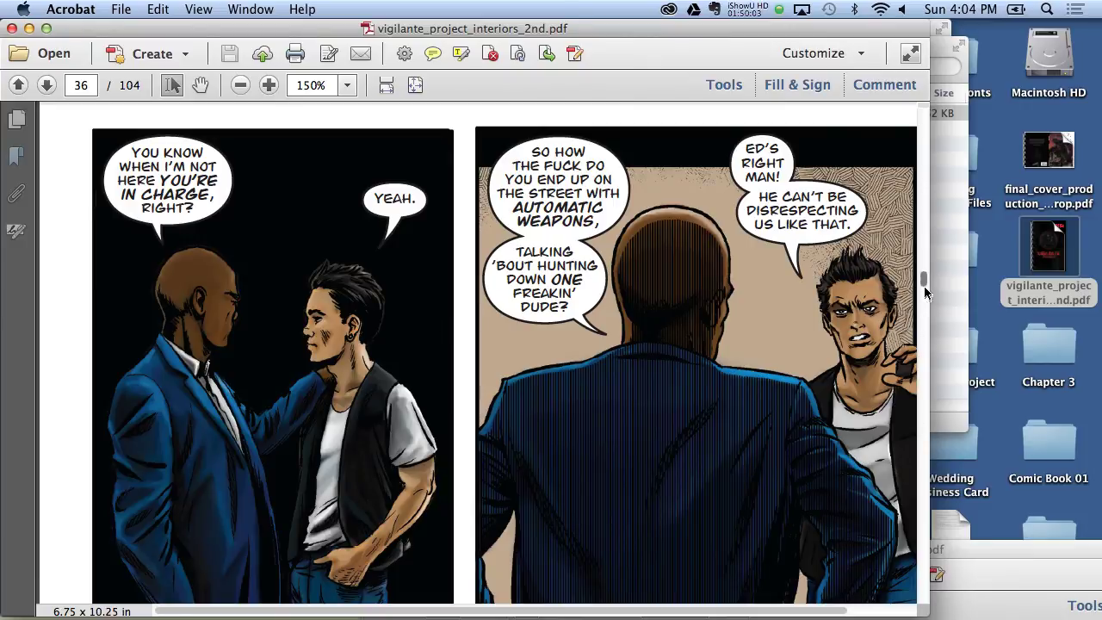
# Step: Jump ahead to page 85, the subway fight with COPS! and POW! effects
pyautogui.moveTo(922, 277); pyautogui.dragTo(923, 297)
pyautogui.moveTo(917, 441)
pyautogui.mouseDown()
pyautogui.moveTo(916, 552)
pyautogui.moveTo(911, 487)
pyautogui.mouseUp()
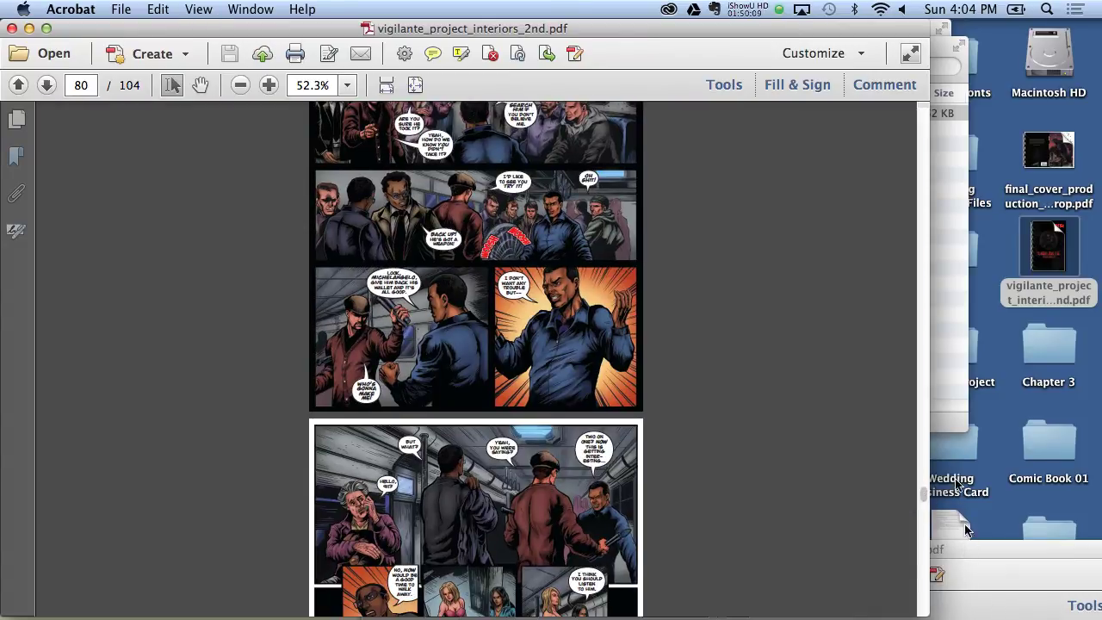
pyautogui.moveTo(920, 497); pyautogui.dragTo(920, 505)
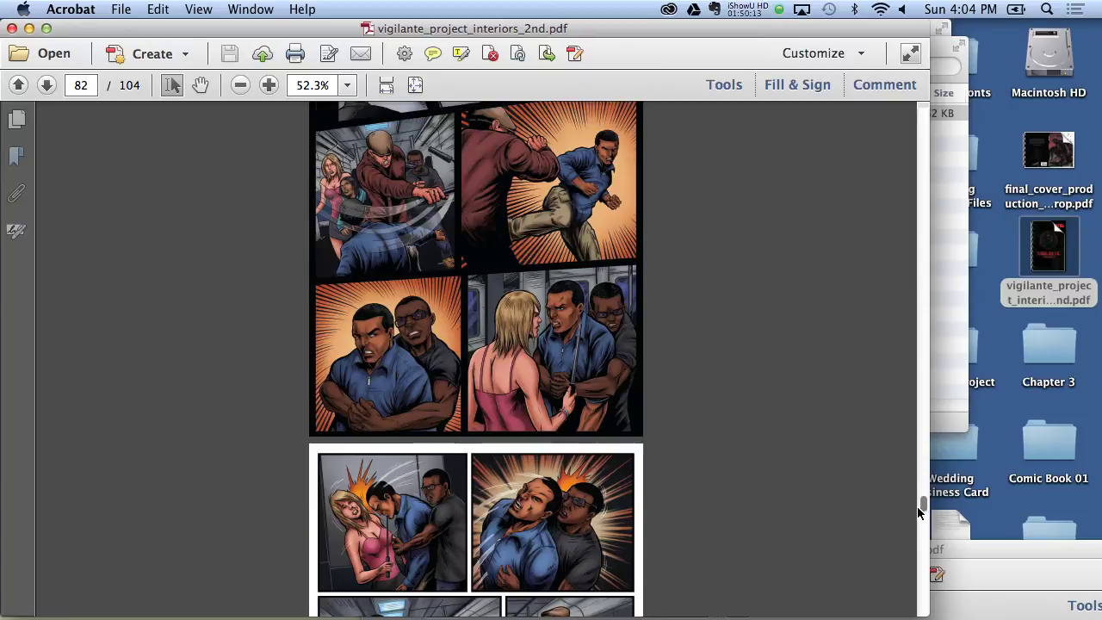
pyautogui.moveTo(921, 506); pyautogui.dragTo(917, 509)
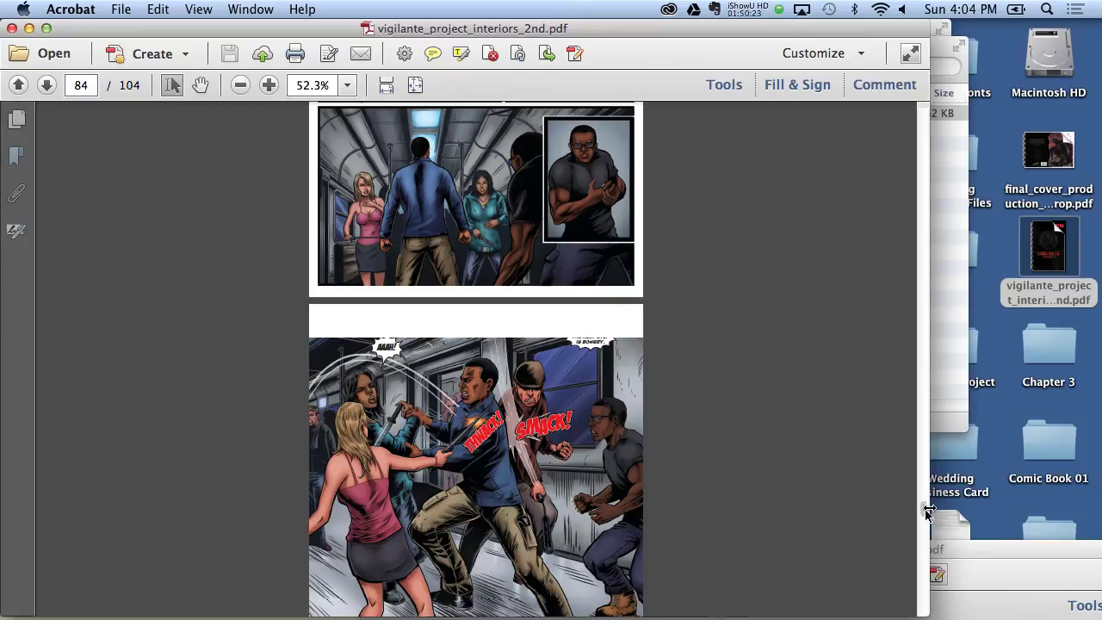
pyautogui.moveTo(927, 512); pyautogui.dragTo(925, 515)
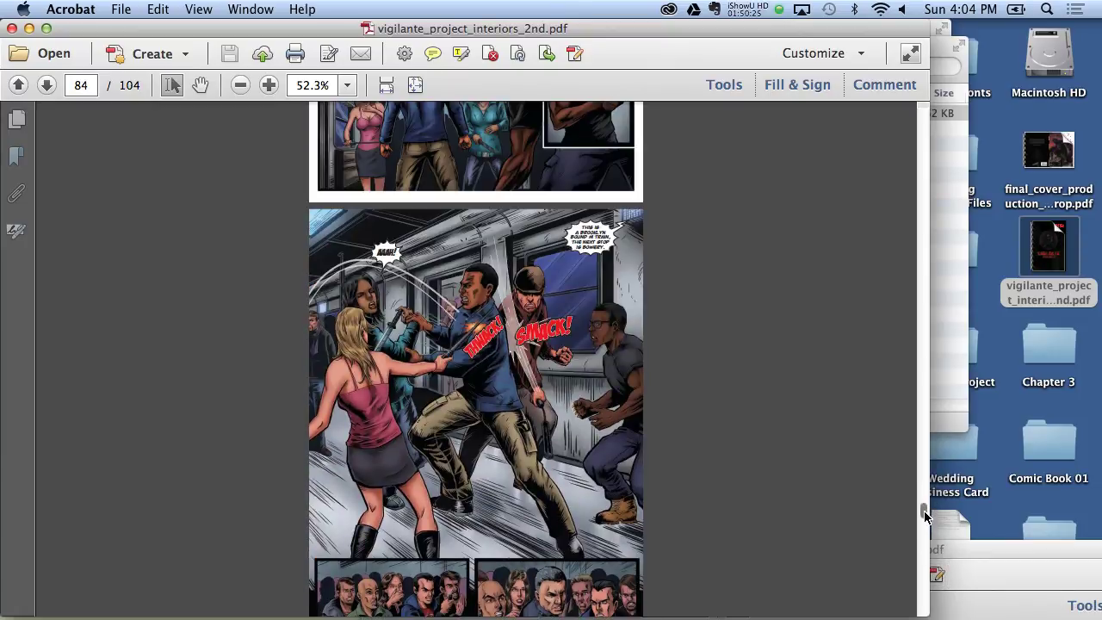
pyautogui.scroll(-2, 925, 515)
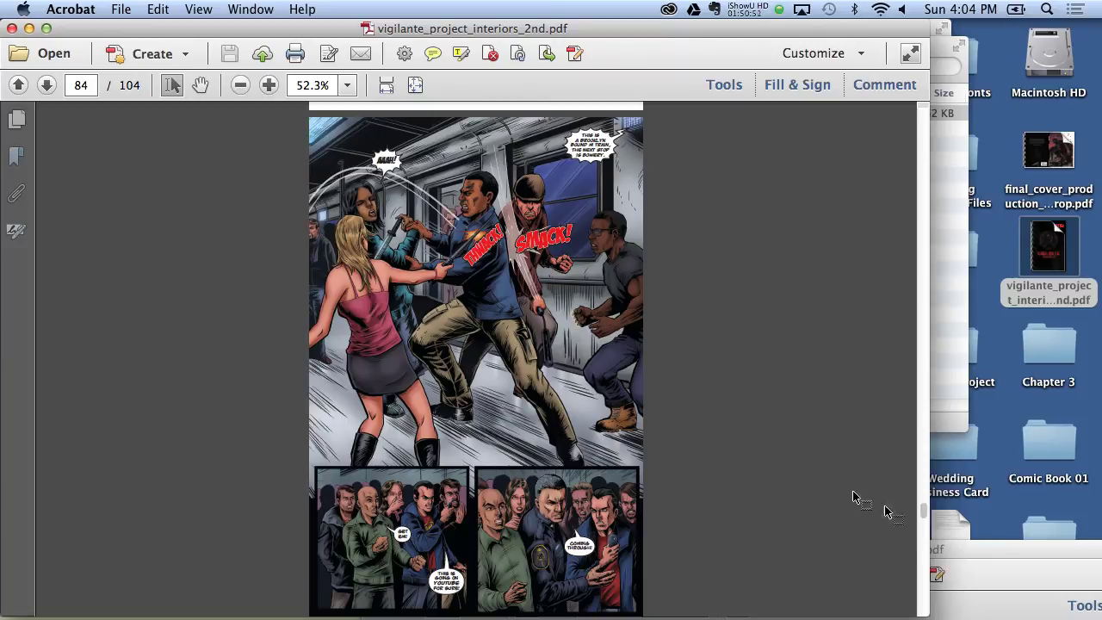
pyautogui.click(923, 570)
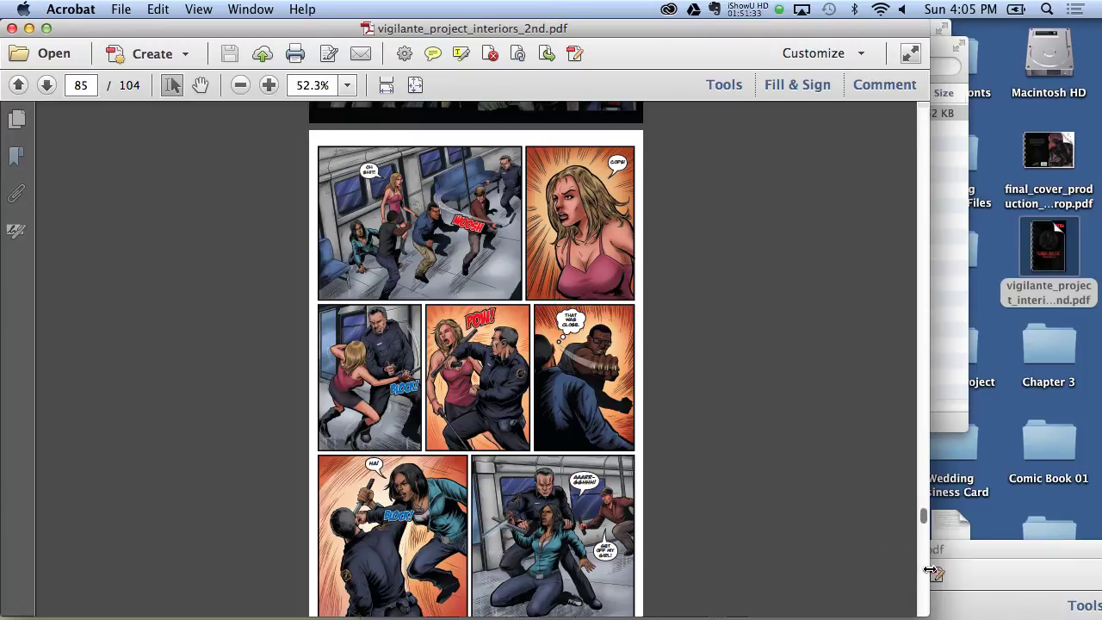
# Step: Page forward through the subway fight pages to page 91
pyautogui.click(921, 575)
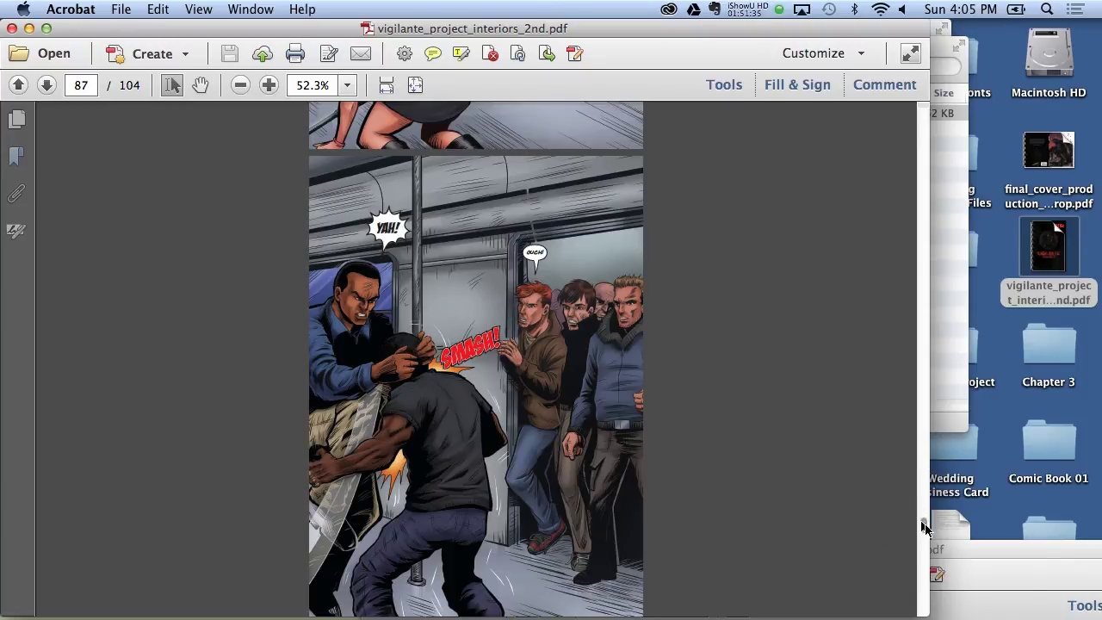
pyautogui.scroll(5, 926, 525)
pyautogui.moveTo(924, 523); pyautogui.dragTo(925, 536)
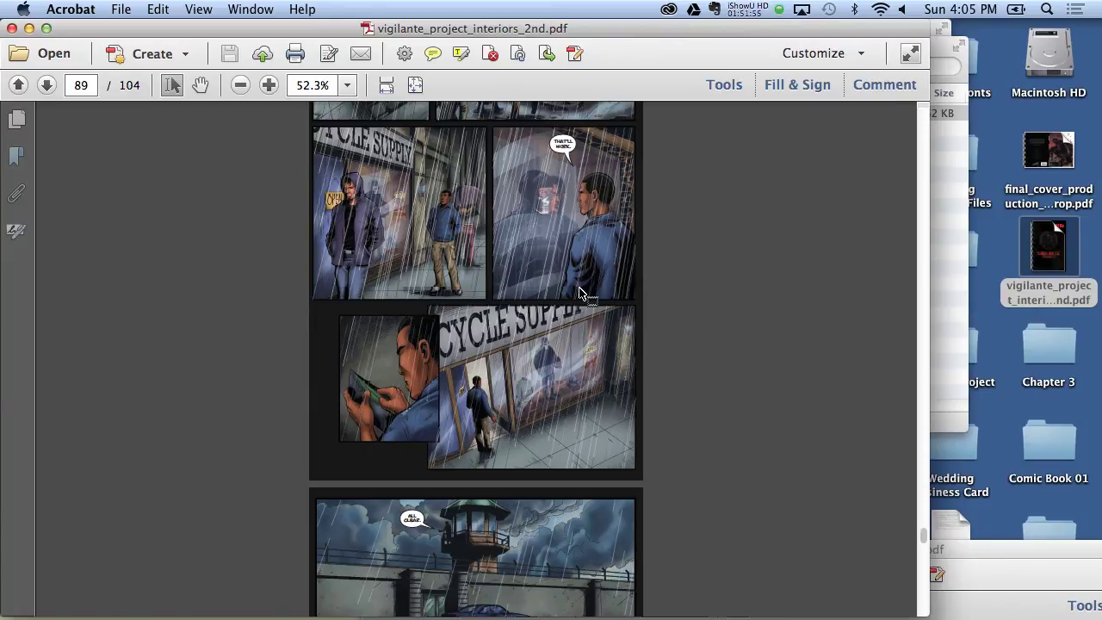
pyautogui.click(920, 580)
pyautogui.click(921, 581)
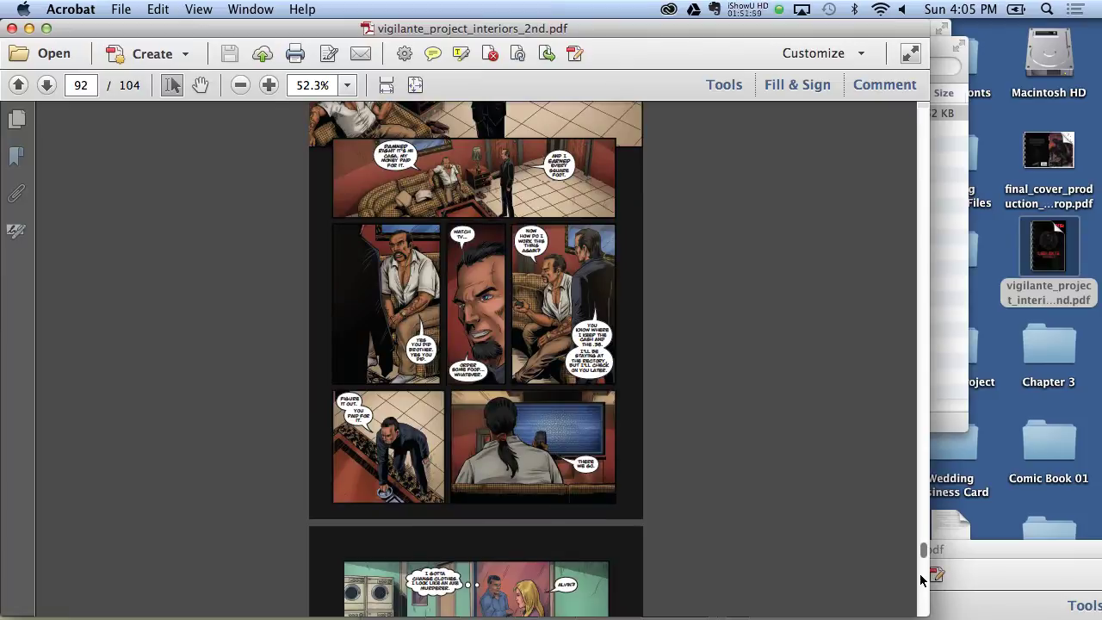
pyautogui.click(920, 540)
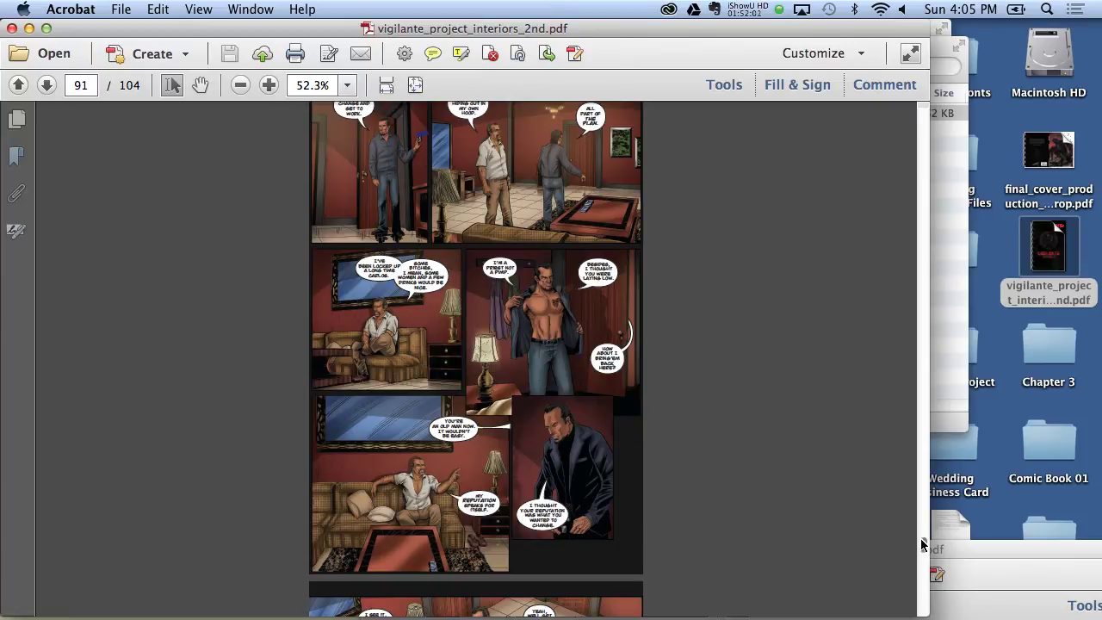
# Step: Zoom page 91 to 200% and pan around its panels with the Hand tool
pyautogui.click(269, 85)
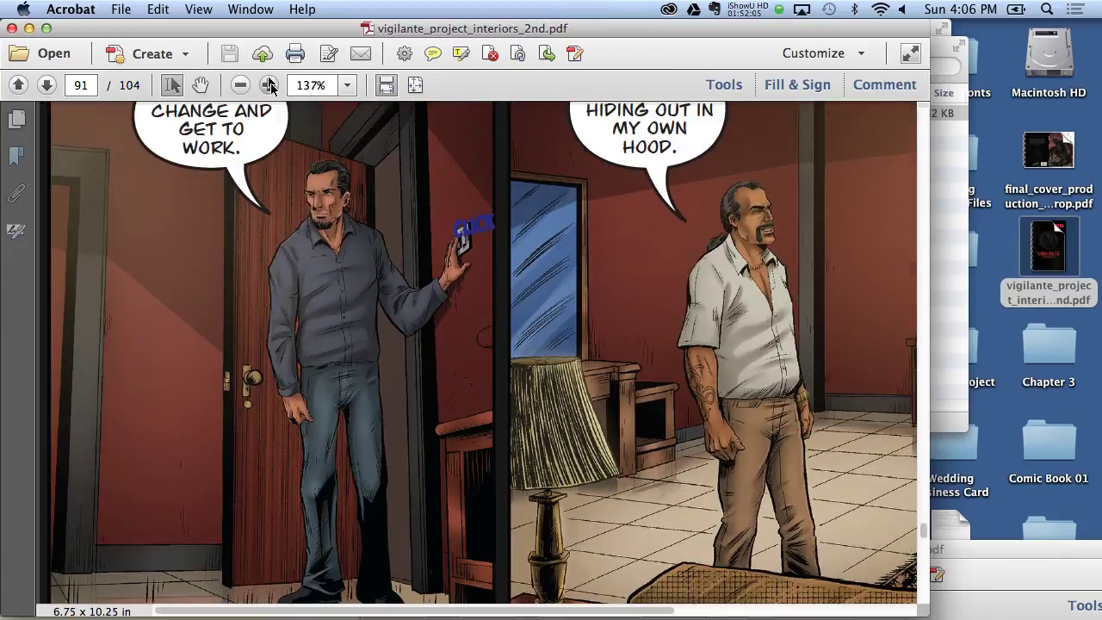
pyautogui.click(269, 84)
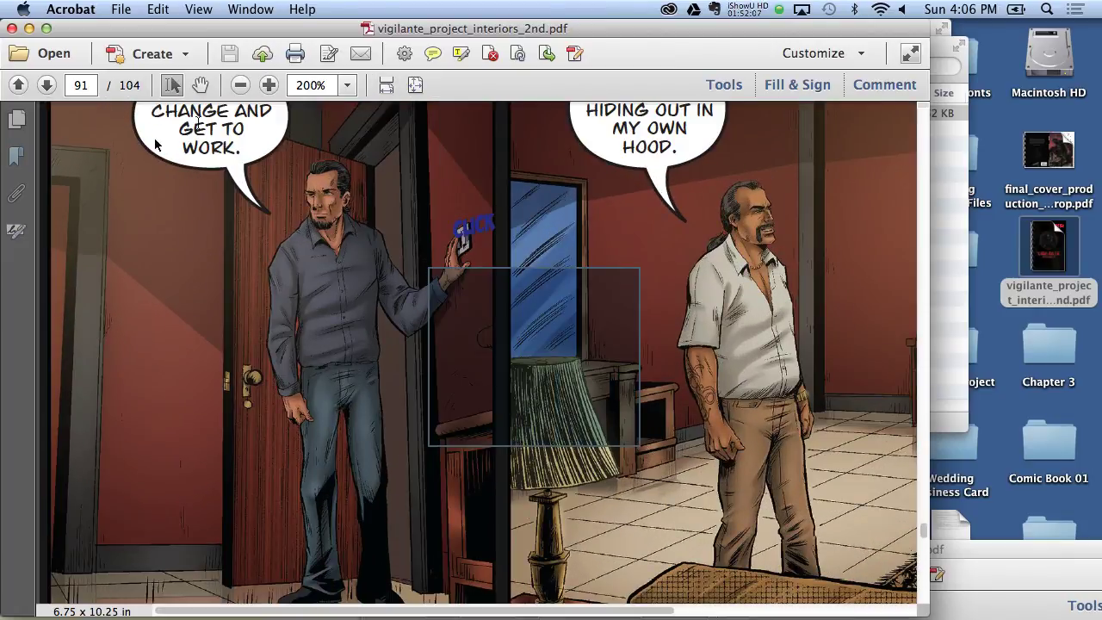
pyautogui.click(200, 85)
pyautogui.scroll(-5, 536, 339)
pyautogui.hscroll(5, 536, 339)
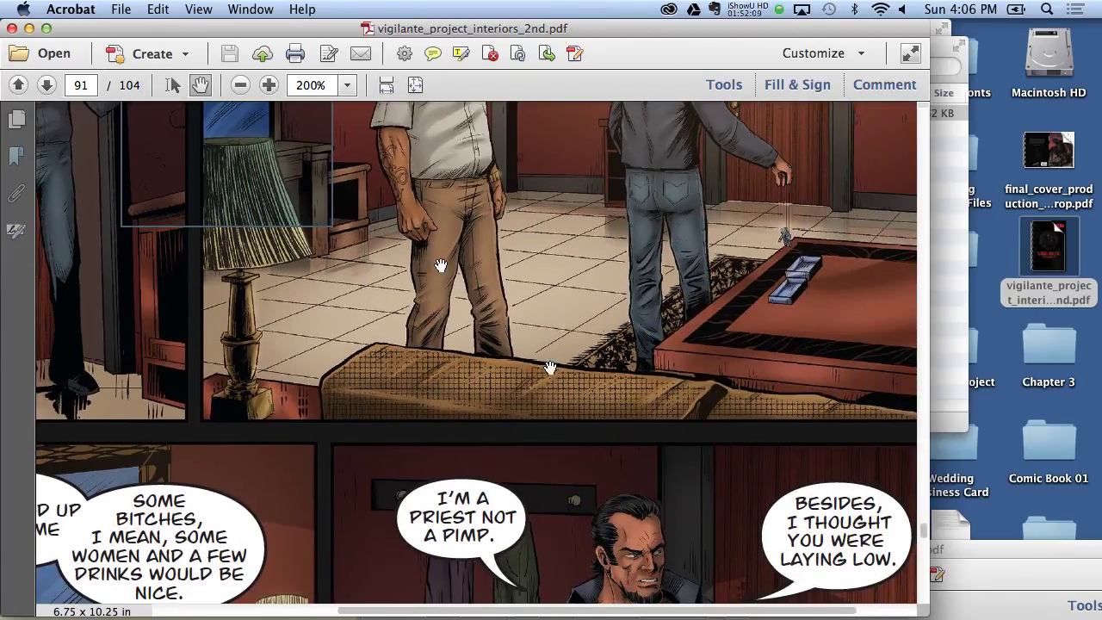
pyautogui.scroll(-5, 550, 368)
pyautogui.hscroll(3, 550, 368)
pyautogui.scroll(-4, 549, 428)
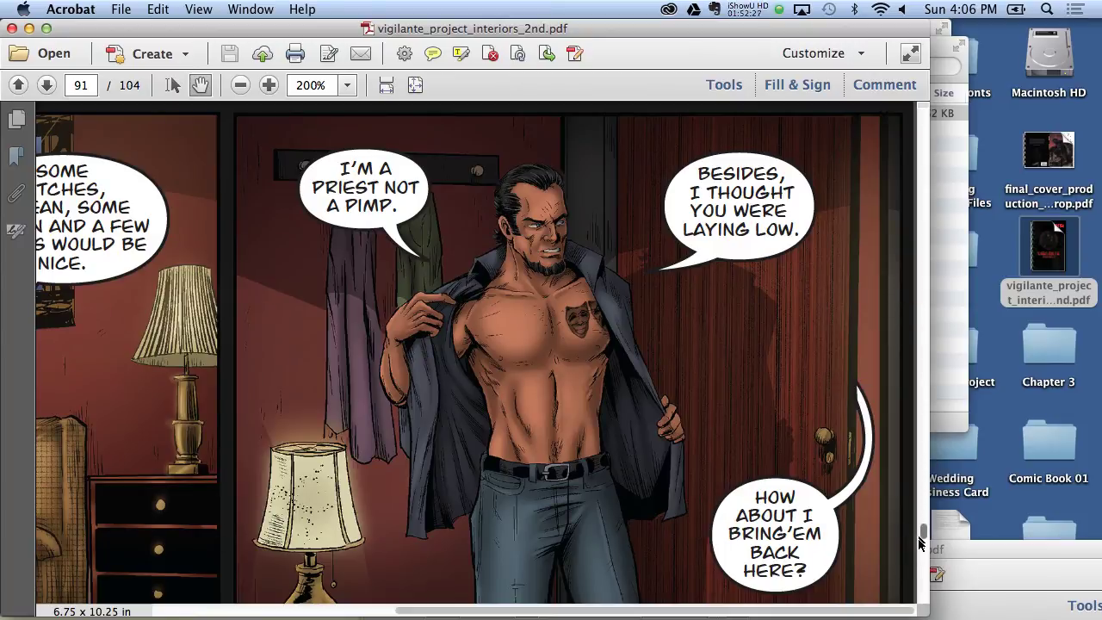
pyautogui.moveTo(919, 536); pyautogui.dragTo(918, 540)
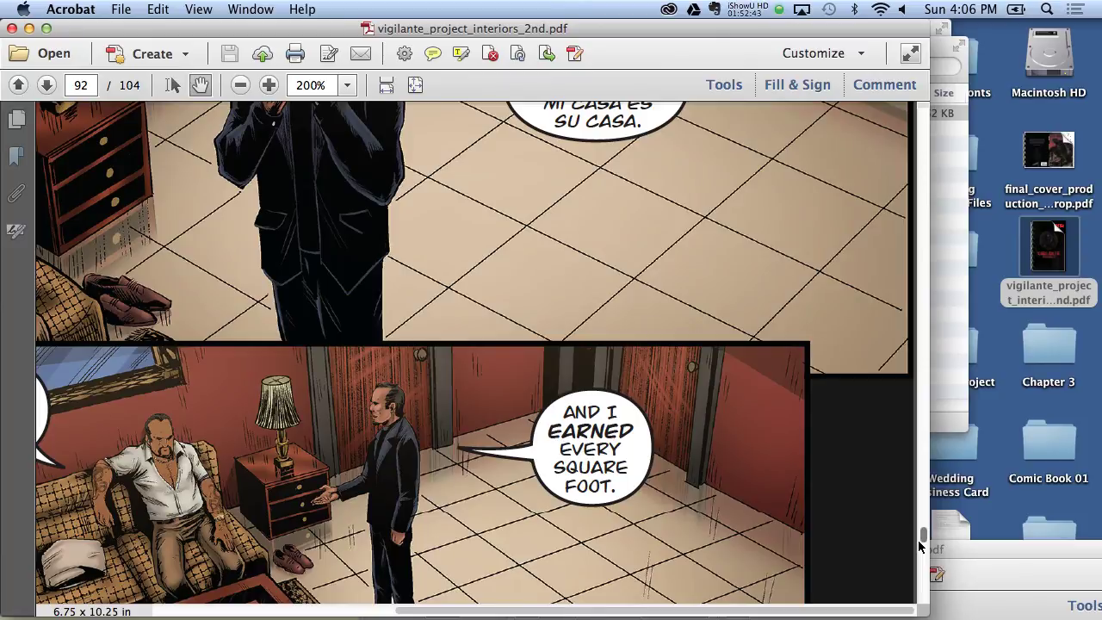
# Step: Page through to the surplus store panel on page 96 and fit the whole page
pyautogui.click(922, 564)
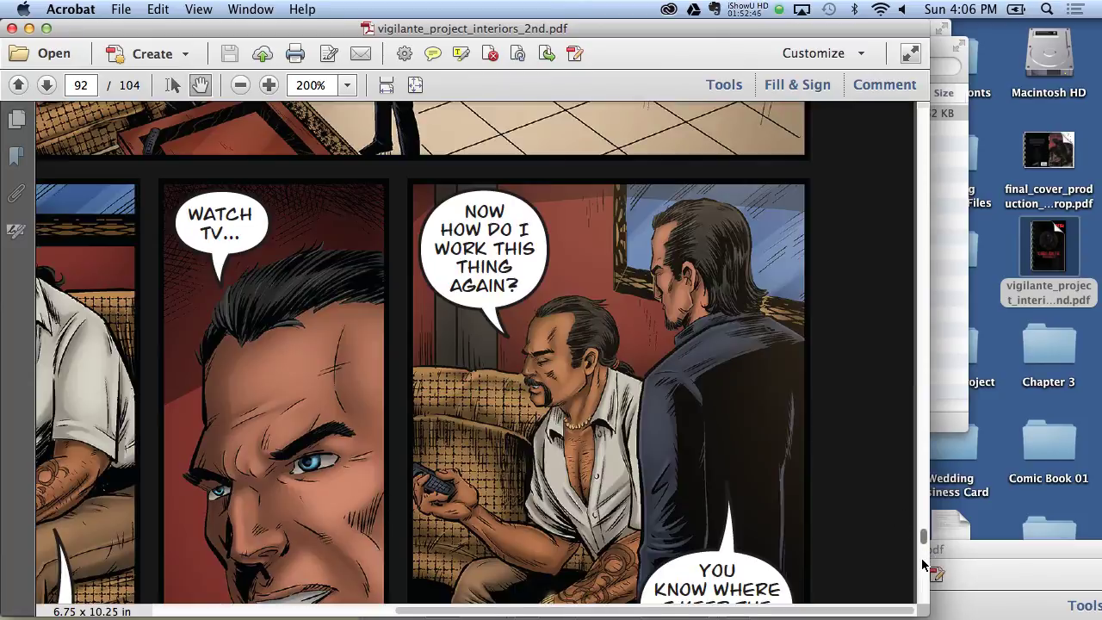
pyautogui.click(922, 564)
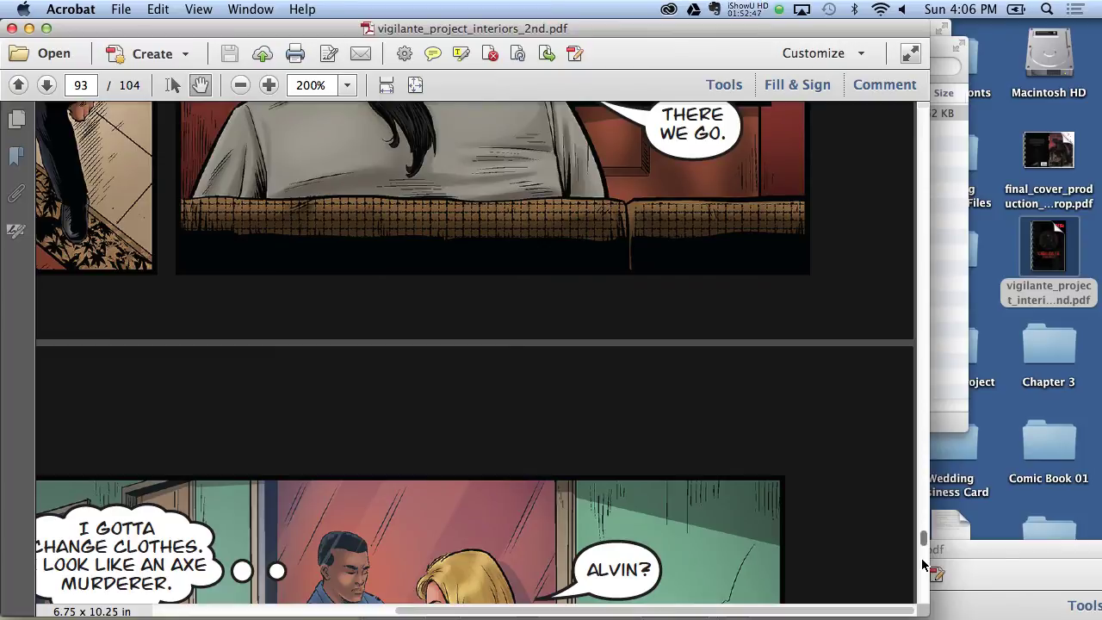
pyautogui.click(922, 564)
pyautogui.click(922, 564)
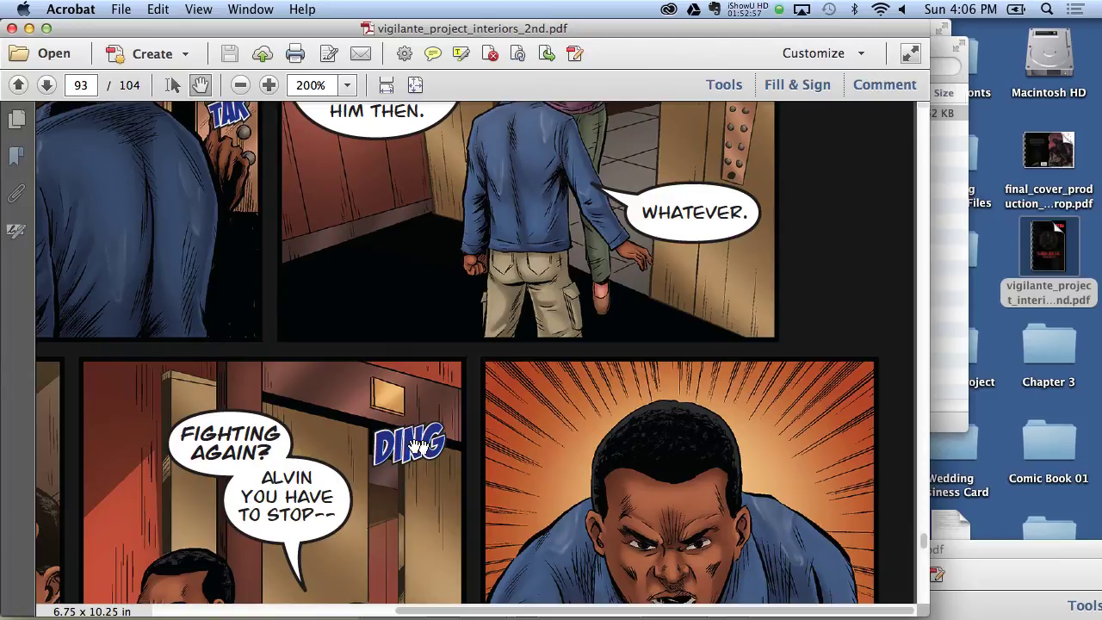
pyautogui.click(926, 564)
pyautogui.click(926, 561)
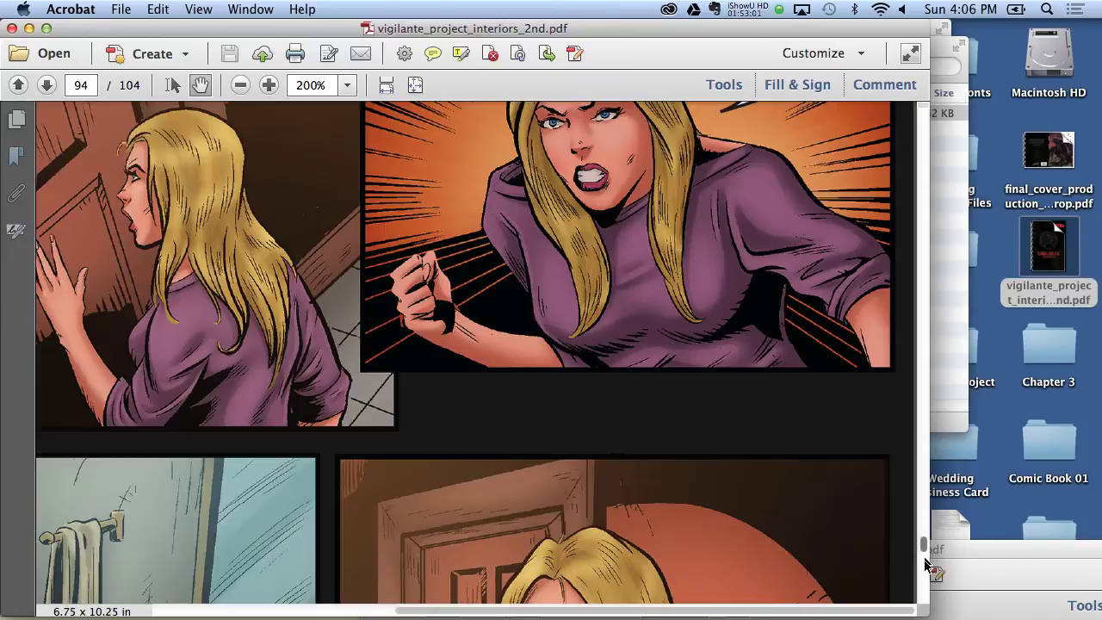
pyautogui.click(923, 583)
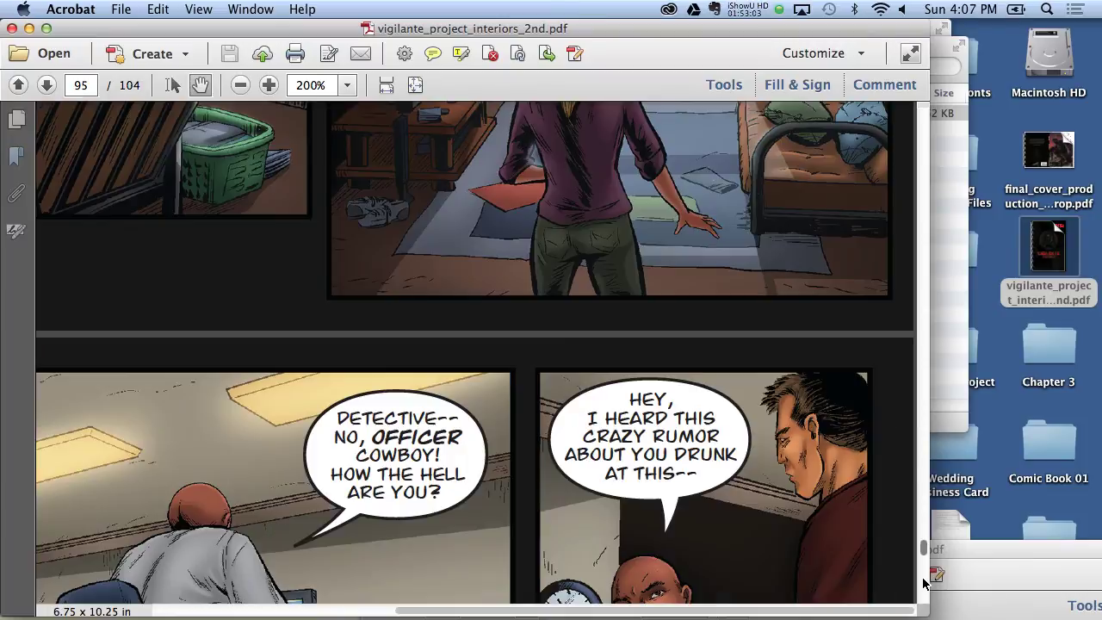
pyautogui.click(922, 583)
pyautogui.click(923, 583)
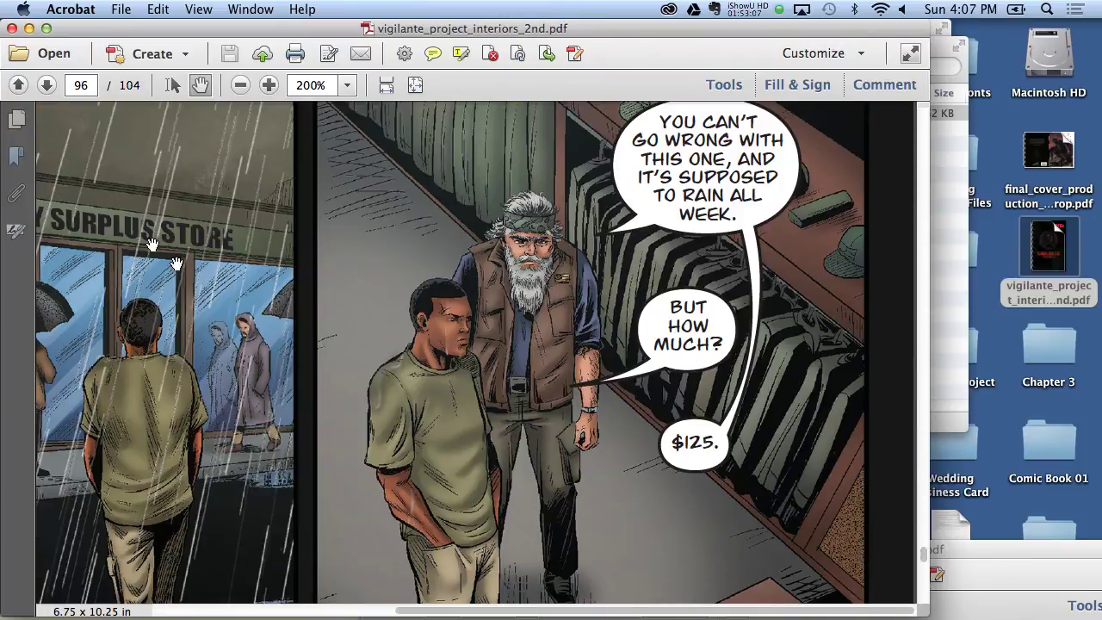
pyautogui.press('super+0')
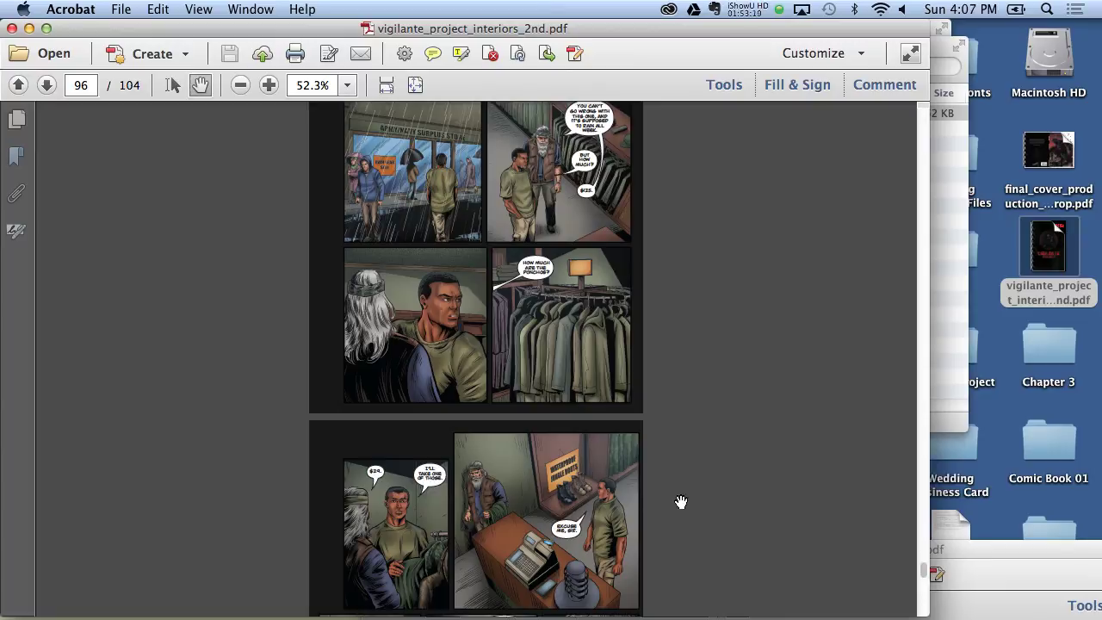
# Step: Move ahead from page 97 to the closing Kickstarter thank-you page
pyautogui.click(920, 590)
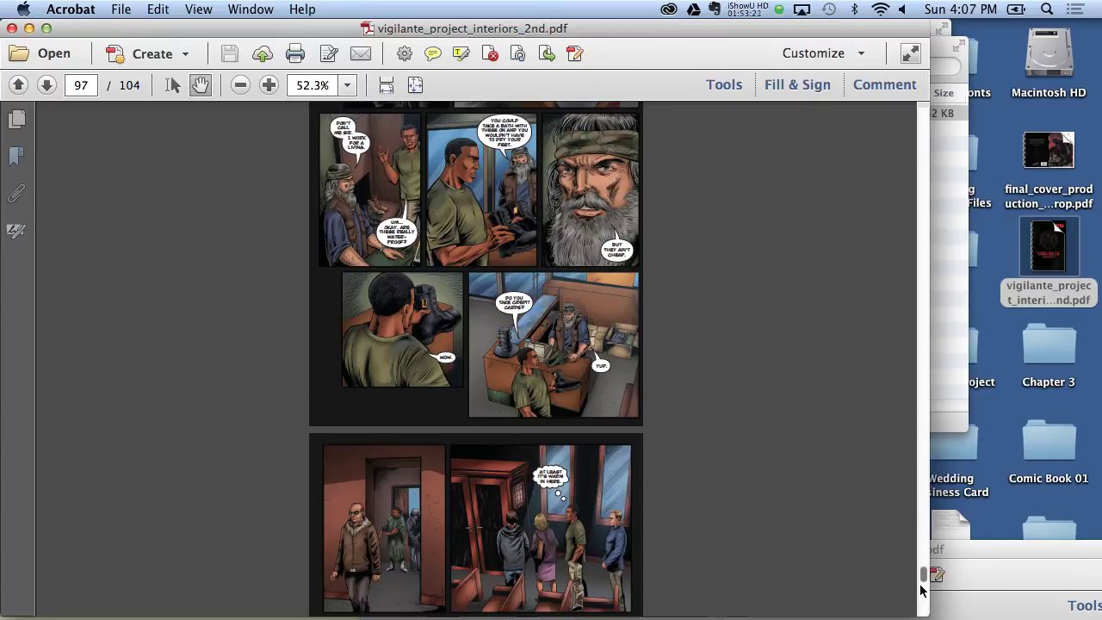
pyautogui.click(920, 590)
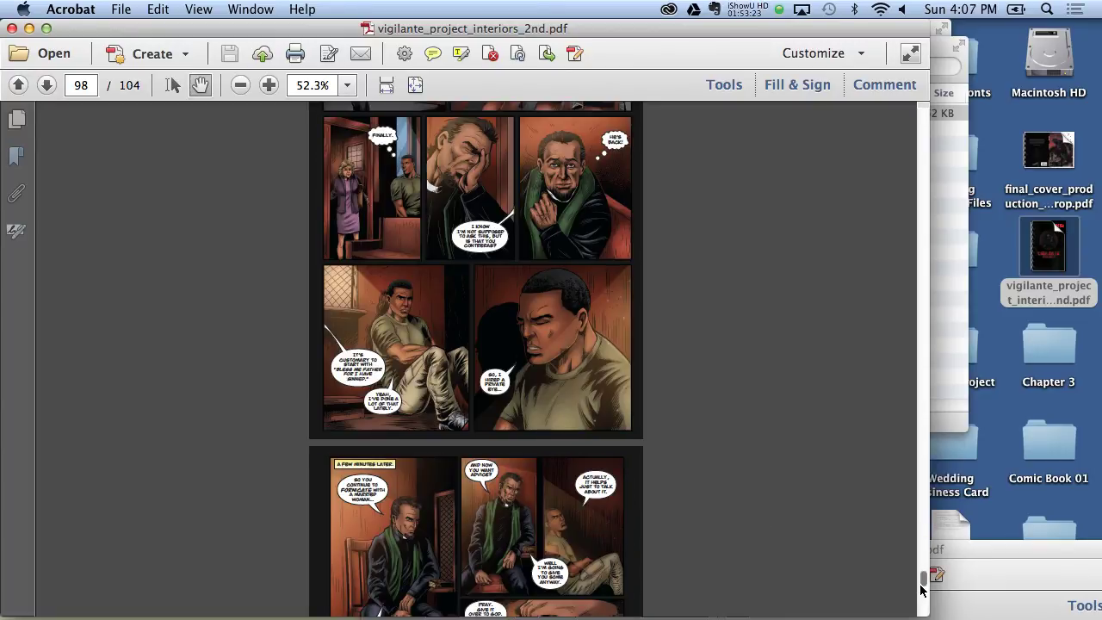
pyautogui.scroll(-5, 920, 590)
pyautogui.scroll(-5, 920, 591)
pyautogui.scroll(-5, 920, 591)
pyautogui.scroll(-5, 920, 597)
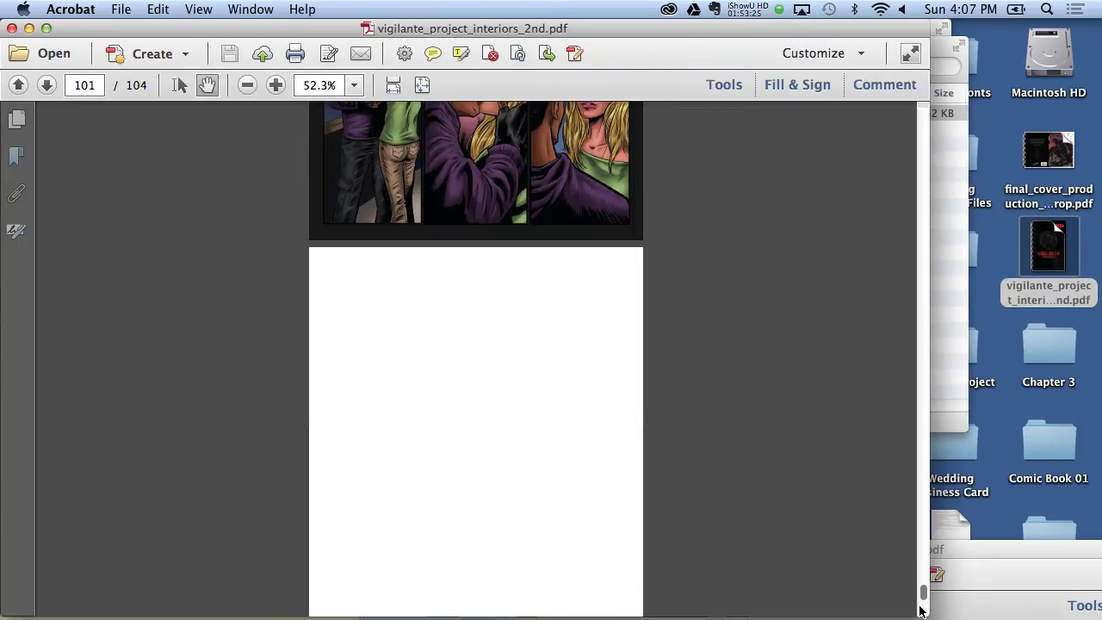
pyautogui.scroll(-5, 919, 609)
pyautogui.scroll(-5, 920, 611)
pyautogui.scroll(-5, 919, 613)
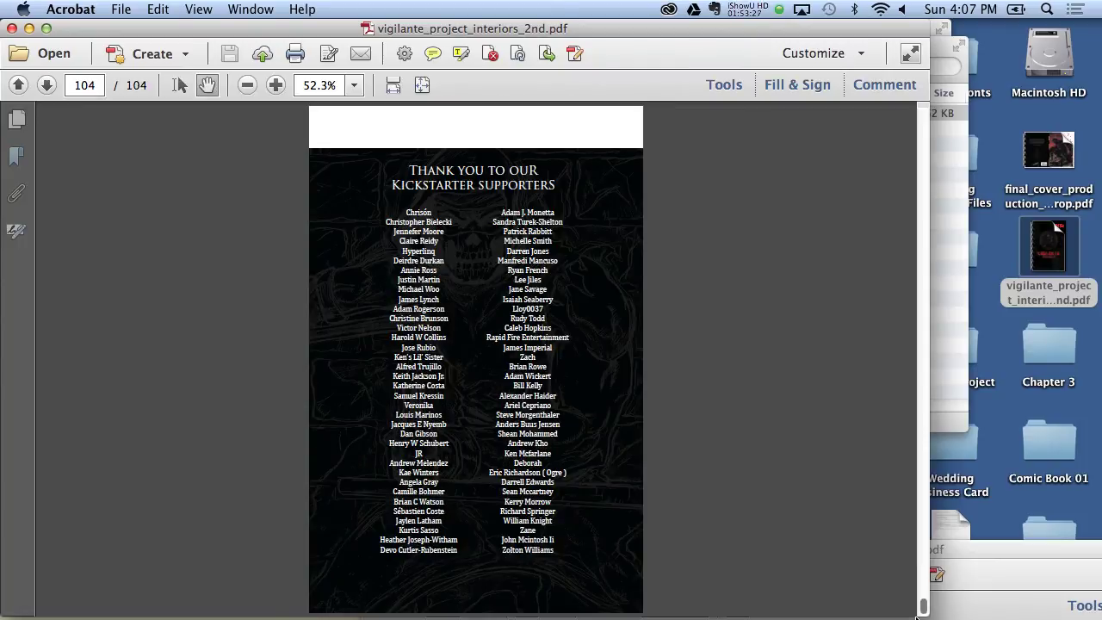
pyautogui.scroll(10, 920, 616)
pyautogui.scroll(-1, 917, 613)
pyautogui.scroll(-4, 916, 612)
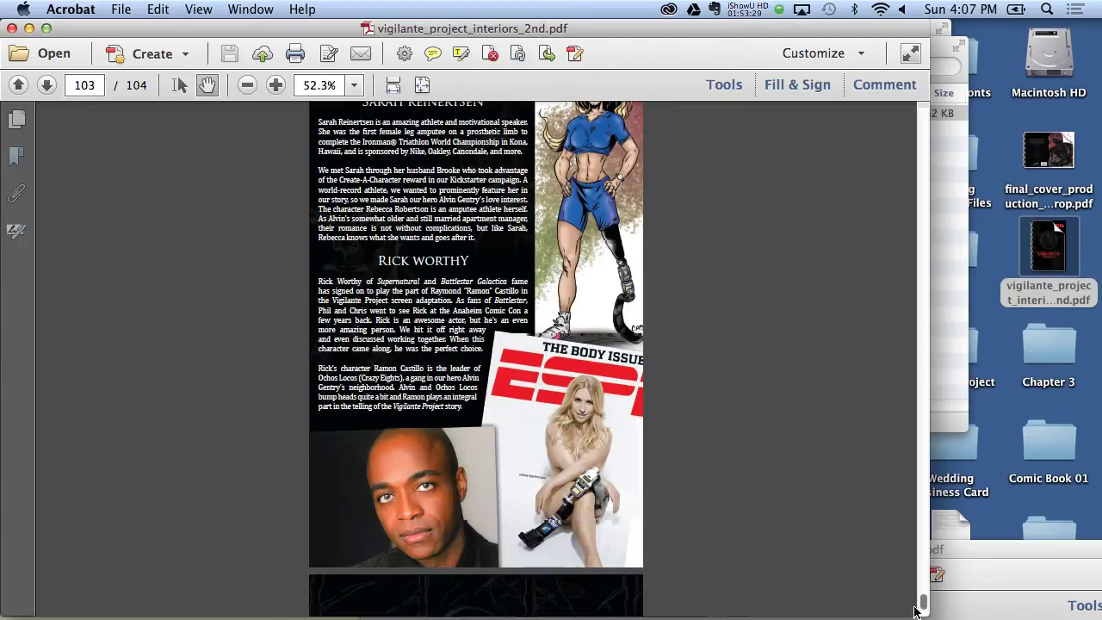
pyautogui.scroll(2, 915, 610)
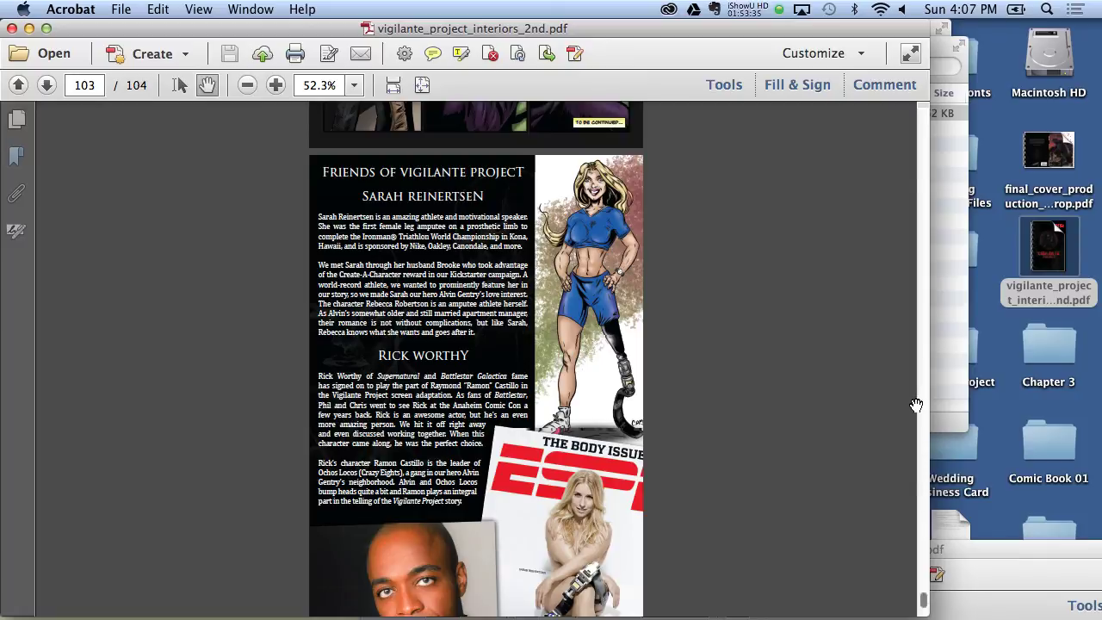
# Step: Page back through the interiors PDF to page 75, the shower-and-mirror page
pyautogui.click(917, 151)
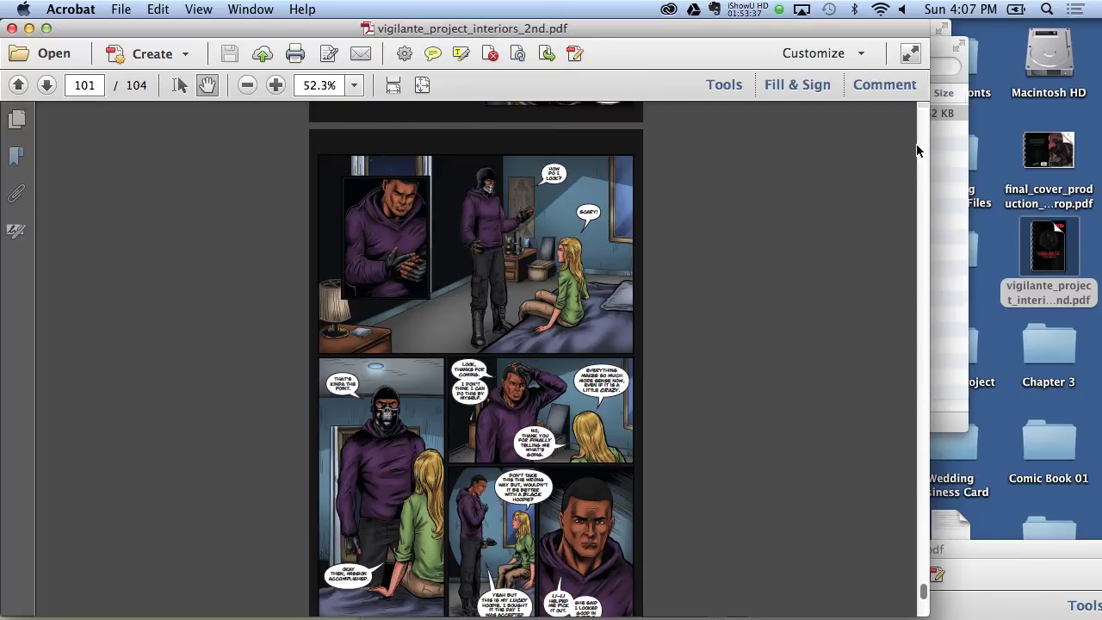
pyautogui.scroll(15, 916, 150)
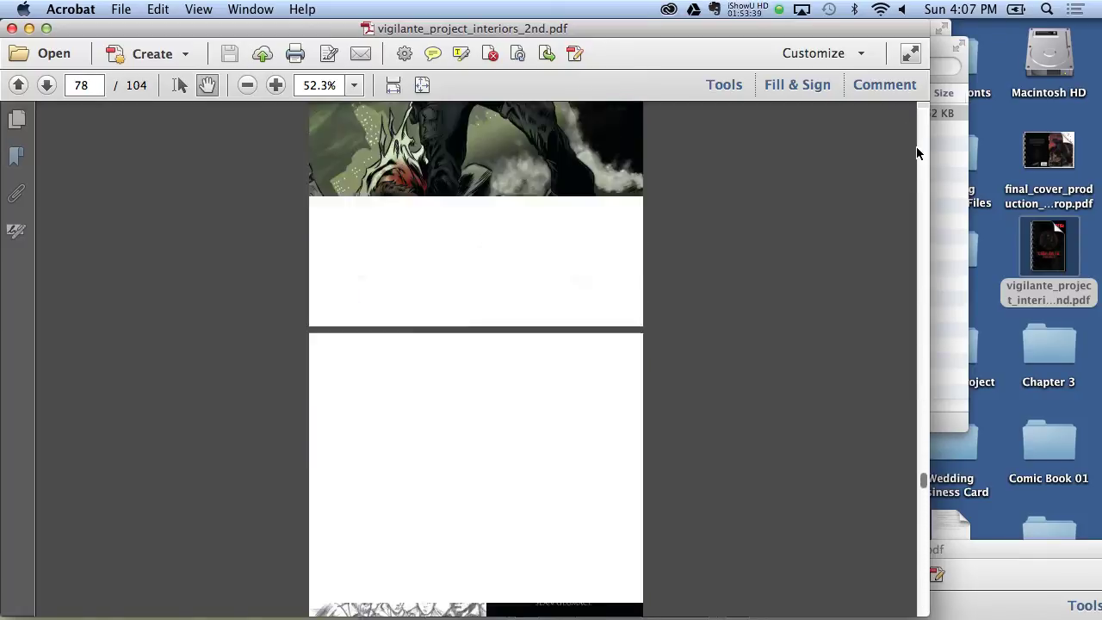
pyautogui.scroll(2, 917, 153)
pyautogui.scroll(3, 917, 153)
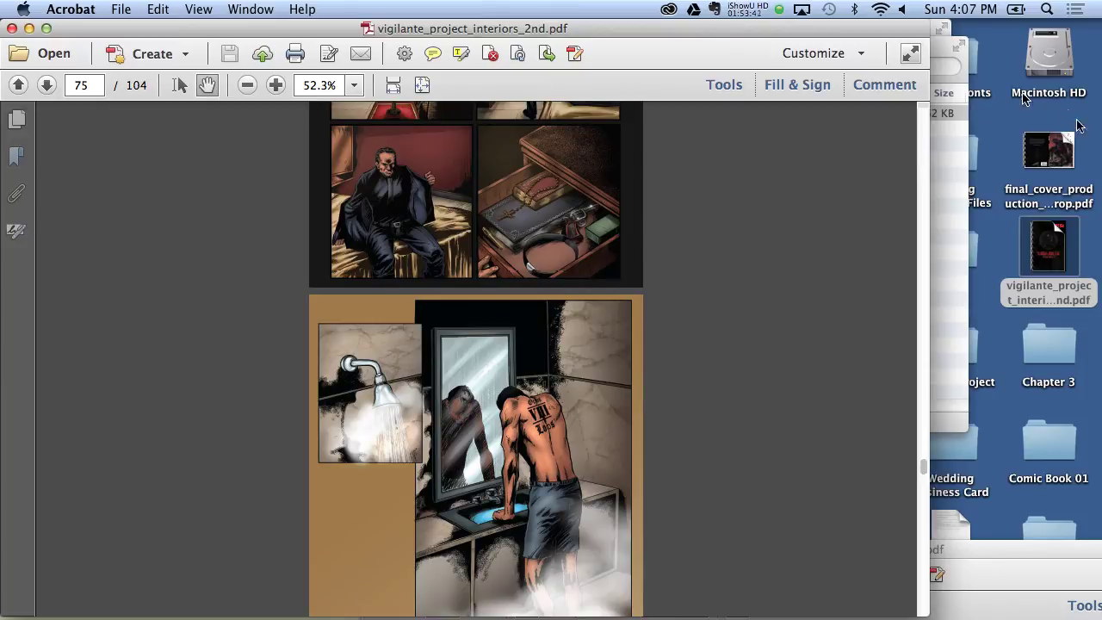
# Step: Open final_cover_production_bleed_wcrop.pdf, widen its window and view it at 100%
pyautogui.doubleClick(1049, 154)
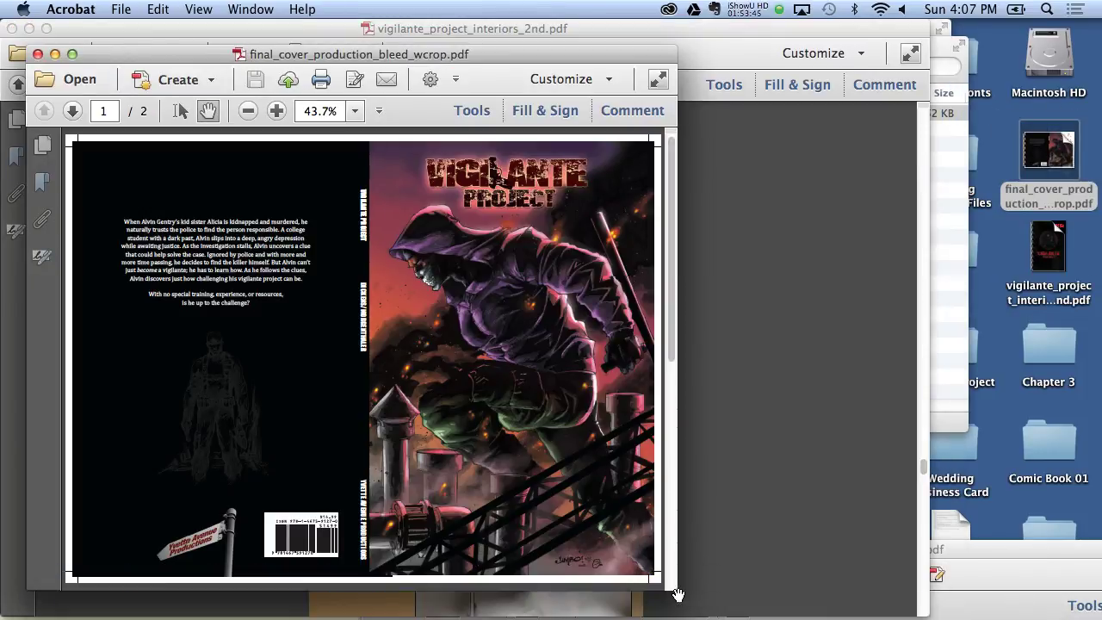
pyautogui.moveTo(678, 594)
pyautogui.mouseDown()
pyautogui.moveTo(877, 588)
pyautogui.moveTo(899, 602)
pyautogui.mouseUp()
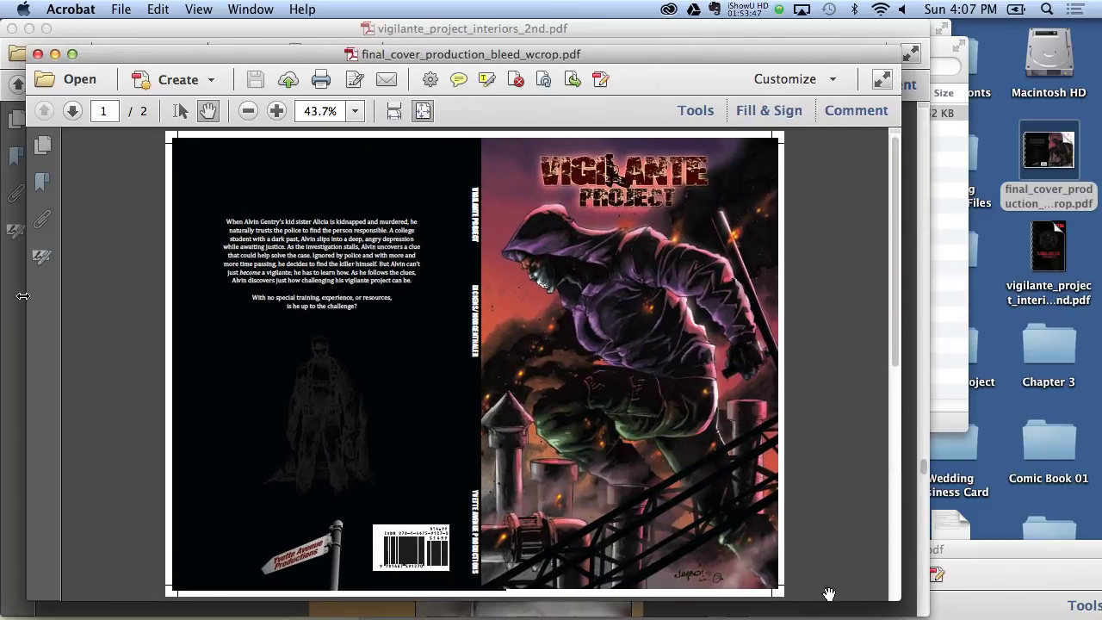
pyautogui.click(277, 111)
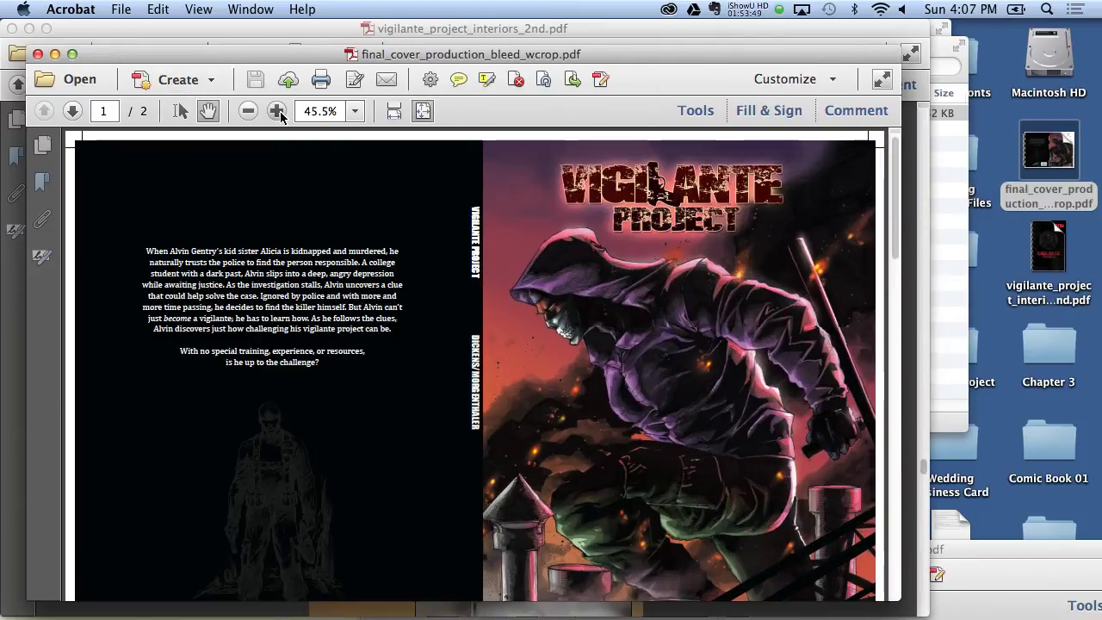
pyautogui.click(277, 111)
pyautogui.click(277, 111)
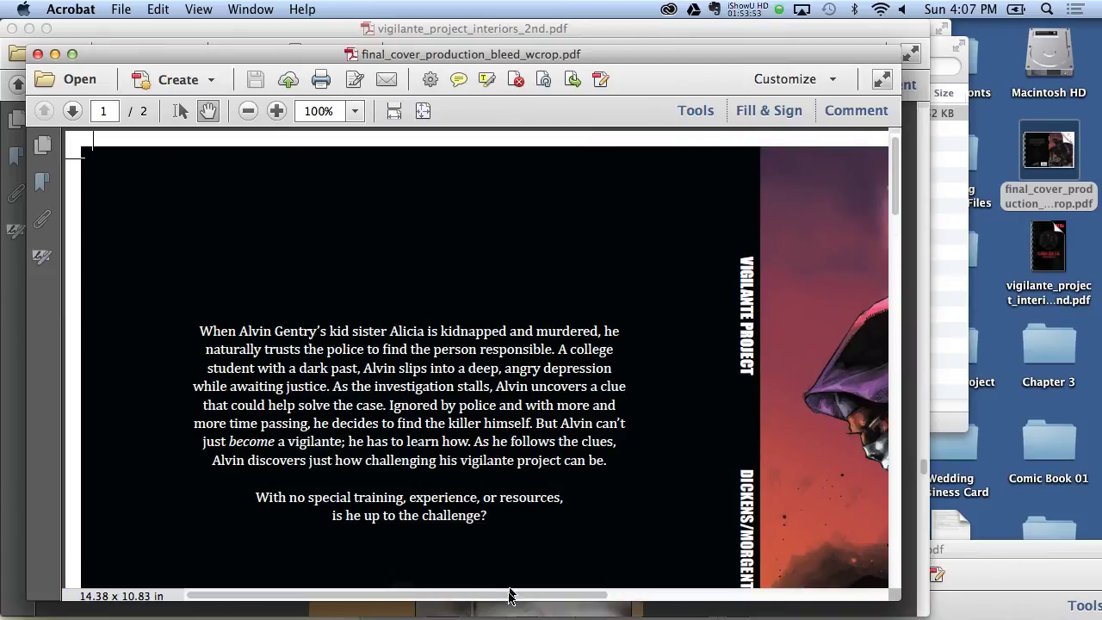
# Step: Inspect the cover at 125%, then fit the whole wraparound spread in the window
pyautogui.moveTo(511, 594); pyautogui.dragTo(800, 603)
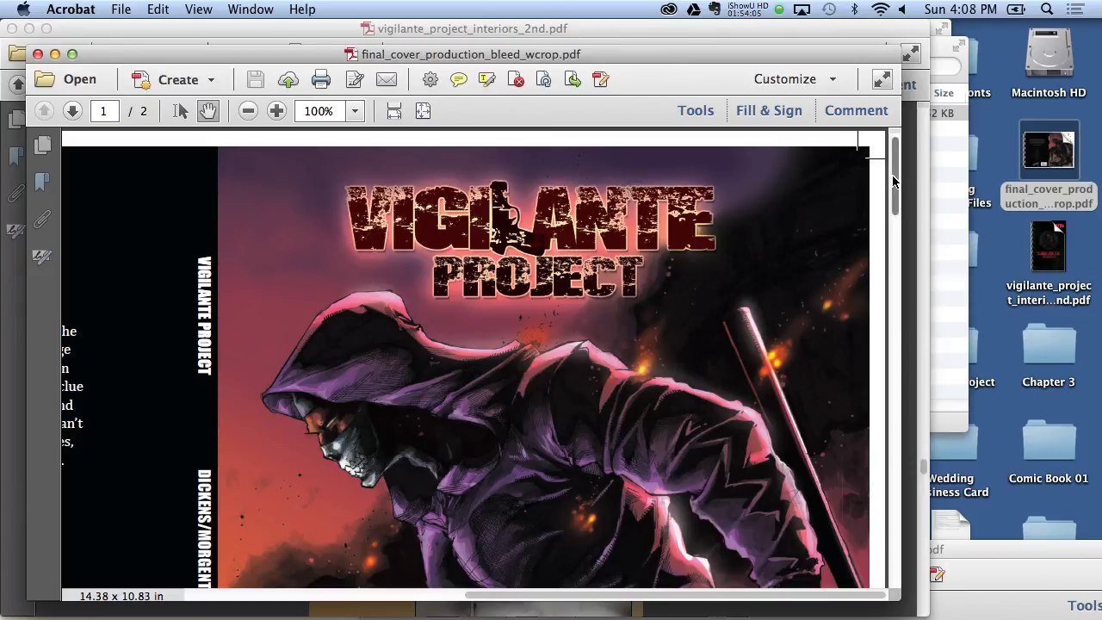
pyautogui.moveTo(893, 181)
pyautogui.mouseDown()
pyautogui.moveTo(855, 338)
pyautogui.moveTo(844, 246)
pyautogui.mouseUp()
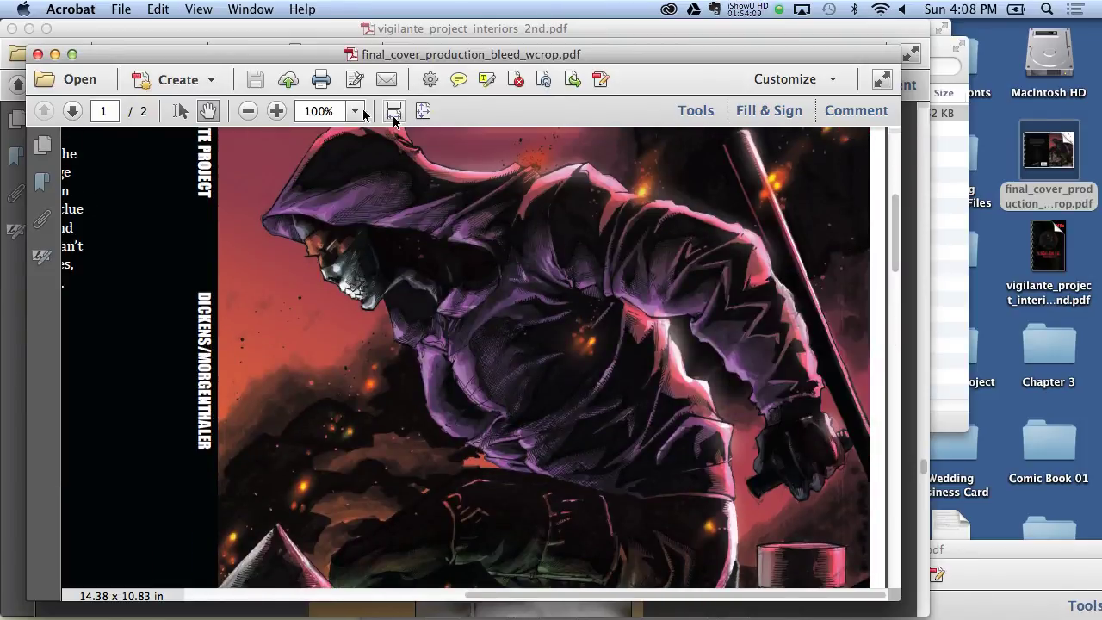
pyautogui.click(277, 111)
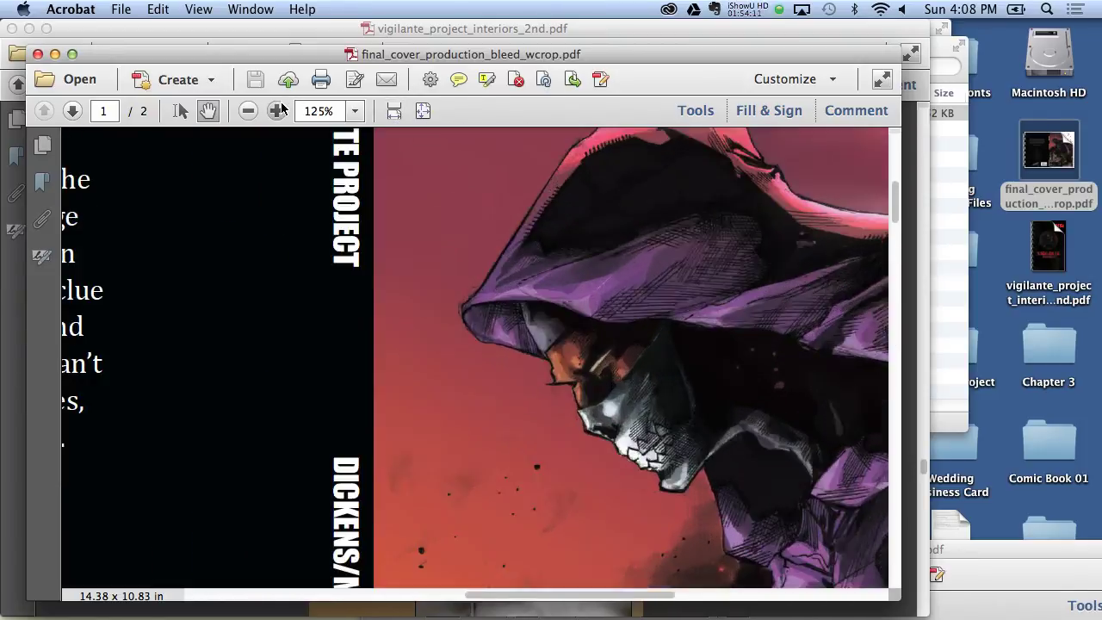
pyautogui.scroll(4, 327, 308)
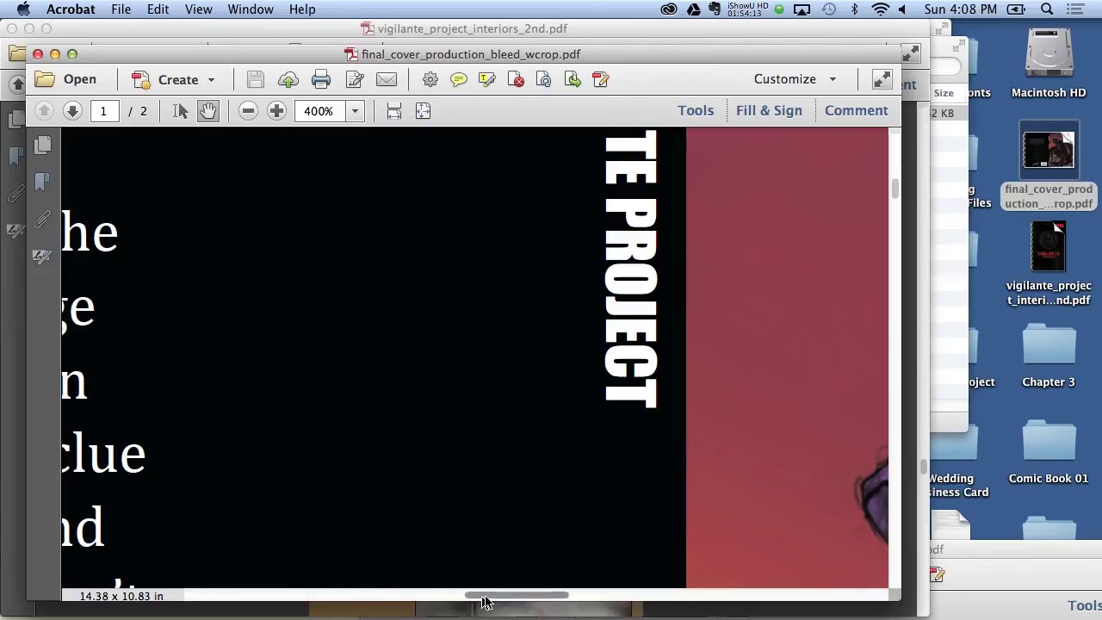
pyautogui.moveTo(484, 602); pyautogui.dragTo(814, 559)
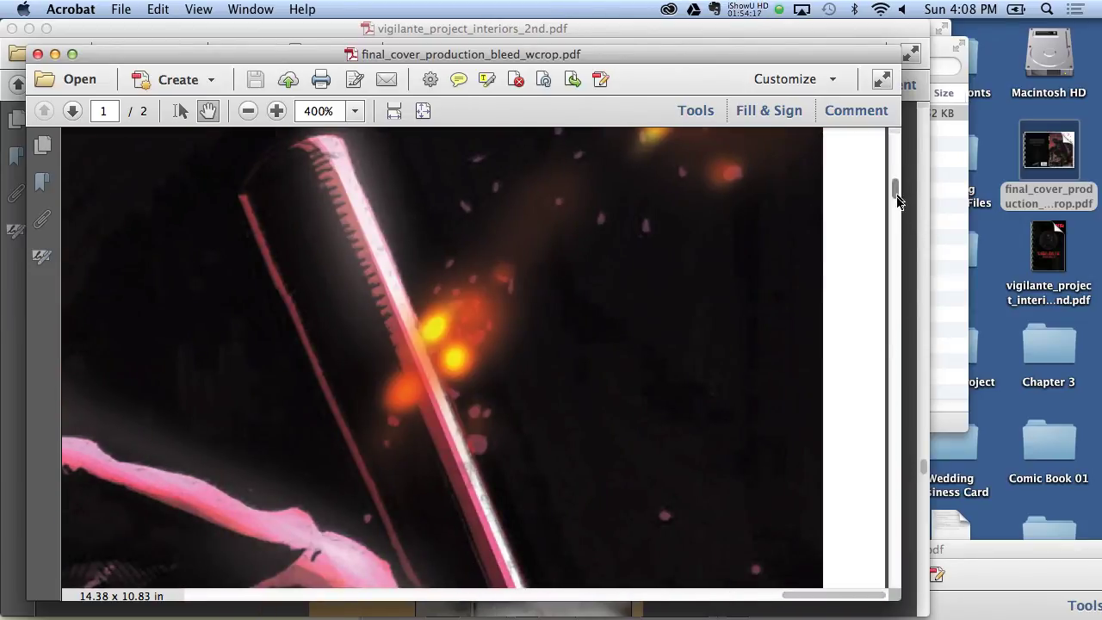
pyautogui.moveTo(896, 202); pyautogui.dragTo(890, 229)
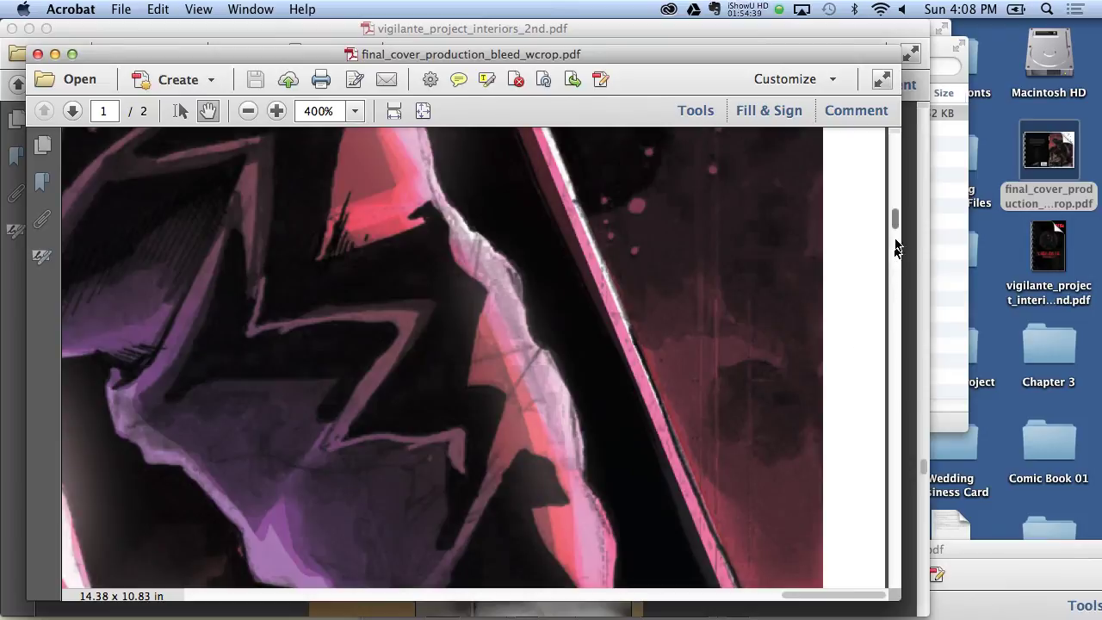
pyautogui.moveTo(896, 222); pyautogui.dragTo(887, 366)
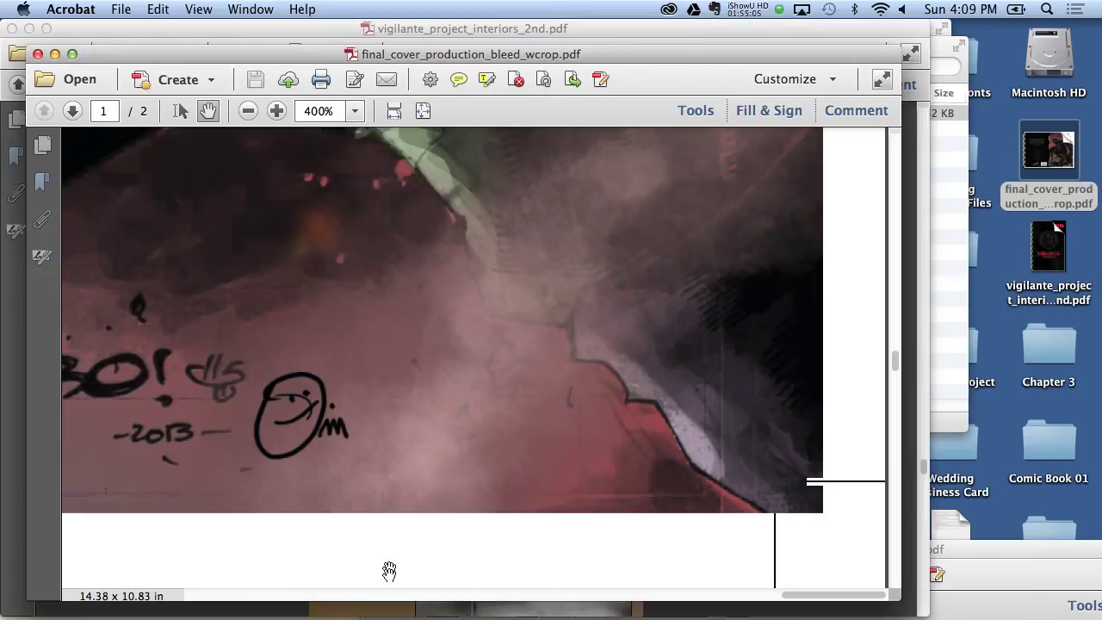
pyautogui.moveTo(800, 595); pyautogui.dragTo(754, 598)
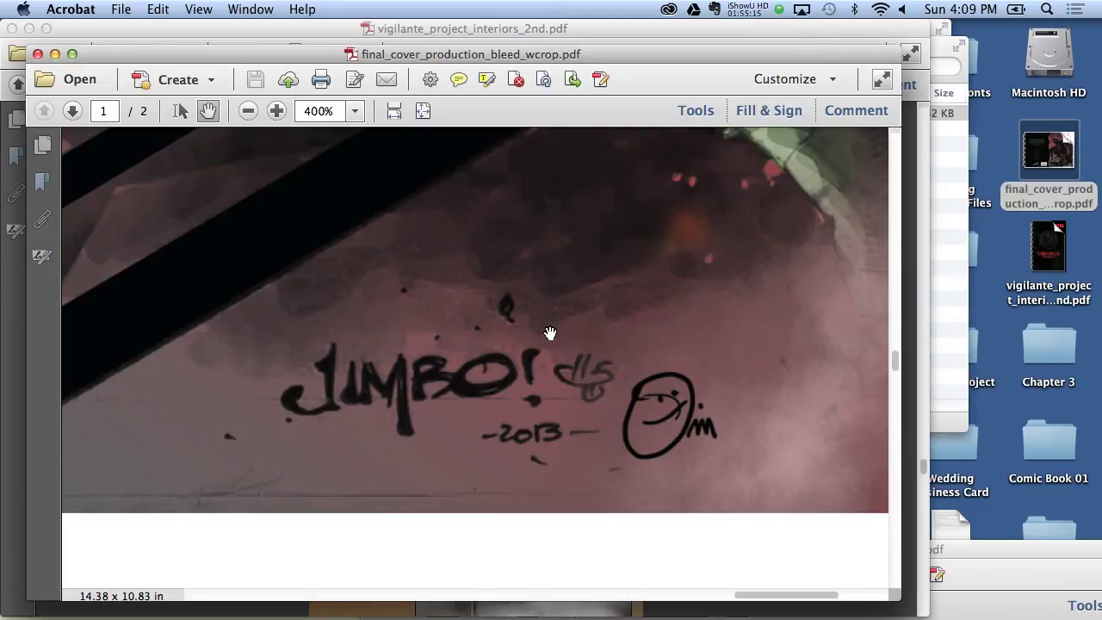
pyautogui.press('super+0')
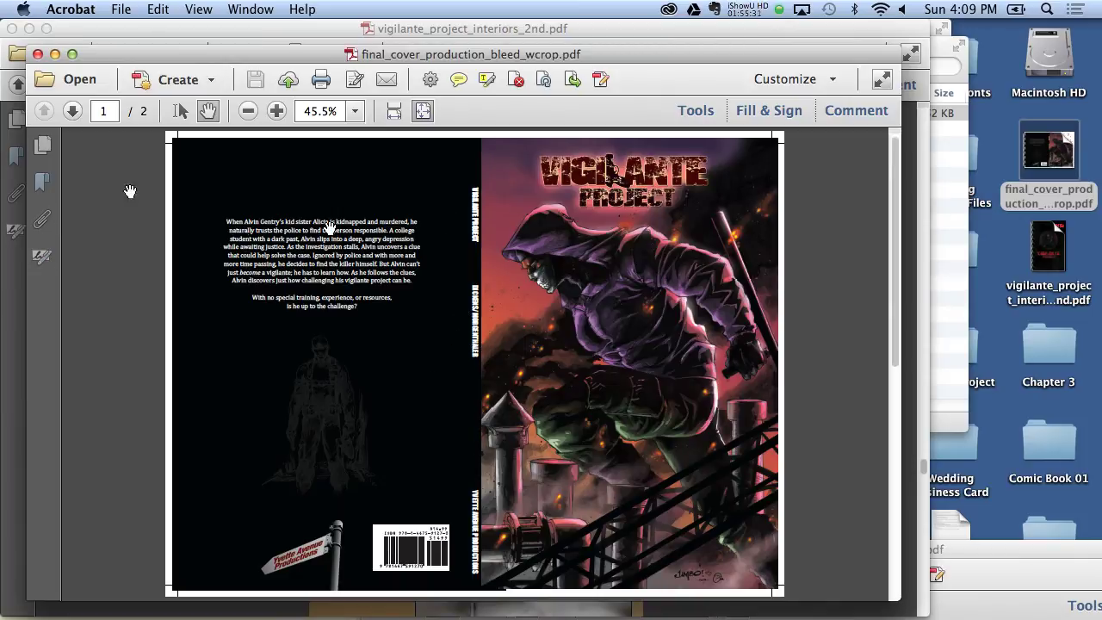
# Step: Read the back-cover blurb and spine at 125%, then close the cover and interiors PDFs
pyautogui.click(276, 111)
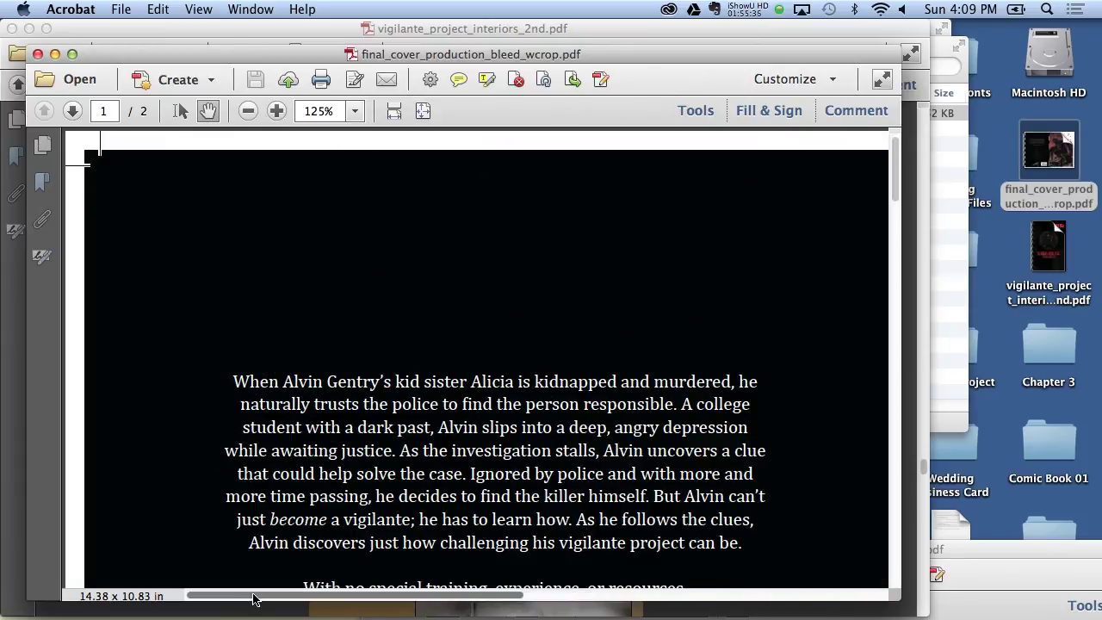
pyautogui.moveTo(256, 598); pyautogui.dragTo(476, 597)
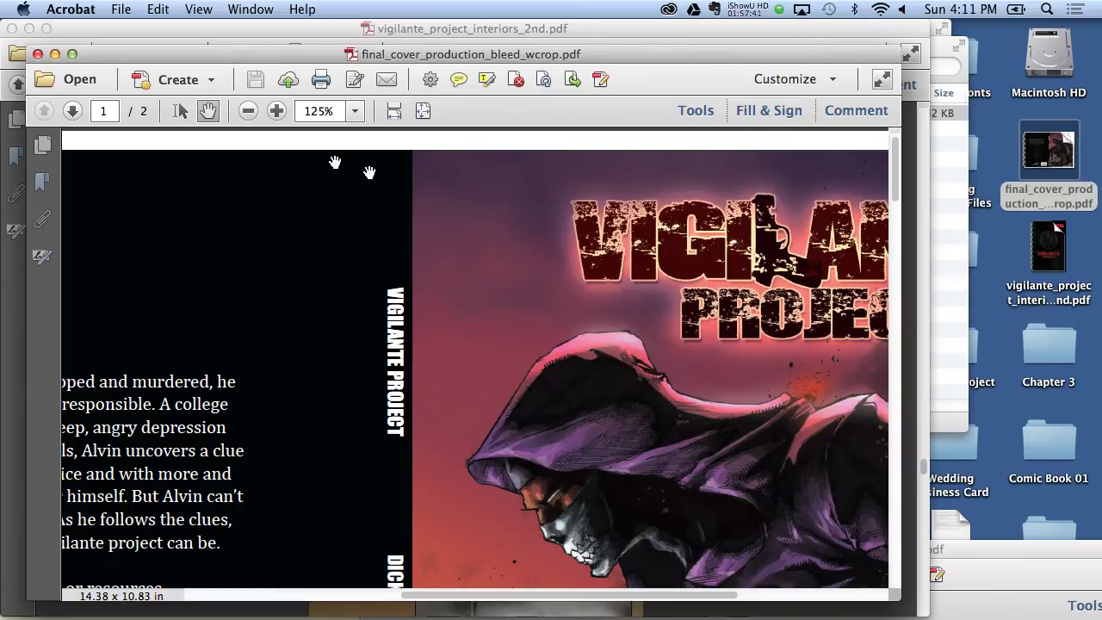
pyautogui.click(37, 54)
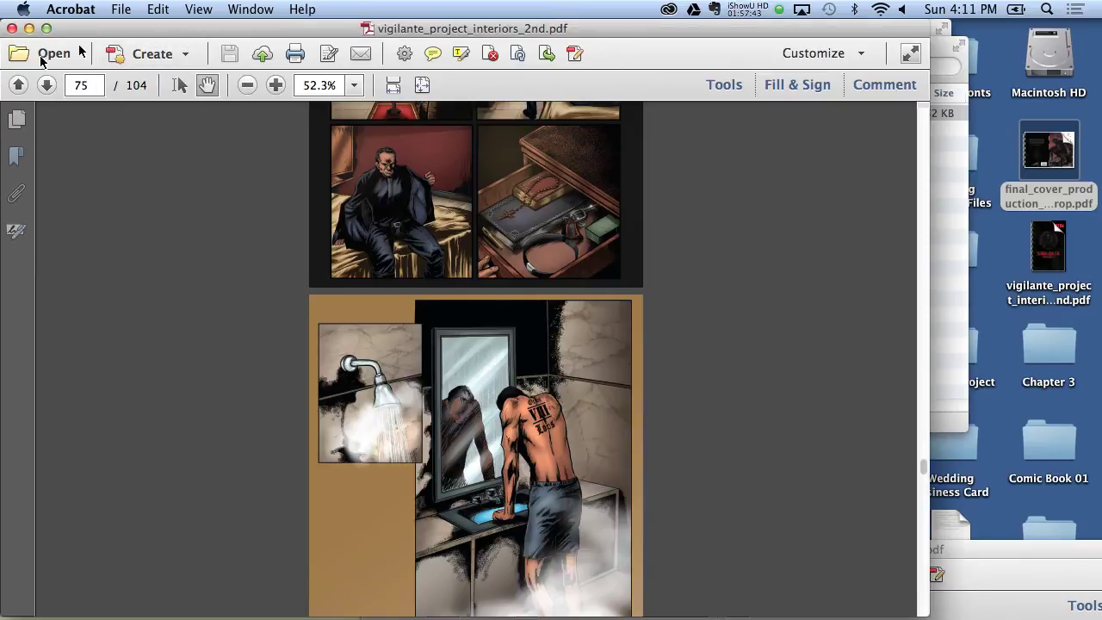
pyautogui.click(12, 28)
# Step: Maximize Chrome and show letteringcomics.com's San Diego Comic Fest 2014 workshop video post
pyautogui.doubleClick(374, 189)
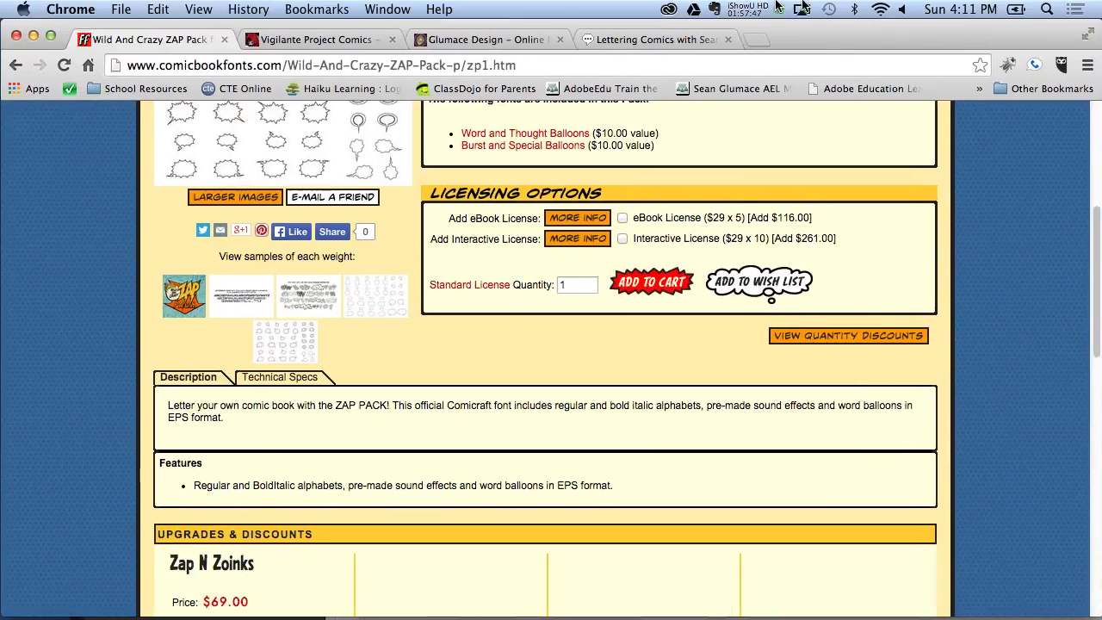
pyautogui.click(650, 39)
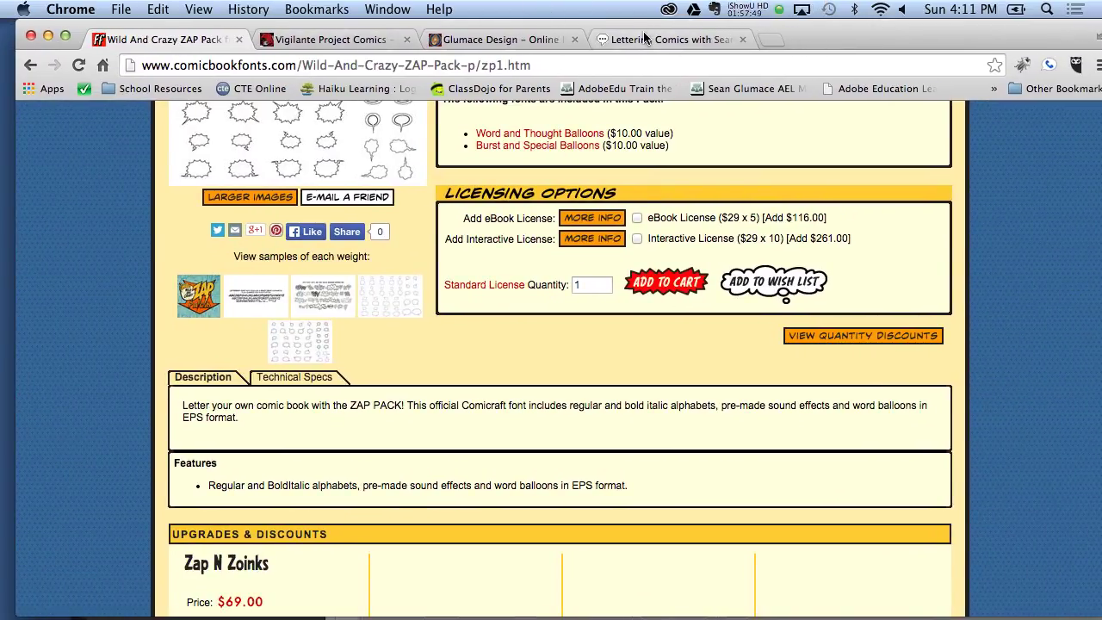
pyautogui.click(276, 61)
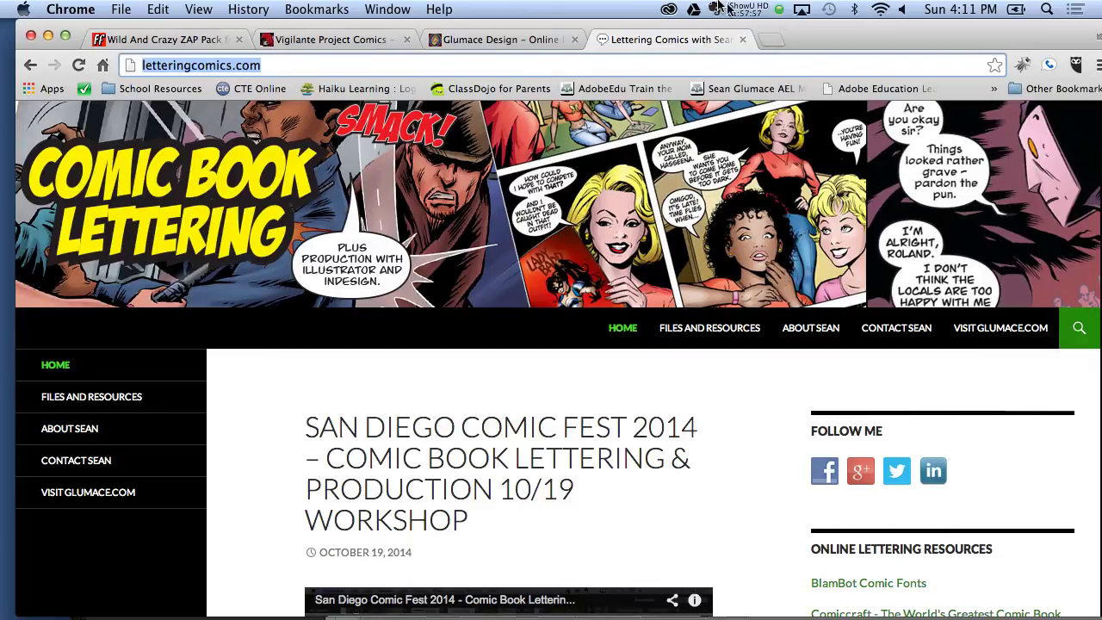
pyautogui.moveTo(848, 38); pyautogui.dragTo(827, 39)
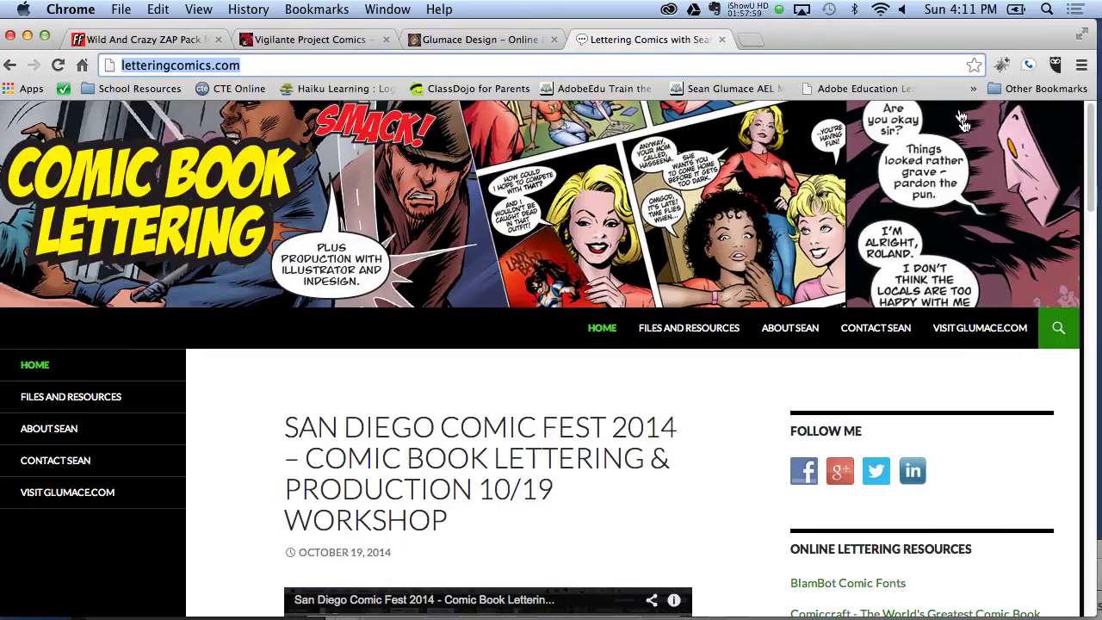
pyautogui.moveTo(1086, 176); pyautogui.dragTo(1083, 239)
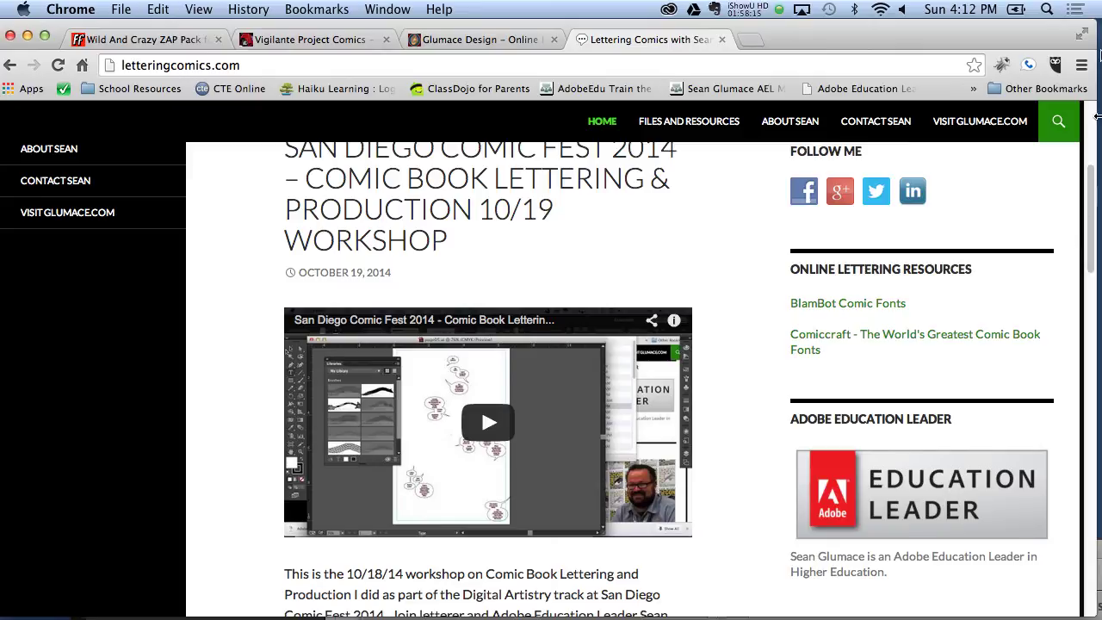
pyautogui.click(747, 10)
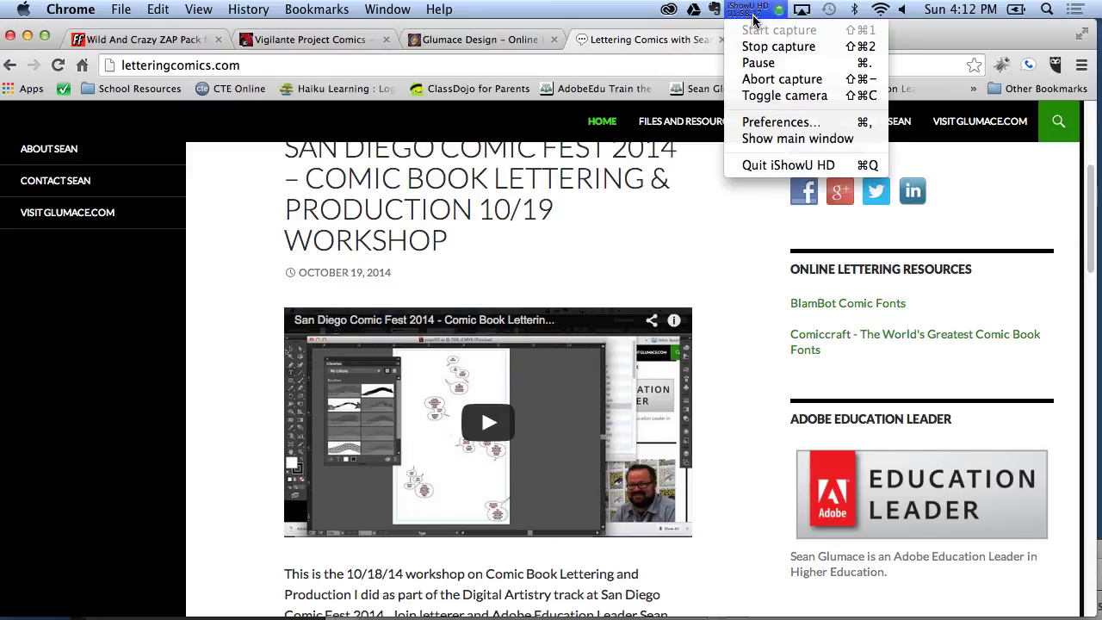